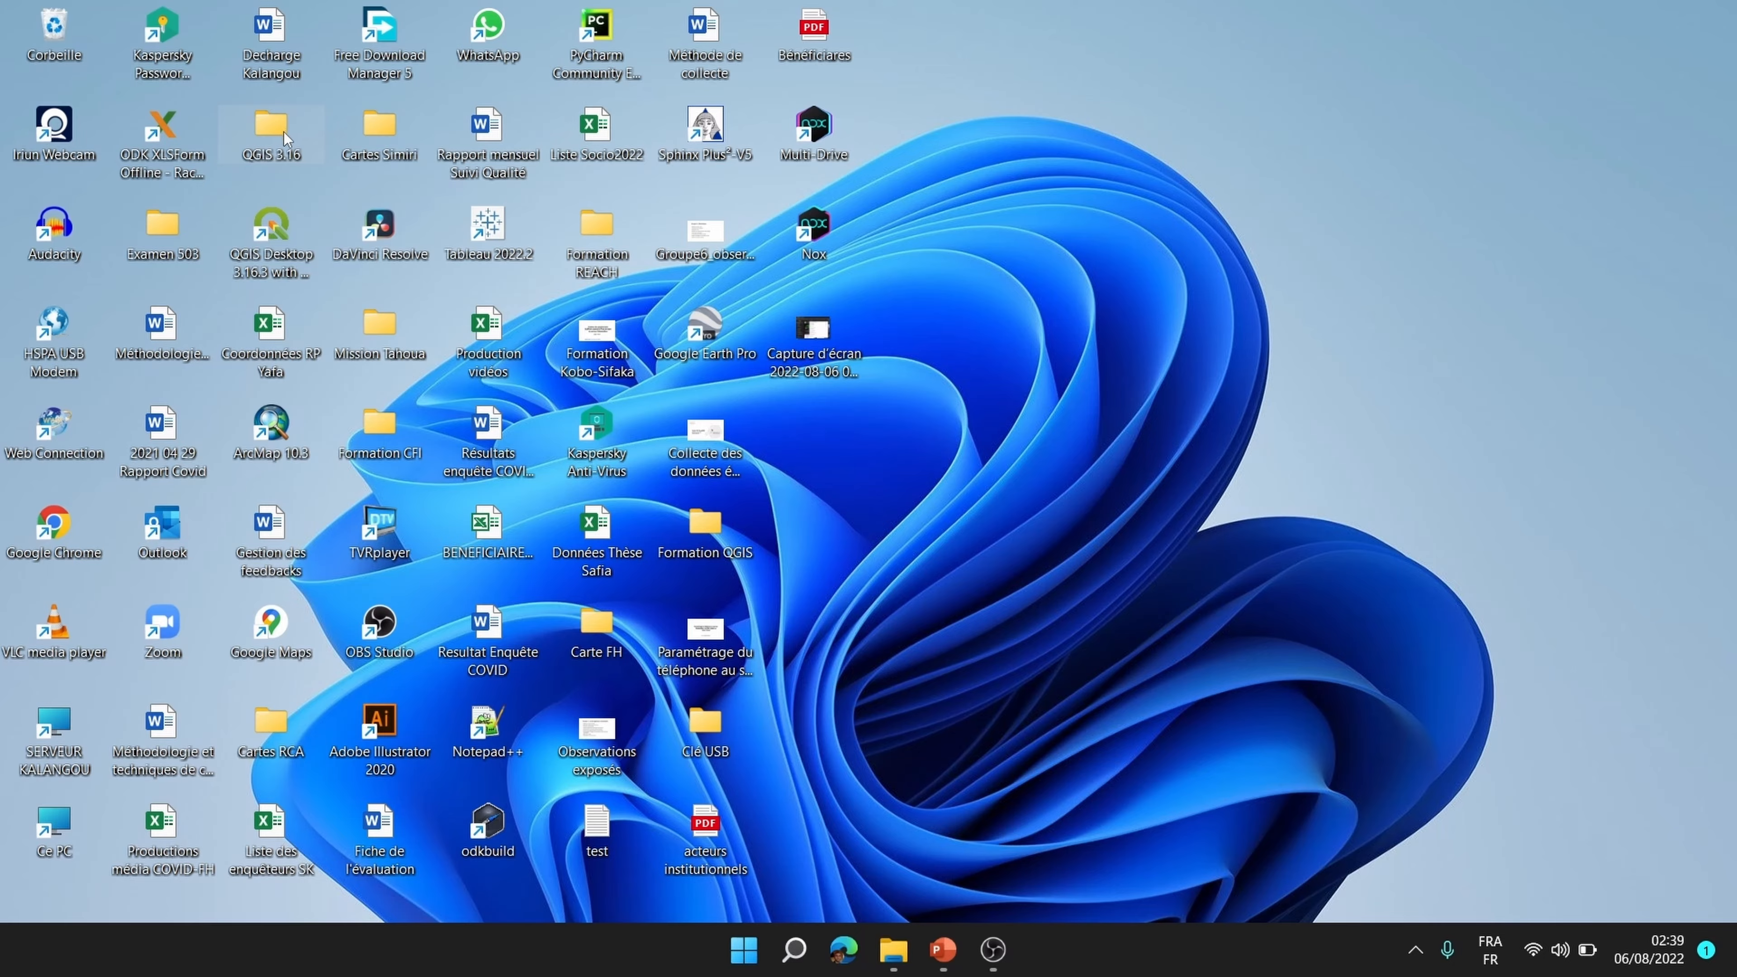
Step: Launch QGIS Desktop 3.16.3 from the QGIS 3.16 desktop folder and create a new empty project in EPSG:4326 - WGS 84
{"action": "double_click", "coordinate": [284, 131]}
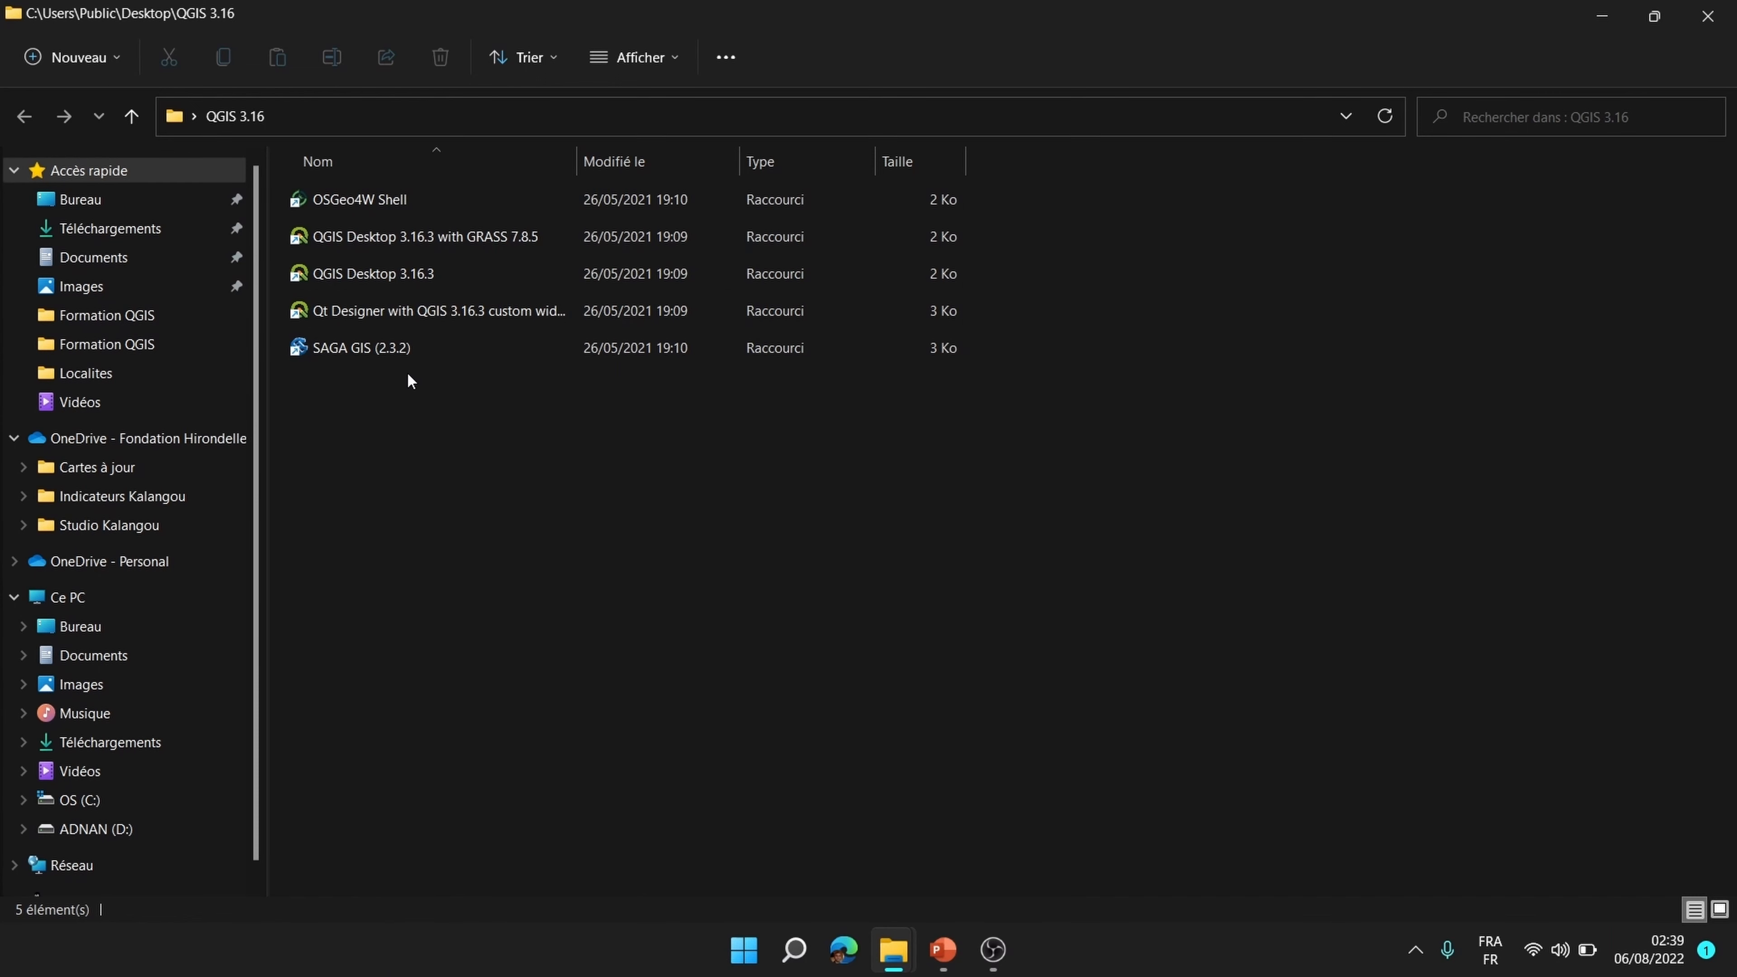
{"action": "left_click", "coordinate": [373, 278]}
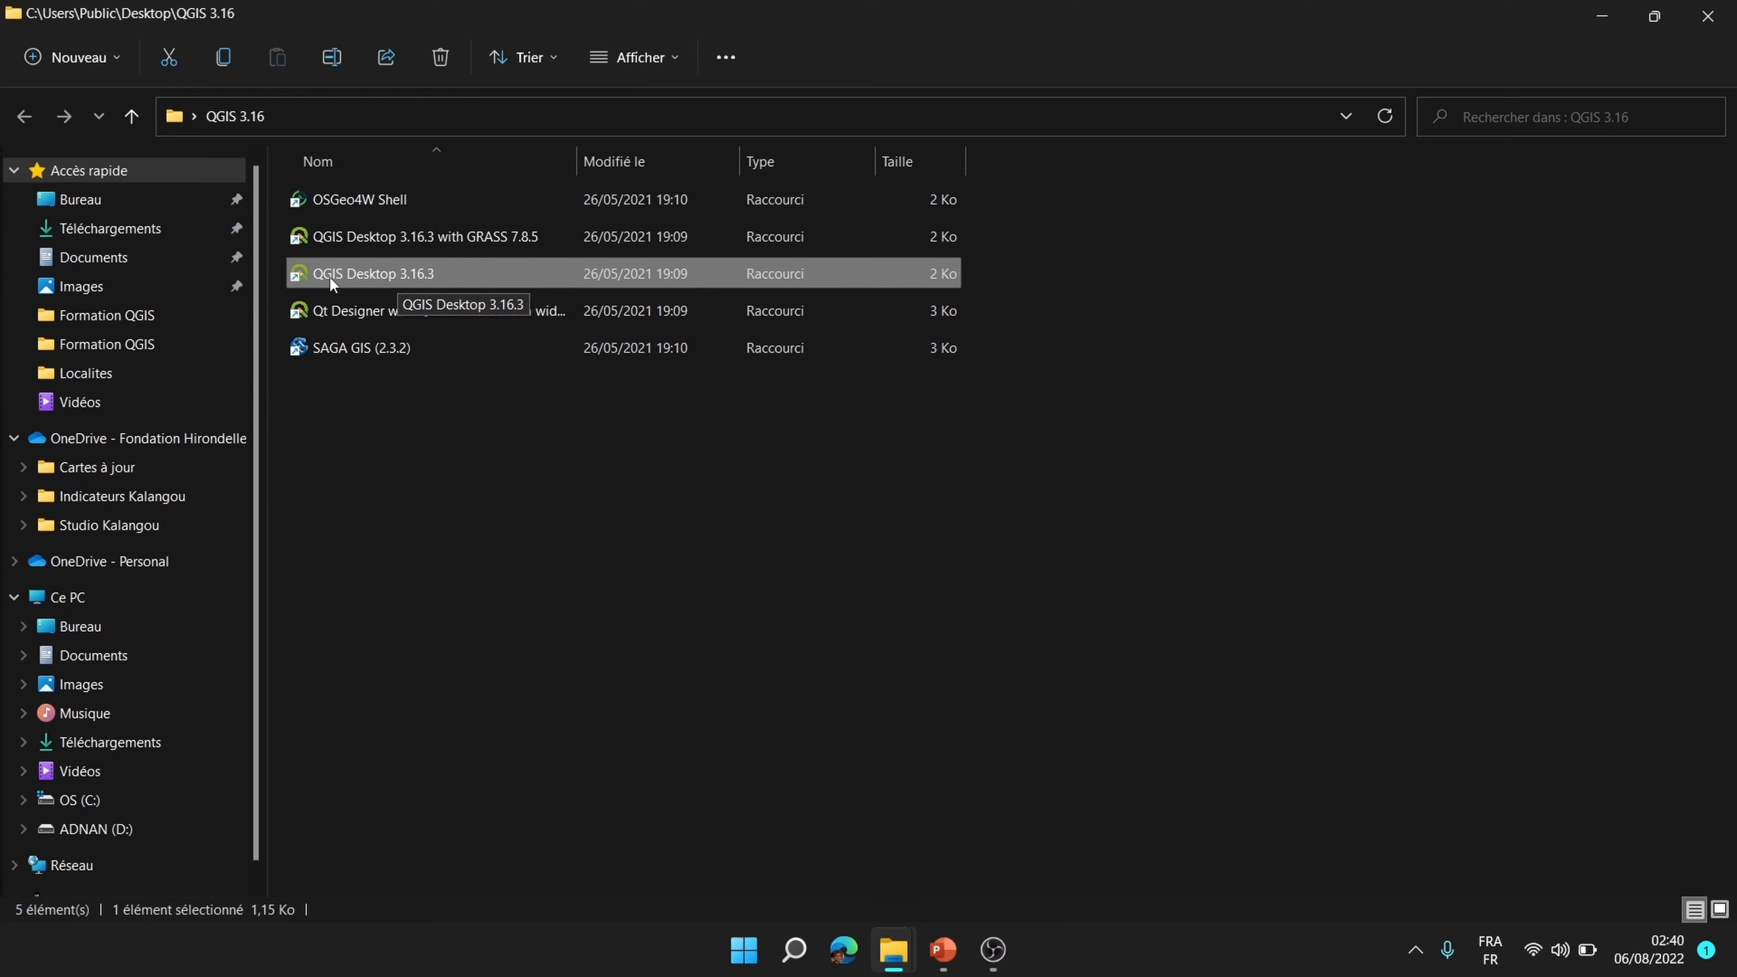
{"action": "double_click", "coordinate": [449, 273]}
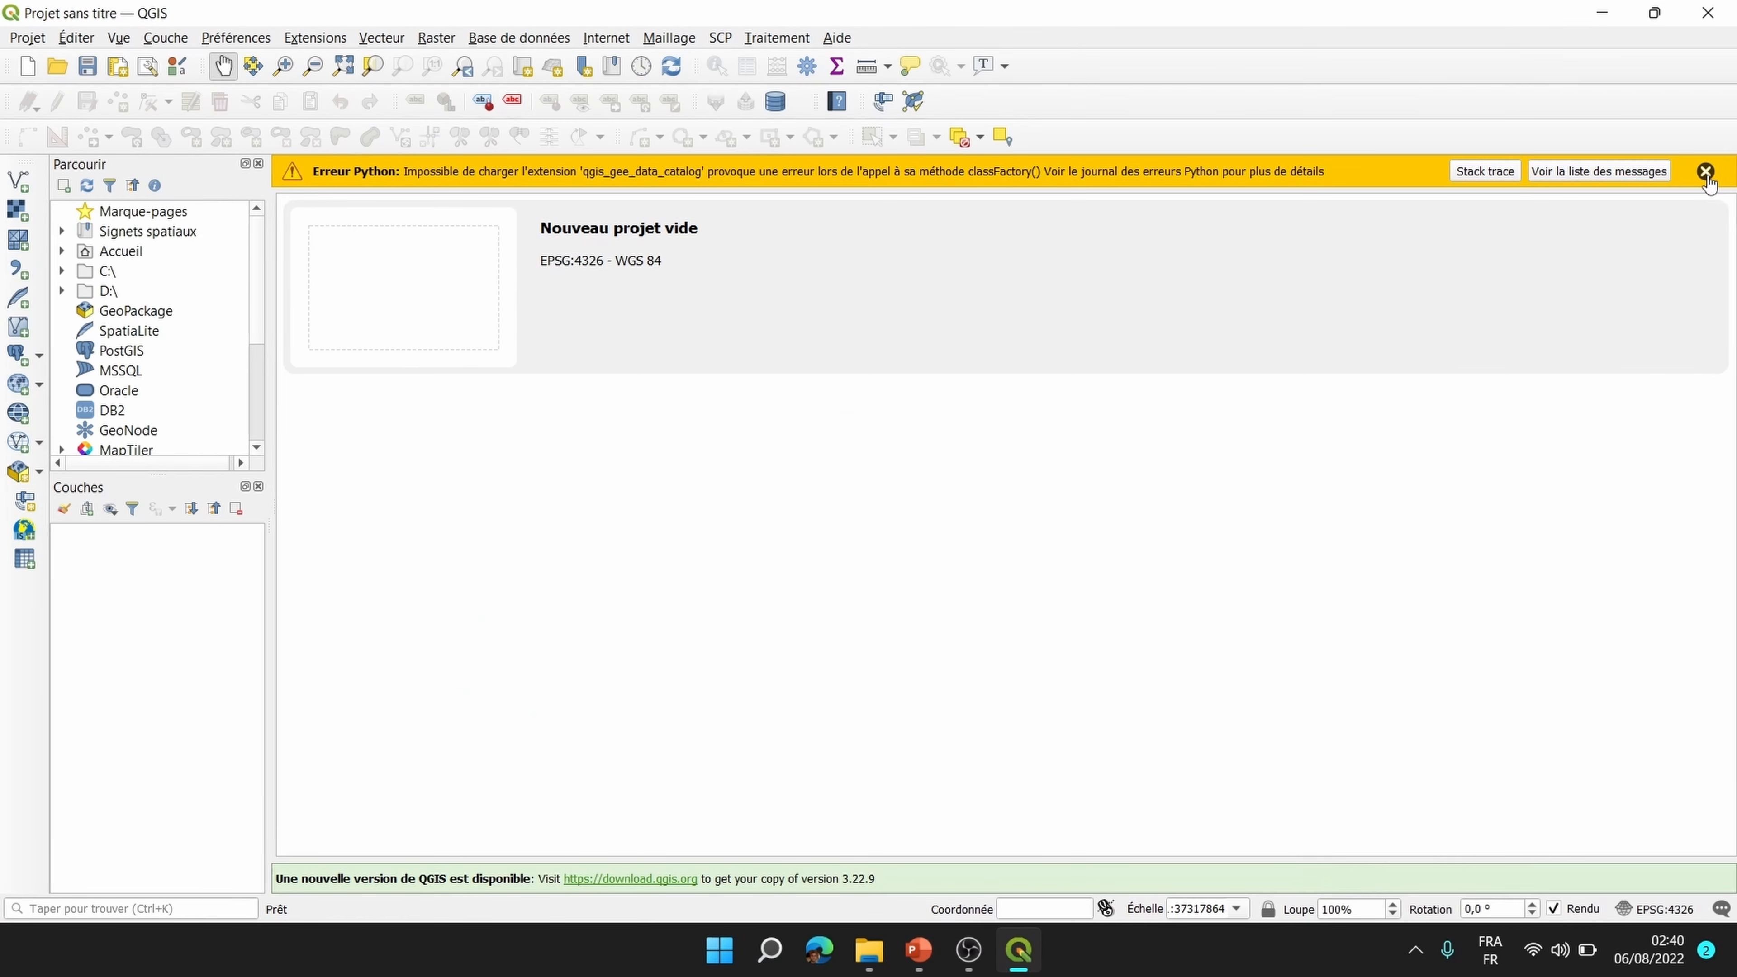
{"action": "left_click", "coordinate": [1705, 173]}
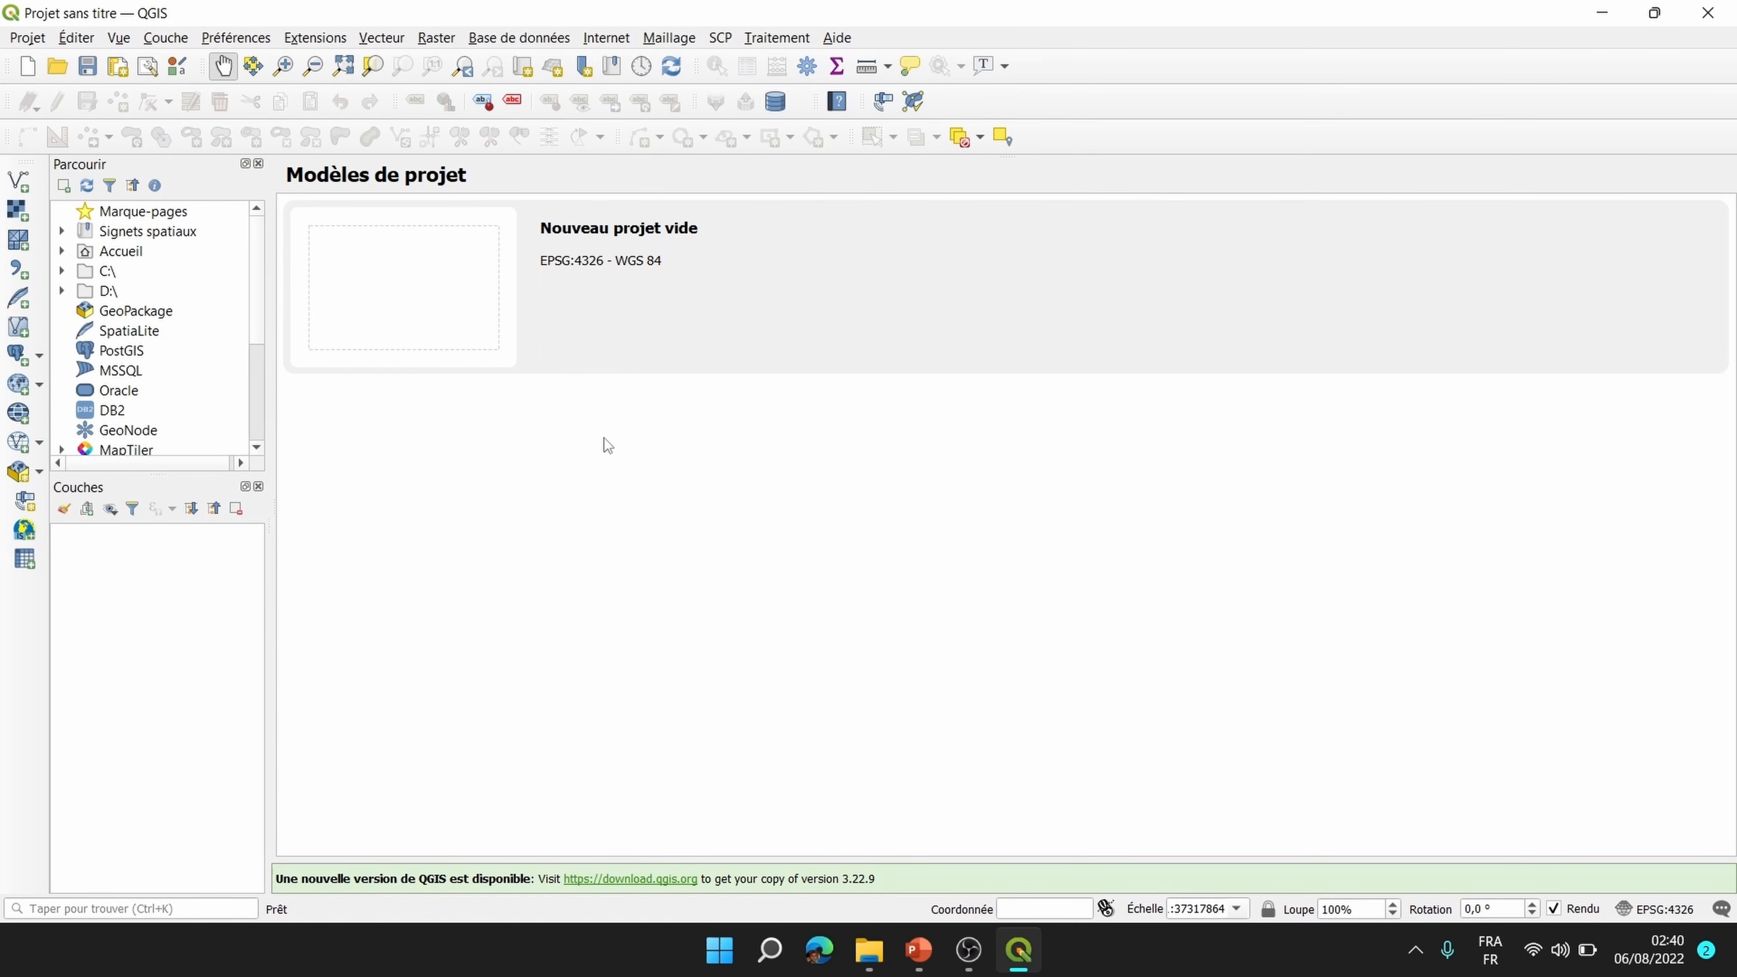
{"action": "double_click", "coordinate": [733, 328]}
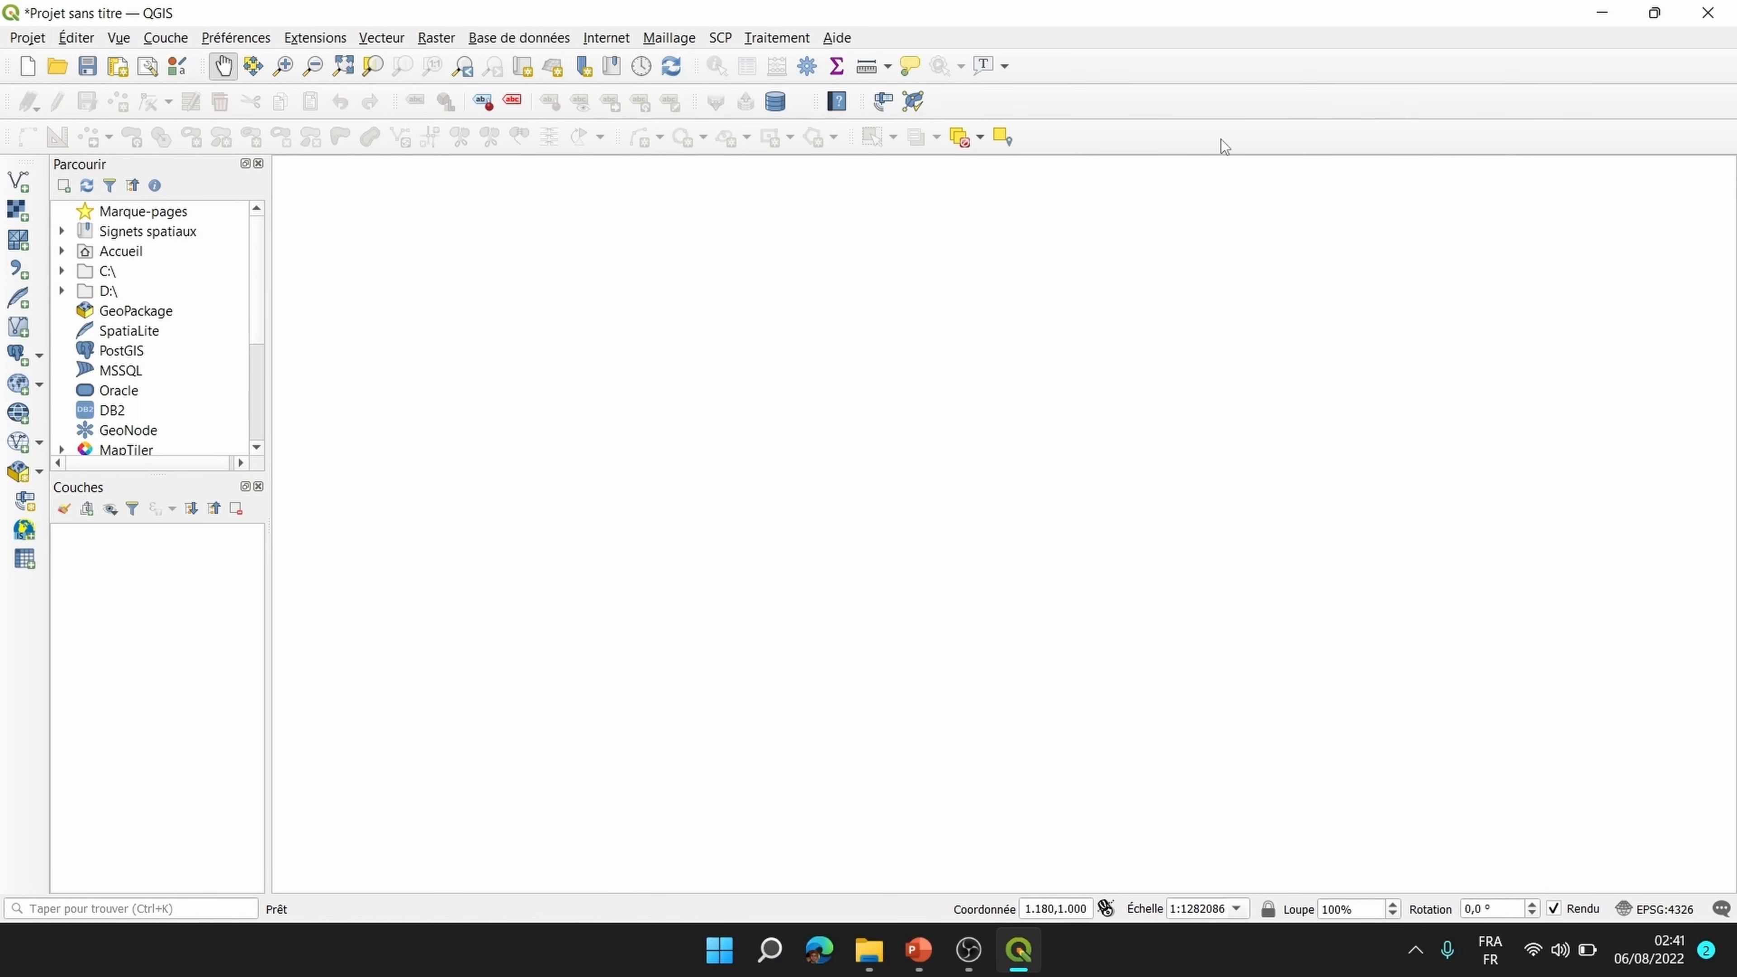
{"action": "right_click", "coordinate": [1164, 138]}
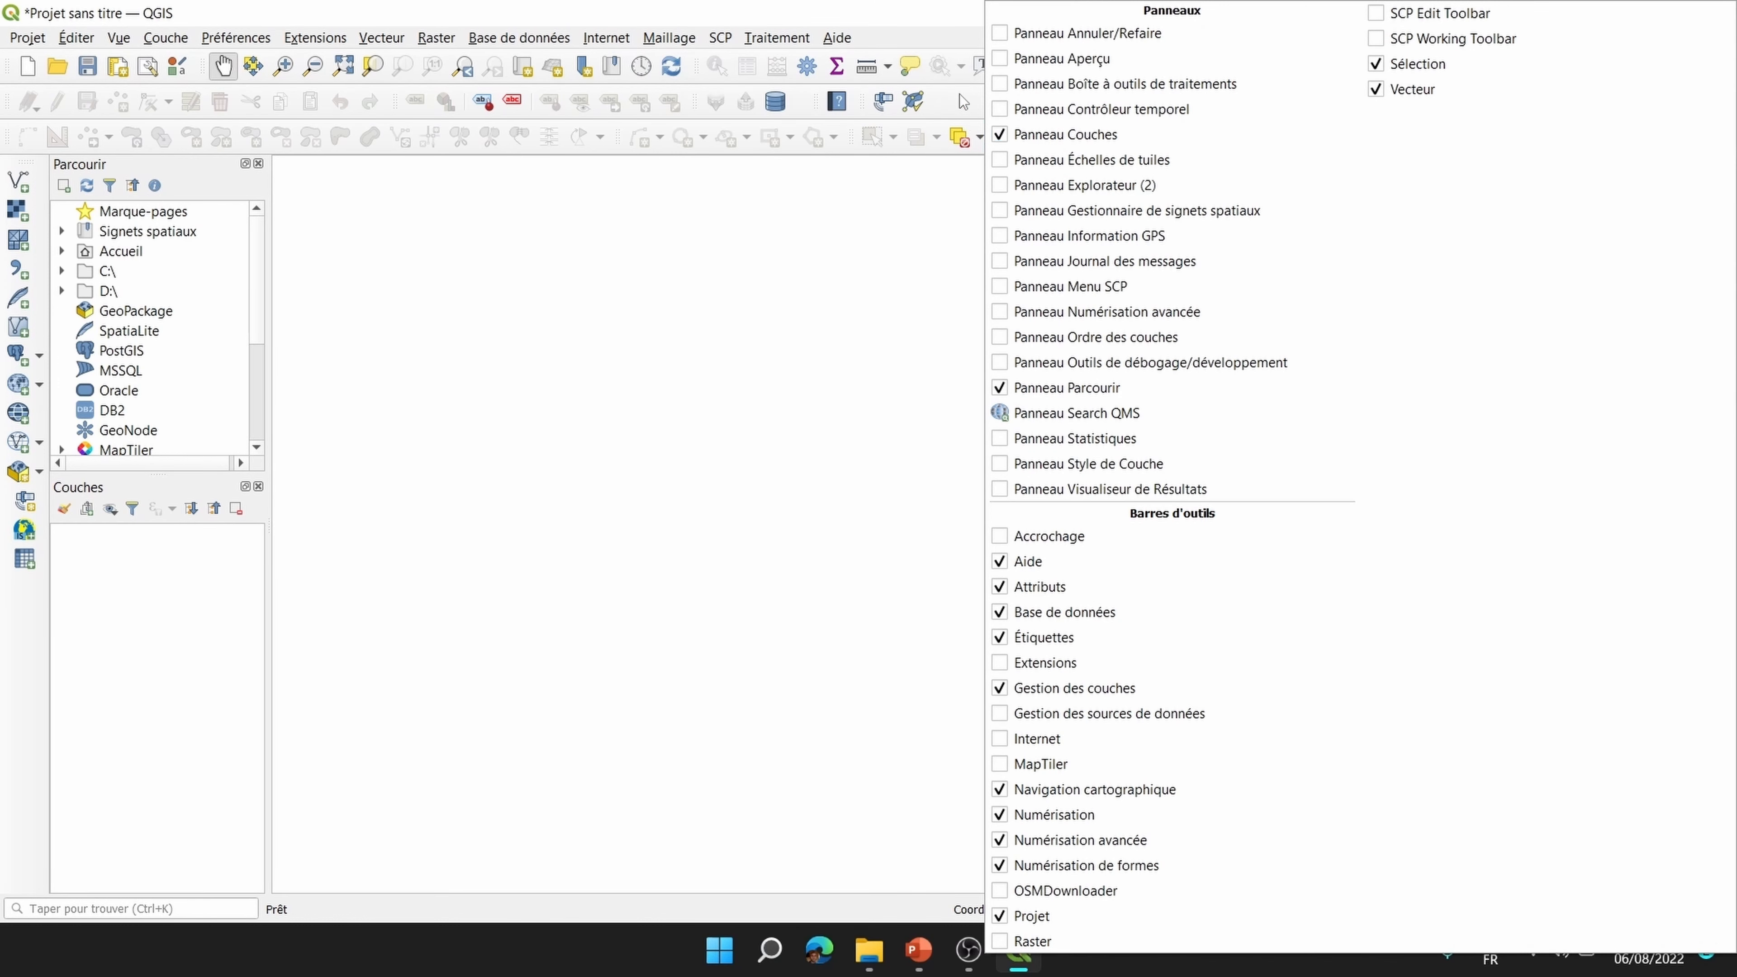
{"action": "left_click", "coordinate": [862, 195]}
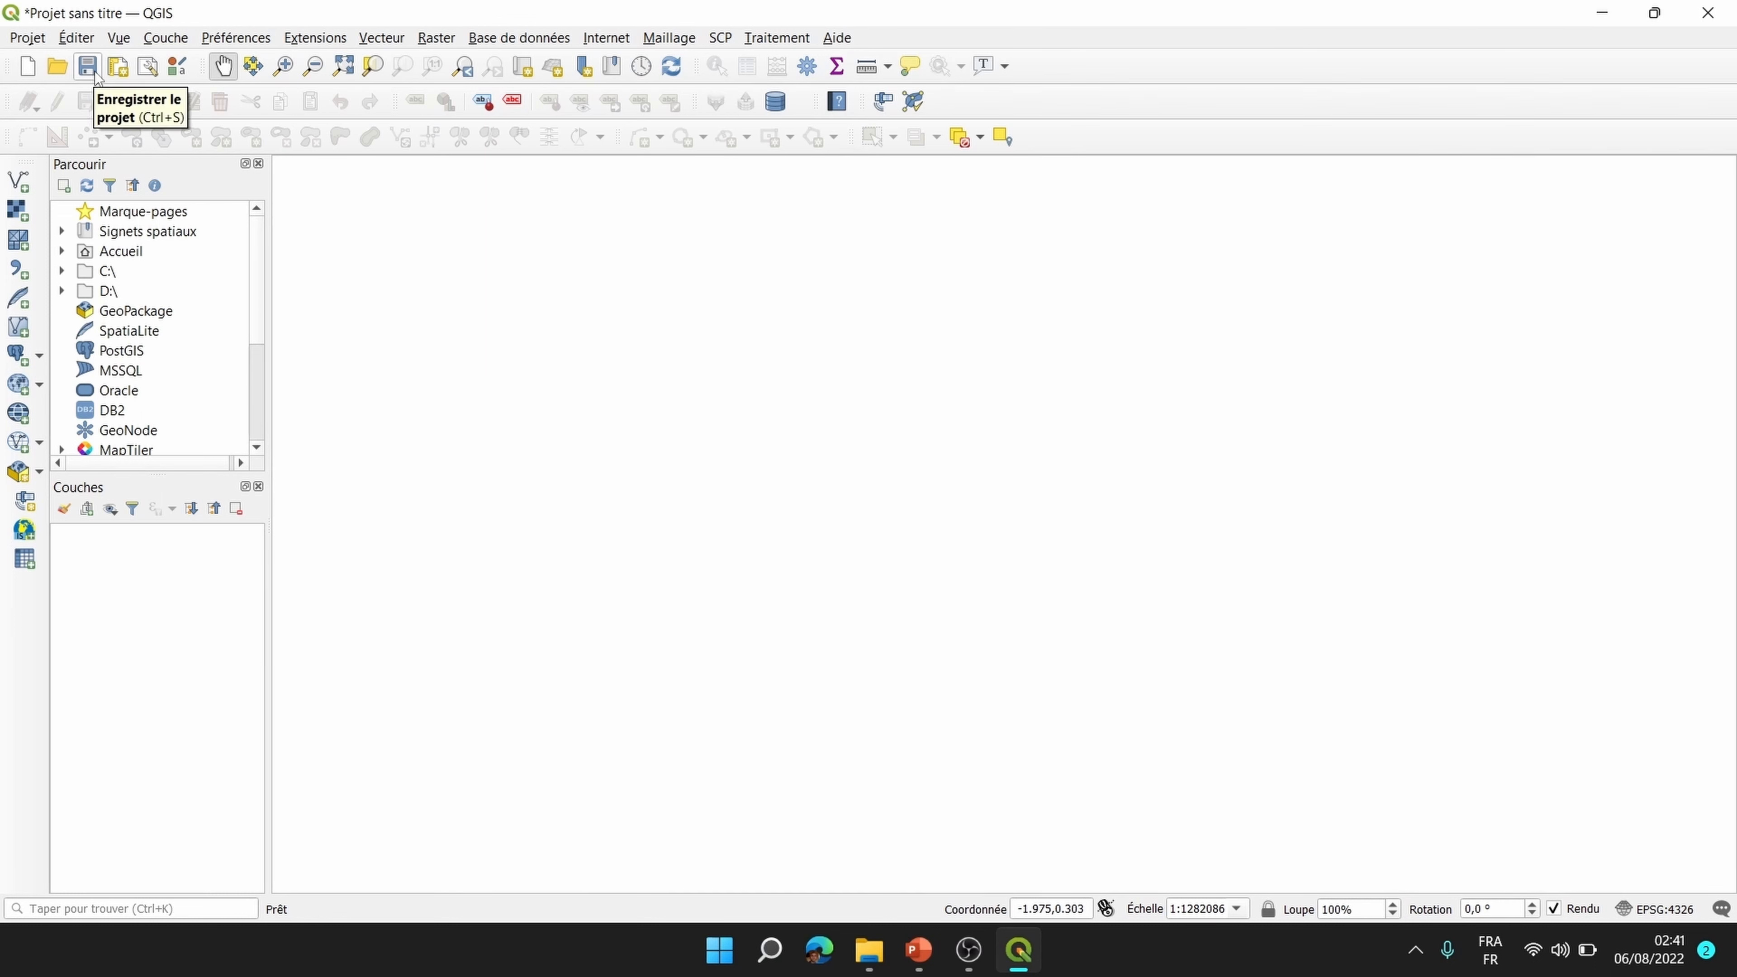
Step: Save the project as "ma carte" in the Formation QGIS folder under Documents
{"action": "left_click", "coordinate": [28, 39]}
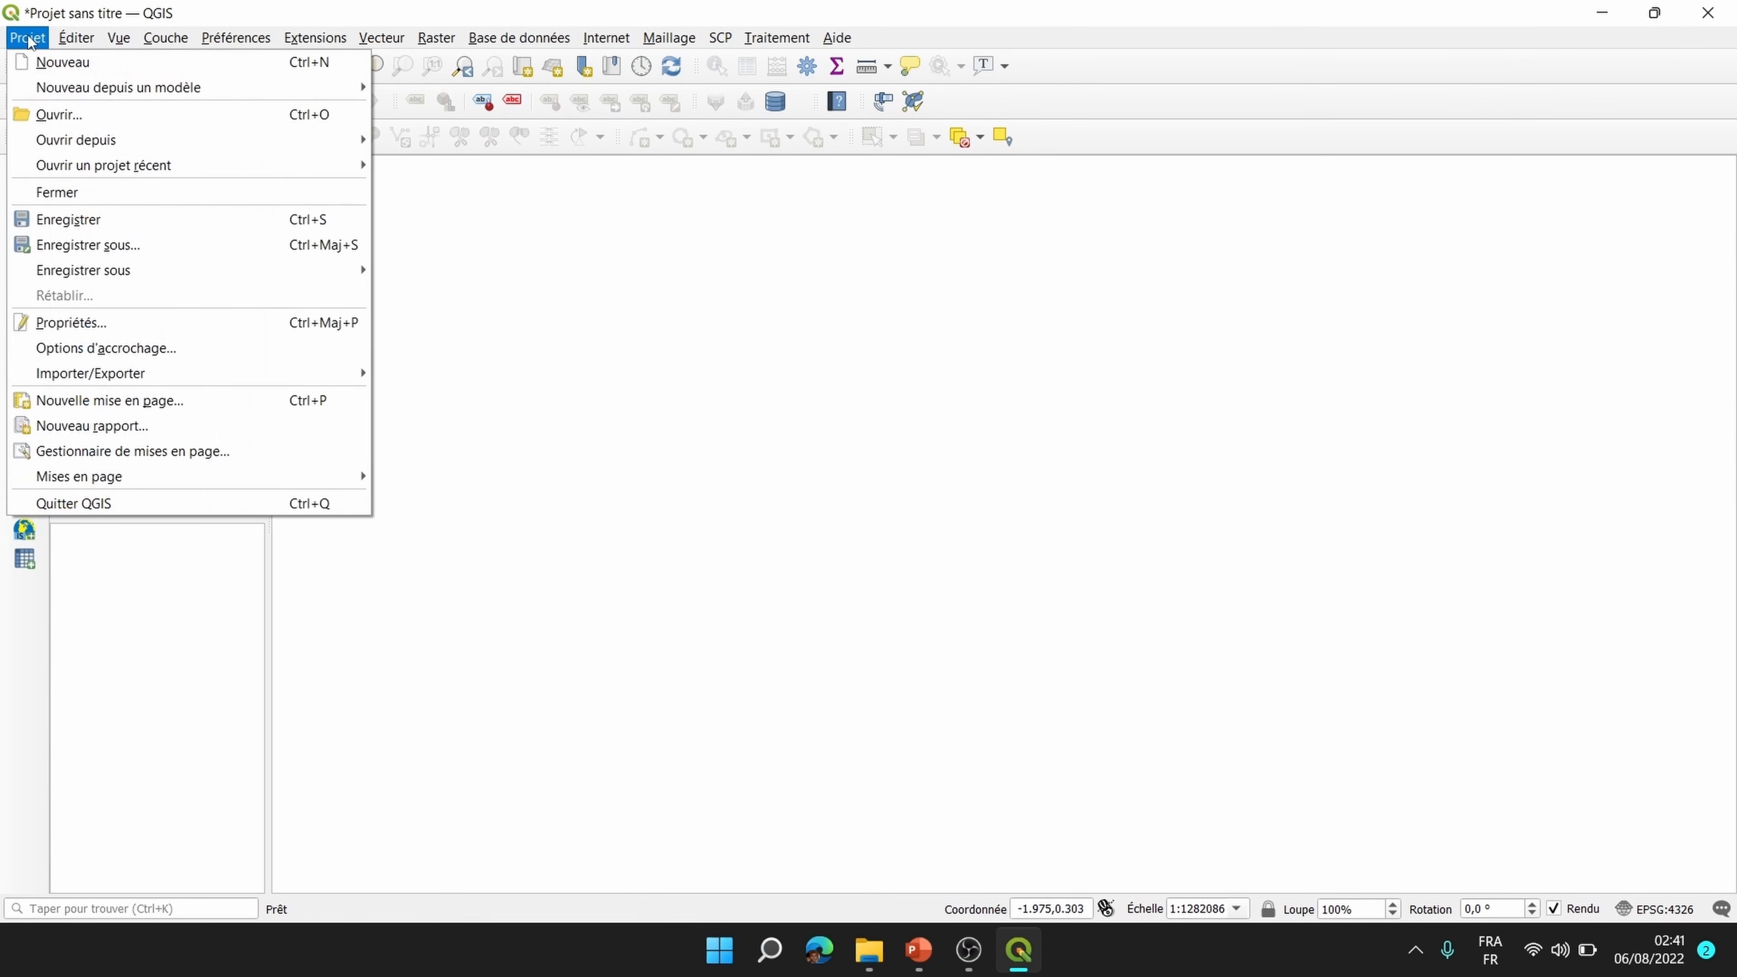
{"action": "left_click", "coordinate": [70, 220]}
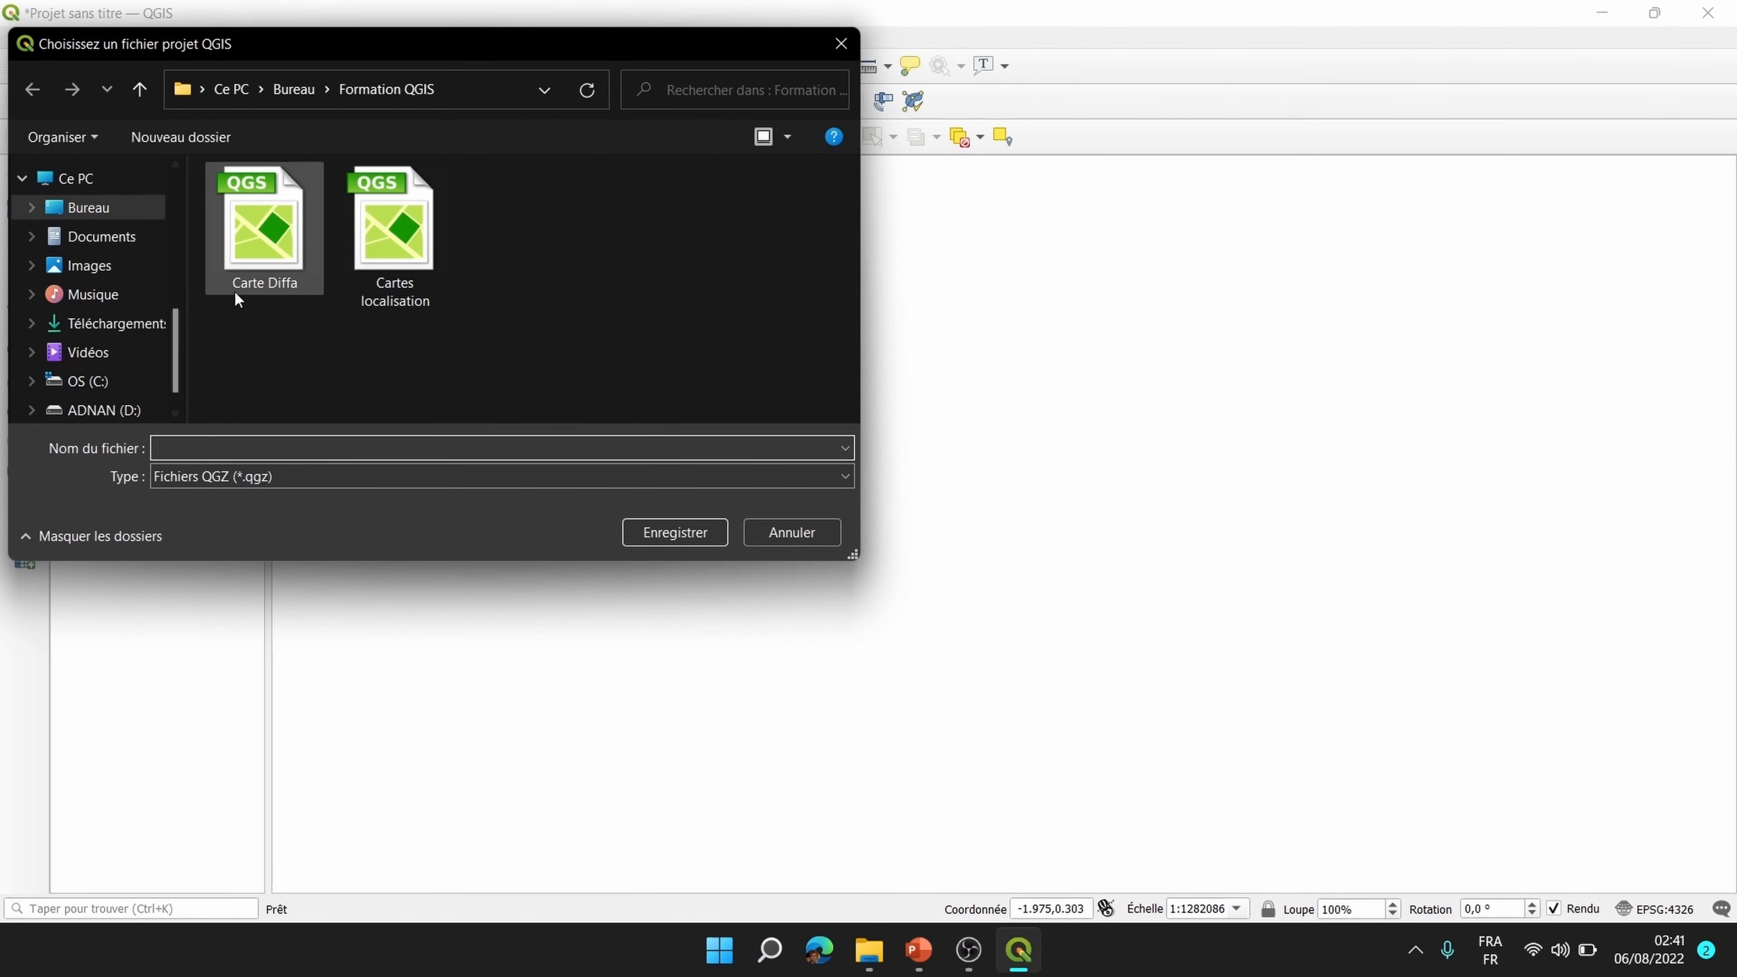
{"action": "left_click", "coordinate": [114, 240]}
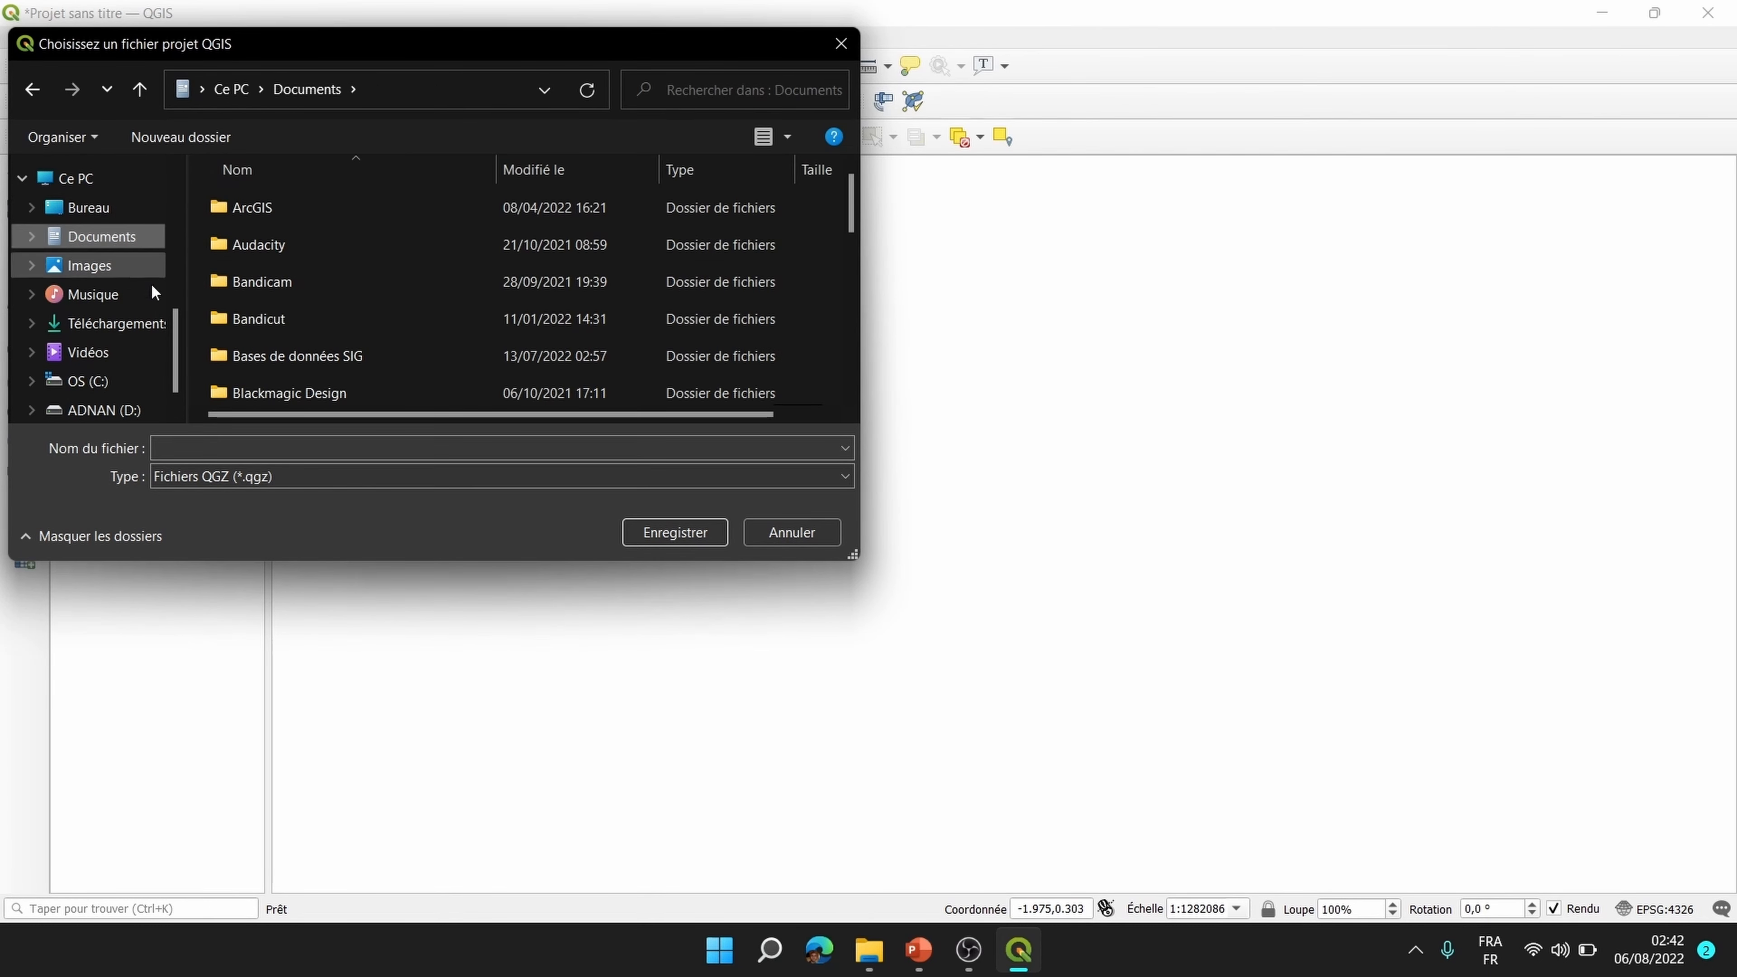
{"action": "left_click_drag", "start_coordinate": [853, 204], "coordinate": [849, 286]}
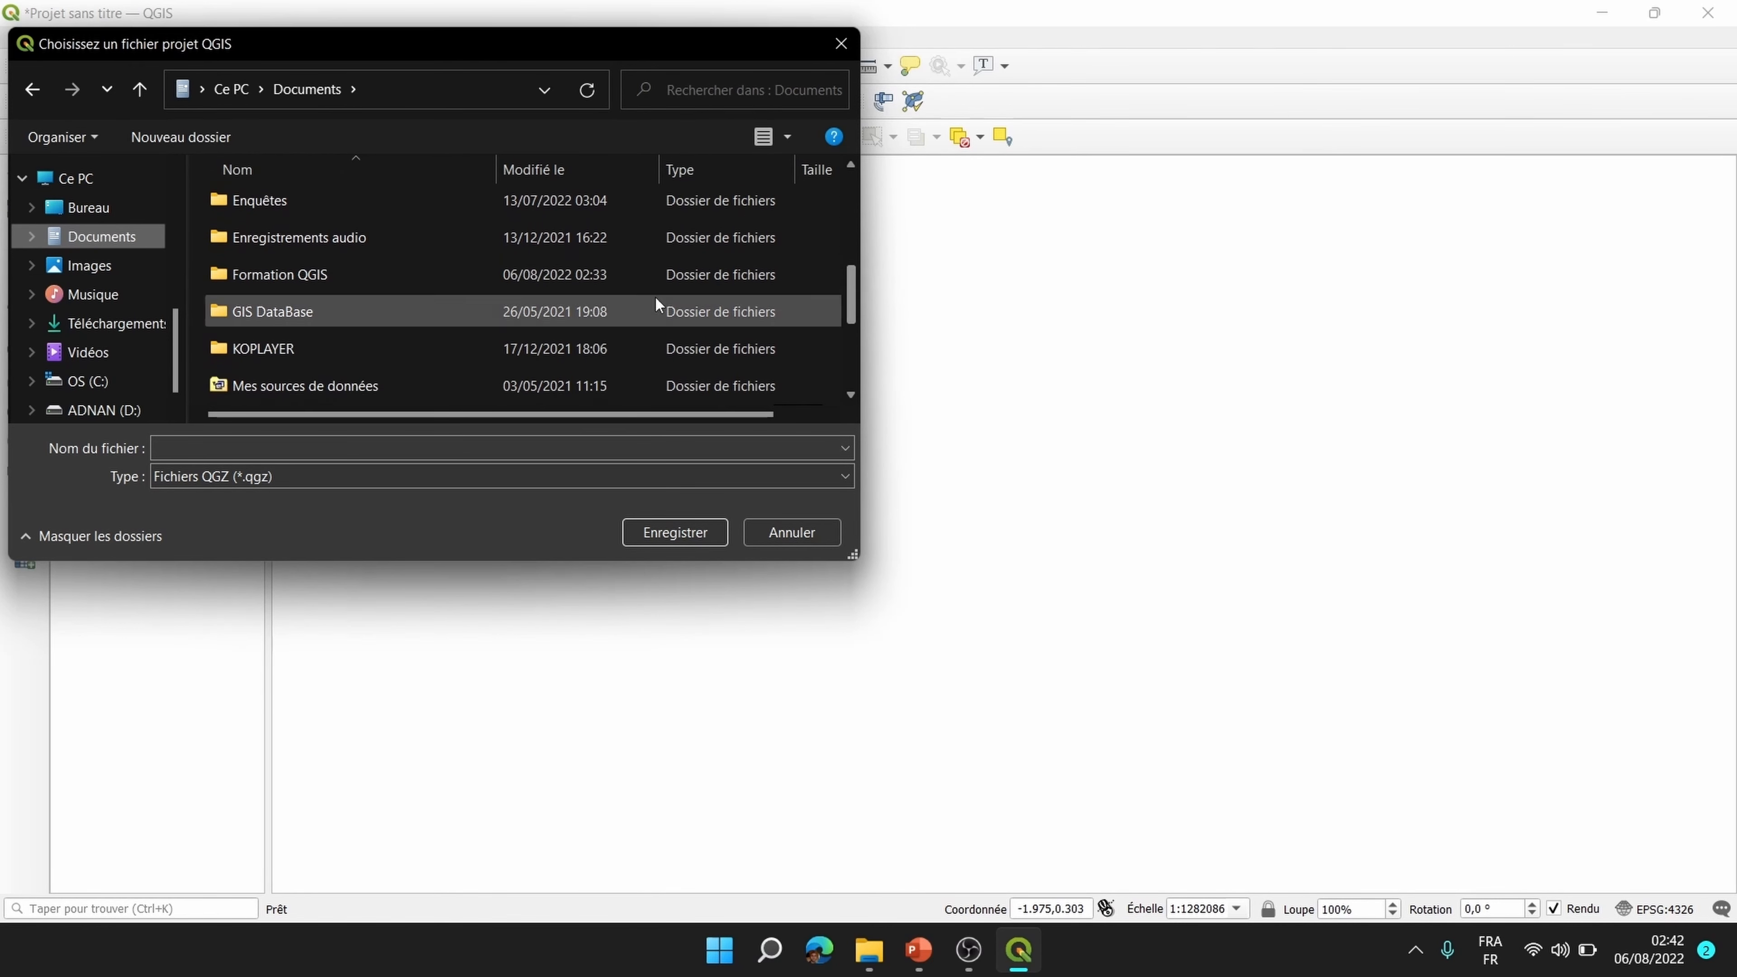
{"action": "double_click", "coordinate": [324, 272]}
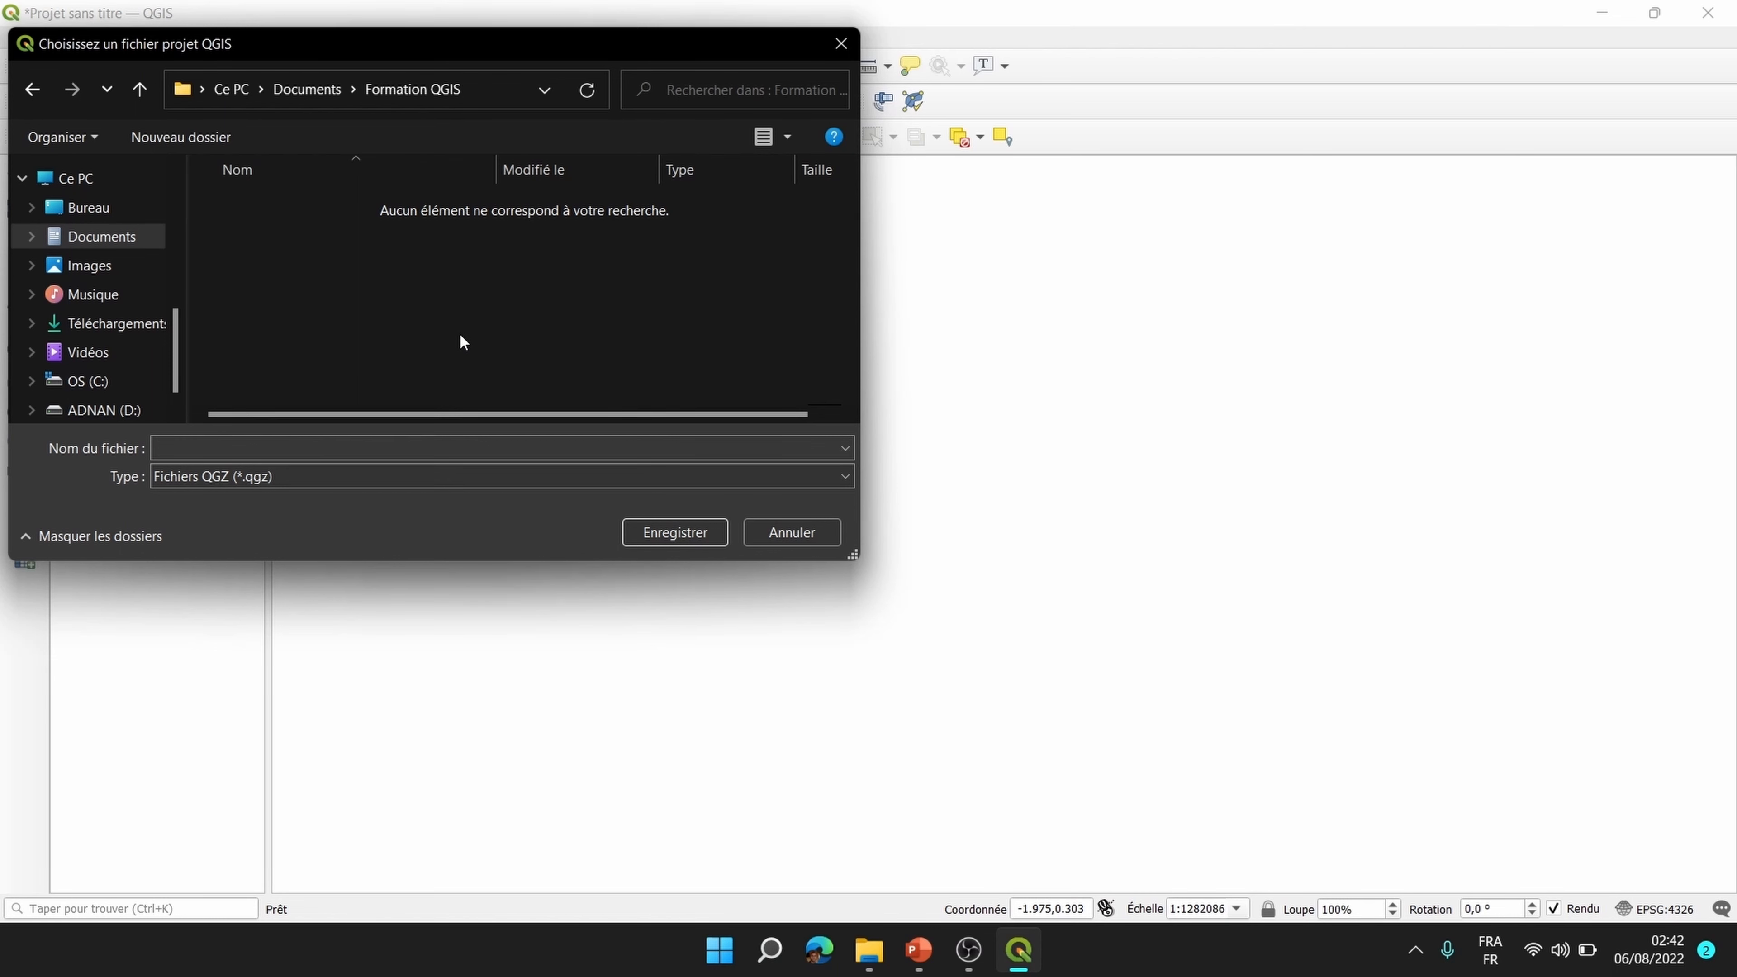
{"action": "left_click", "coordinate": [288, 446]}
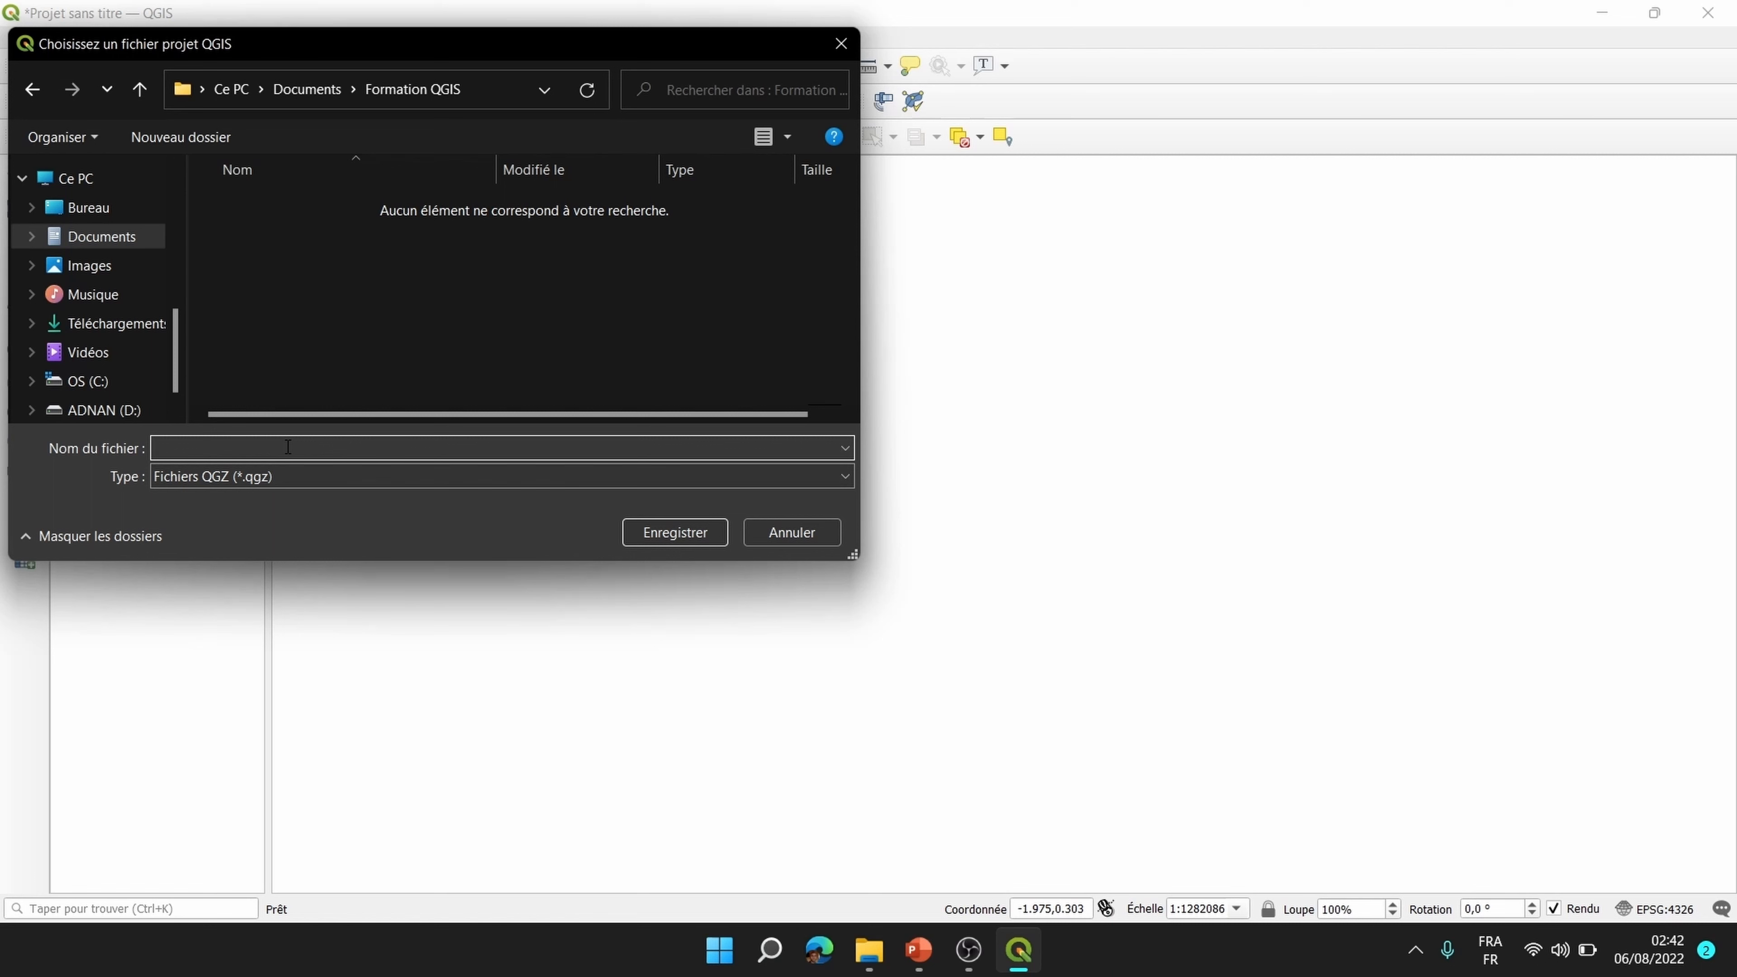
{"action": "type", "text": "ma carte"}
{"action": "left_click", "coordinate": [684, 529]}
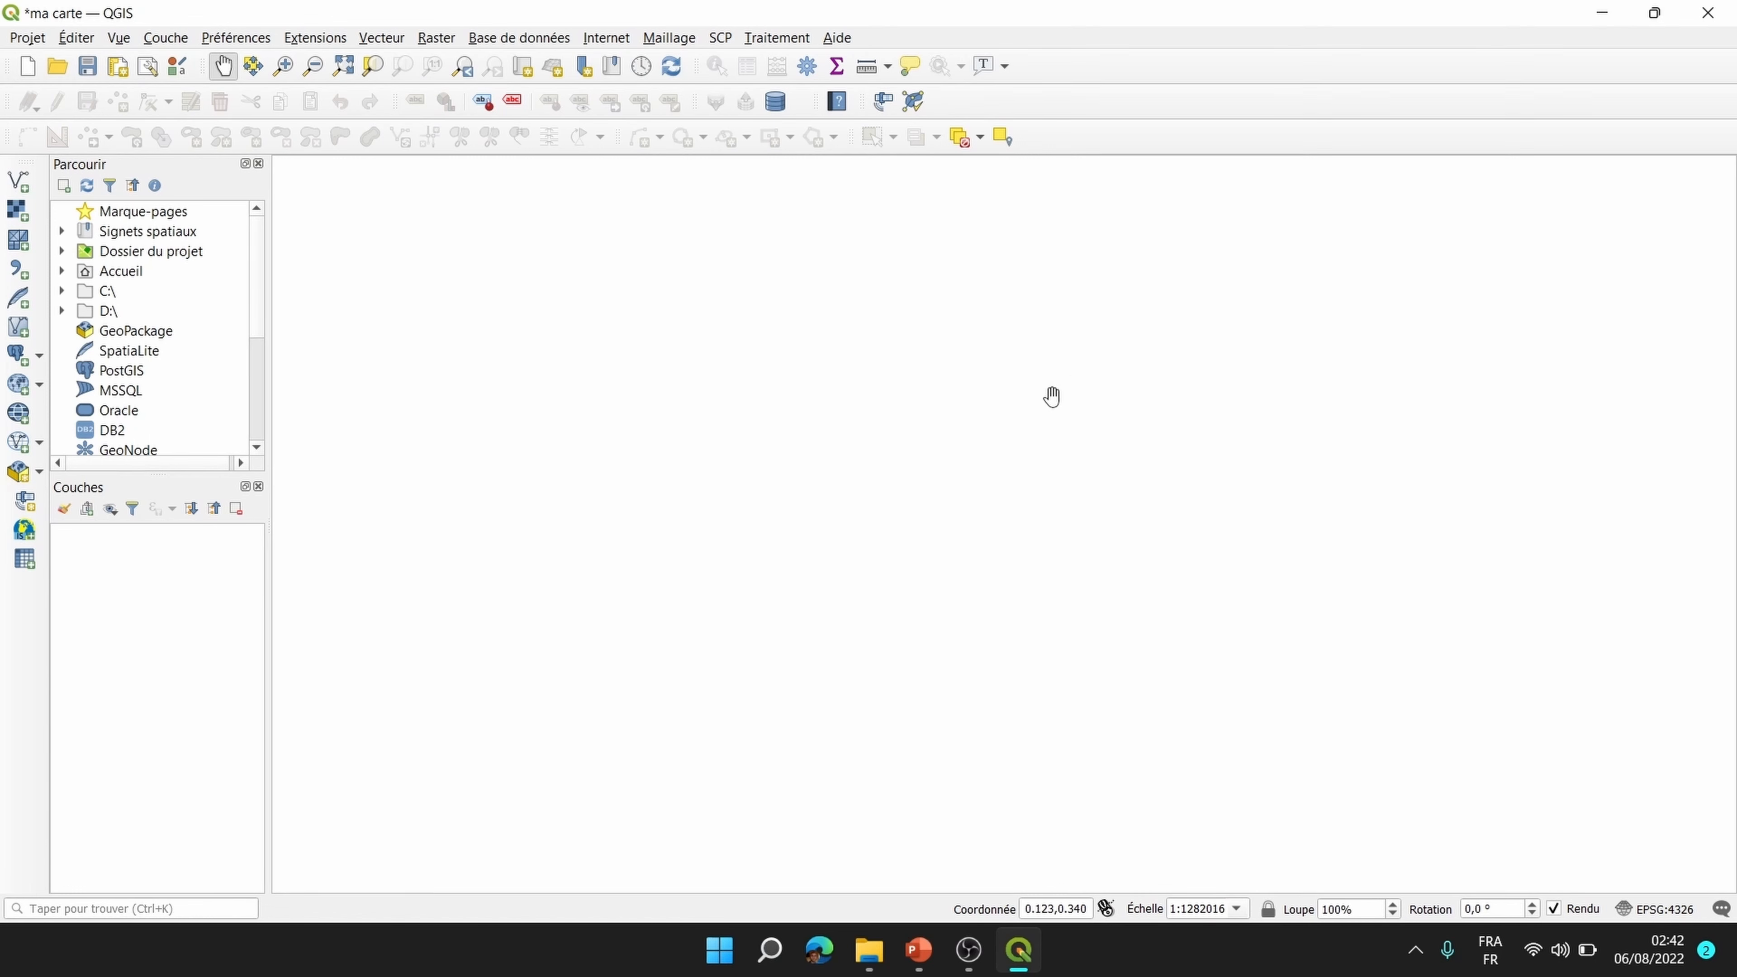
Step: Switch to File Explorer and open the Coordonnées GPS workbook from the Formation QGIS folder under Documents
{"action": "left_click", "coordinate": [870, 951]}
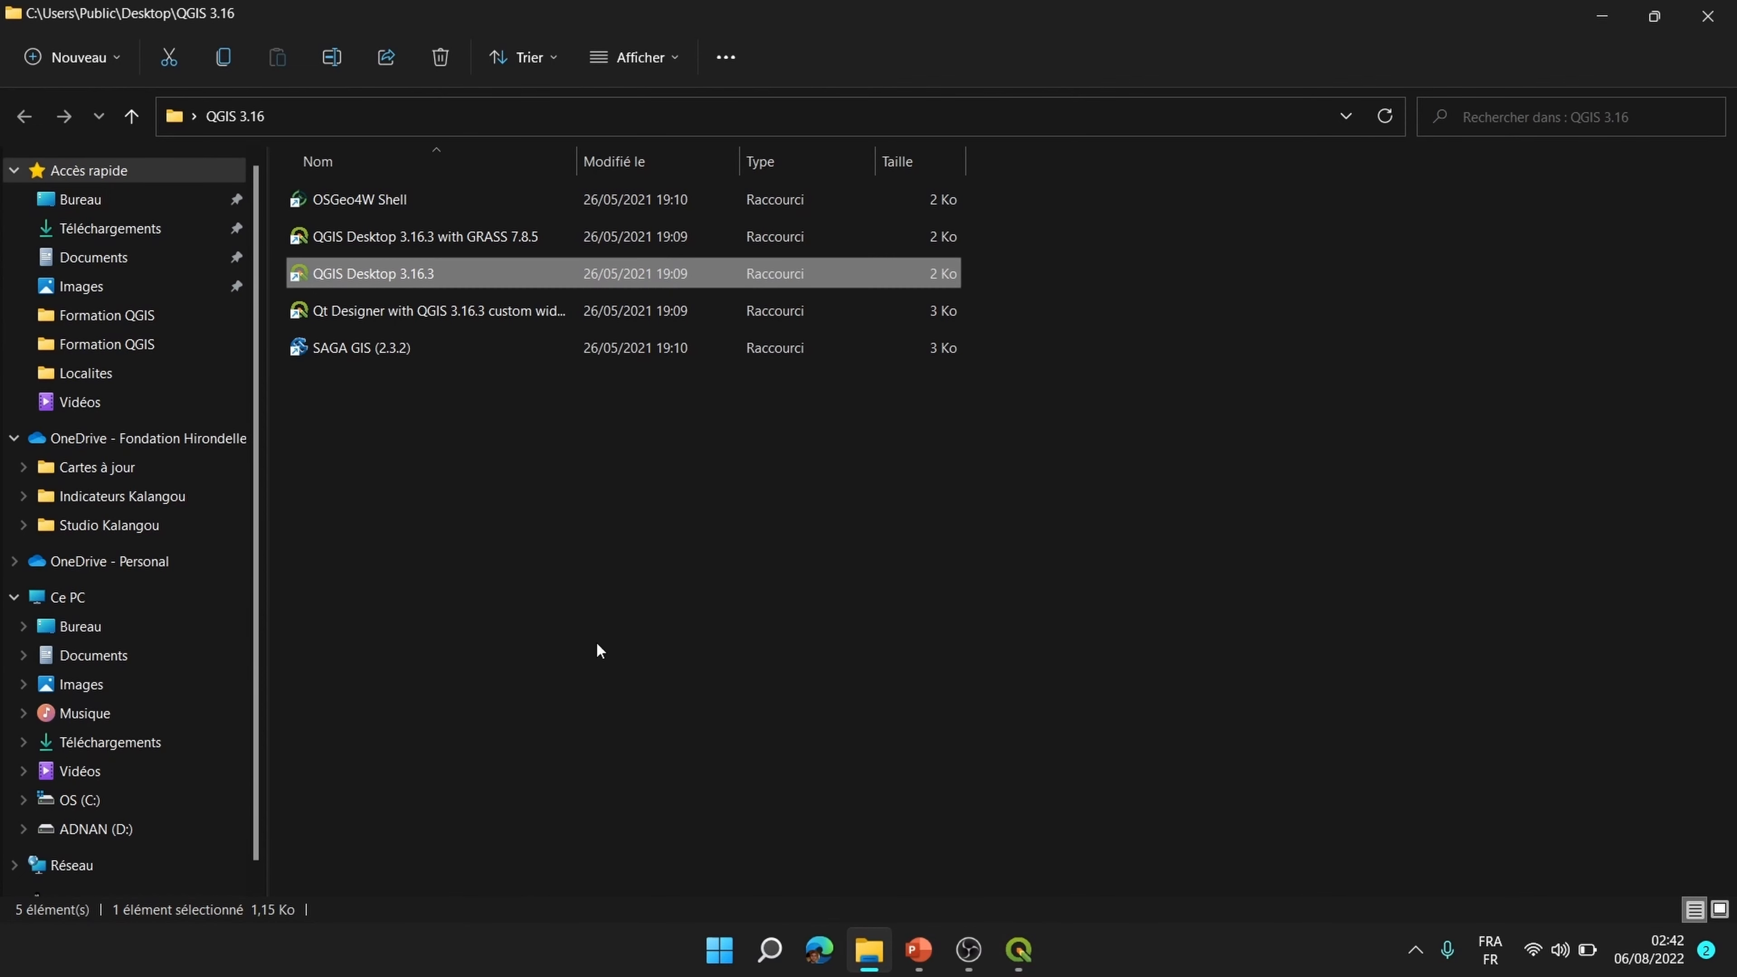
{"action": "left_click", "coordinate": [131, 658]}
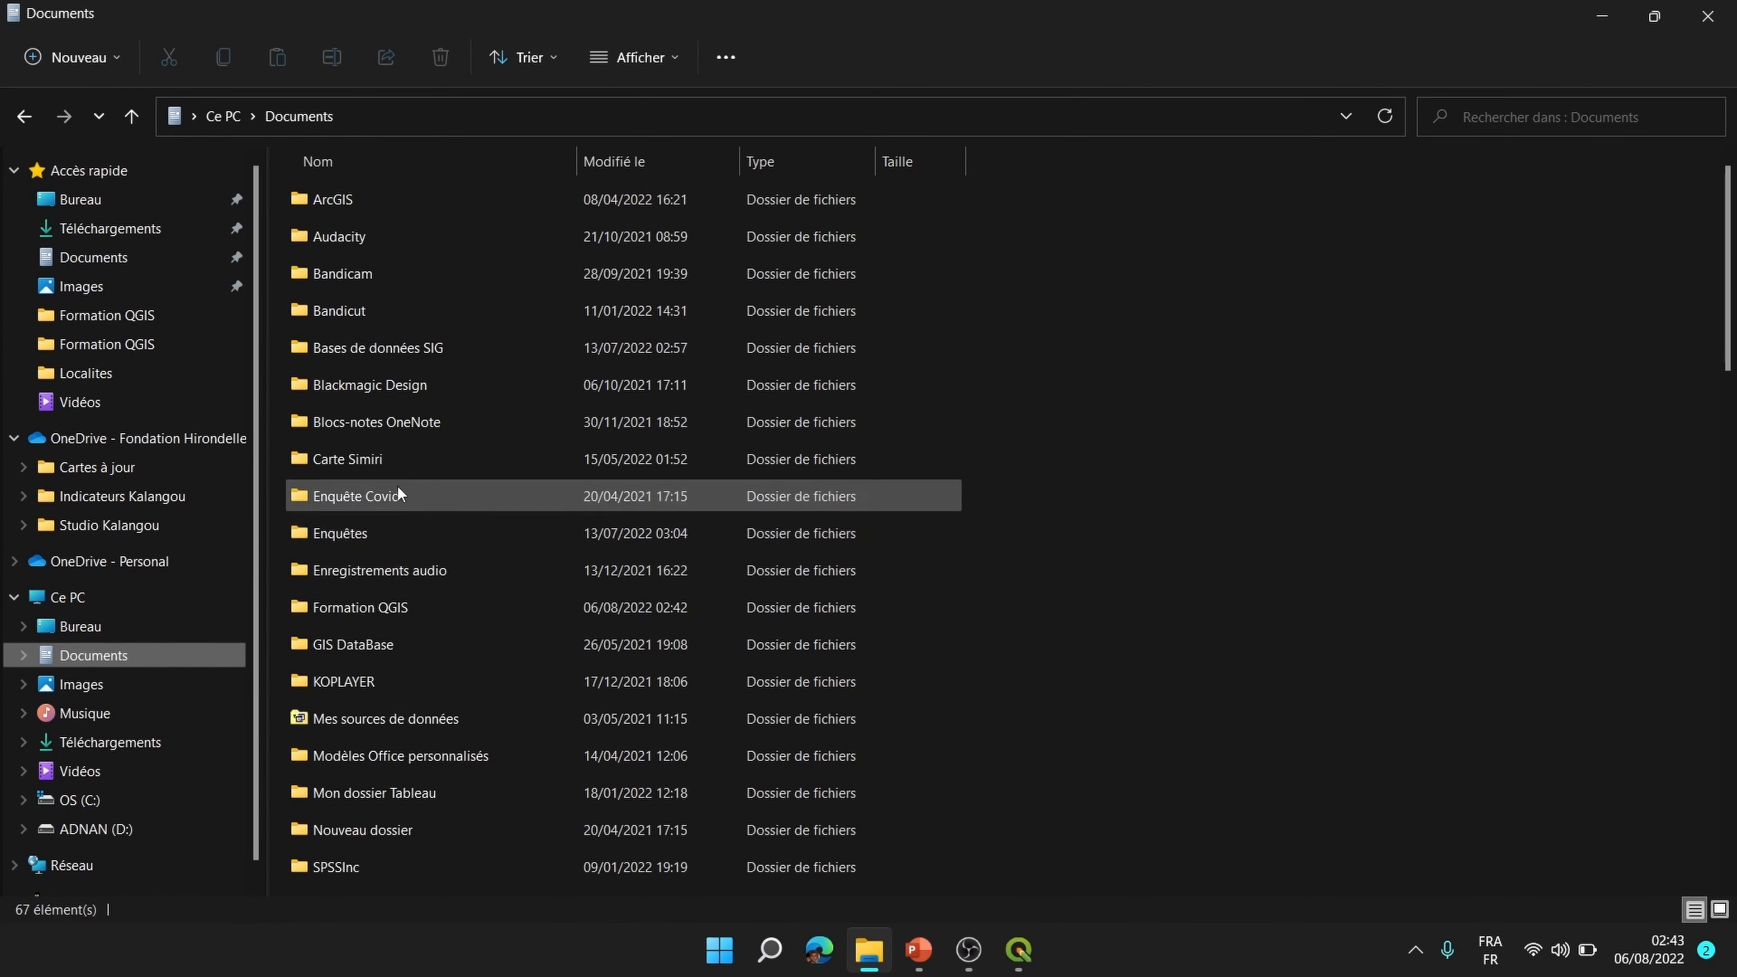
{"action": "double_click", "coordinate": [372, 603]}
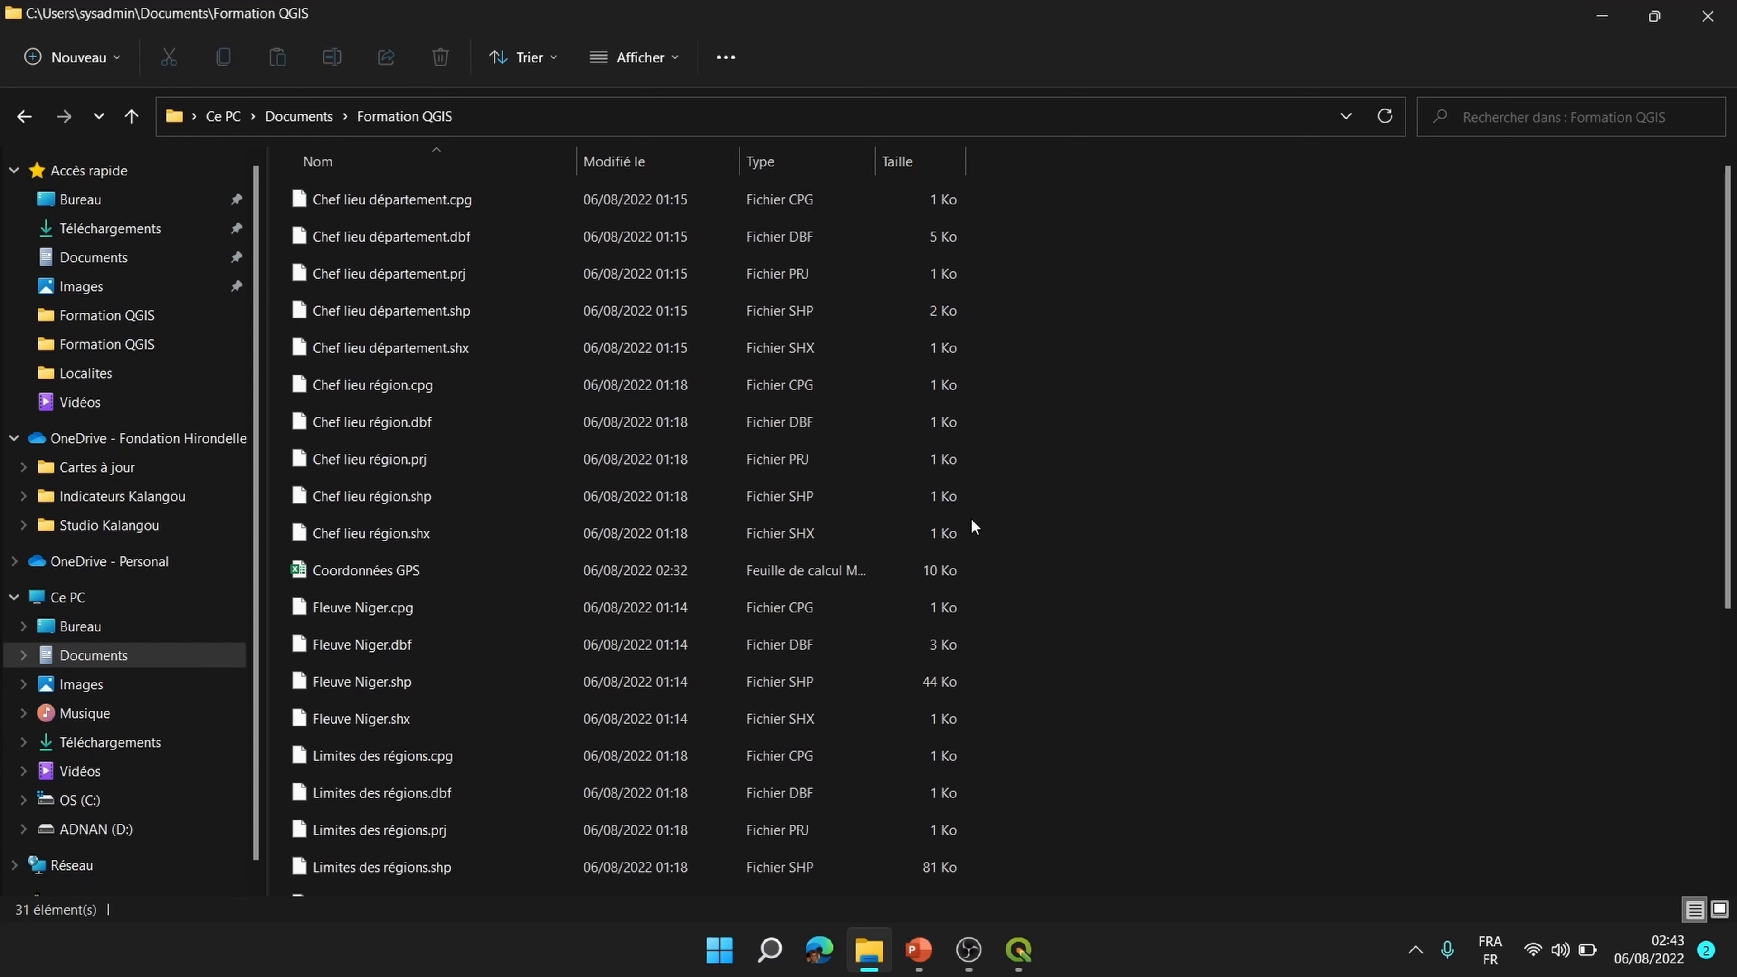
{"action": "left_click", "coordinate": [431, 578]}
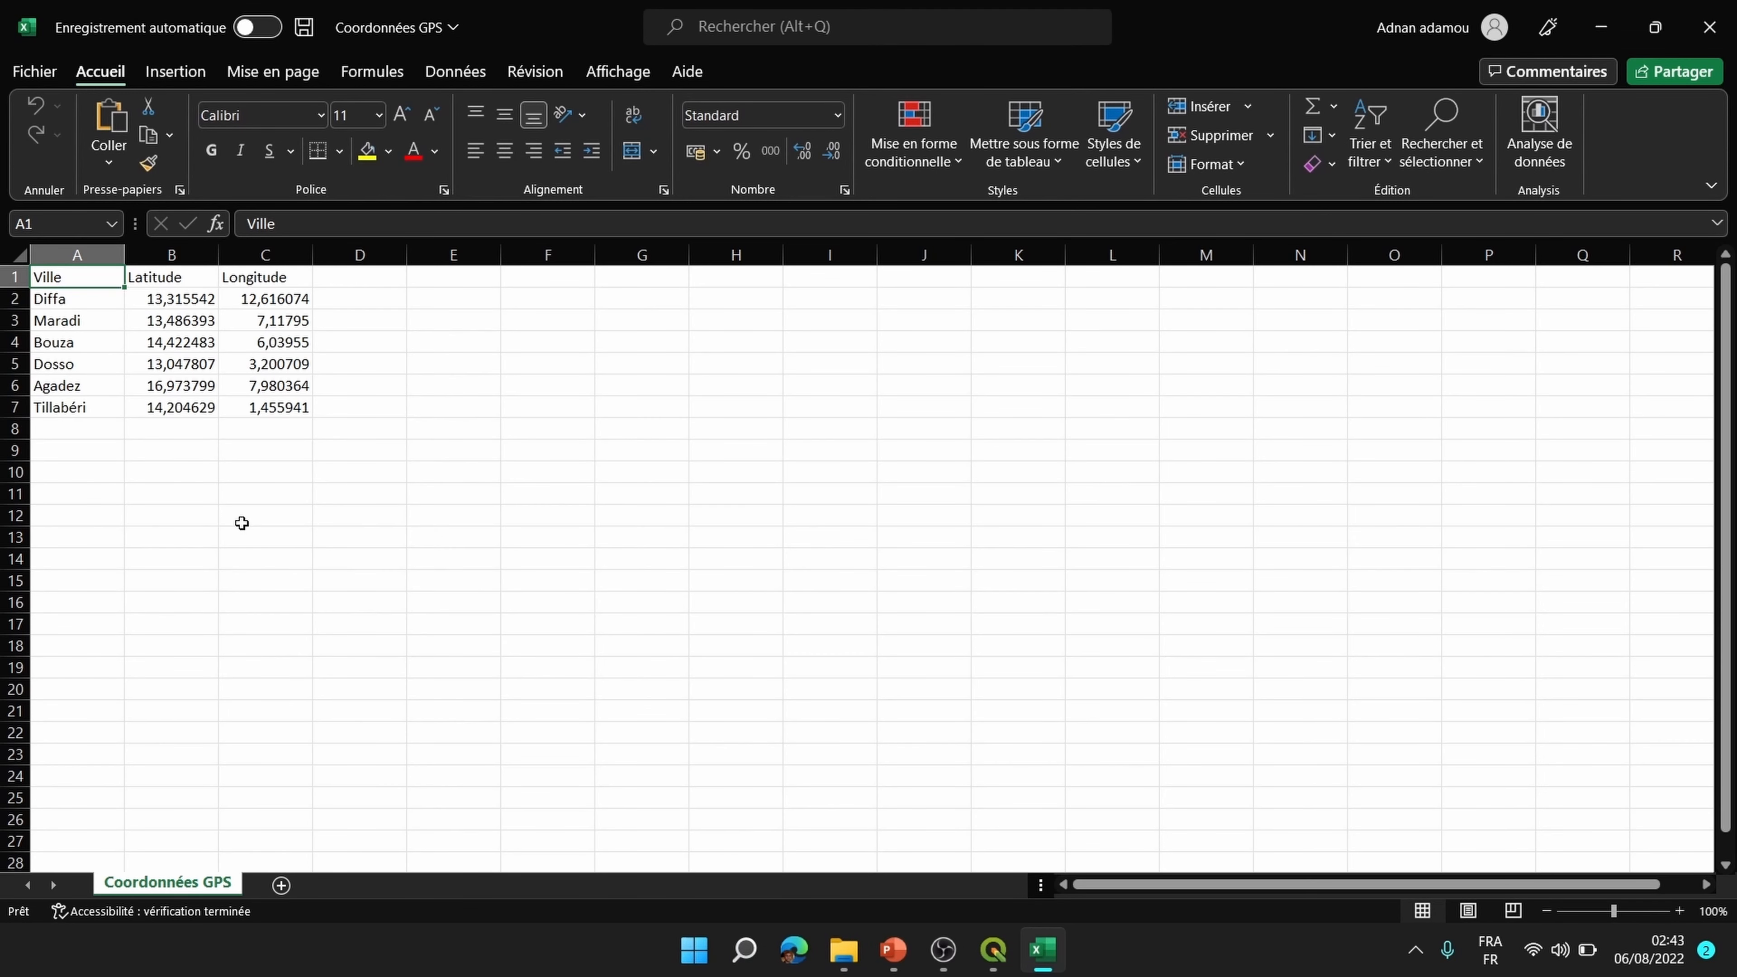
Step: Widen the Ville column and review the Ville, Latitude and Longitude headers of the coordinates table
{"action": "left_click_drag", "start_coordinate": [127, 255], "coordinate": [176, 256]}
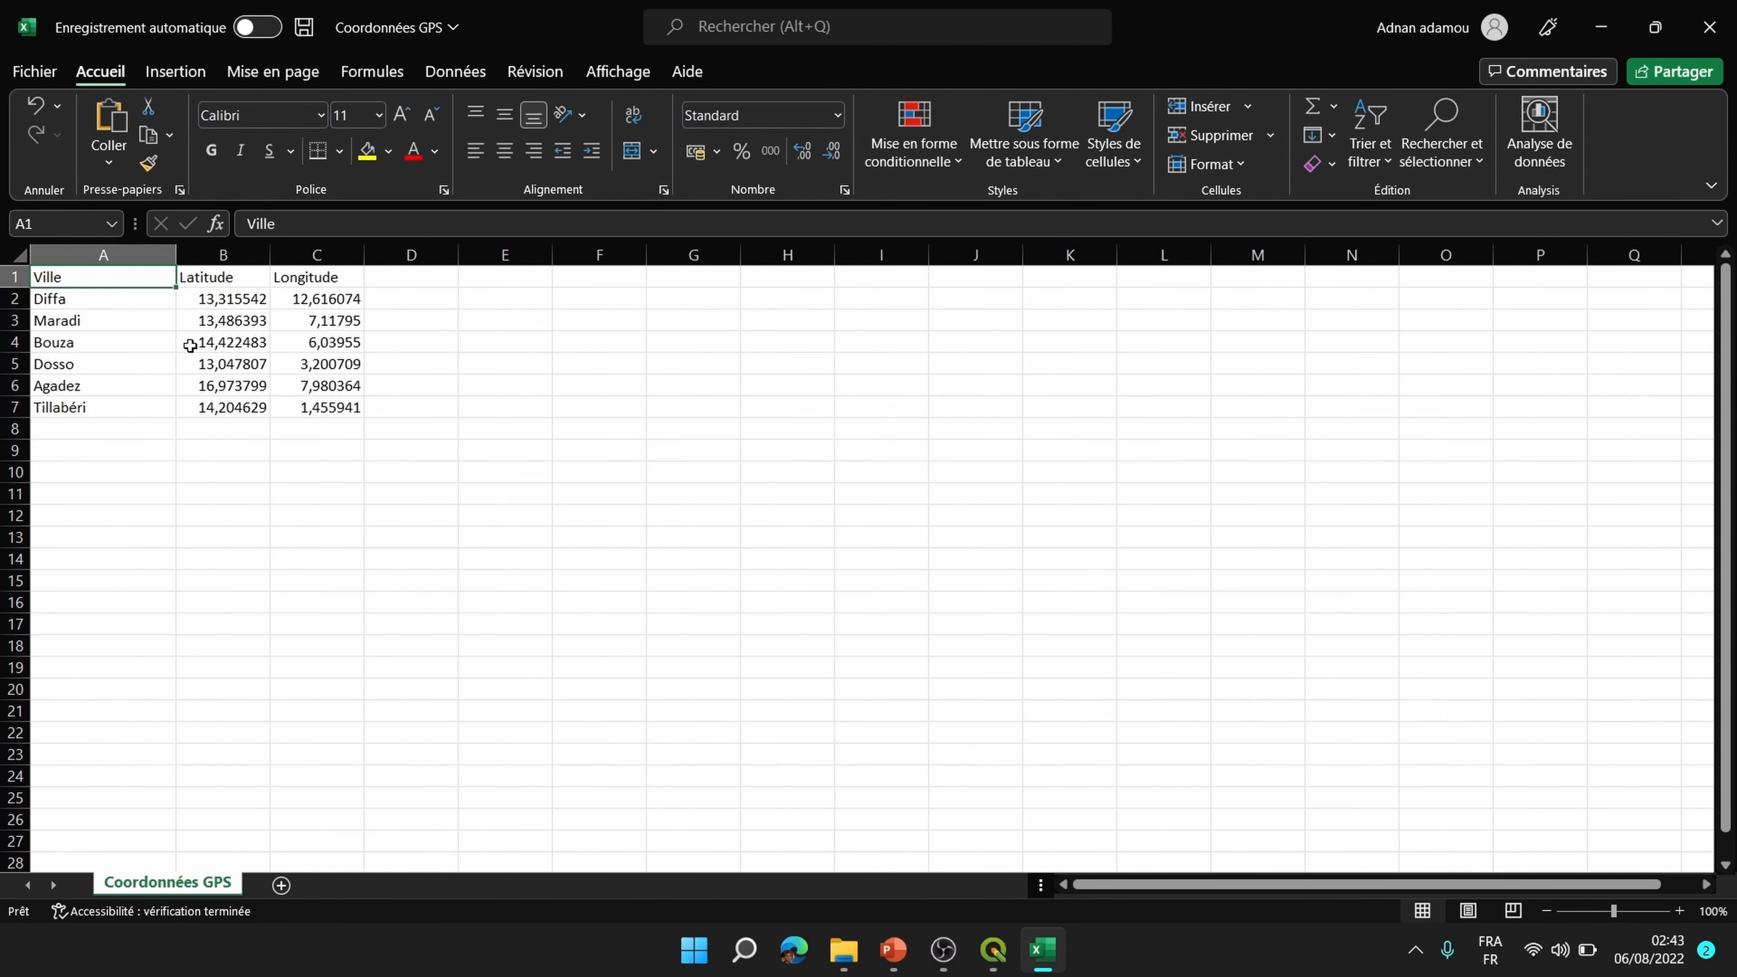
{"action": "left_click", "coordinate": [231, 351]}
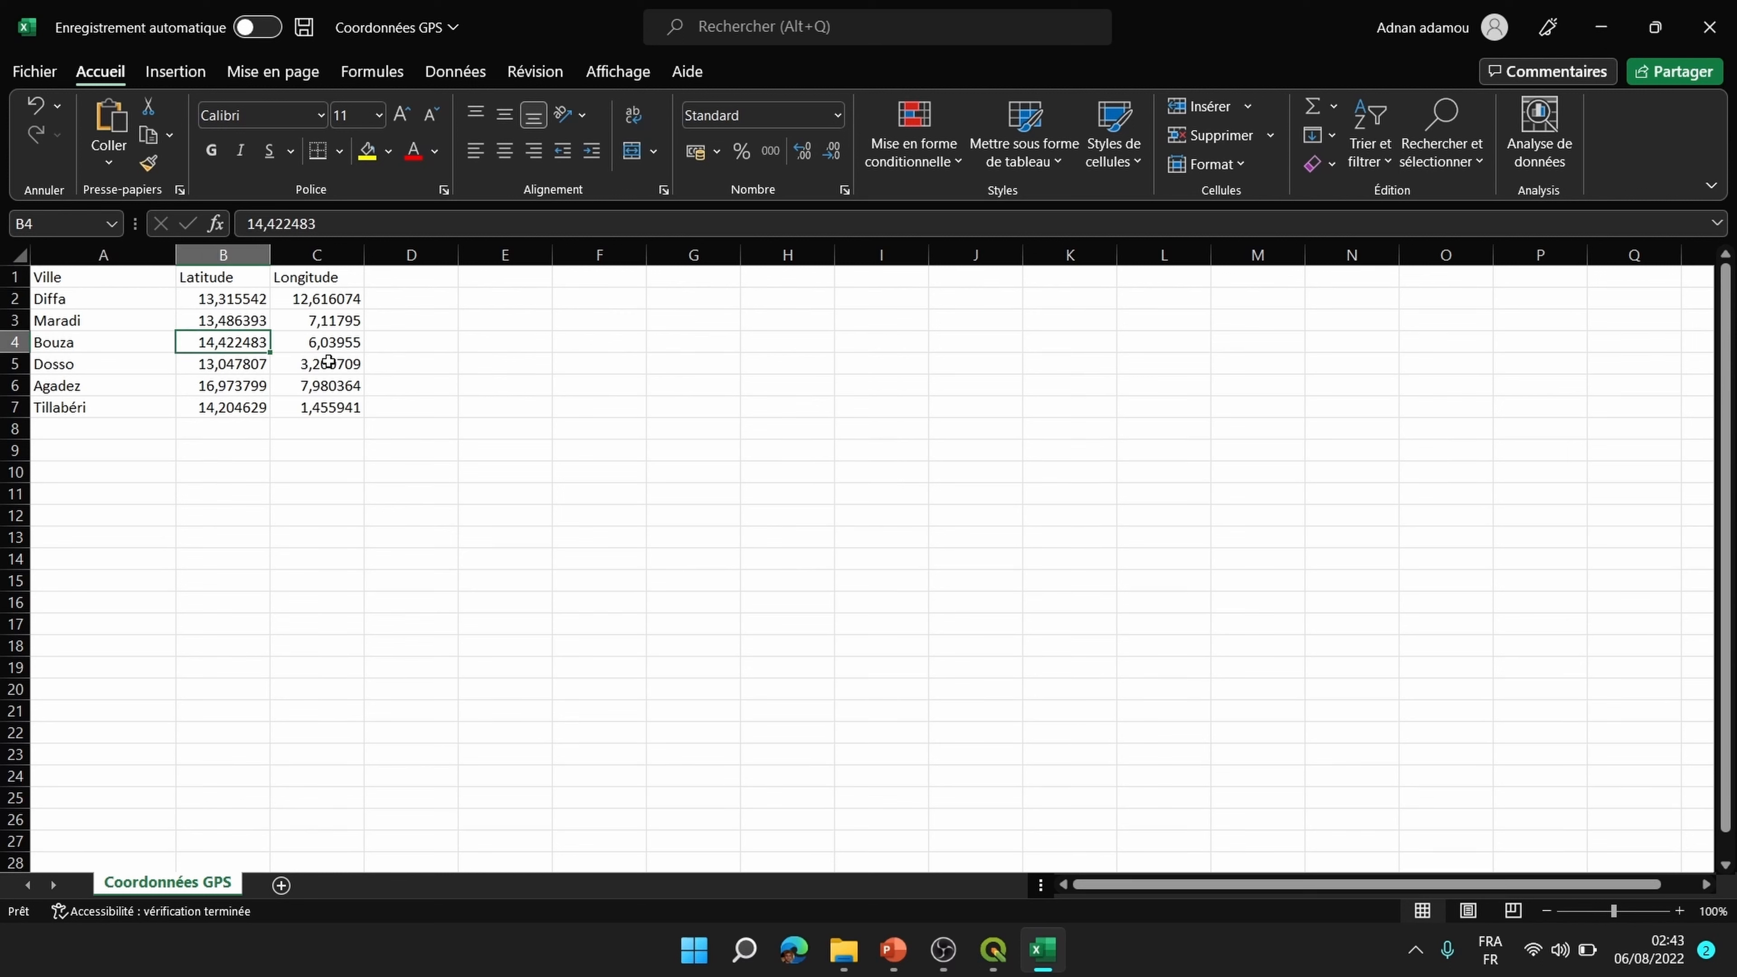
{"action": "left_click", "coordinate": [95, 278]}
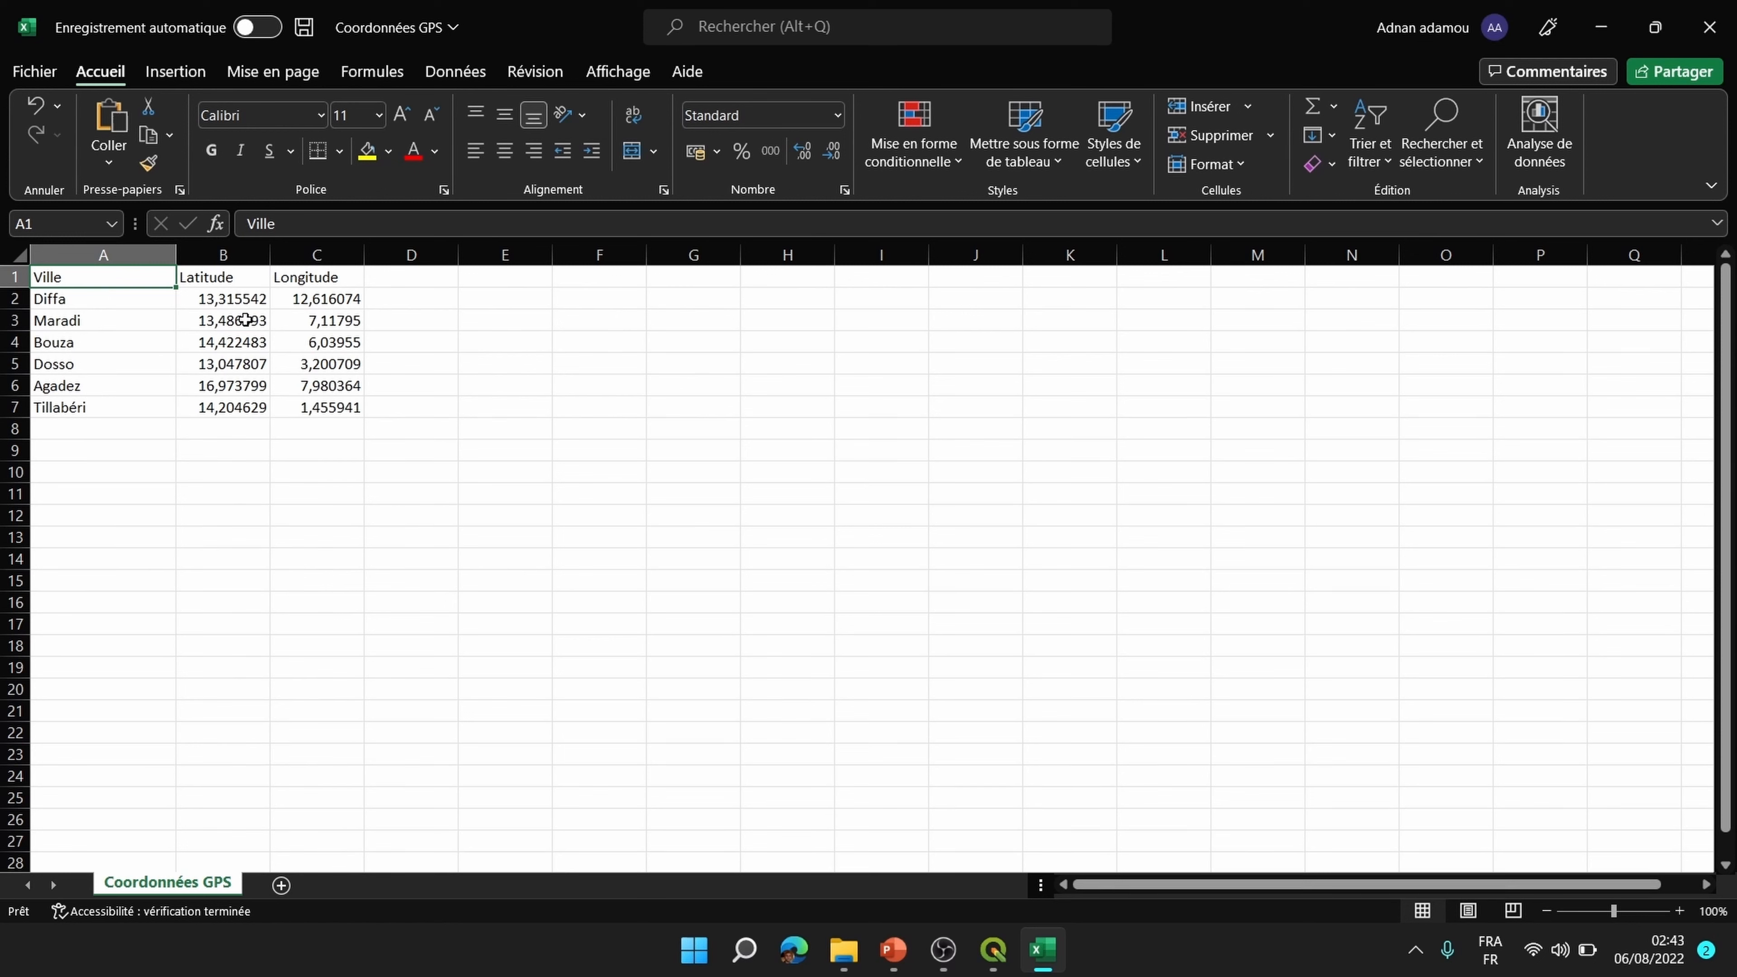
{"action": "left_click", "coordinate": [233, 279]}
{"action": "left_click", "coordinate": [323, 276]}
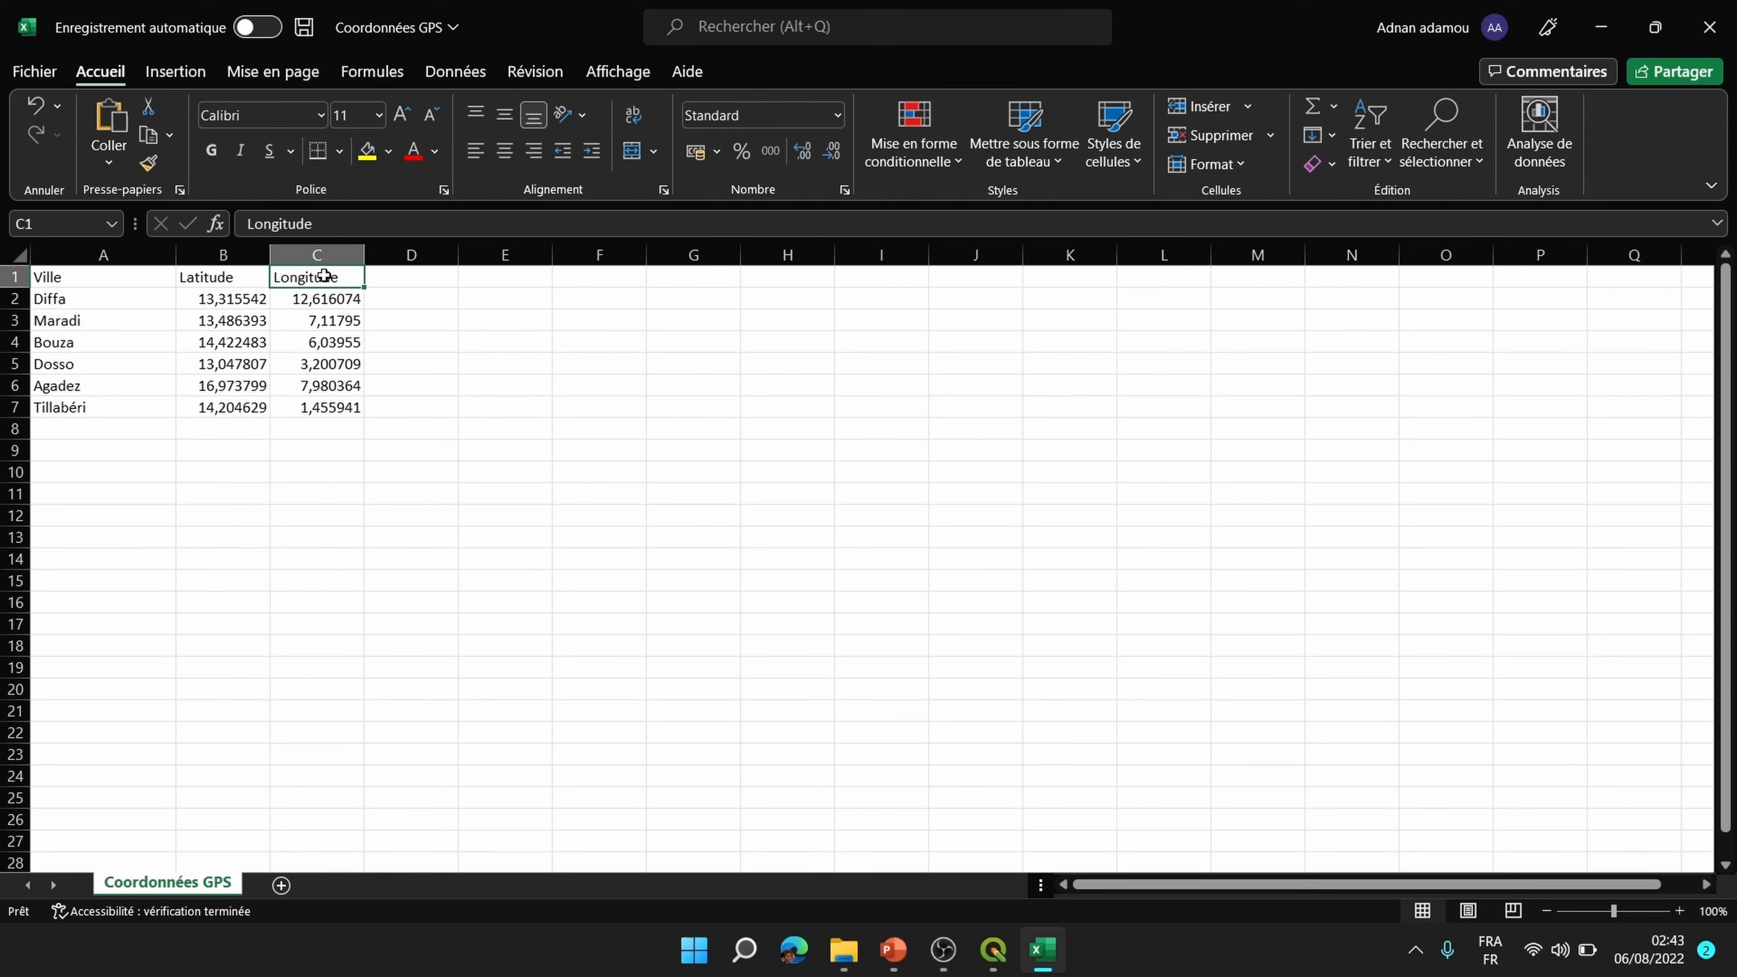
Step: Rename the B1 header to "Latitude Y" and the C1 header to "Longitude X", and slightly widen column C
{"action": "left_click", "coordinate": [242, 281]}
{"action": "double_click", "coordinate": [249, 278]}
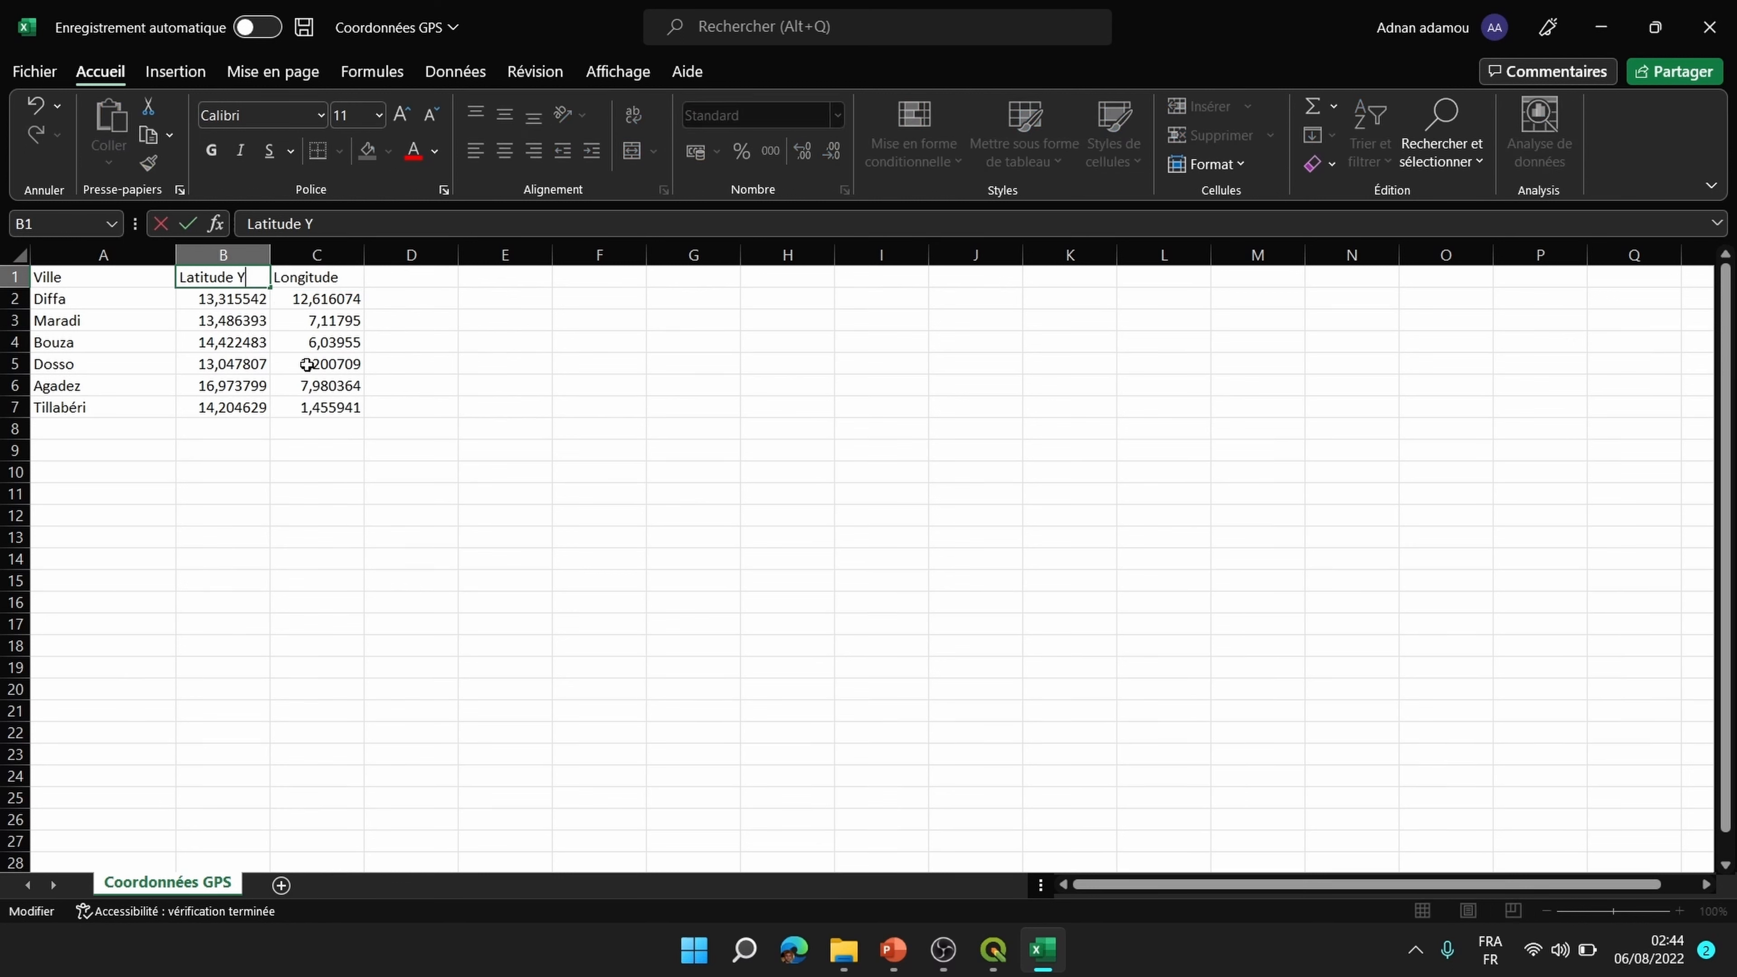
{"action": "type", "text": "Y"}
{"action": "left_click", "coordinate": [354, 280]}
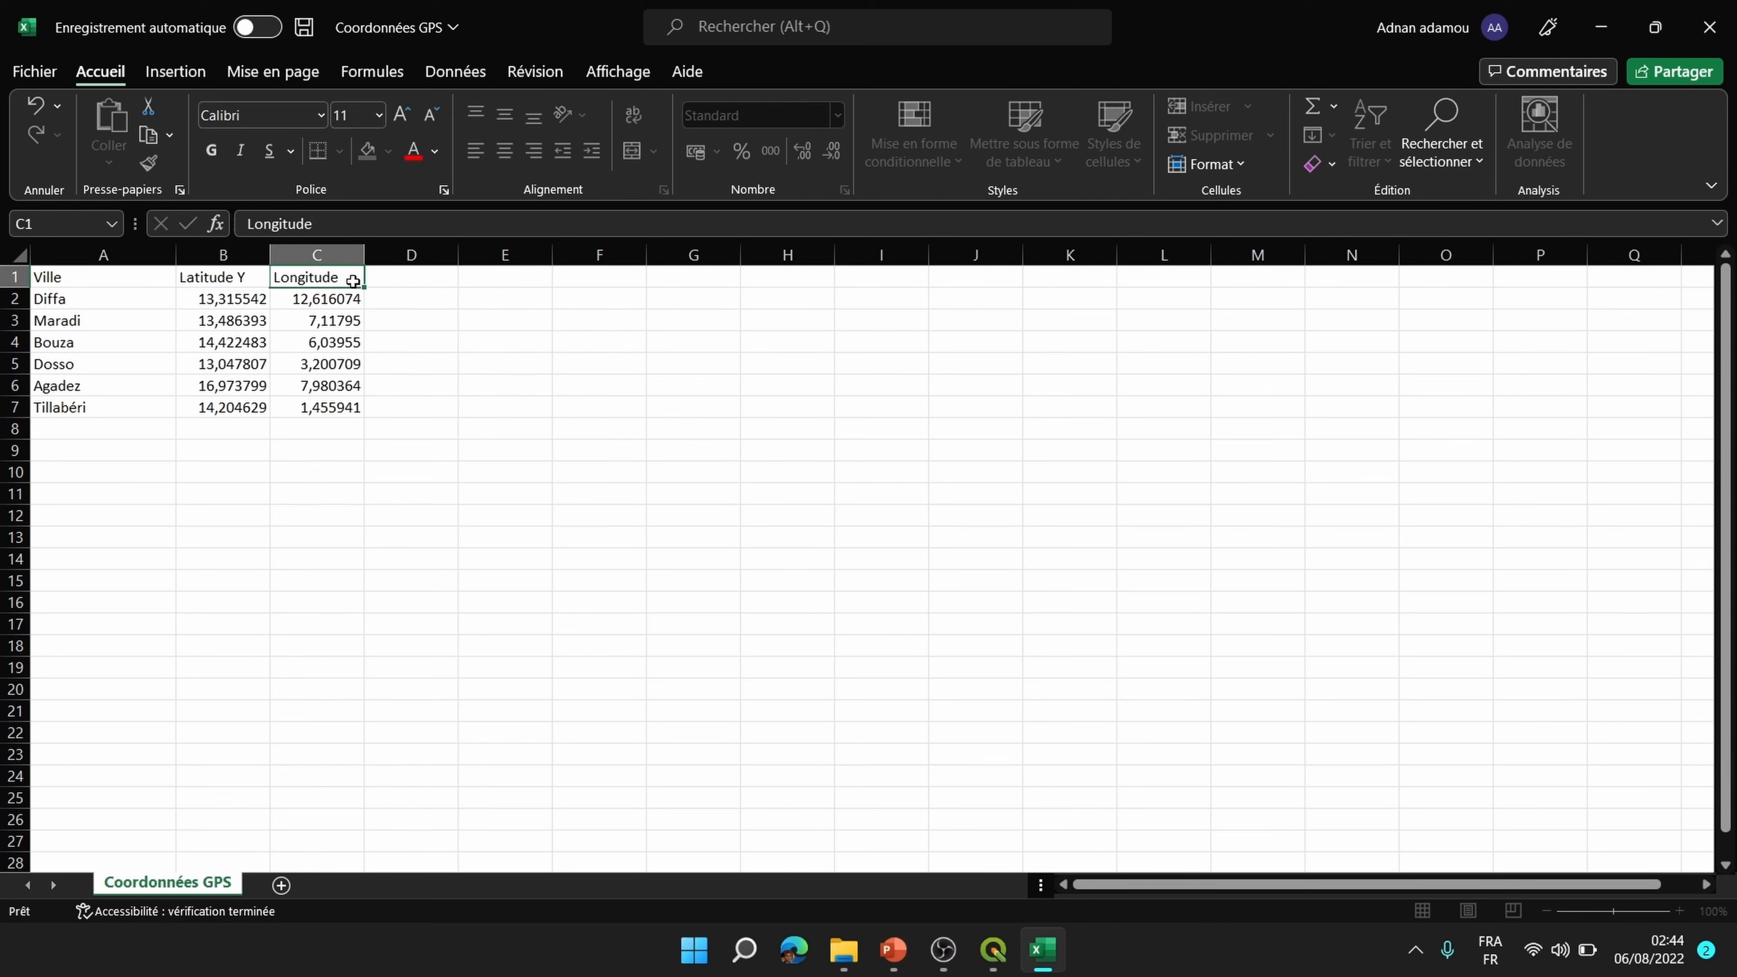
{"action": "double_click", "coordinate": [355, 280]}
{"action": "type", "text": "X"}
{"action": "left_click", "coordinate": [333, 389]}
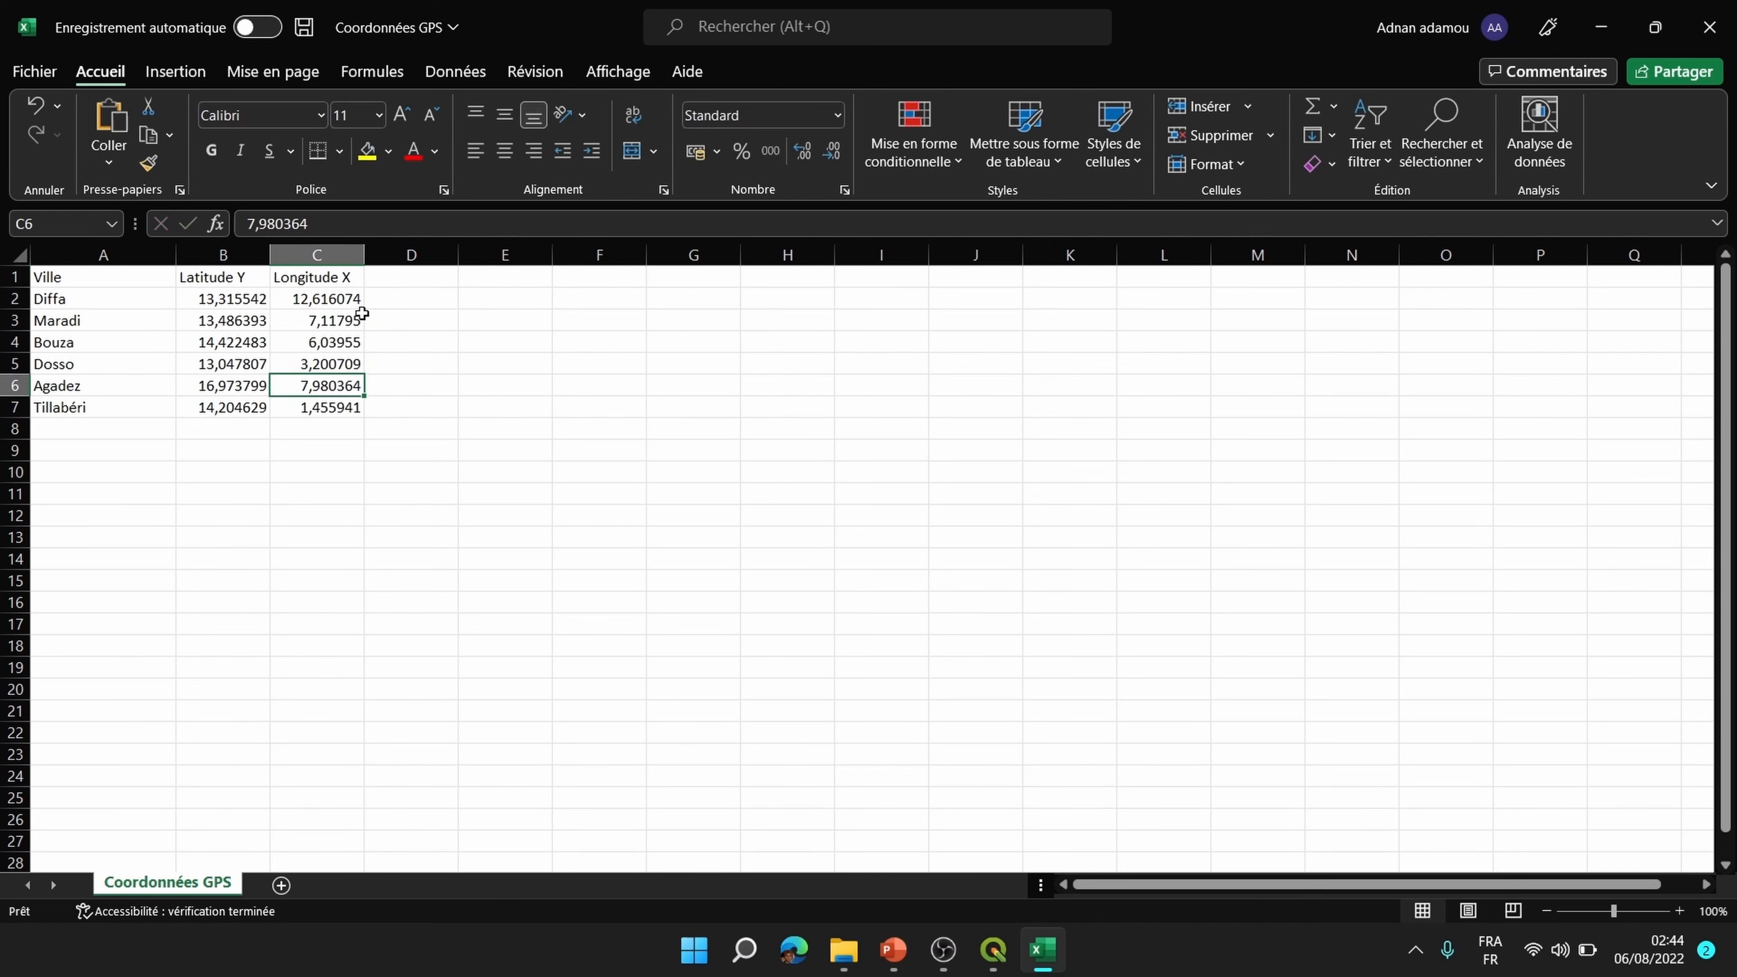
{"action": "left_click_drag", "start_coordinate": [368, 254], "coordinate": [374, 255]}
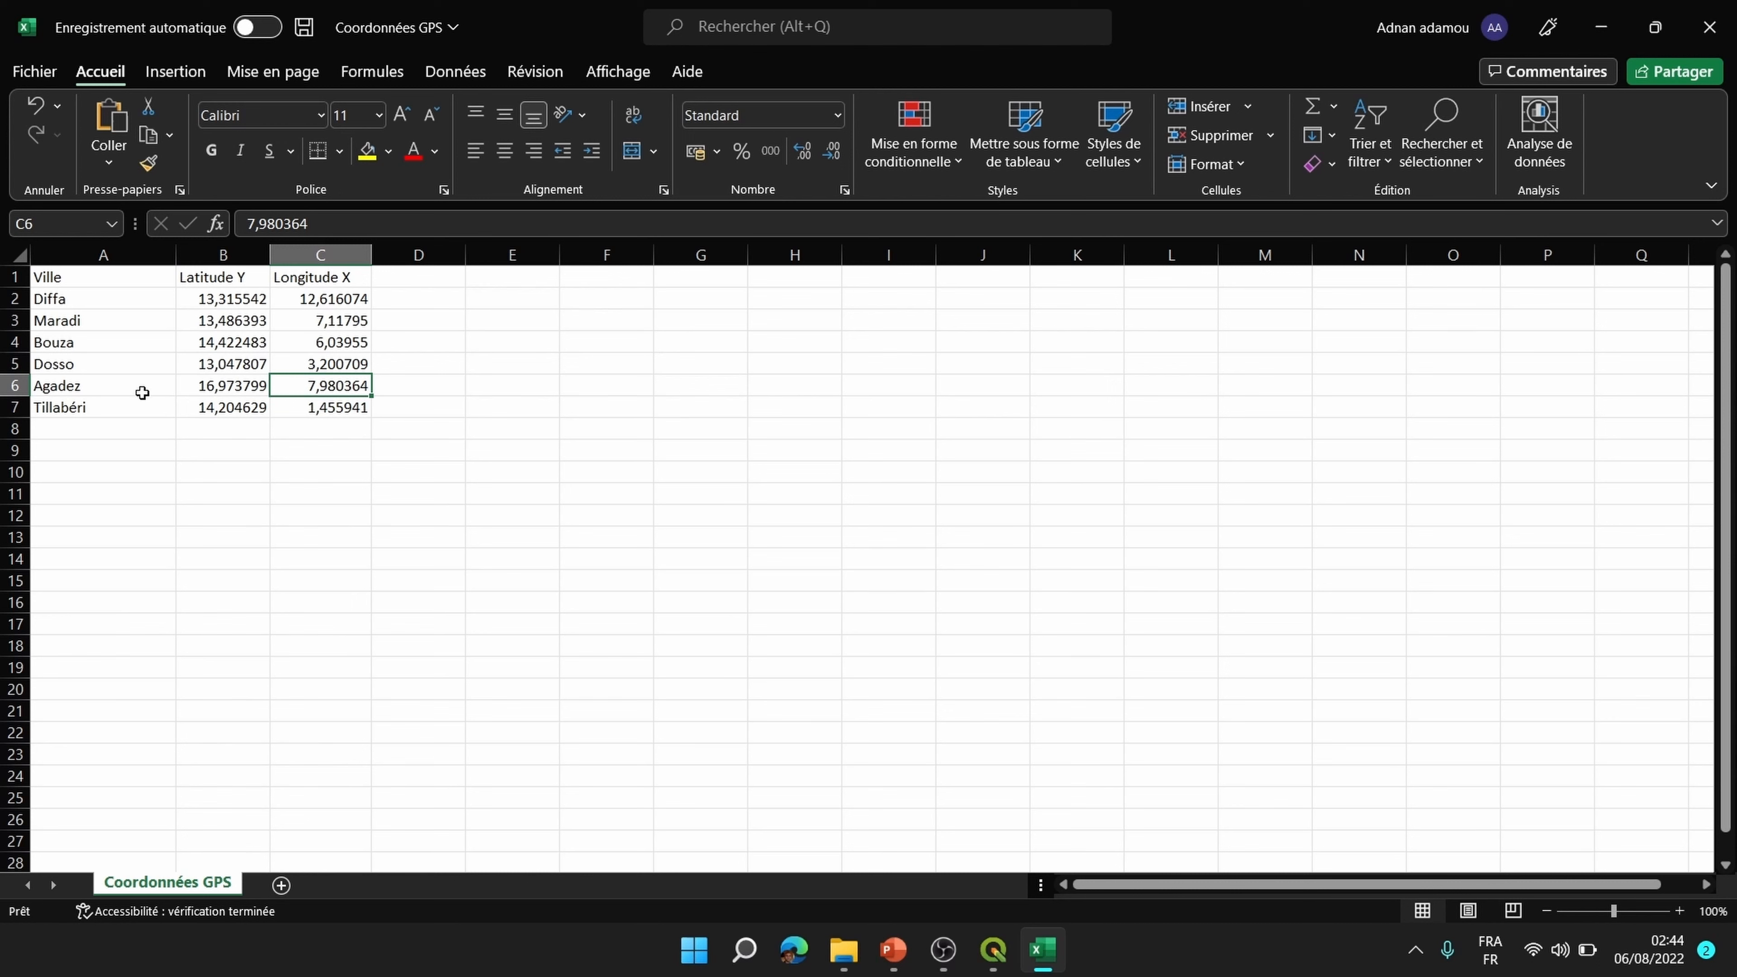
{"action": "left_click", "coordinate": [112, 276]}
{"action": "left_click", "coordinate": [111, 298]}
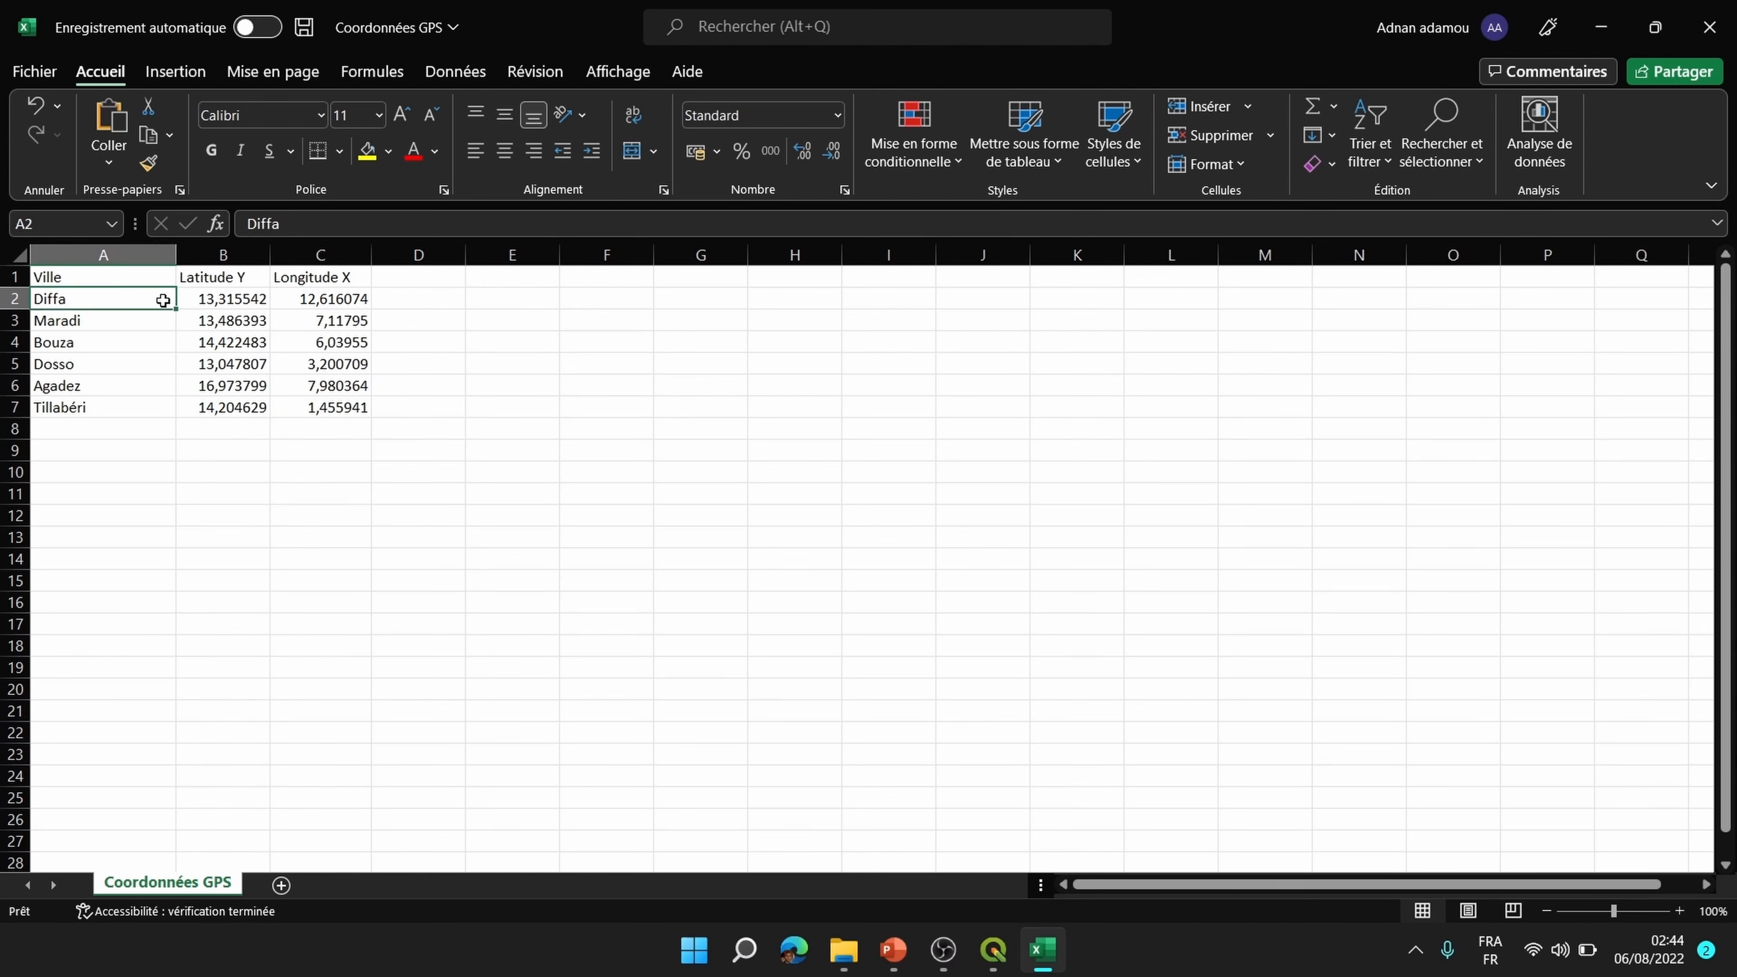
{"action": "left_click", "coordinate": [226, 301]}
{"action": "left_click", "coordinate": [143, 304]}
Step: Switch to QGIS and open the "Créer une couche de points à partir d'une table" tool from the Création de vecteurs processing group
{"action": "left_click", "coordinate": [1003, 949]}
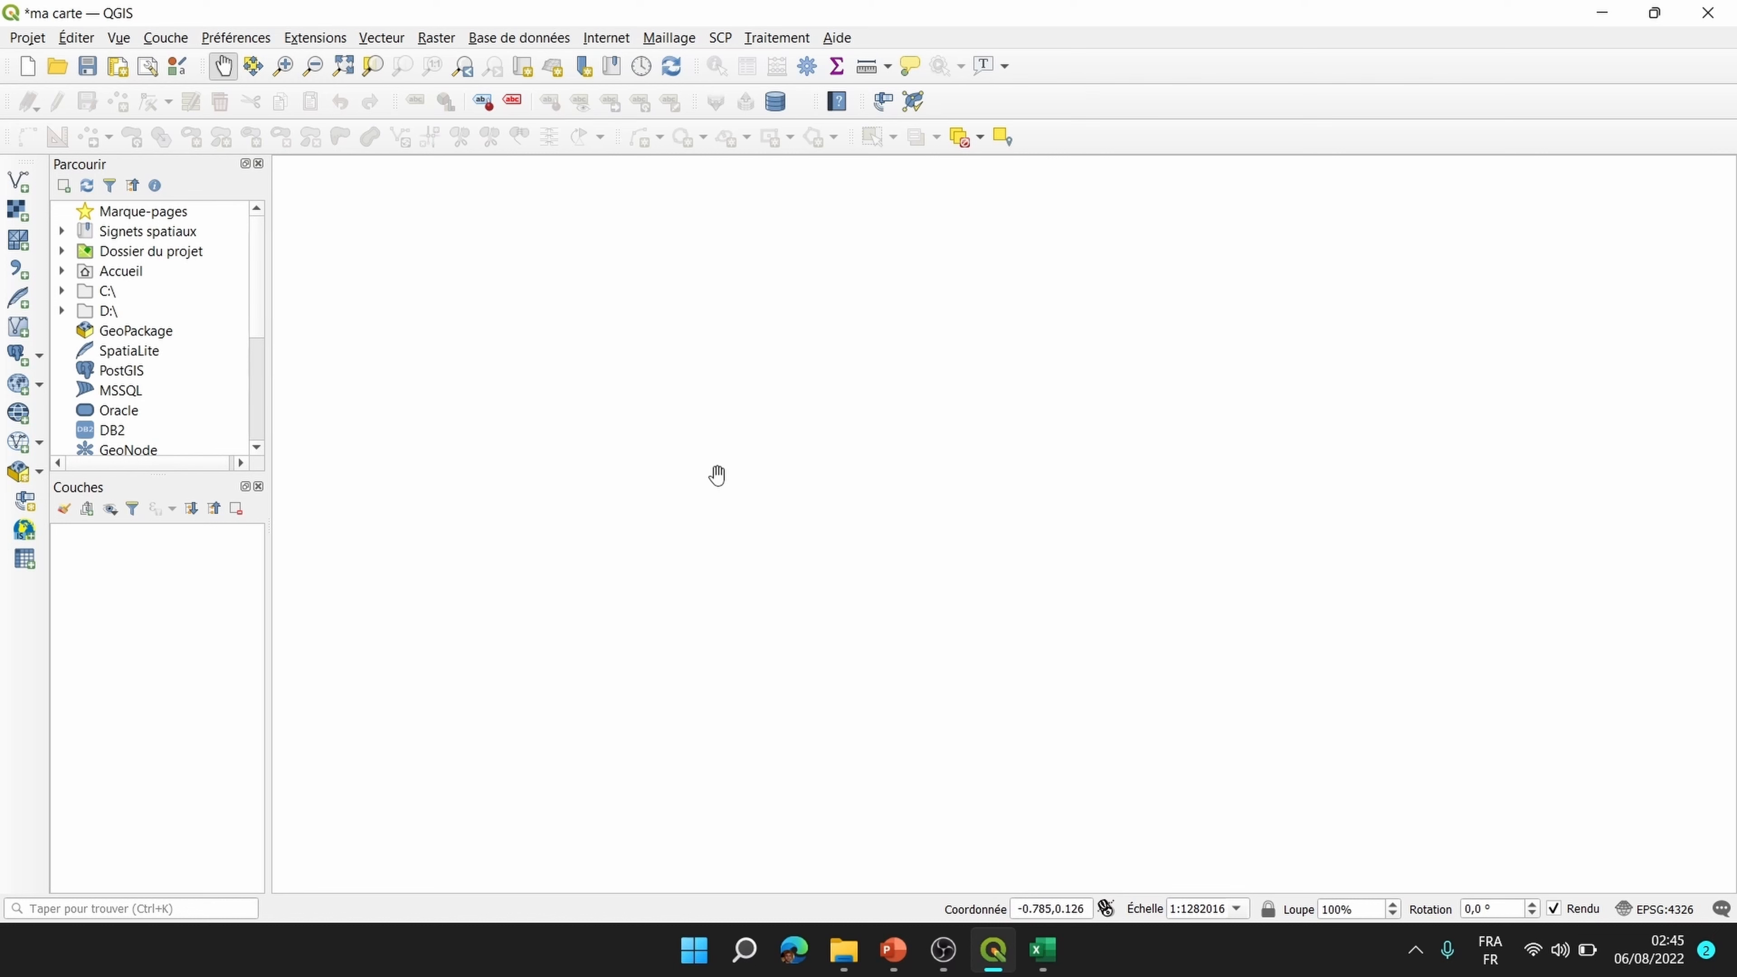
{"action": "left_click", "coordinate": [765, 38]}
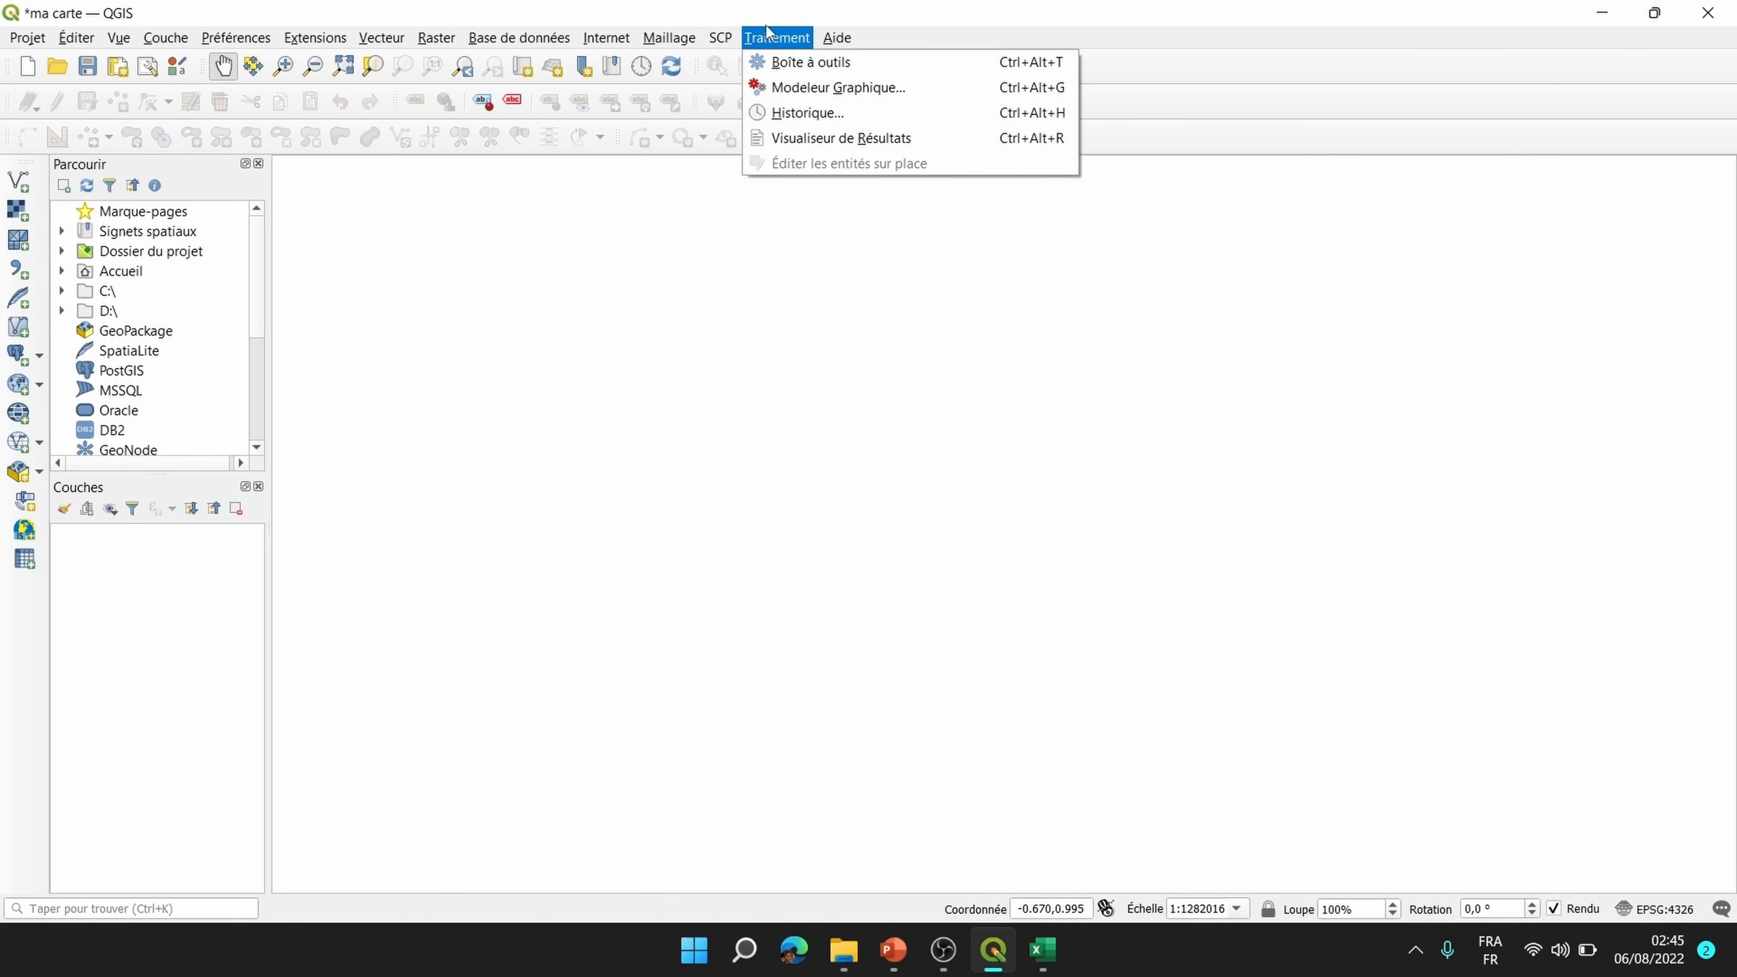
{"action": "left_click", "coordinate": [787, 65]}
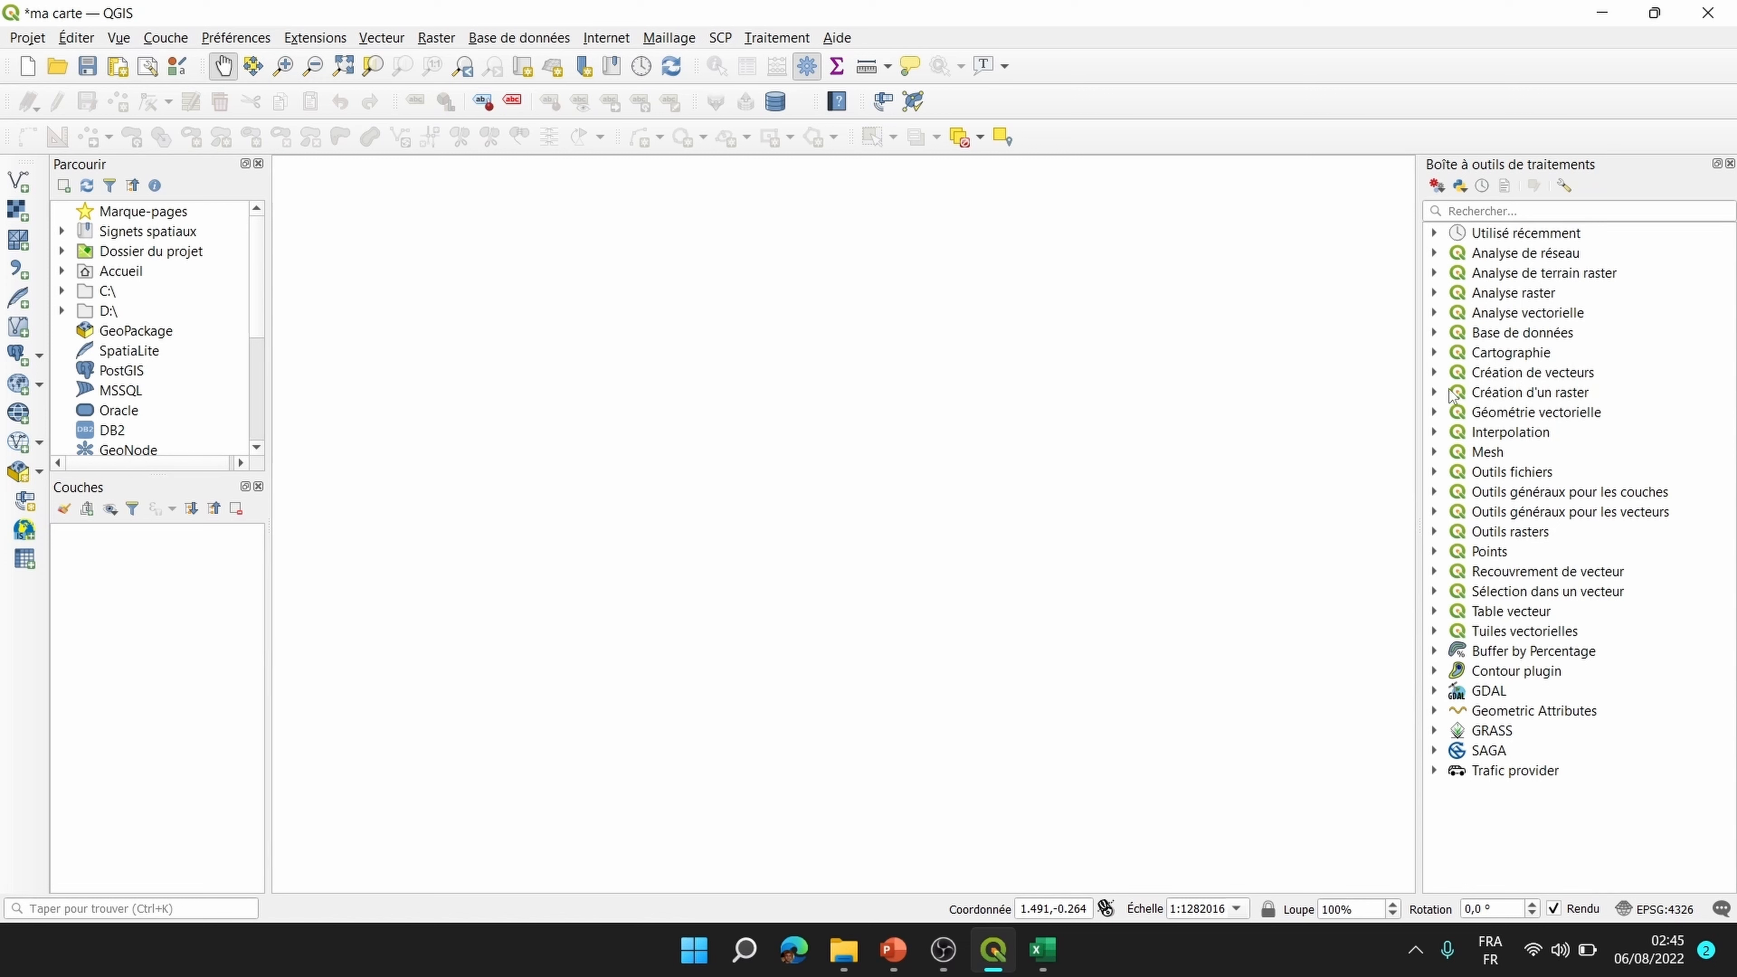
{"action": "left_click", "coordinate": [1517, 376]}
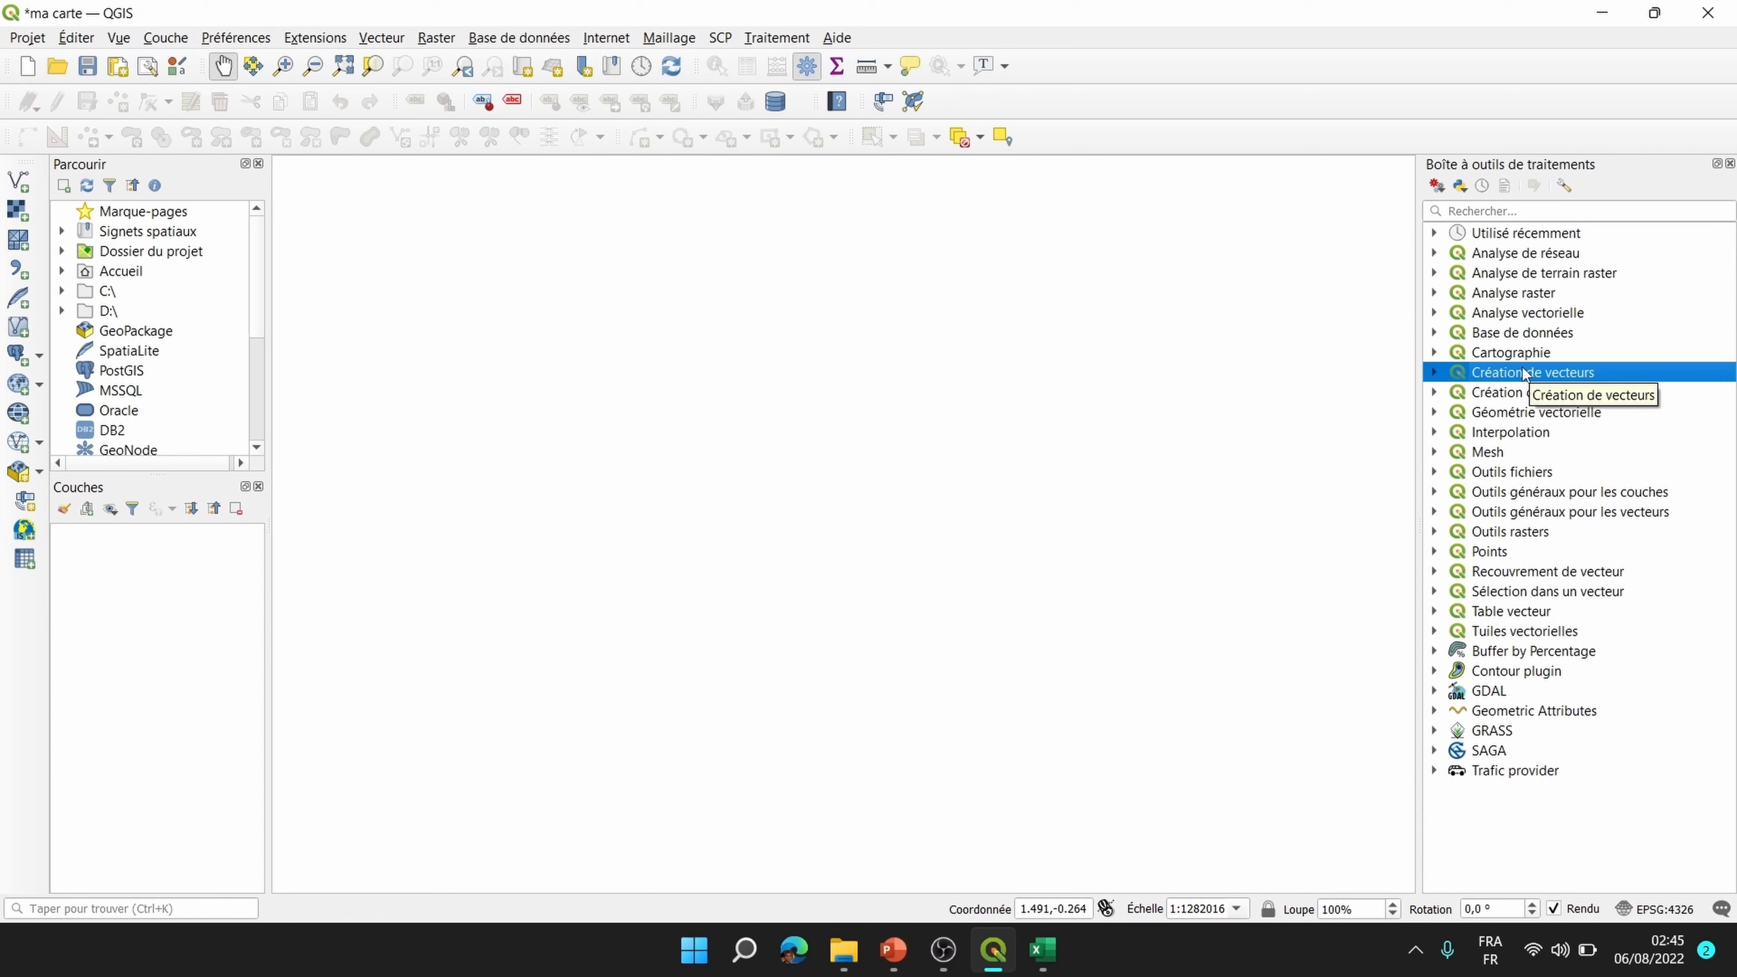
{"action": "left_click", "coordinate": [1435, 373]}
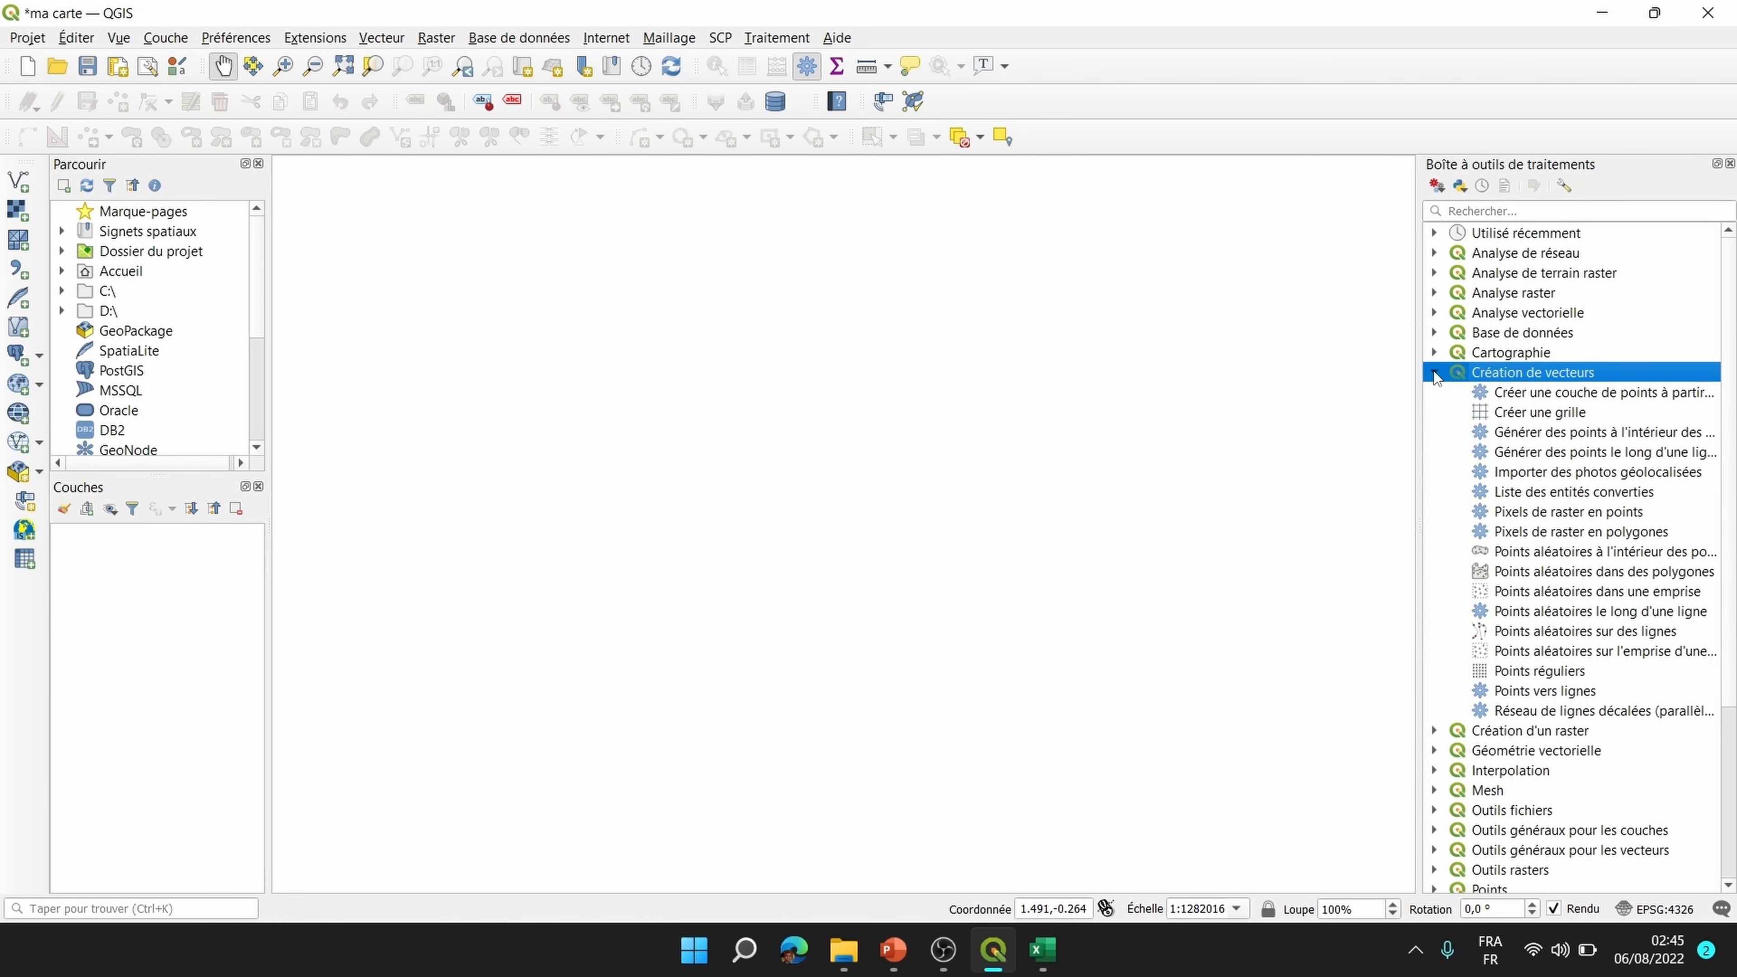
{"action": "left_click", "coordinate": [1609, 393]}
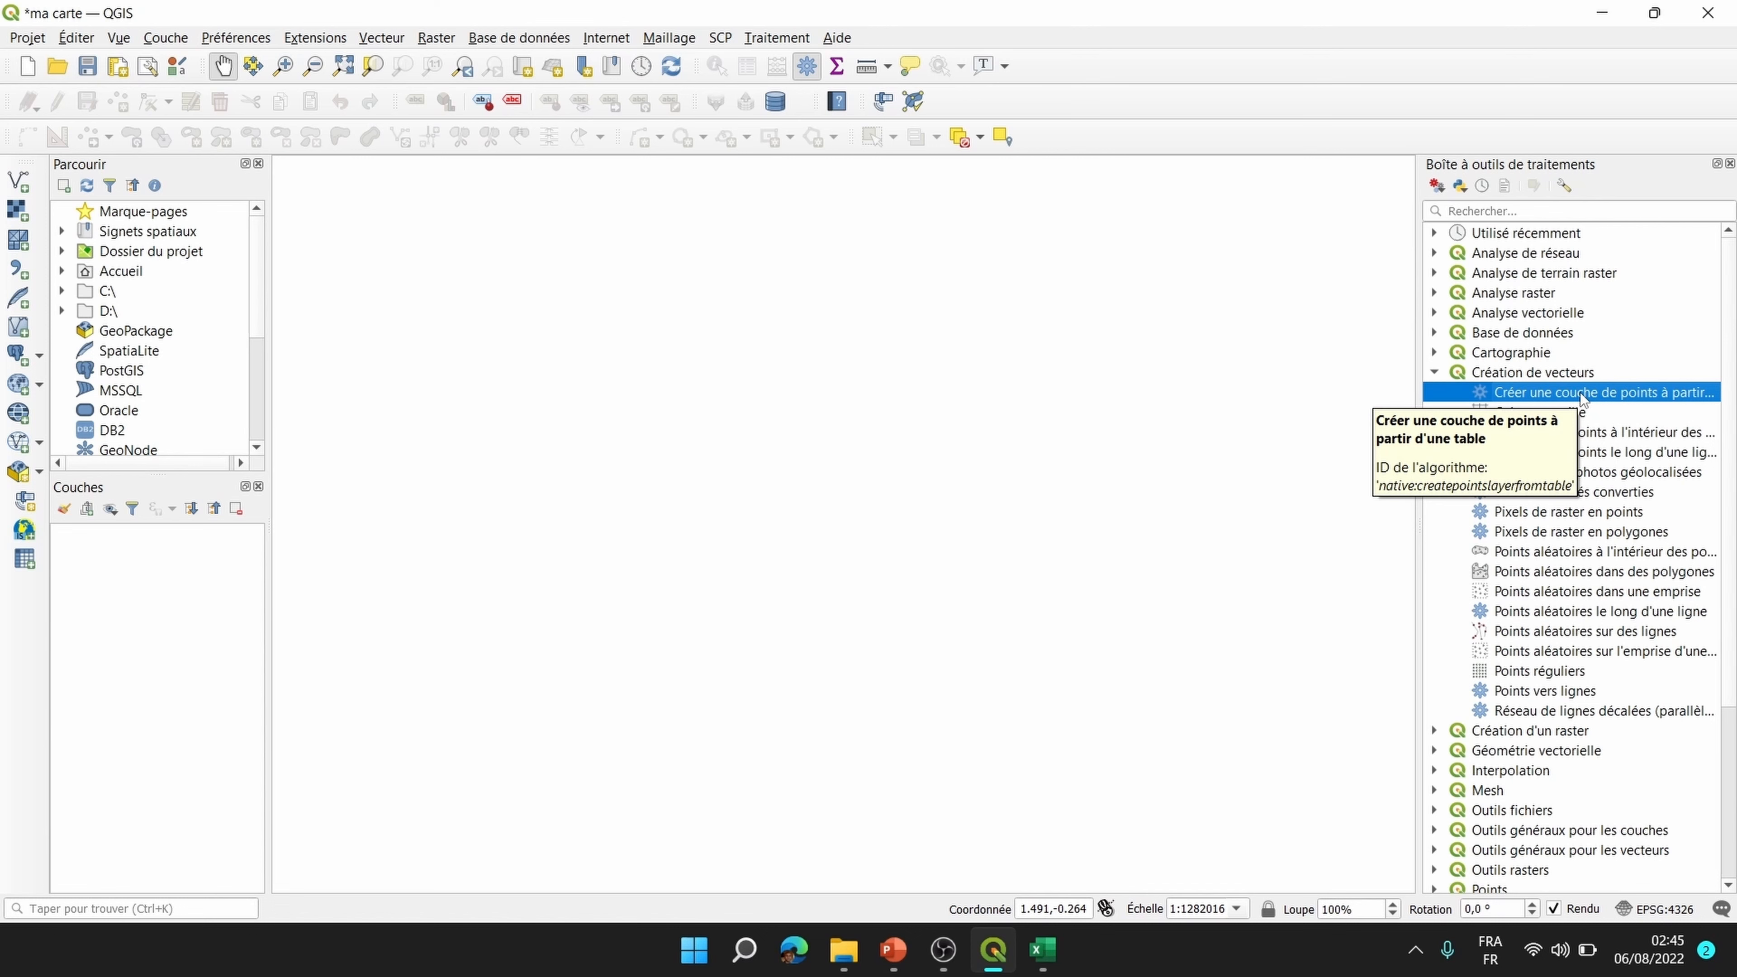
{"action": "double_click", "coordinate": [1583, 391]}
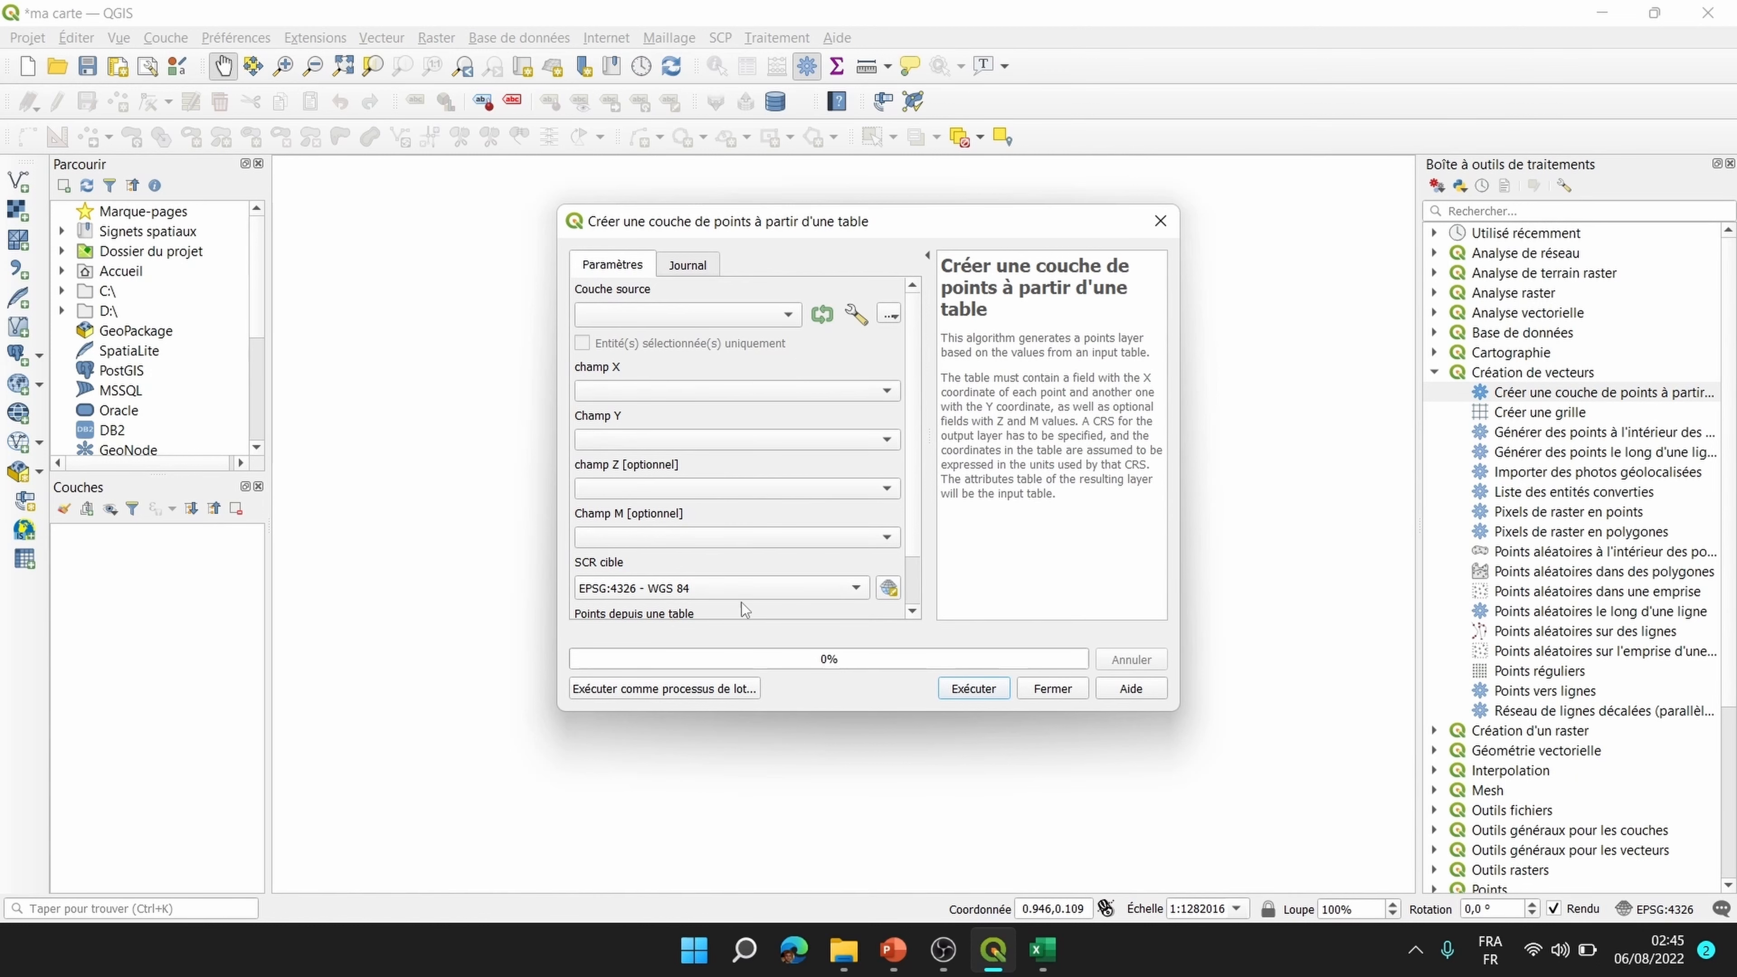
{"action": "left_click_drag", "start_coordinate": [784, 236], "coordinate": [780, 234]}
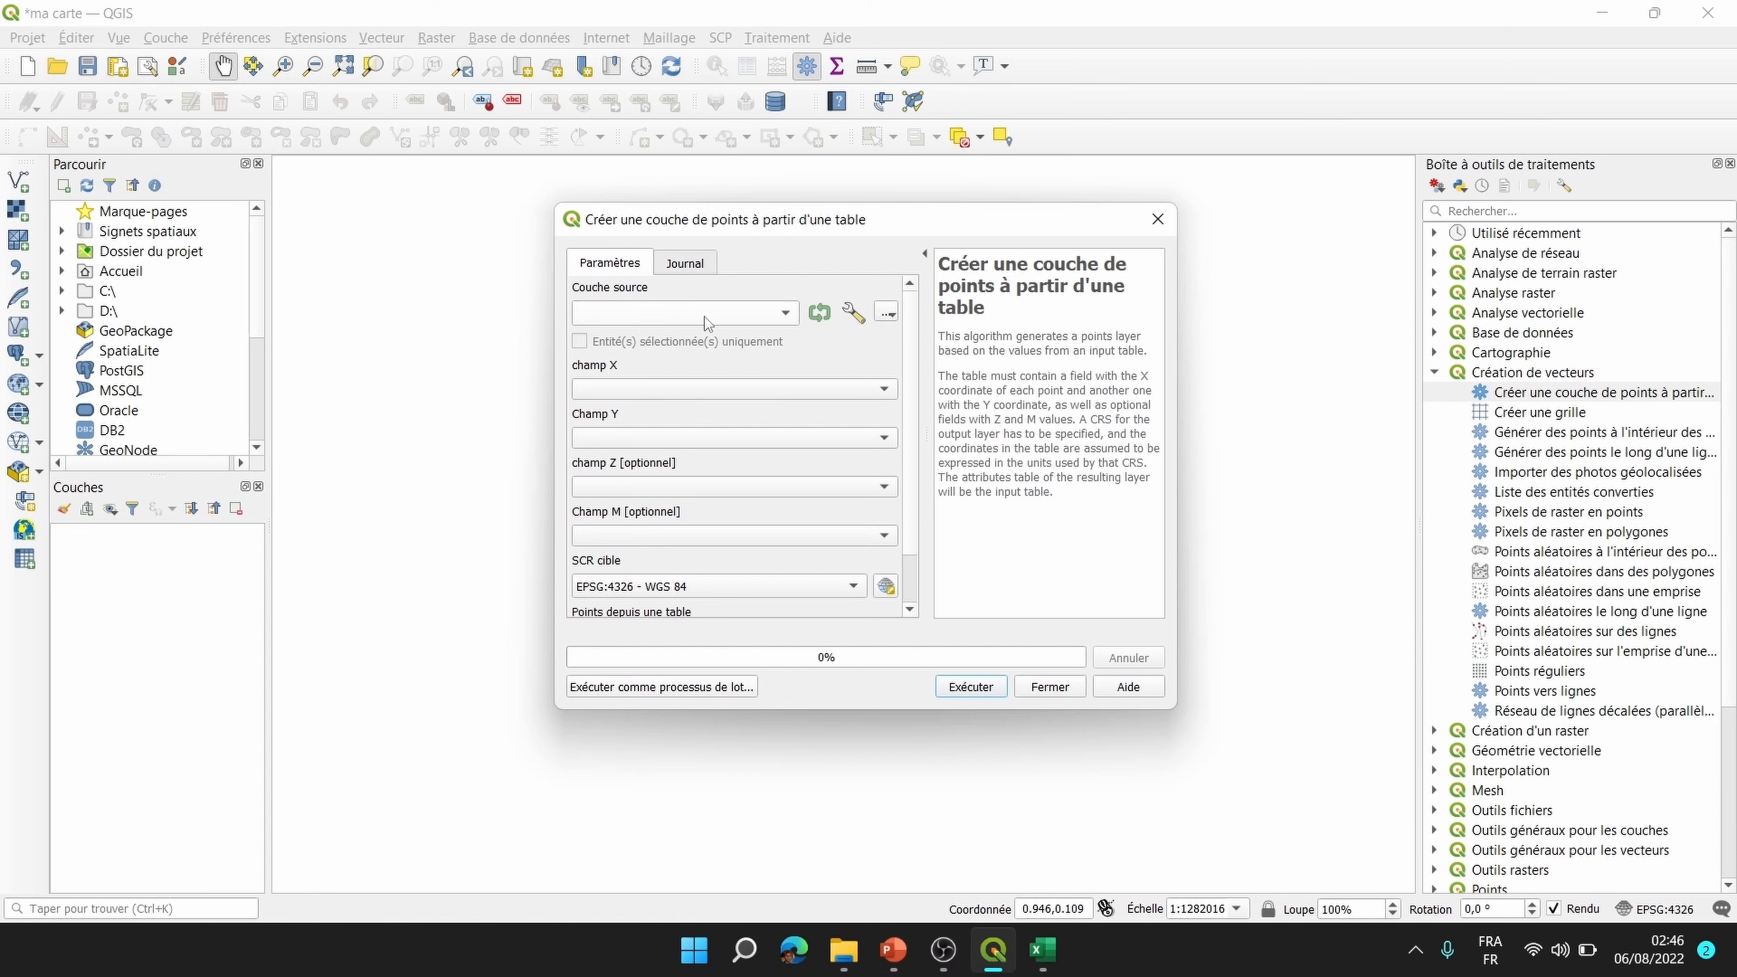
Step: Load the Coordonnées GPS workbook from the Formation QGIS folder under Documents as the tool's source layer
{"action": "left_click", "coordinate": [887, 314]}
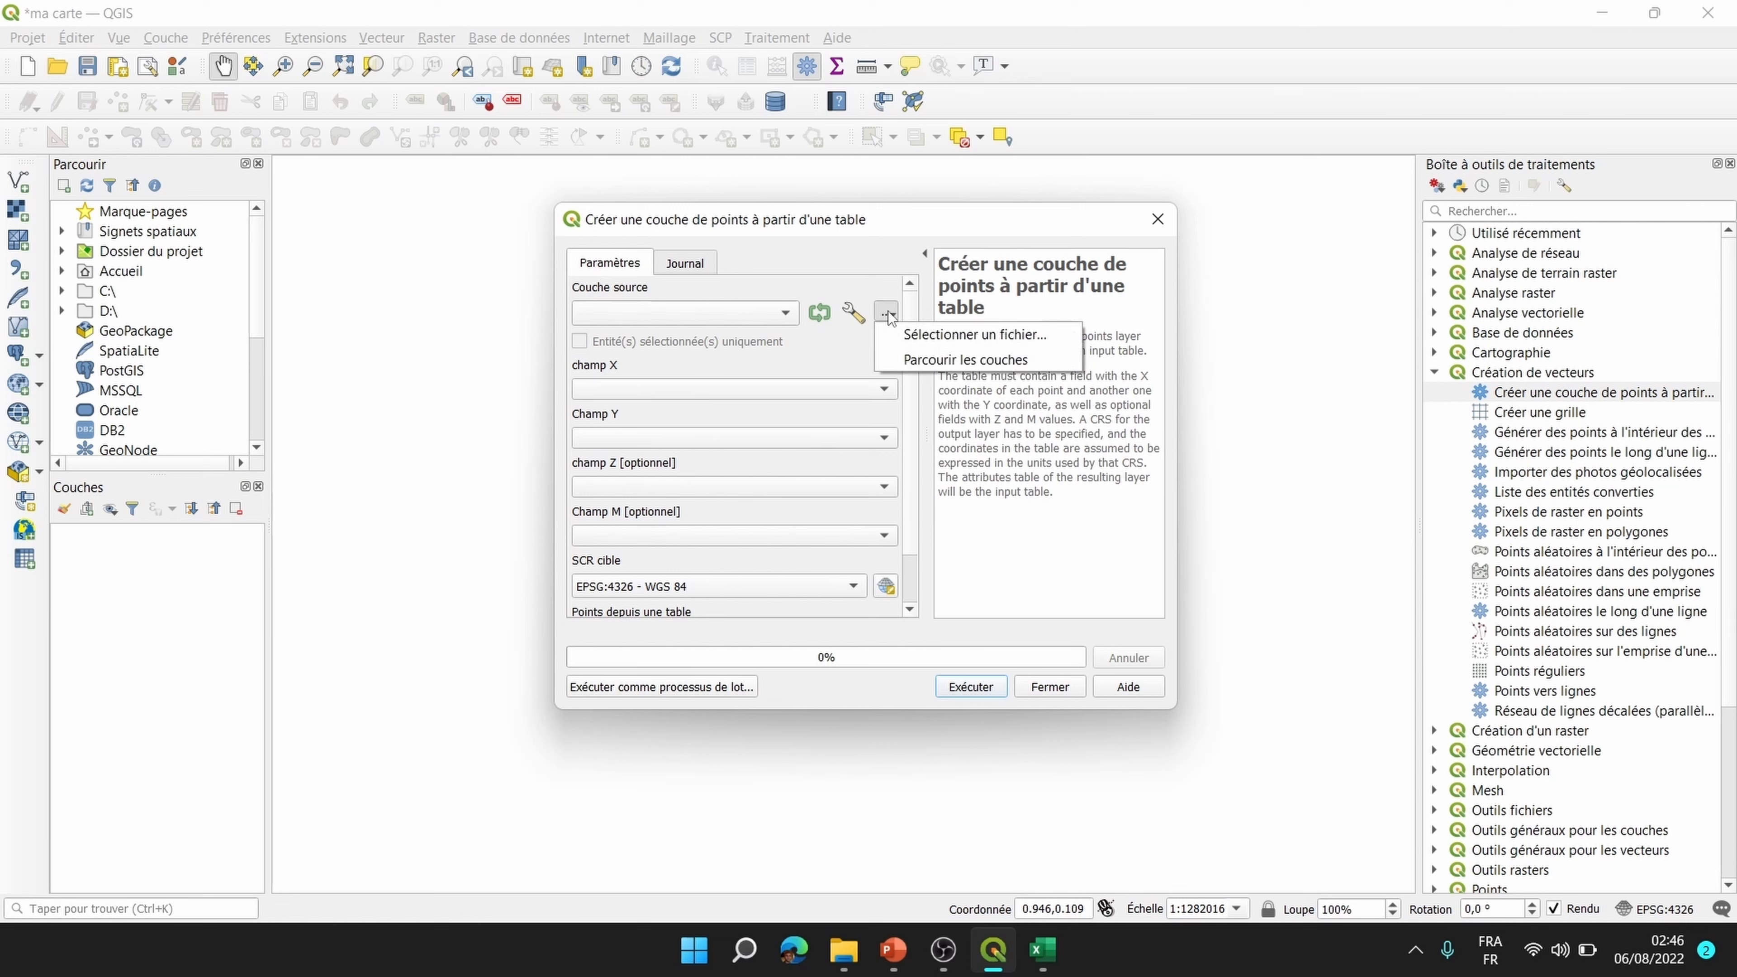
{"action": "left_click", "coordinate": [1023, 335]}
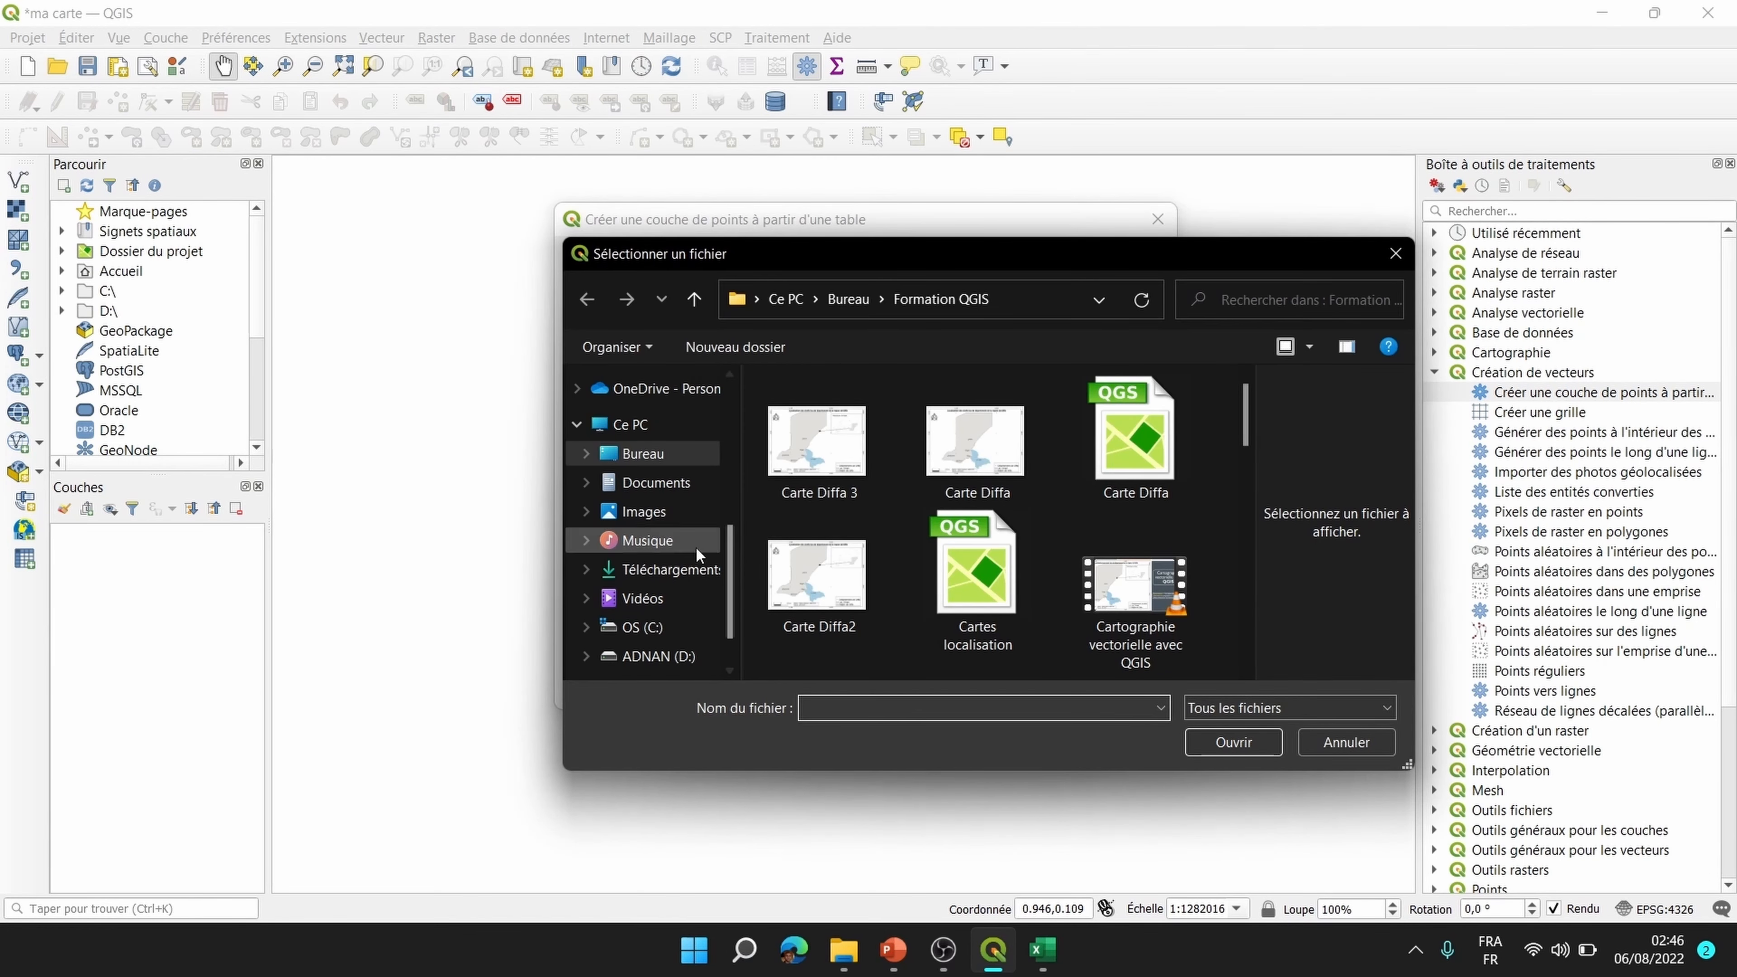
{"action": "left_click", "coordinate": [655, 483]}
{"action": "scroll", "coordinate": [1250, 402], "scroll_direction": "down", "scroll_amount": 3}
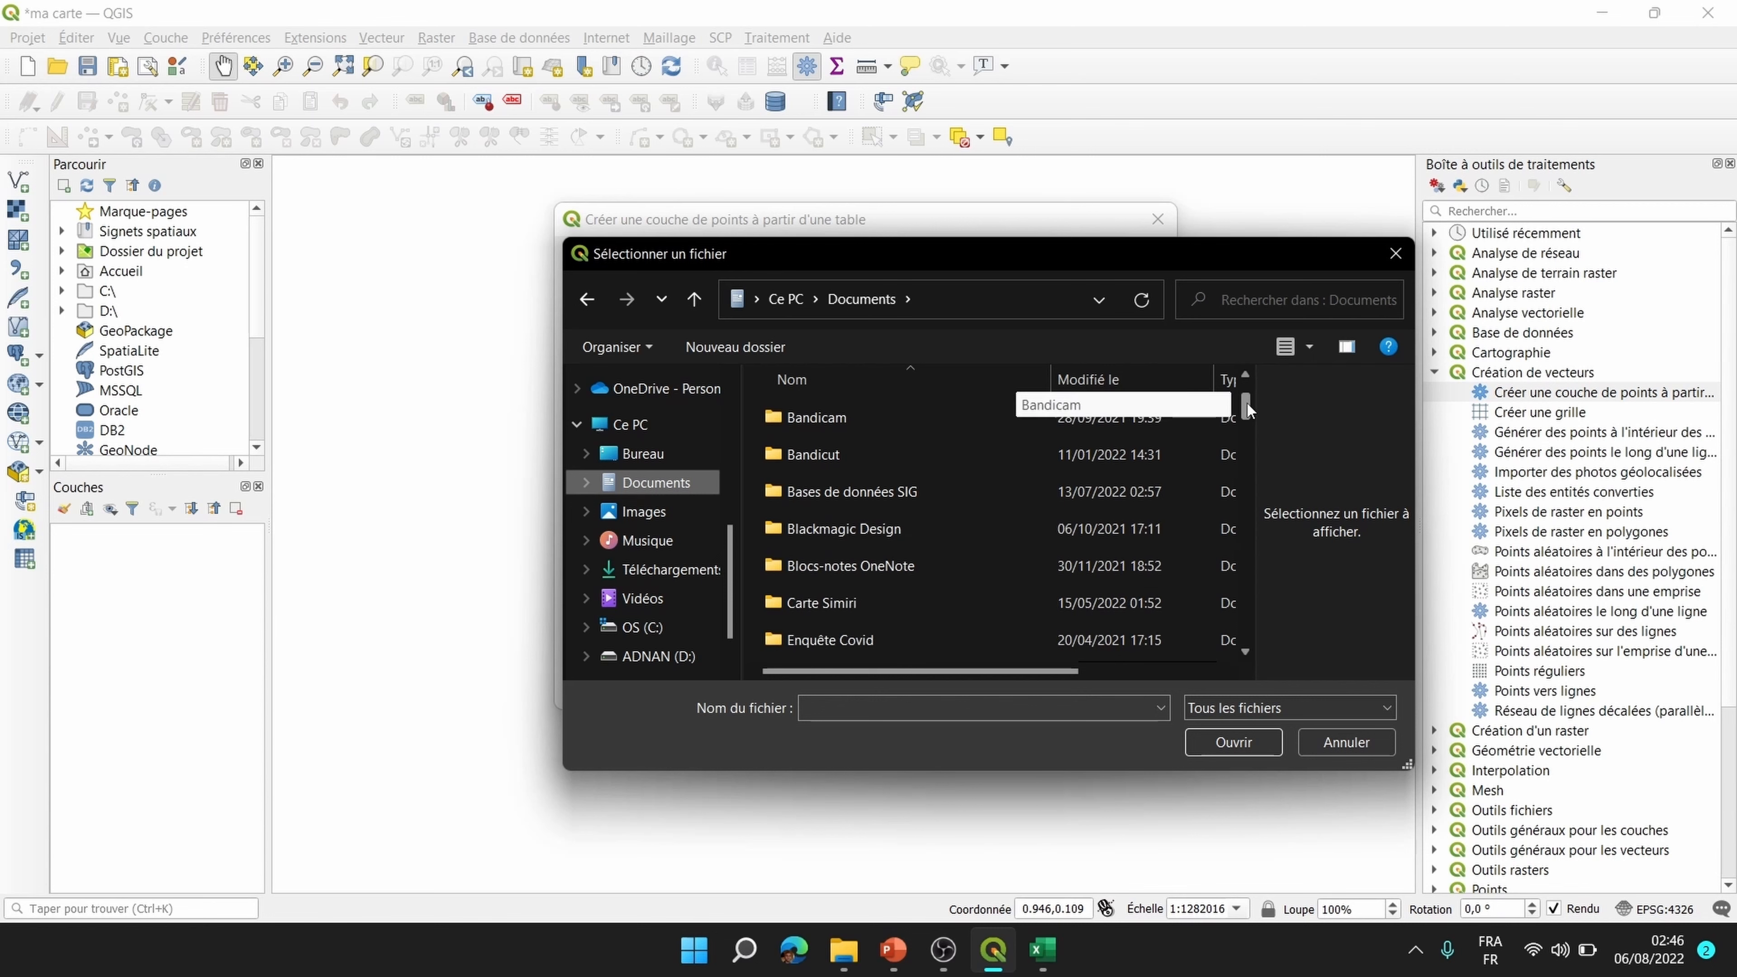
{"action": "double_click", "coordinate": [818, 446]}
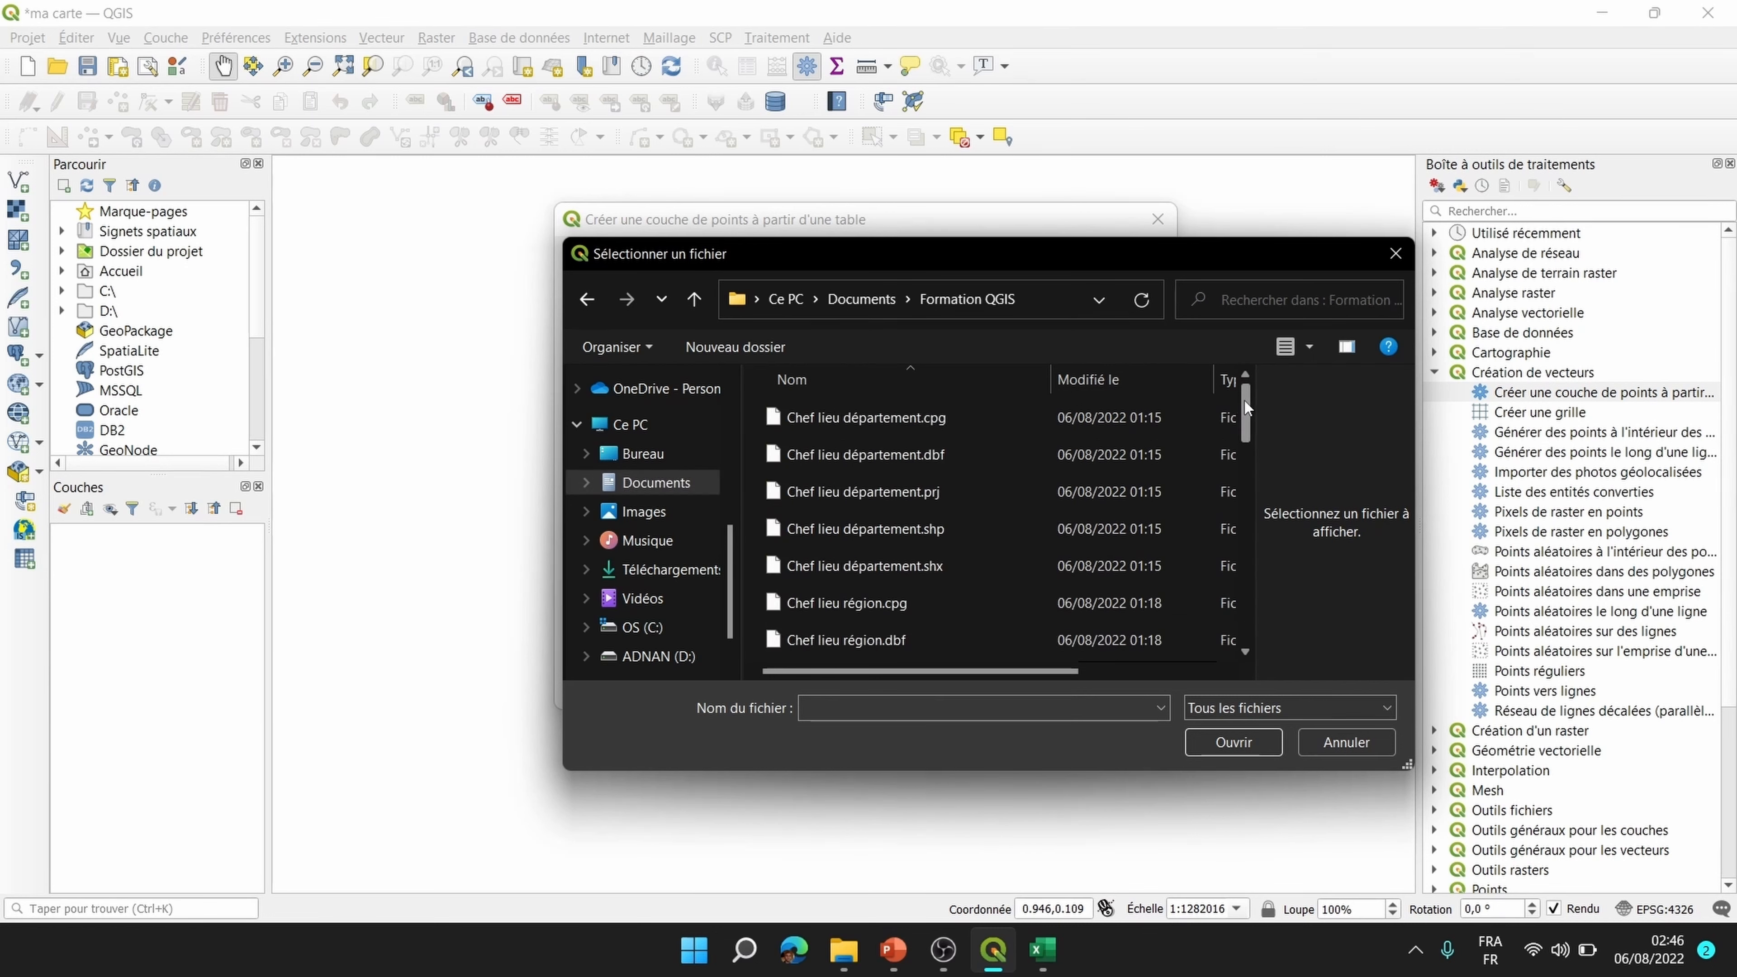
{"action": "scroll", "coordinate": [1245, 404], "scroll_direction": "down", "scroll_amount": 3}
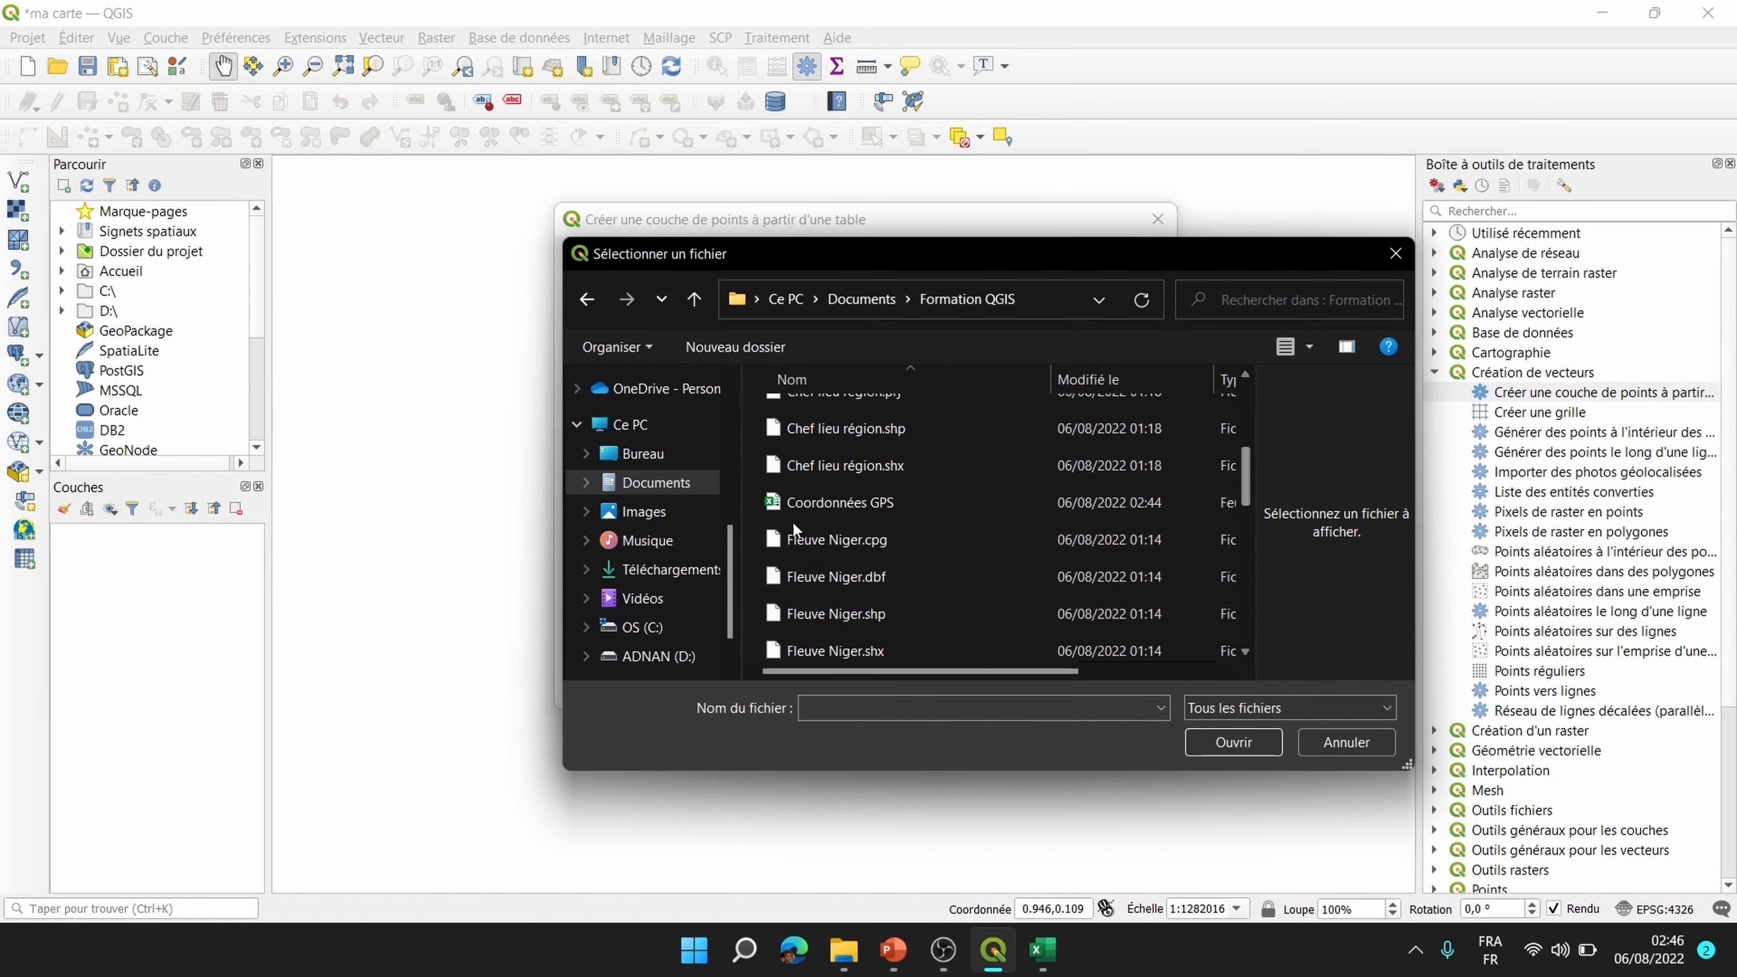
{"action": "left_click", "coordinate": [888, 504]}
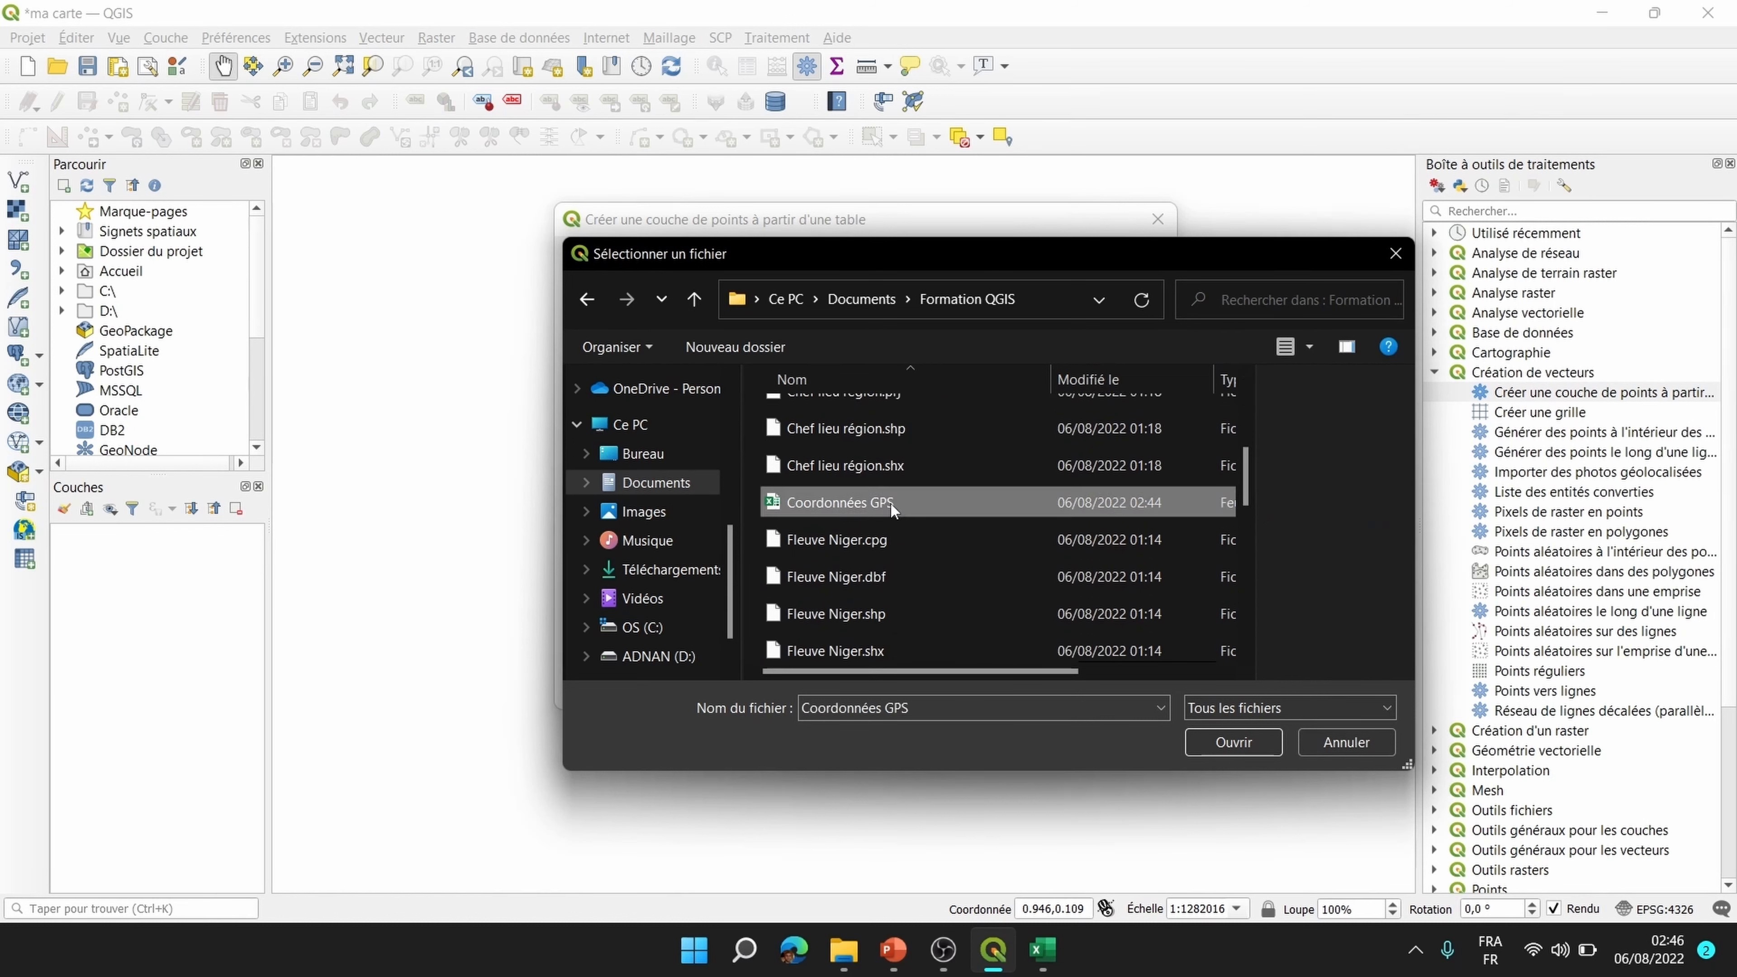
{"action": "left_click", "coordinate": [1215, 739]}
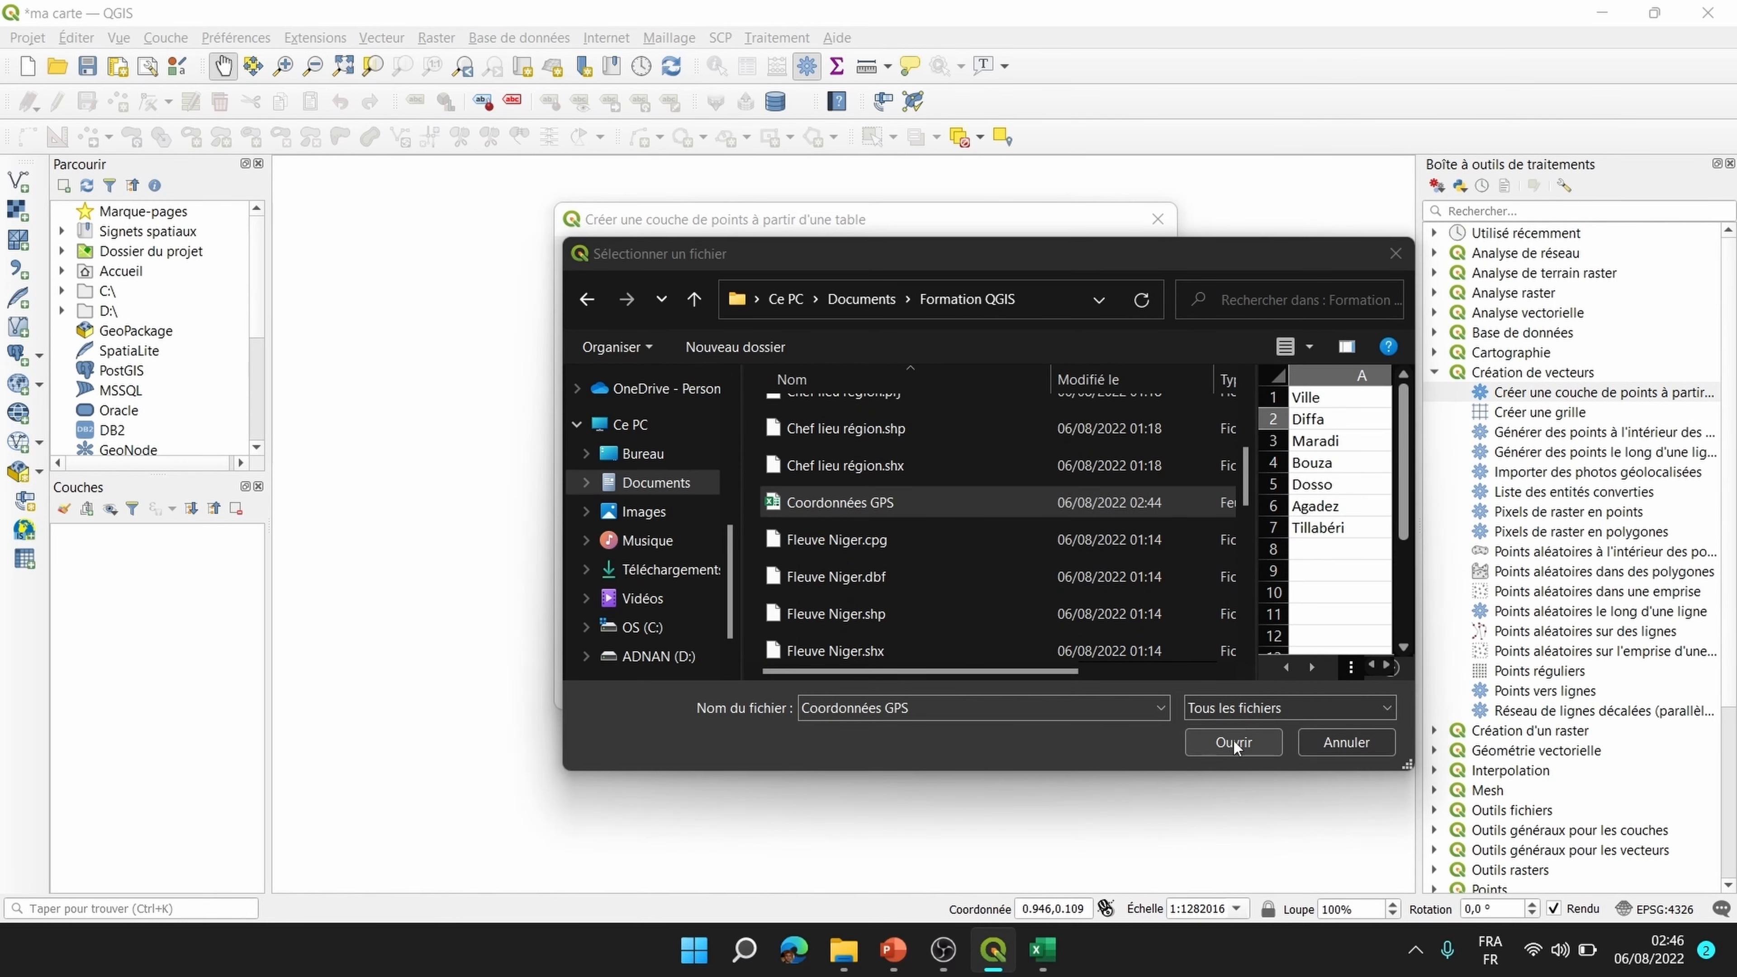
{"action": "left_click", "coordinate": [1235, 743]}
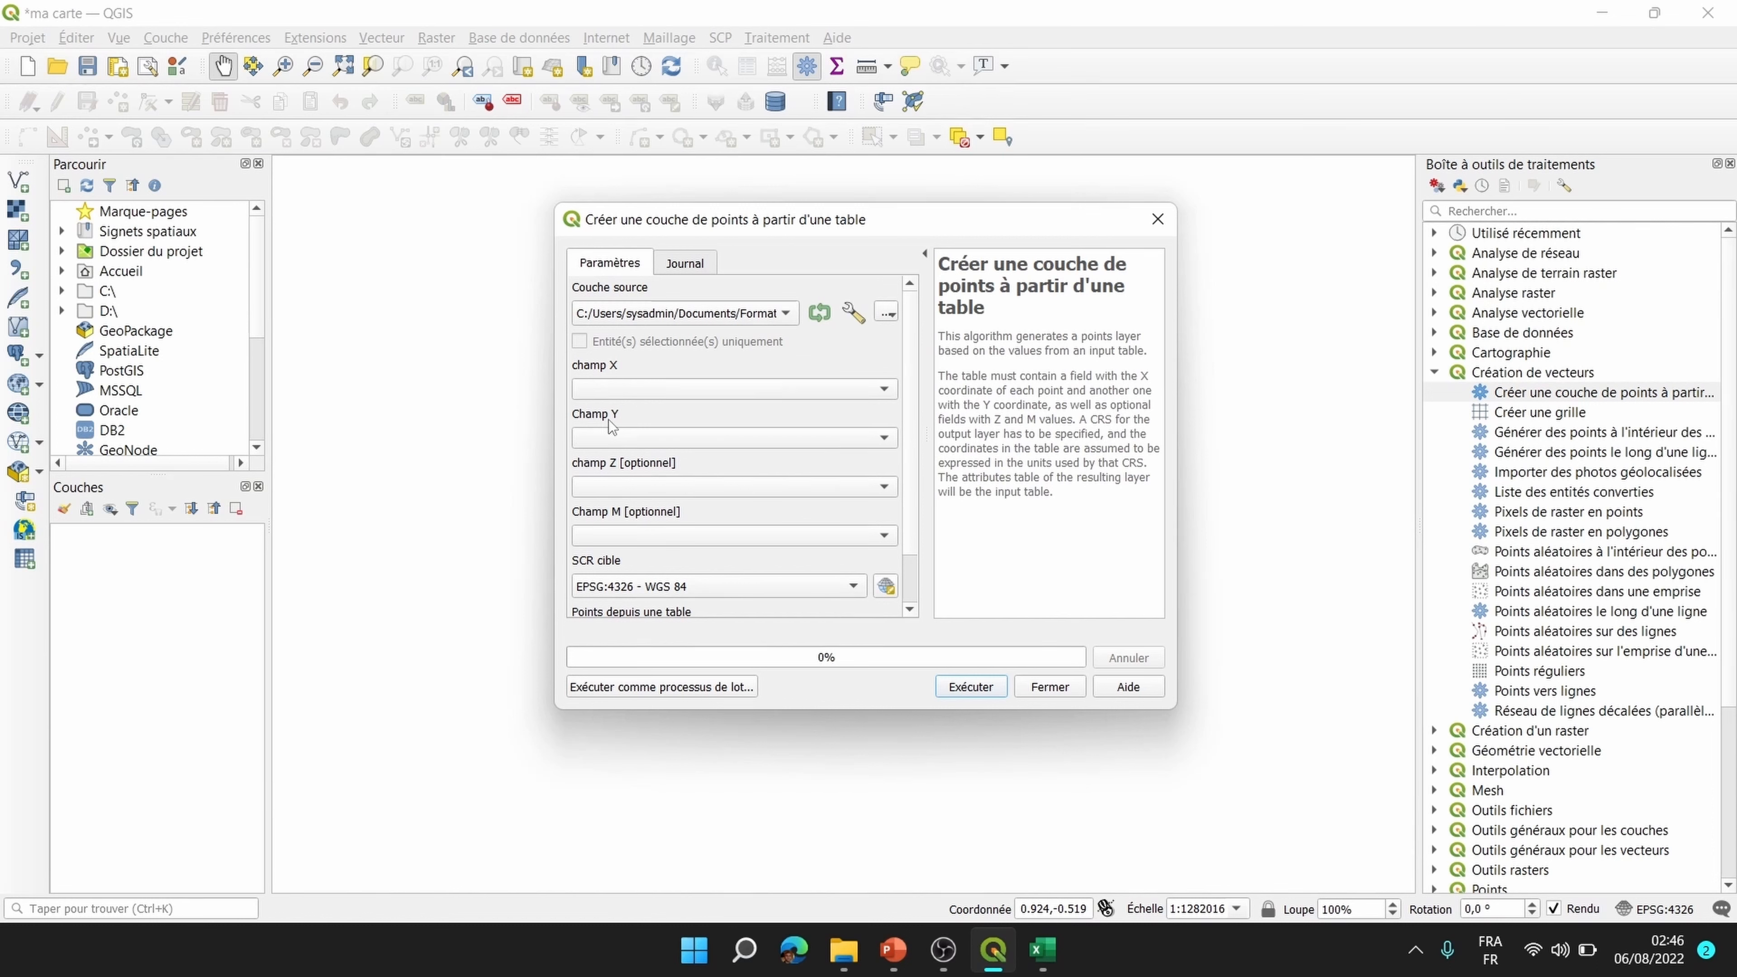
Step: Assign Longitude X as the X field and Latitude Y as the Y field
{"action": "left_click", "coordinate": [647, 391]}
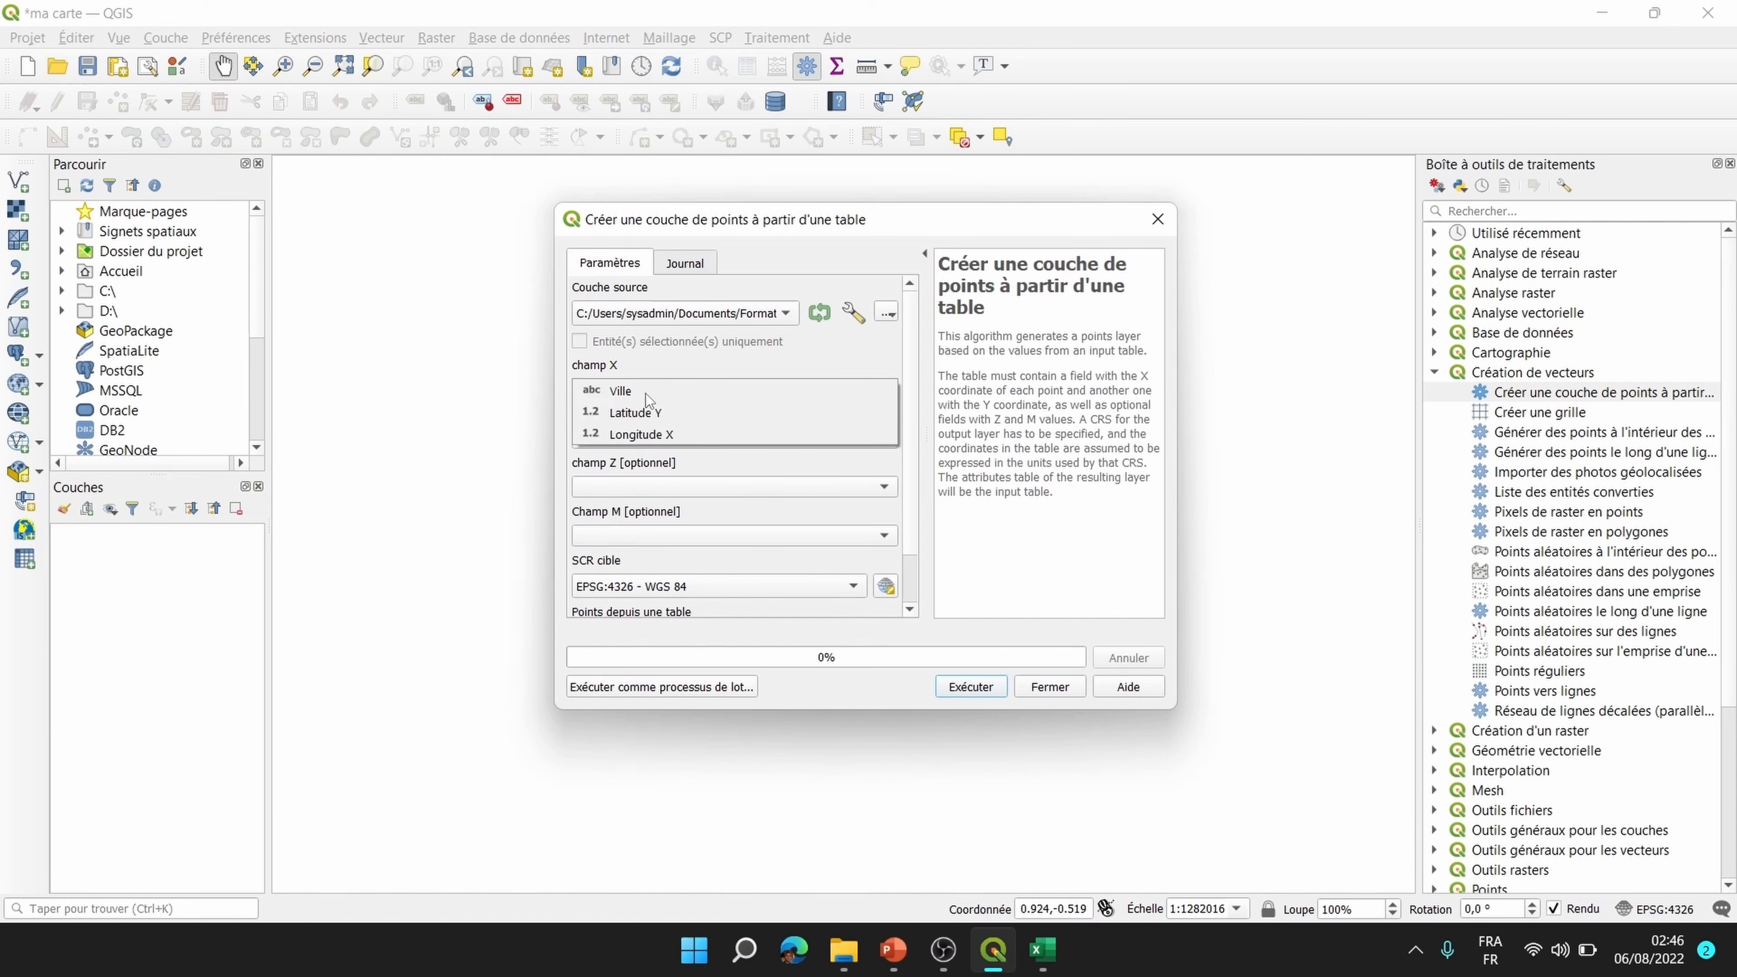
{"action": "left_click", "coordinate": [639, 437]}
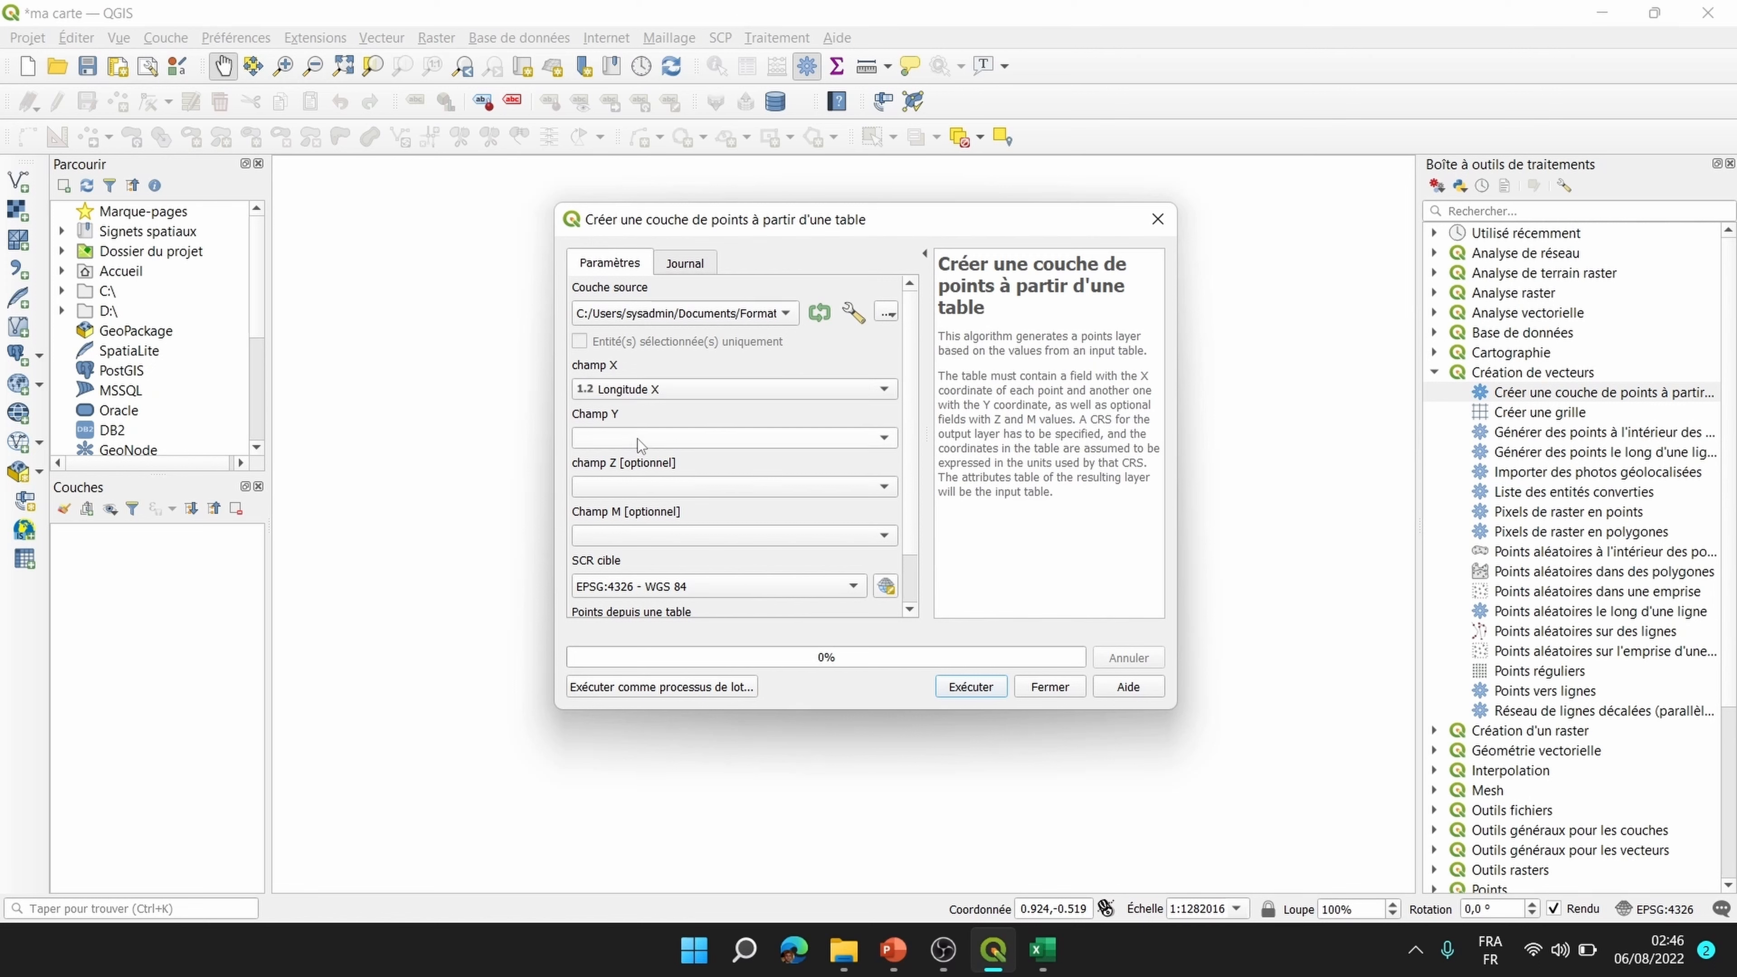
{"action": "left_click", "coordinate": [638, 444]}
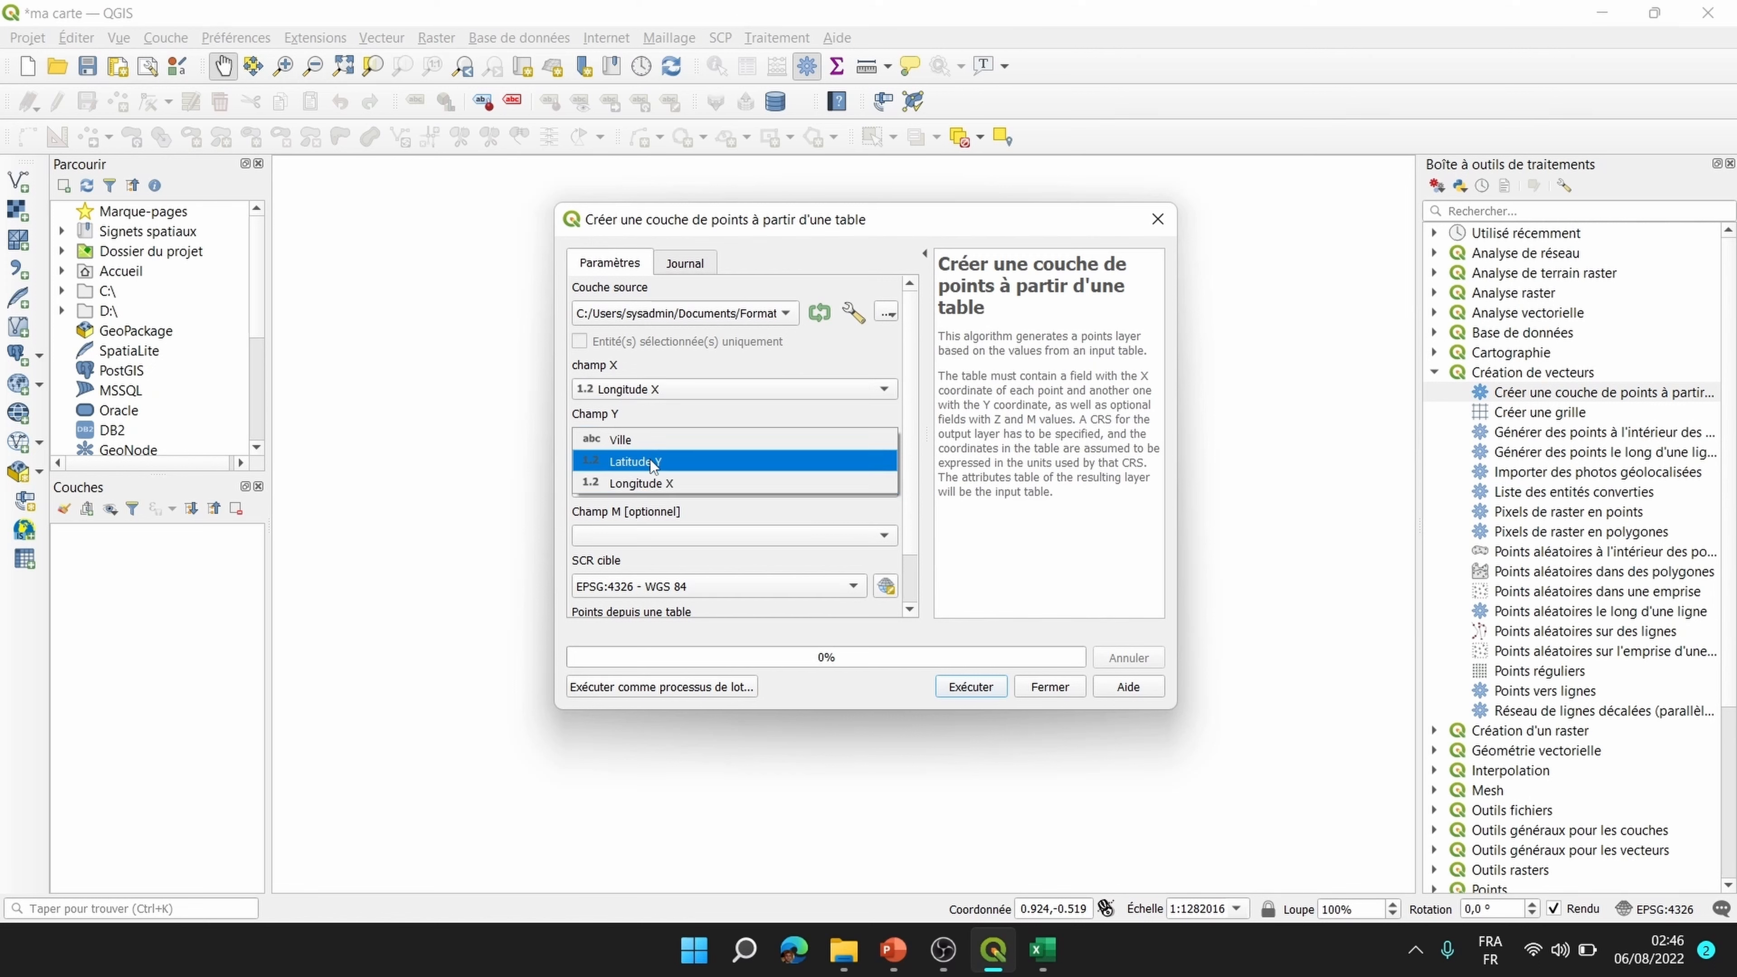
{"action": "left_click", "coordinate": [650, 459]}
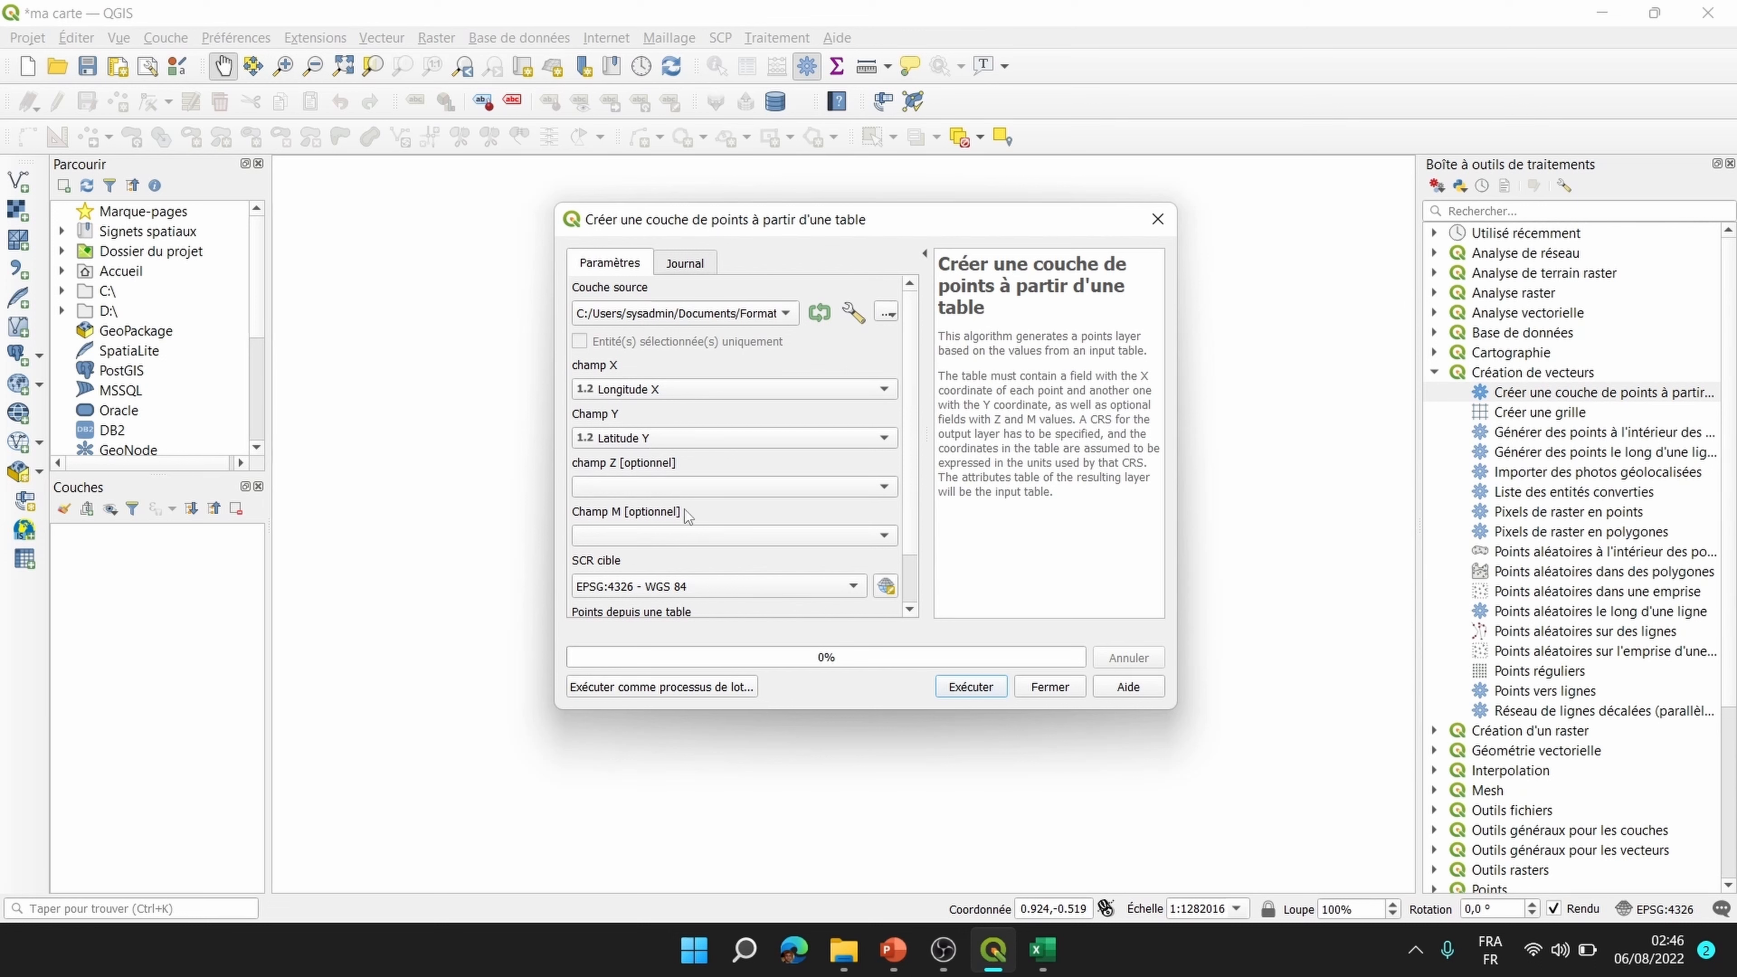
Step: Run the tool with EPSG:4326 - WGS 84 to create a temporary point layer, and close its dialog
{"action": "scroll", "coordinate": [911, 483], "scroll_direction": "down", "scroll_amount": 2}
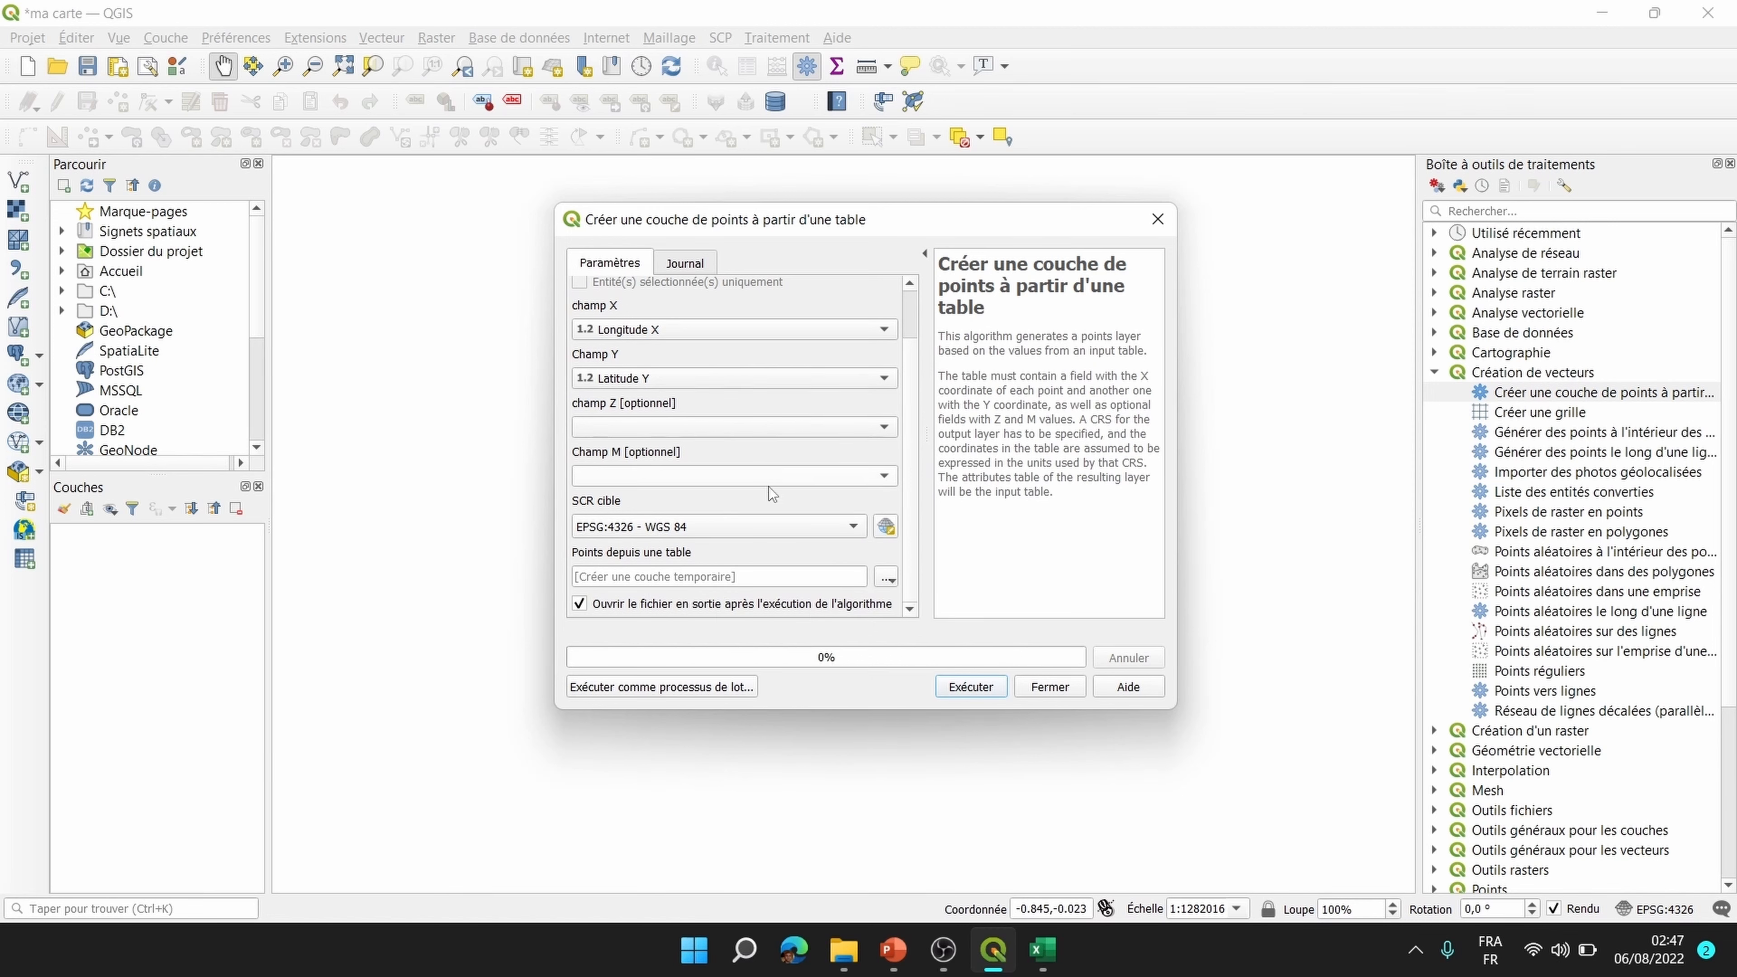
{"action": "left_click", "coordinate": [990, 688]}
{"action": "left_click", "coordinate": [1053, 681]}
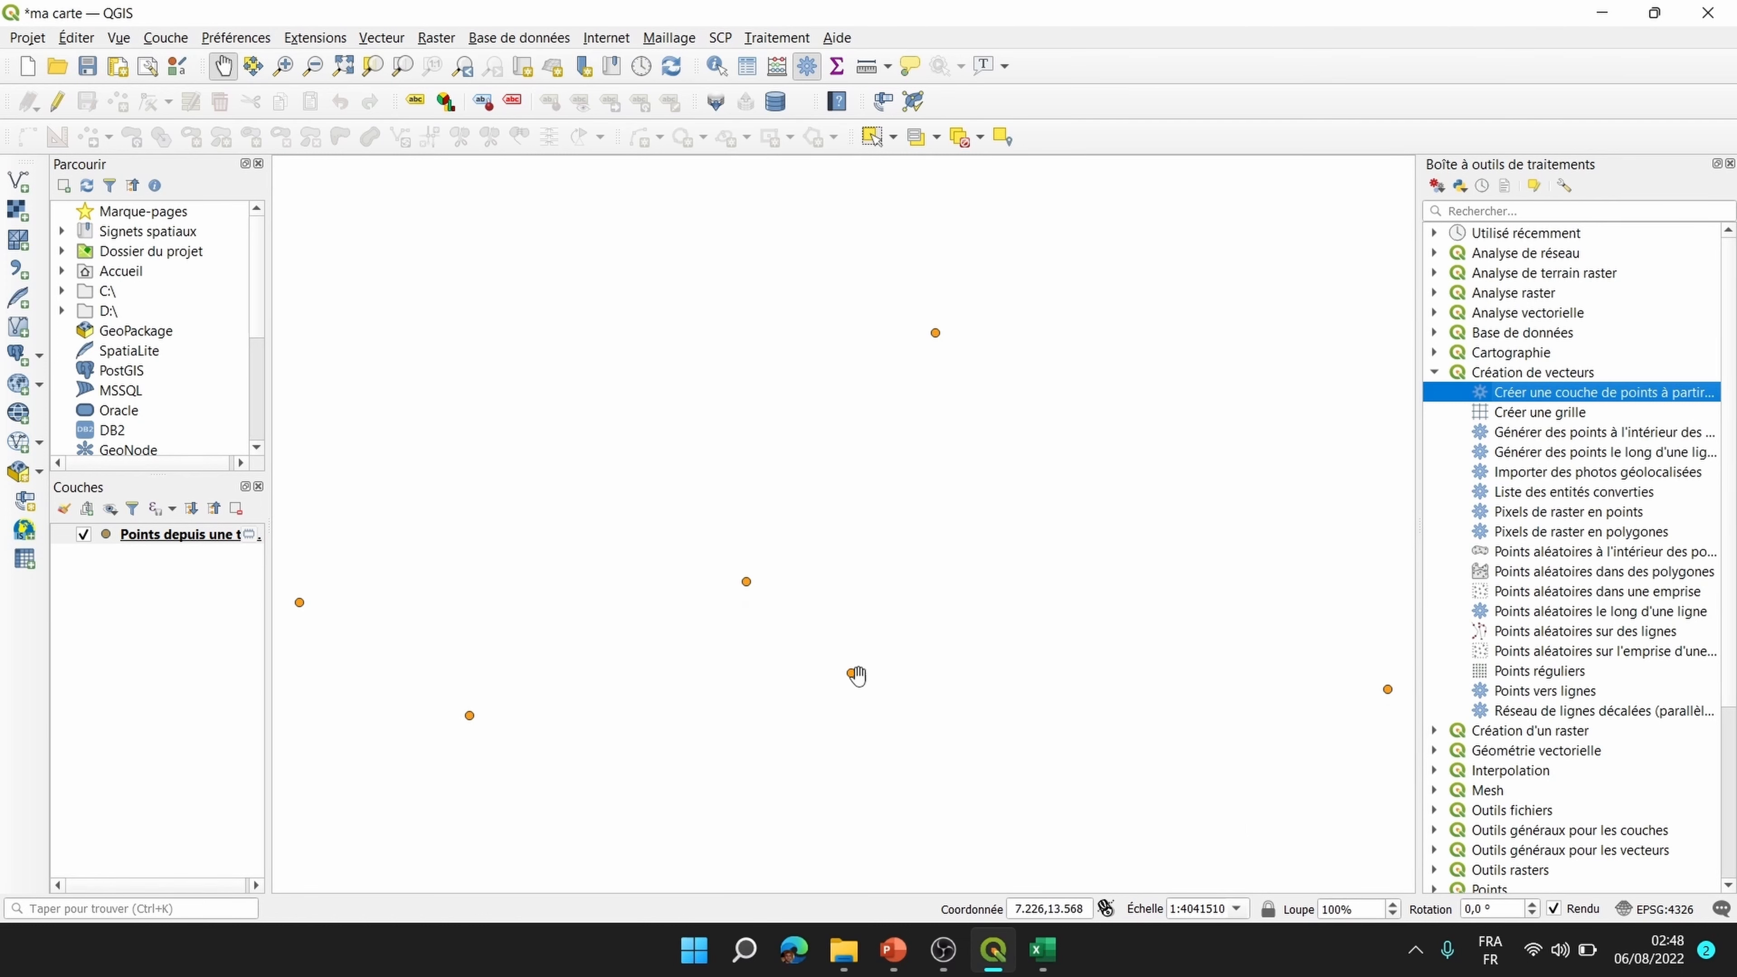
Step: Open the new point layer's attribute table, review its Ville, Latitude Y and Longitude X fields, and close it
{"action": "left_click", "coordinate": [195, 541]}
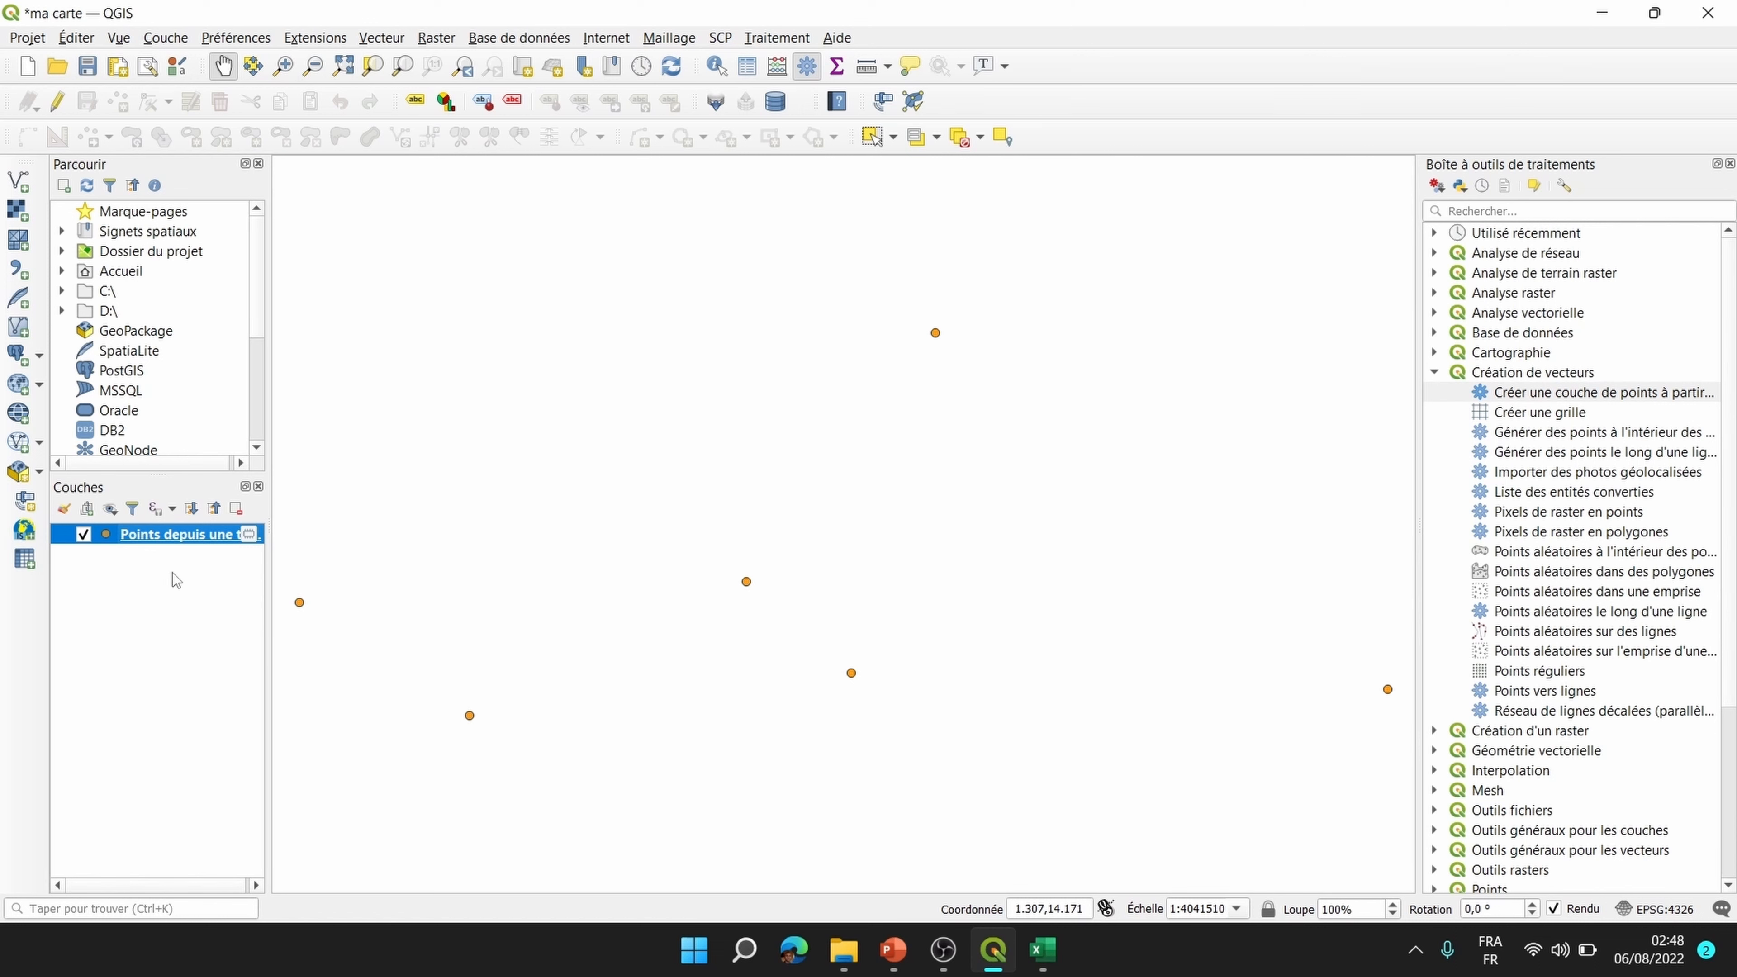
{"action": "right_click", "coordinate": [191, 538]}
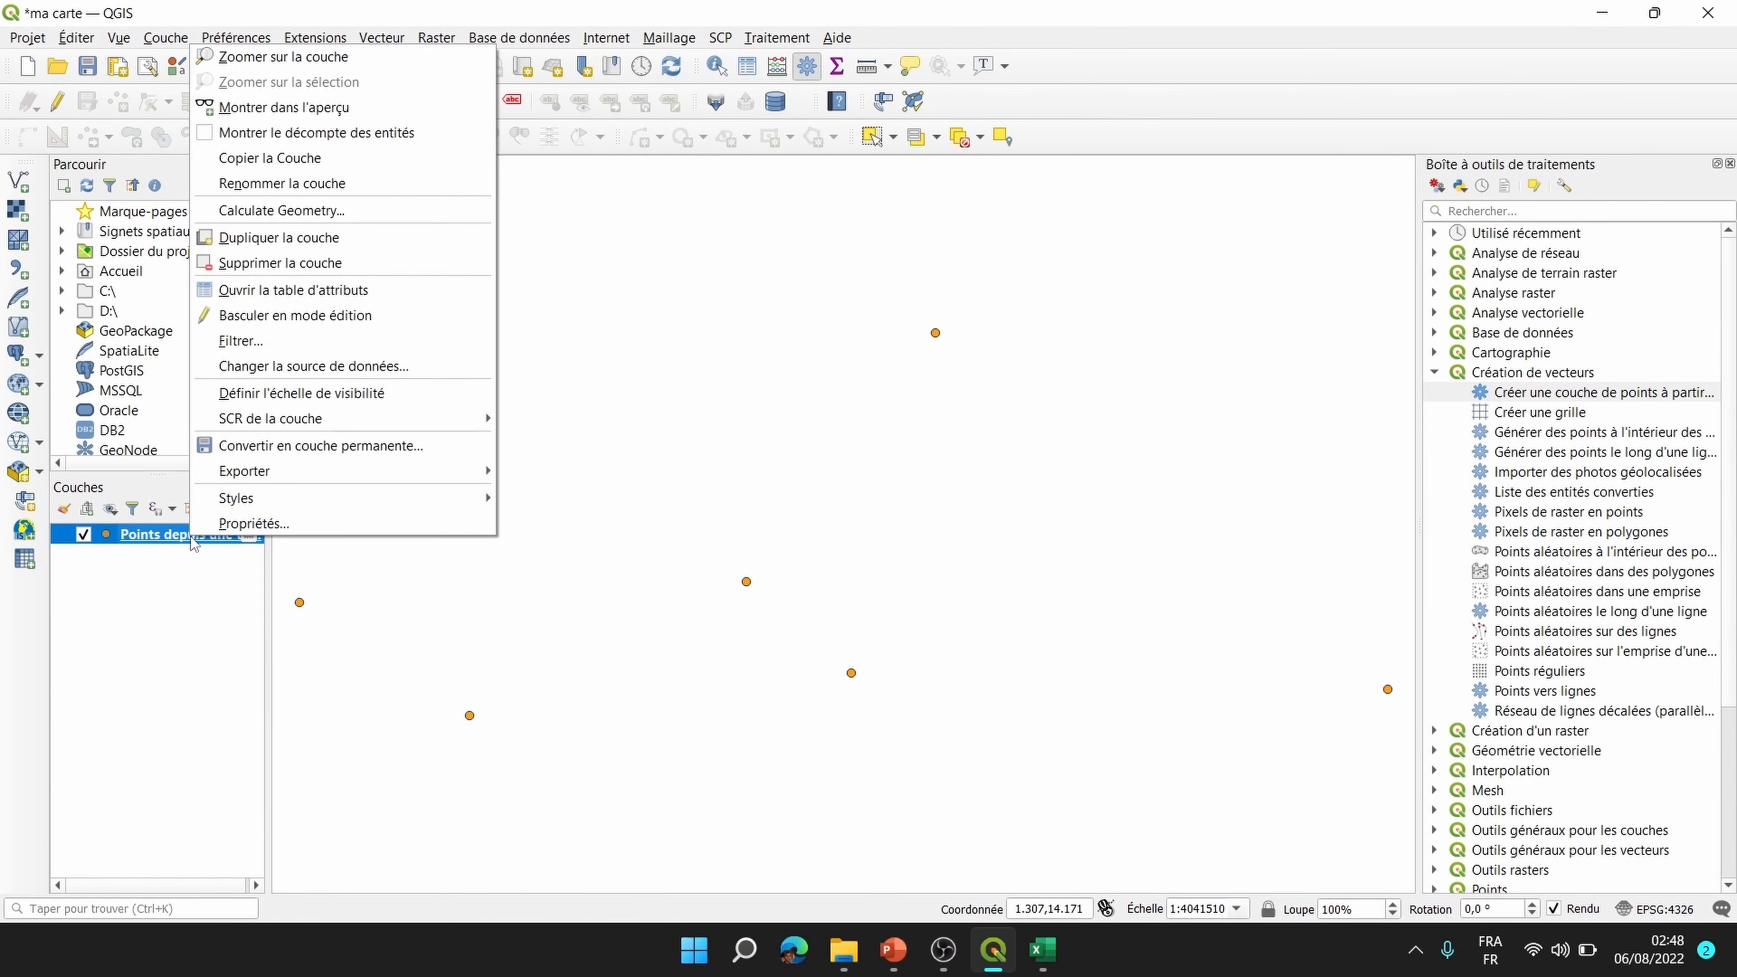
{"action": "left_click", "coordinate": [383, 291]}
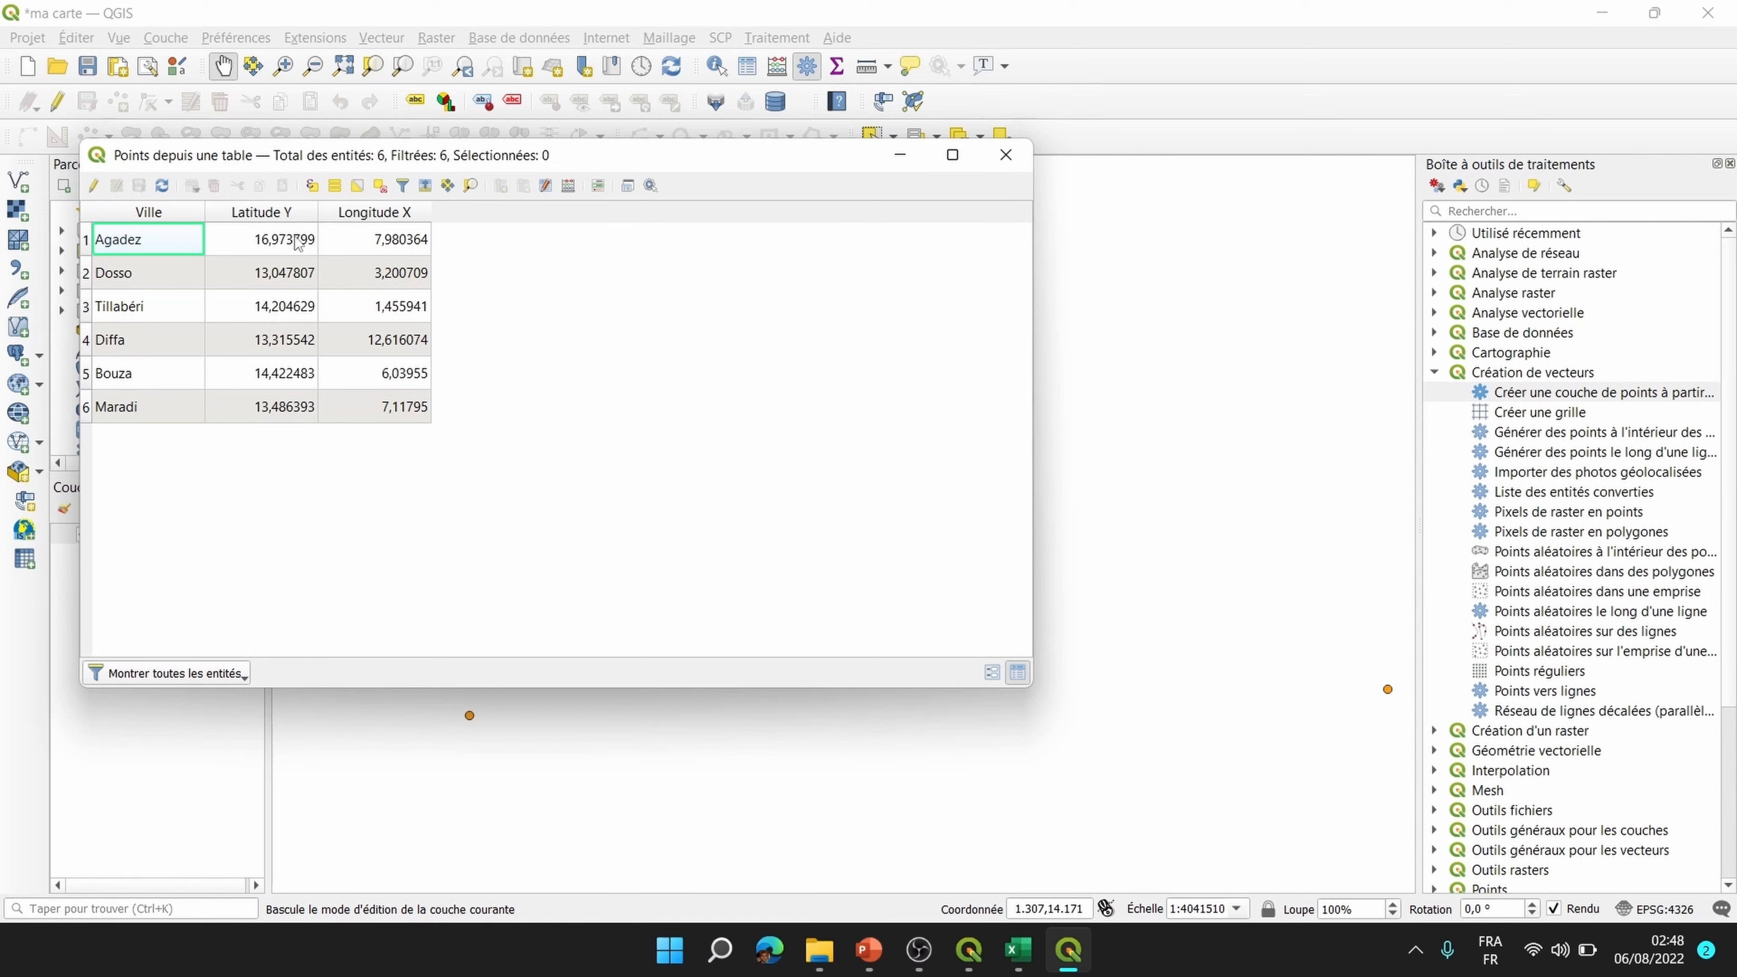
{"action": "left_click", "coordinate": [1007, 157]}
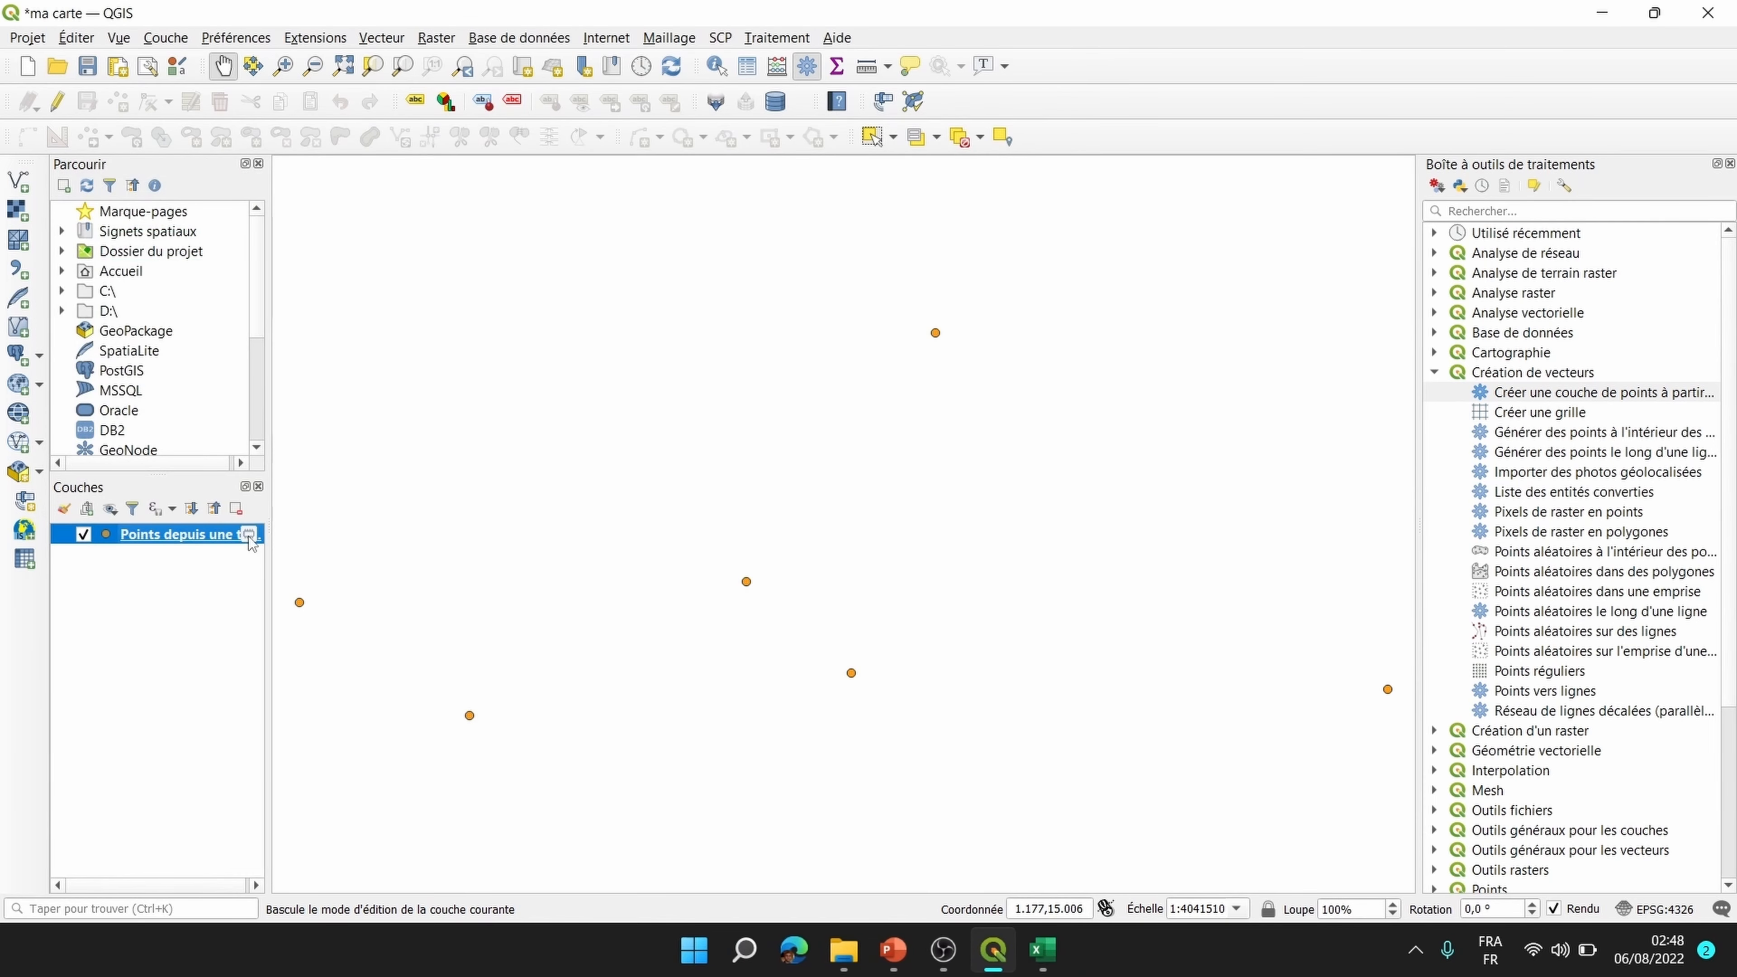
Step: Open the point layer's properties and enable simple labels (Étiquettes simples) for it
{"action": "right_click", "coordinate": [216, 535]}
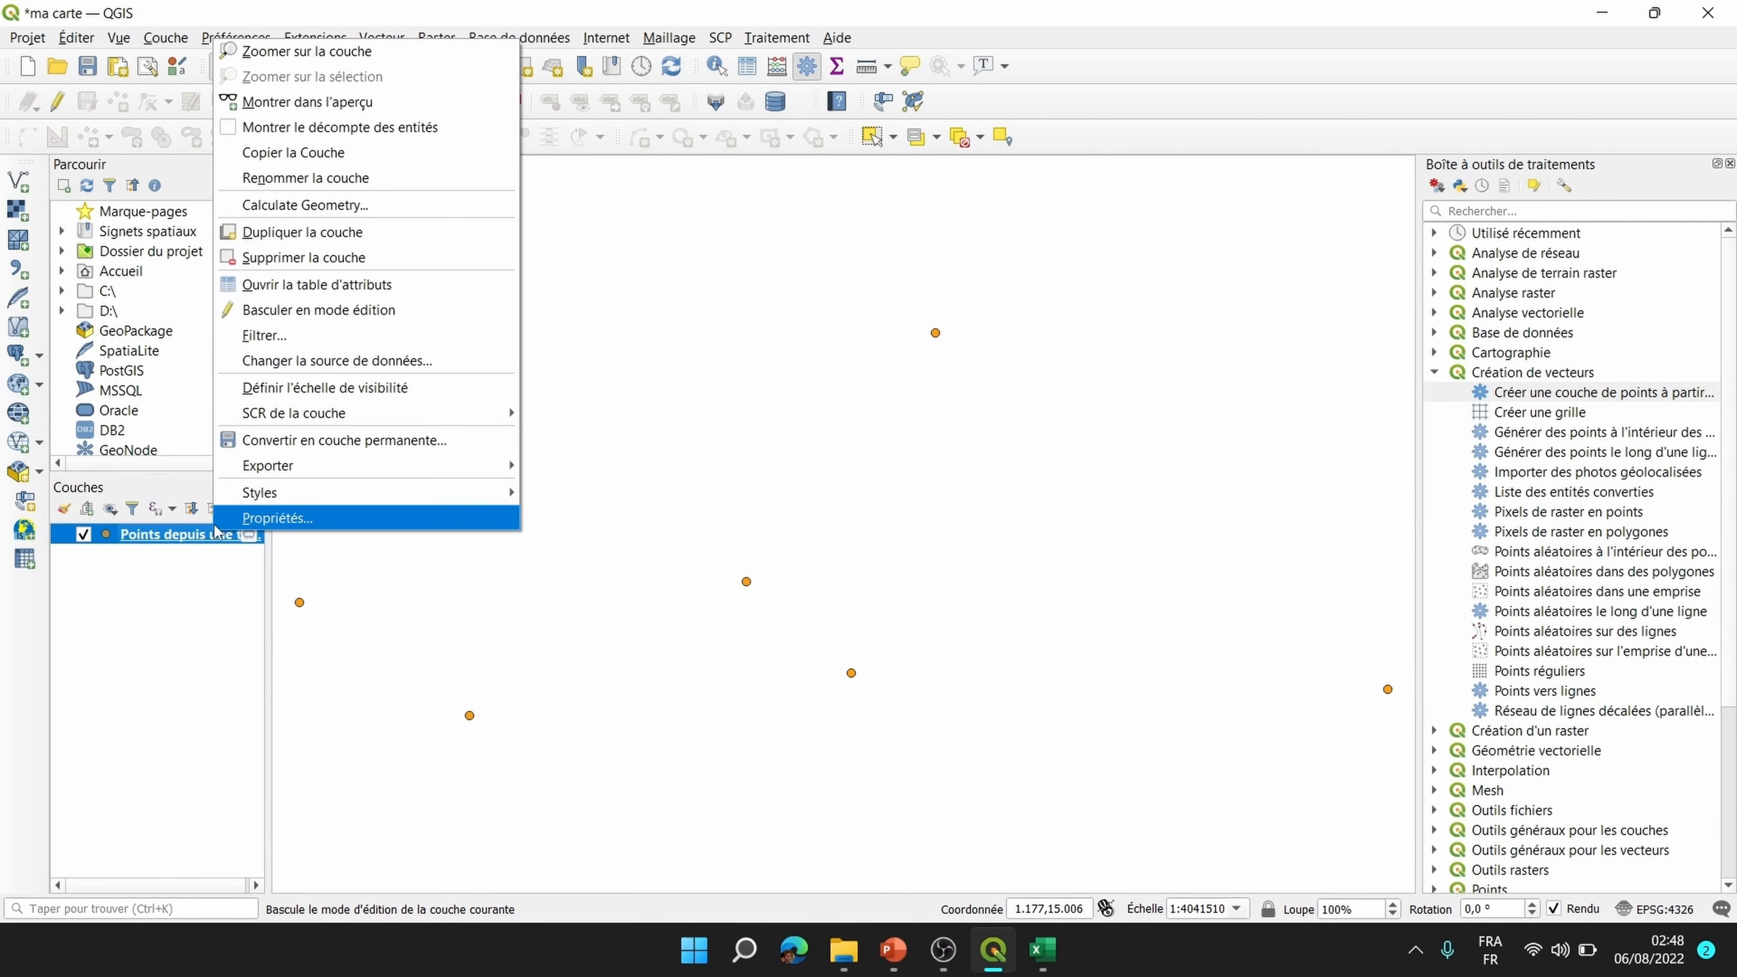
{"action": "right_click", "coordinate": [192, 538]}
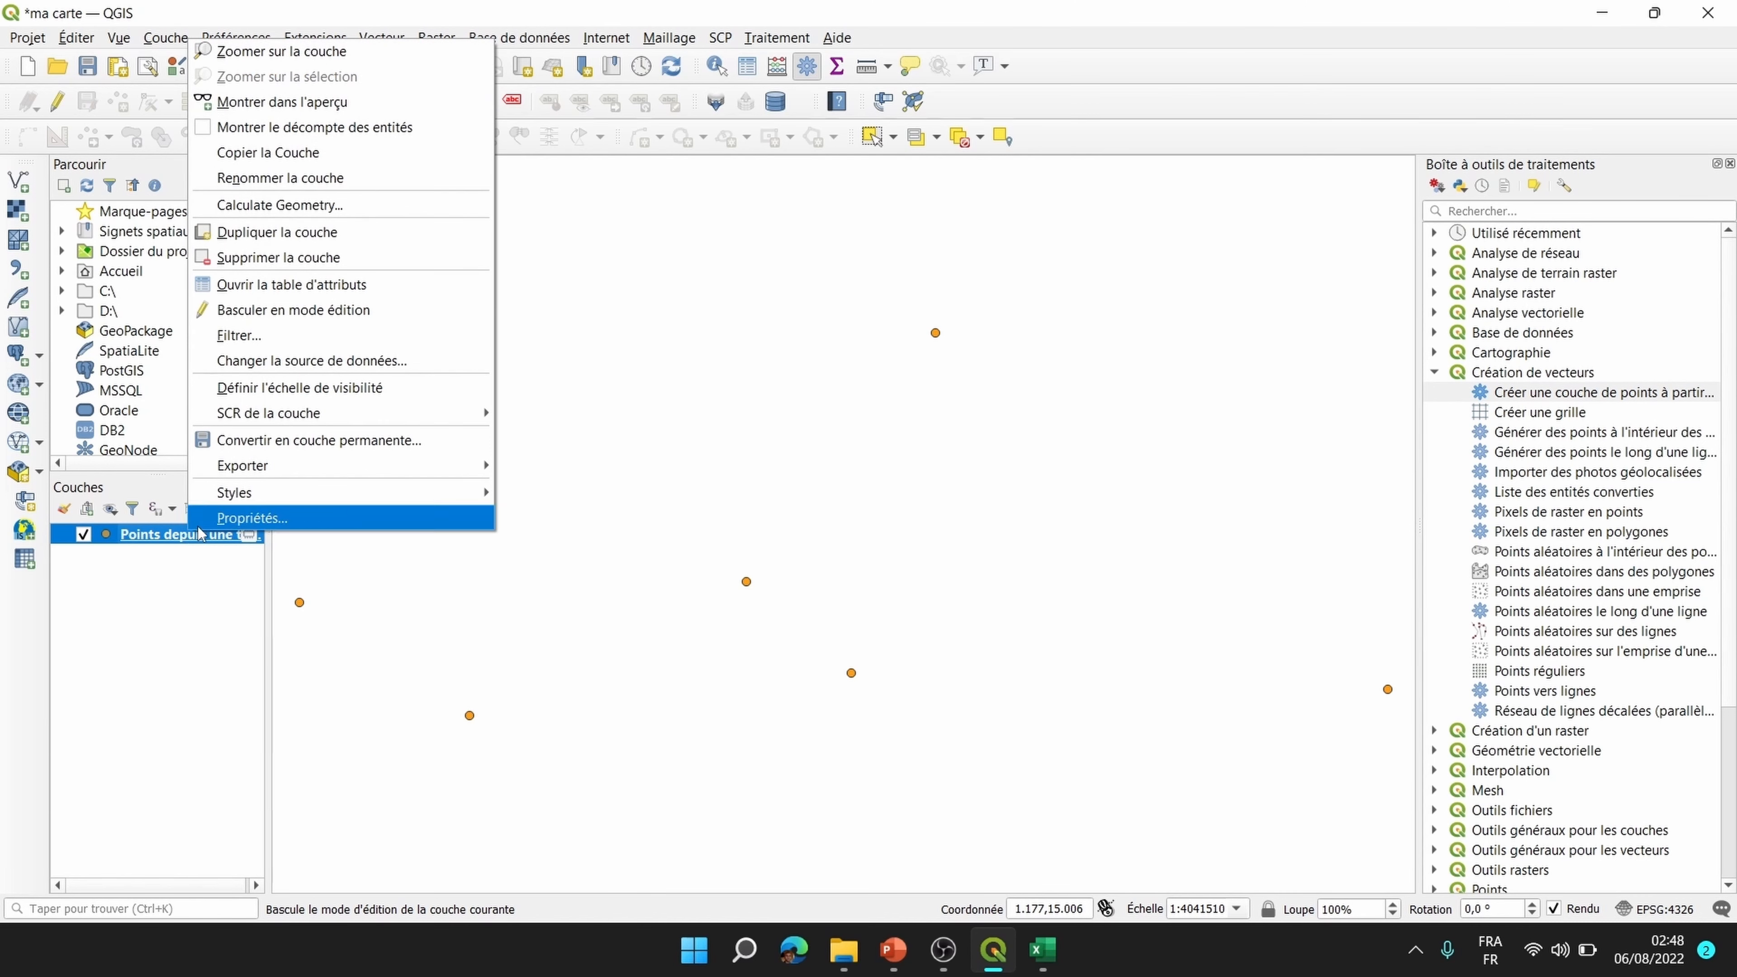
{"action": "left_click", "coordinate": [222, 522]}
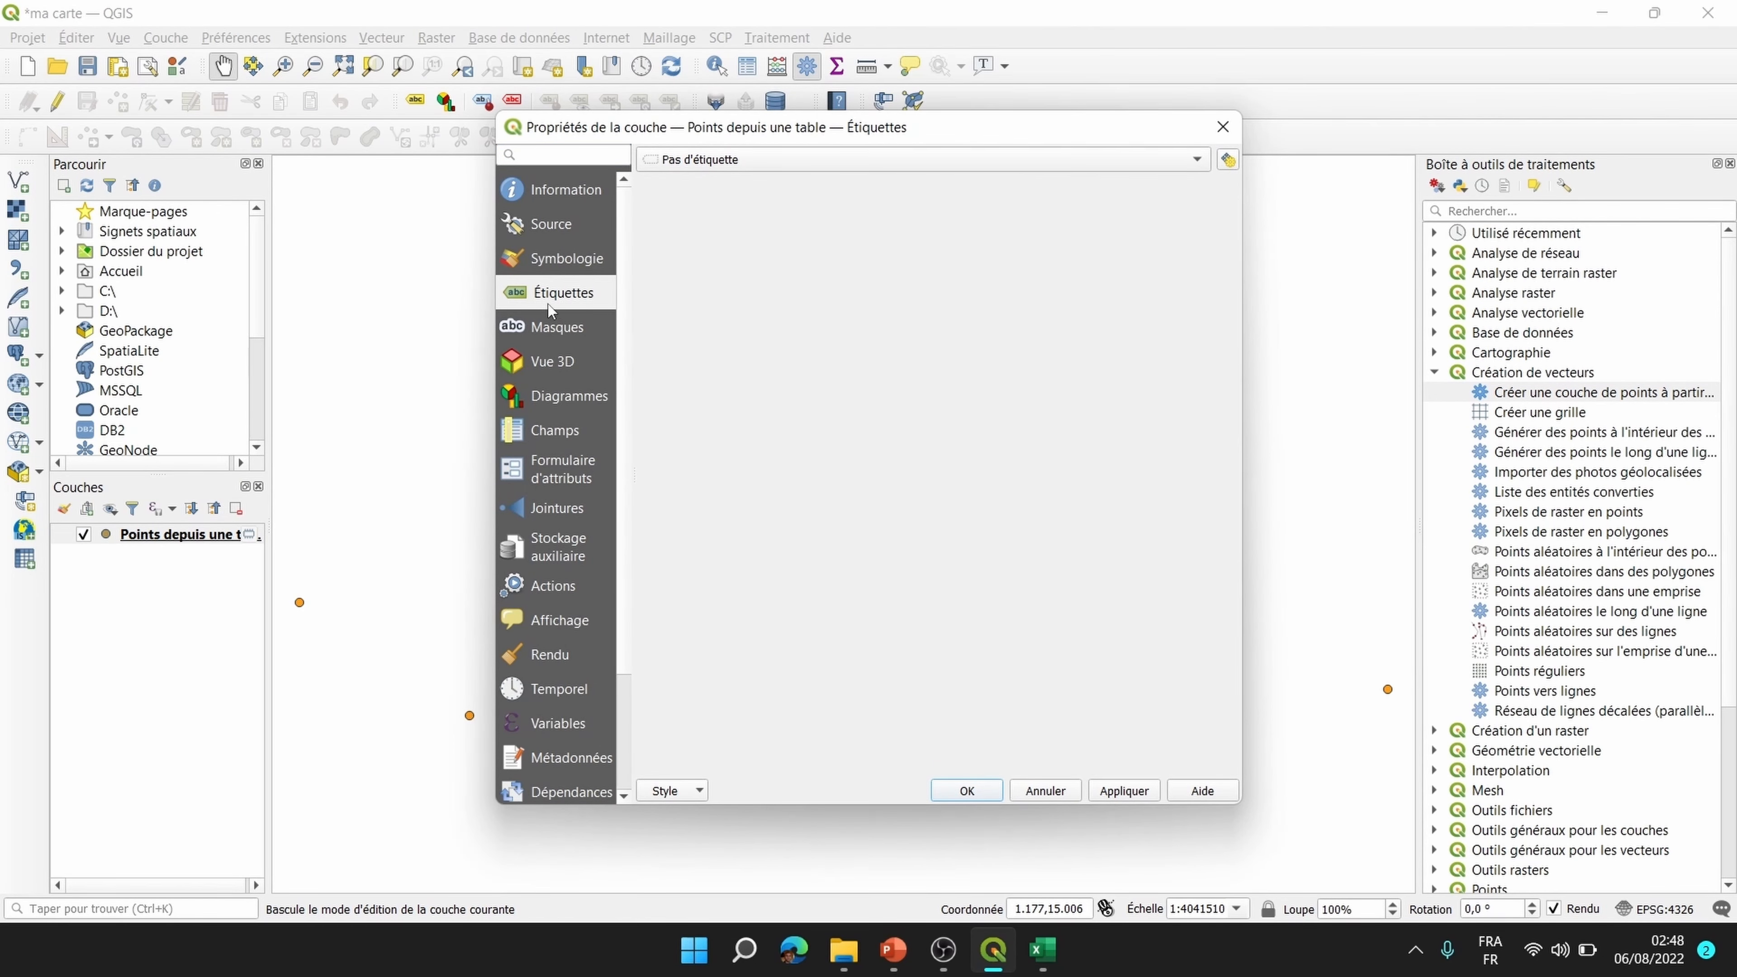
{"action": "left_click", "coordinate": [557, 262]}
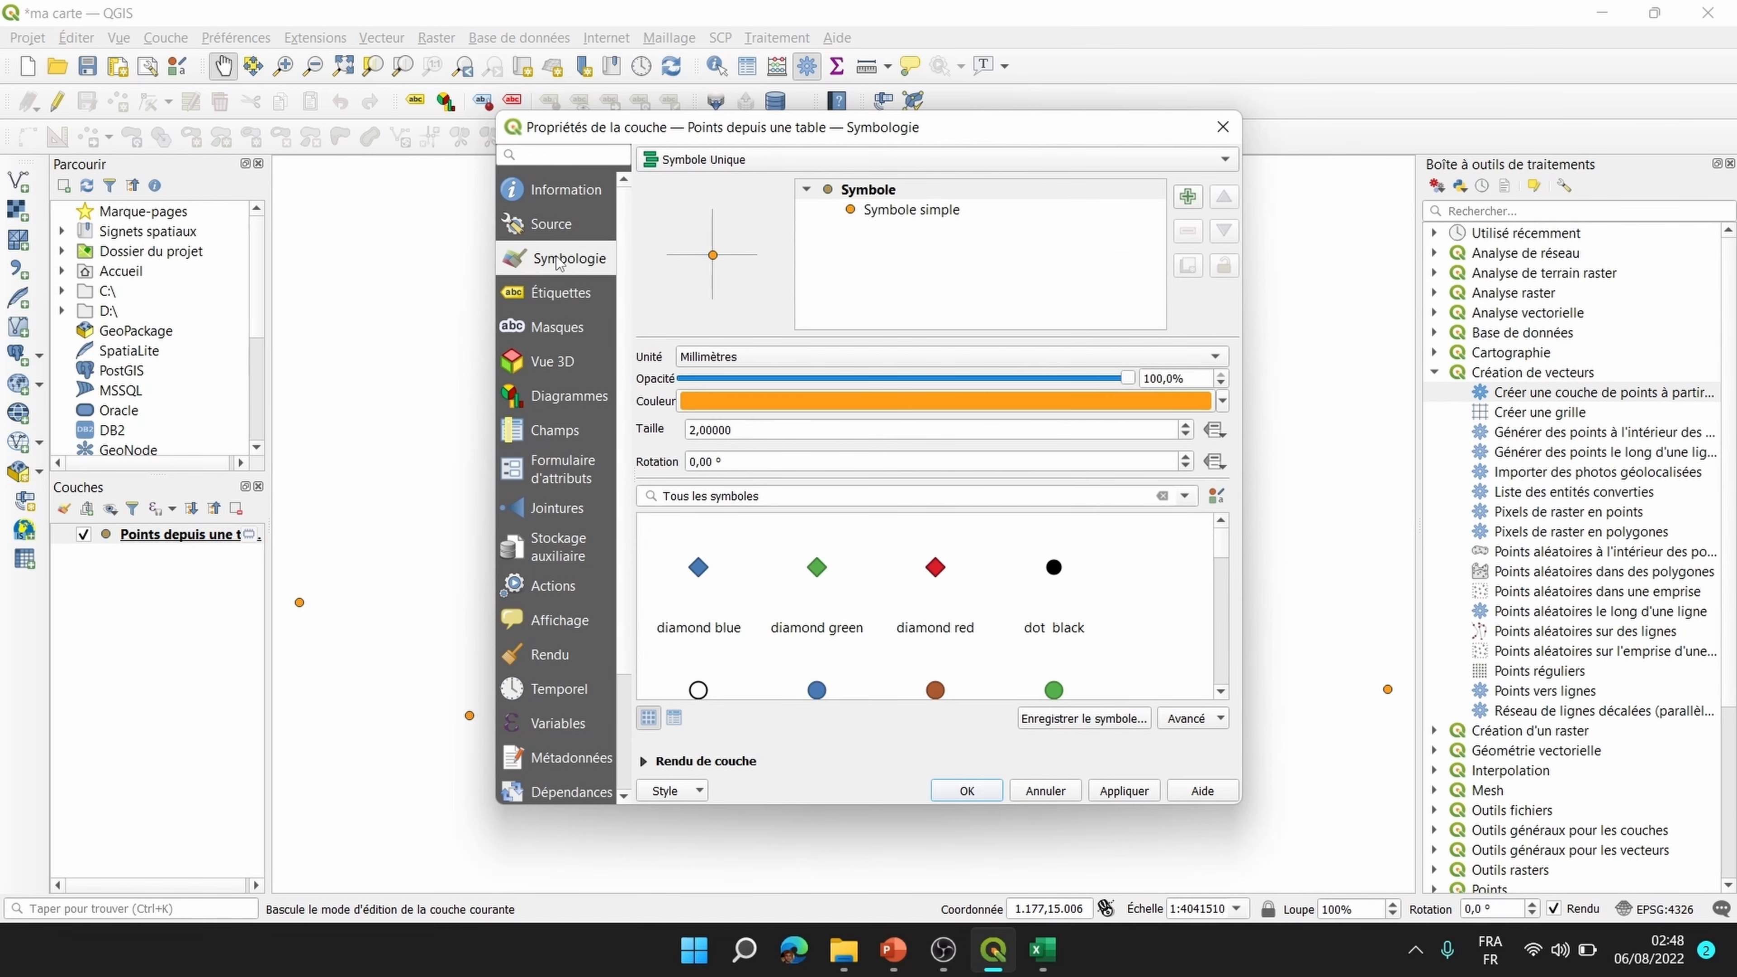
{"action": "left_click", "coordinate": [567, 298]}
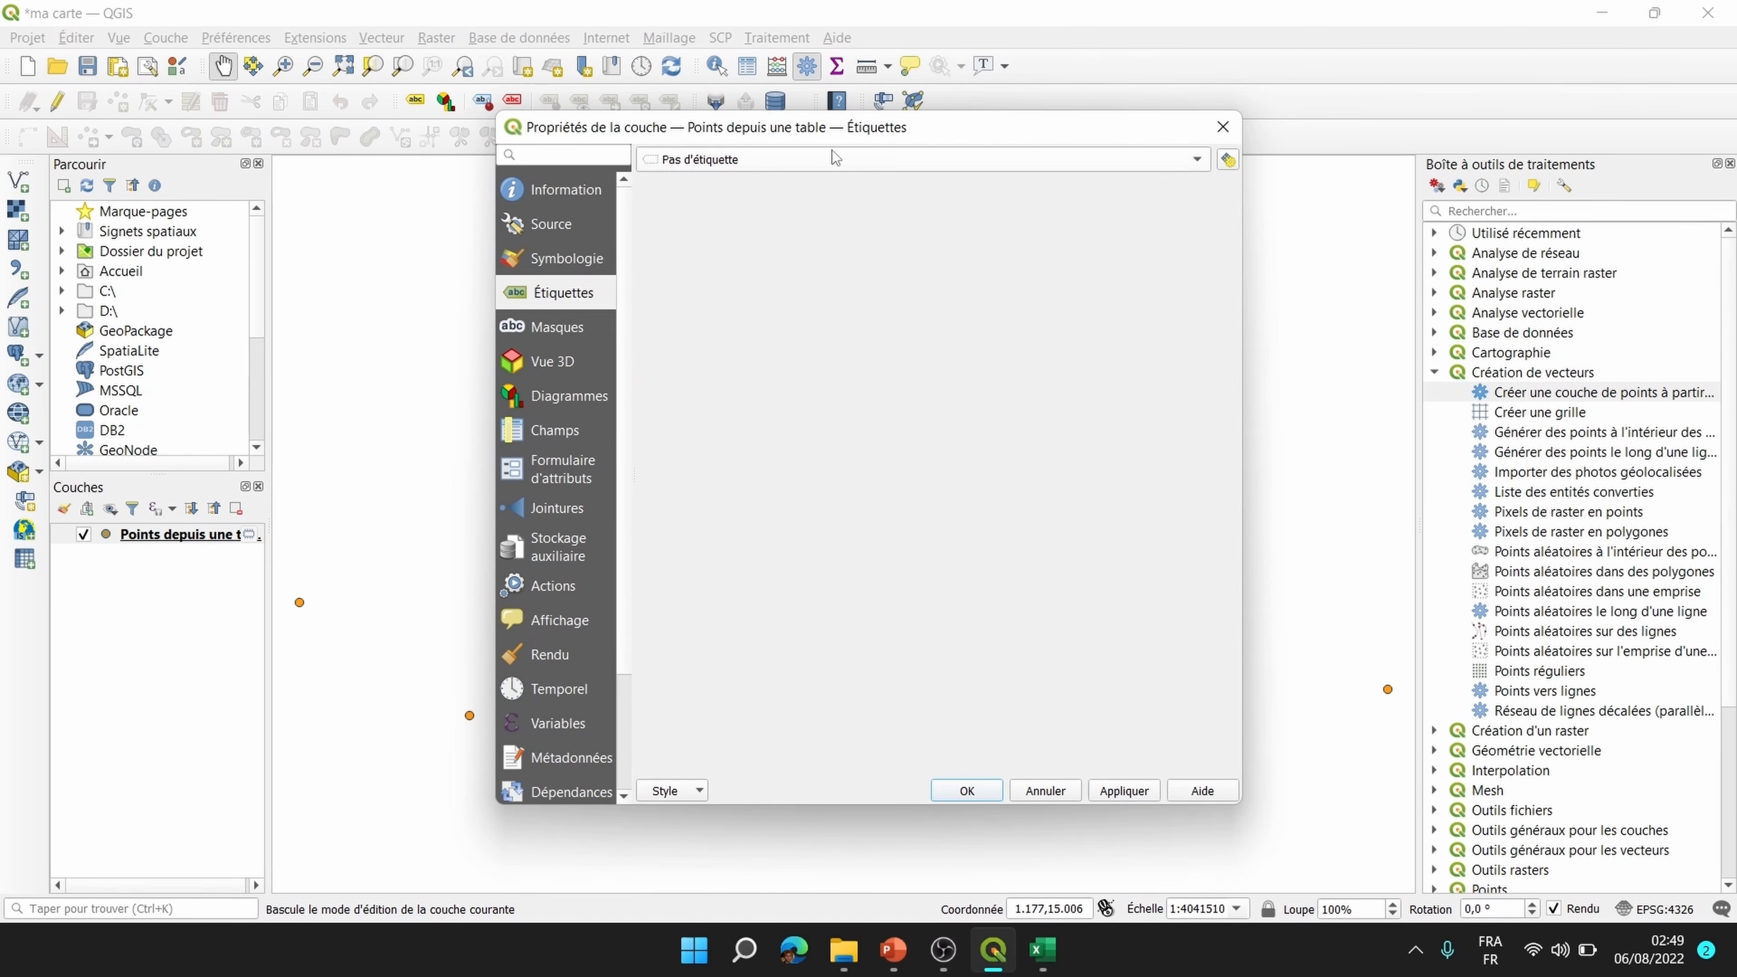
{"action": "left_click", "coordinate": [749, 165]}
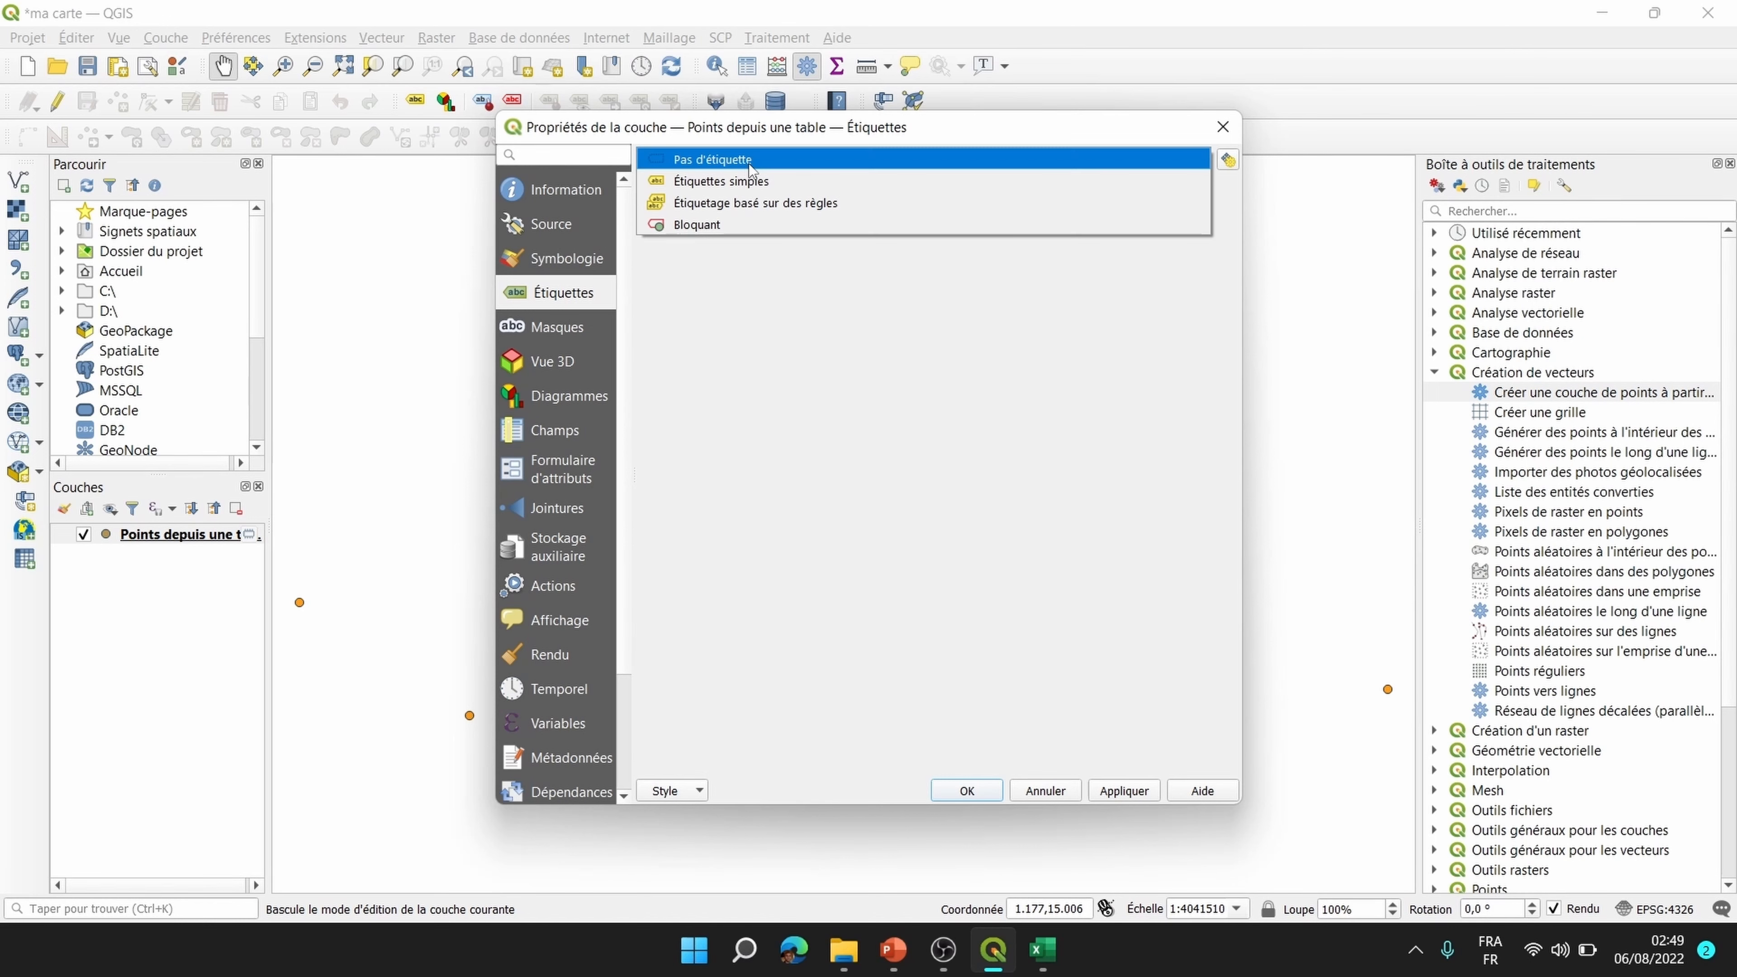
{"action": "left_click", "coordinate": [719, 181]}
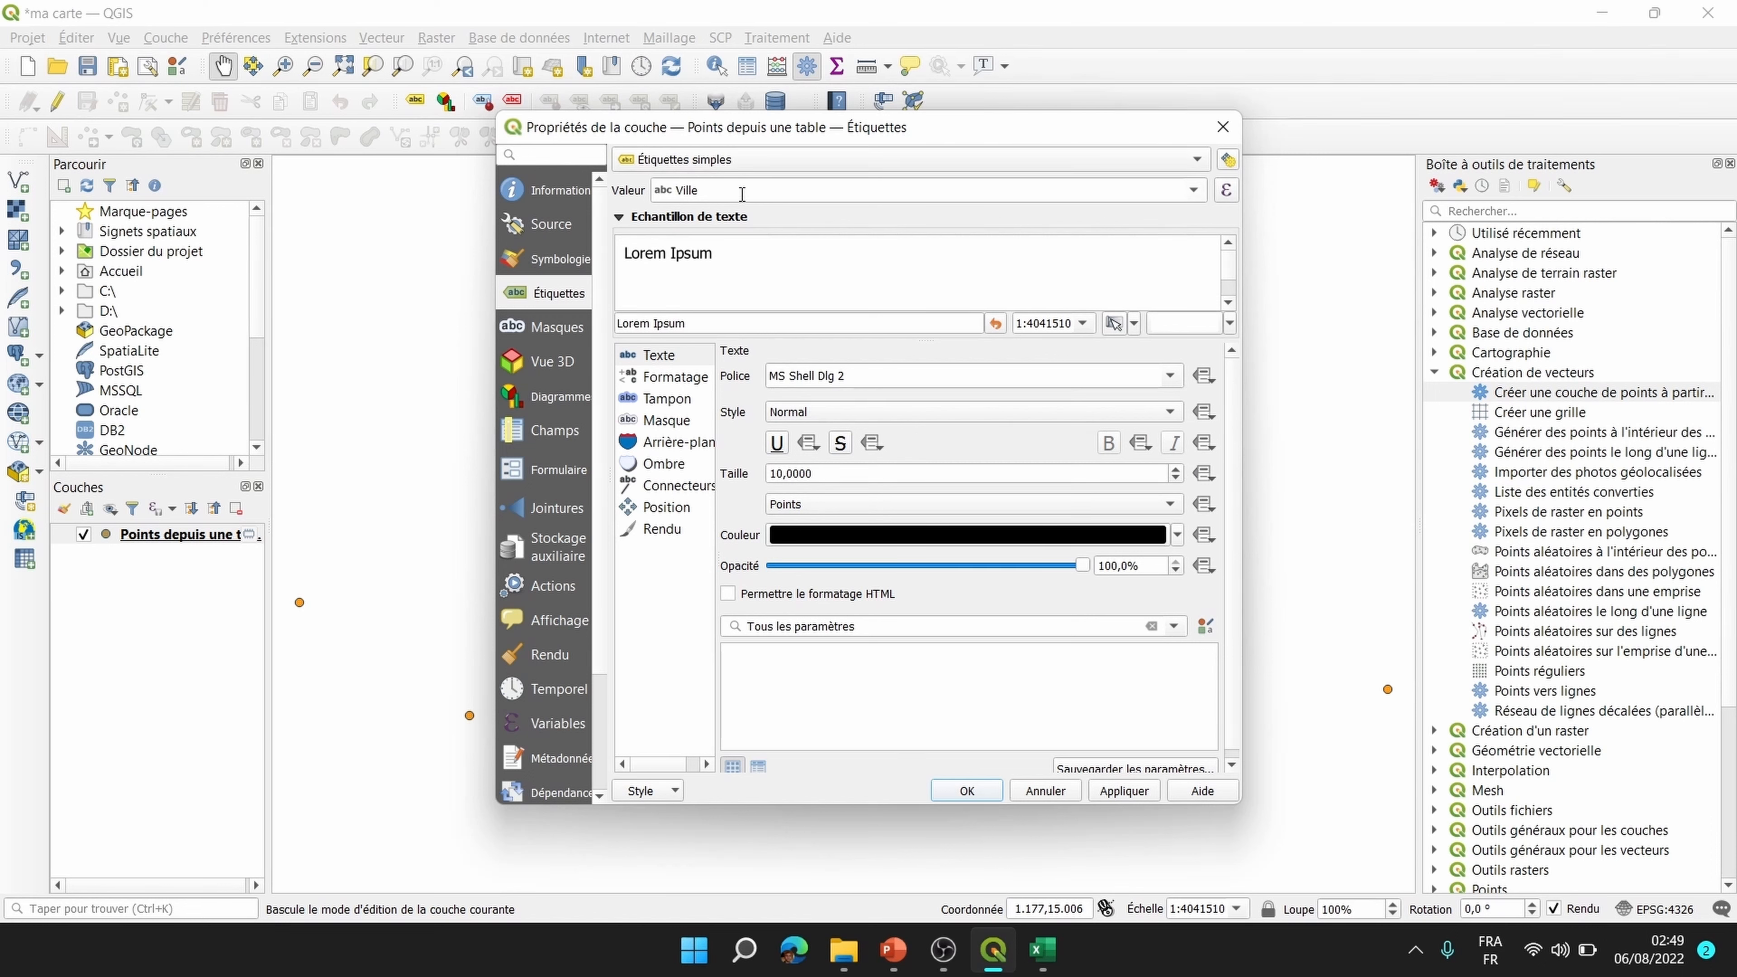
Step: Use the Ville field as the label value, apply the labels and close the layer properties
{"action": "left_click", "coordinate": [780, 192]}
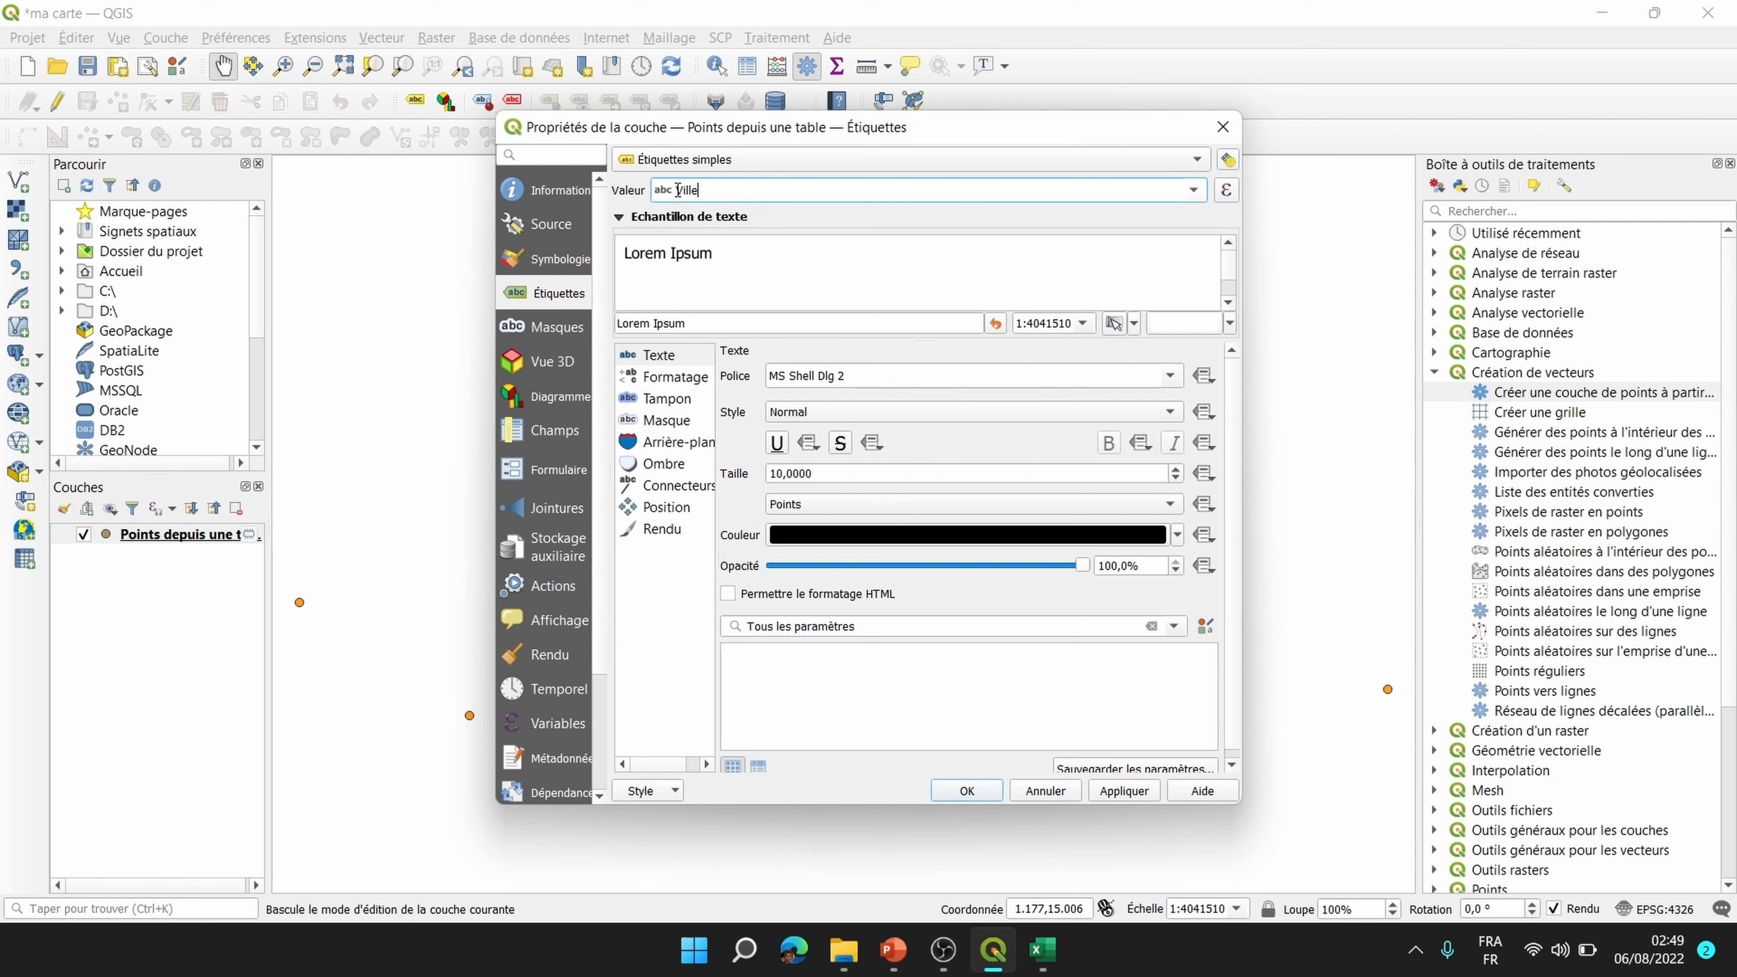
{"action": "left_click", "coordinate": [1191, 191]}
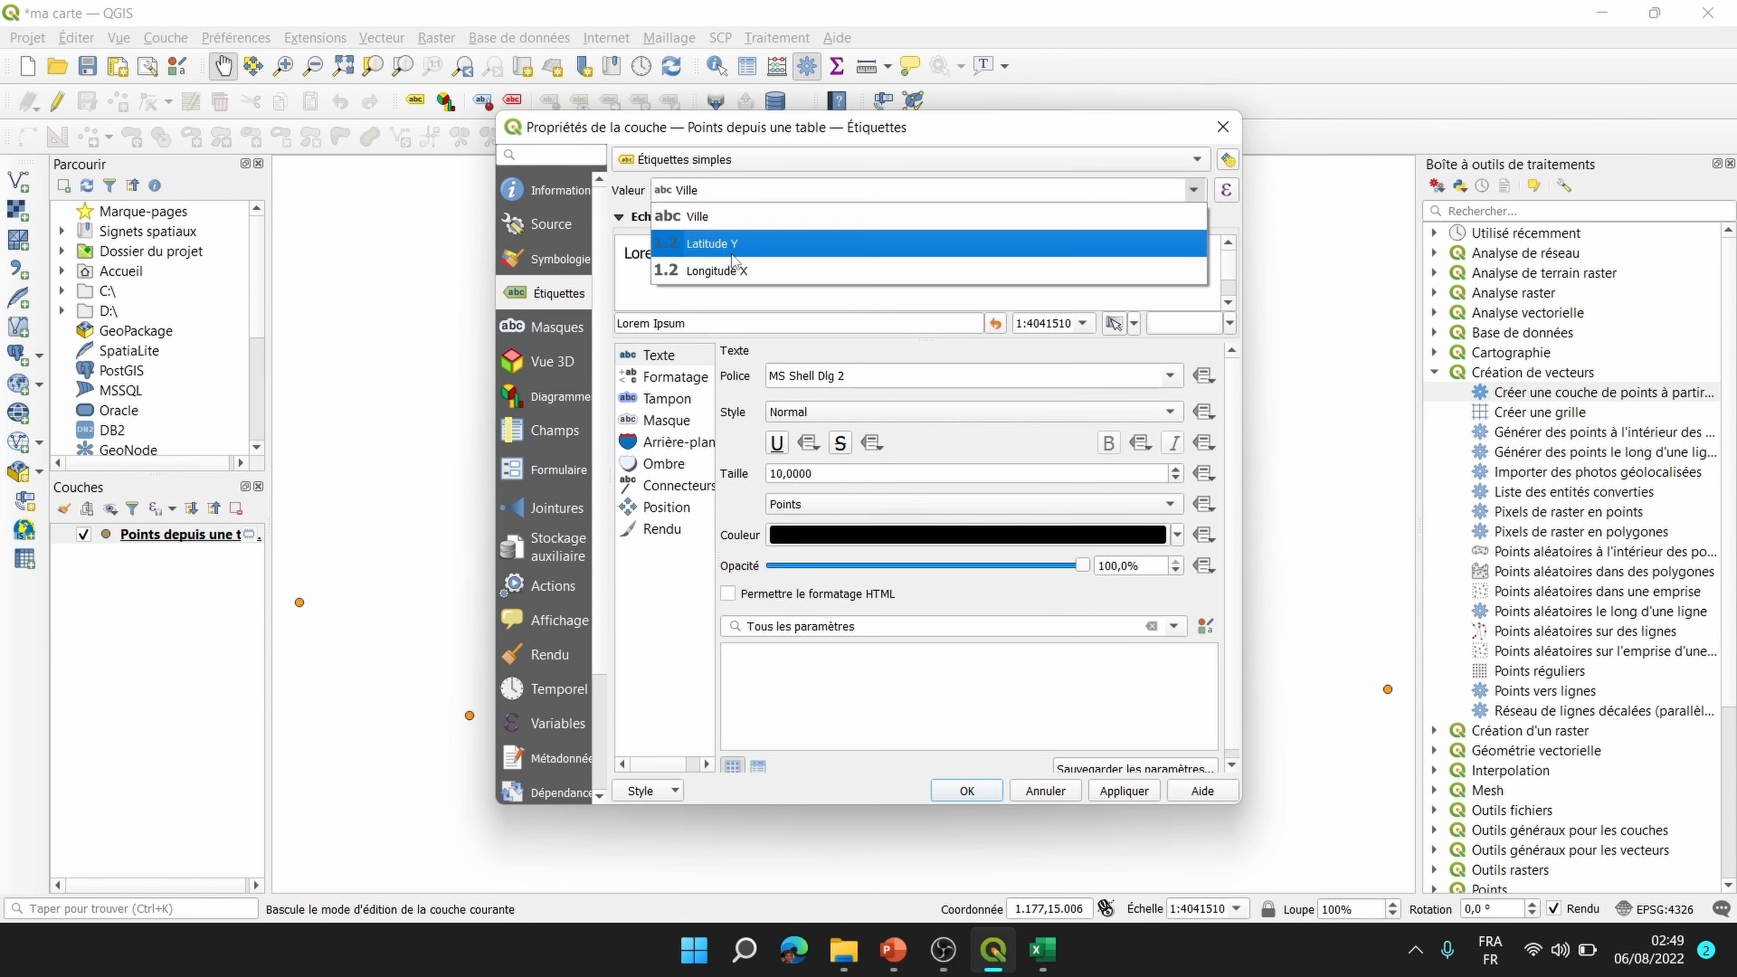
{"action": "left_click", "coordinate": [701, 231]}
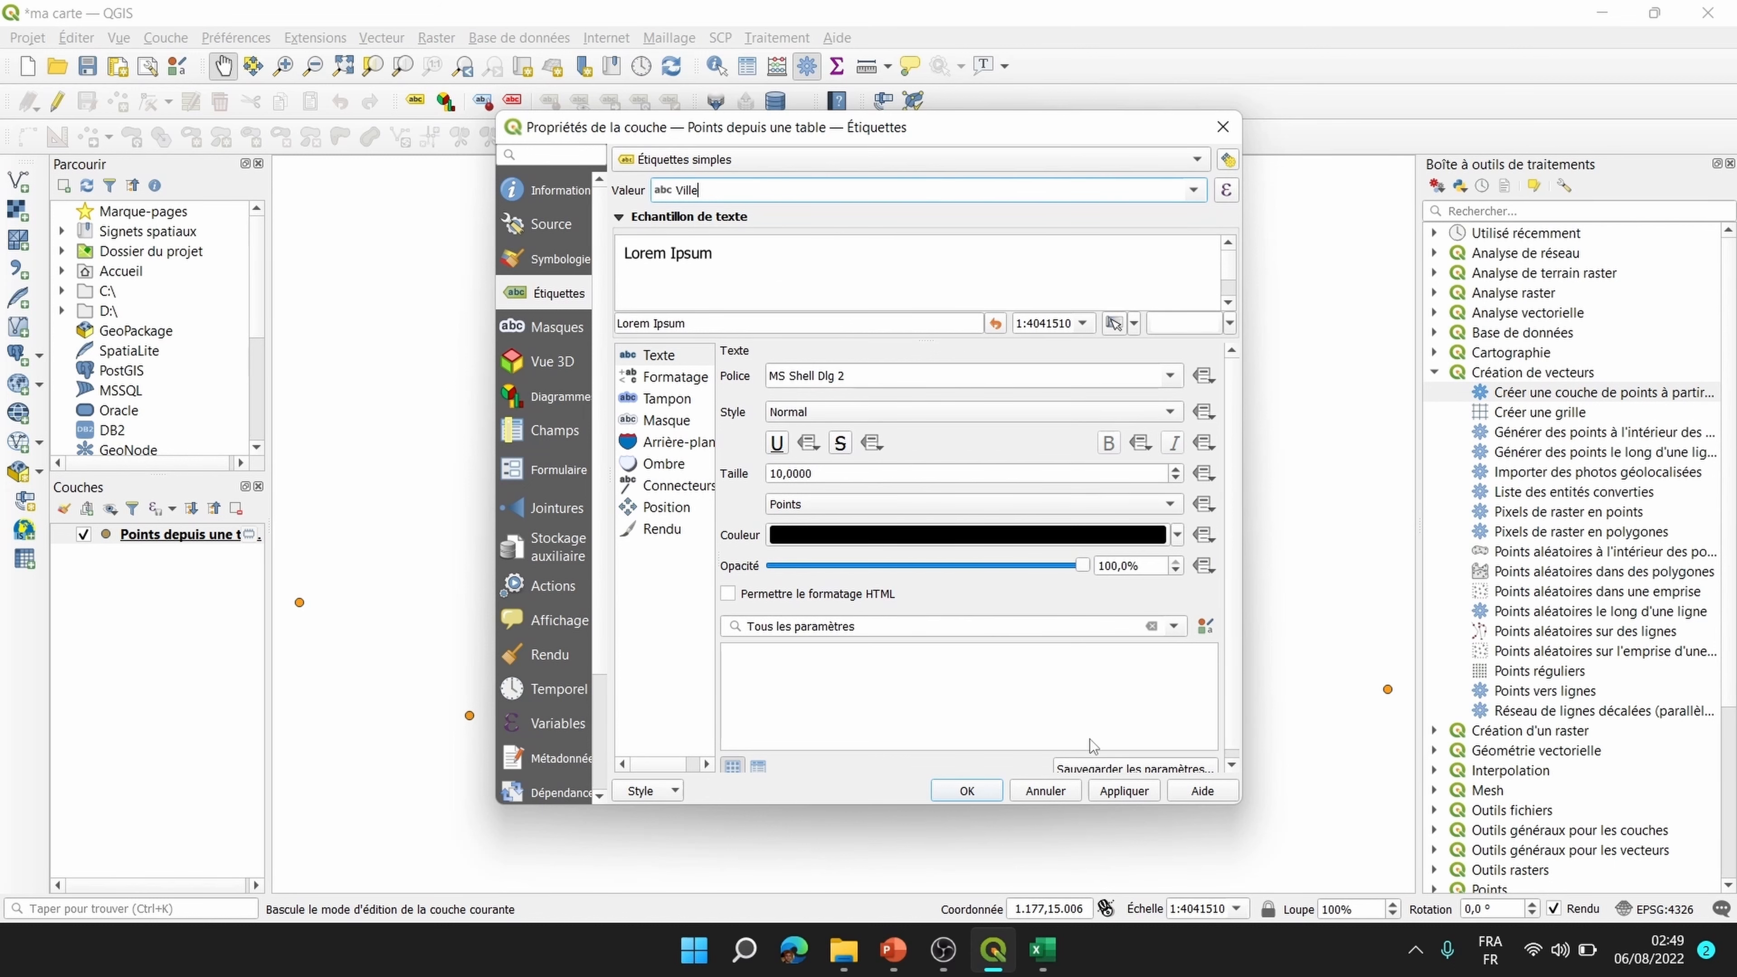
{"action": "left_click", "coordinate": [1125, 791]}
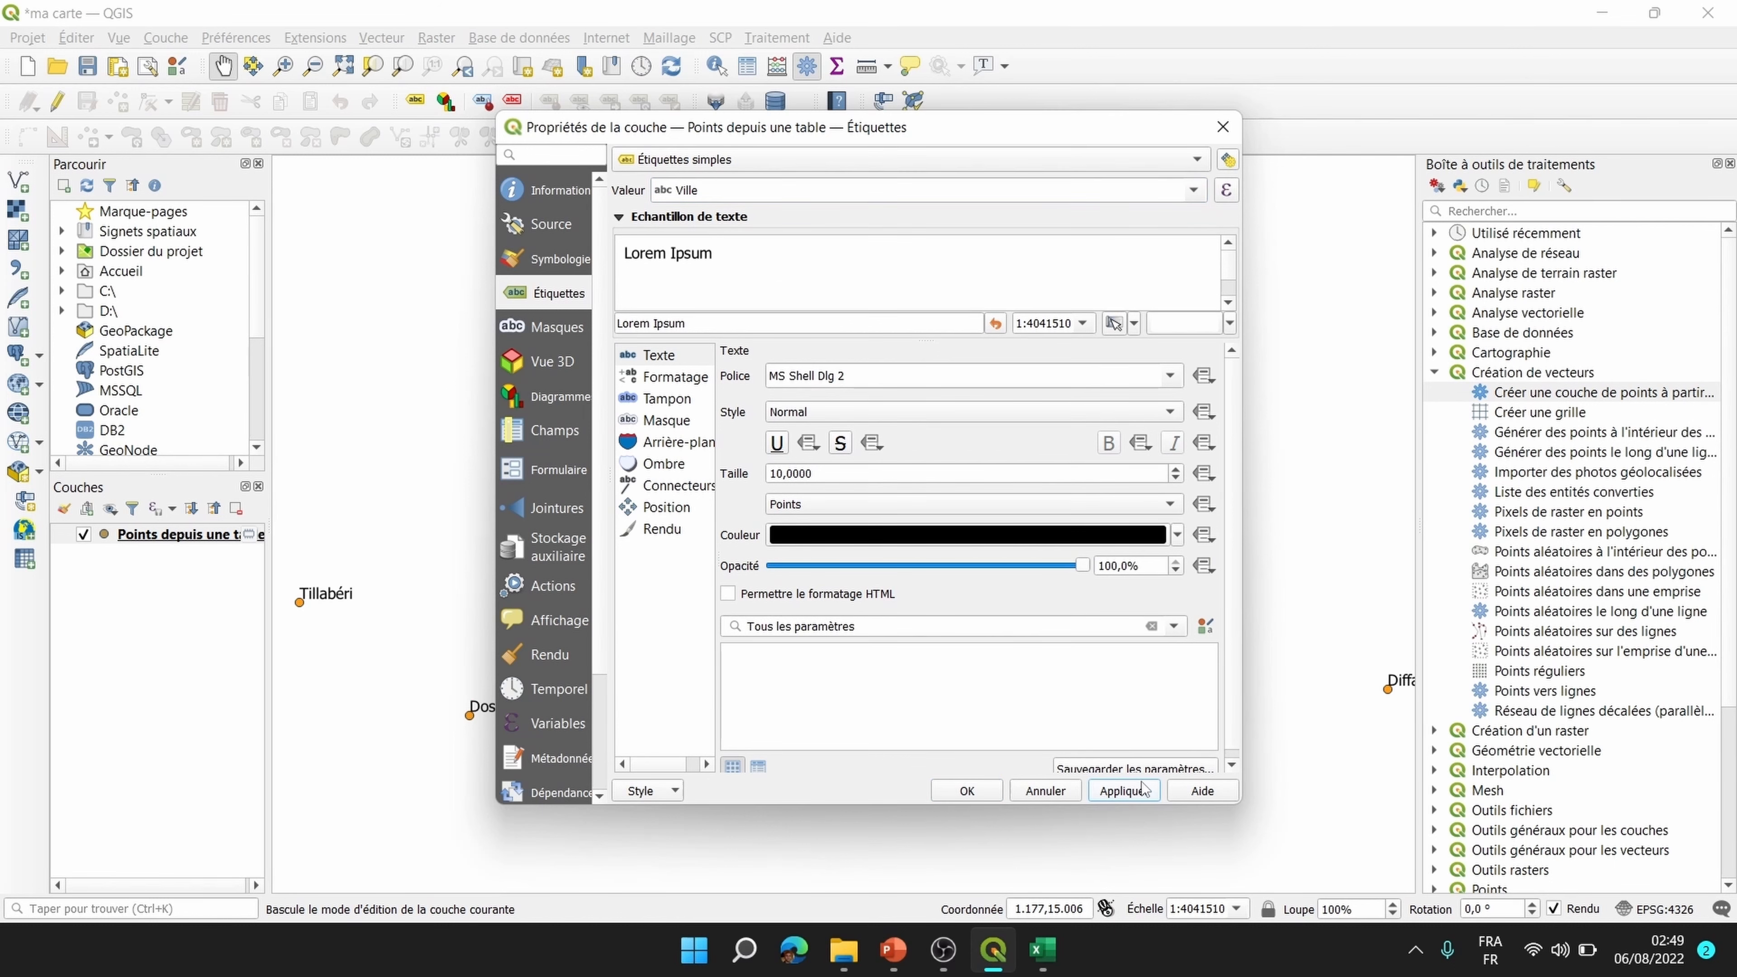
{"action": "left_click", "coordinate": [968, 791]}
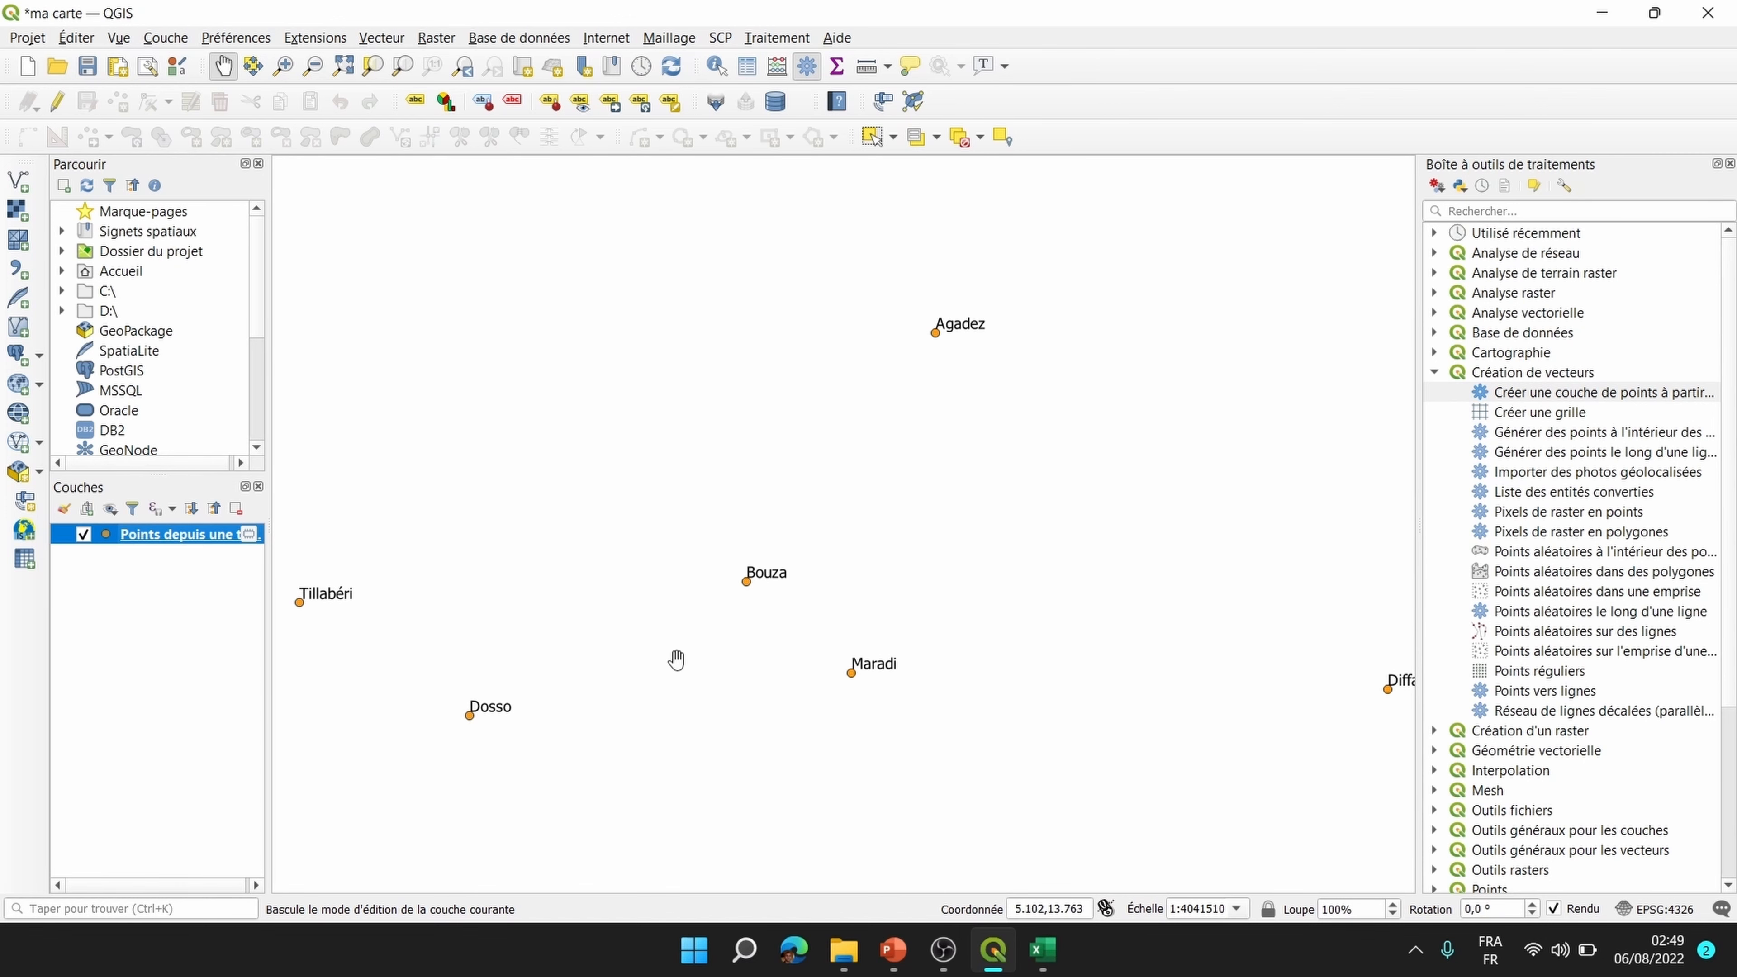
Step: Switch to Excel and review the latitude and longitude cells of the cities in the Coordonnées GPS table
{"action": "left_click", "coordinate": [1039, 947]}
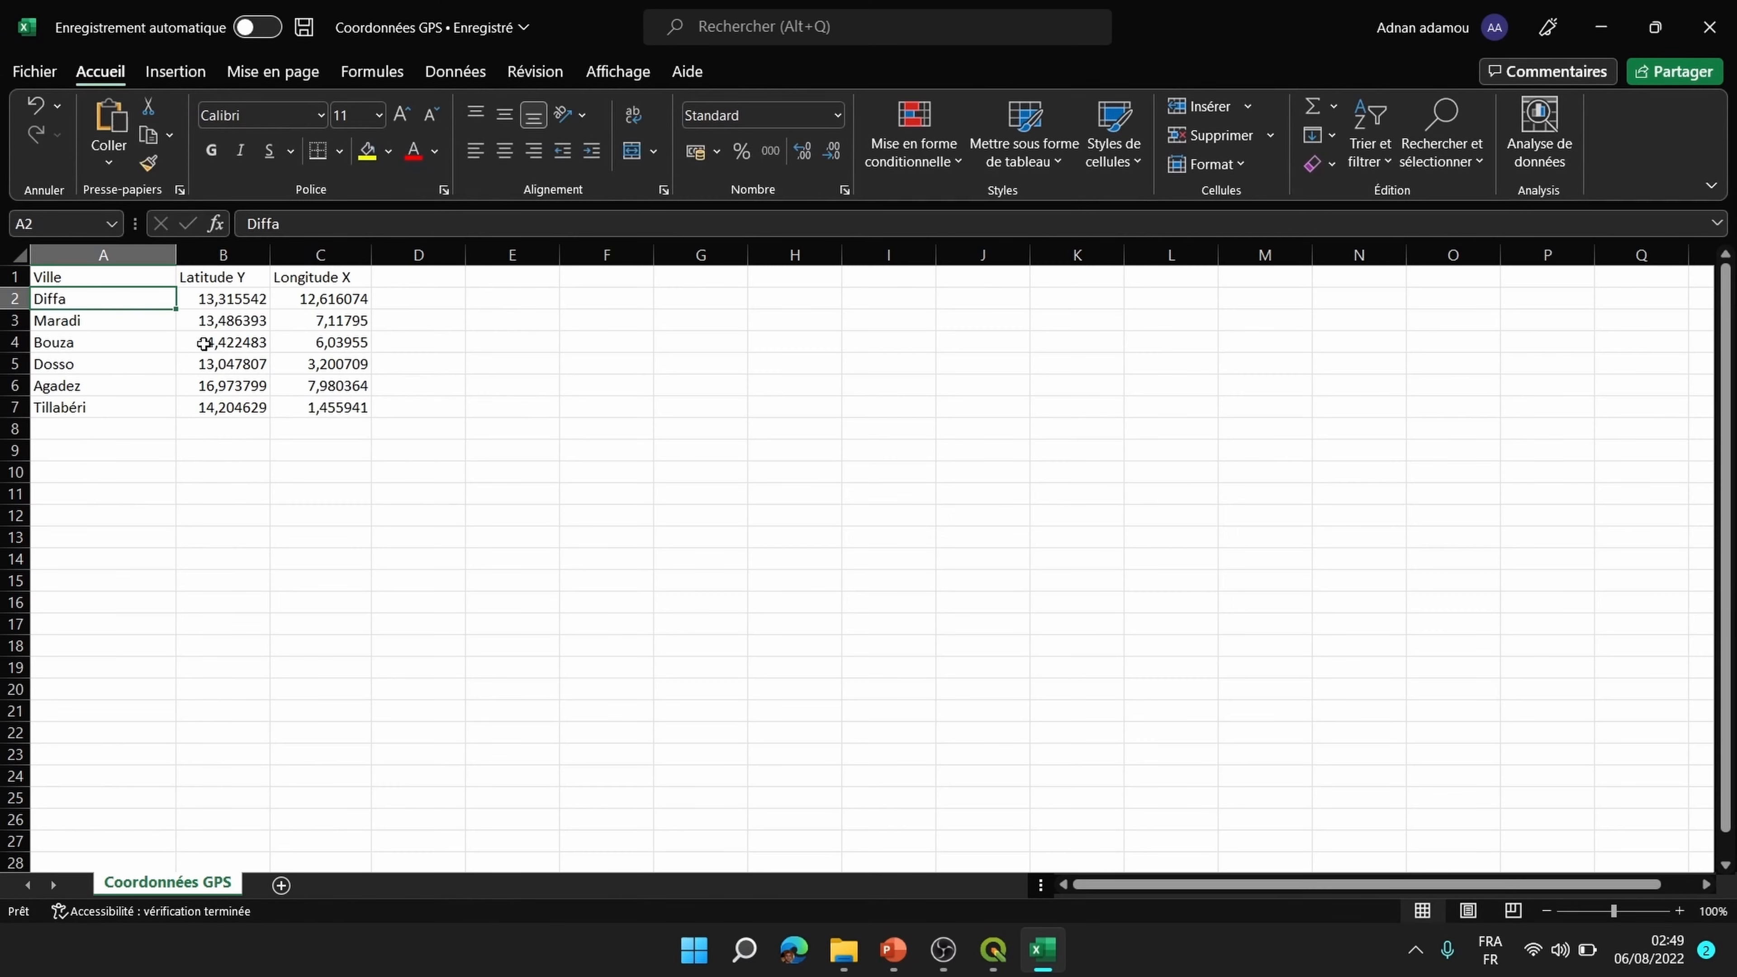
{"action": "left_click", "coordinate": [214, 321]}
{"action": "key", "text": "Up"}
{"action": "key", "text": "Right"}
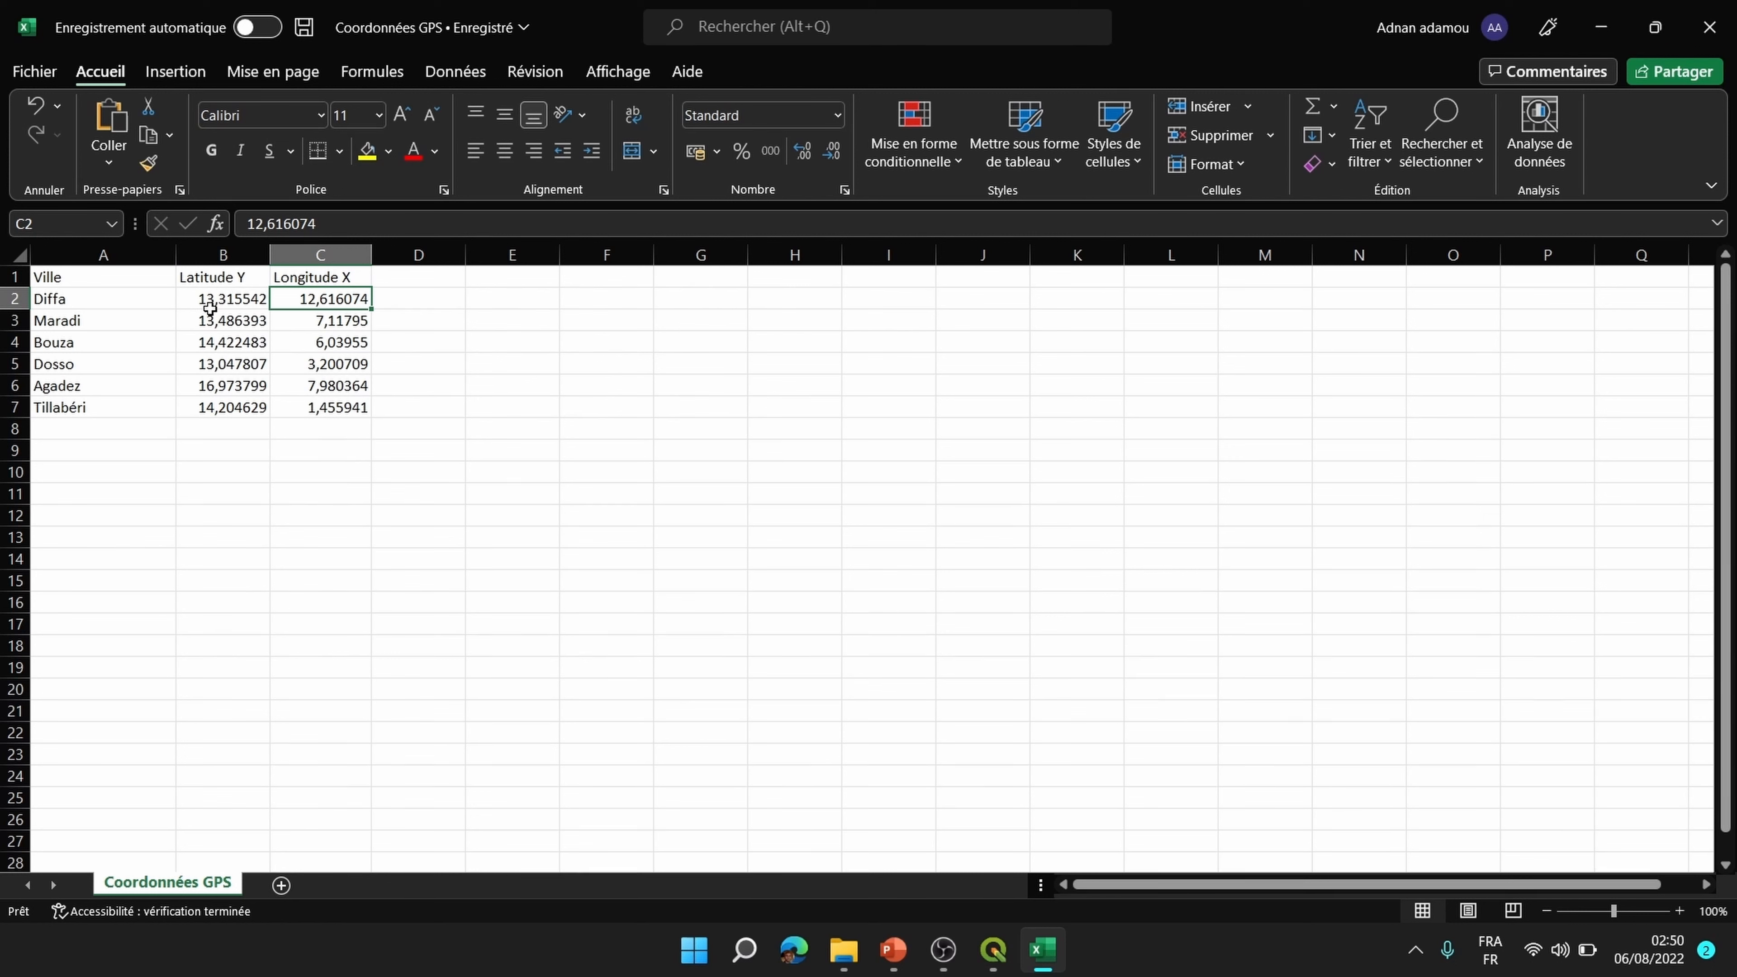
{"action": "left_click", "coordinate": [258, 403]}
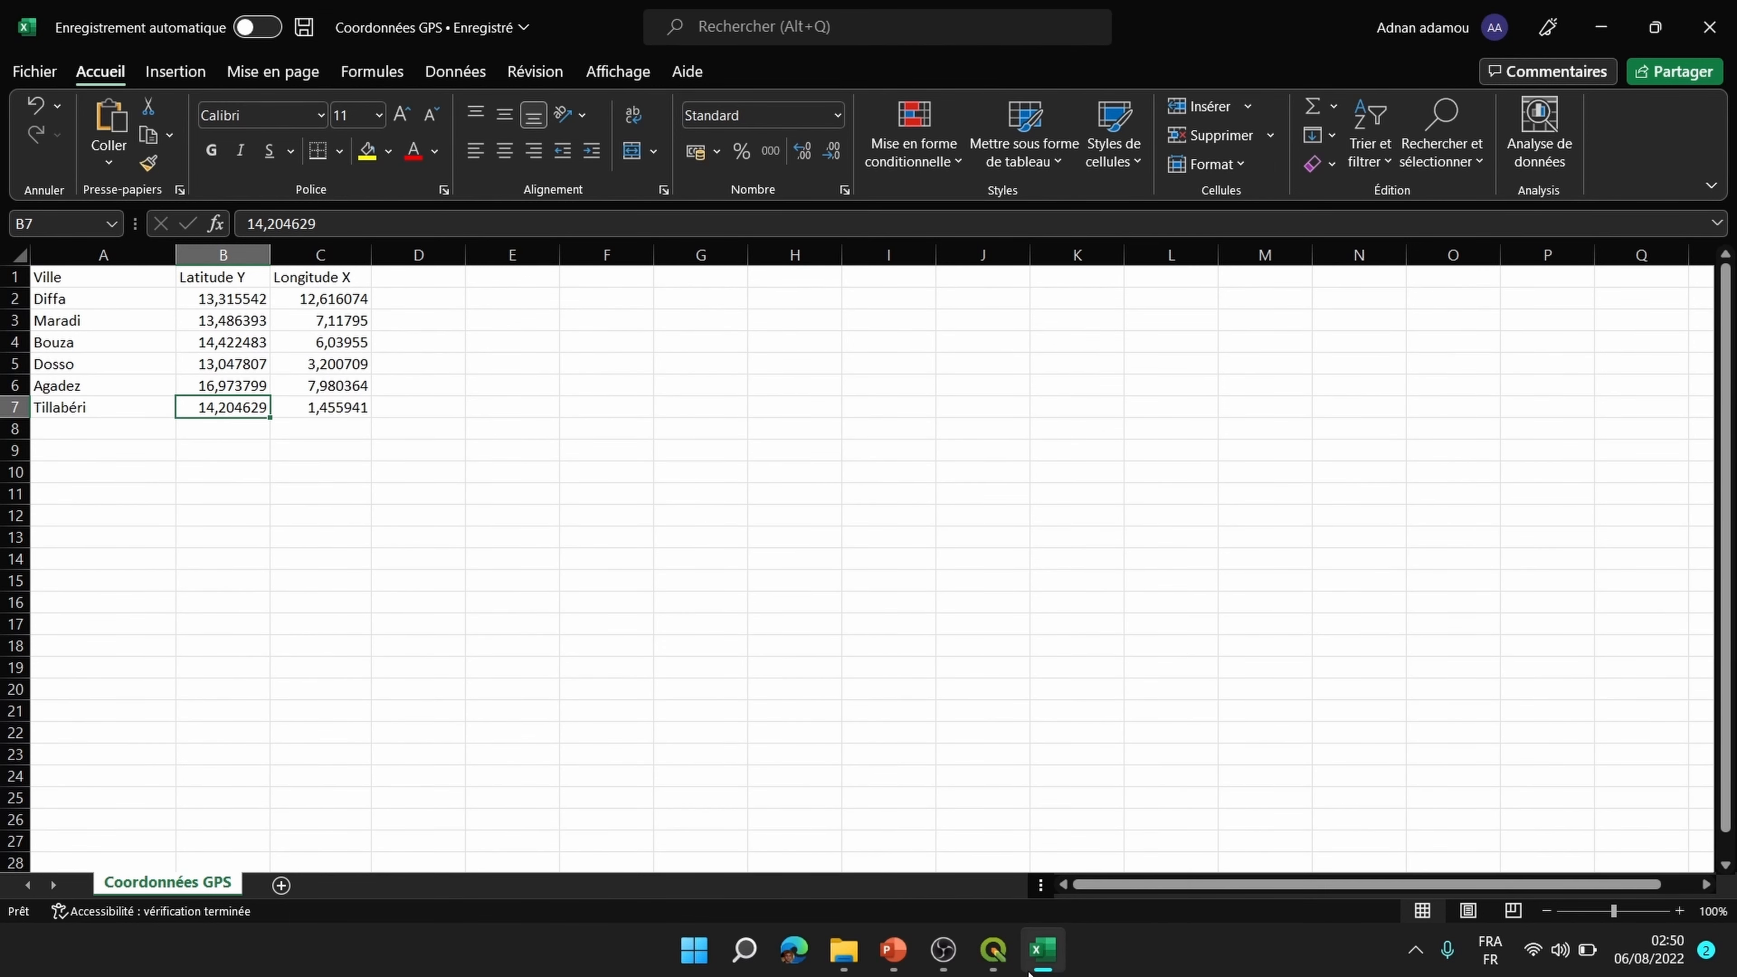
Step: Switch back to QGIS and close the processing toolbox to enlarge the map area
{"action": "left_click", "coordinate": [1038, 951]}
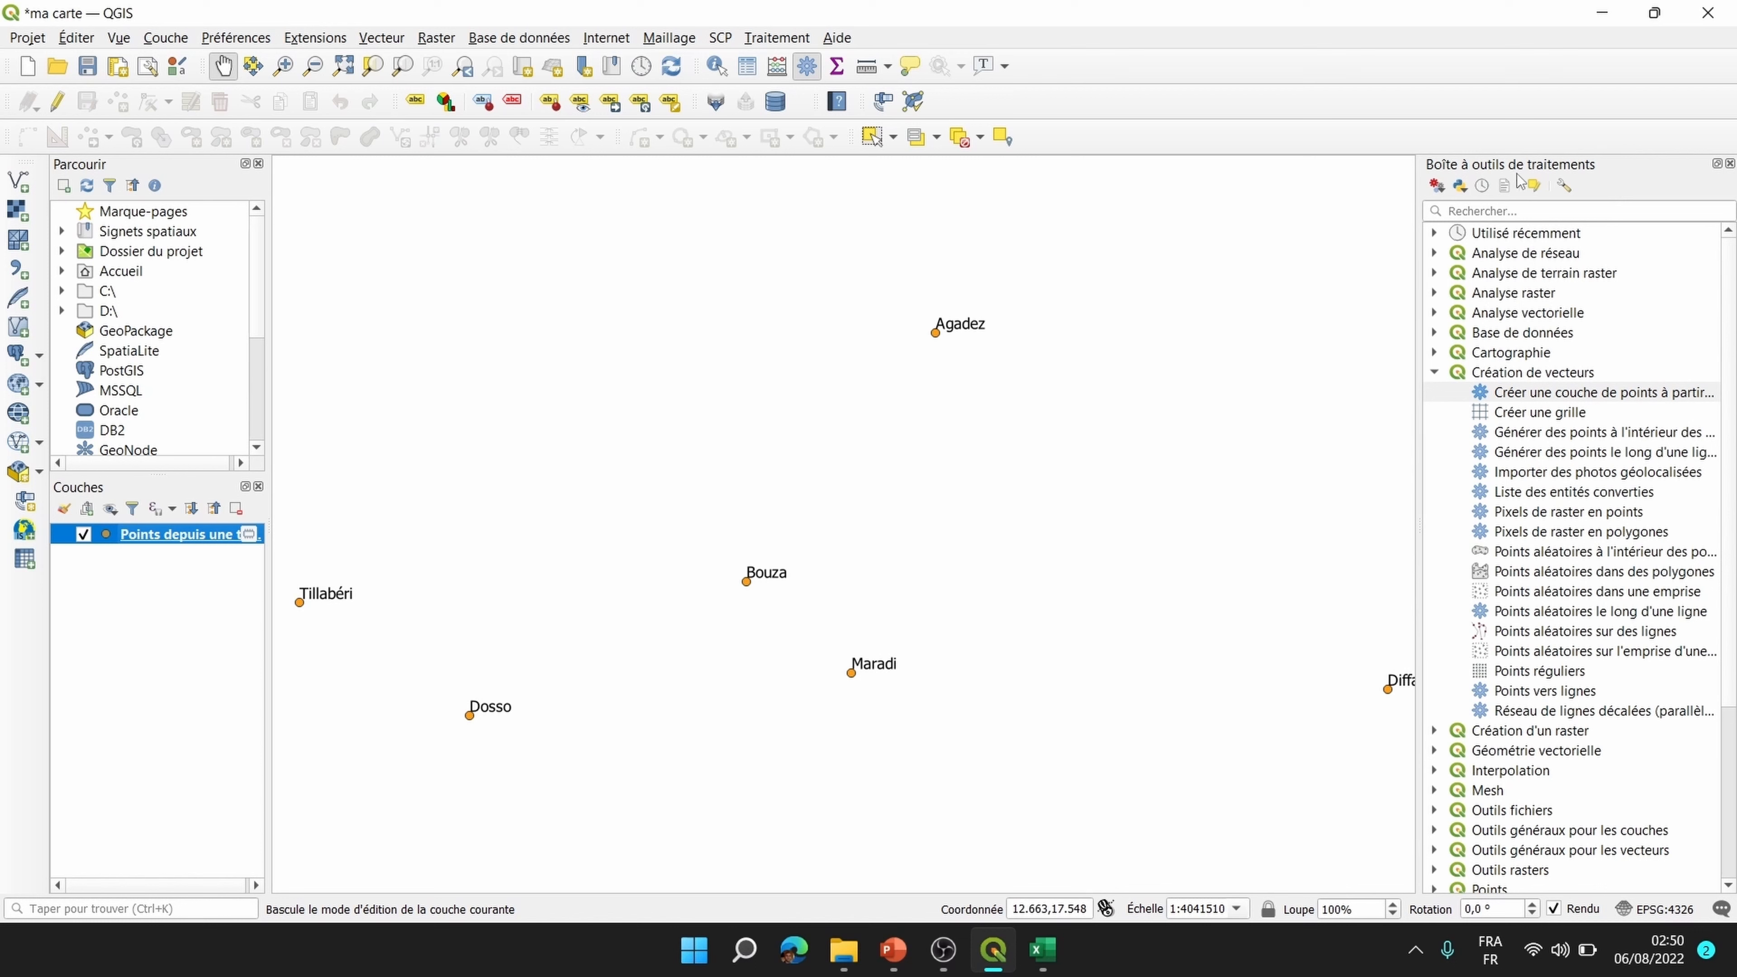
{"action": "left_click", "coordinate": [1729, 164]}
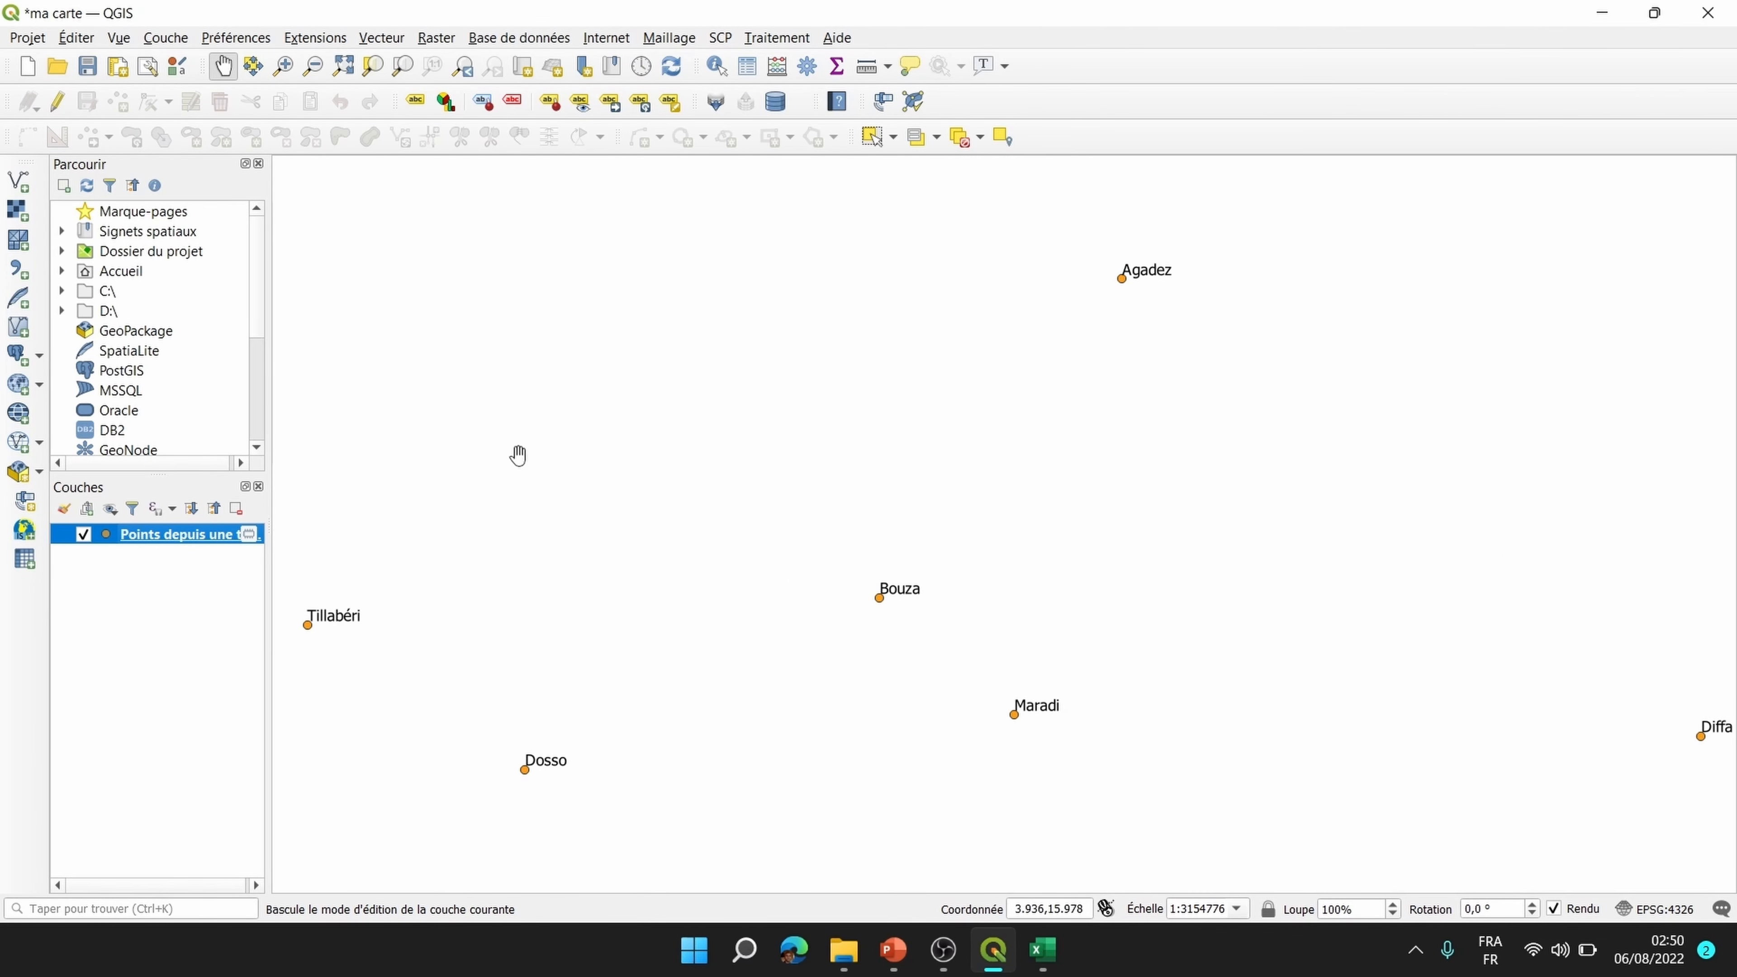
Step: Remove the labelled point layer from the project and confirm its deletion
{"action": "right_click", "coordinate": [190, 541]}
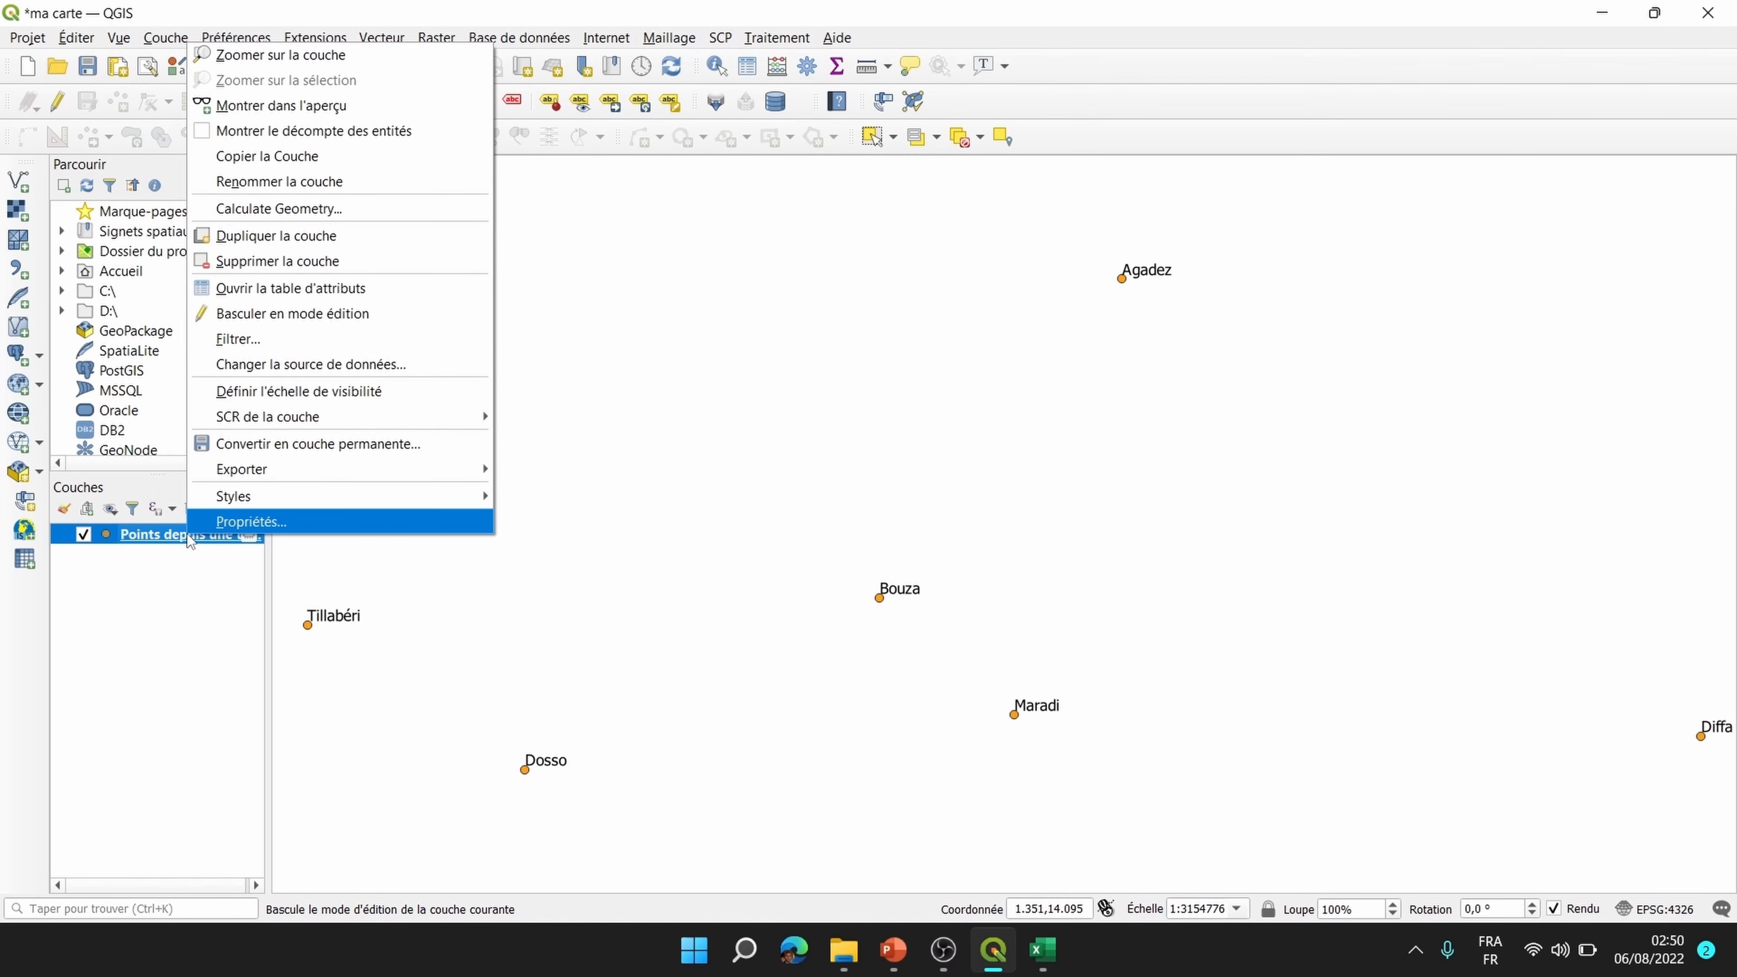
{"action": "left_click", "coordinate": [275, 263]}
{"action": "left_click", "coordinate": [876, 490]}
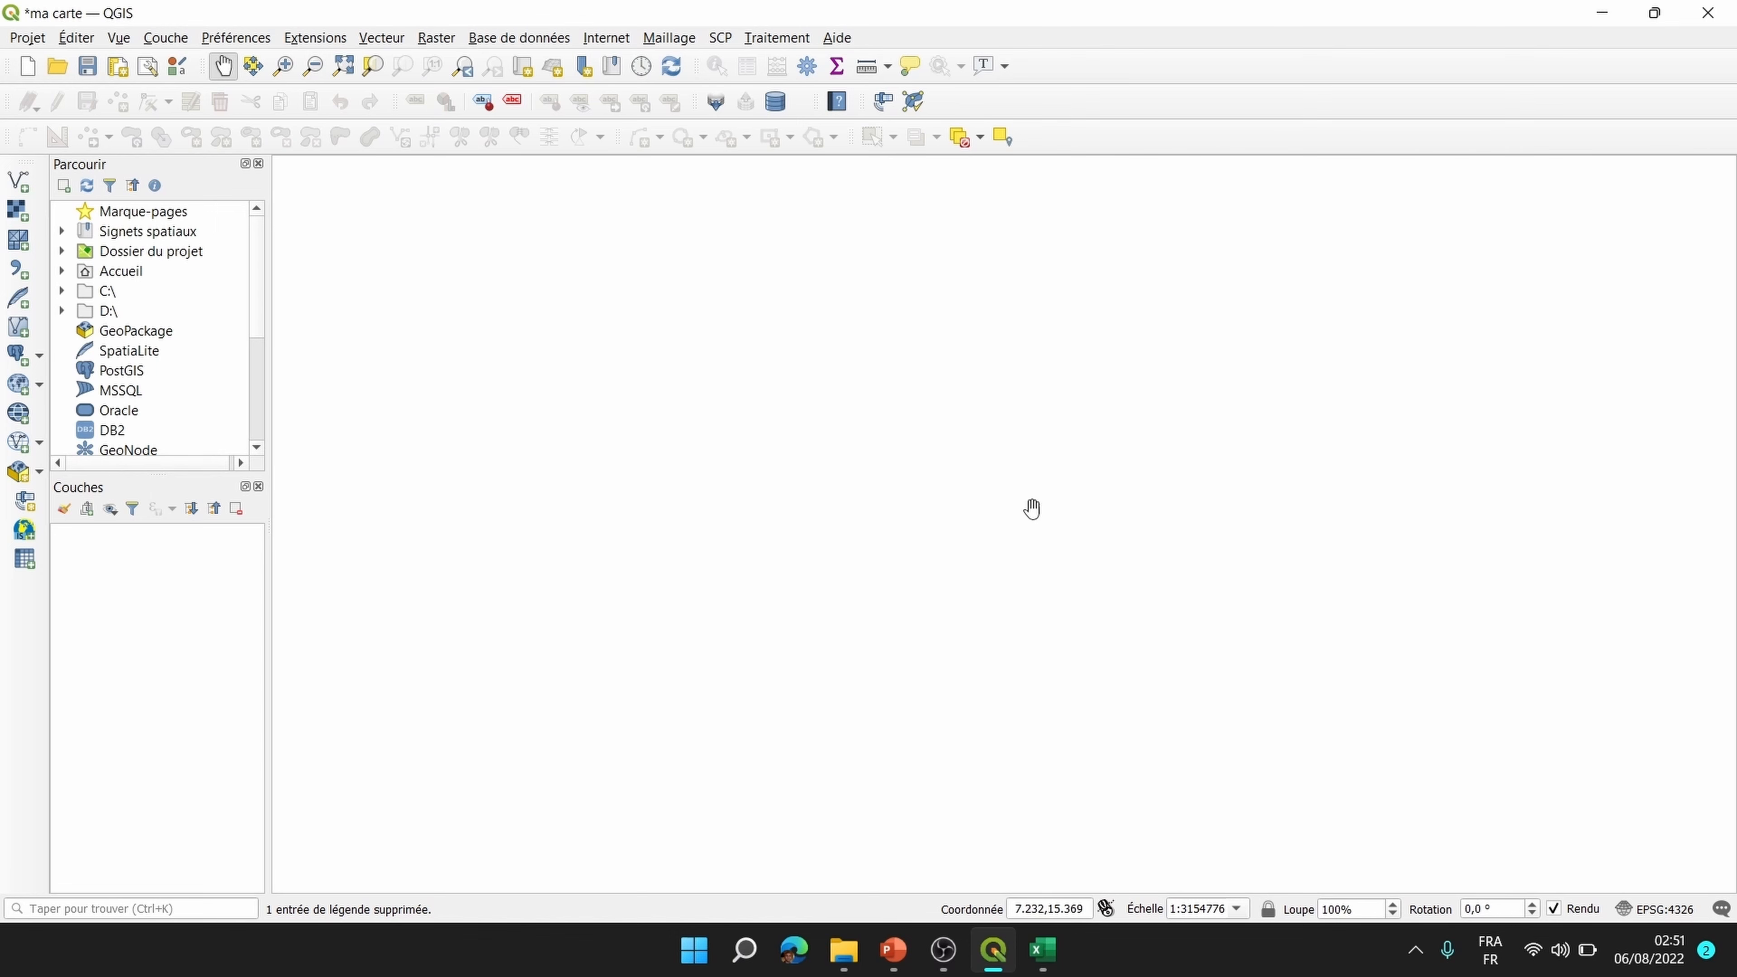
Step: Switch to Excel and start saving the Coordonnées GPS table as a new file in the Formation QGIS documents folder
{"action": "left_click", "coordinate": [1061, 958]}
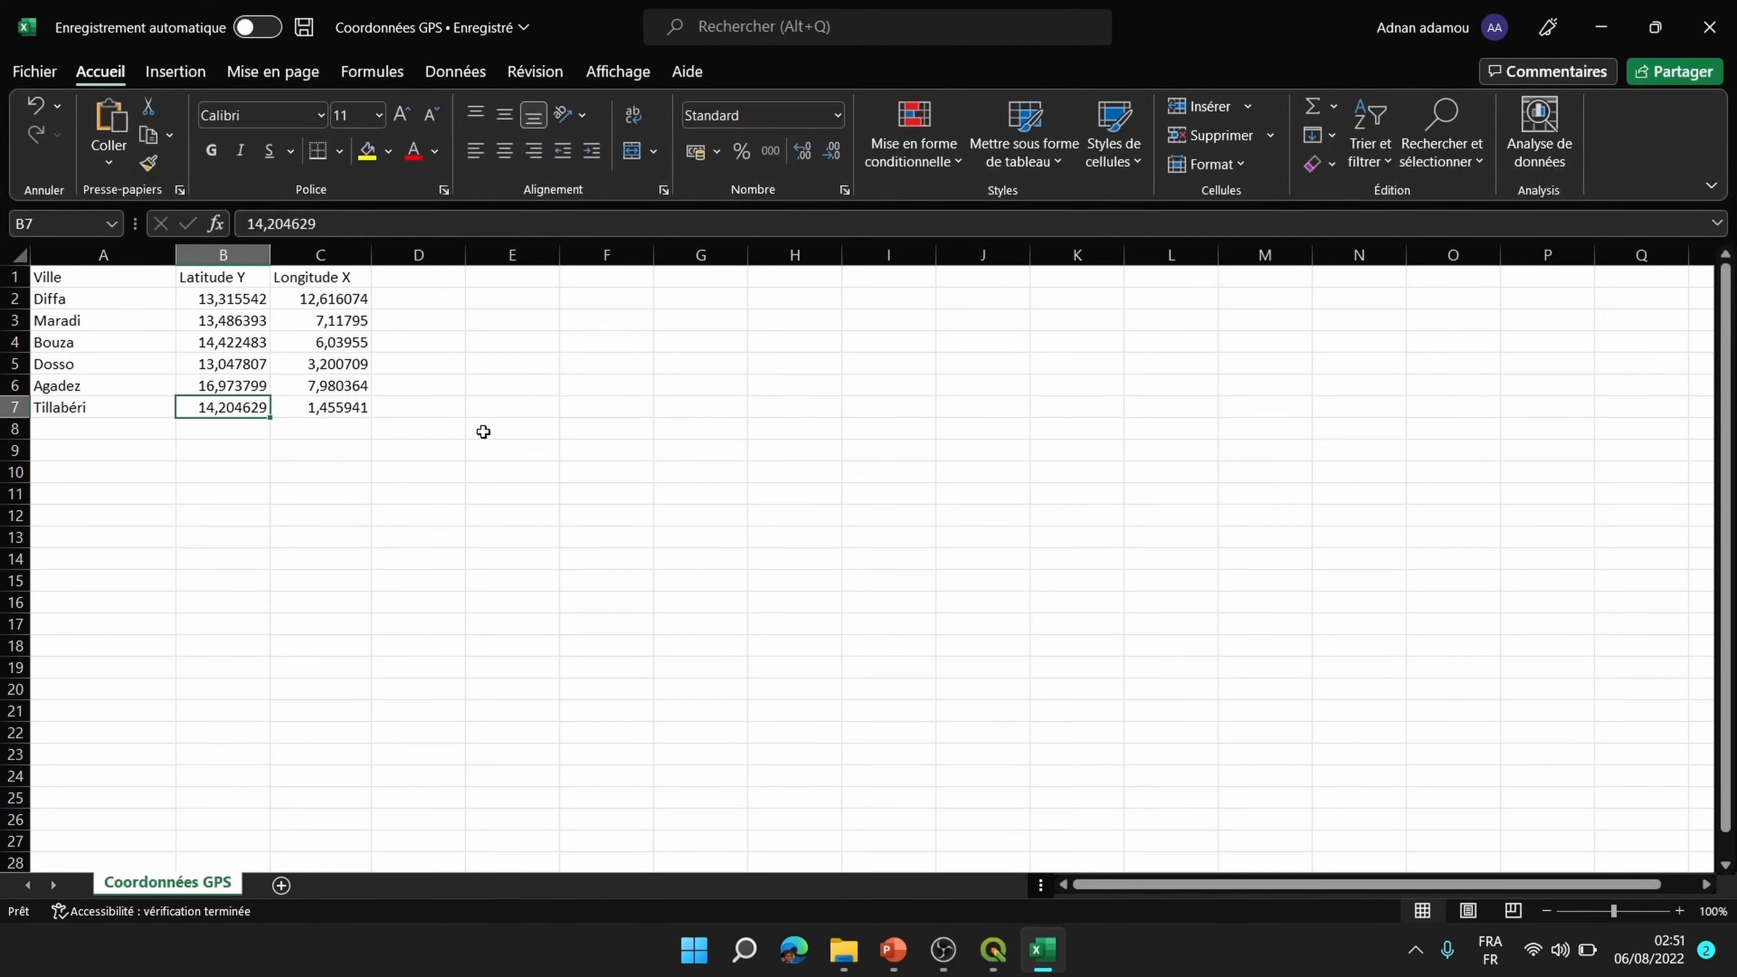
{"action": "left_click", "coordinate": [598, 431]}
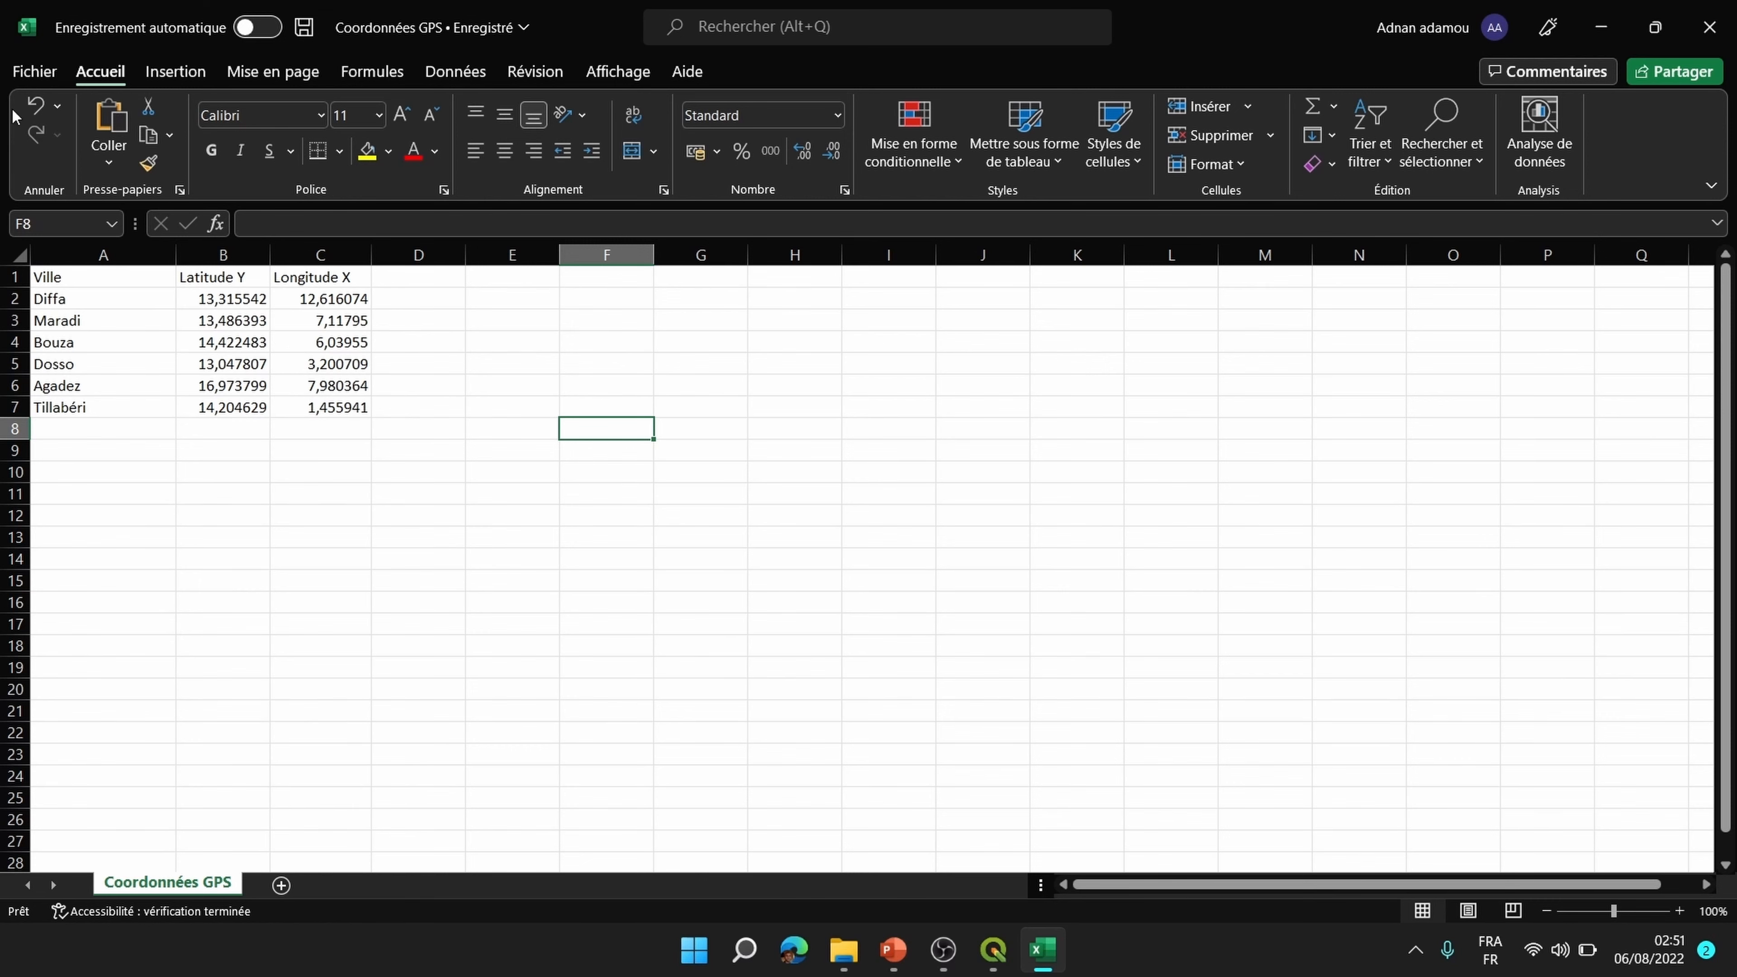
{"action": "left_click", "coordinate": [29, 72]}
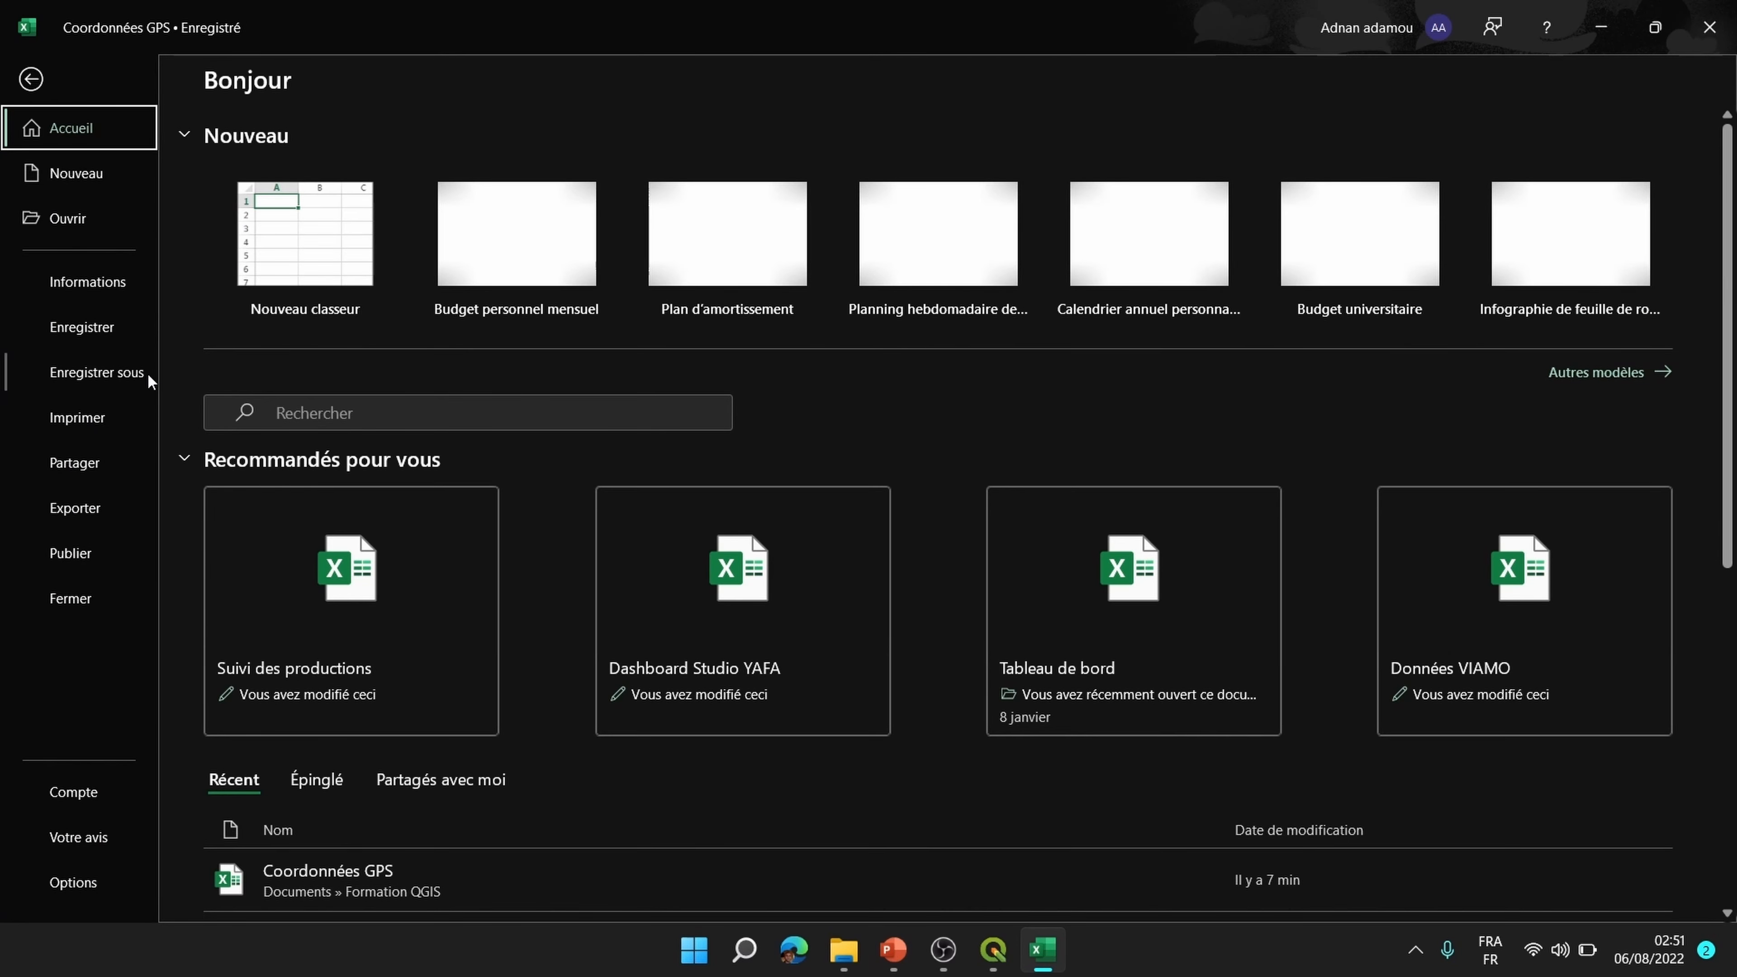
{"action": "left_click", "coordinate": [146, 373]}
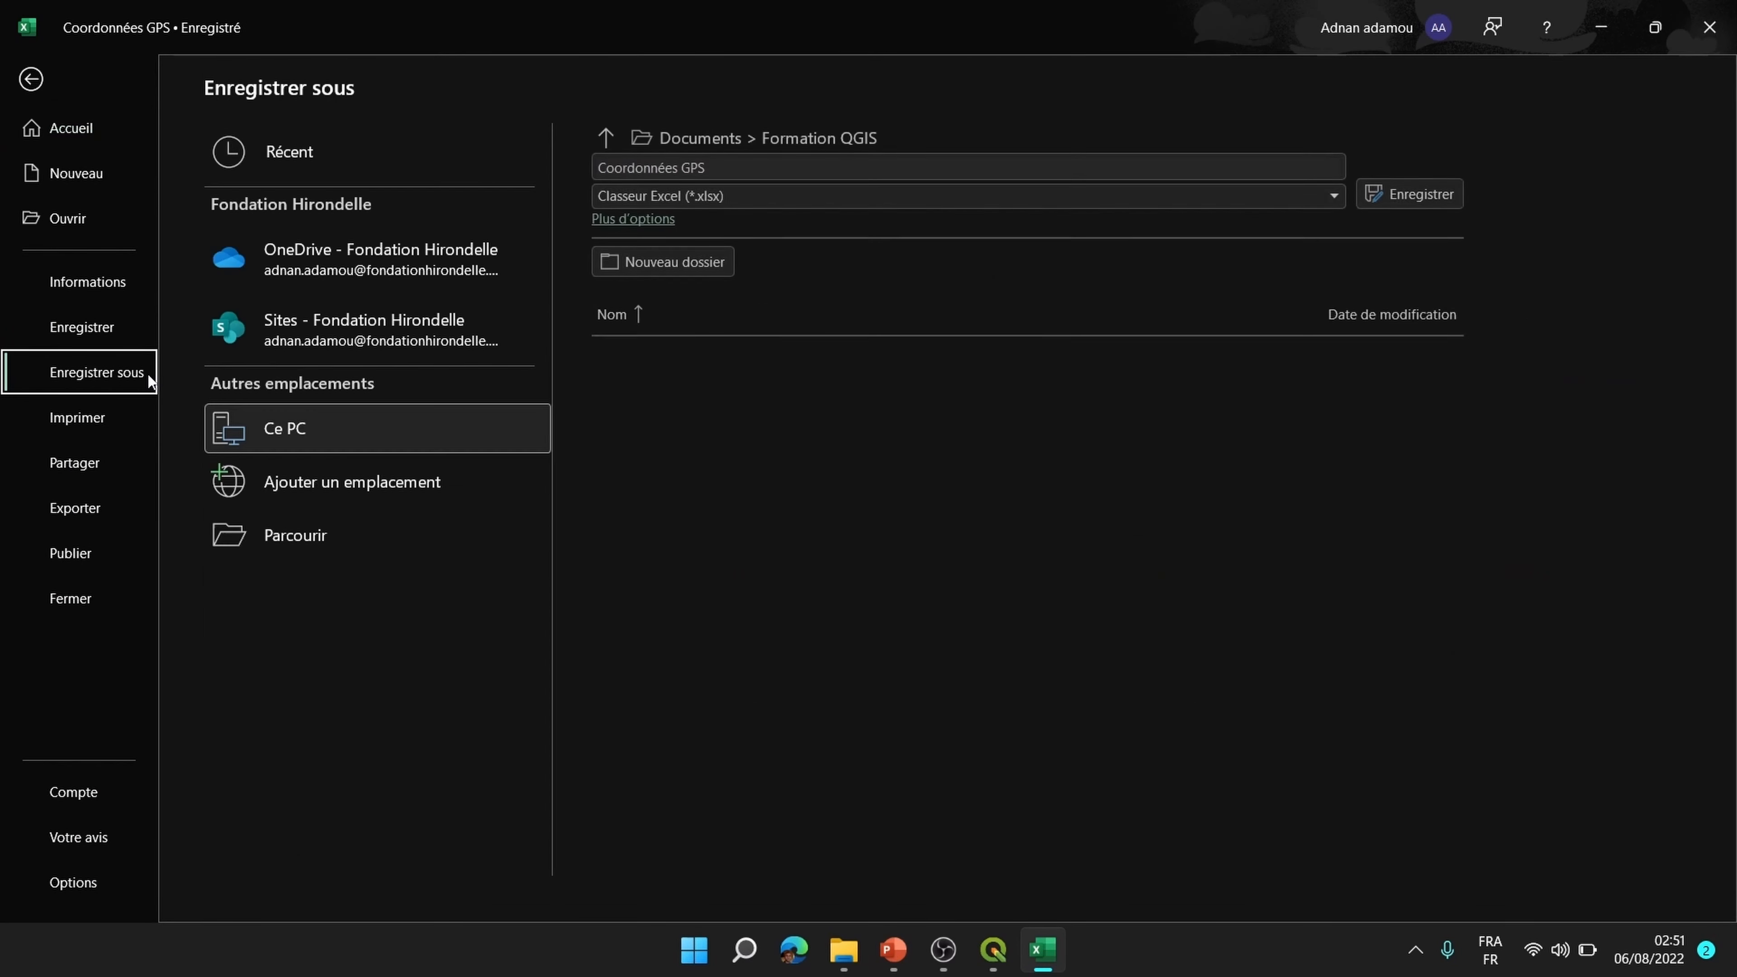
{"action": "left_click", "coordinate": [278, 539]}
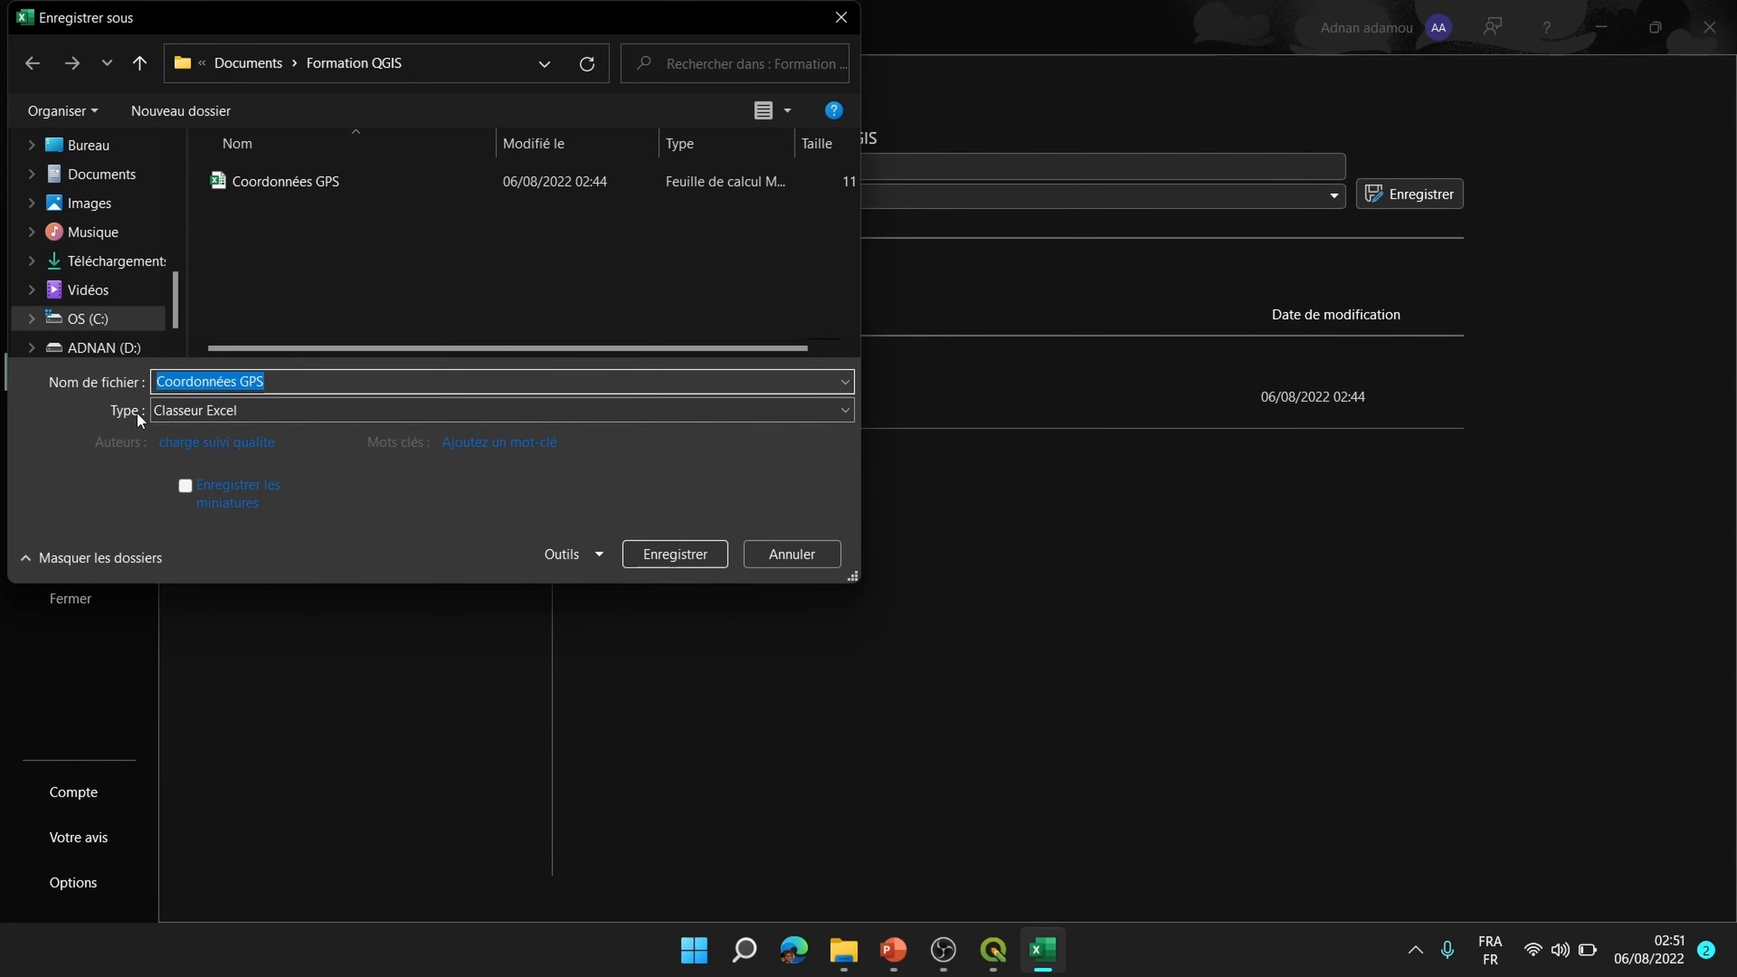
Step: Save the table as "Coordonnées GPS_delimité" in the CSV (séparateur : point-virgule) format
{"action": "left_click", "coordinate": [214, 409]}
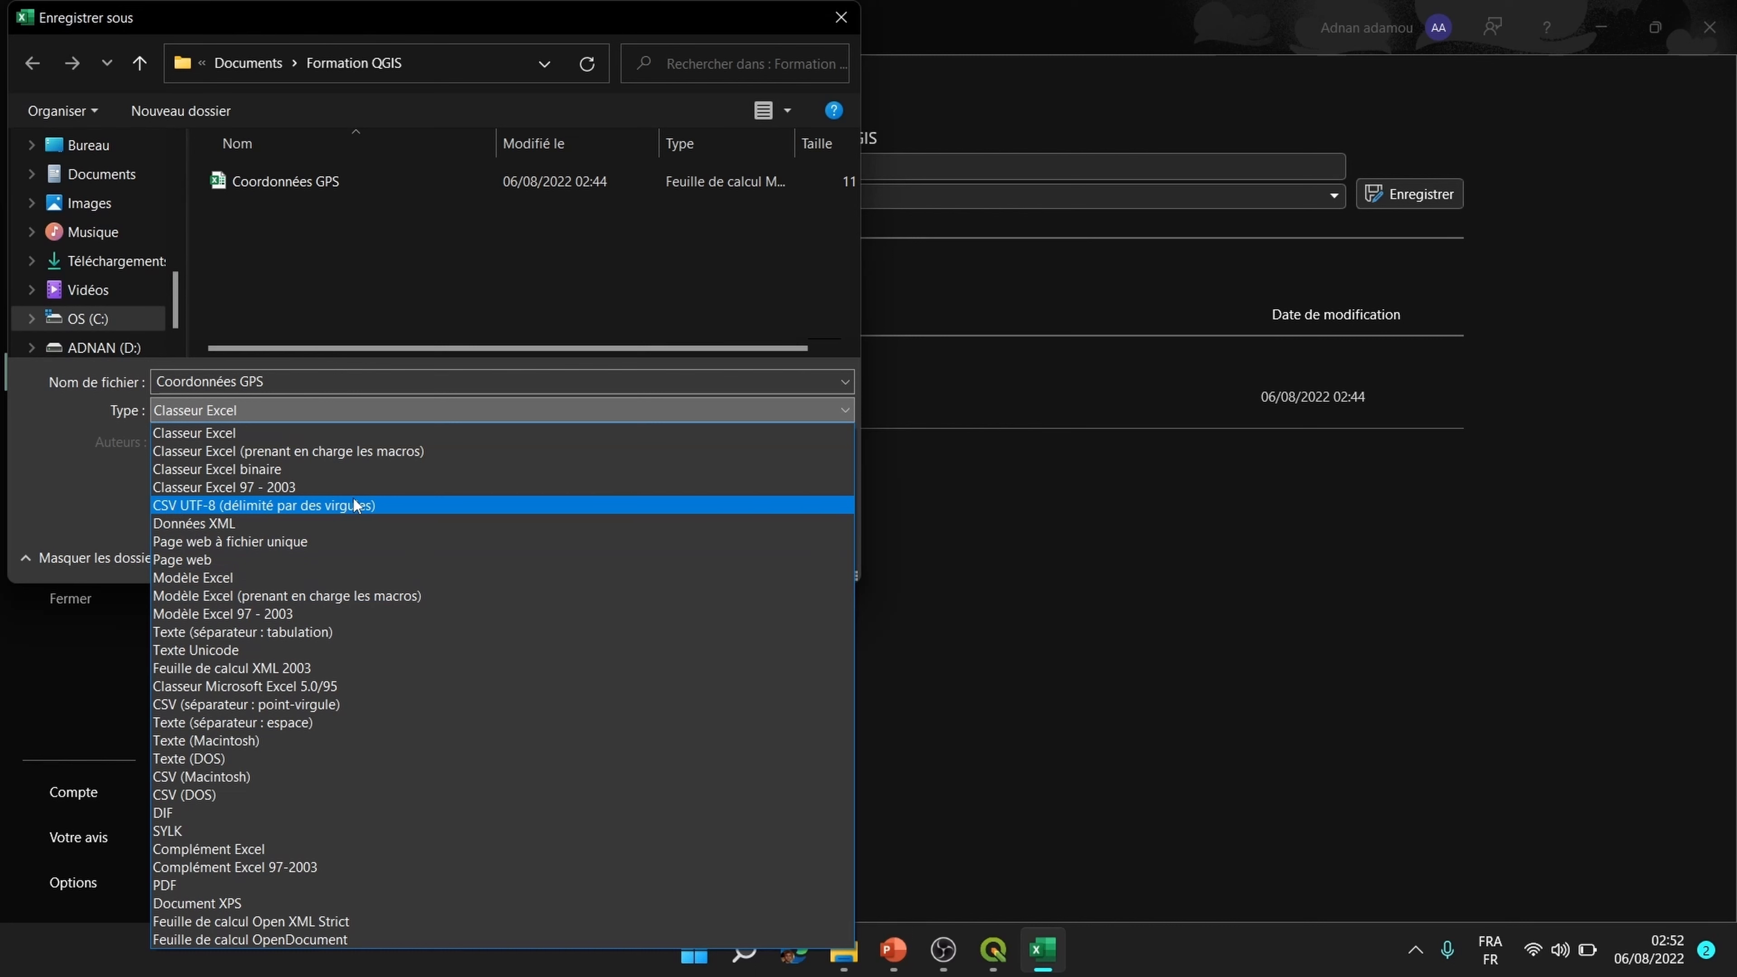
{"action": "left_click", "coordinate": [350, 706]}
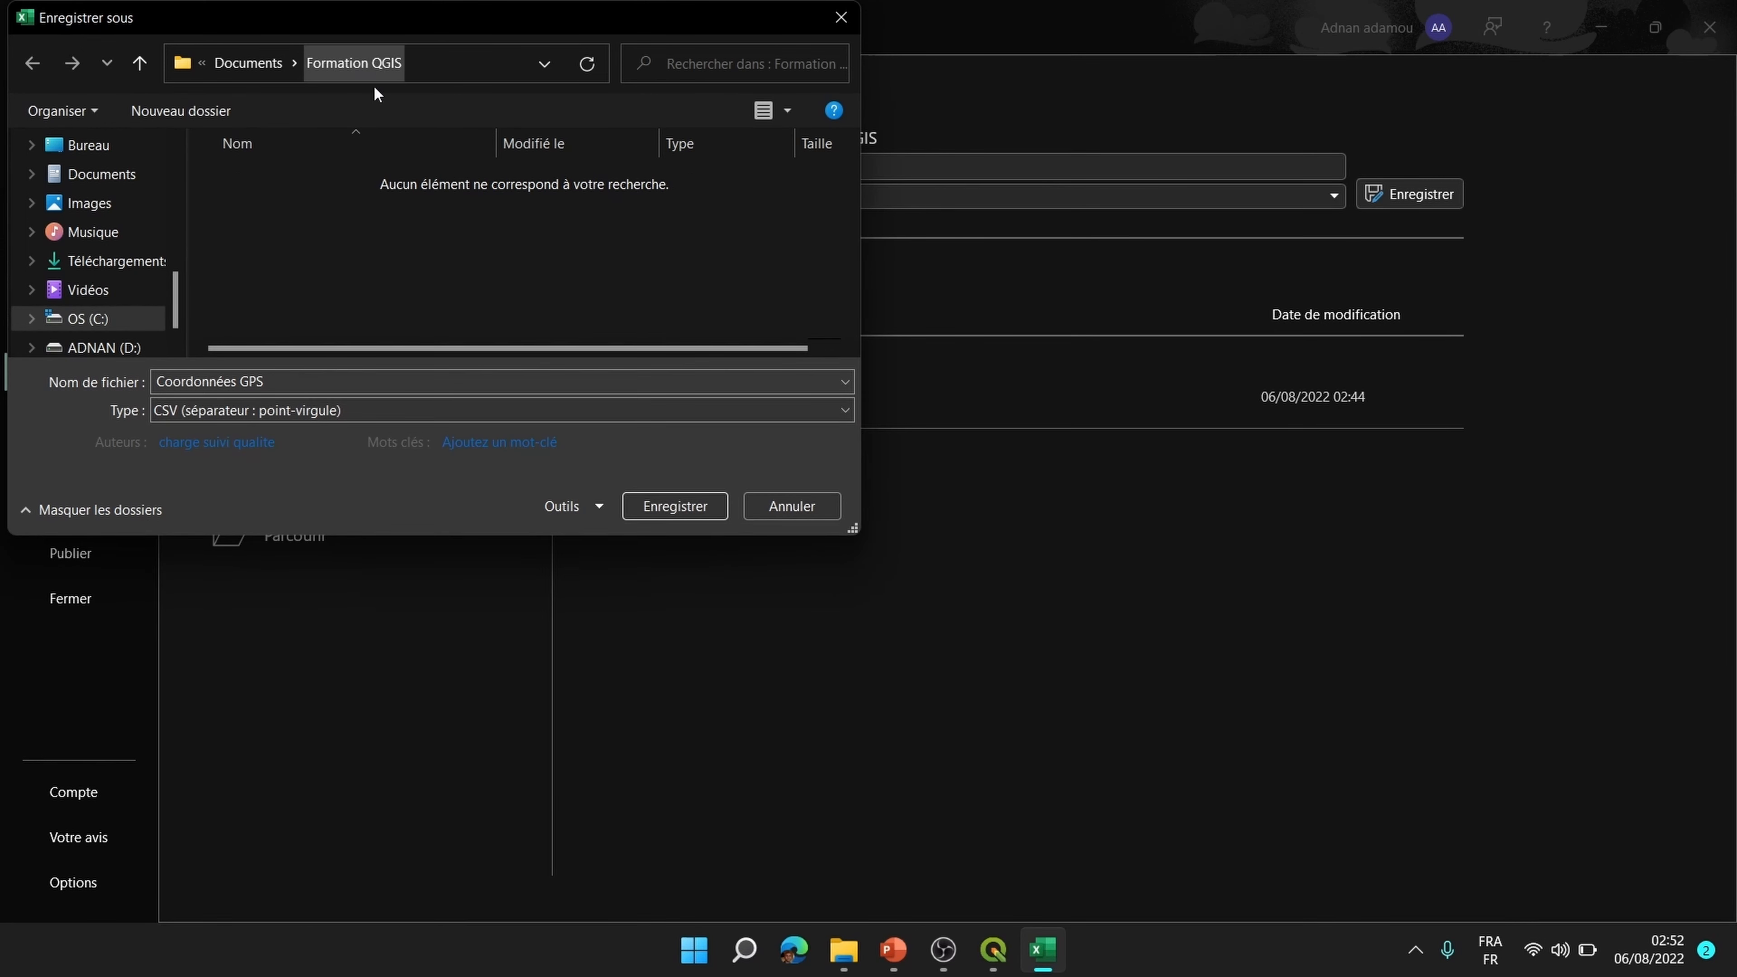
{"action": "left_click", "coordinate": [307, 384]}
{"action": "left_click", "coordinate": [312, 381]}
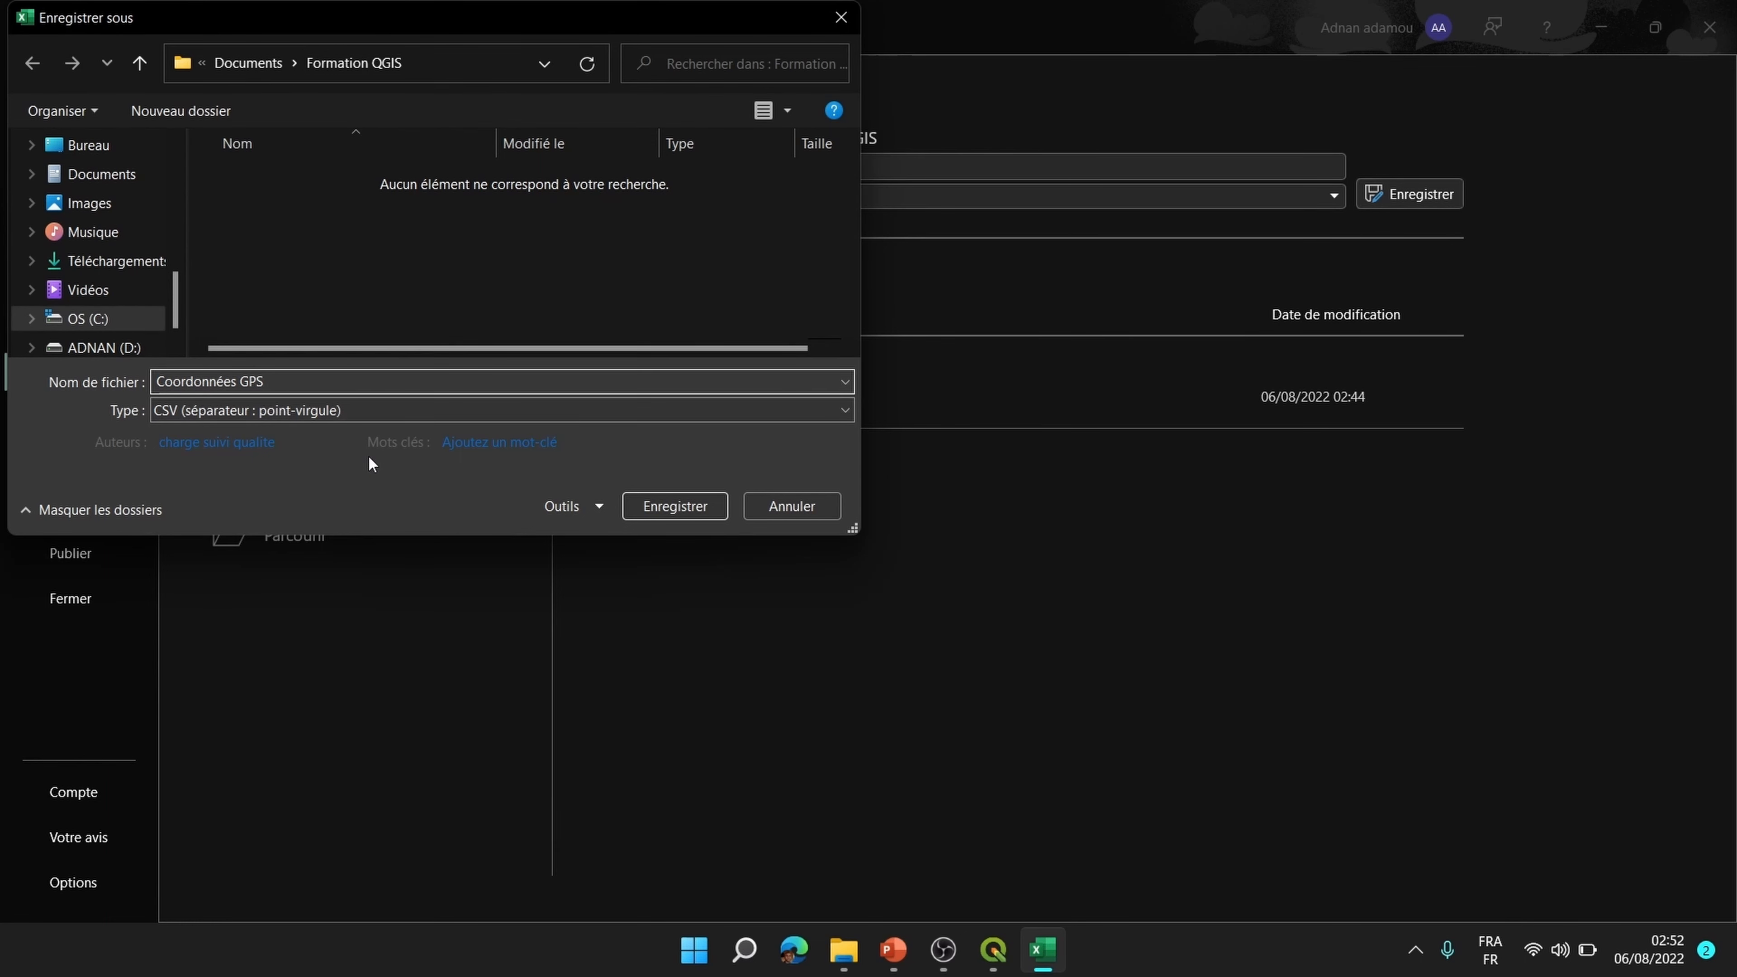
{"action": "type", "text": "_delimité"}
{"action": "left_click", "coordinate": [673, 505]}
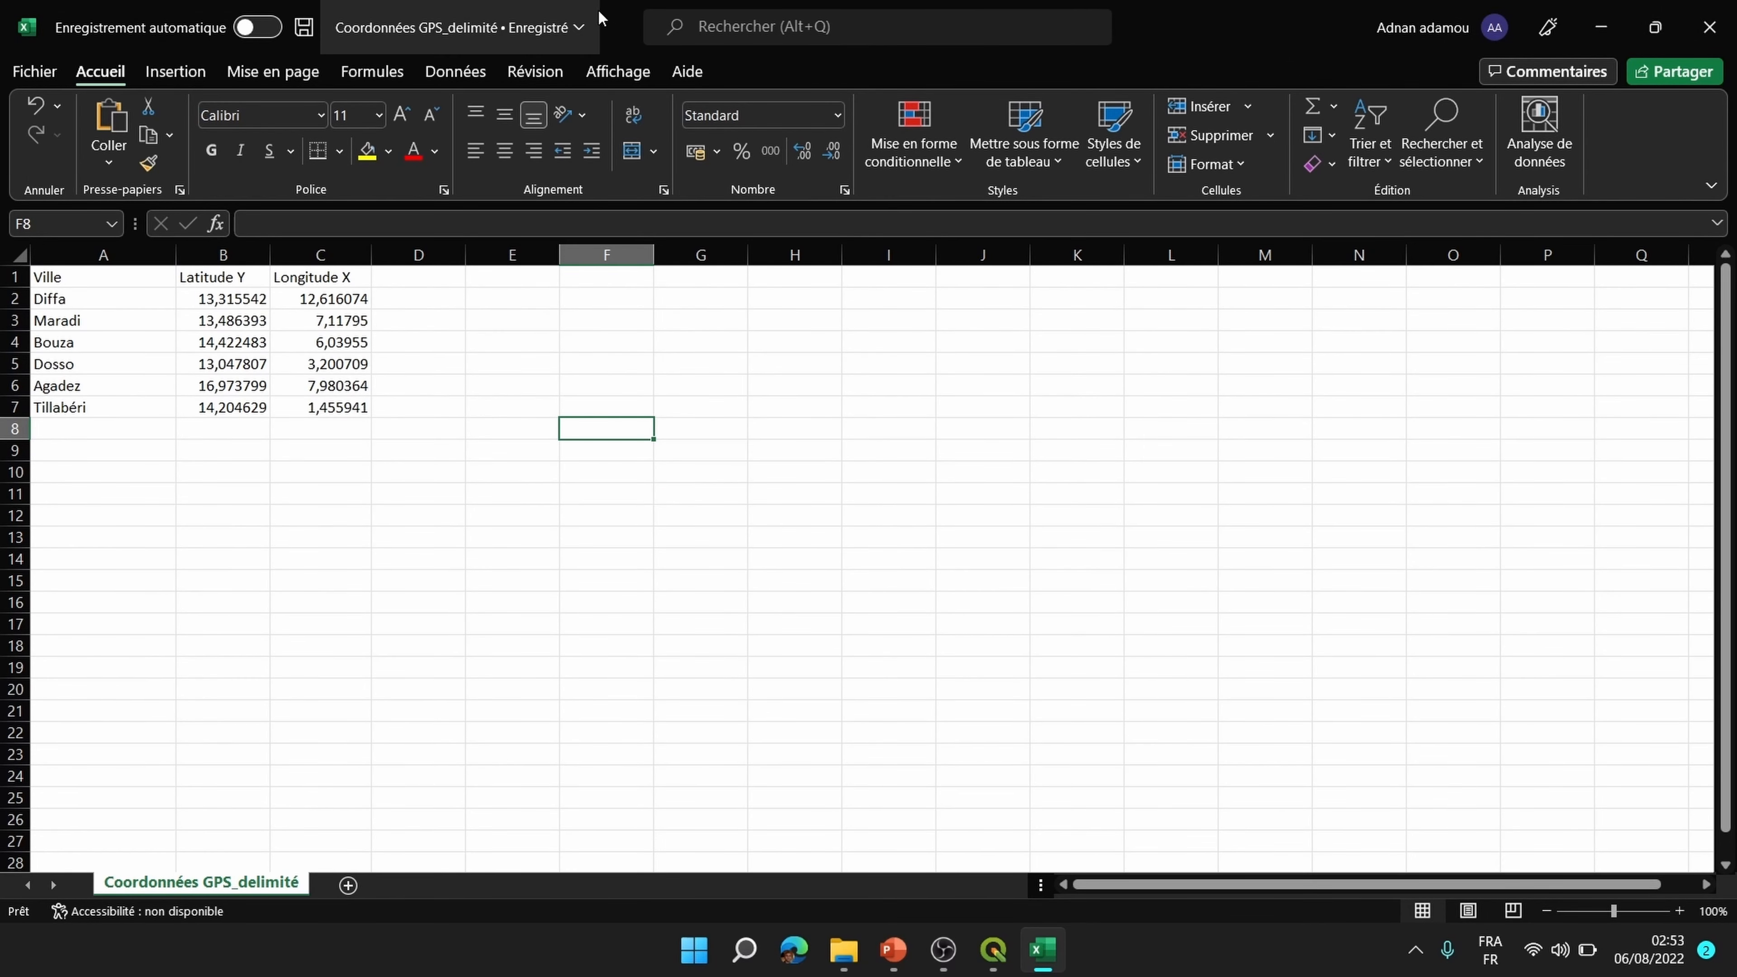
Step: Return to QGIS and choose the Coordonnées GPS_delimité CSV file as the source for a new delimited text layer
{"action": "left_click", "coordinate": [1600, 28]}
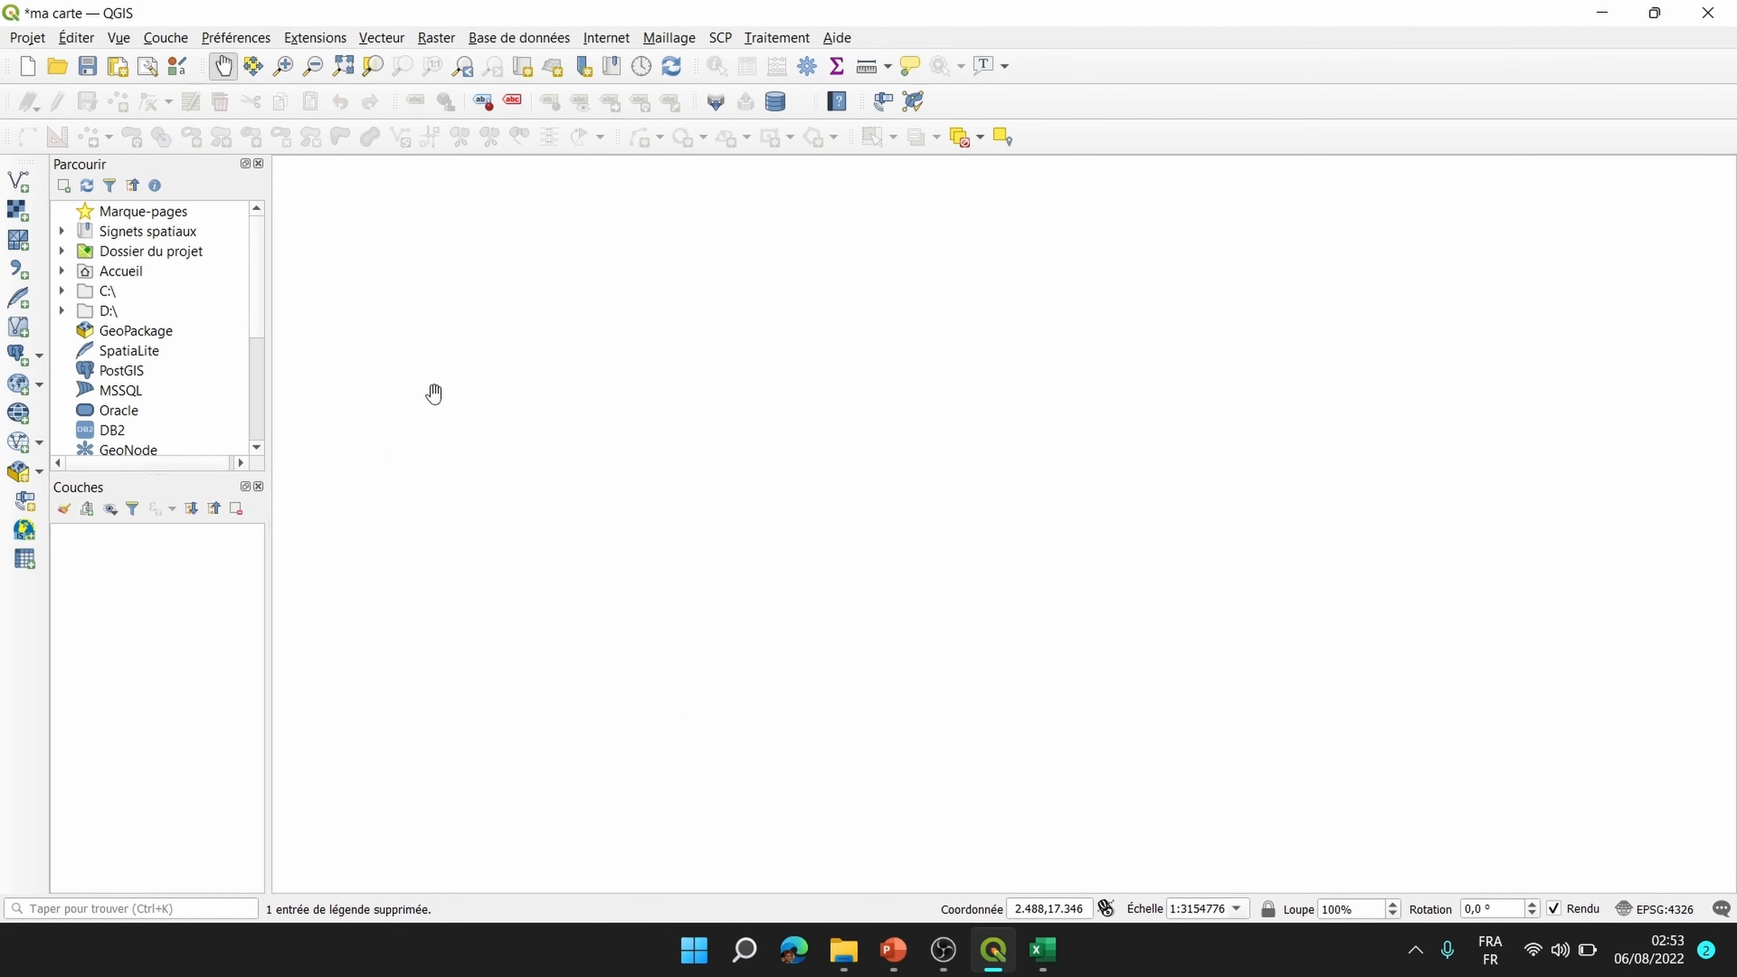
{"action": "left_click", "coordinate": [18, 272]}
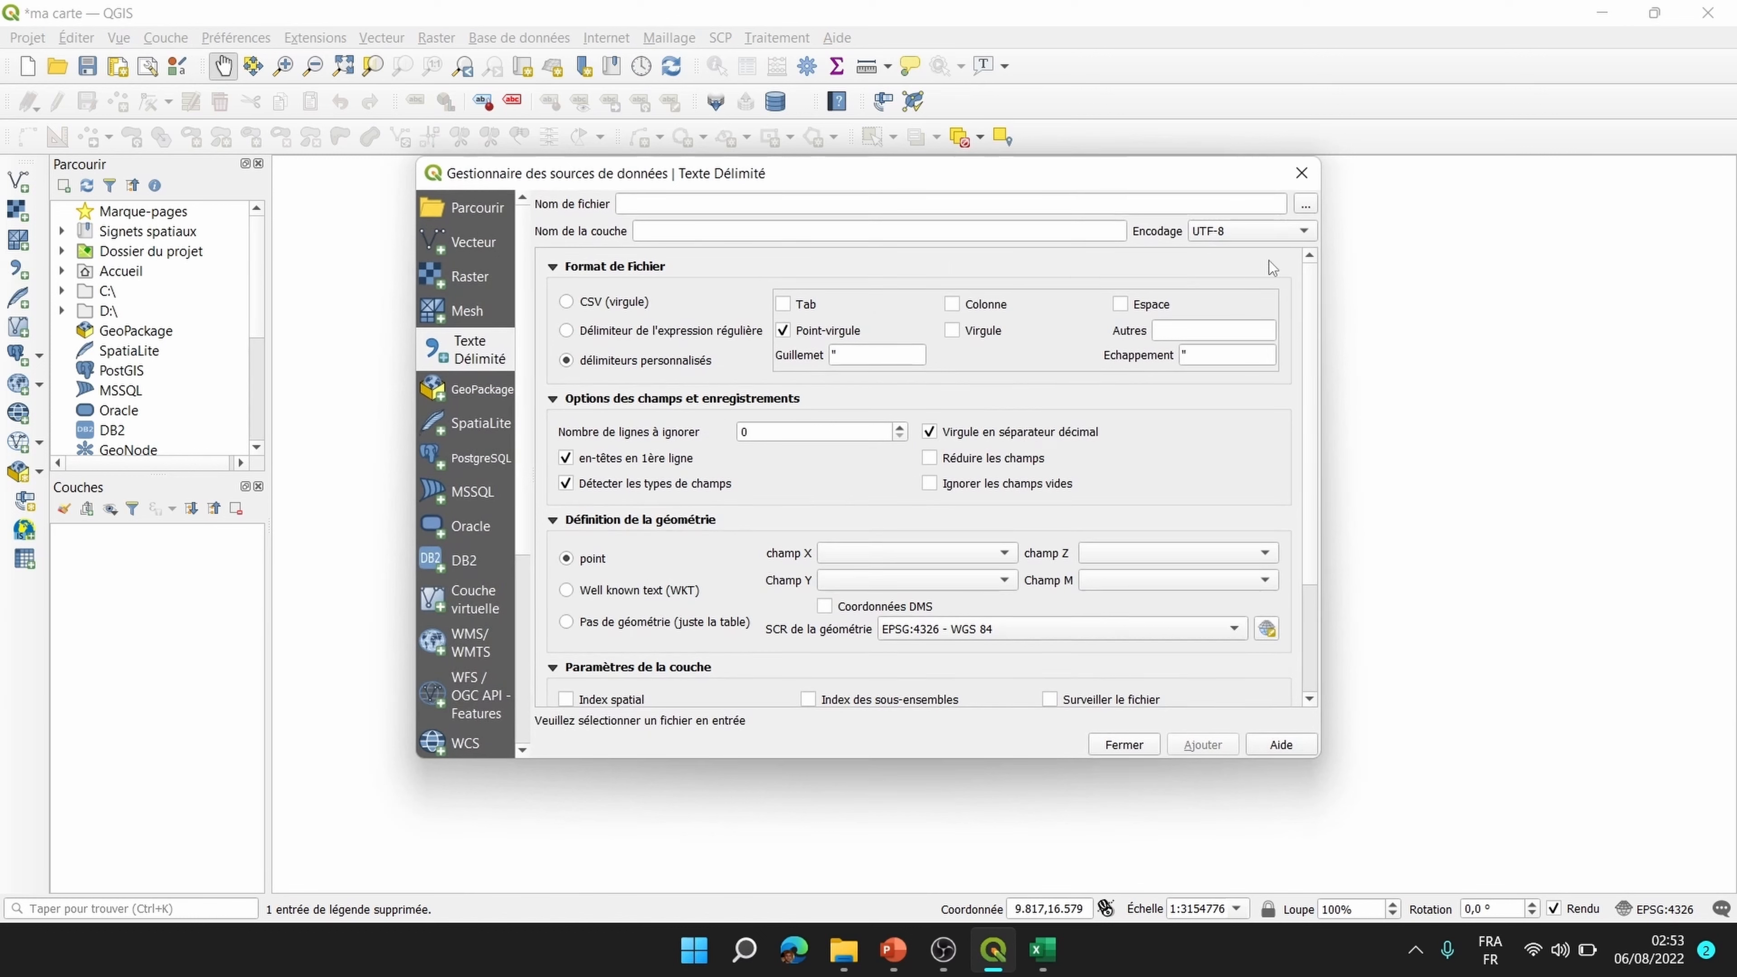
{"action": "left_click", "coordinate": [1304, 204]}
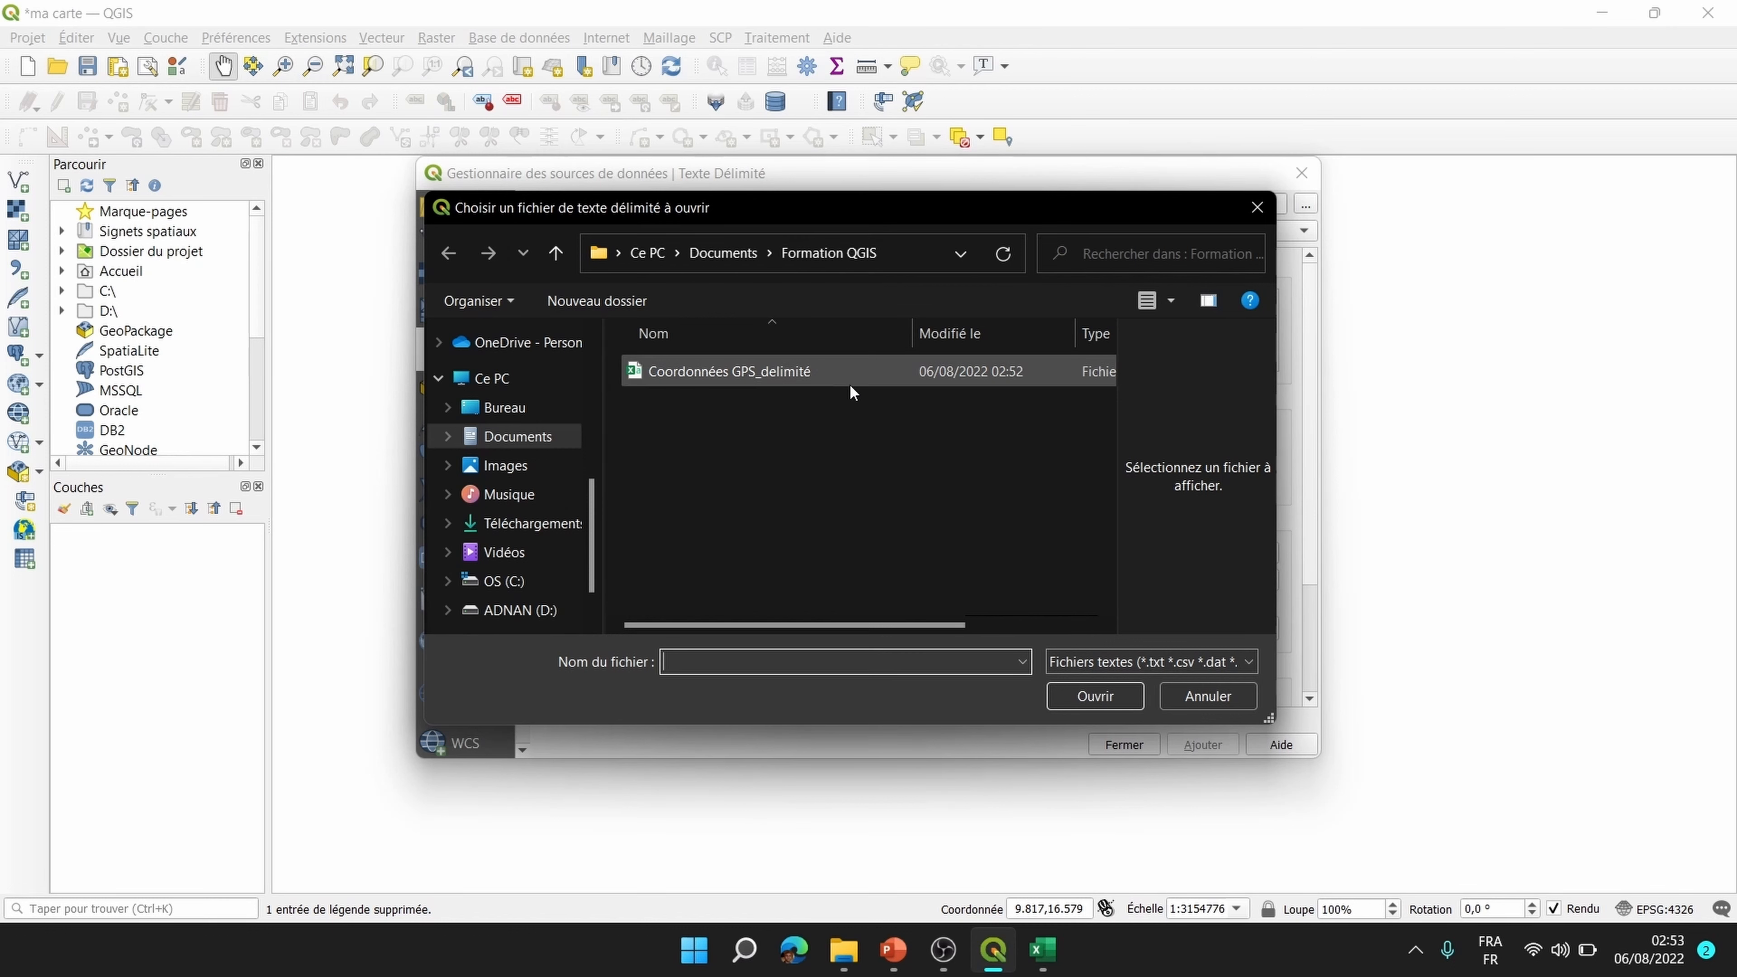
{"action": "left_click", "coordinate": [725, 377]}
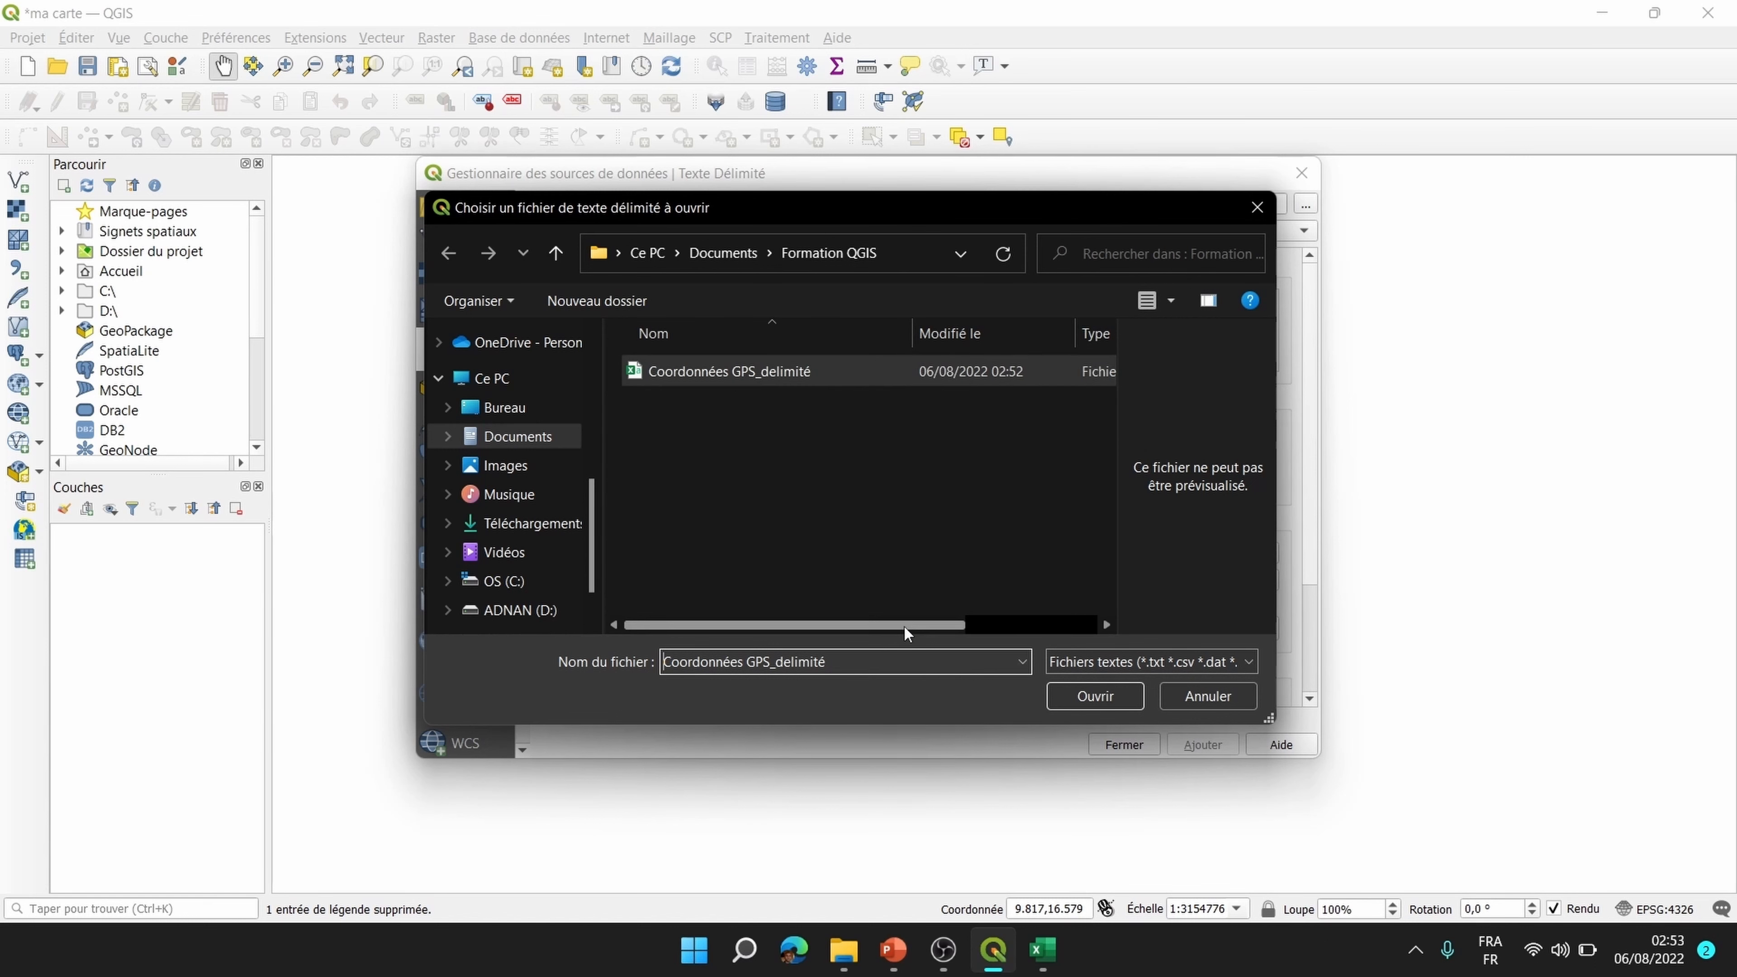
{"action": "left_click_drag", "start_coordinate": [935, 626], "coordinate": [1038, 628]}
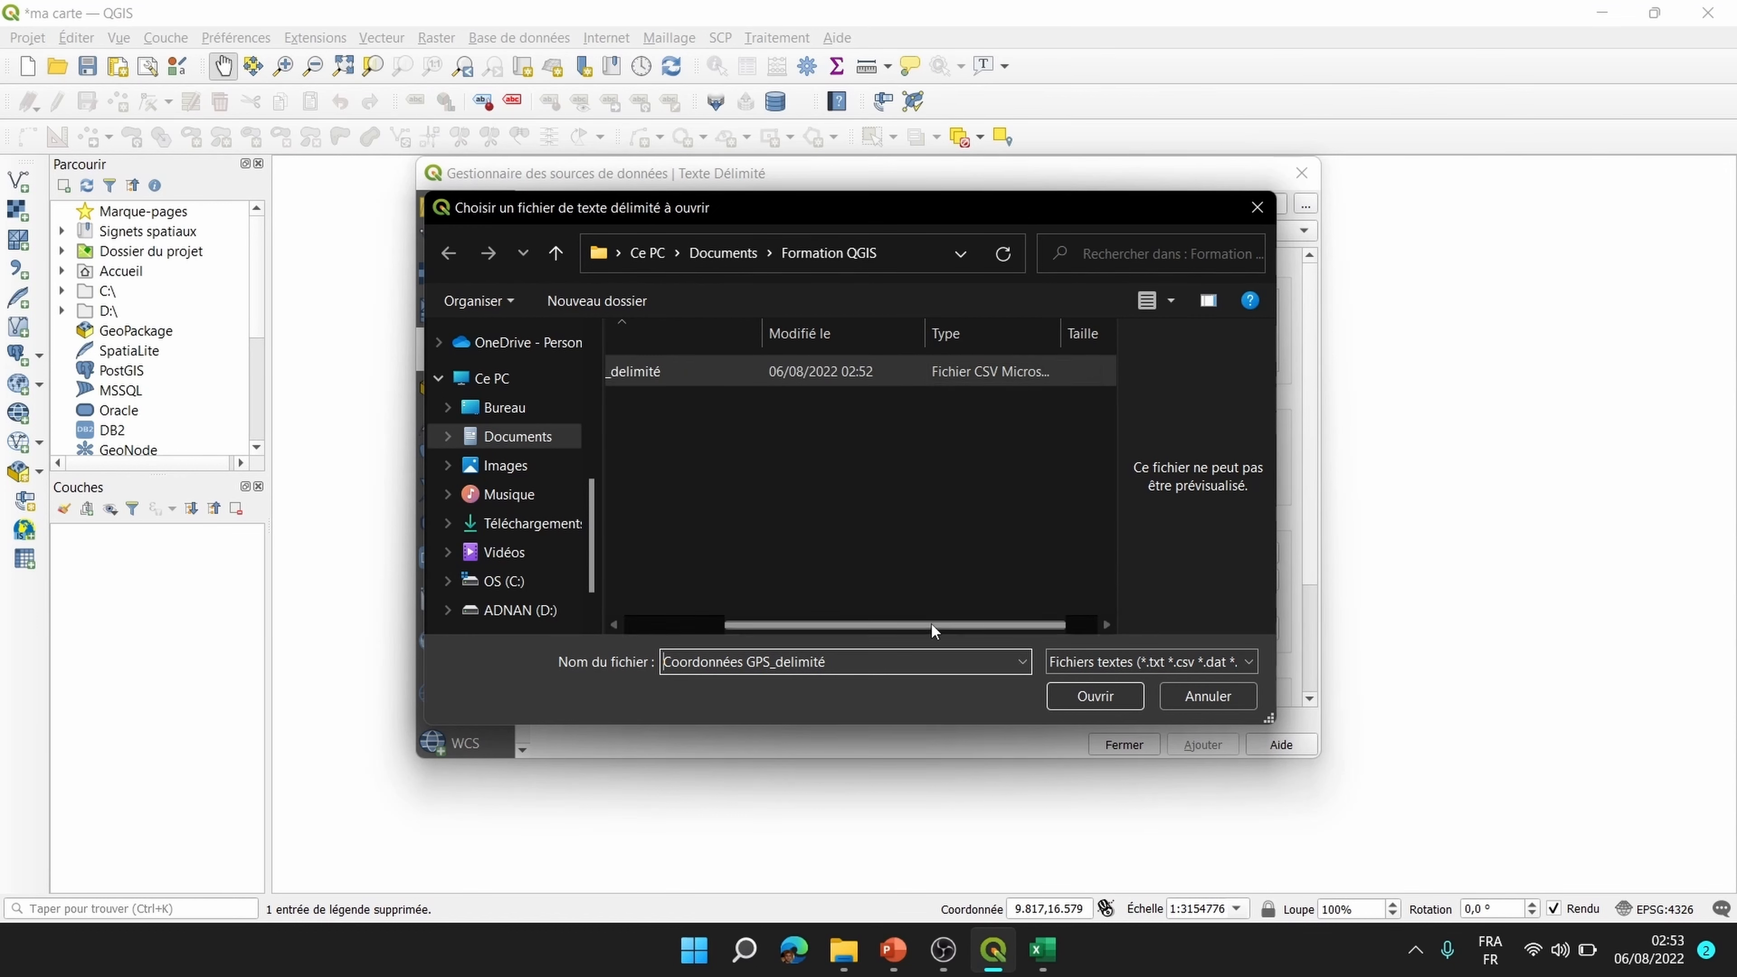
{"action": "left_click_drag", "start_coordinate": [931, 624], "coordinate": [806, 641]}
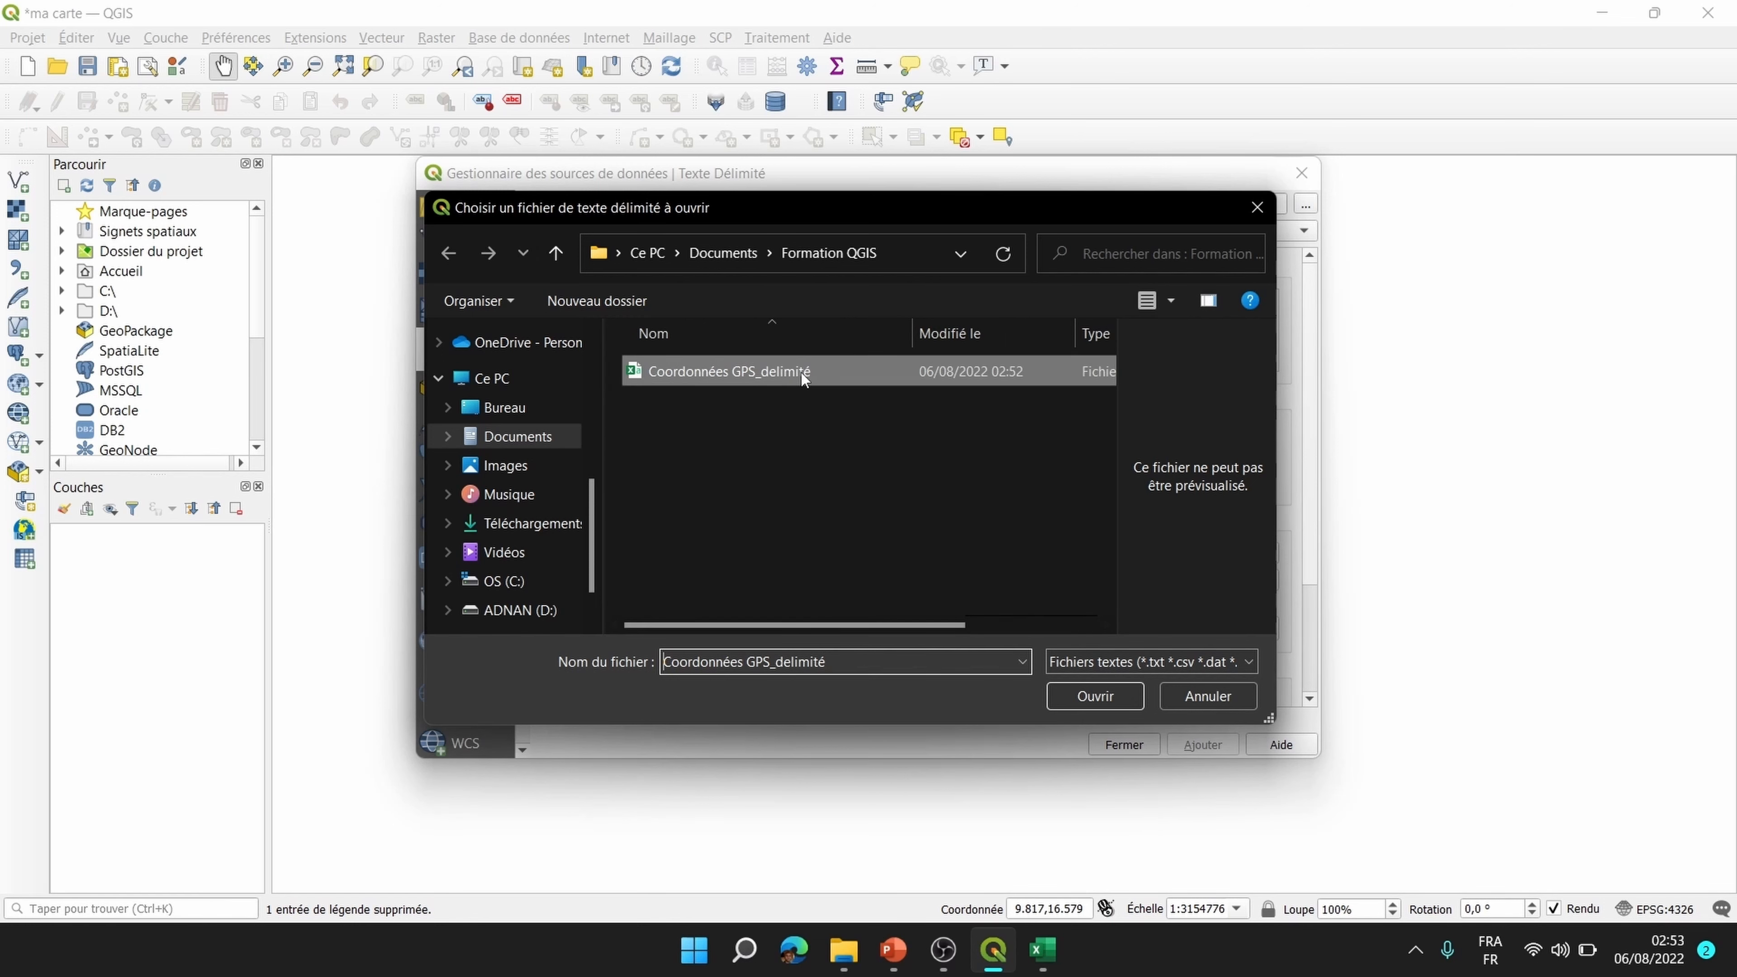
{"action": "left_click", "coordinate": [1094, 696]}
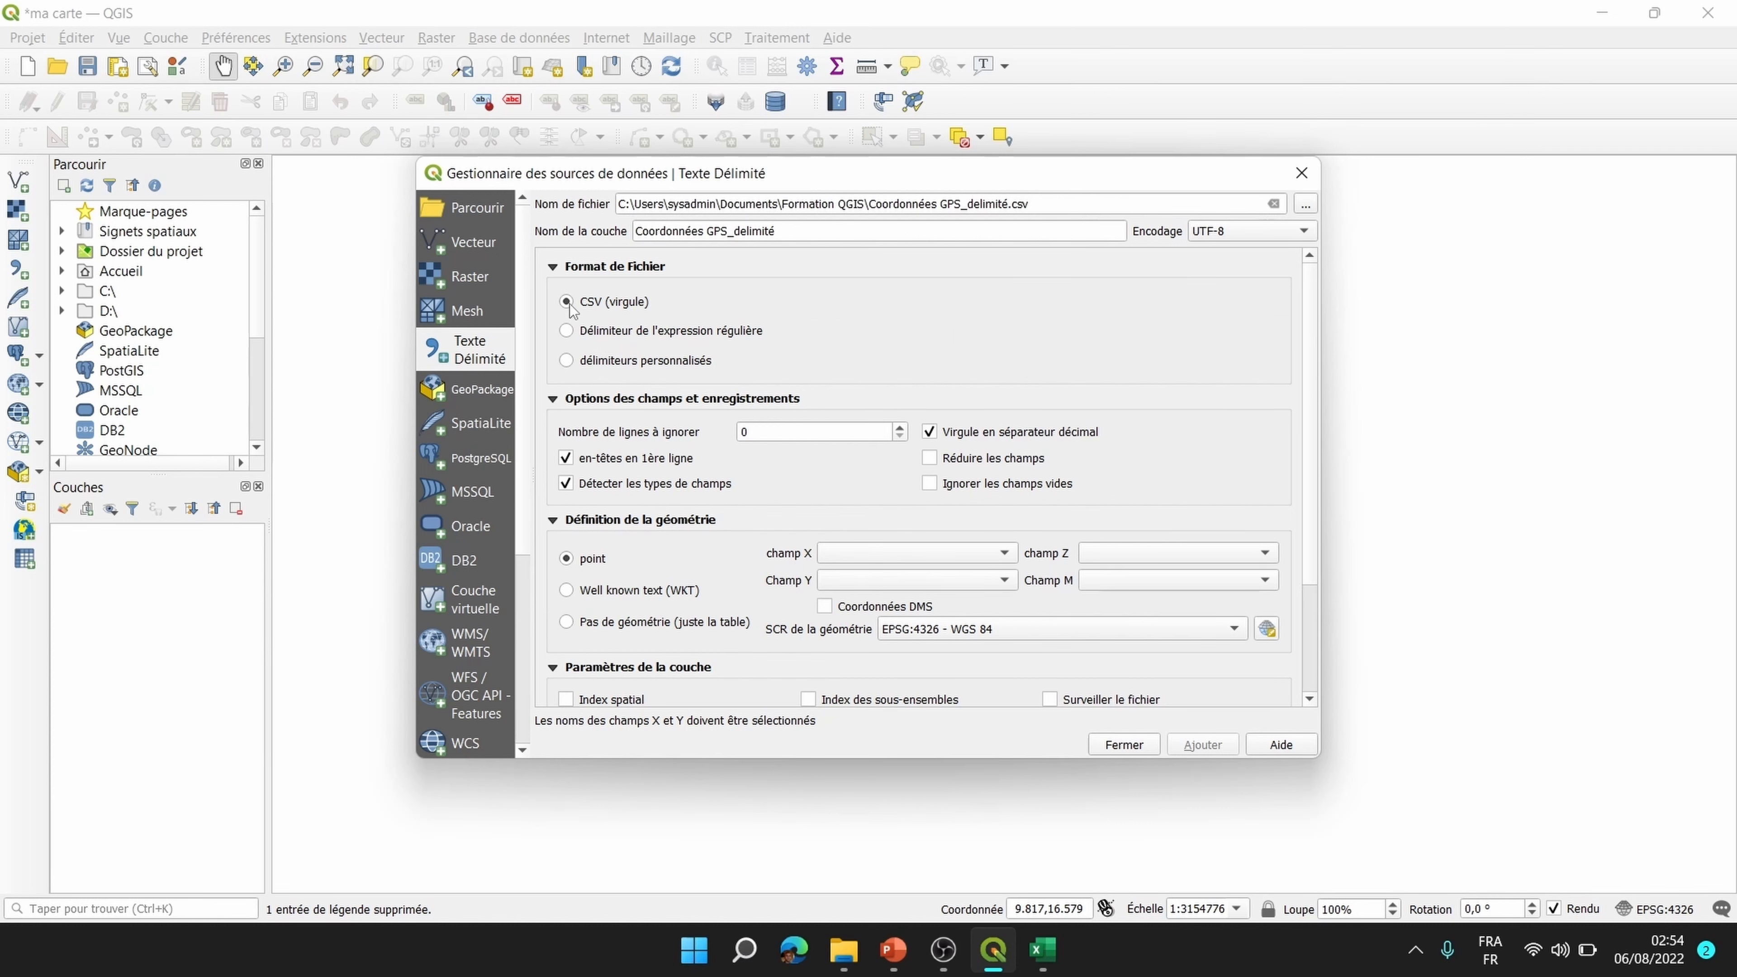
Step: Collapse the import option sections to expose the data sample, and set the file format to custom delimiters (délimiteurs personnalisés)
{"action": "left_click", "coordinate": [554, 267]}
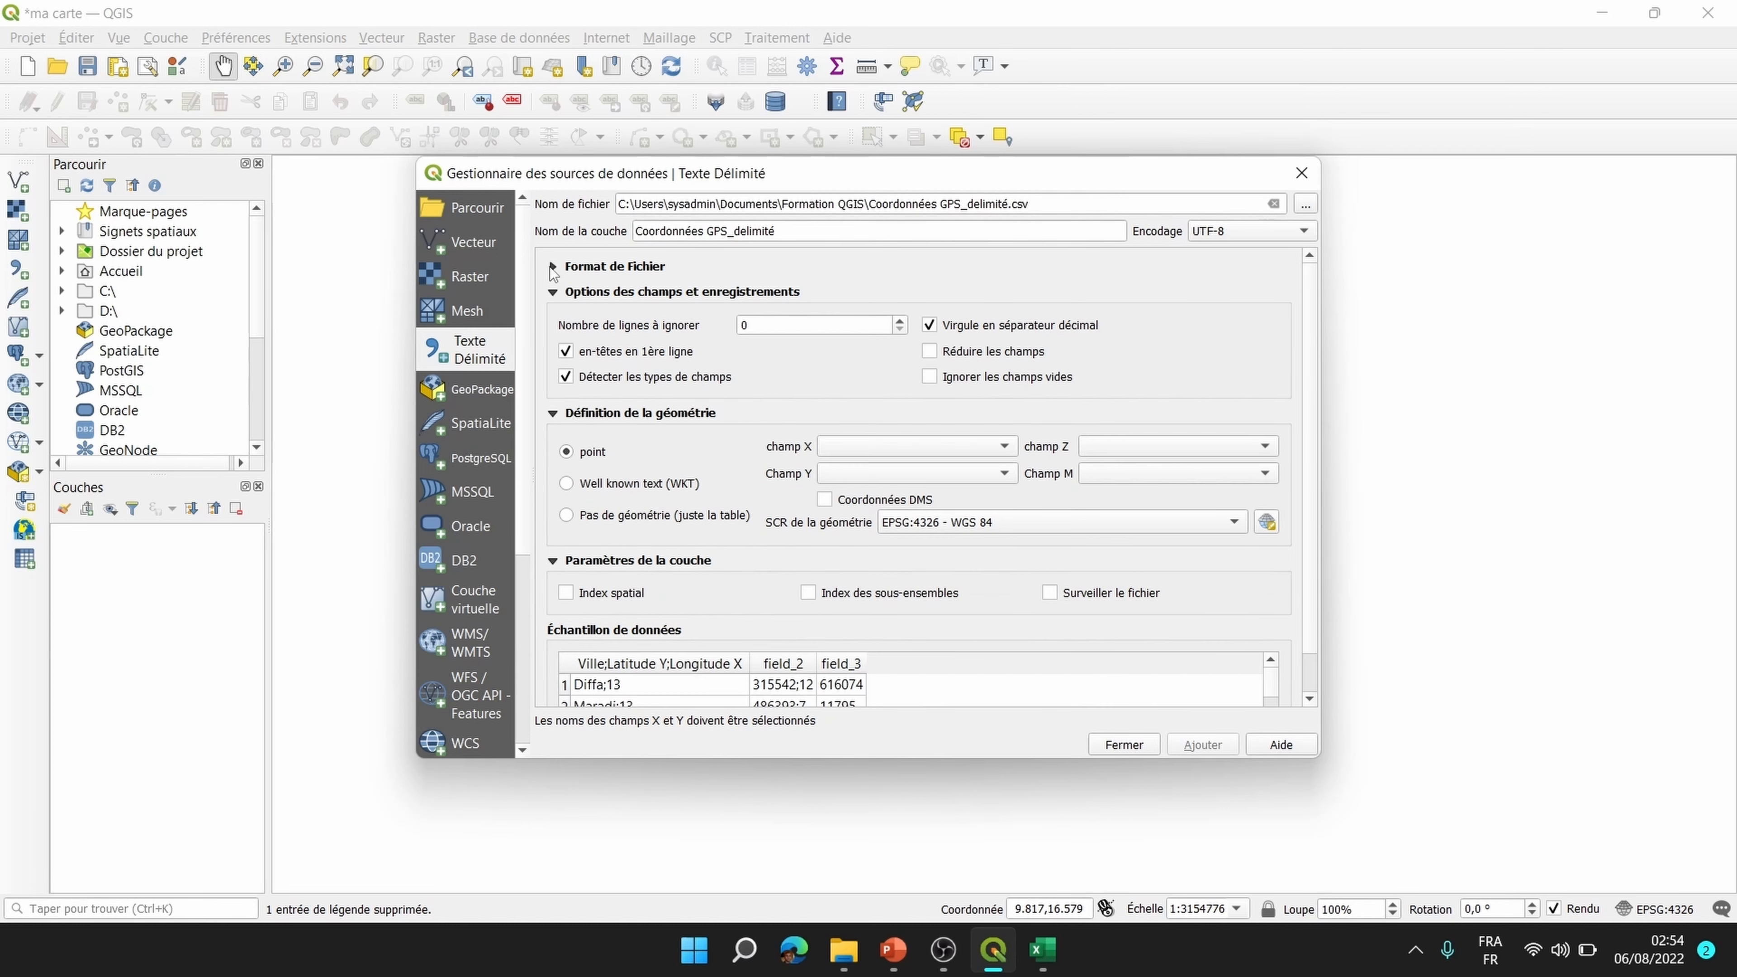
{"action": "left_click", "coordinate": [555, 293]}
{"action": "left_click", "coordinate": [554, 319]}
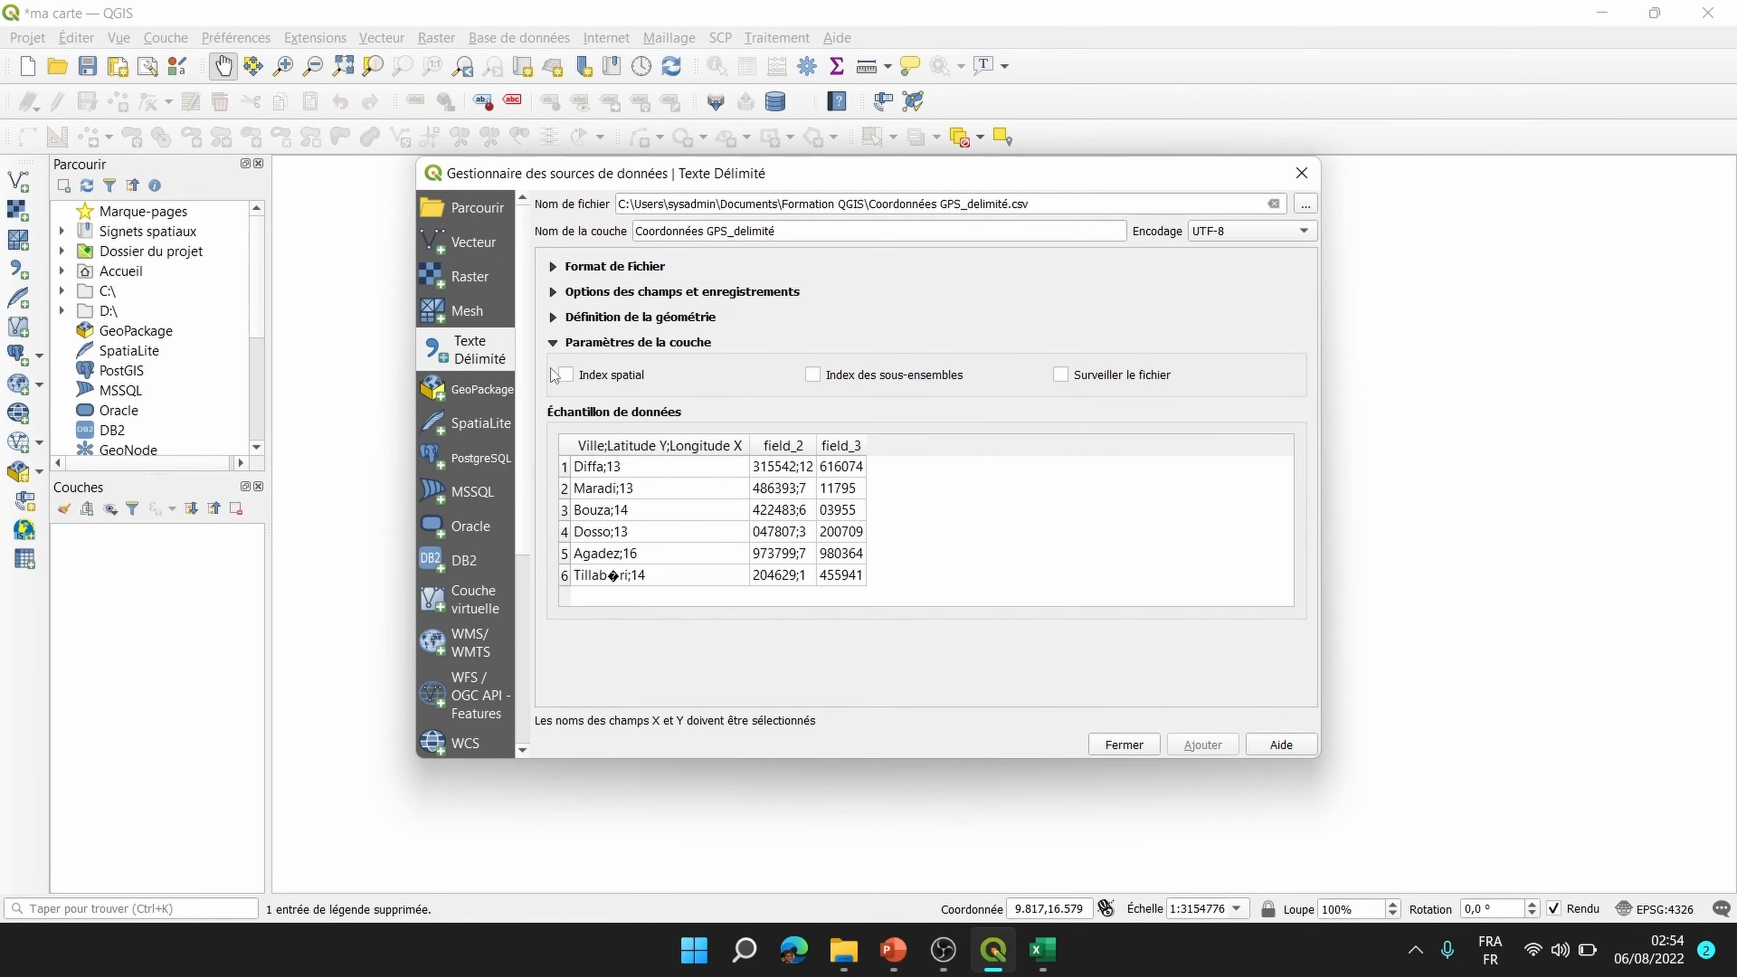
{"action": "left_click", "coordinate": [554, 343]}
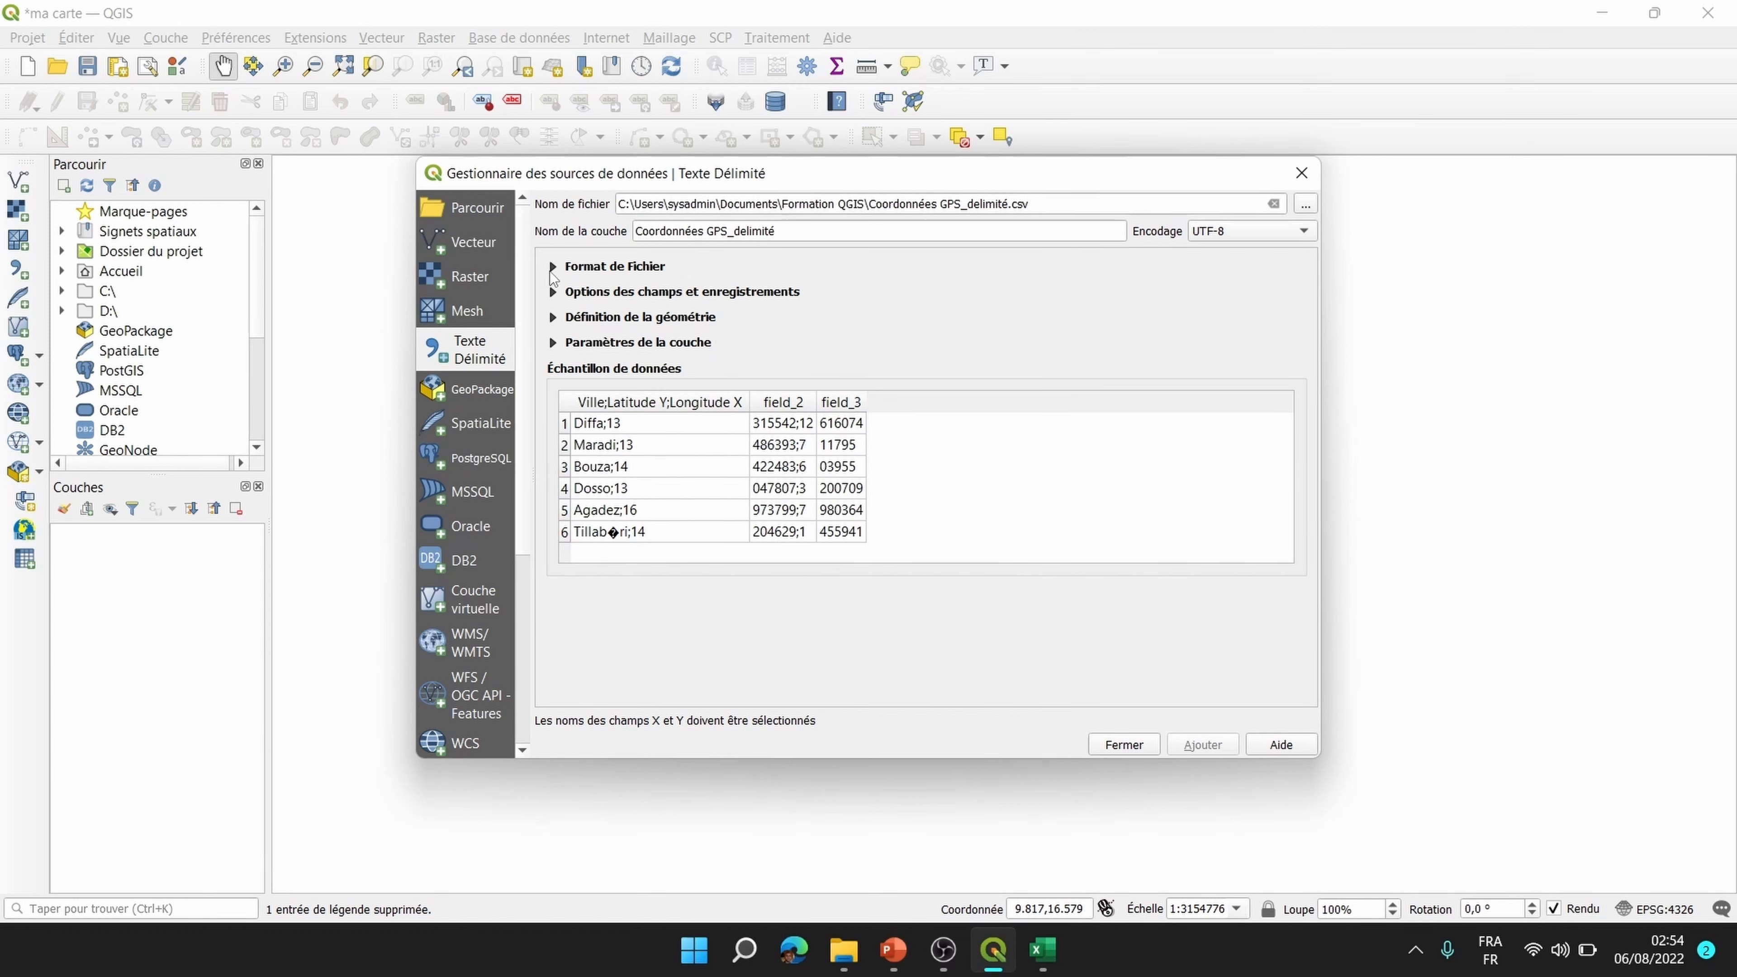
{"action": "left_click", "coordinate": [554, 267]}
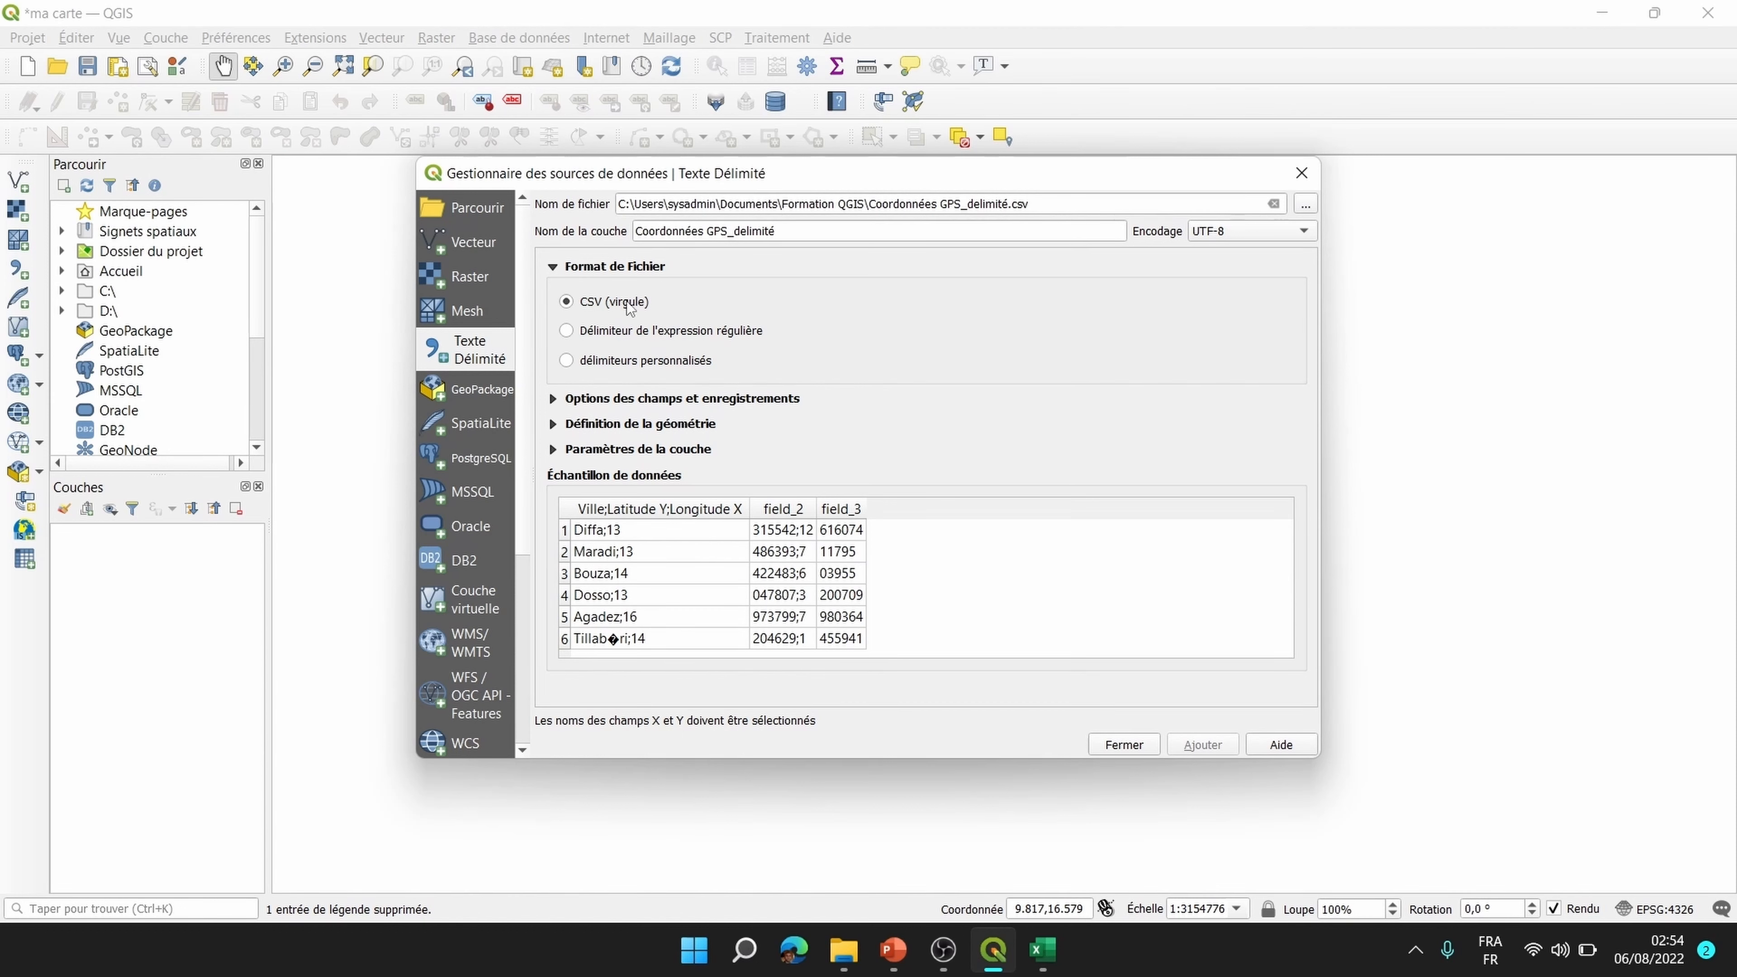
{"action": "left_click", "coordinate": [567, 361]}
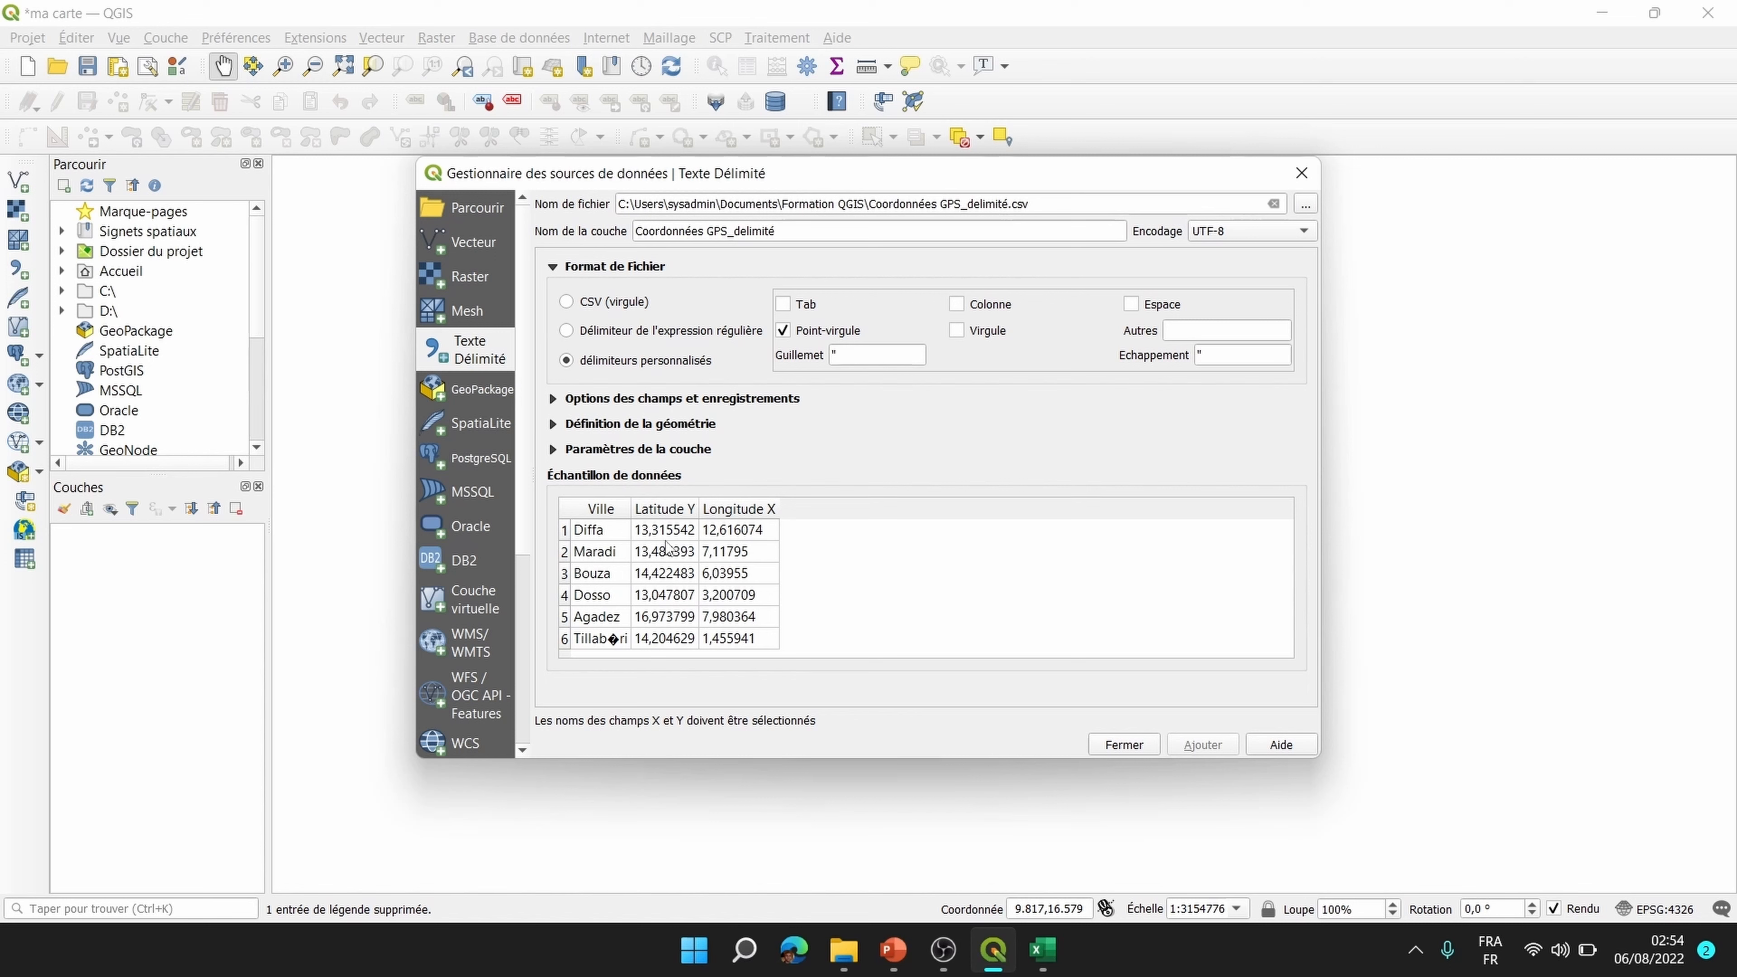
Step: Try Tab, Colonne and Virgule as the delimiter to compare the data sample, and restore Point-virgule
{"action": "left_click", "coordinate": [783, 304]}
{"action": "left_click", "coordinate": [783, 330]}
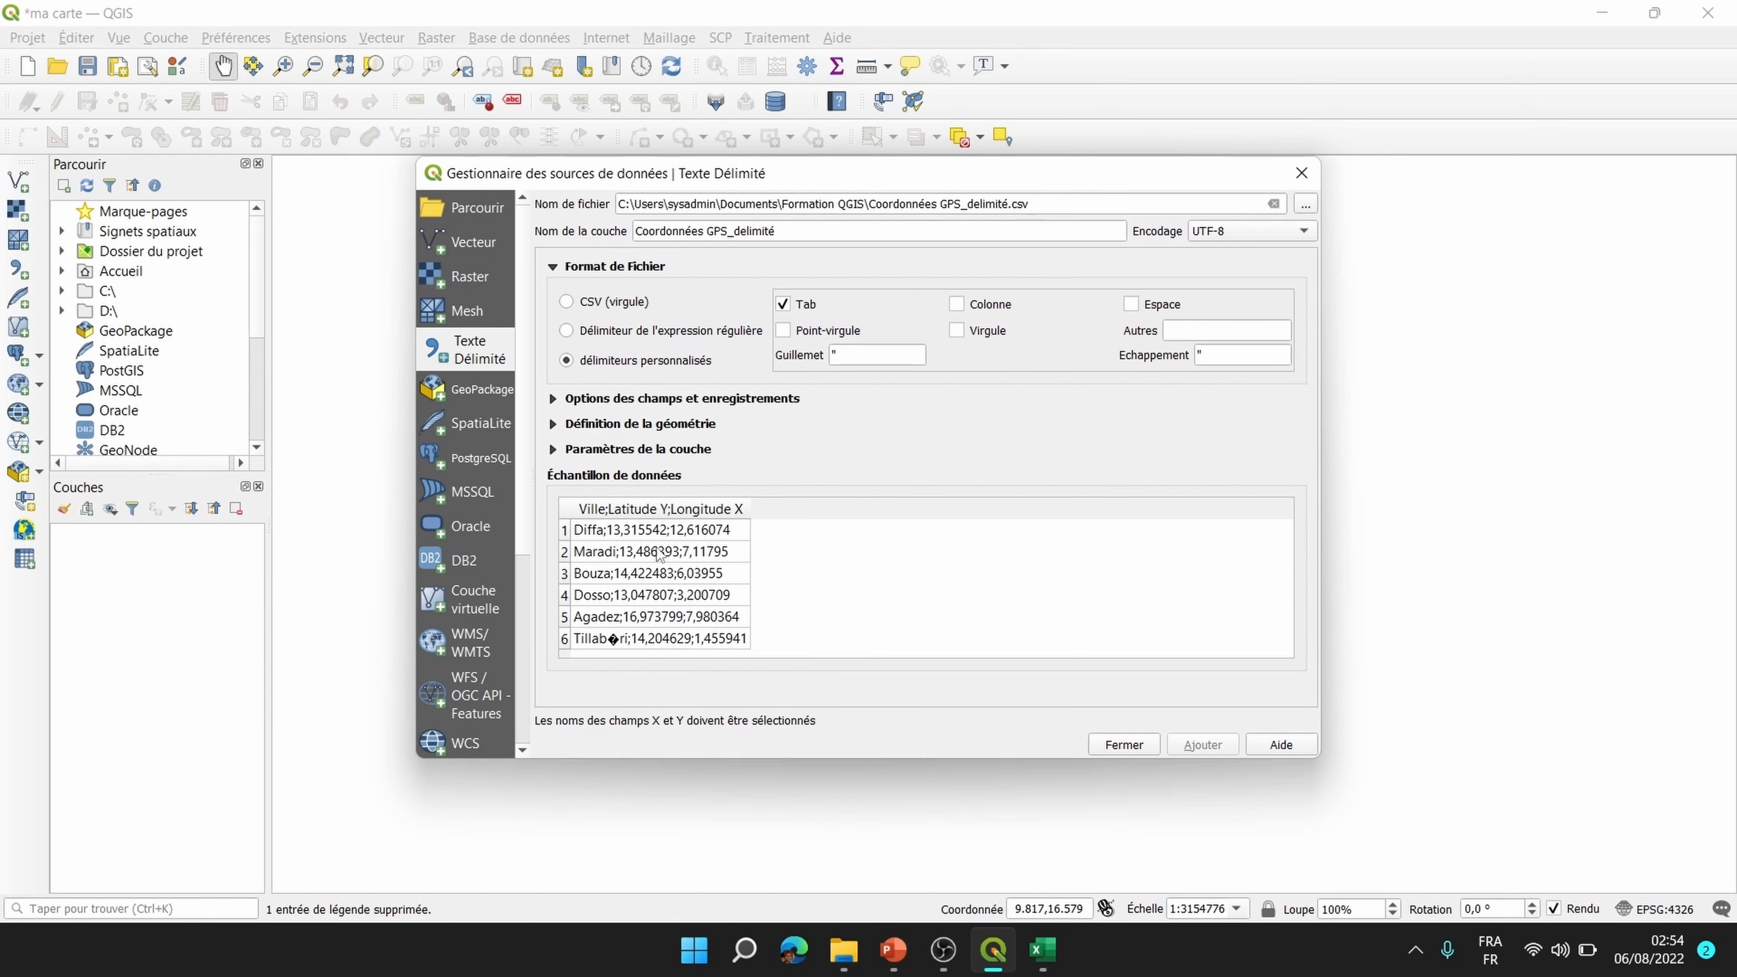
{"action": "left_click", "coordinate": [783, 303]}
{"action": "left_click", "coordinate": [957, 306]}
{"action": "left_click", "coordinate": [957, 305]}
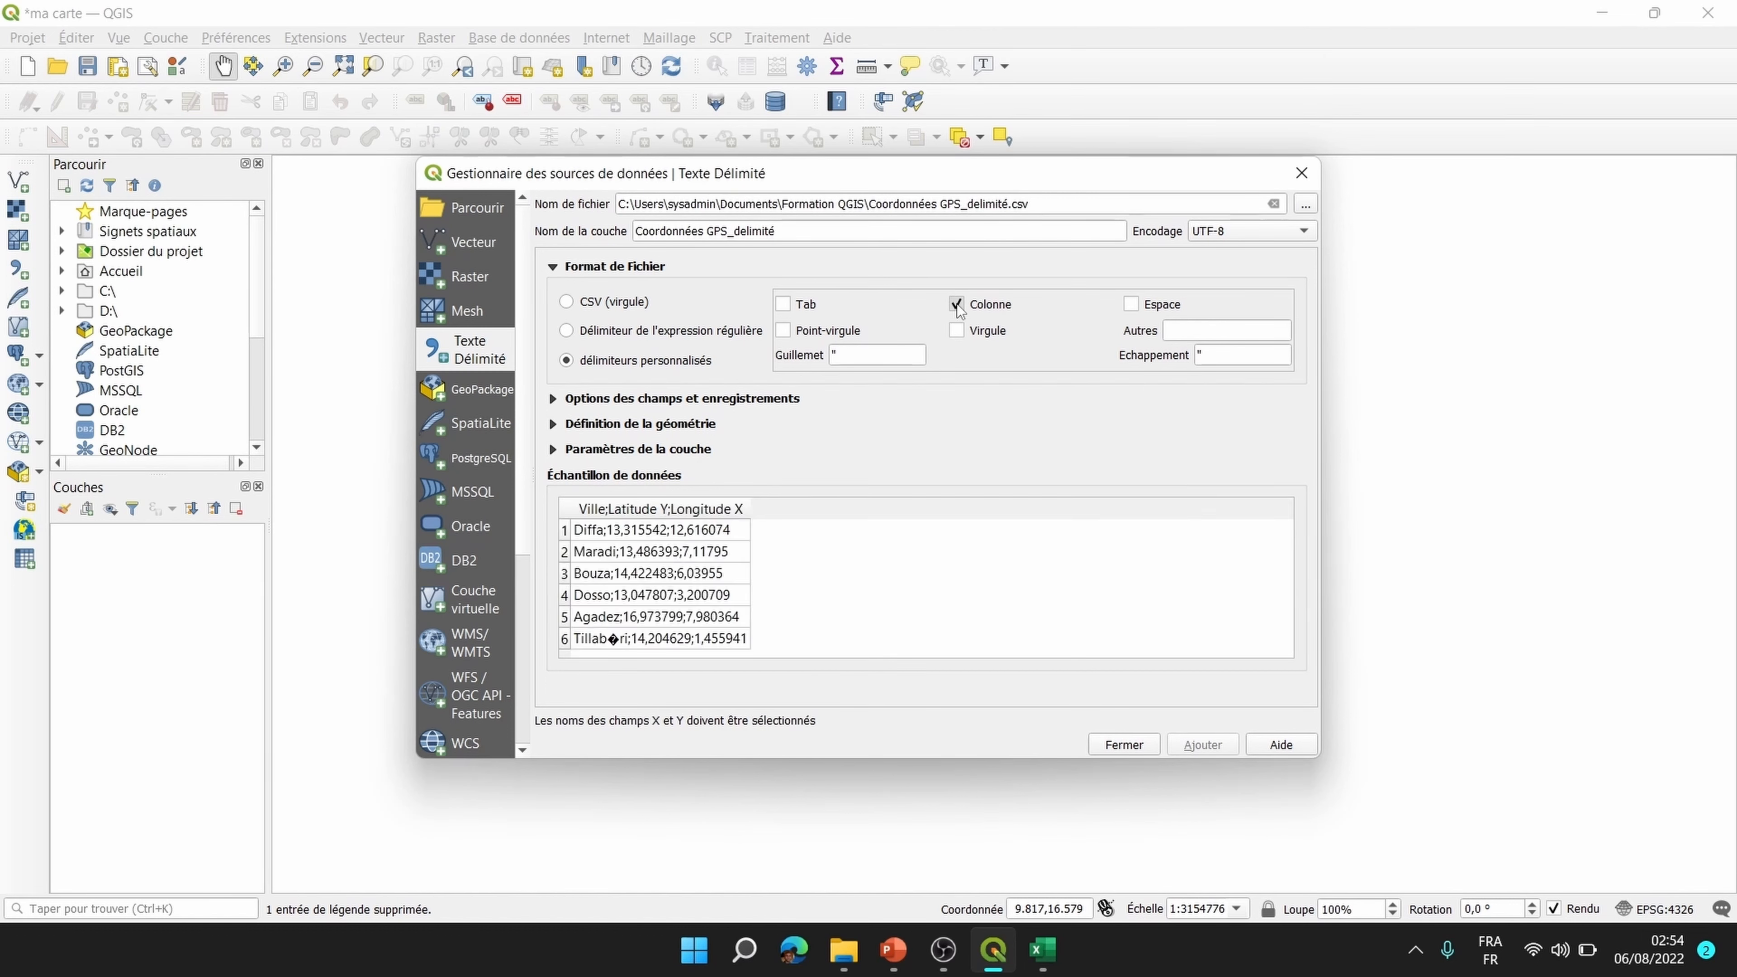
{"action": "left_click", "coordinate": [958, 331]}
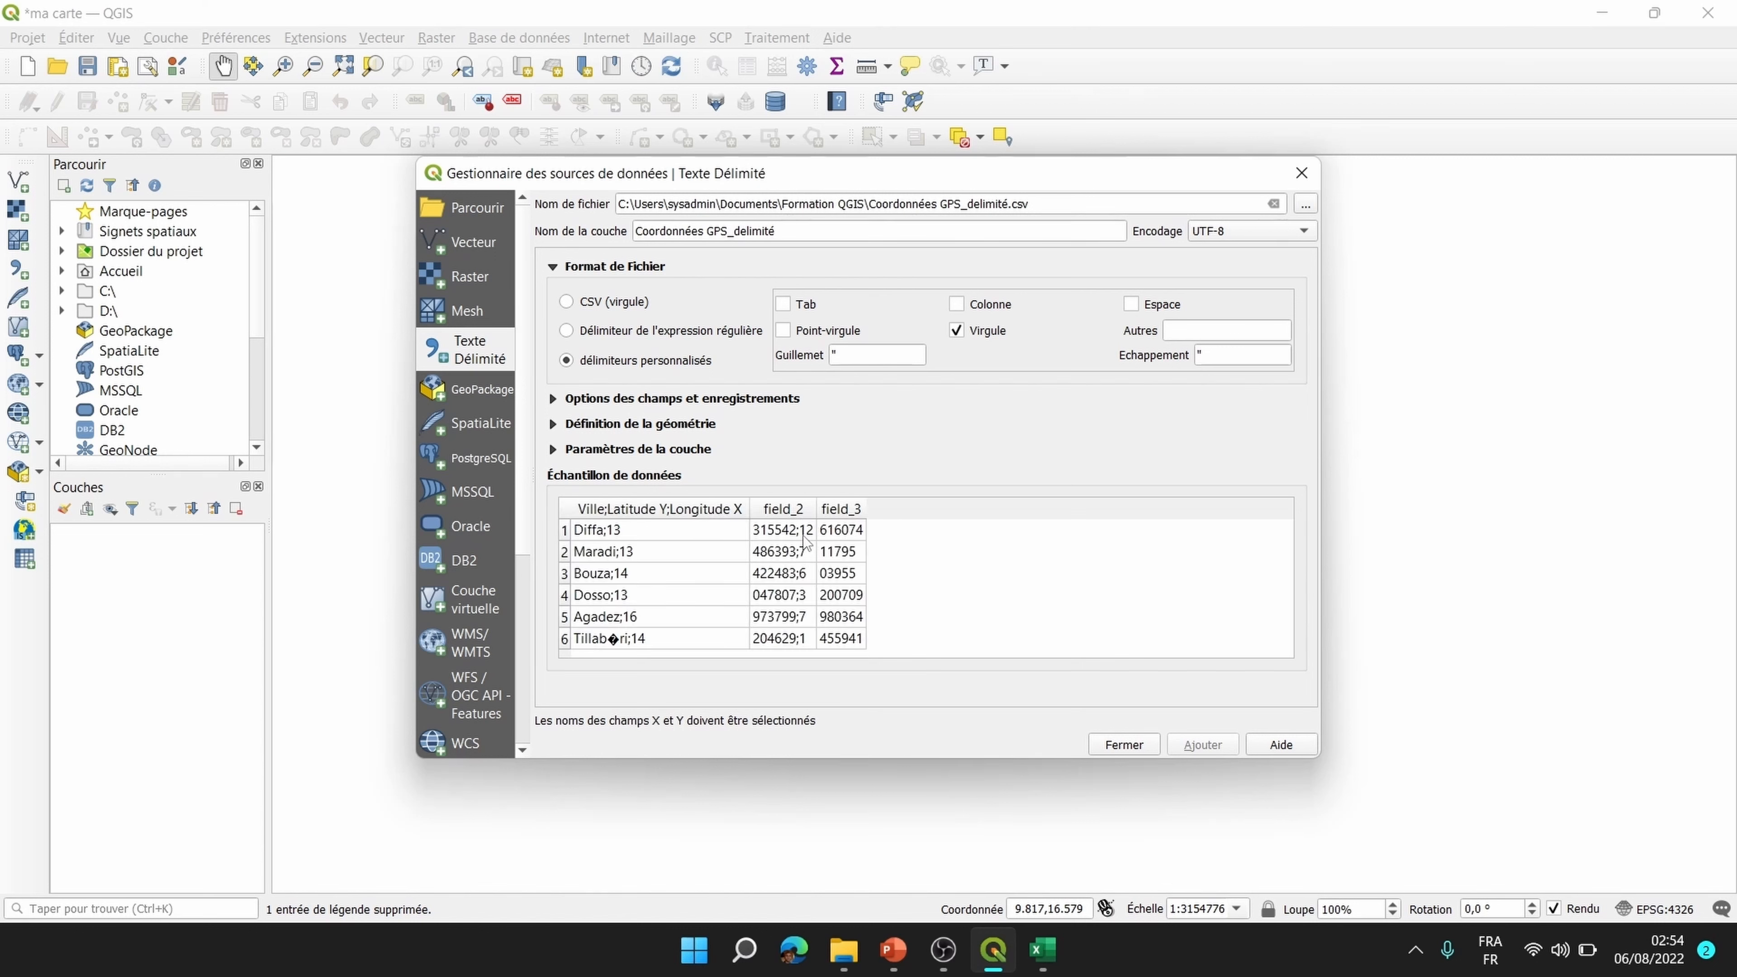
{"action": "left_click", "coordinate": [958, 331]}
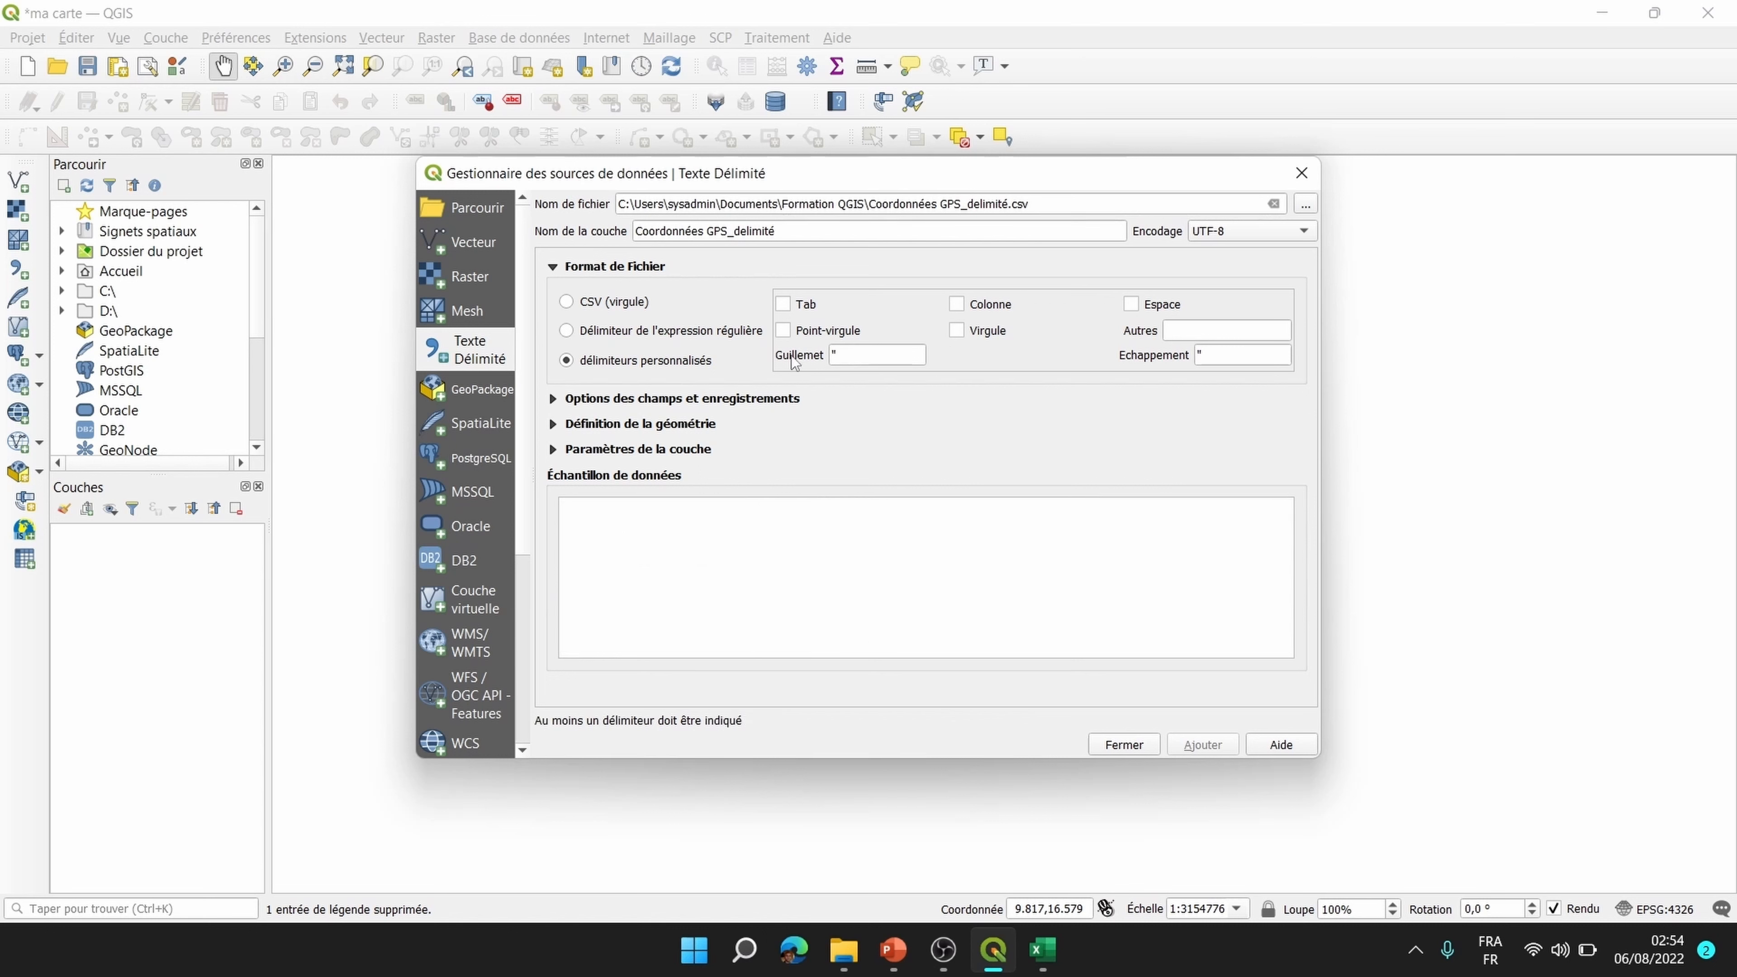
{"action": "left_click", "coordinate": [783, 331]}
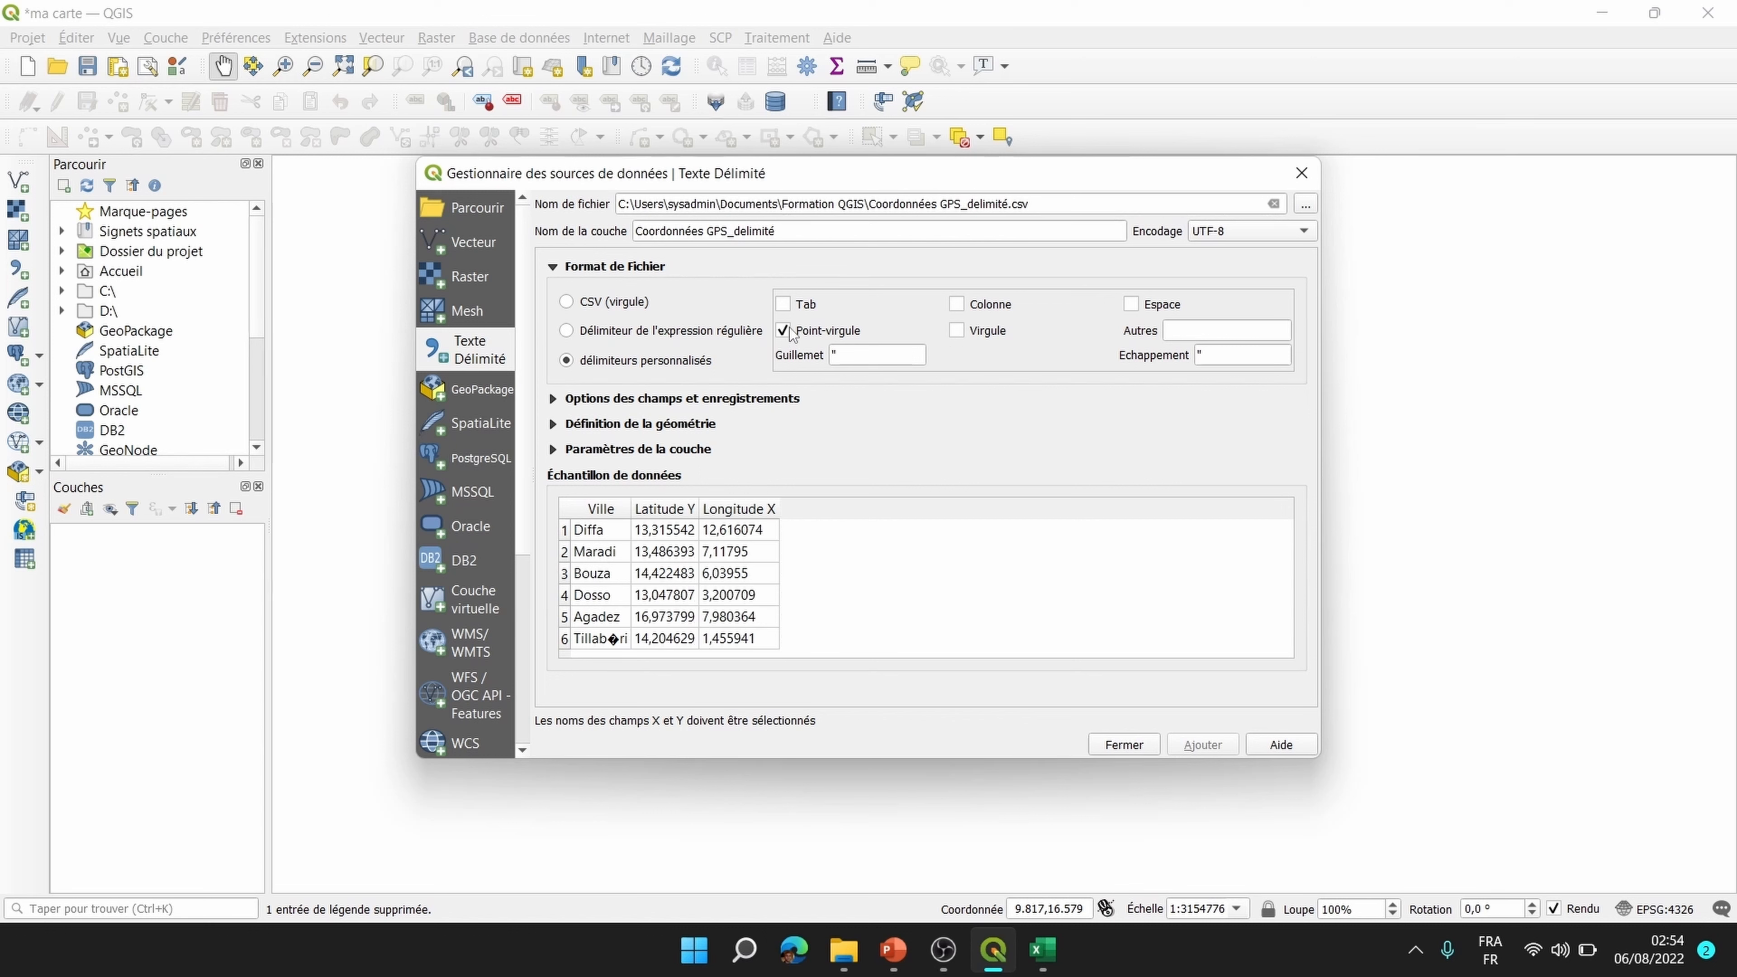
Step: Expand the field, geometry and layer settings, and assign Longitude X as the X field and Latitude Y as the Y field
{"action": "left_click", "coordinate": [556, 400]}
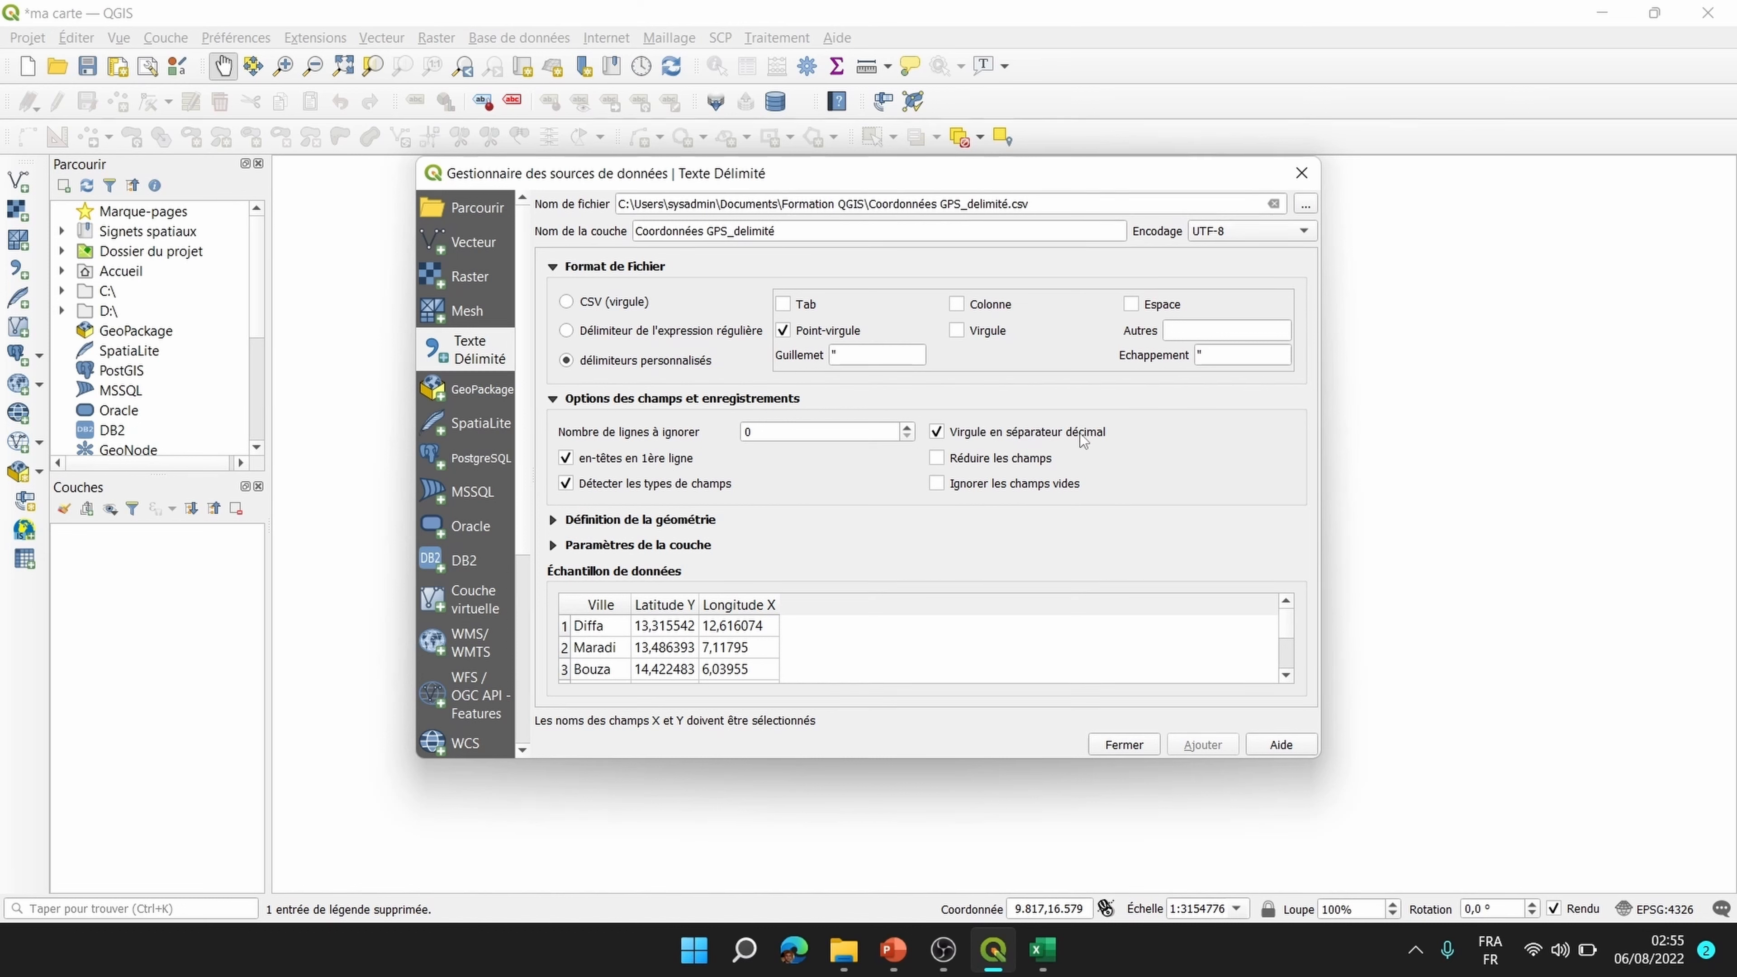
{"action": "left_click", "coordinate": [936, 432]}
{"action": "left_click", "coordinate": [554, 521]}
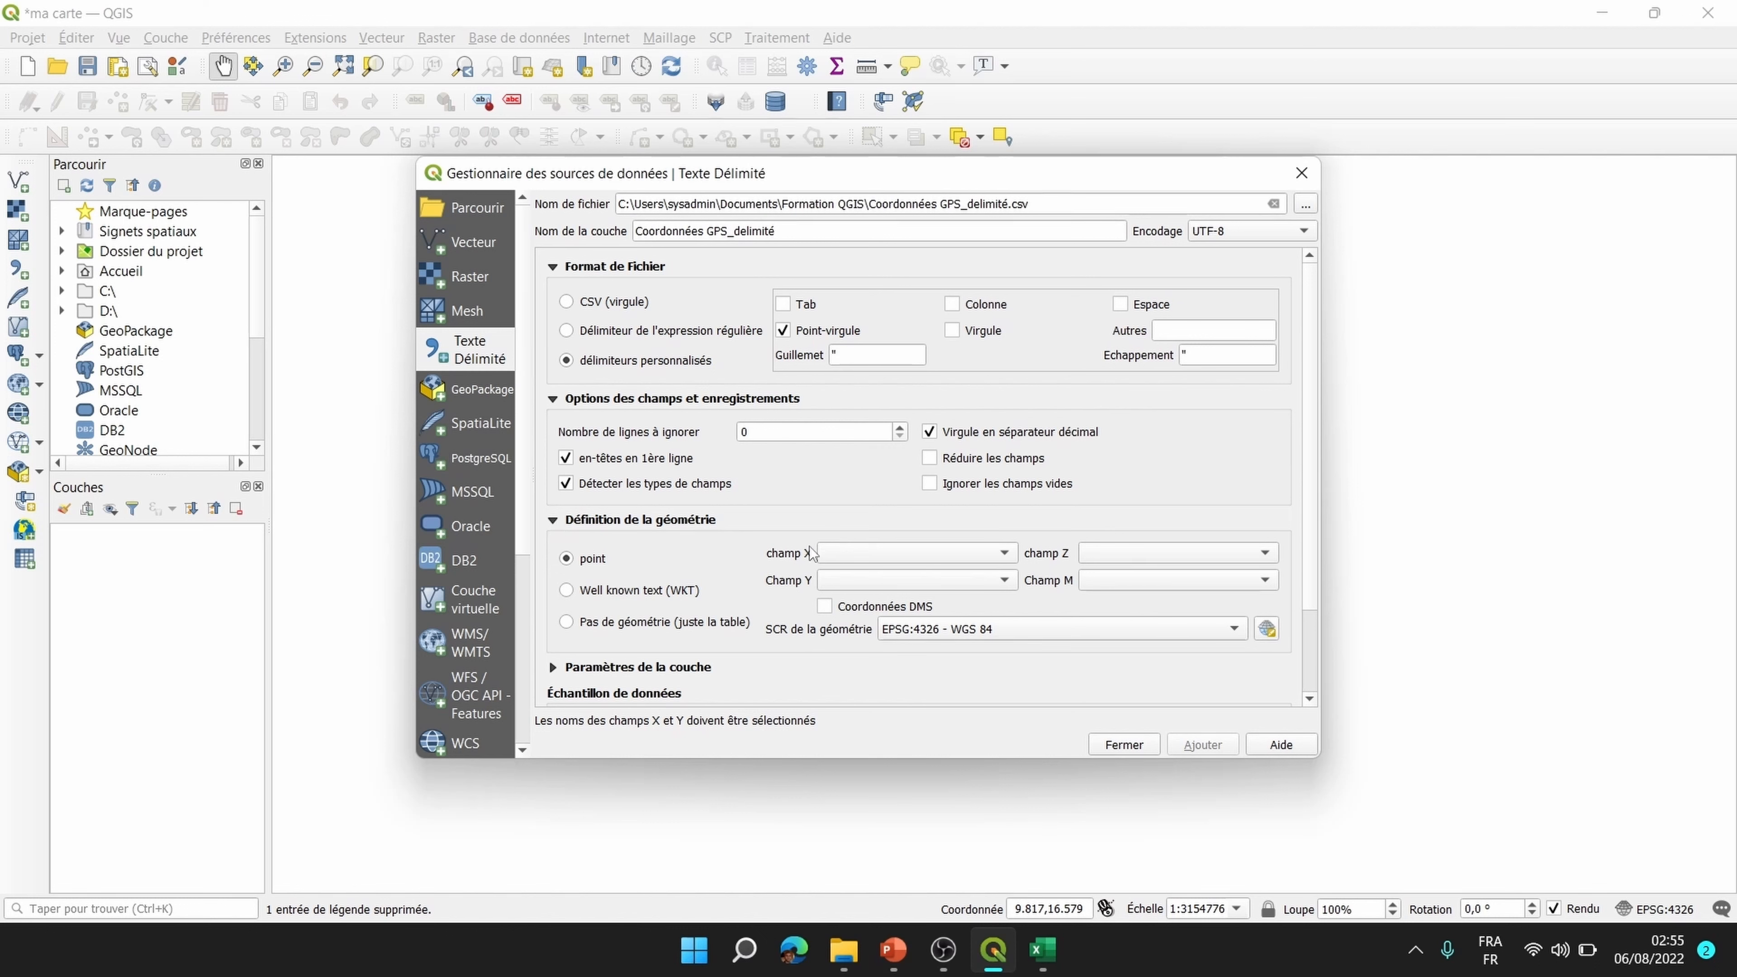
{"action": "left_click", "coordinate": [847, 555]}
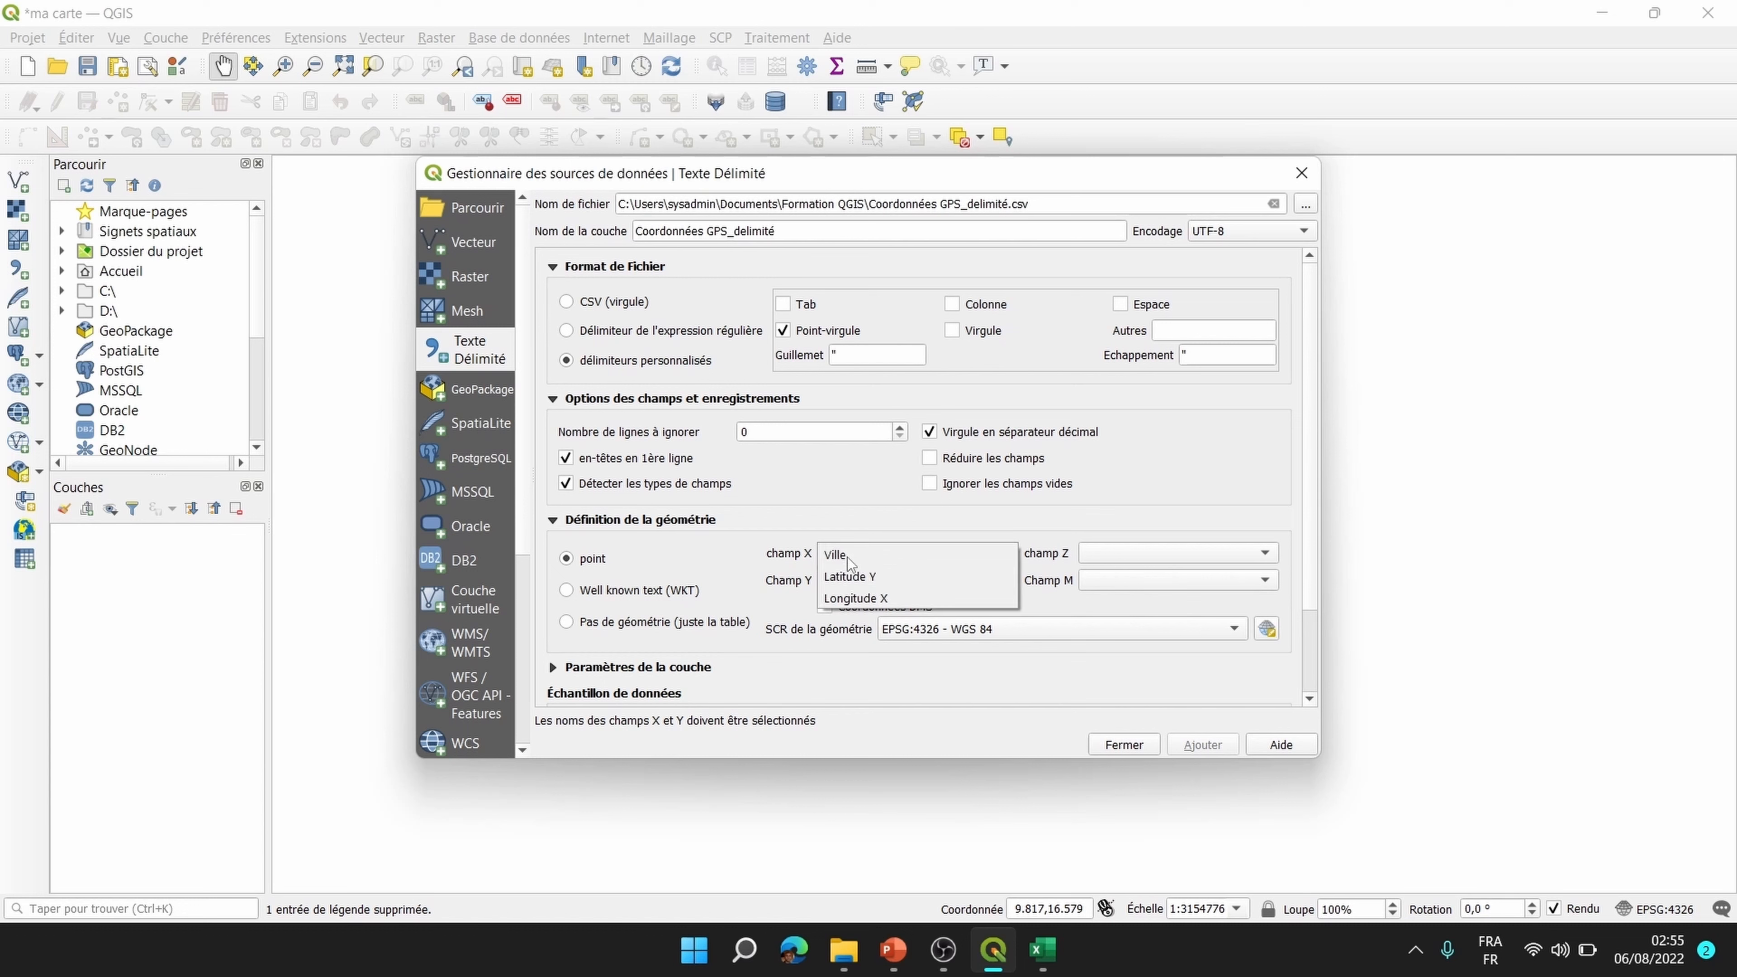
{"action": "left_click", "coordinate": [865, 600]}
{"action": "left_click", "coordinate": [863, 581]}
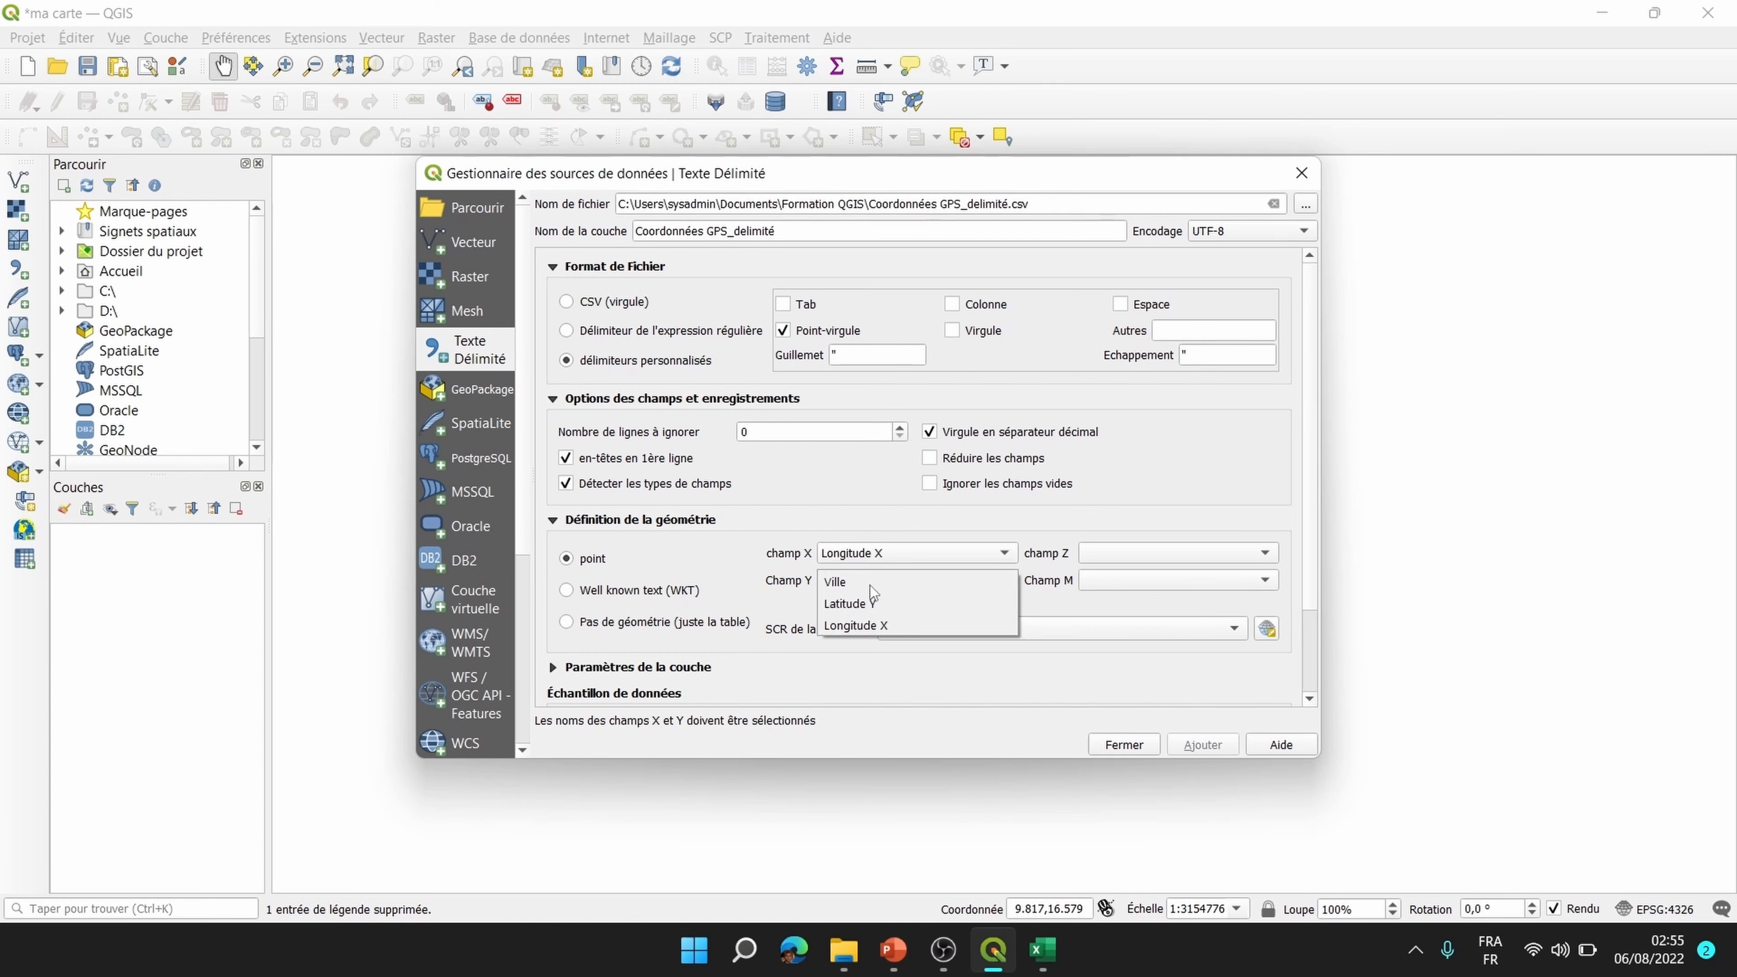
{"action": "left_click", "coordinate": [875, 602]}
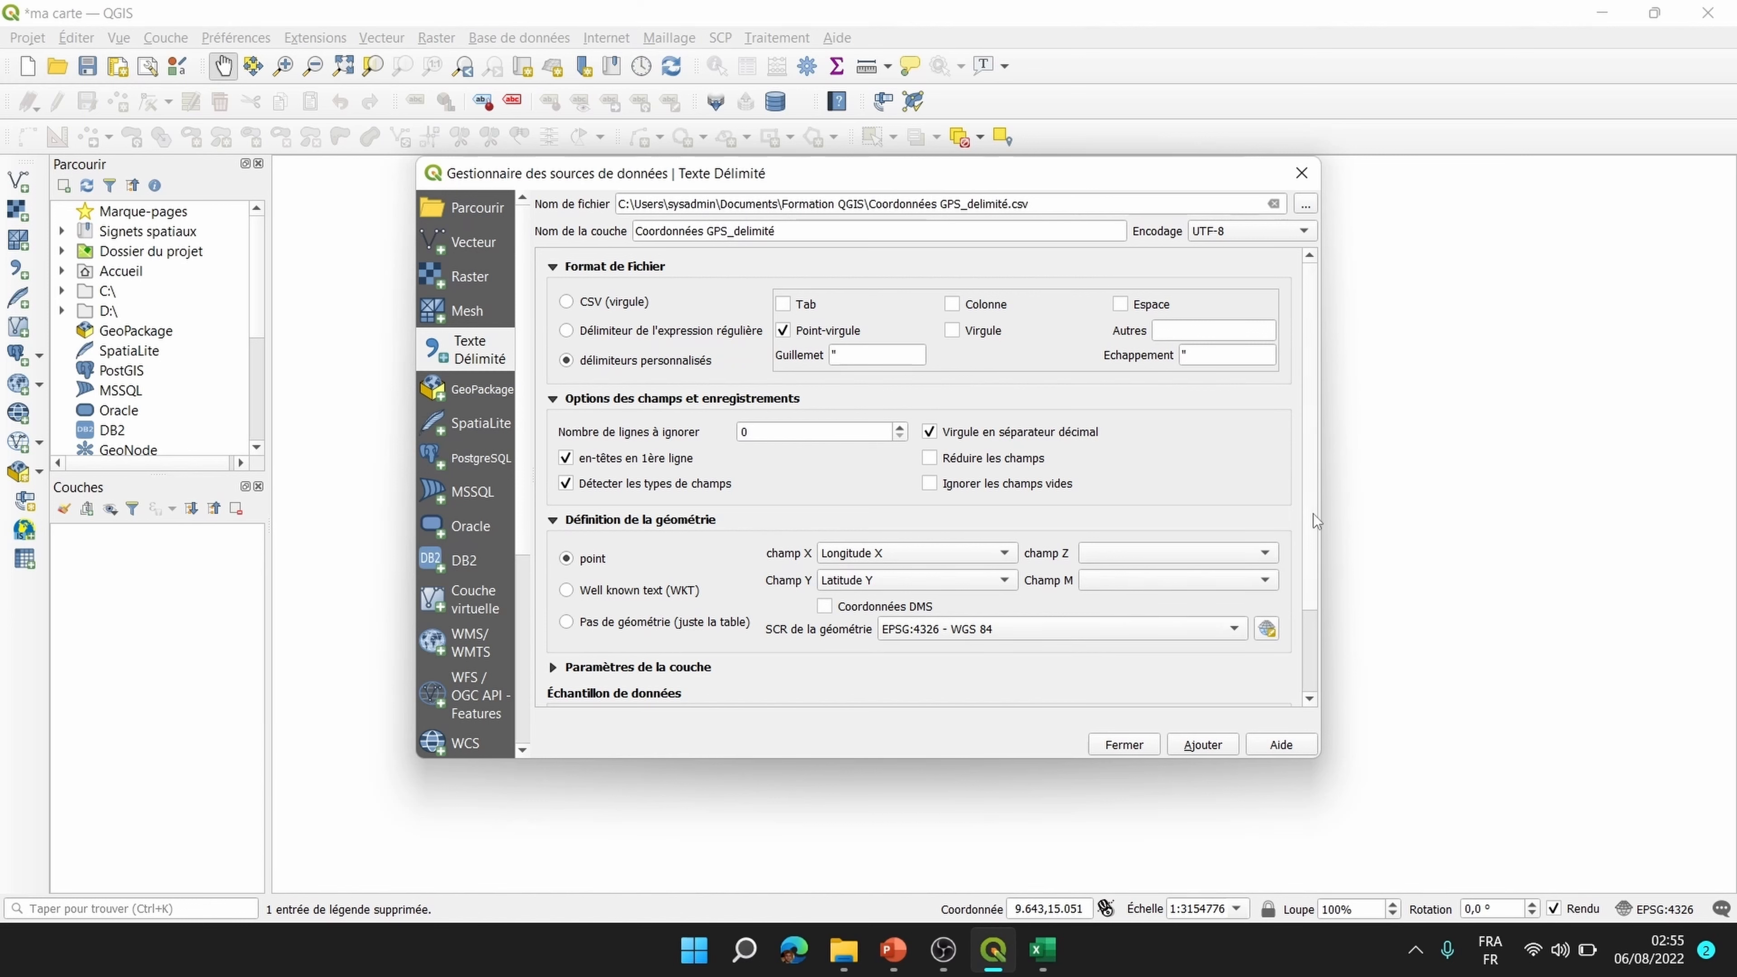
{"action": "left_click_drag", "start_coordinate": [1313, 517], "coordinate": [1308, 590]}
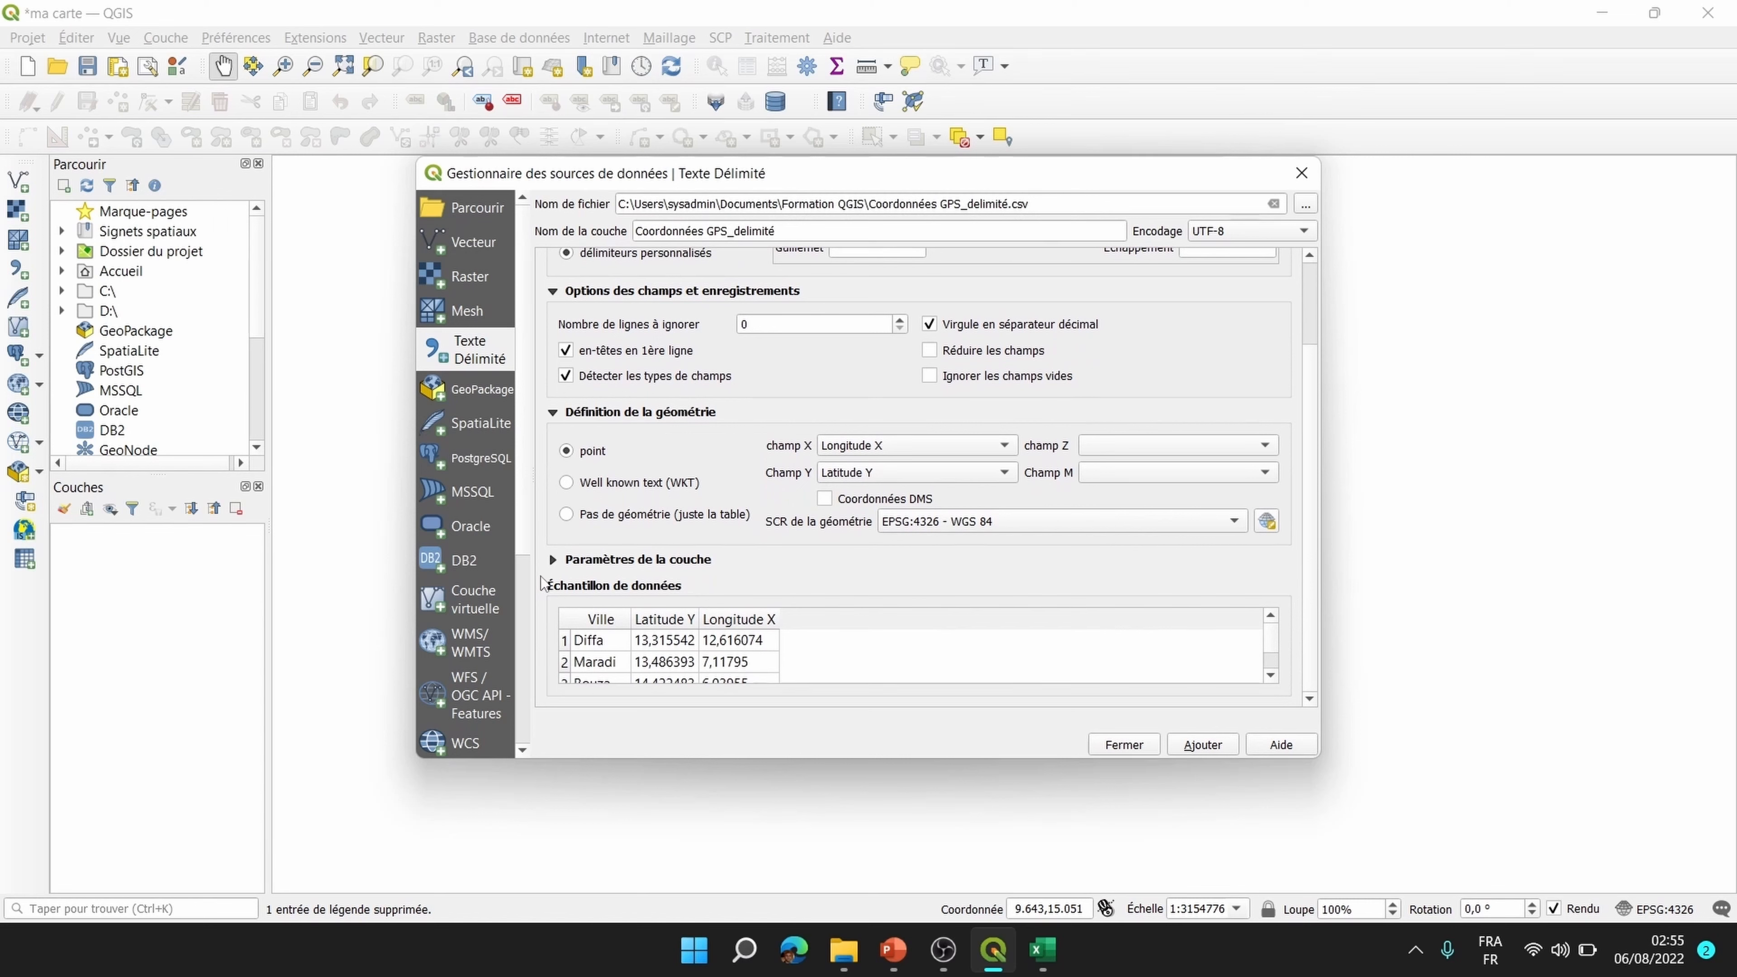
{"action": "left_click", "coordinate": [555, 559]}
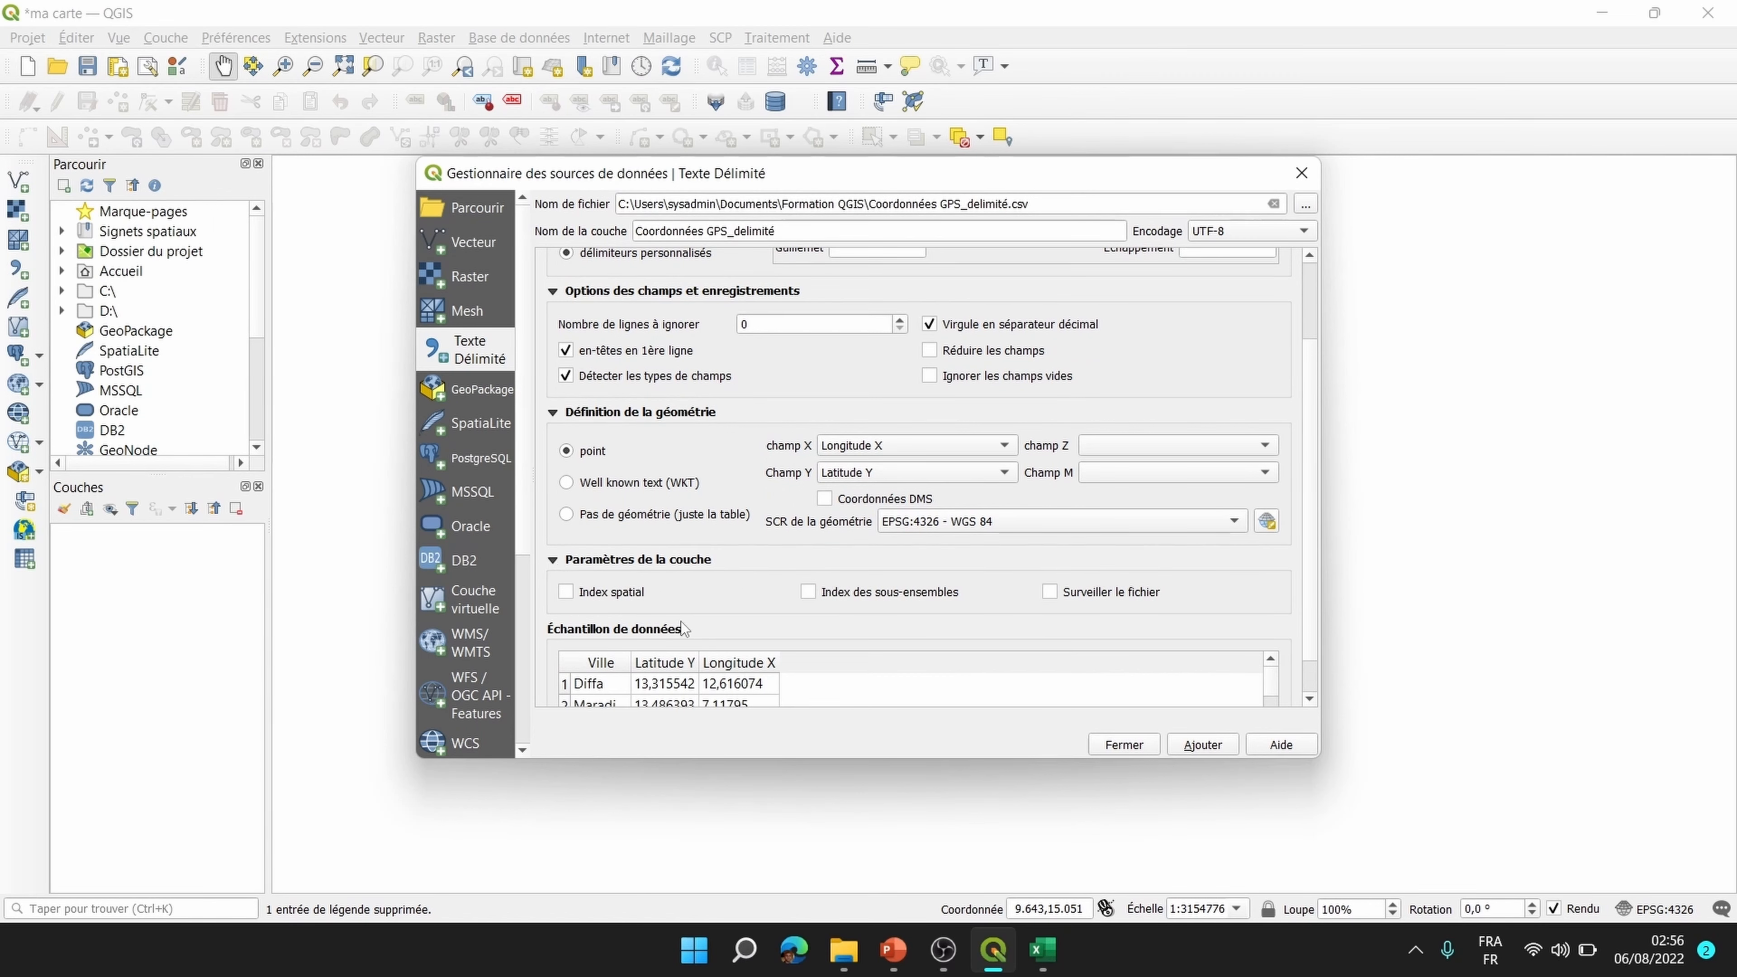
Step: Add the configured Coordonnées GPS_delimité point layer to the map and close the data source manager
{"action": "left_click_drag", "start_coordinate": [1311, 575], "coordinate": [1314, 635]}
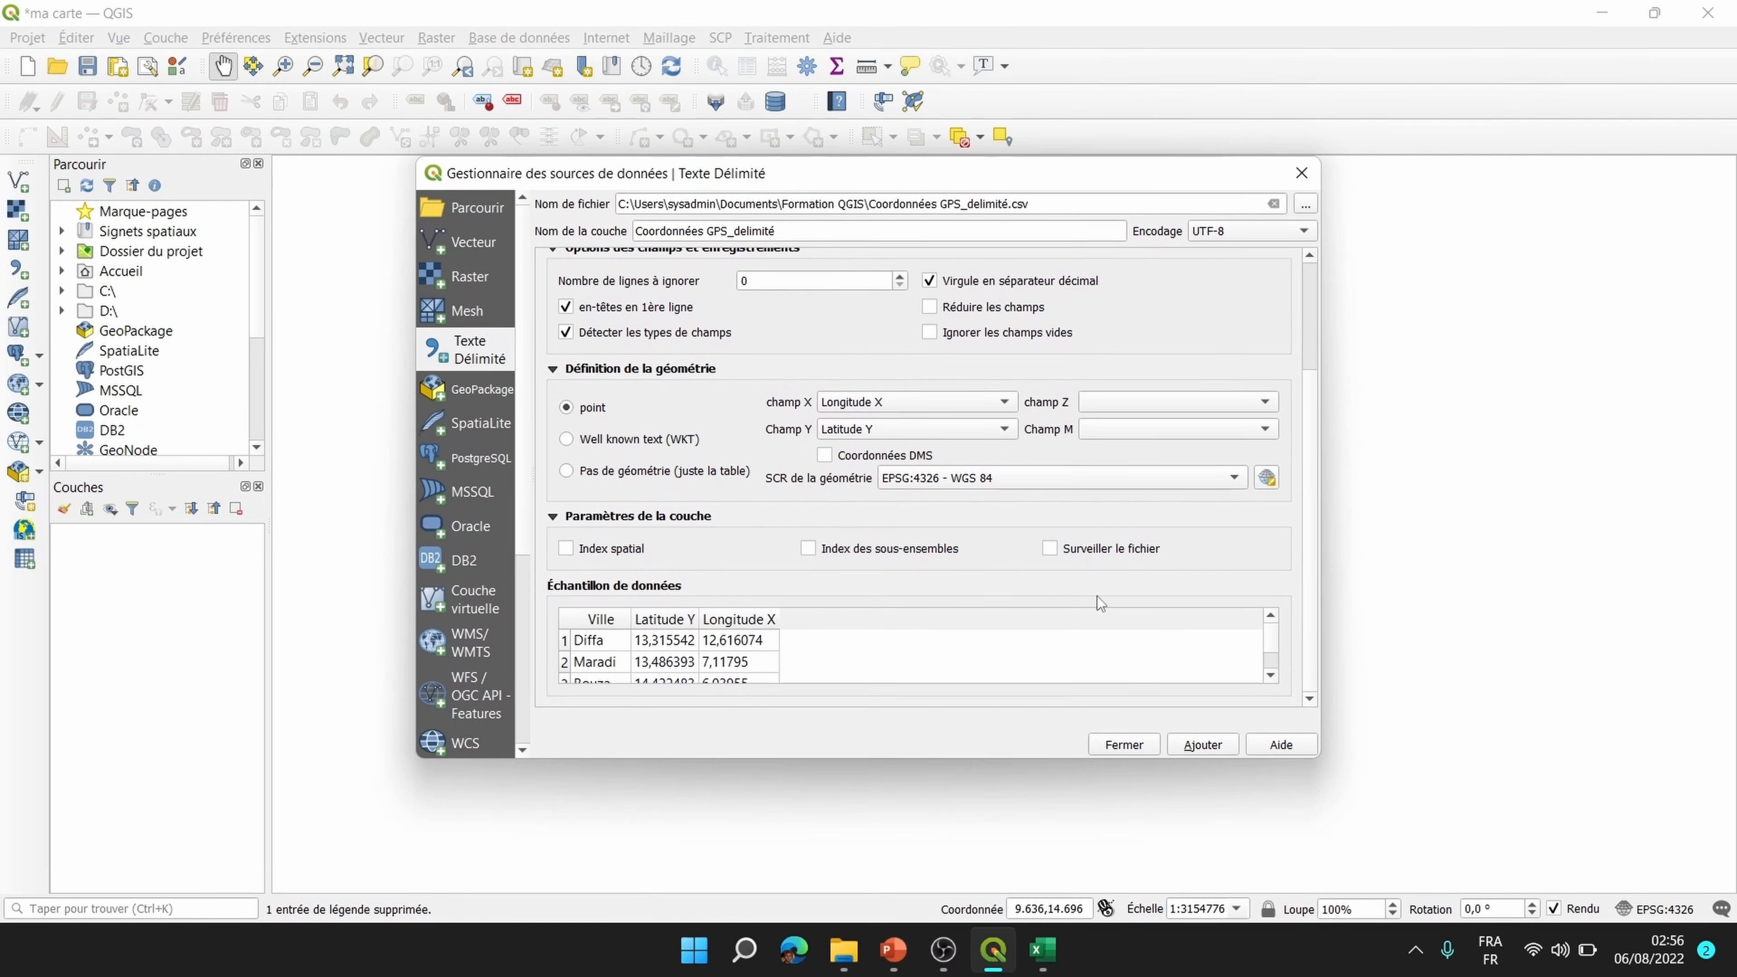
{"action": "left_click", "coordinate": [1203, 744]}
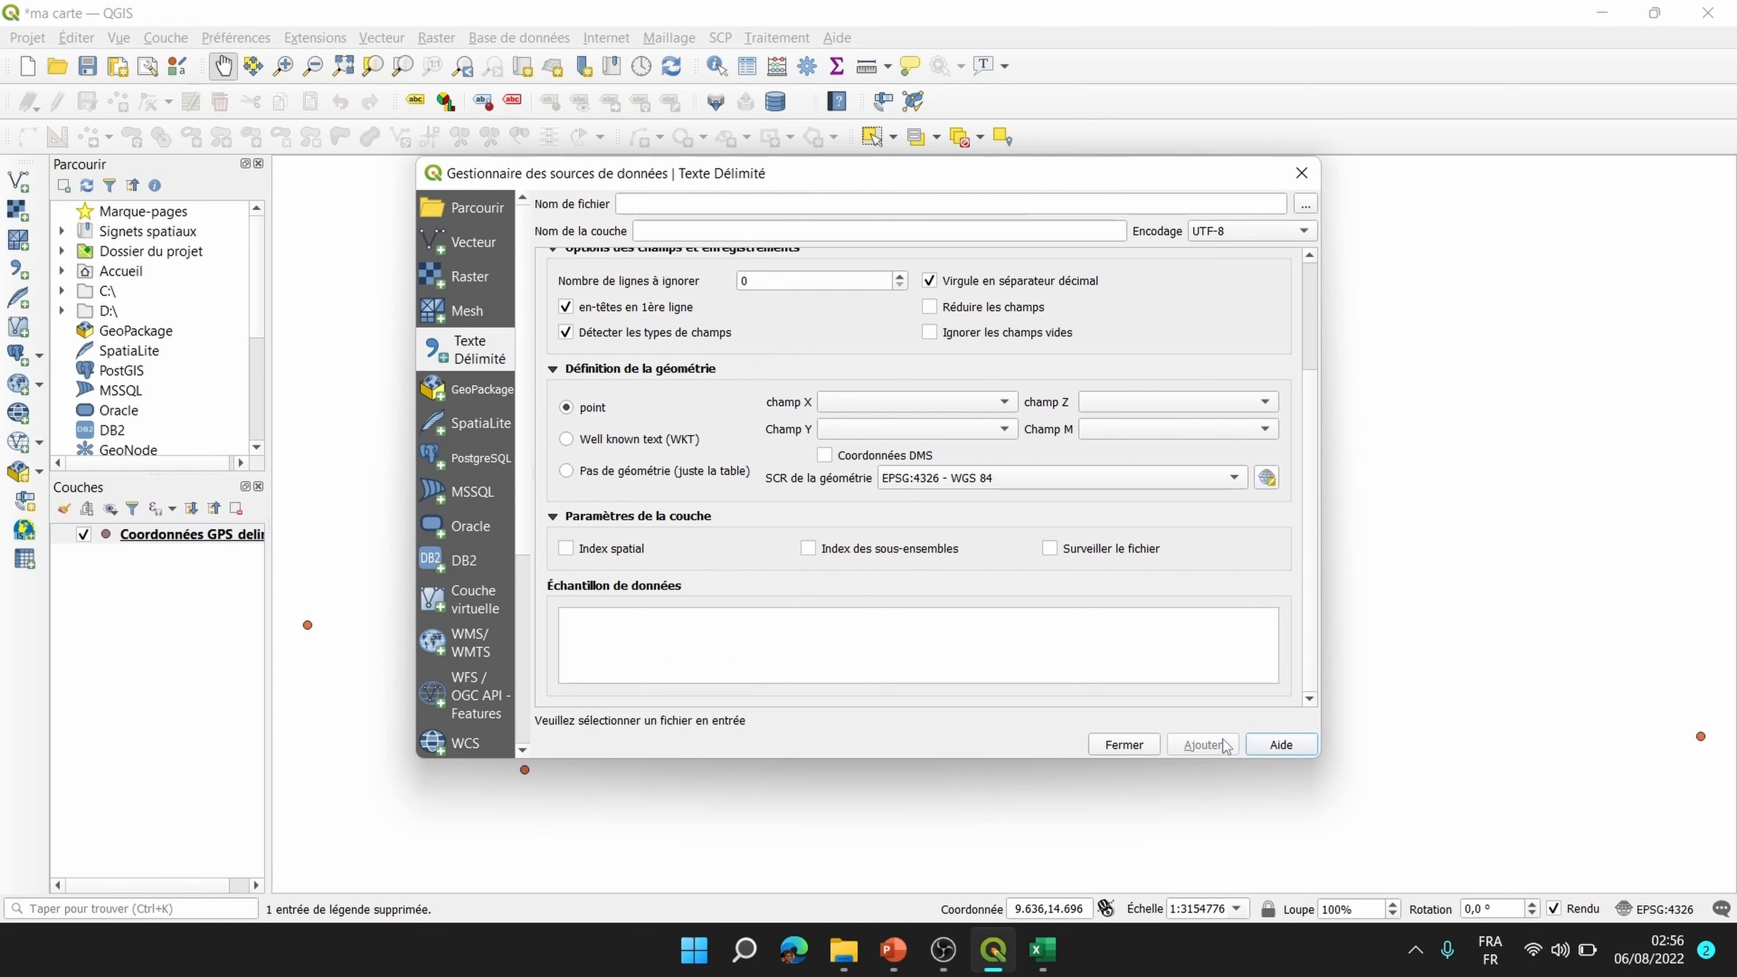
{"action": "left_click", "coordinate": [1125, 745]}
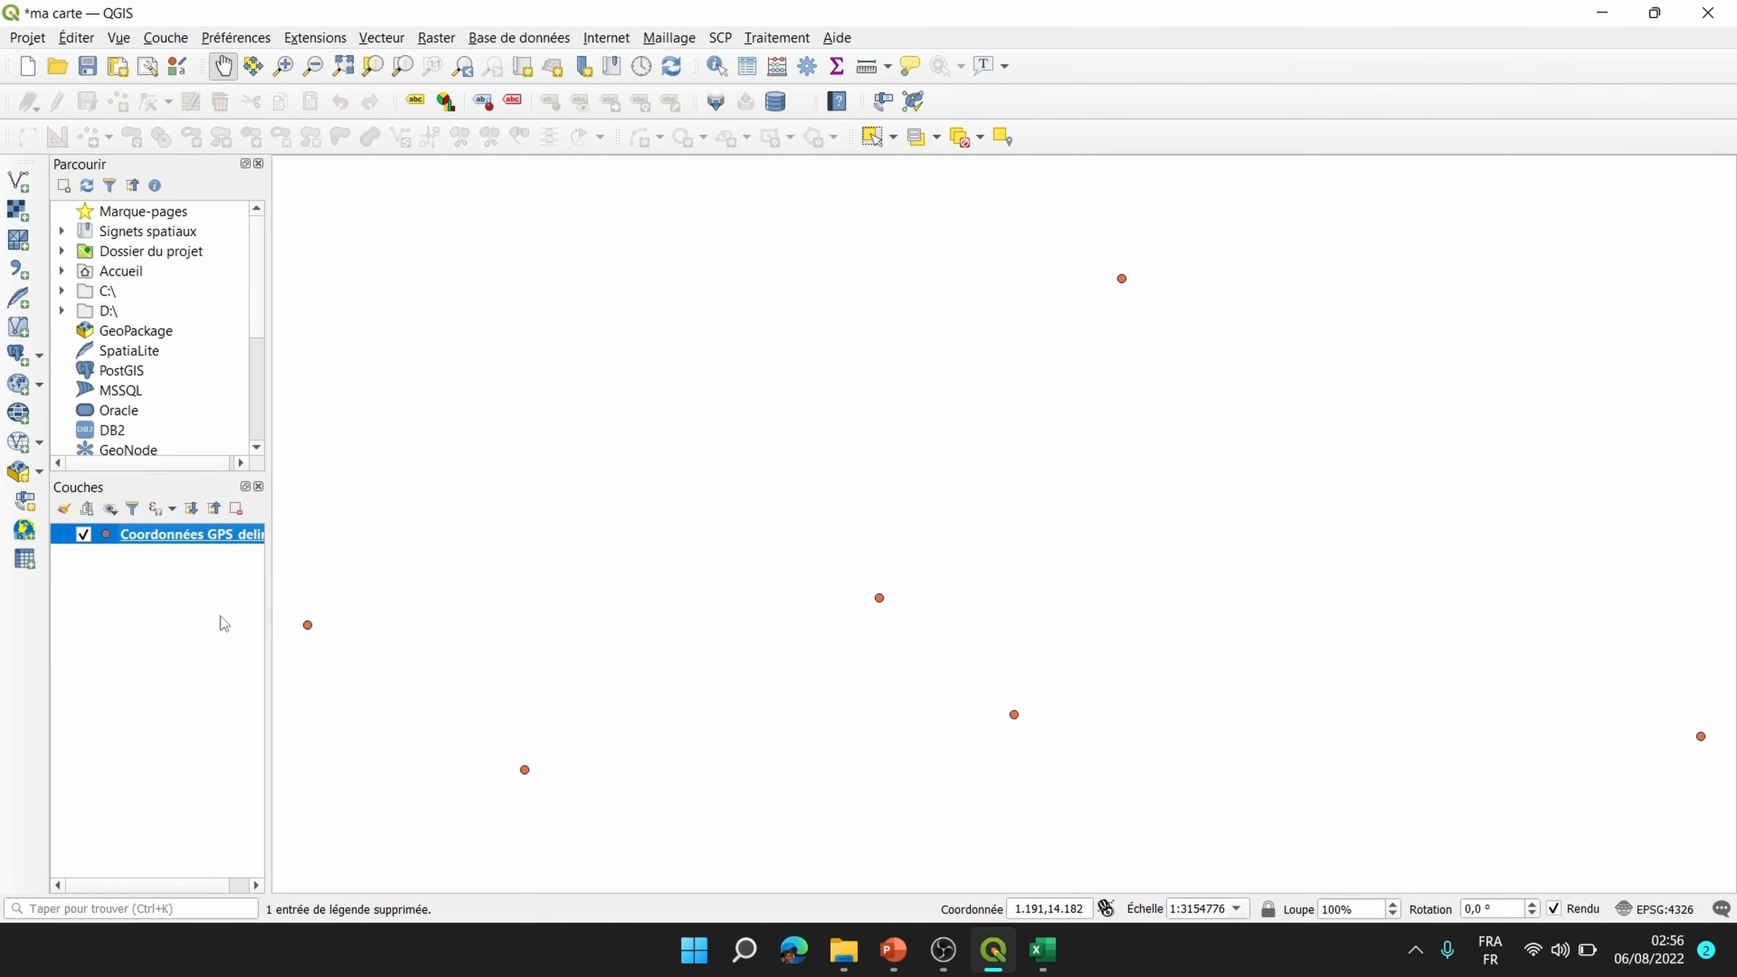
Step: Review the attribute table of the Coordonnées GPS_delimité layer and close it
{"action": "right_click", "coordinate": [179, 535]}
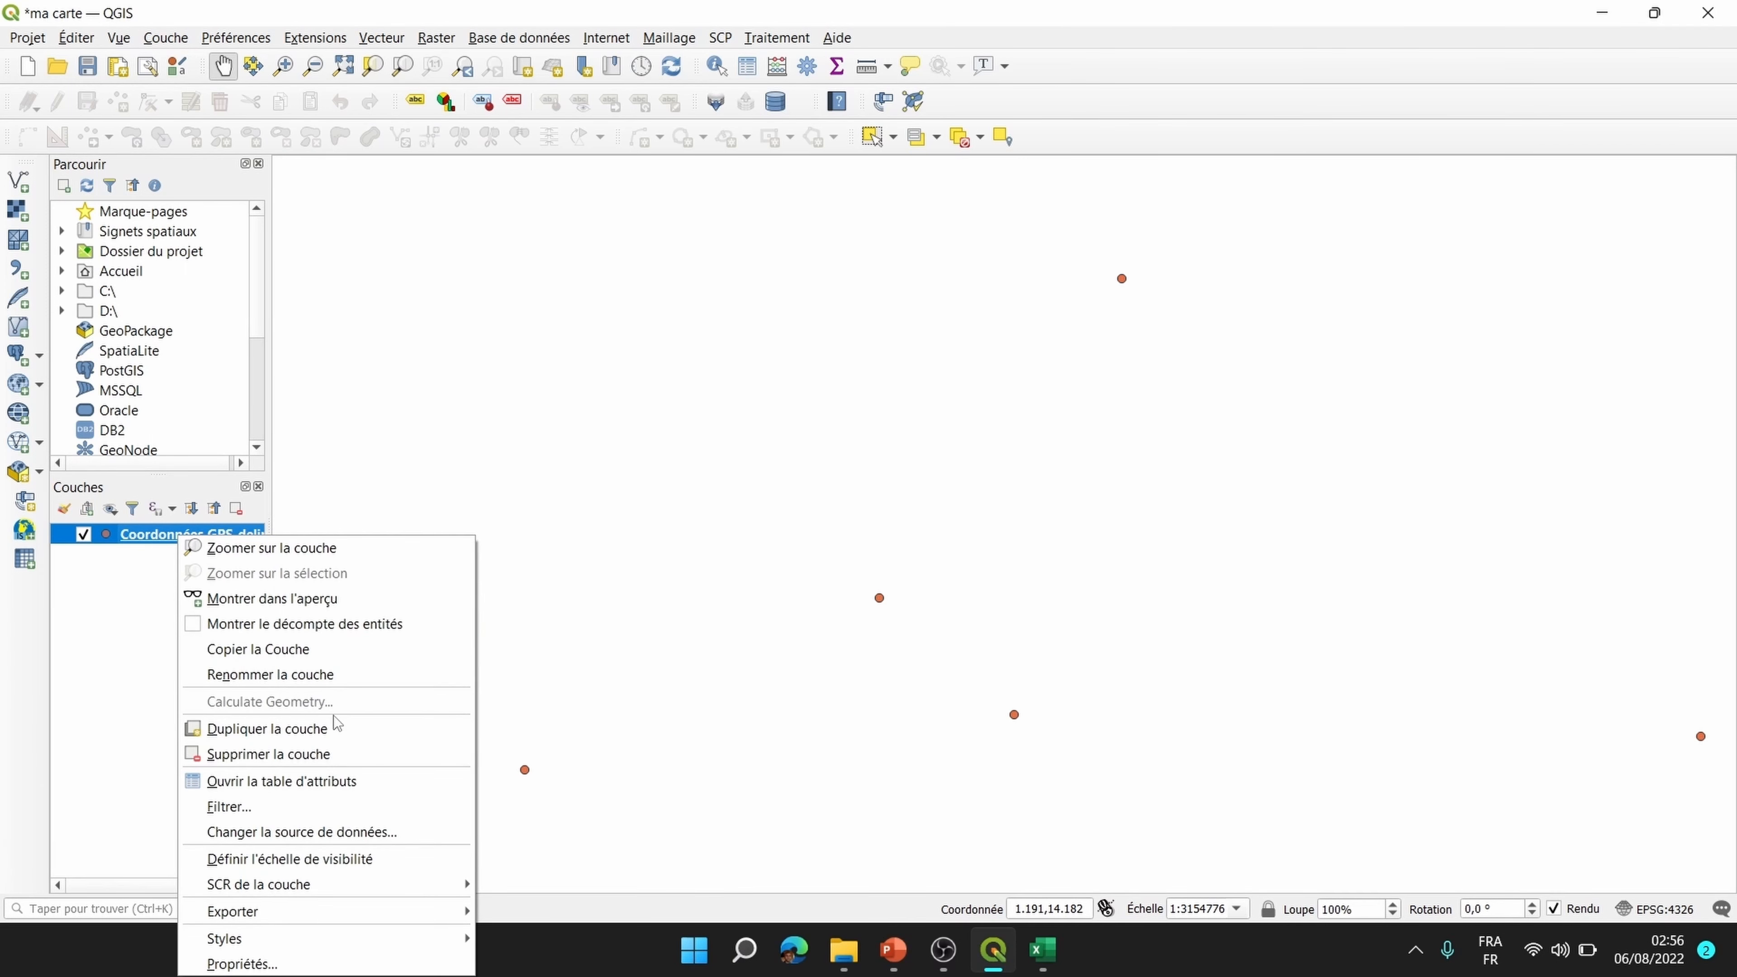
{"action": "left_click", "coordinate": [350, 781]}
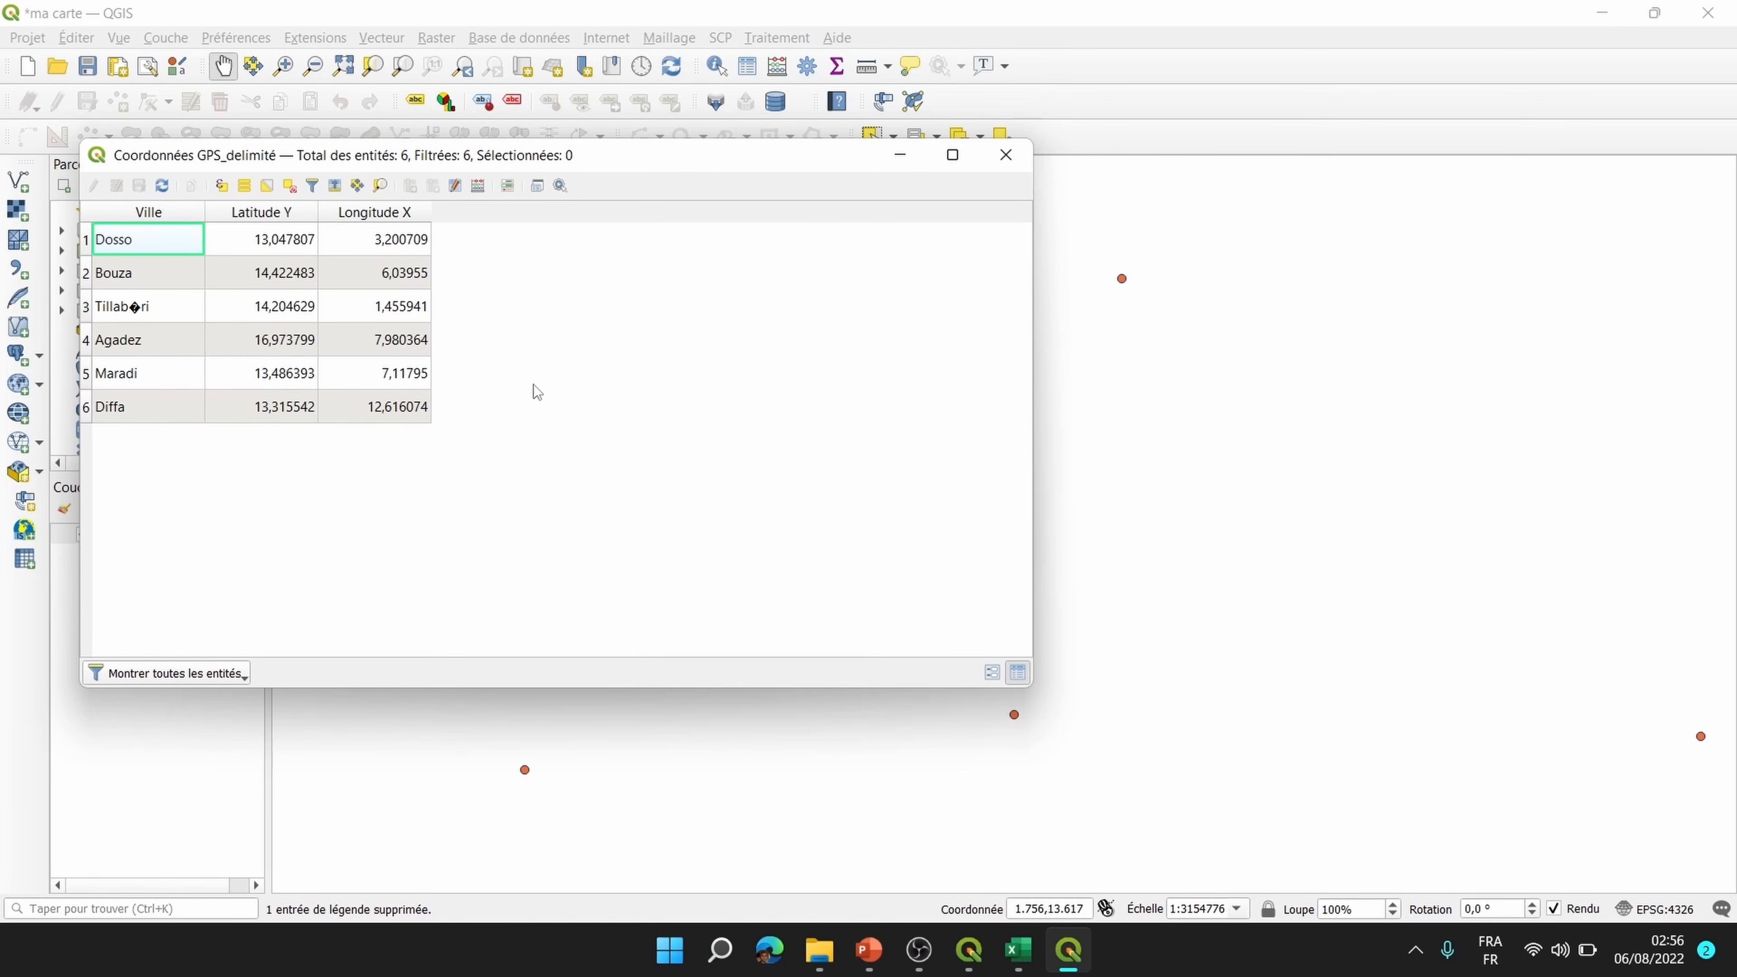
{"action": "left_click", "coordinate": [1006, 164]}
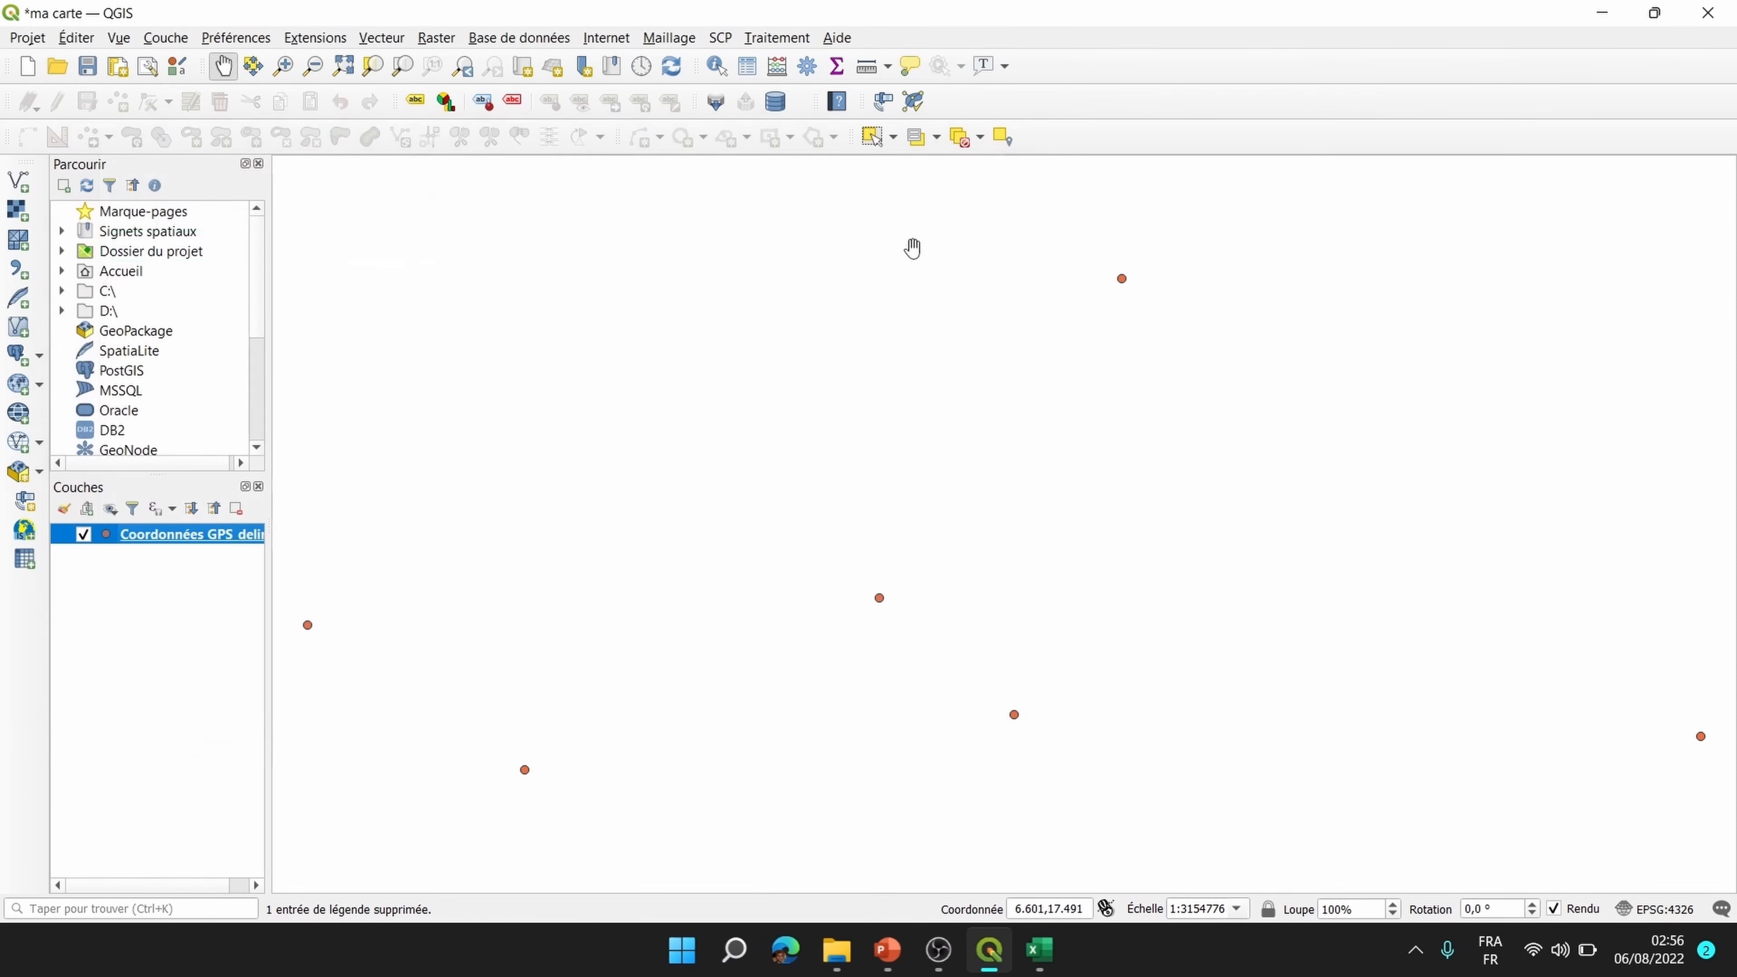
Step: Label the Coordonnées GPS_delimité points with simple labels (Étiquettes simples) using the Ville field
{"action": "right_click", "coordinate": [186, 536]}
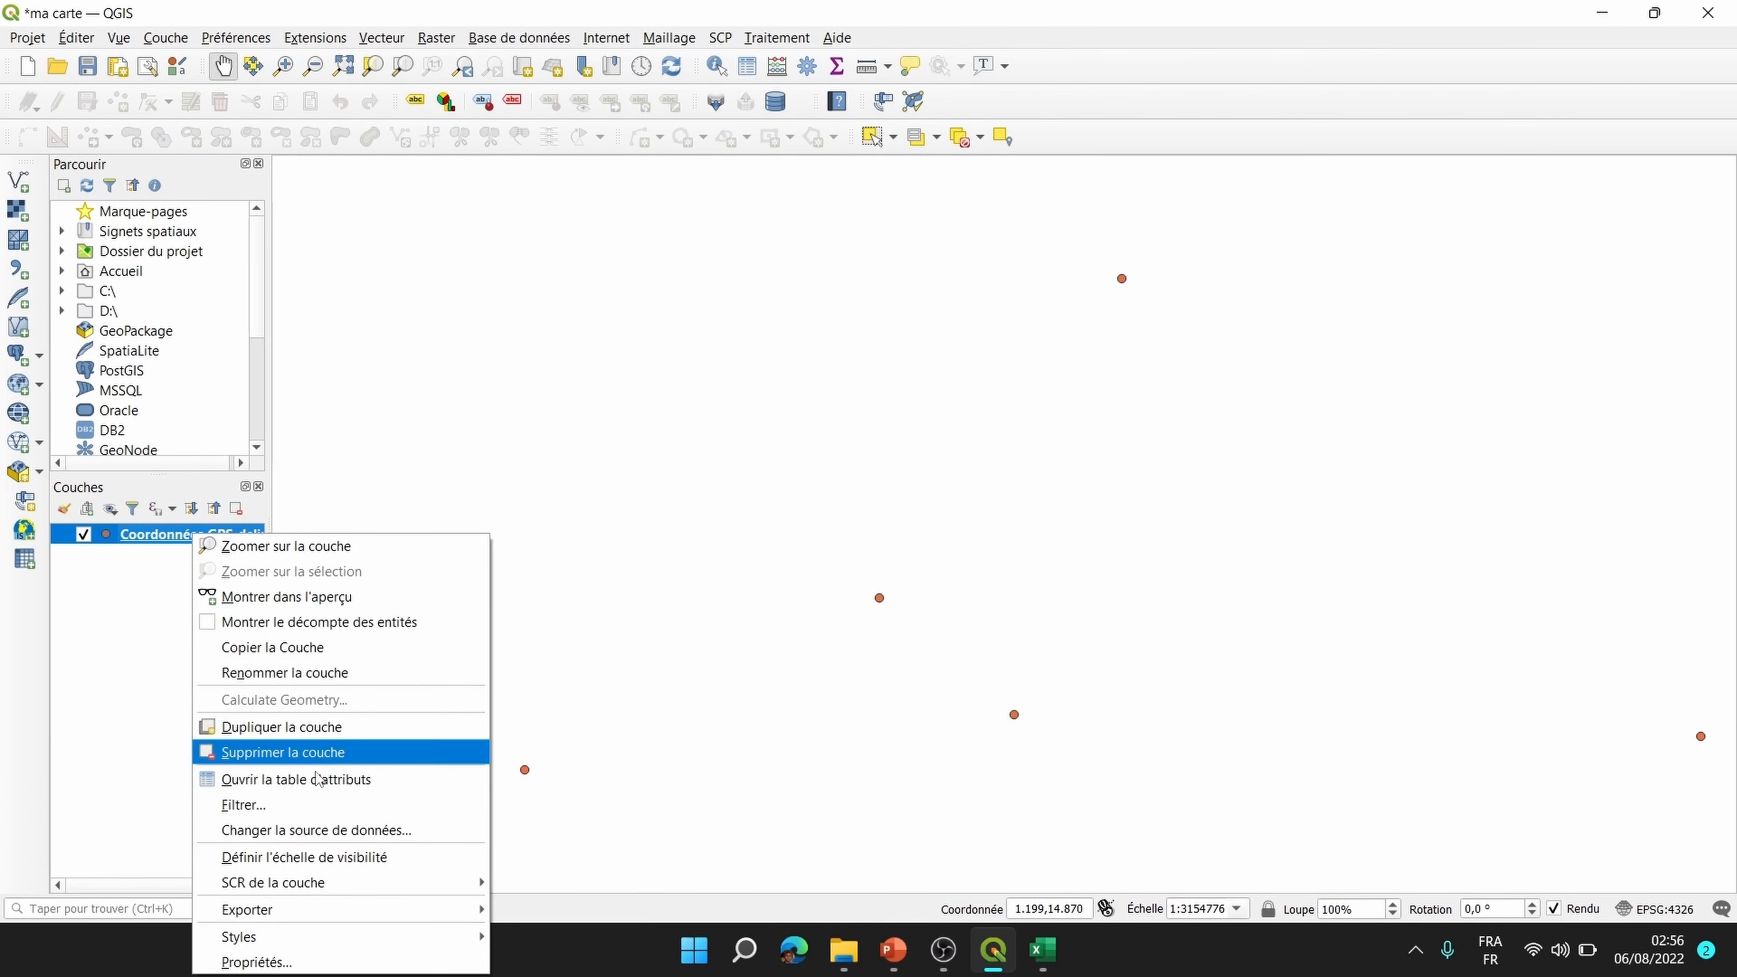
{"action": "left_click", "coordinate": [366, 964]}
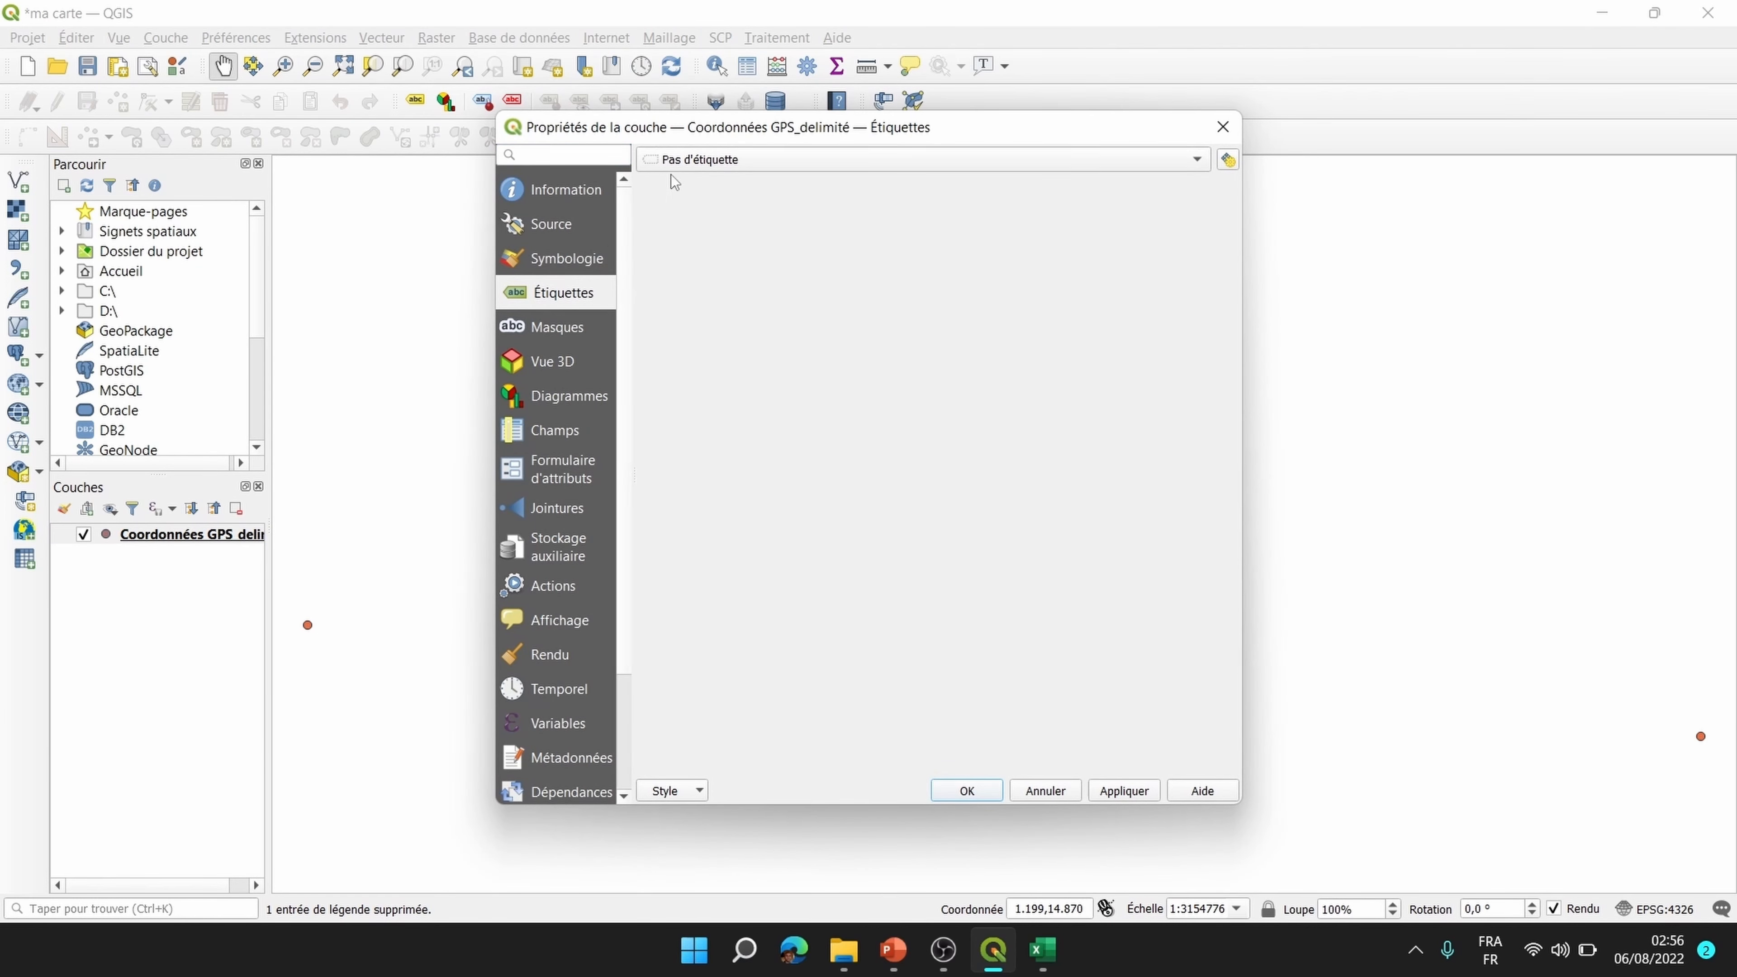
{"action": "left_click", "coordinate": [744, 161]}
{"action": "left_click", "coordinate": [735, 181]}
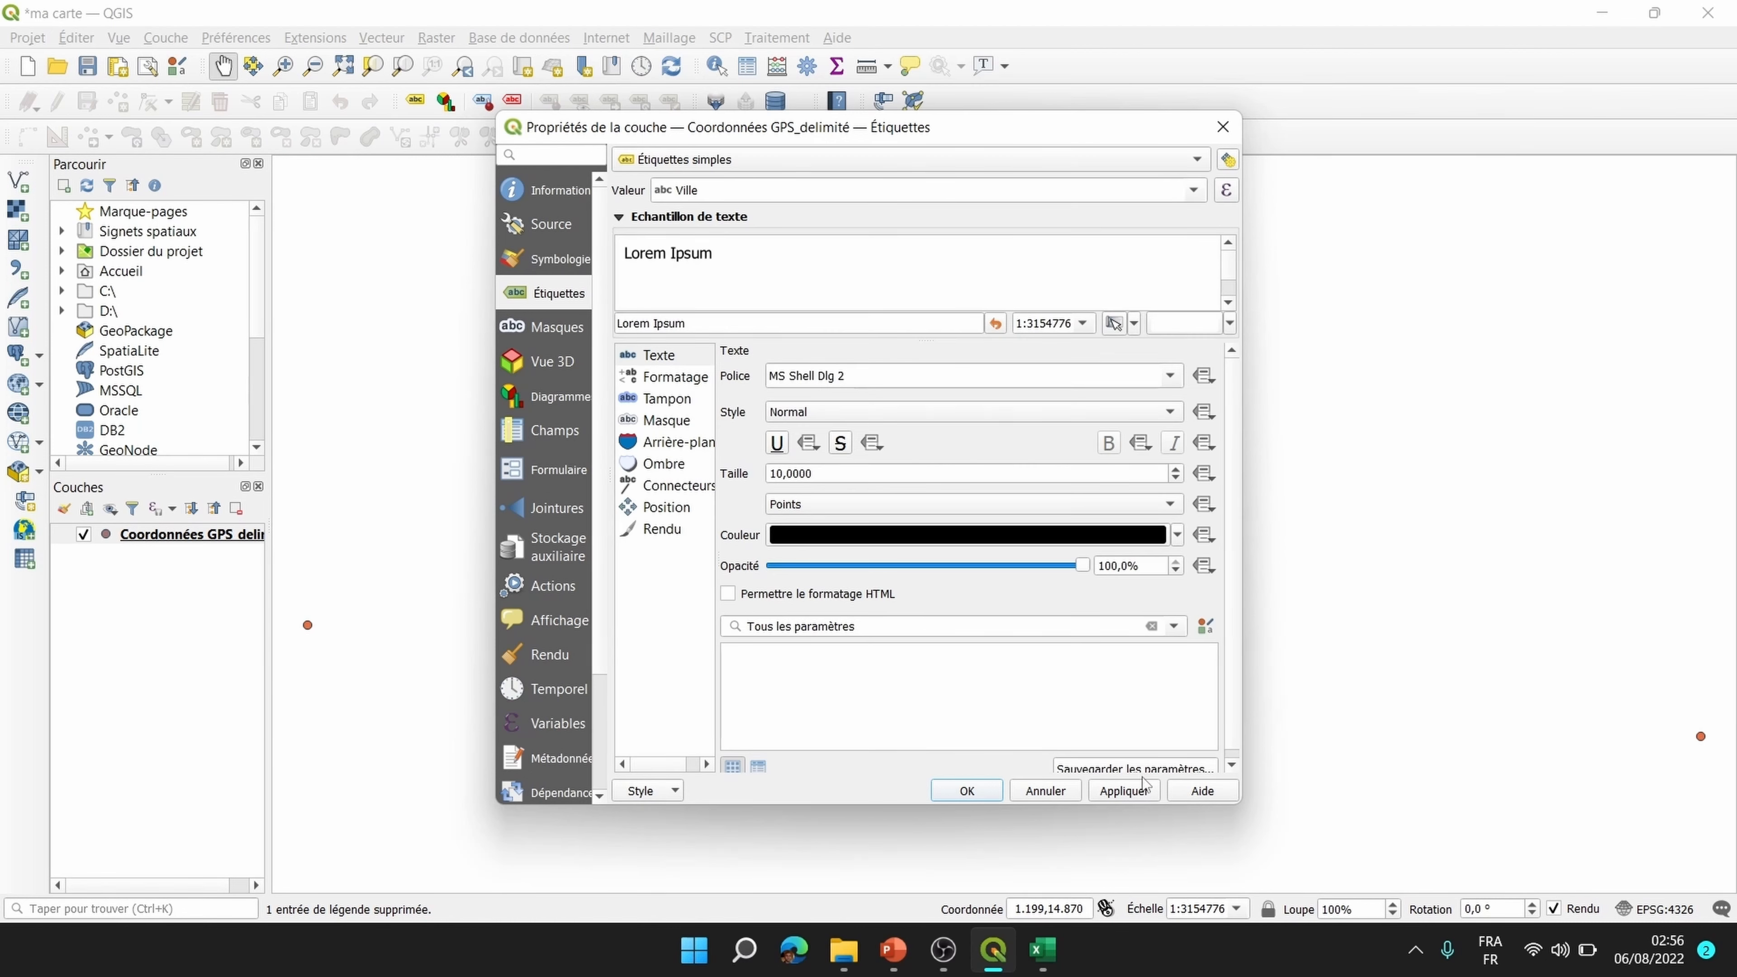
{"action": "left_click", "coordinate": [1128, 790]}
{"action": "left_click", "coordinate": [960, 797]}
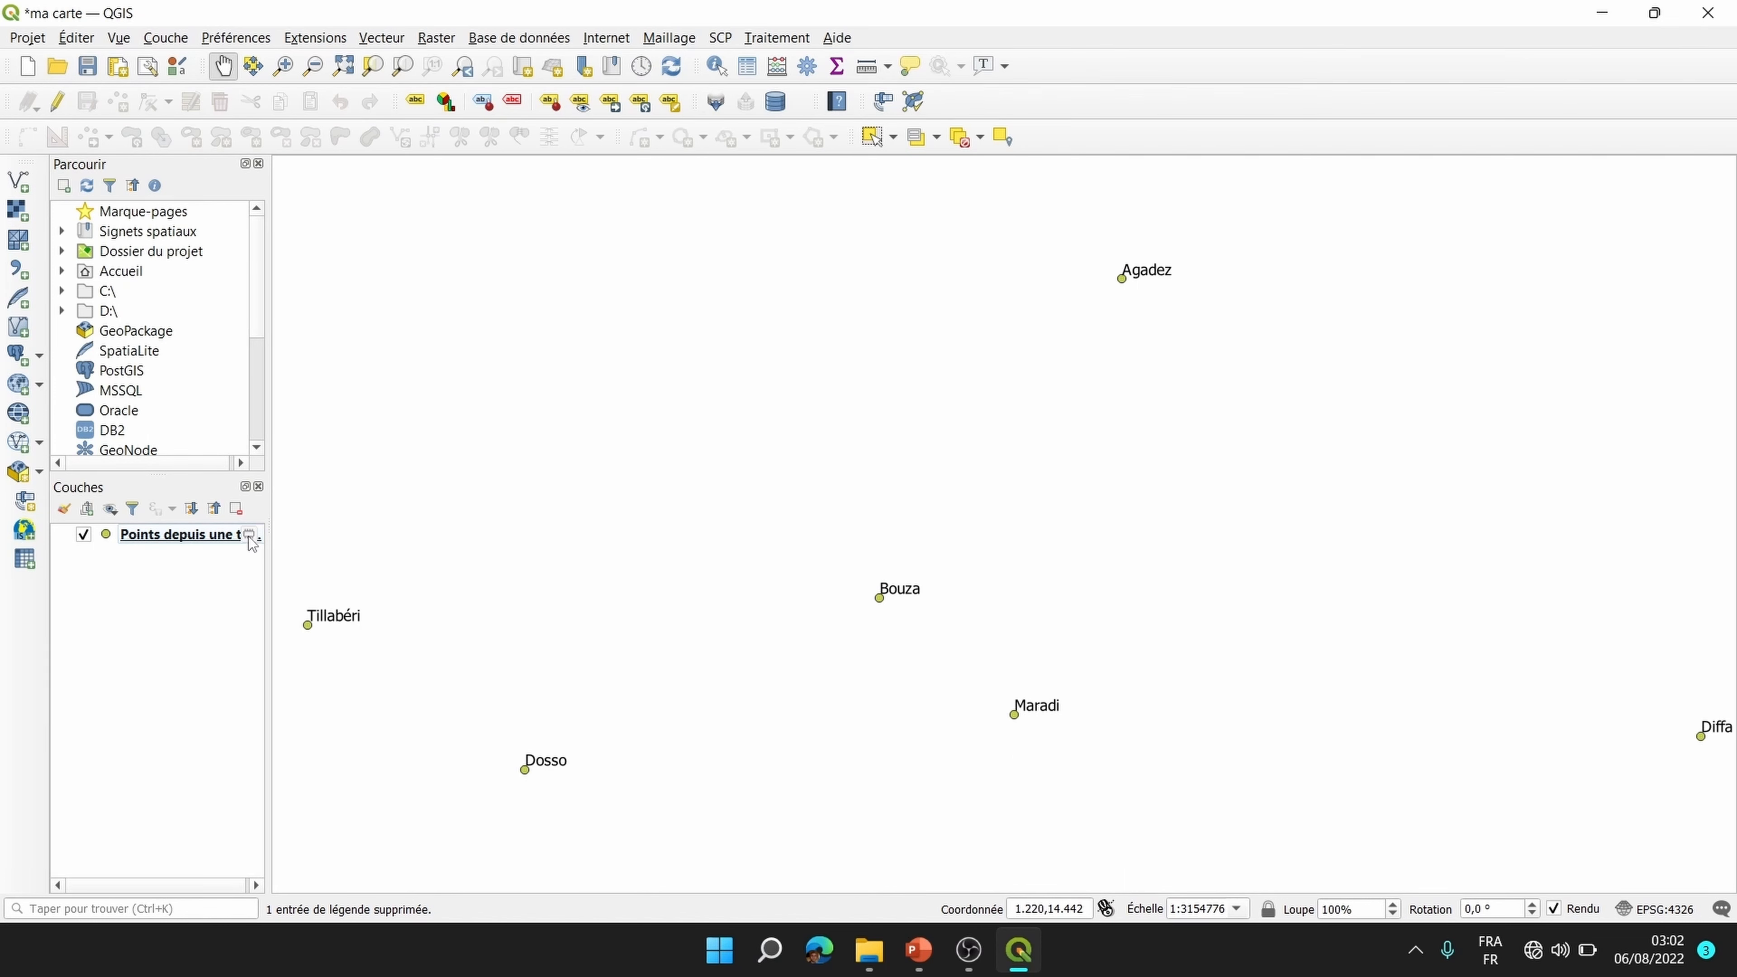
Step: Start exporting all features of the temporary "Points depuis une table" layer, with ESRI Shapefile as the format
{"action": "mouse_move", "coordinate": [250, 539]}
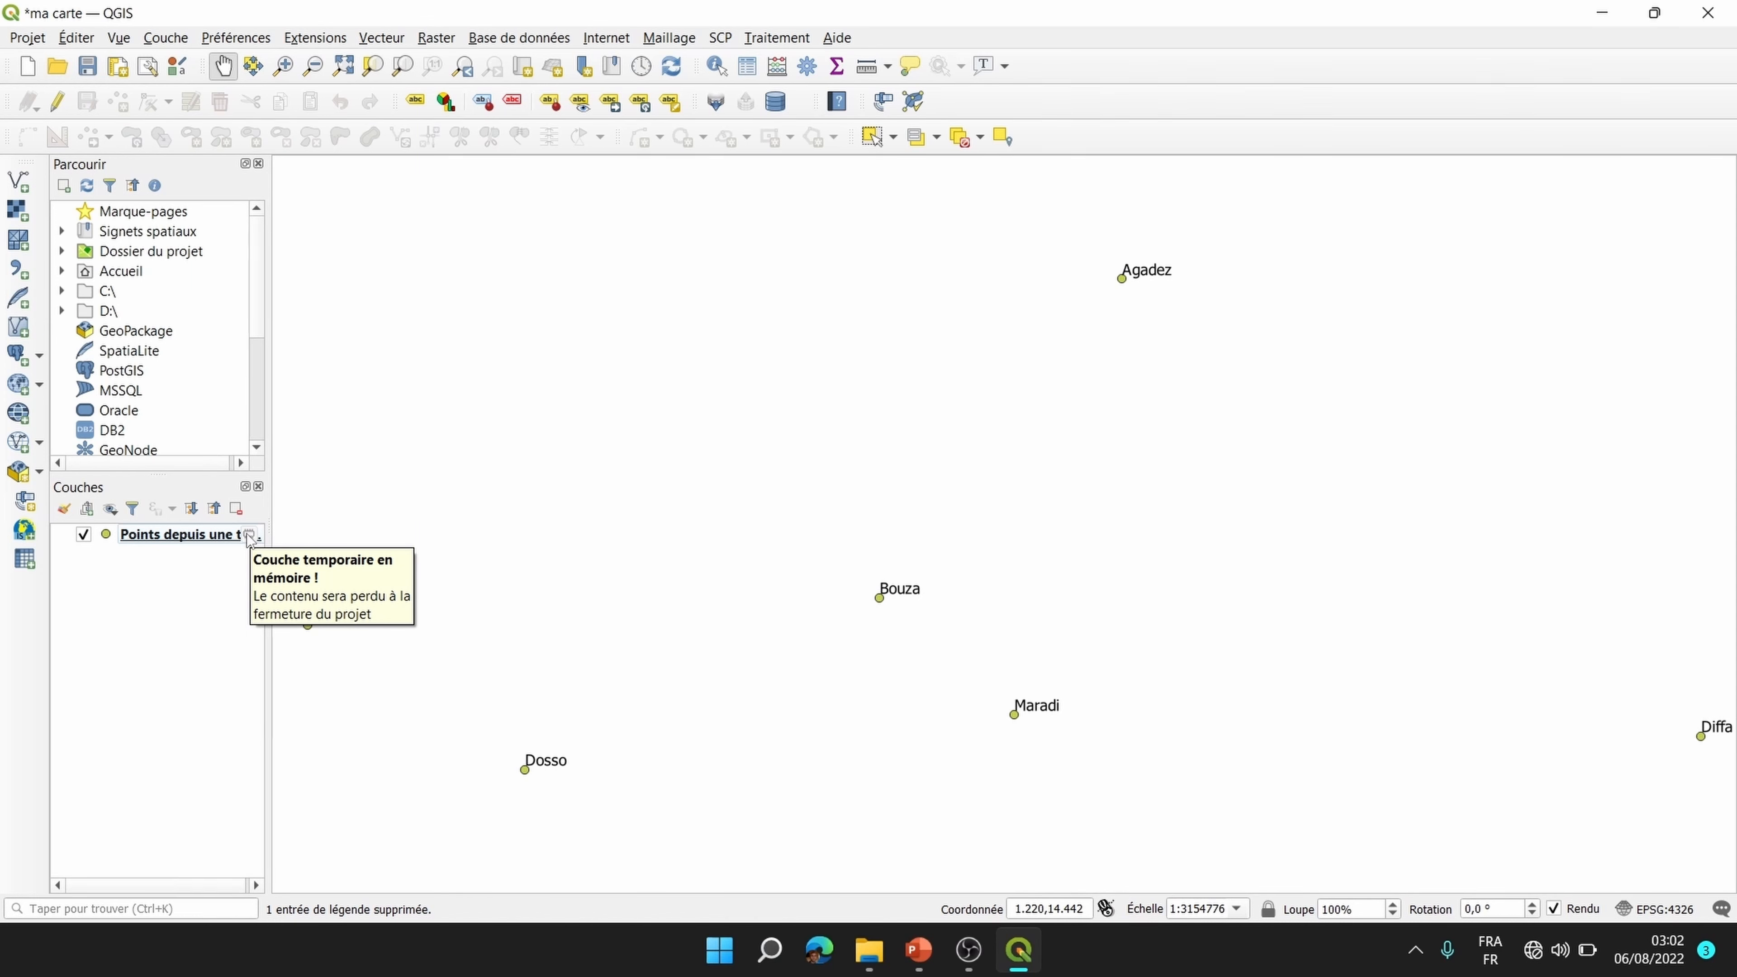
{"action": "left_click", "coordinate": [182, 542]}
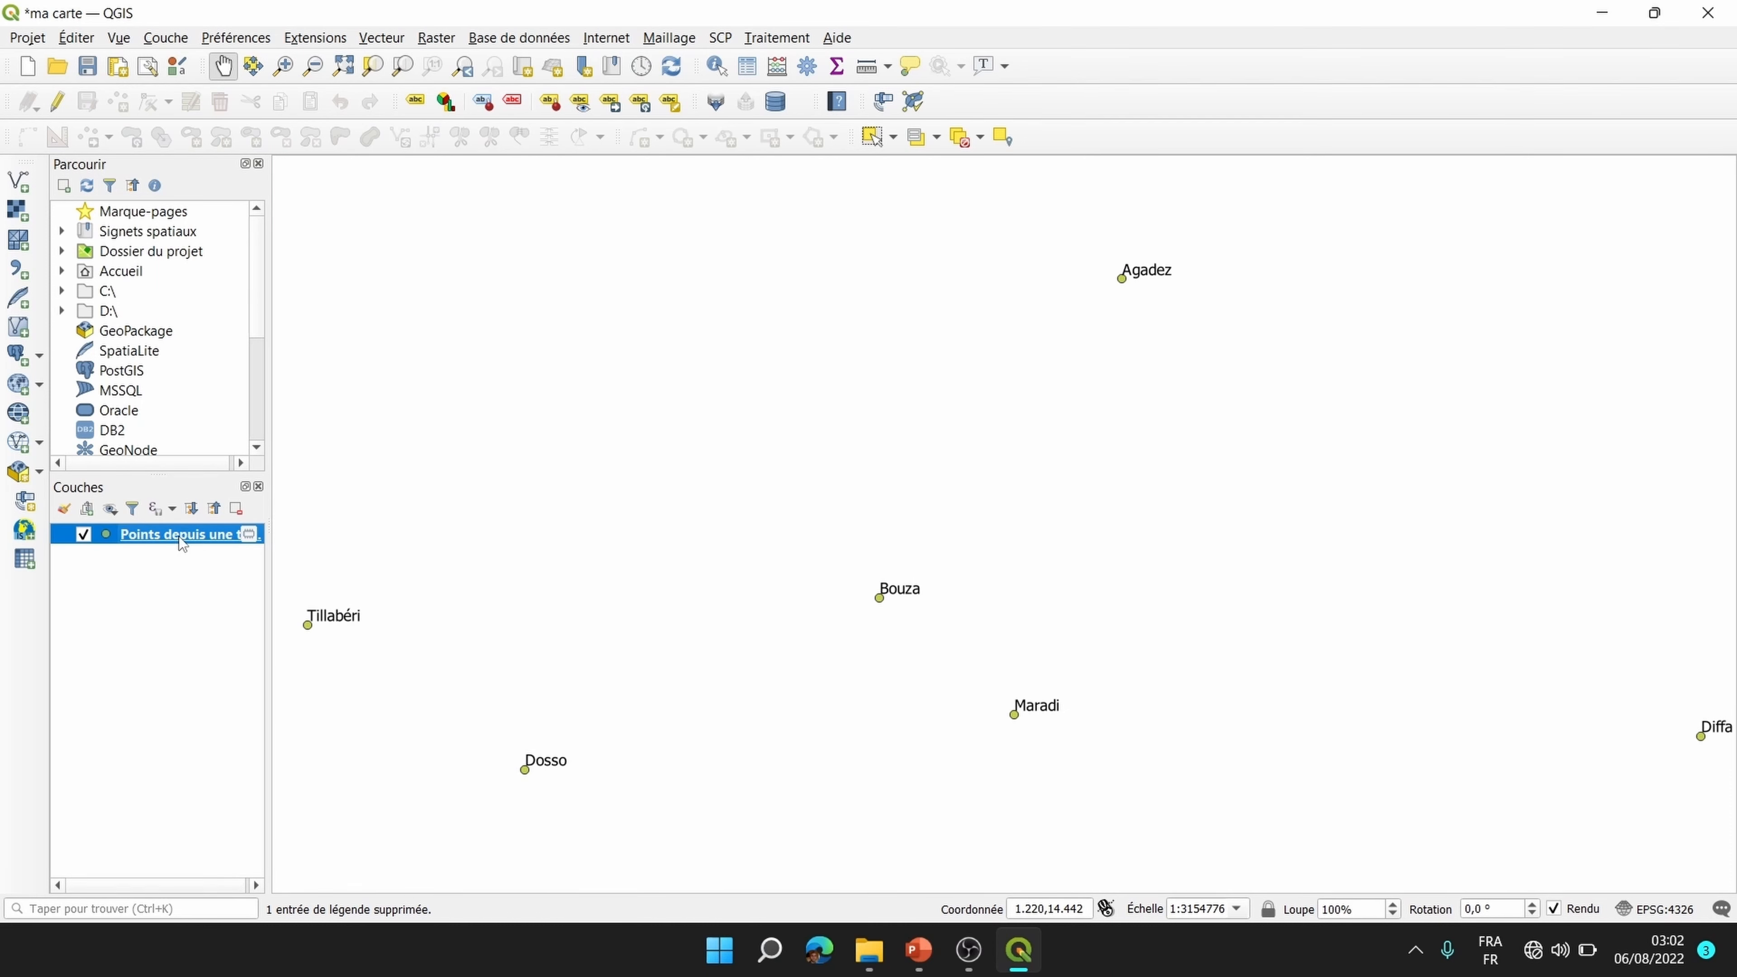
{"action": "right_click", "coordinate": [180, 538]}
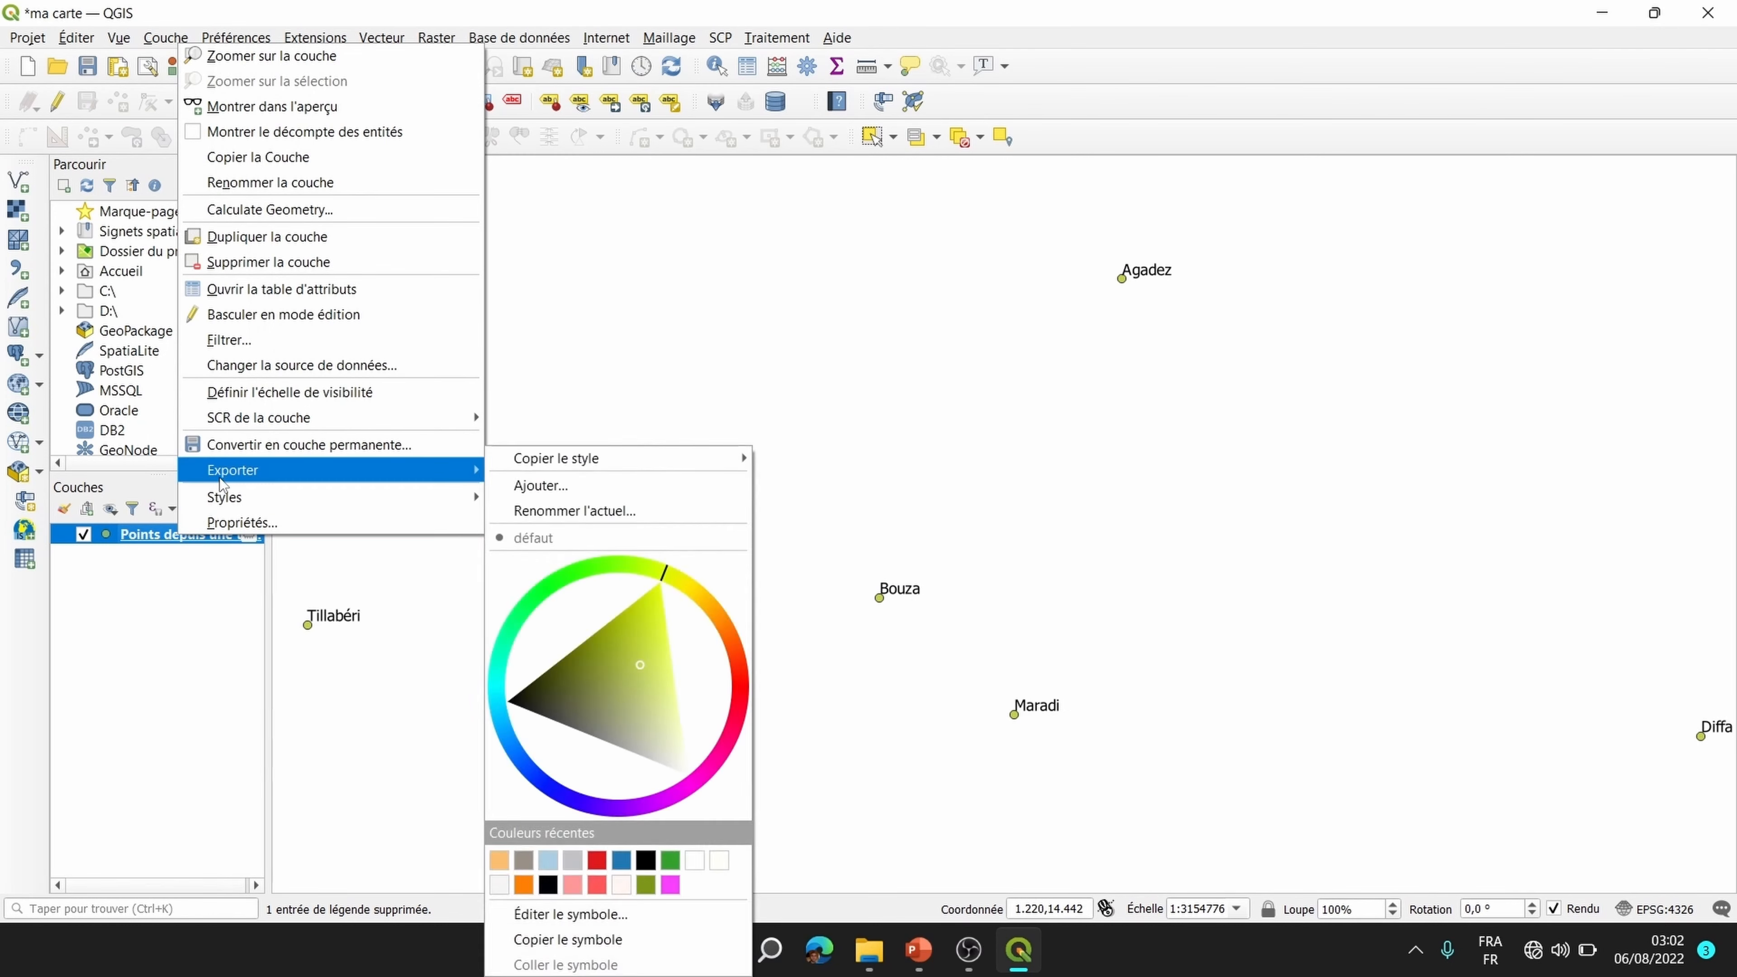
{"action": "mouse_move", "coordinate": [231, 479]}
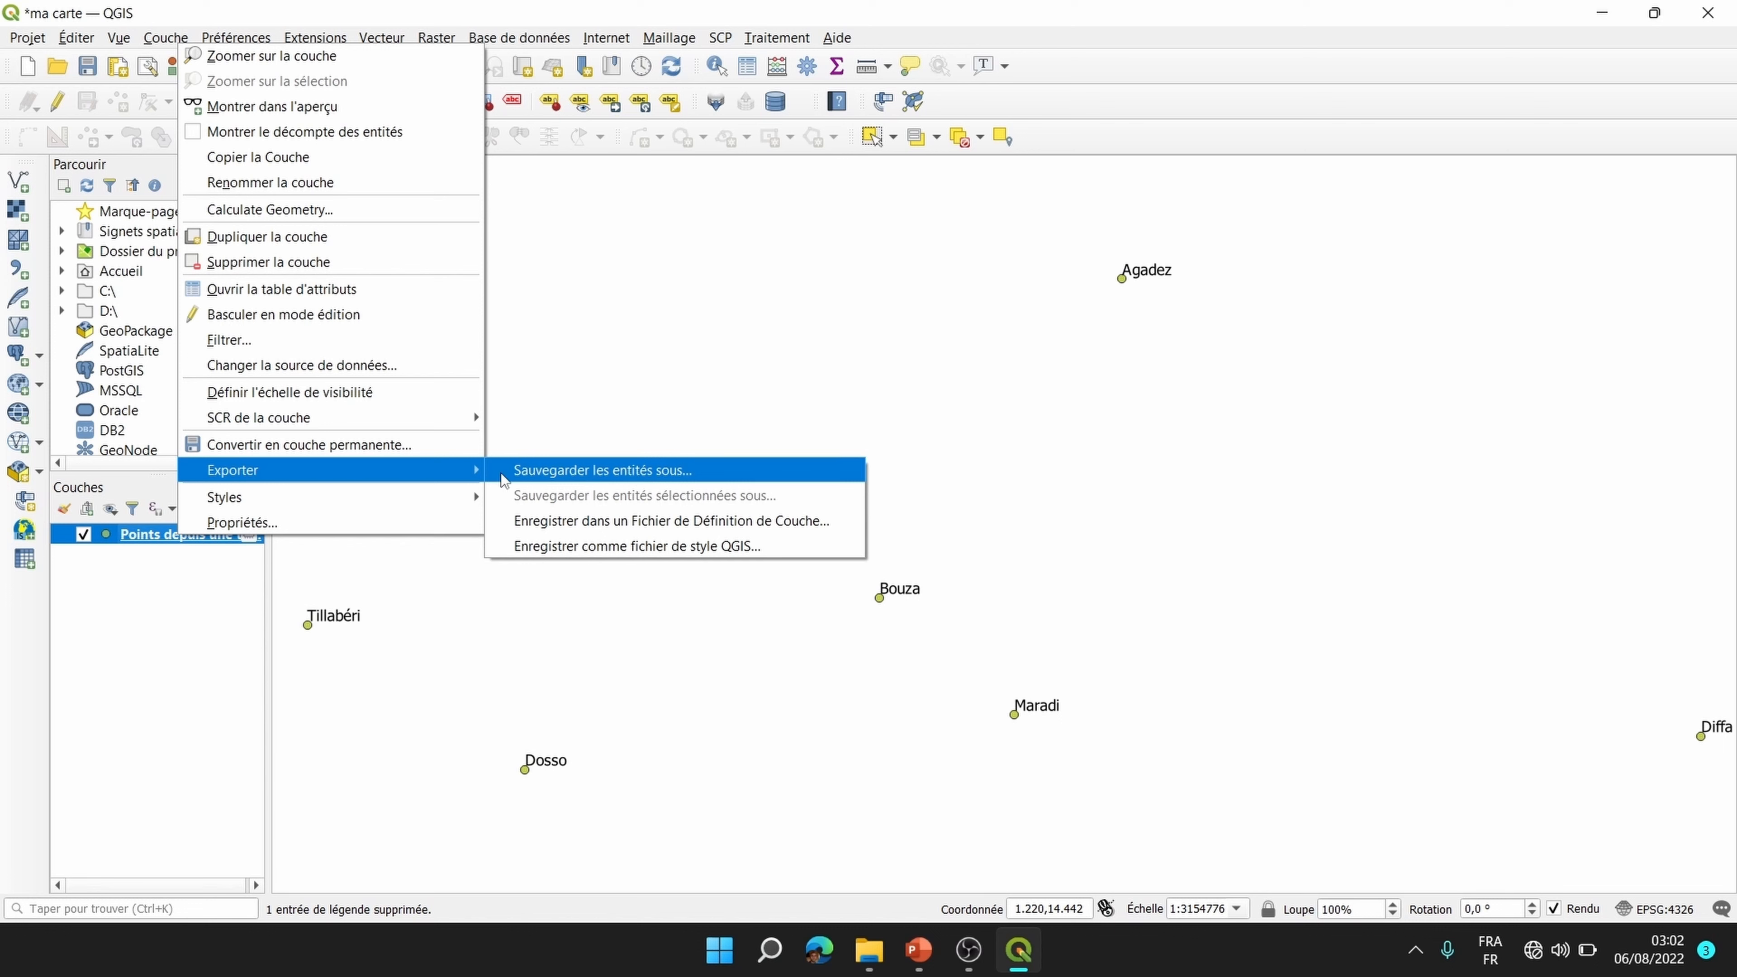
{"action": "left_click", "coordinate": [624, 472]}
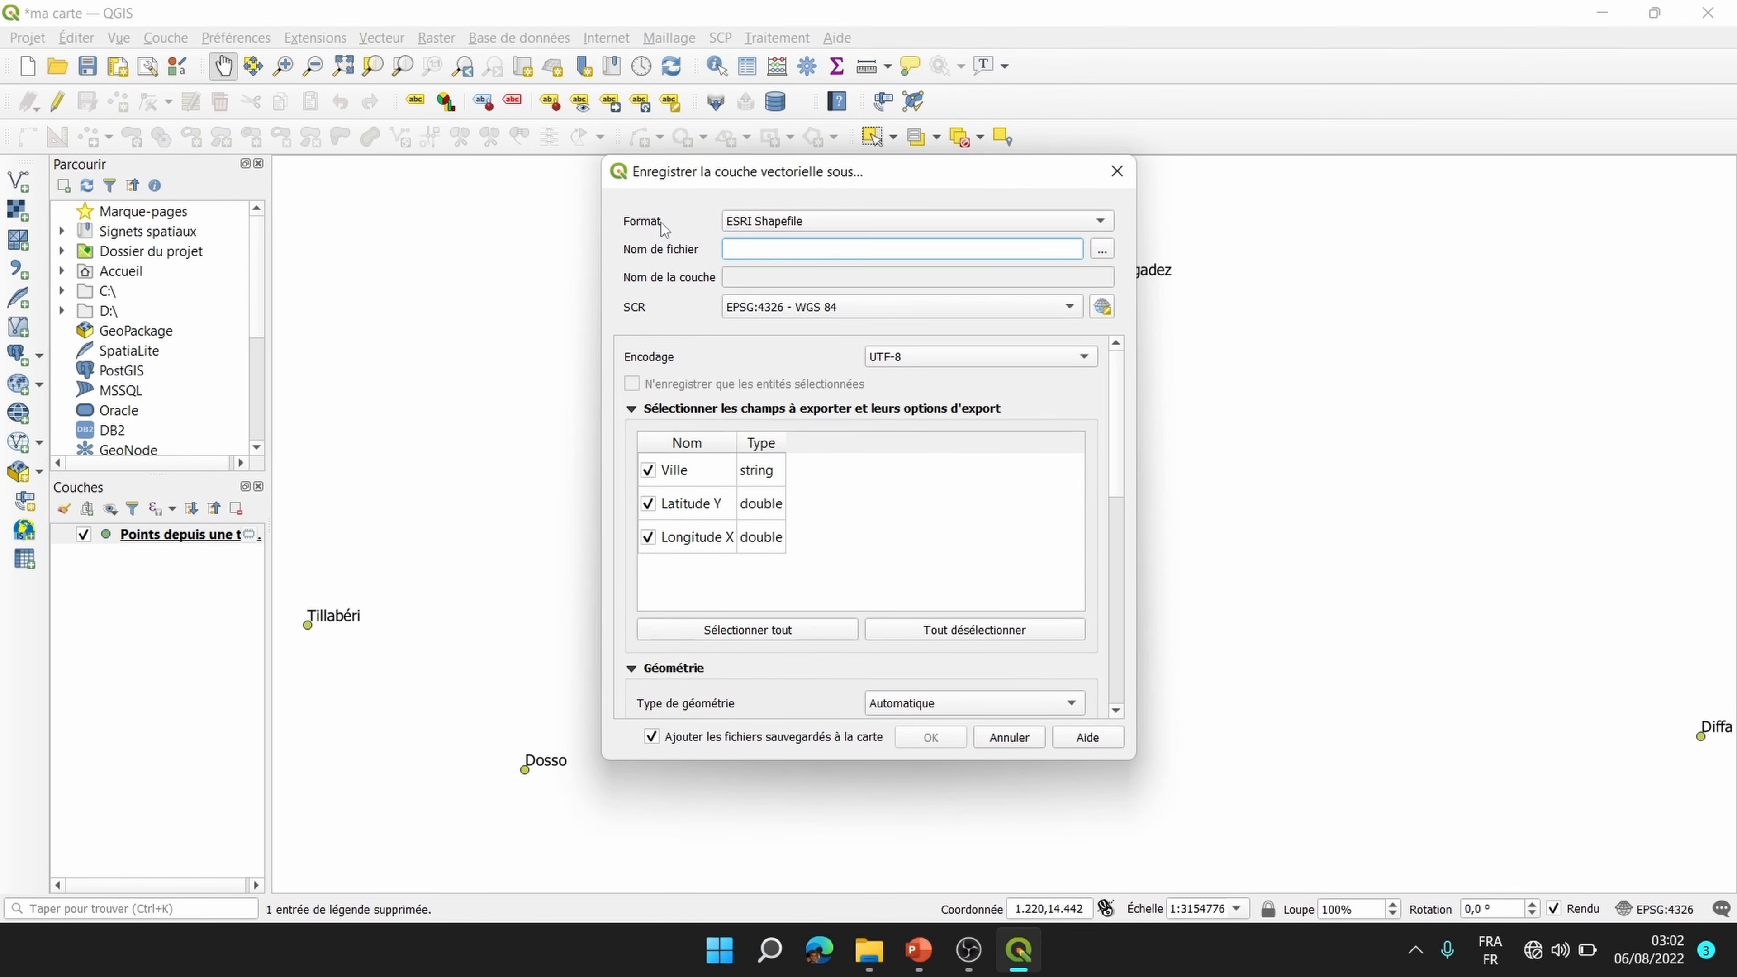
{"action": "left_click", "coordinate": [748, 228]}
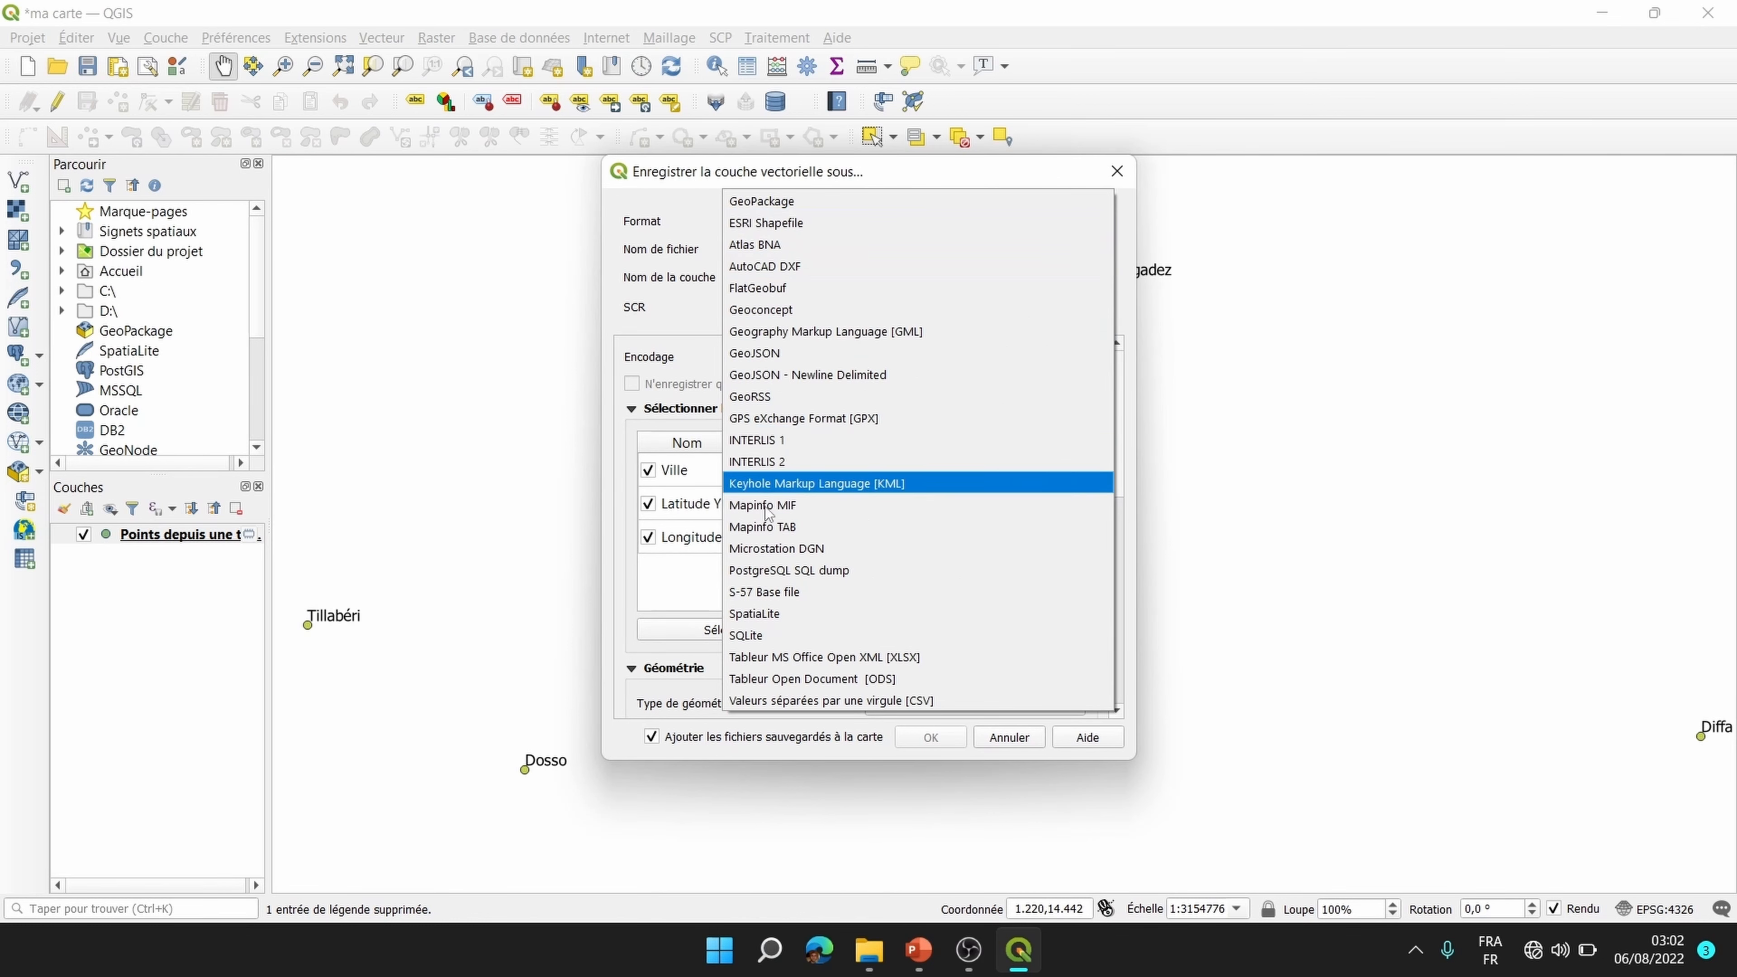
{"action": "left_click", "coordinate": [677, 223]}
{"action": "left_click", "coordinate": [767, 222]}
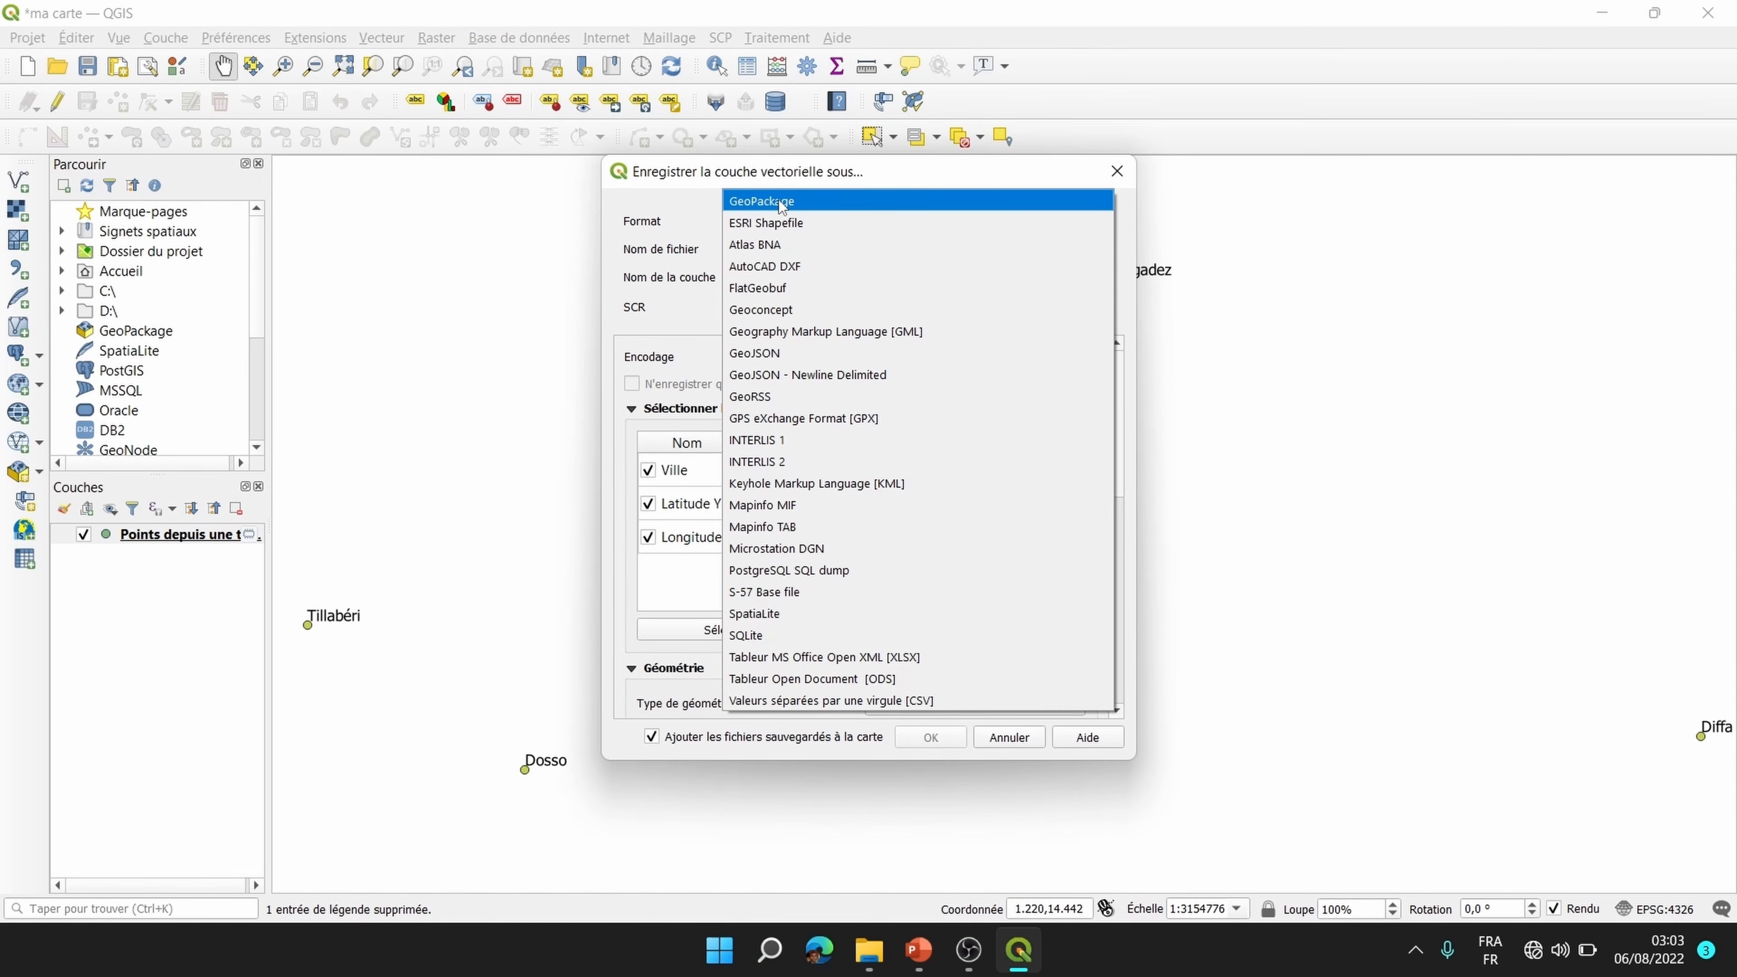
{"action": "left_click", "coordinate": [798, 225]}
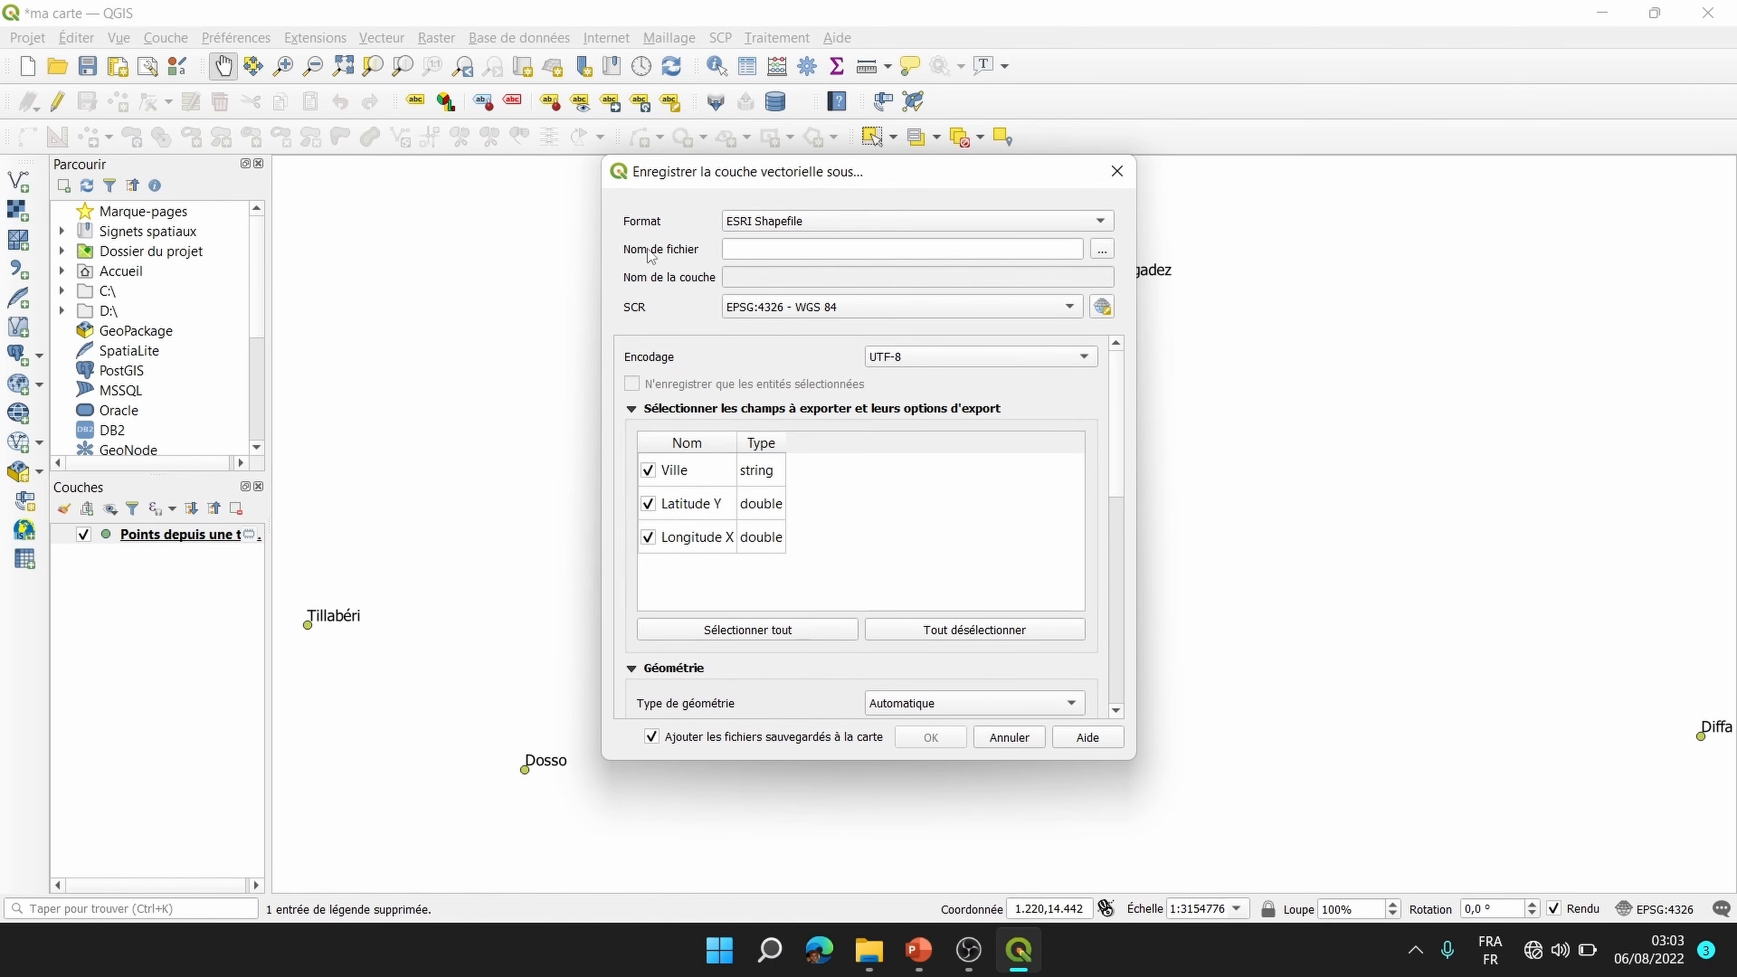
Step: Export the layer as "Données de terrain" in the Formation QGIS folder, with all fields included and the saved file added to the map
{"action": "left_click", "coordinate": [1106, 252]}
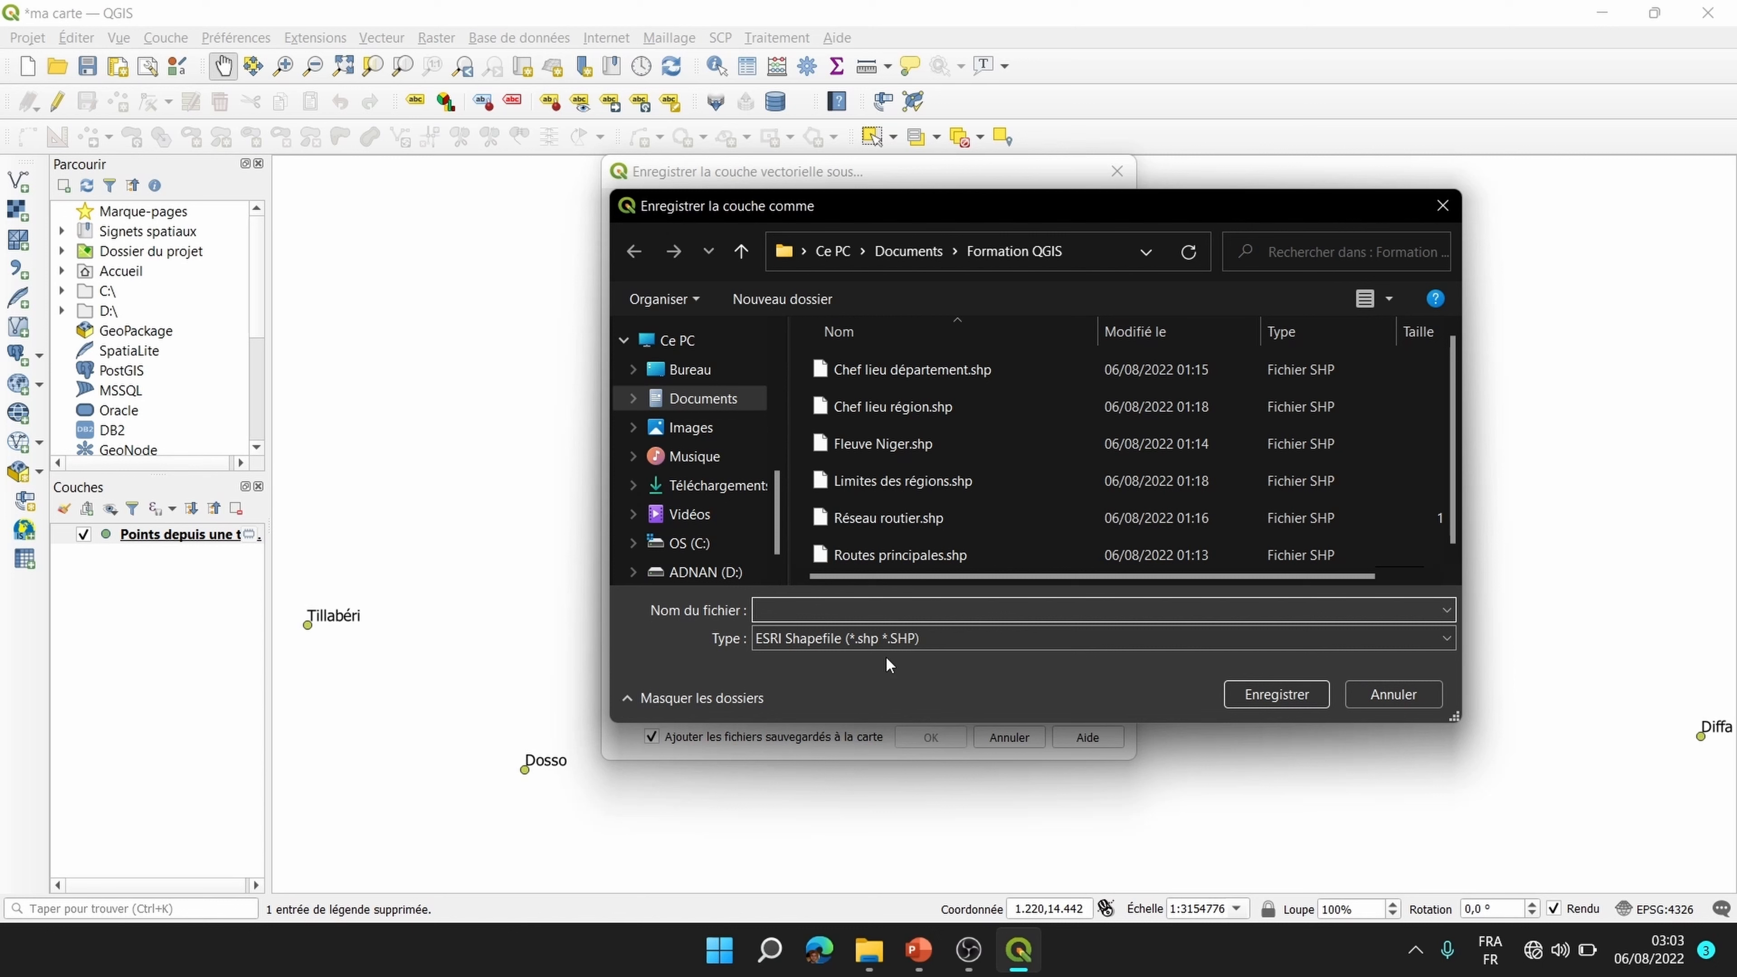
{"action": "type", "text": "Données de terrain"}
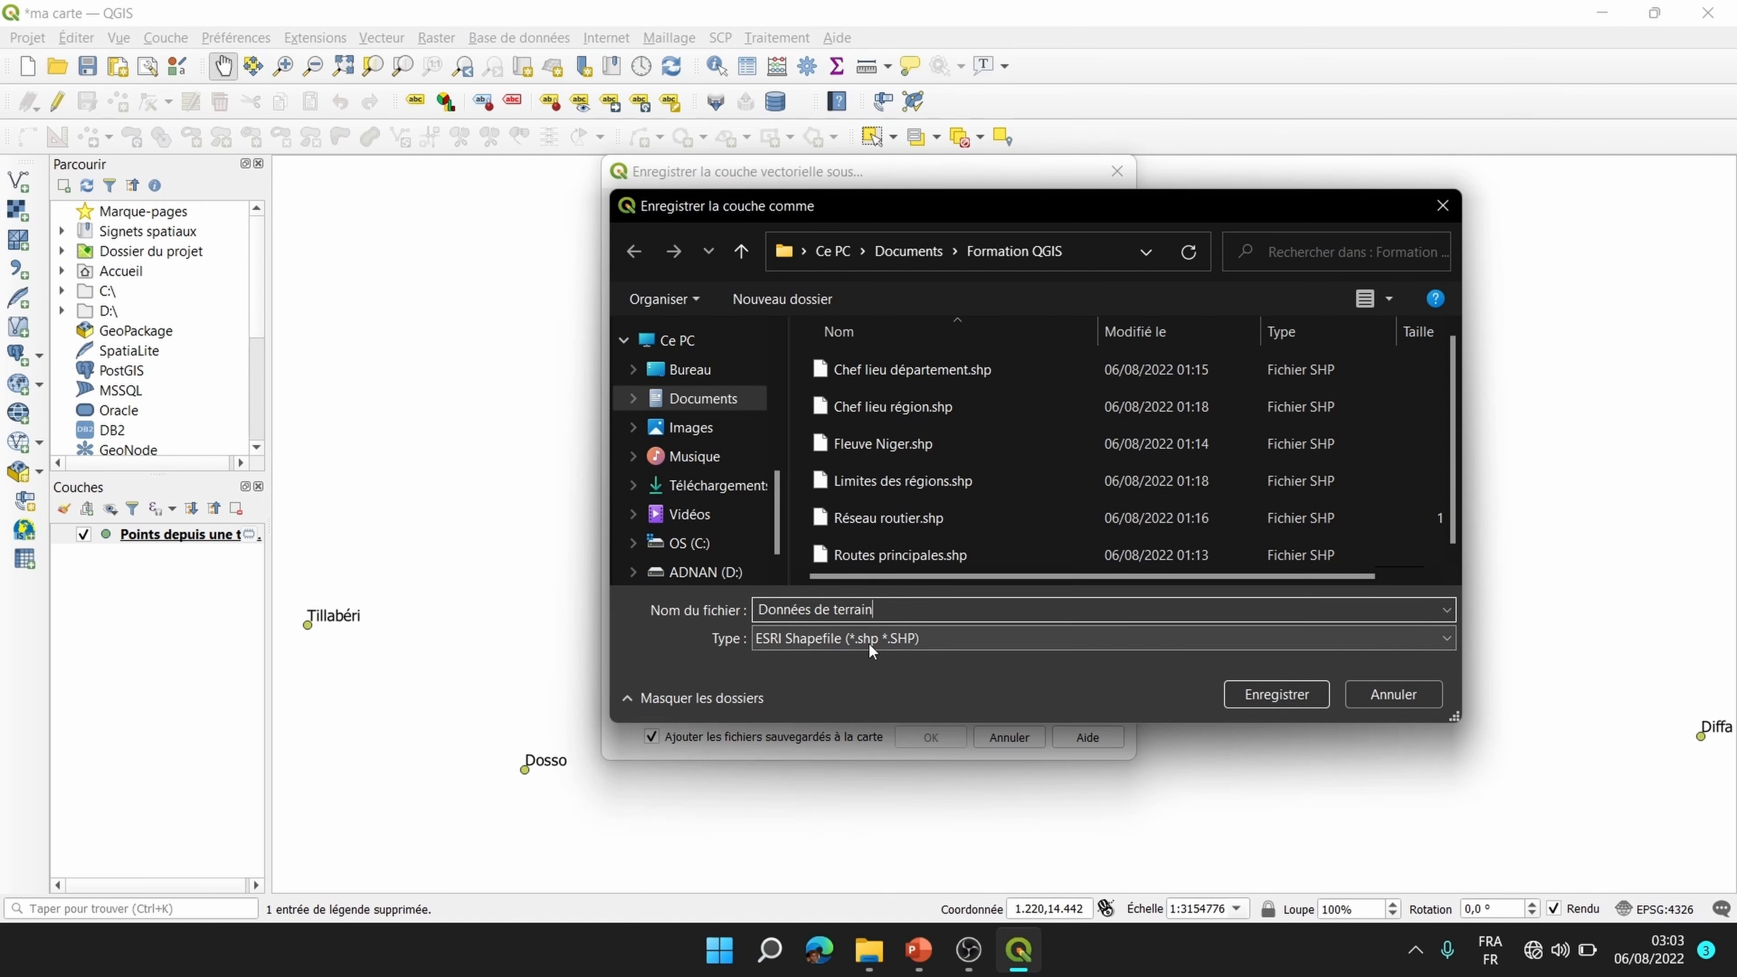
{"action": "left_click", "coordinate": [1255, 695]}
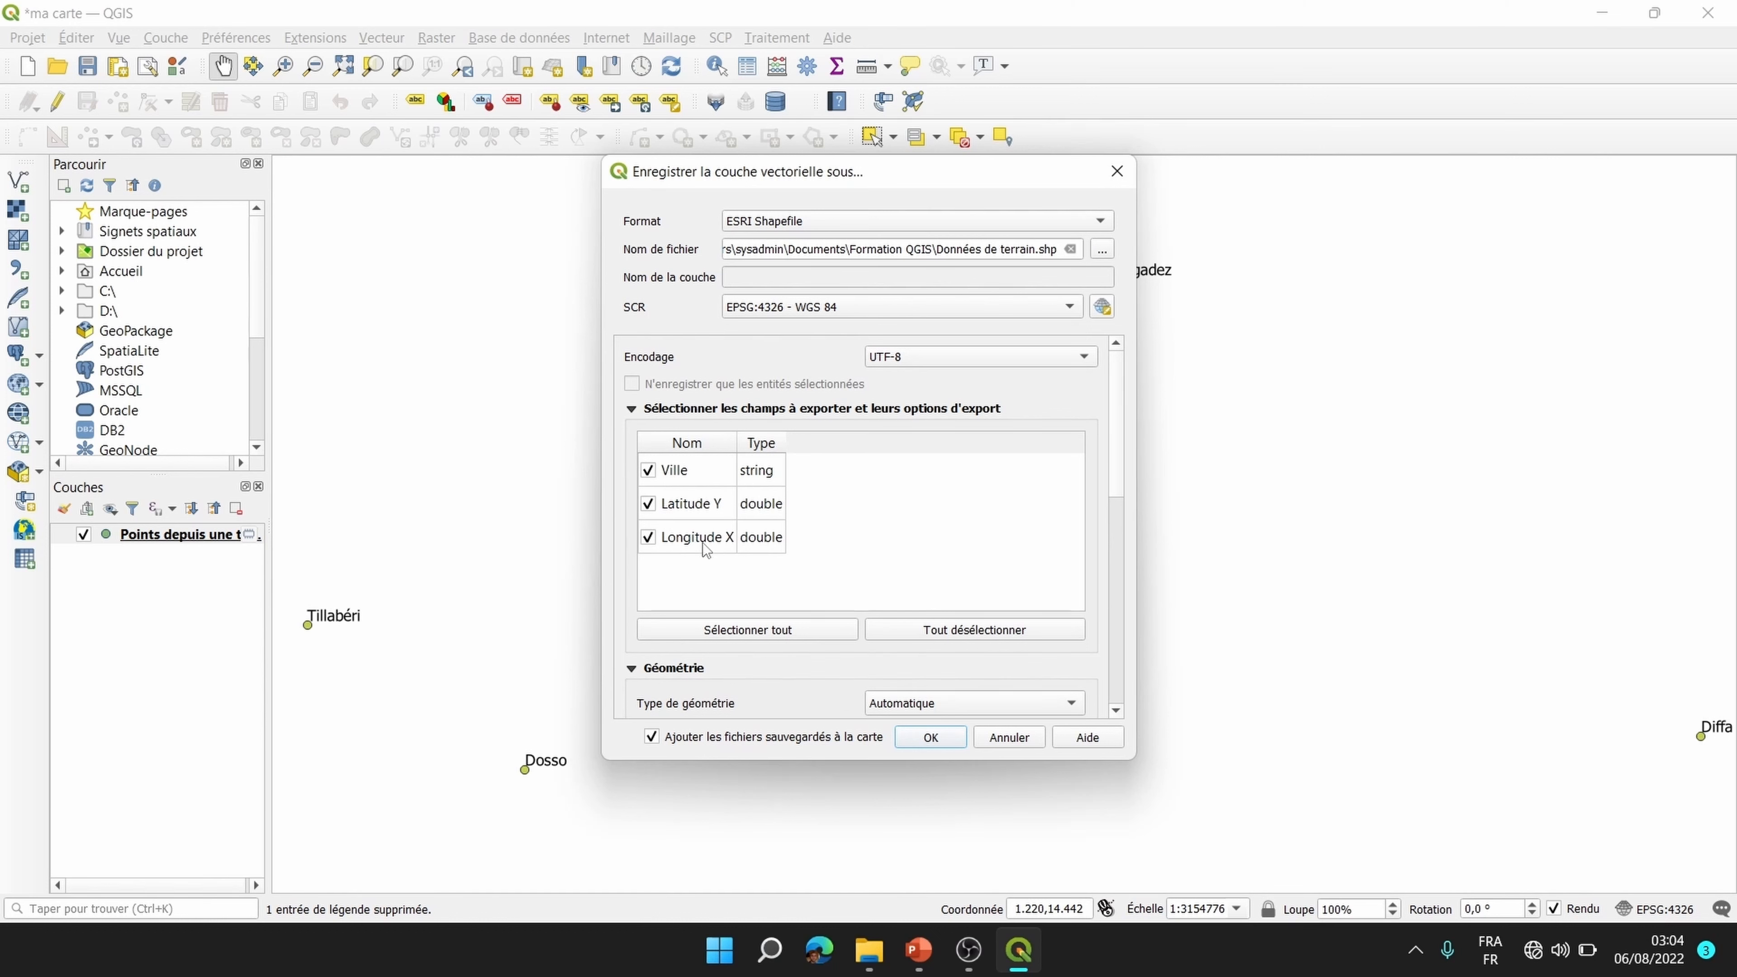
{"action": "left_click", "coordinate": [649, 506]}
{"action": "left_click", "coordinate": [649, 506]}
{"action": "left_click", "coordinate": [930, 737]}
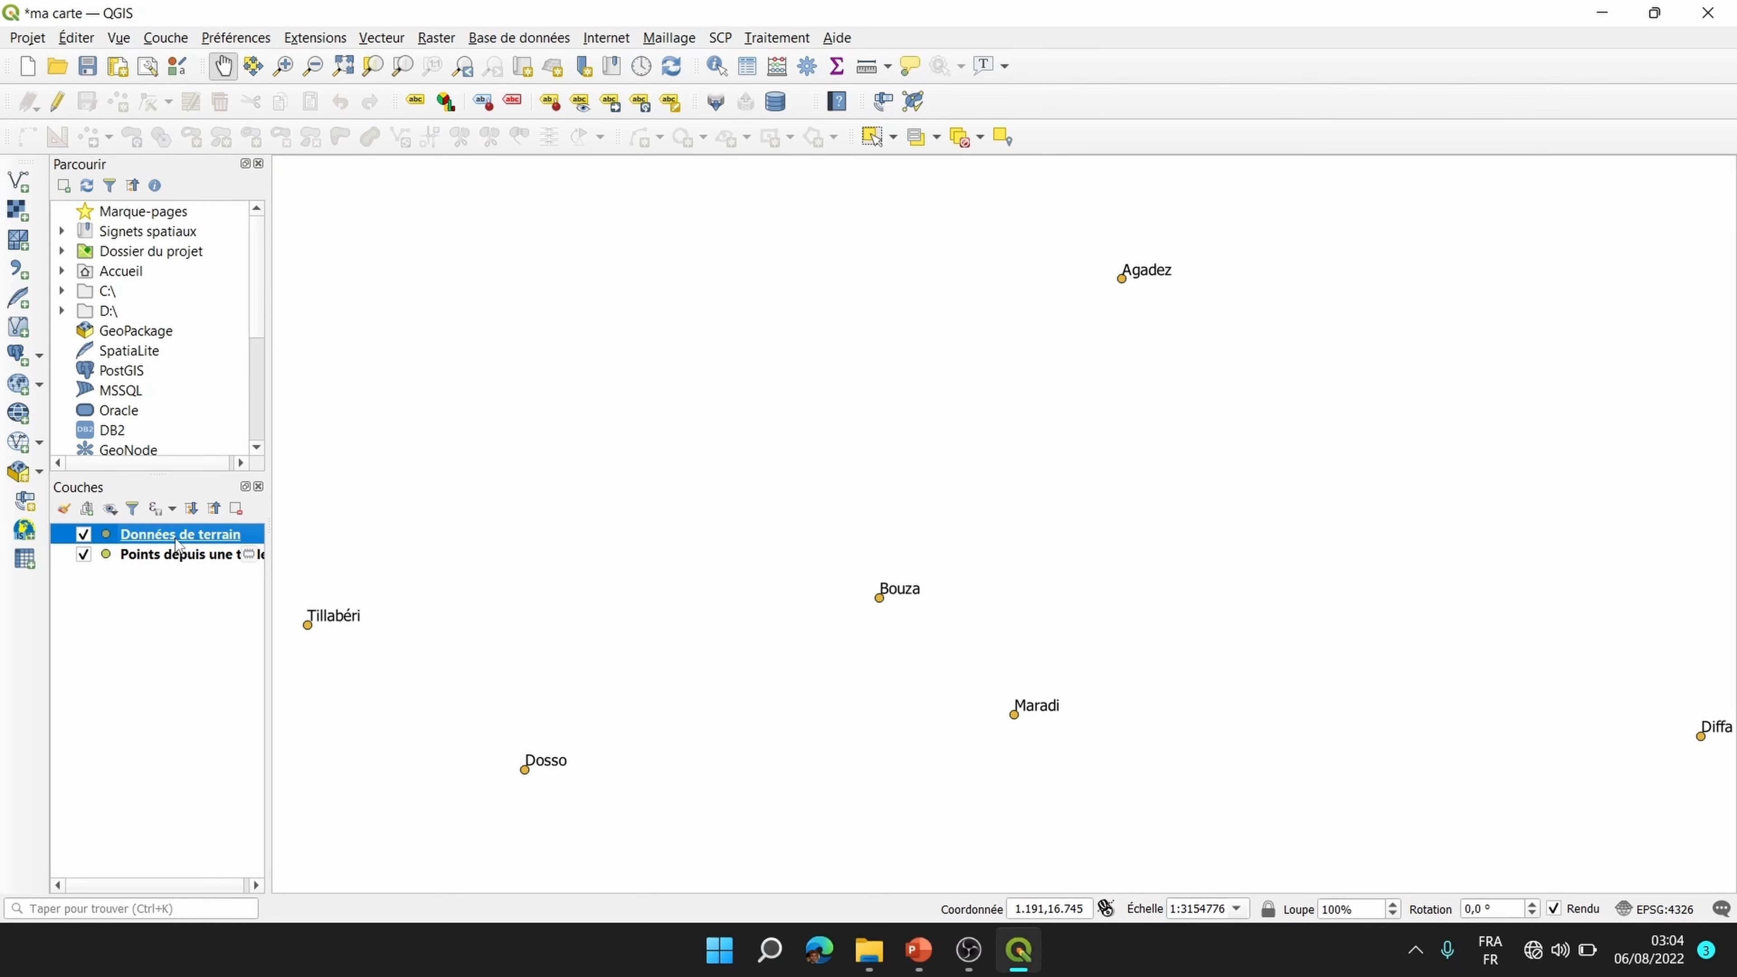
Step: Remove the temporary "Points depuis une table" layer from the project, leaving only Données de terrain
{"action": "left_click", "coordinate": [209, 555]}
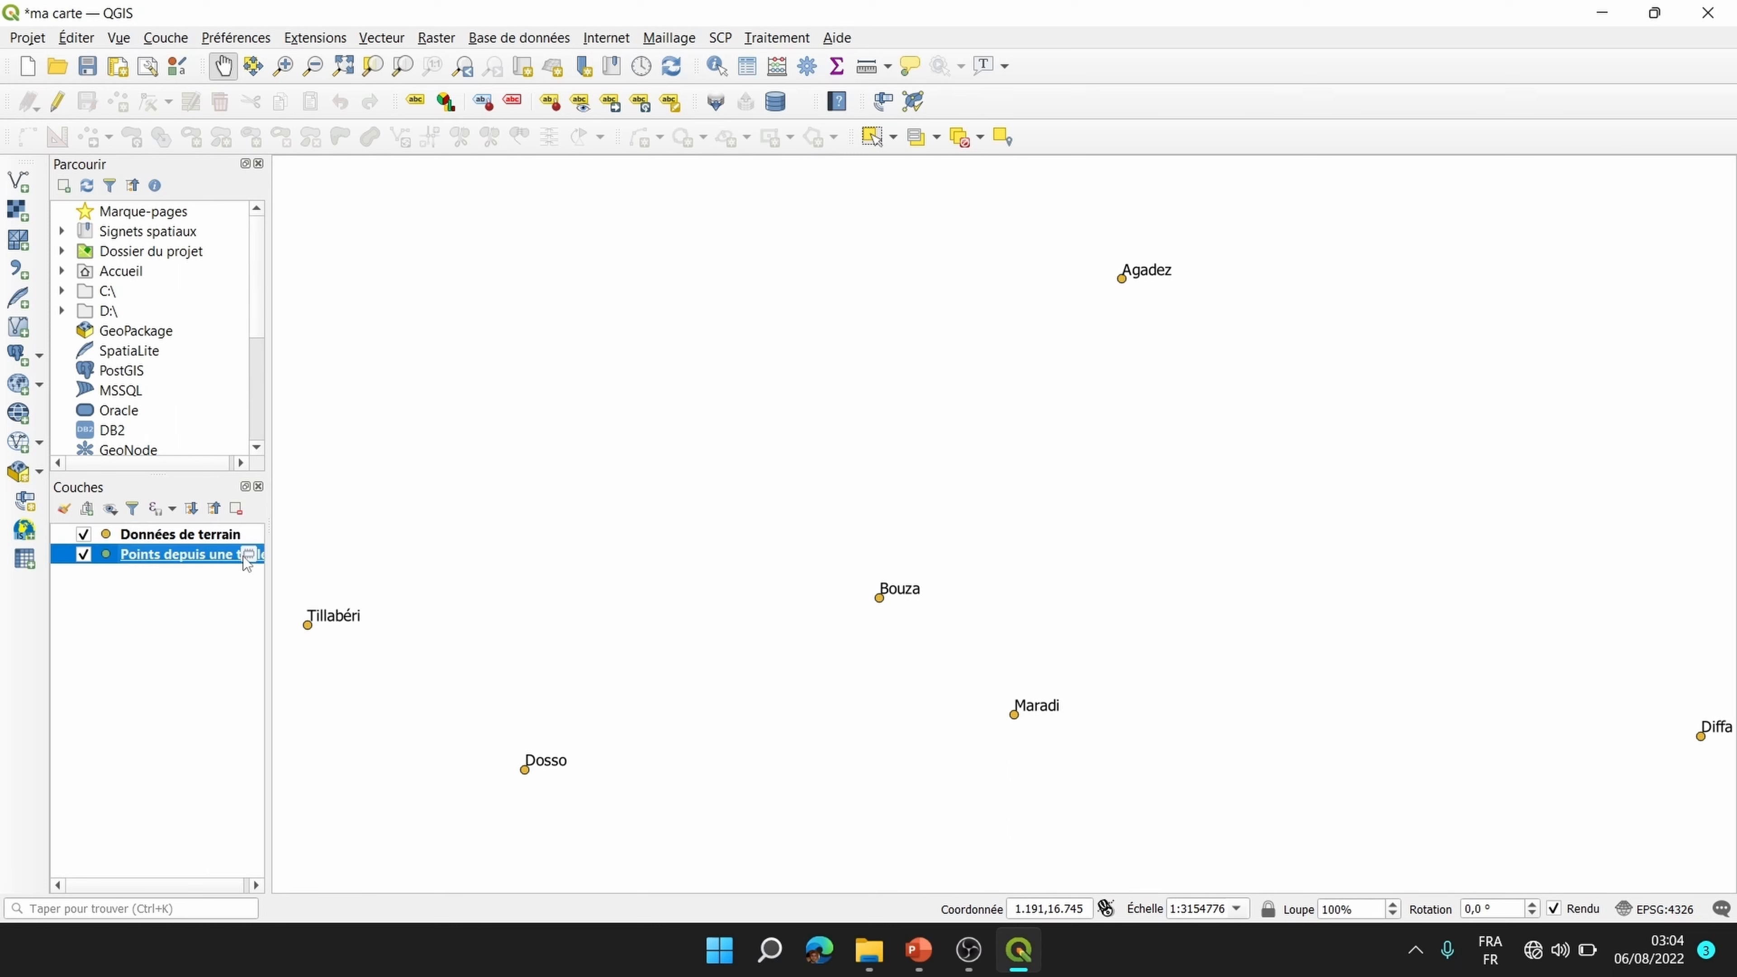
{"action": "right_click", "coordinate": [206, 558]}
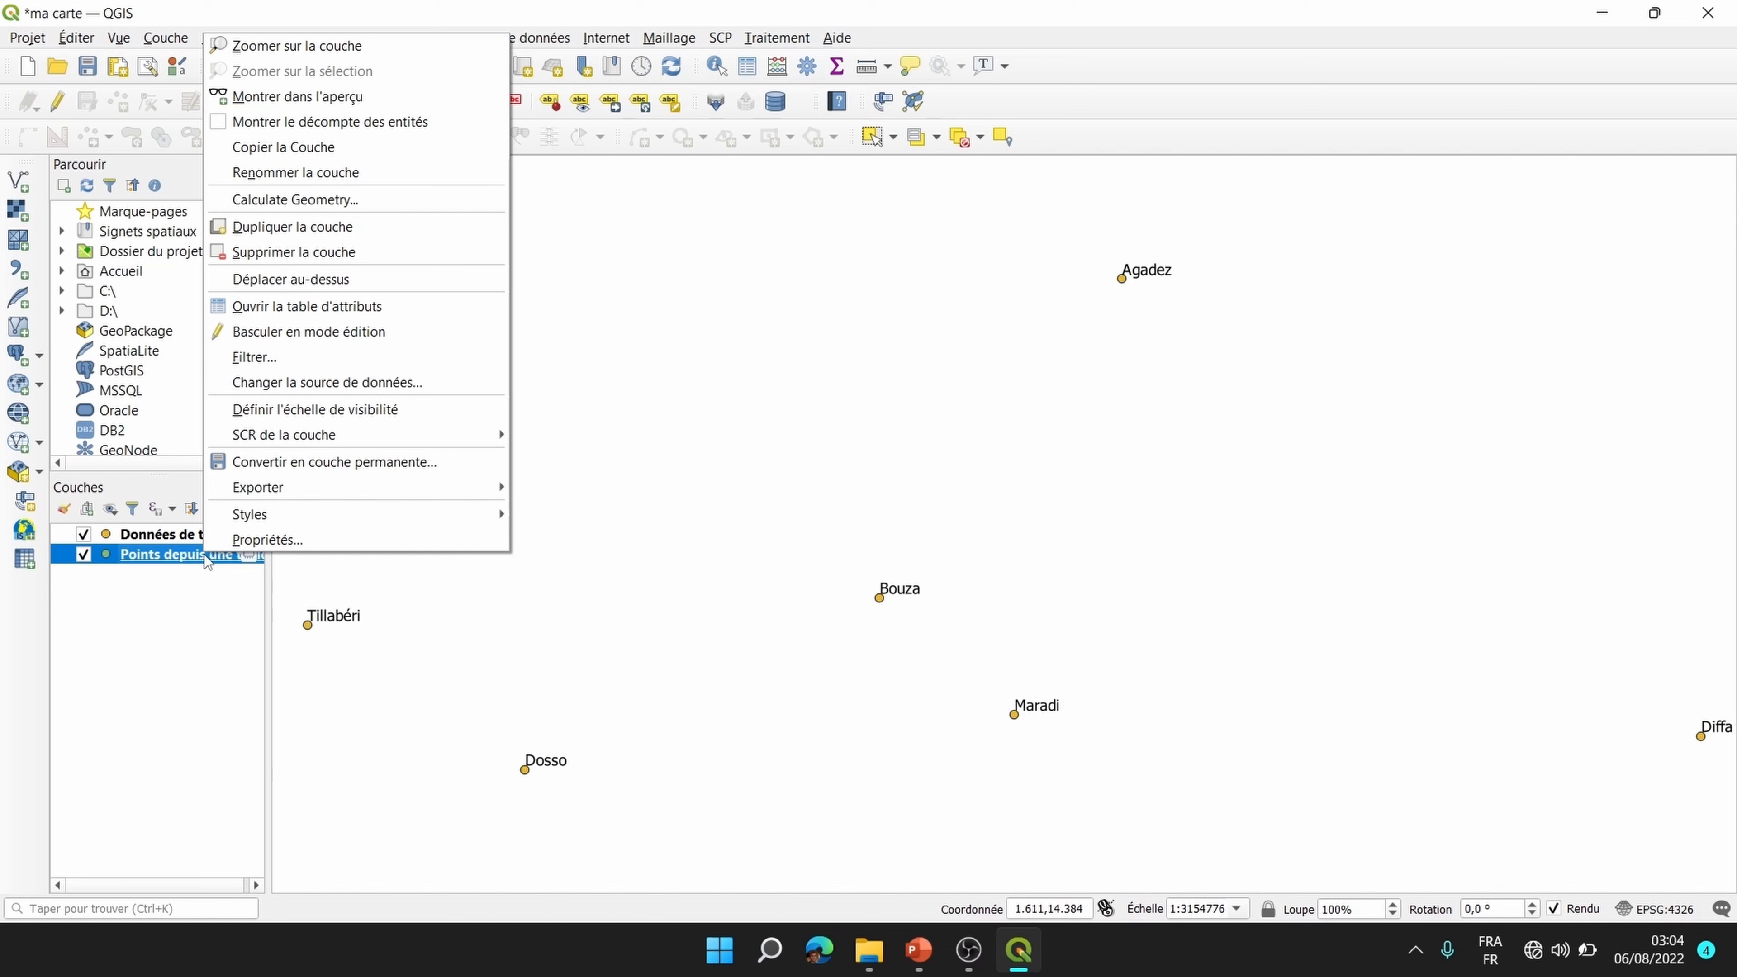
{"action": "left_click", "coordinate": [310, 254]}
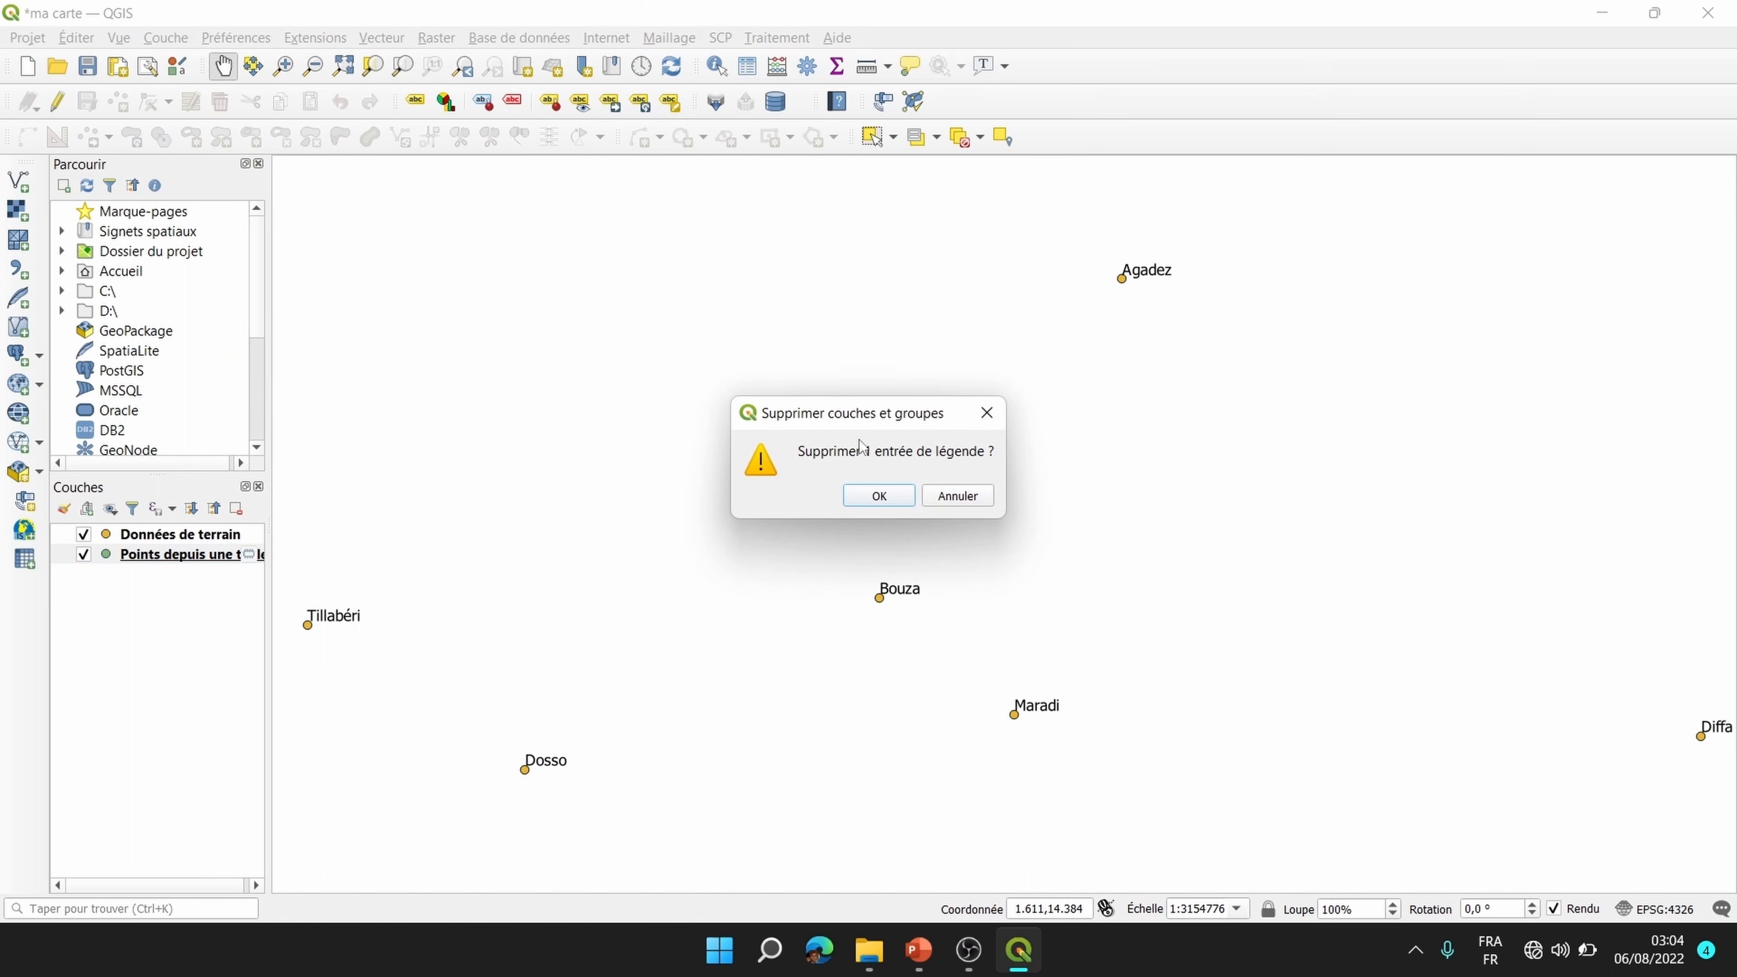
{"action": "left_click", "coordinate": [873, 495]}
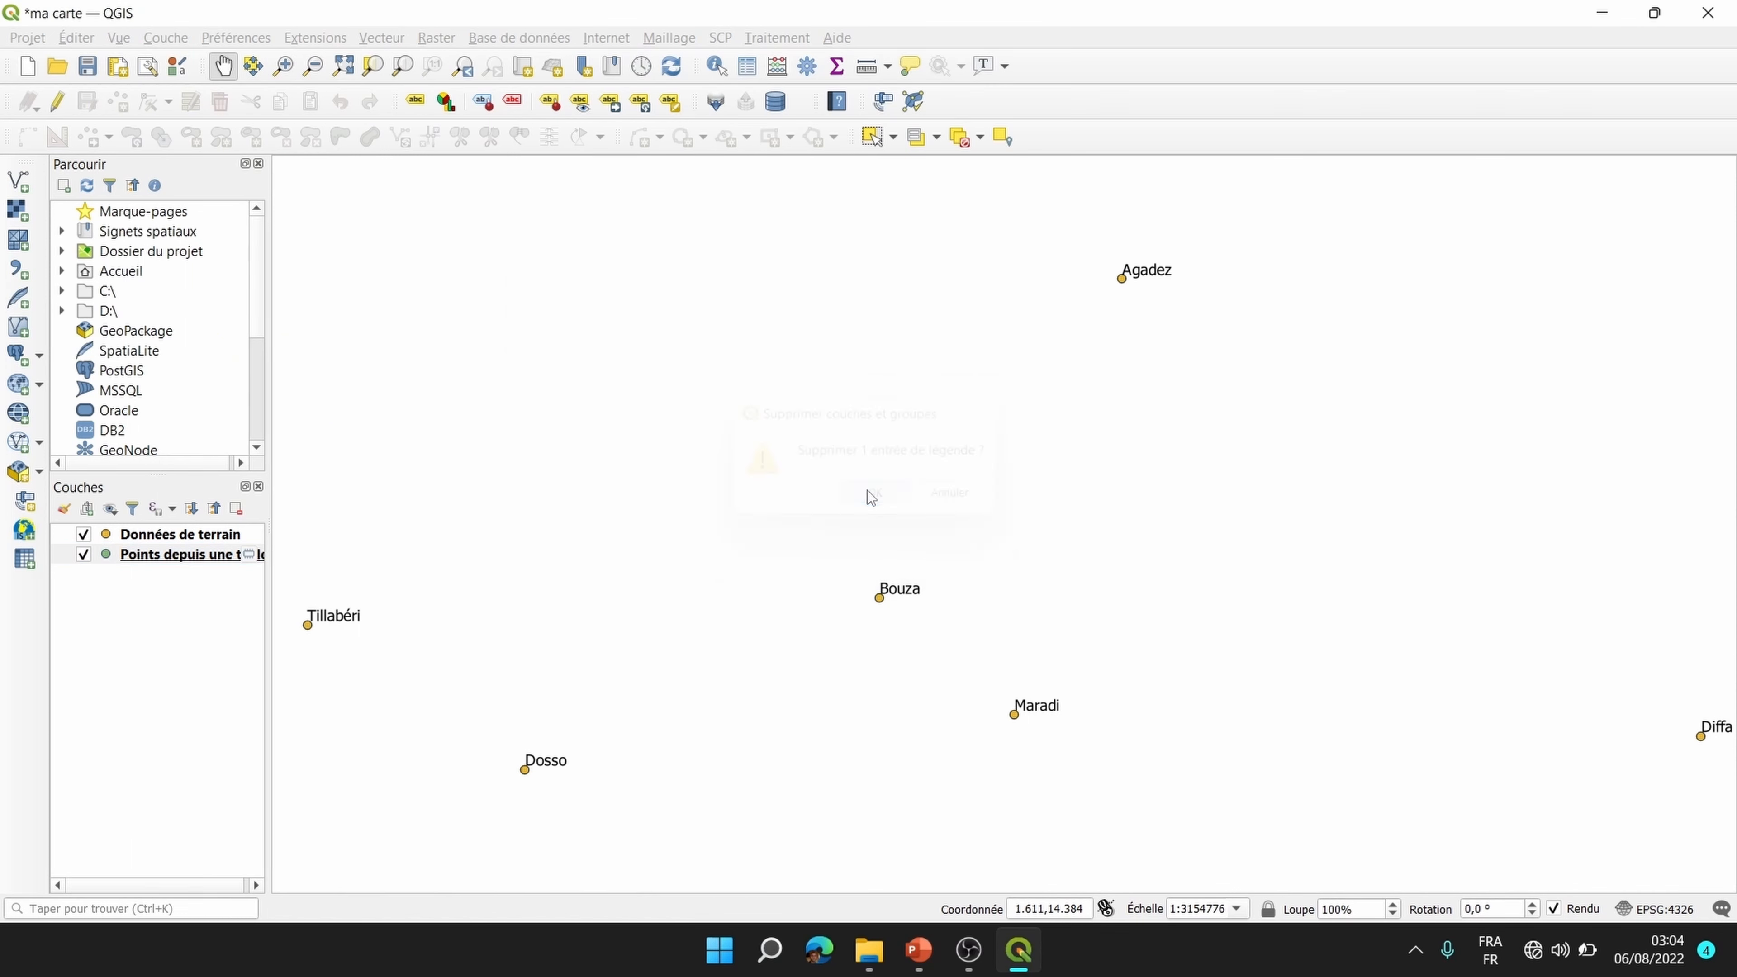
{"action": "left_click", "coordinate": [190, 537]}
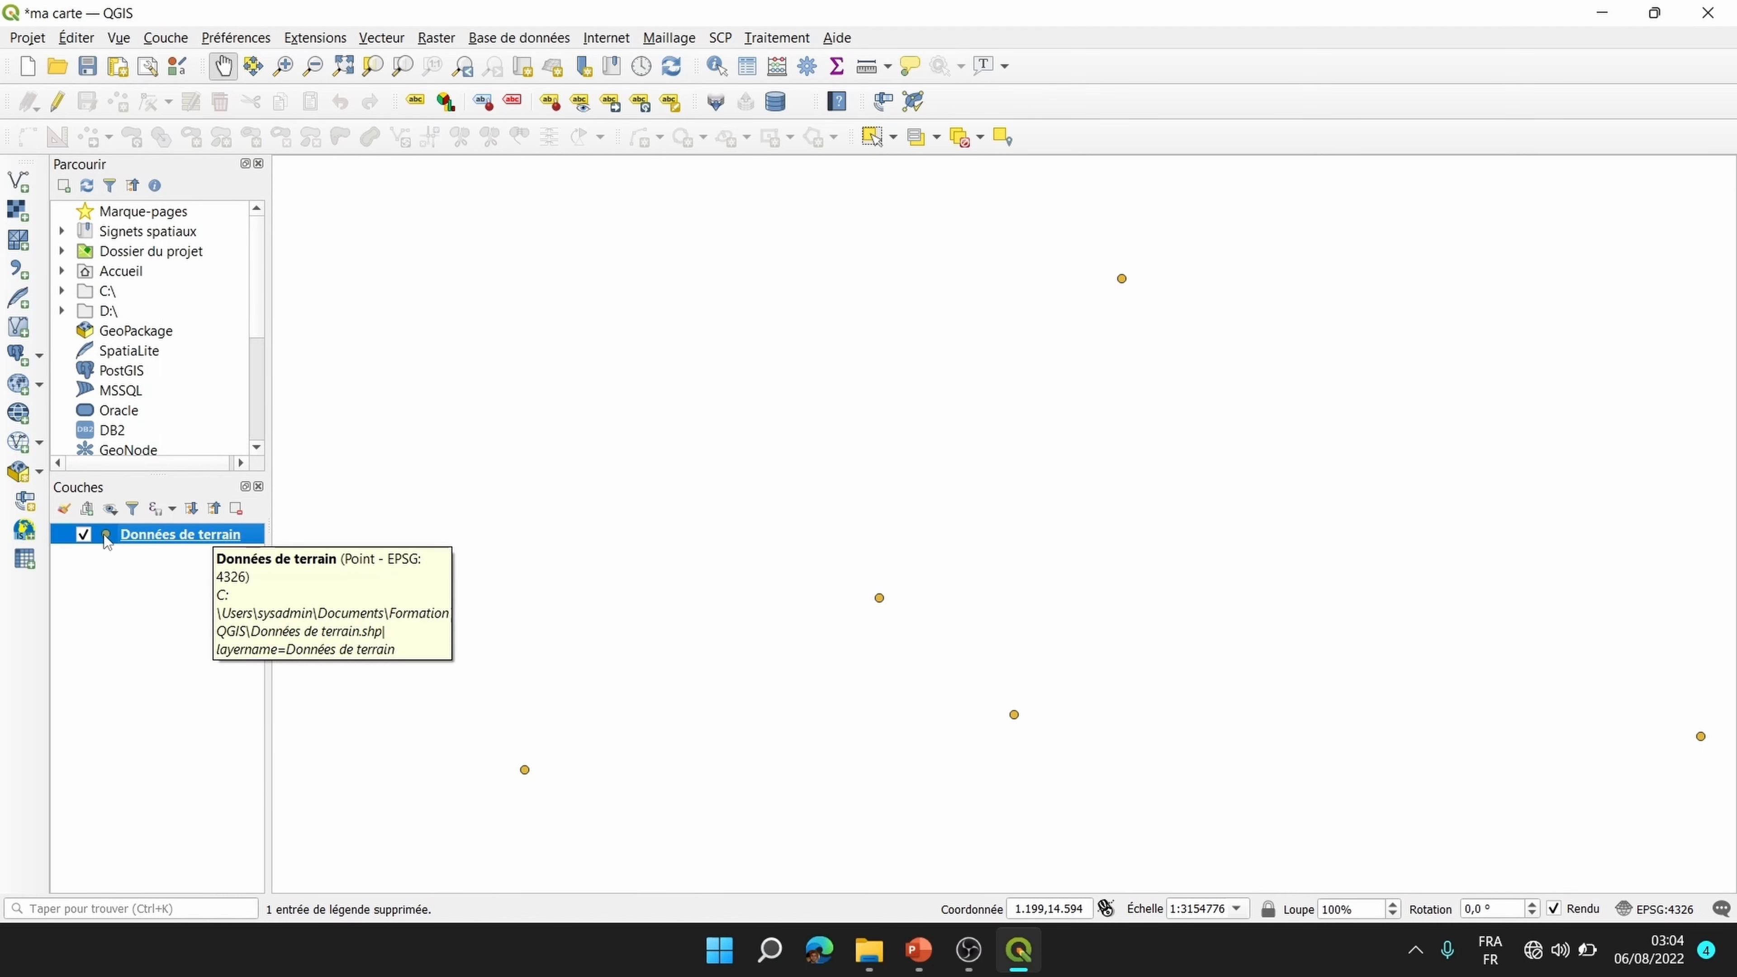
{"action": "left_click", "coordinate": [134, 590]}
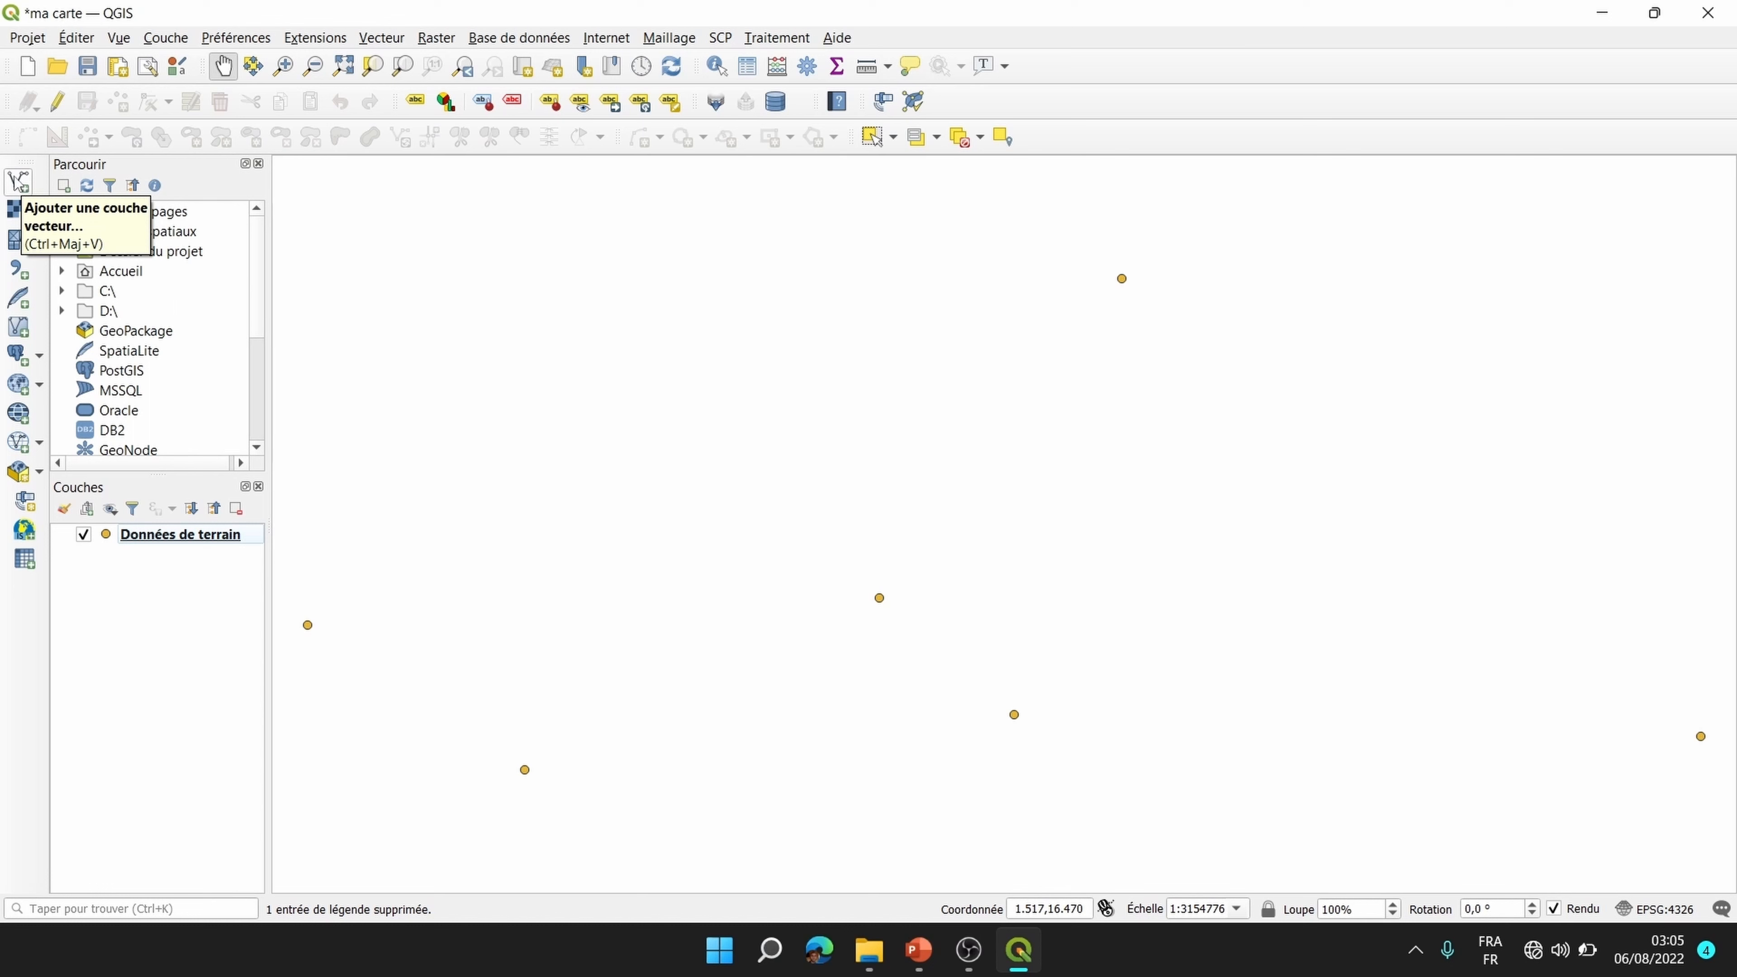
Step: Examine the available add-layer commands and the folders on the D:\ drive as ways to load existing layers
{"action": "left_click", "coordinate": [159, 39]}
{"action": "mouse_move", "coordinate": [194, 116]}
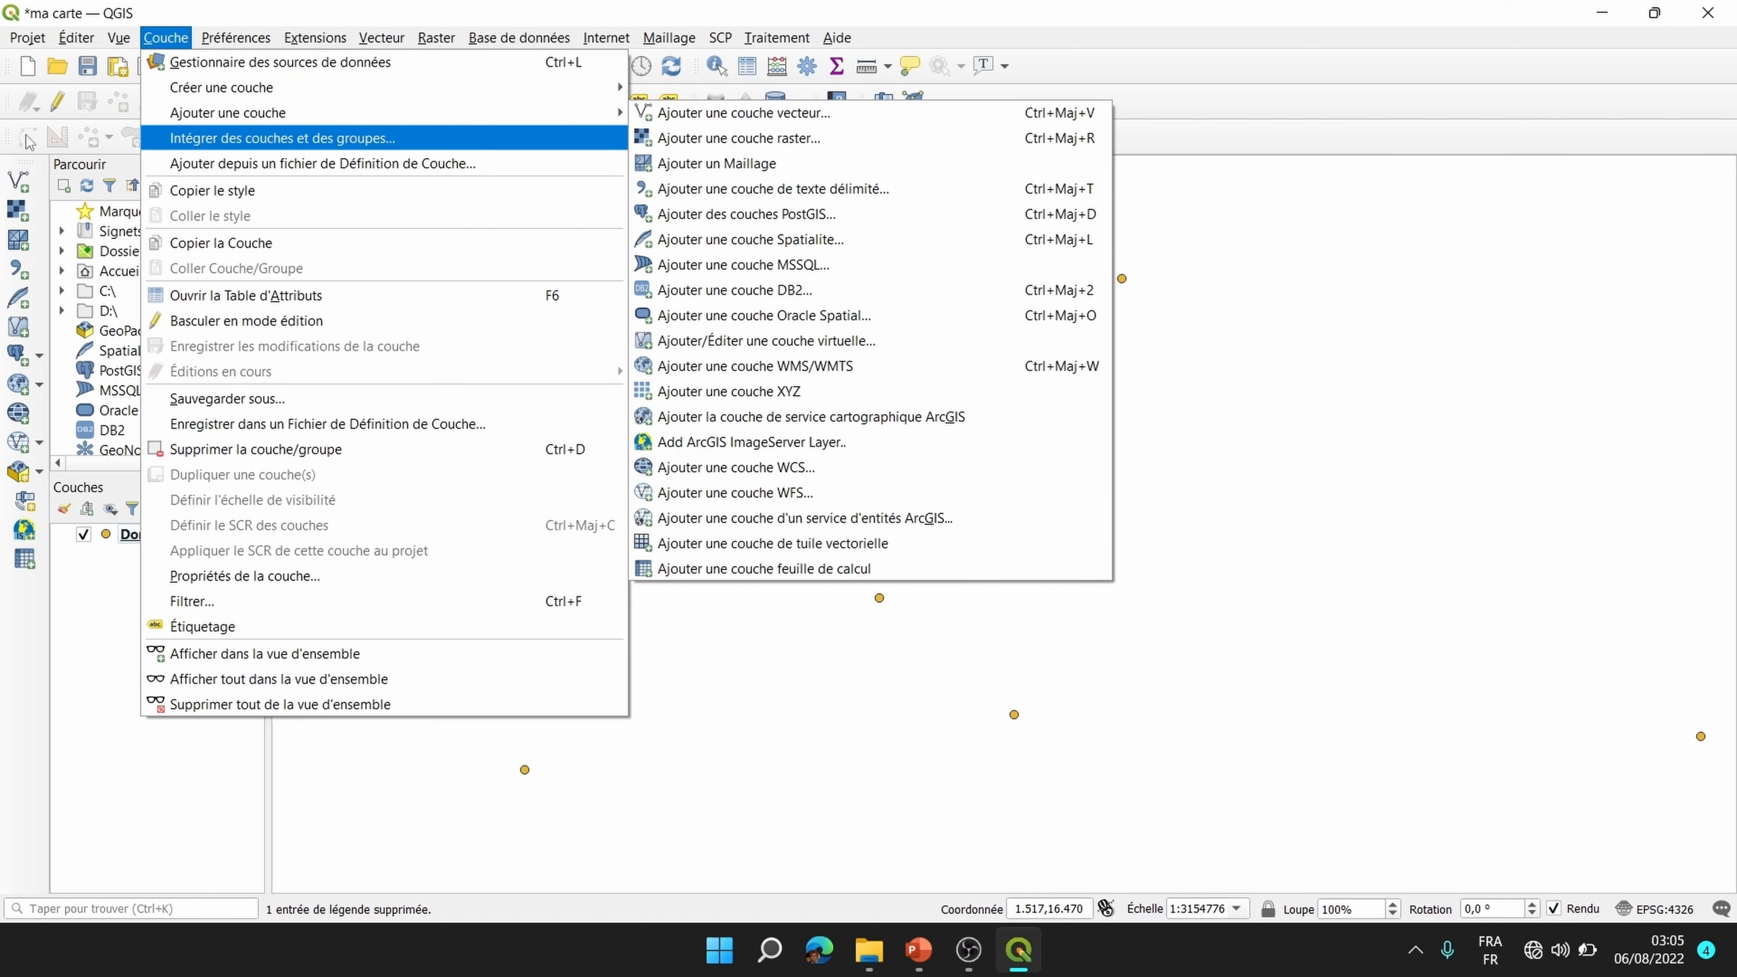
{"action": "left_click", "coordinate": [12, 152]}
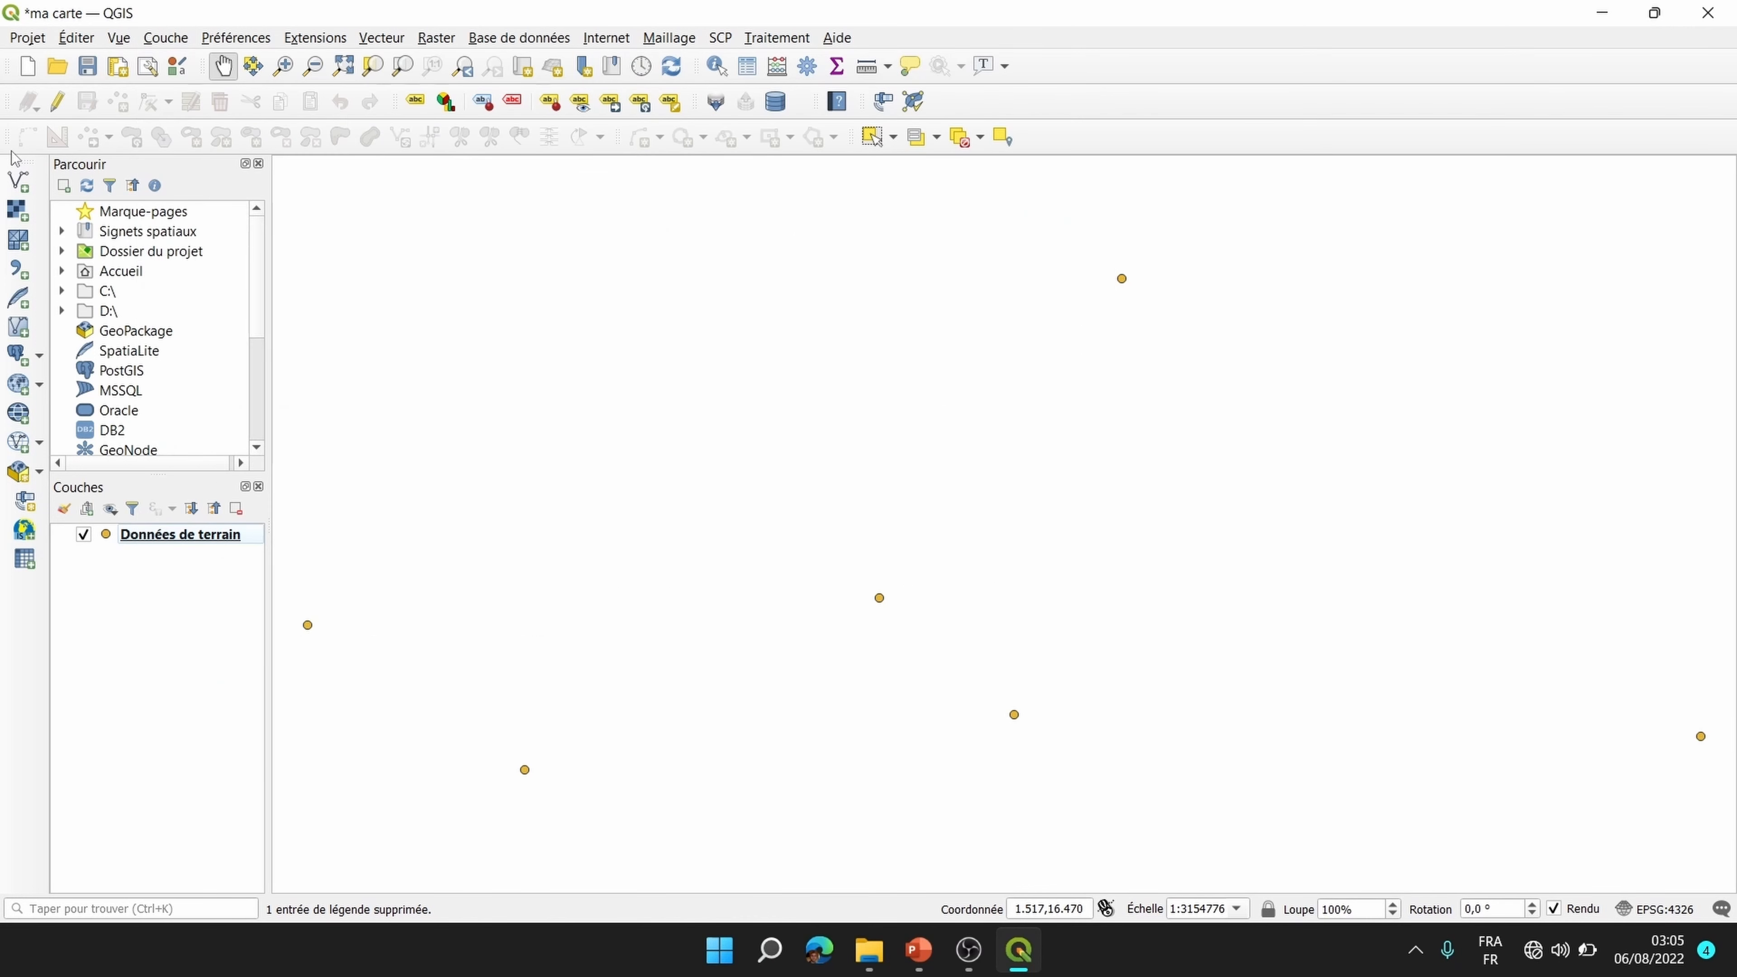
{"action": "left_click", "coordinate": [60, 311], "text": "shift"}
{"action": "left_click", "coordinate": [60, 311]}
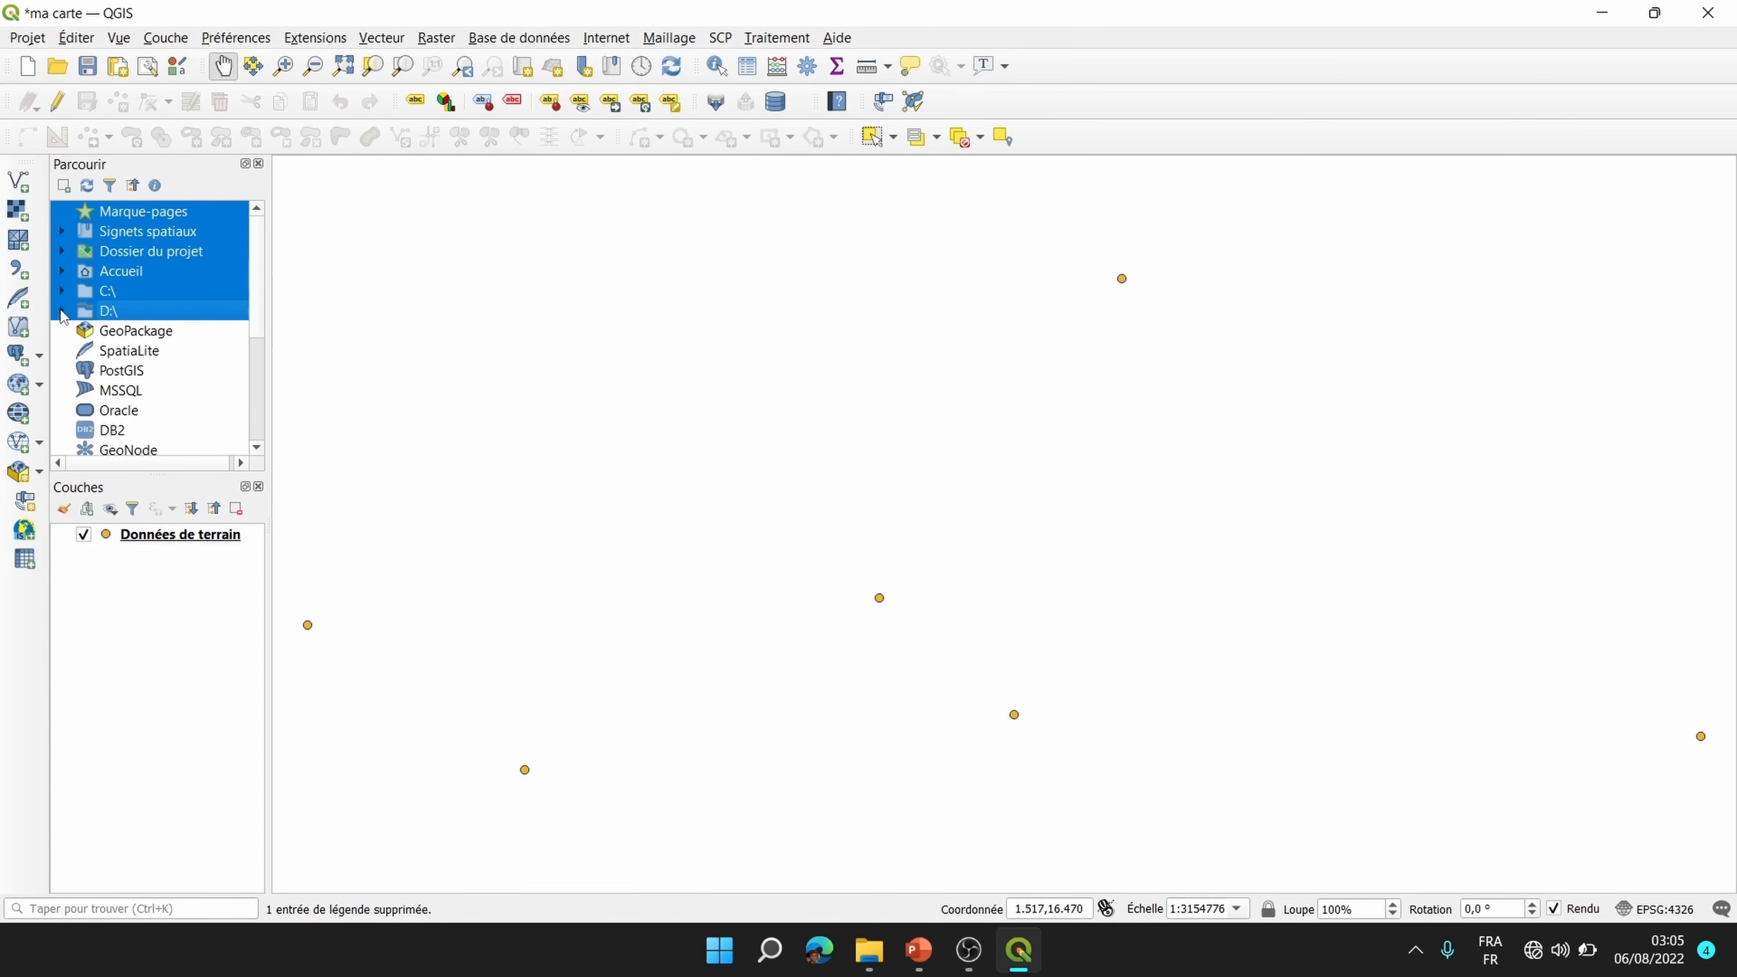
{"action": "left_click", "coordinate": [57, 312]}
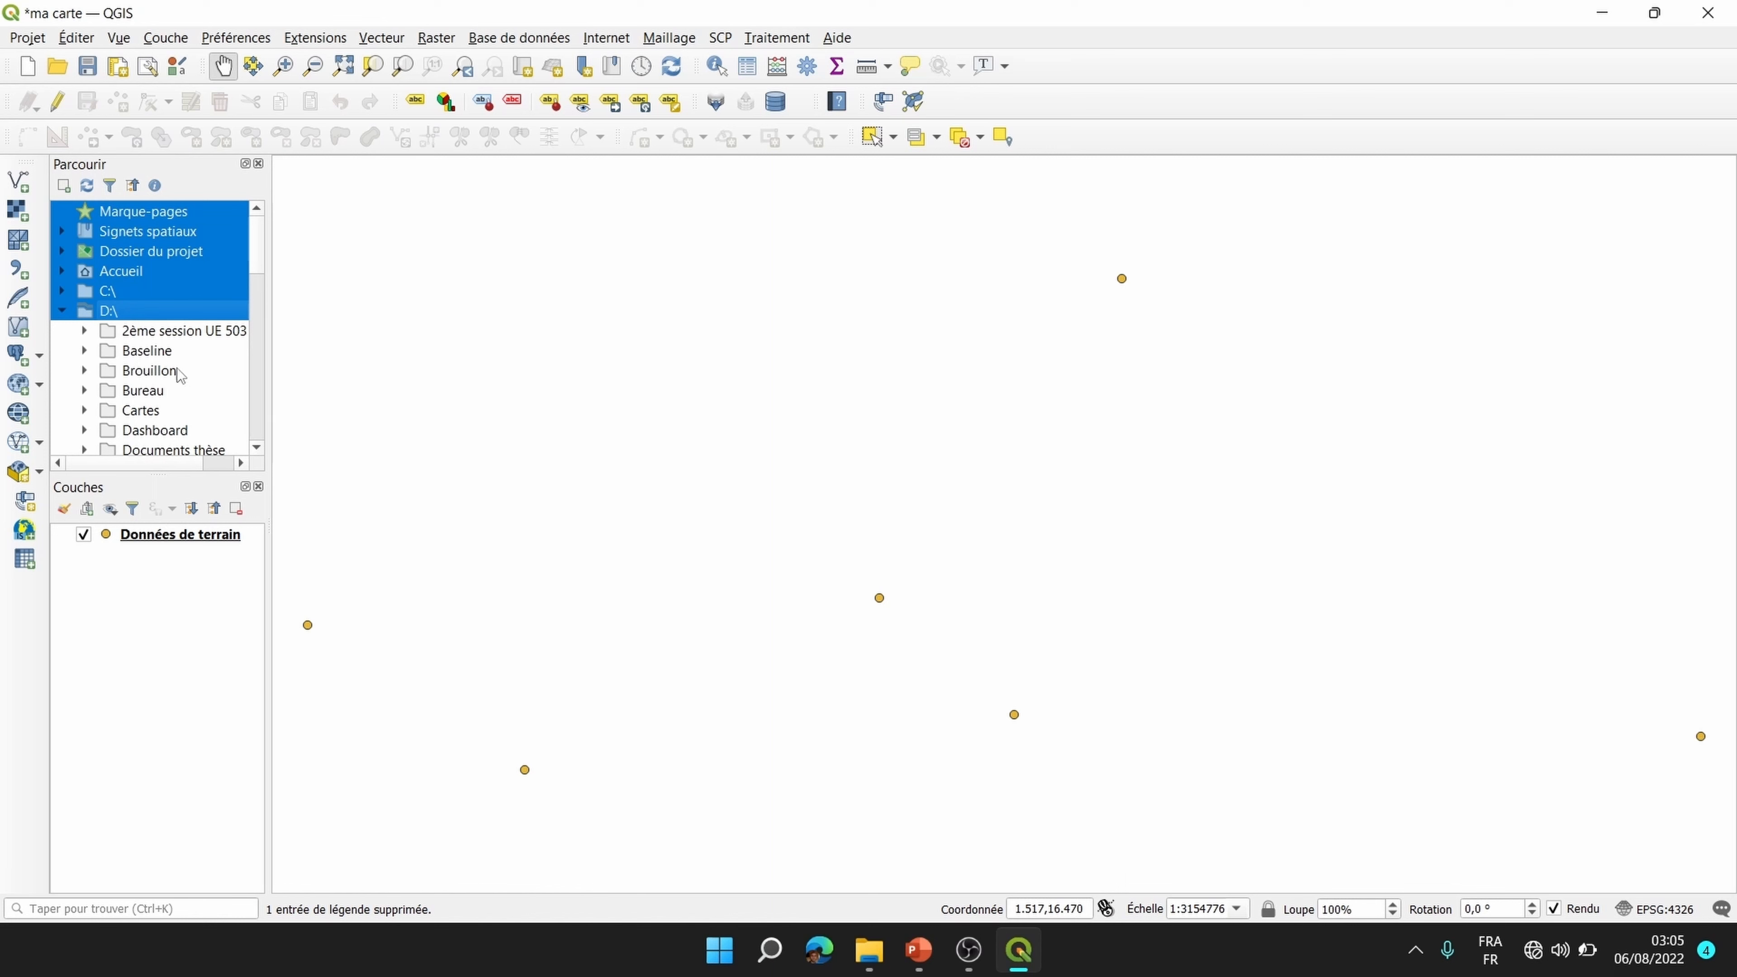
{"action": "left_click", "coordinate": [63, 313]}
{"action": "left_click", "coordinate": [158, 352]}
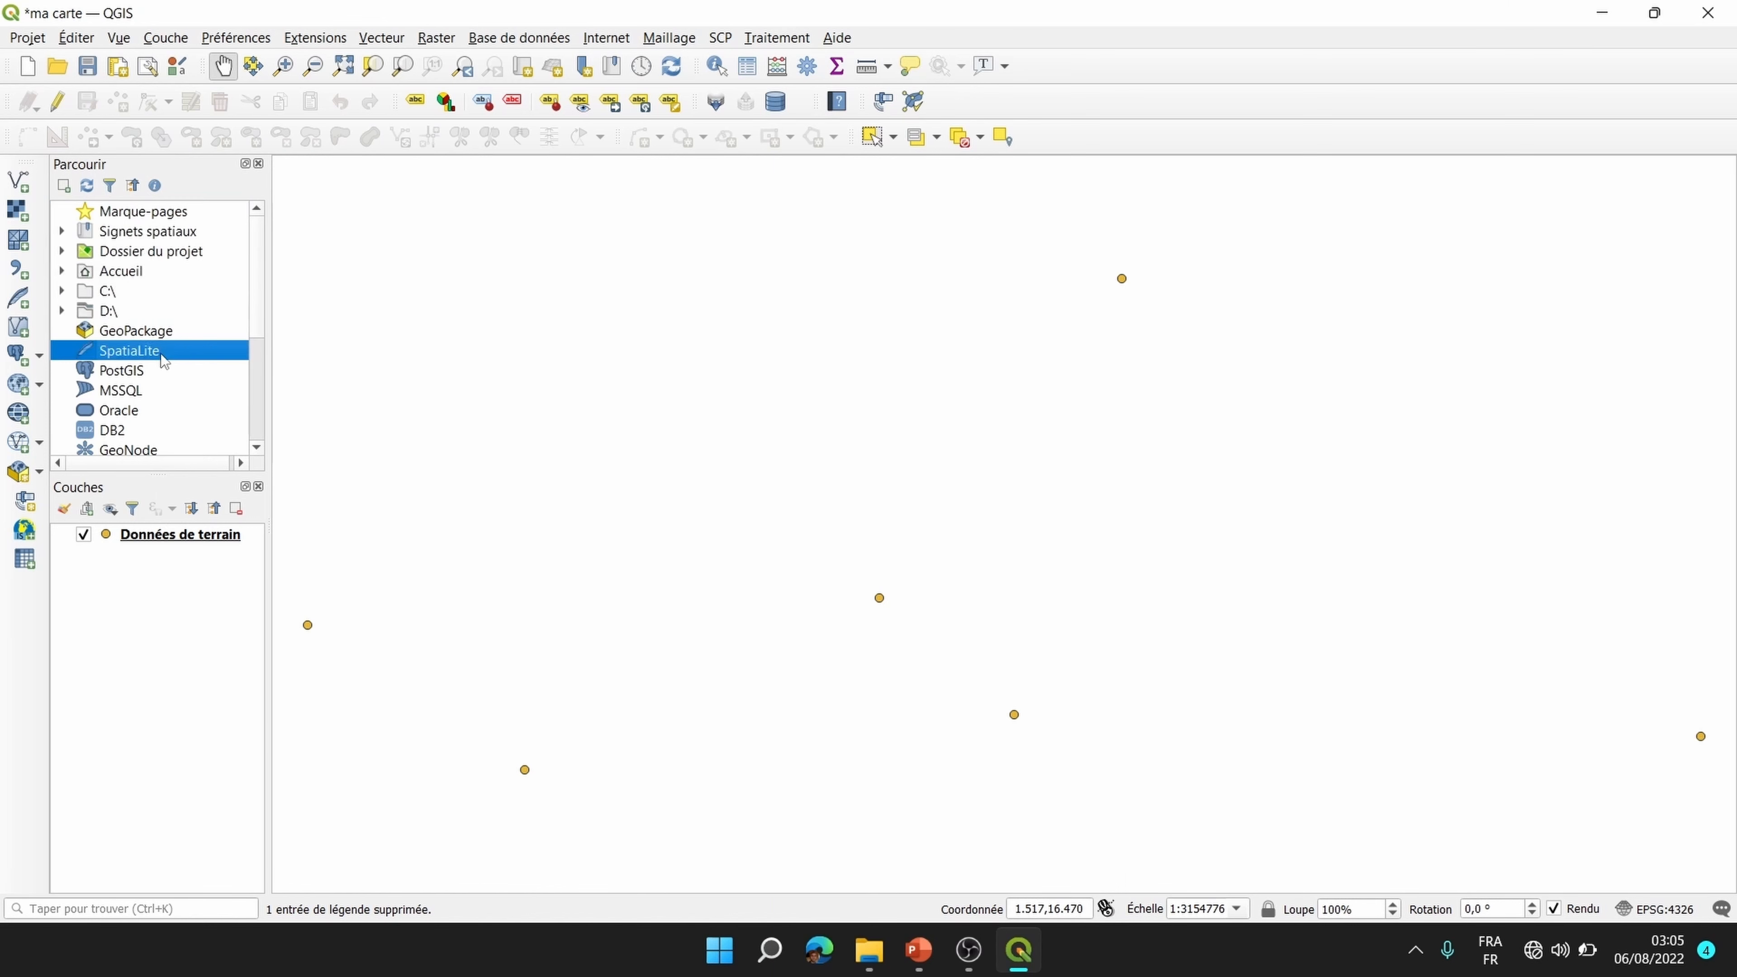
{"action": "left_click", "coordinate": [108, 312]}
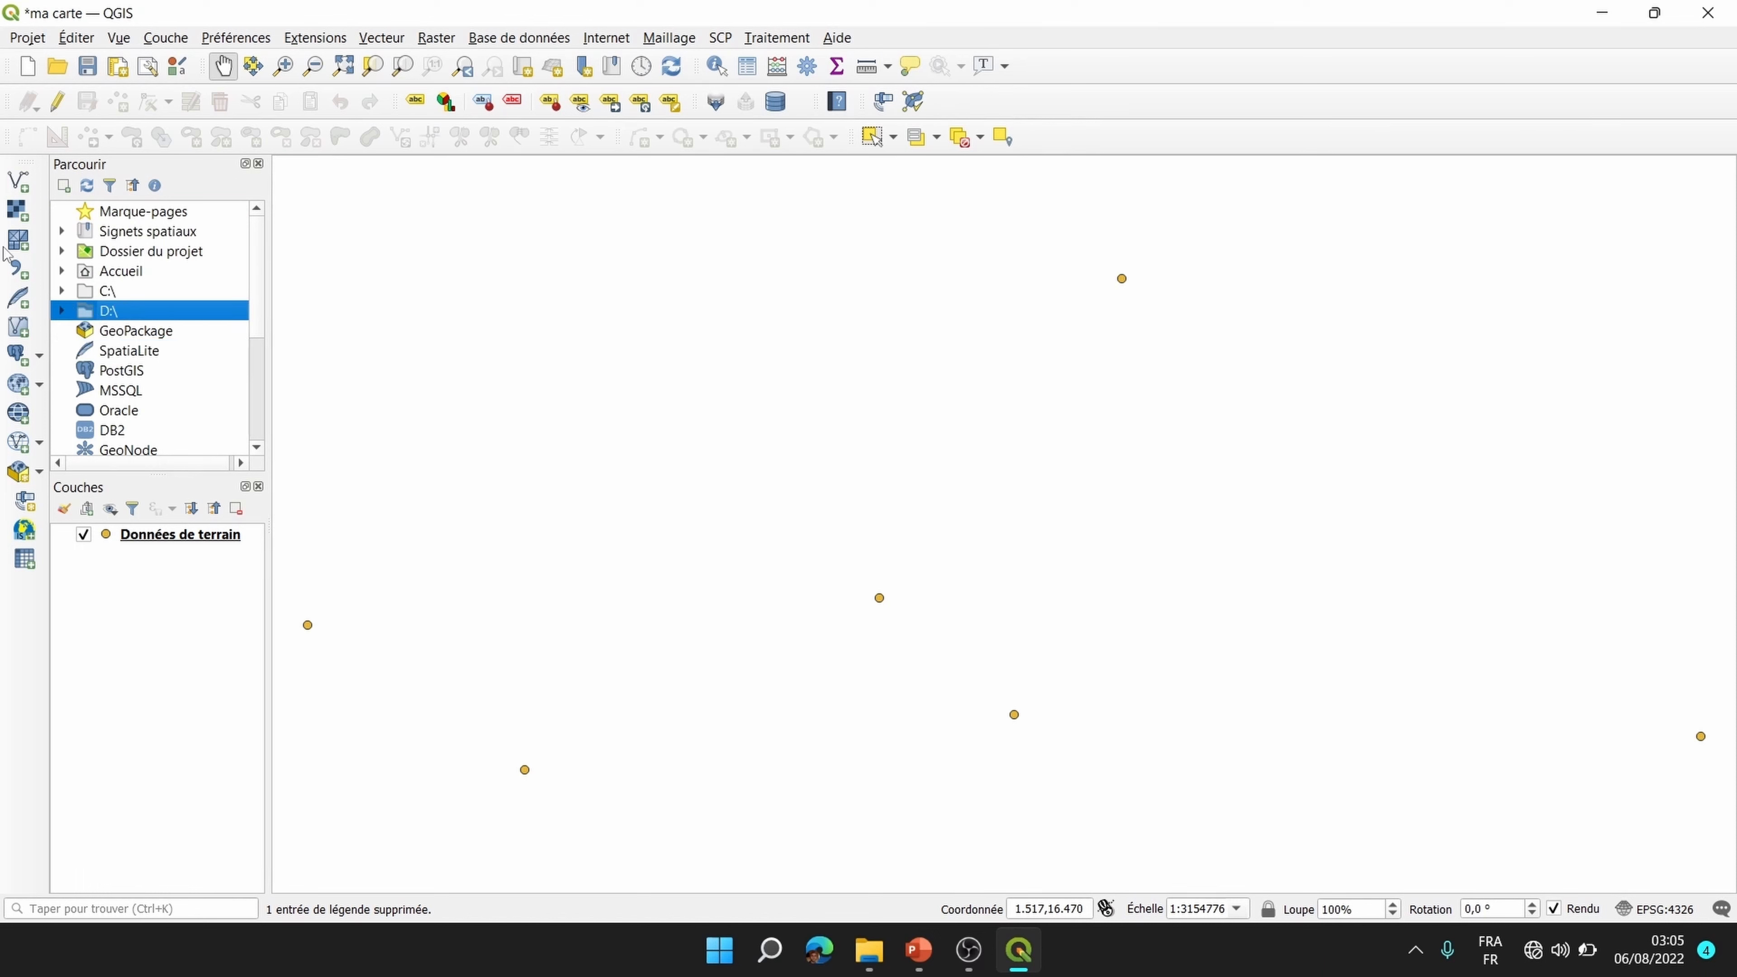
Step: Add the vector file Limites des régions.shp from the Formation QGIS folder to the map
{"action": "left_click", "coordinate": [18, 182]}
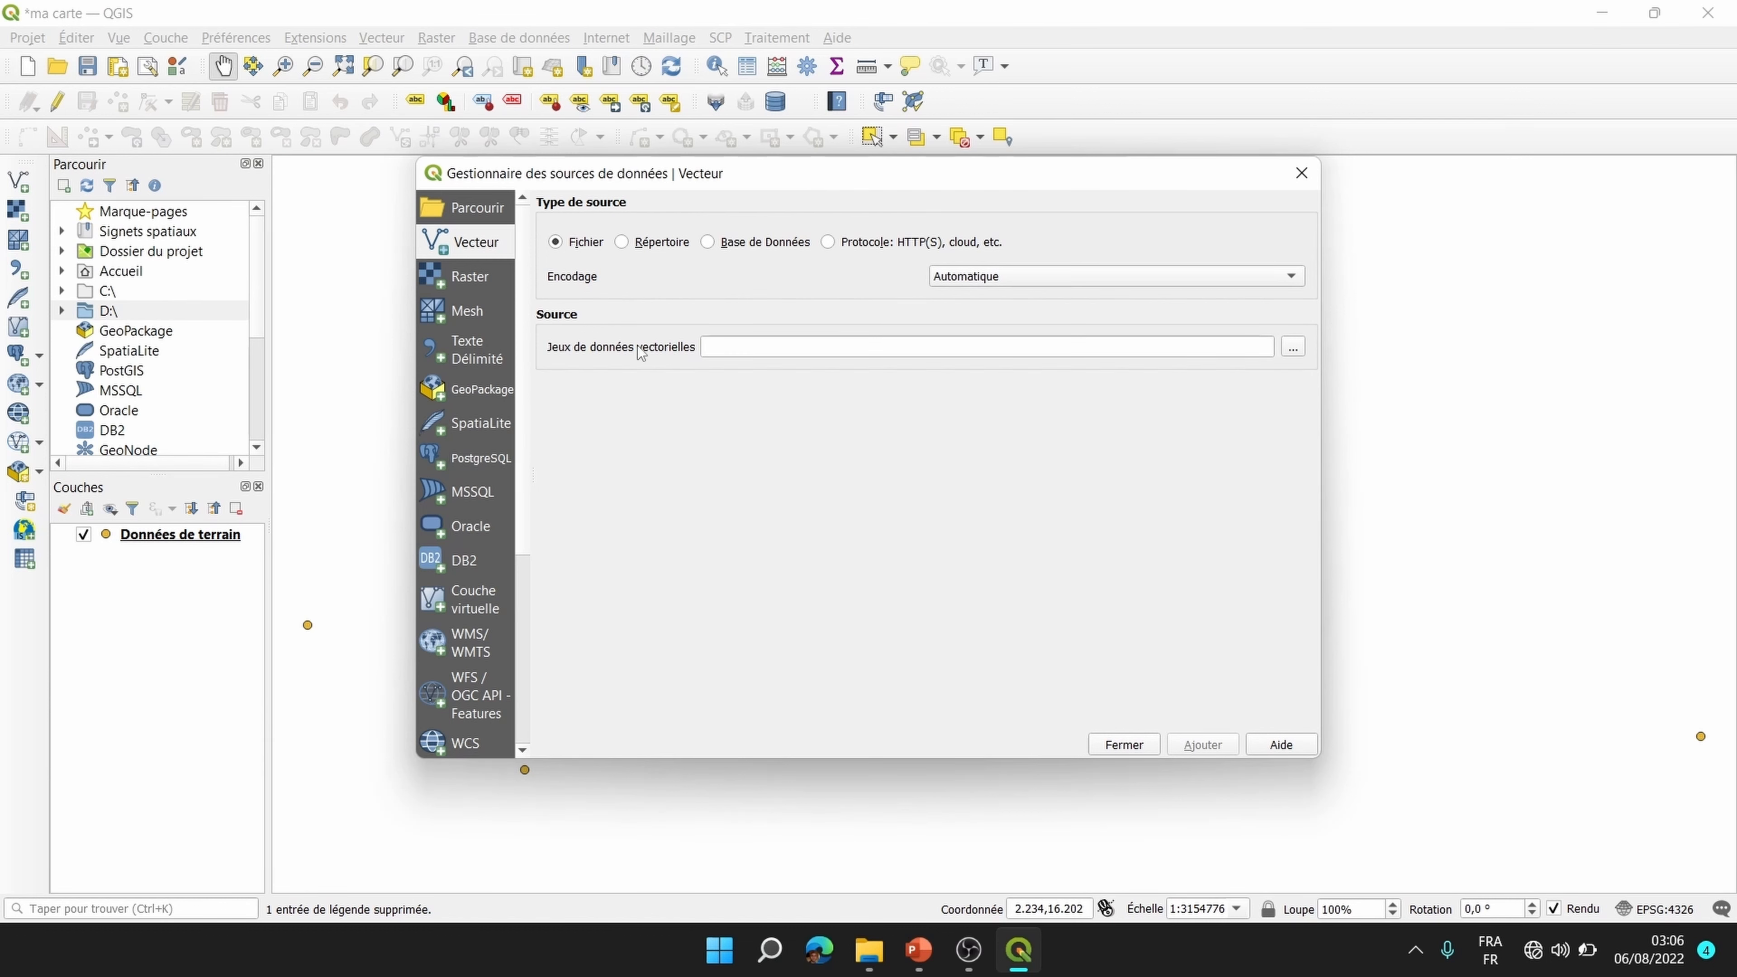
{"action": "left_click", "coordinate": [1294, 350]}
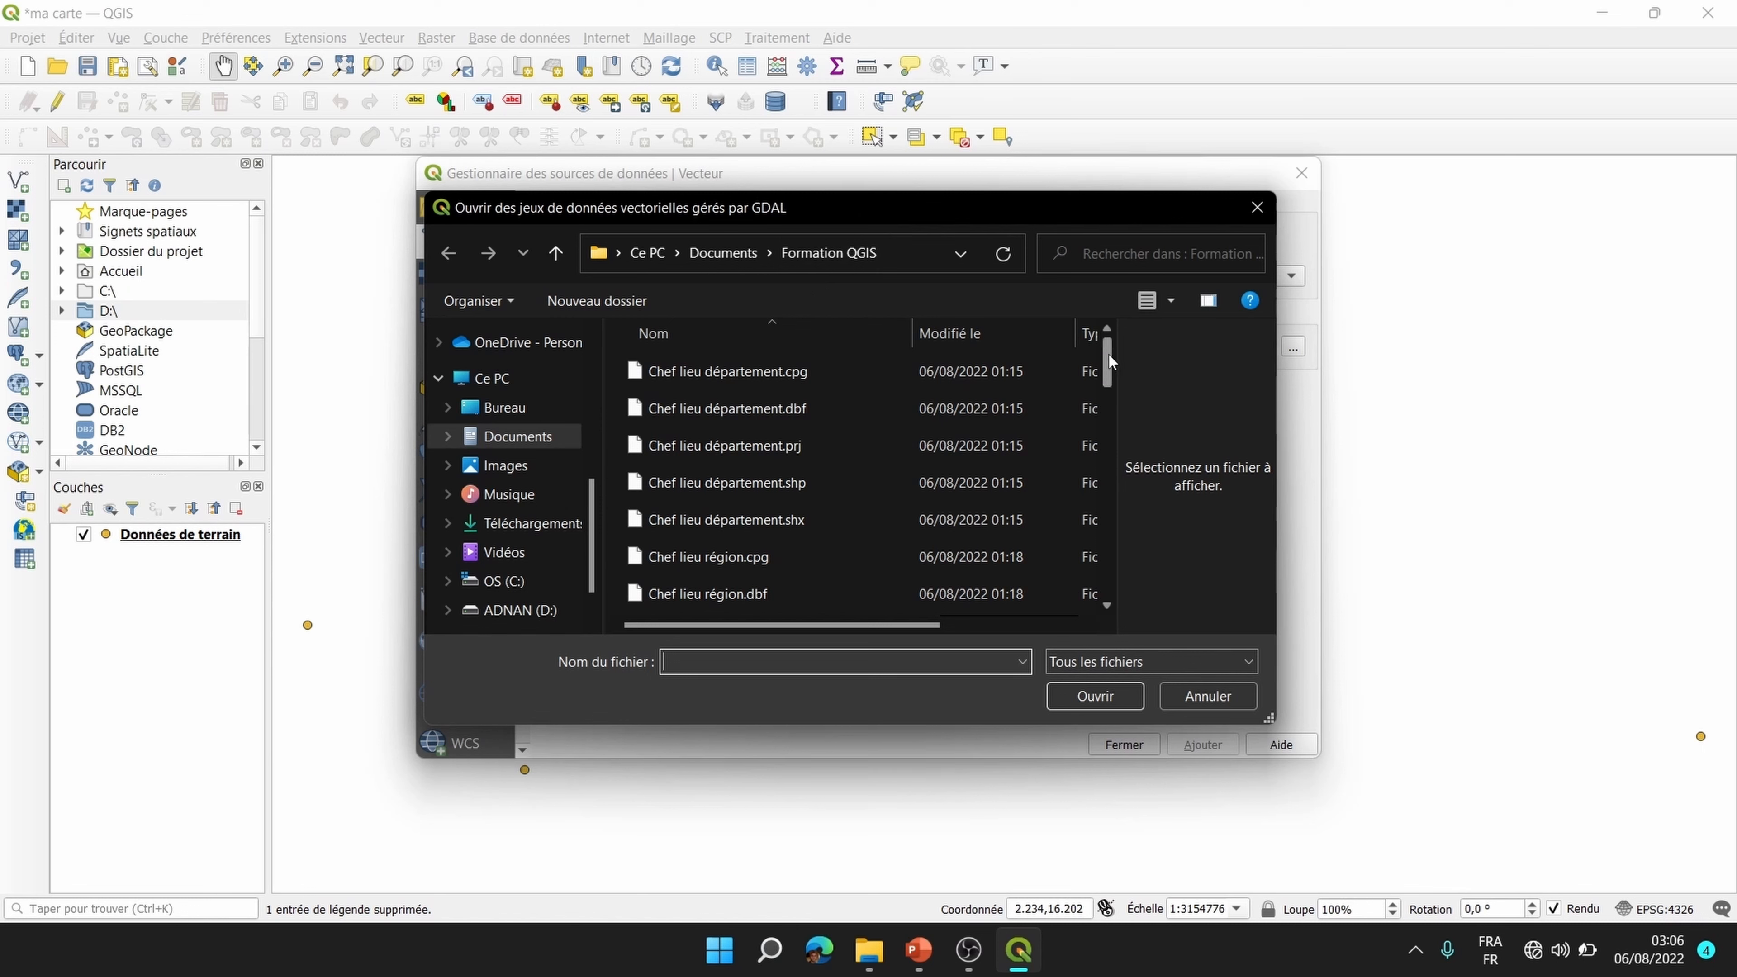
{"action": "left_click_drag", "start_coordinate": [1110, 356], "coordinate": [1114, 478]}
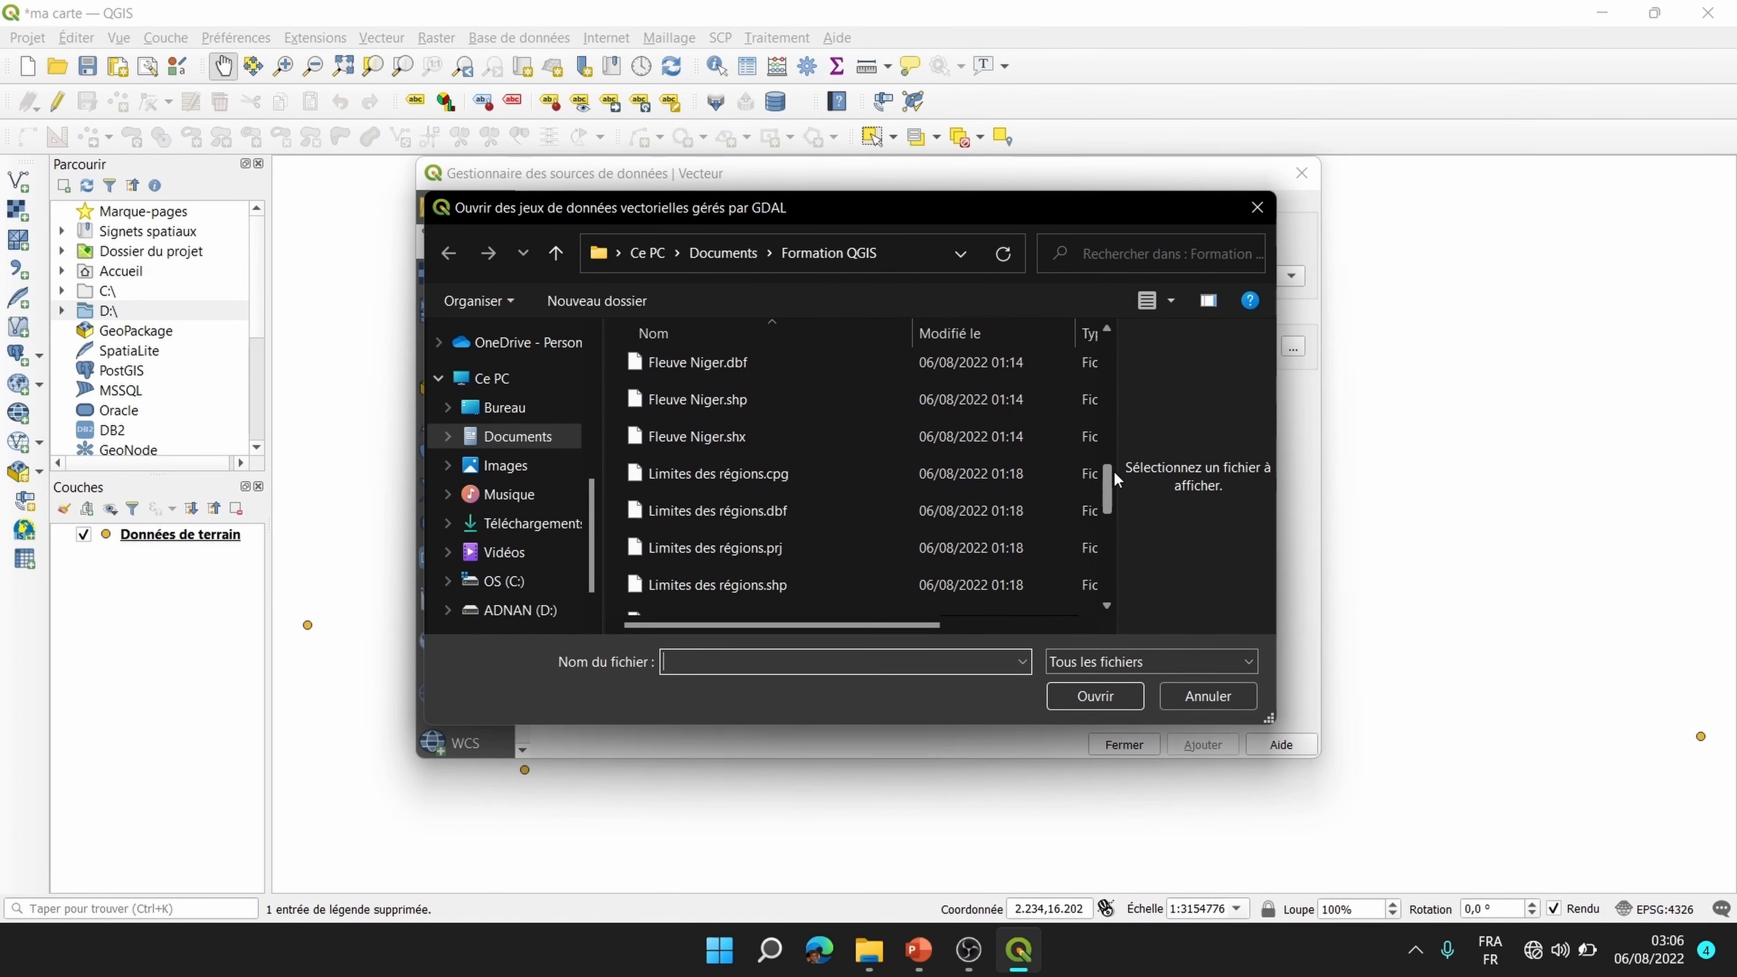
{"action": "scroll", "coordinate": [1110, 481], "scroll_direction": "down", "scroll_amount": 1}
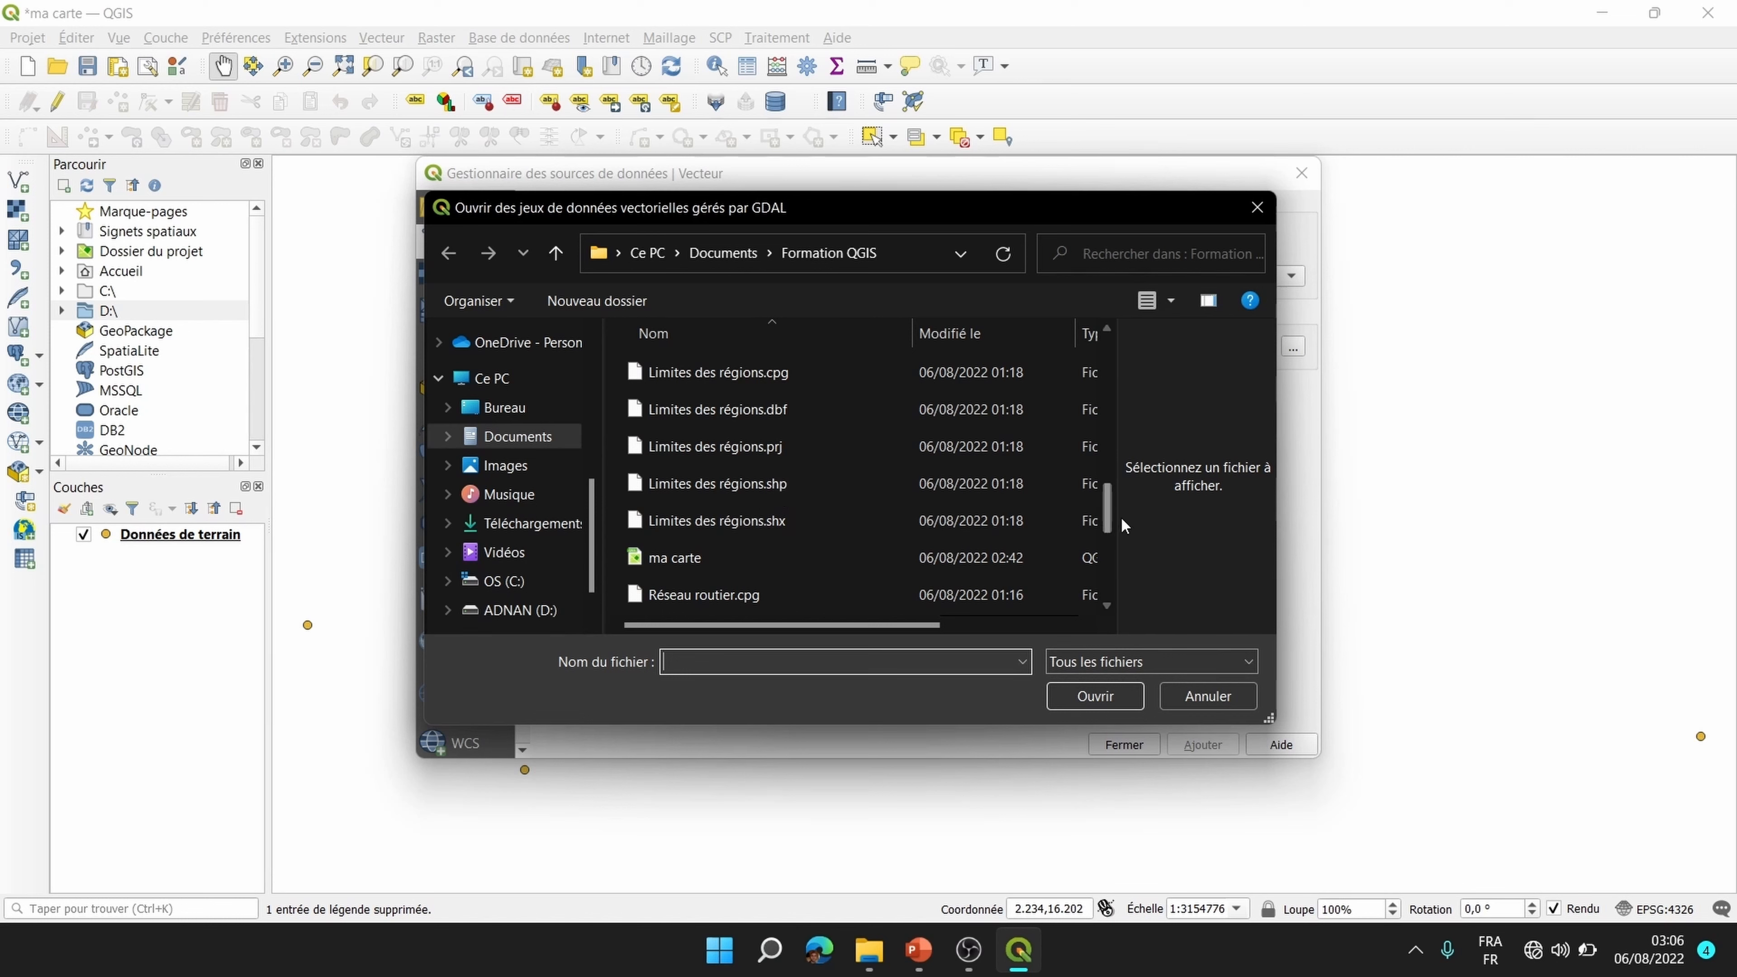
{"action": "scroll", "coordinate": [1109, 511], "scroll_direction": "up", "scroll_amount": 1}
{"action": "scroll", "coordinate": [1112, 503], "scroll_direction": "down", "scroll_amount": 1}
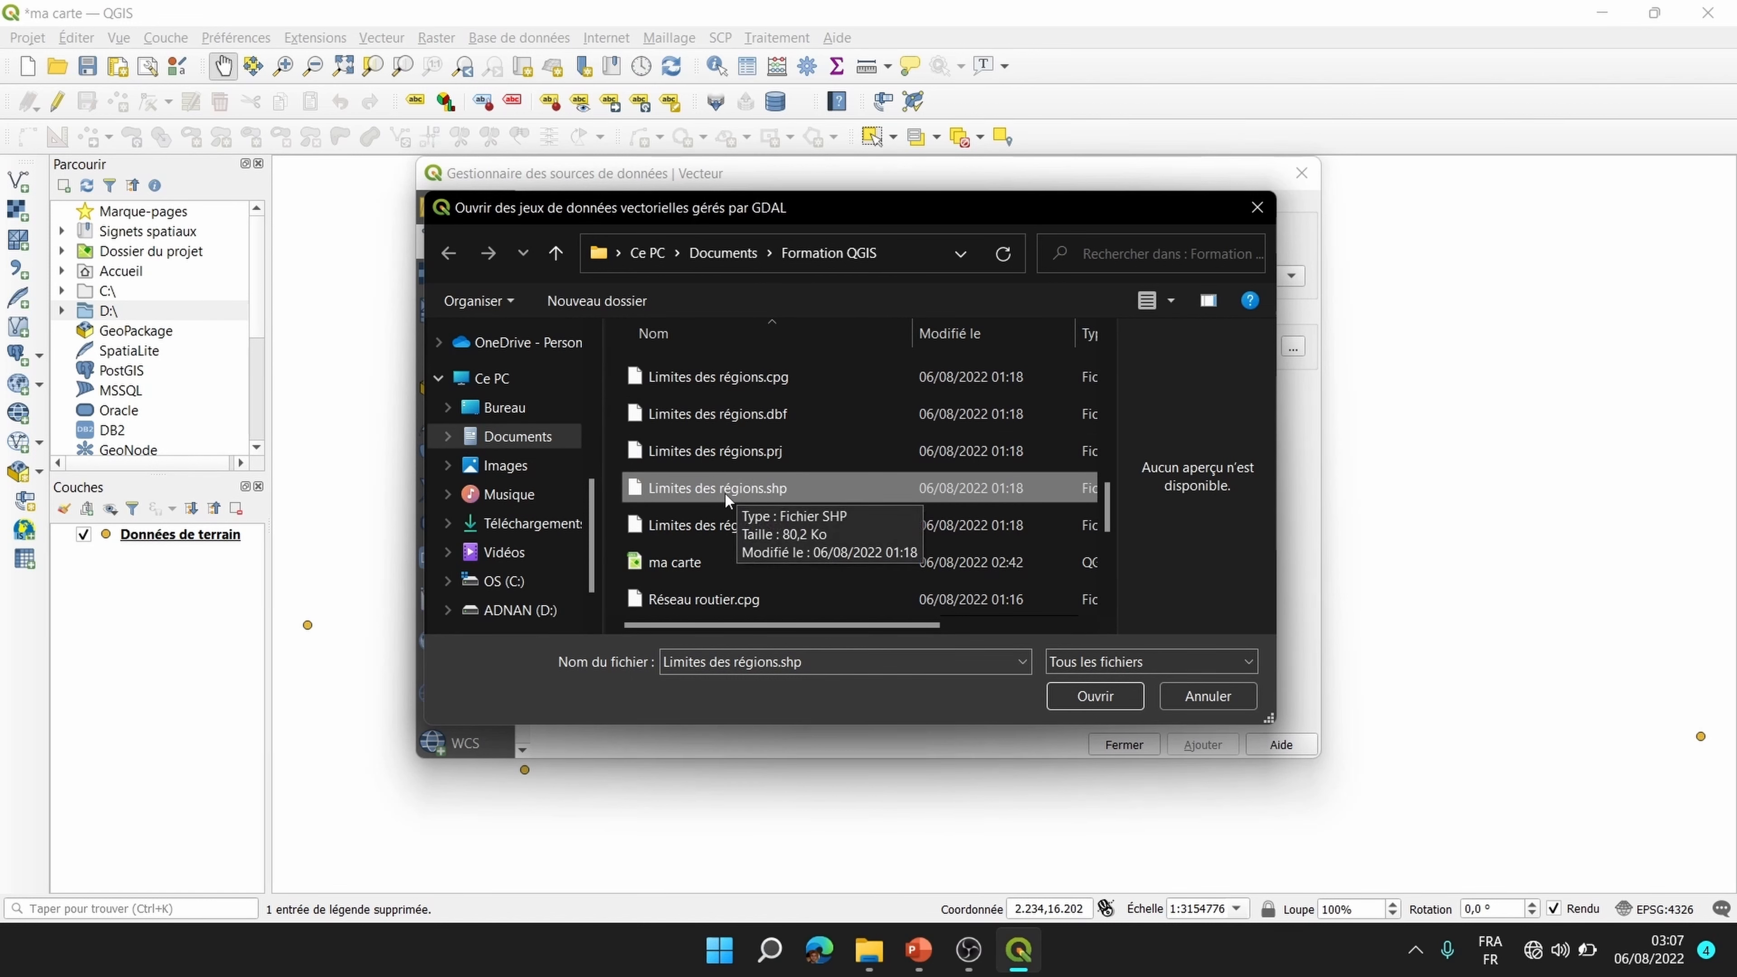
{"action": "left_click", "coordinate": [1092, 693]}
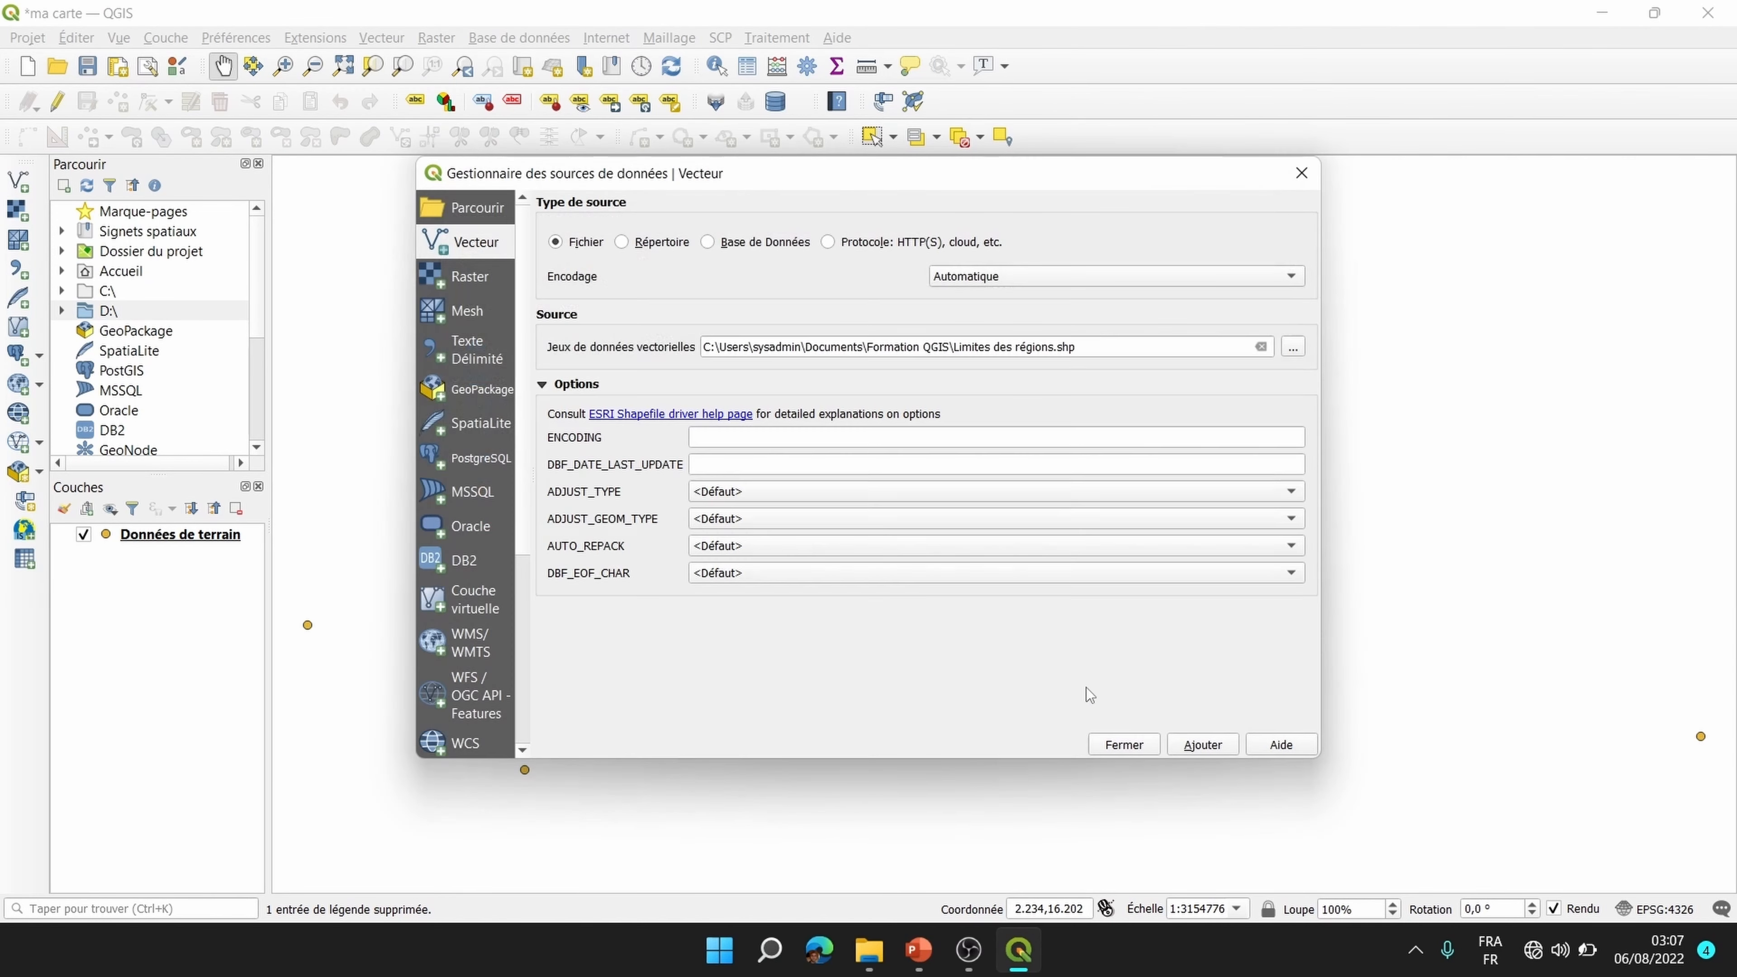
{"action": "left_click", "coordinate": [1201, 748]}
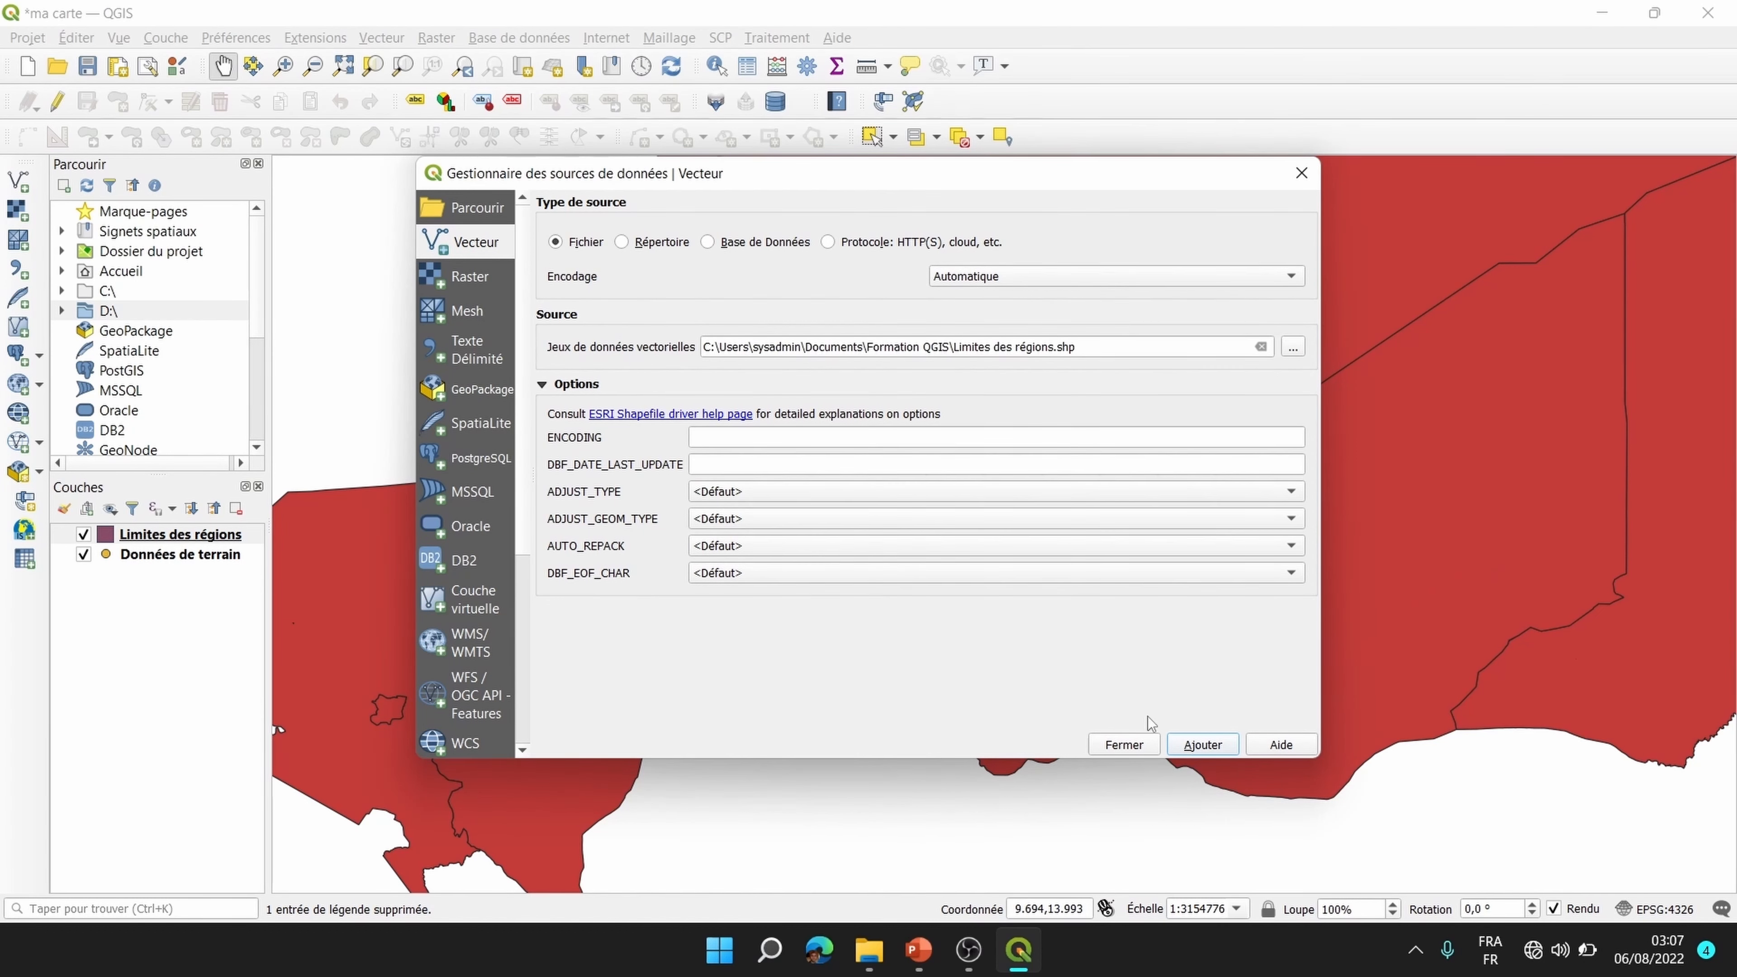
{"action": "left_click", "coordinate": [1123, 746]}
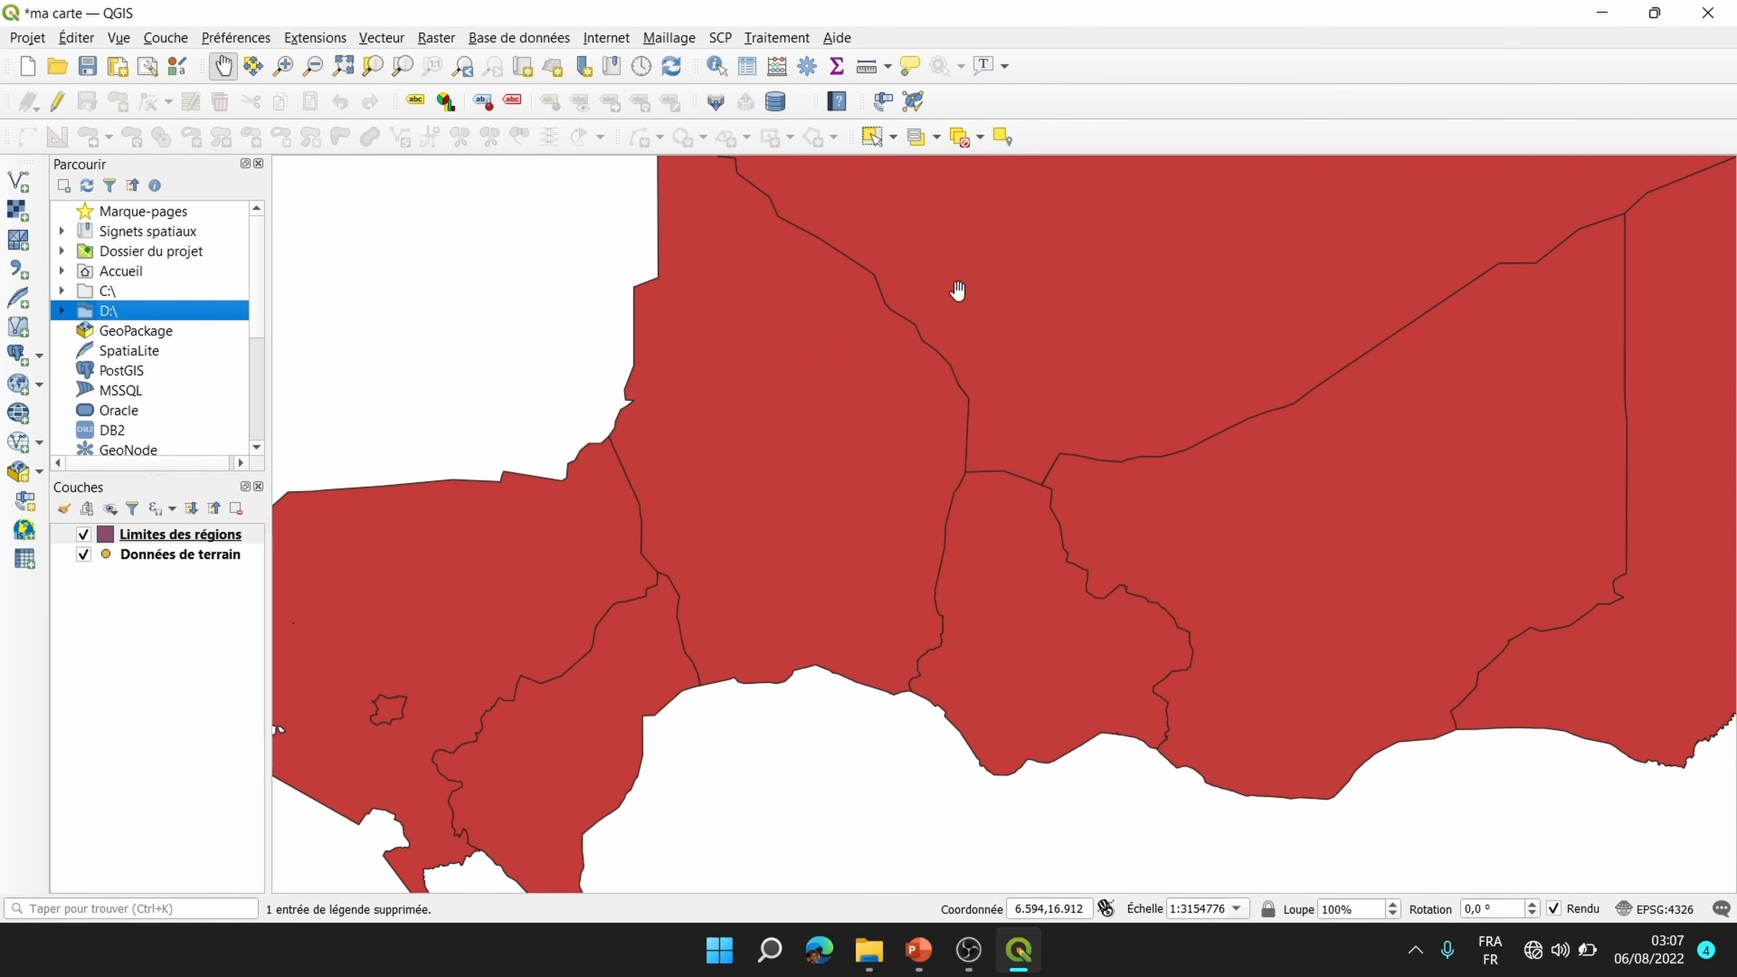
Step: Fit the map to the full extent of Limites des régions and place that layer beneath Données de terrain
{"action": "left_click_drag", "start_coordinate": [1054, 318], "coordinate": [1043, 325]}
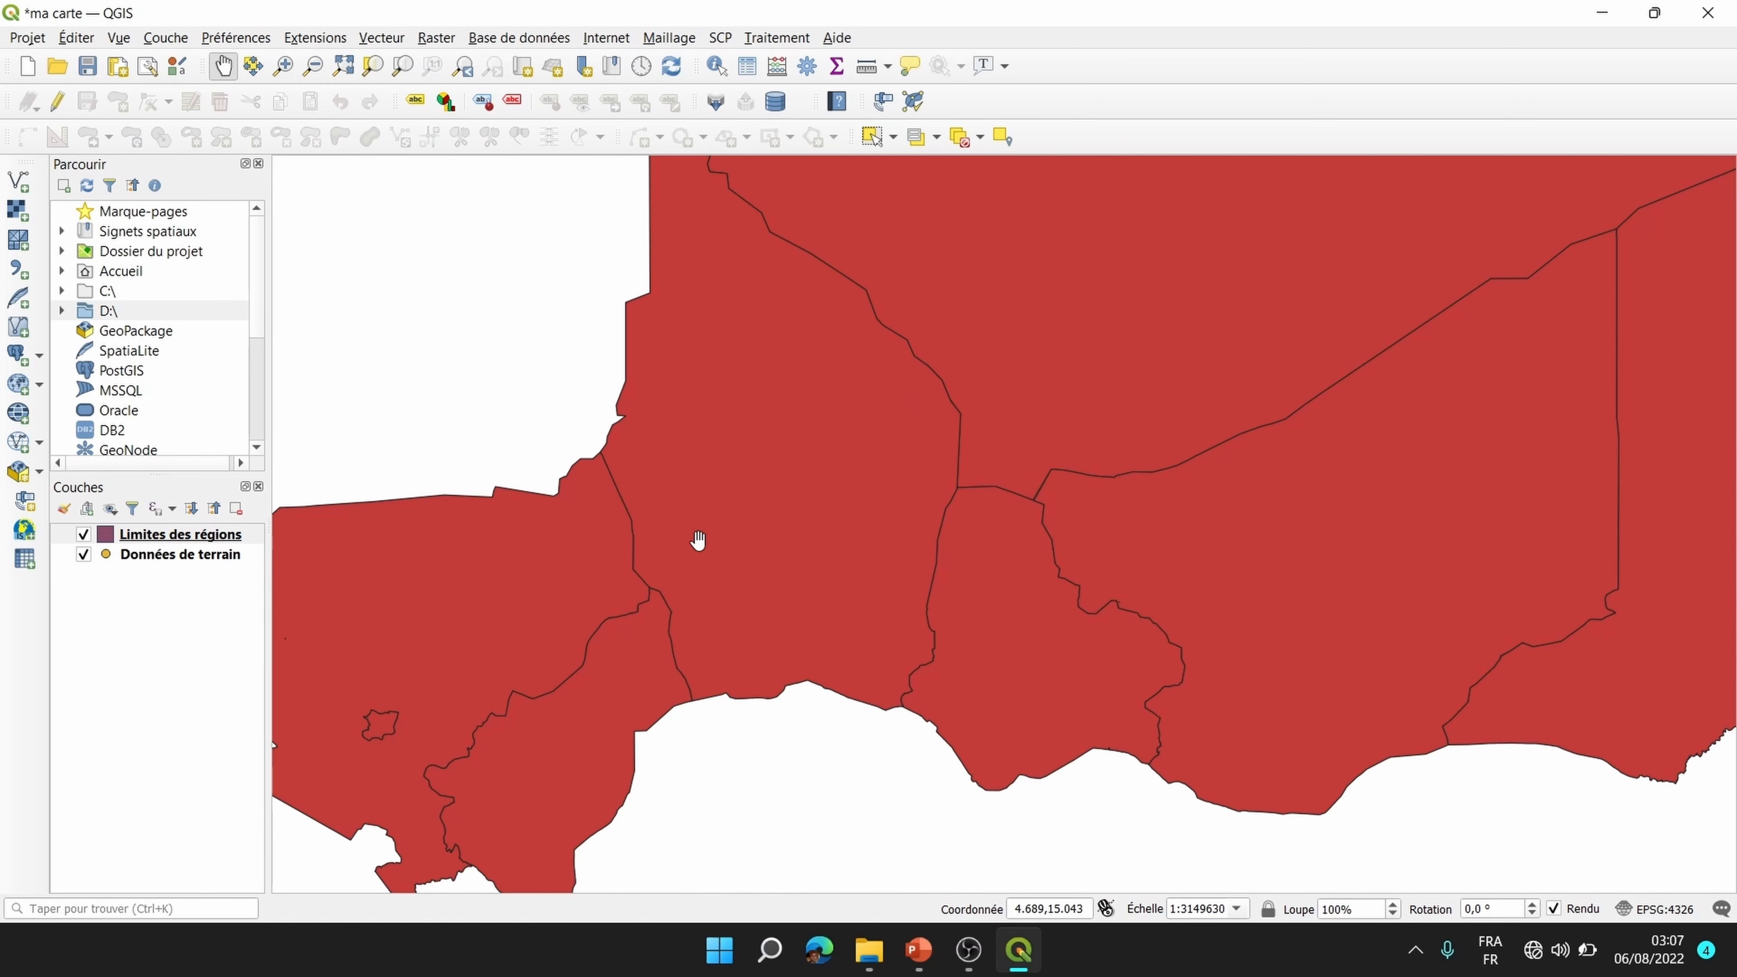
{"action": "left_click", "coordinate": [148, 541]}
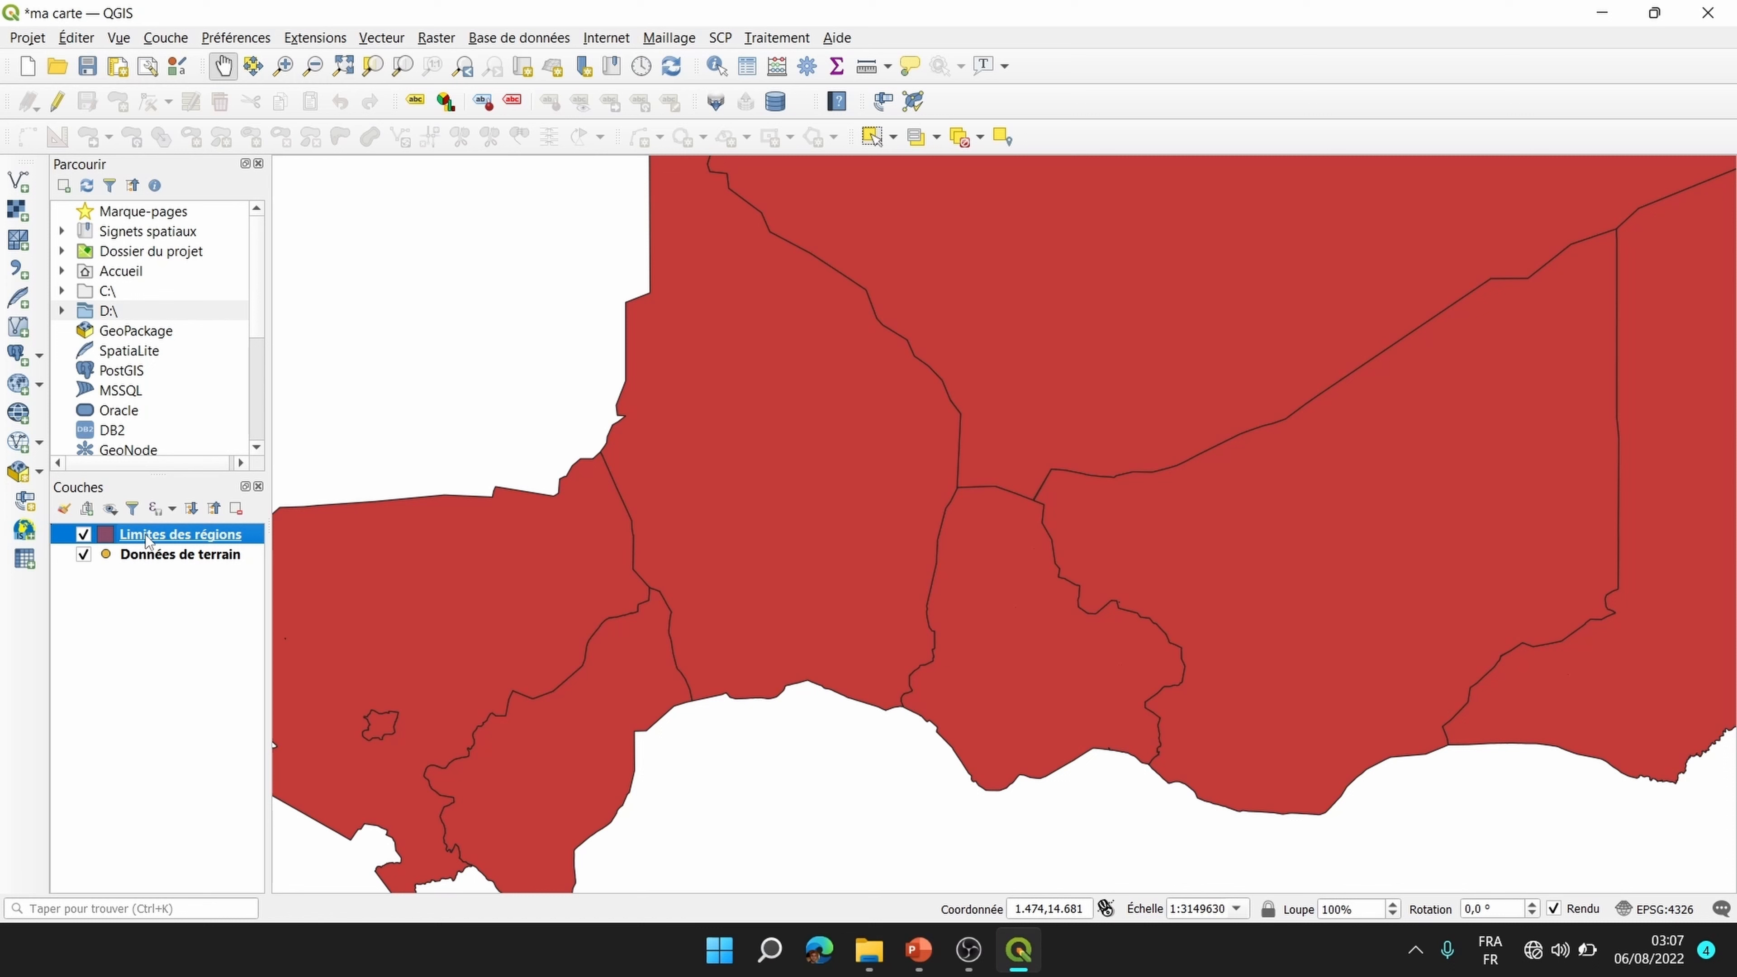
{"action": "right_click", "coordinate": [177, 539]}
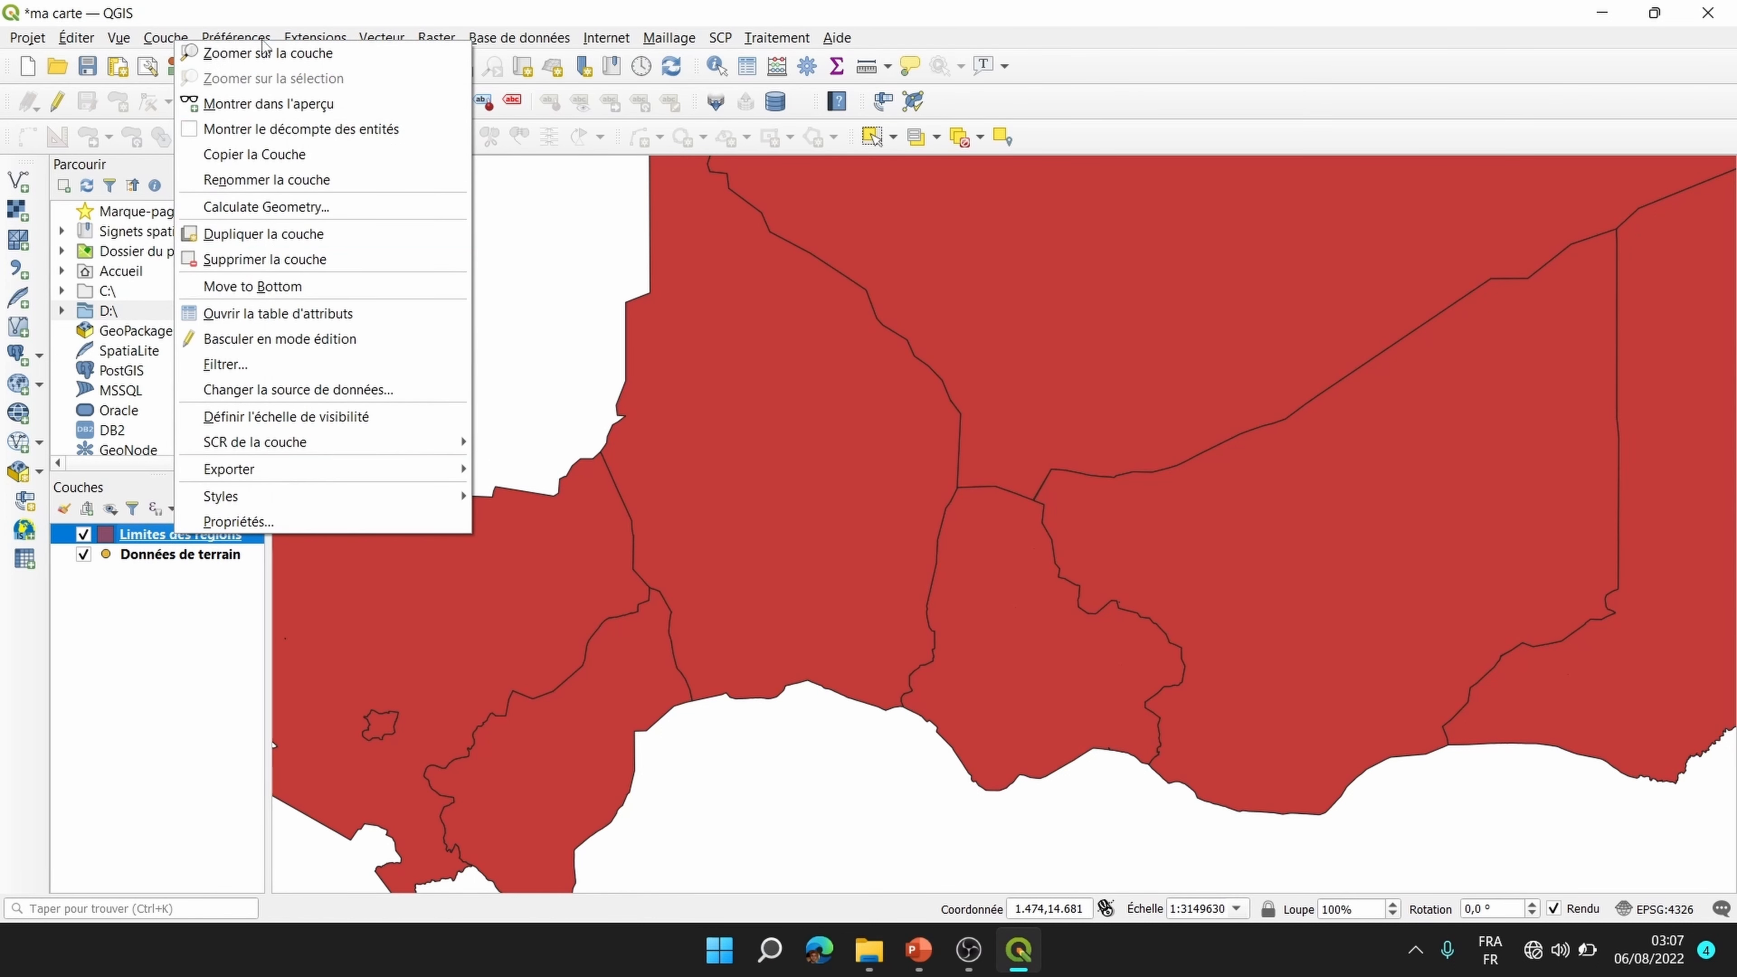
{"action": "left_click", "coordinate": [299, 64]}
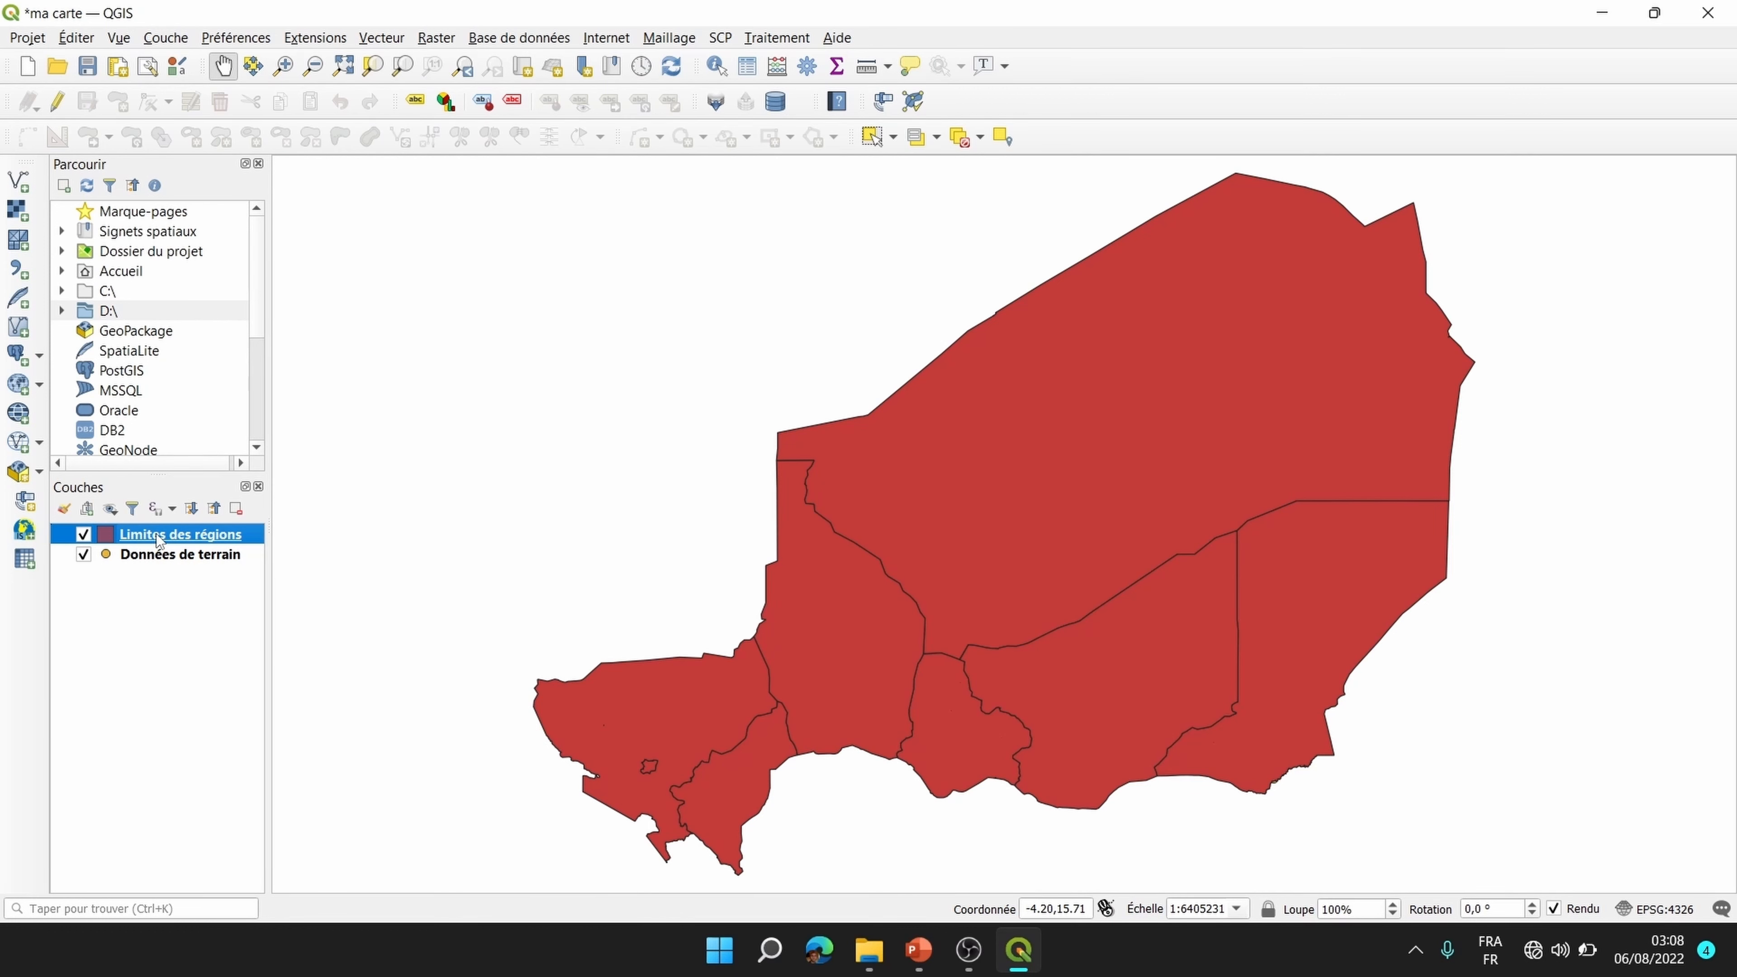
{"action": "left_click_drag", "start_coordinate": [156, 534], "coordinate": [163, 579]}
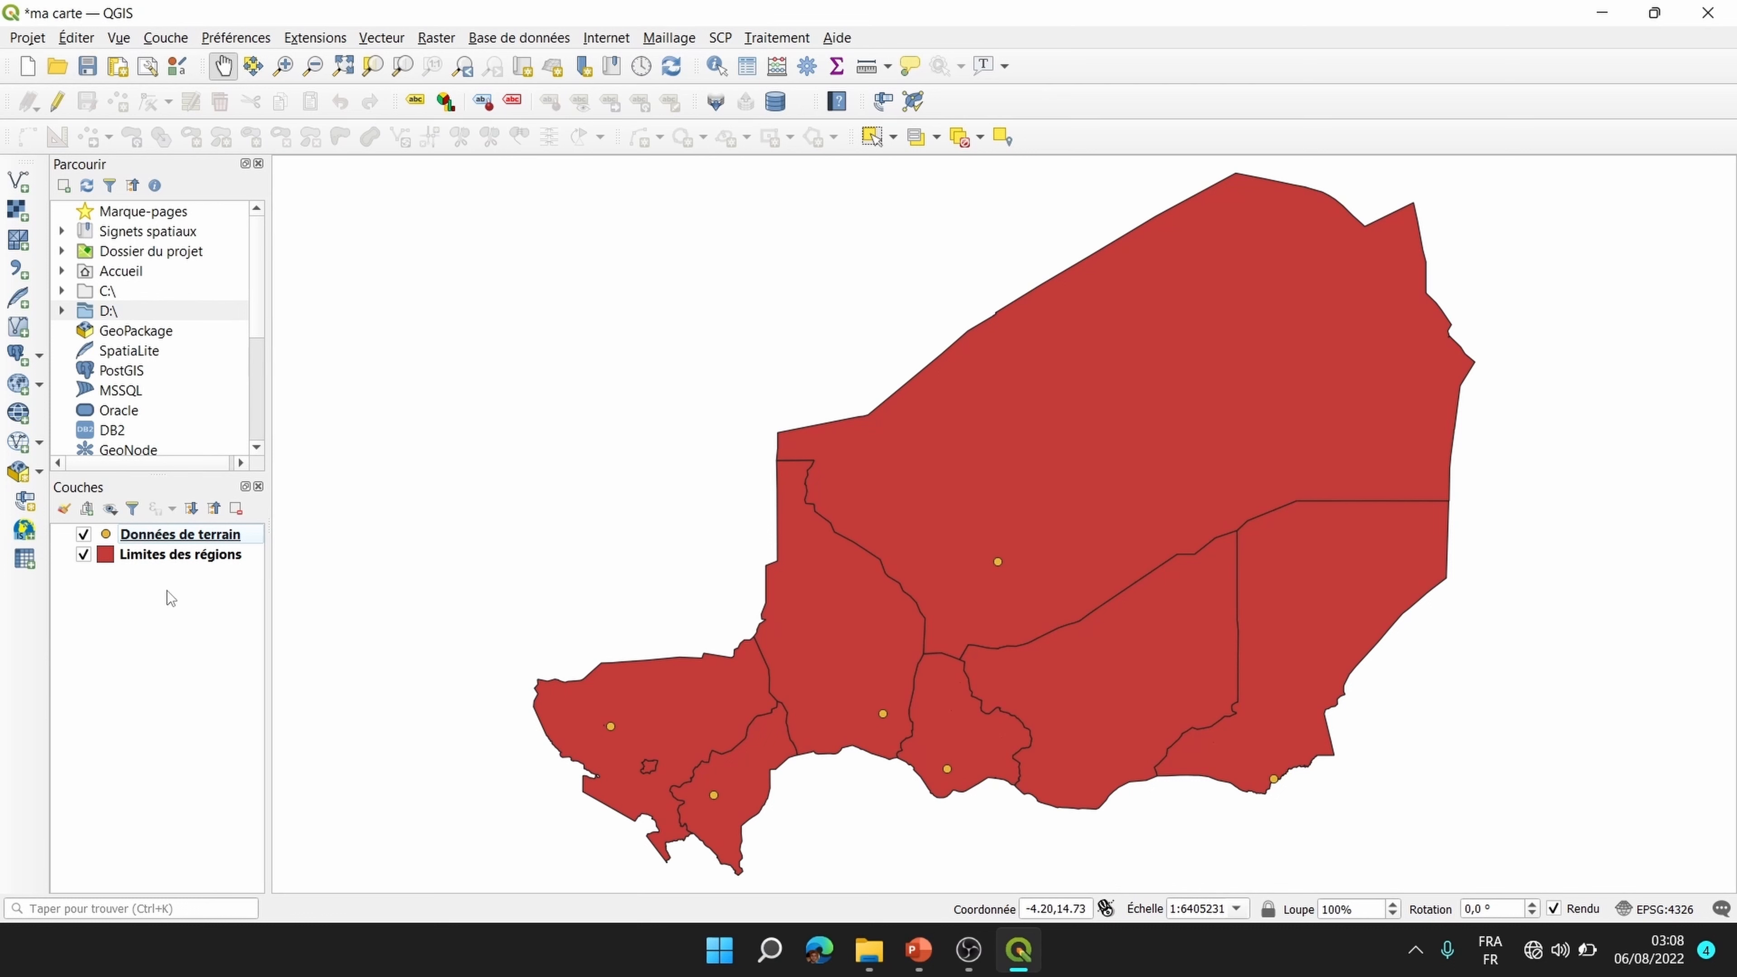
Step: Examine the attribute table of the Limites des régions layer and close it
{"action": "left_click", "coordinate": [179, 557]}
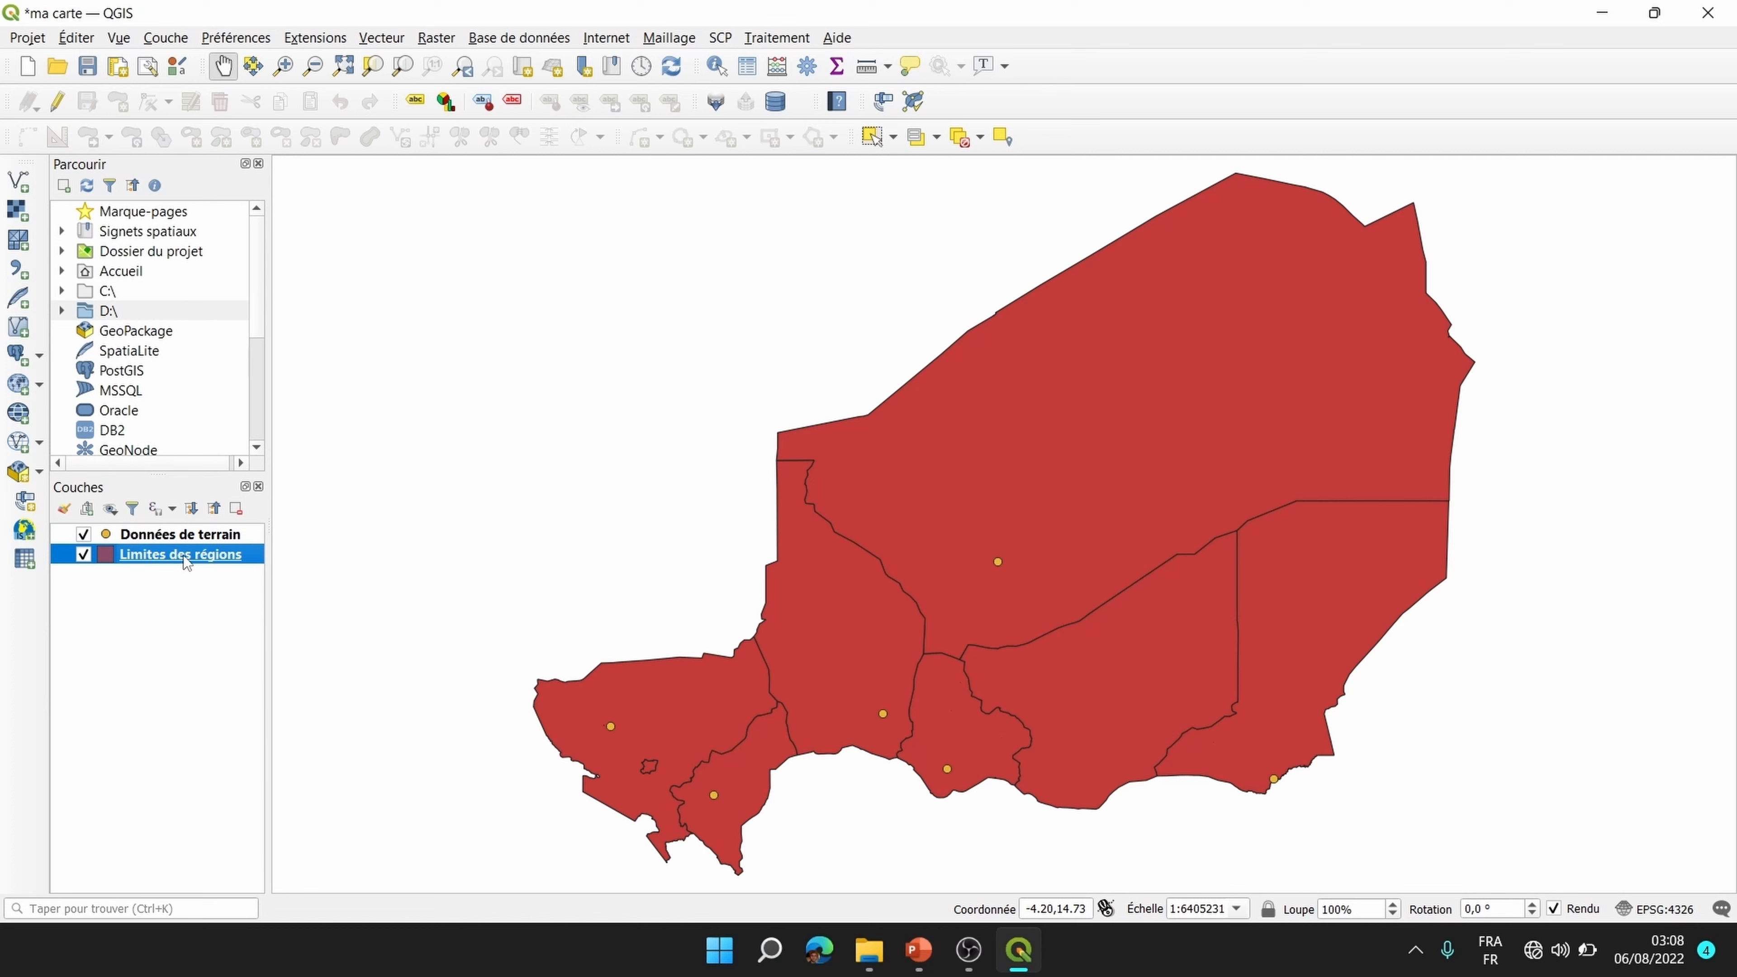
{"action": "right_click", "coordinate": [183, 555]}
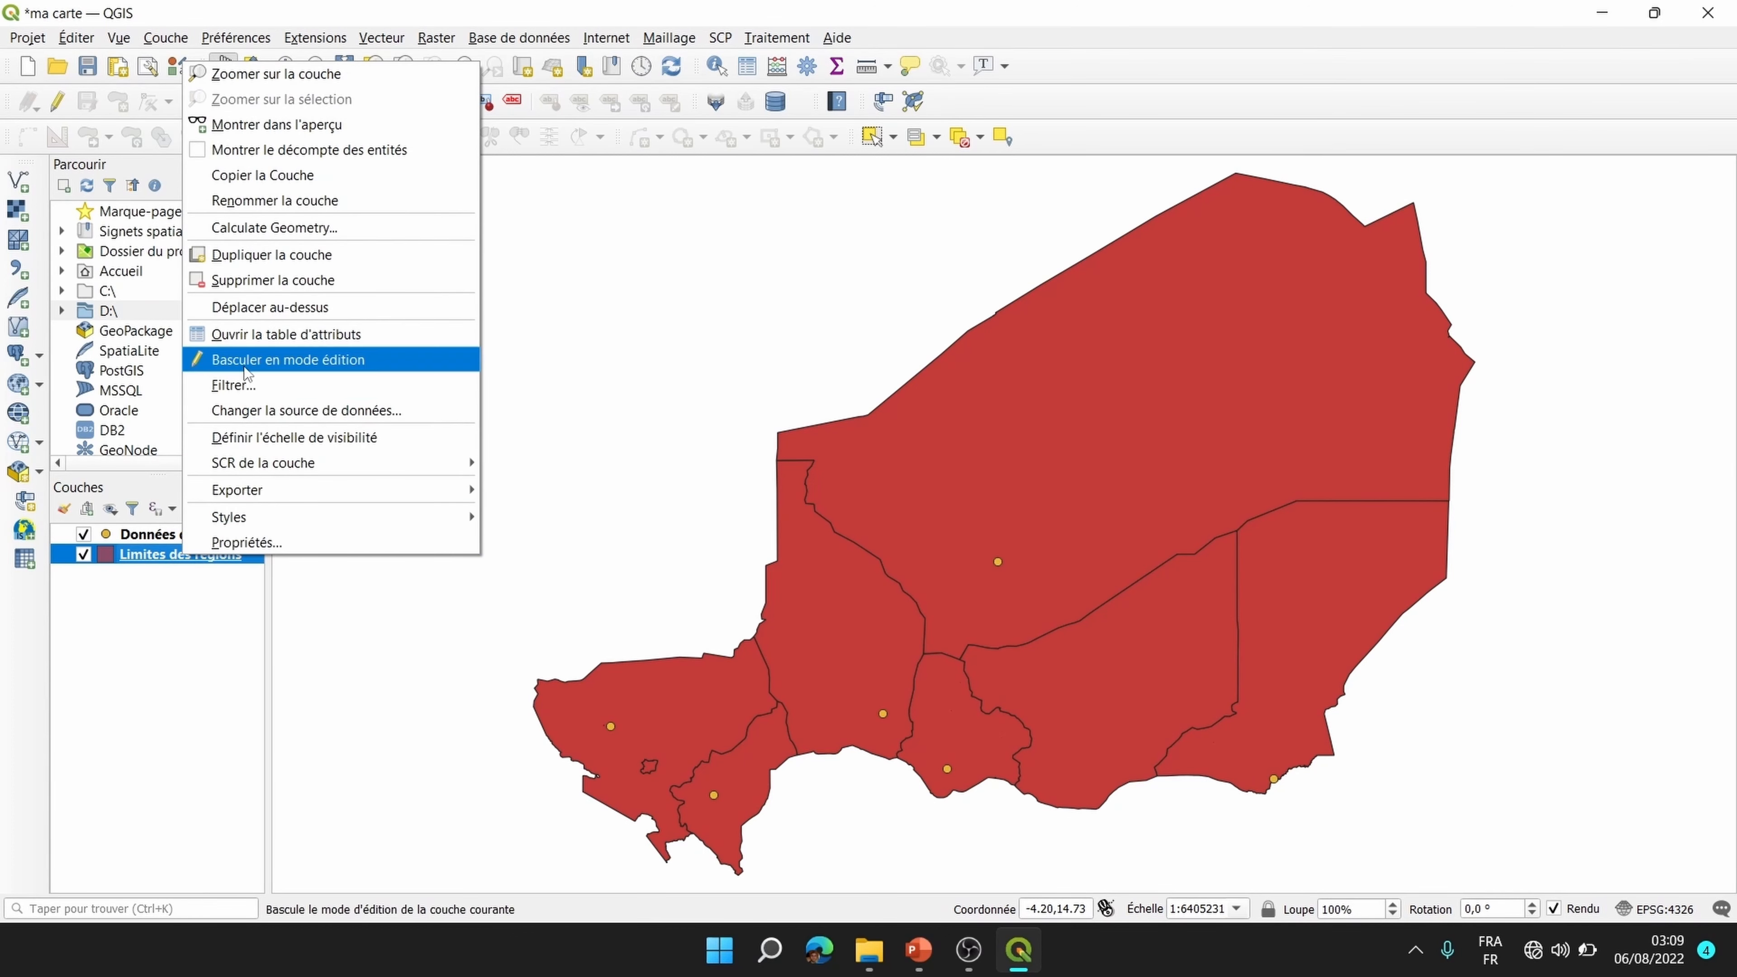
{"action": "left_click", "coordinate": [267, 335]}
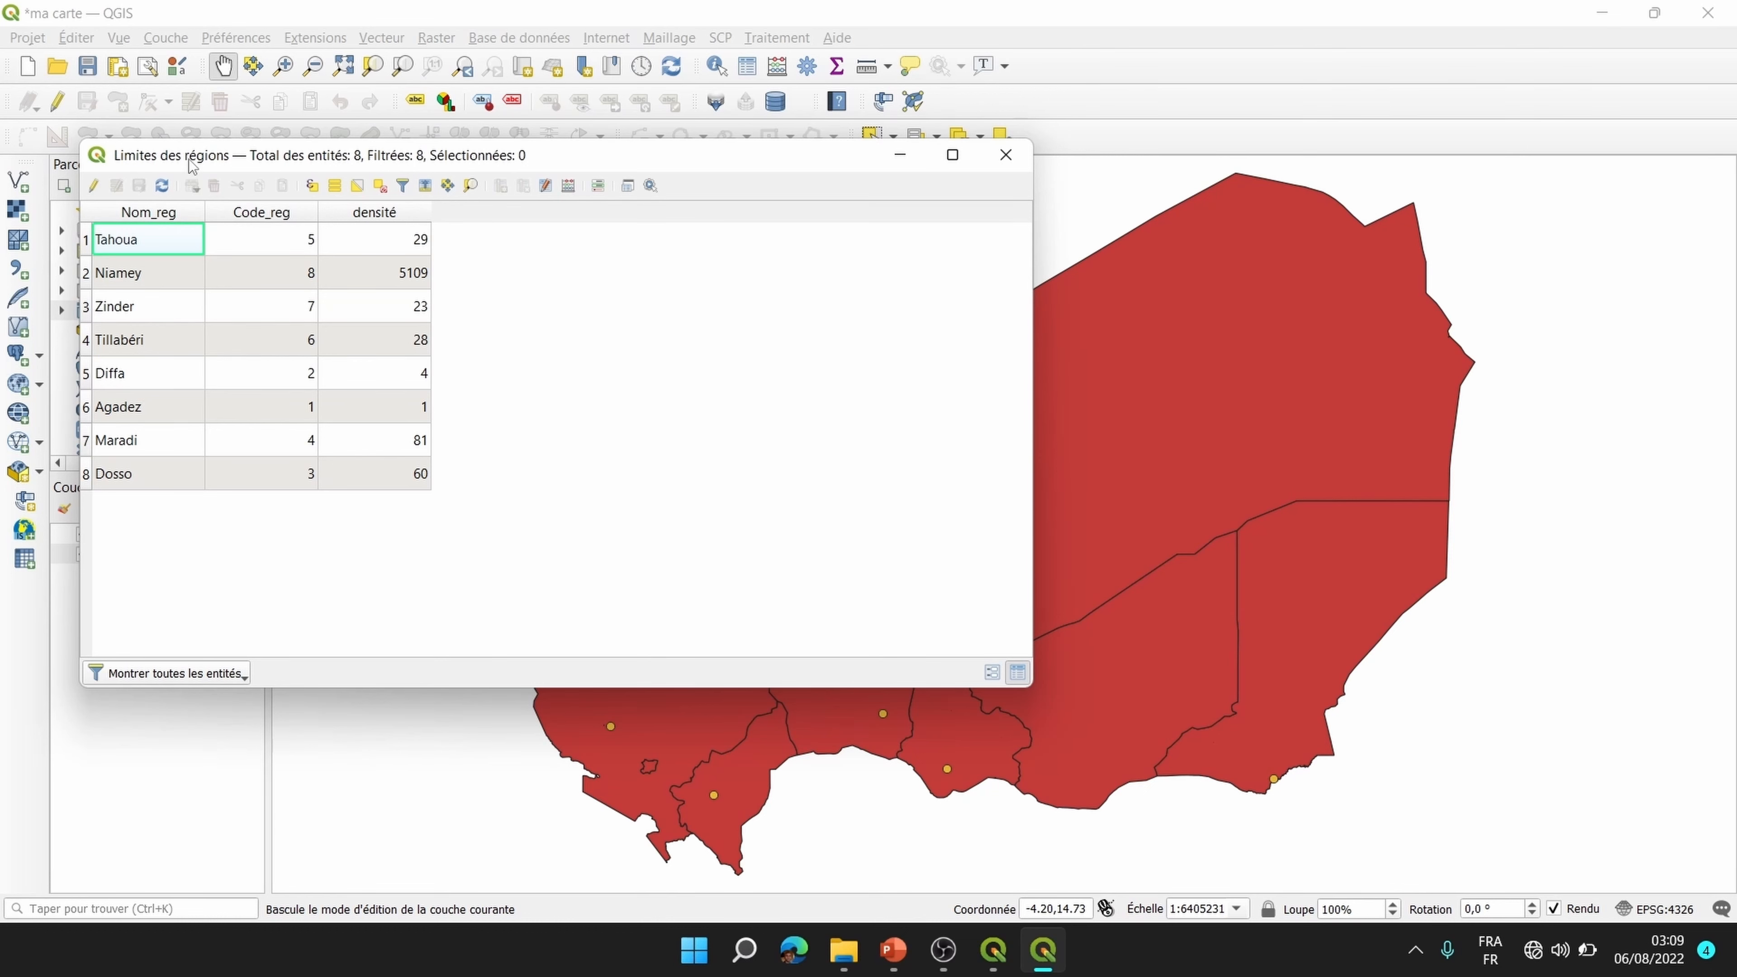
{"action": "left_click_drag", "start_coordinate": [193, 166], "coordinate": [402, 187]}
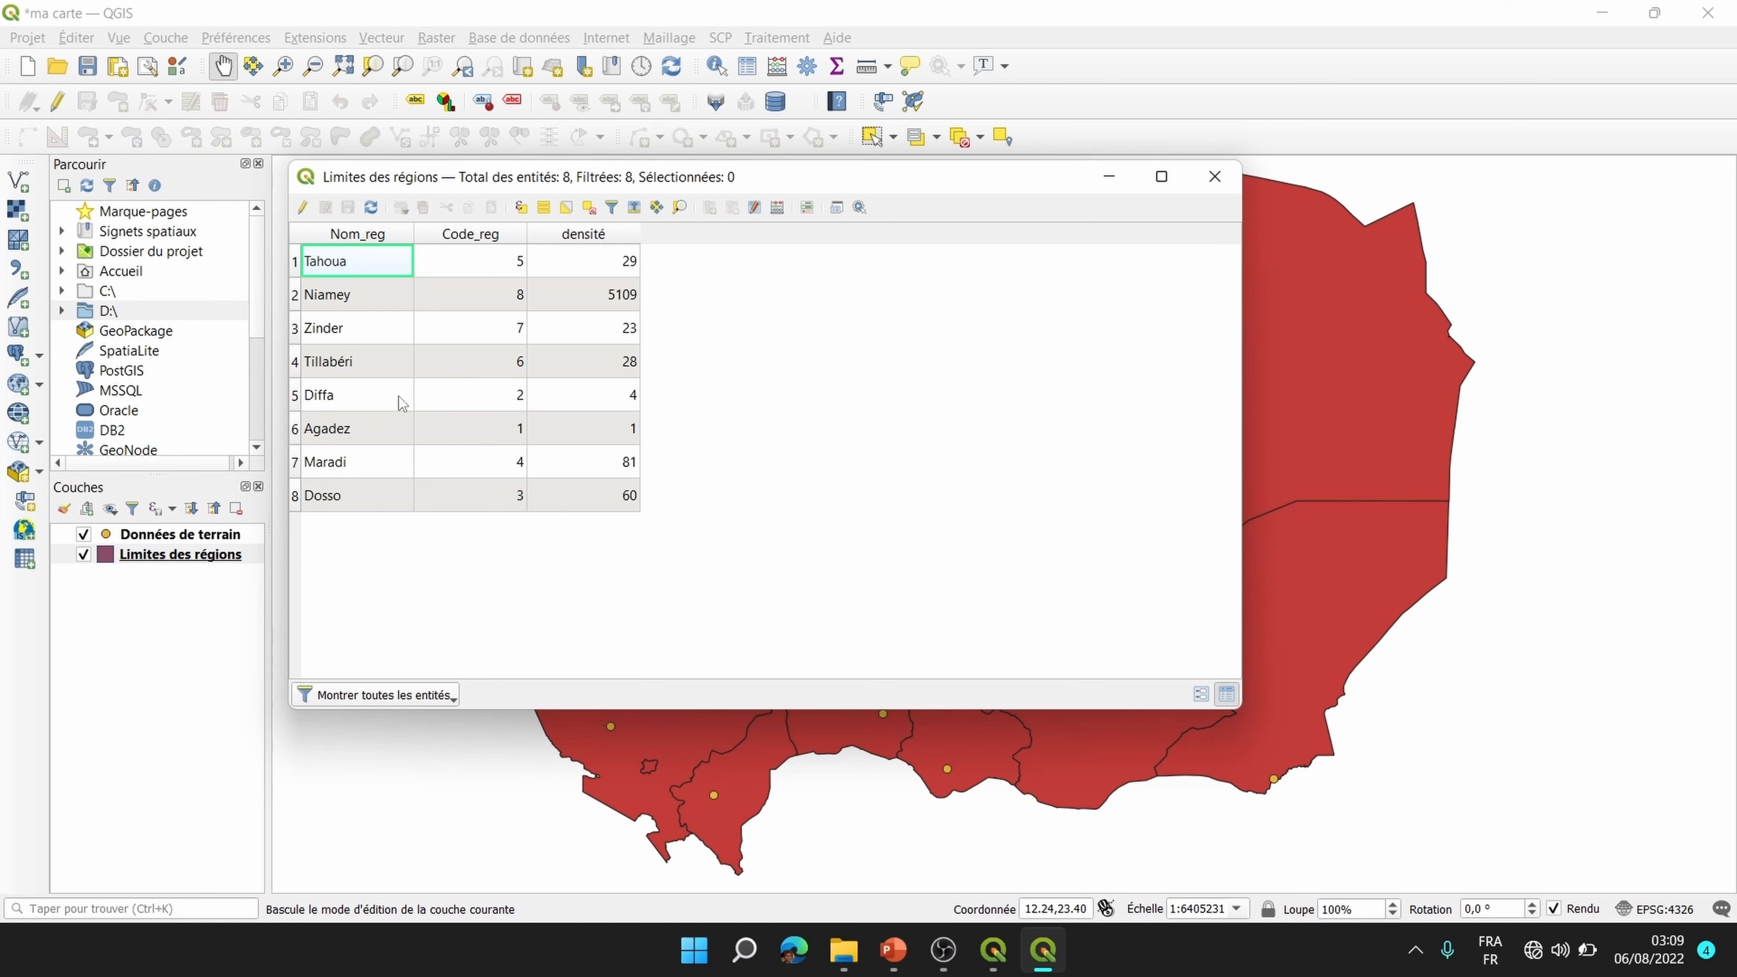
{"action": "left_click", "coordinate": [1213, 178]}
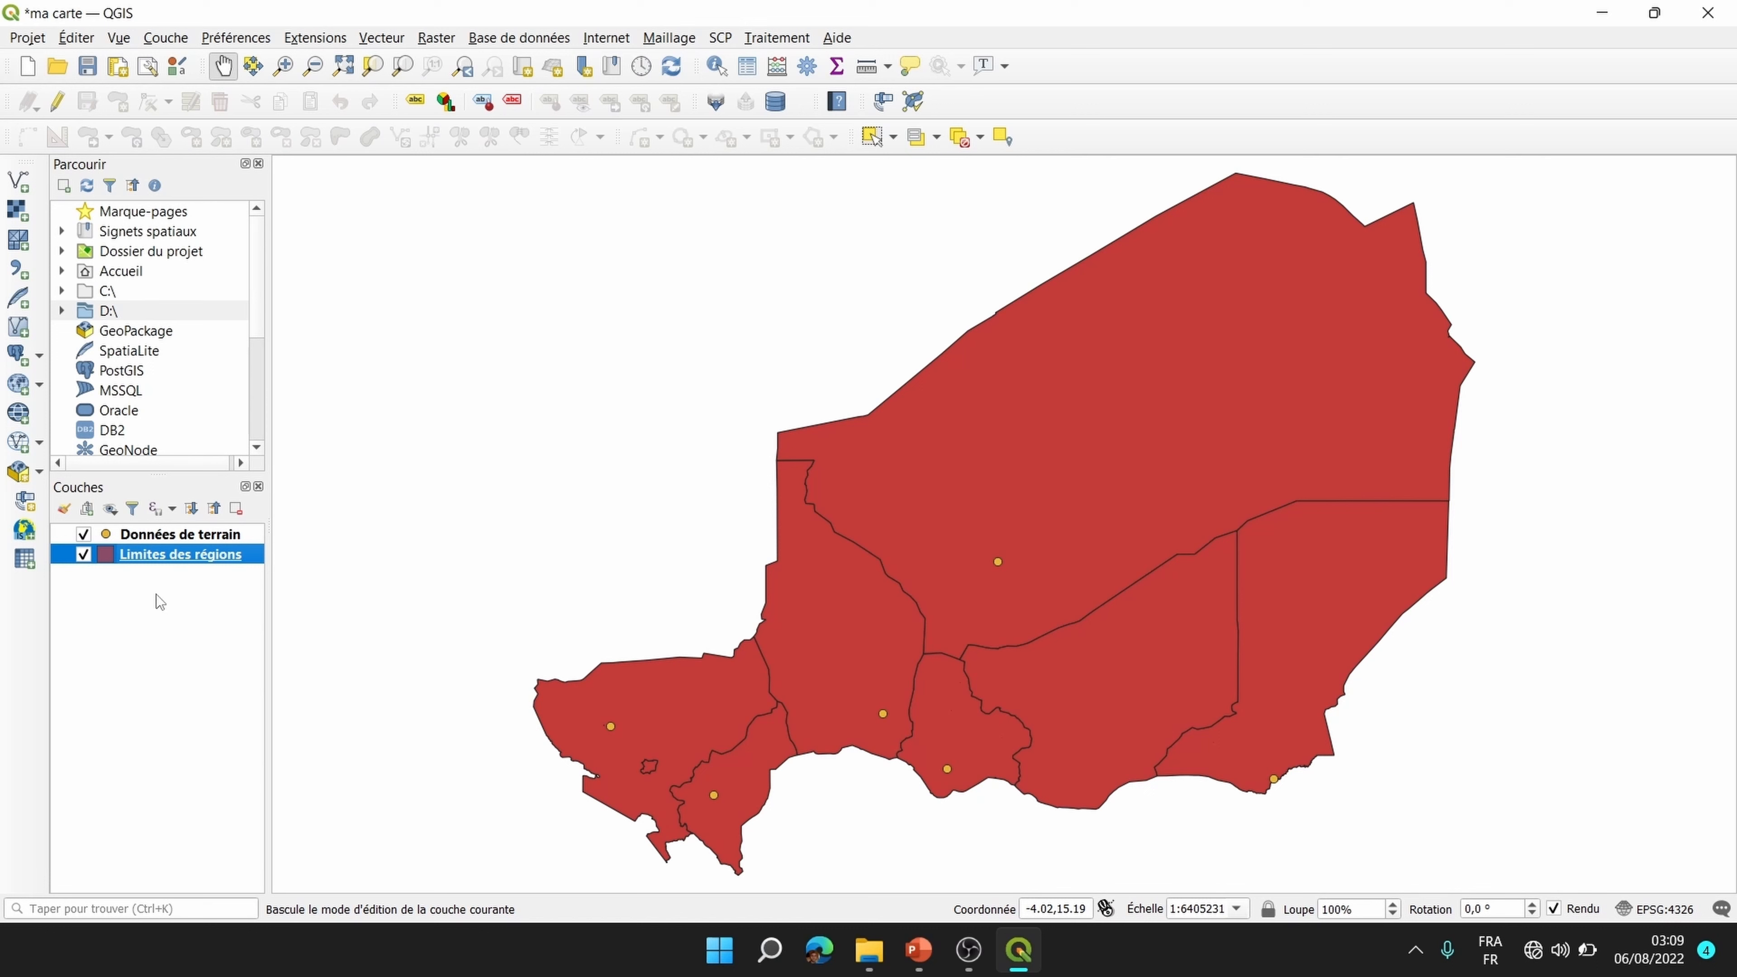
Step: Add the vector file Réseau routier.shp from the Formation QGIS folder to the map
{"action": "left_click", "coordinate": [18, 179]}
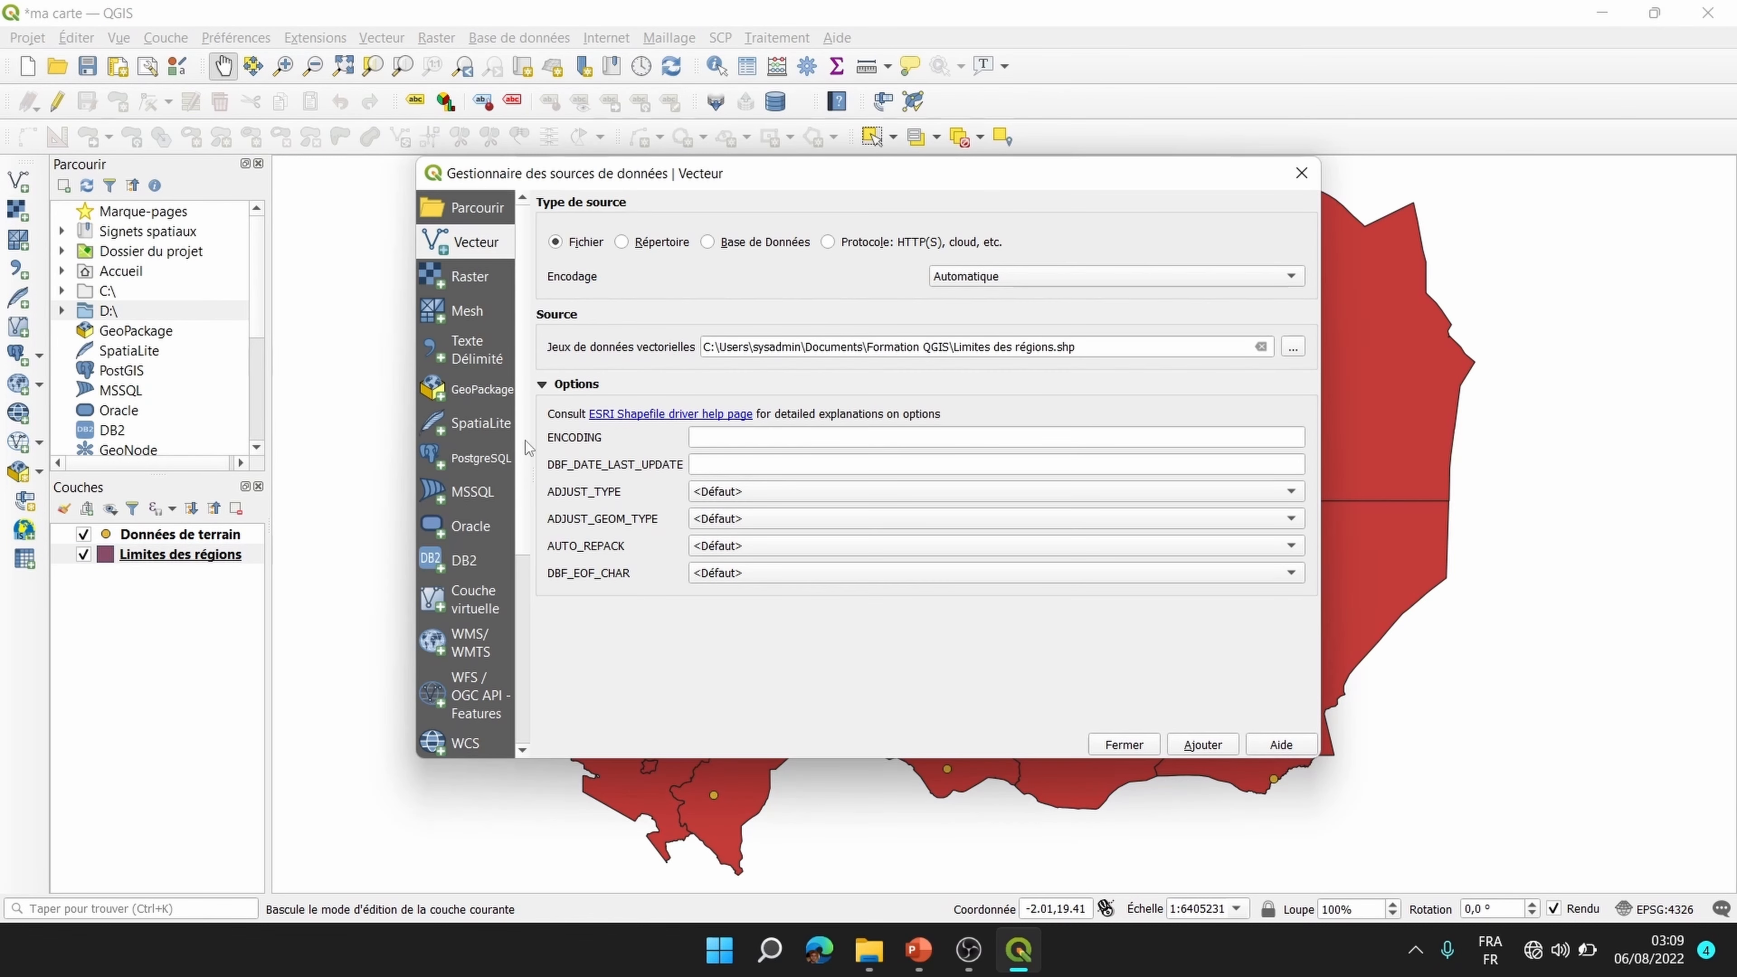
{"action": "left_click", "coordinate": [1261, 347]}
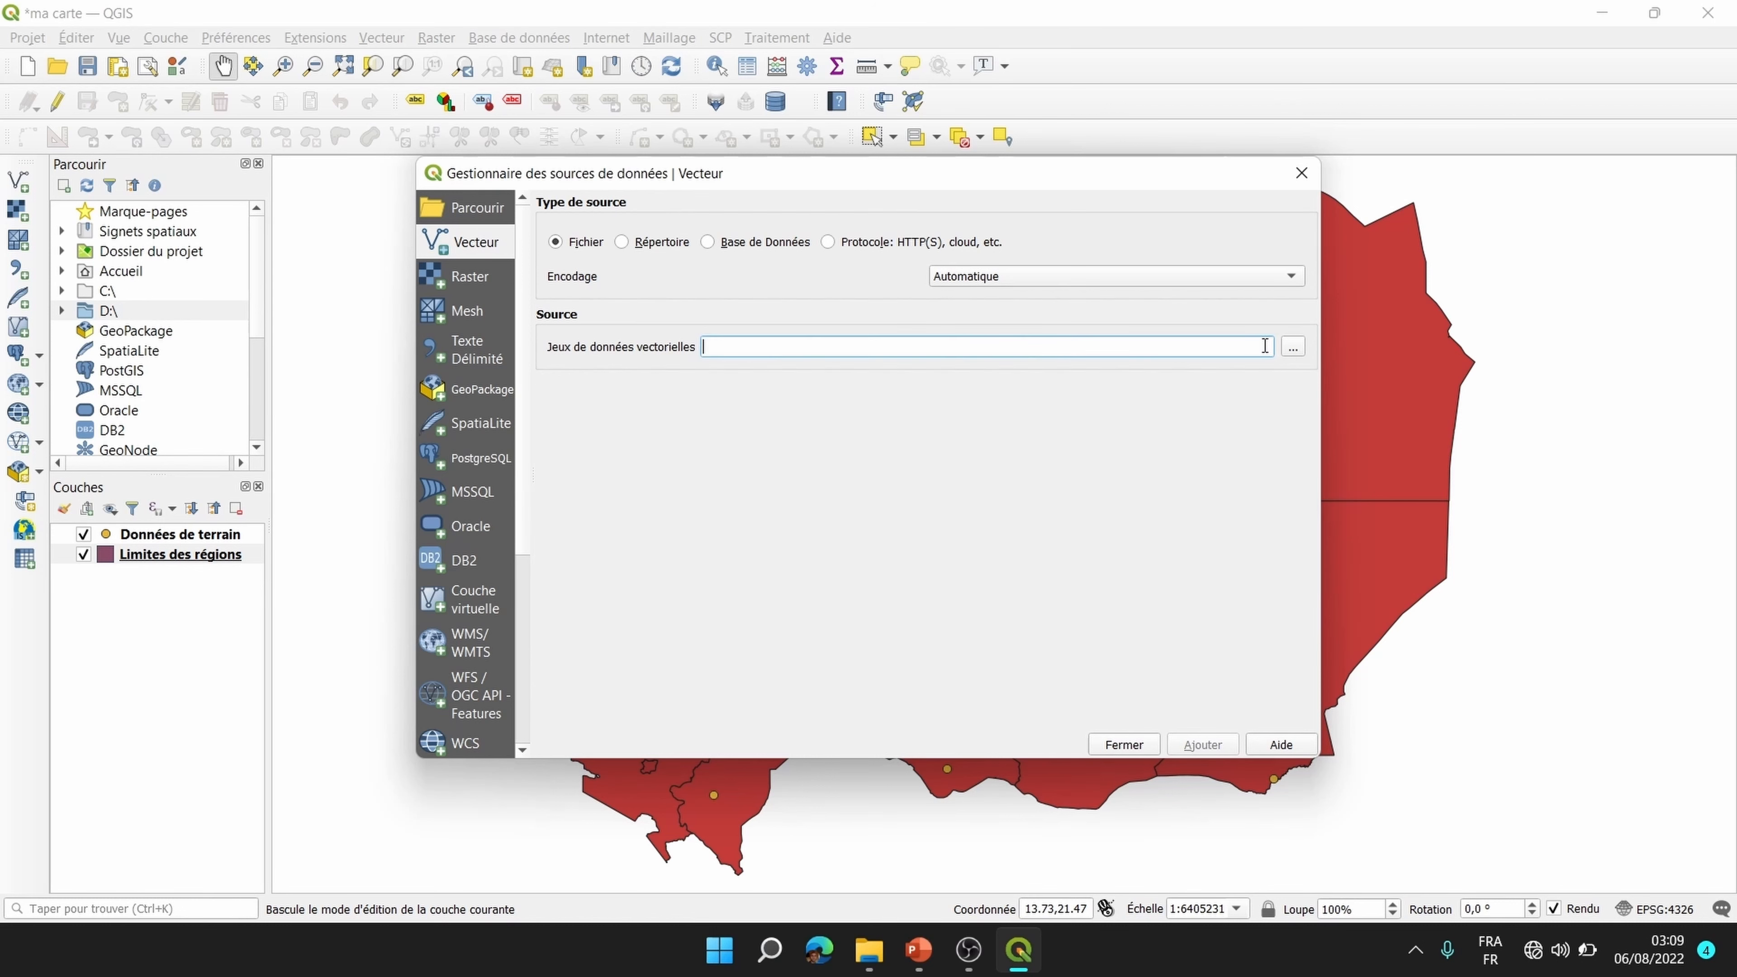
{"action": "left_click", "coordinate": [1292, 349]}
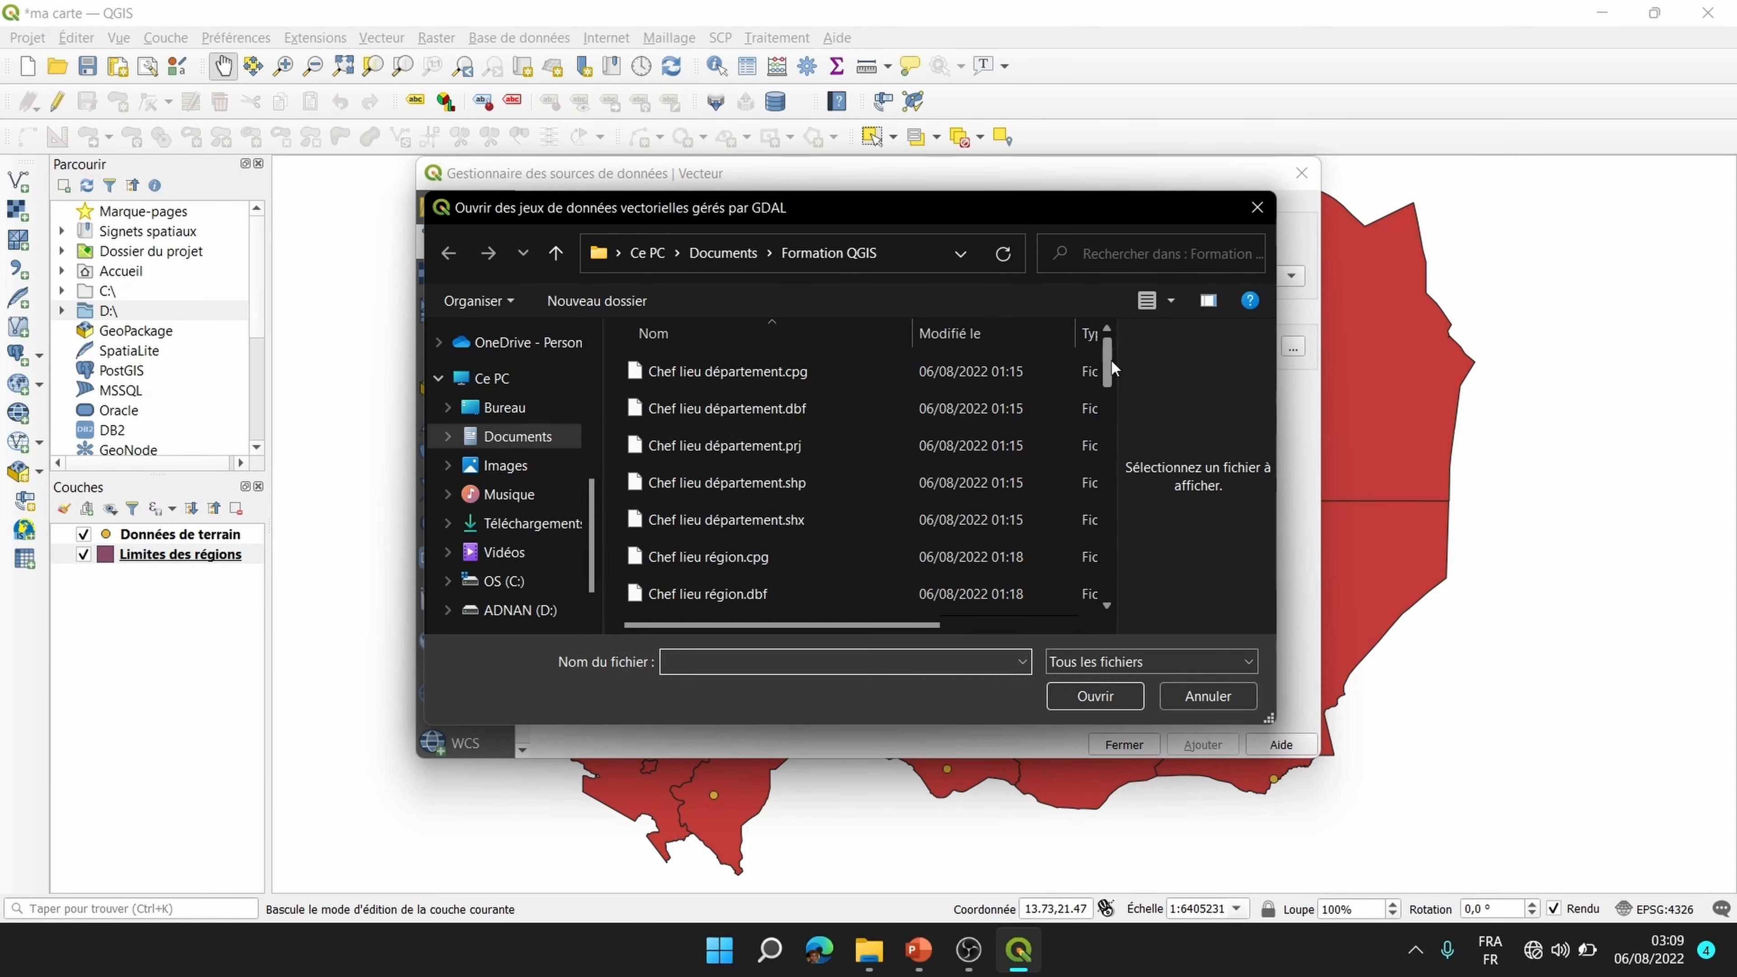
{"action": "left_click_drag", "start_coordinate": [1108, 357], "coordinate": [1112, 523]}
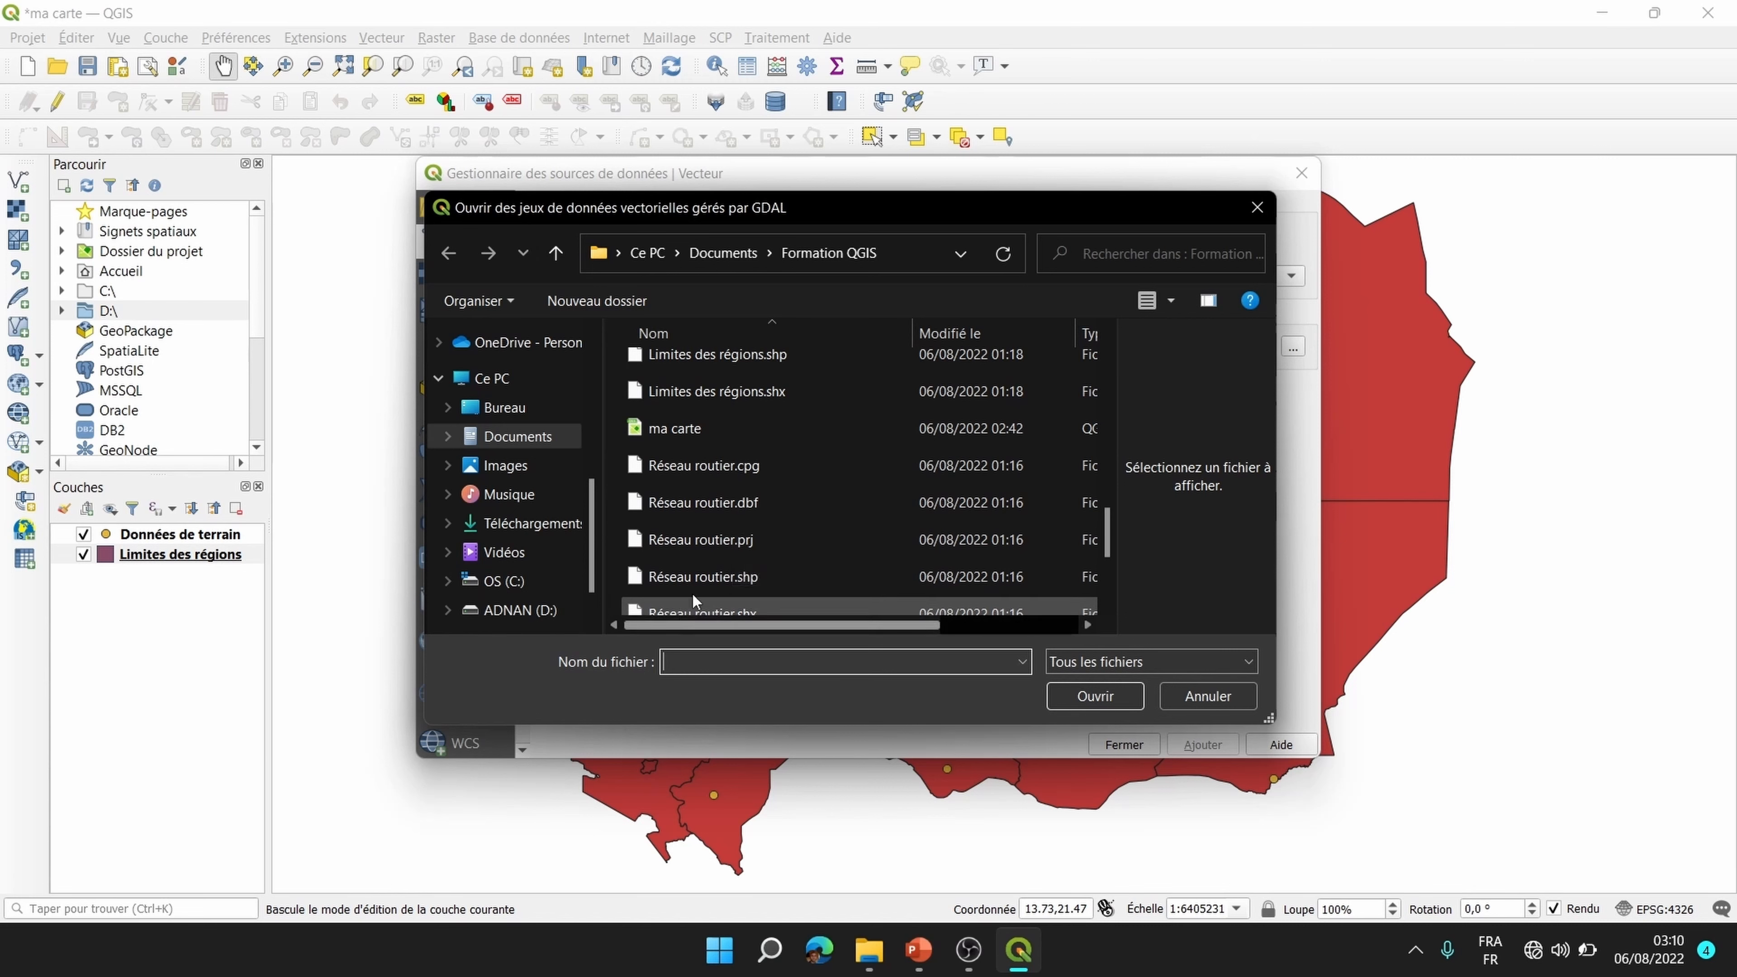
{"action": "left_click", "coordinate": [726, 579]}
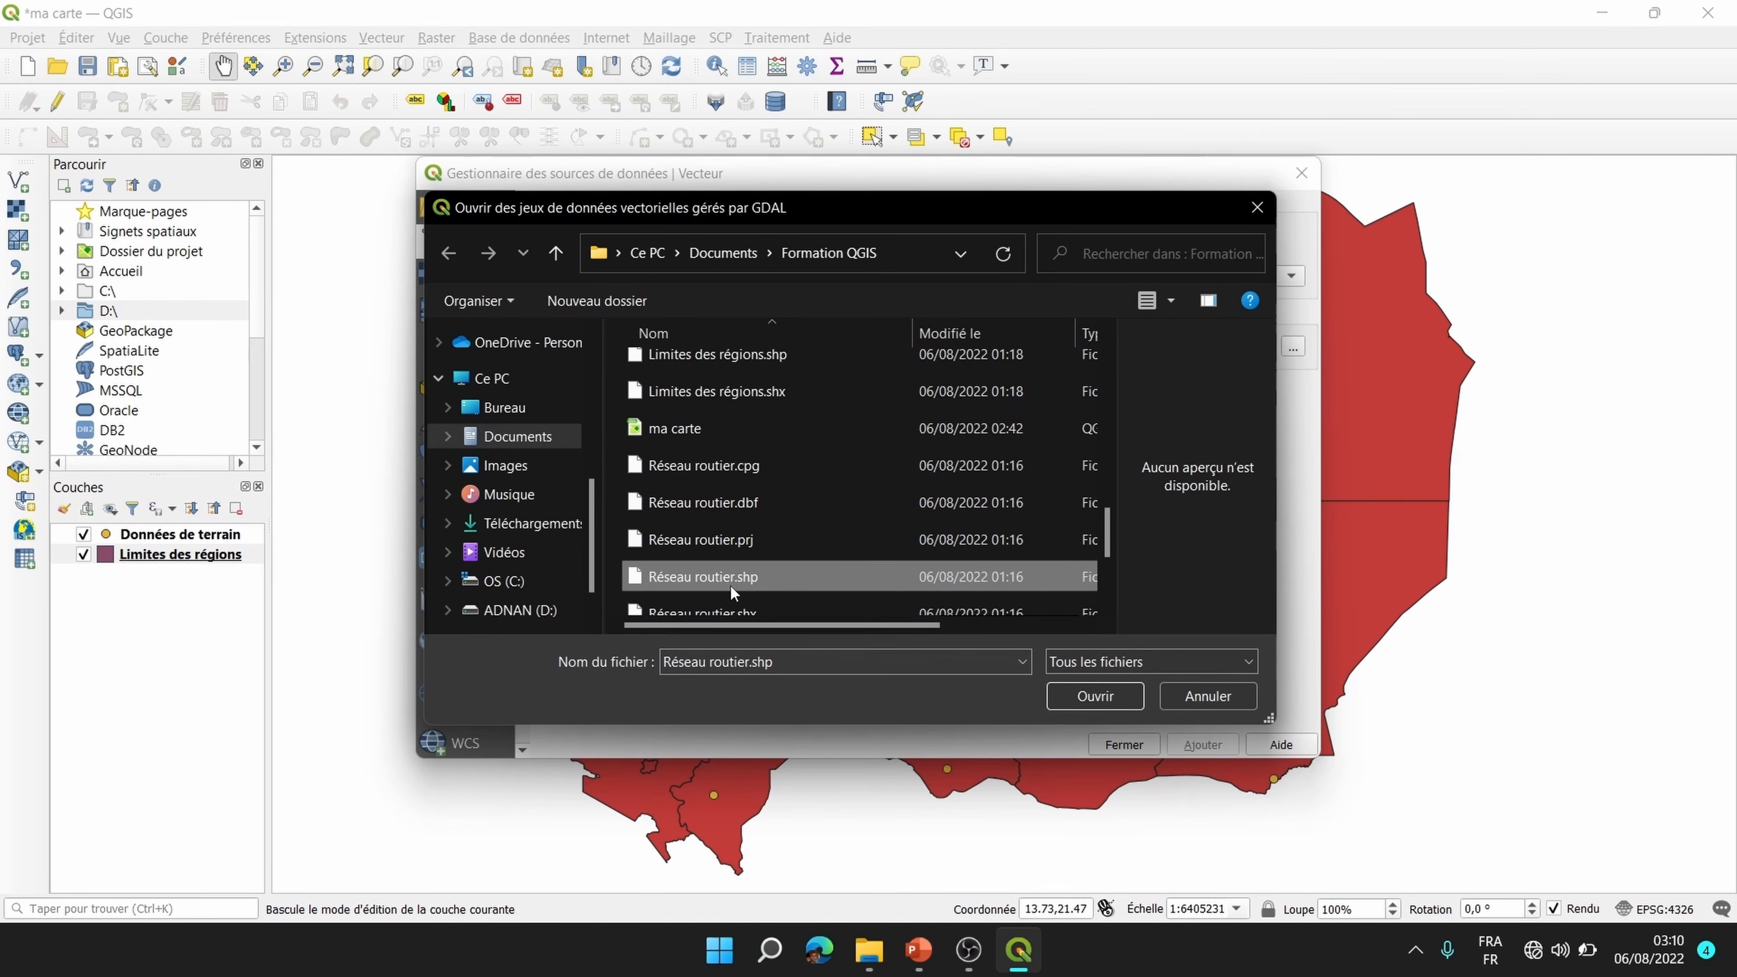
{"action": "left_click", "coordinate": [1095, 695]}
{"action": "left_click", "coordinate": [1200, 747]}
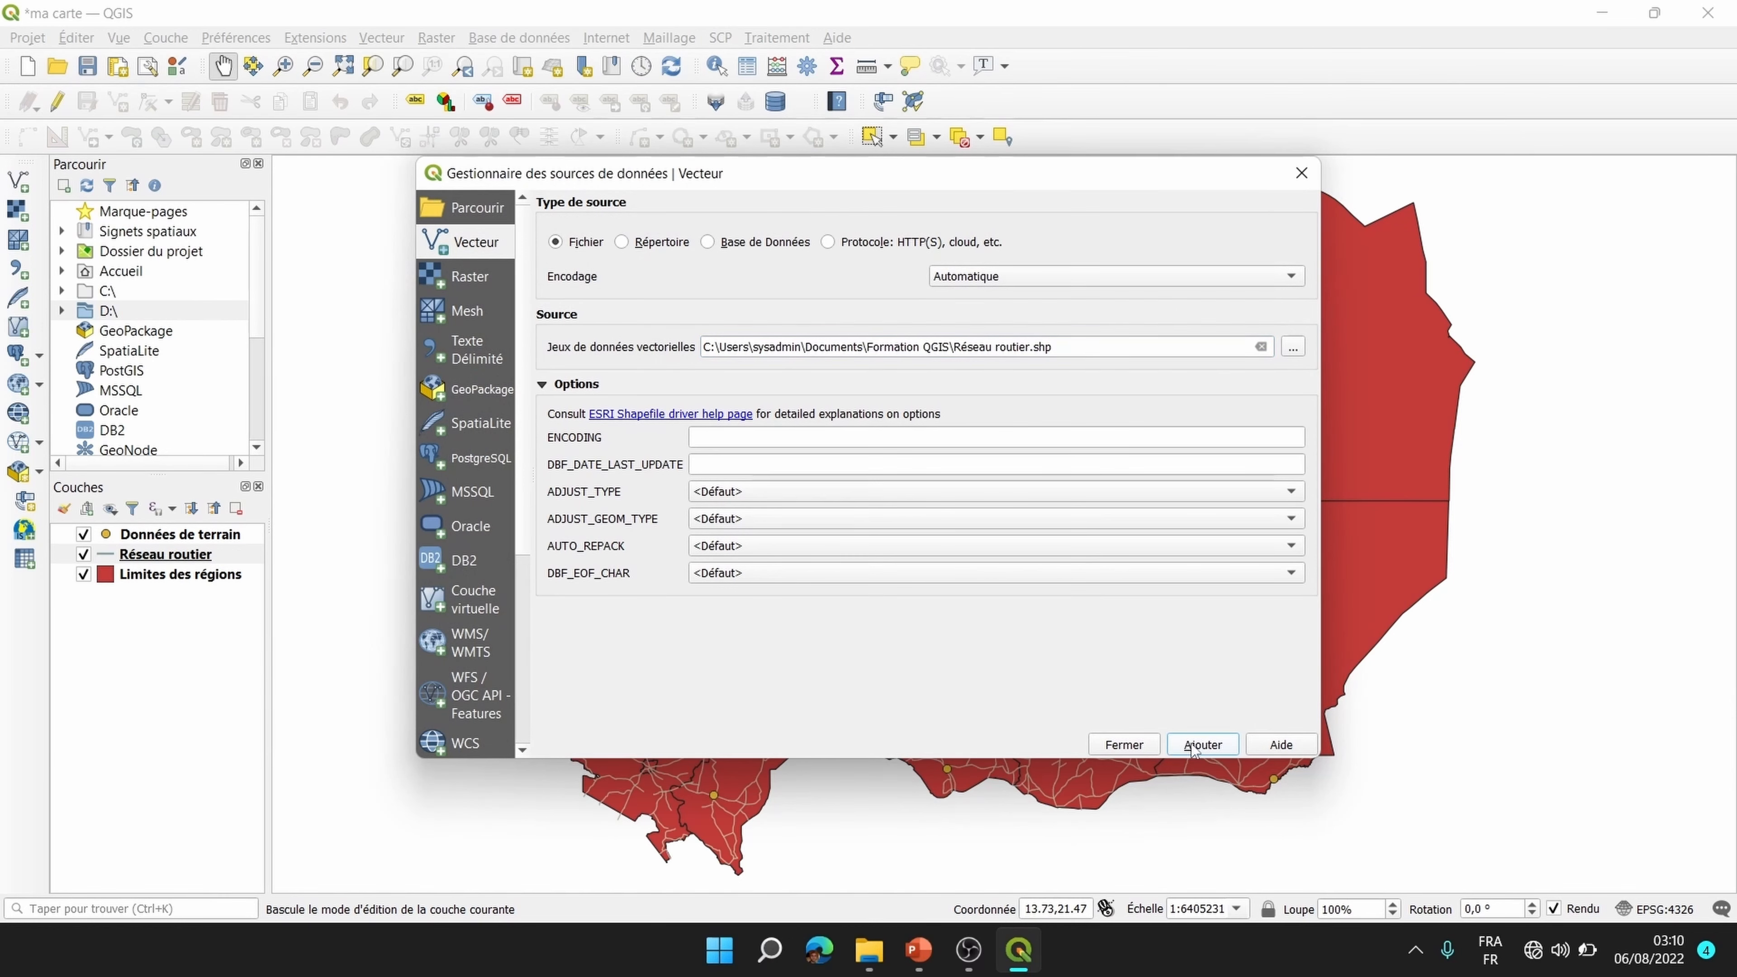
{"action": "left_click", "coordinate": [1124, 746]}
Step: Try placing Réseau routier beneath Limites des régions, and restore the layer order with the regions at the bottom
{"action": "left_click_drag", "start_coordinate": [1093, 628], "coordinate": [1066, 606]}
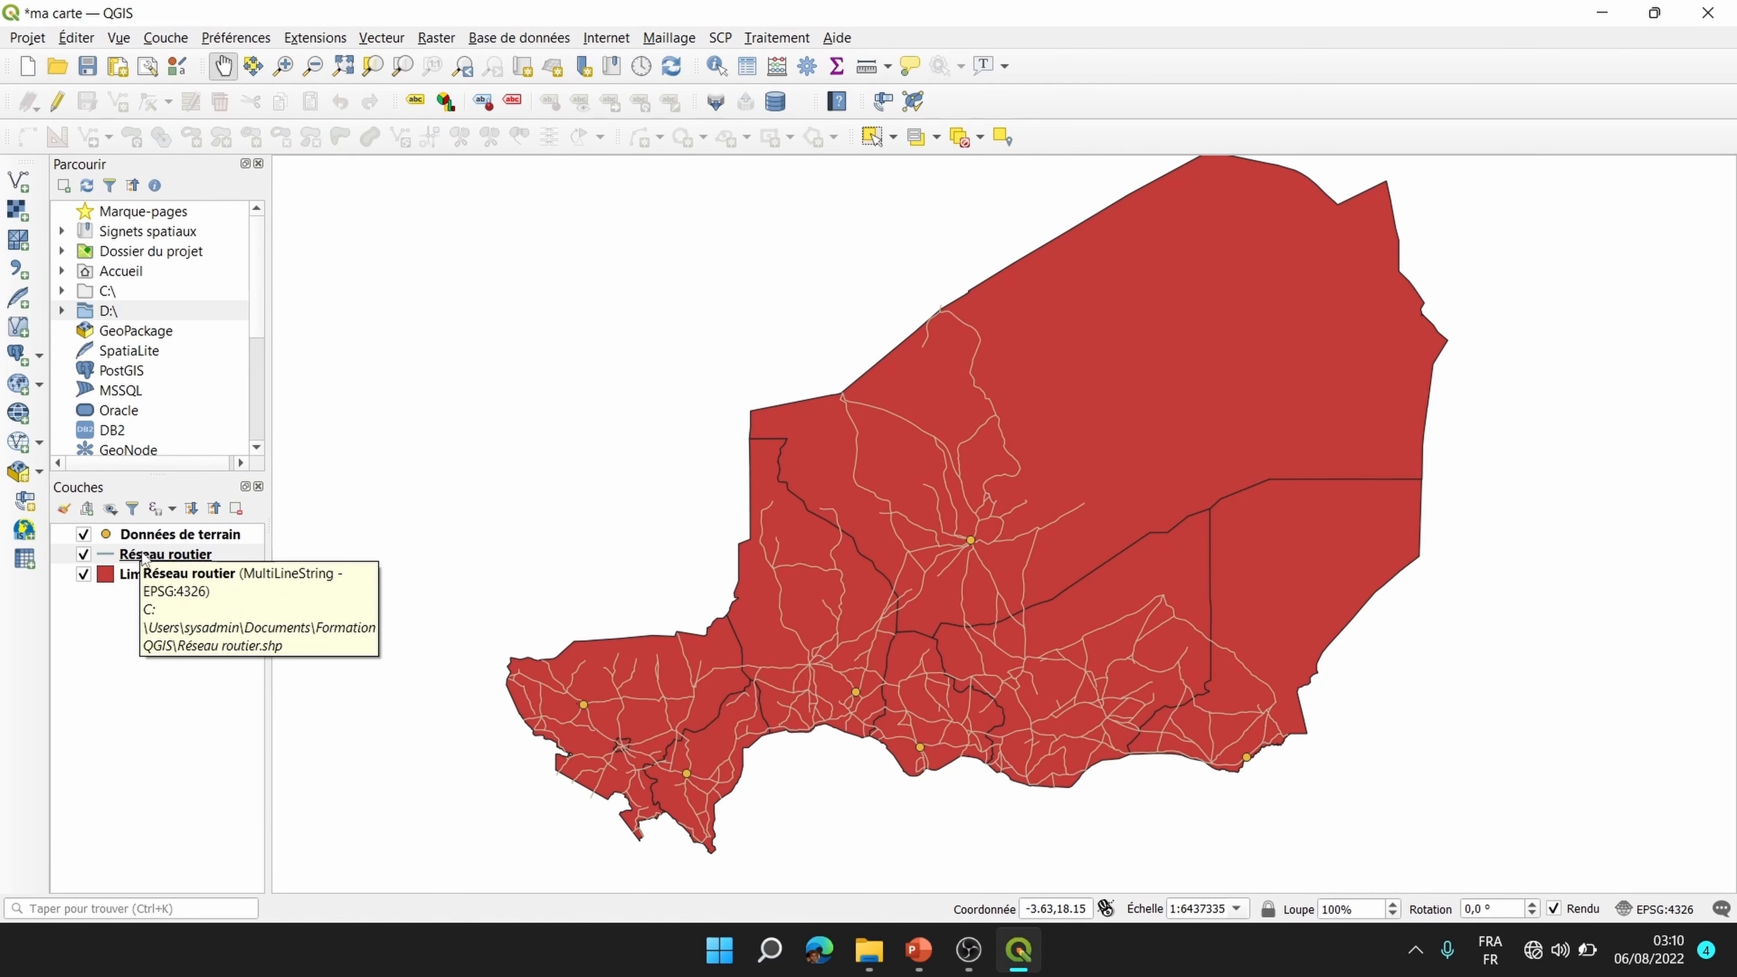
{"action": "left_click_drag", "start_coordinate": [144, 556], "coordinate": [142, 602]}
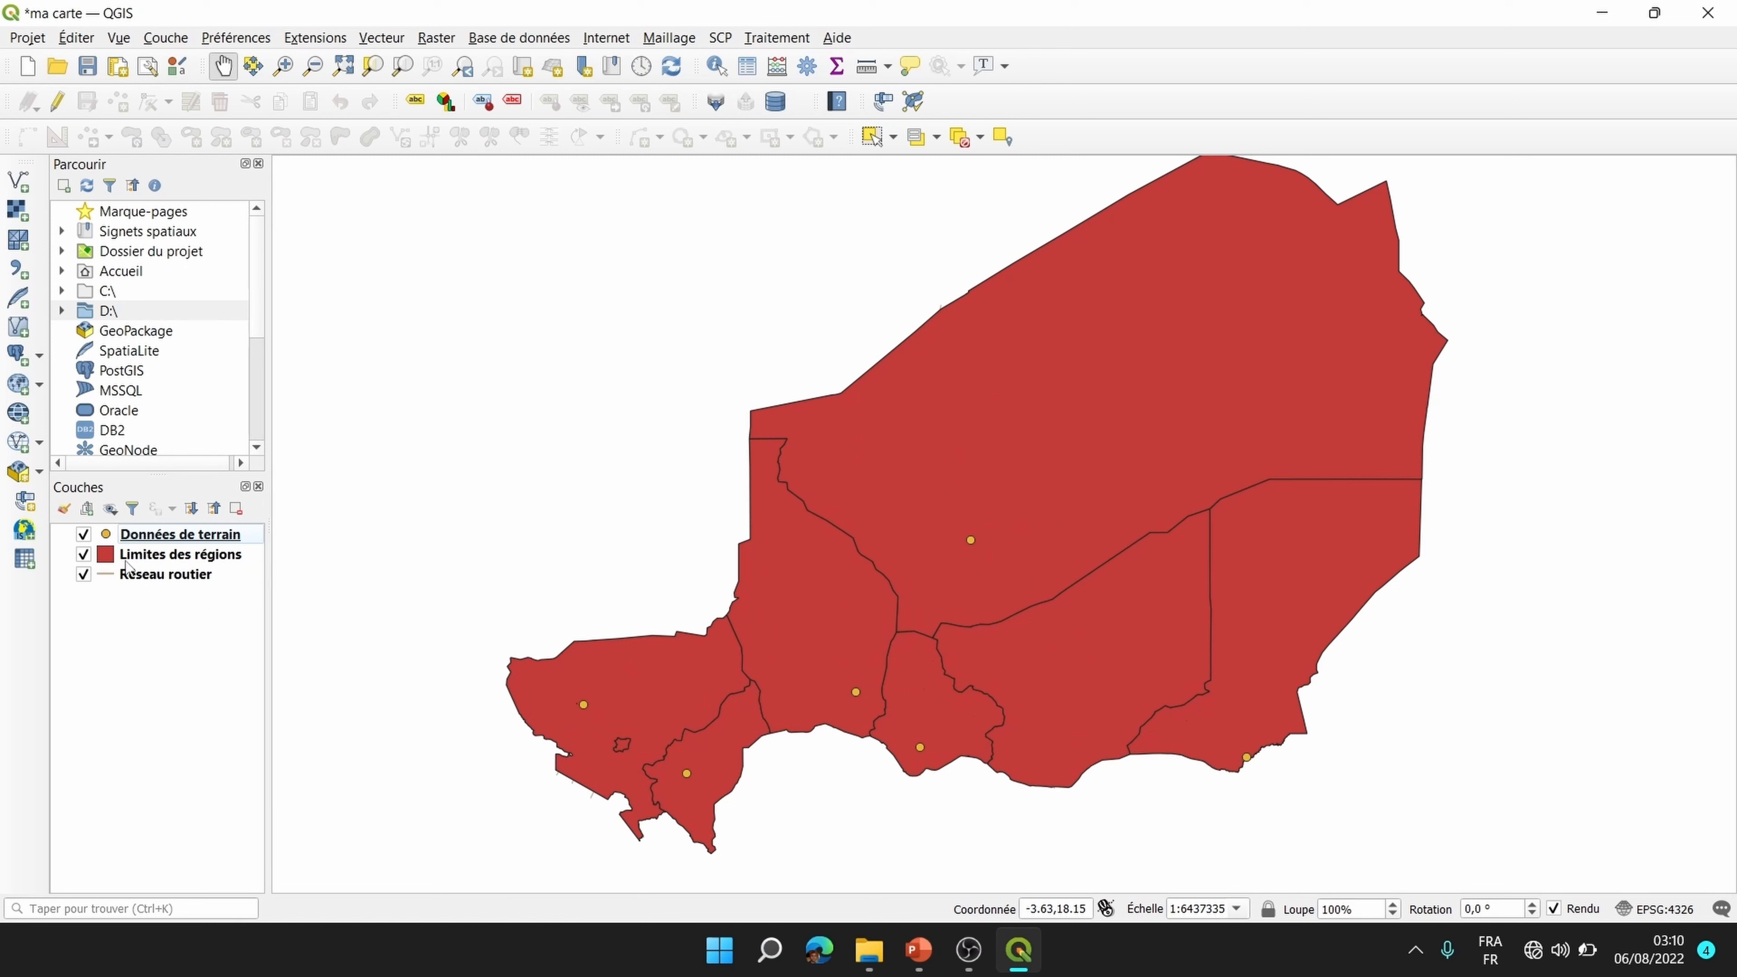
{"action": "left_click", "coordinate": [141, 559]}
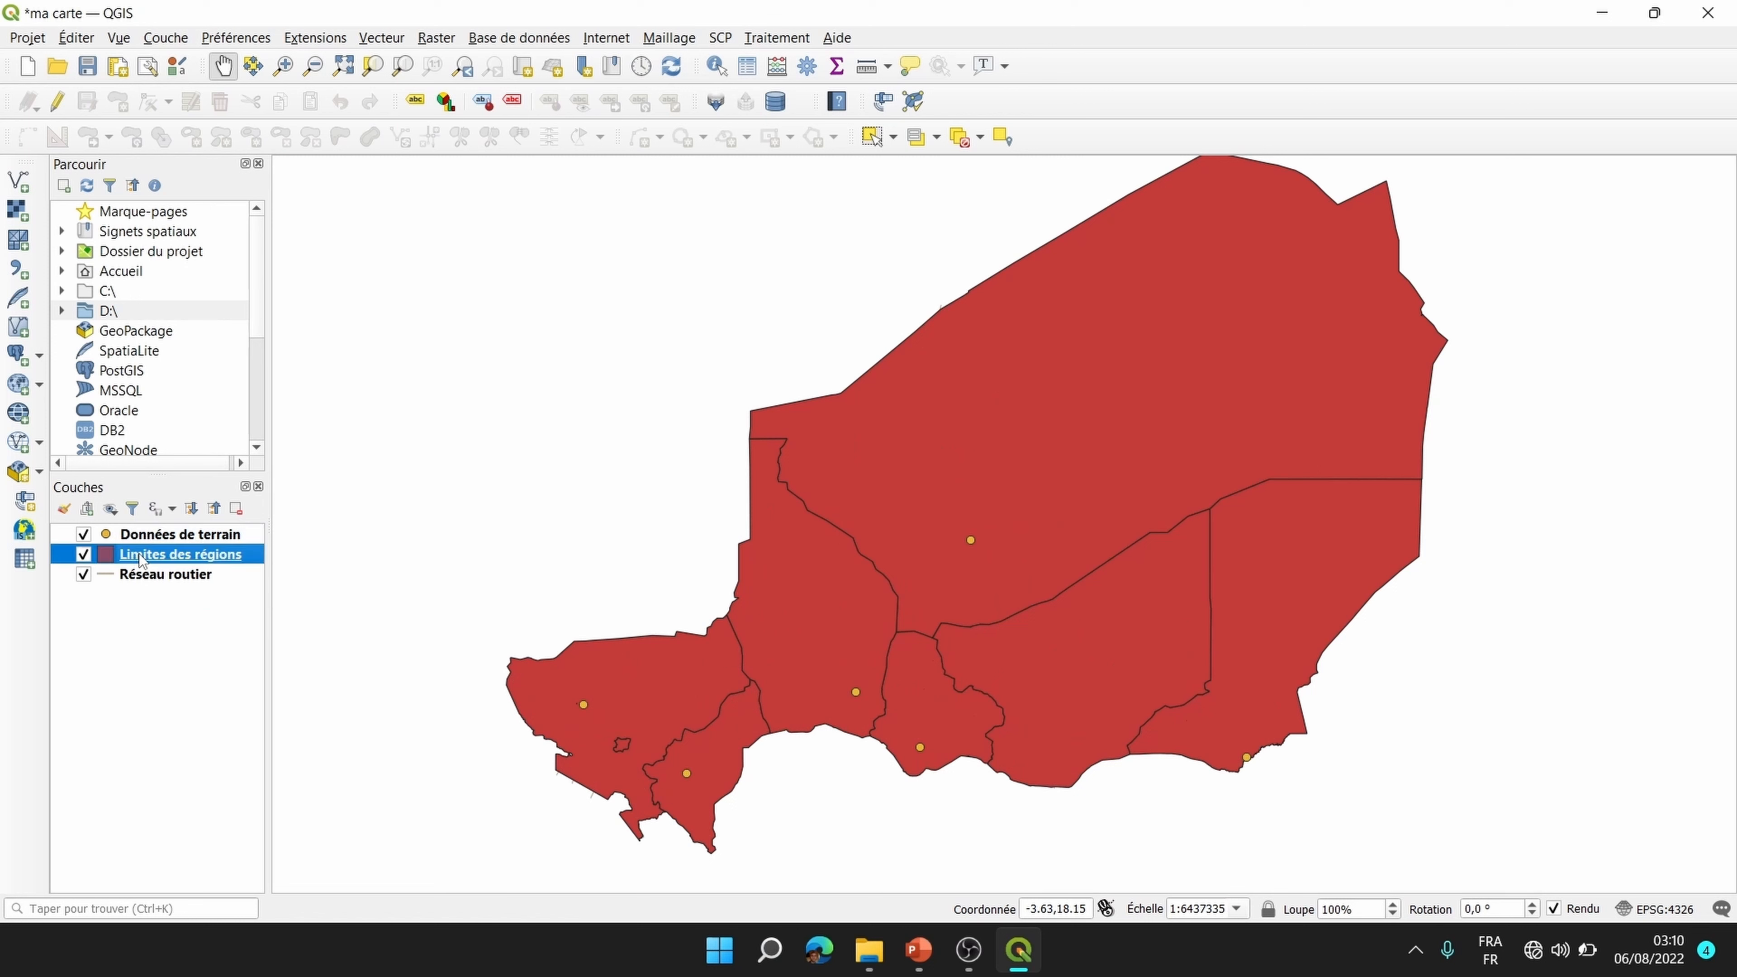
{"action": "left_click_drag", "start_coordinate": [142, 560], "coordinate": [132, 611]}
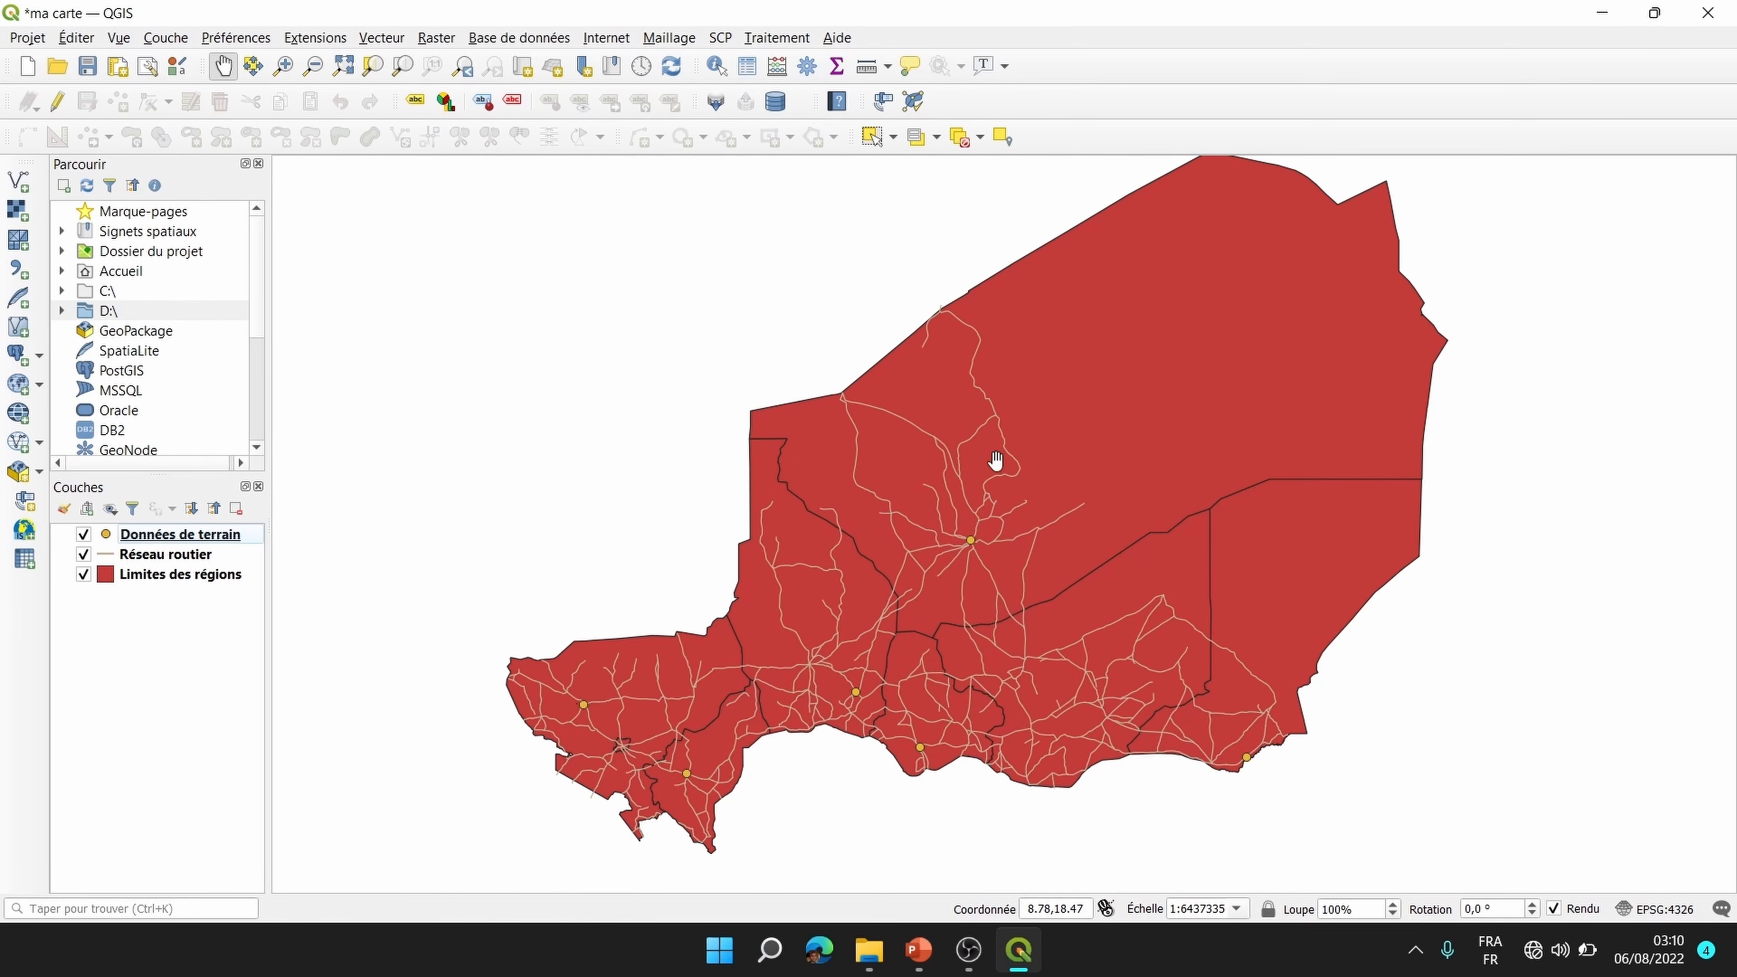
{"action": "left_click_drag", "start_coordinate": [931, 551], "coordinate": [910, 556]}
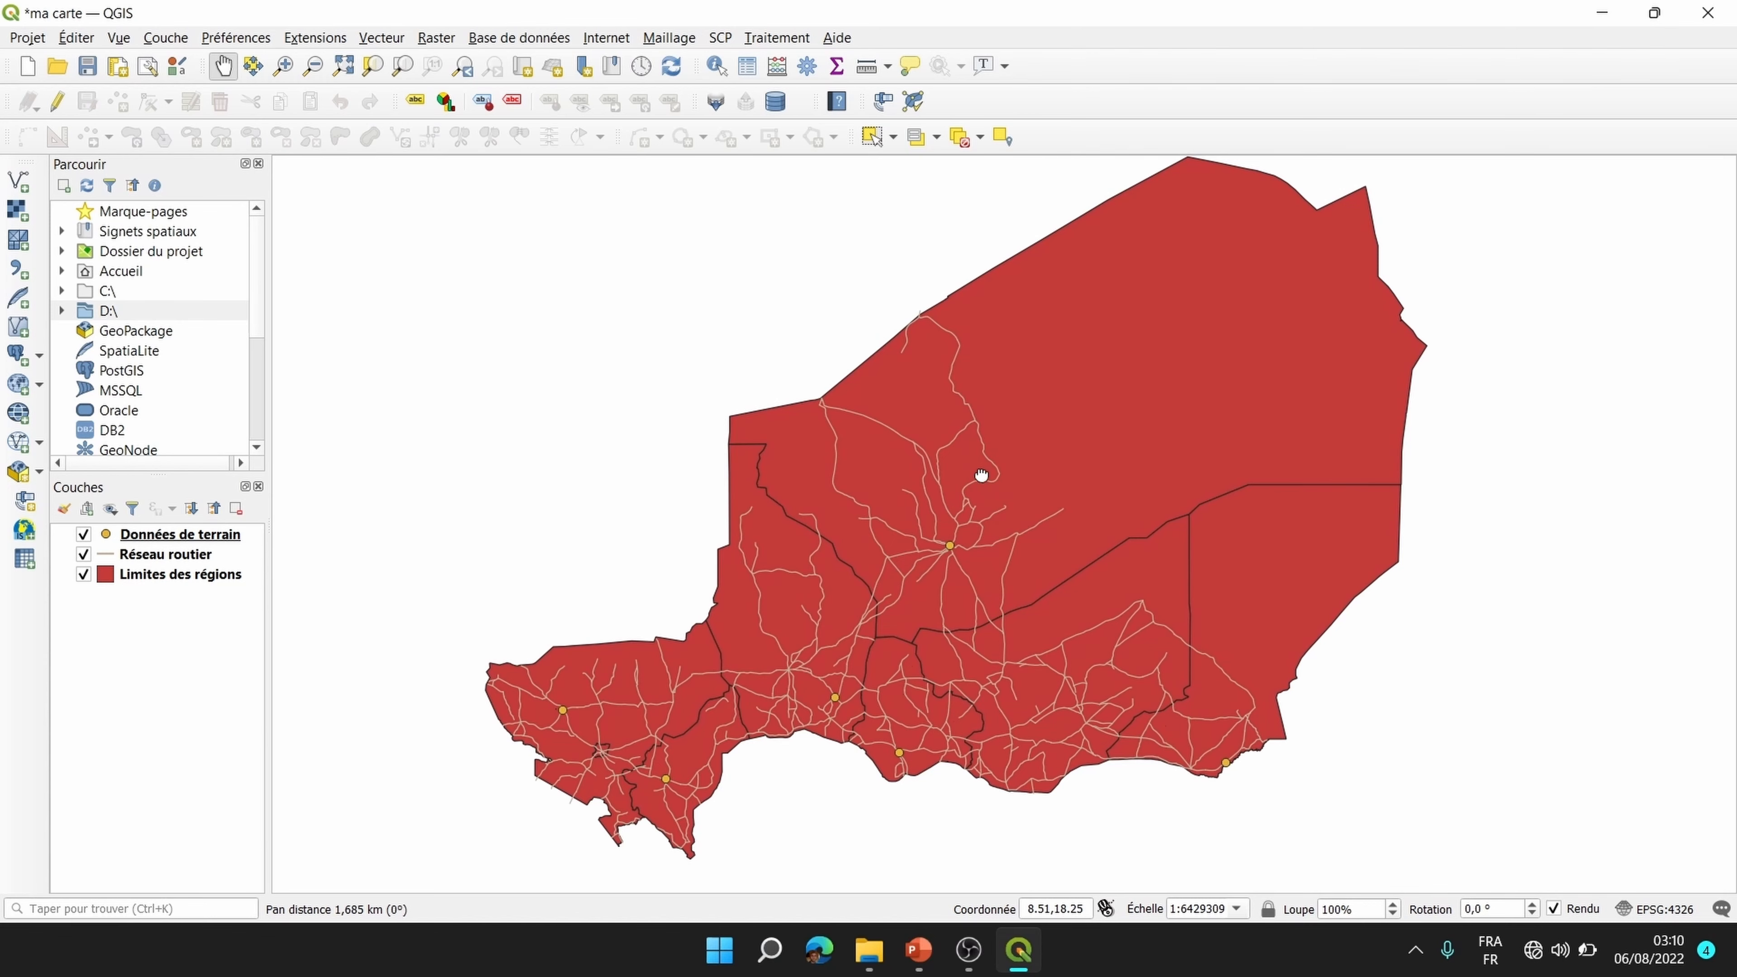
{"action": "left_click_drag", "start_coordinate": [980, 469], "coordinate": [980, 485]}
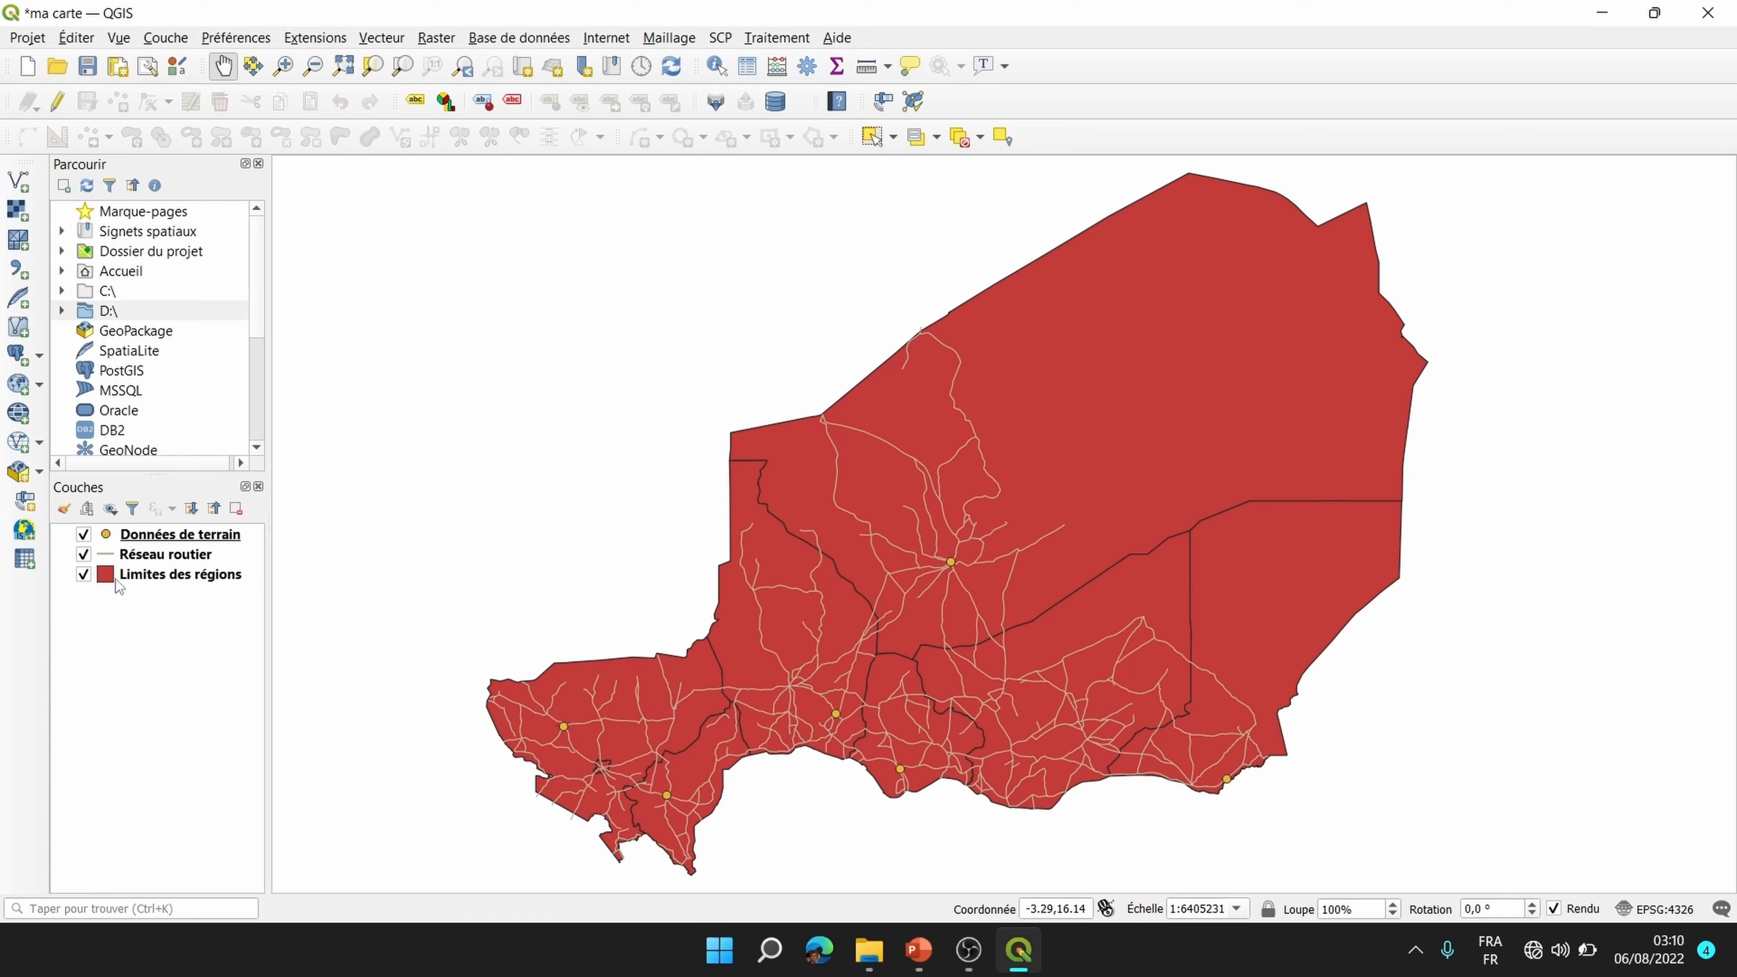
Step: Set the simple fill colour of the Limites des régions layer to light grey in its symbology properties
{"action": "left_click", "coordinate": [159, 589]}
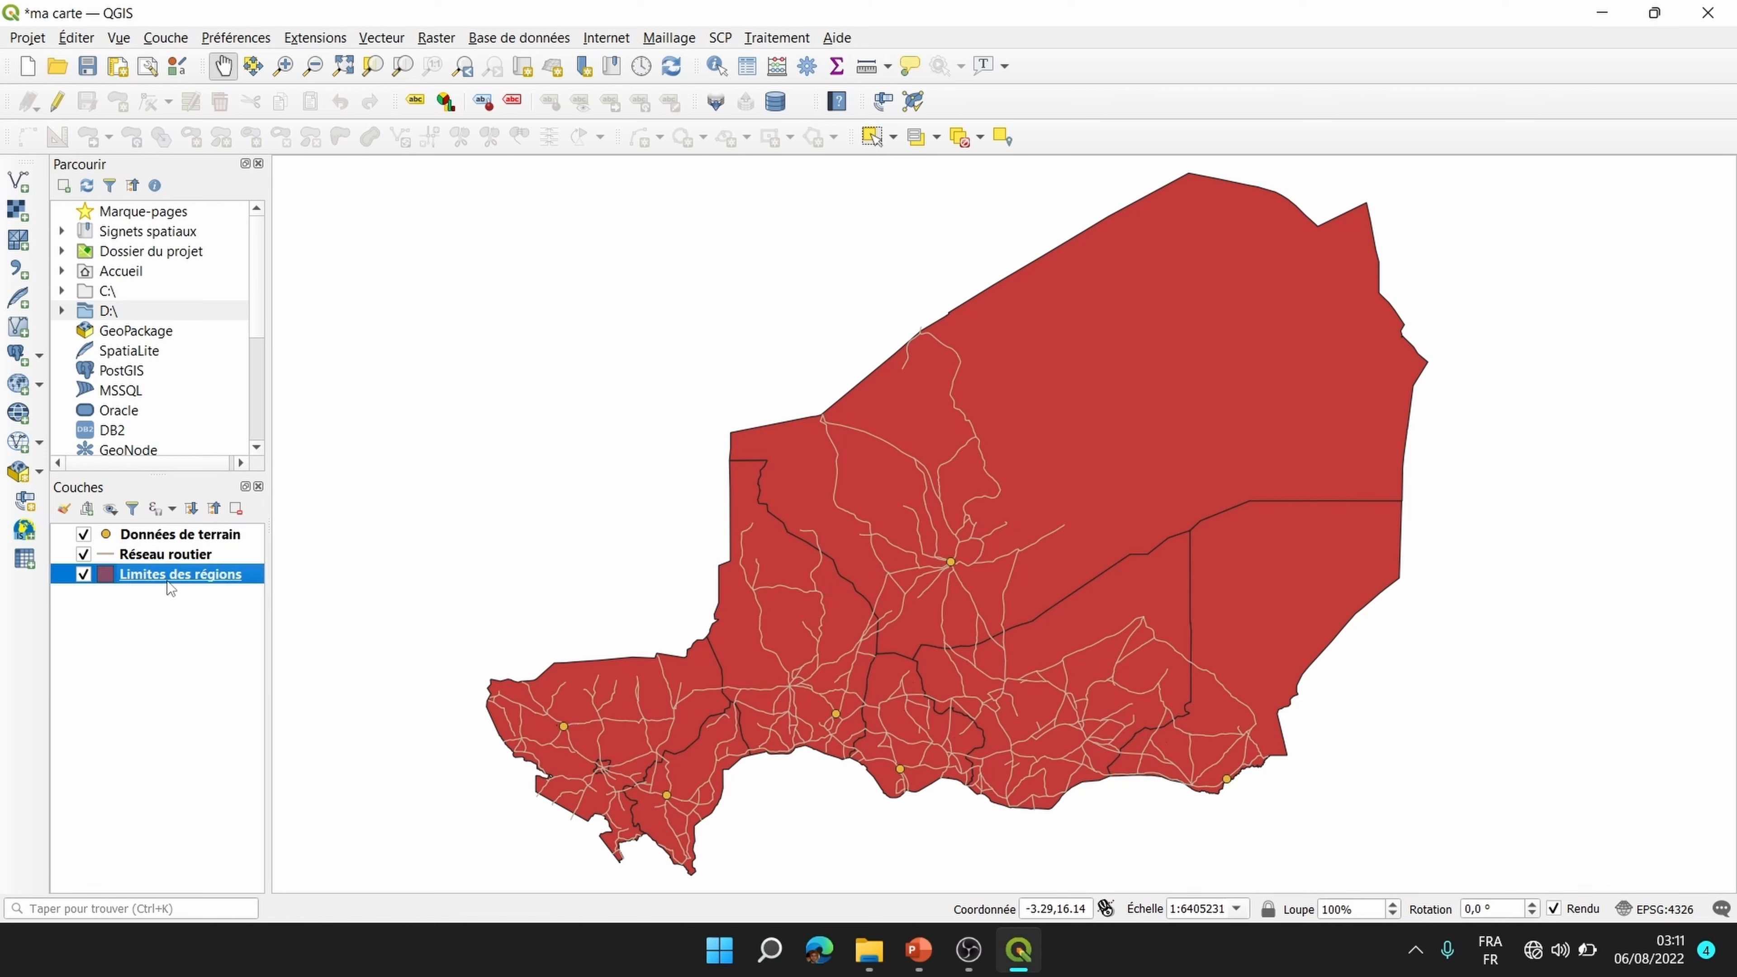
{"action": "right_click", "coordinate": [167, 580]}
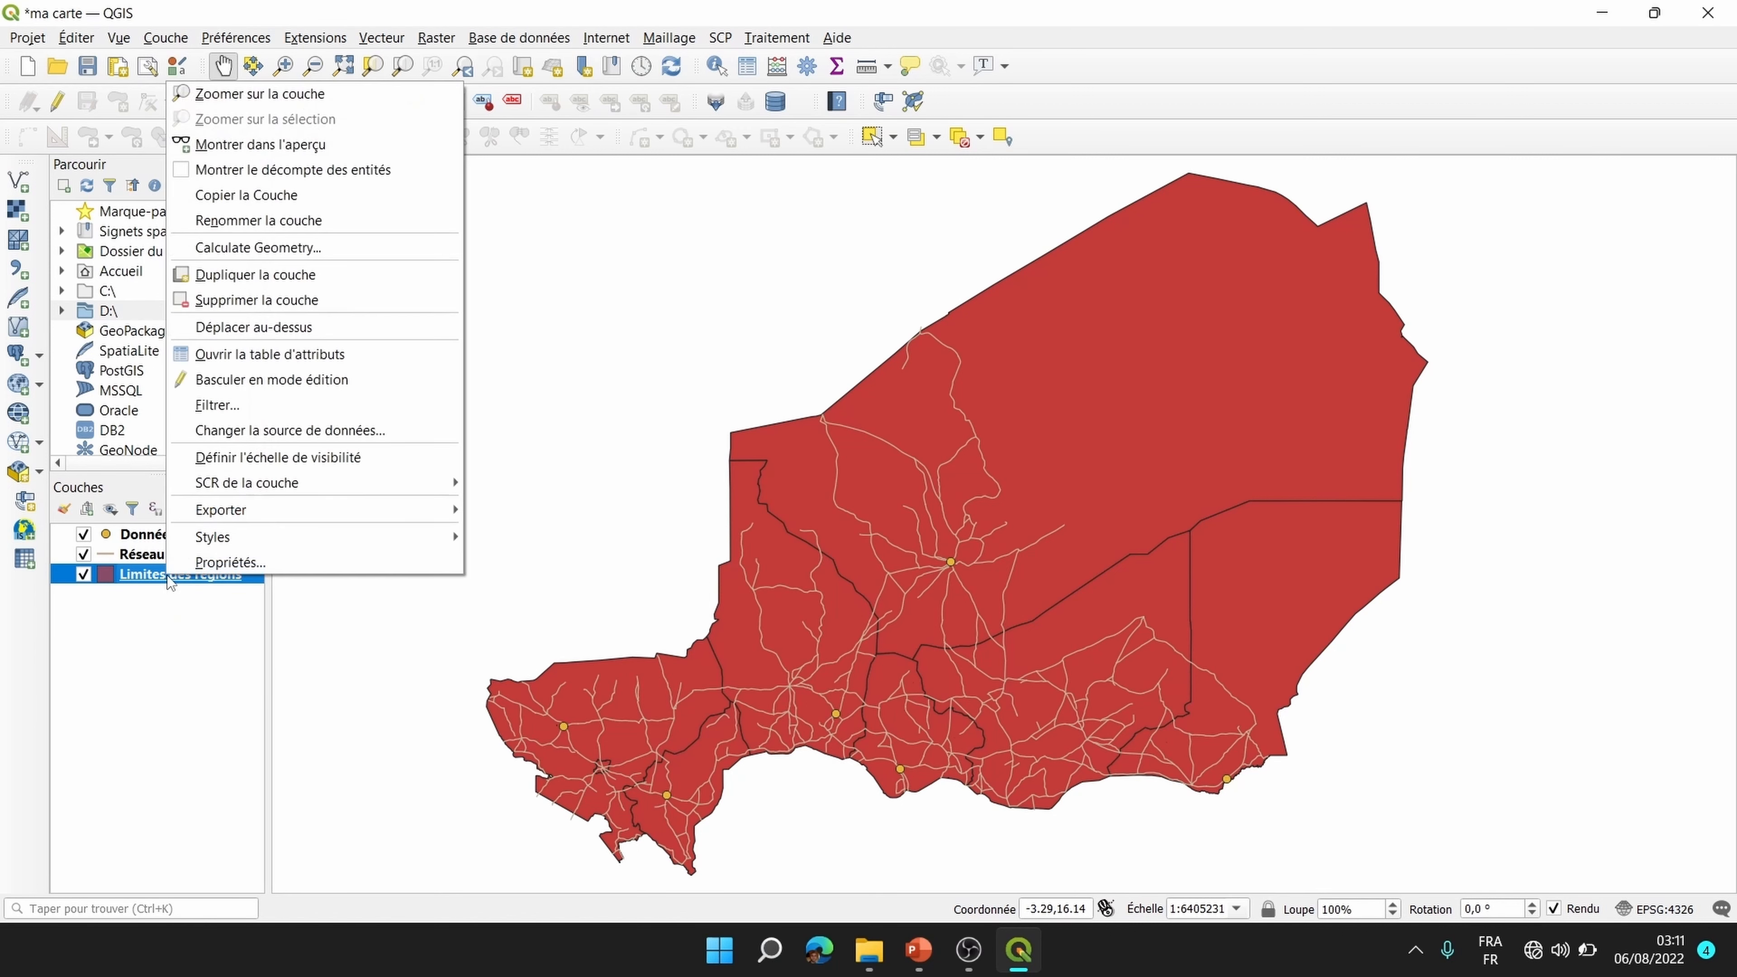
{"action": "left_click", "coordinate": [222, 563]}
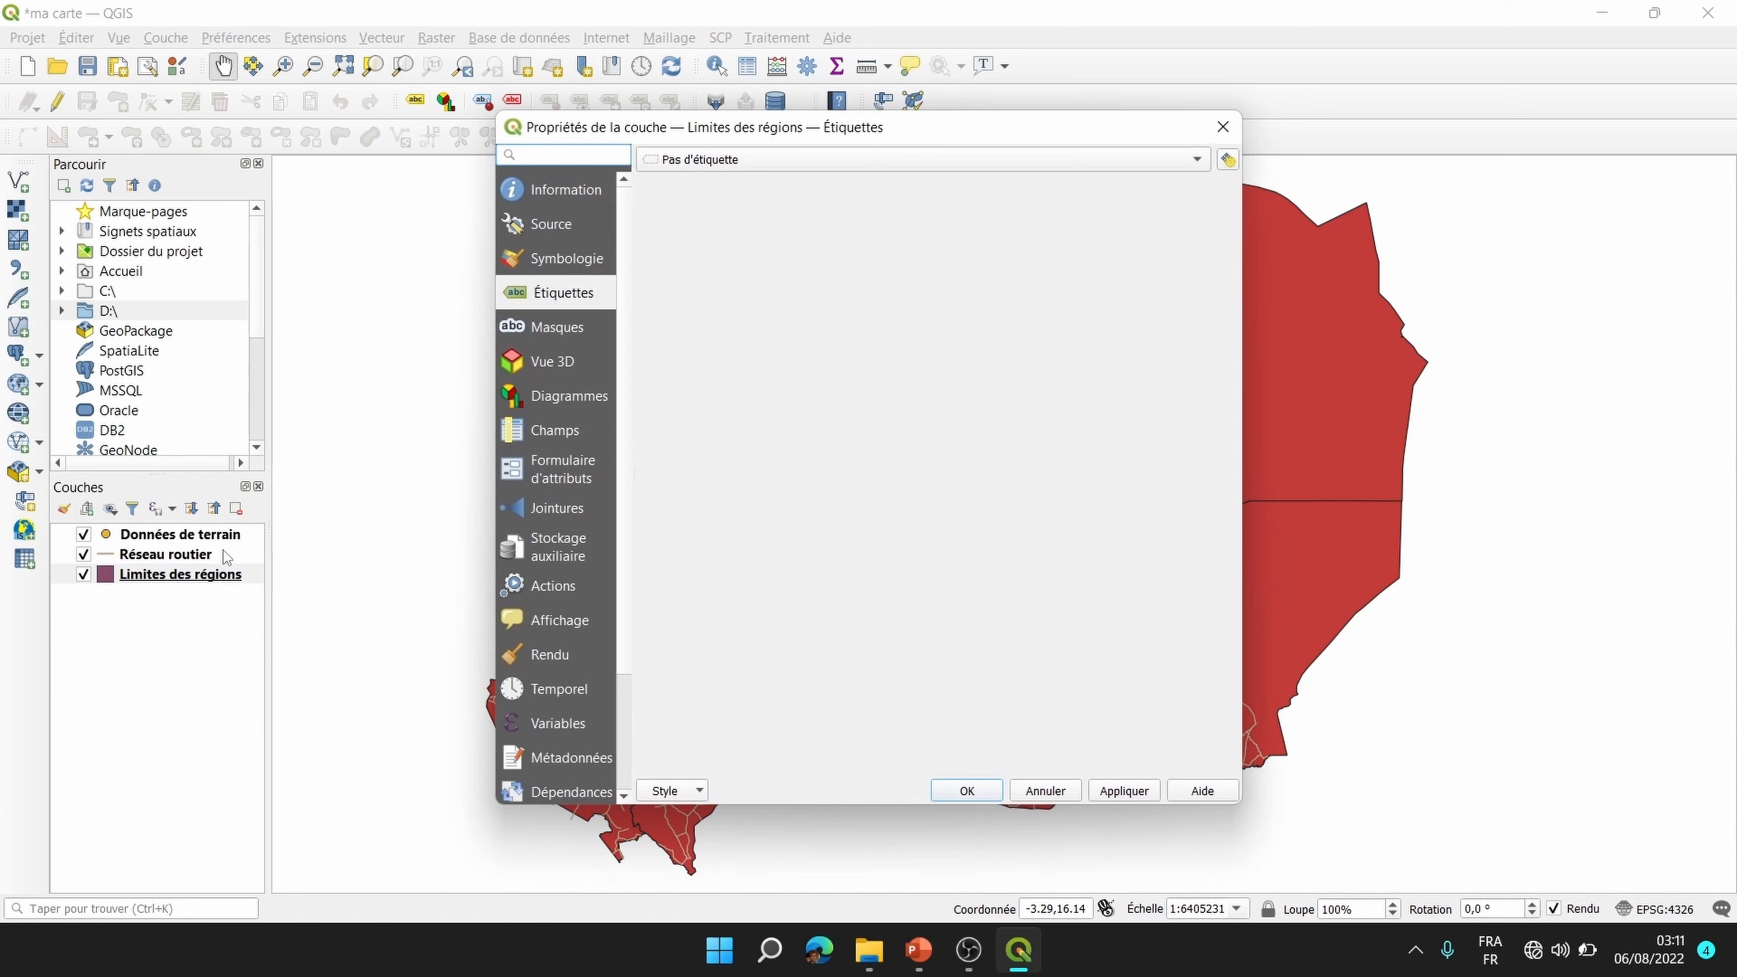
{"action": "left_click", "coordinate": [574, 260]}
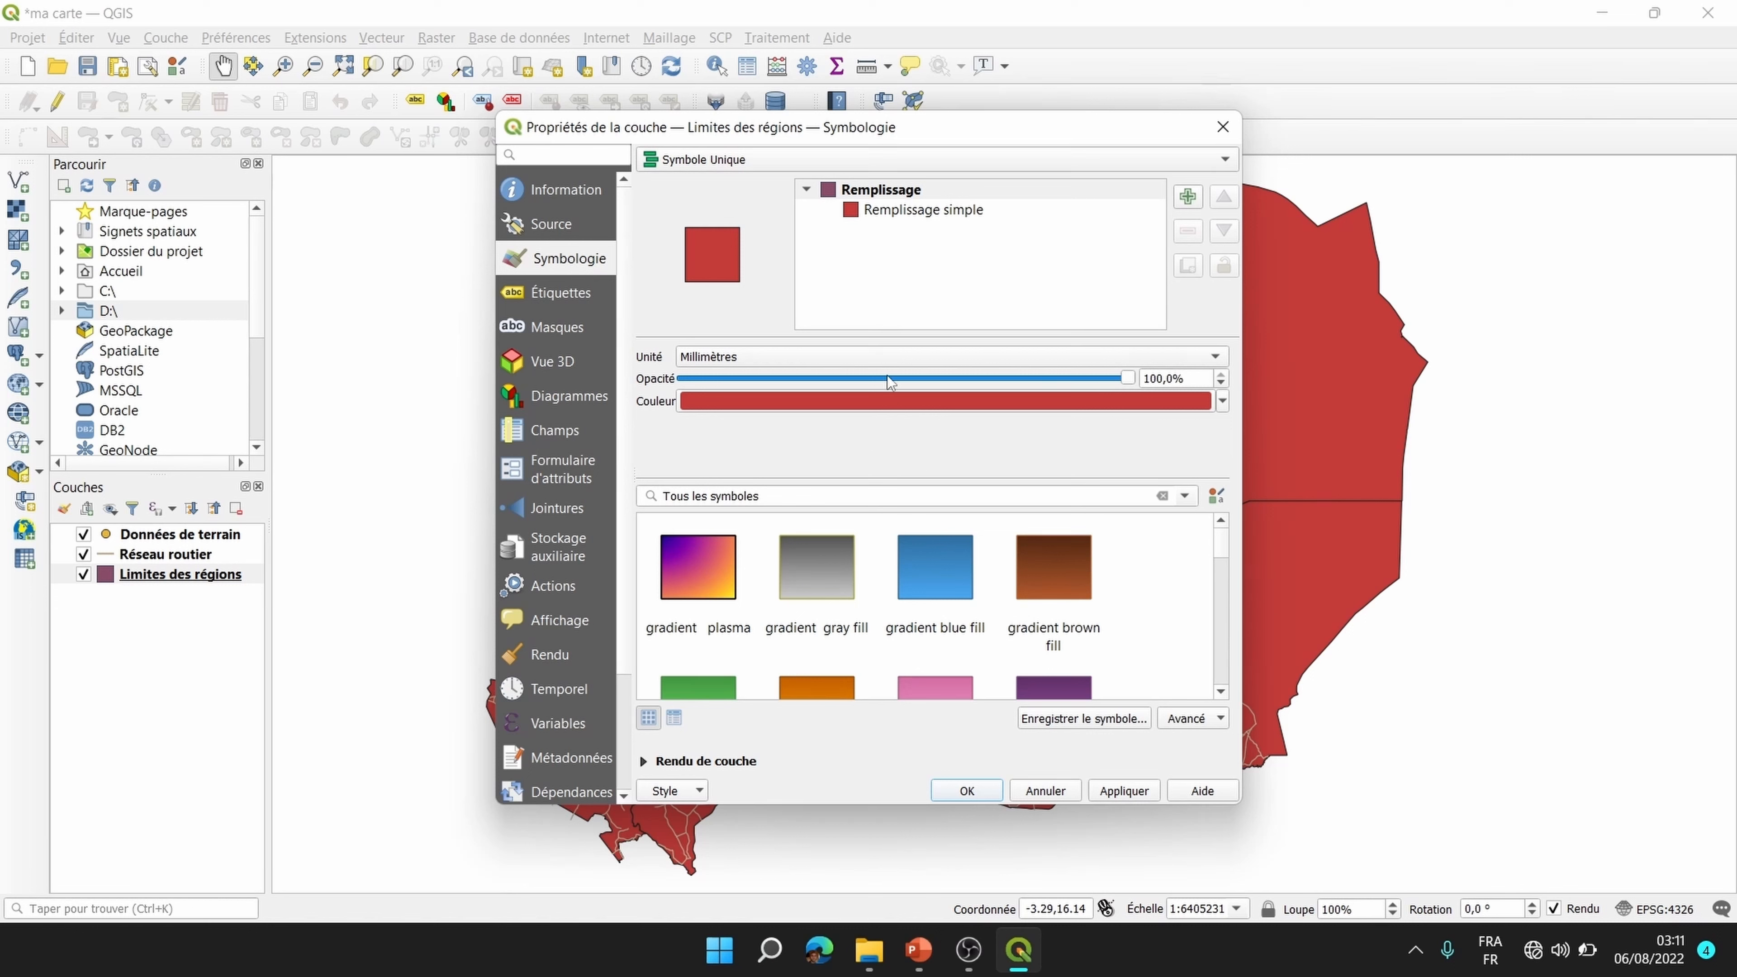
{"action": "left_click", "coordinate": [903, 212]}
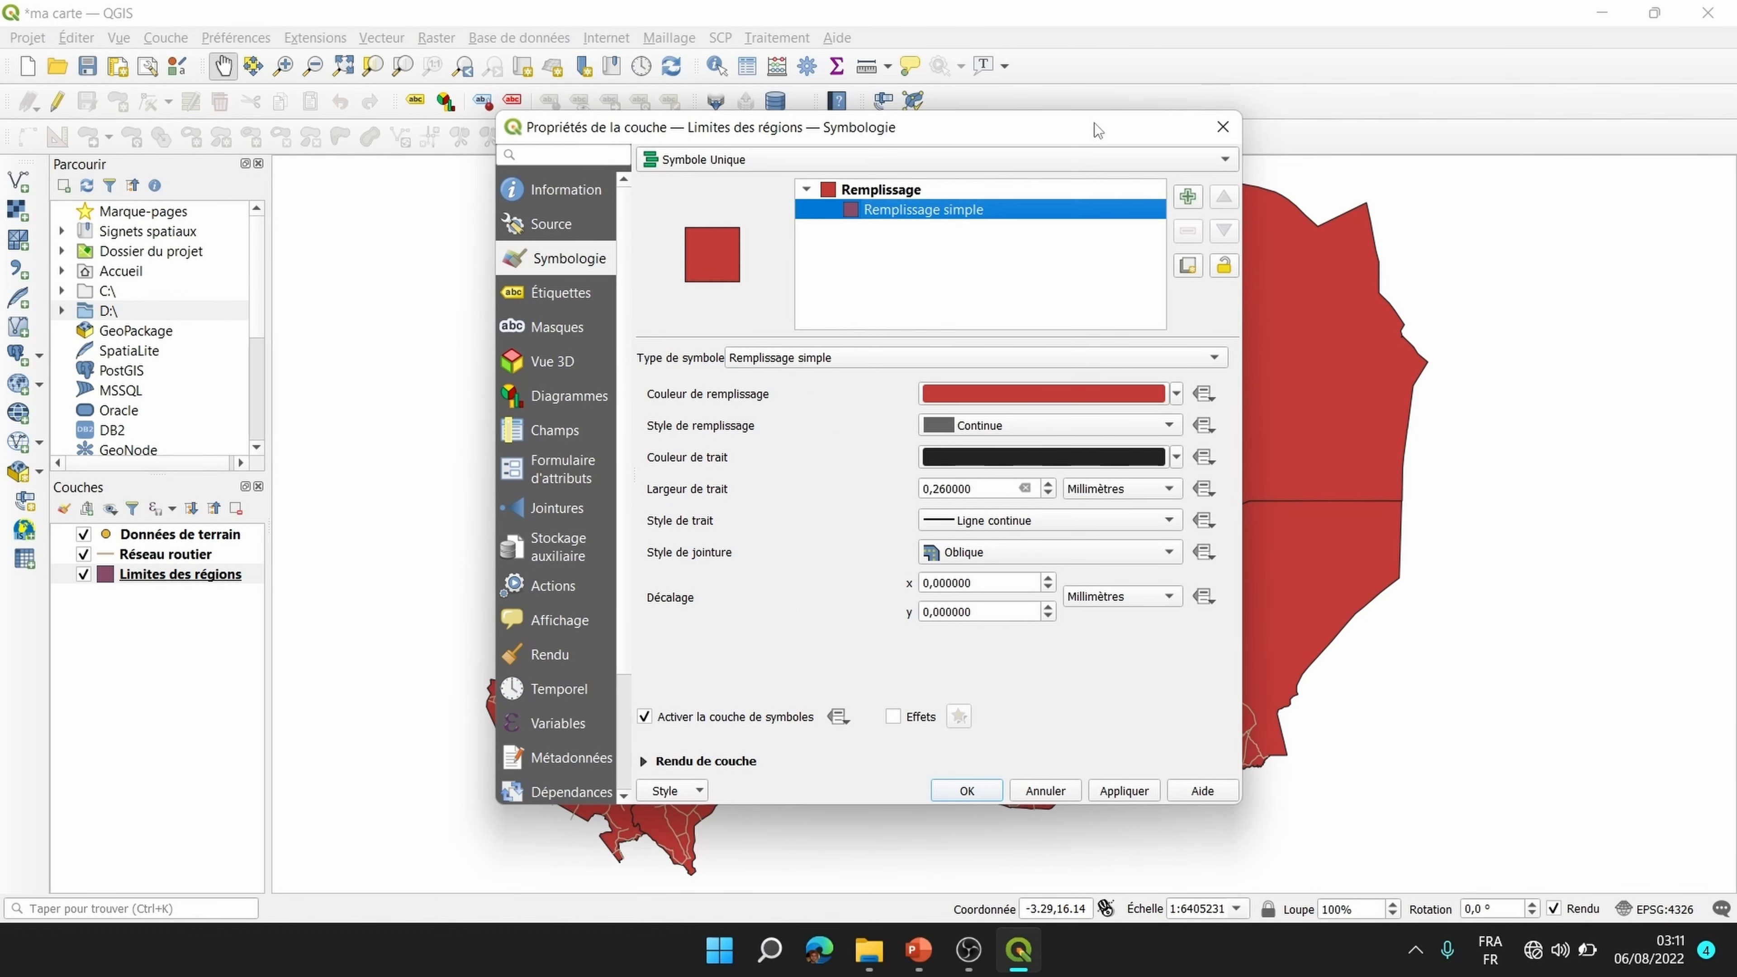
{"action": "left_click_drag", "start_coordinate": [1094, 125], "coordinate": [740, 139]}
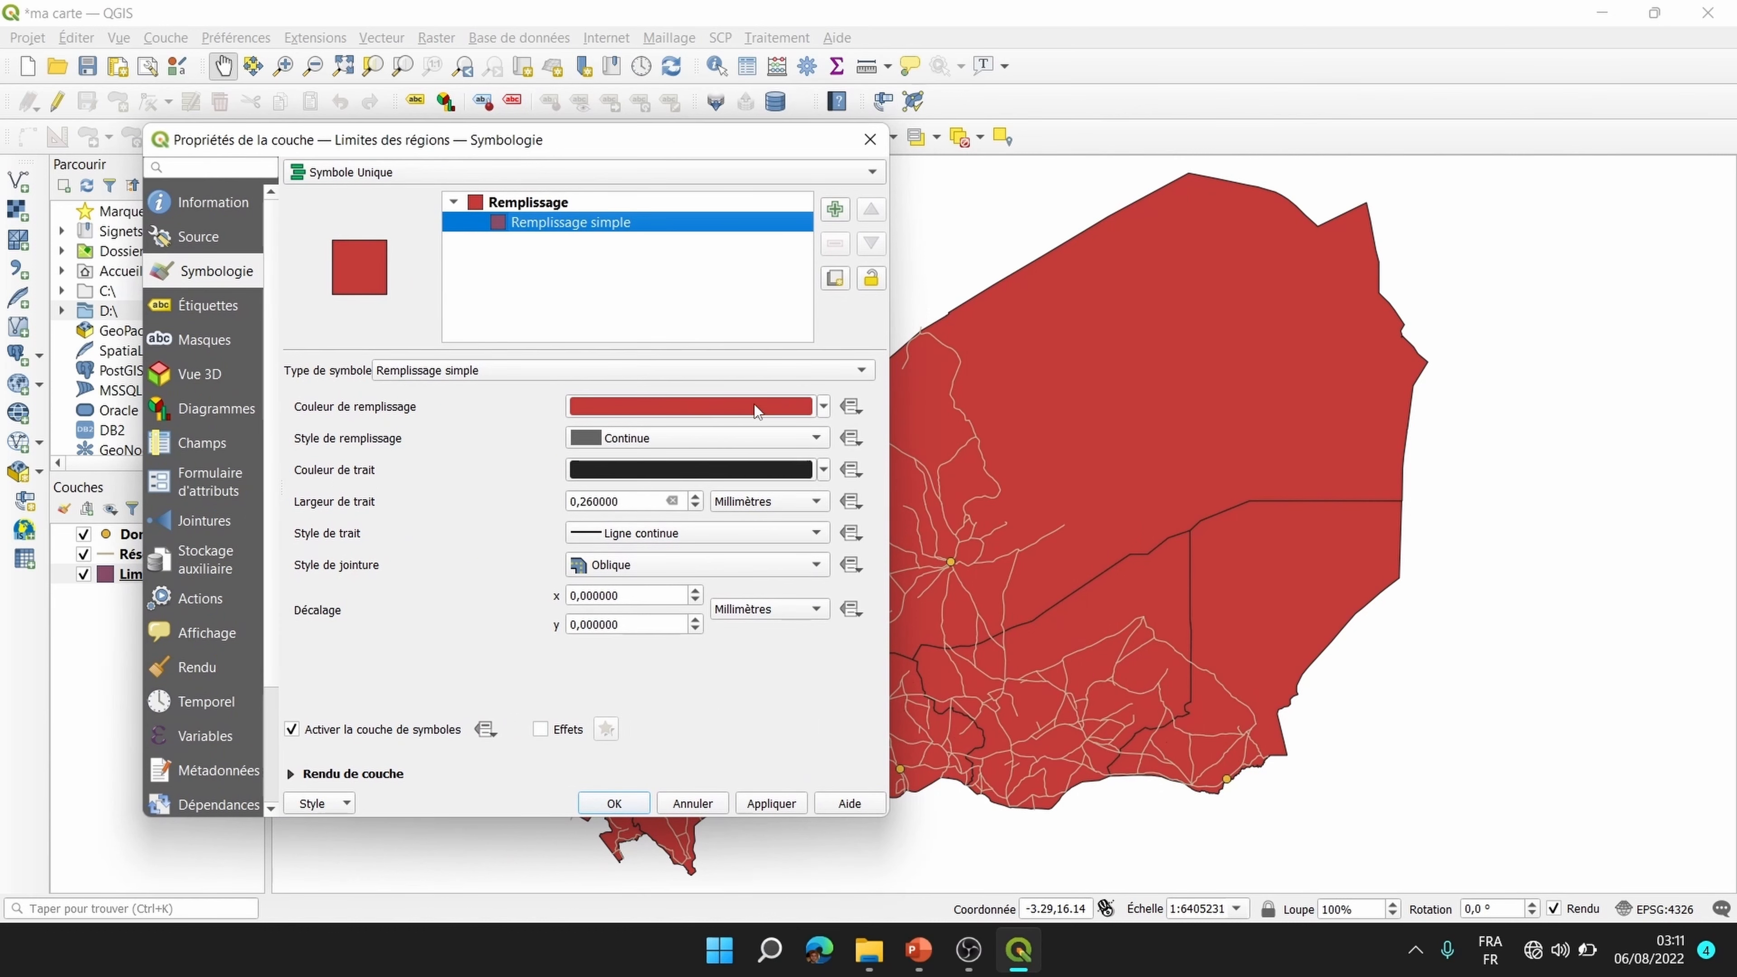
{"action": "left_click", "coordinate": [824, 408]}
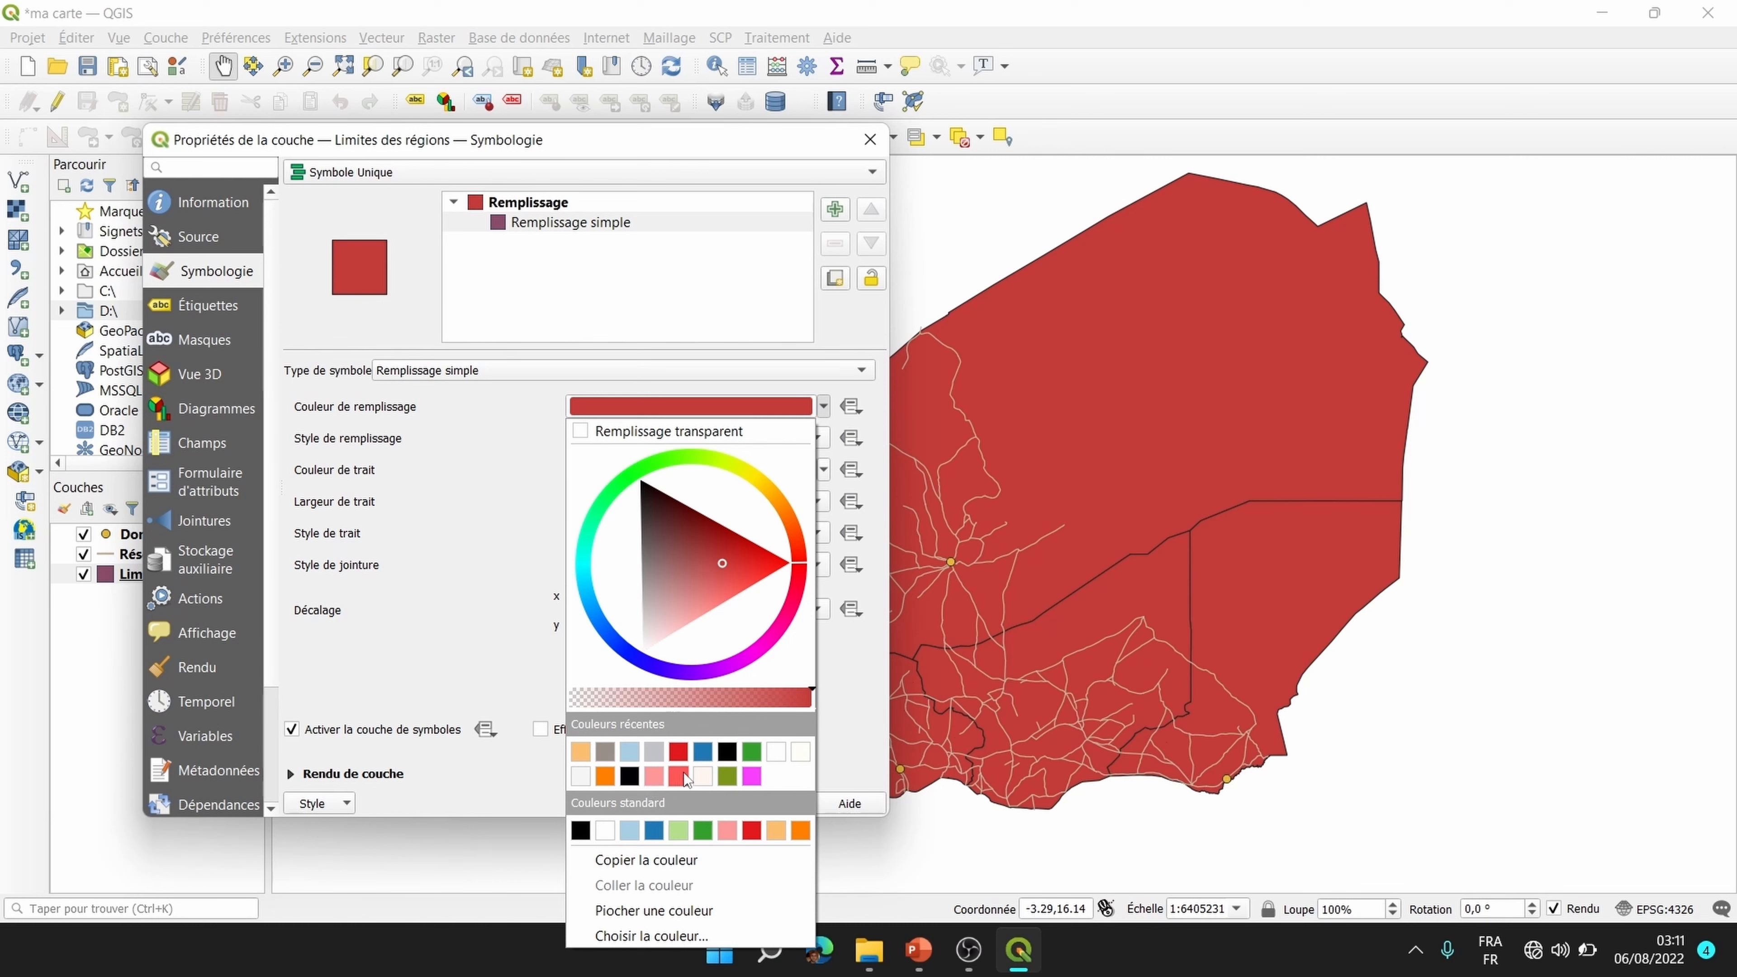
{"action": "left_click", "coordinate": [651, 750]}
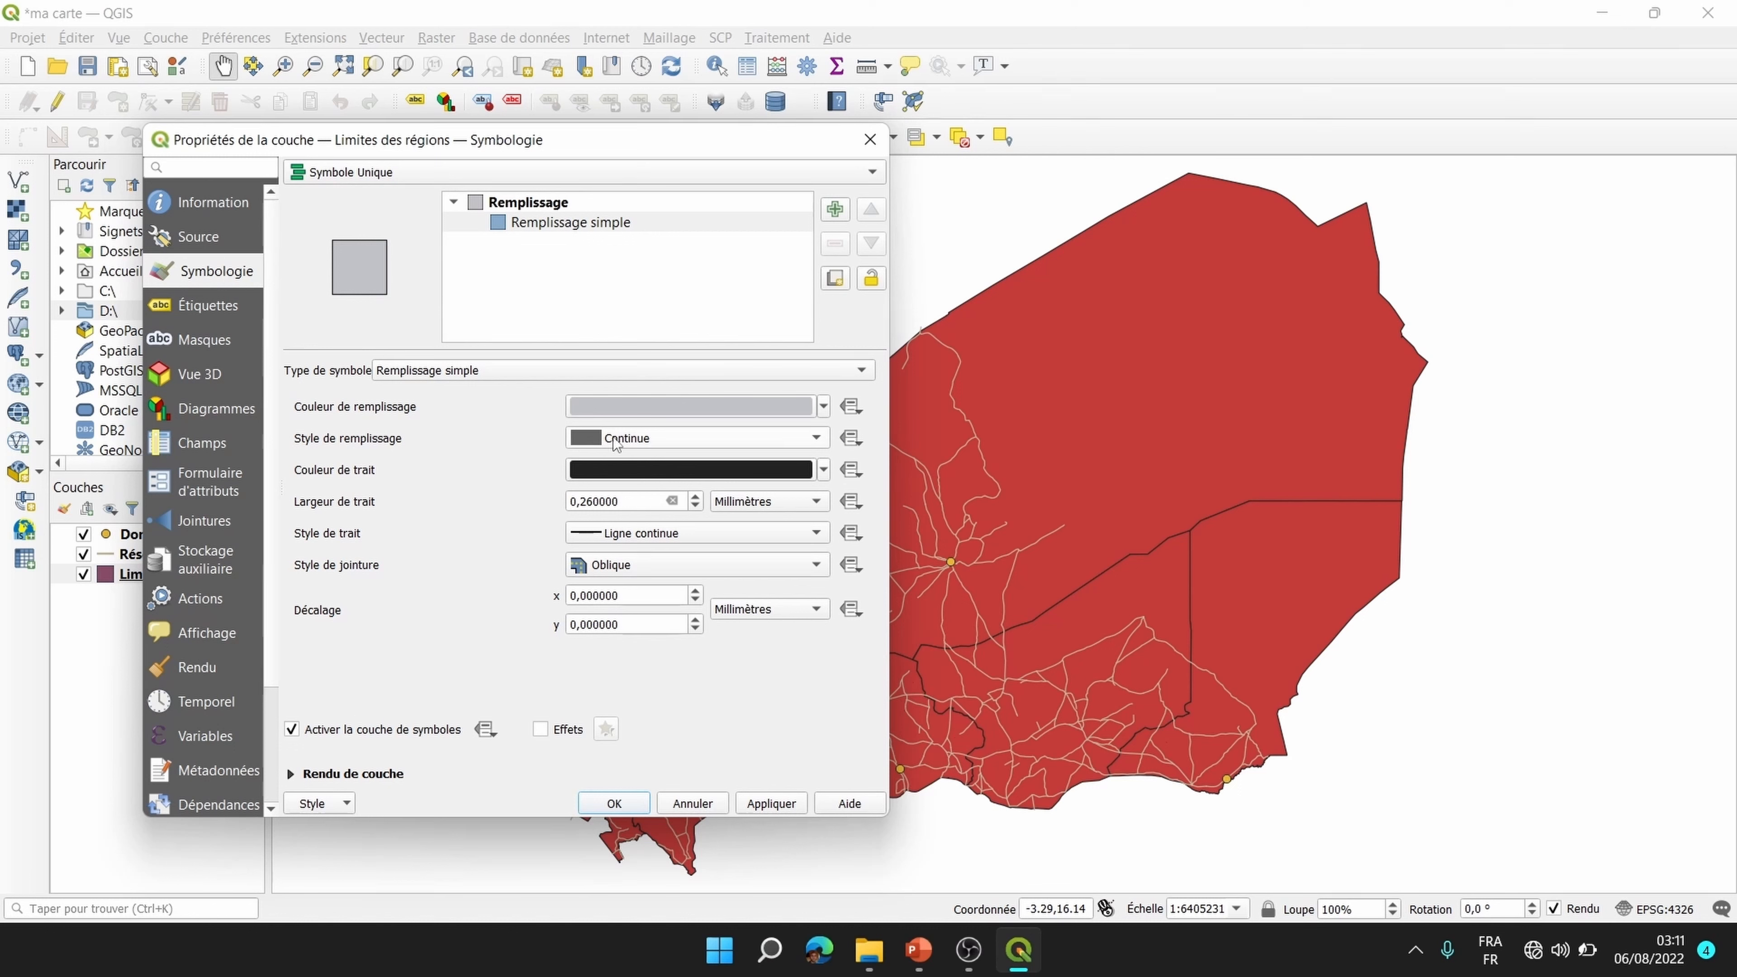
Step: Review the available fill and stroke styles, keep Continue and Ligne continue, and apply the grey symbology to Limites des régions
{"action": "left_click", "coordinate": [790, 439]}
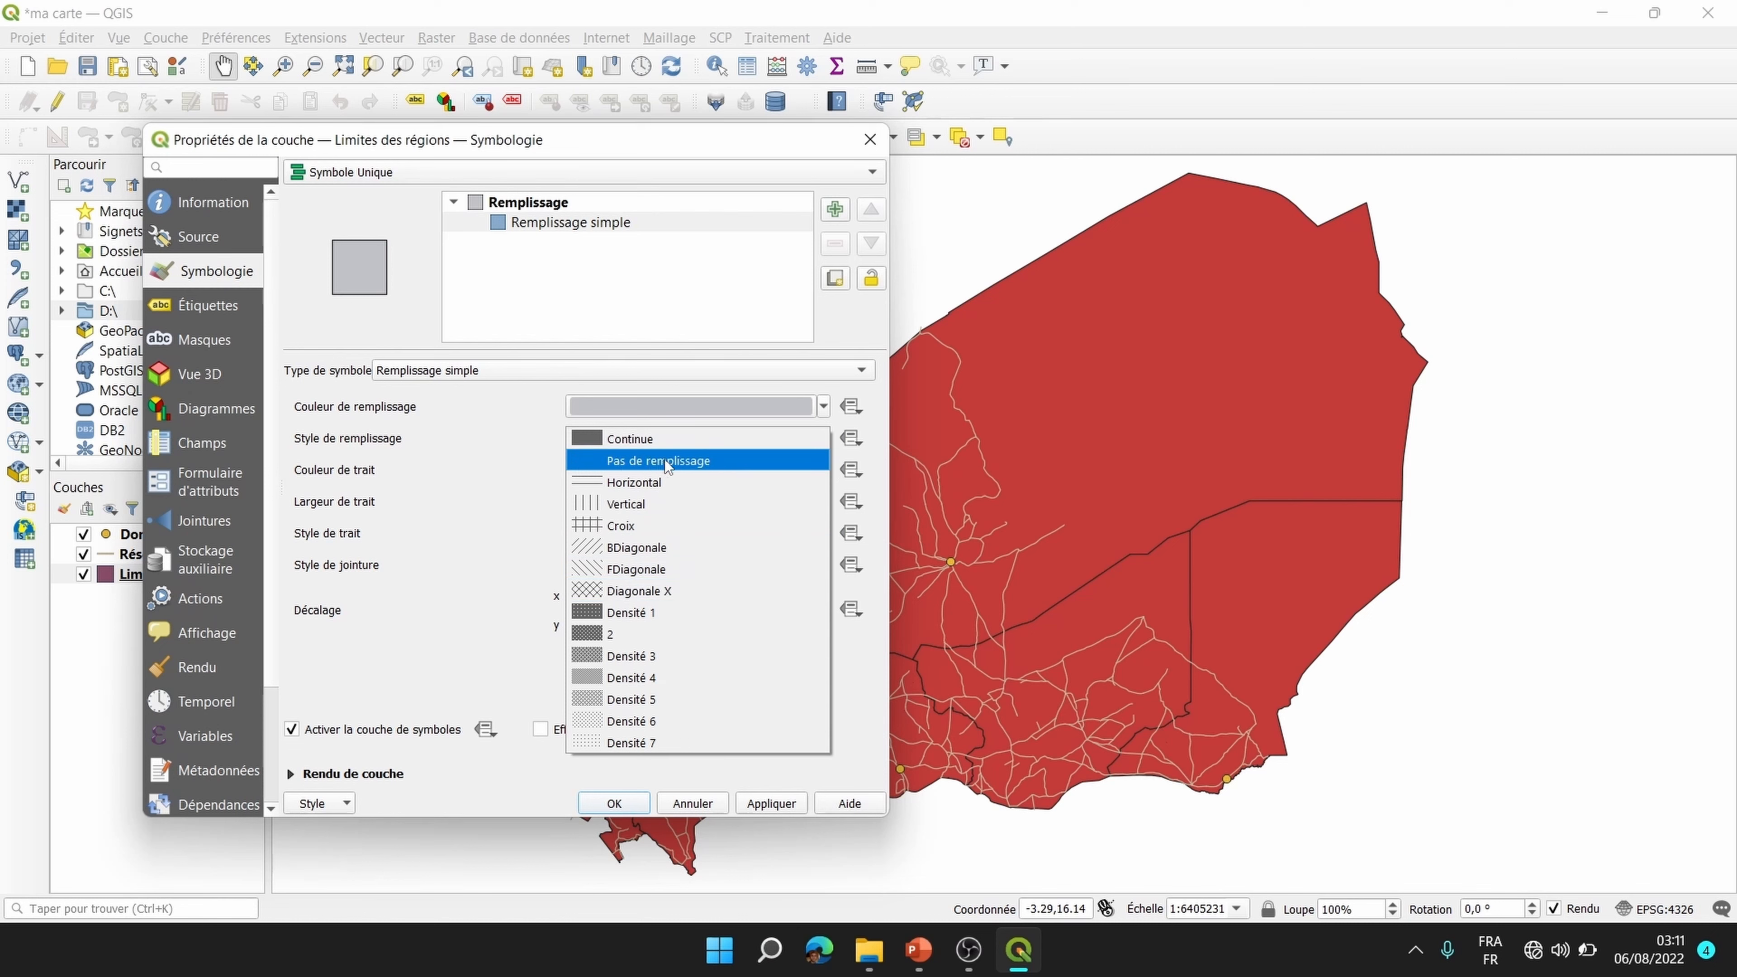
{"action": "left_click", "coordinate": [514, 443]}
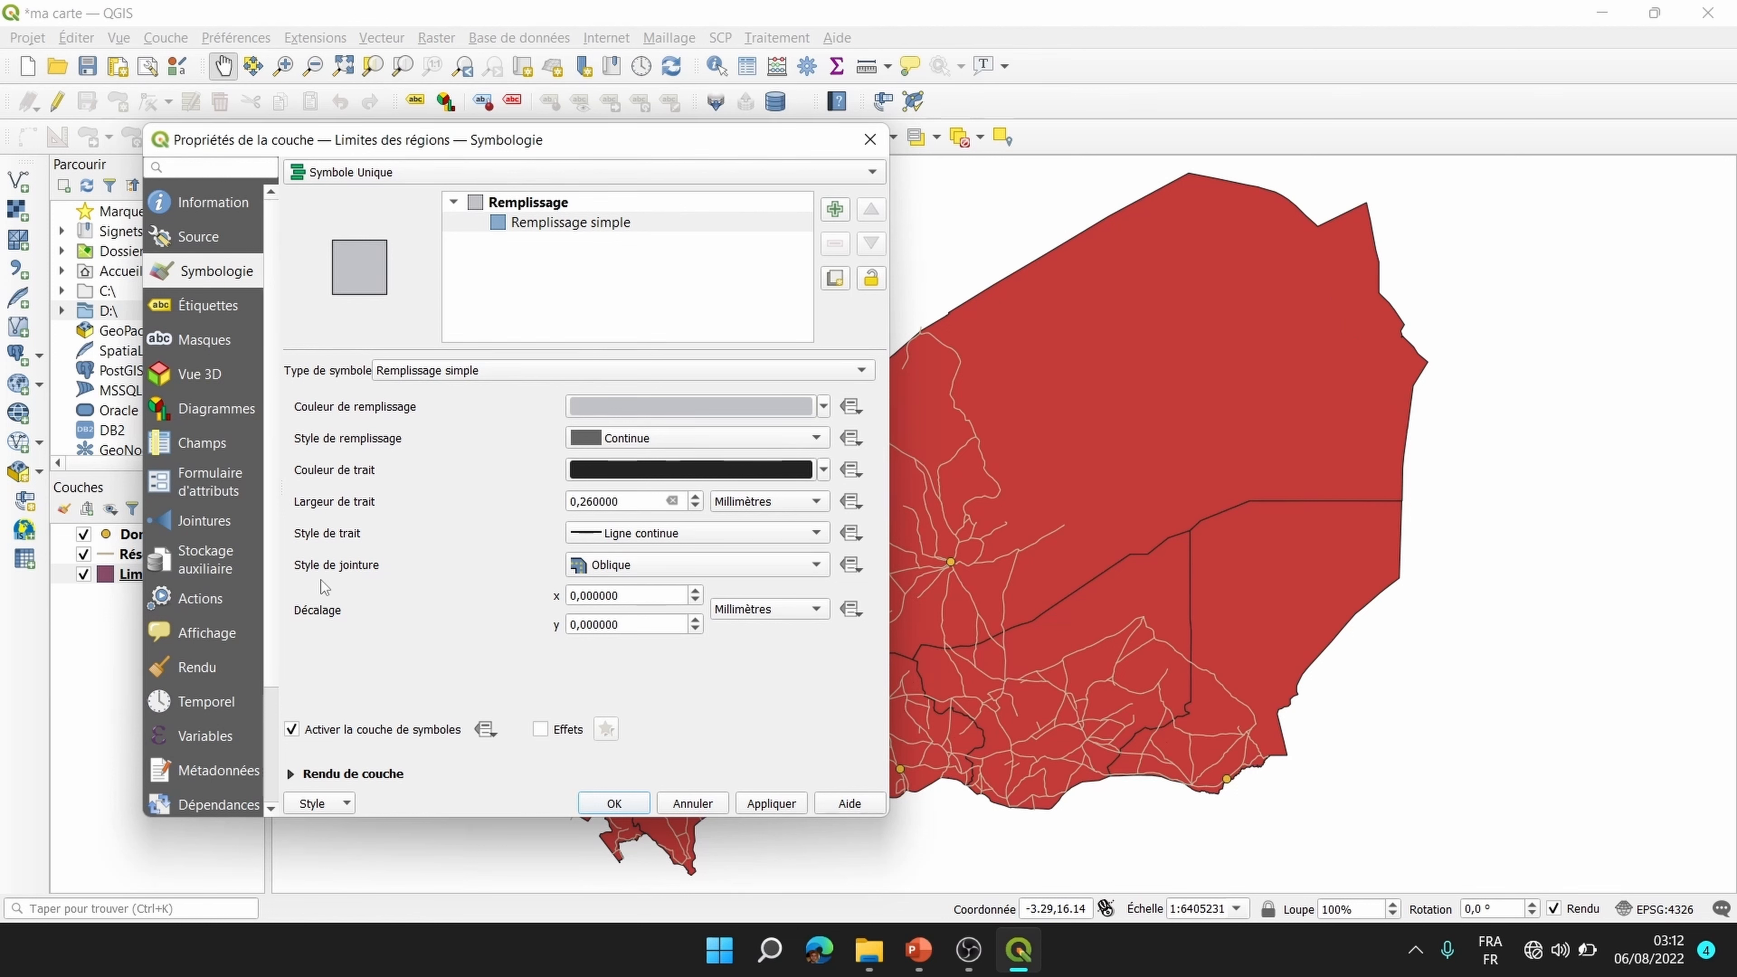
{"action": "left_click", "coordinate": [687, 531]}
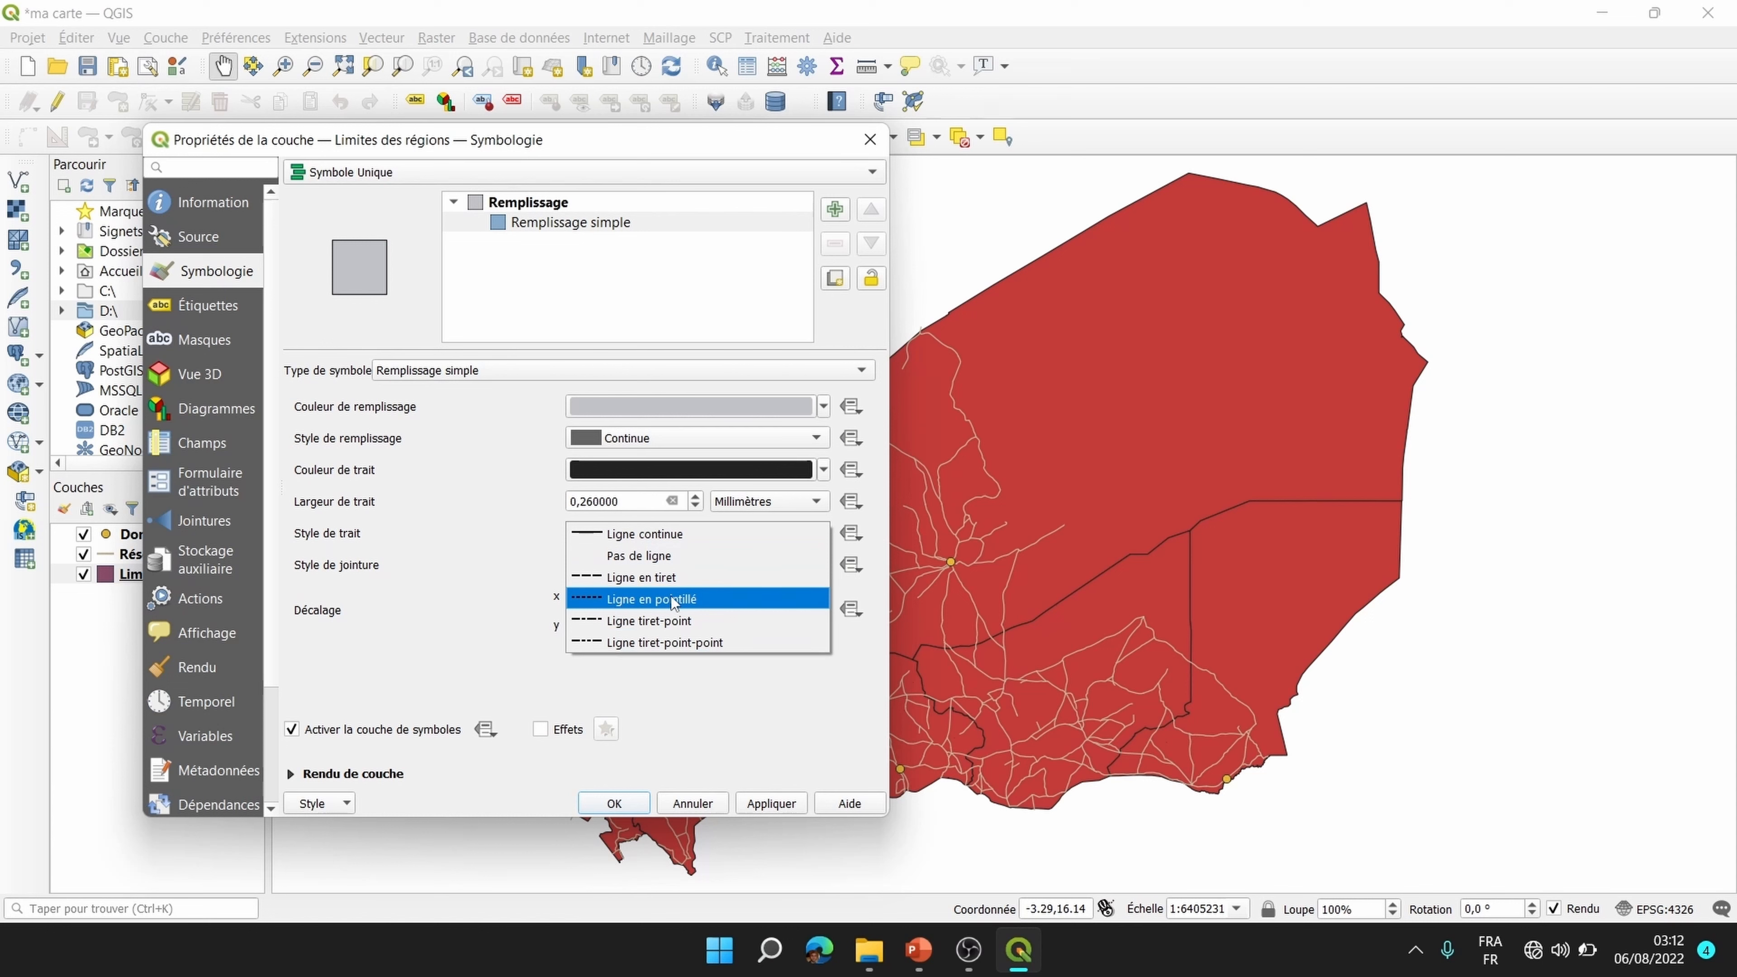
{"action": "left_click", "coordinate": [536, 509]}
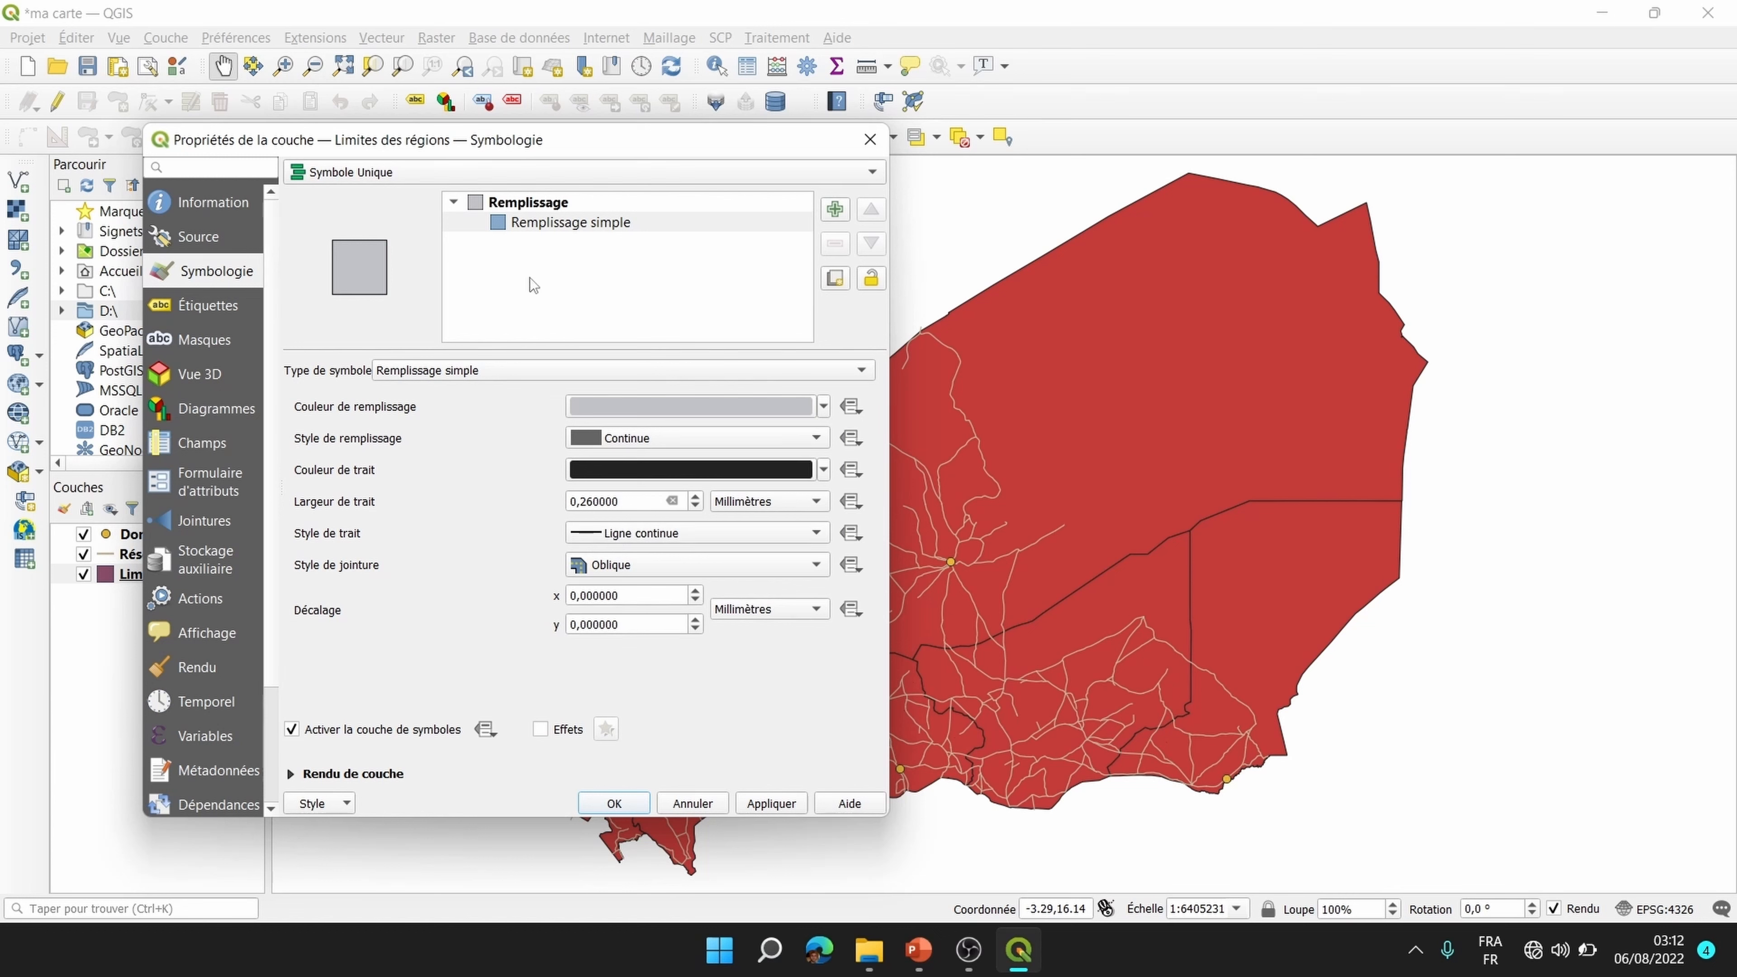
{"action": "left_click", "coordinate": [771, 803]}
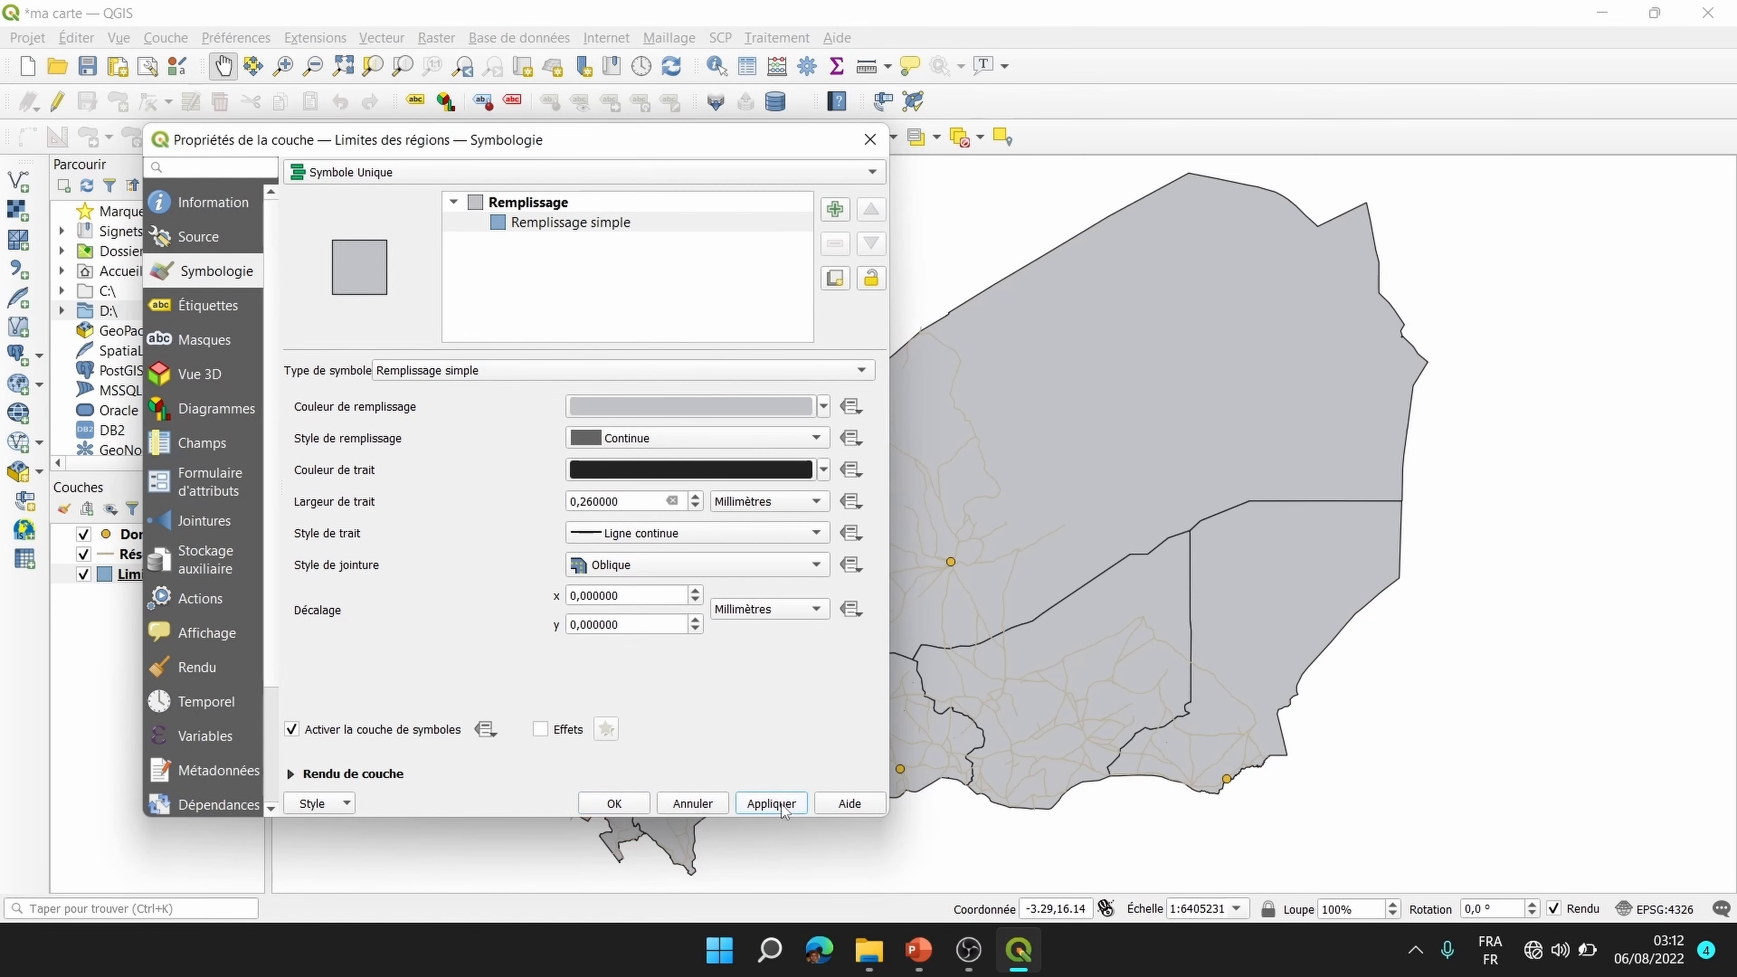
{"action": "left_click", "coordinate": [614, 804]}
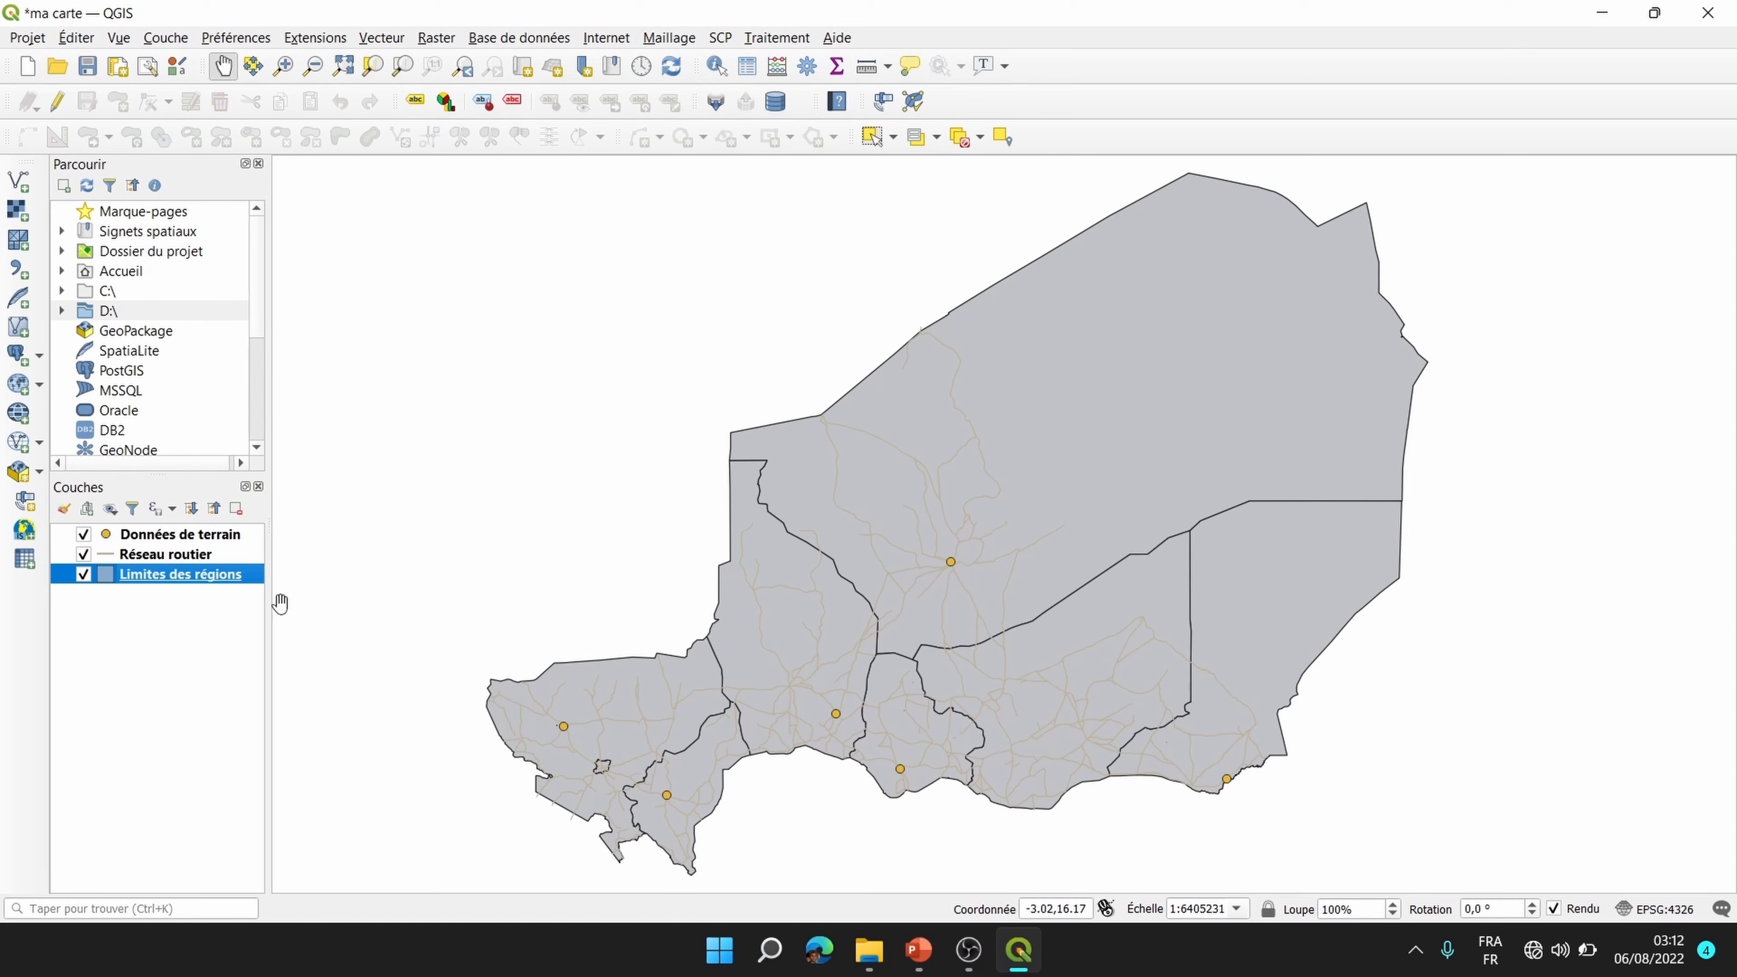
Step: Try the dotted stroke style Ligne en pointillé on the simple fill of Limites des régions and apply it
{"action": "right_click", "coordinate": [210, 572]}
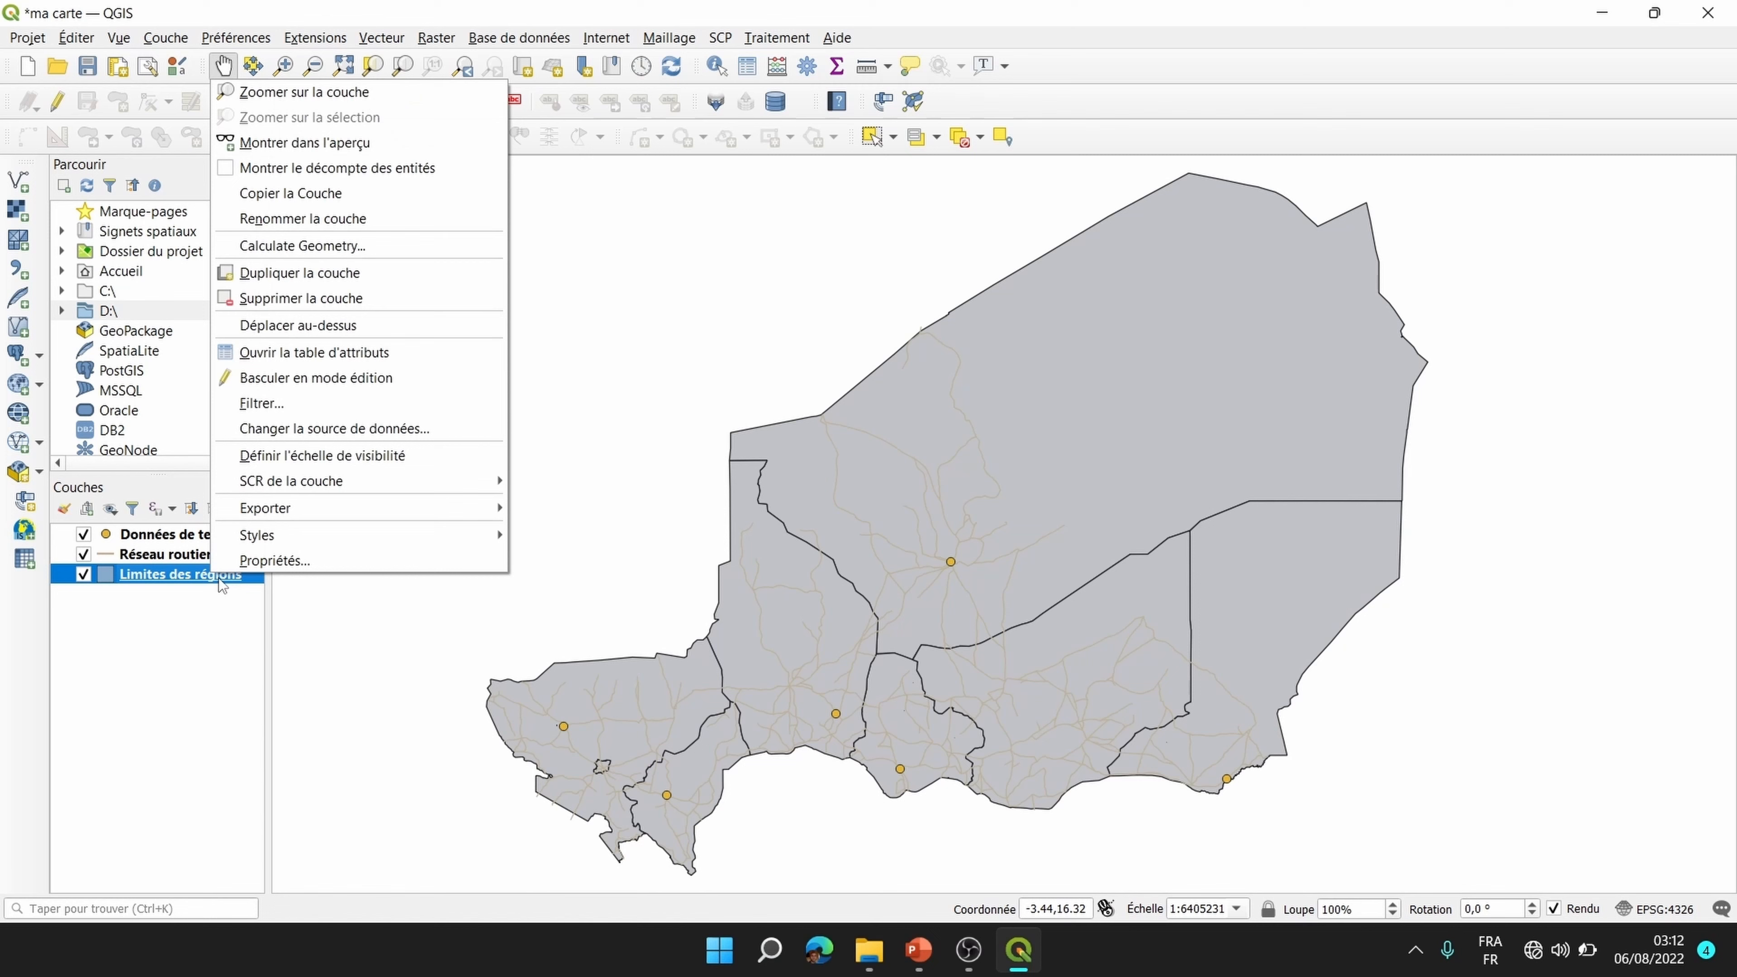
{"action": "left_click", "coordinate": [271, 560]}
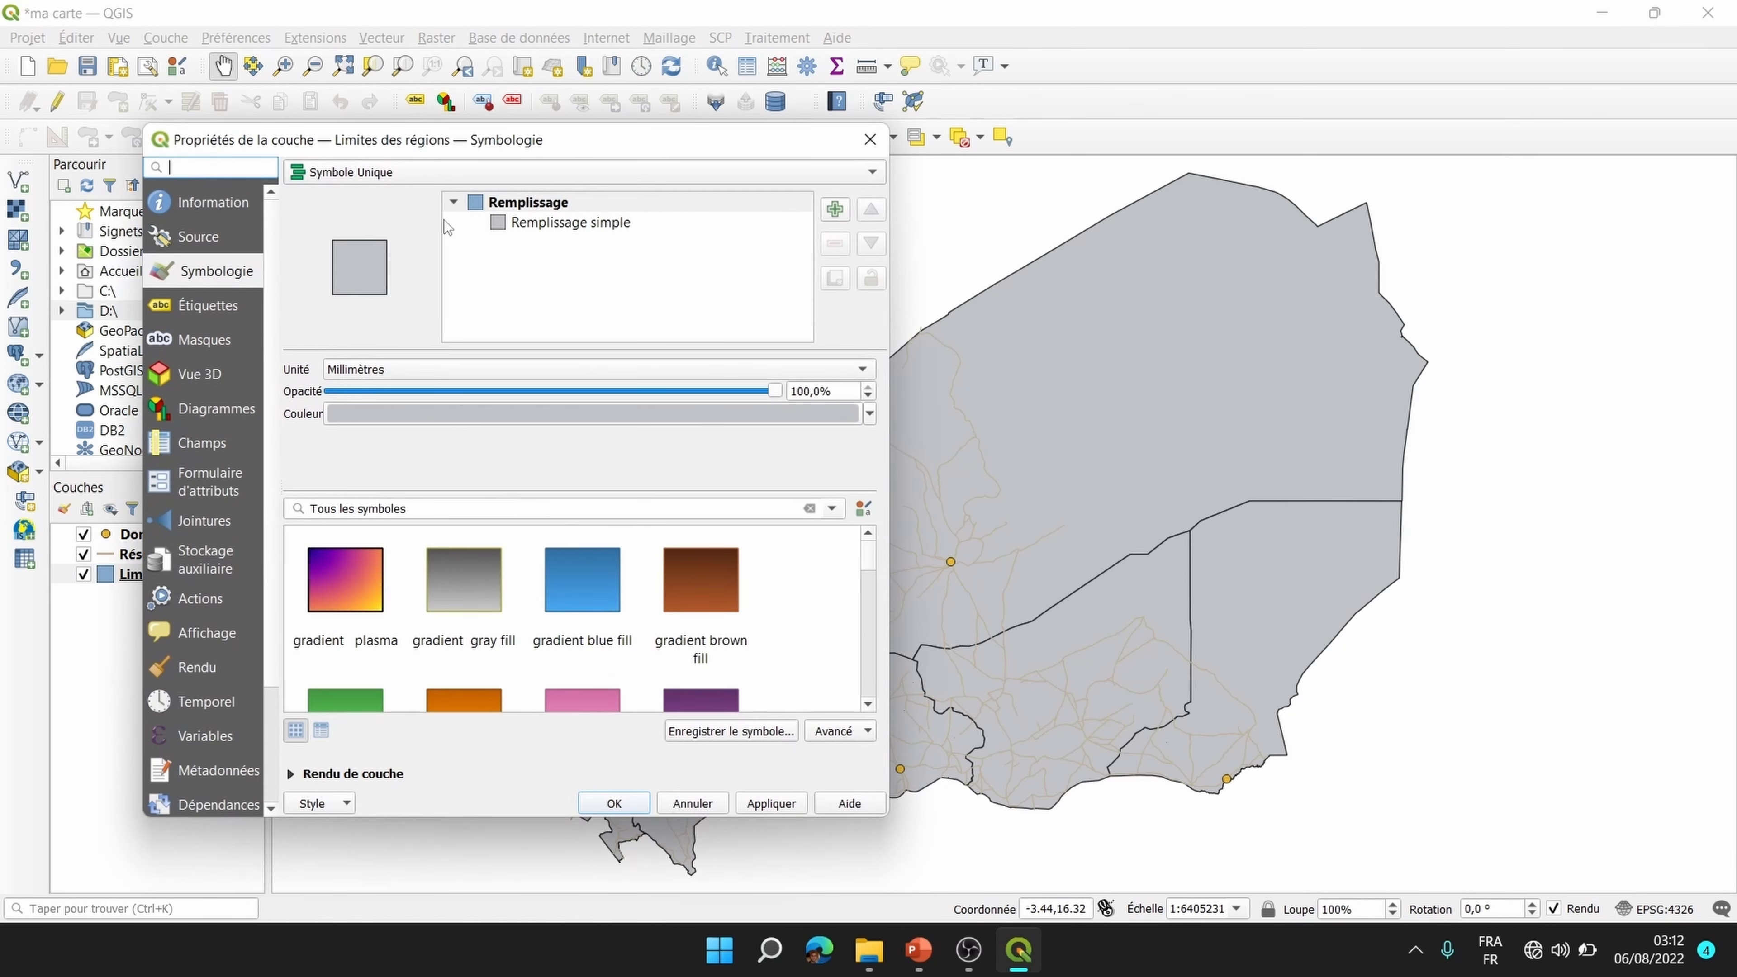
{"action": "left_click", "coordinate": [595, 226]}
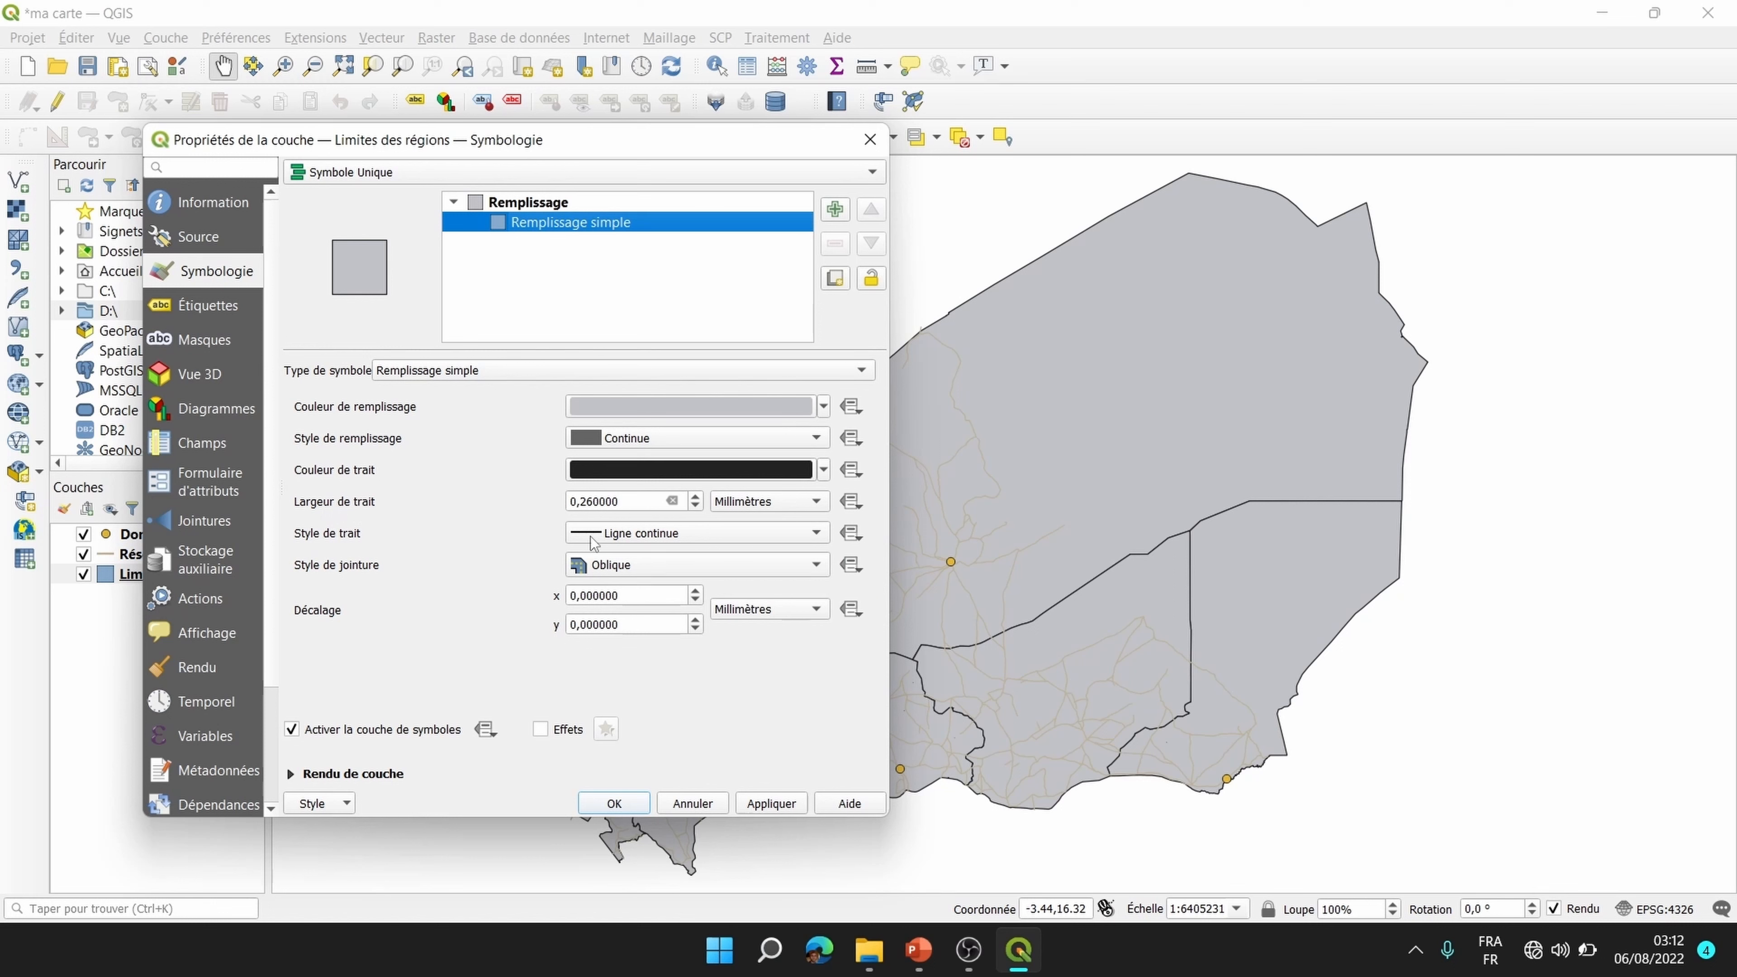
{"action": "left_click", "coordinate": [618, 533]}
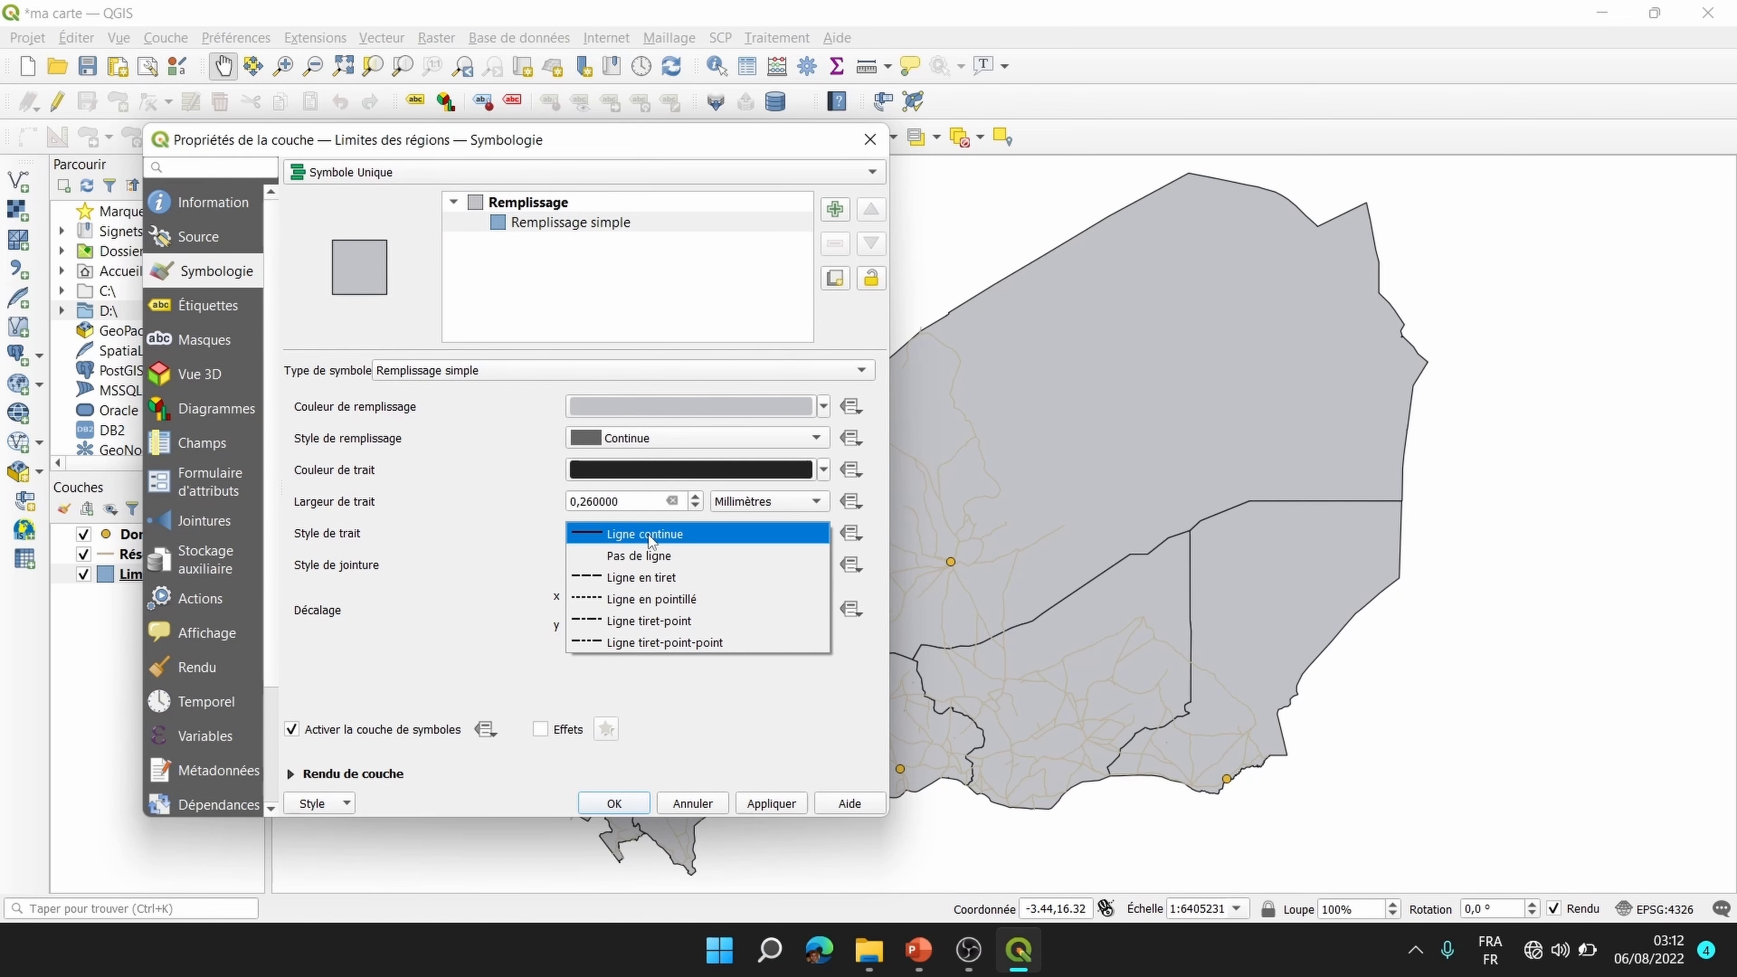
{"action": "left_click", "coordinate": [624, 600]}
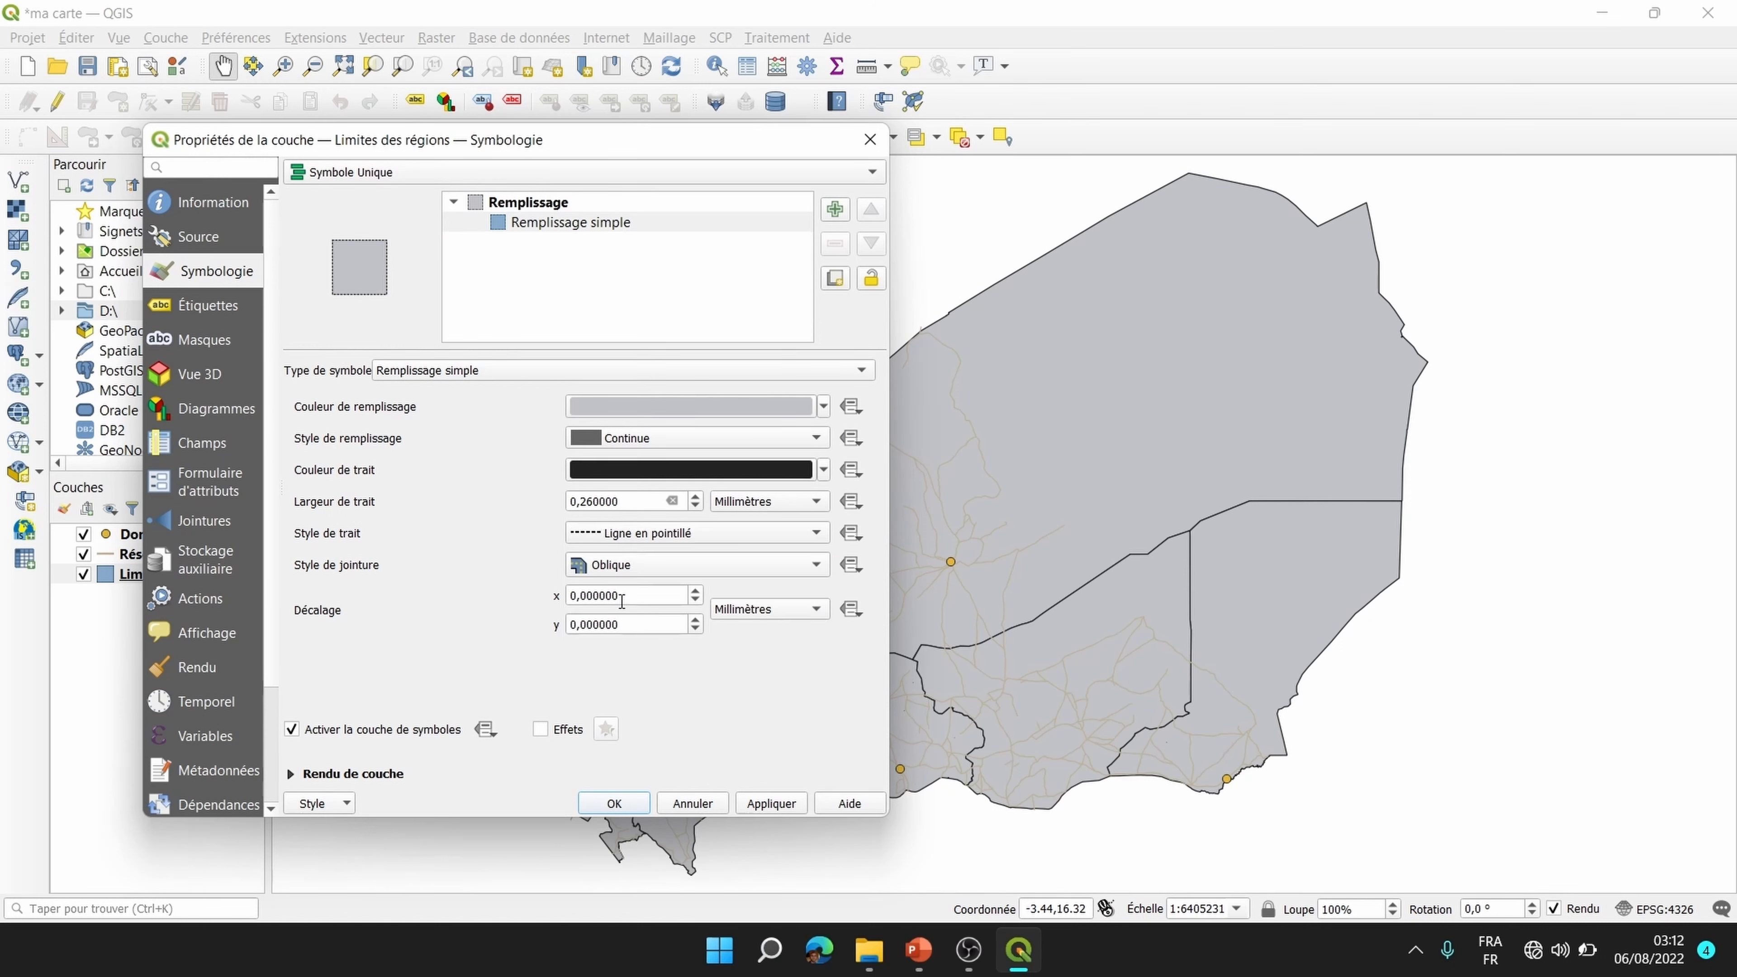
{"action": "left_click", "coordinate": [771, 805]}
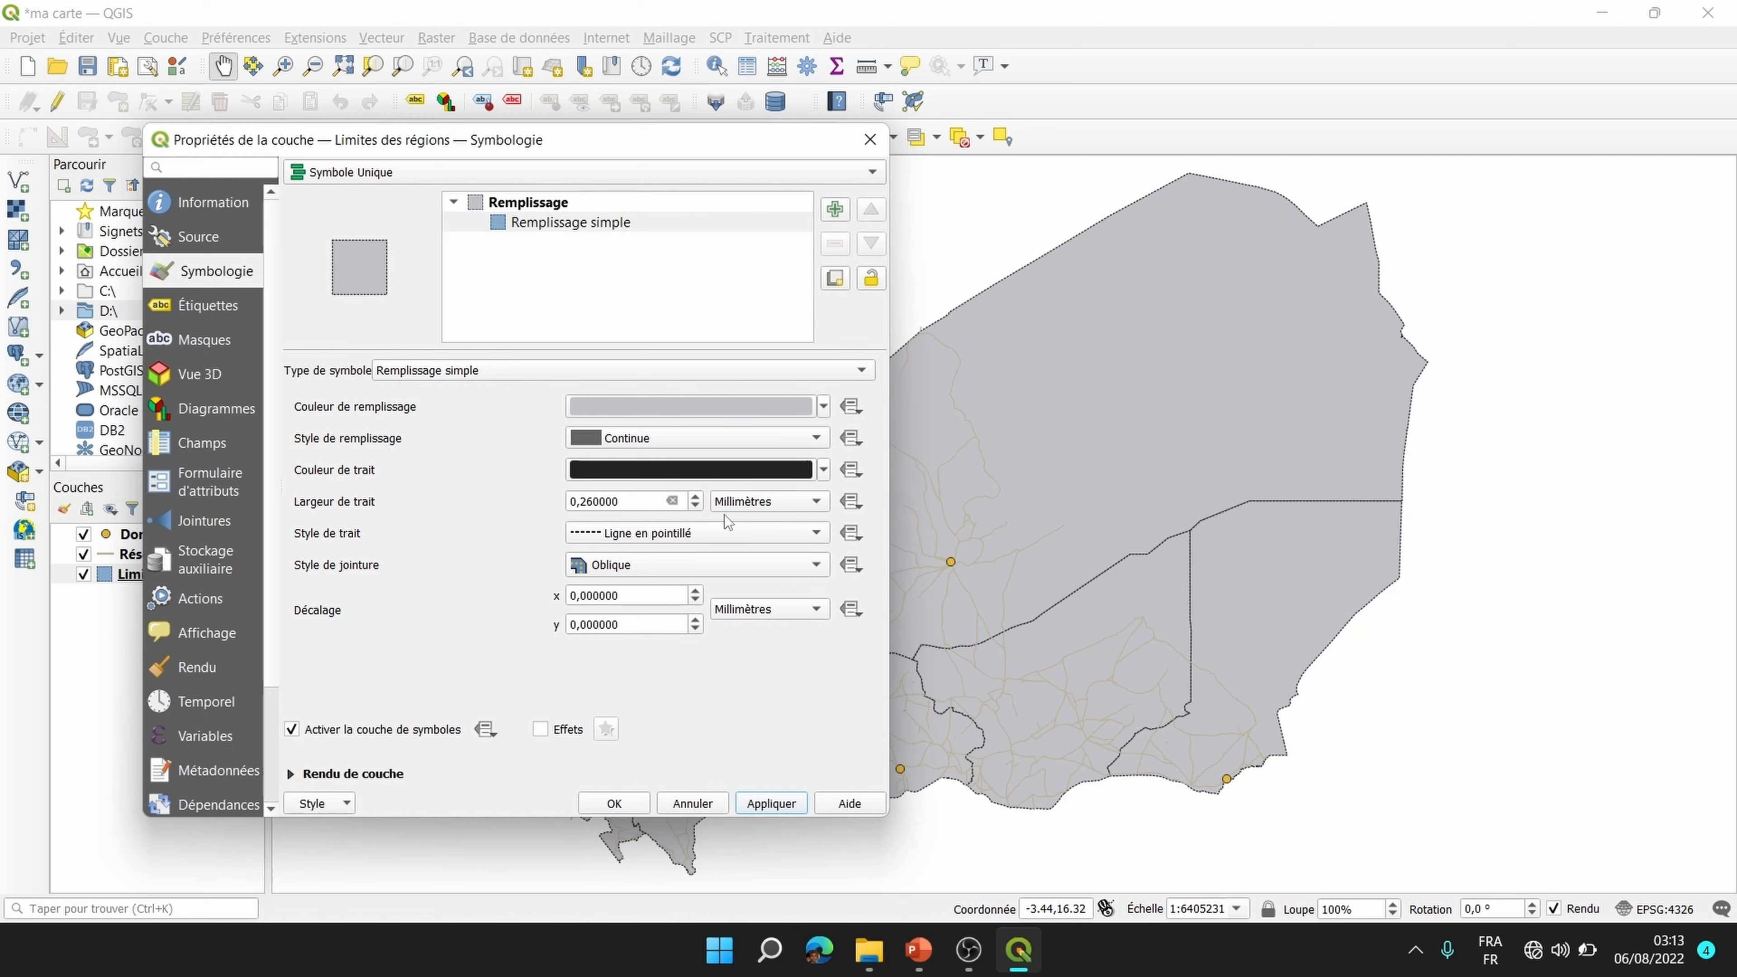
Step: Try the Ligne tiret-point and Ligne en tiret stroke styles on the region outlines, and return the style to Ligne continue
{"action": "left_click", "coordinate": [716, 542]}
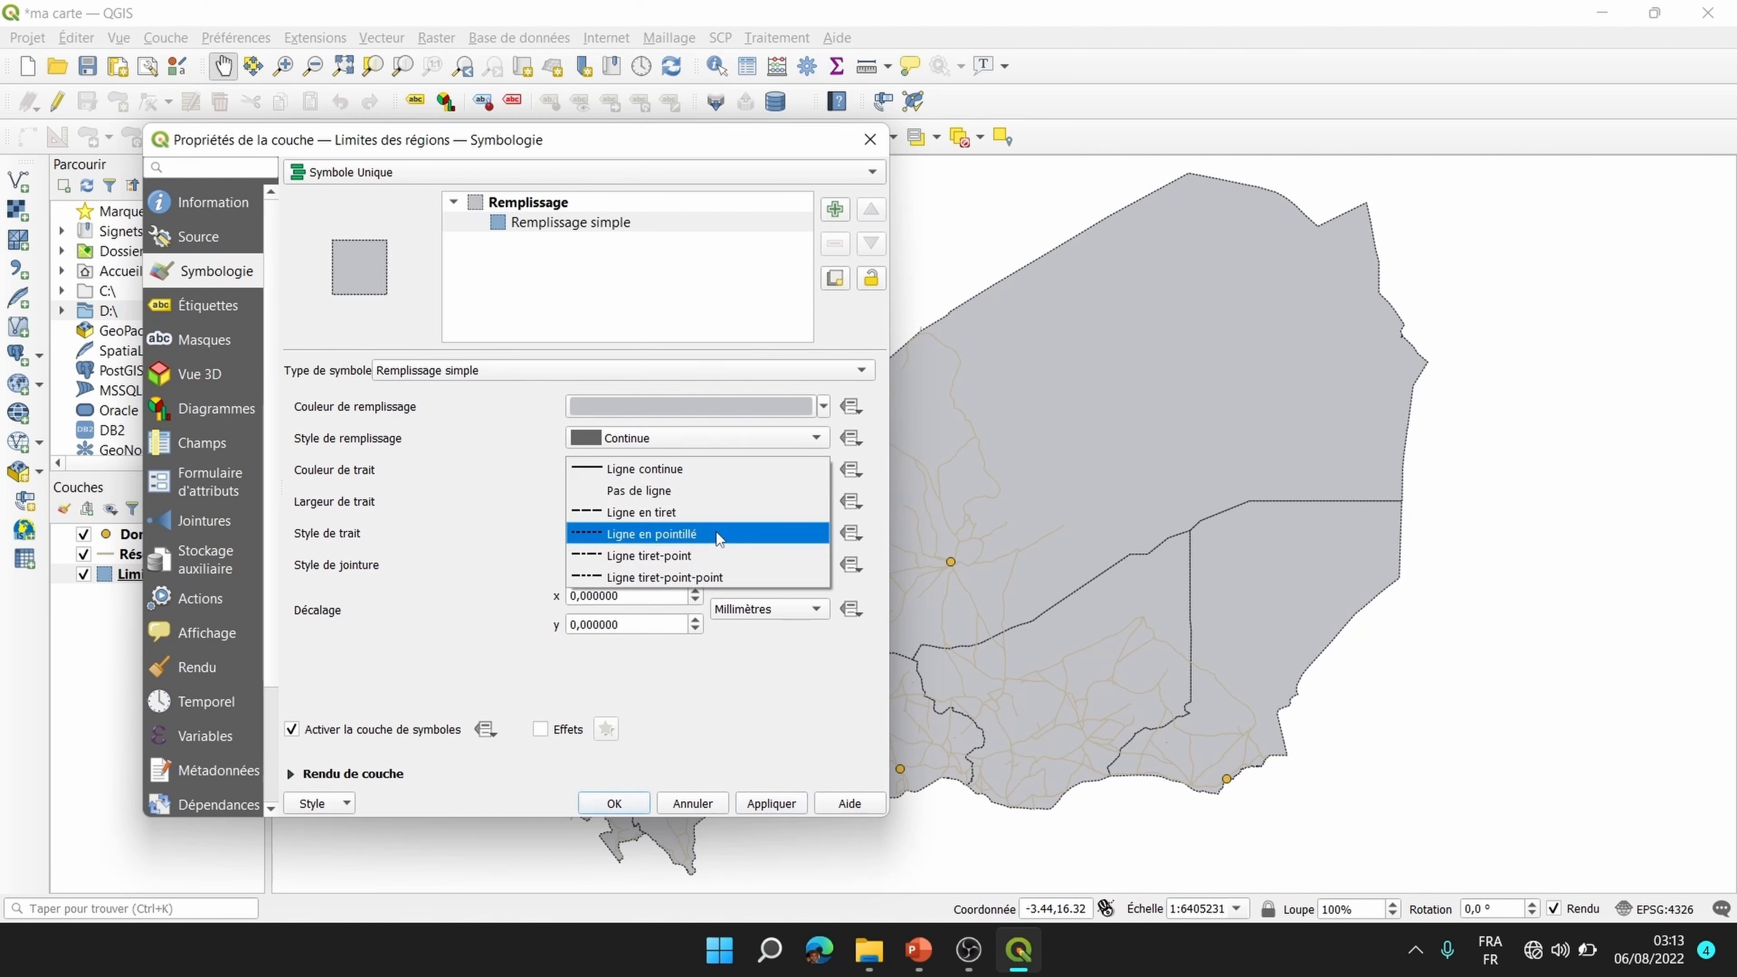
{"action": "left_click", "coordinate": [681, 556]}
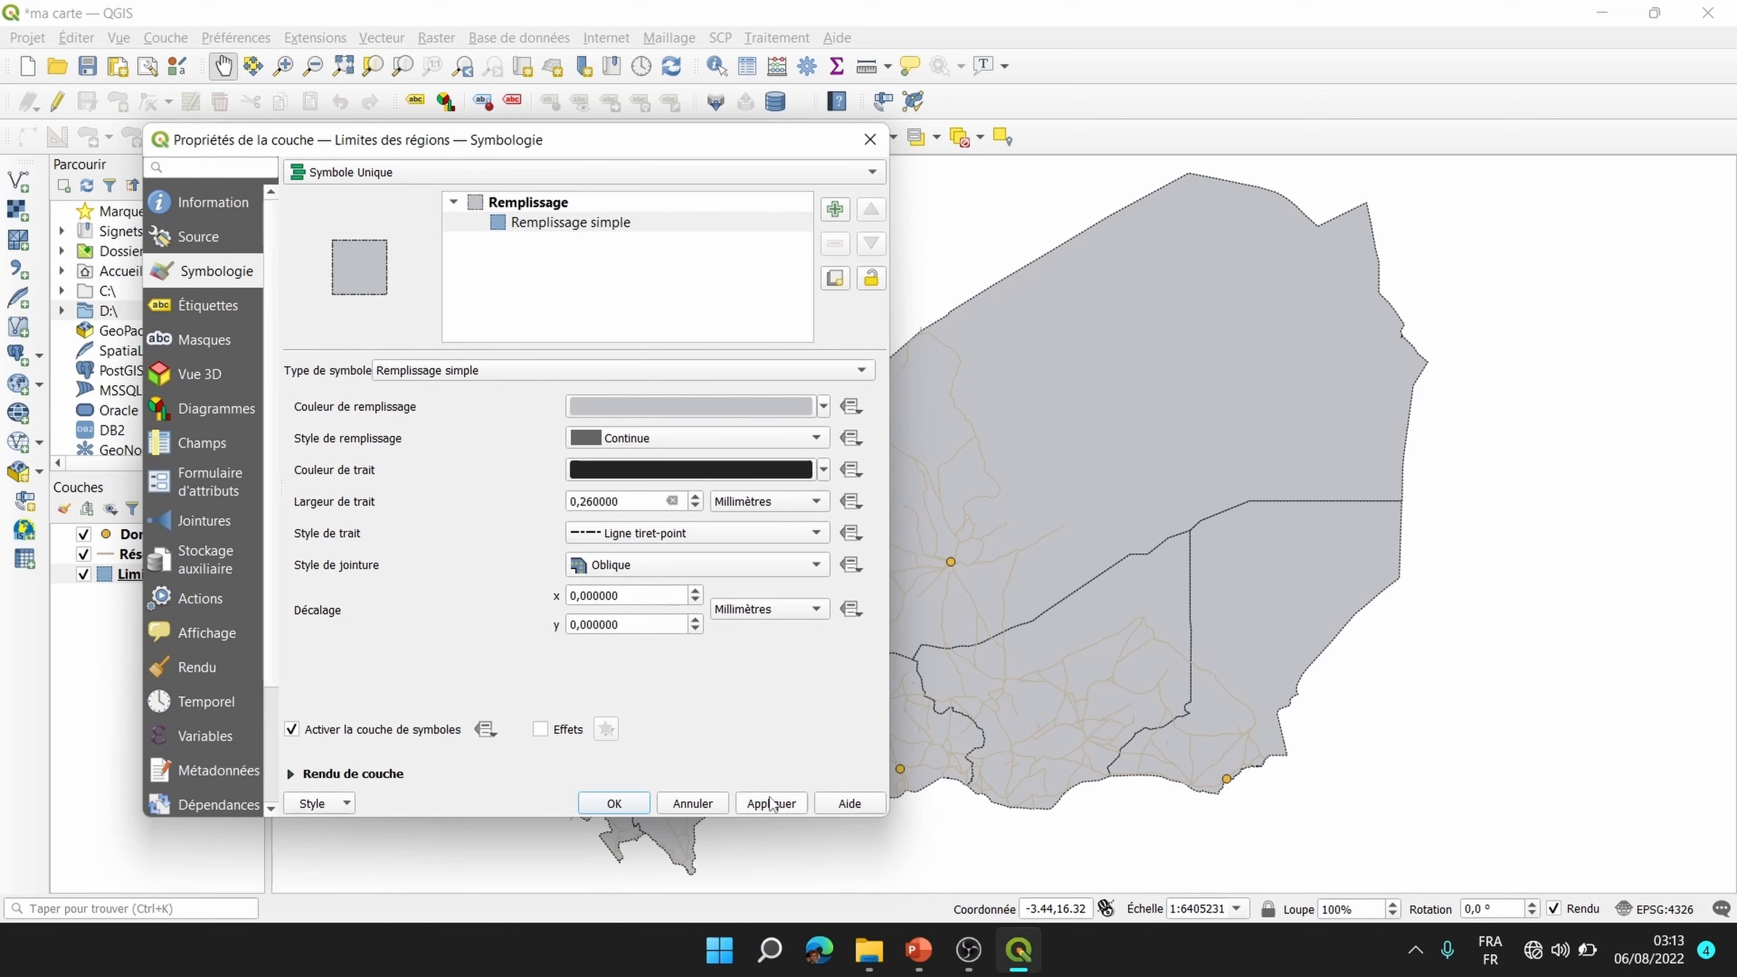
{"action": "left_click", "coordinate": [706, 532]}
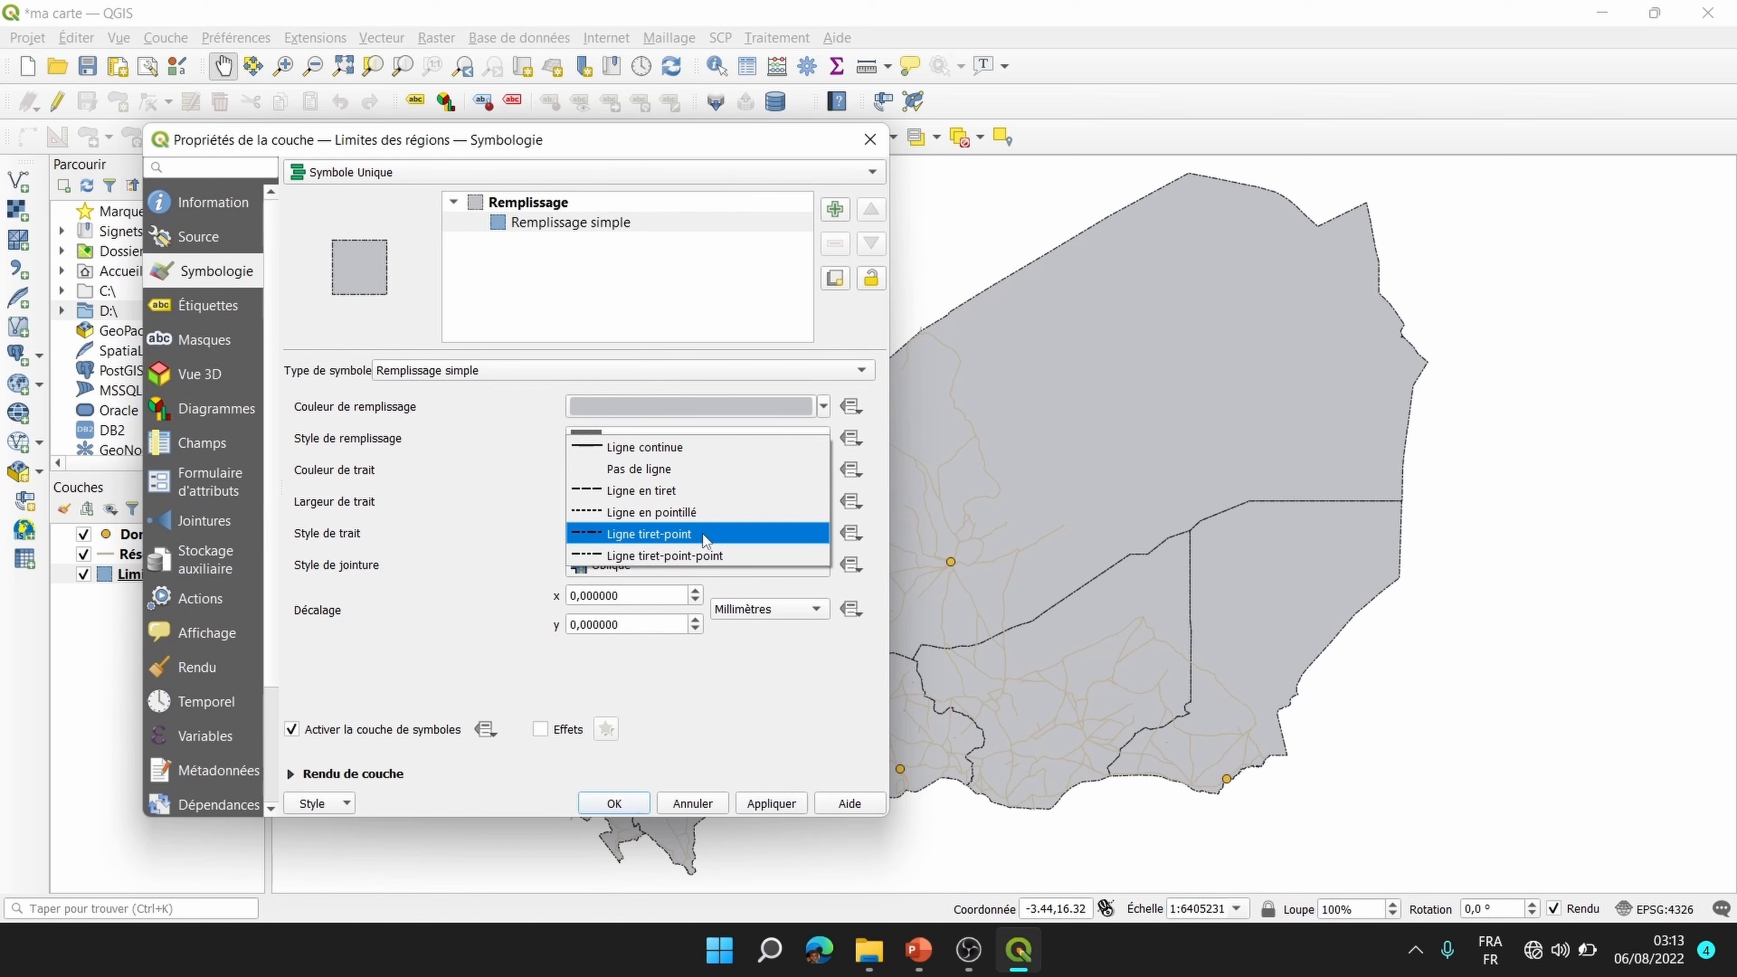
{"action": "left_click", "coordinate": [646, 490]}
{"action": "left_click", "coordinate": [779, 802]}
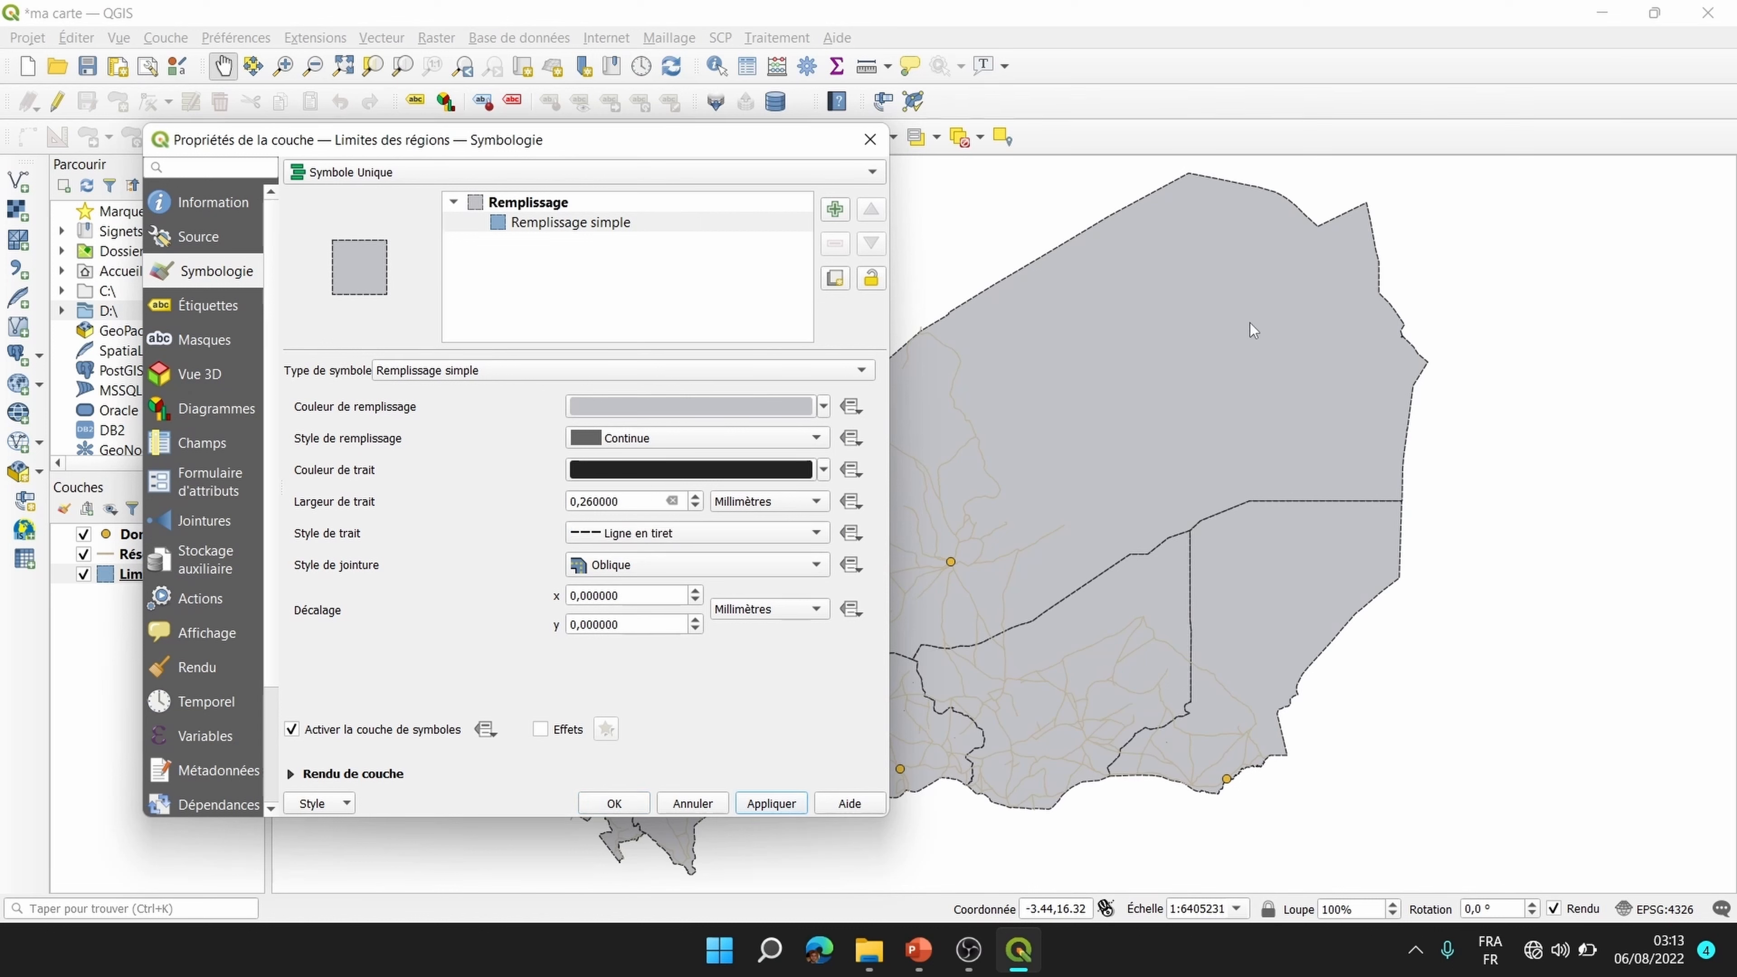
{"action": "left_click", "coordinate": [766, 535]}
{"action": "left_click", "coordinate": [673, 491]}
Step: Try red as the stroke colour of the region outlines and apply it to the map
{"action": "left_click", "coordinate": [825, 471]}
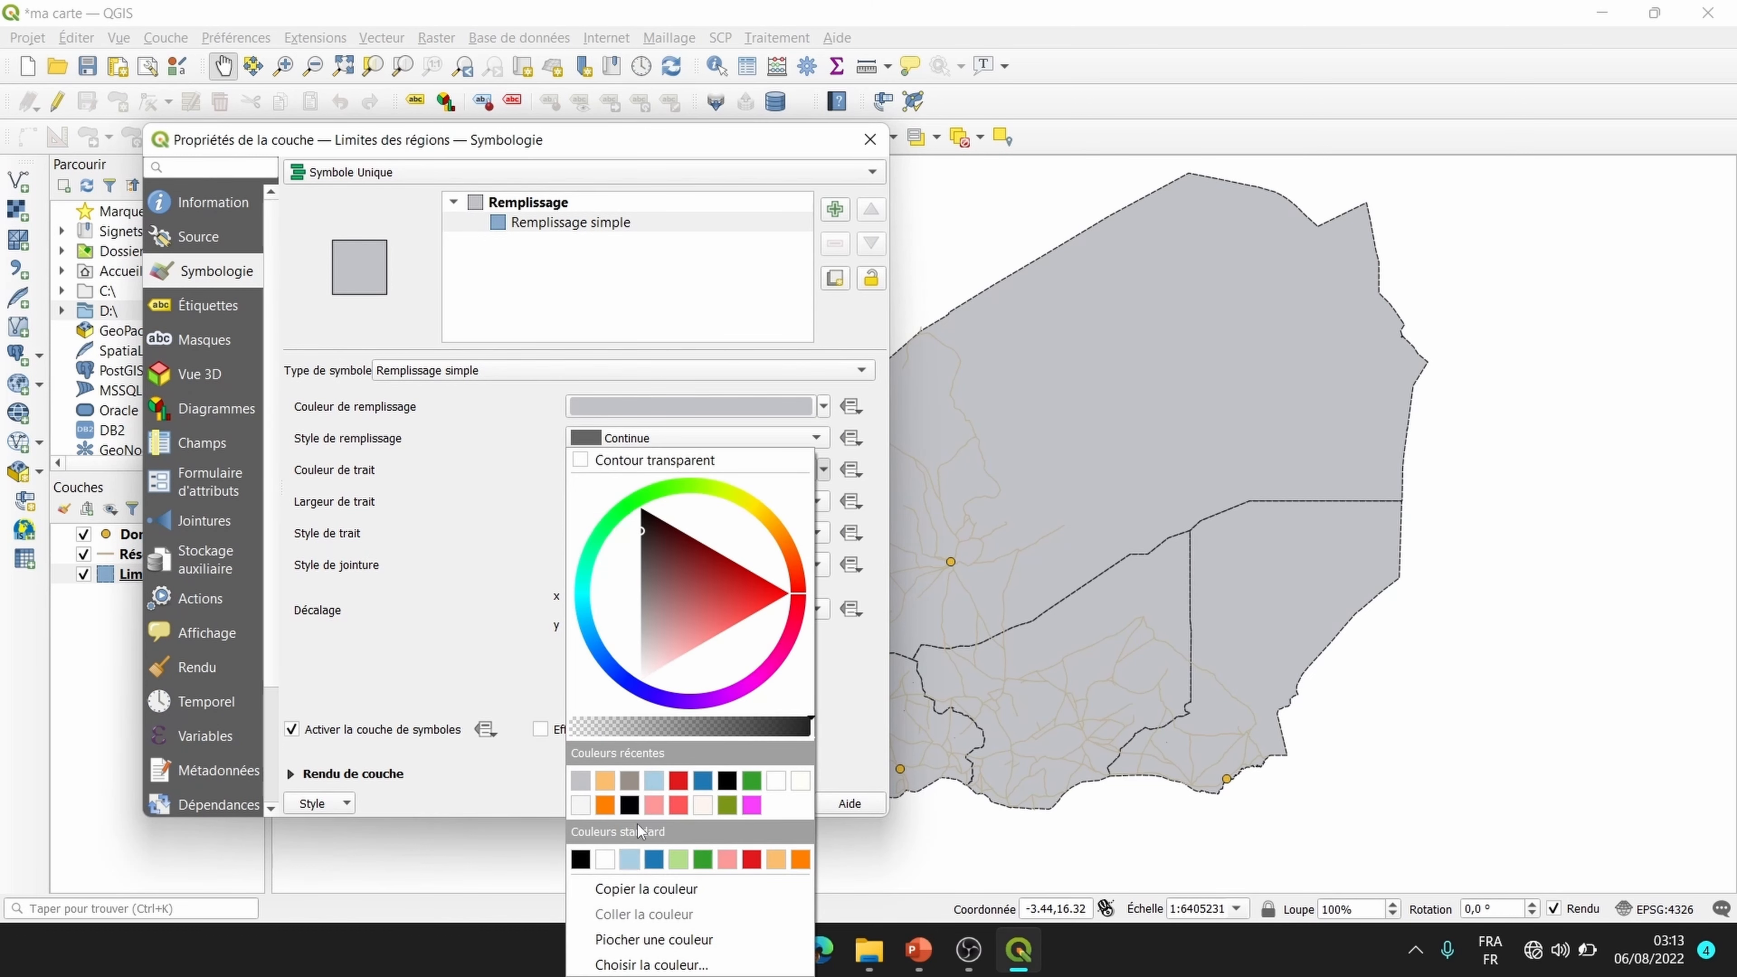
{"action": "left_click", "coordinate": [680, 779]}
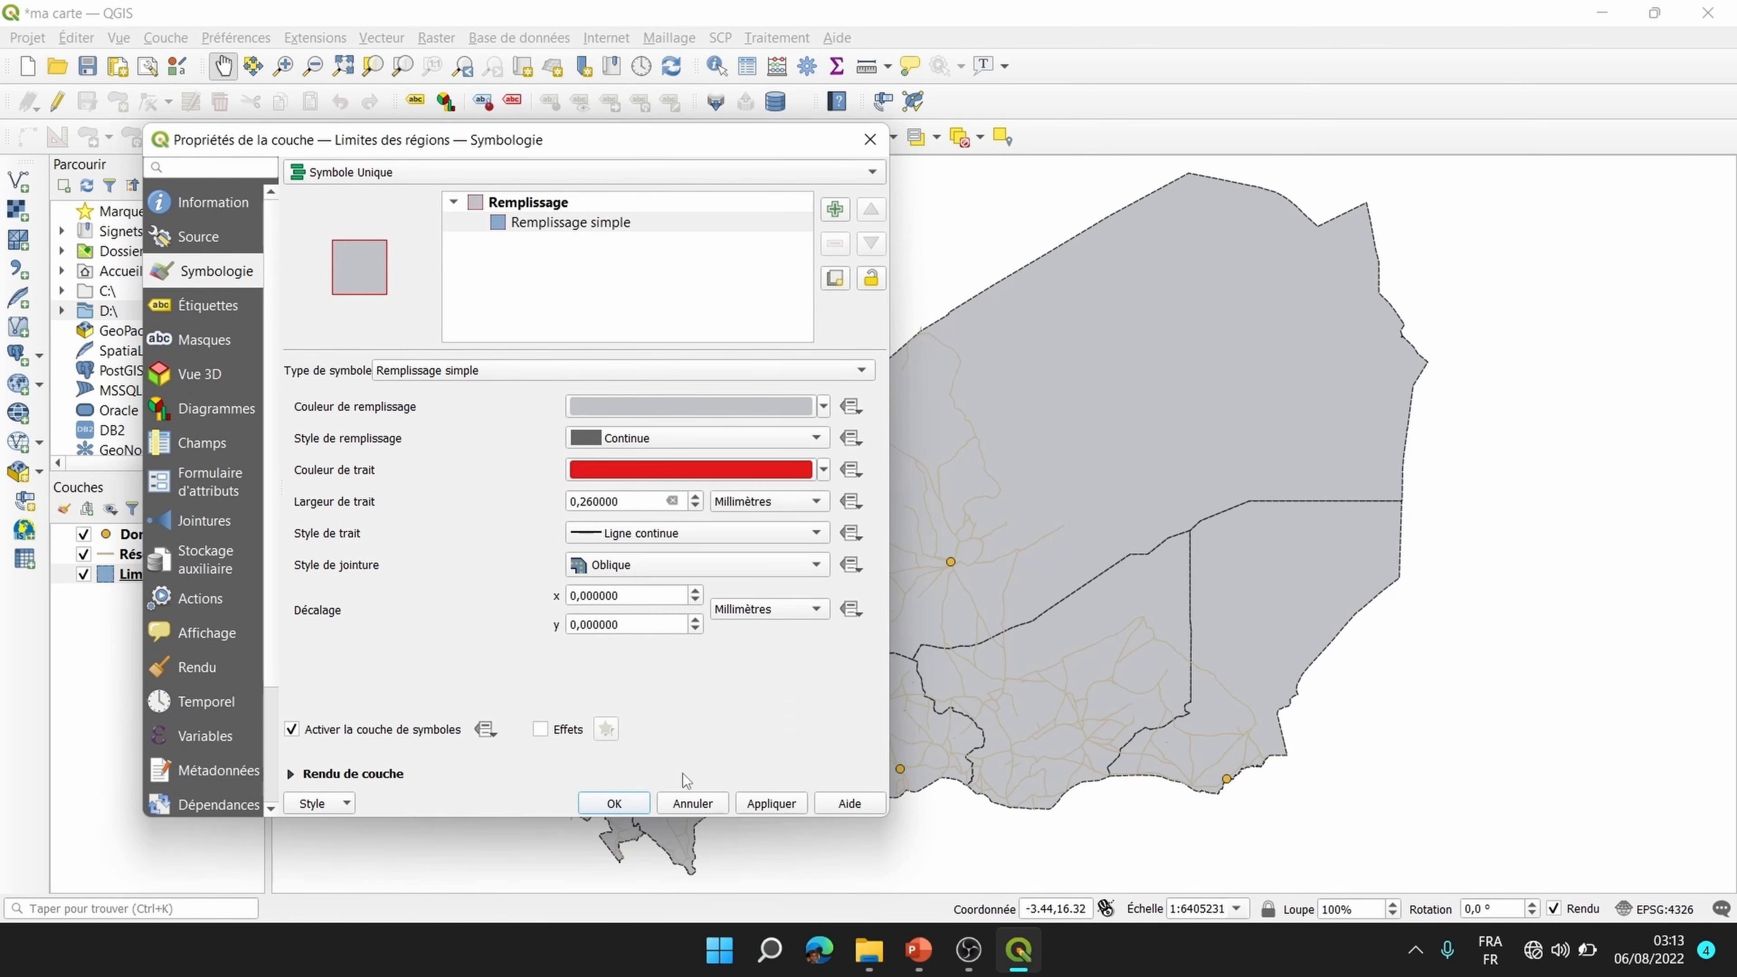
{"action": "left_click", "coordinate": [770, 803]}
Step: Set the stroke colour of the region outlines to black, apply it and close the layer properties
{"action": "left_click", "coordinate": [824, 469]}
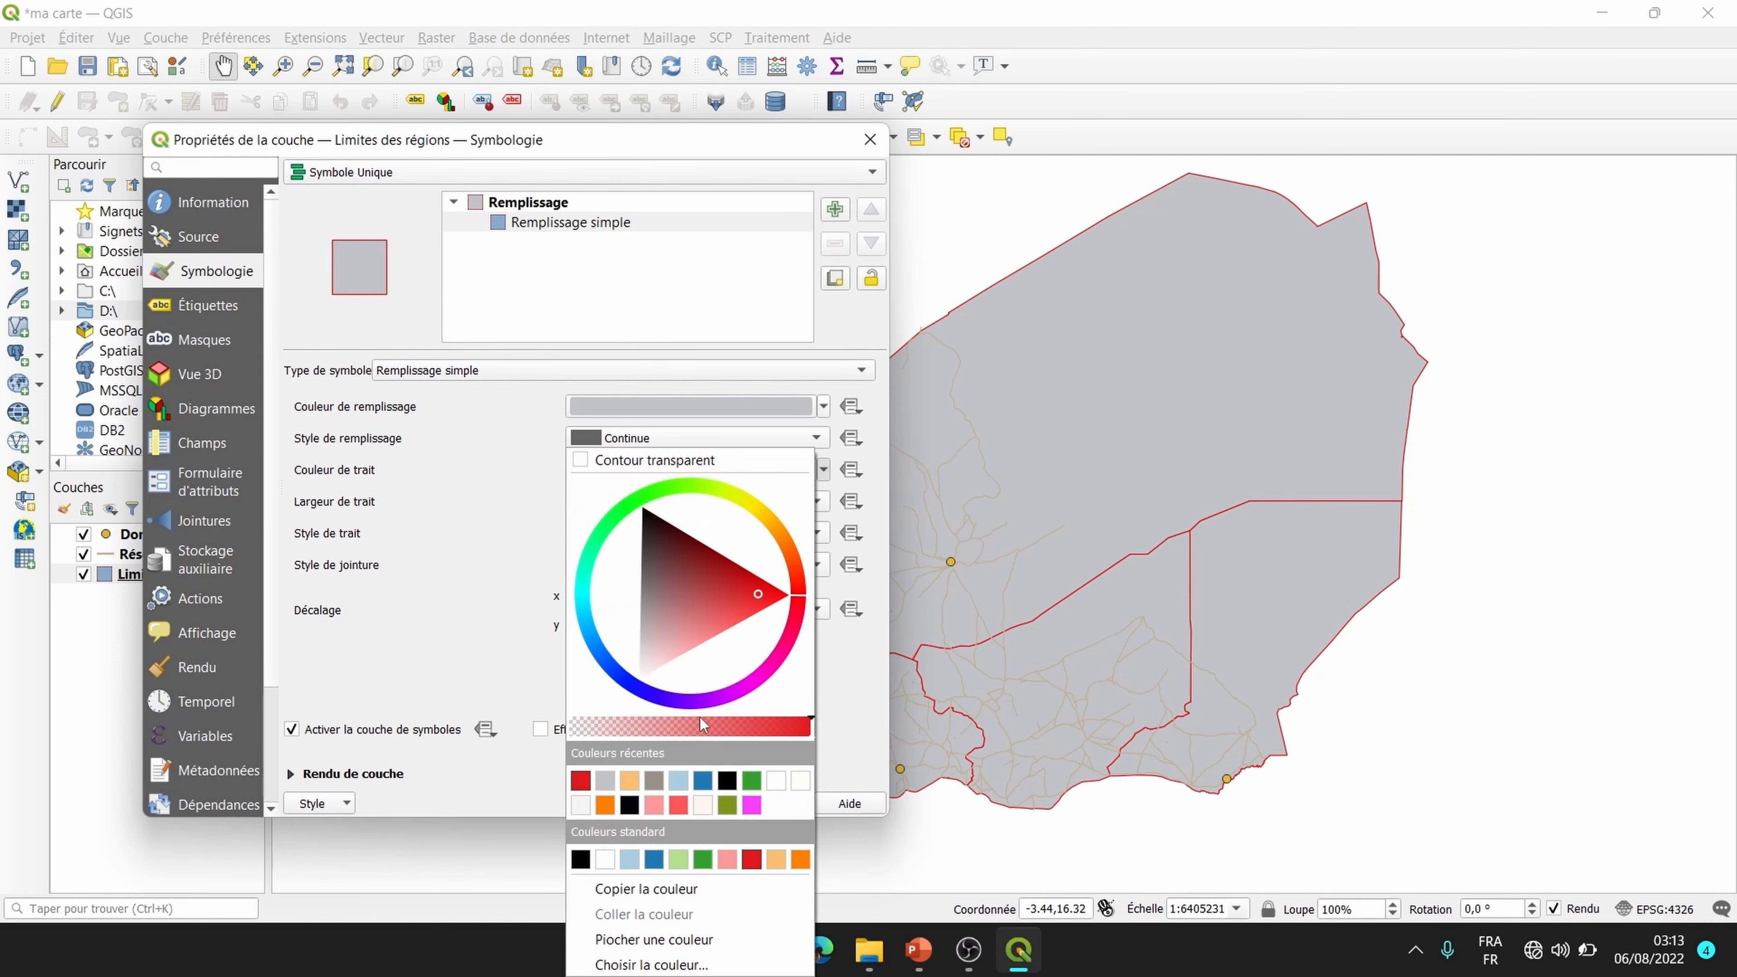
{"action": "left_click", "coordinate": [727, 780]}
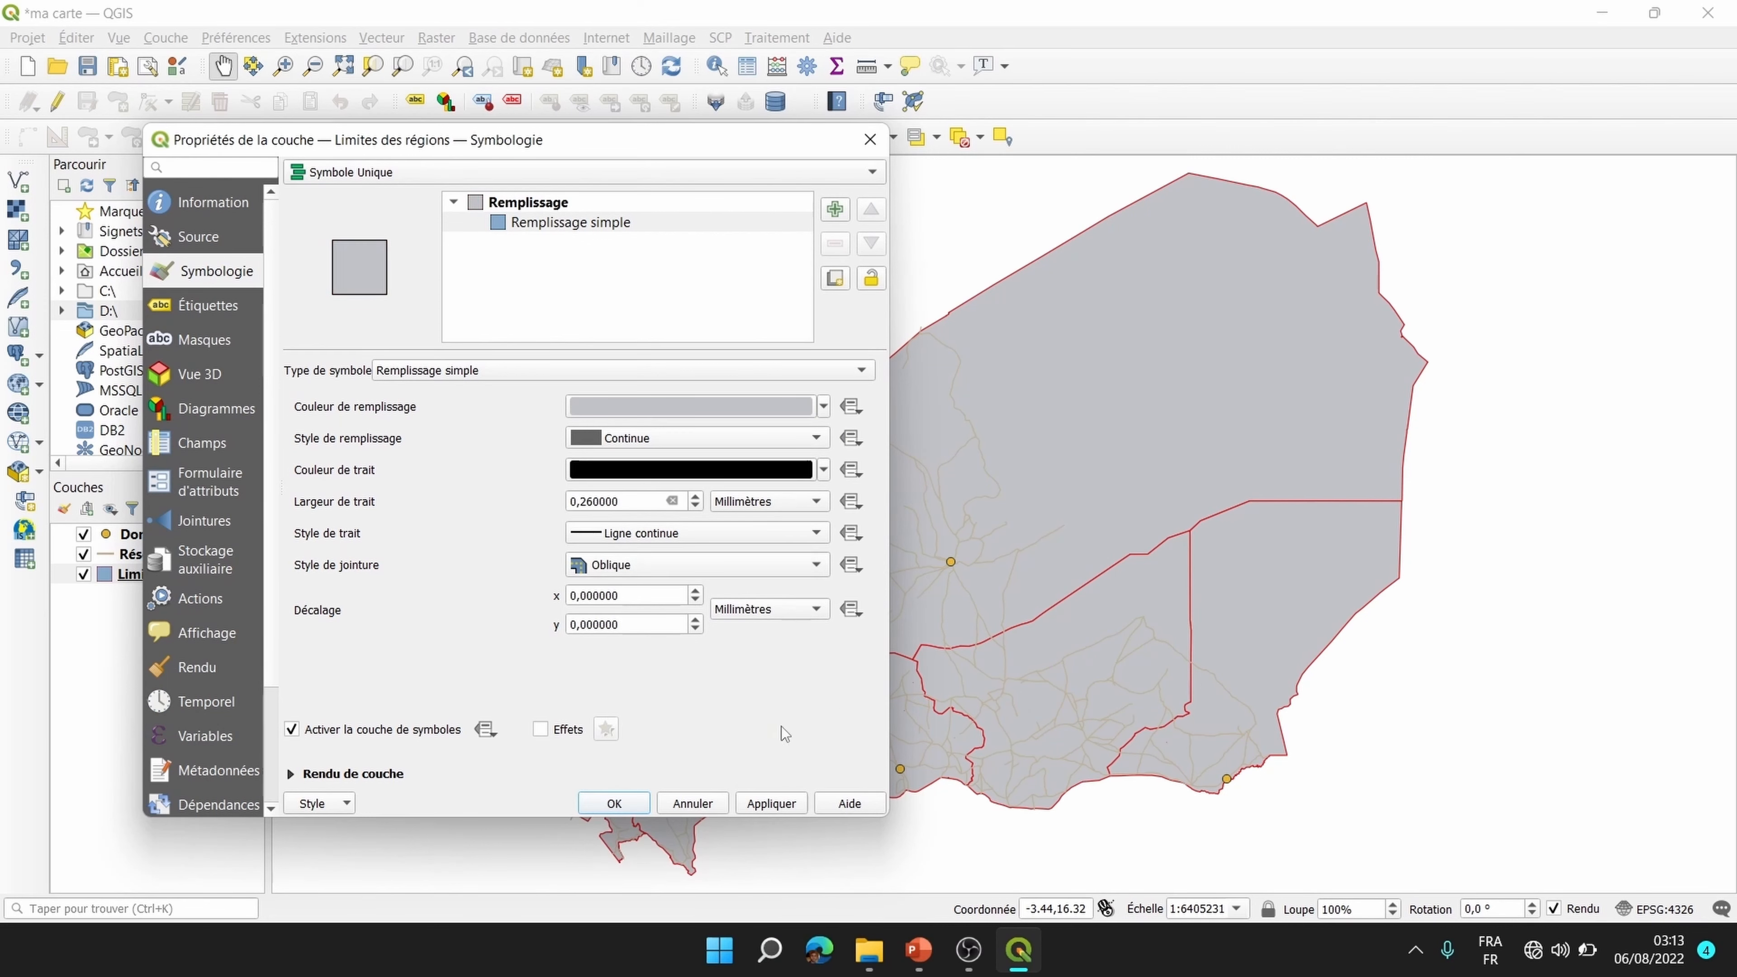
{"action": "left_click", "coordinate": [769, 804]}
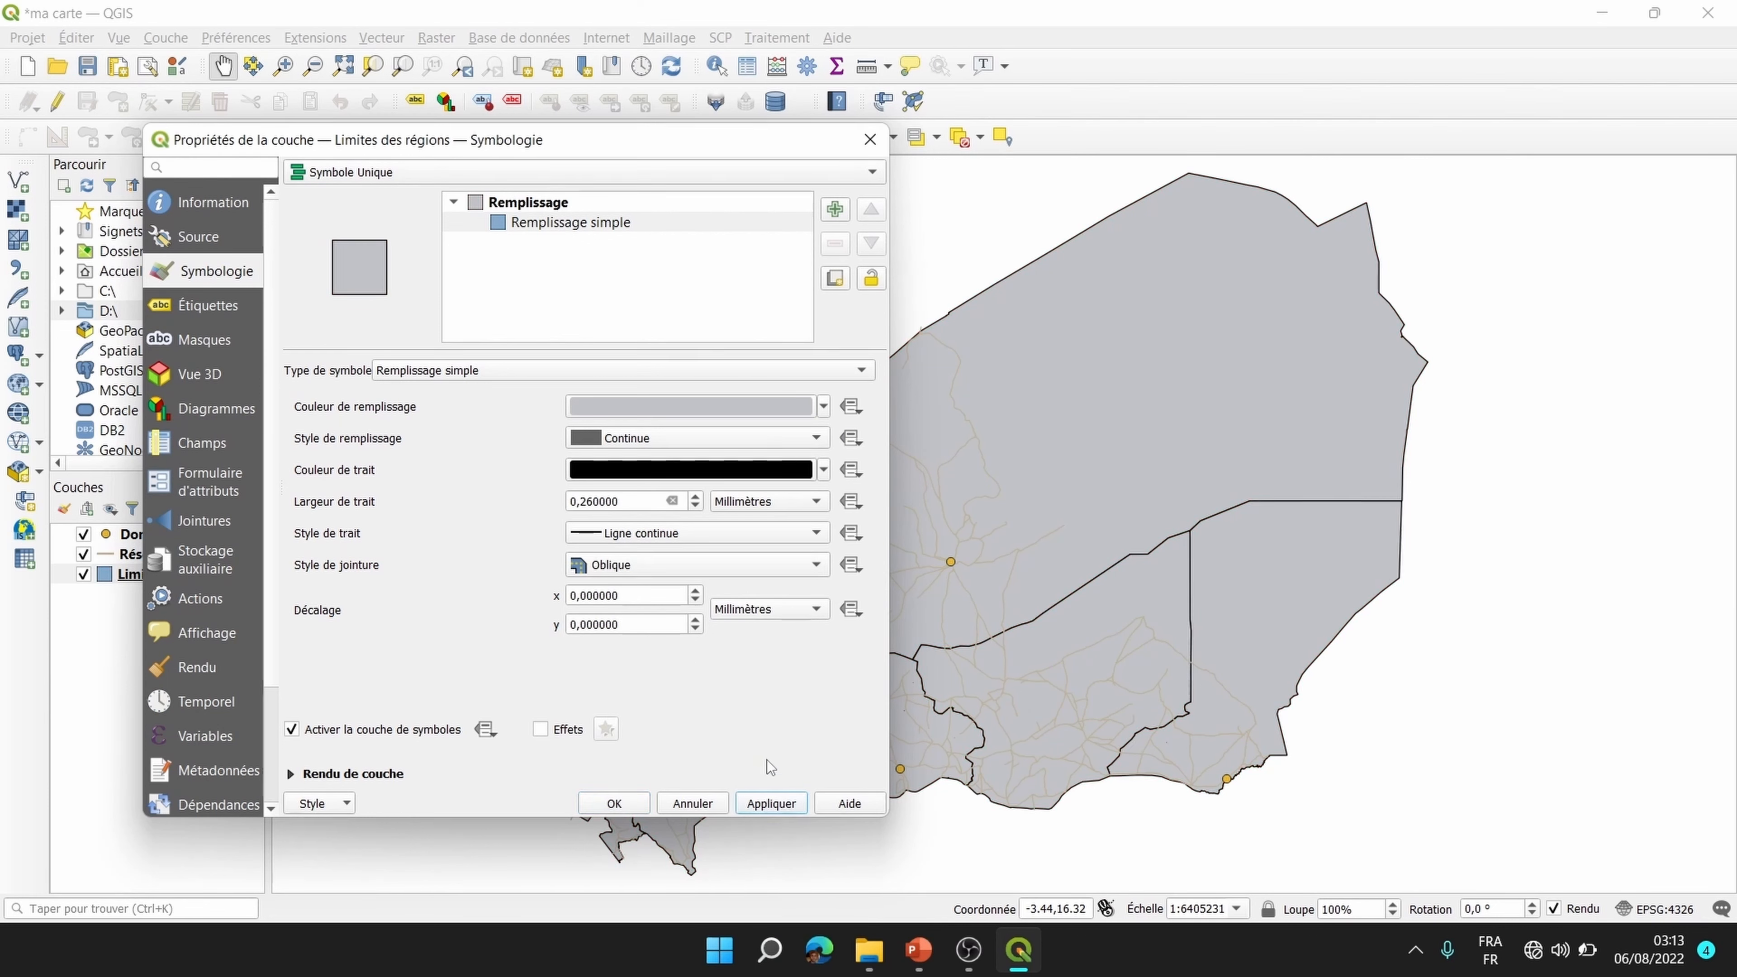
{"action": "left_click", "coordinate": [624, 802]}
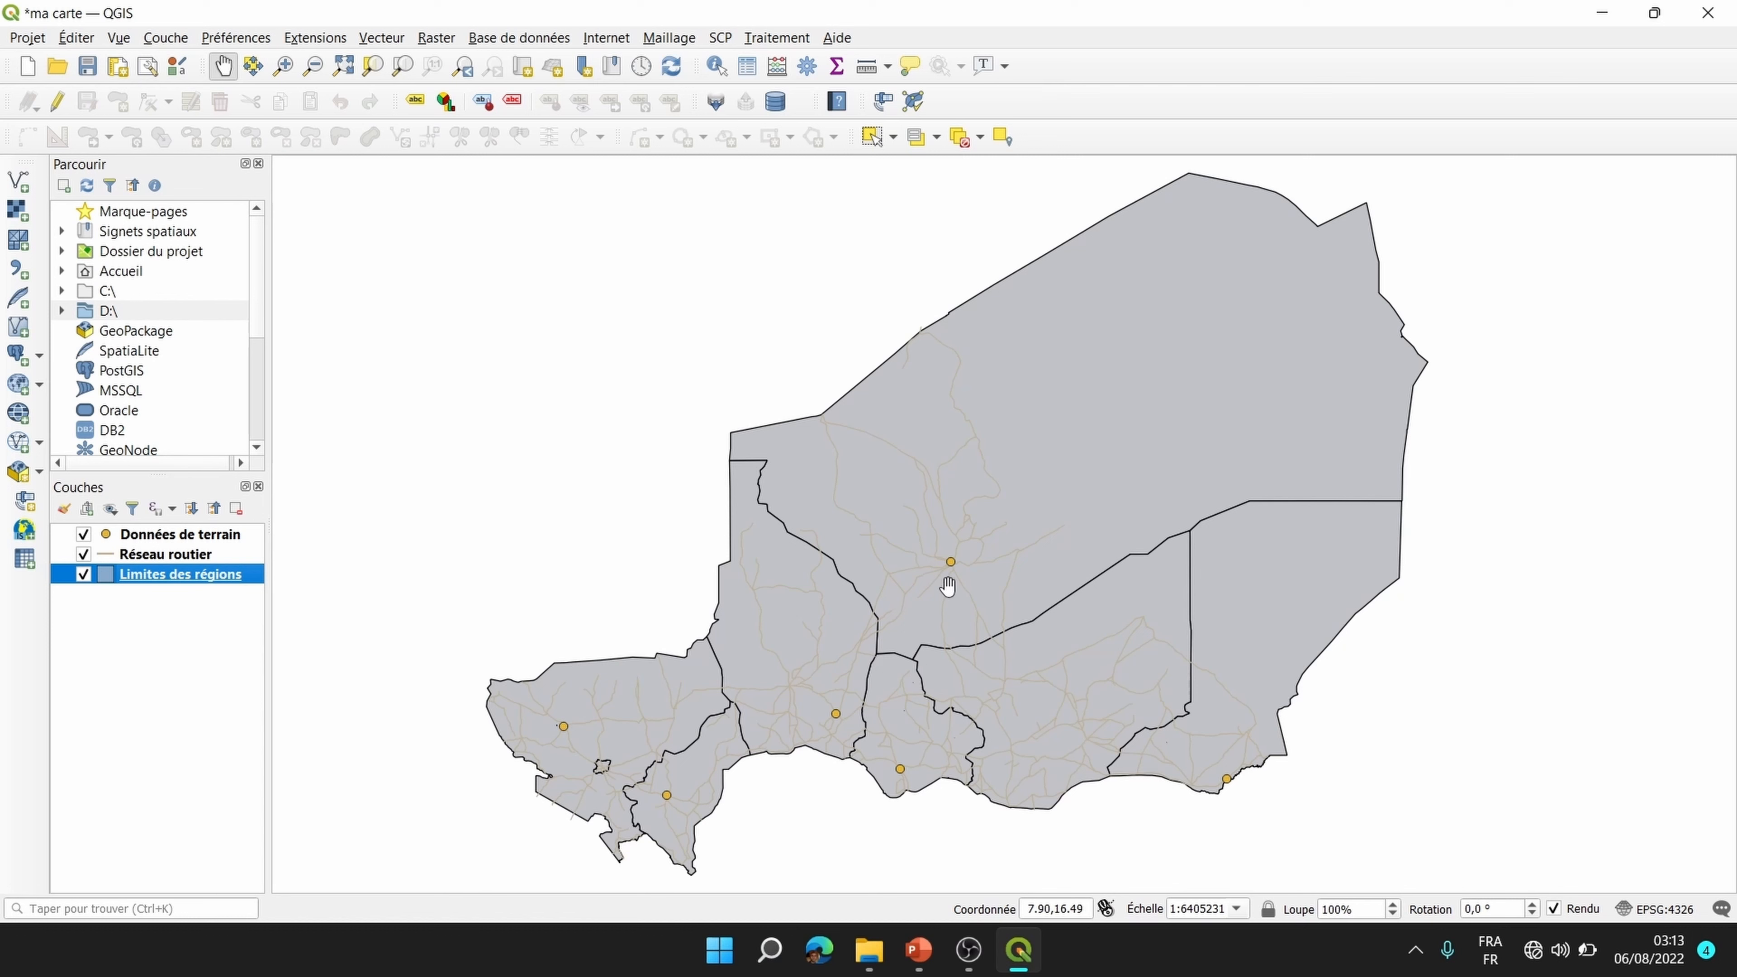
Step: Set the colour of the simple line symbol of the Réseau routier layer to black
{"action": "left_click", "coordinate": [157, 556]}
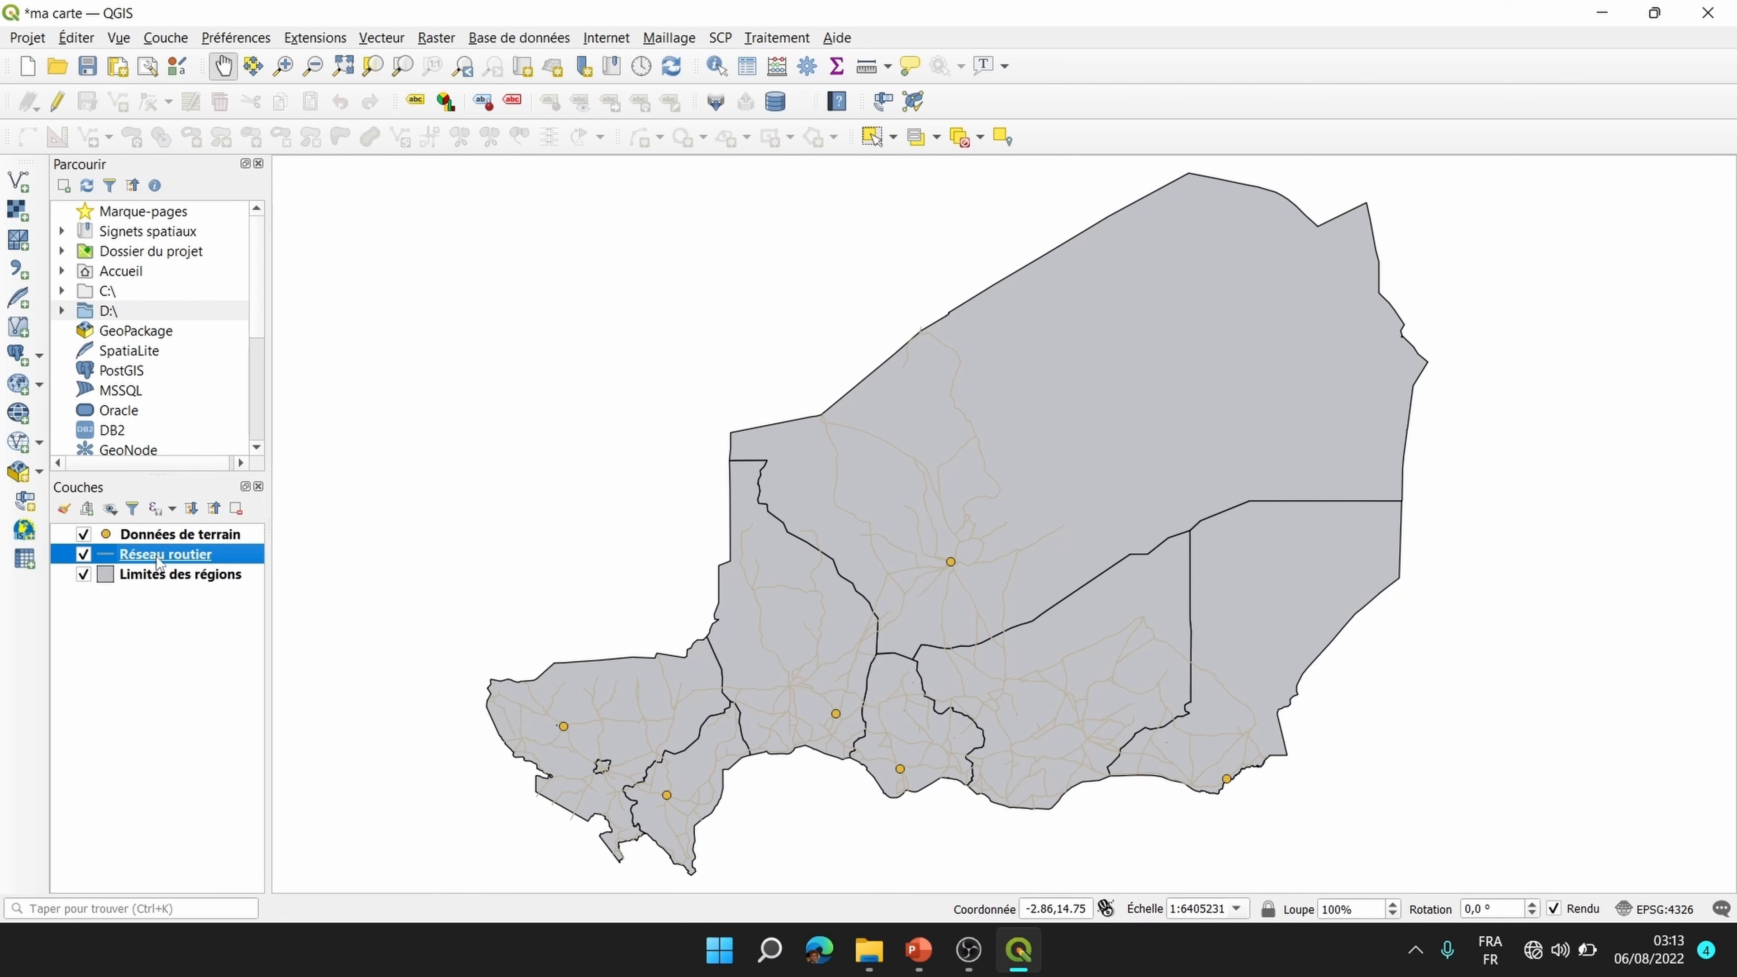
{"action": "right_click", "coordinate": [161, 557]}
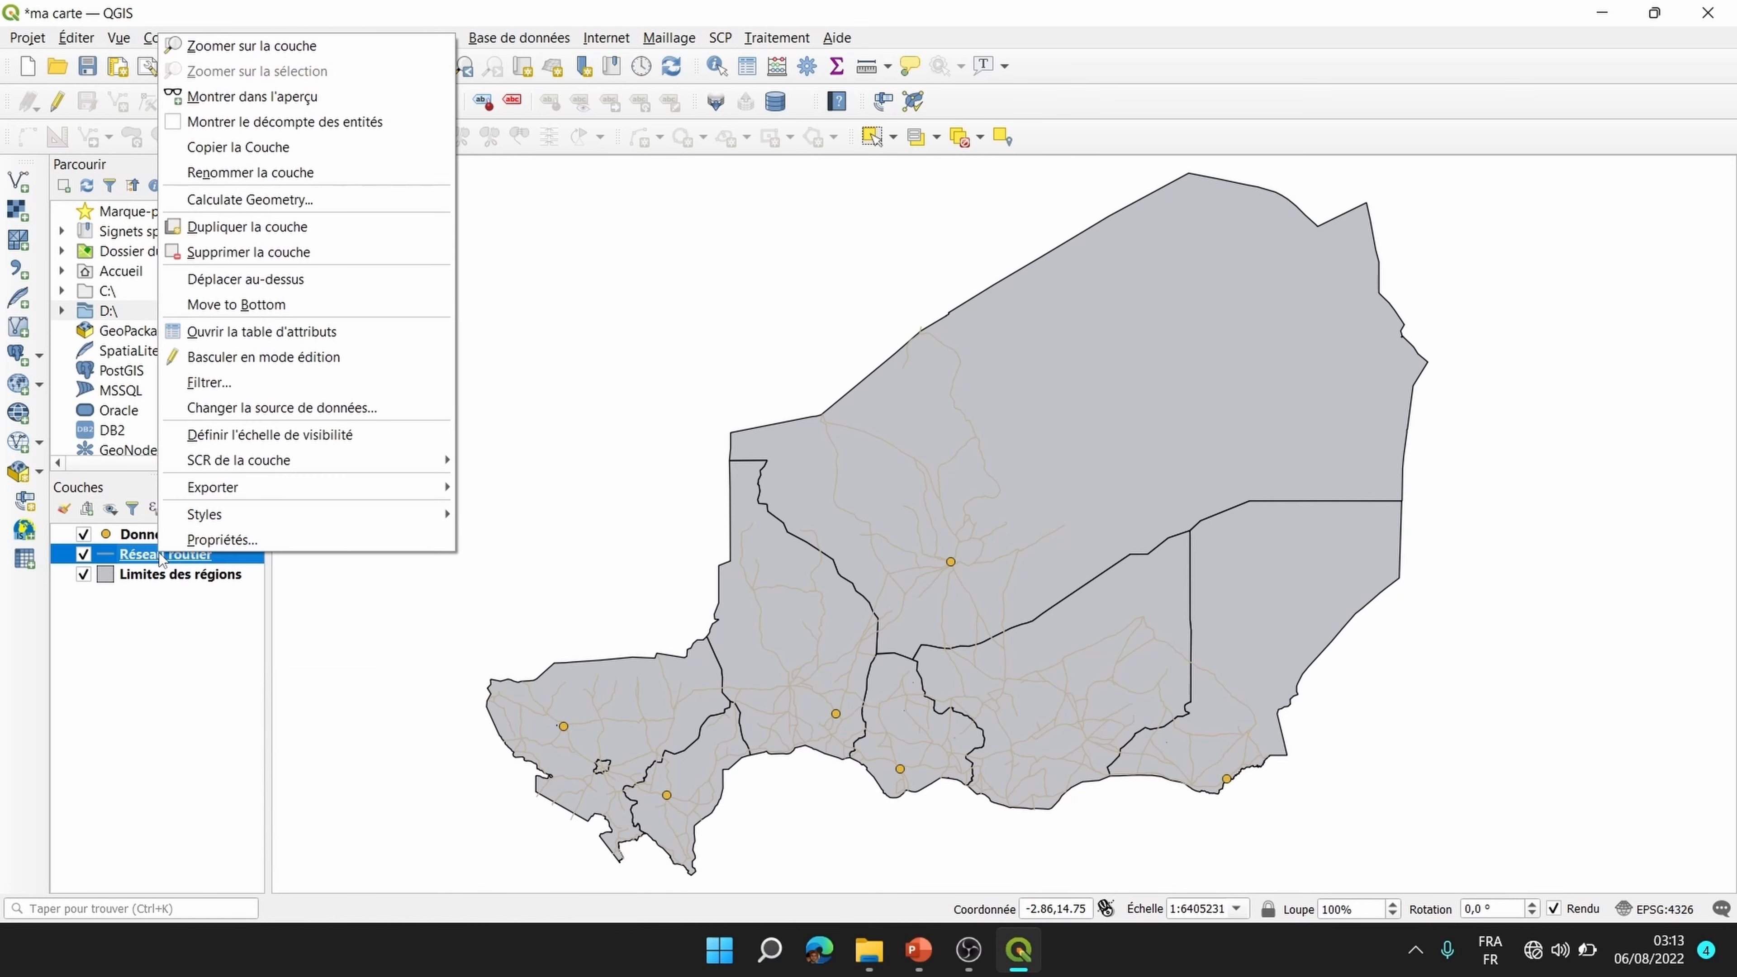
{"action": "left_click", "coordinate": [188, 550]}
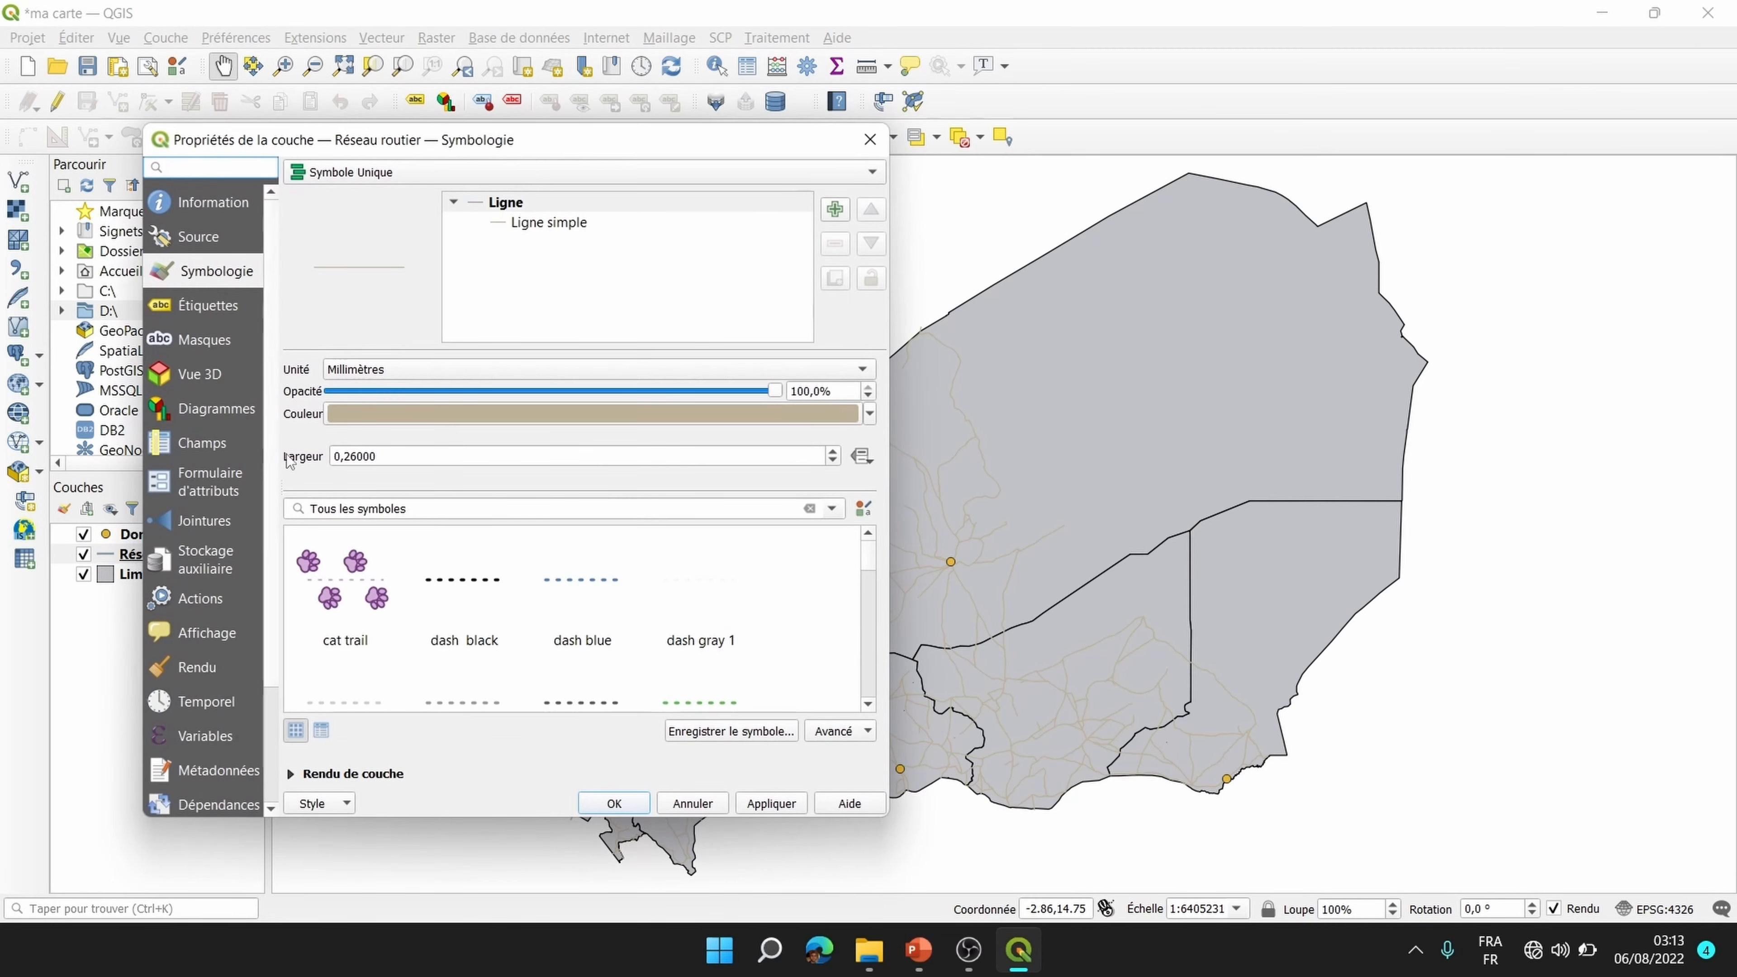
{"action": "left_click", "coordinate": [549, 223]}
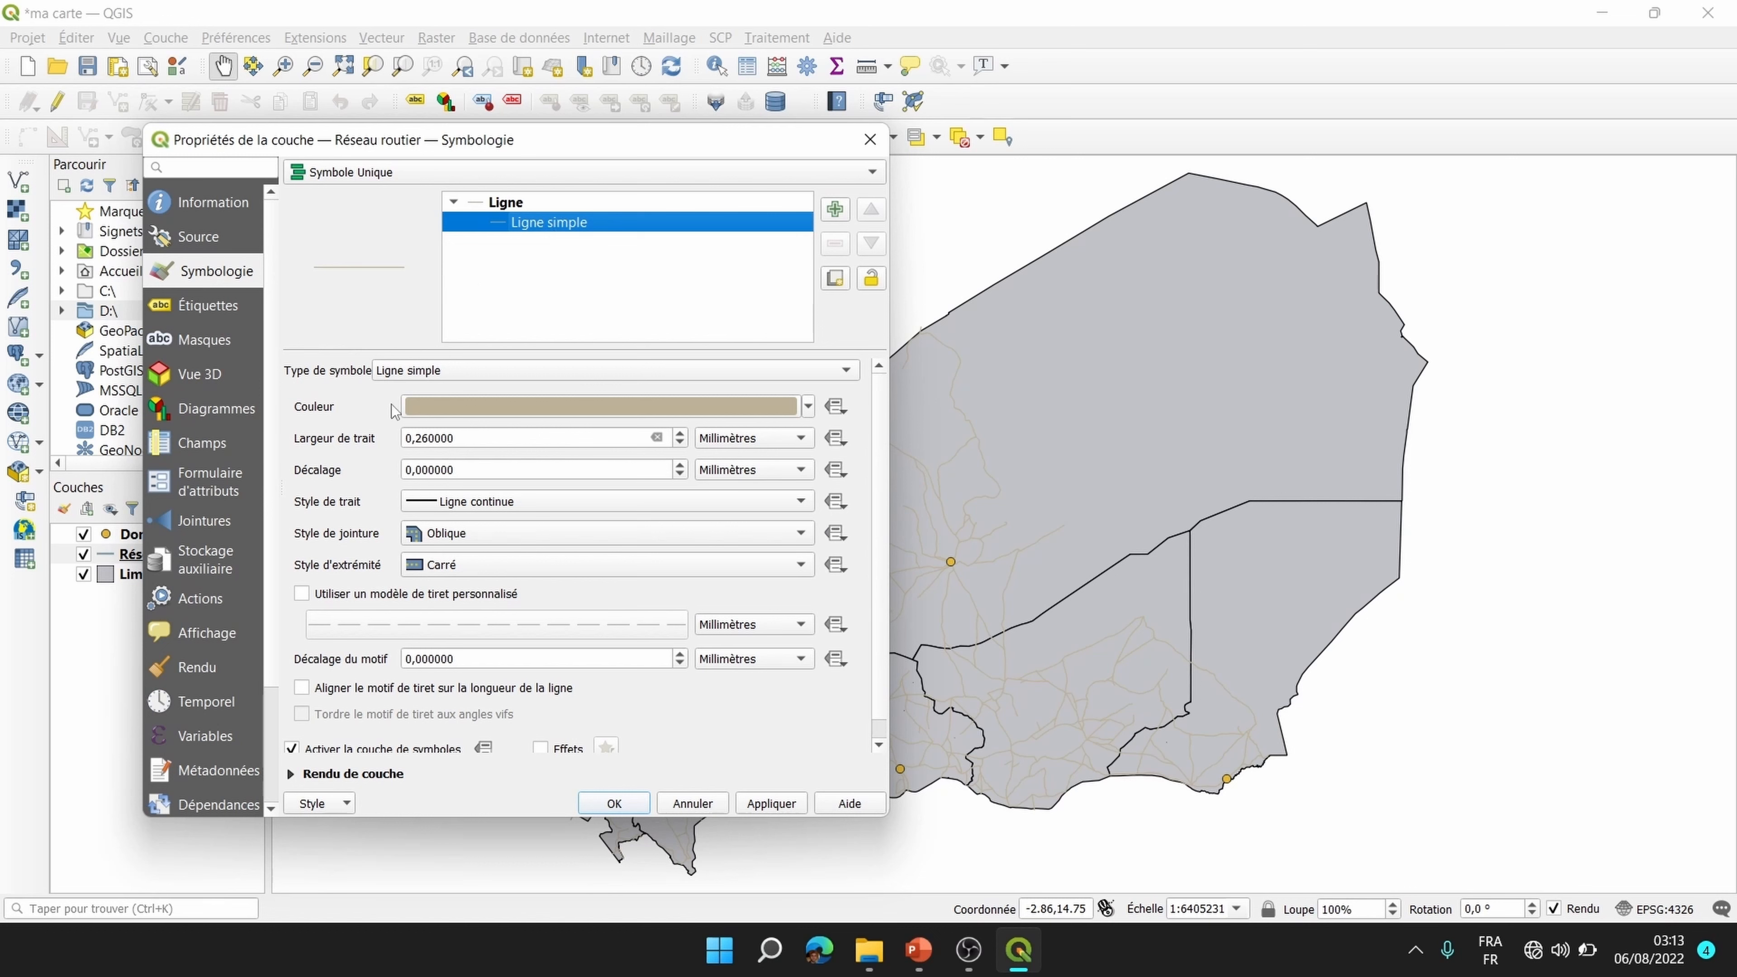
{"action": "left_click", "coordinate": [808, 406]}
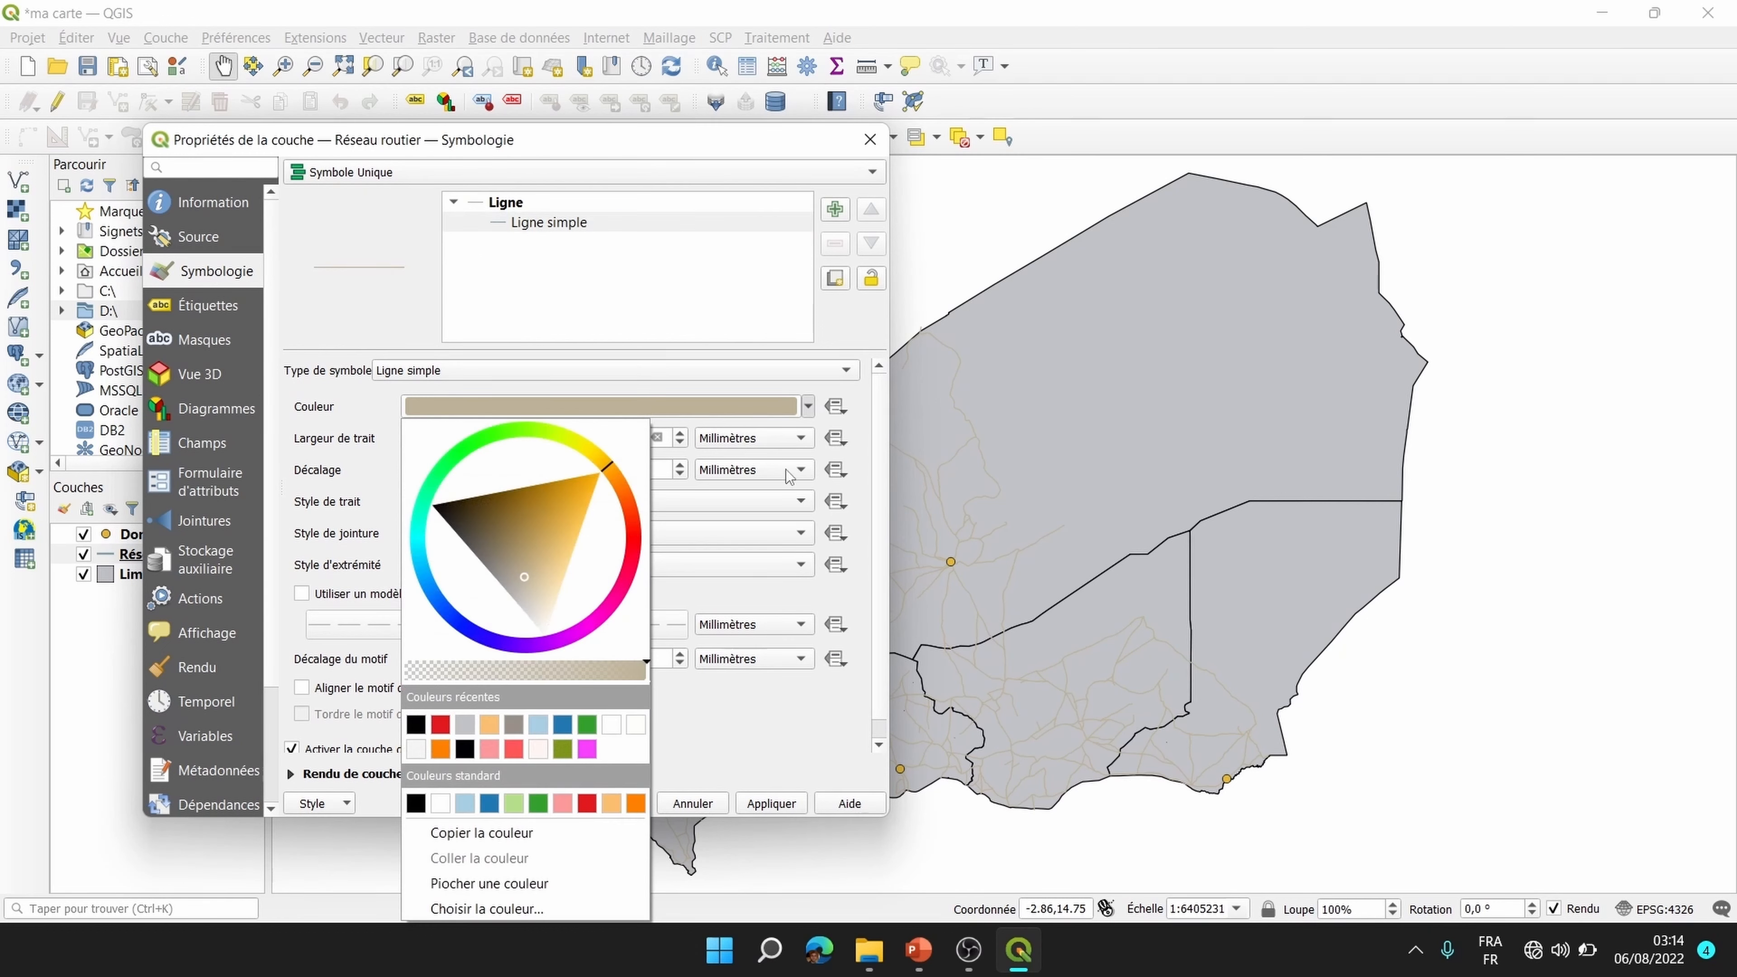
{"action": "left_click", "coordinate": [465, 749]}
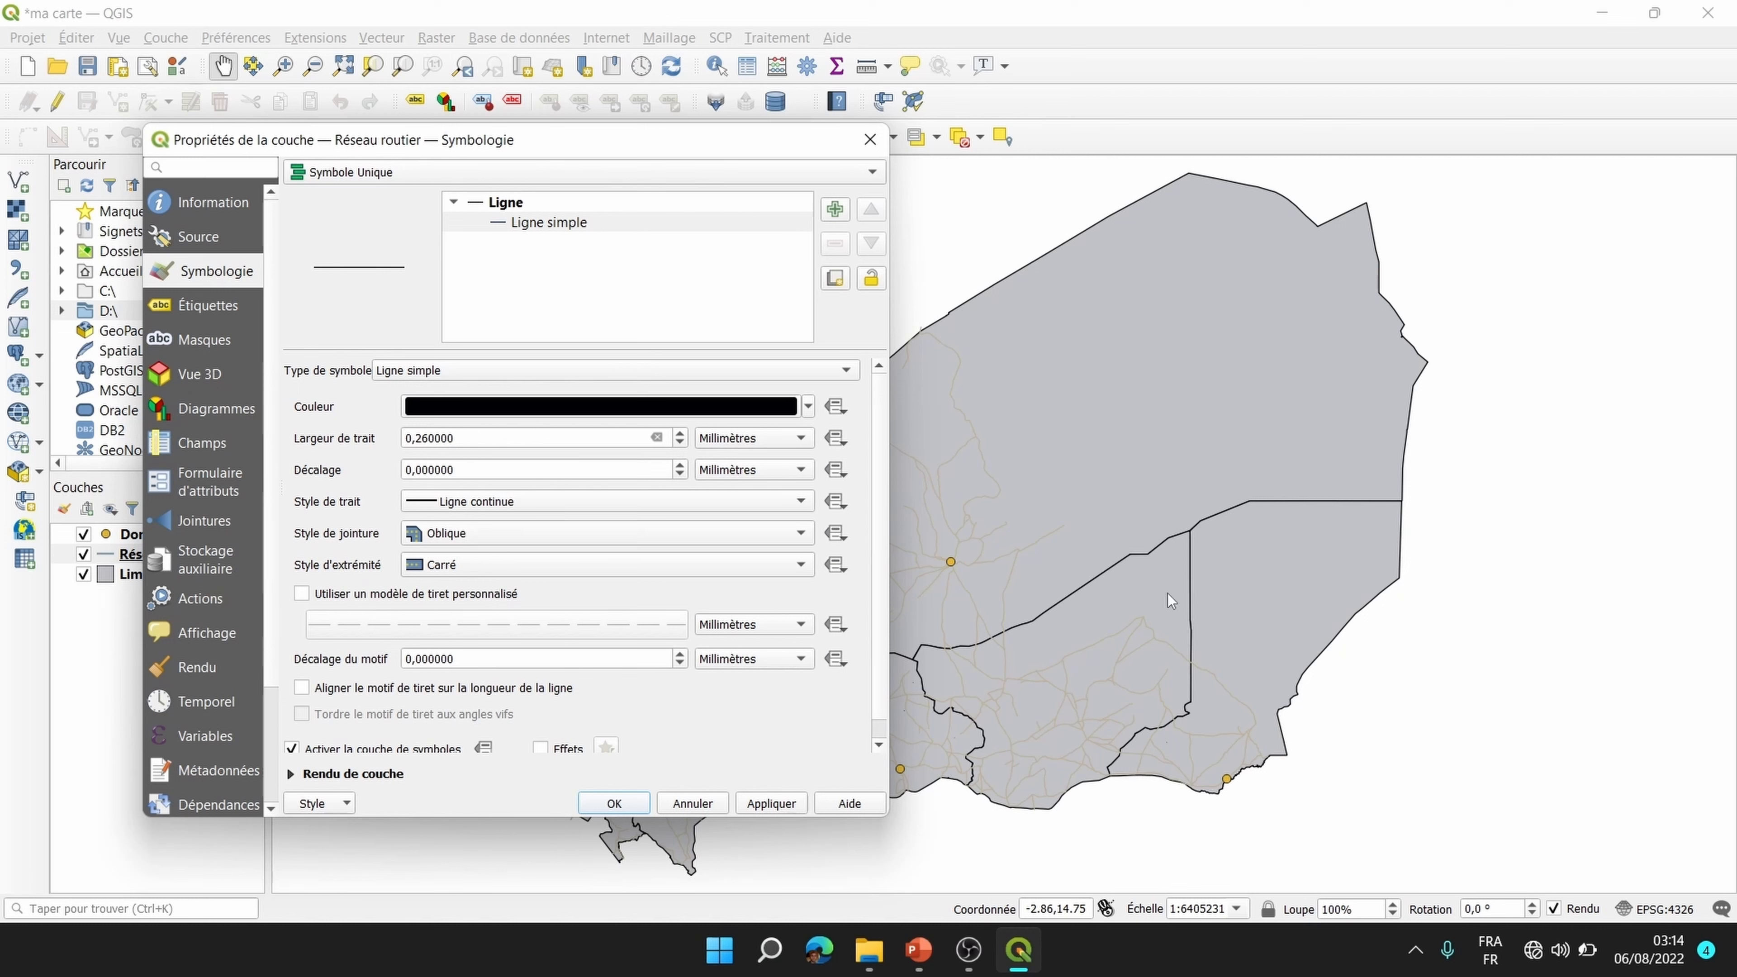
Step: Set the stroke style of the road lines to Ligne en tiret, apply it and close the layer properties
{"action": "left_click", "coordinate": [598, 505]}
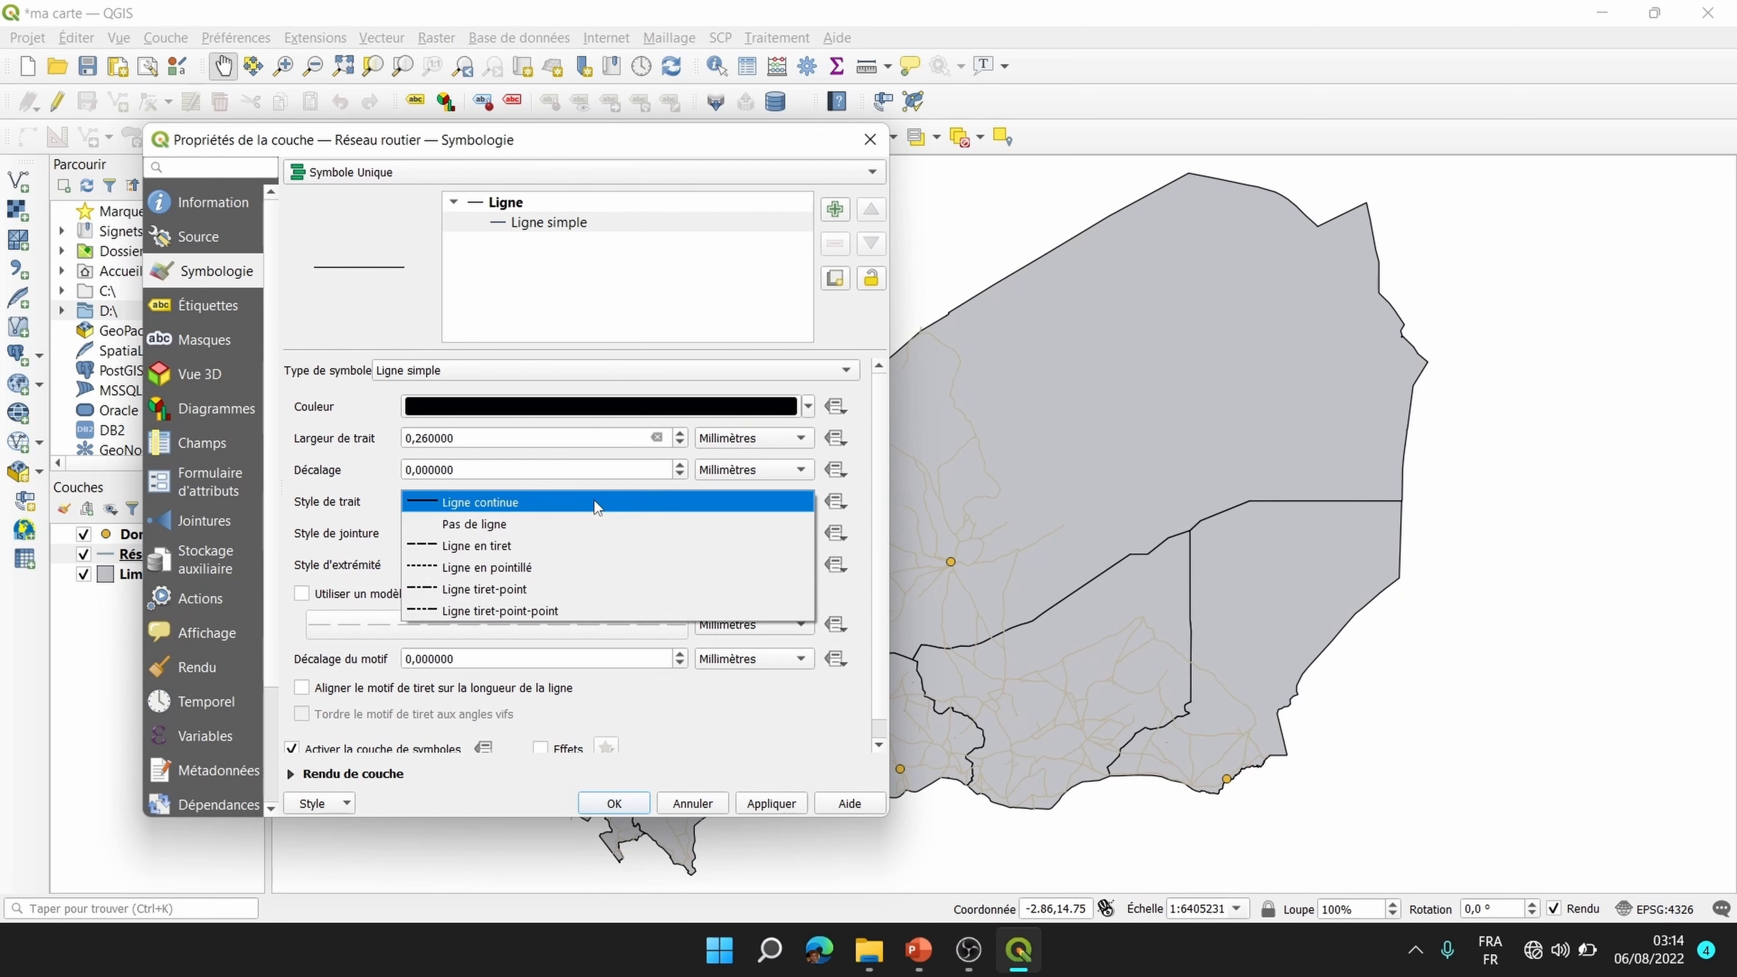
{"action": "left_click", "coordinate": [485, 549]}
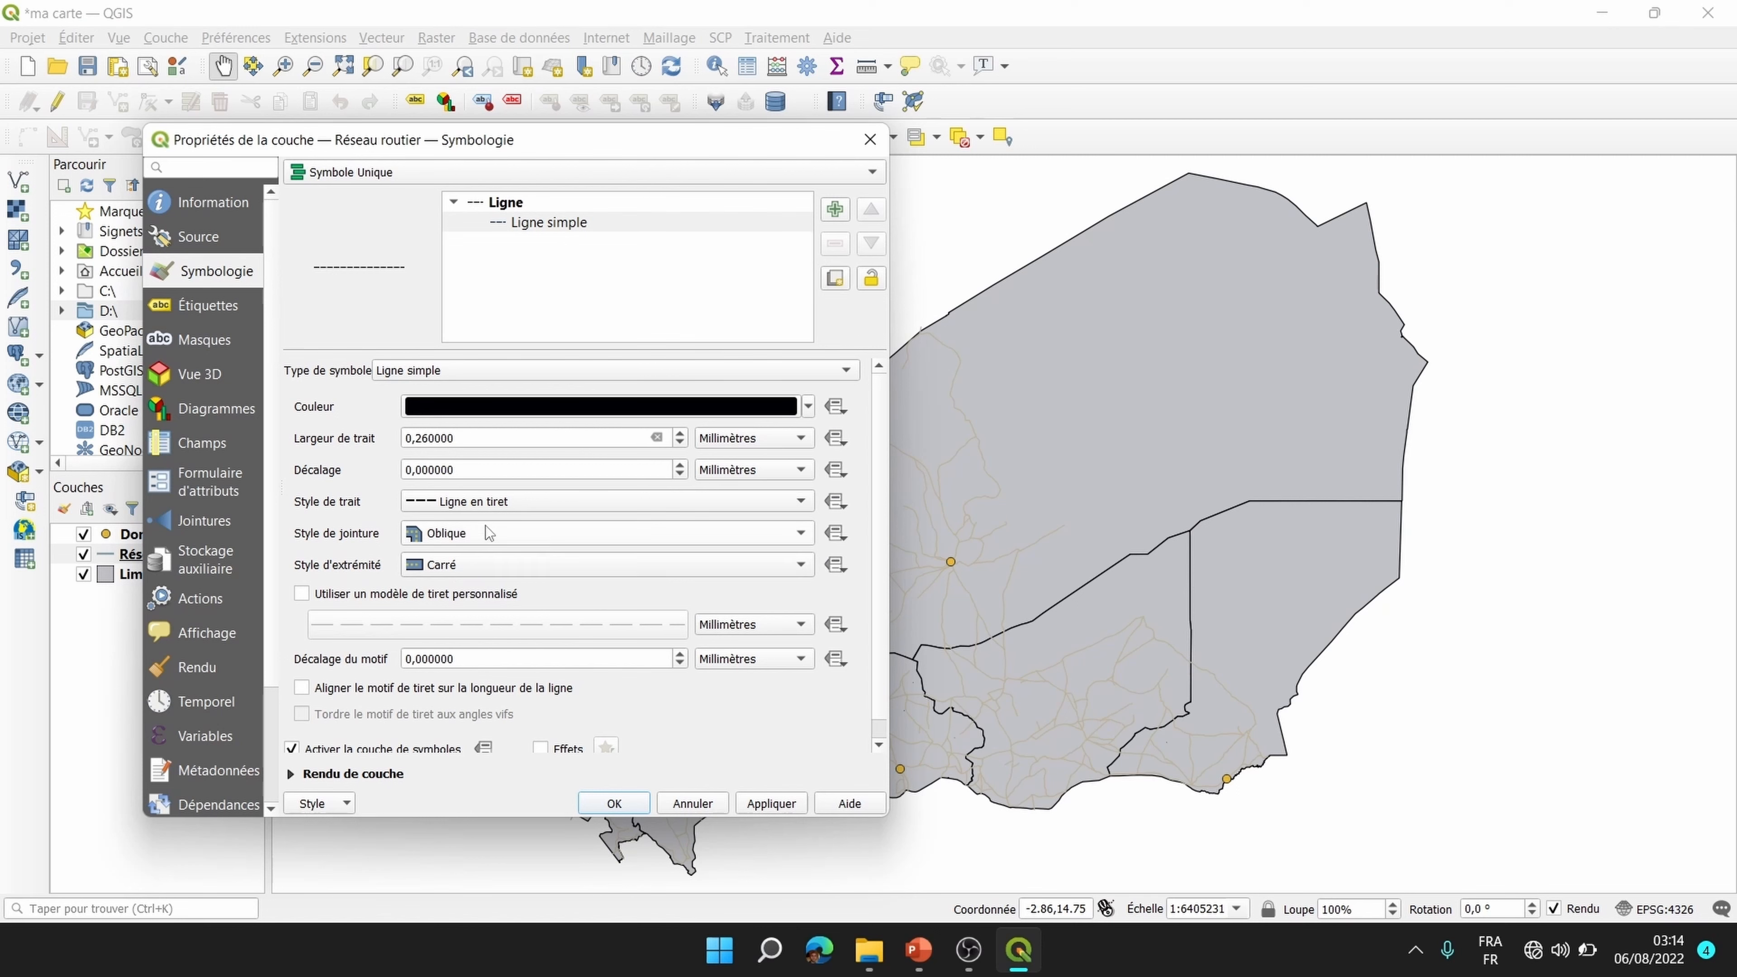
{"action": "left_click", "coordinate": [783, 804]}
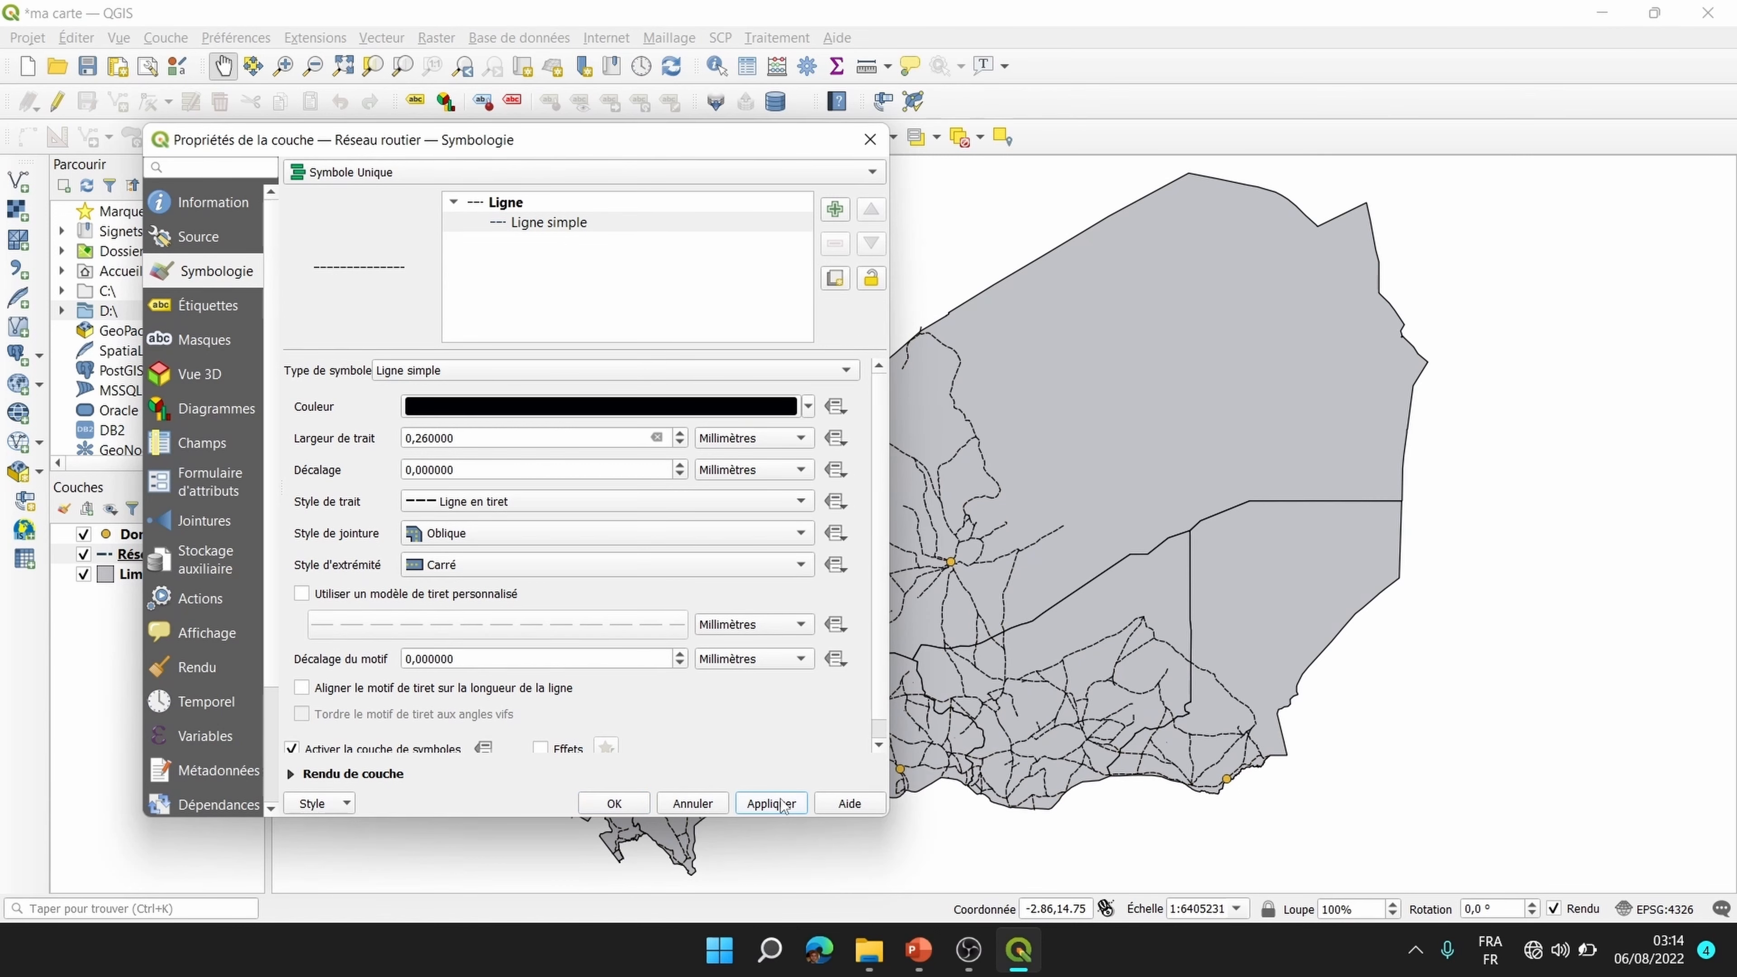
{"action": "left_click", "coordinate": [614, 803]}
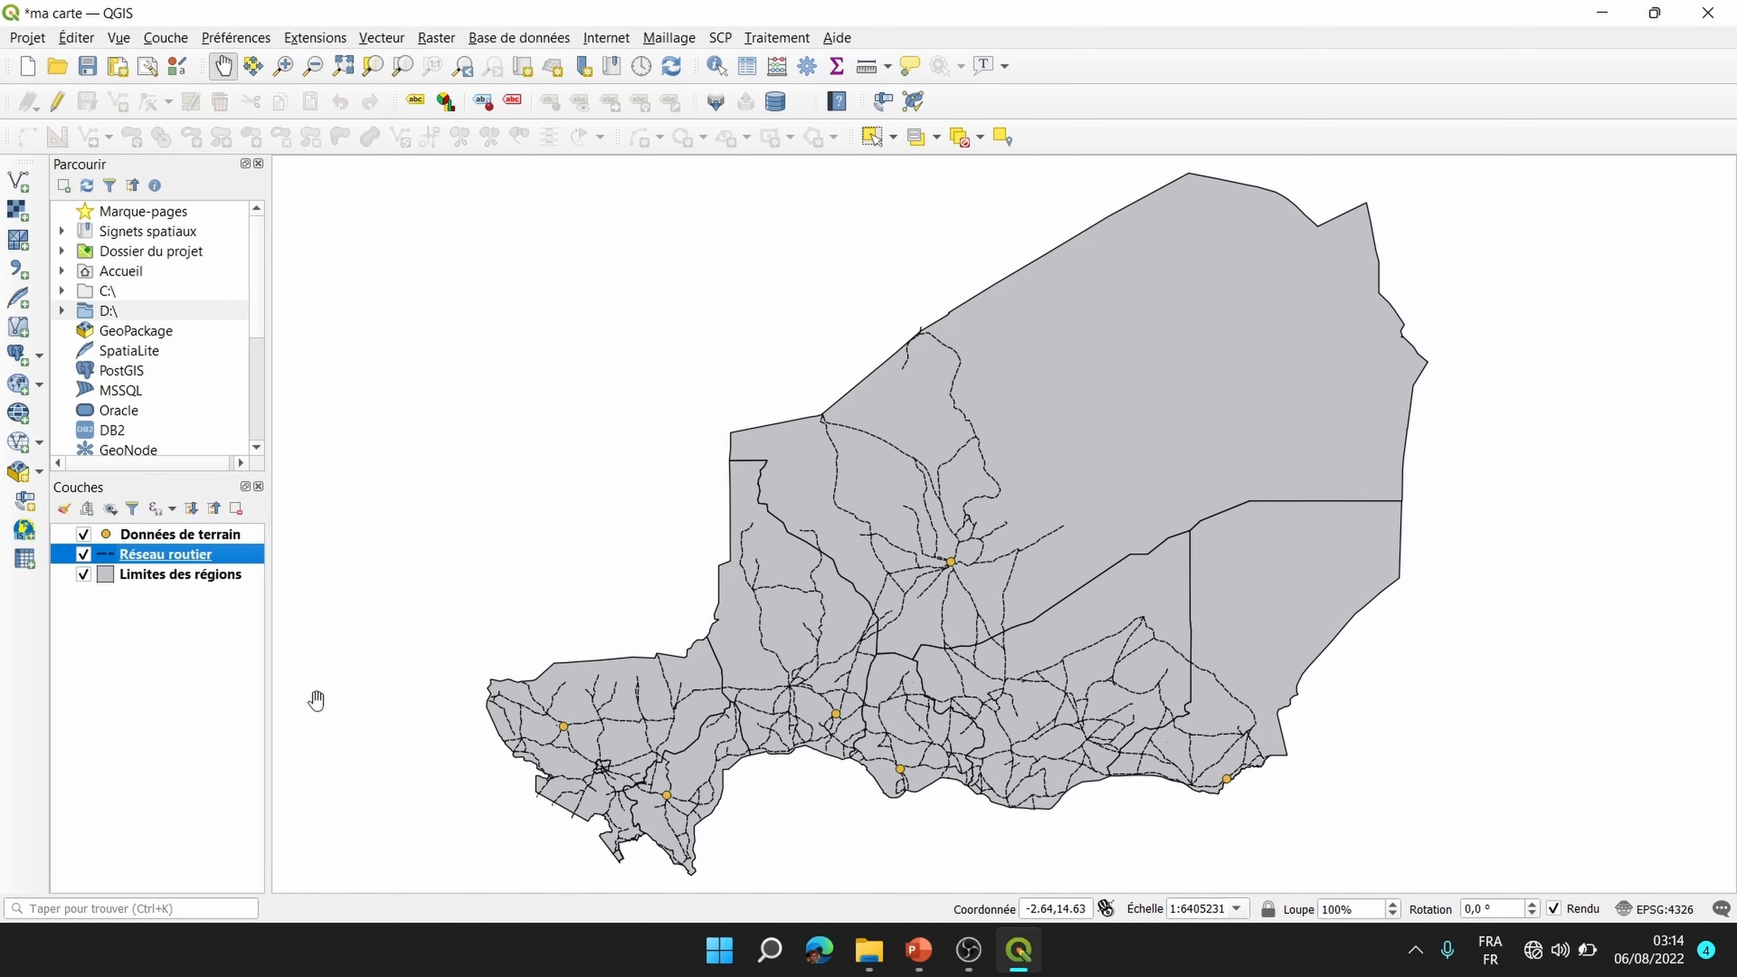
Step: Set the fill colour of the simple marker of the Données de terrain layer to black
{"action": "left_click", "coordinate": [133, 536]}
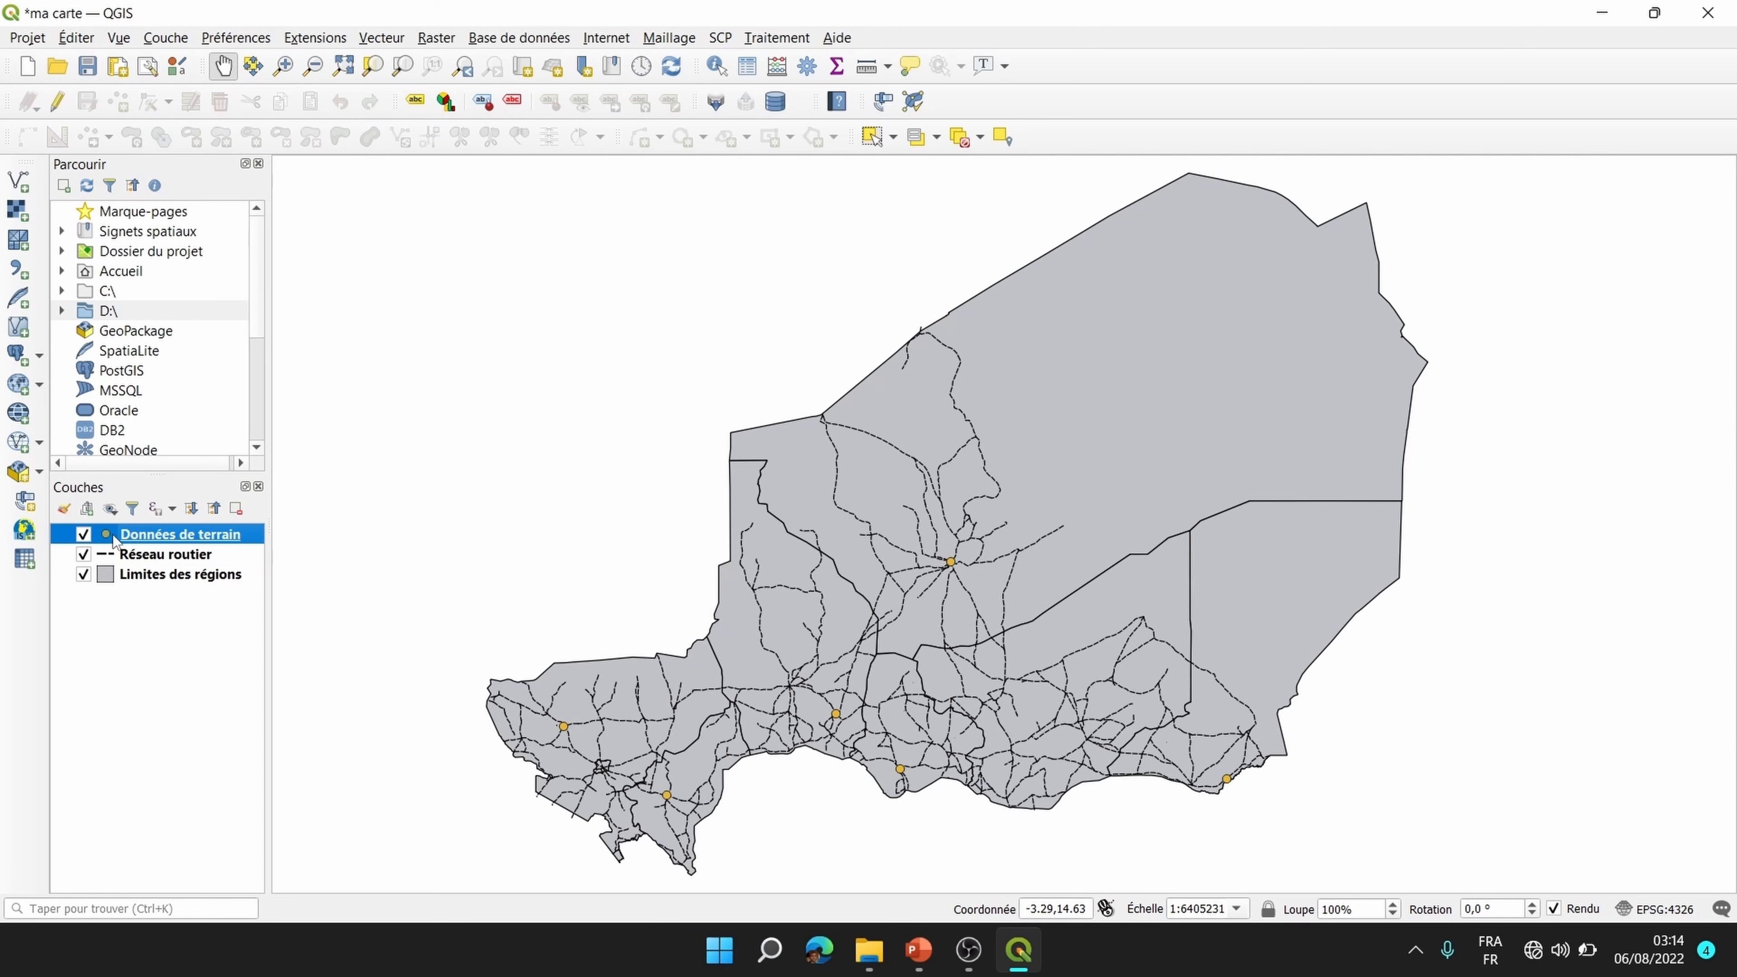
{"action": "right_click", "coordinate": [124, 538]}
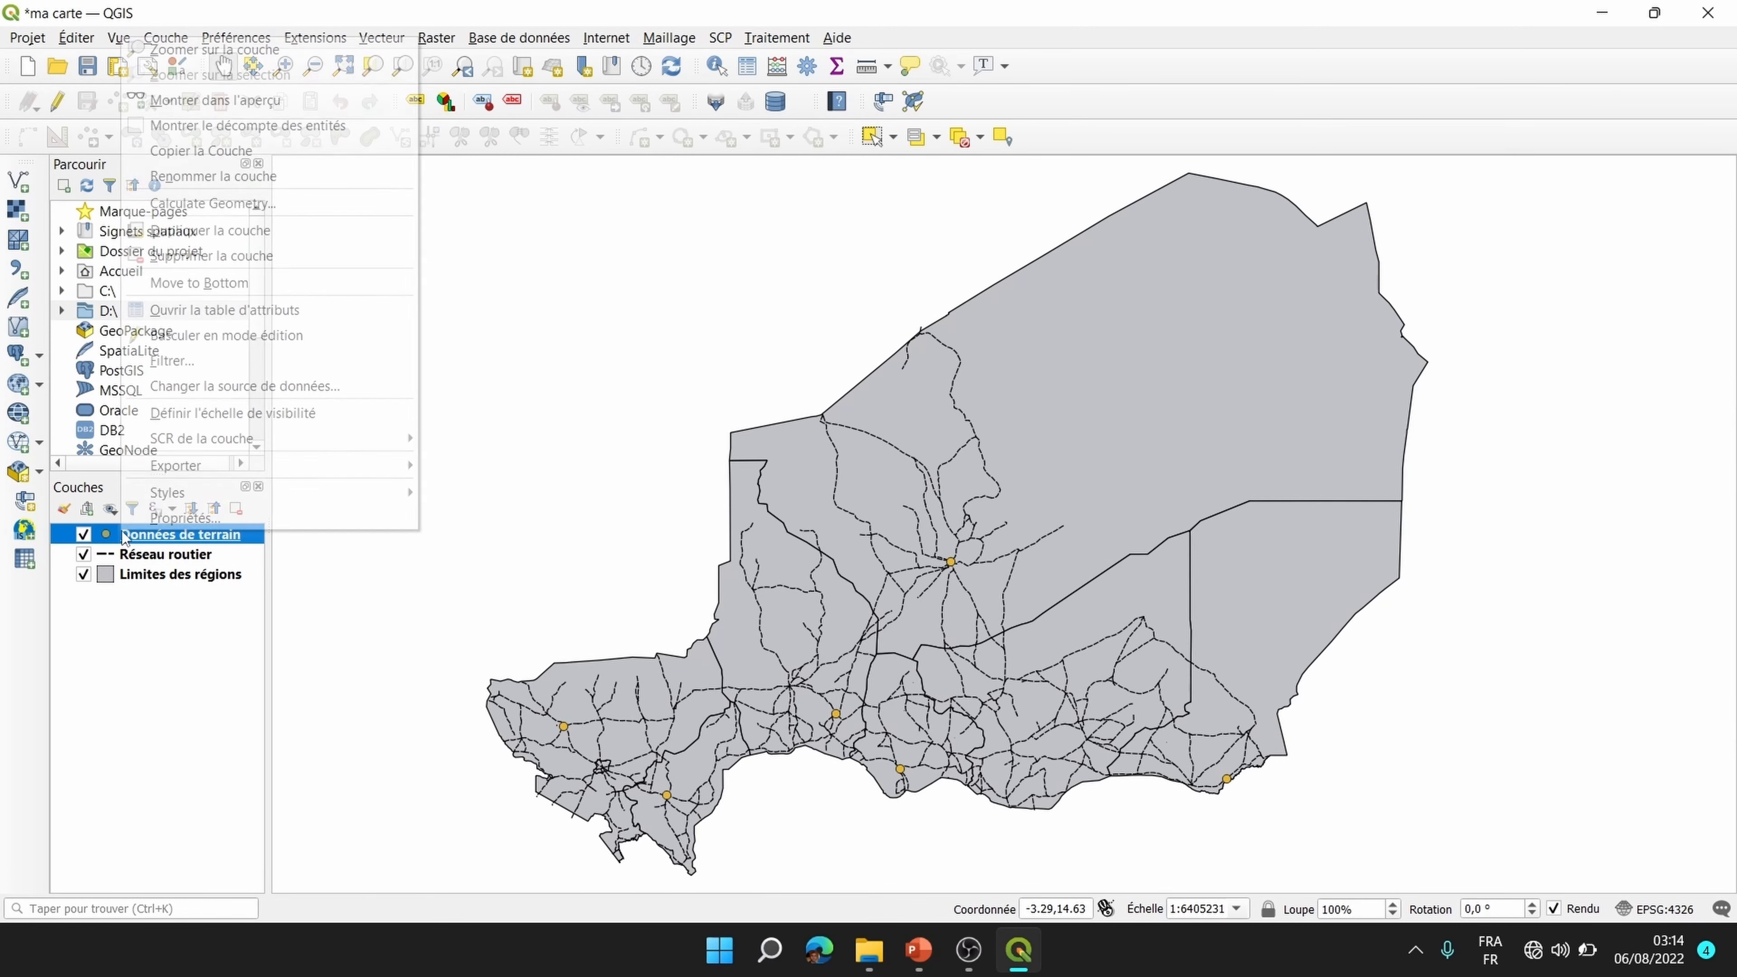
{"action": "left_click", "coordinate": [171, 519]}
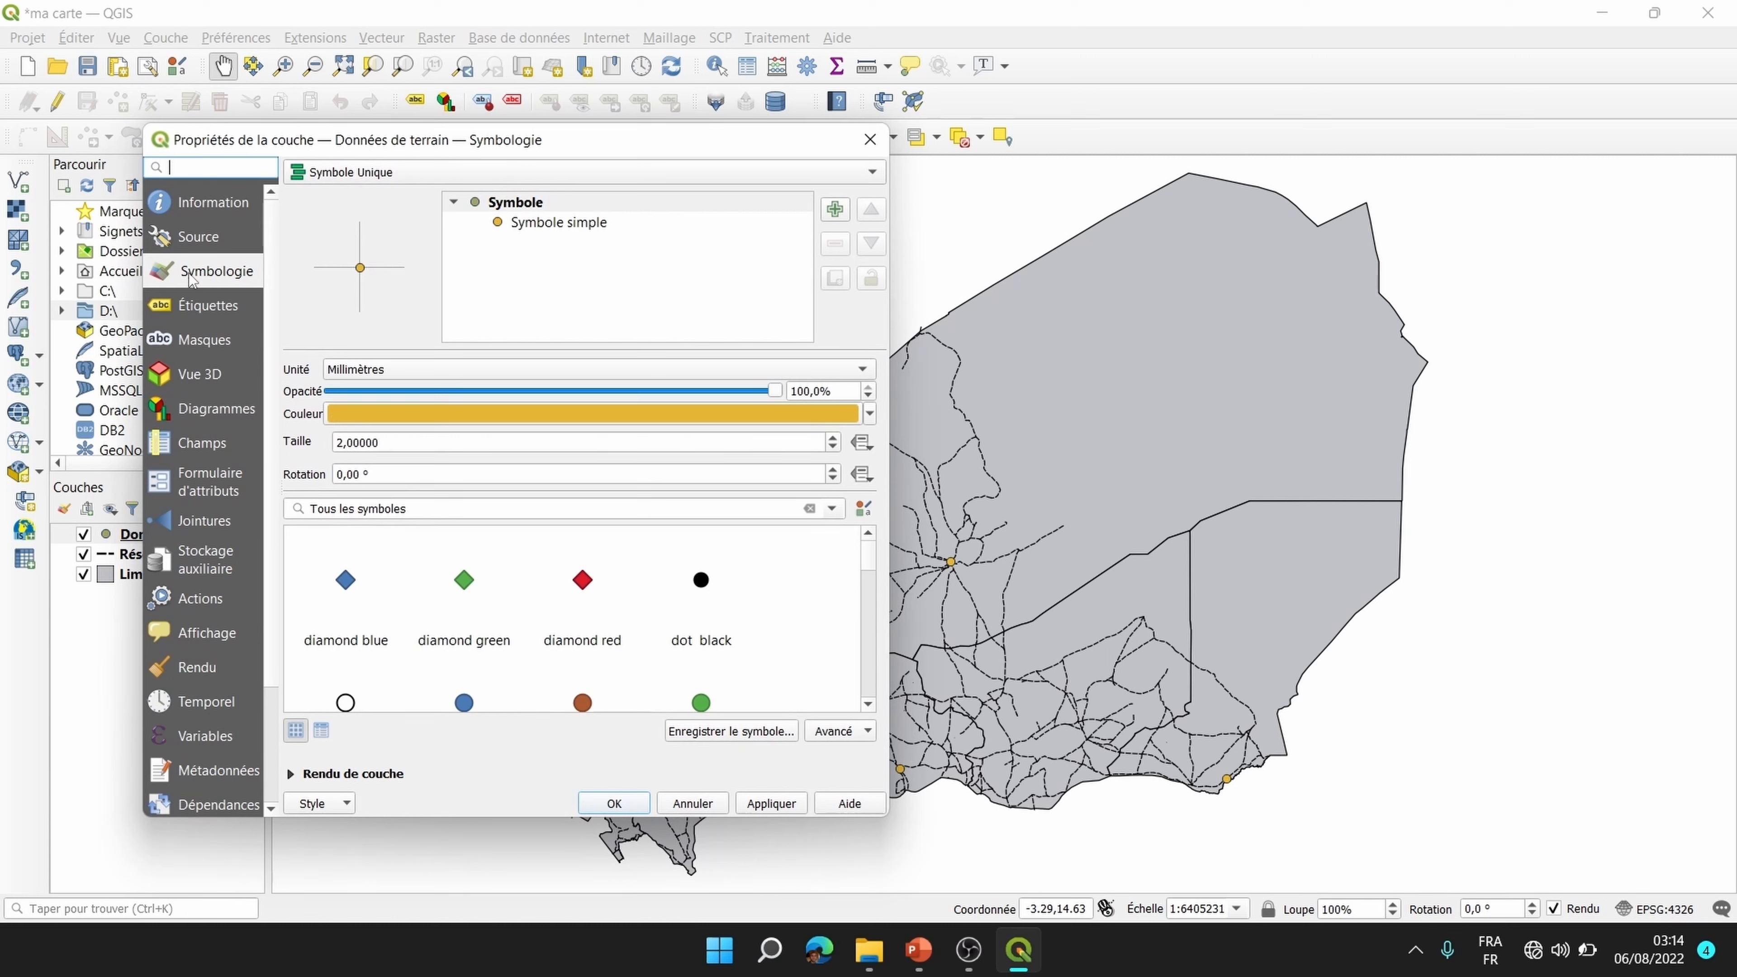
{"action": "left_click", "coordinate": [559, 223]}
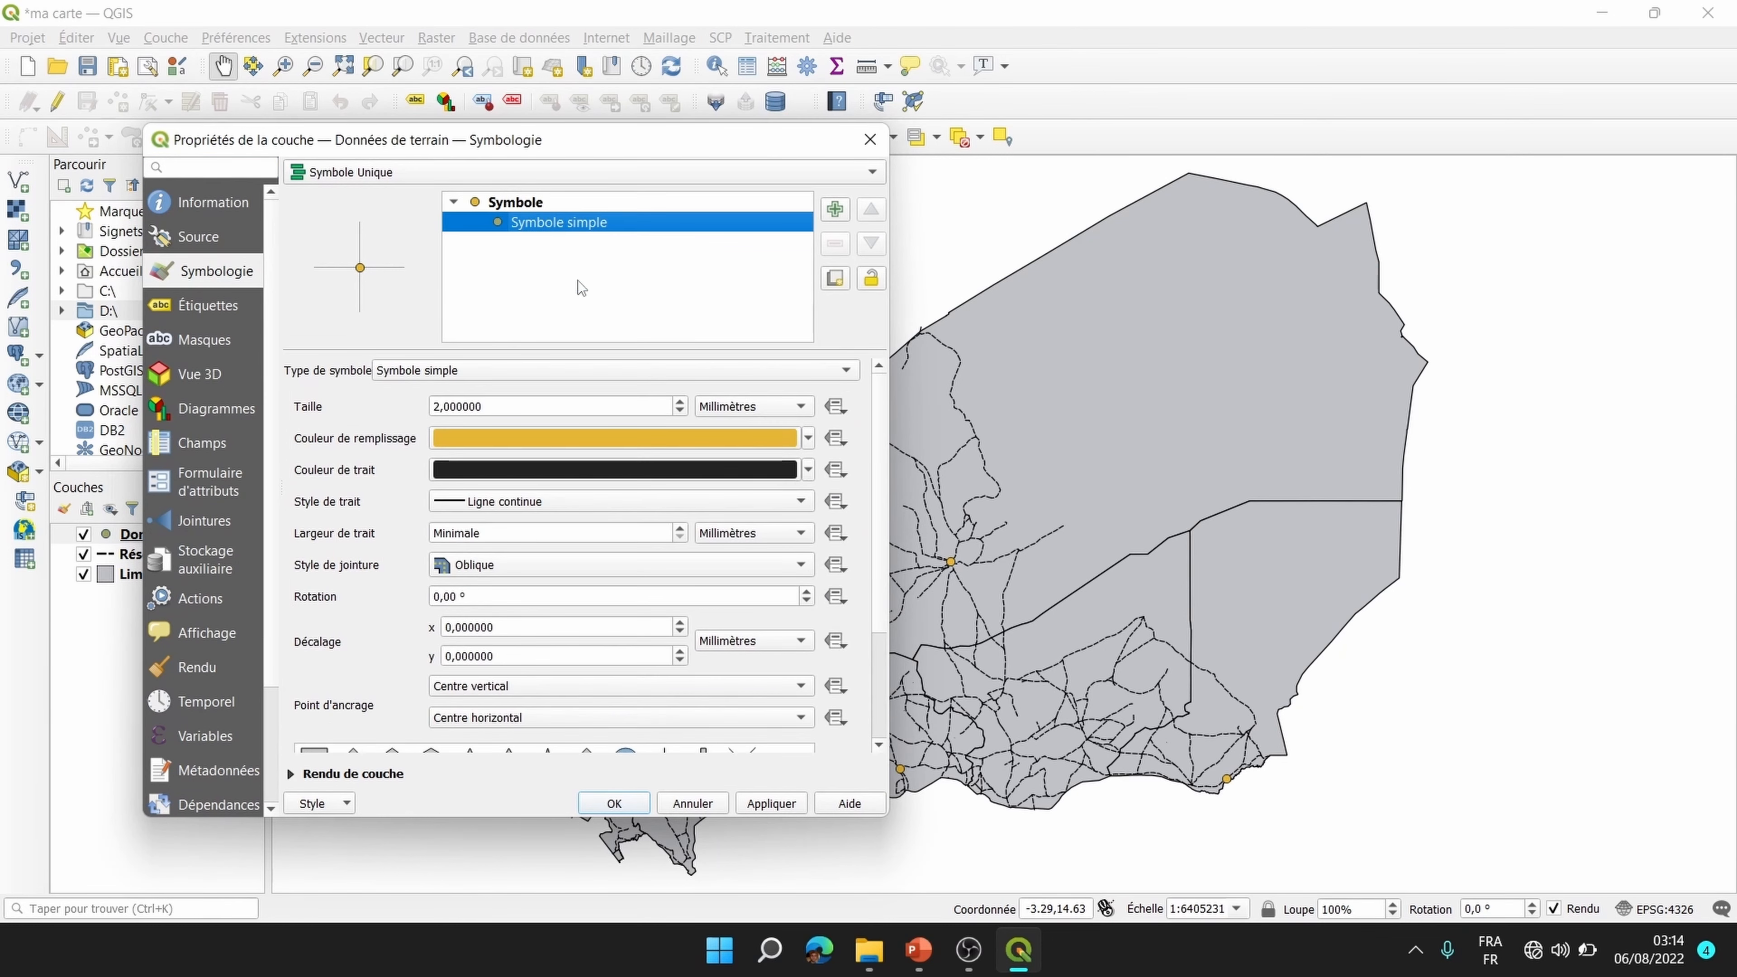
{"action": "left_click", "coordinate": [809, 439]}
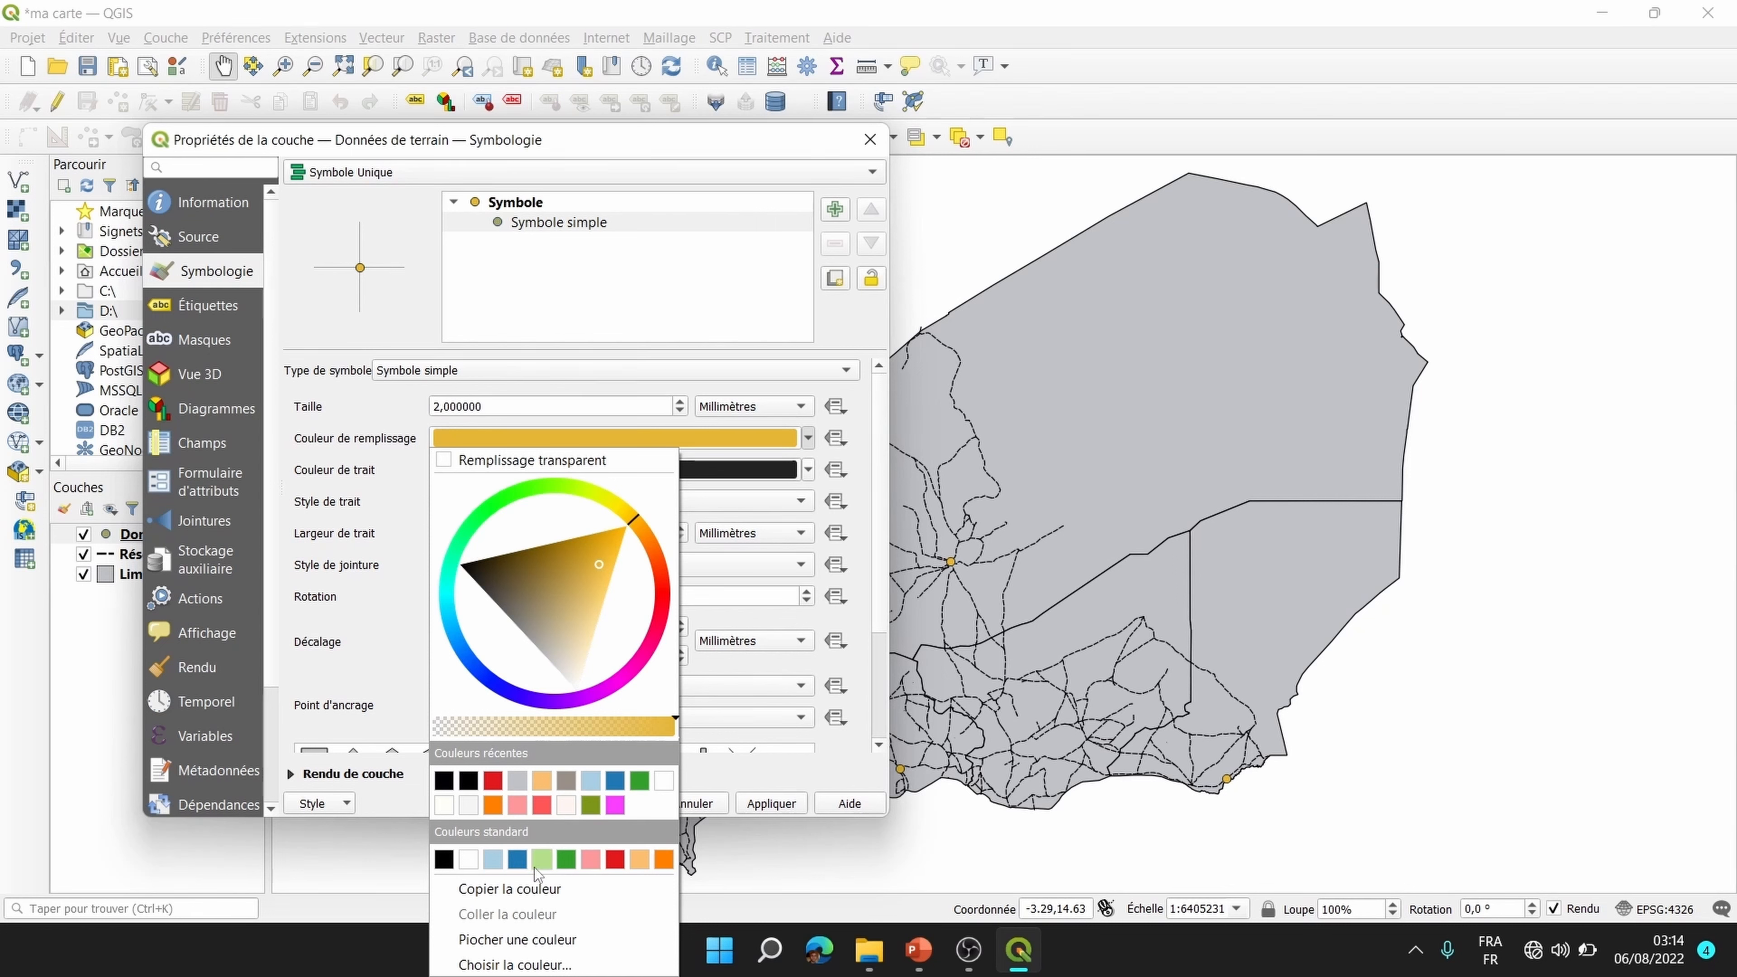
{"action": "left_click", "coordinate": [469, 780]}
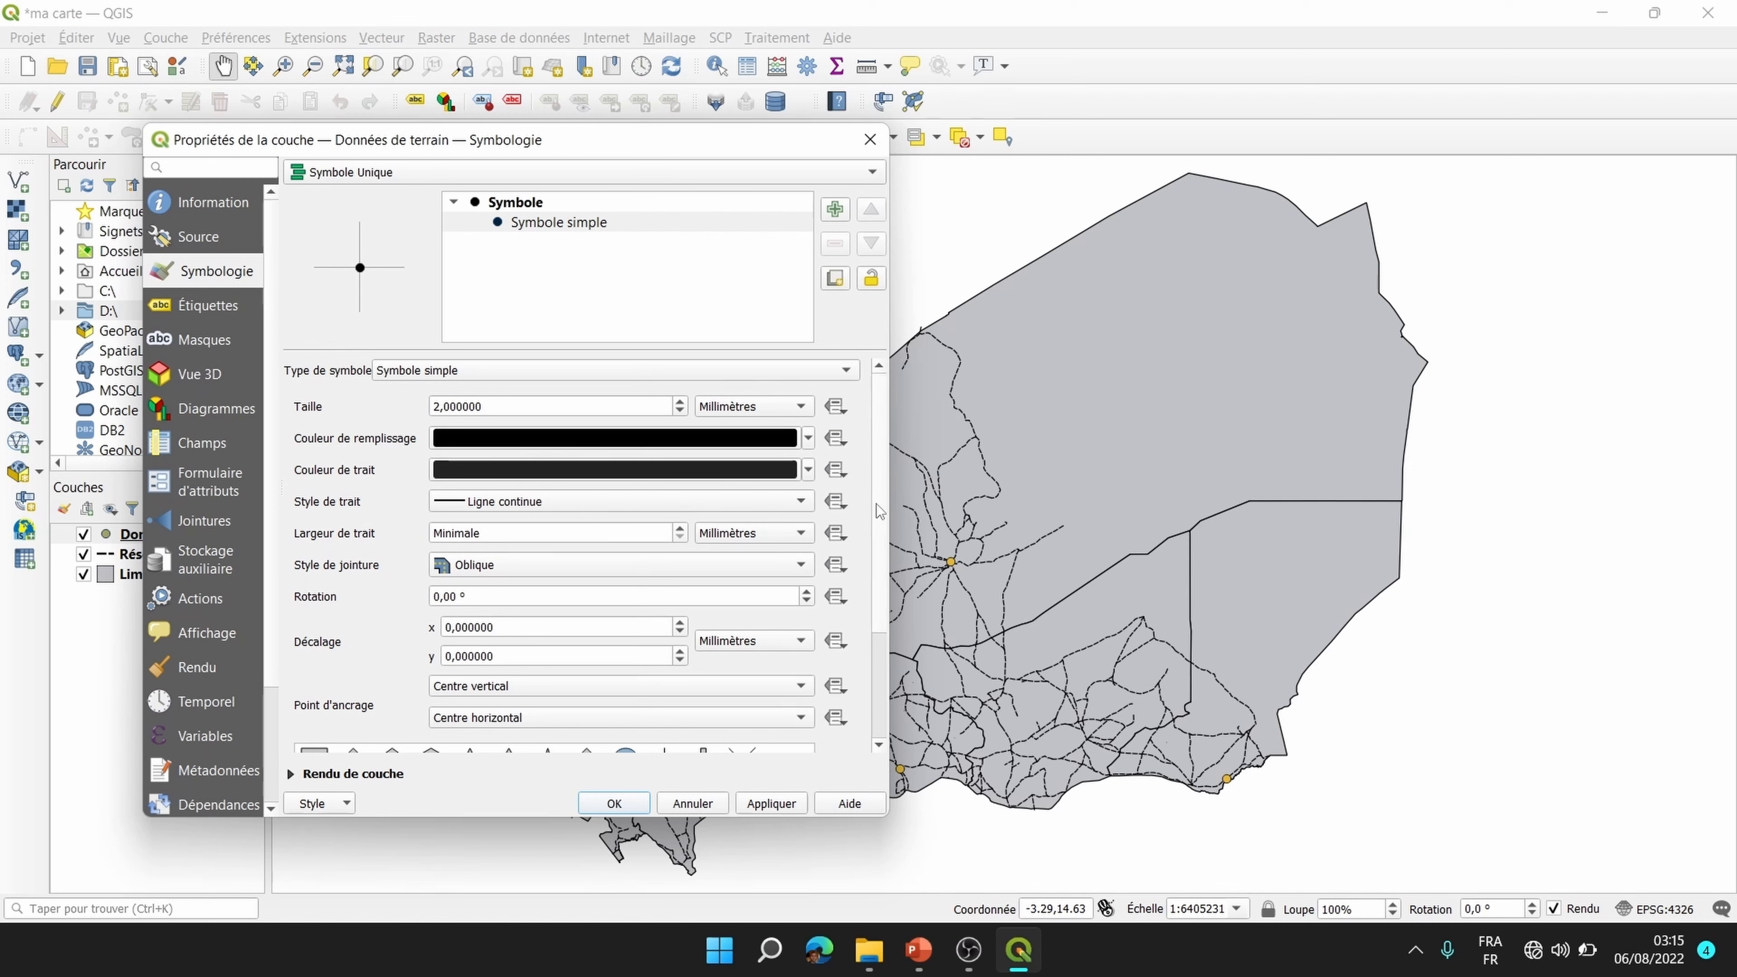
Step: Try a size of 3.2 mm for the city point marker and apply it to the map
{"action": "left_click_drag", "start_coordinate": [875, 504], "coordinate": [896, 619]}
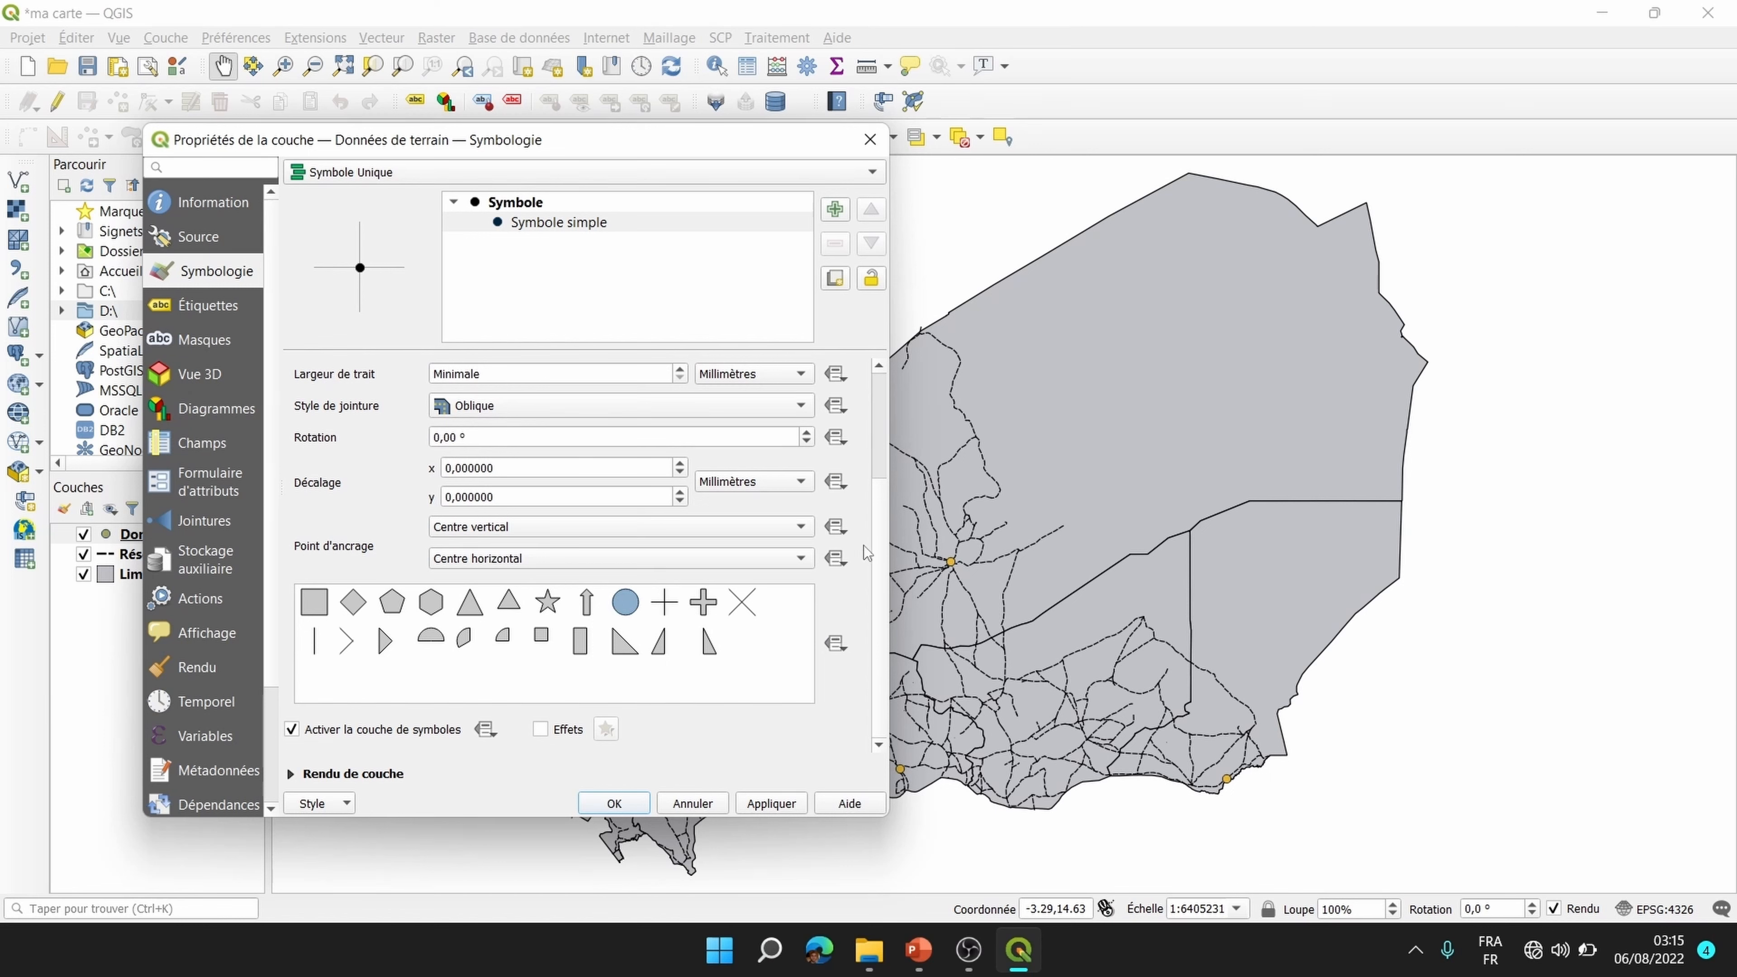
{"action": "scroll", "coordinate": [880, 554], "scroll_direction": "up", "scroll_amount": 3}
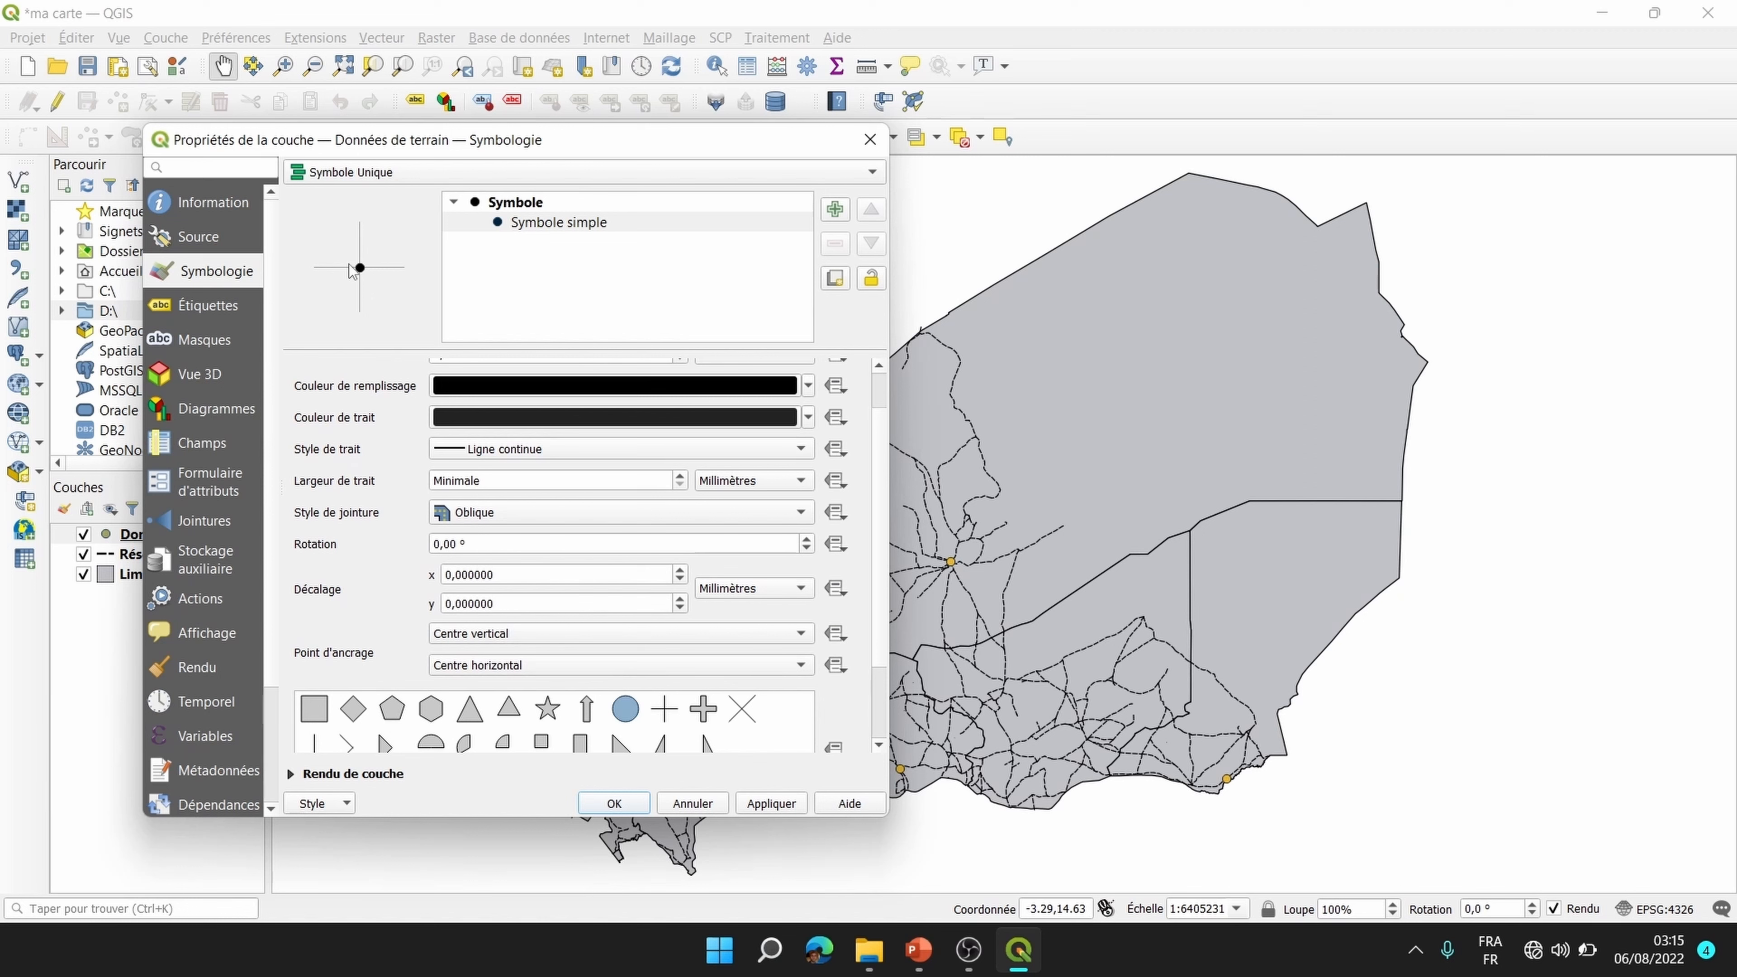
{"action": "scroll", "coordinate": [868, 553], "scroll_direction": "up", "scroll_amount": 2}
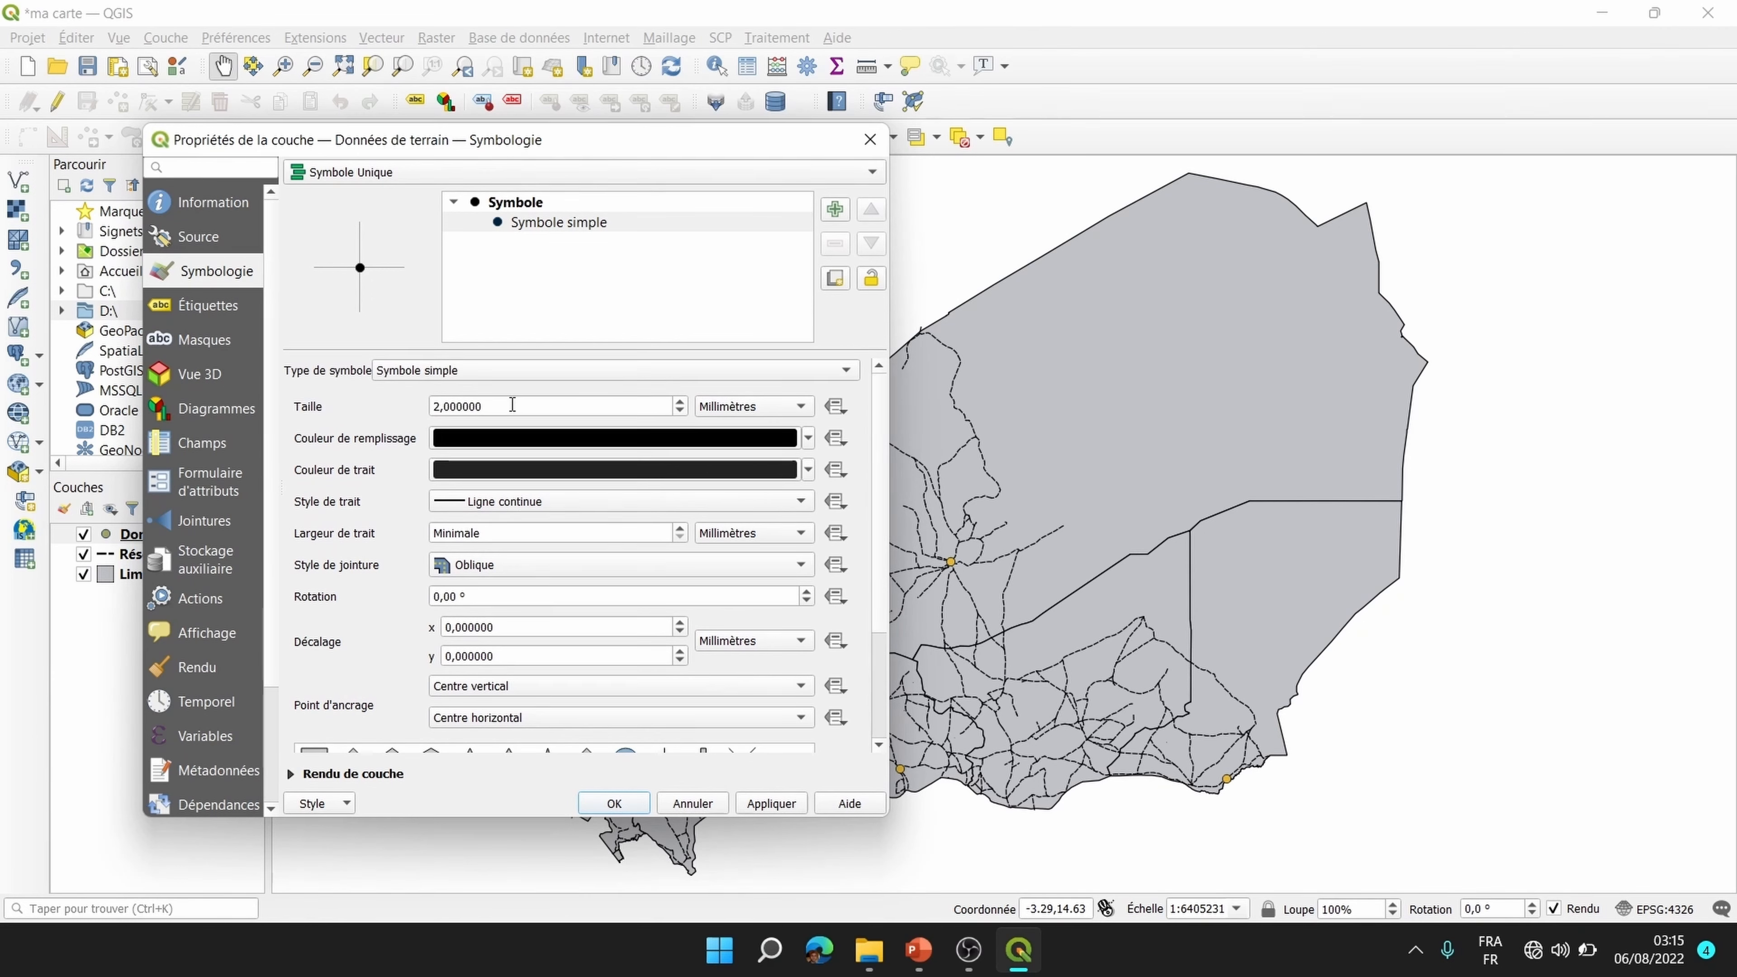
{"action": "left_click", "coordinate": [681, 402]}
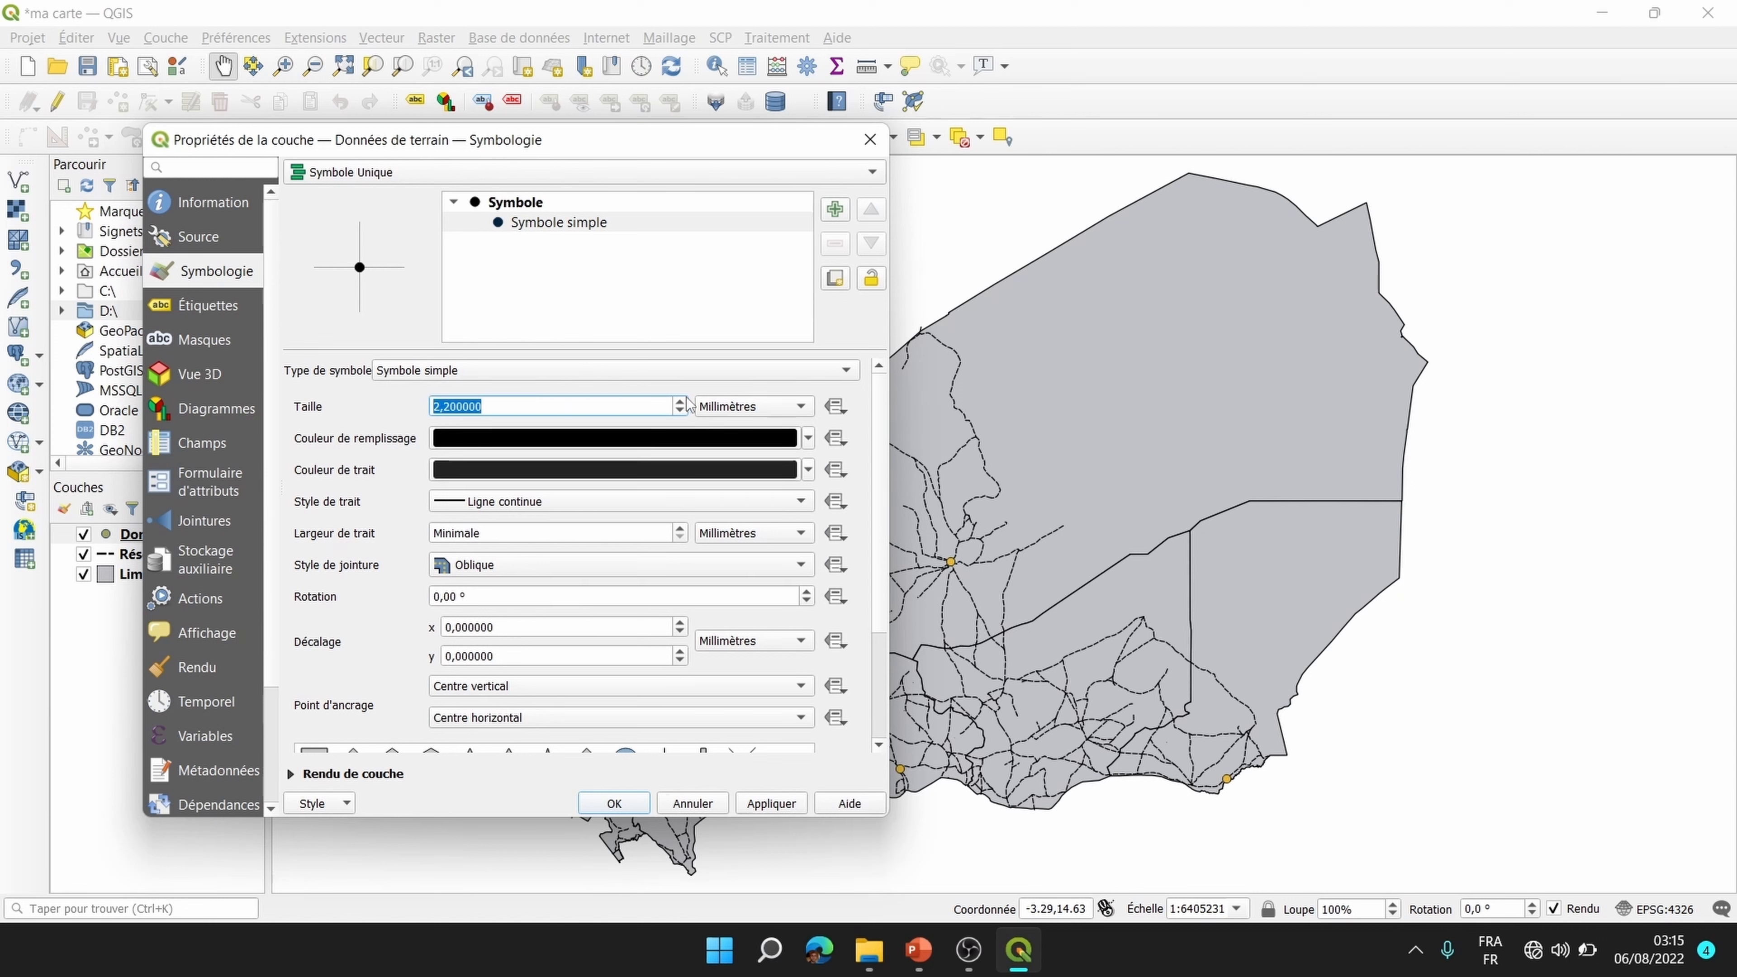
{"action": "left_click", "coordinate": [680, 400]}
{"action": "left_click", "coordinate": [680, 399]}
{"action": "left_click", "coordinate": [680, 399]}
{"action": "left_click", "coordinate": [680, 399]}
{"action": "left_click", "coordinate": [681, 399]}
{"action": "left_click", "coordinate": [783, 805]}
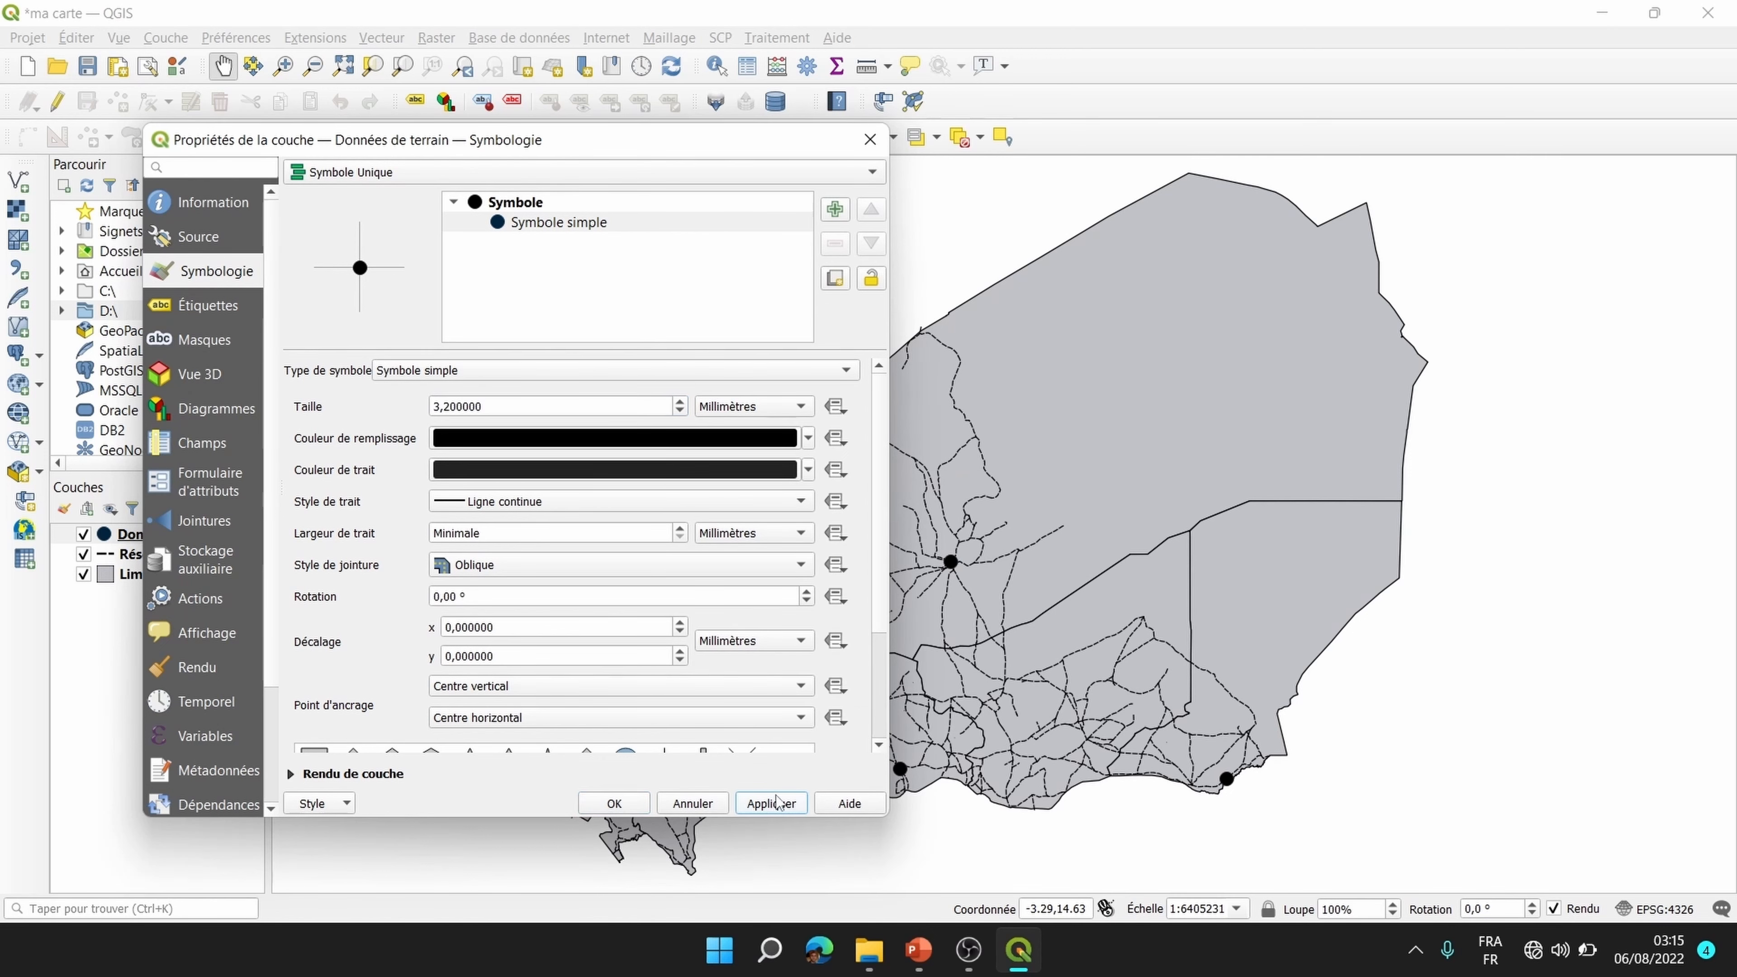
Step: Set the city point marker size to 3 mm, apply it and close the layer properties
{"action": "left_click_drag", "start_coordinate": [687, 145], "coordinate": [602, 159]}
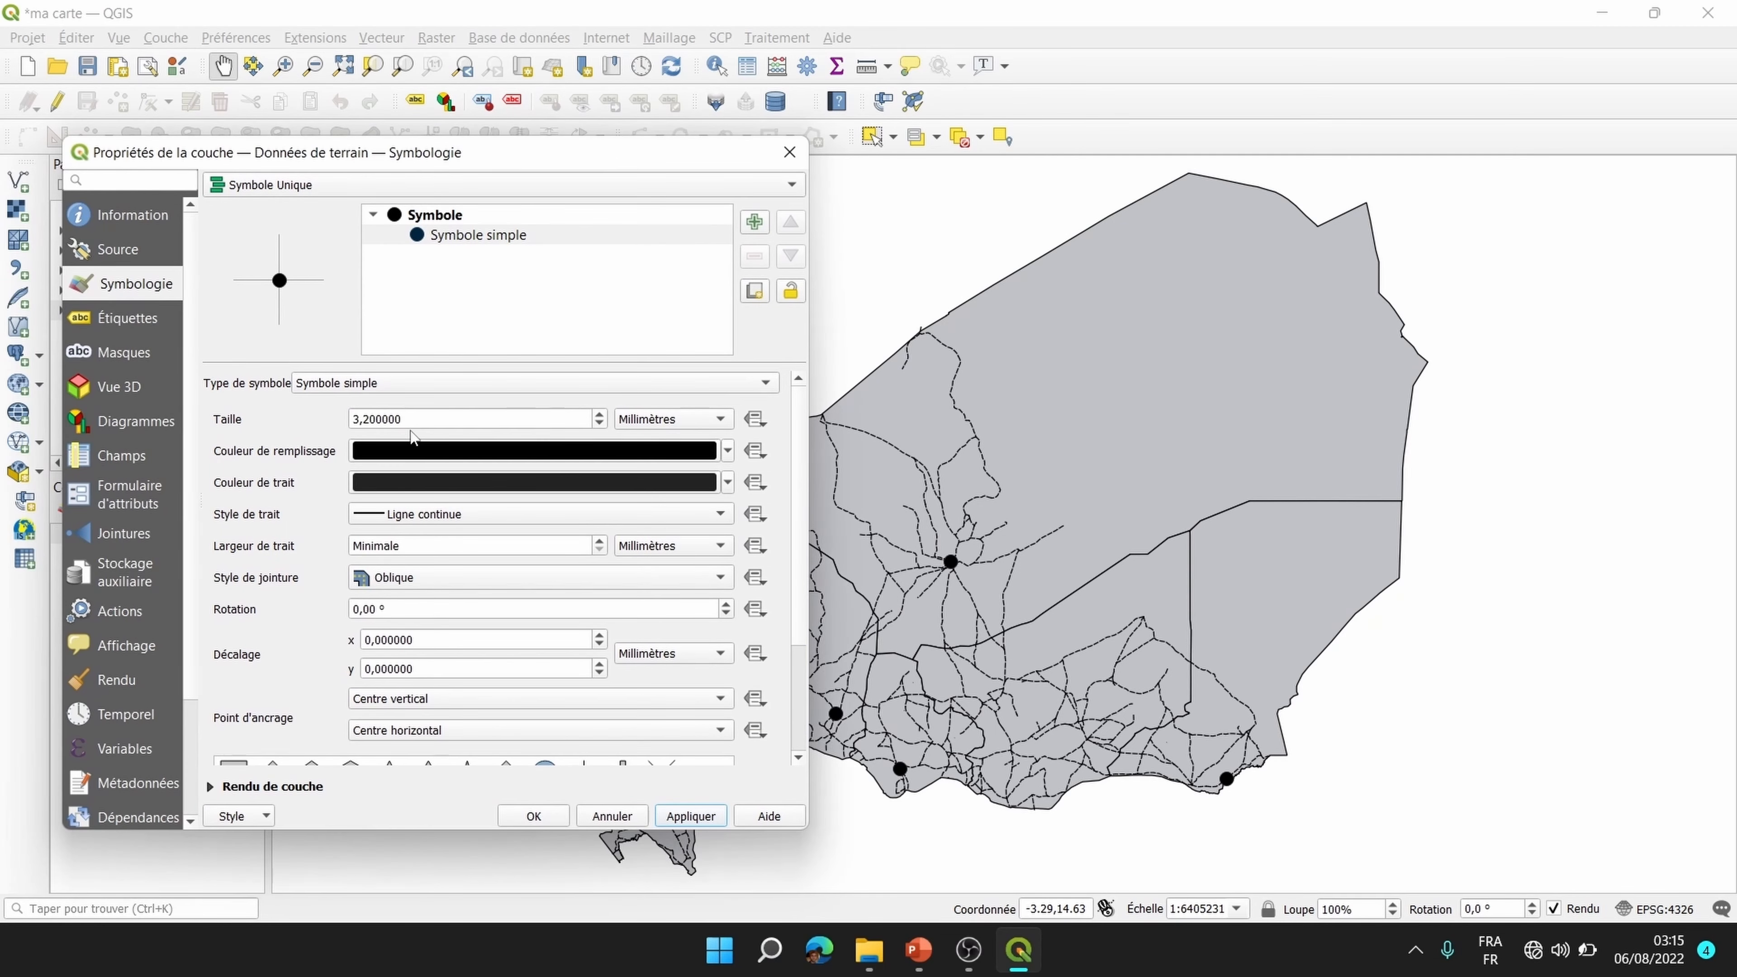
{"action": "left_click", "coordinate": [600, 424]}
{"action": "left_click", "coordinate": [600, 424]}
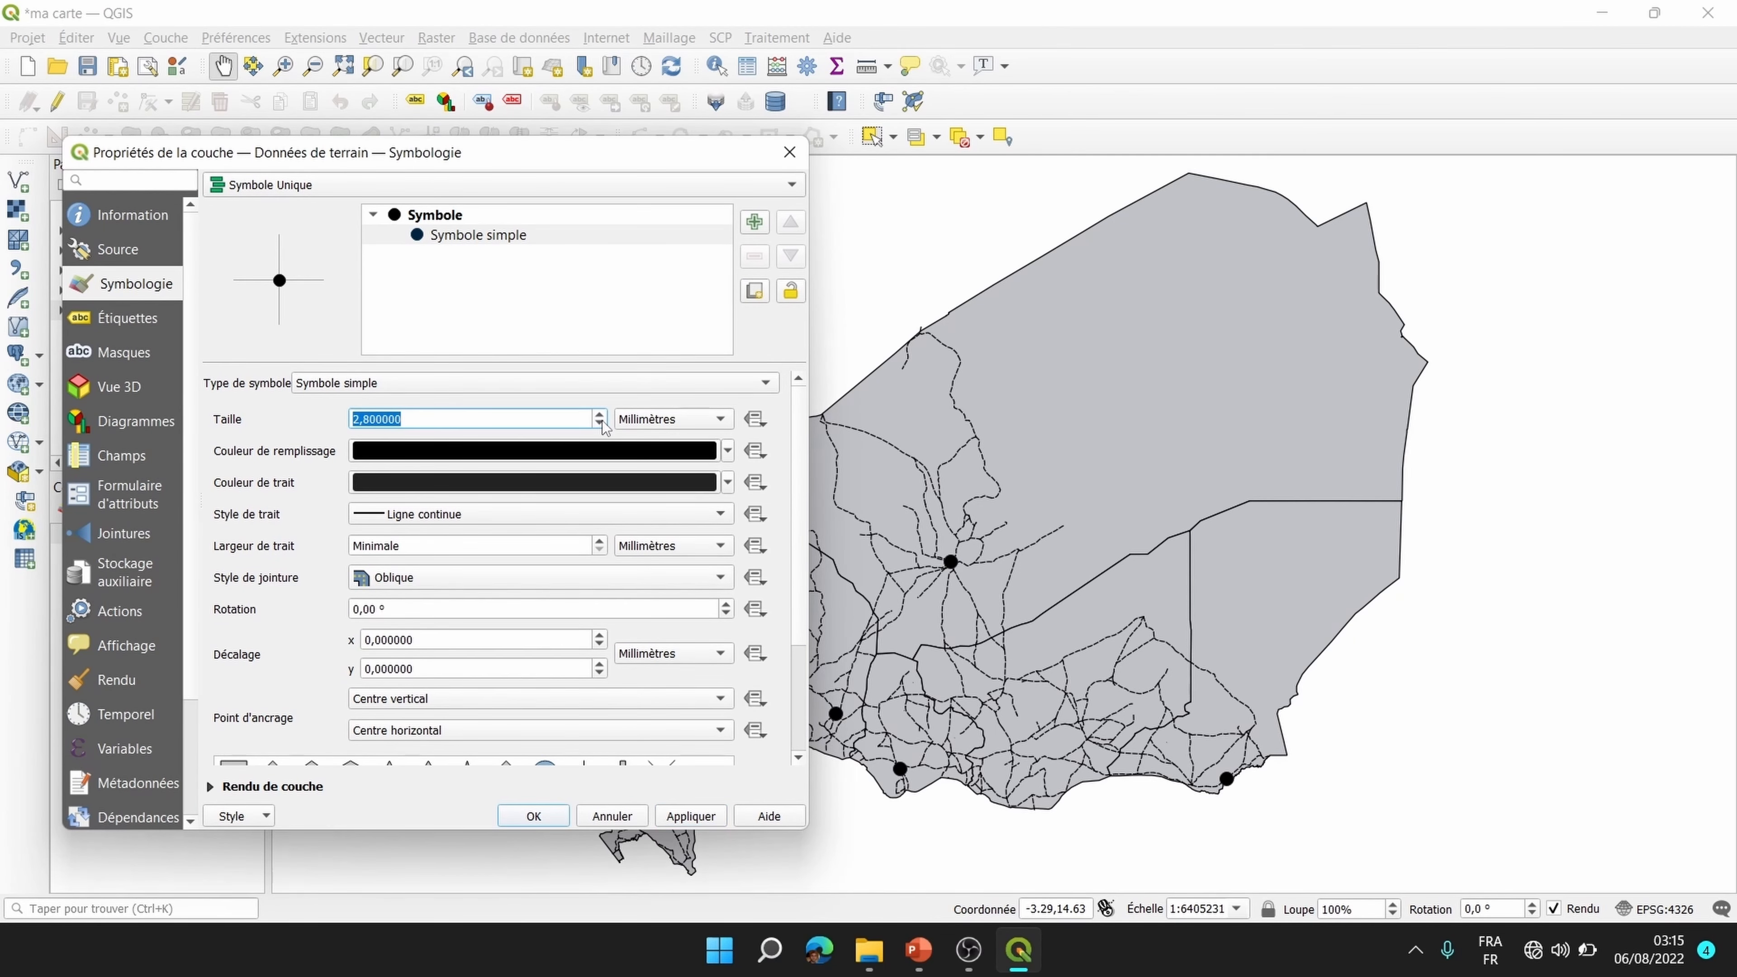
{"action": "left_click", "coordinate": [600, 413]}
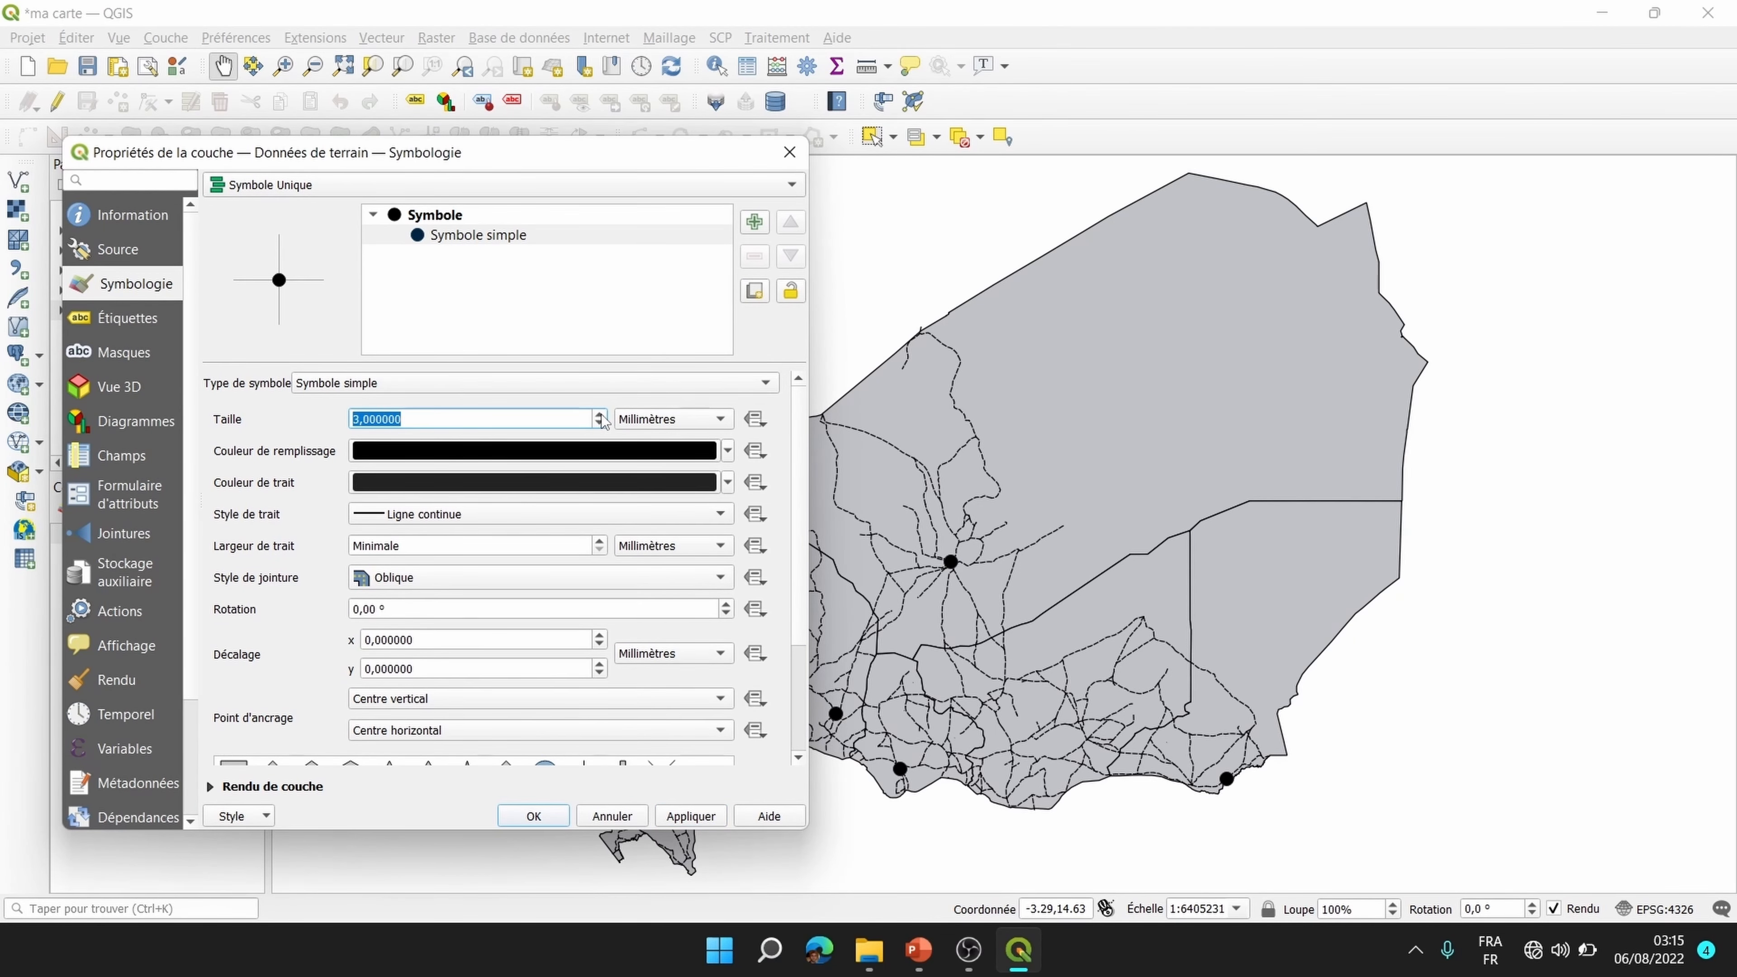
{"action": "left_click", "coordinate": [691, 816]}
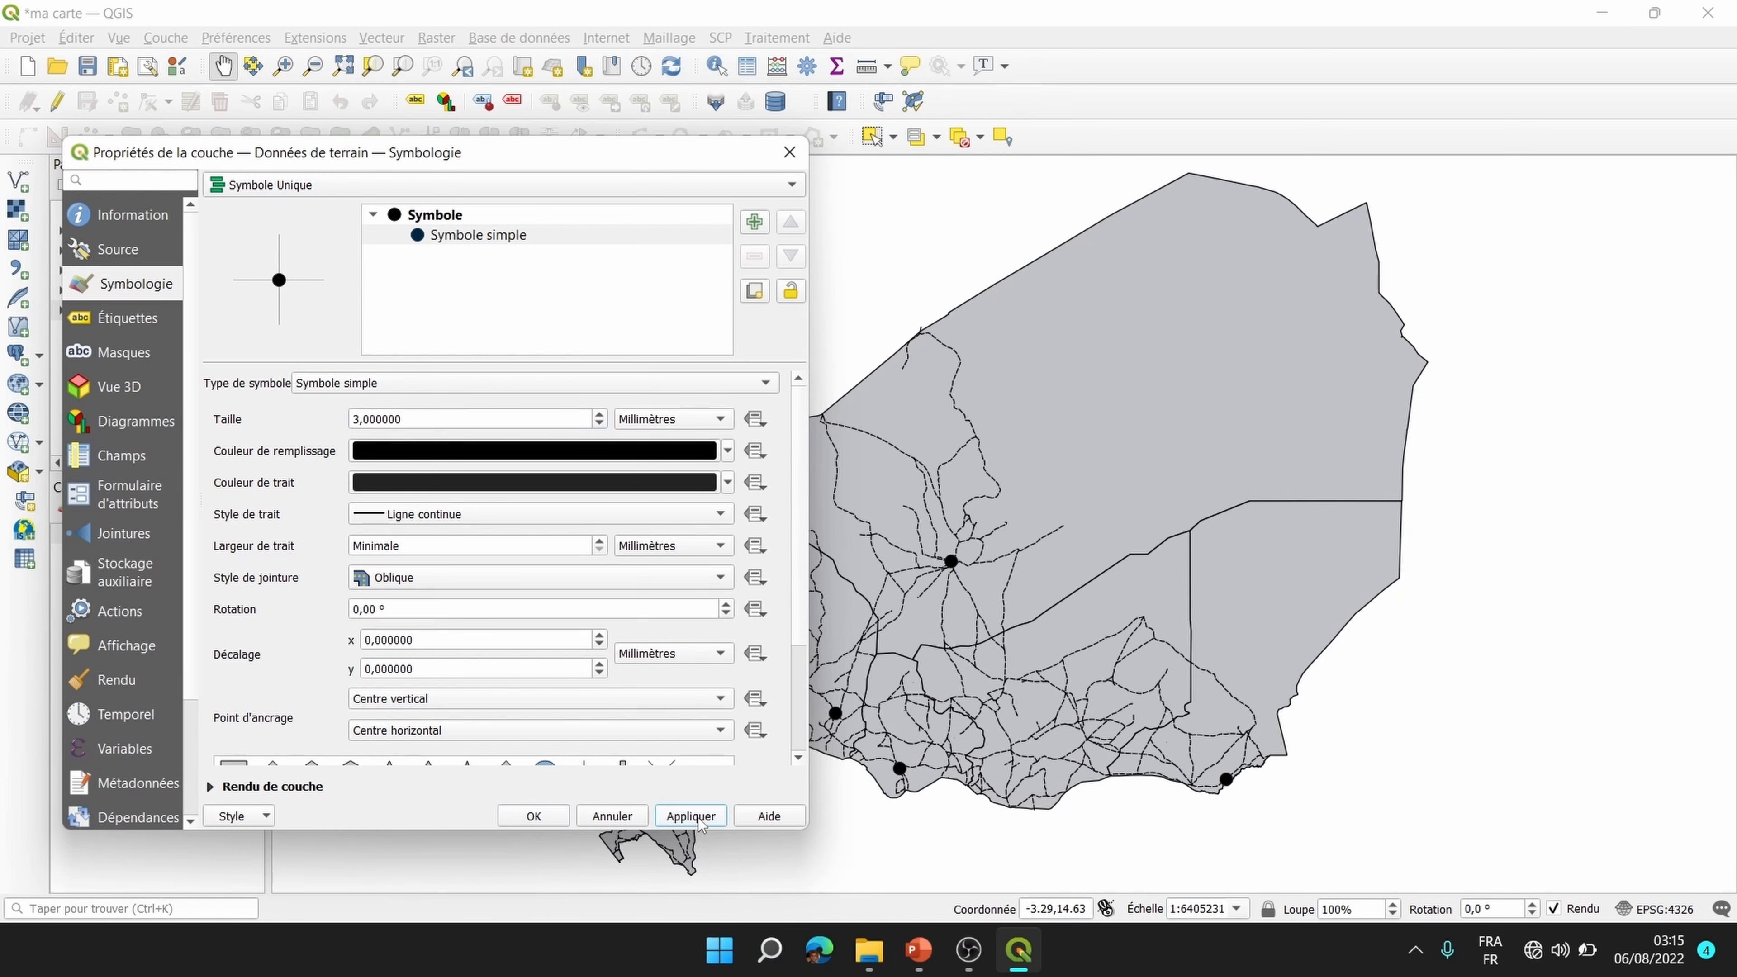
{"action": "left_click", "coordinate": [547, 816]}
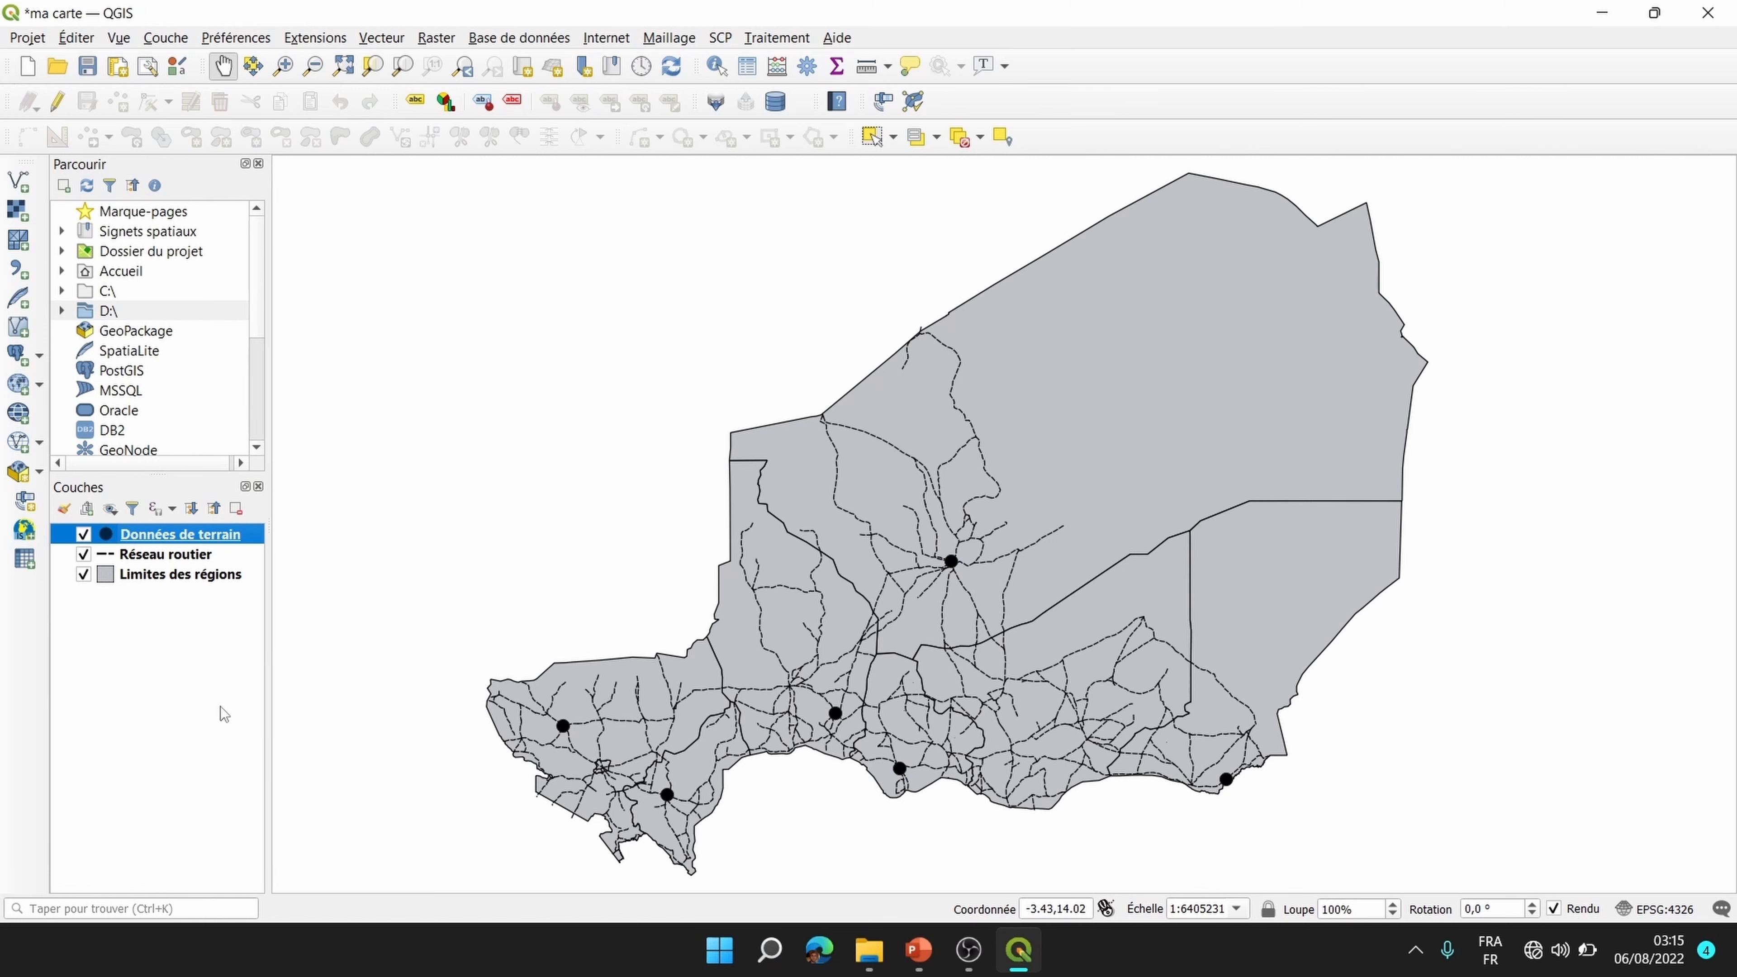
Step: Label the Données de terrain points with Étiquettes simples using the Ville field, apply it and close the layer properties
{"action": "right_click", "coordinate": [180, 539]}
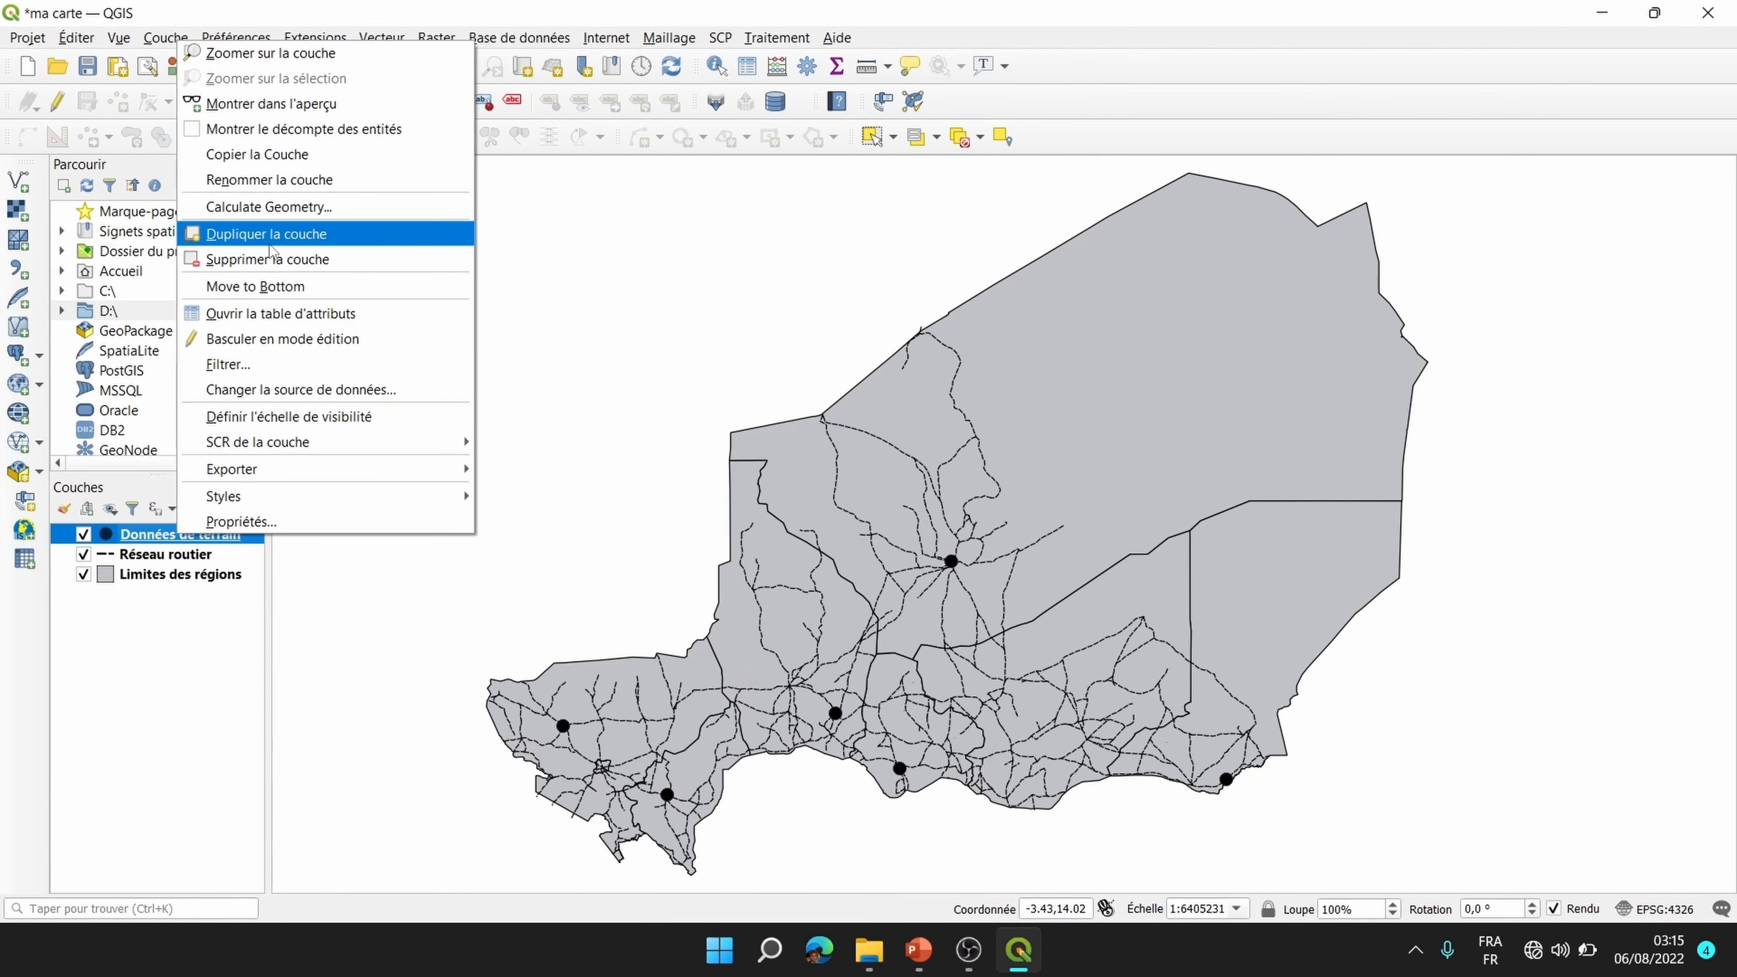
{"action": "left_click", "coordinate": [241, 522]}
{"action": "left_click", "coordinate": [149, 330]}
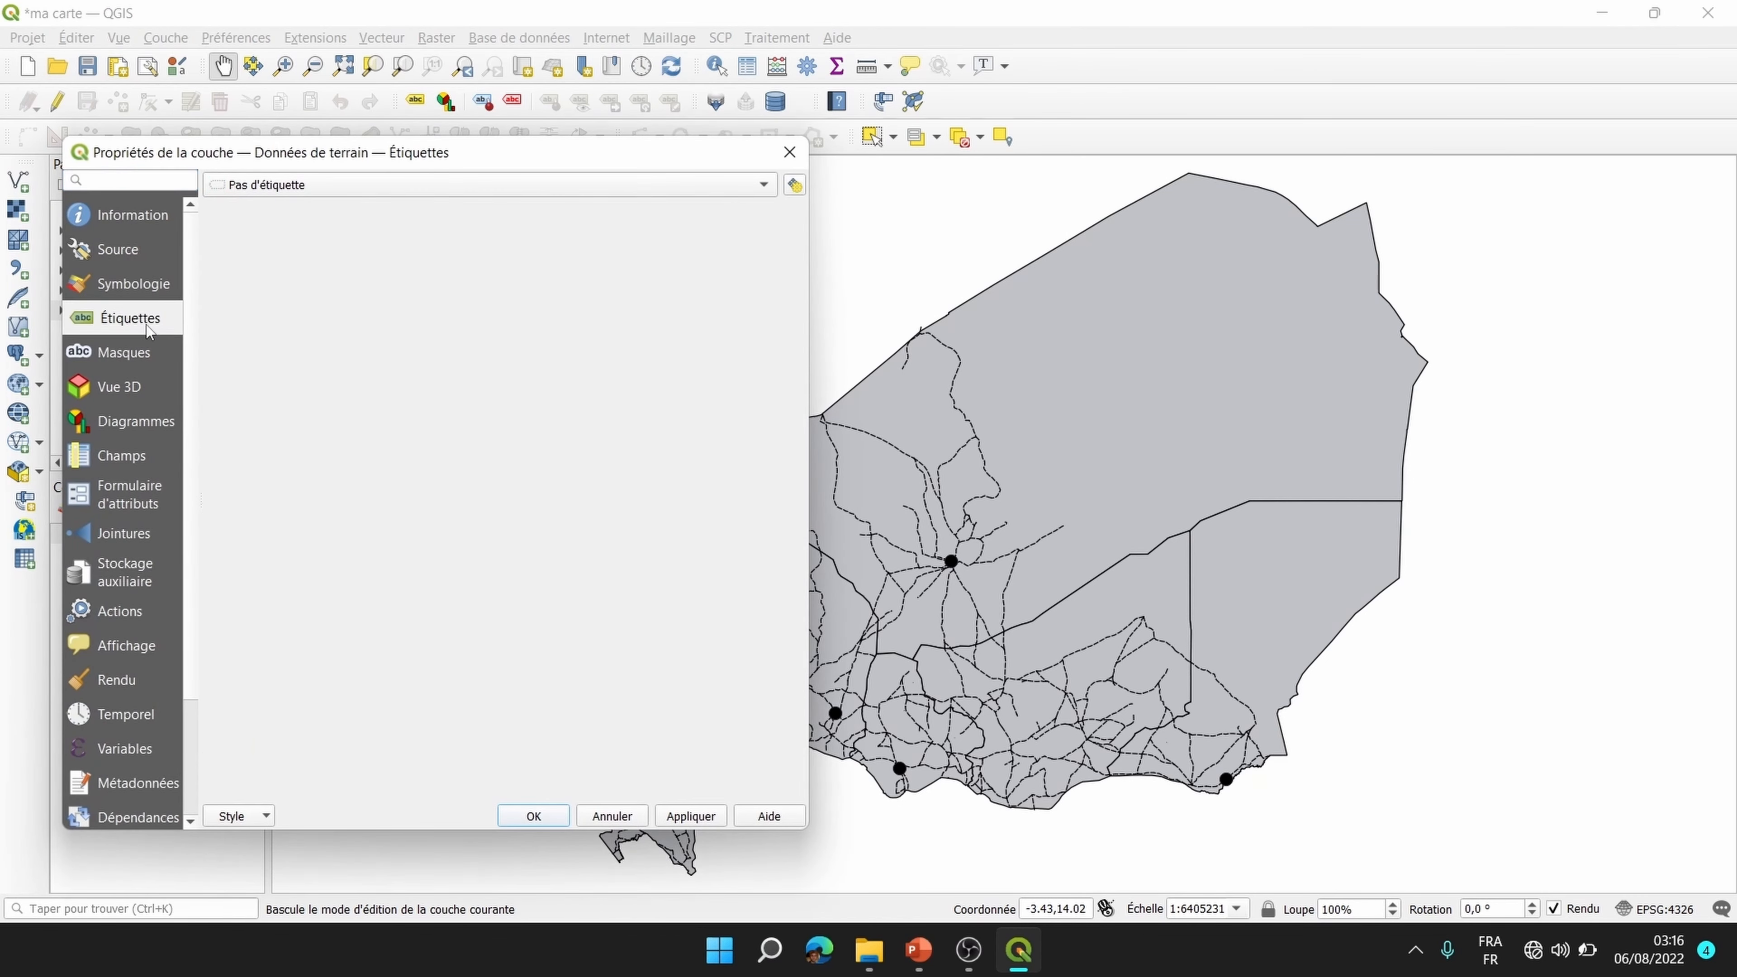
{"action": "left_click", "coordinate": [316, 199]}
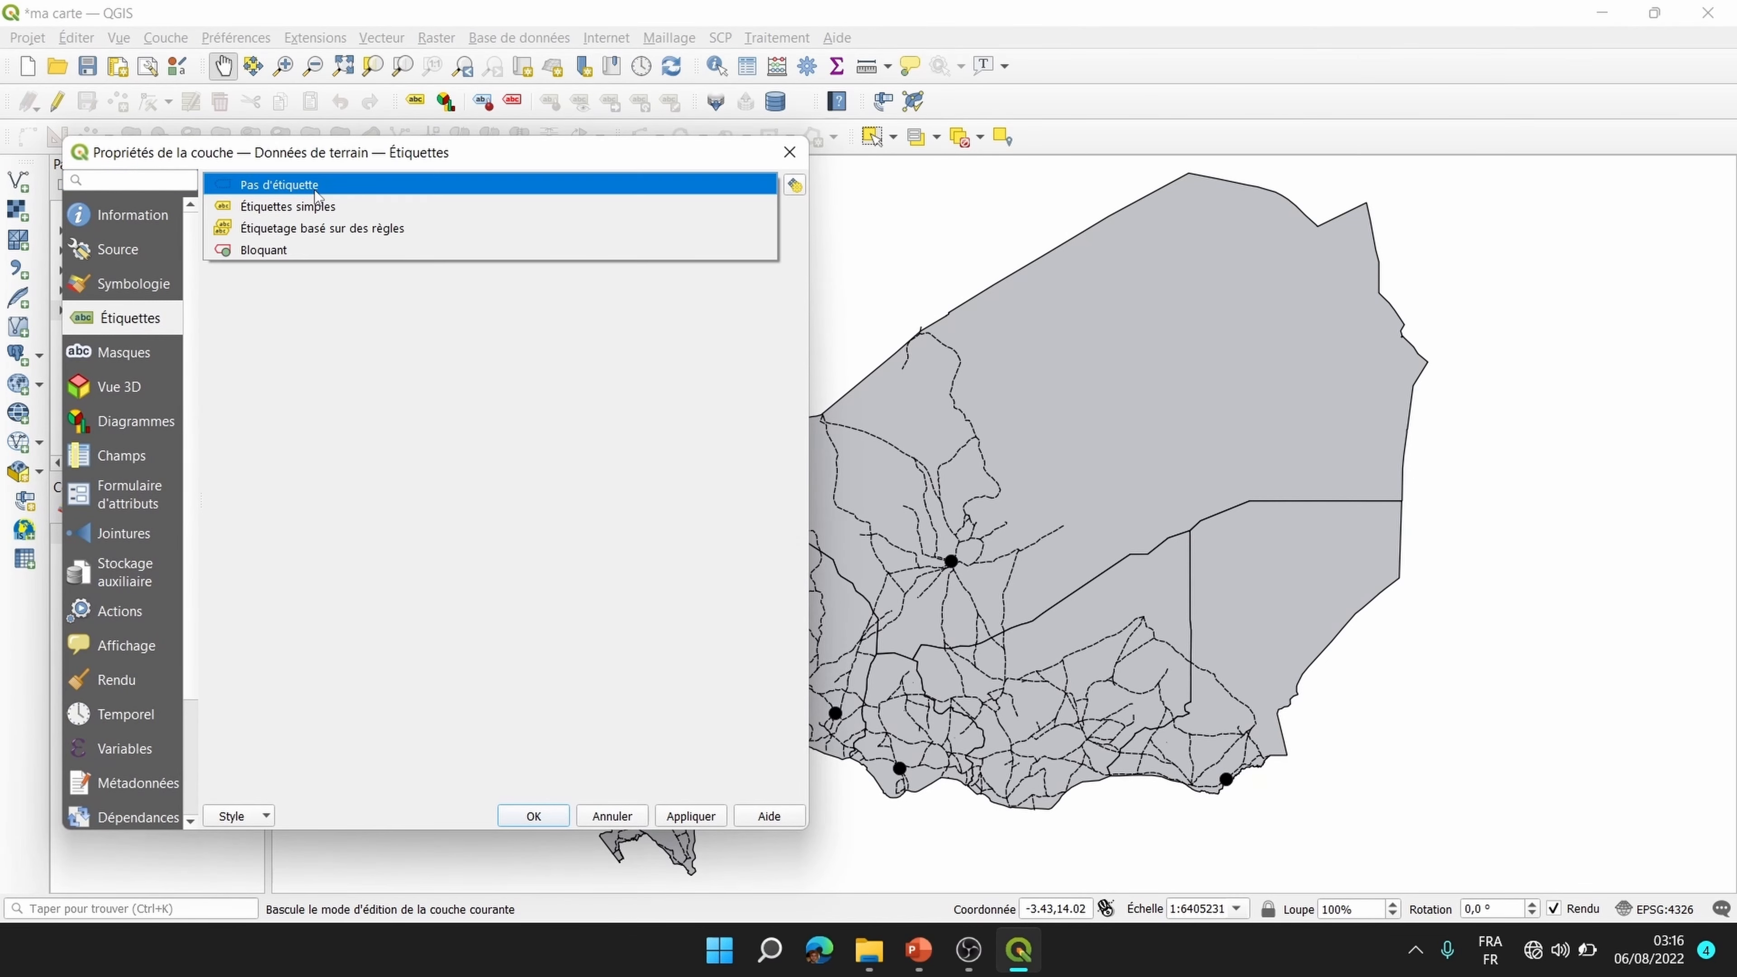
{"action": "left_click", "coordinate": [315, 213]}
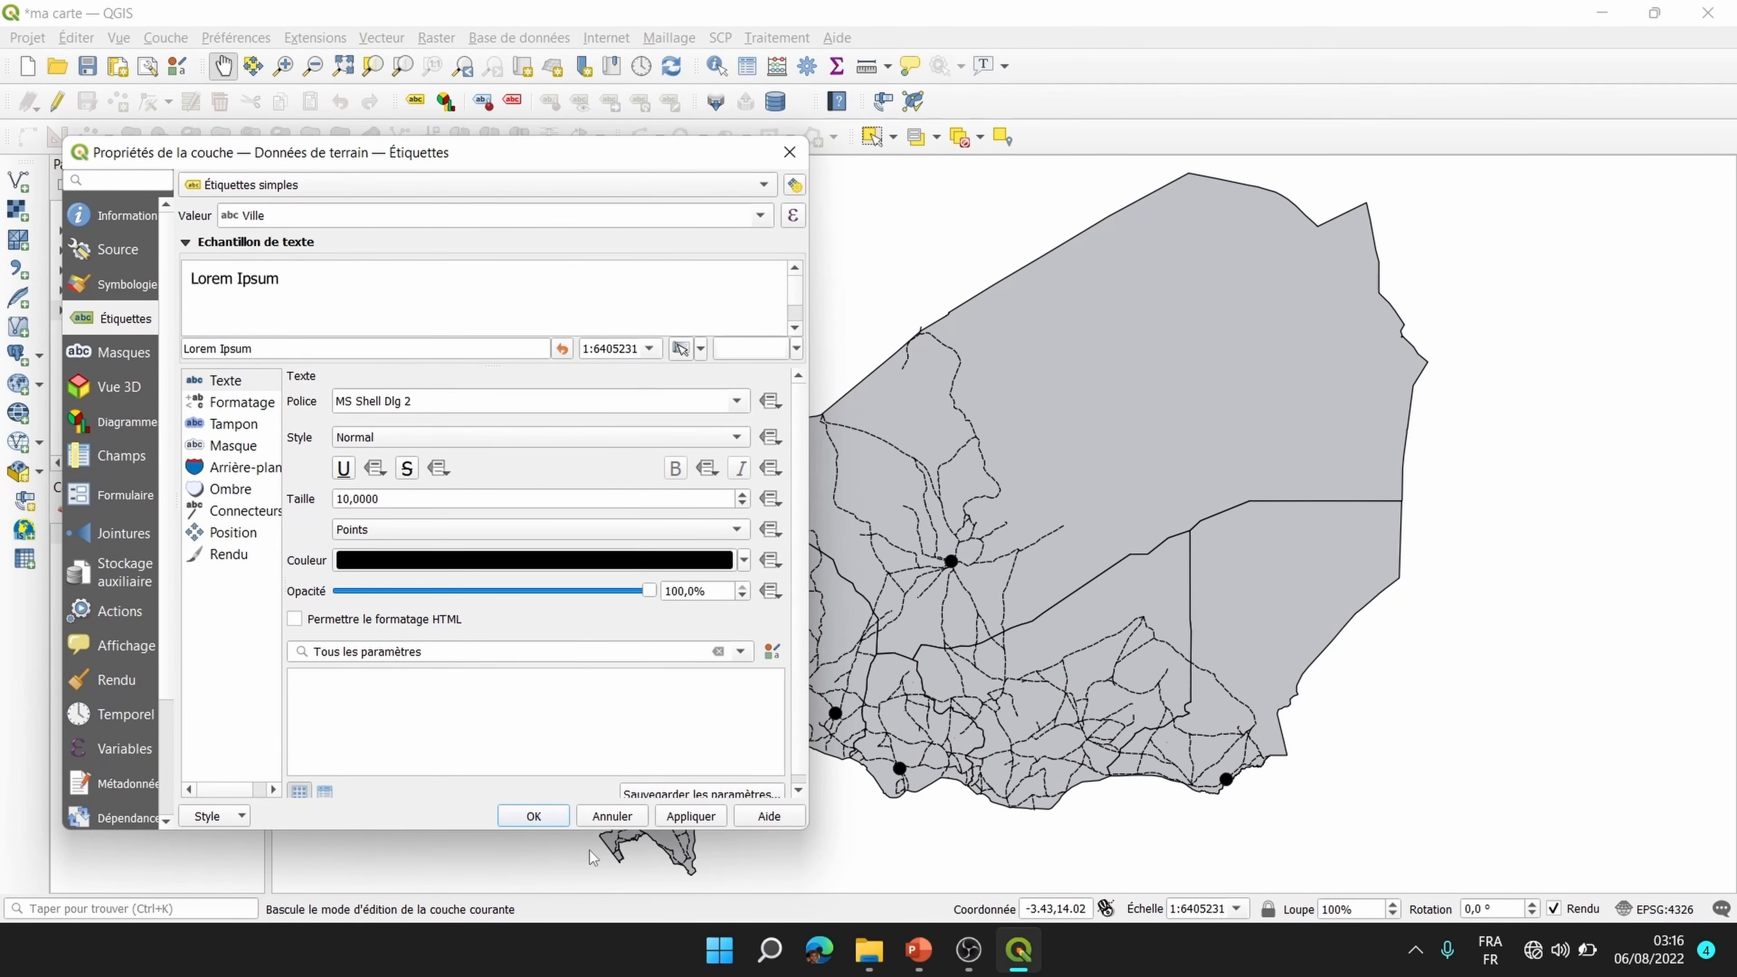
{"action": "left_click", "coordinate": [709, 819]}
{"action": "left_click", "coordinate": [530, 818]}
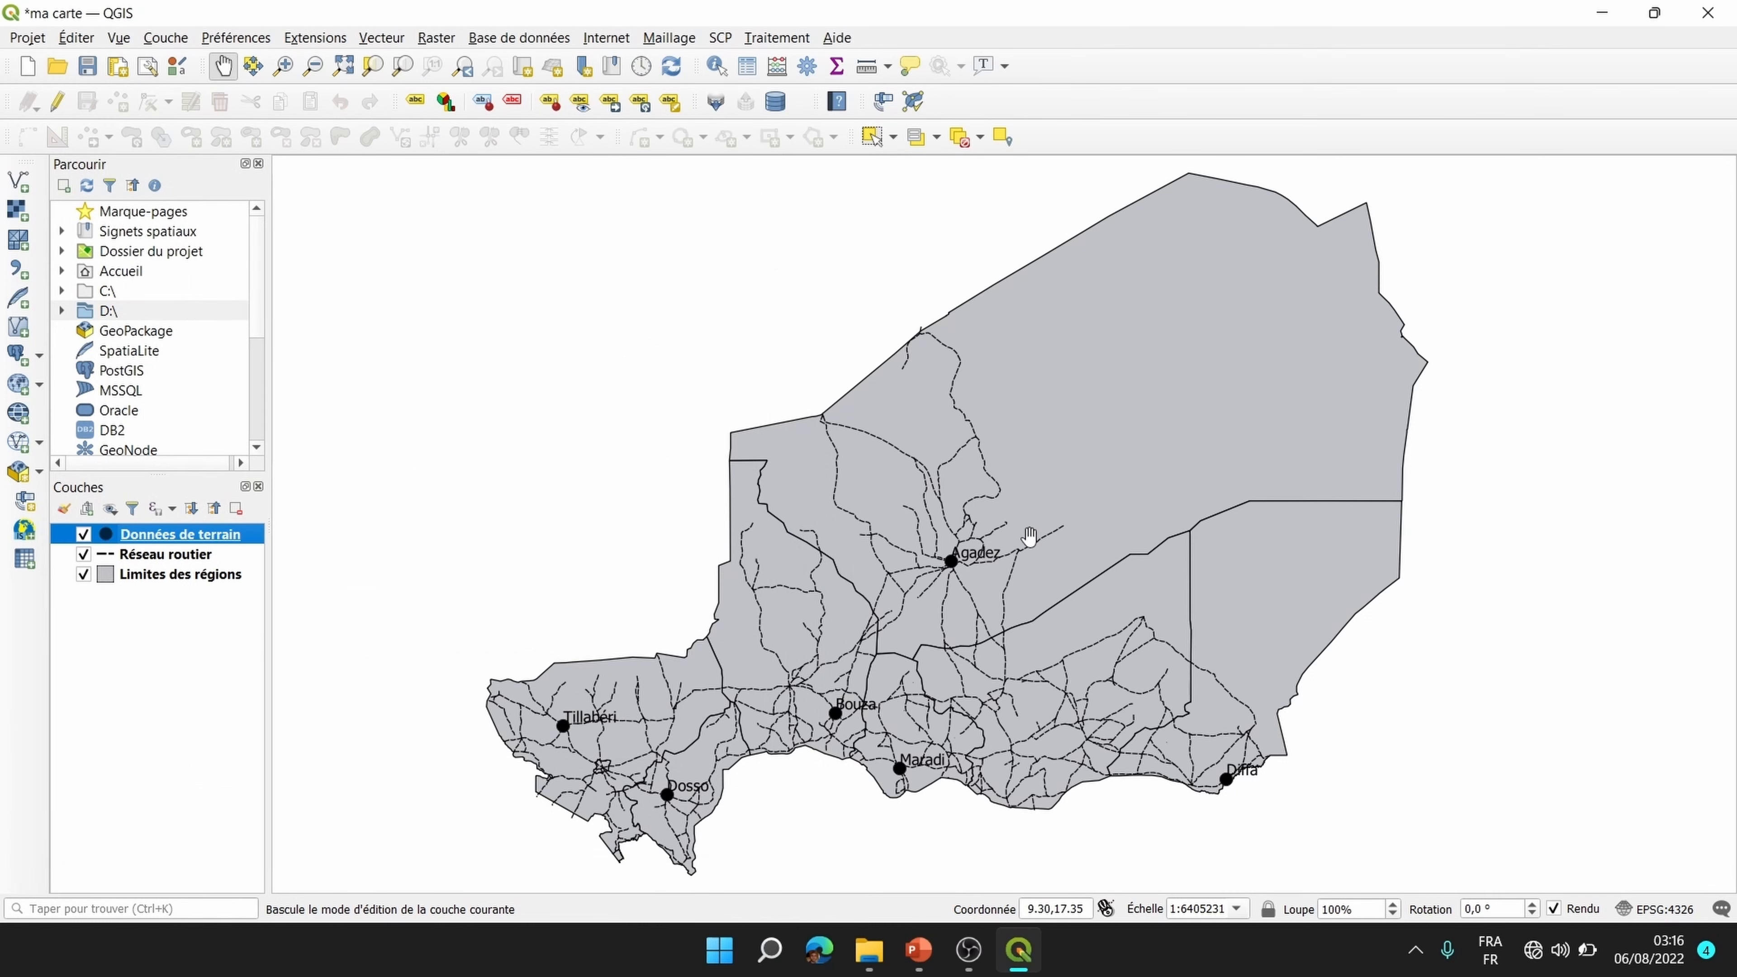
Step: Open the properties of the Données de terrain layer
{"action": "left_click", "coordinate": [179, 674]}
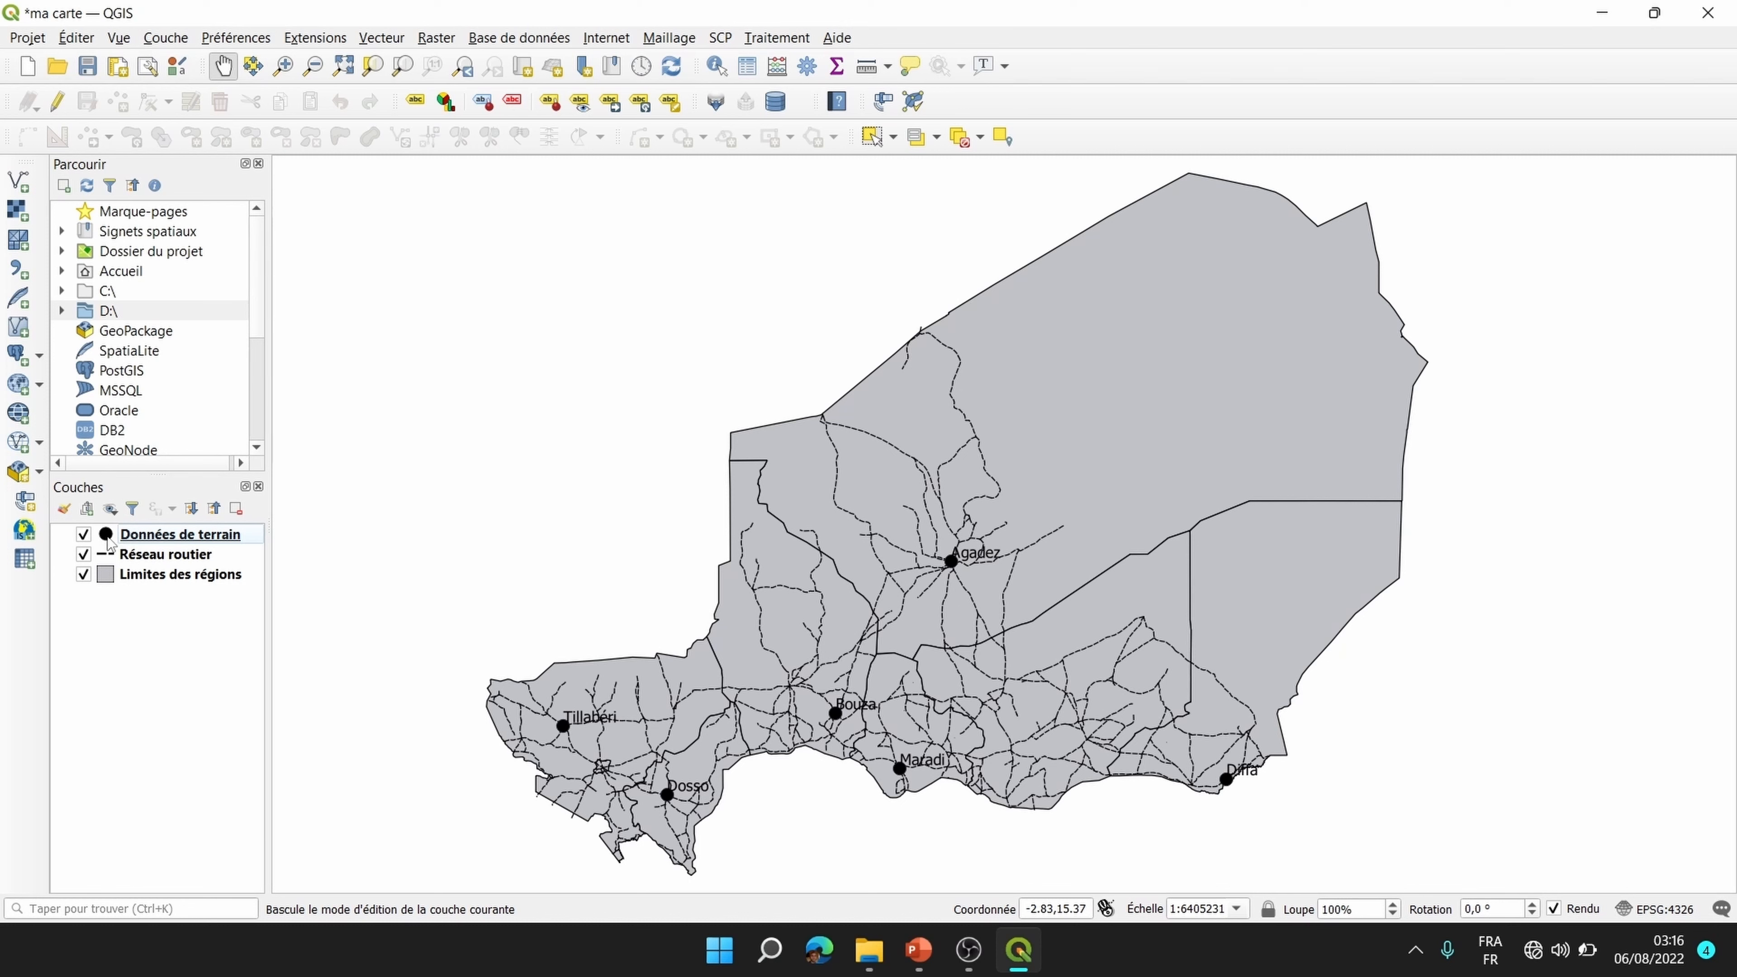
{"action": "right_click", "coordinate": [142, 541]}
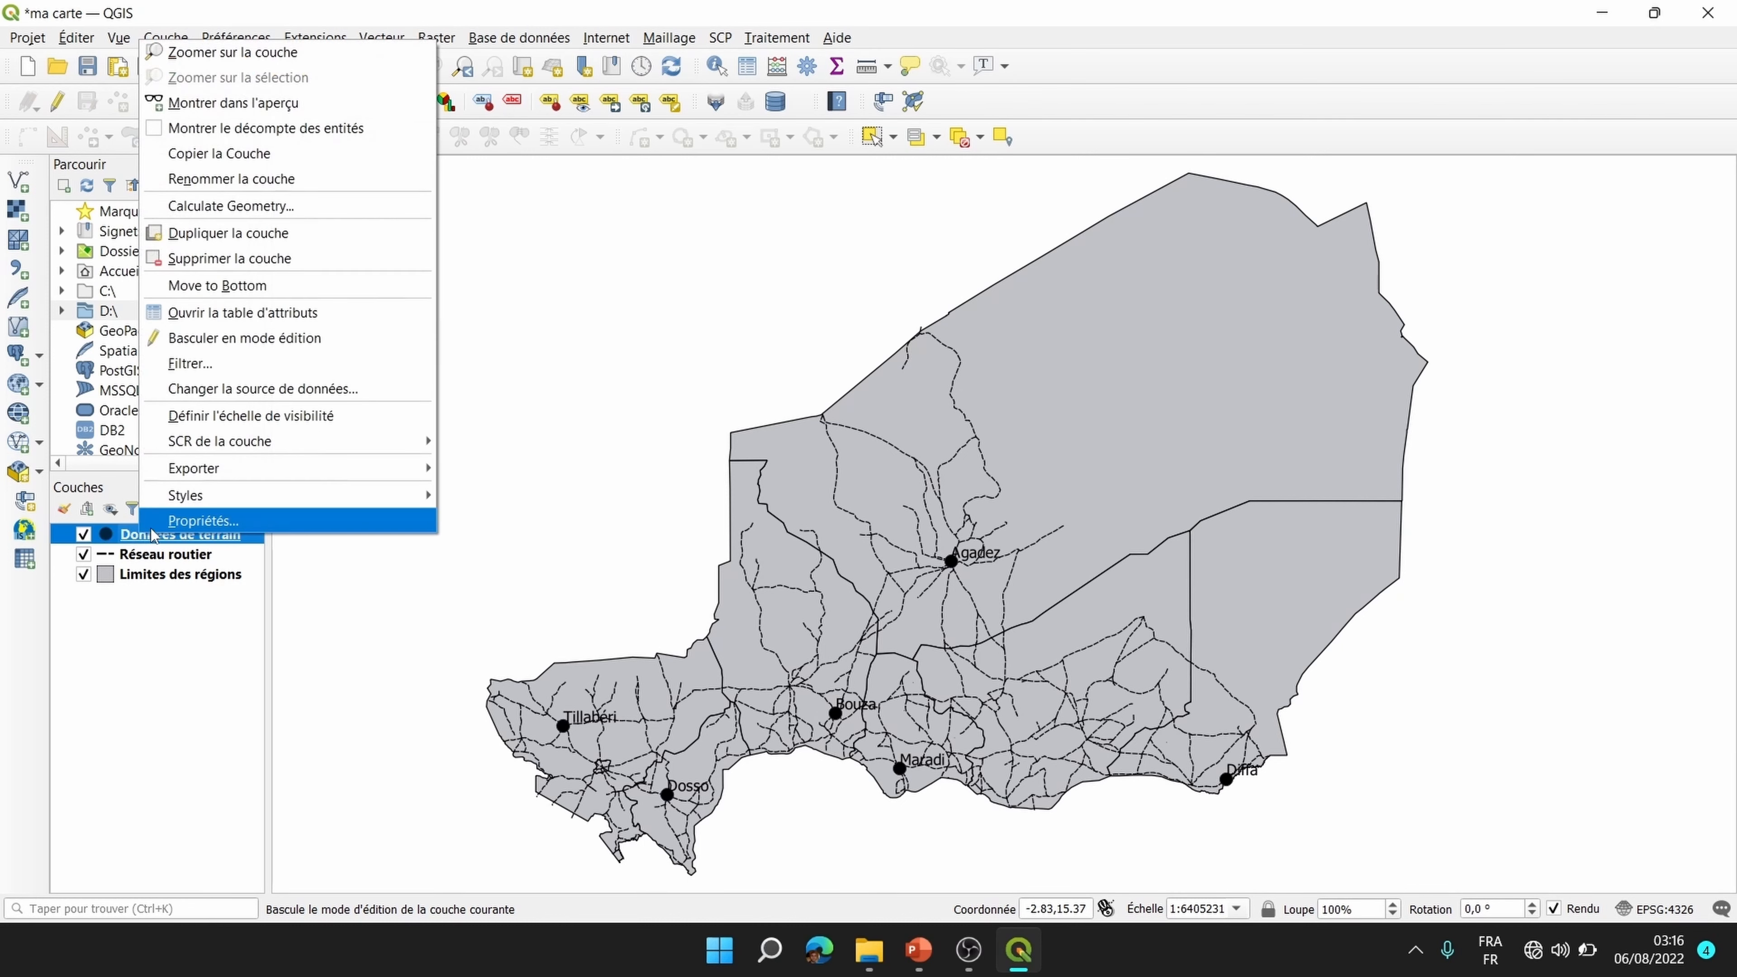
Step: Open the symbology properties of the Données de terrain layer and try the diamond blue and topo pop capital marker symbols
{"action": "left_click", "coordinate": [182, 525]}
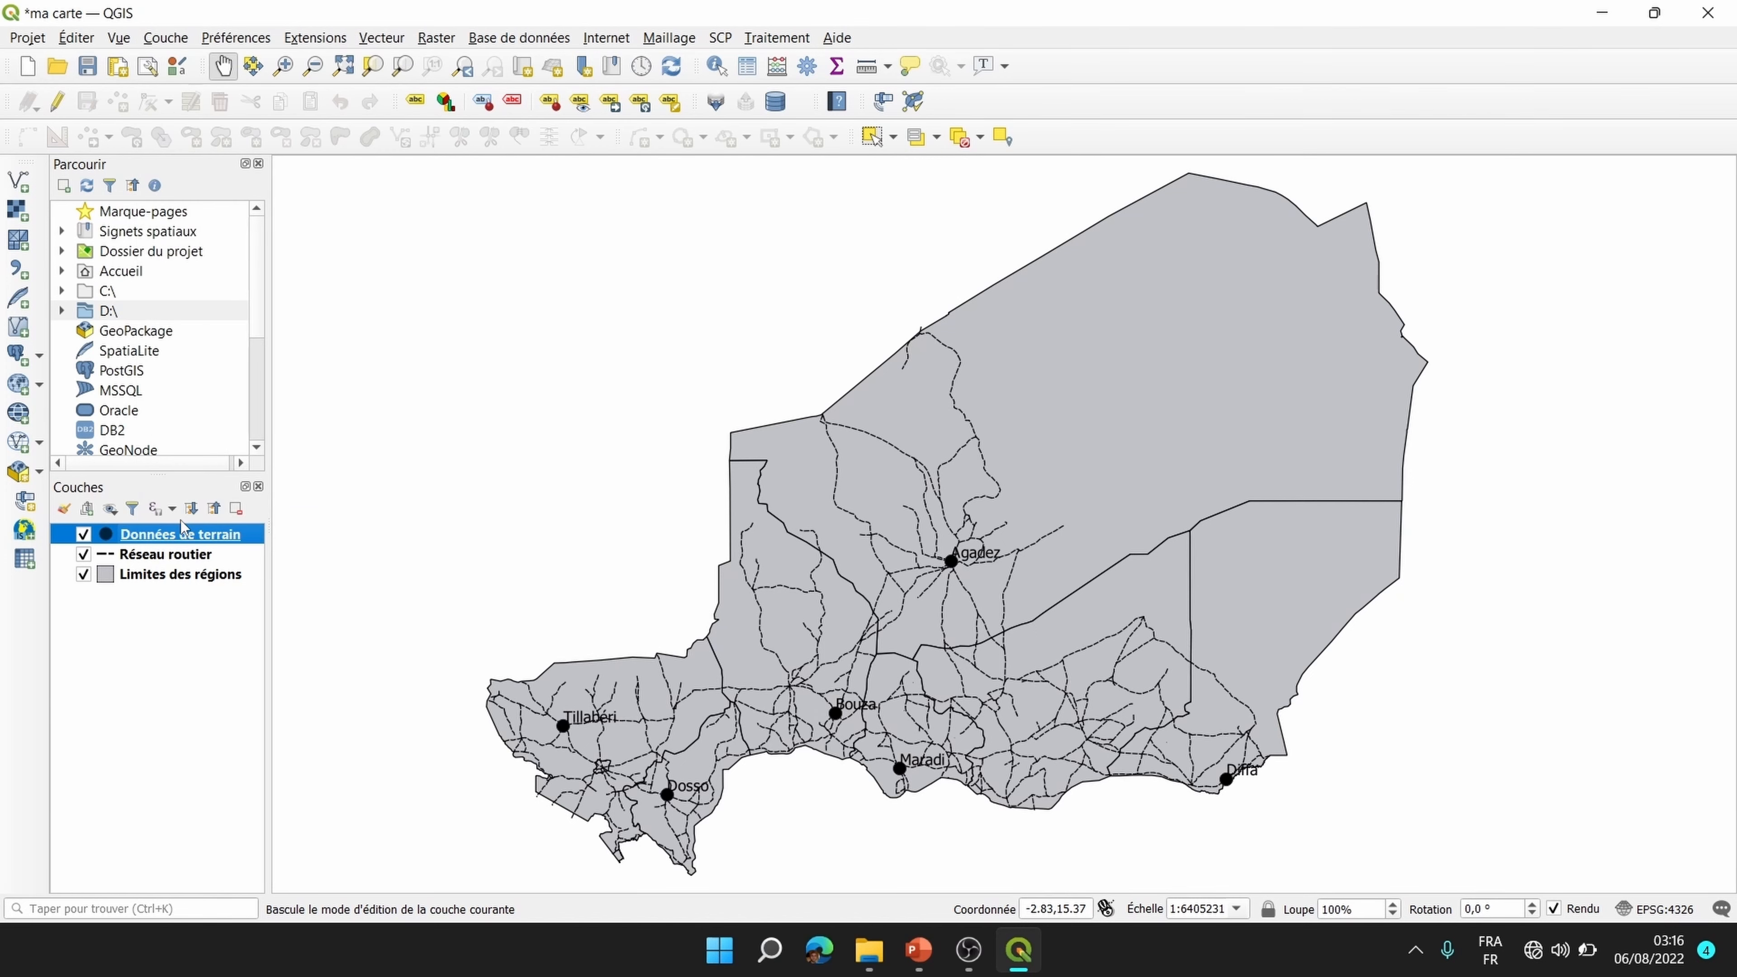
{"action": "left_click_drag", "start_coordinate": [206, 154], "coordinate": [610, 126]}
{"action": "left_click", "coordinate": [629, 283]}
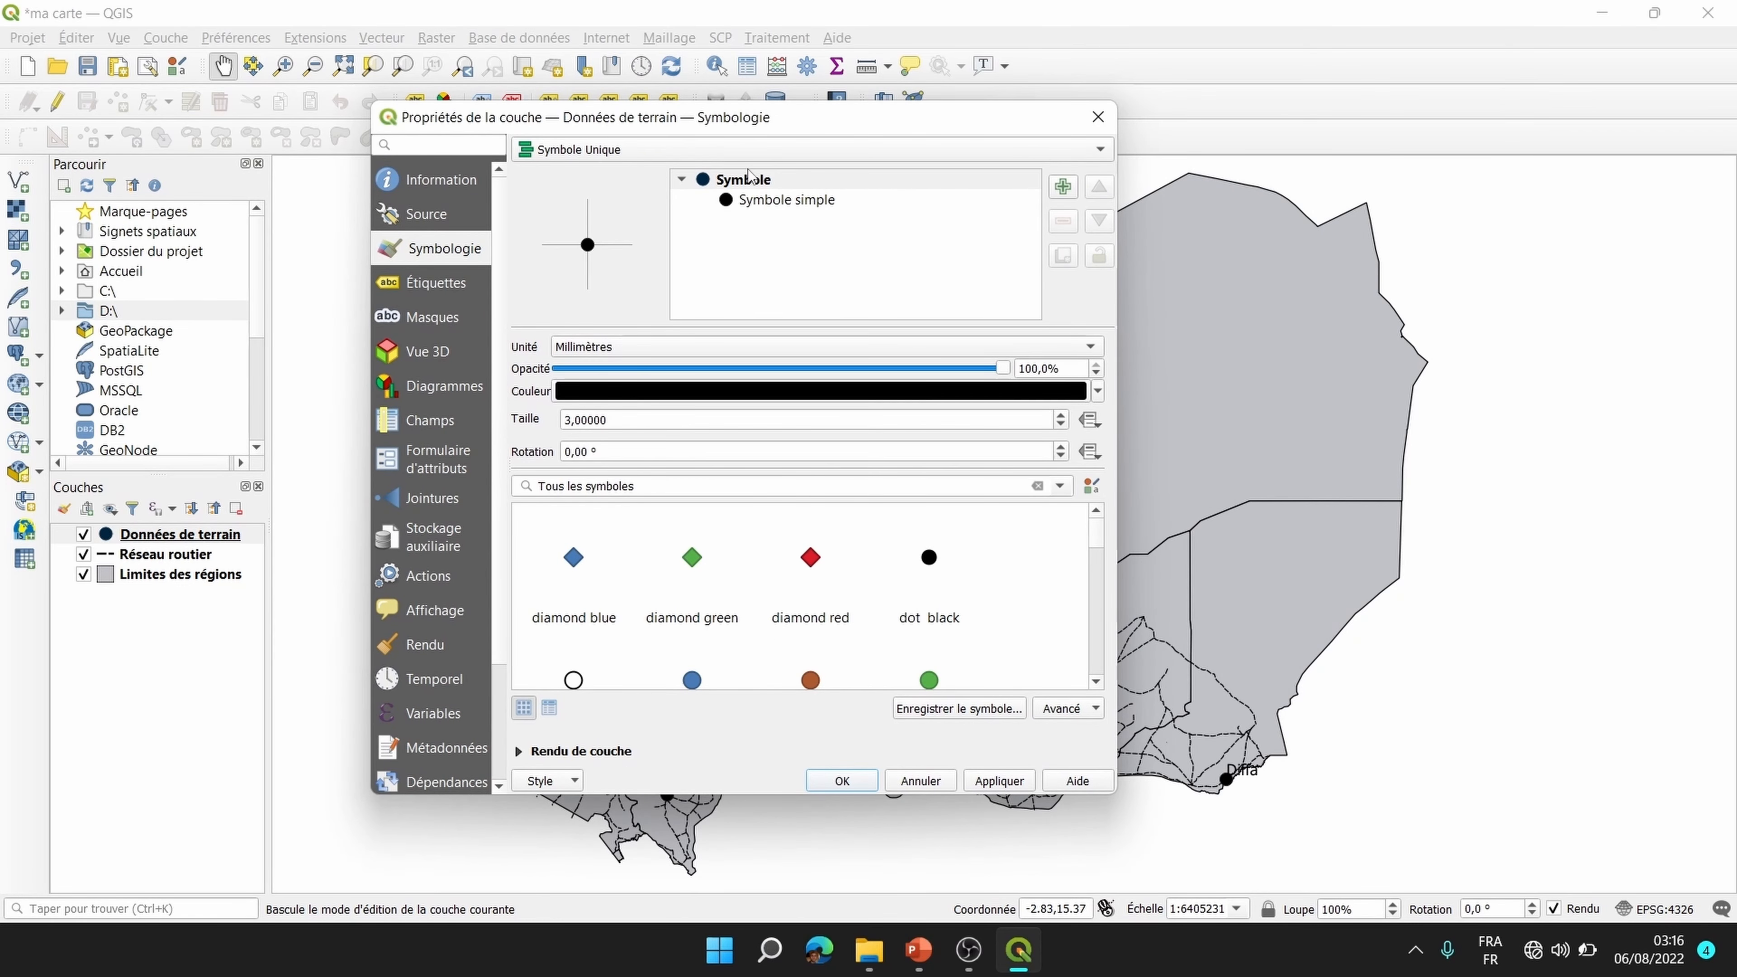
{"action": "left_click", "coordinate": [573, 557]}
{"action": "left_click_drag", "start_coordinate": [1100, 534], "coordinate": [1085, 625]}
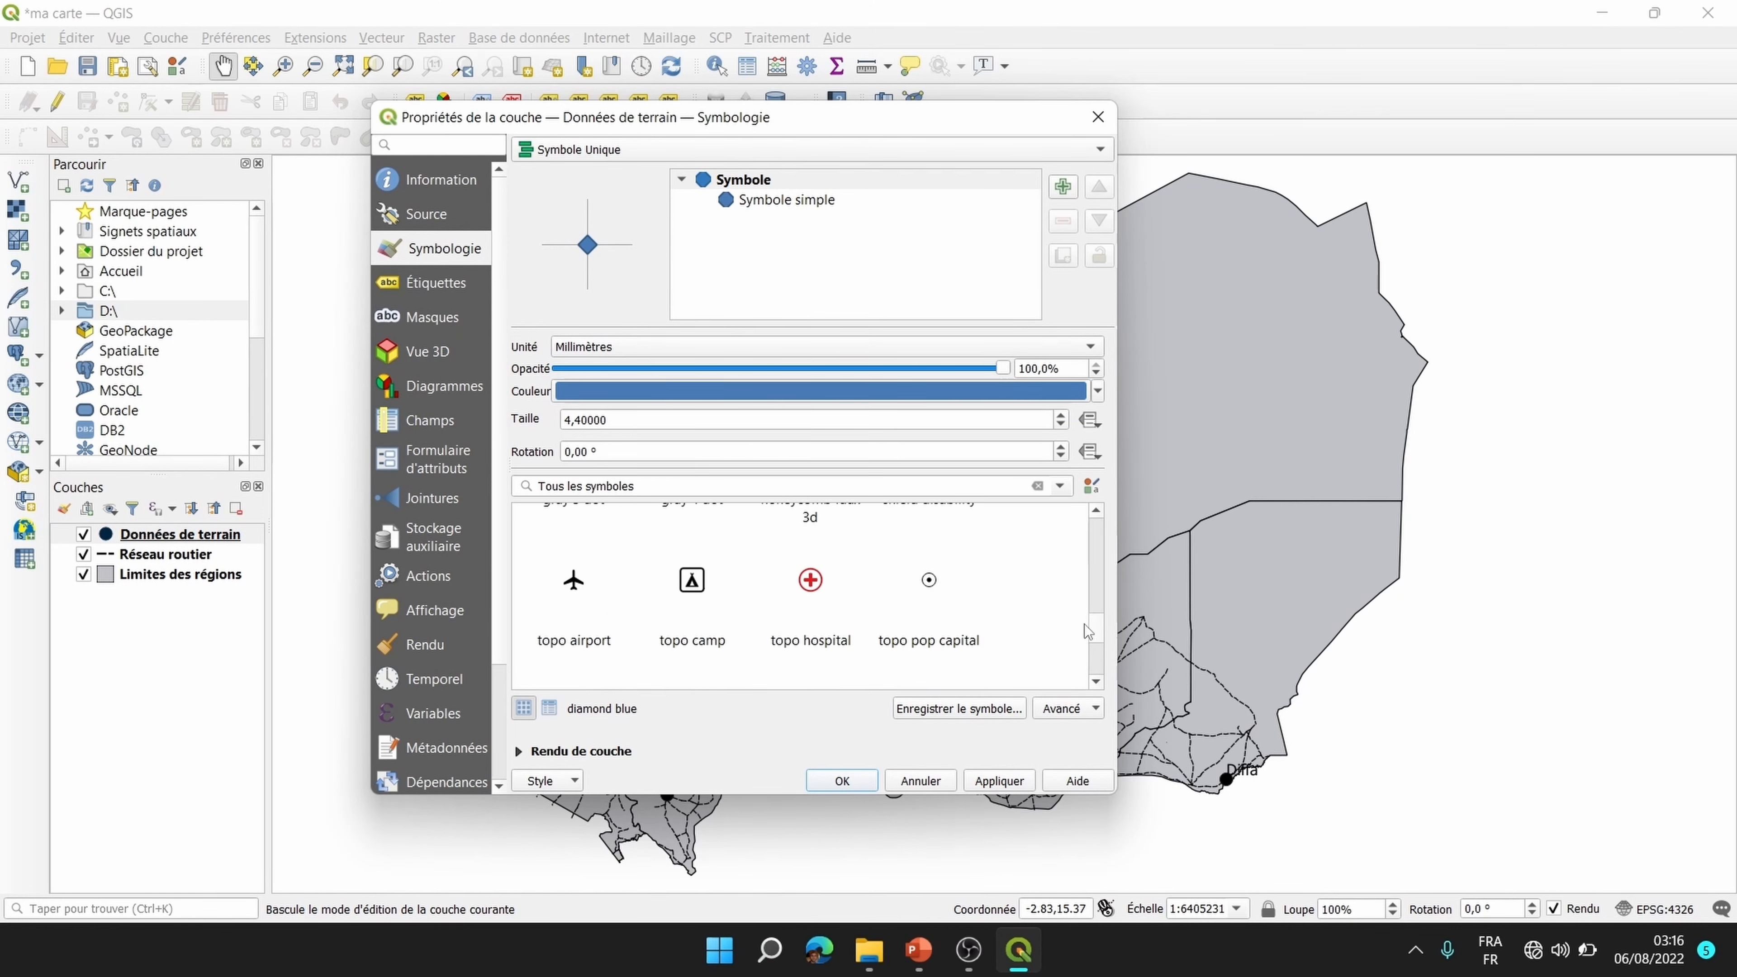
{"action": "left_click", "coordinate": [936, 588]}
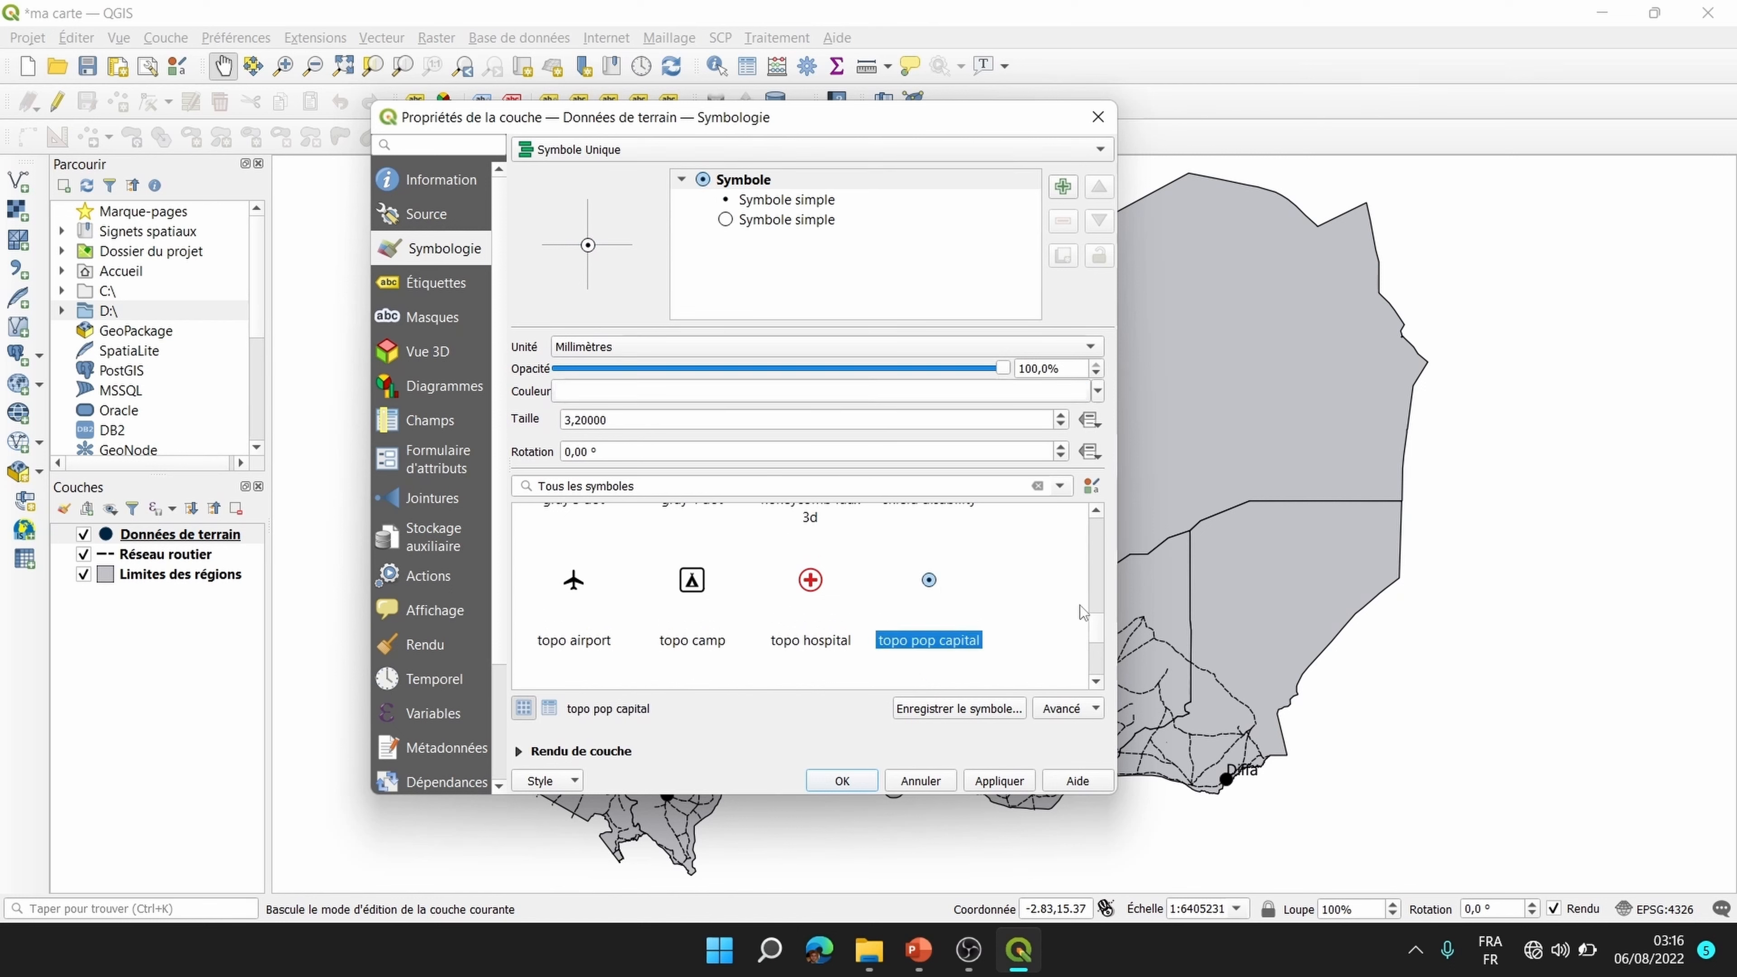
Step: Try the honeycomb faux 3d and dot black symbols for the Données de terrain points
{"action": "left_click_drag", "start_coordinate": [1093, 636], "coordinate": [1091, 611]}
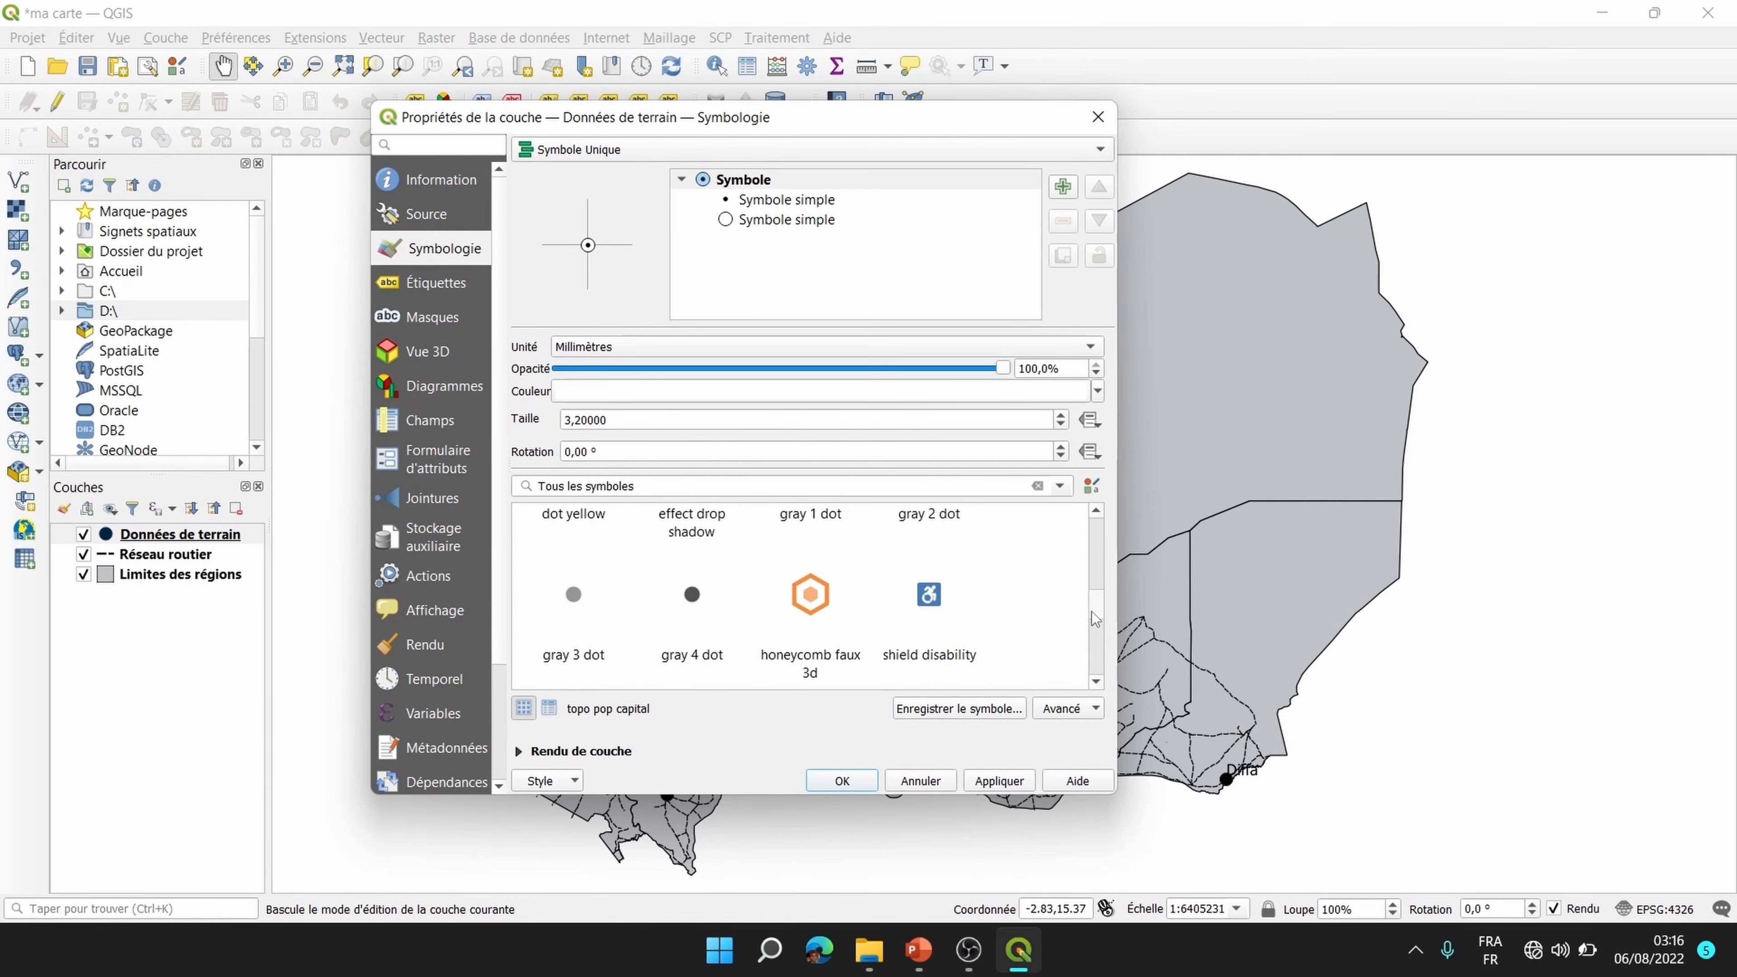
{"action": "left_click", "coordinate": [829, 605]}
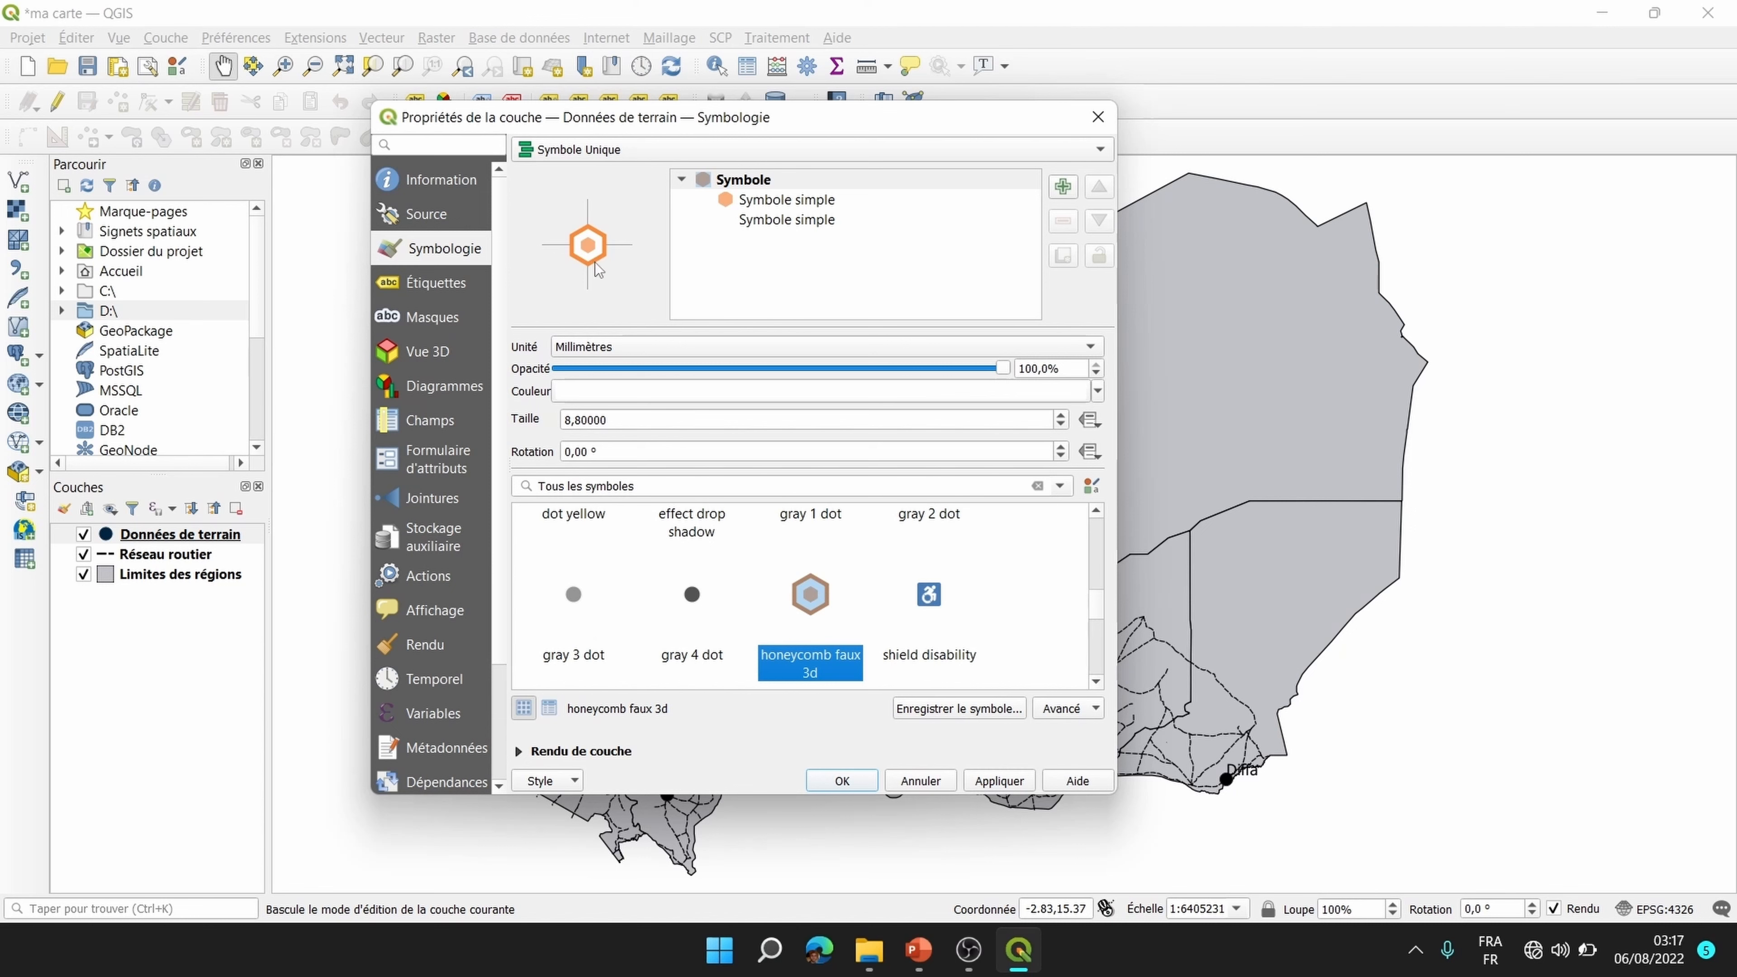
{"action": "mouse_move", "coordinate": [1094, 605]}
{"action": "left_mouse_down"}
{"action": "mouse_move", "coordinate": [1106, 671]}
{"action": "mouse_move", "coordinate": [1083, 527]}
{"action": "mouse_move", "coordinate": [1092, 589]}
{"action": "left_mouse_up"}
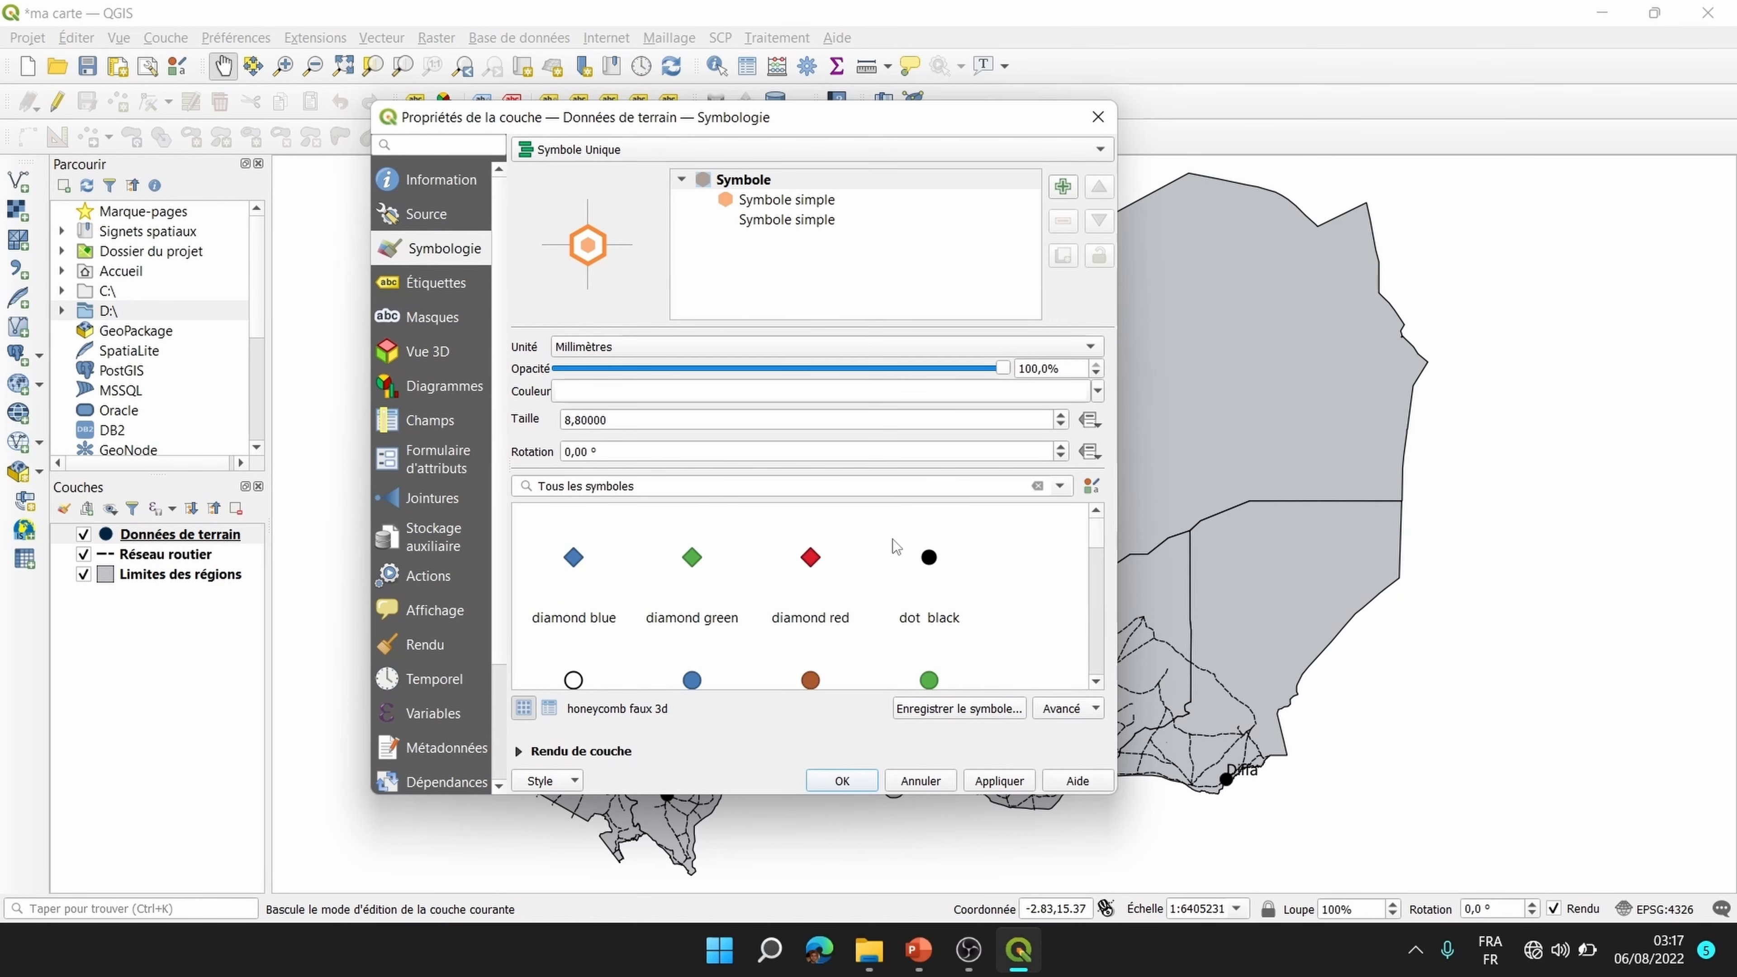
{"action": "left_click", "coordinate": [930, 558]}
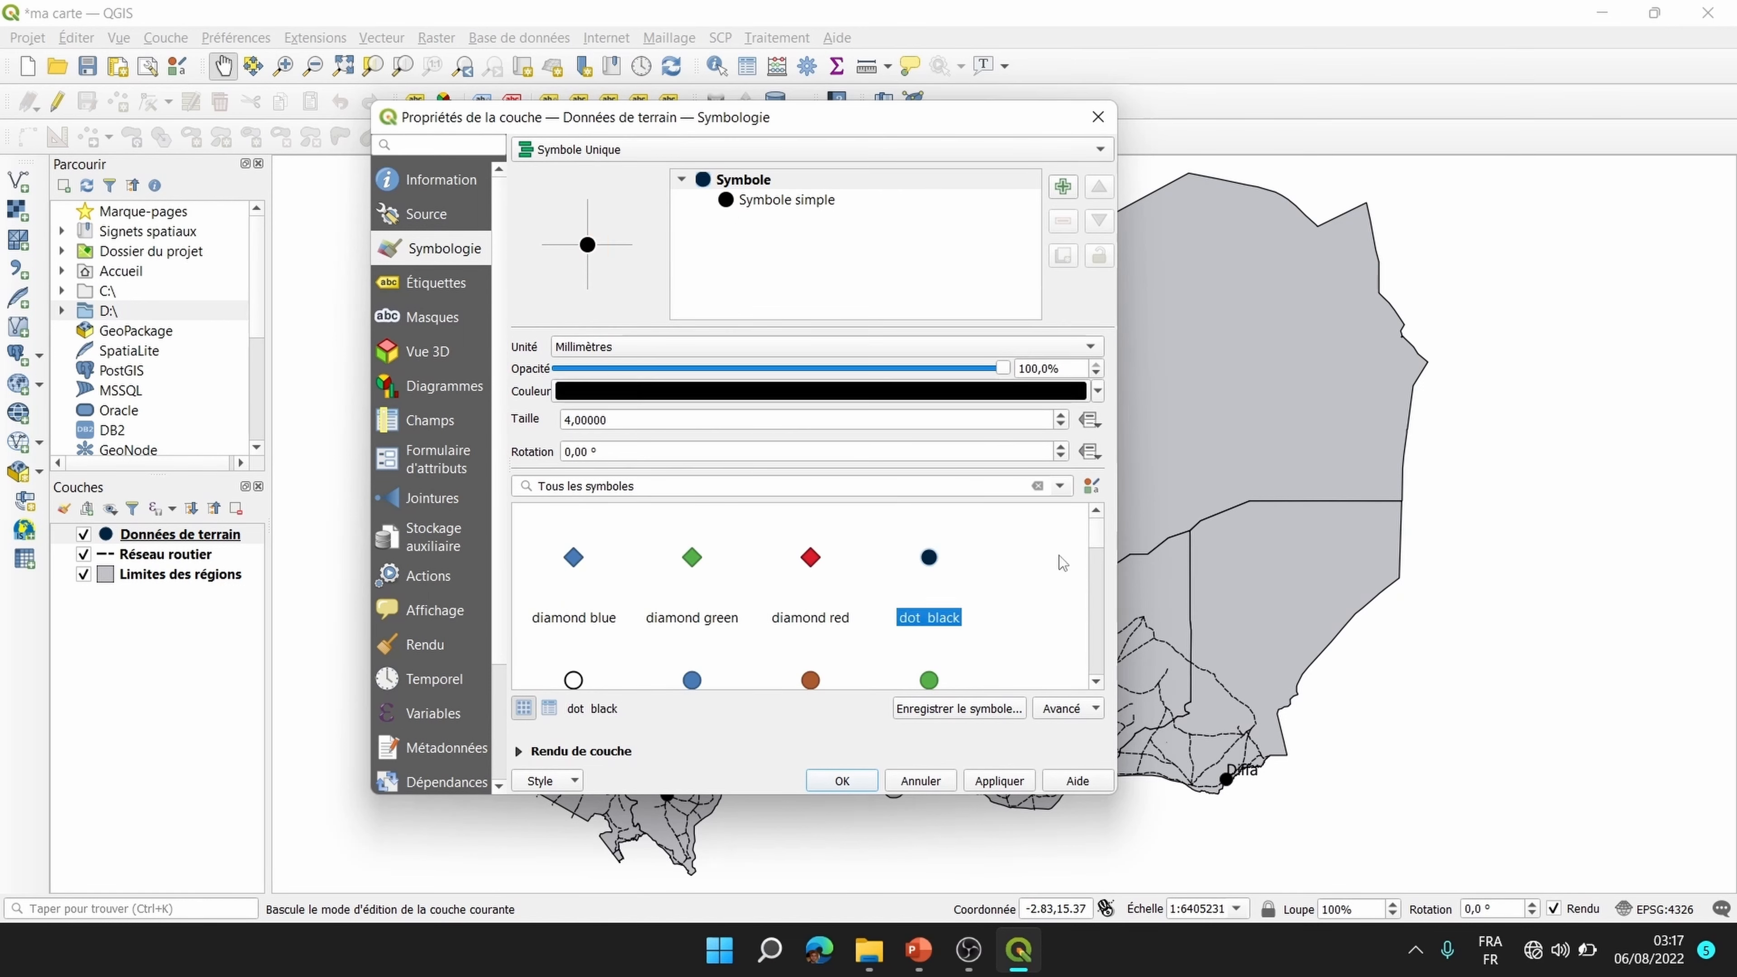
Step: Set the Données de terrain marker to the topo pop capital symbol and apply it to the layer
{"action": "left_click_drag", "start_coordinate": [1094, 551], "coordinate": [1096, 636]}
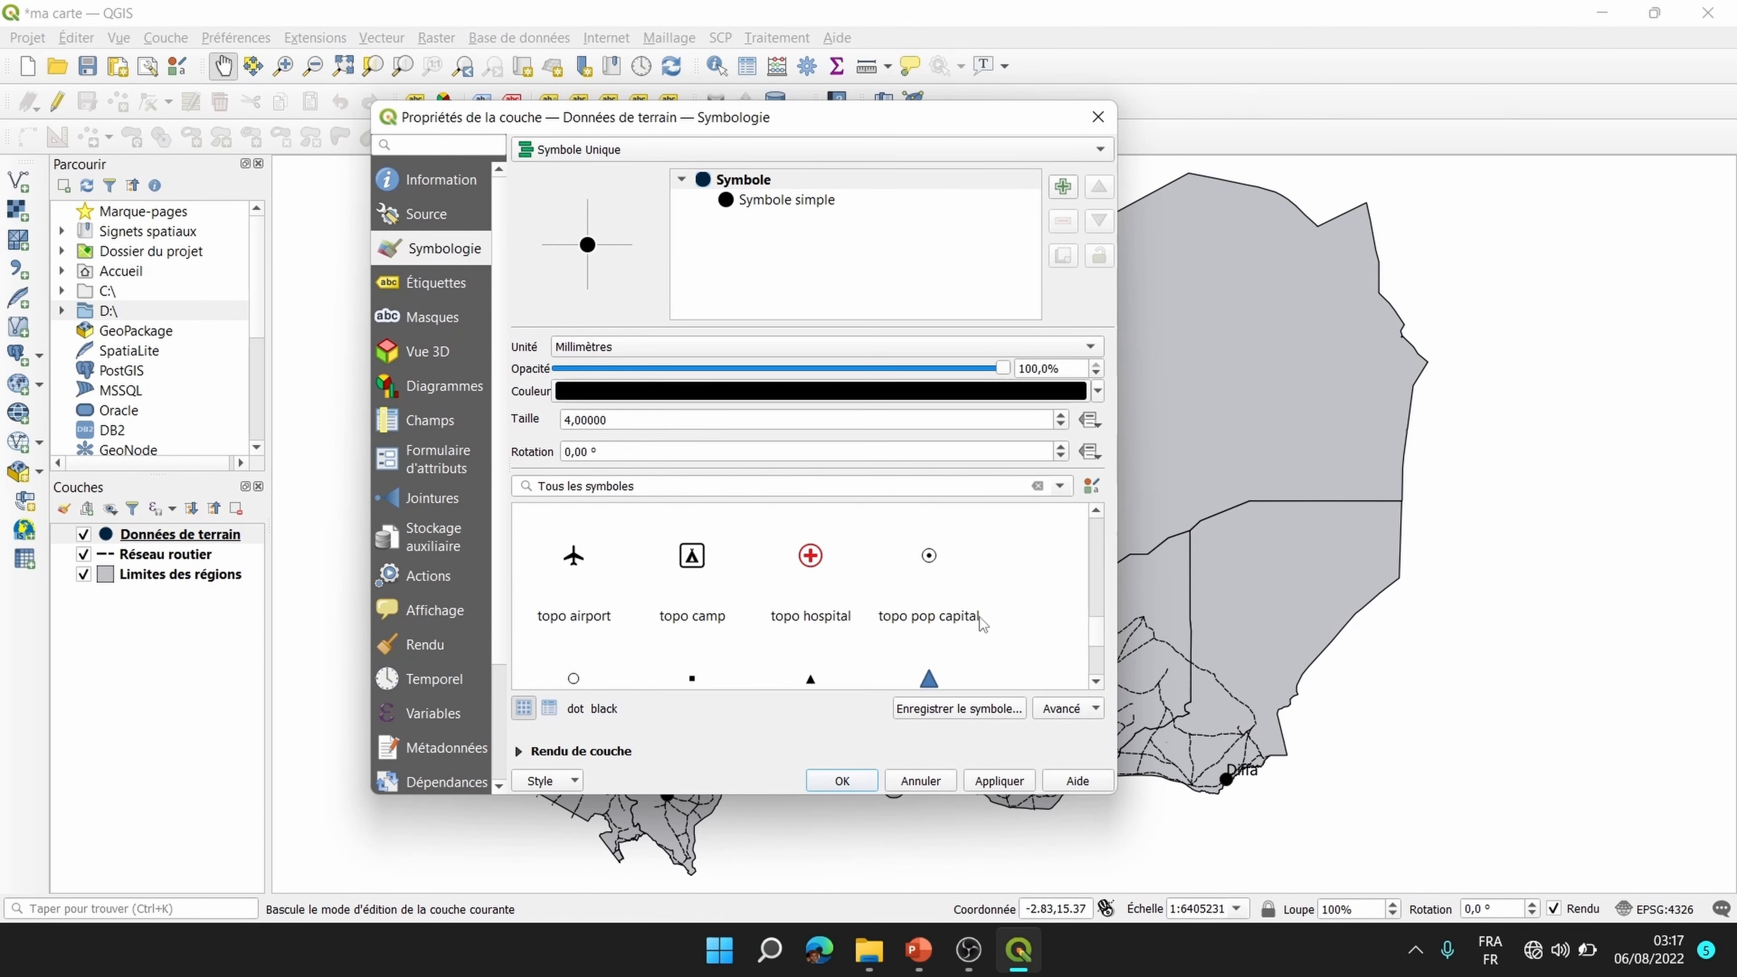
{"action": "left_click", "coordinate": [934, 560]}
{"action": "left_click", "coordinate": [1002, 783]}
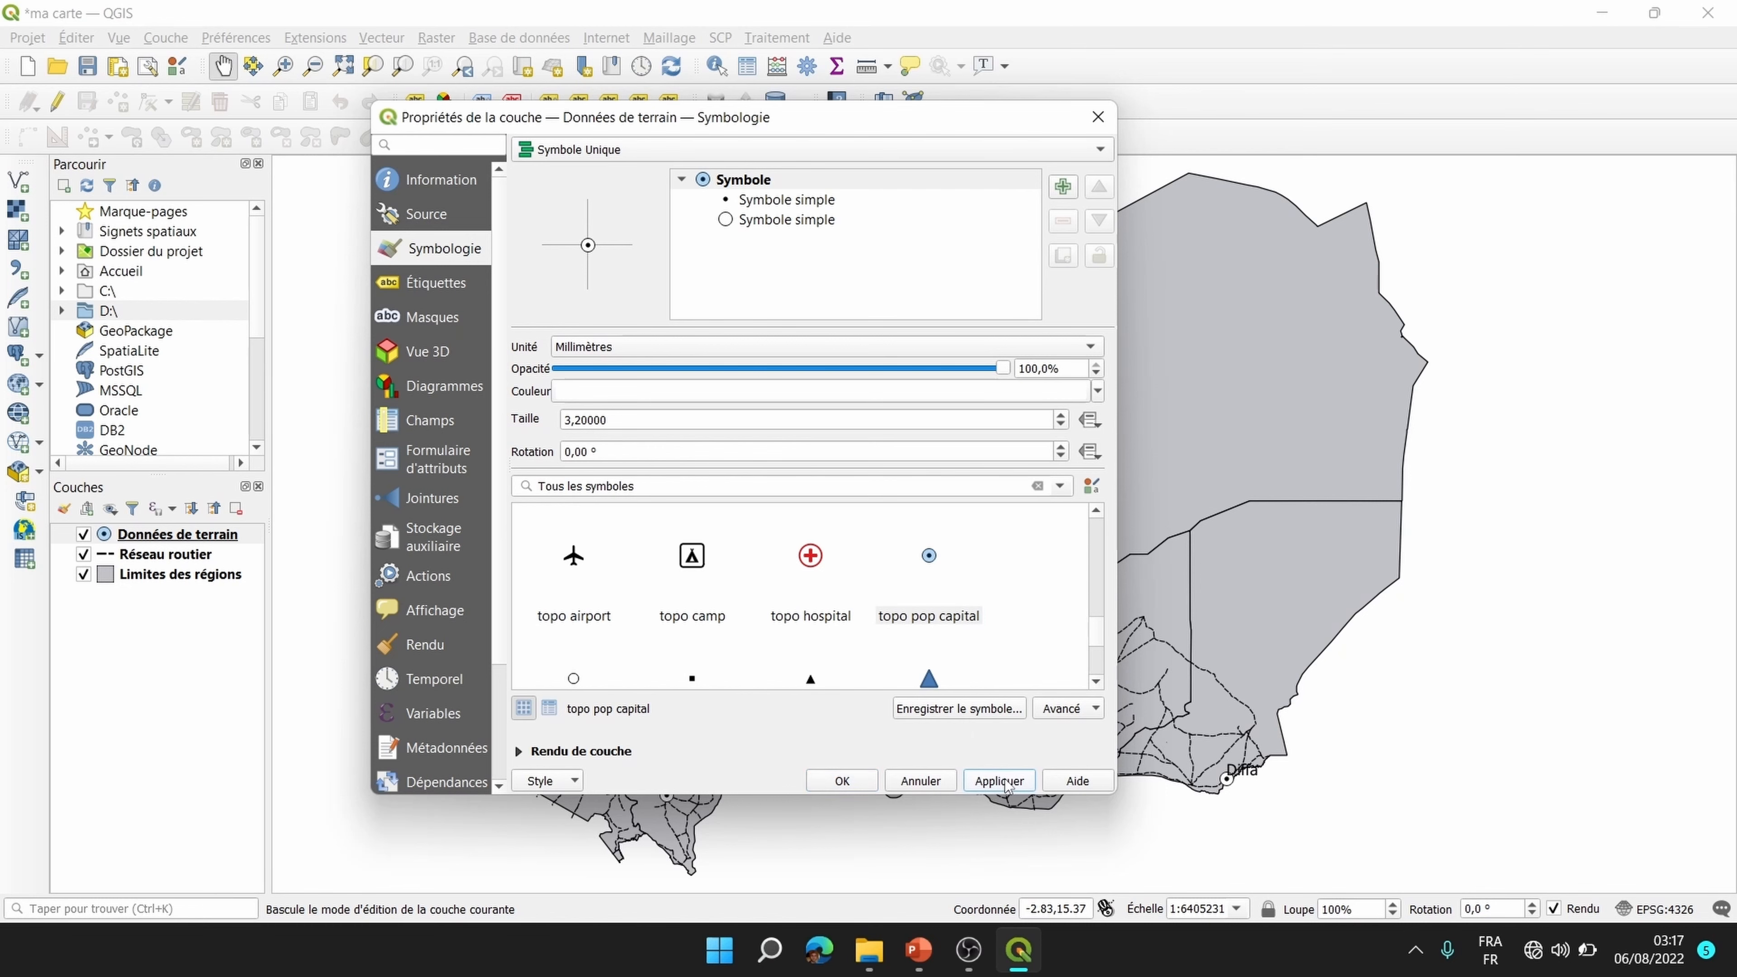
{"action": "left_click", "coordinate": [843, 781]}
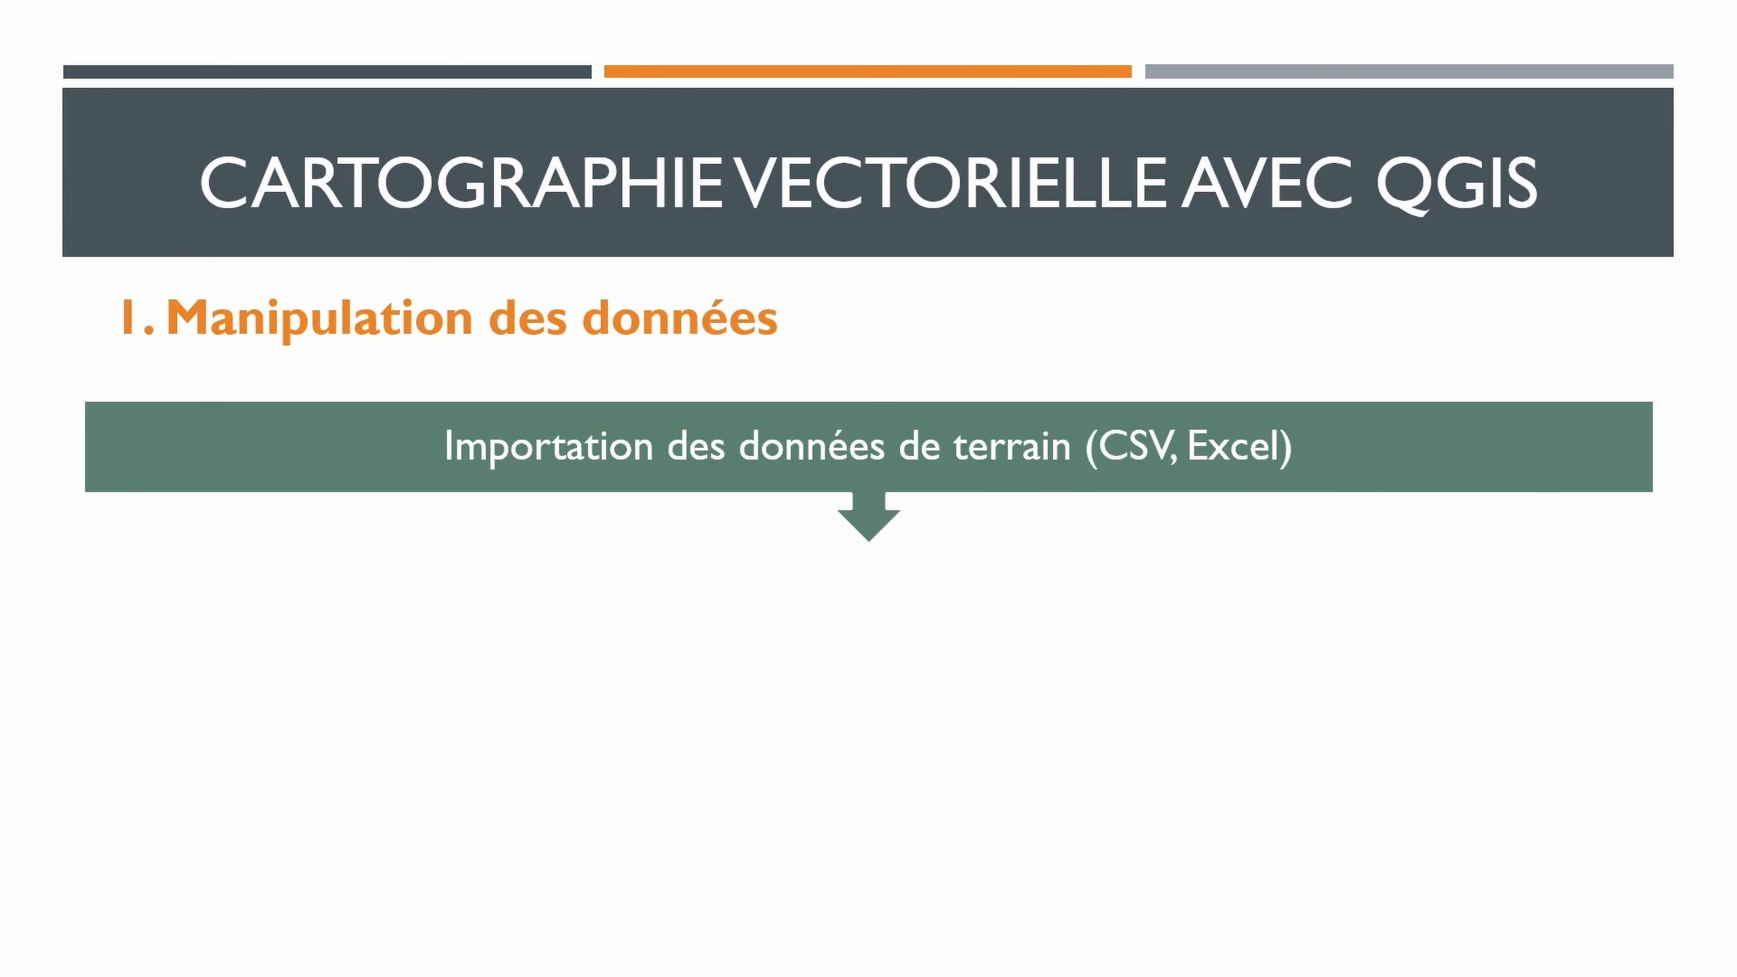
{"action": "key", "text": "Right"}
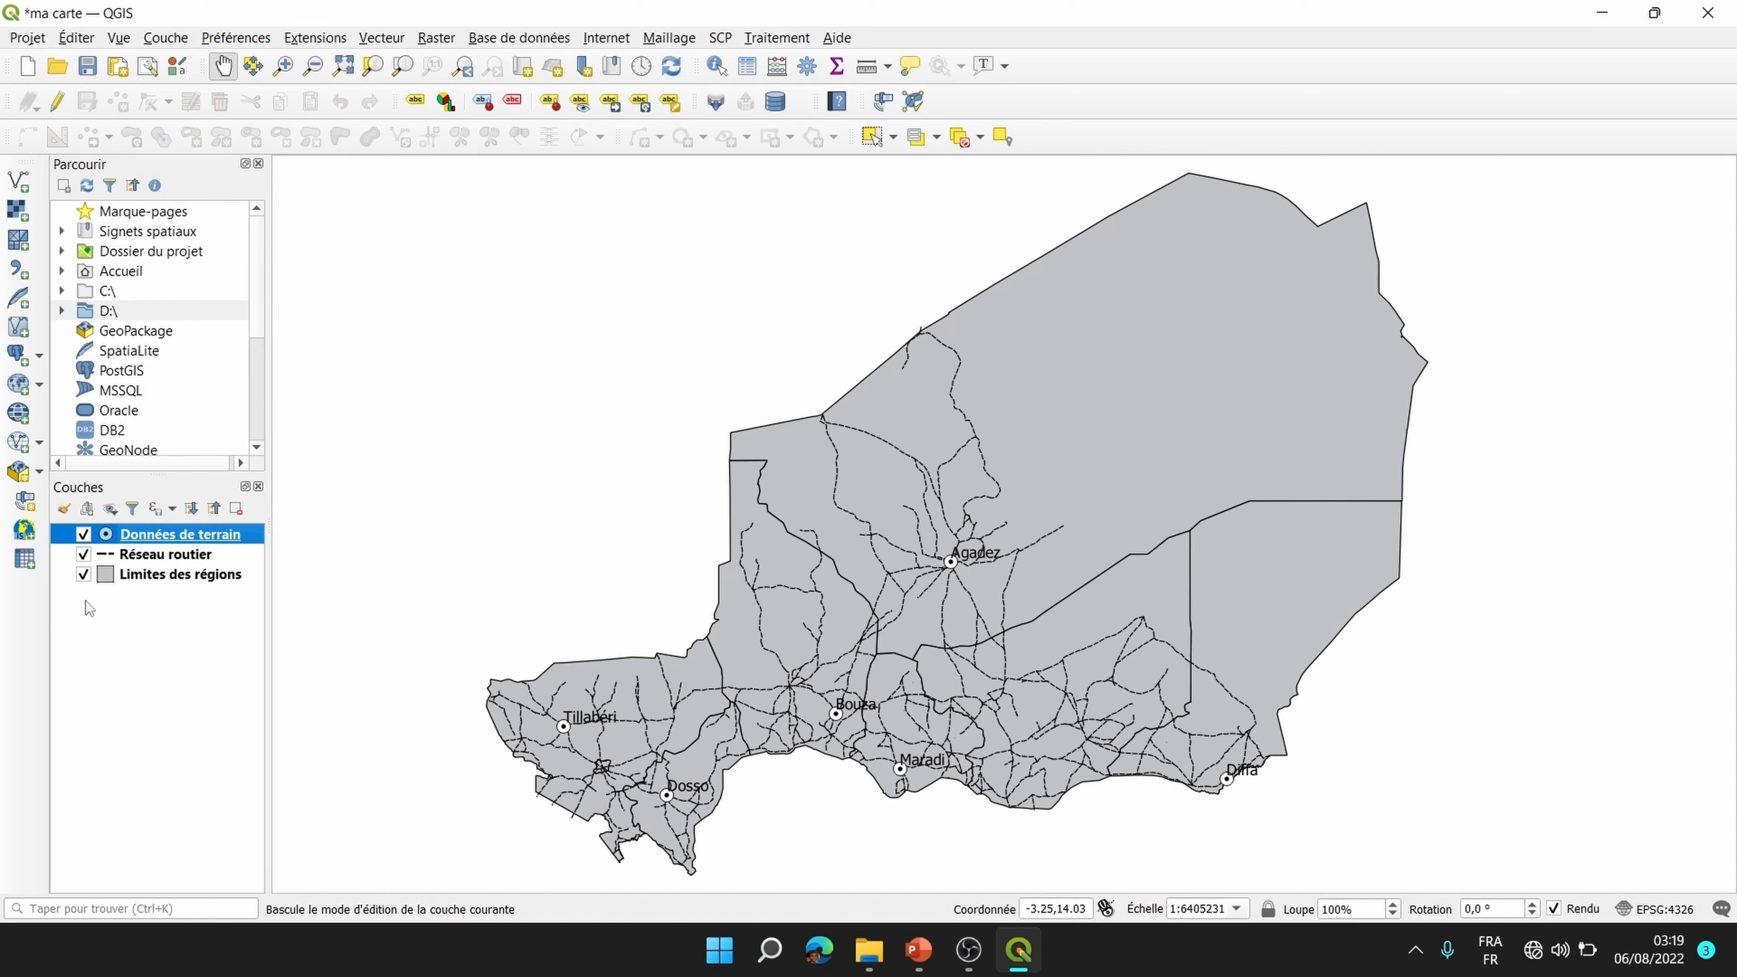
Step: Hide and show again the Réseau routier, Données de terrain and Limites des régions layers one by one
{"action": "left_click", "coordinate": [84, 559]}
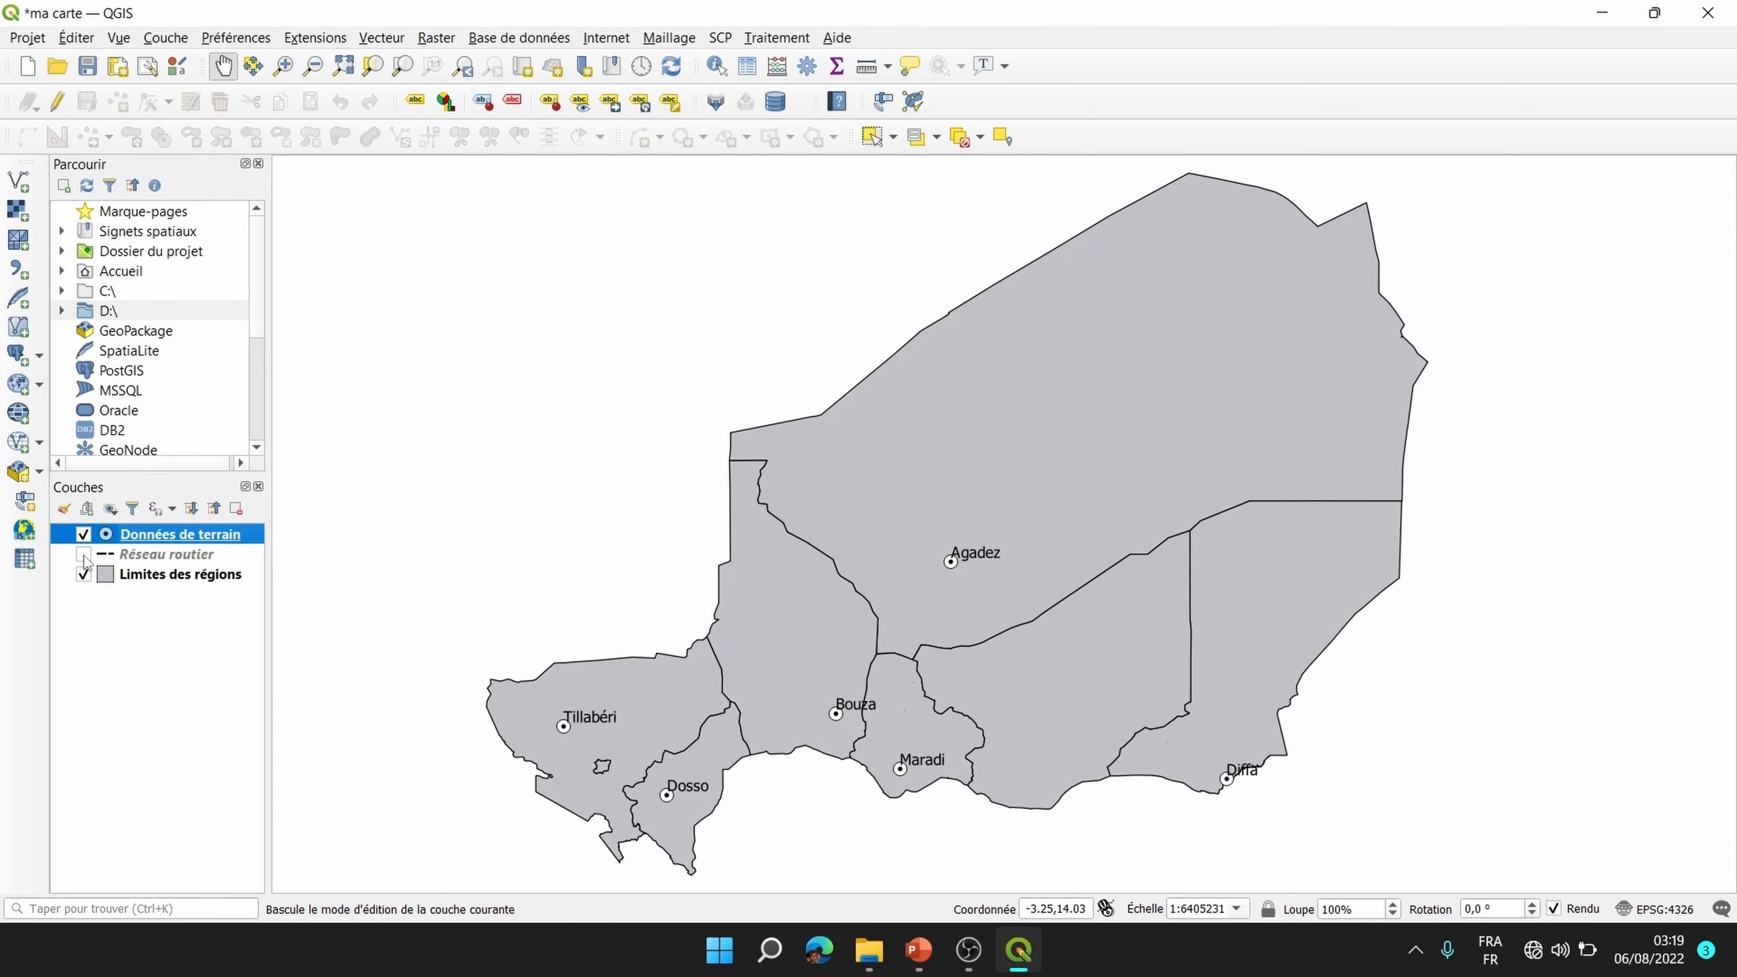
{"action": "left_click", "coordinate": [84, 558]}
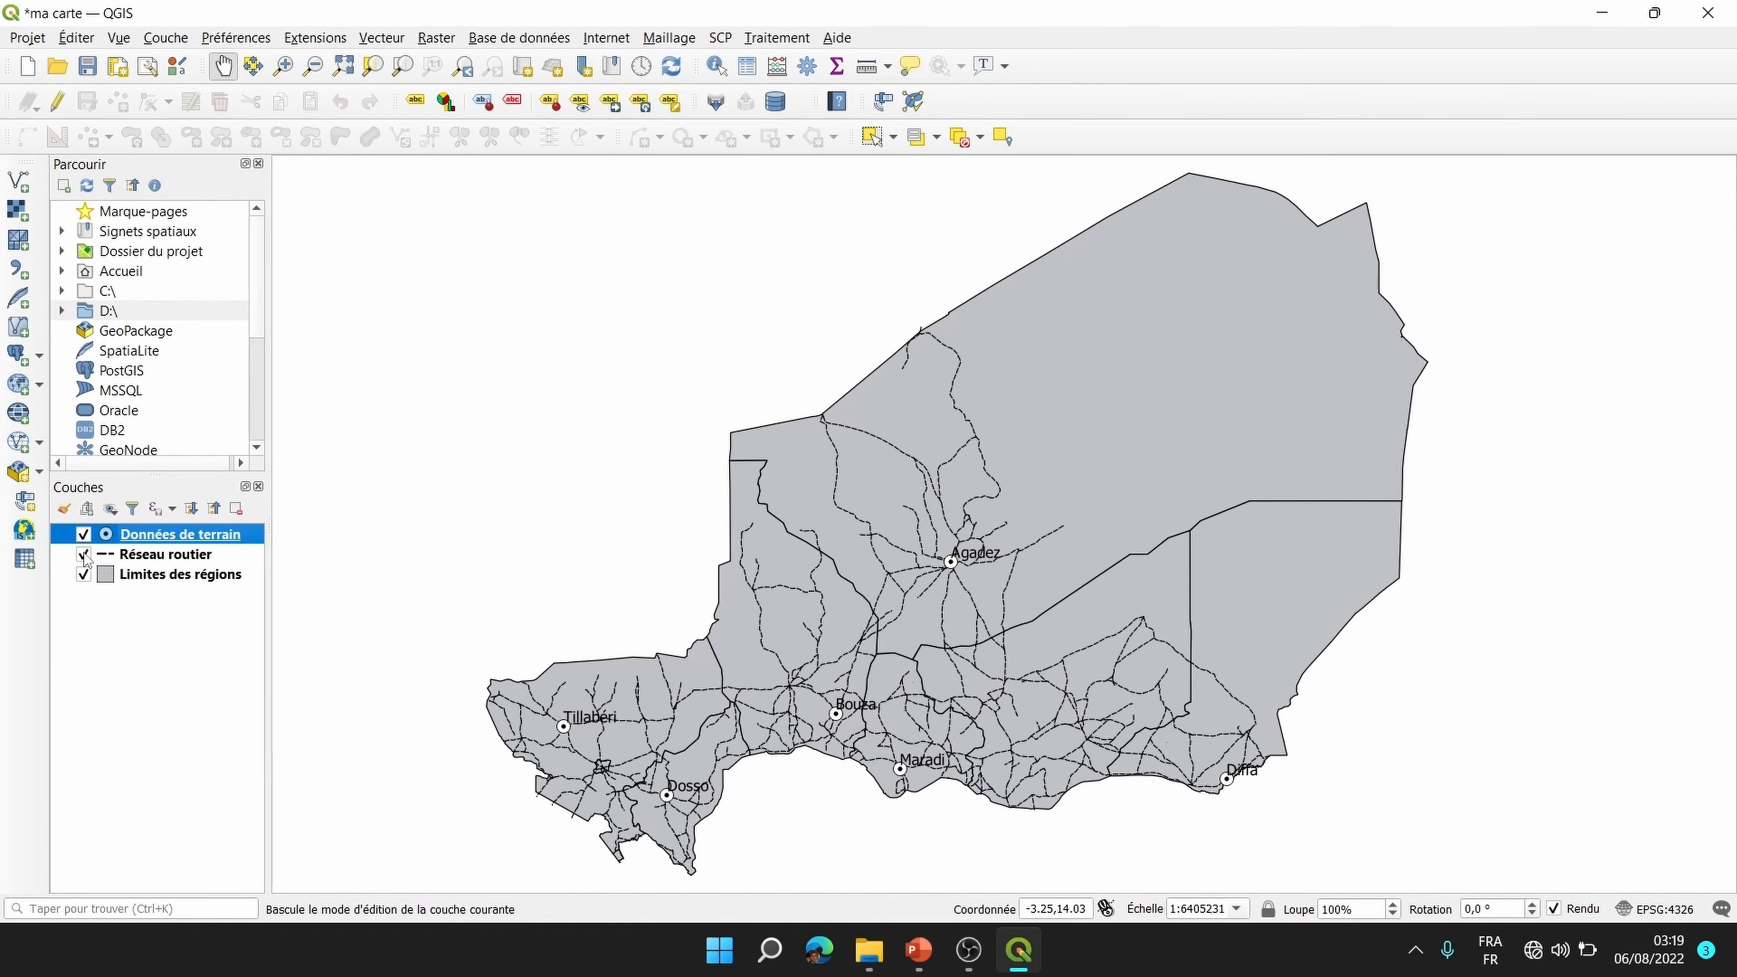
{"action": "left_click", "coordinate": [85, 558]}
{"action": "left_click", "coordinate": [84, 558]}
{"action": "left_click", "coordinate": [84, 535]}
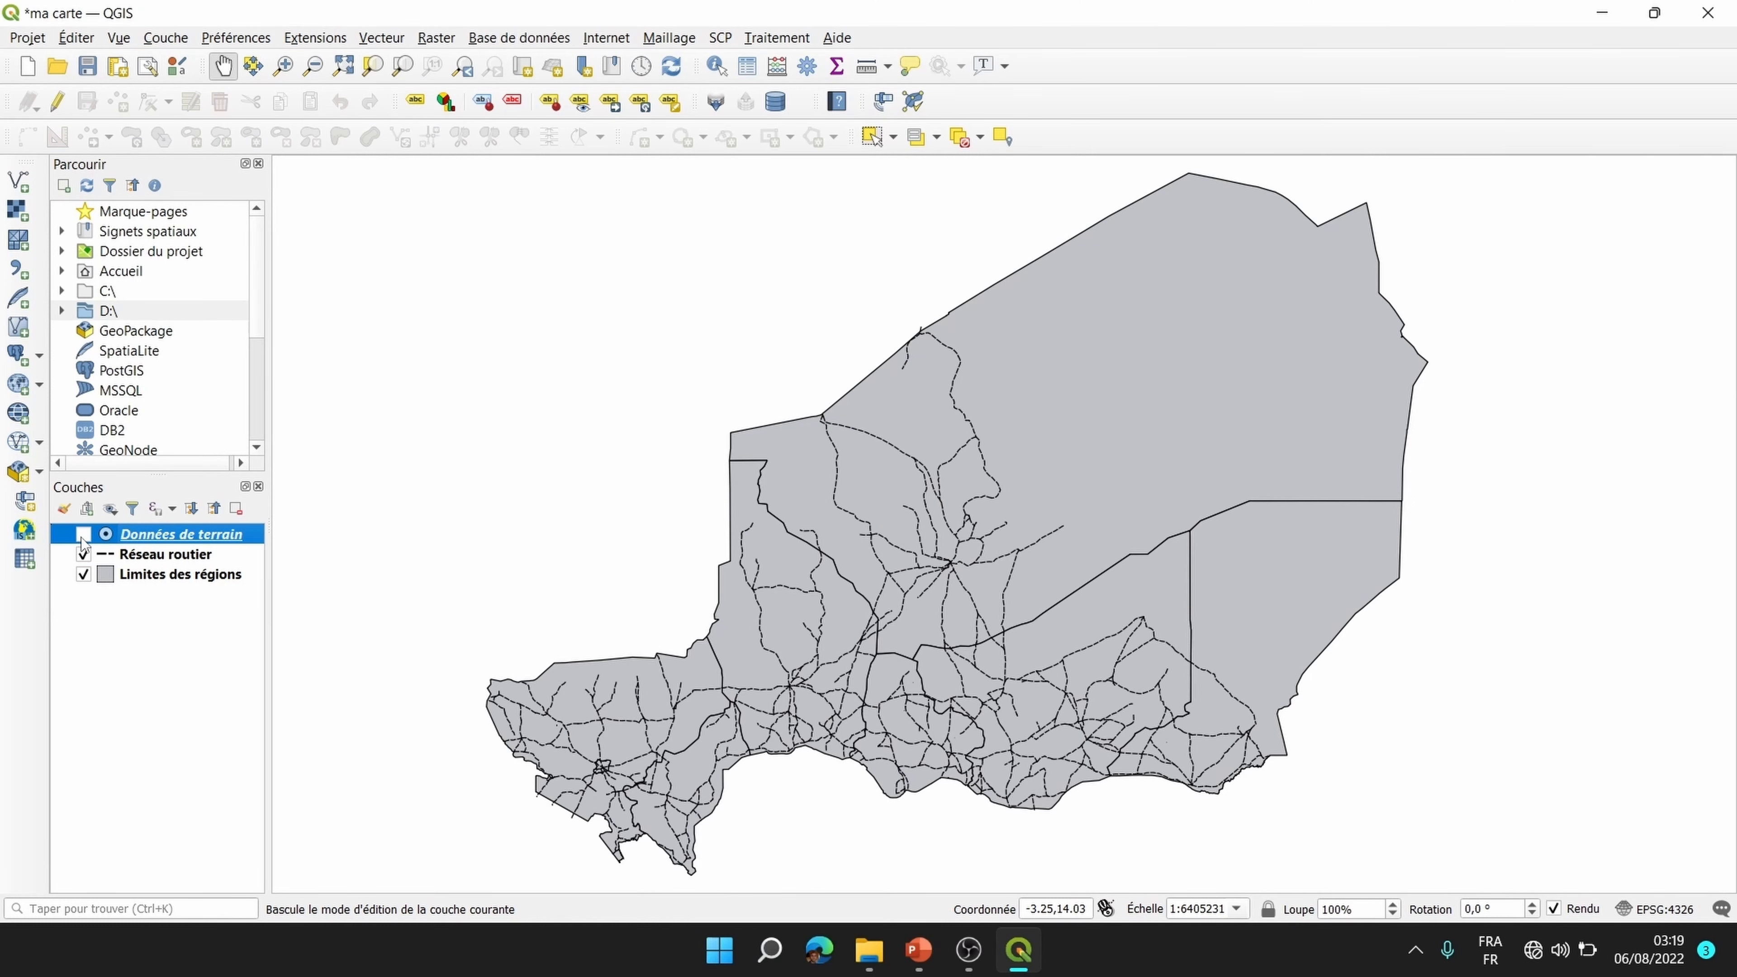
{"action": "left_click", "coordinate": [83, 537]}
{"action": "left_click", "coordinate": [85, 576]}
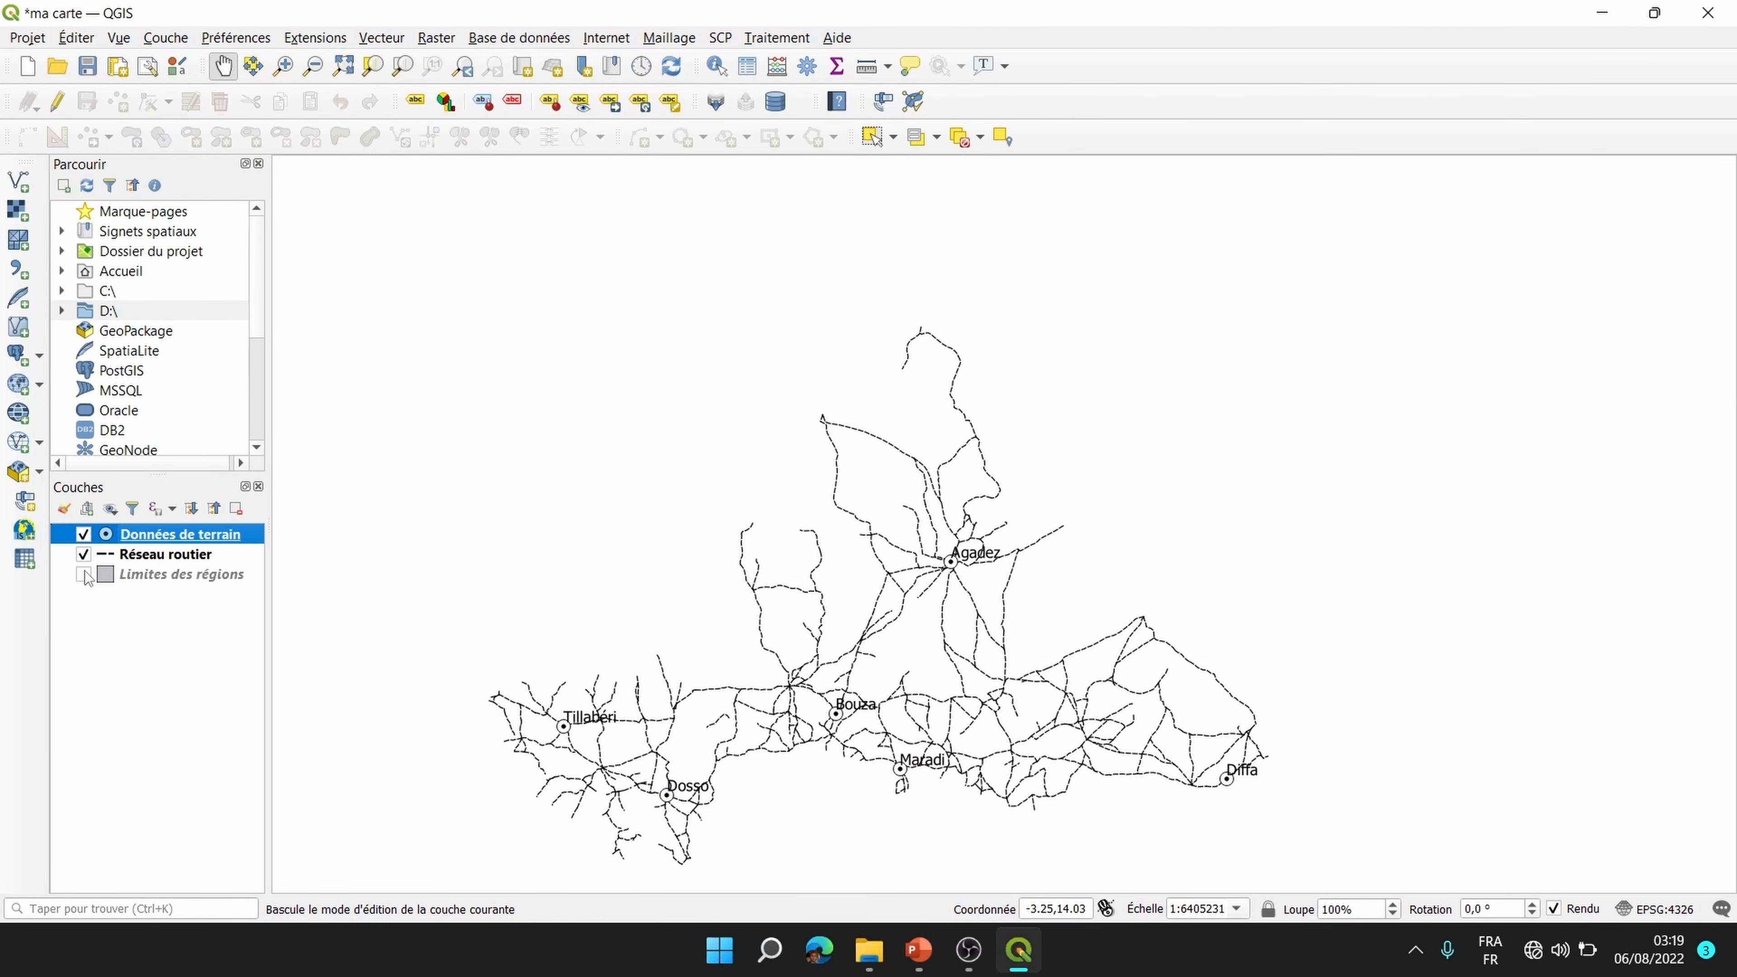
{"action": "left_click", "coordinate": [84, 576]}
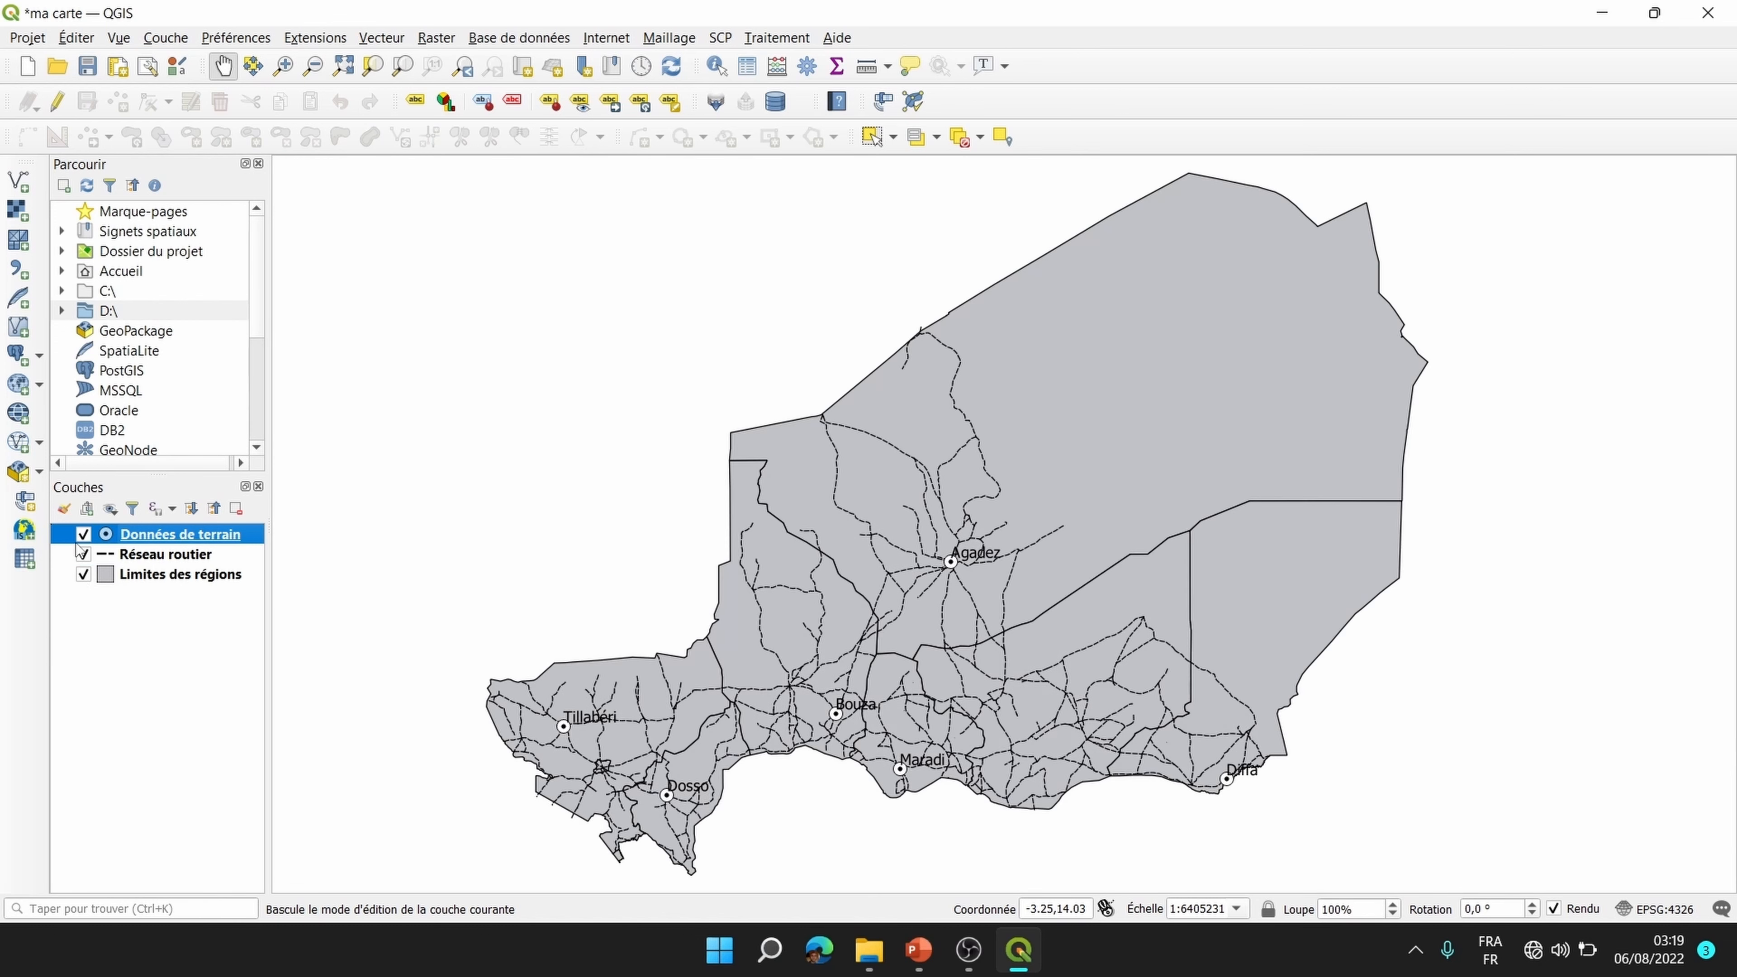
Step: Hide the Réseau routier and Données de terrain layers and make Limites des régions the active layer
{"action": "left_click", "coordinate": [84, 555]}
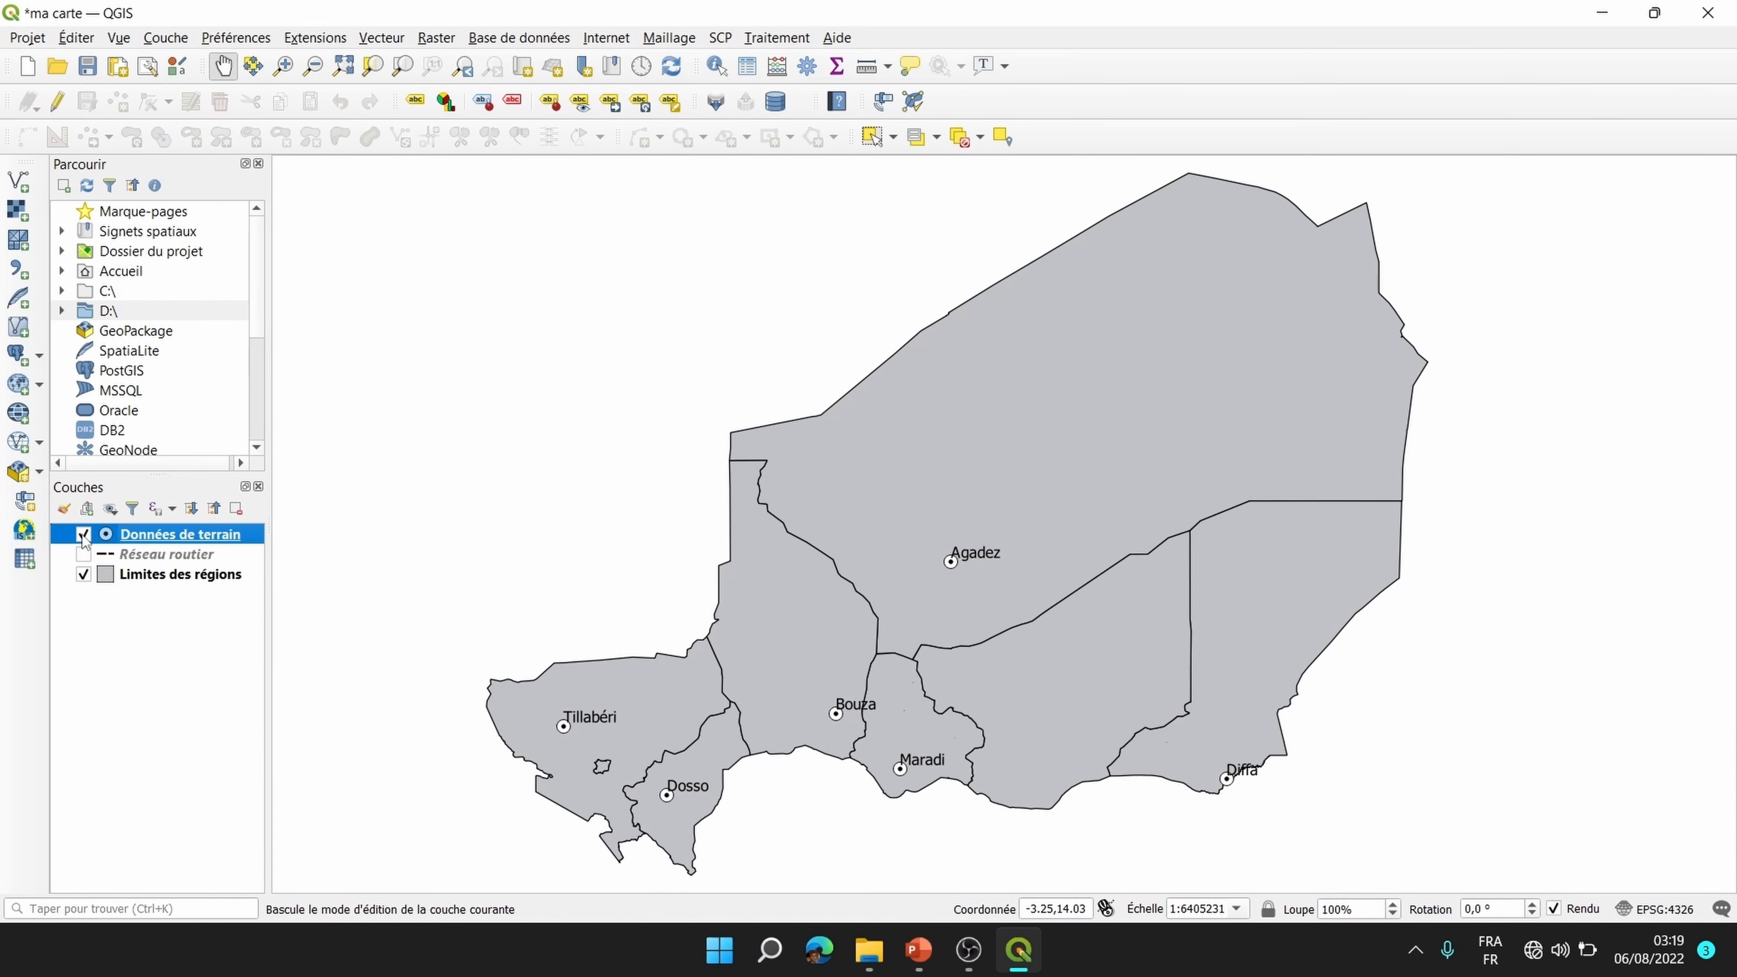
{"action": "left_click", "coordinate": [84, 535]}
{"action": "left_click", "coordinate": [149, 578]}
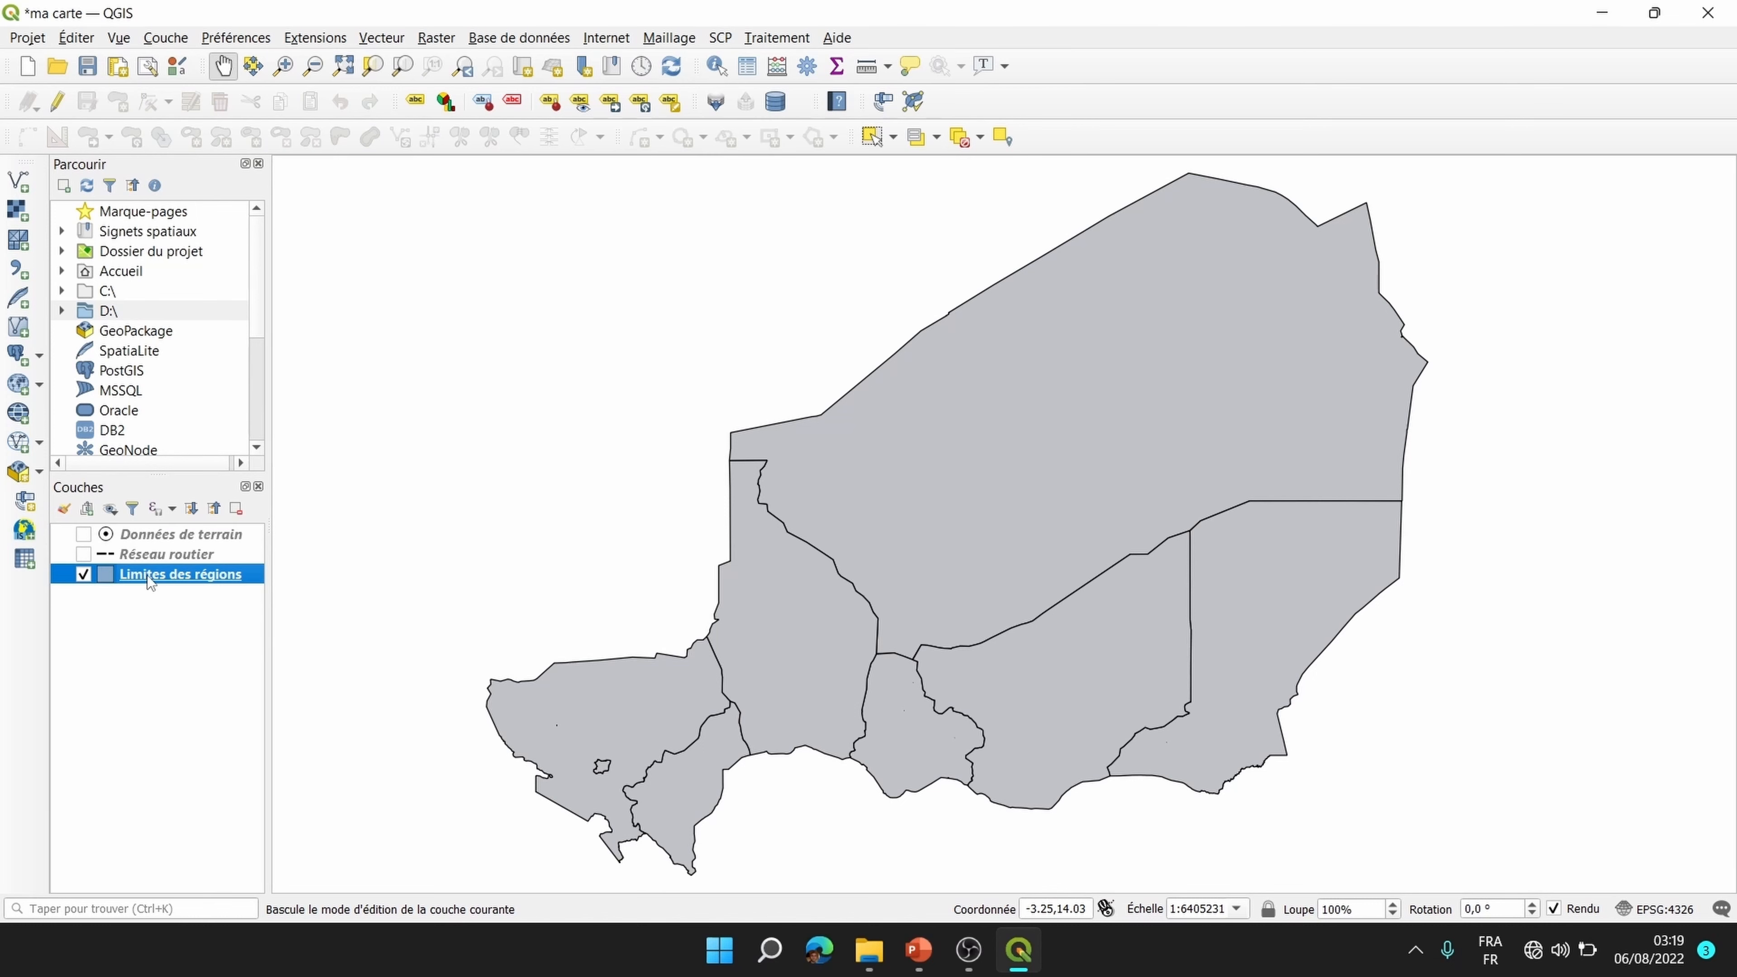
Step: Label the Limites des régions layer with simple labels (Étiquettes simples) based on the Nom_reg field
{"action": "right_click", "coordinate": [175, 579]}
{"action": "left_click", "coordinate": [212, 562]}
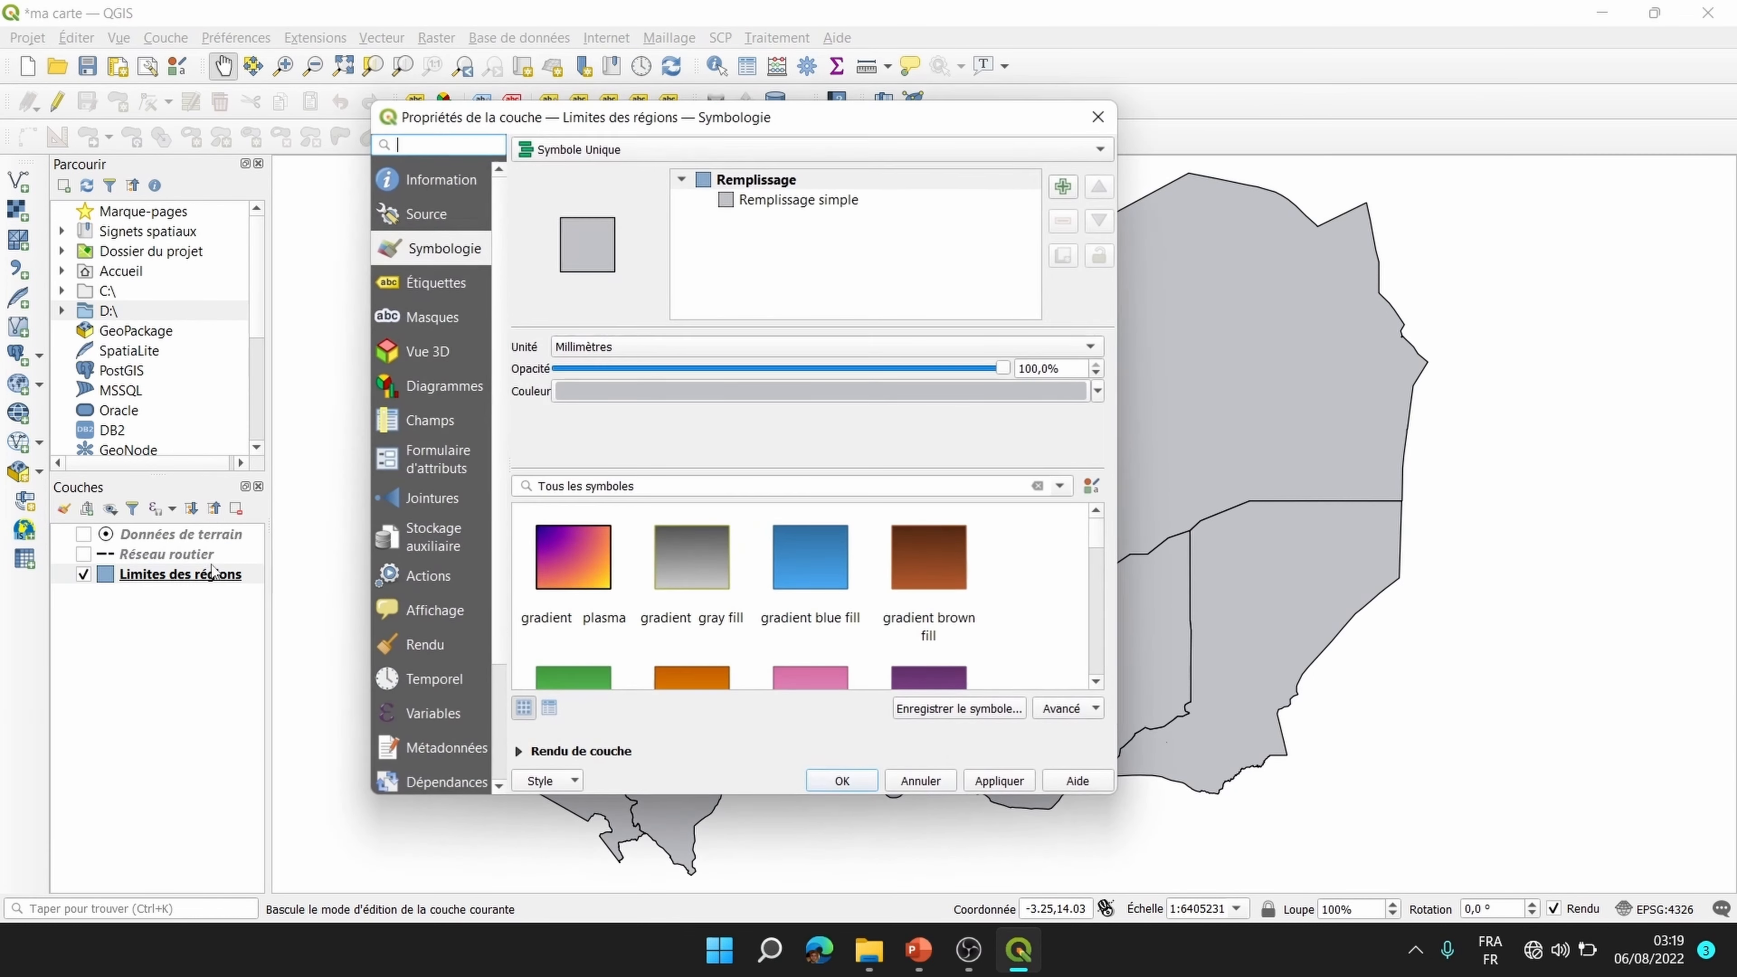
{"action": "left_click", "coordinate": [439, 294]}
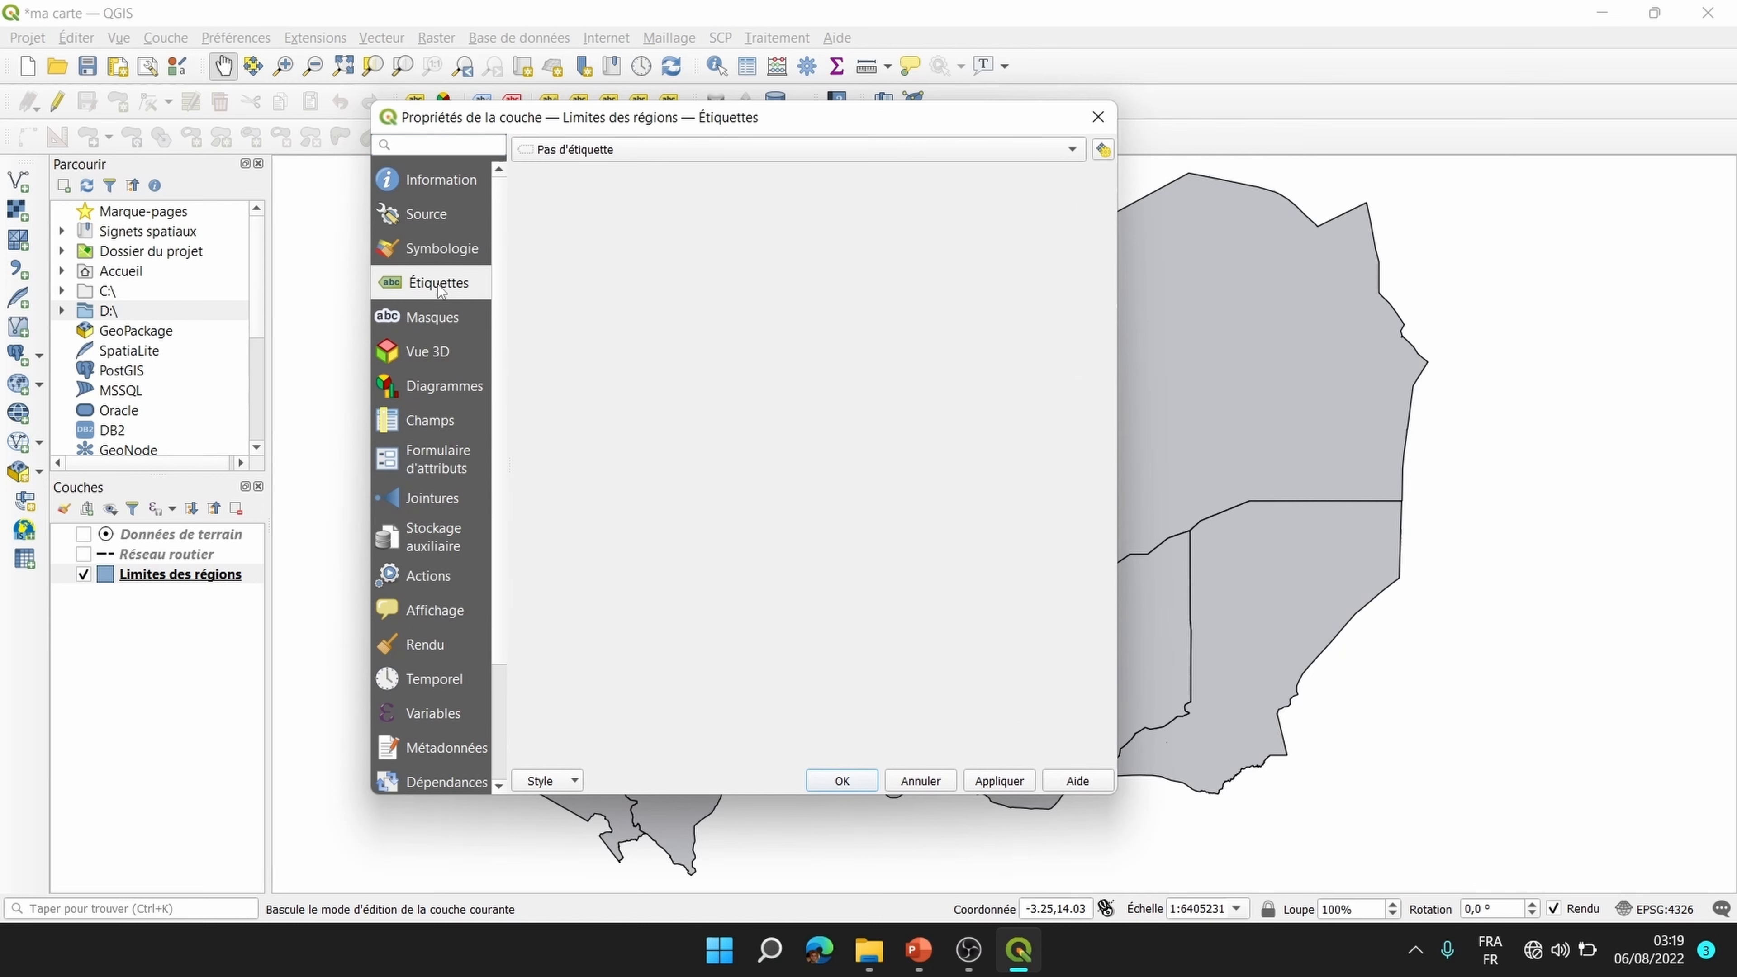
{"action": "left_click", "coordinate": [717, 149]}
{"action": "left_click", "coordinate": [604, 171]}
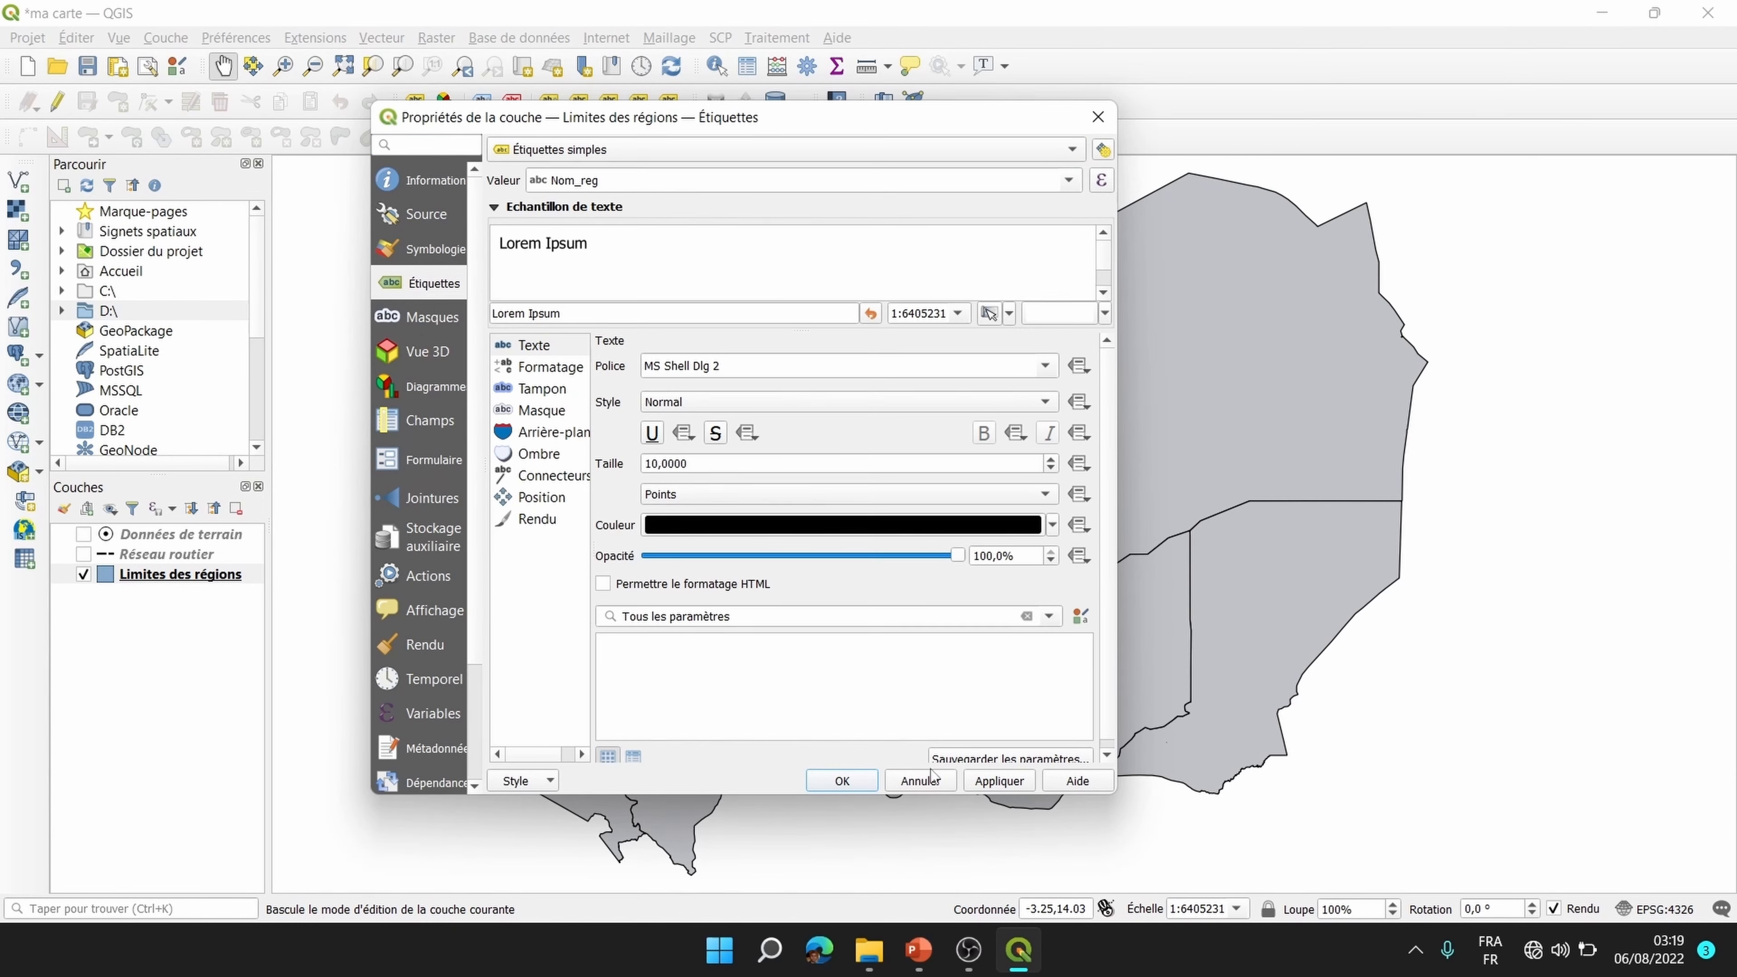
{"action": "left_click", "coordinate": [1005, 783]}
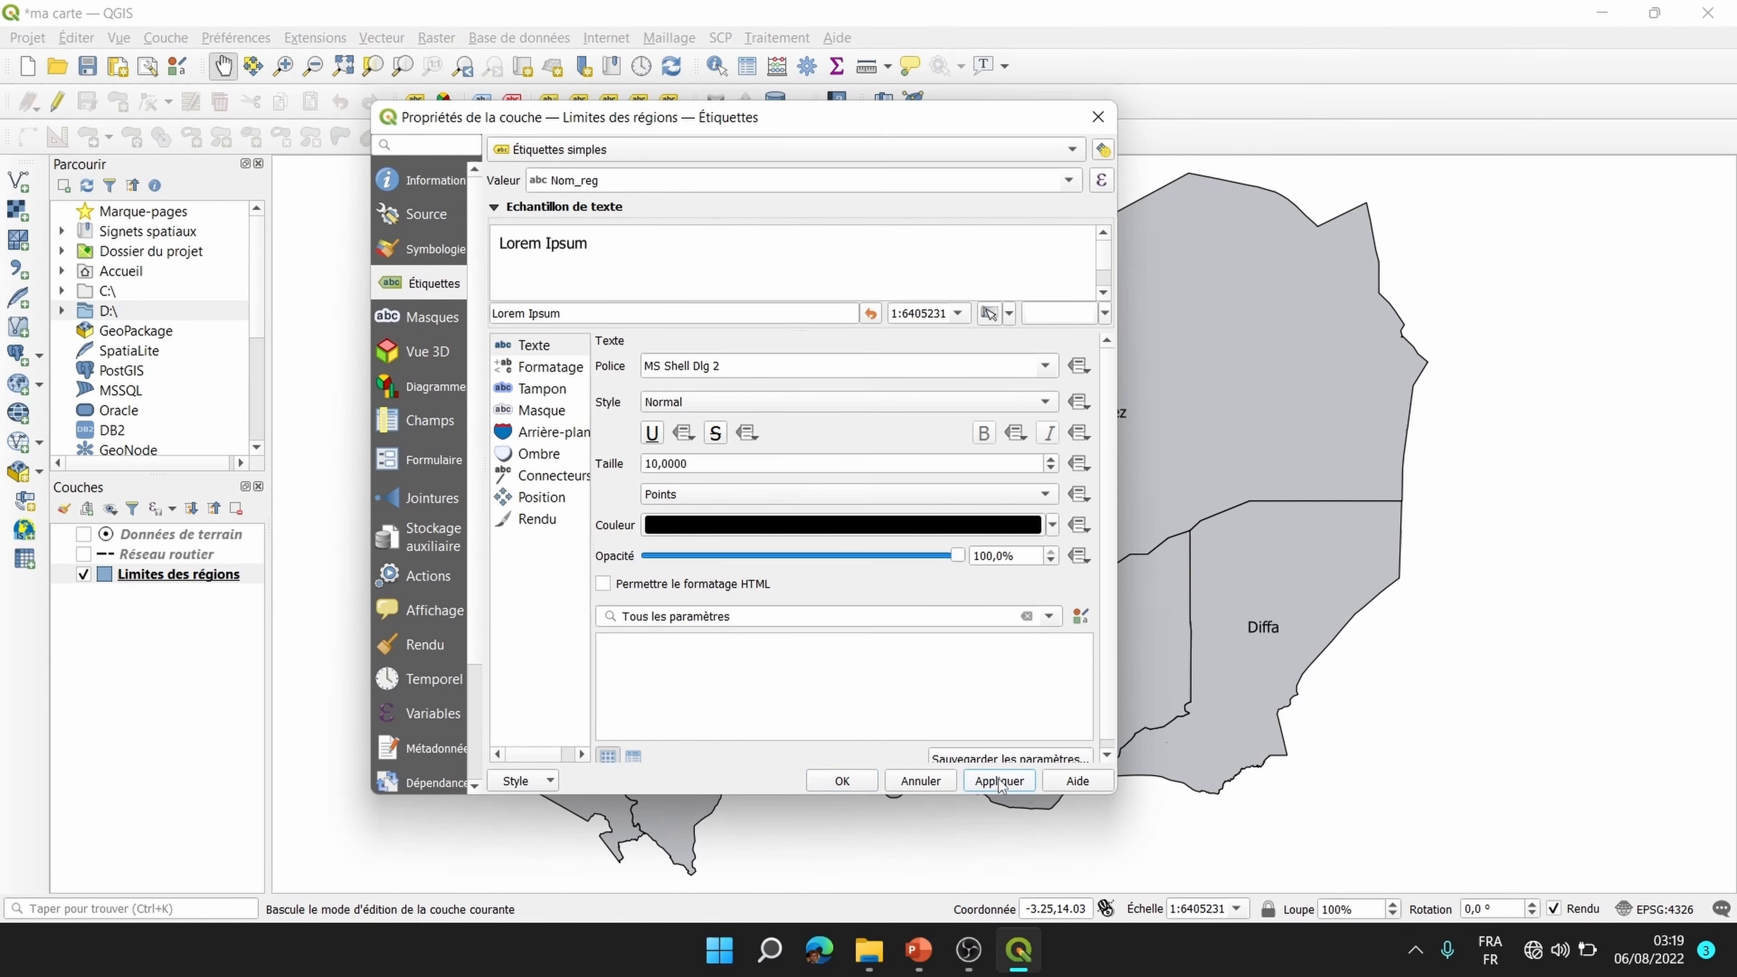
{"action": "left_click", "coordinate": [842, 782]}
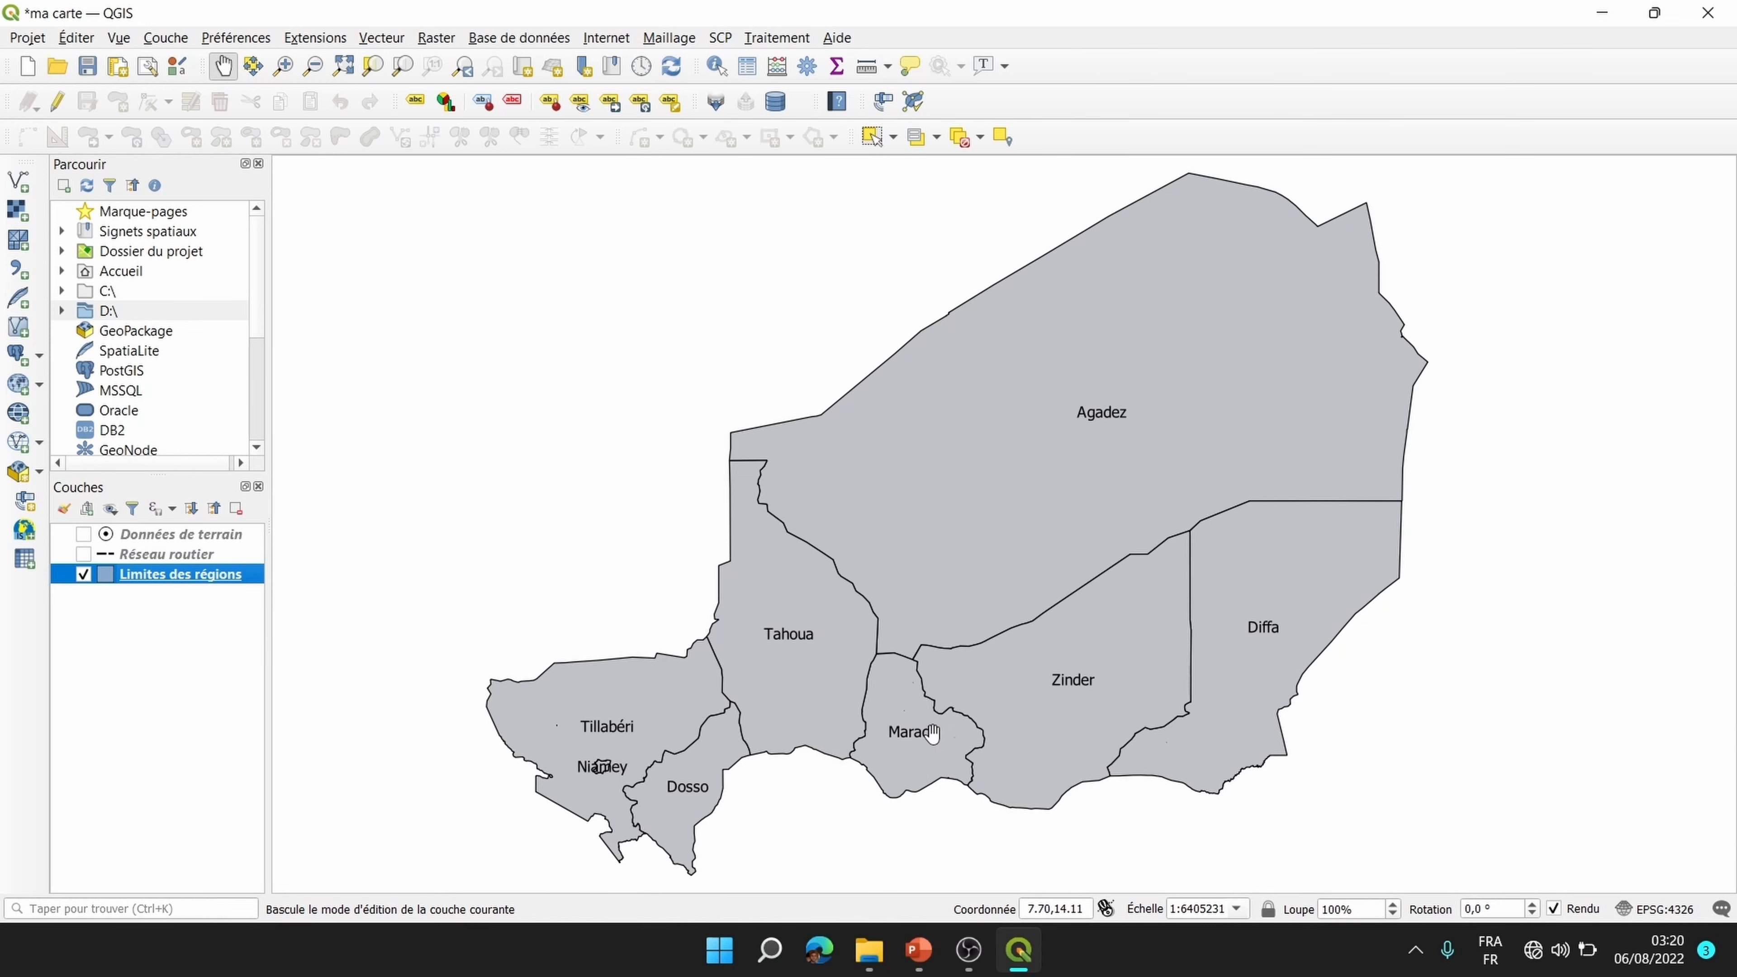
Step: Activate the Limites des régions layer and select the Agadez region on the map with the feature selection tool
{"action": "left_click_drag", "start_coordinate": [926, 749], "coordinate": [939, 717]}
{"action": "left_click", "coordinate": [166, 666]}
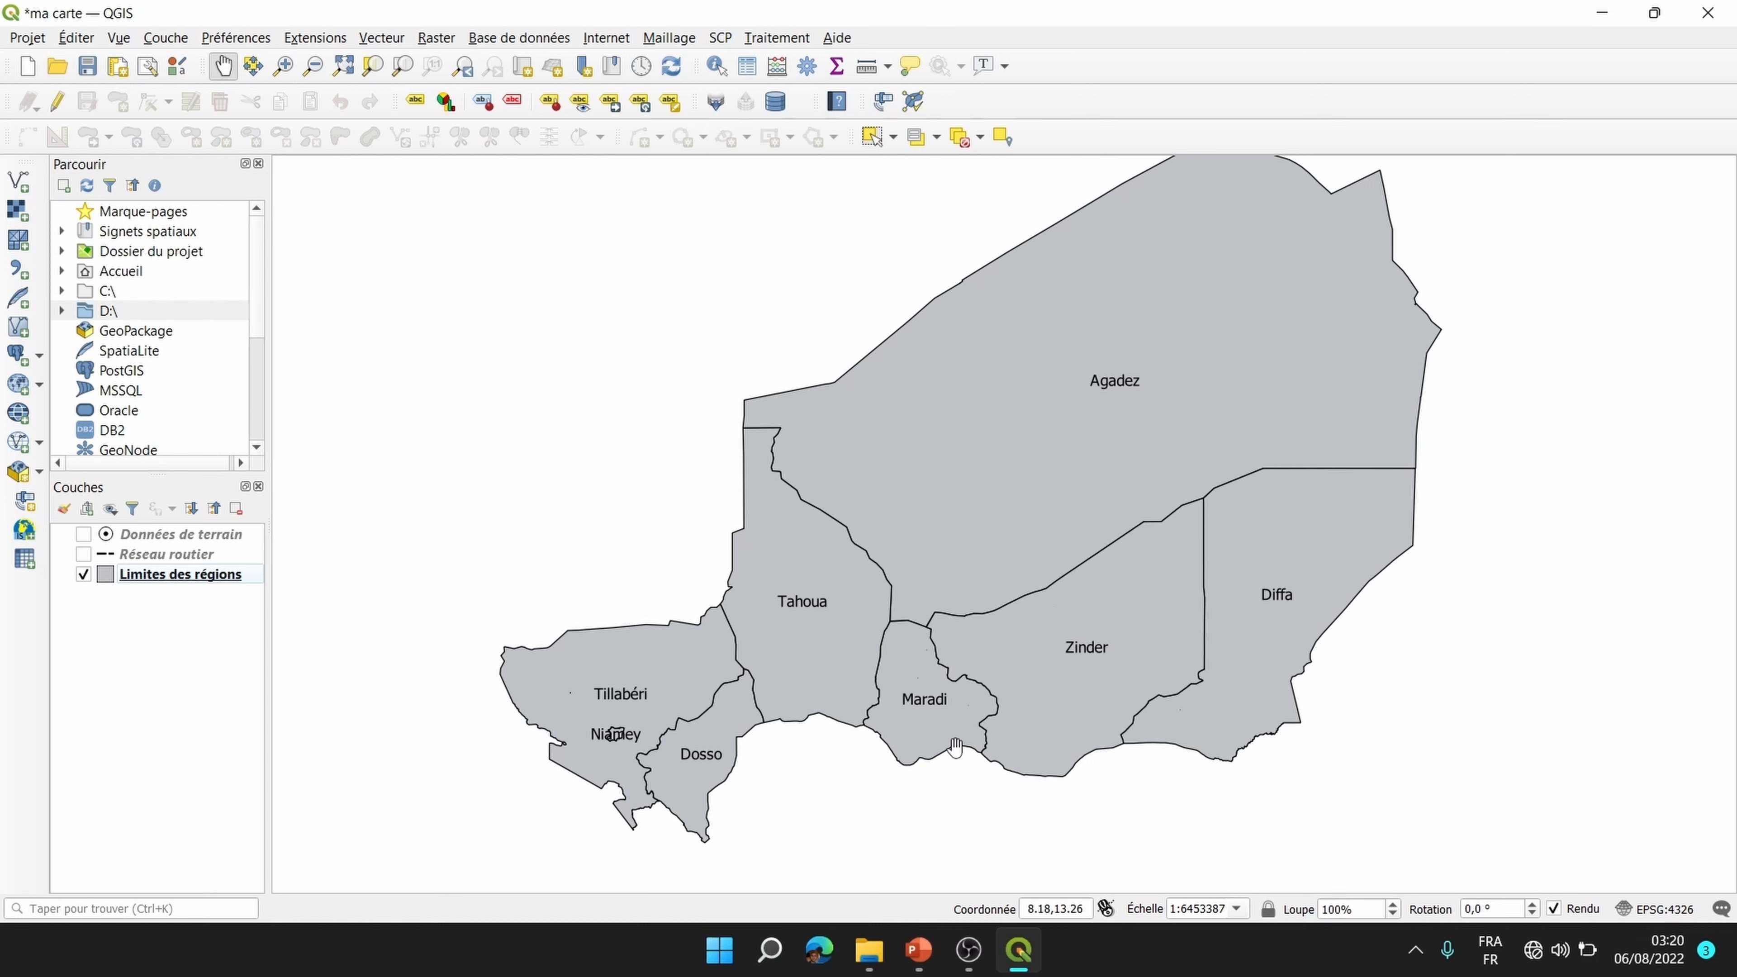
{"action": "left_click", "coordinate": [228, 580]}
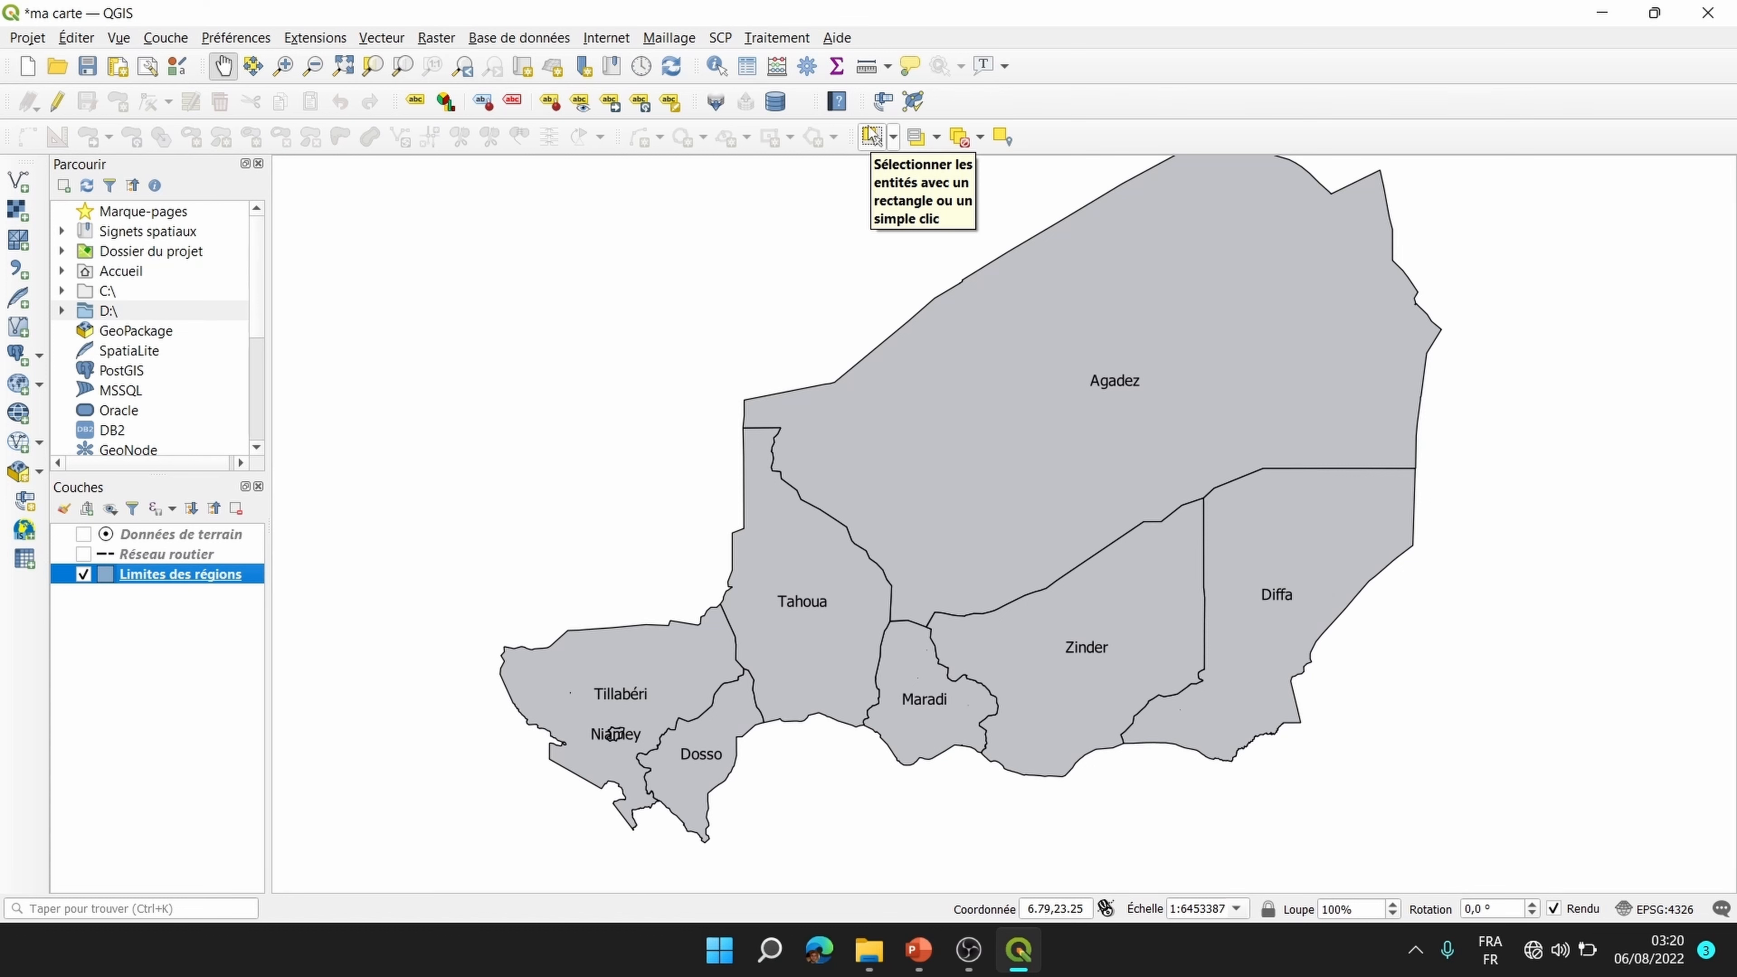
{"action": "left_click", "coordinate": [875, 138]}
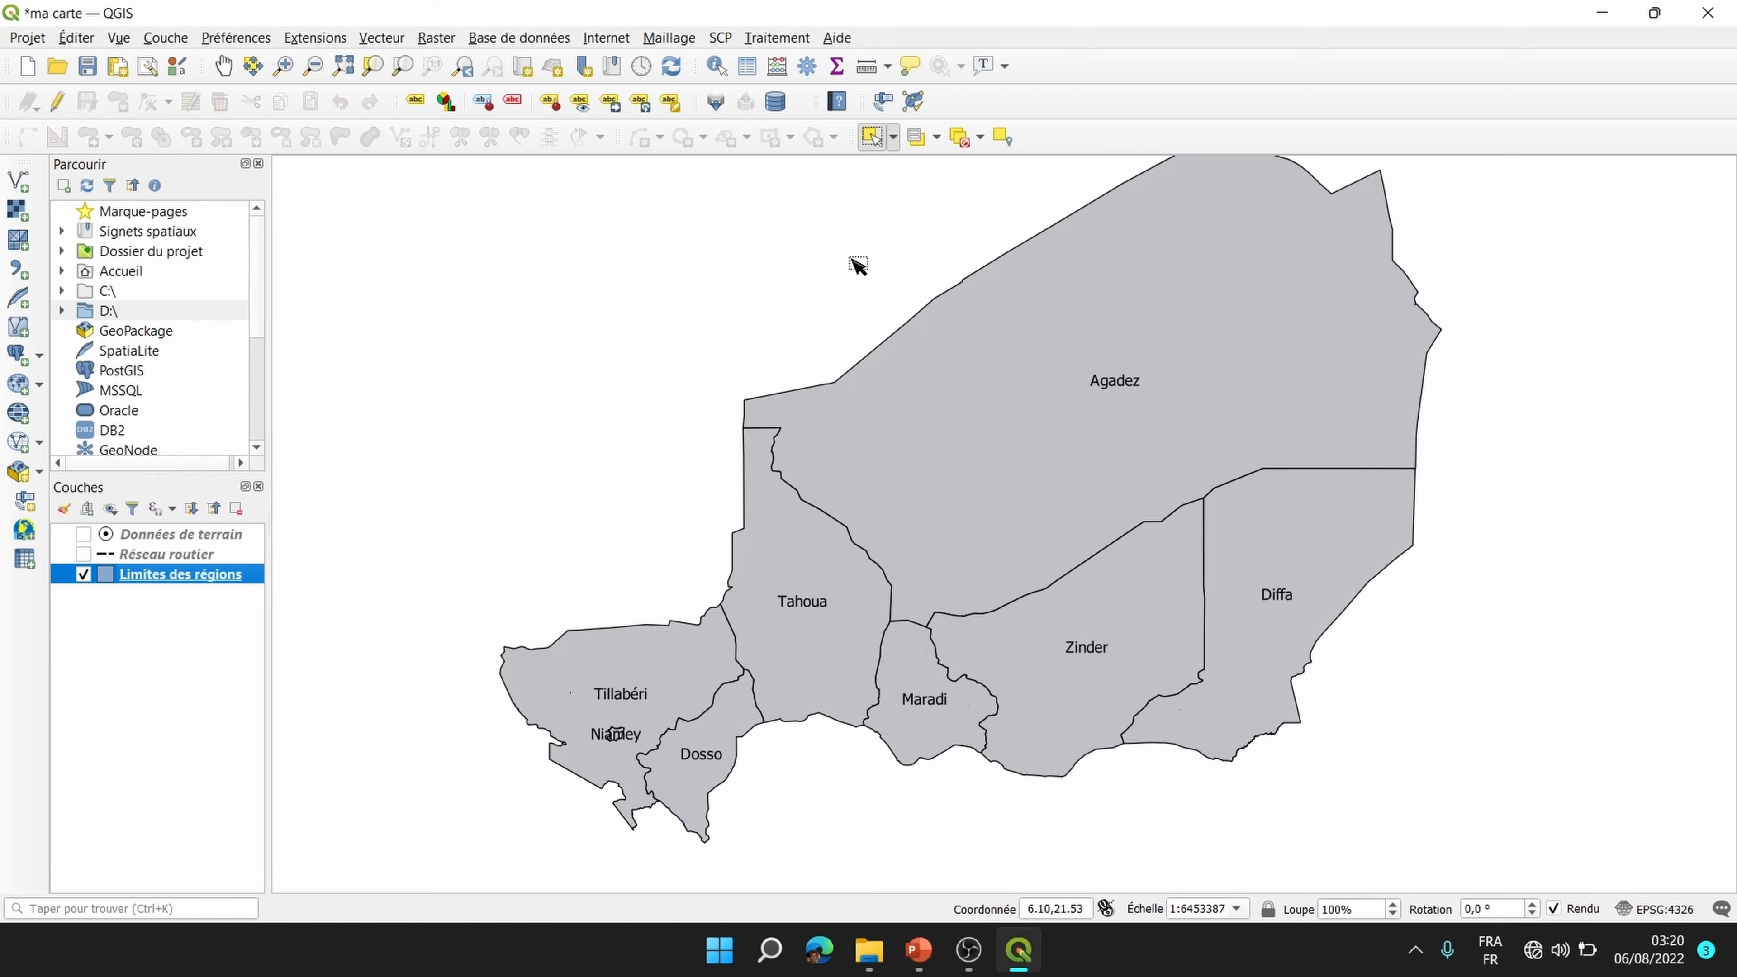
{"action": "left_click", "coordinate": [971, 490]}
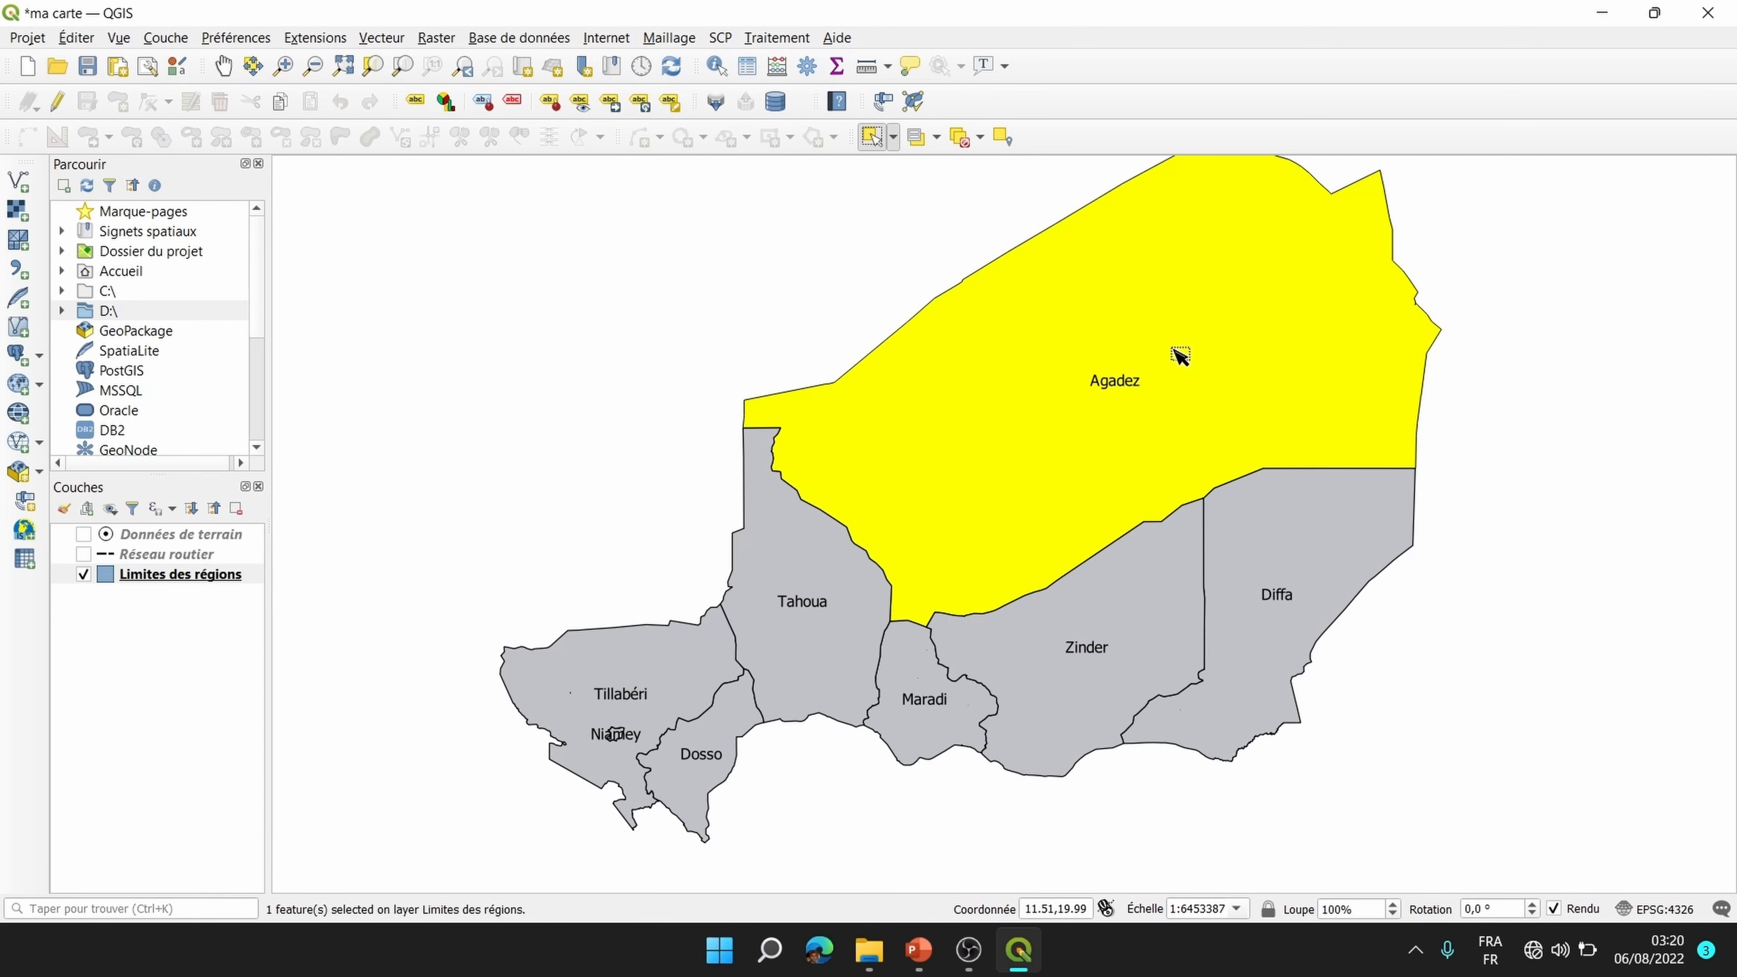
Step: Select the other regions individually on the map, including Zinder, Maradi, Tahoua, Tillabéri, Dosso and finally Diffa
{"action": "left_click", "coordinate": [1154, 626]}
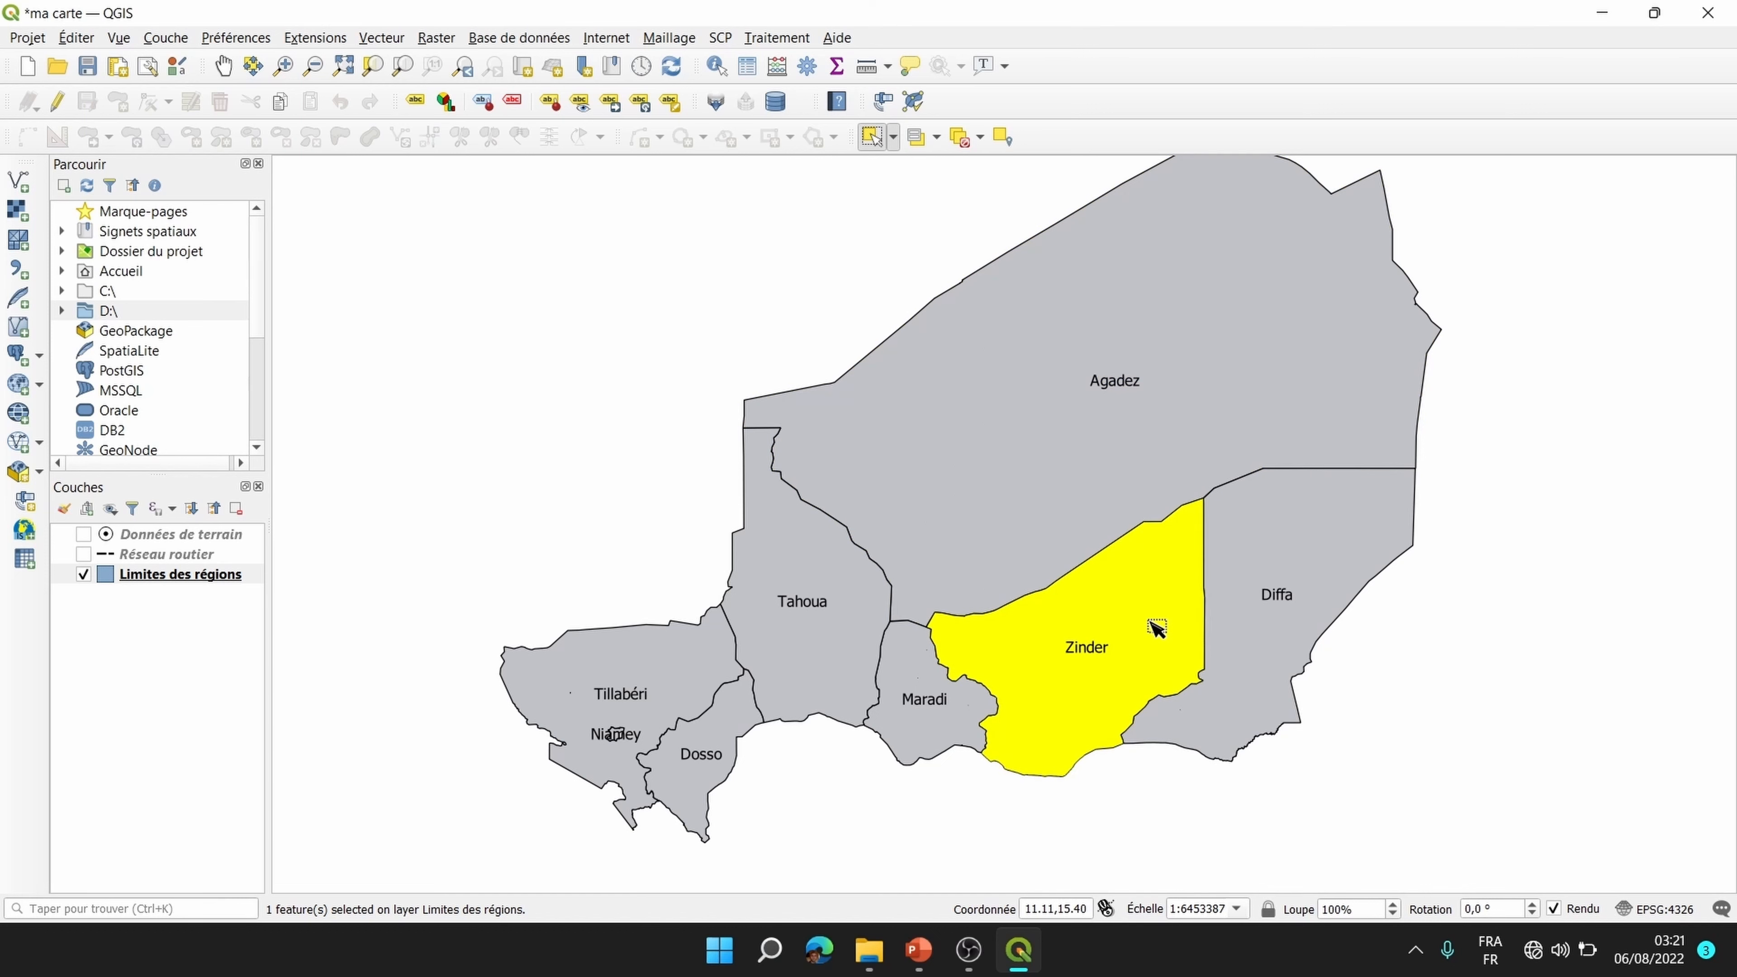
{"action": "left_click", "coordinate": [956, 735]}
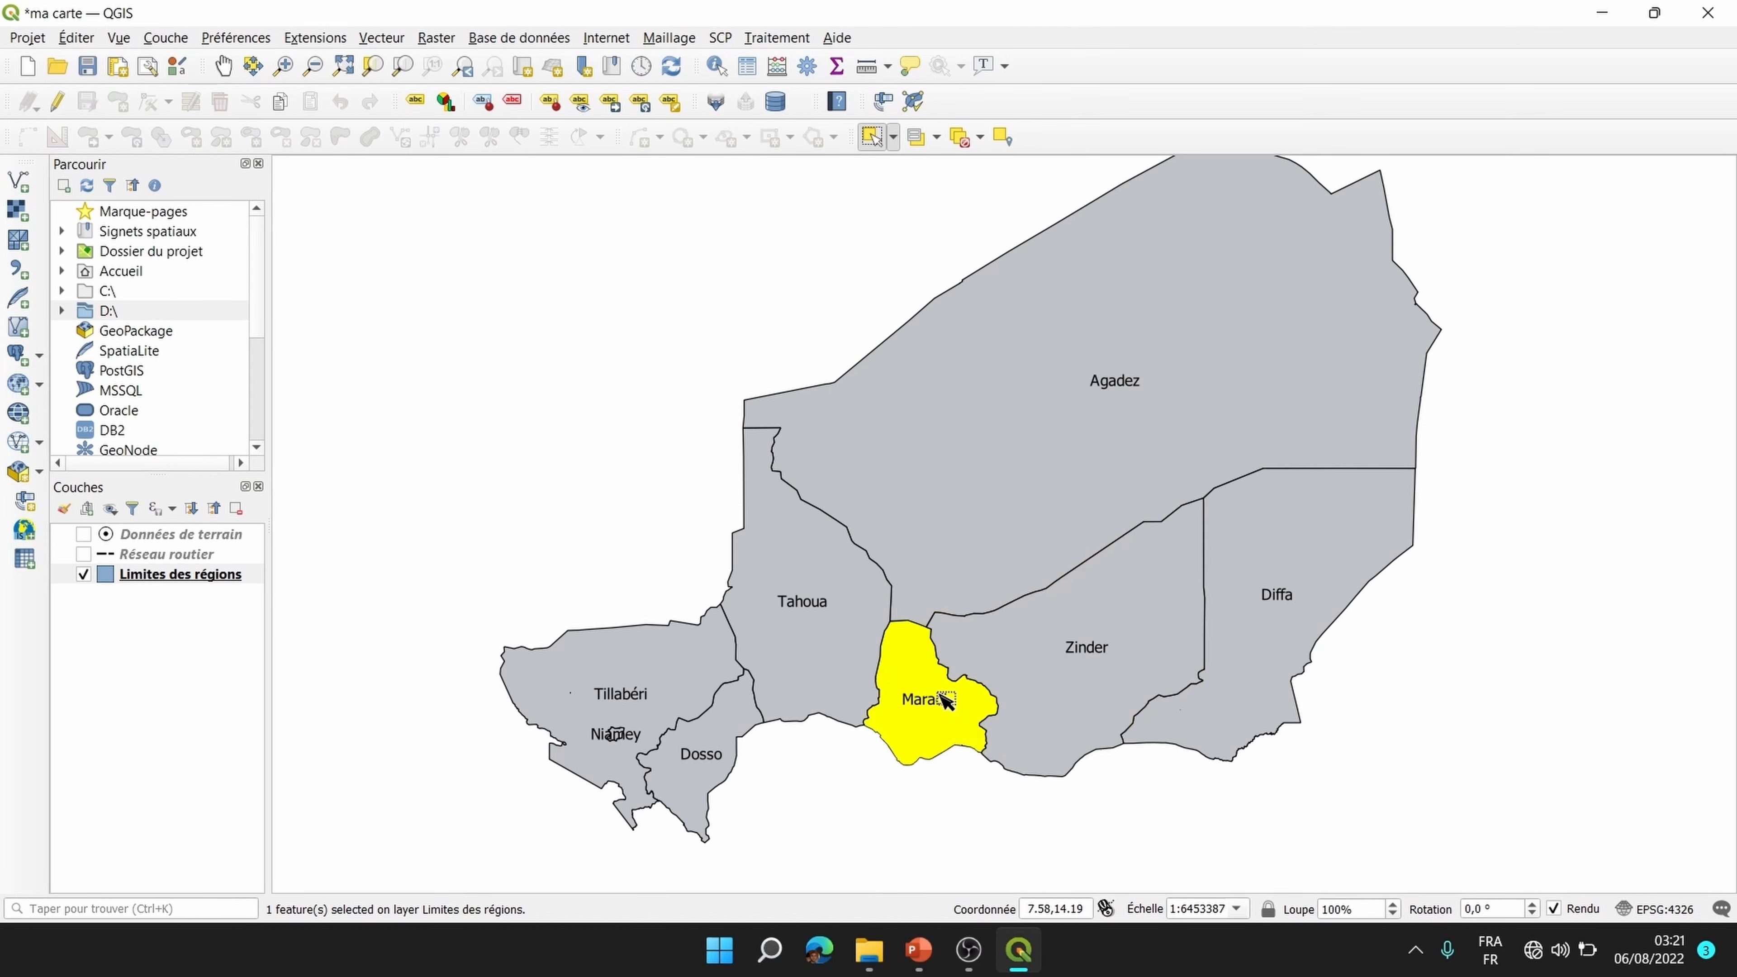
{"action": "left_click", "coordinate": [863, 700]}
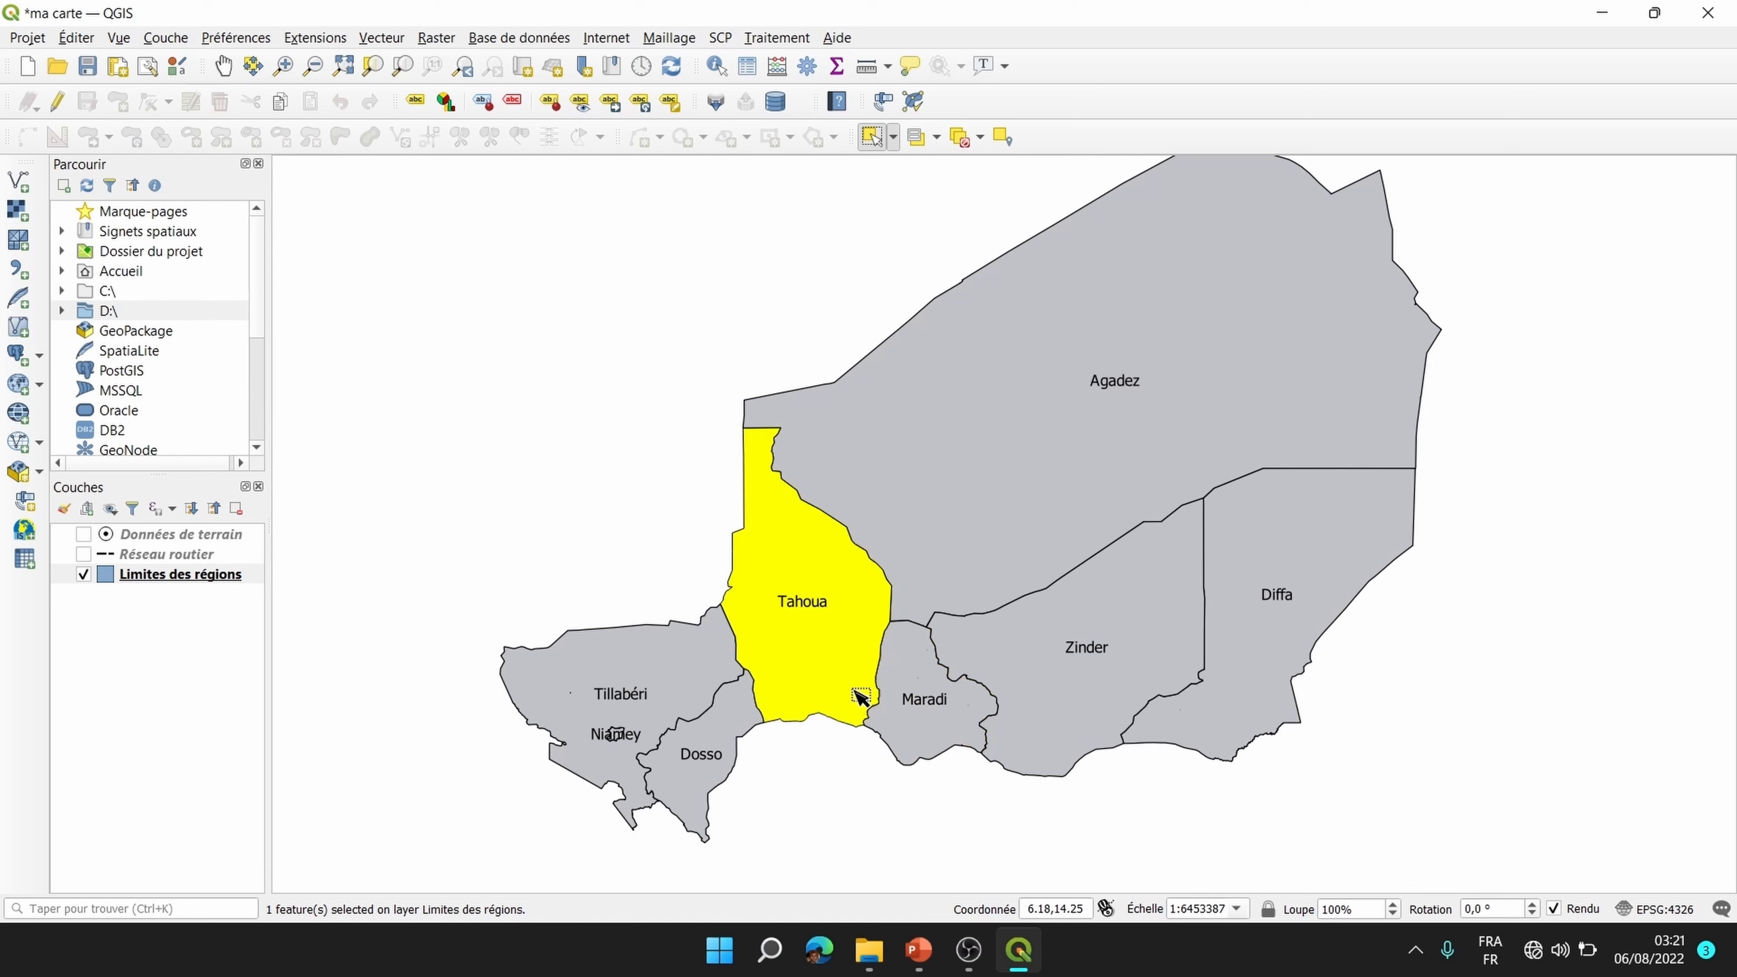
{"action": "left_click", "coordinate": [670, 695]}
{"action": "left_click", "coordinate": [727, 729]}
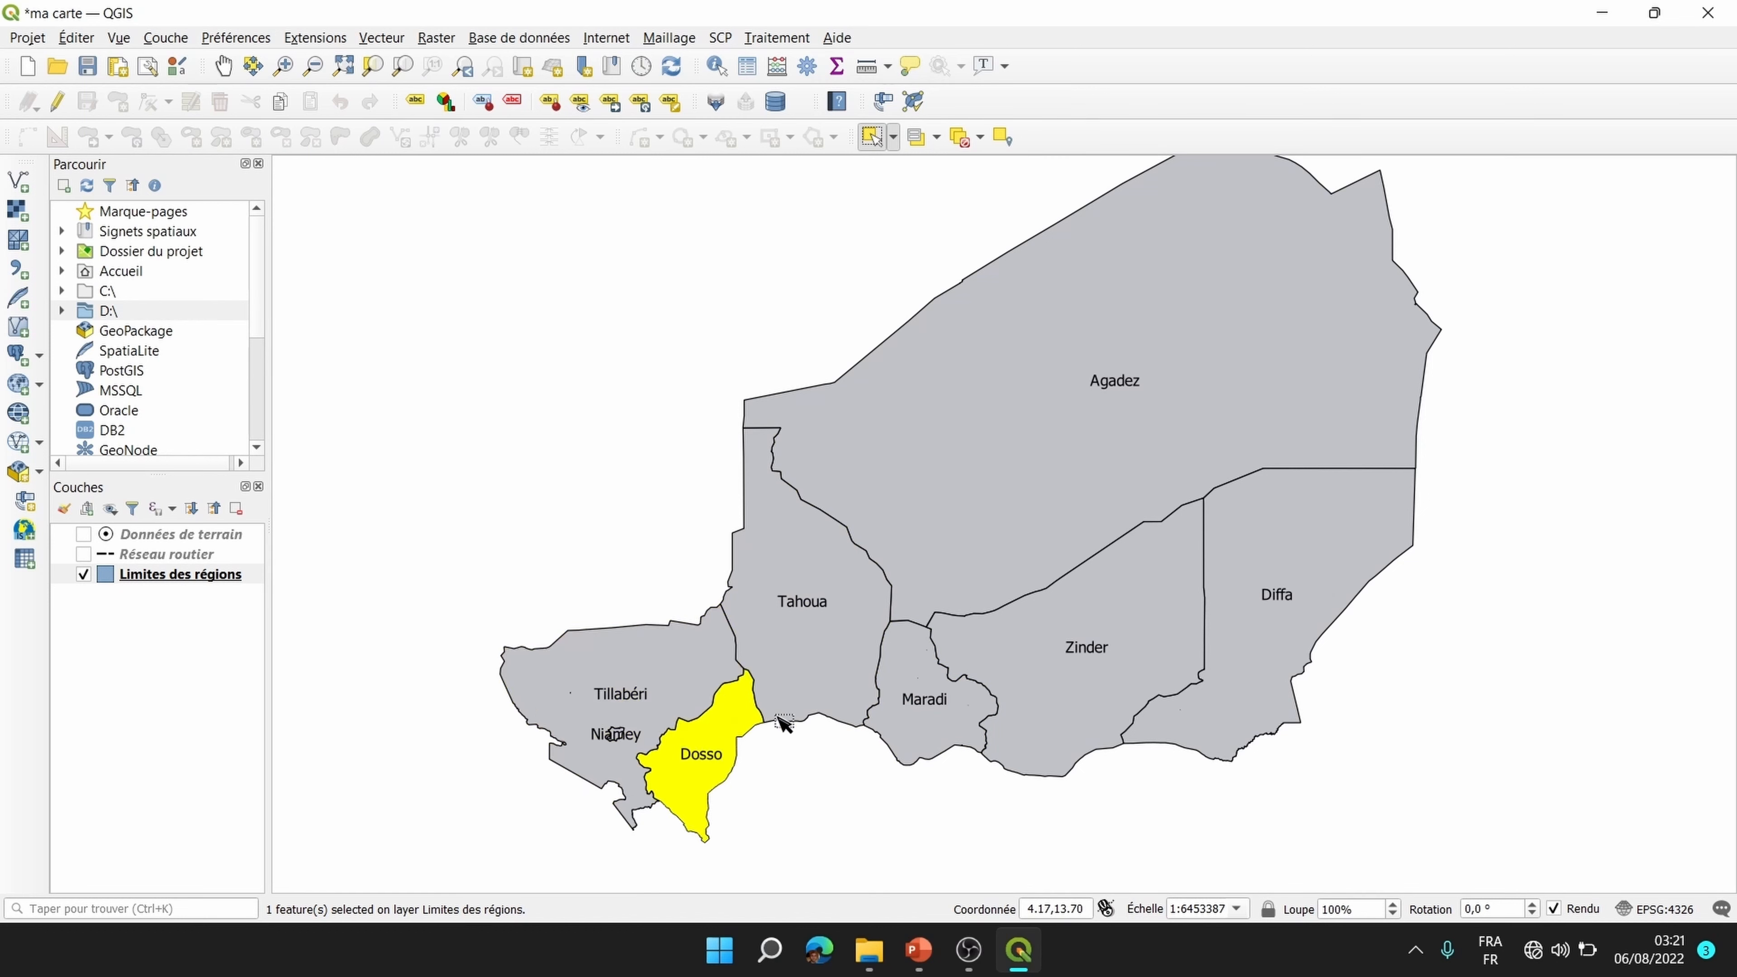
{"action": "left_click", "coordinate": [1138, 710]}
{"action": "left_click", "coordinate": [1289, 654]}
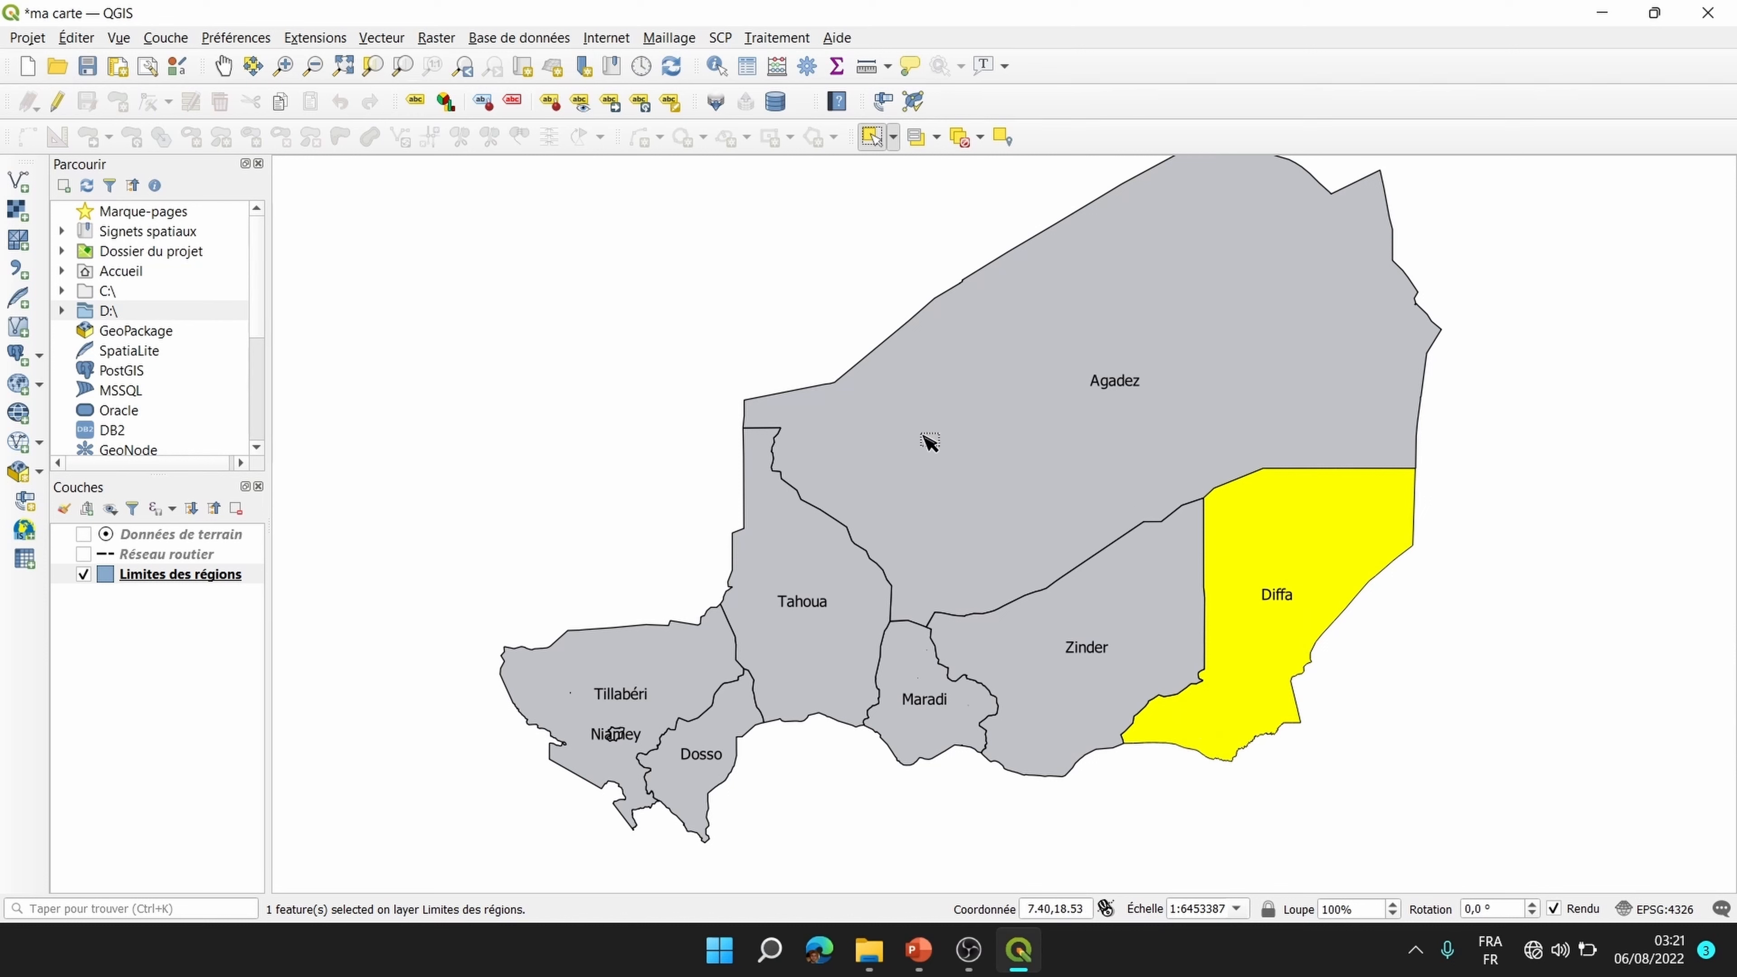
Step: Select Agadez, Maradi, Zinder and Diffa together with a selection rectangle, and reduce the selection to Zinder alone
{"action": "left_click_drag", "start_coordinate": [984, 482], "coordinate": [1291, 699]}
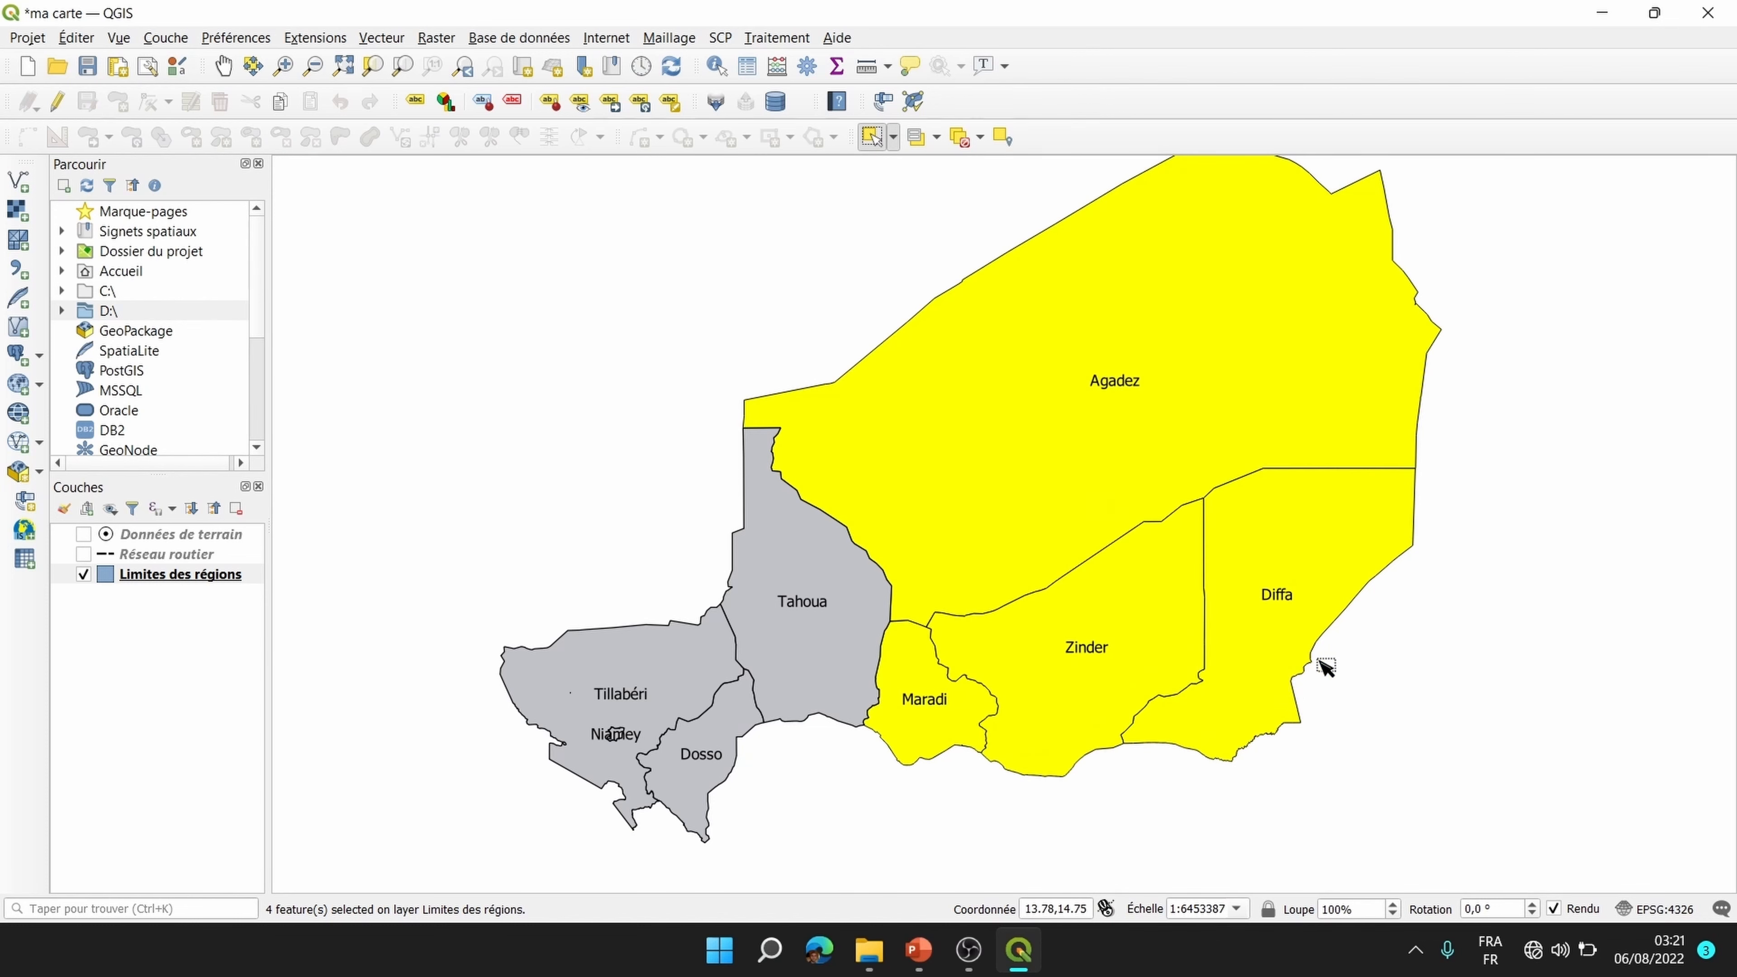
{"action": "left_click", "coordinate": [1196, 457]}
{"action": "left_click", "coordinate": [1128, 677]}
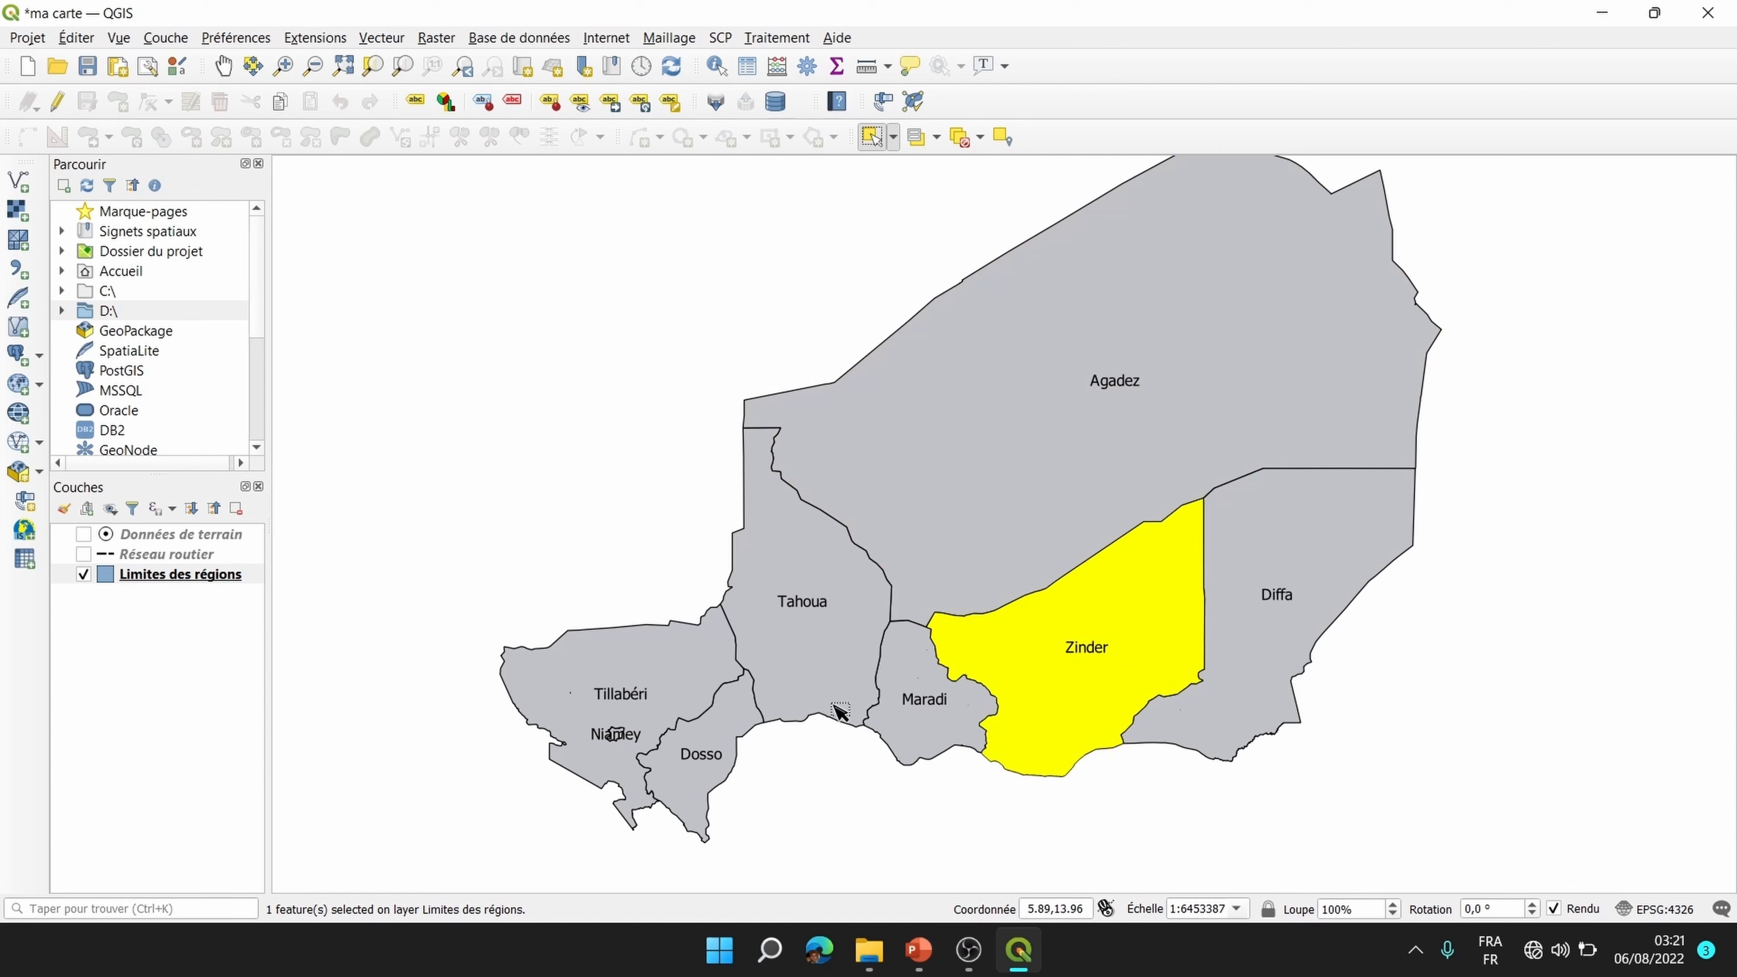
Step: Select Tahoua with Maradi, Zinder with Diffa, and all regions except Agadez using successive selection rectangles, and clear the selection
{"action": "left_click_drag", "start_coordinate": [790, 665], "coordinate": [931, 715]}
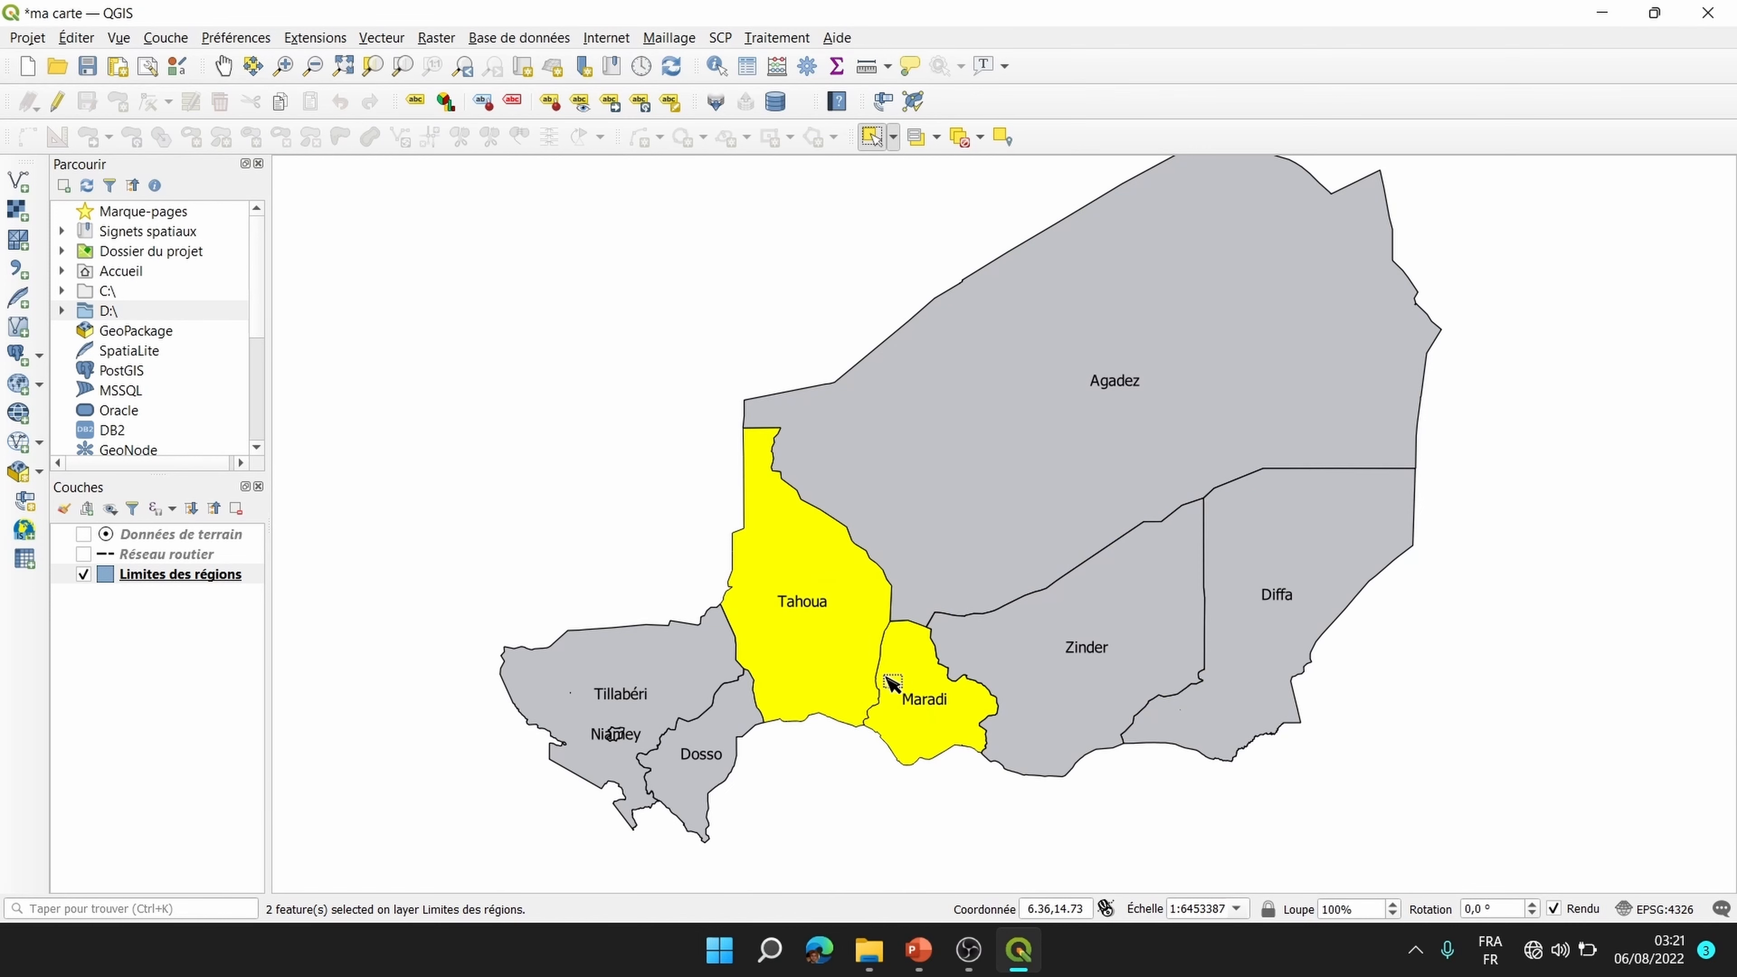
{"action": "left_click_drag", "start_coordinate": [1189, 637], "coordinate": [1246, 645]}
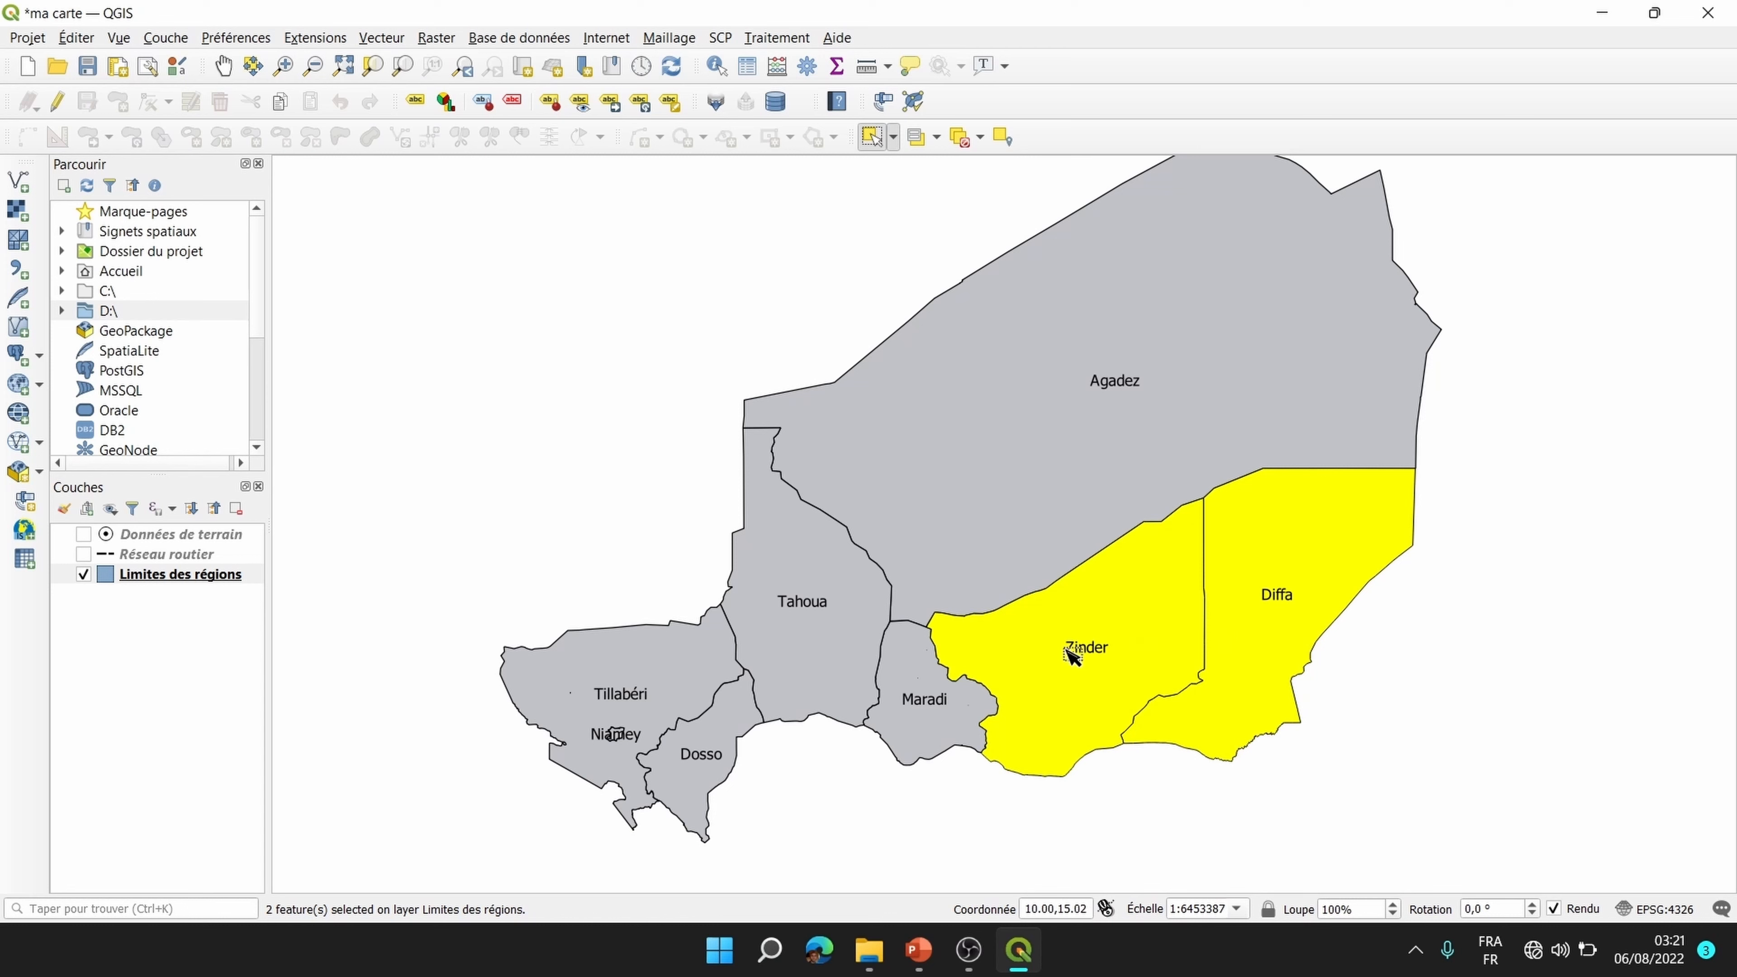
{"action": "left_click_drag", "start_coordinate": [658, 660], "coordinate": [1334, 763]}
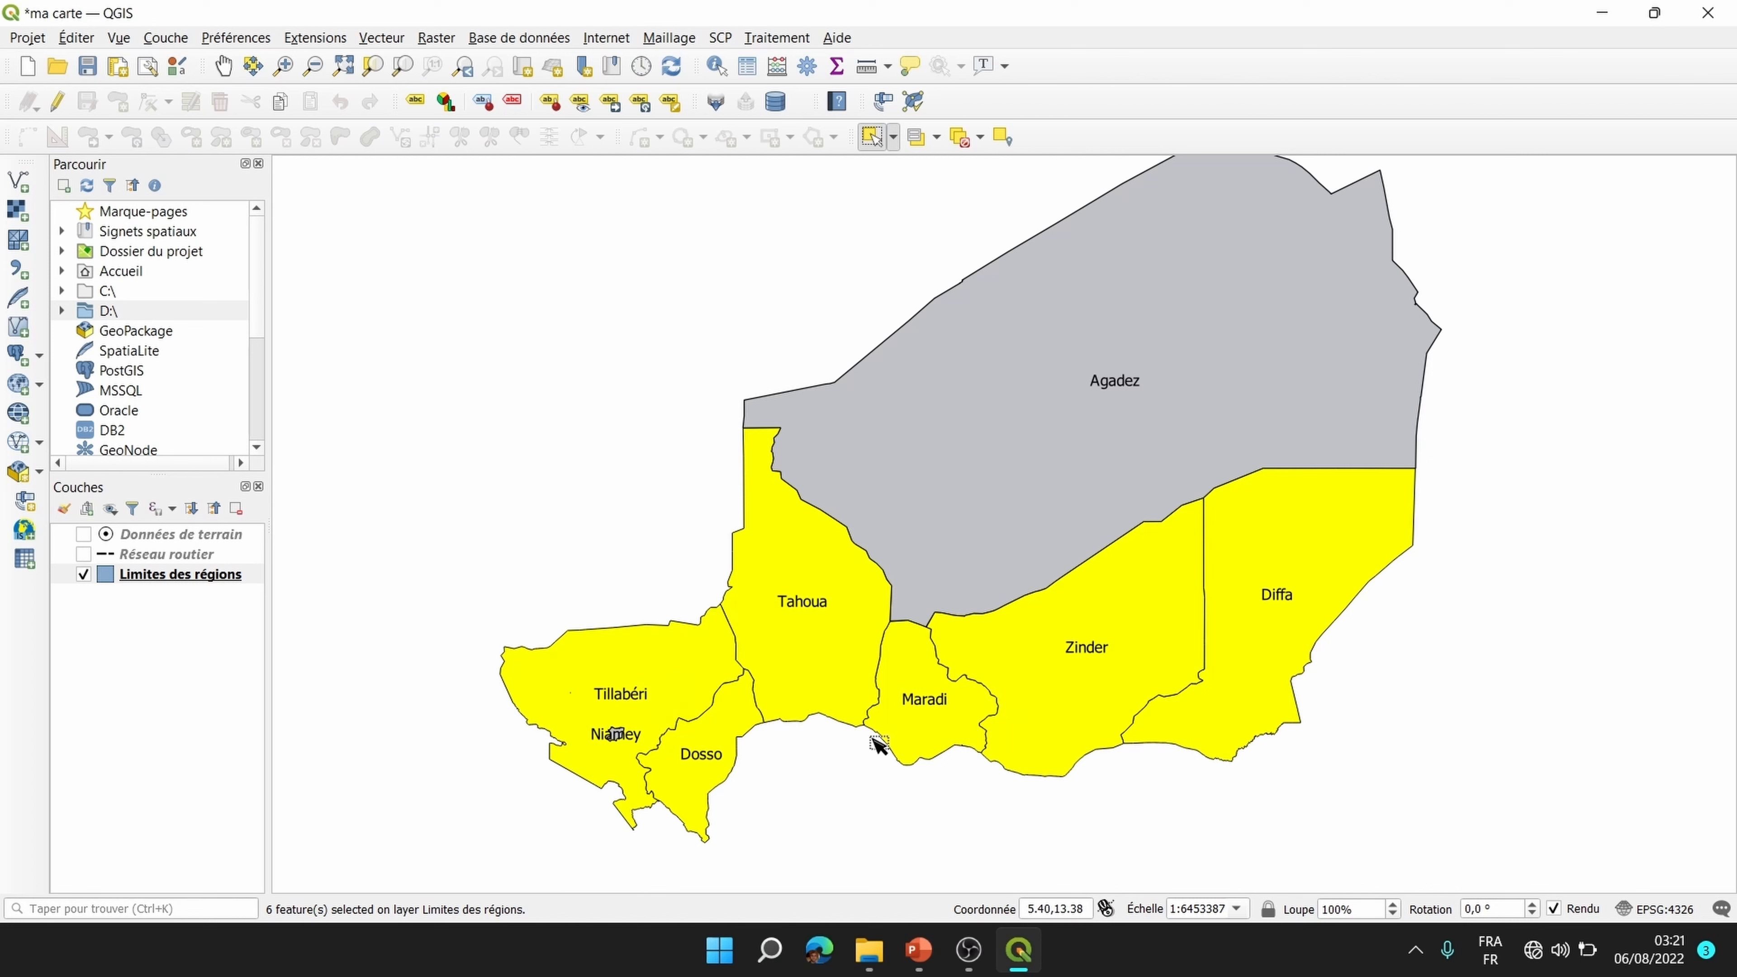
{"action": "left_click", "coordinate": [959, 138]}
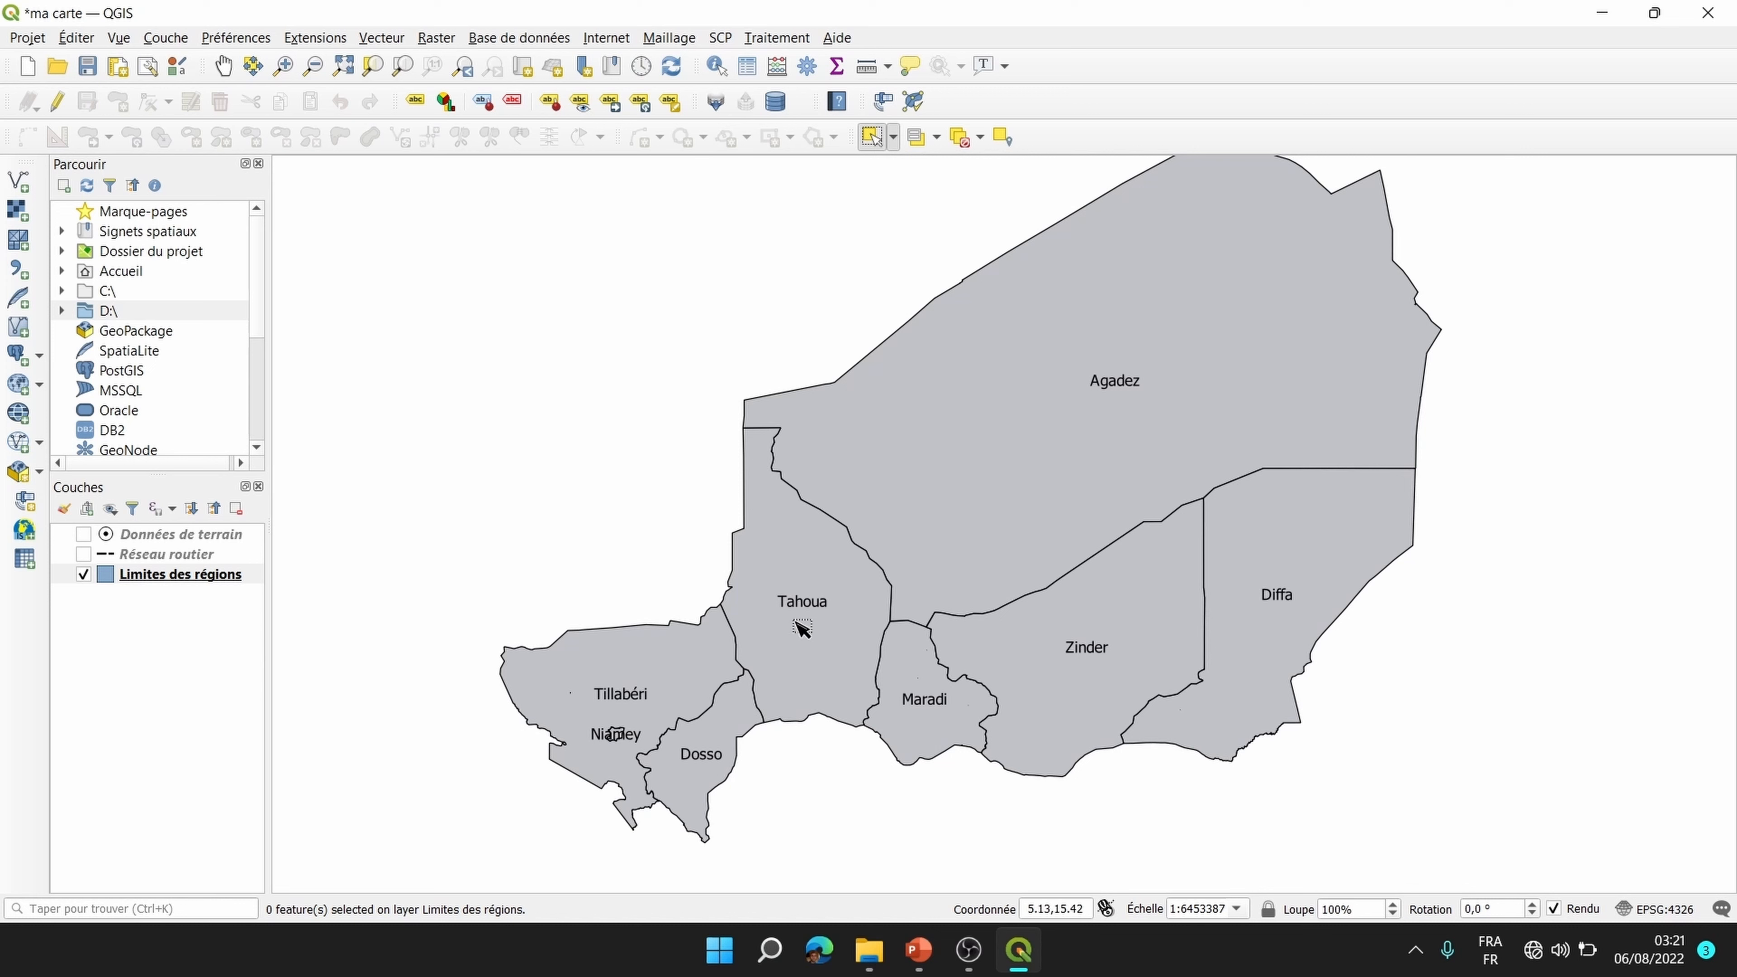
Step: Select the Tahoua region, view the export options of the Limites des régions layer, and deselect all features
{"action": "left_click", "coordinate": [818, 663]}
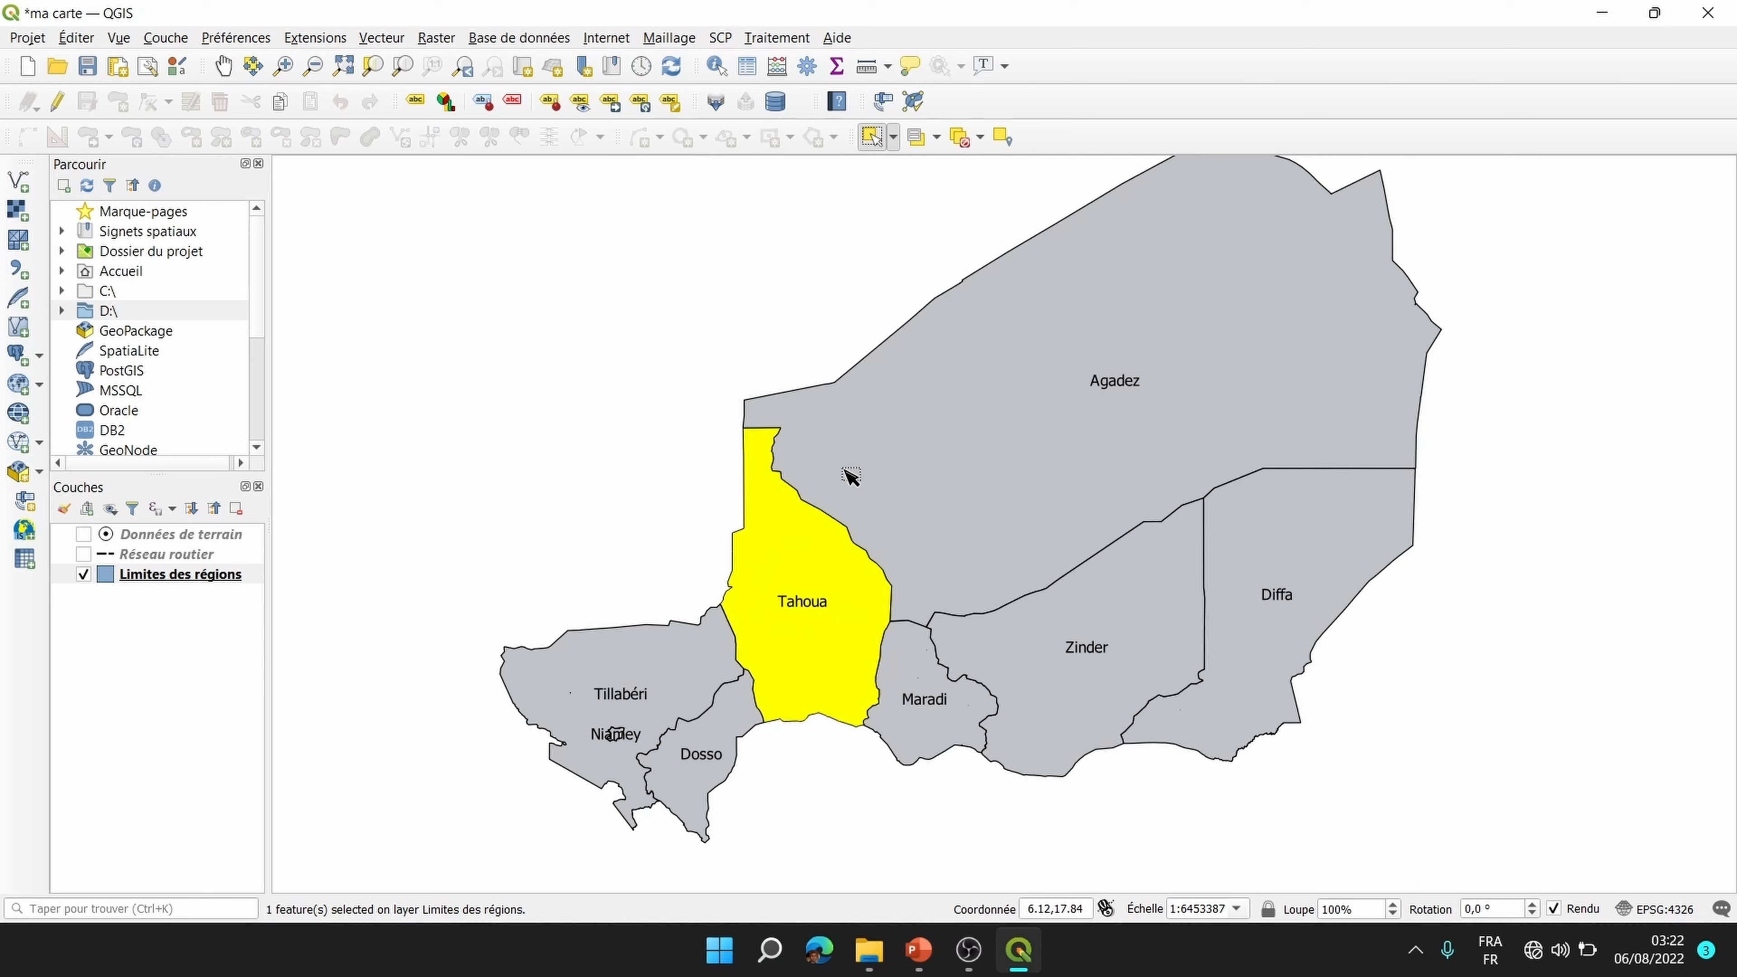
{"action": "right_click", "coordinate": [220, 578]}
{"action": "mouse_move", "coordinate": [342, 513]}
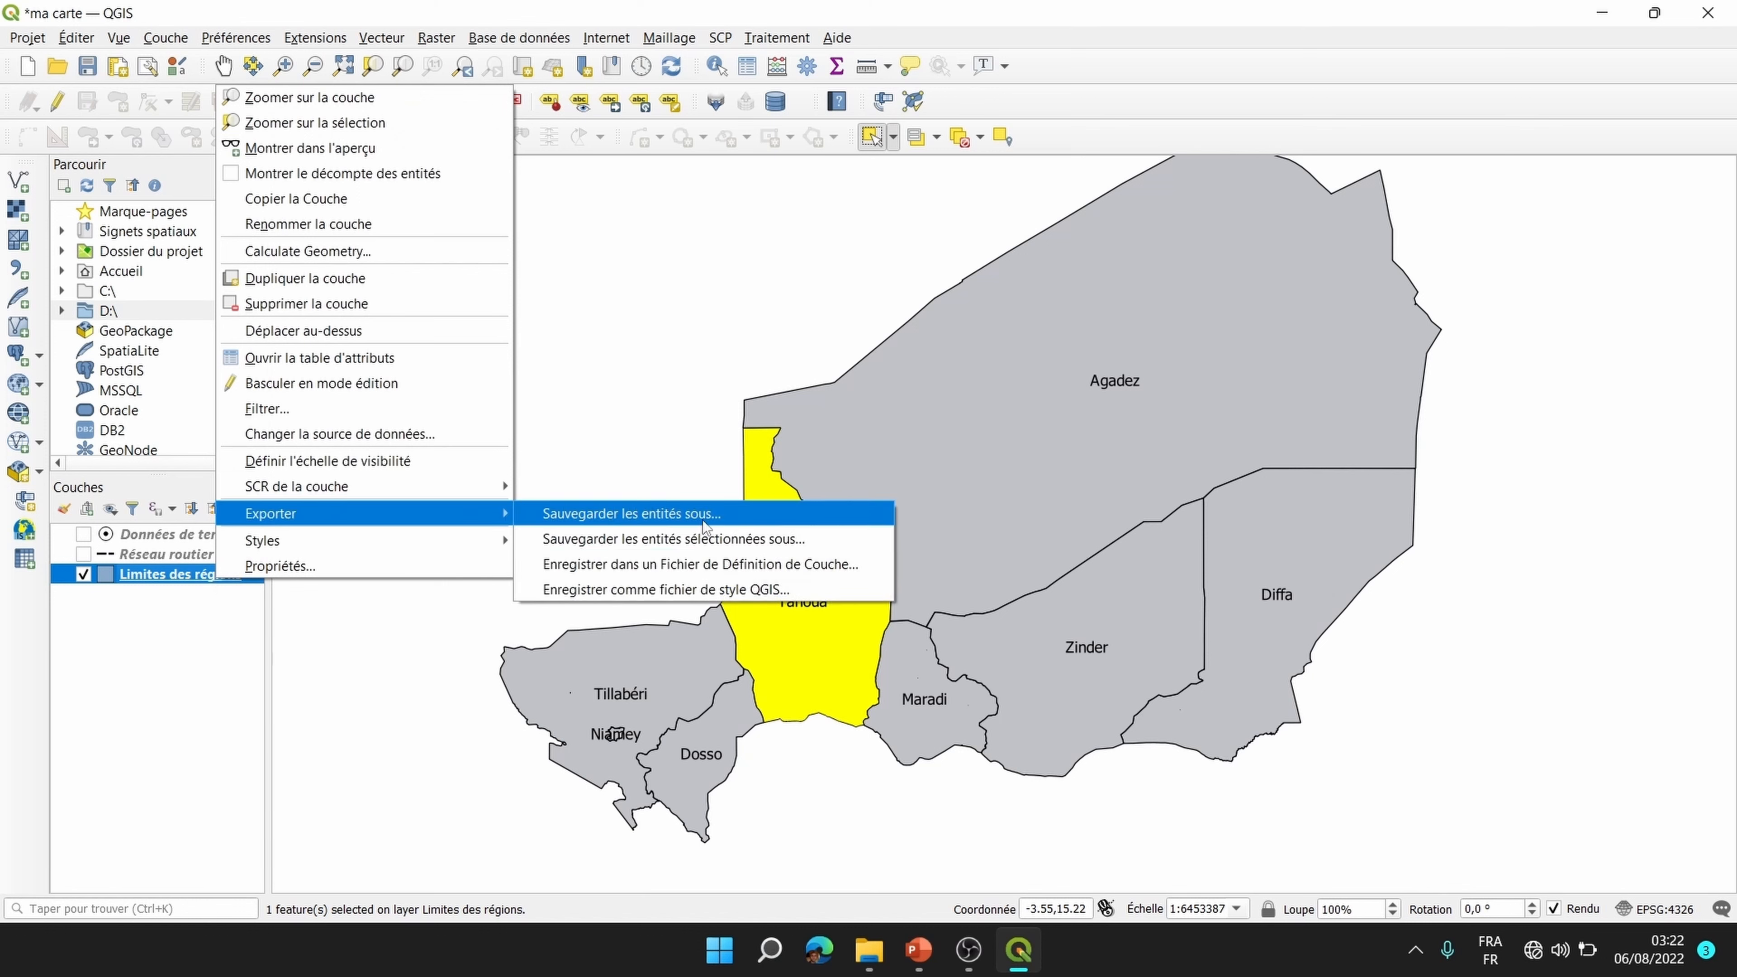
{"action": "left_click", "coordinate": [902, 404]}
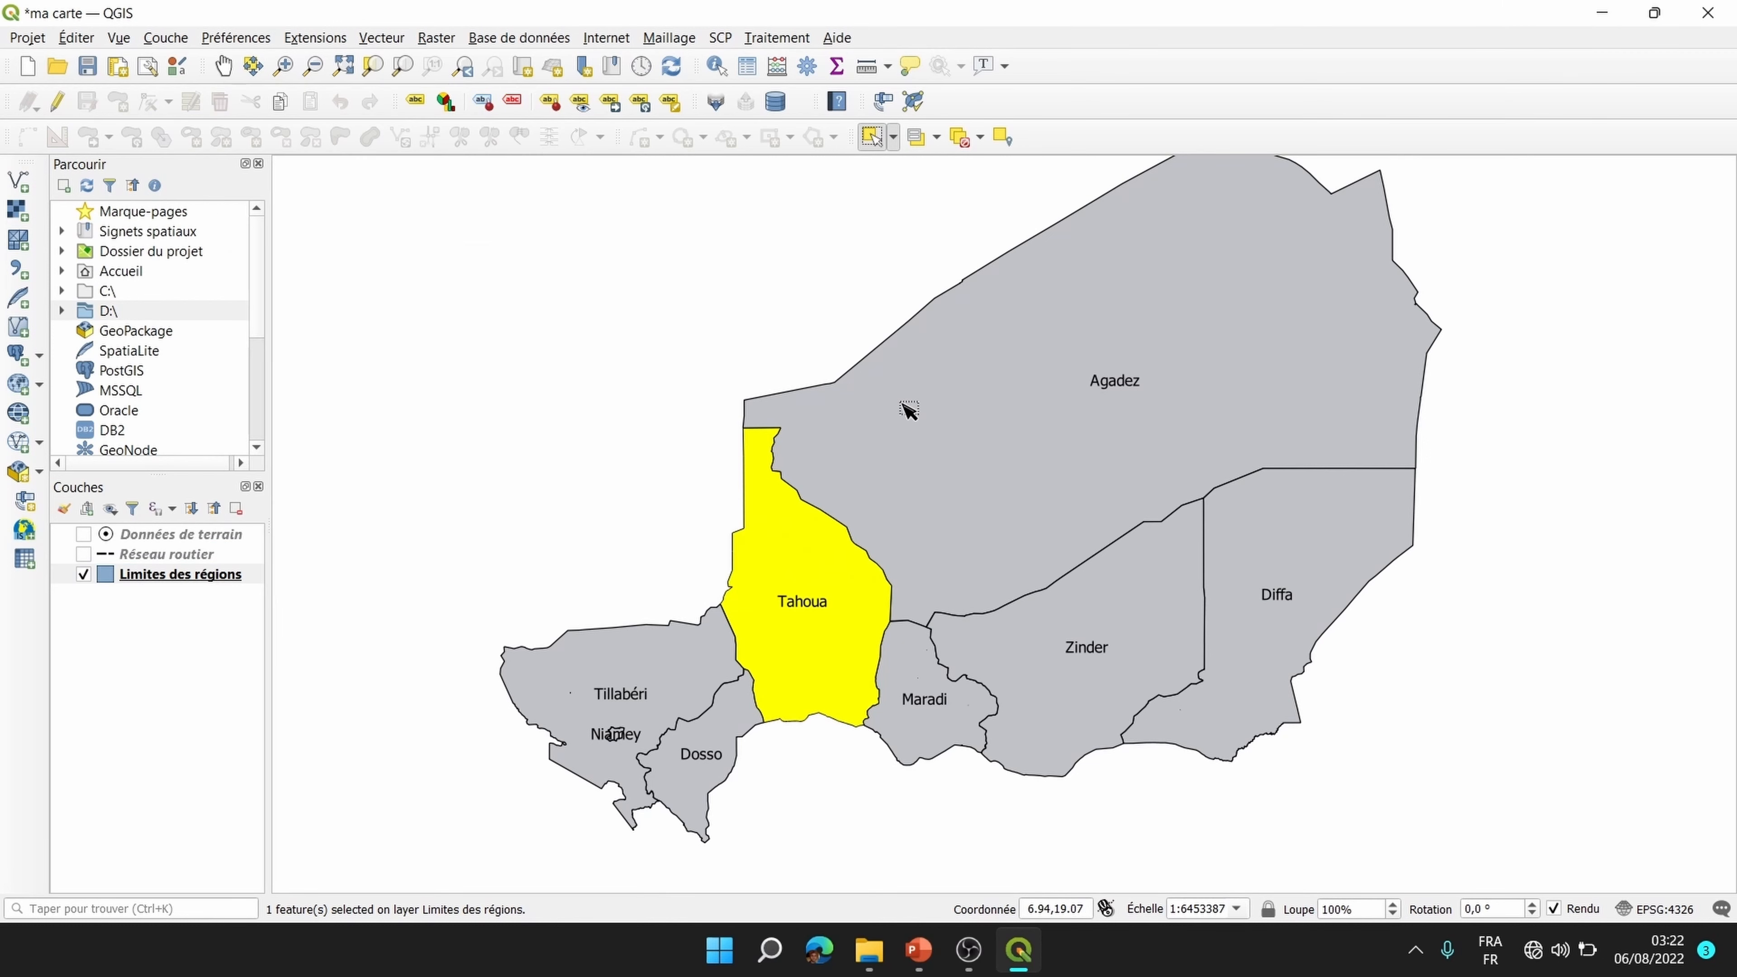
{"action": "left_click", "coordinate": [903, 404]}
{"action": "left_click", "coordinate": [801, 628]}
{"action": "left_click", "coordinate": [961, 140]}
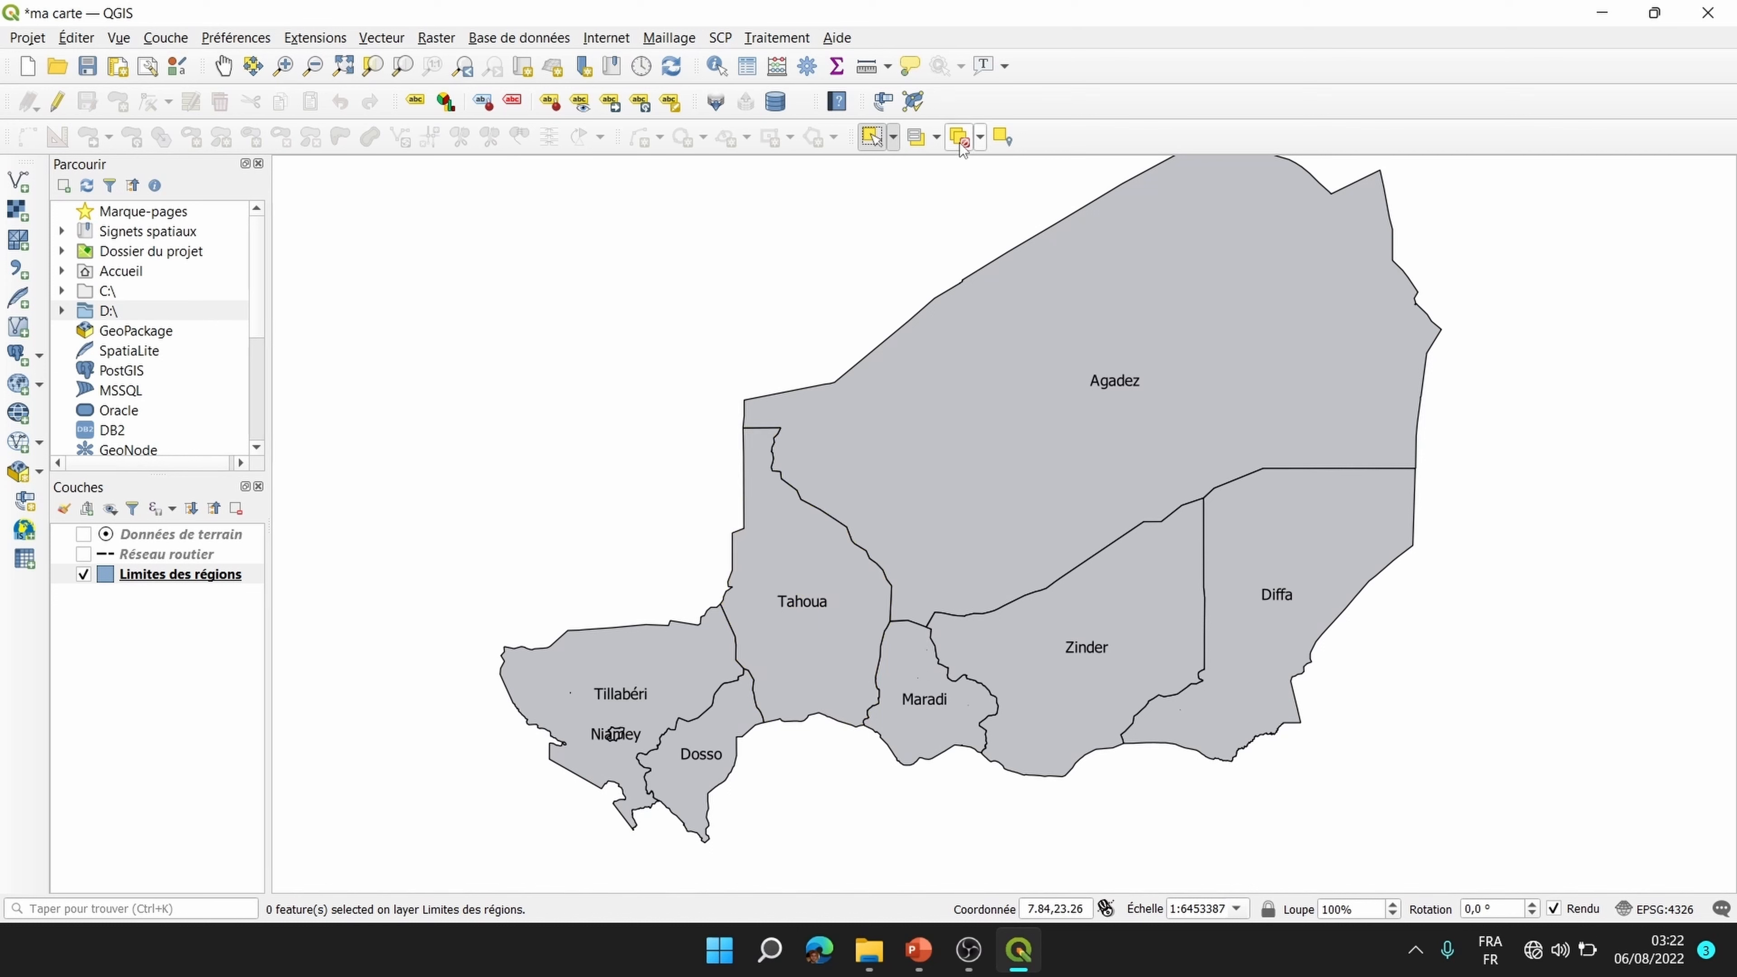
{"action": "left_click_drag", "start_coordinate": [841, 609], "coordinate": [826, 594]}
{"action": "left_click", "coordinate": [184, 579]}
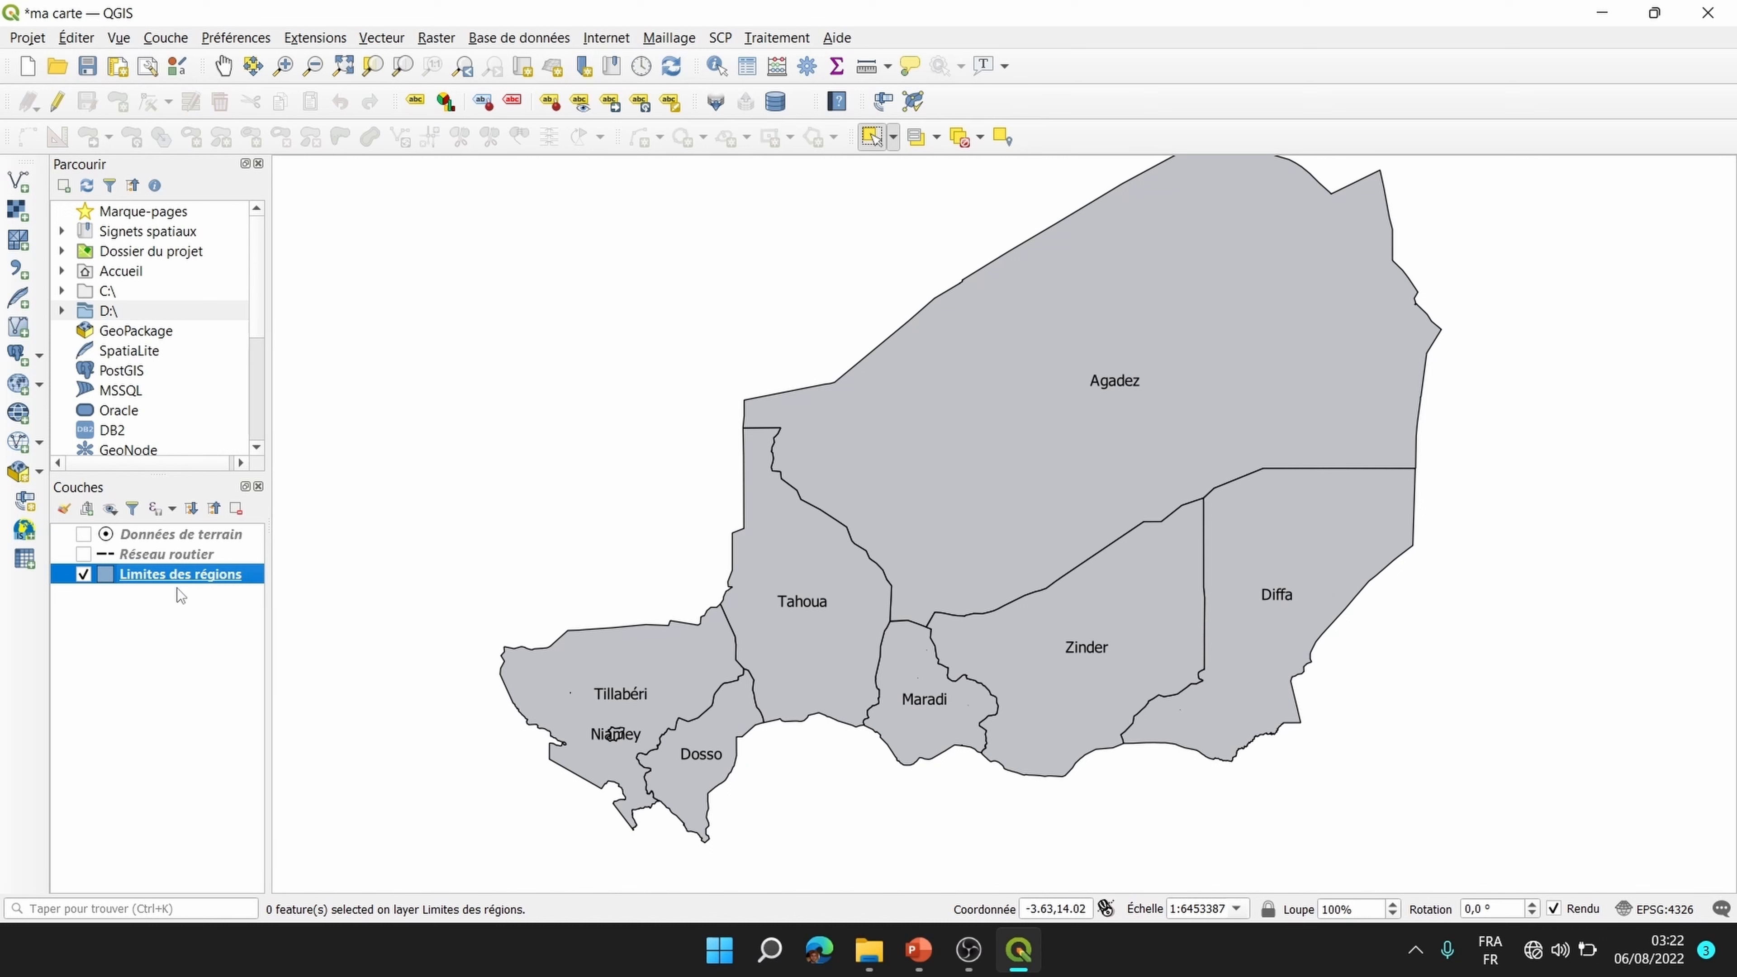
{"action": "right_click", "coordinate": [199, 576]}
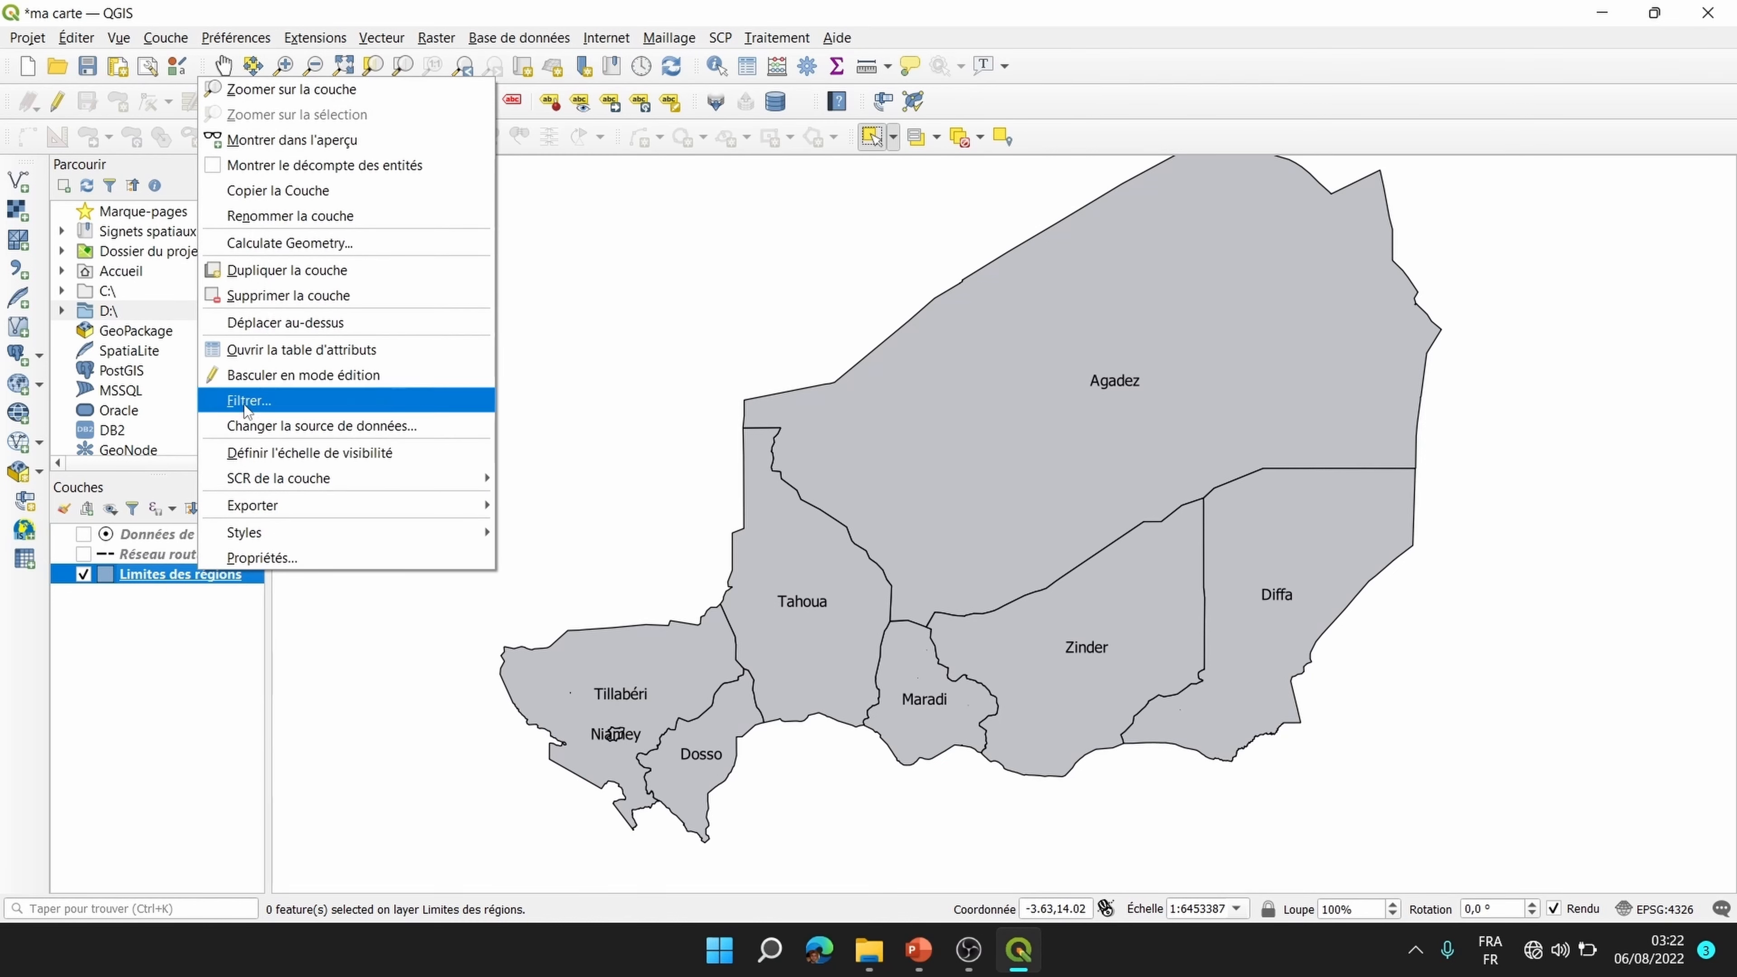
{"action": "left_click", "coordinate": [296, 405]}
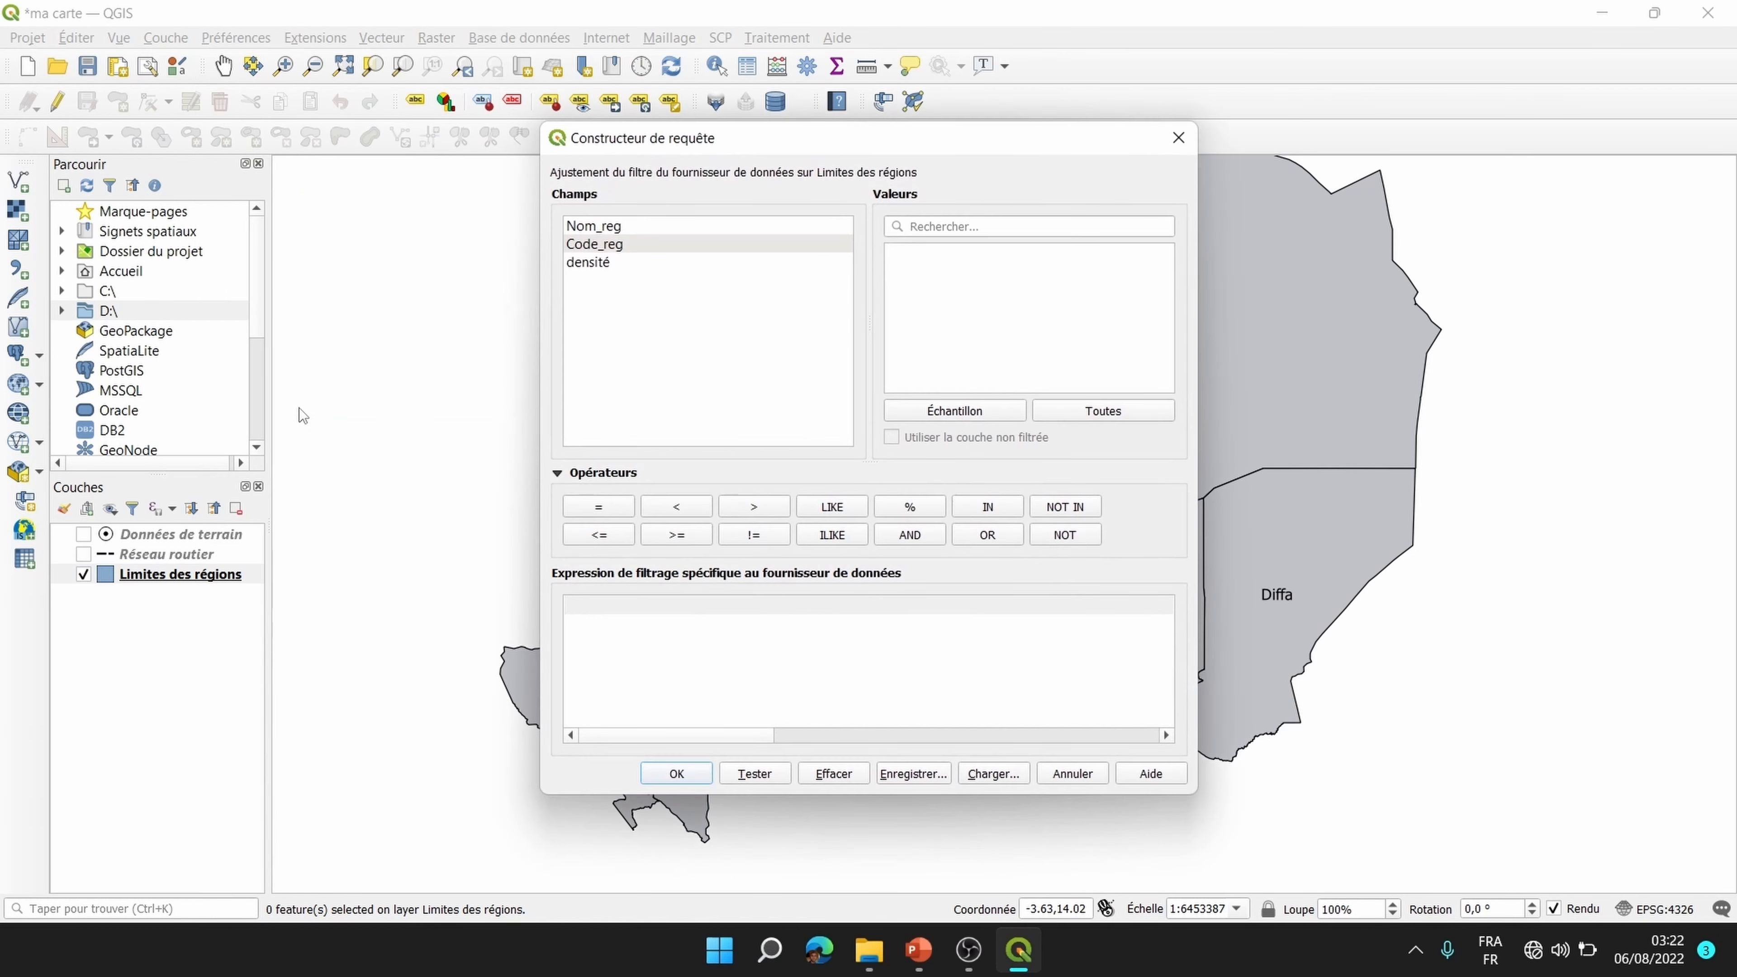
{"action": "left_click_drag", "start_coordinate": [761, 152], "coordinate": [795, 171]}
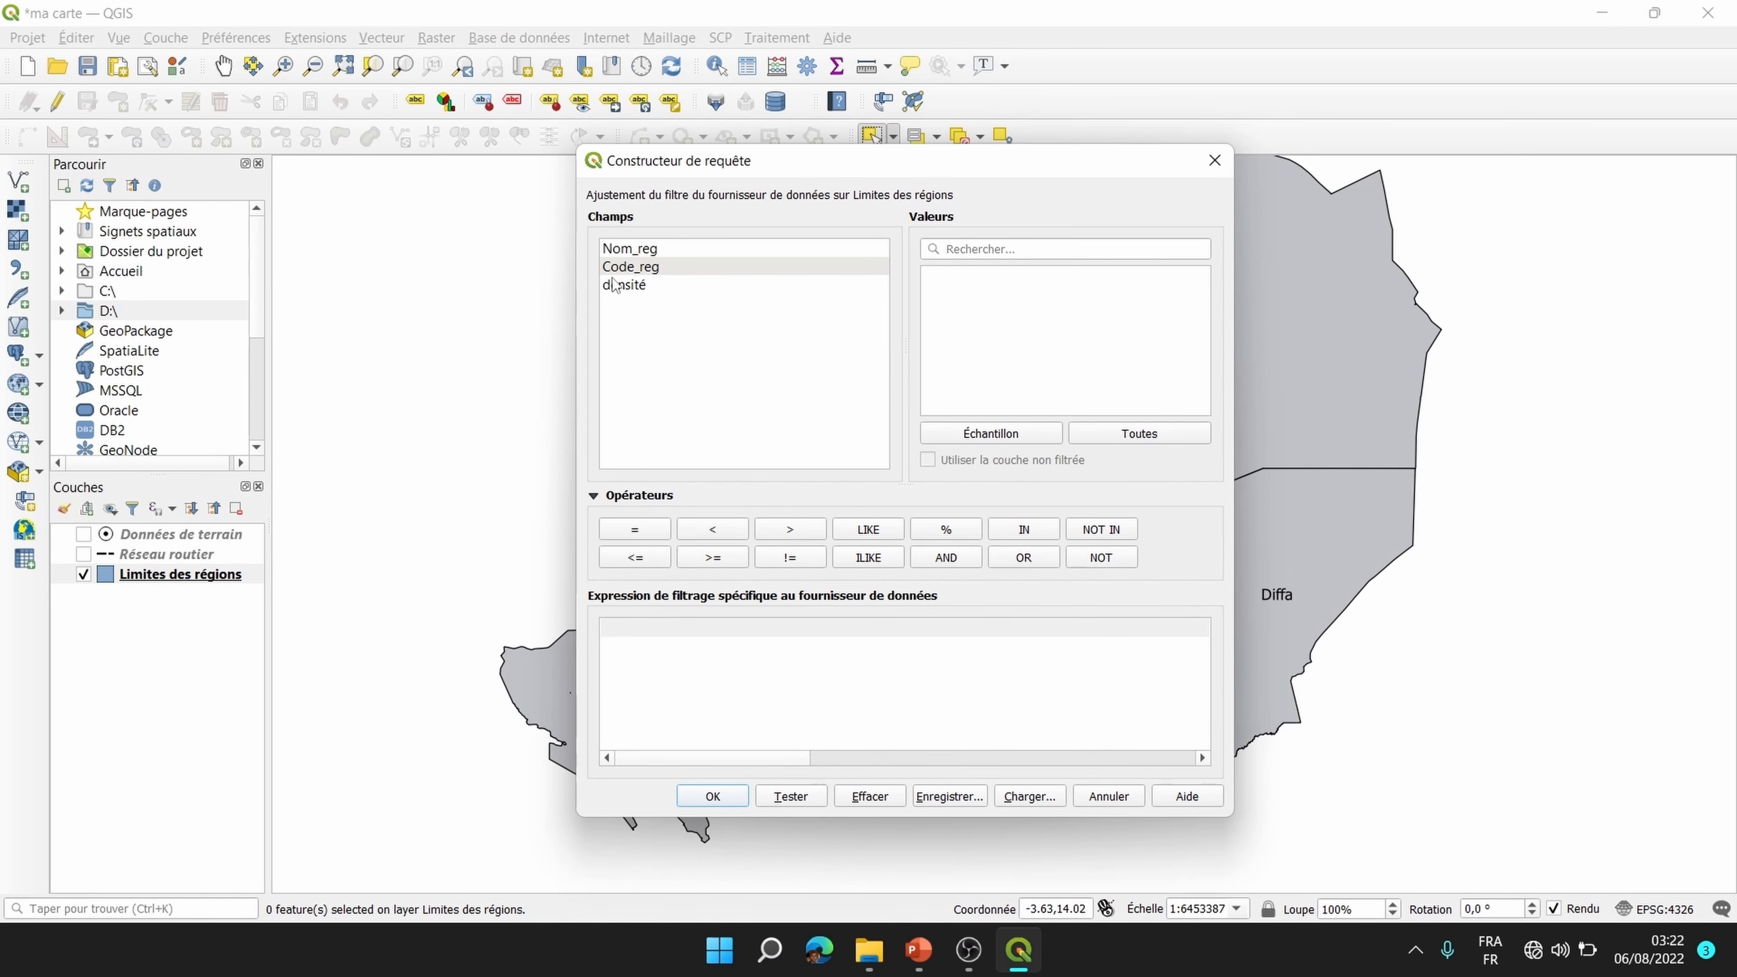
{"action": "left_click", "coordinate": [1127, 796]}
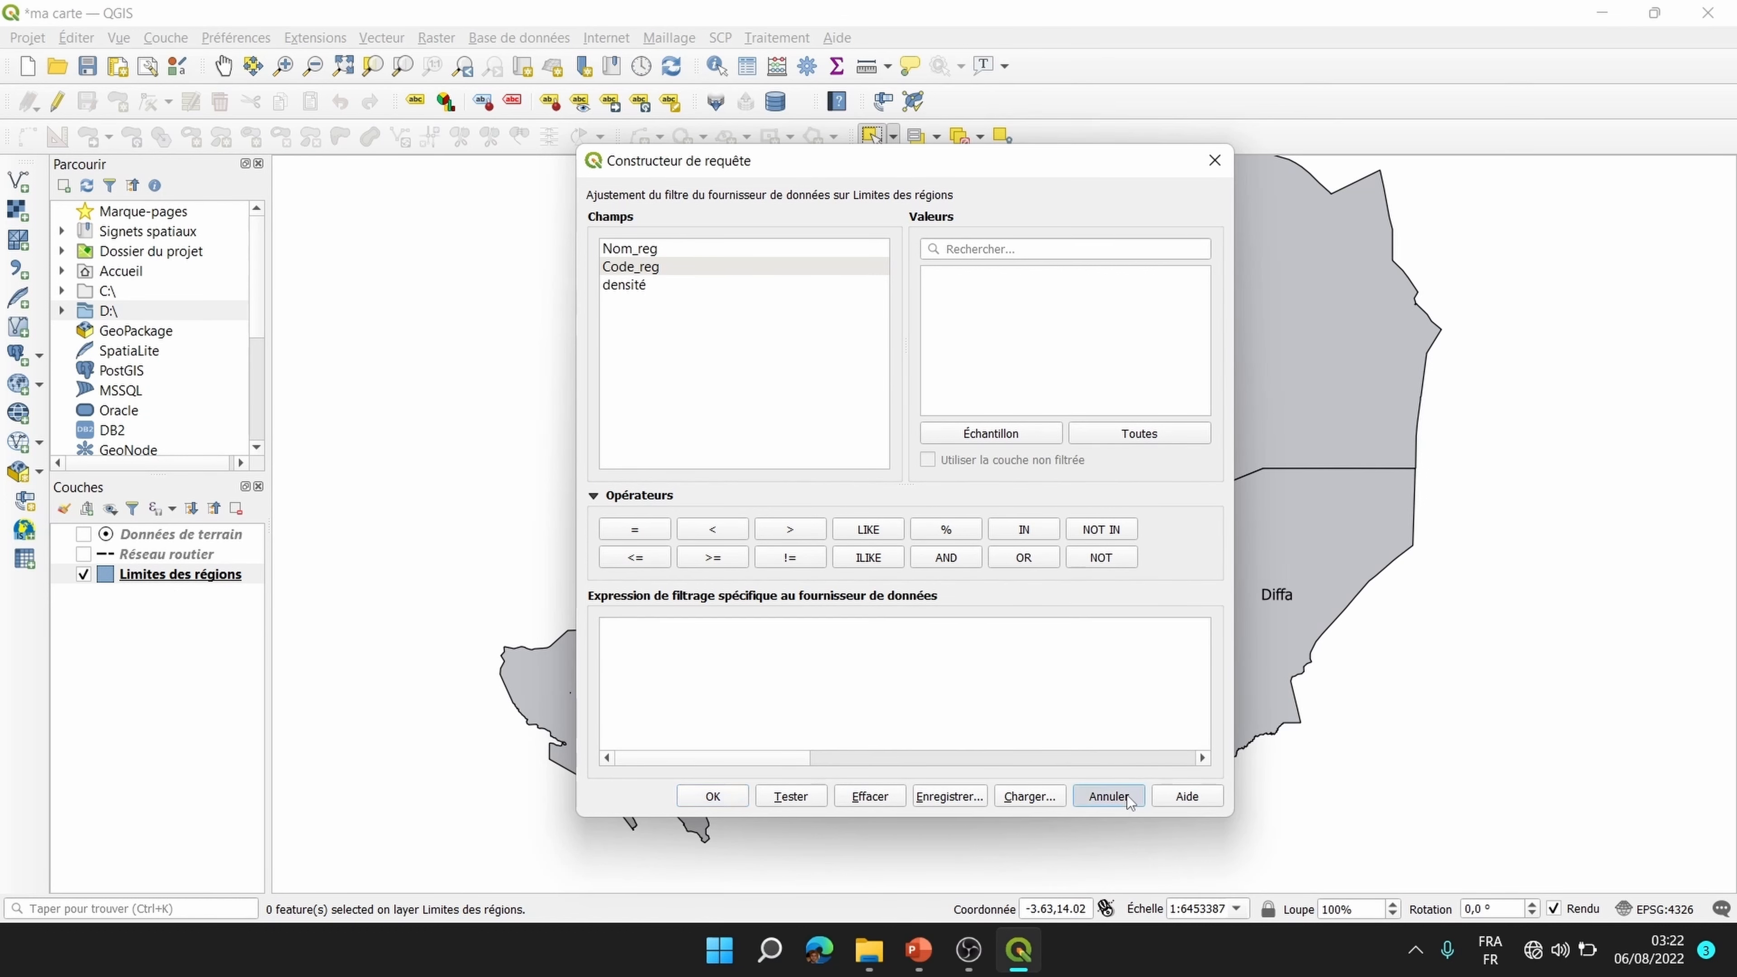
Step: Examine the Nom_reg, Code_reg and densité fields in the attribute table of the Limites des régions layer
{"action": "right_click", "coordinate": [171, 578]}
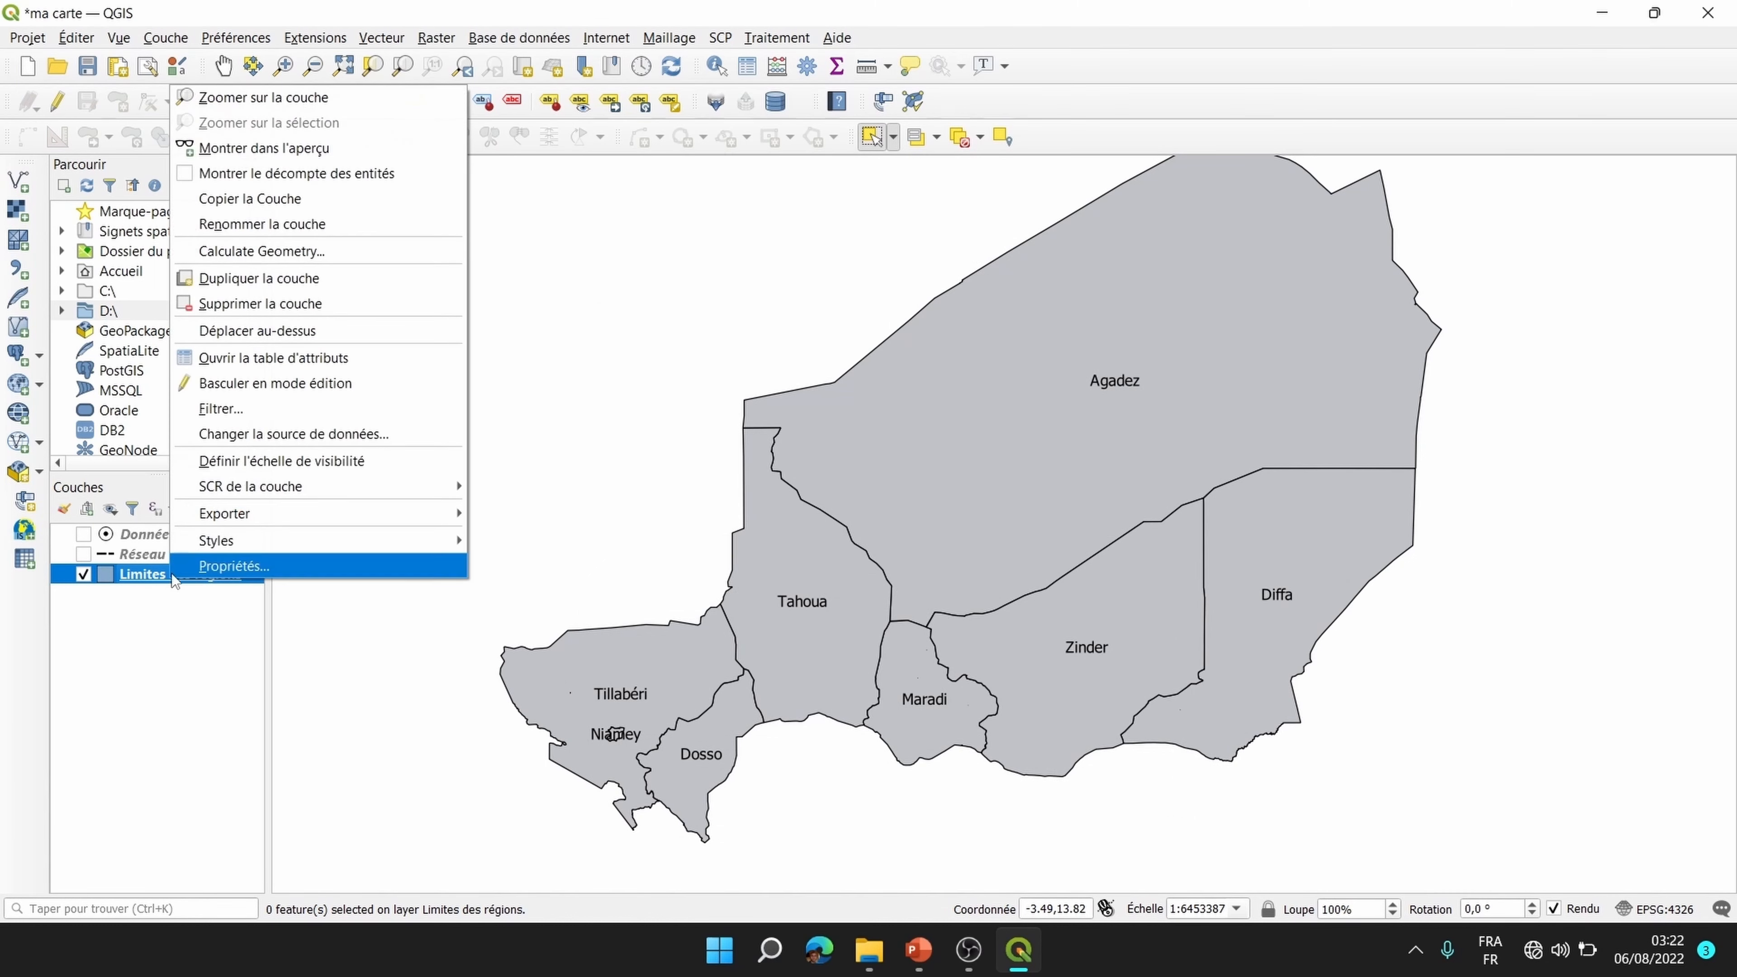
{"action": "left_click", "coordinate": [257, 368]}
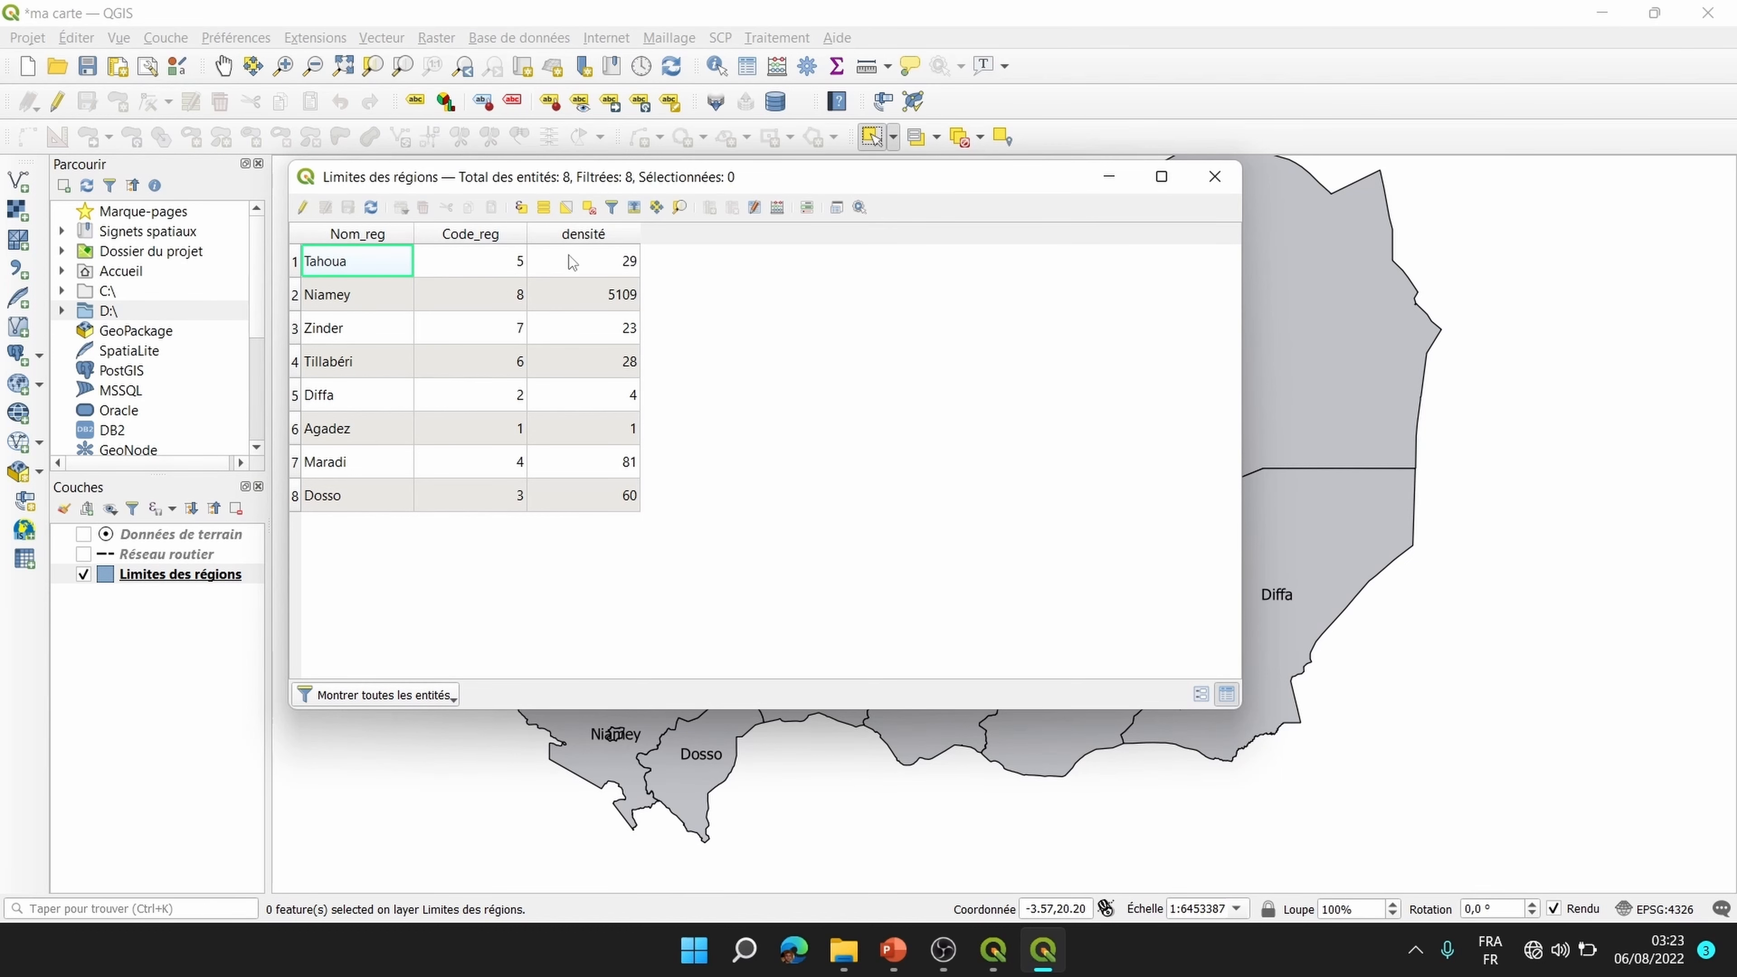
{"action": "left_click", "coordinate": [1214, 176]}
Step: Filter the Limites des régions layer with the expression "Nom_reg" = 'Maradi'
{"action": "right_click", "coordinate": [151, 571]}
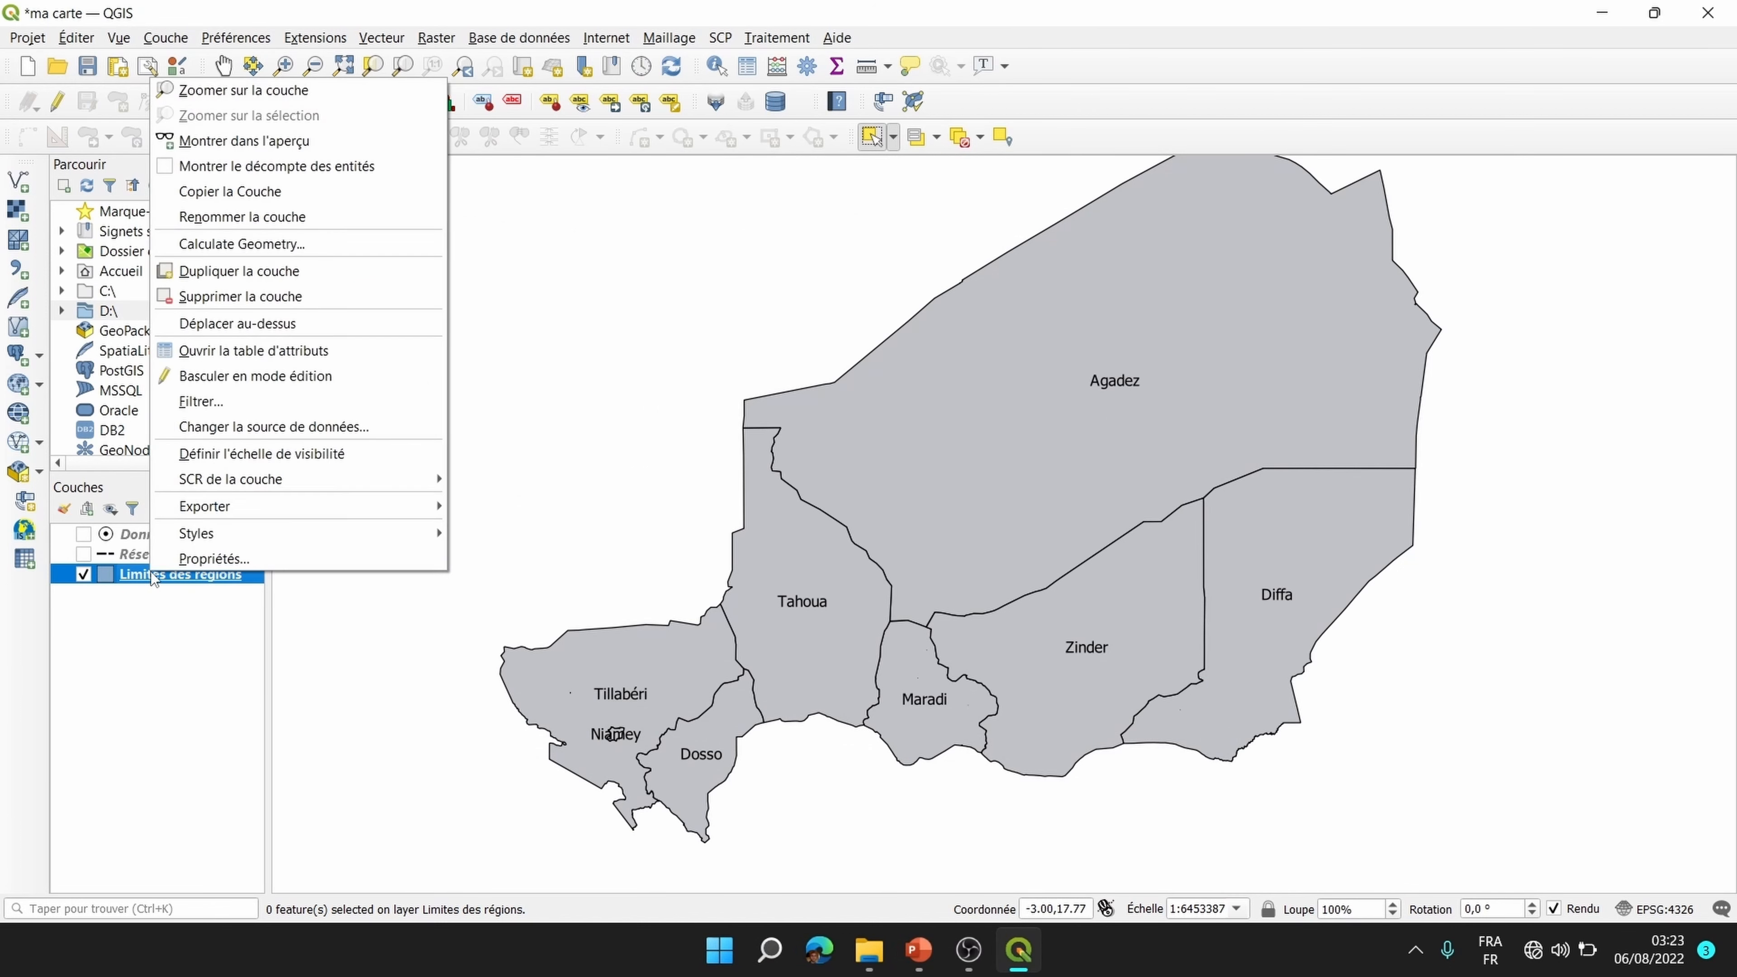
{"action": "left_click", "coordinate": [228, 405]}
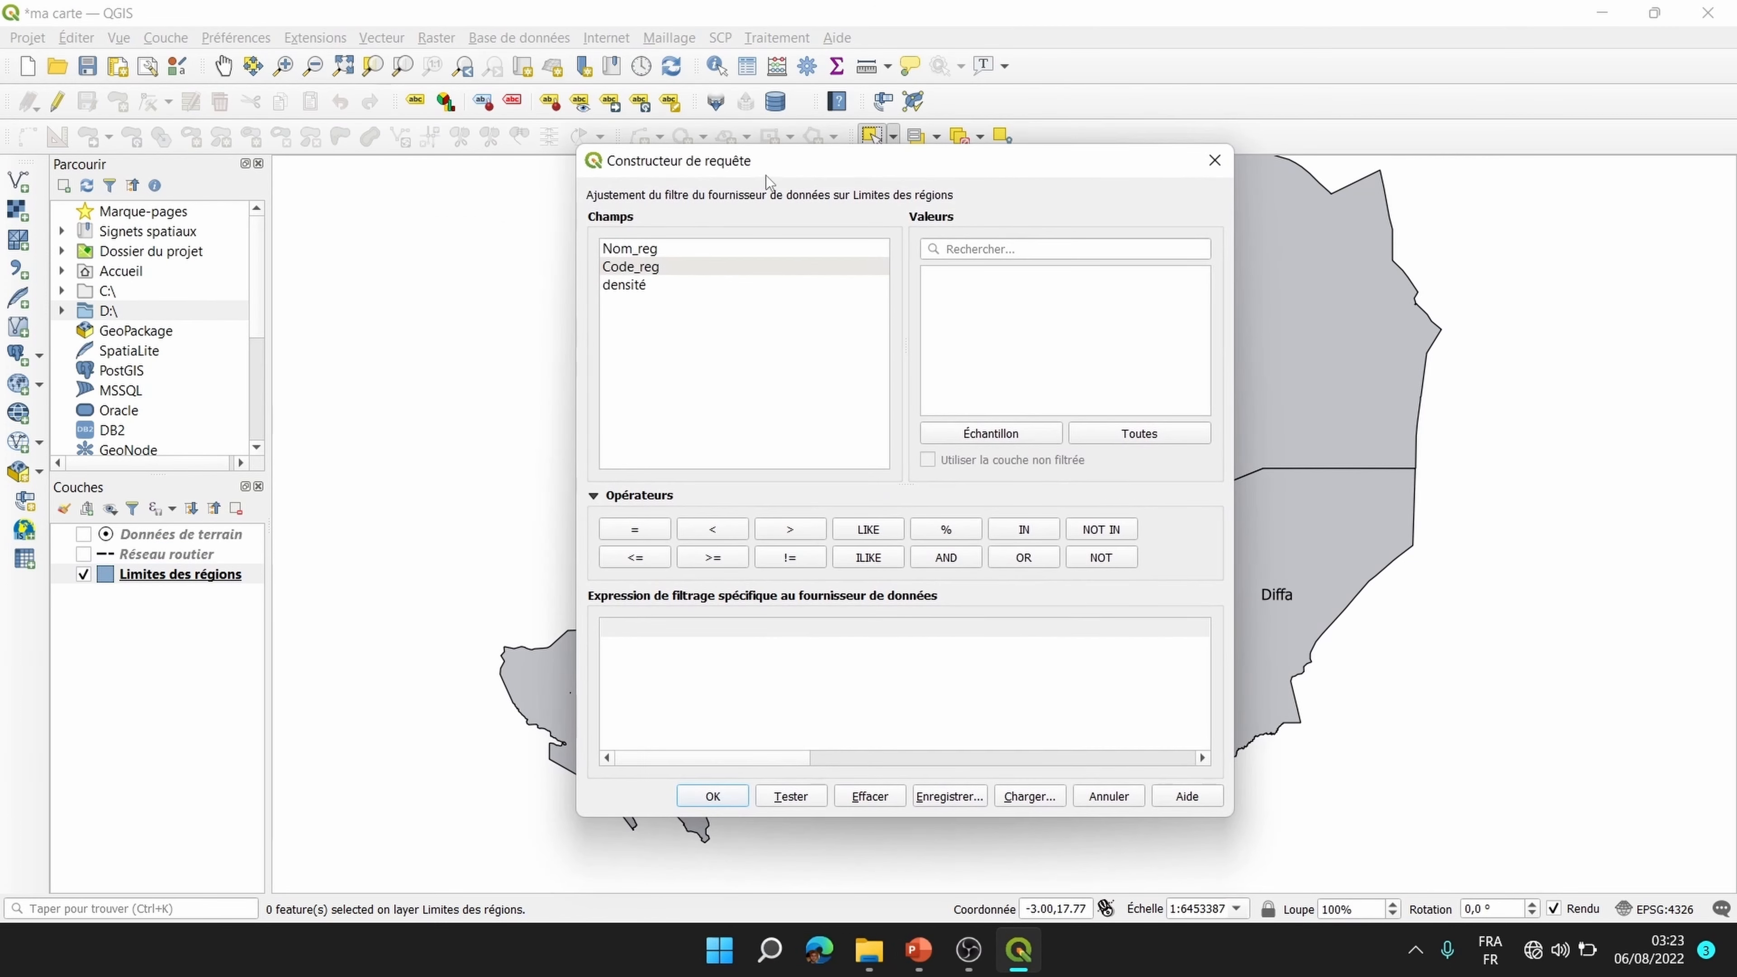
{"action": "left_click_drag", "start_coordinate": [765, 175], "coordinate": [746, 171]}
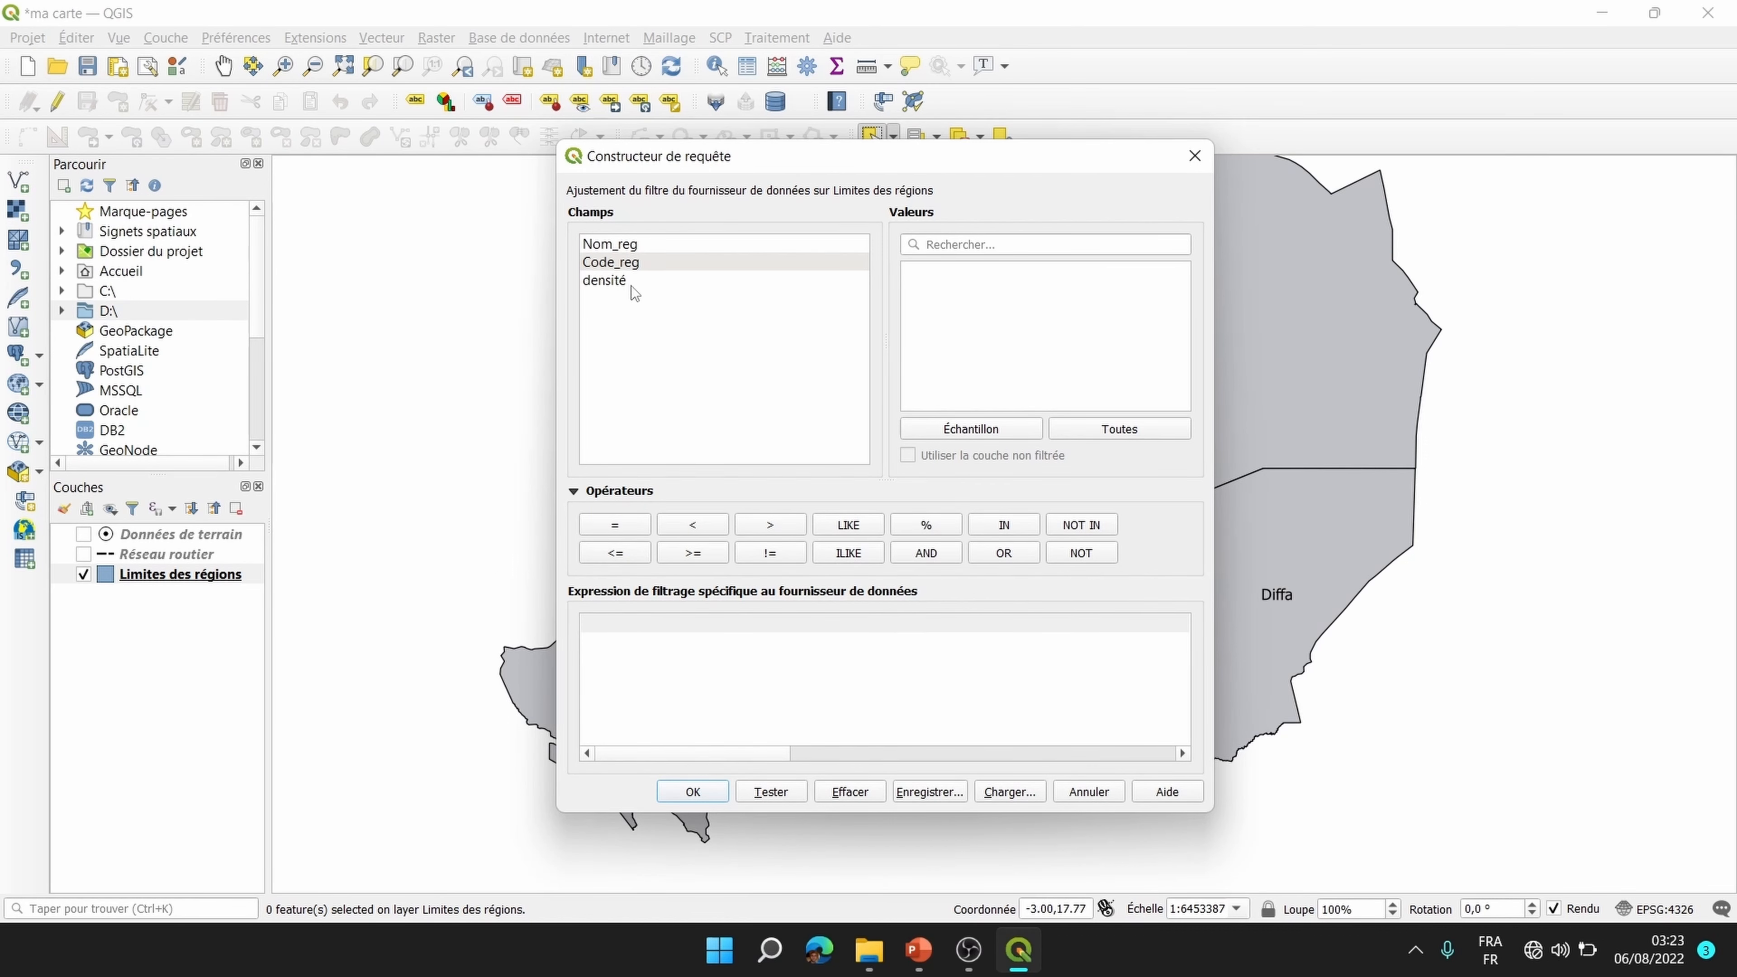
{"action": "left_click", "coordinate": [619, 247]}
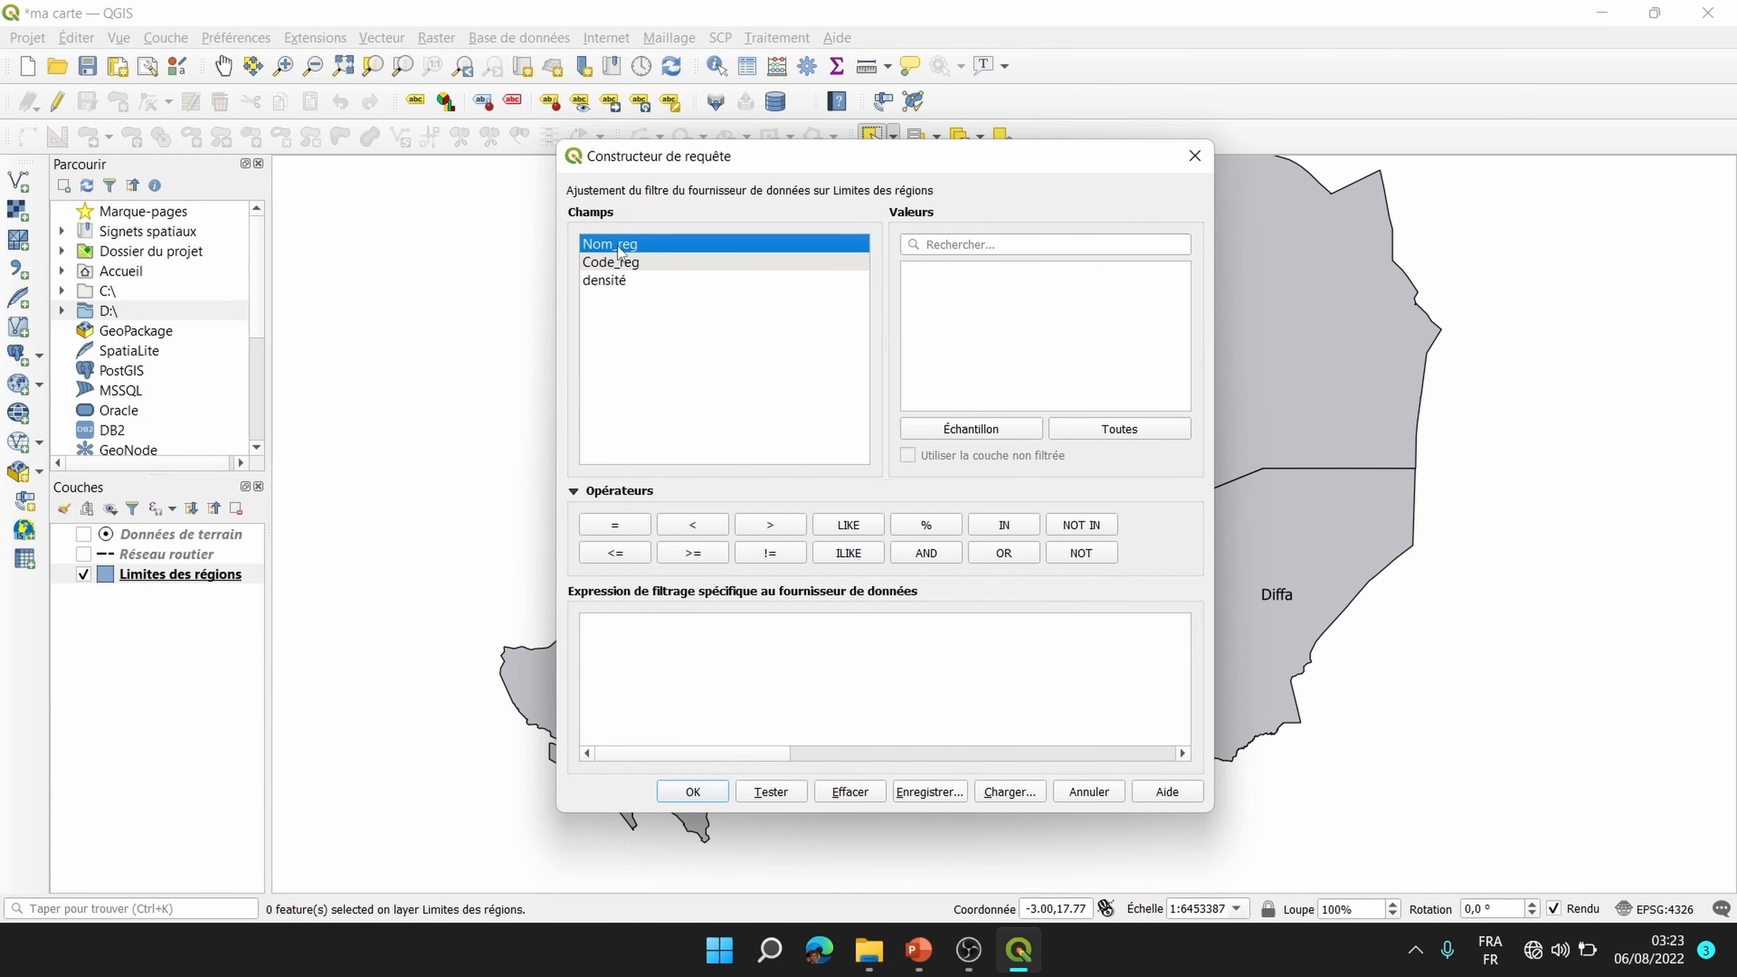
{"action": "double_click", "coordinate": [647, 240]}
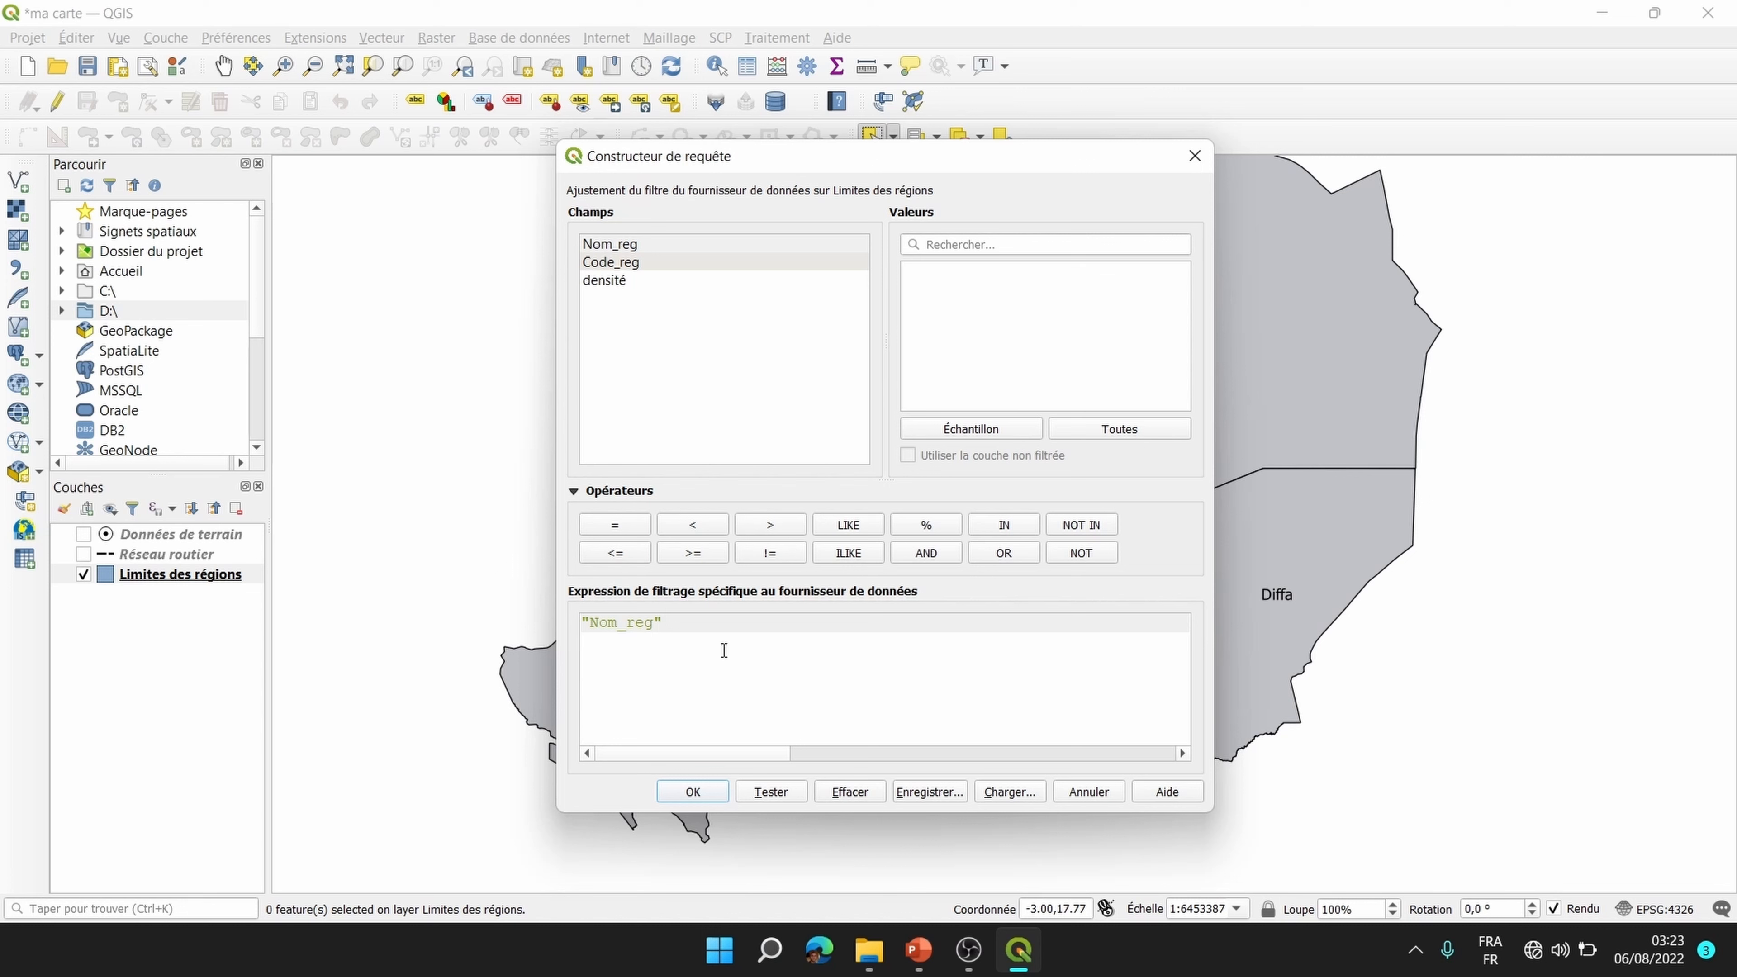
{"action": "left_click", "coordinate": [617, 524]}
{"action": "left_click", "coordinate": [1125, 428]}
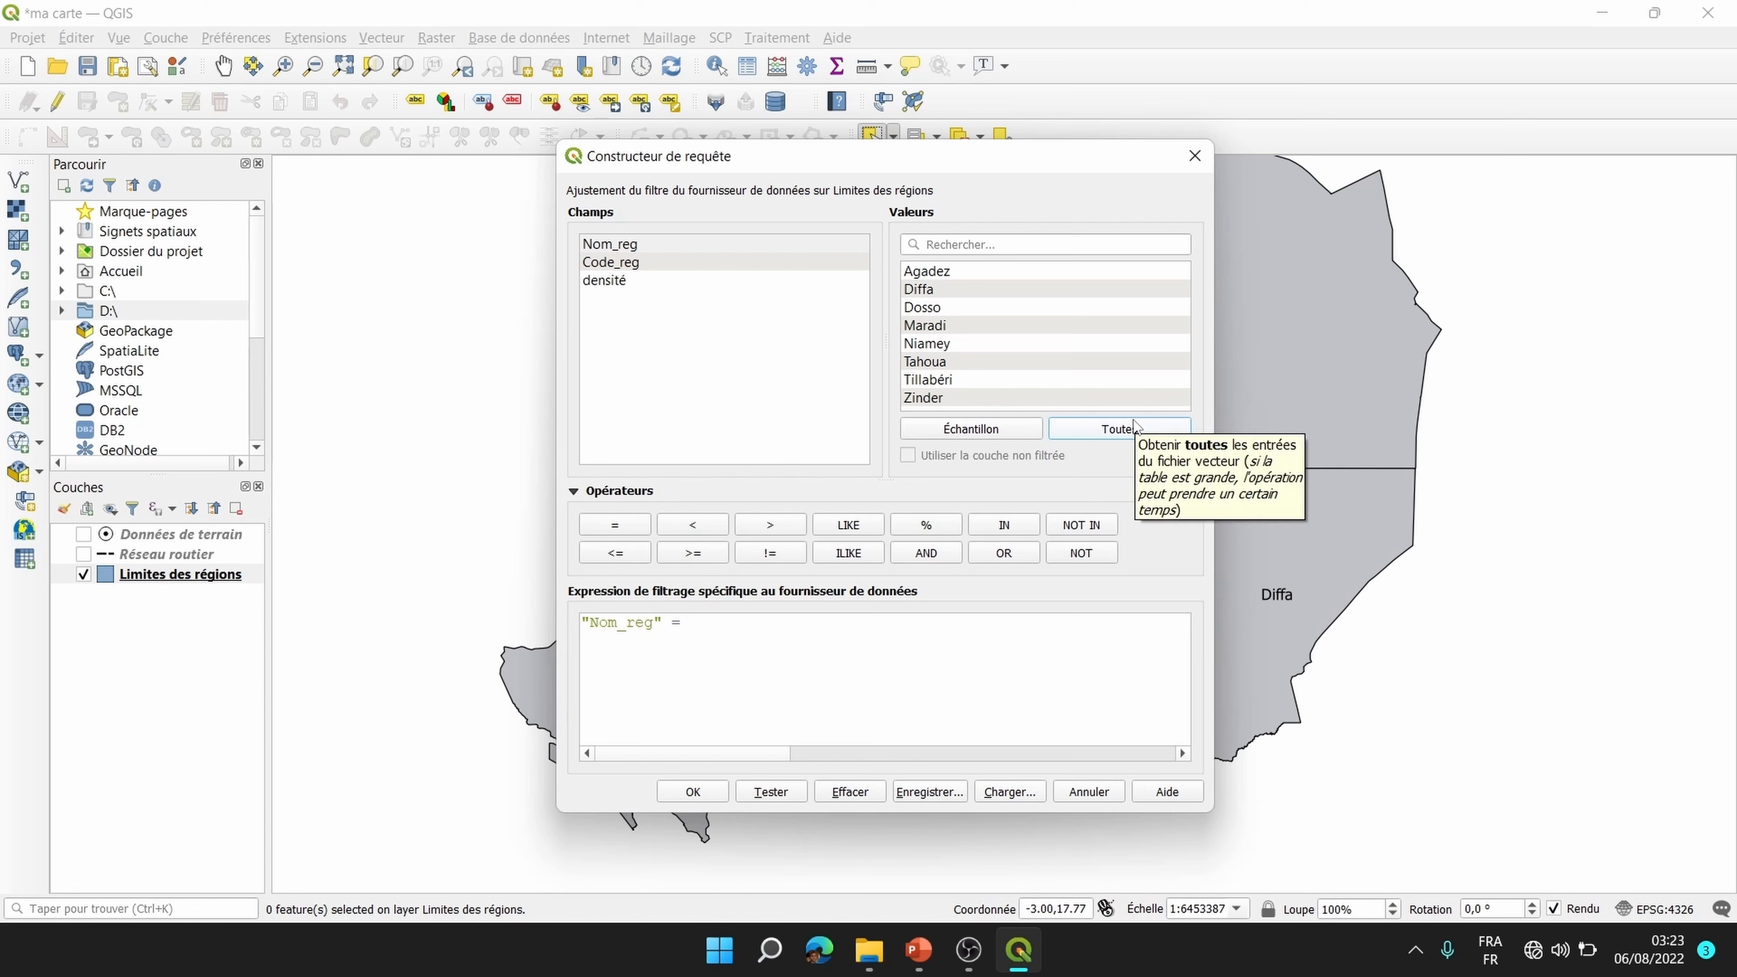
{"action": "double_click", "coordinate": [955, 325]}
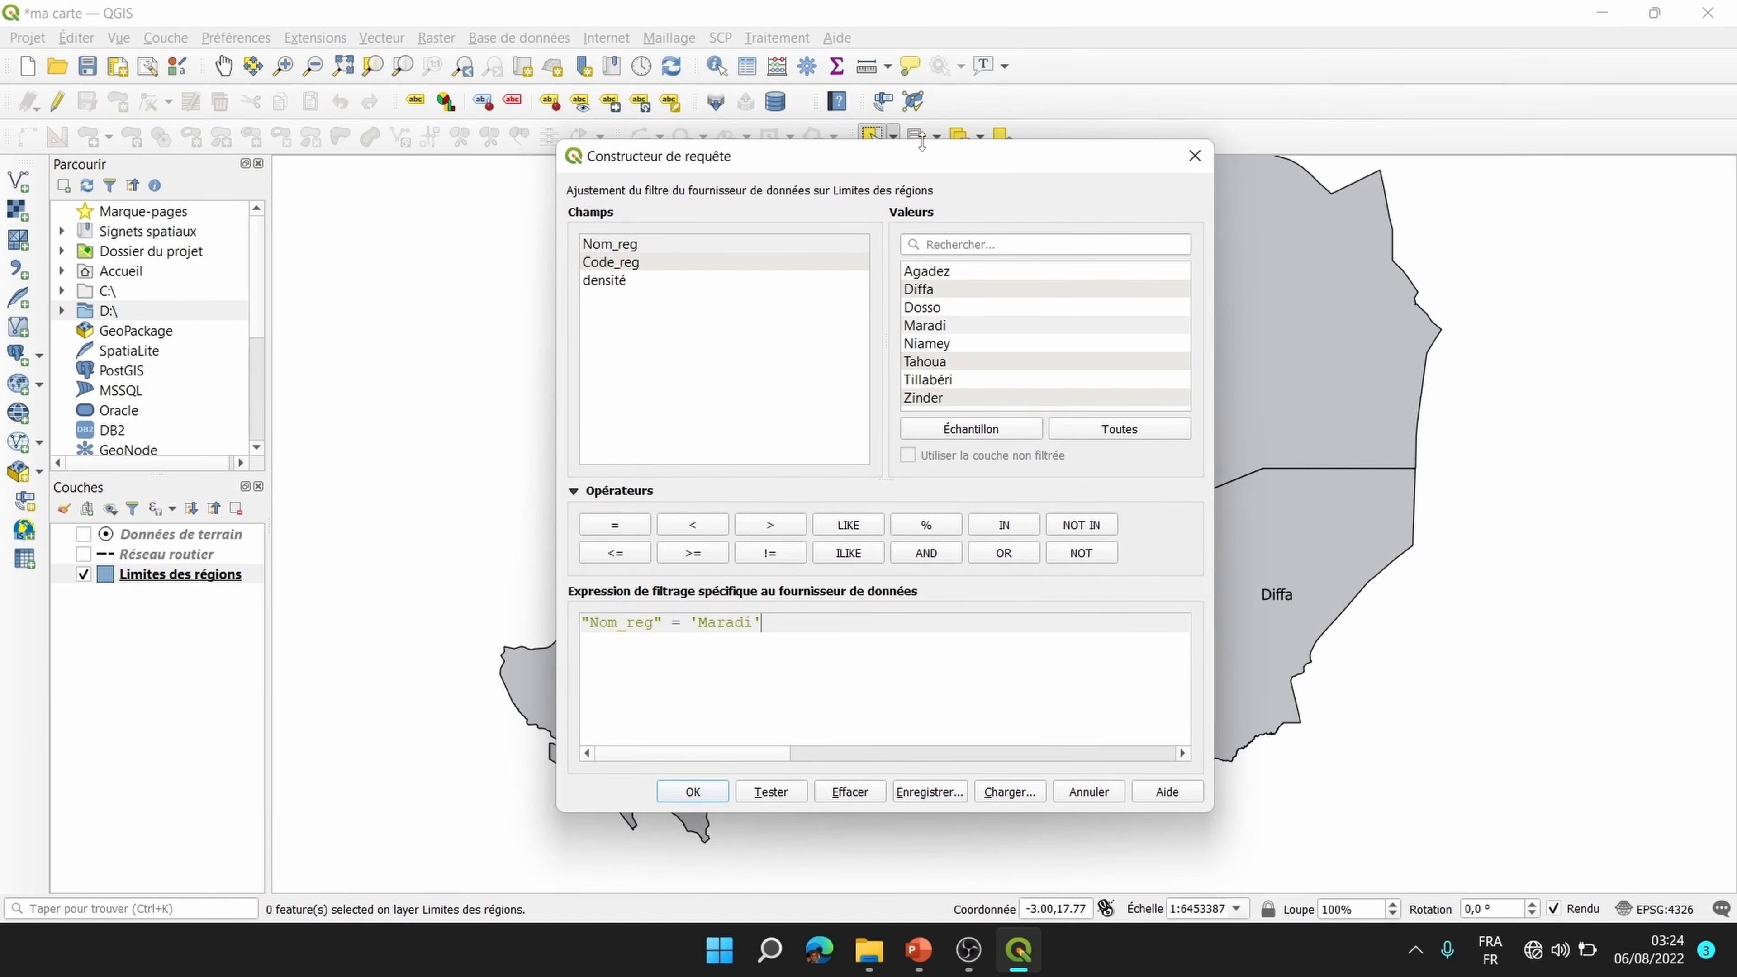
{"action": "left_click_drag", "start_coordinate": [930, 157], "coordinate": [551, 135]}
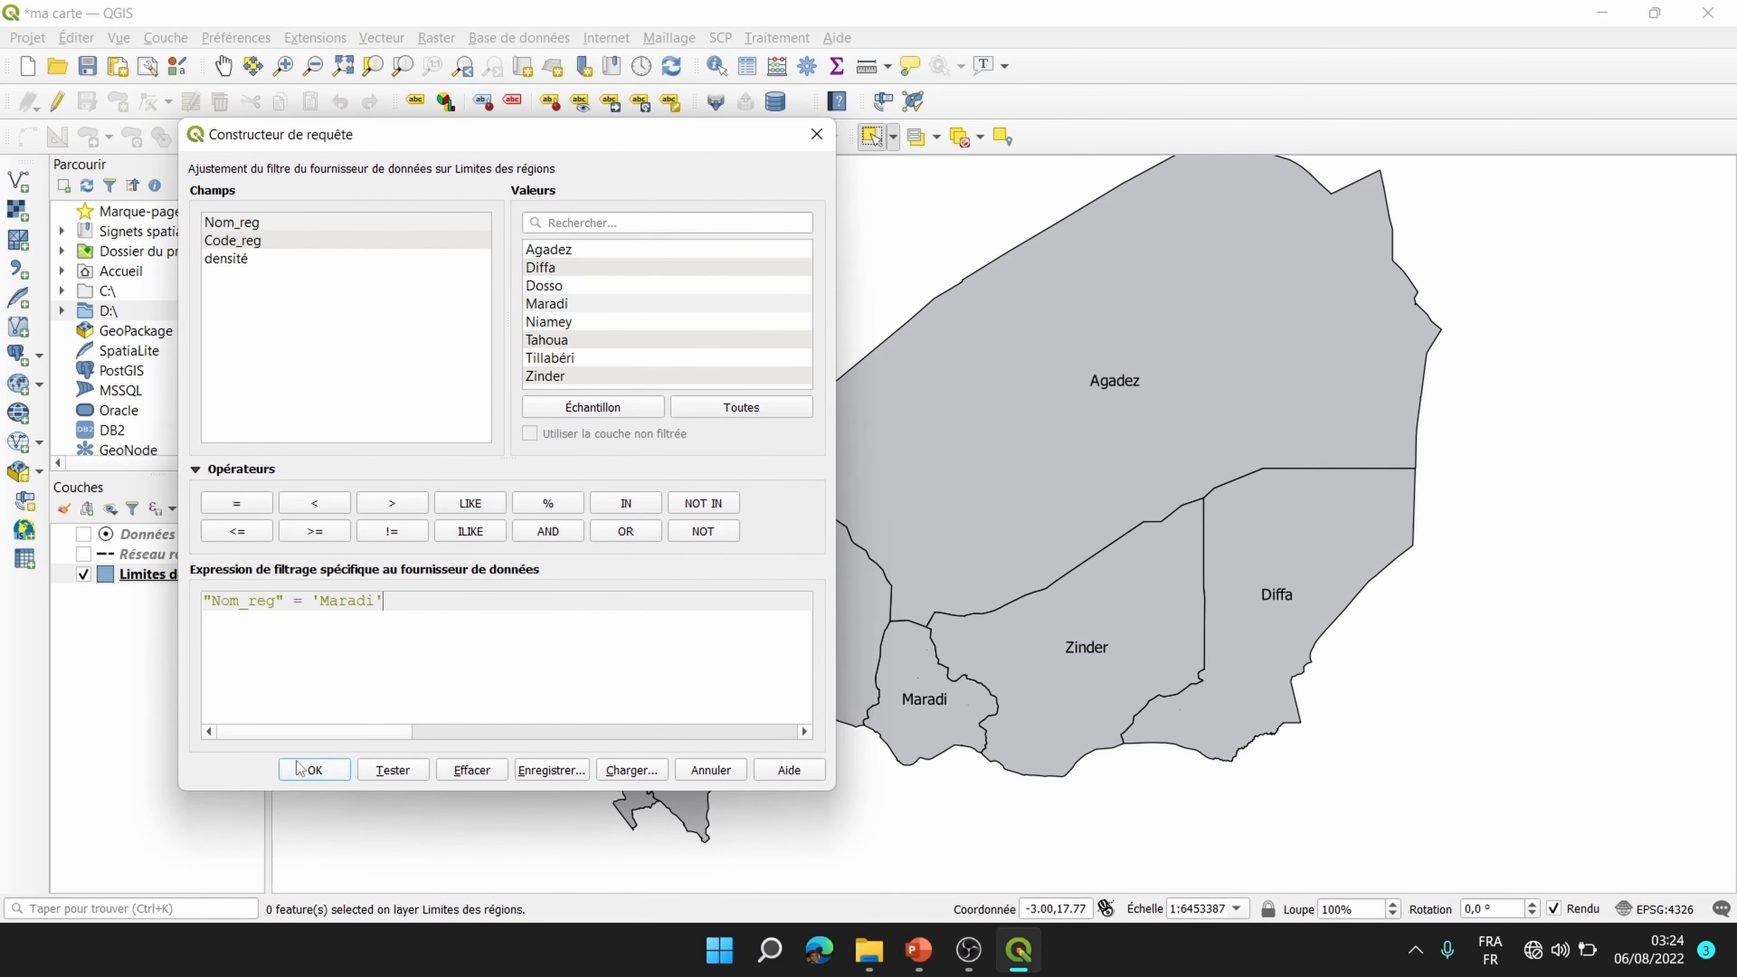
{"action": "left_click", "coordinate": [309, 773]}
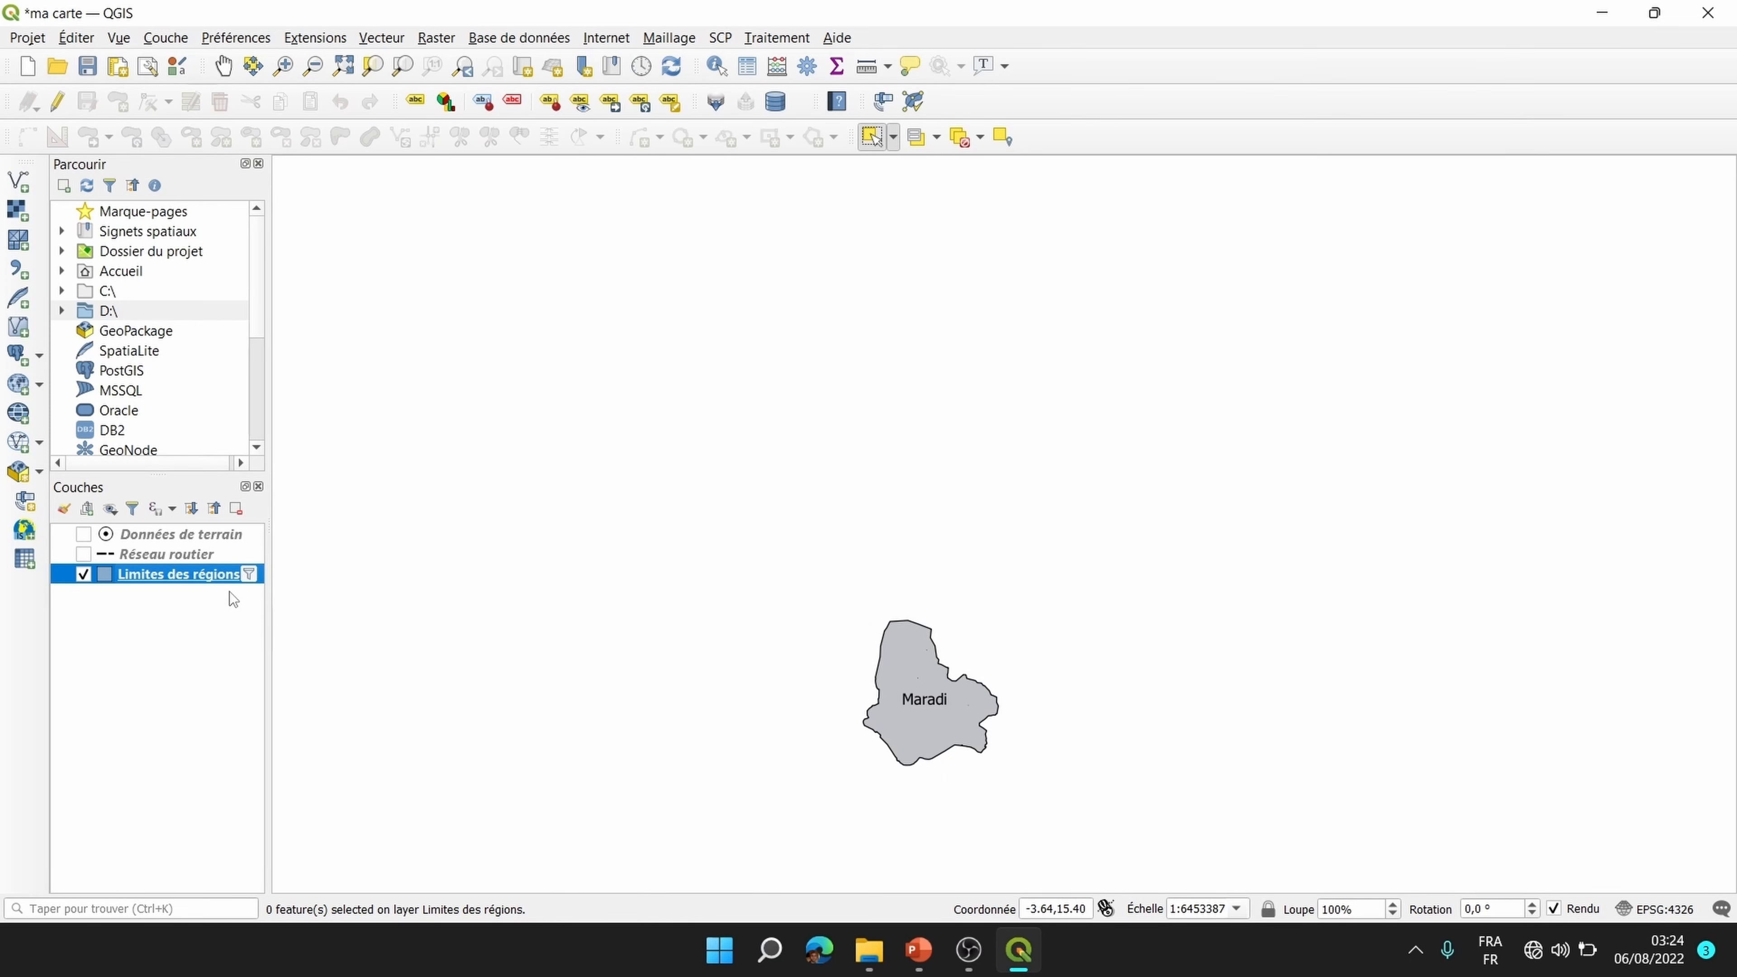
Step: Check the export options and active filter of the Limites des régions layer, and zoom to the filtered layer
{"action": "right_click", "coordinate": [226, 576]}
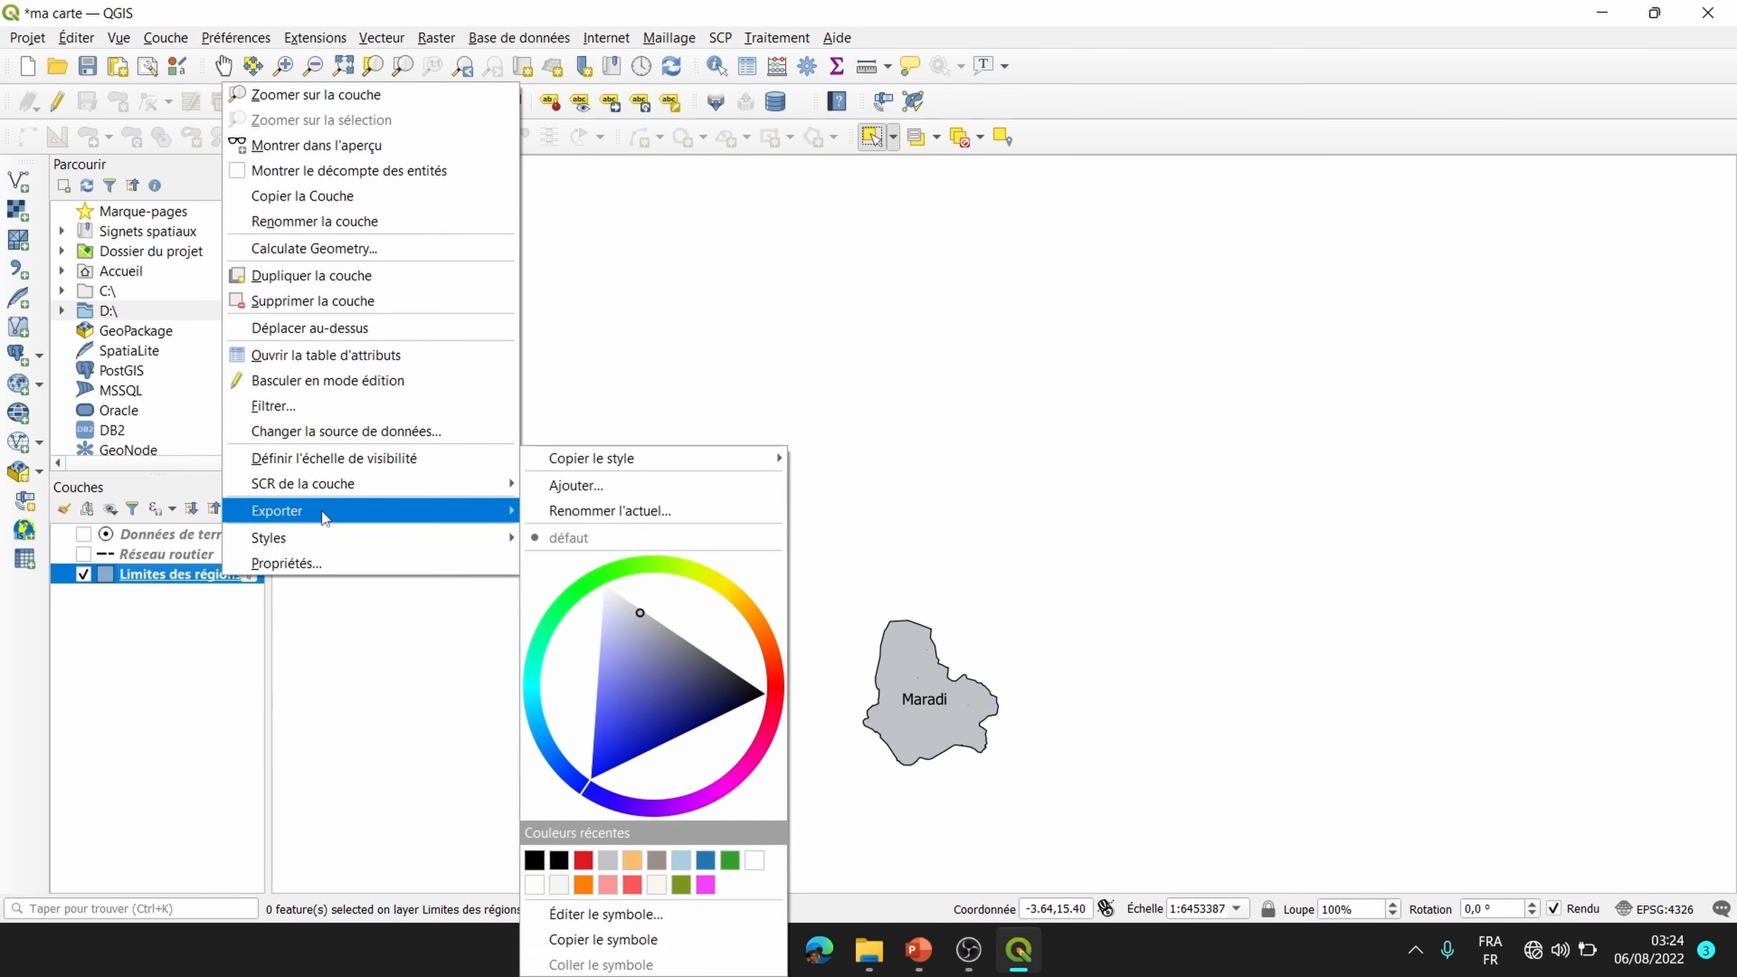
{"action": "mouse_move", "coordinate": [368, 515]}
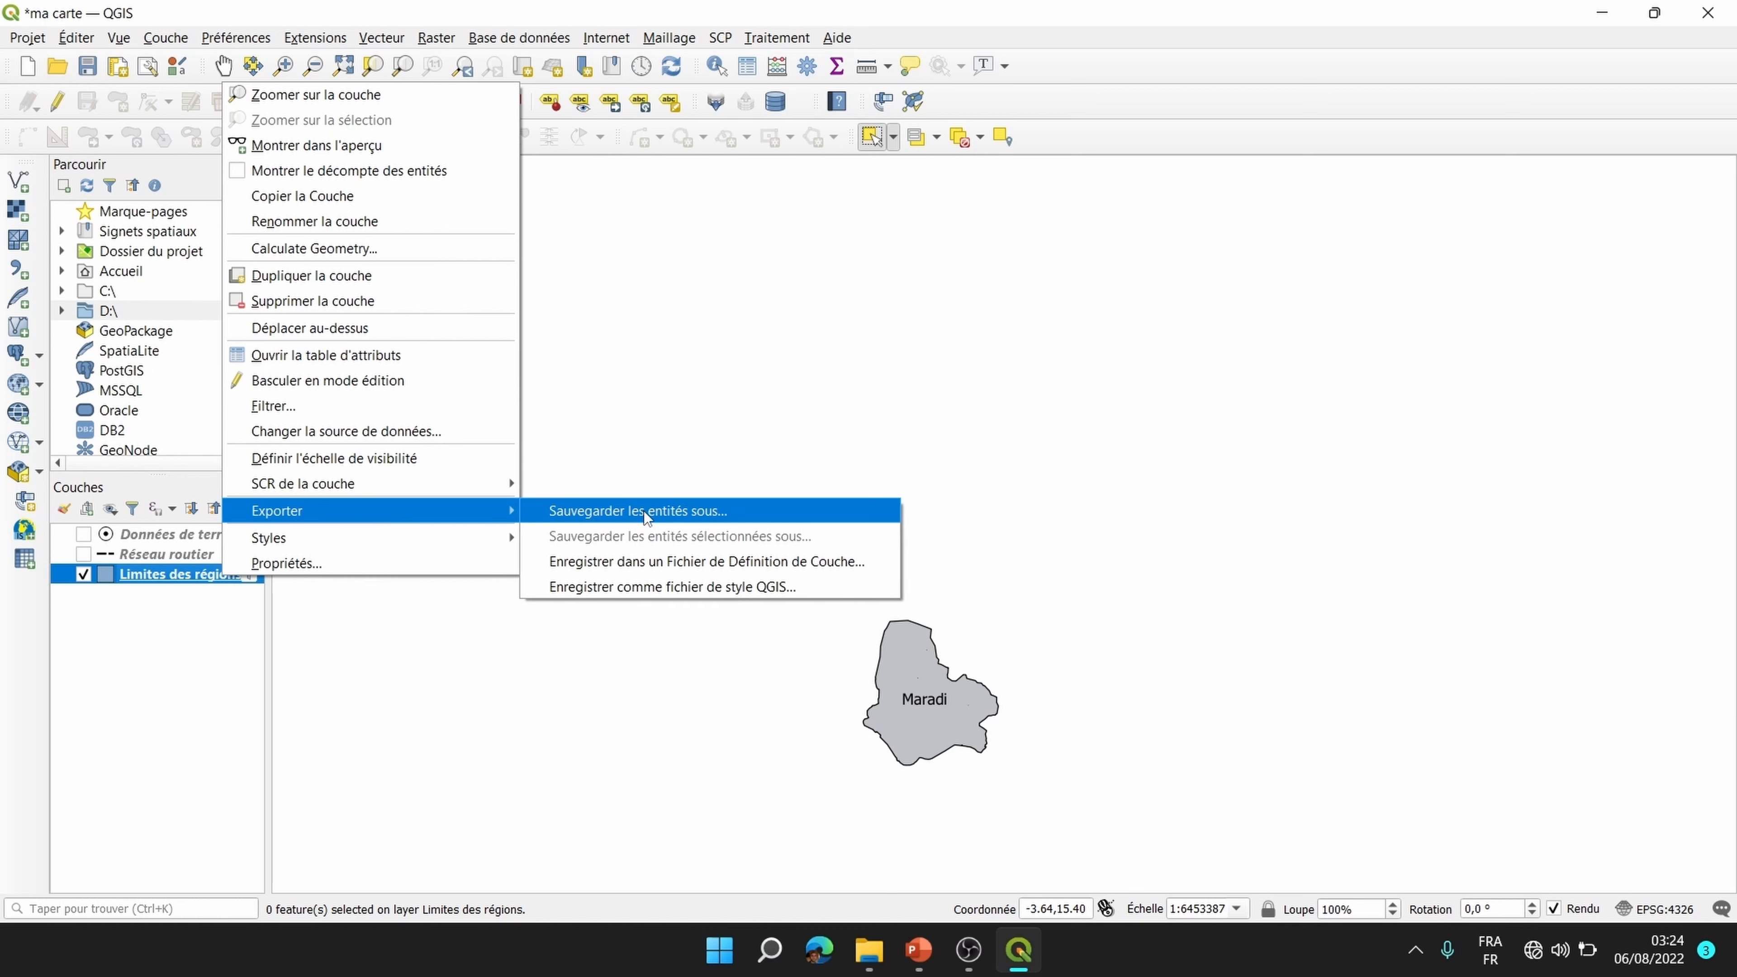
{"action": "left_click", "coordinate": [209, 665]}
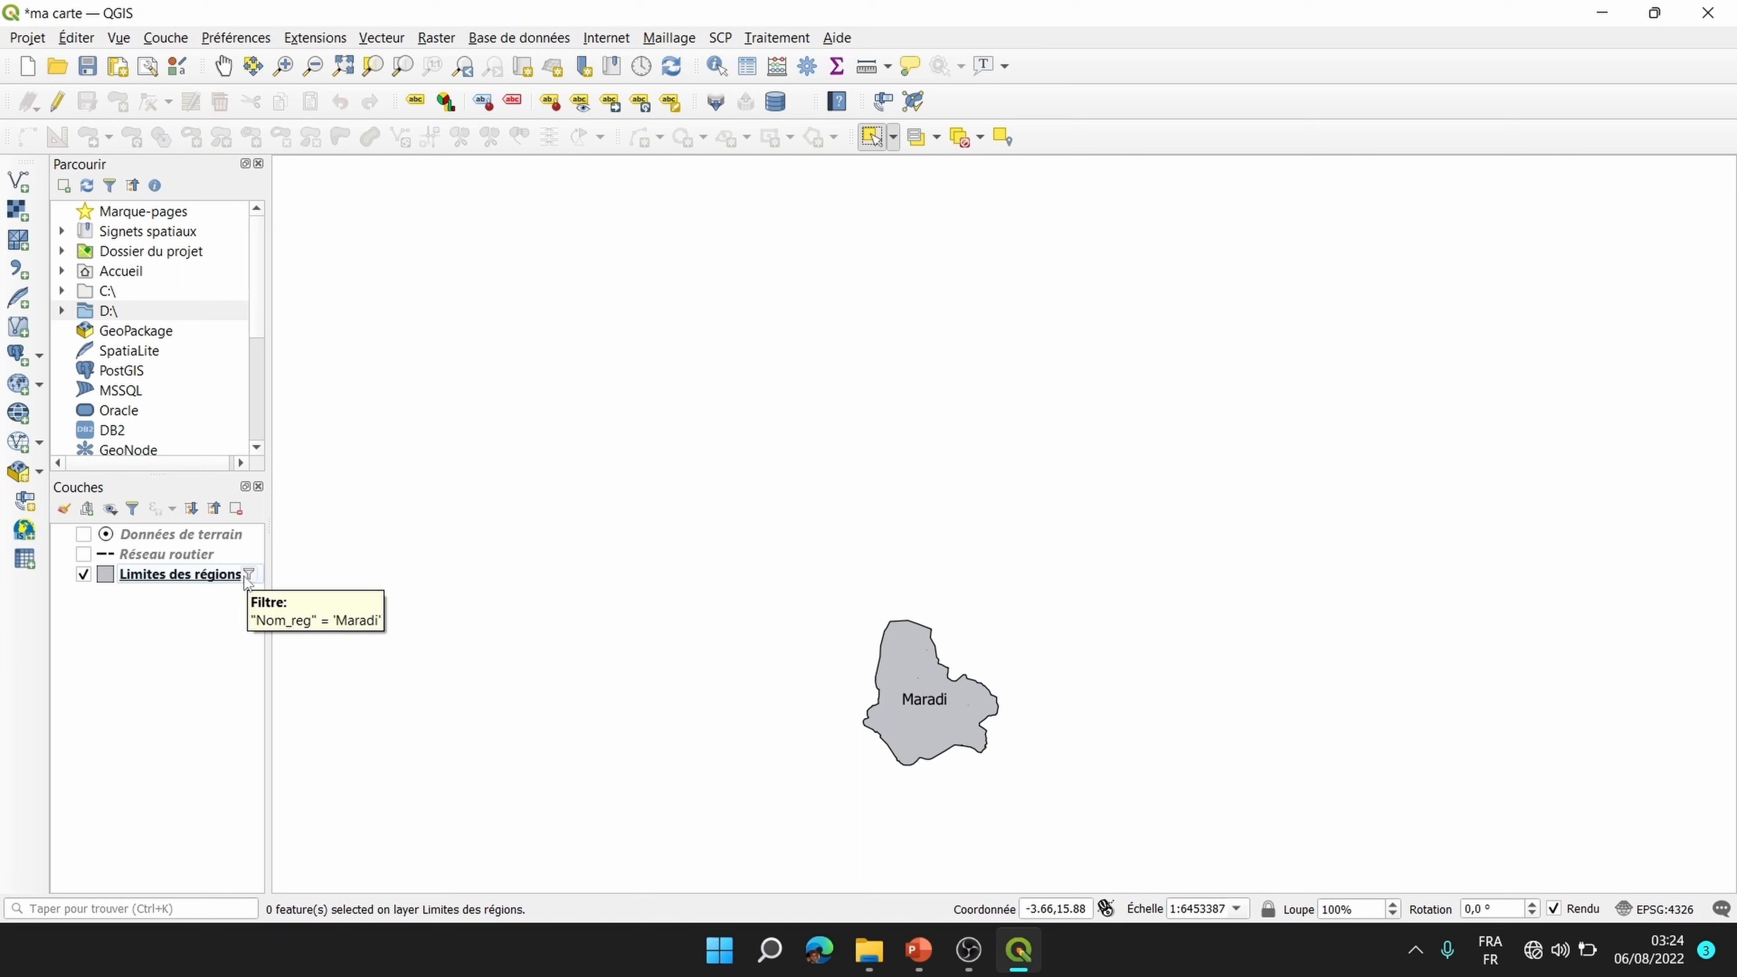
{"action": "mouse_move", "coordinate": [250, 576]}
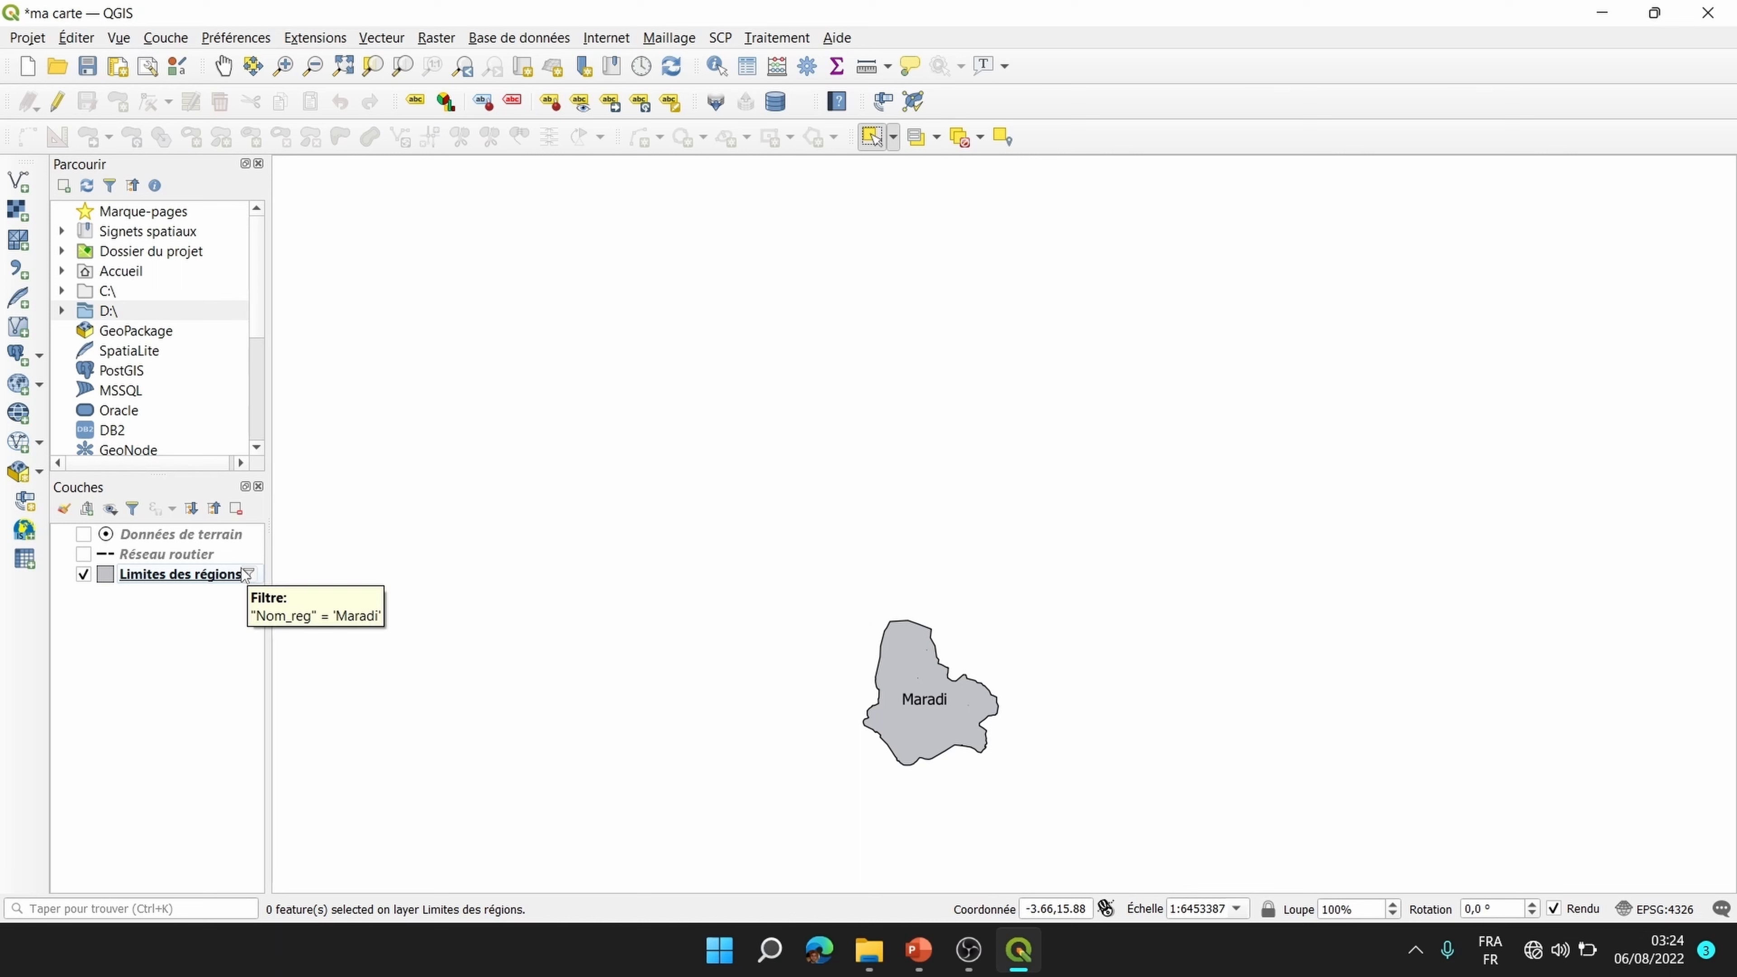
{"action": "right_click", "coordinate": [218, 575]}
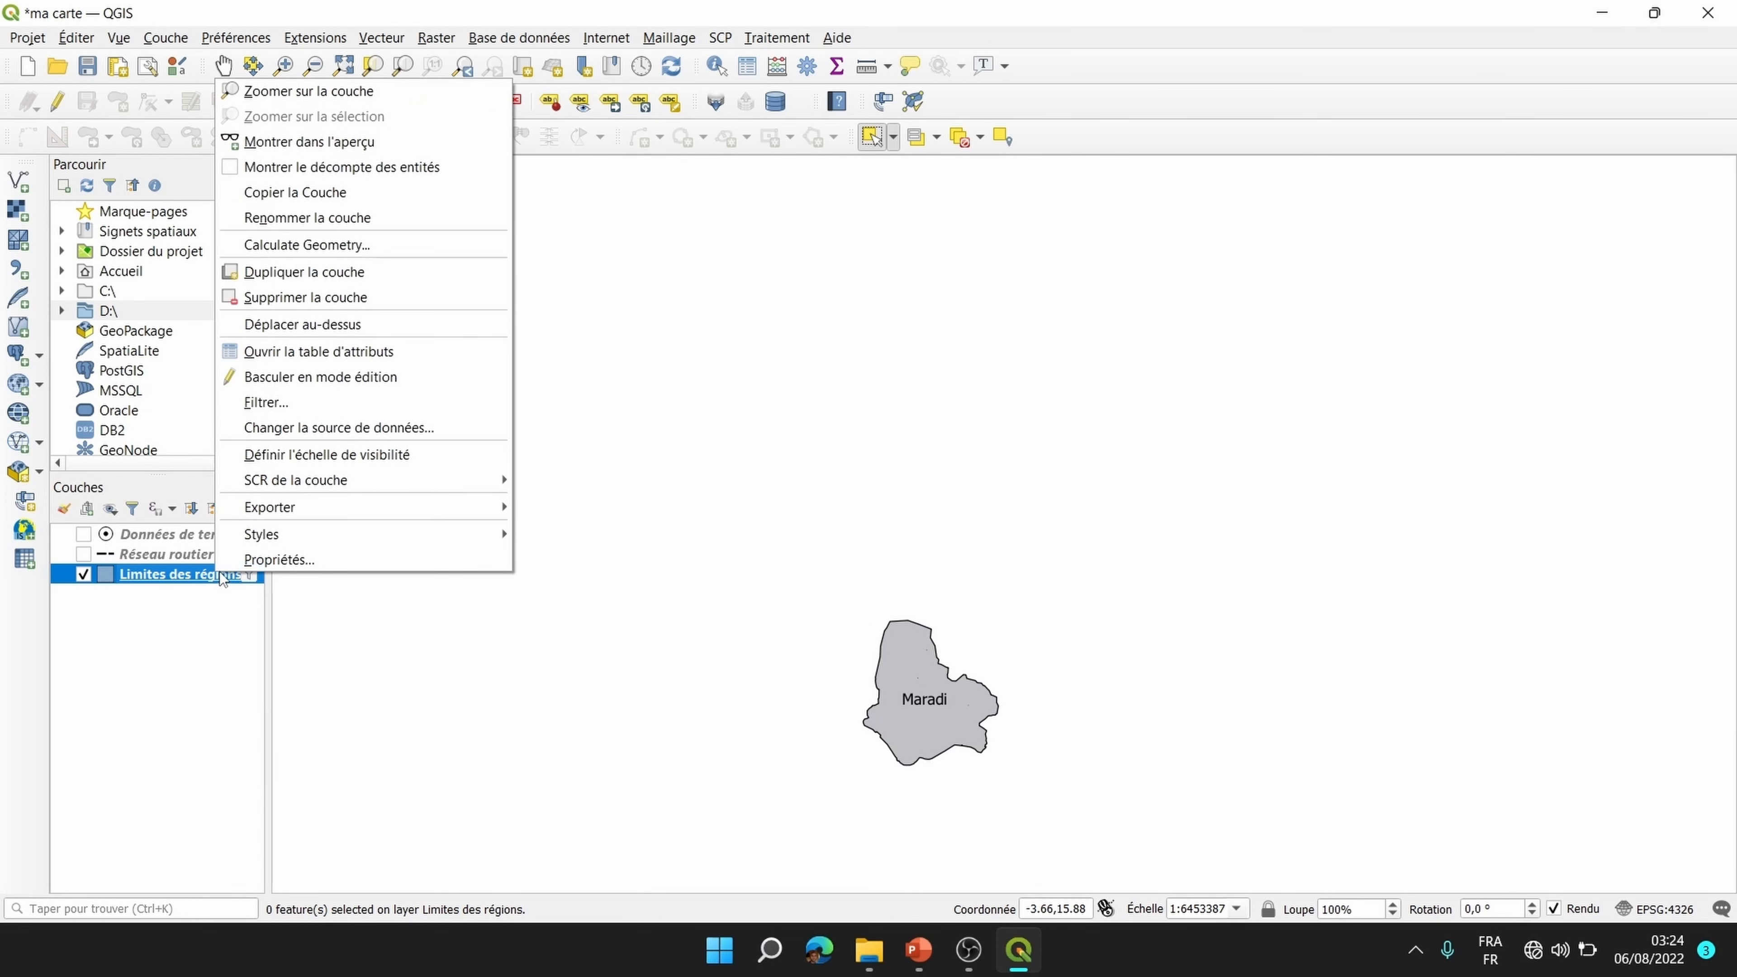
{"action": "left_click", "coordinate": [323, 99]}
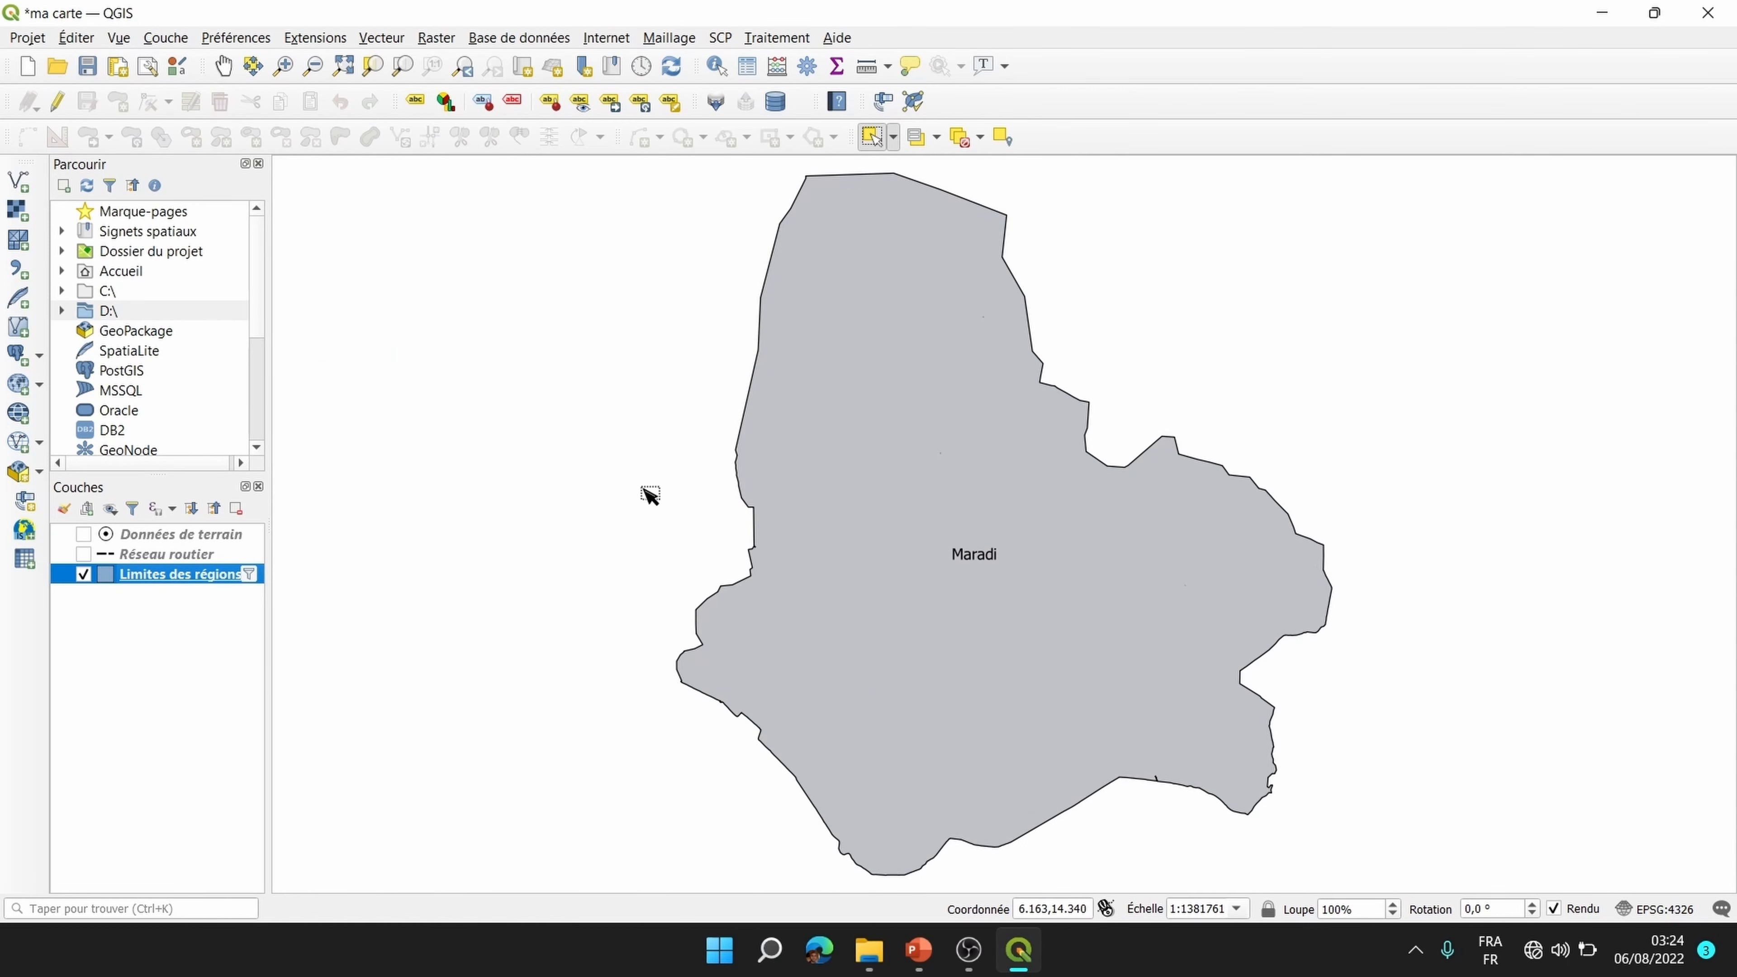
Step: Clear the existing filter expression of the Limites des régions layer
{"action": "right_click", "coordinate": [177, 574]}
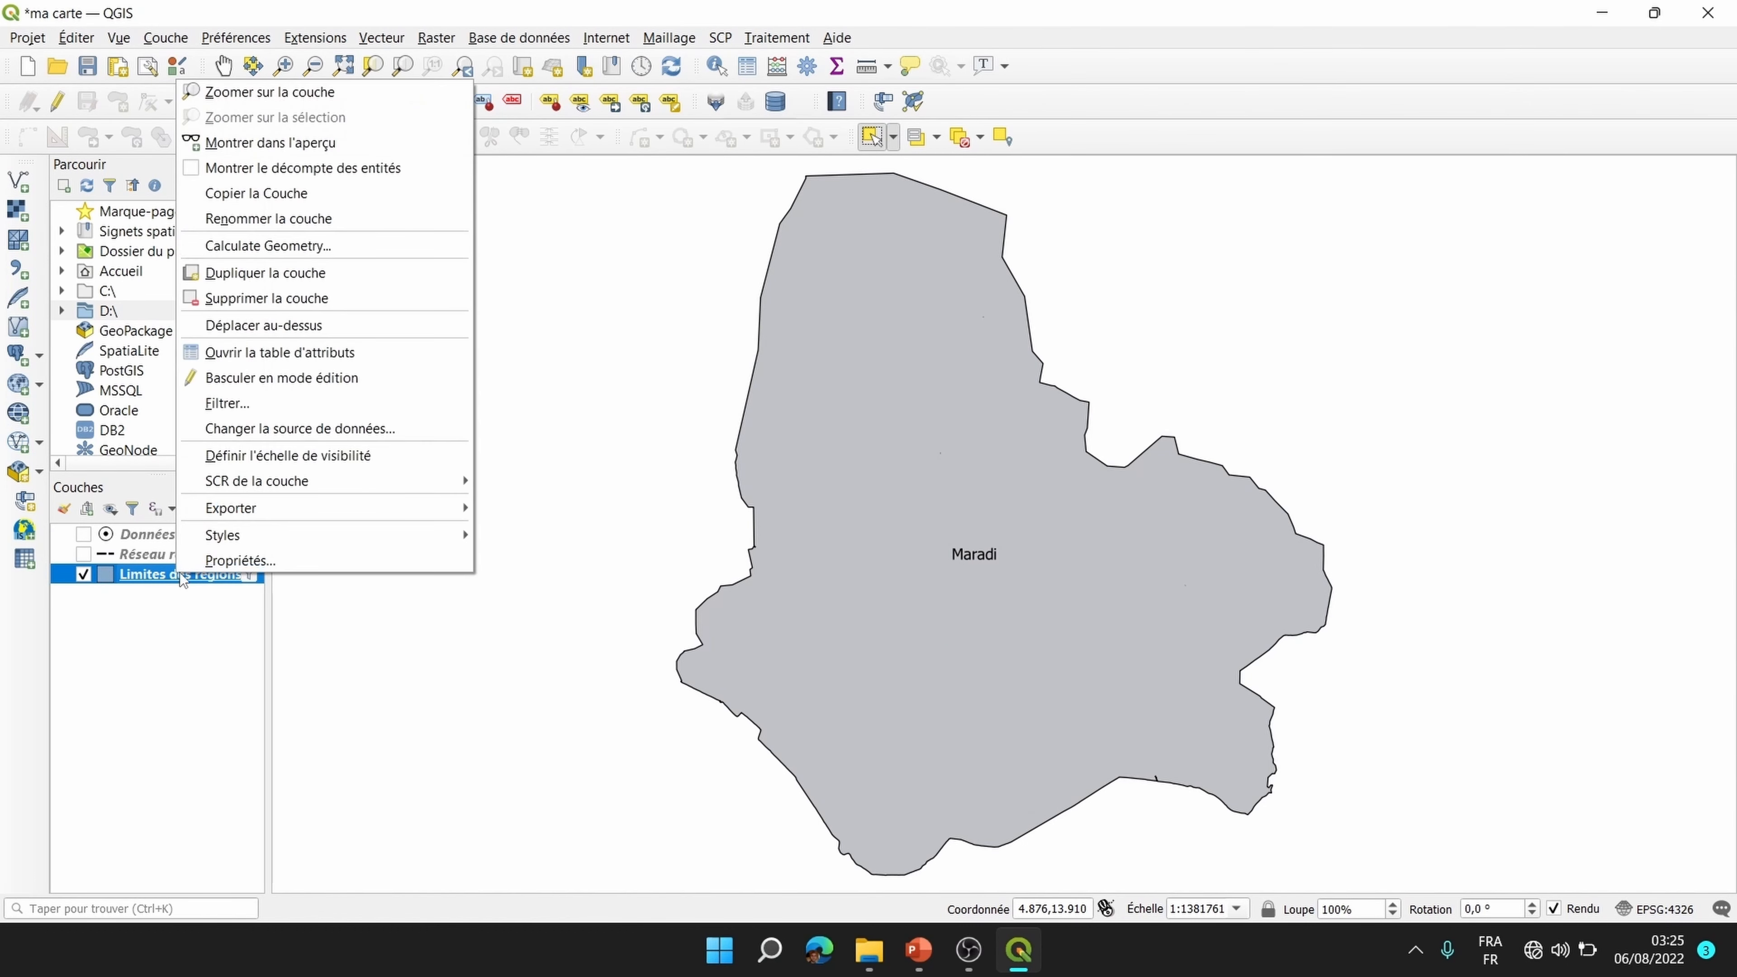
{"action": "left_click", "coordinate": [233, 404]}
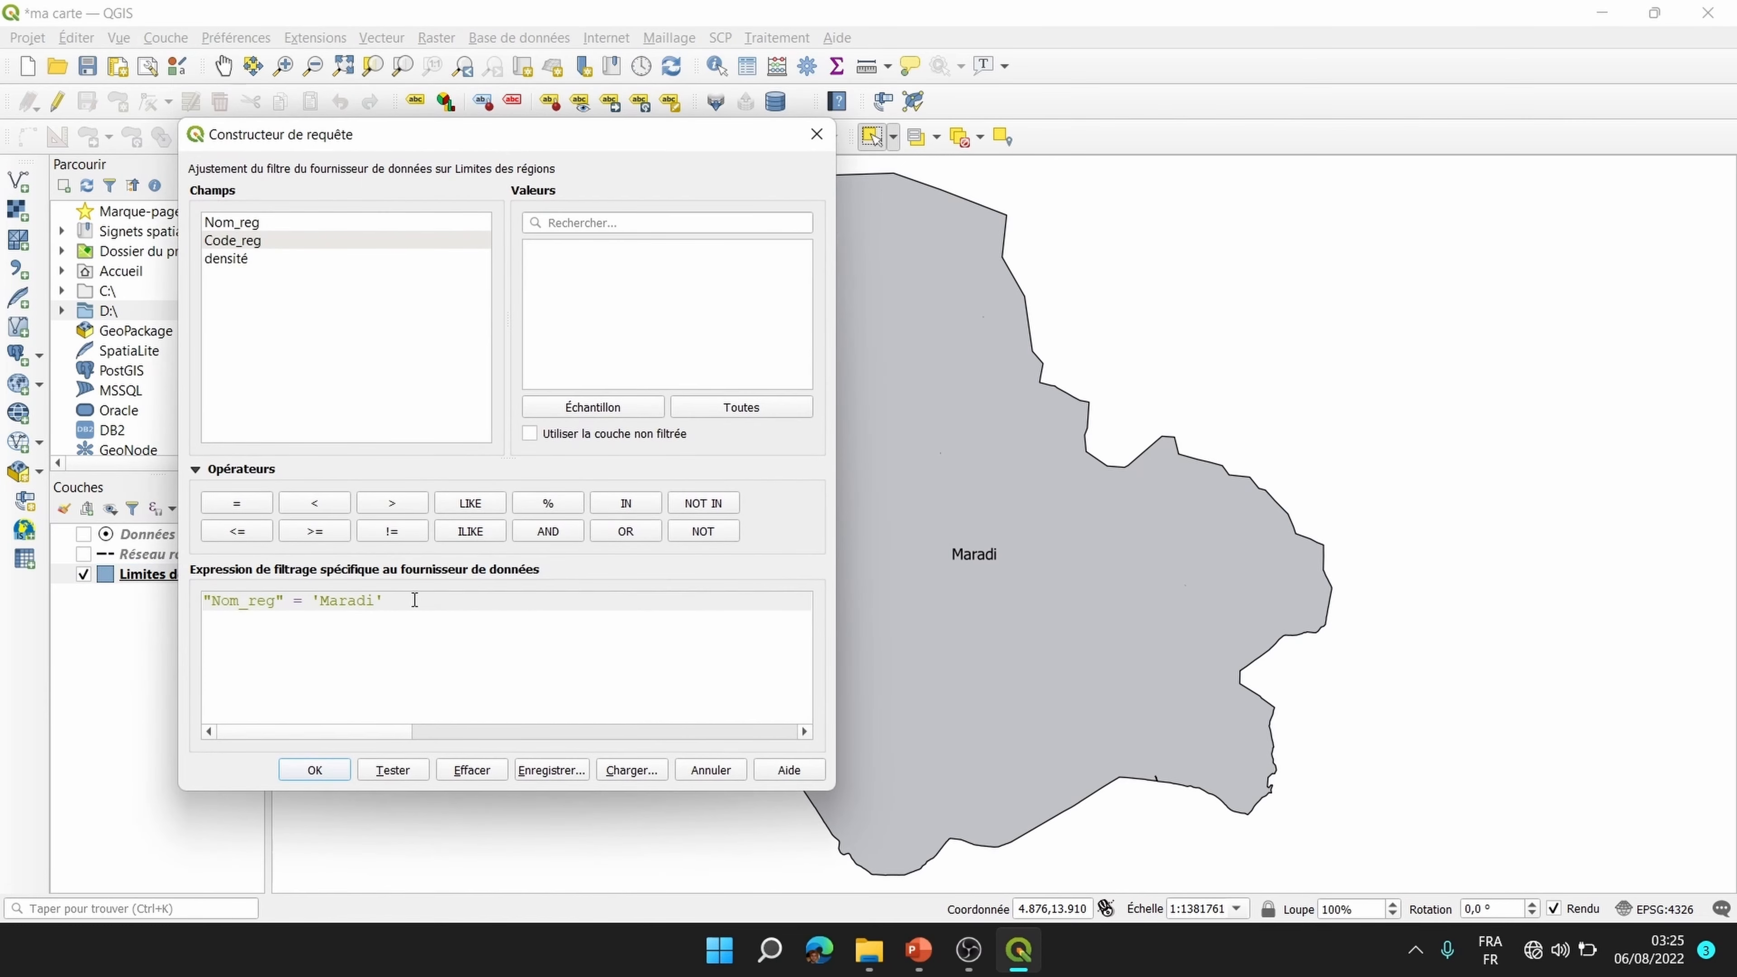
{"action": "left_click", "coordinate": [475, 773]}
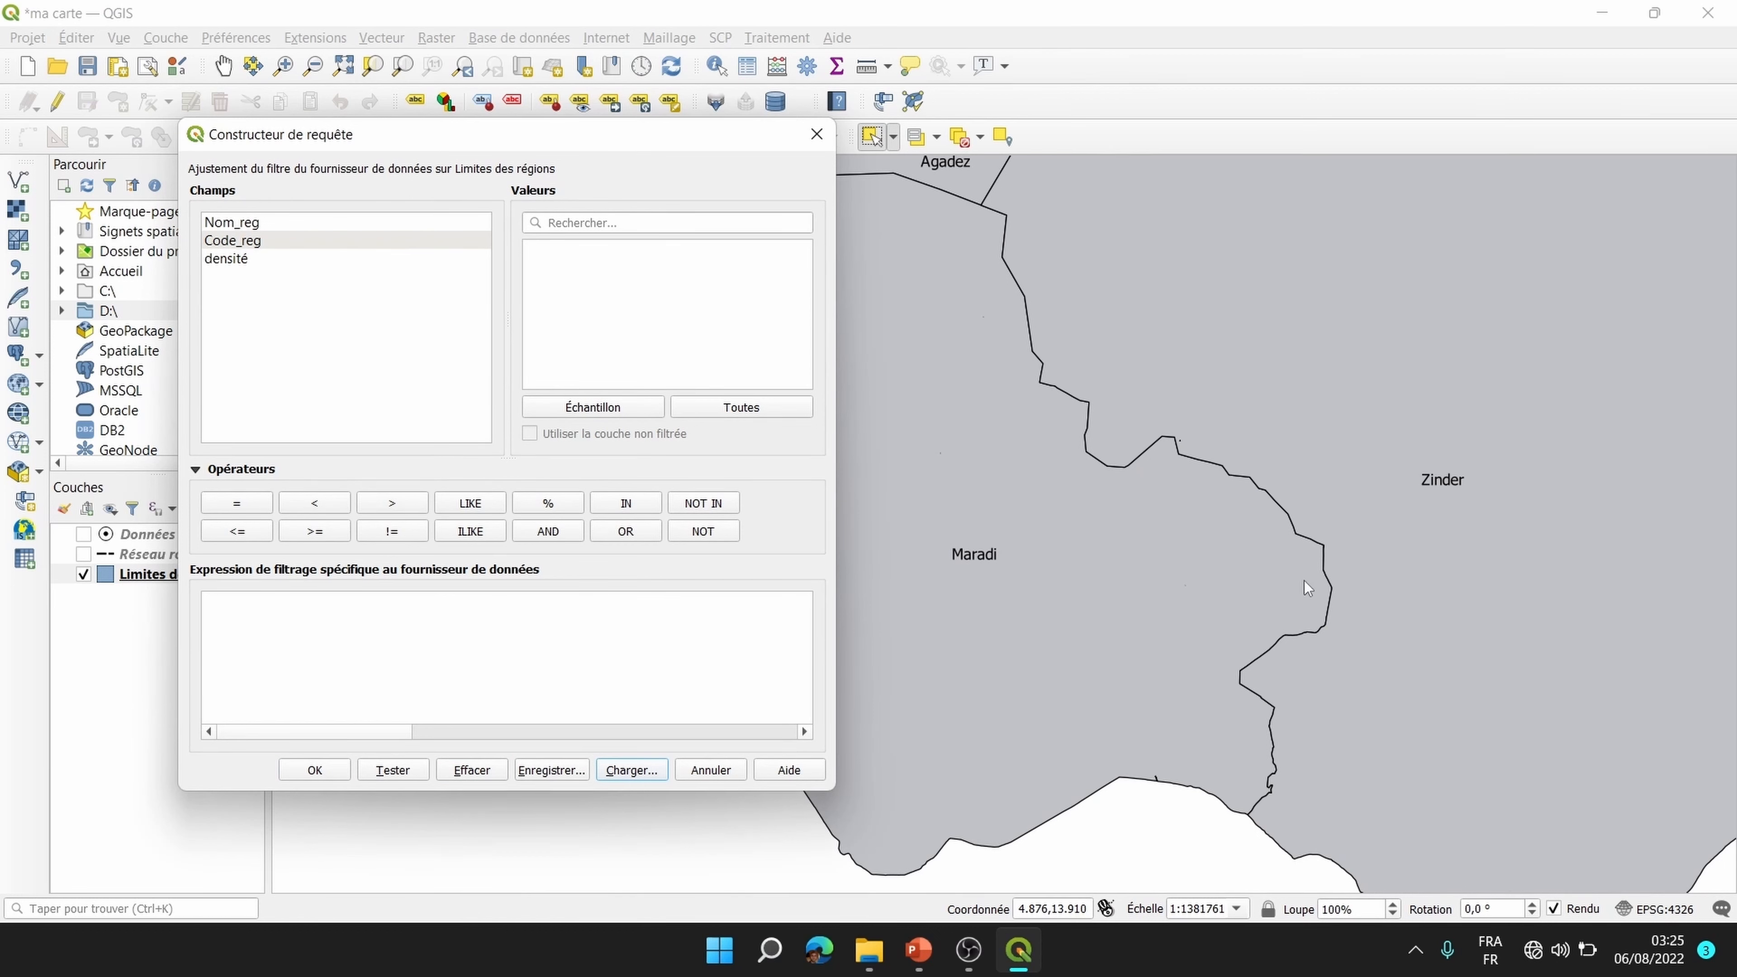
{"action": "left_click", "coordinate": [467, 681]}
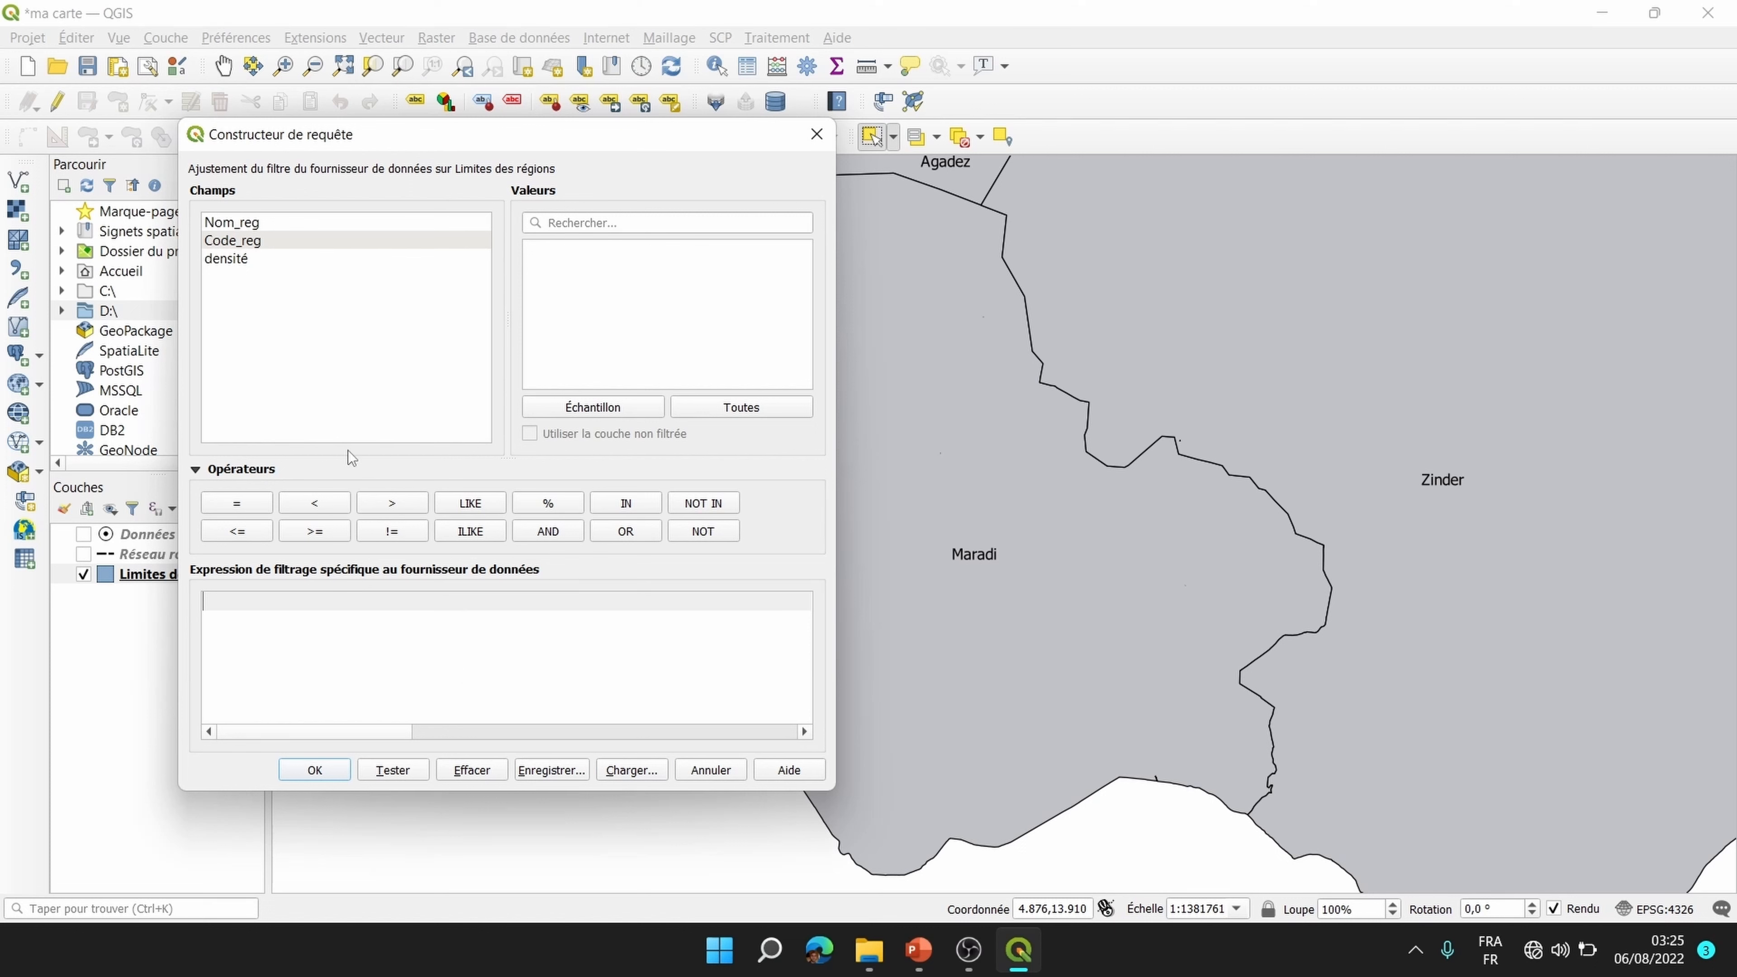
Step: Filter the Limites des régions layer with "Nom_reg" = 'Zinder', test the query, and zoom to the filtered layer
{"action": "double_click", "coordinate": [258, 224]}
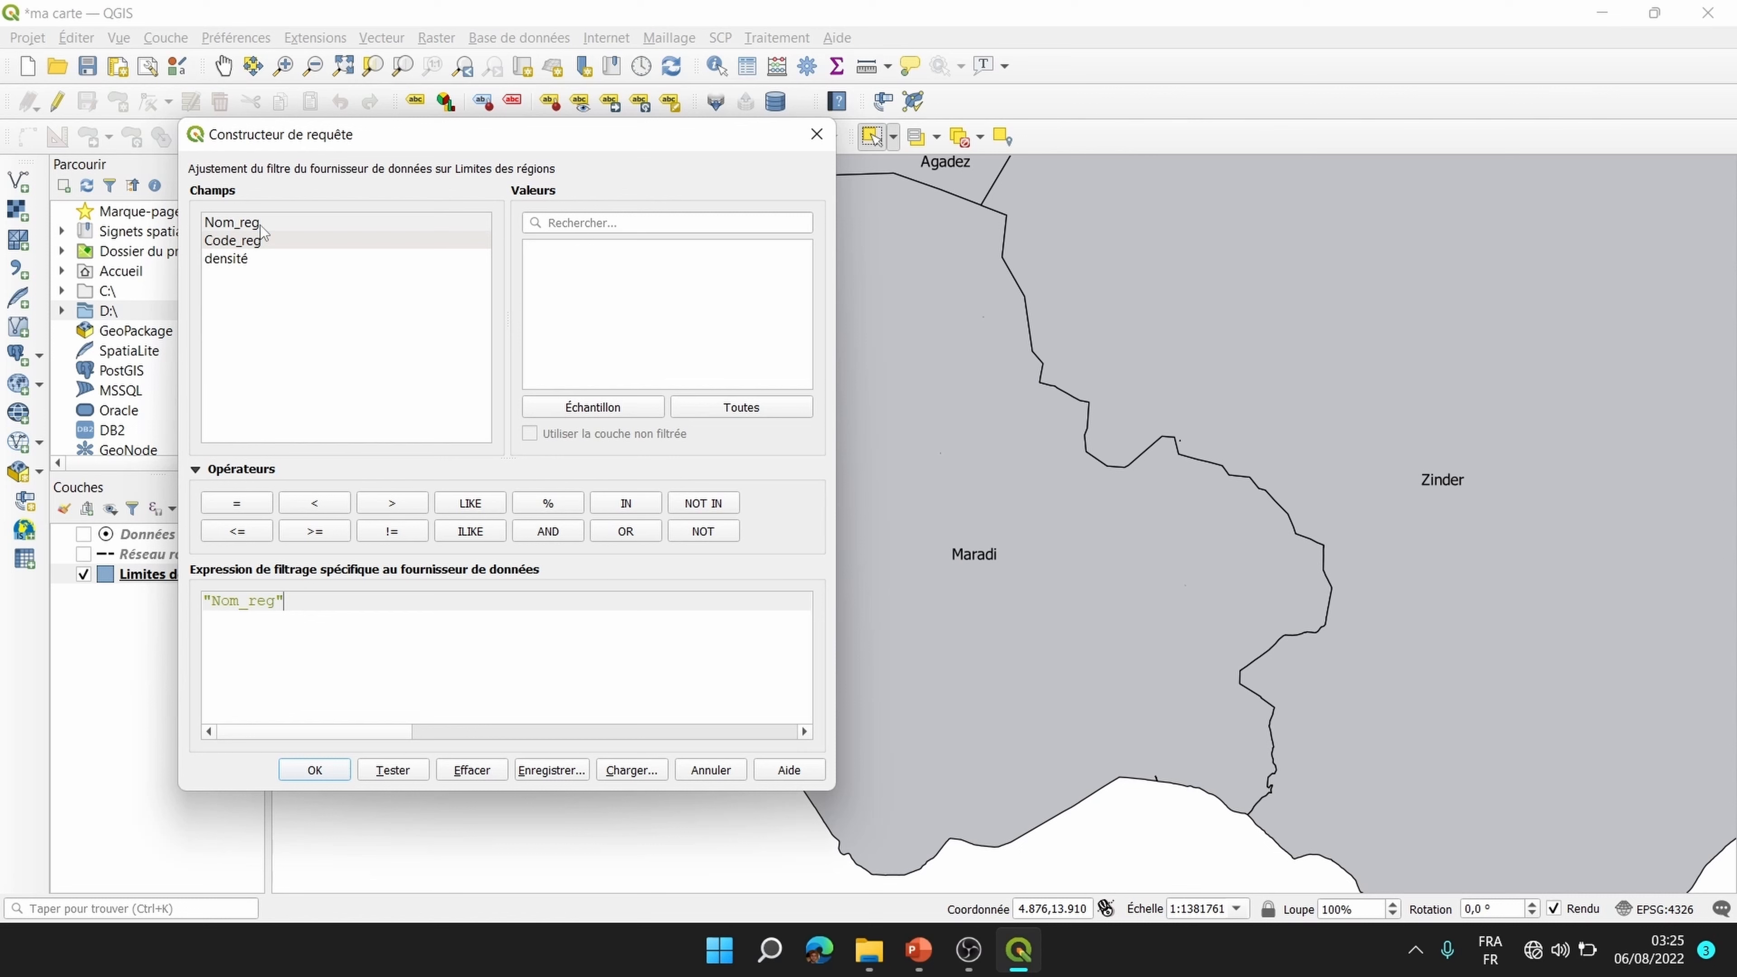
{"action": "left_click", "coordinate": [252, 501]}
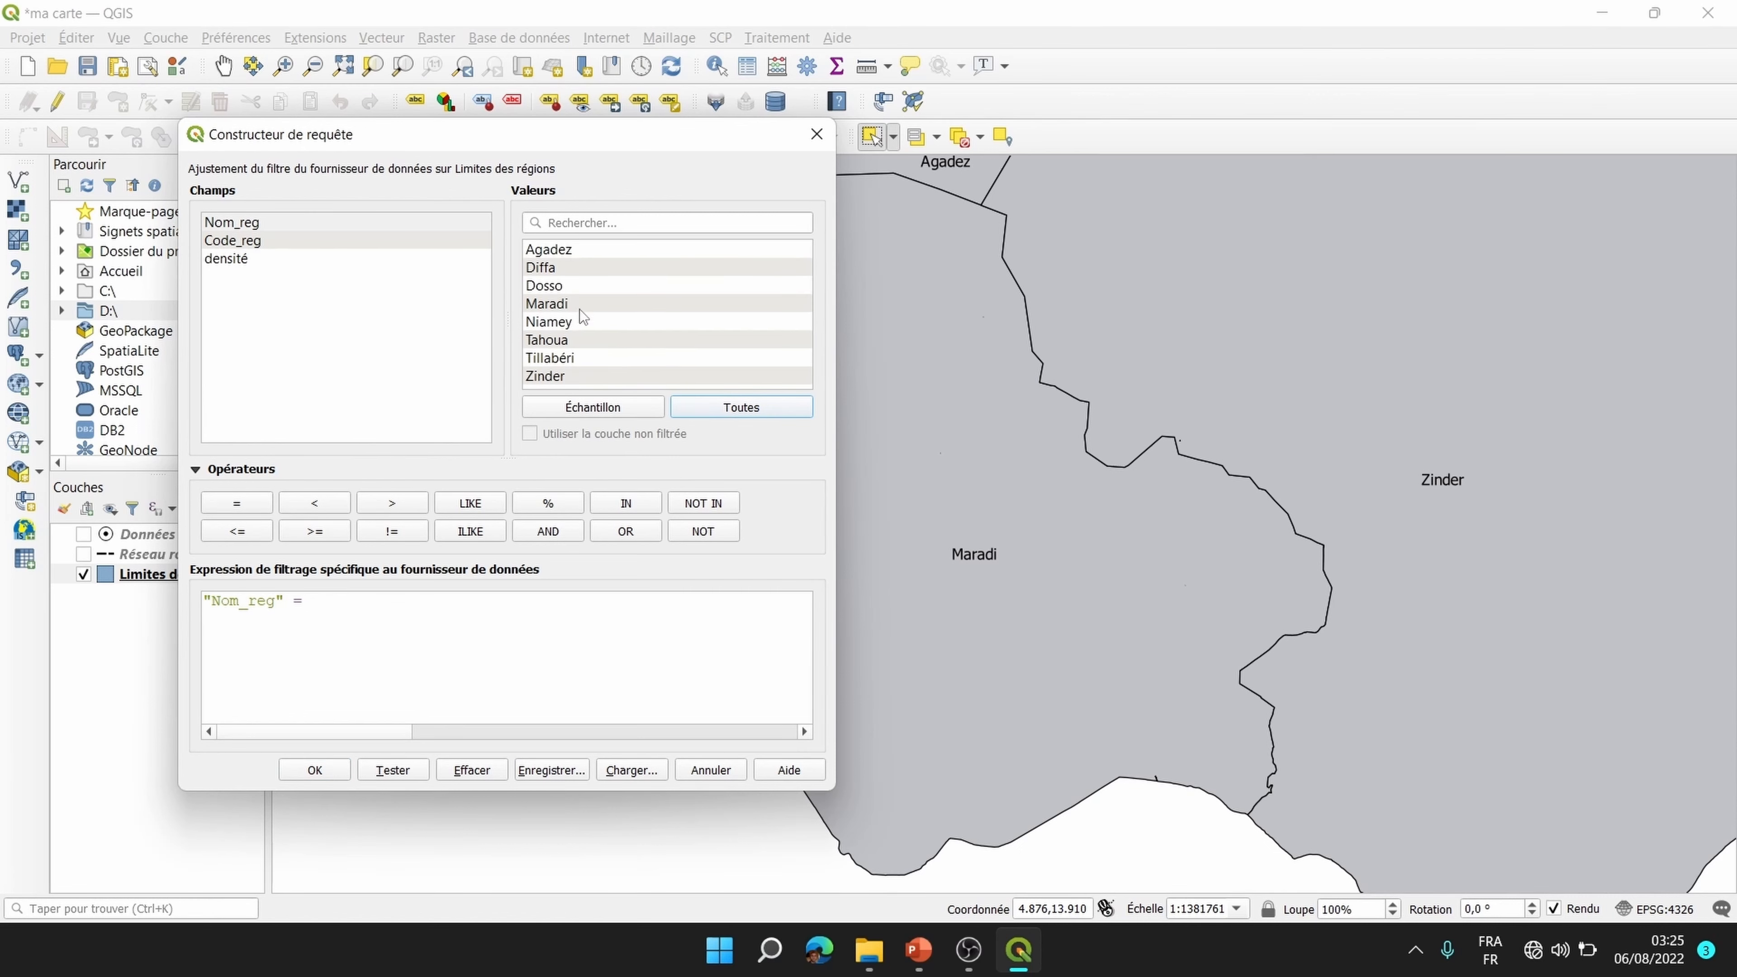
{"action": "double_click", "coordinate": [559, 377]}
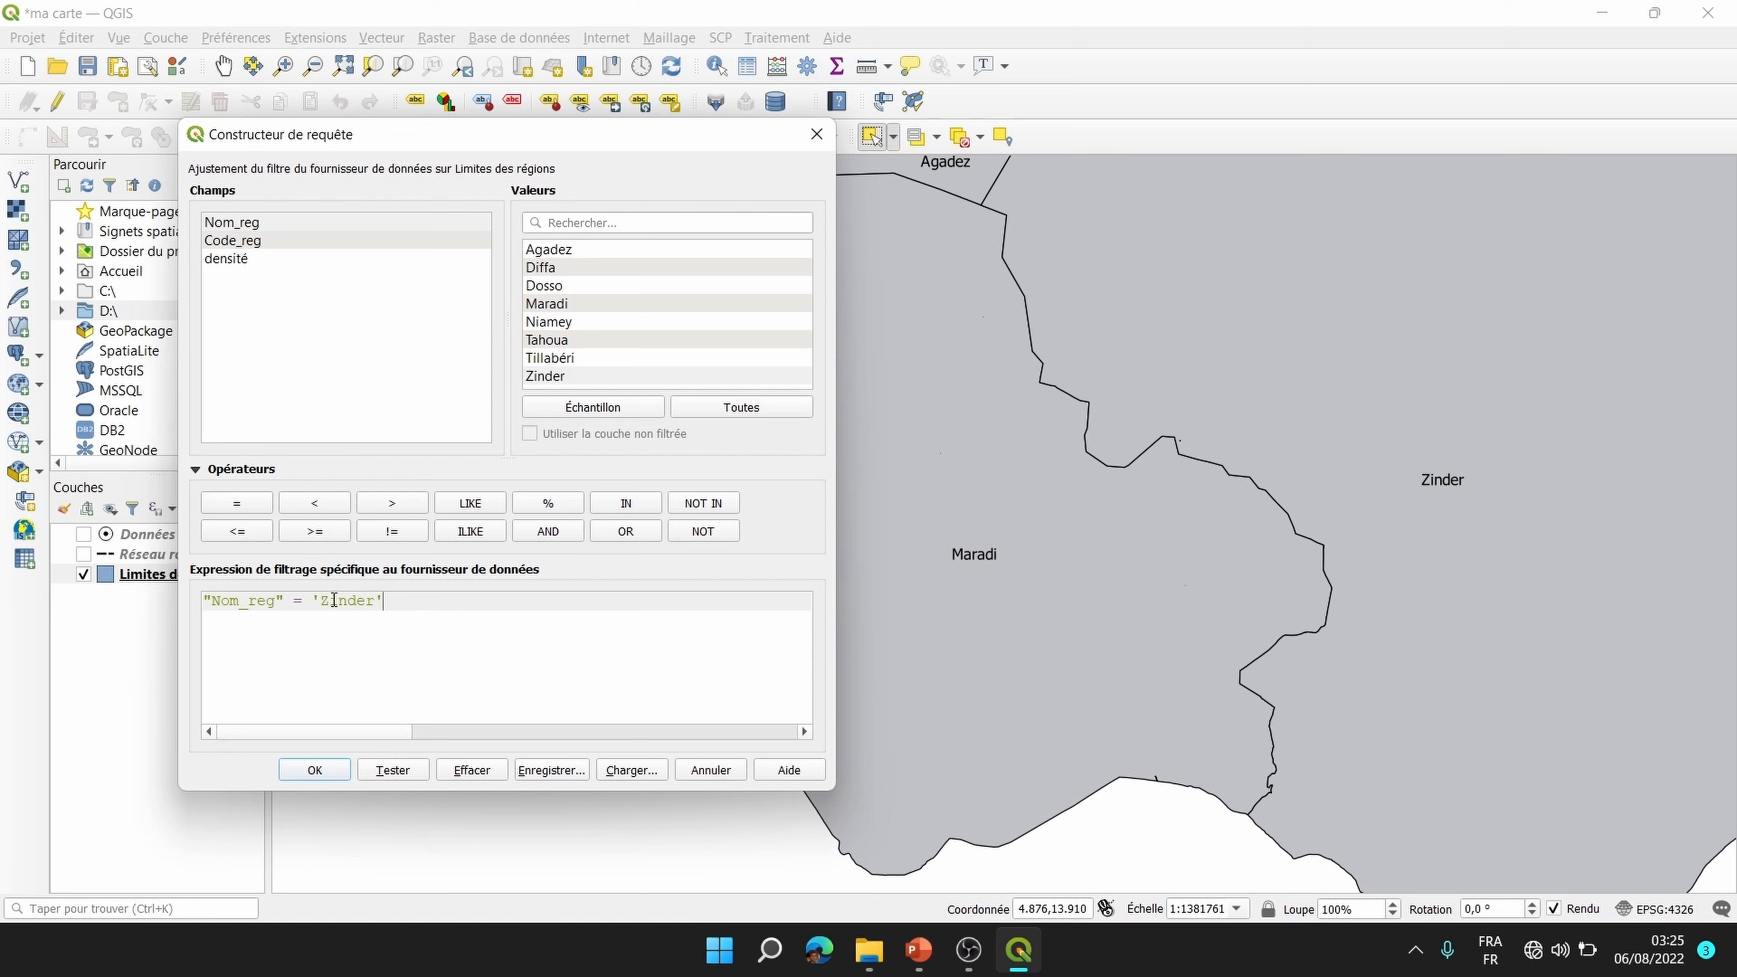
{"action": "left_click", "coordinate": [399, 774]}
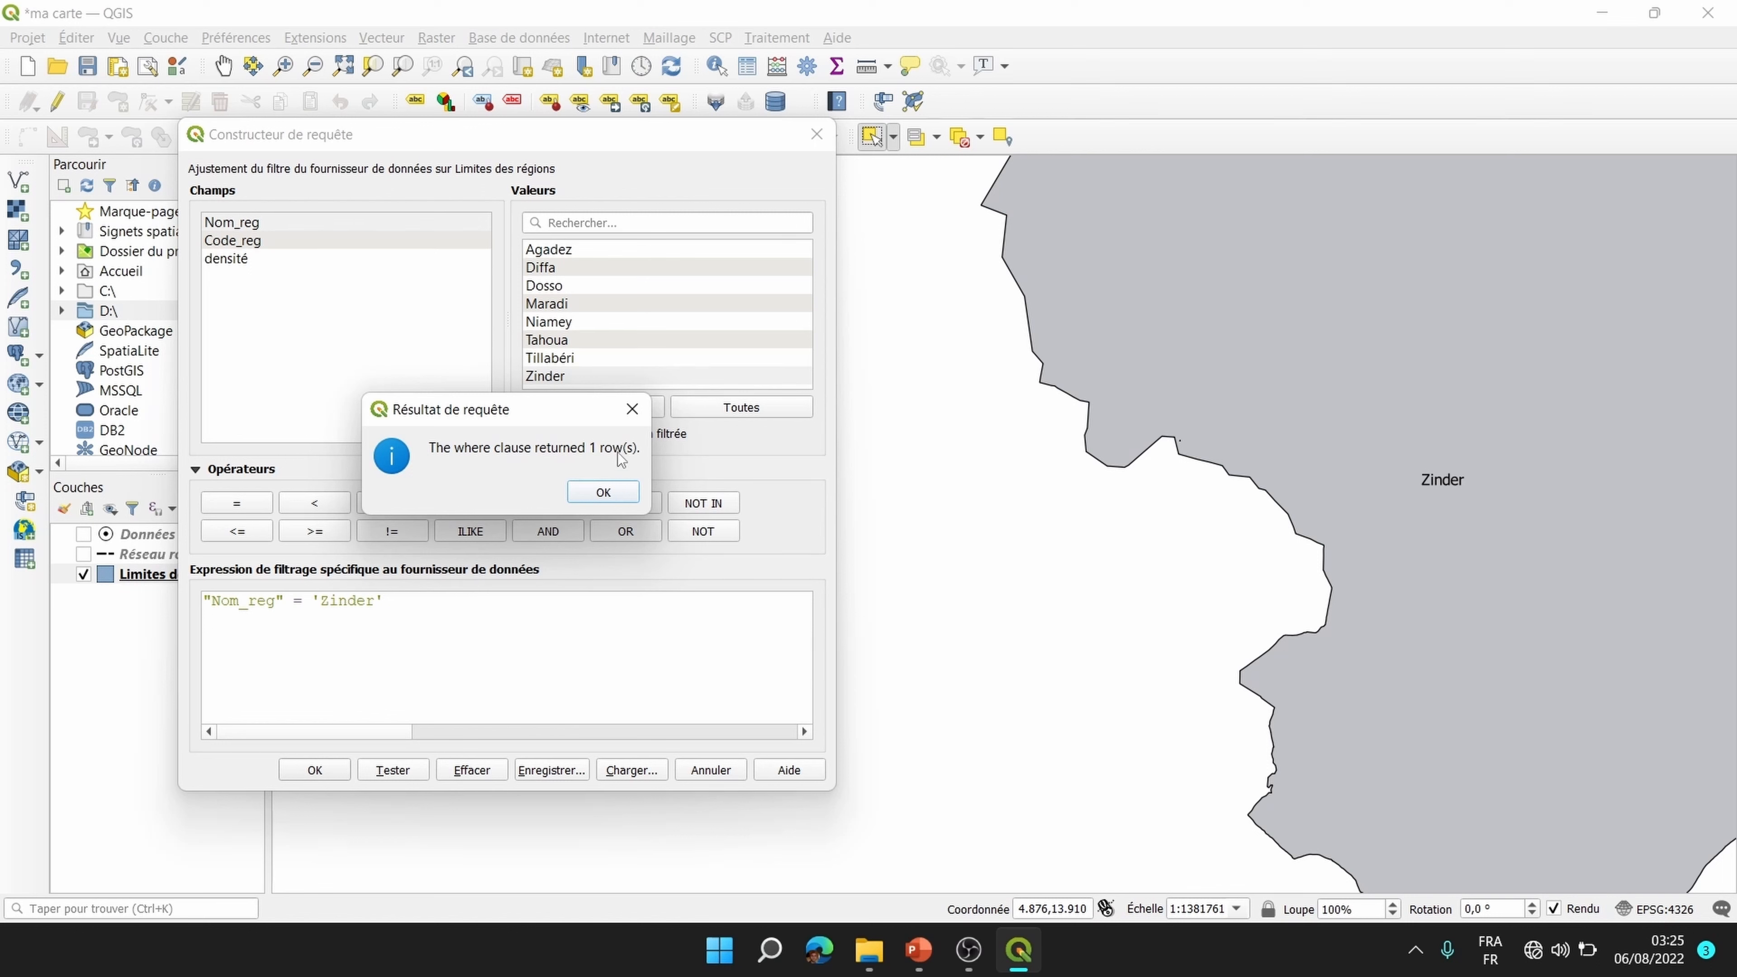
{"action": "left_click", "coordinate": [603, 492]}
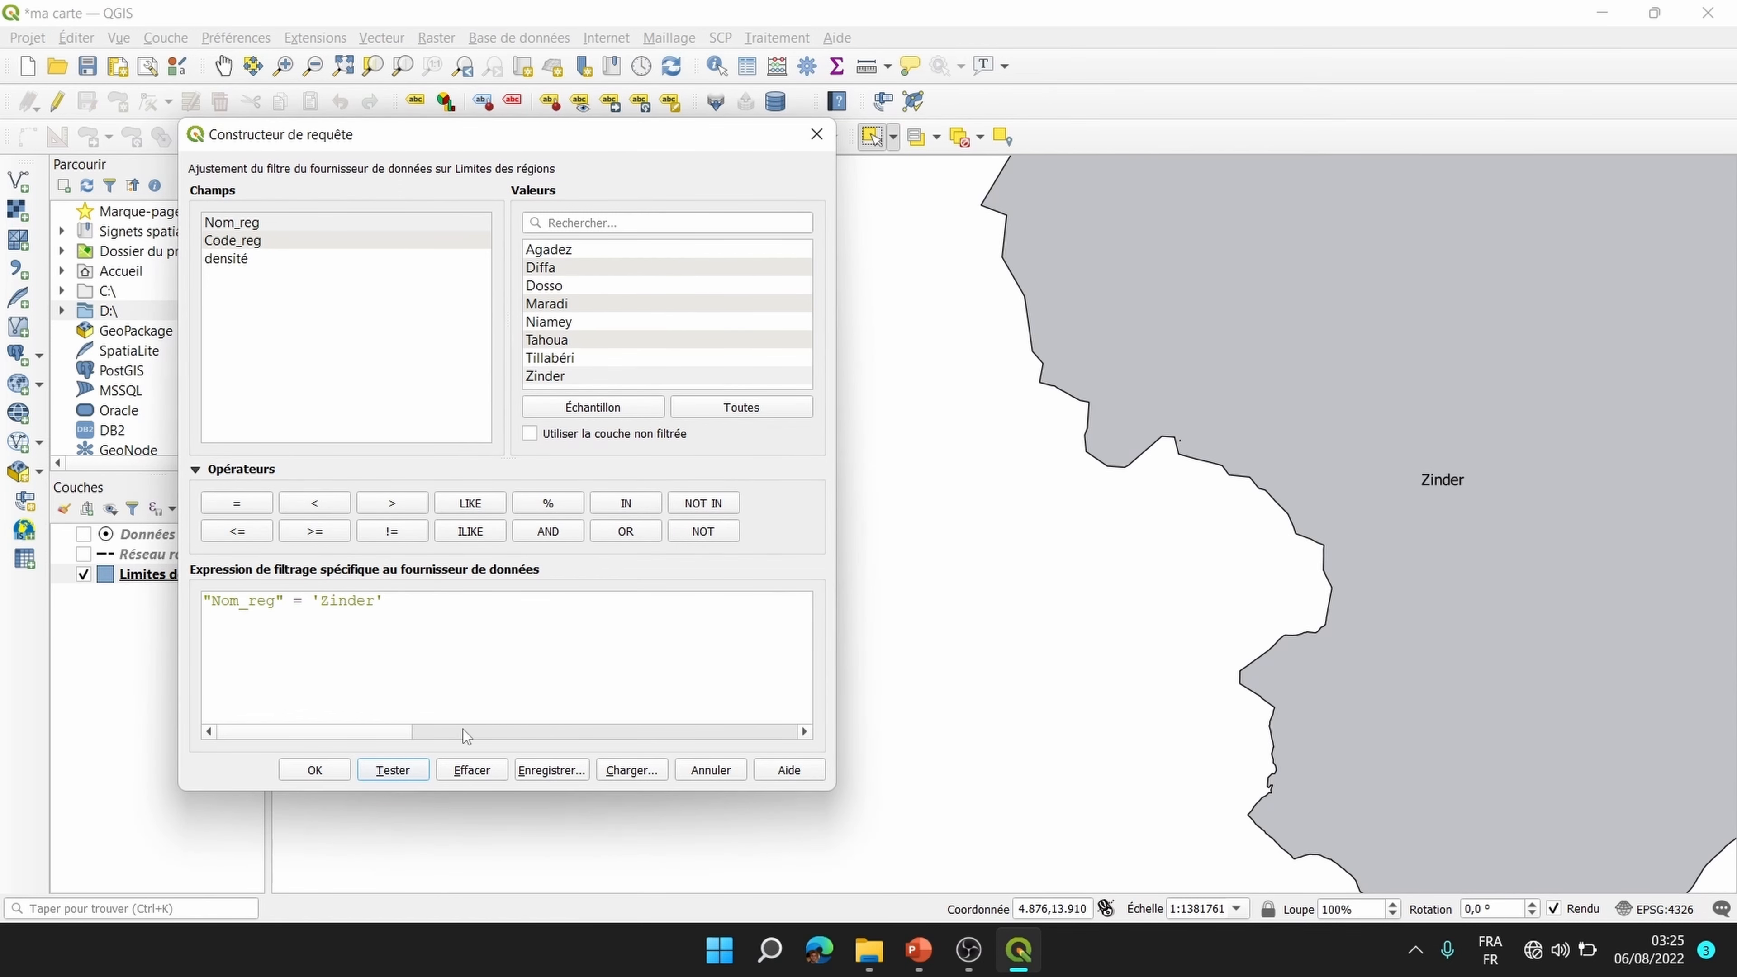
{"action": "left_click", "coordinate": [305, 779]}
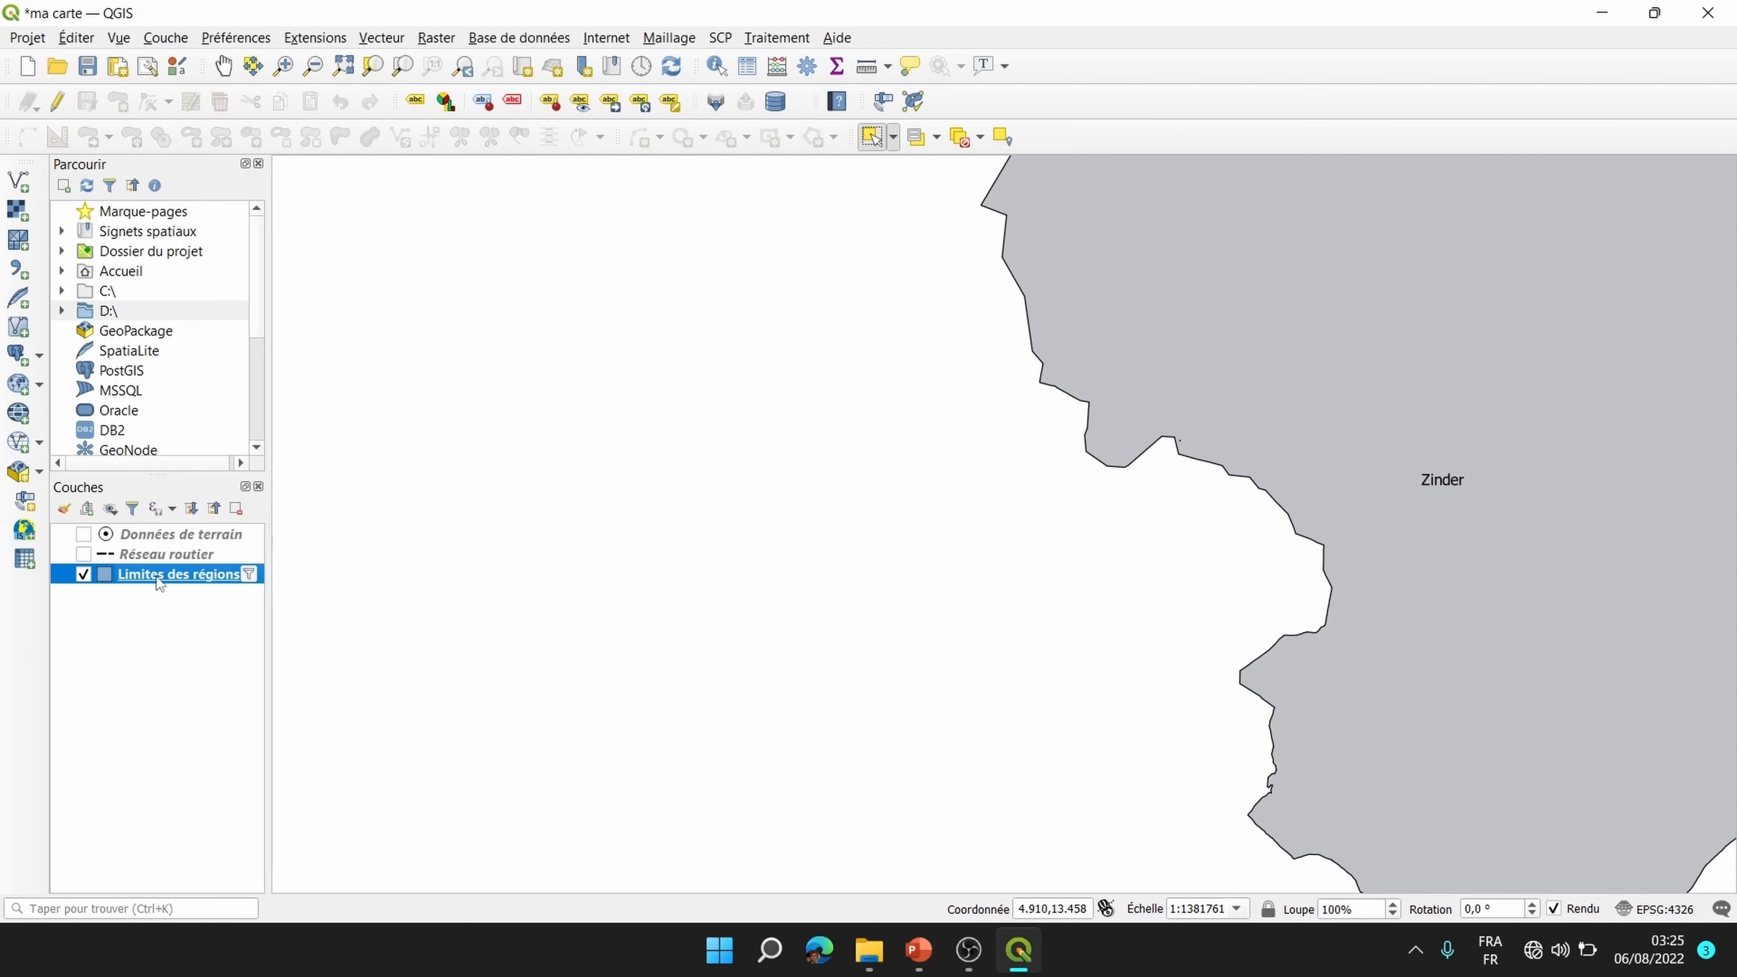
{"action": "left_click", "coordinate": [223, 66]}
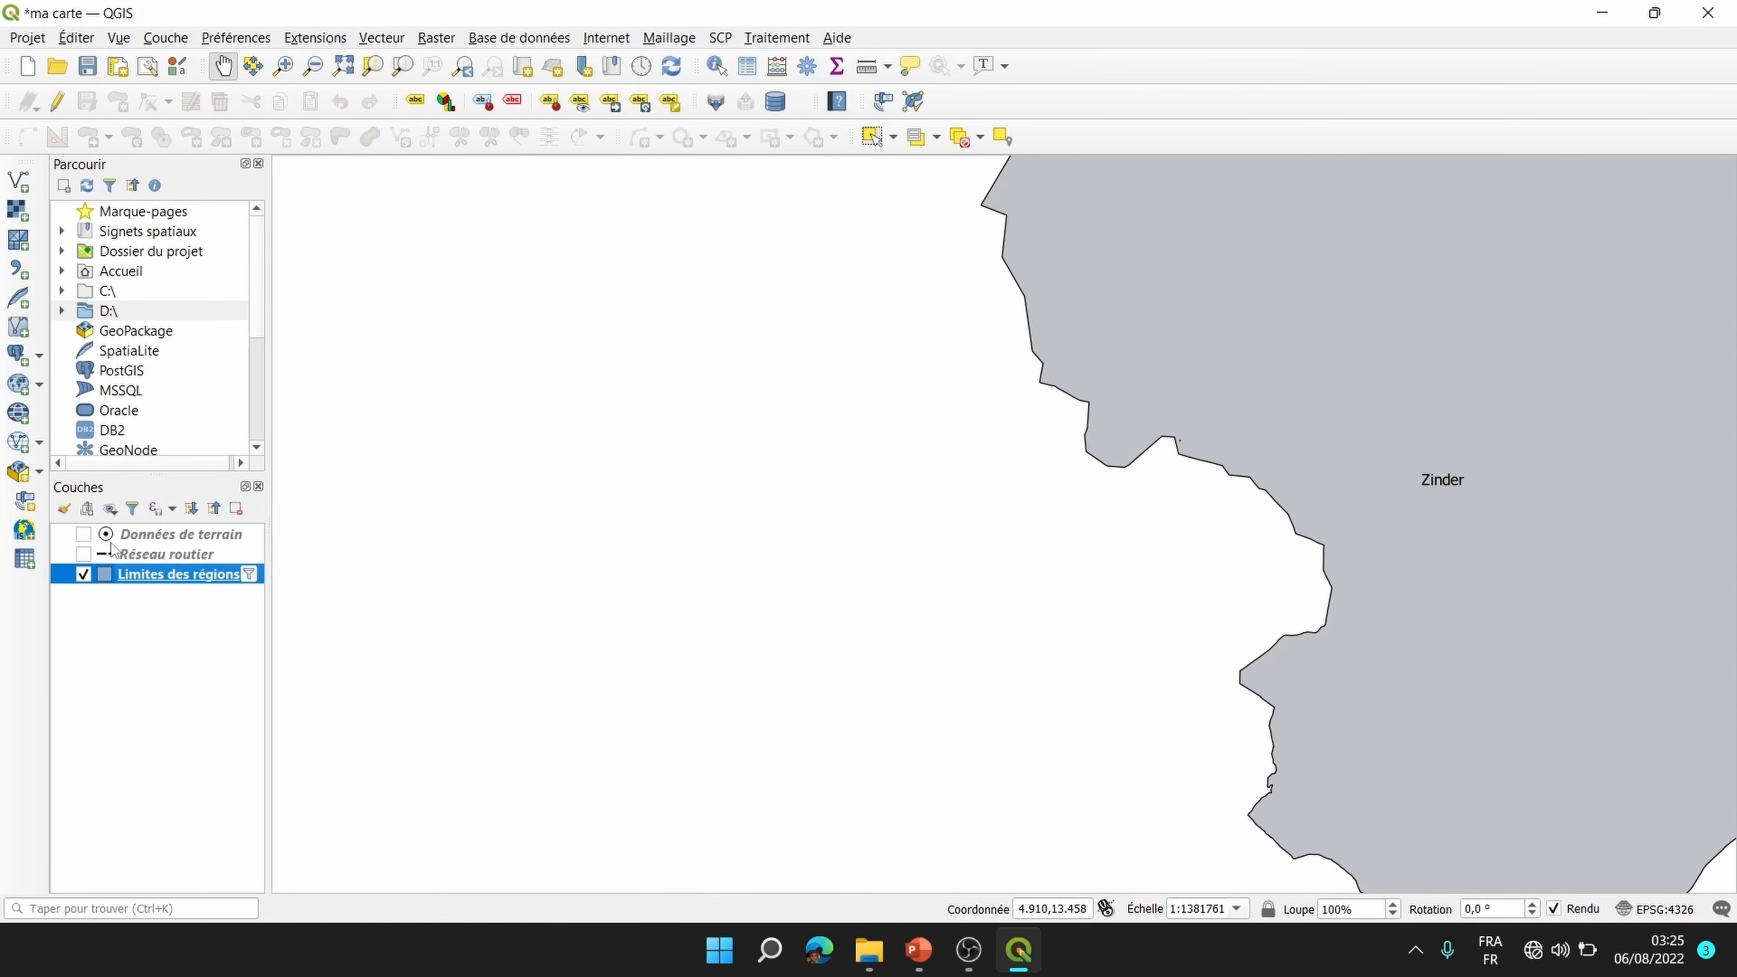
{"action": "right_click", "coordinate": [179, 569]}
{"action": "left_click", "coordinate": [321, 86]}
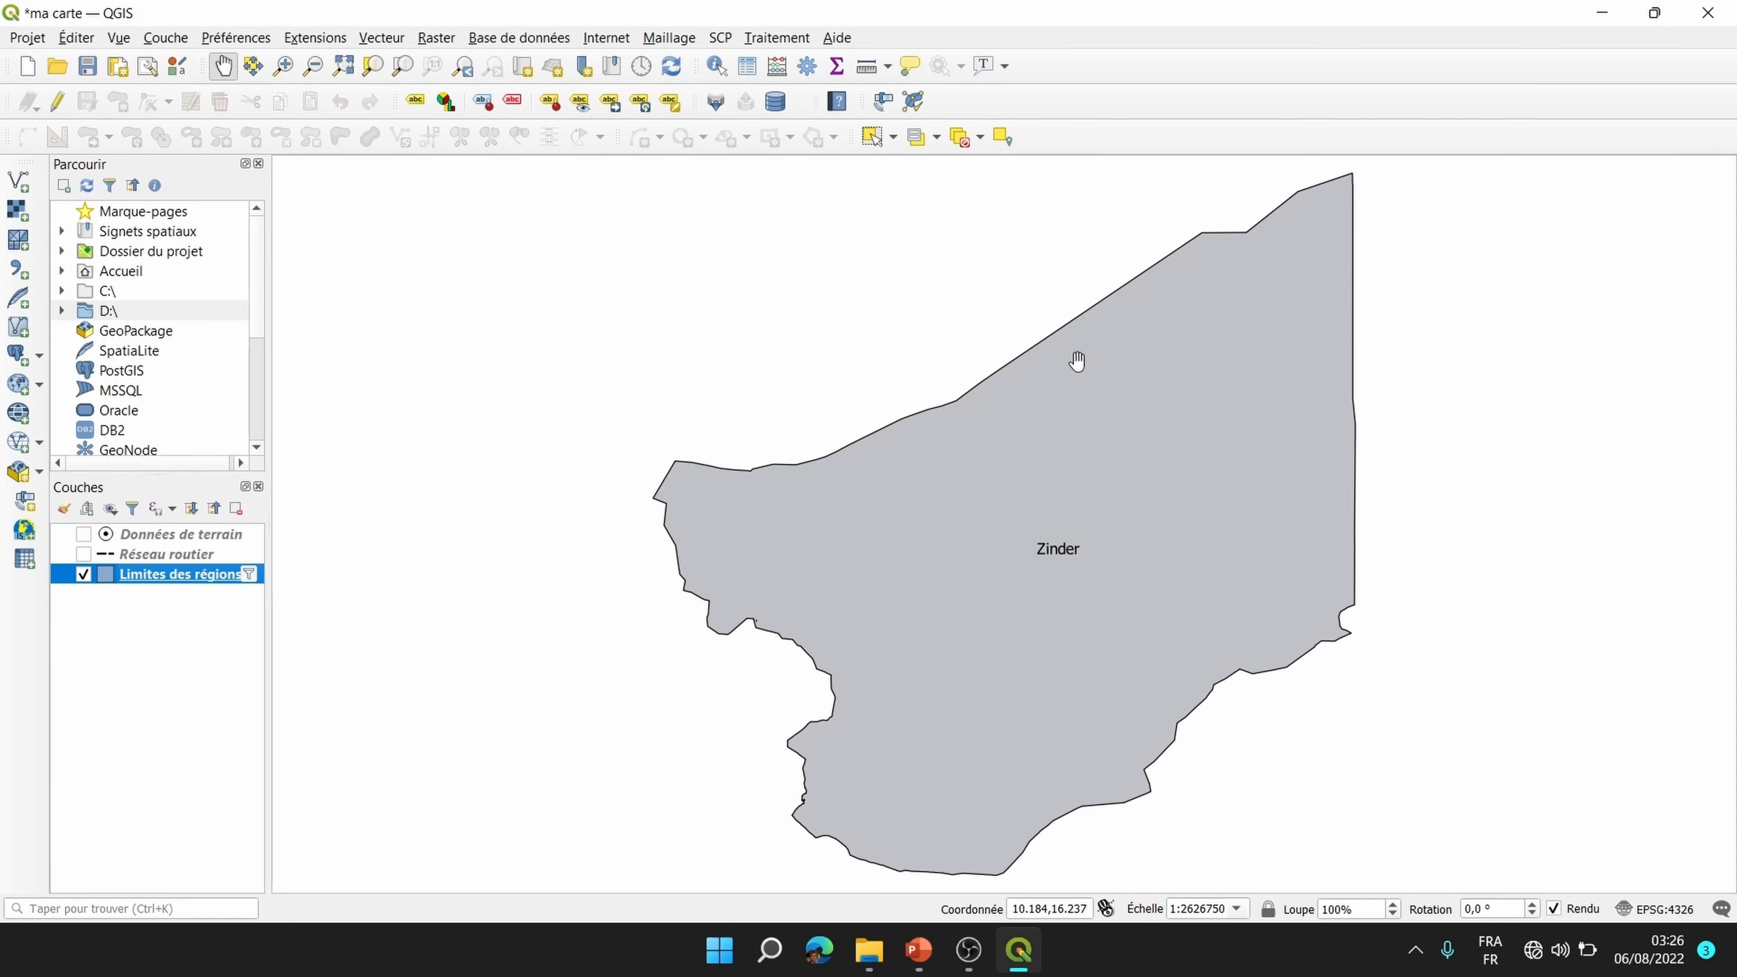
Step: Review the active filter expression of the Limites des régions layer without changing it
{"action": "right_click", "coordinate": [179, 575]}
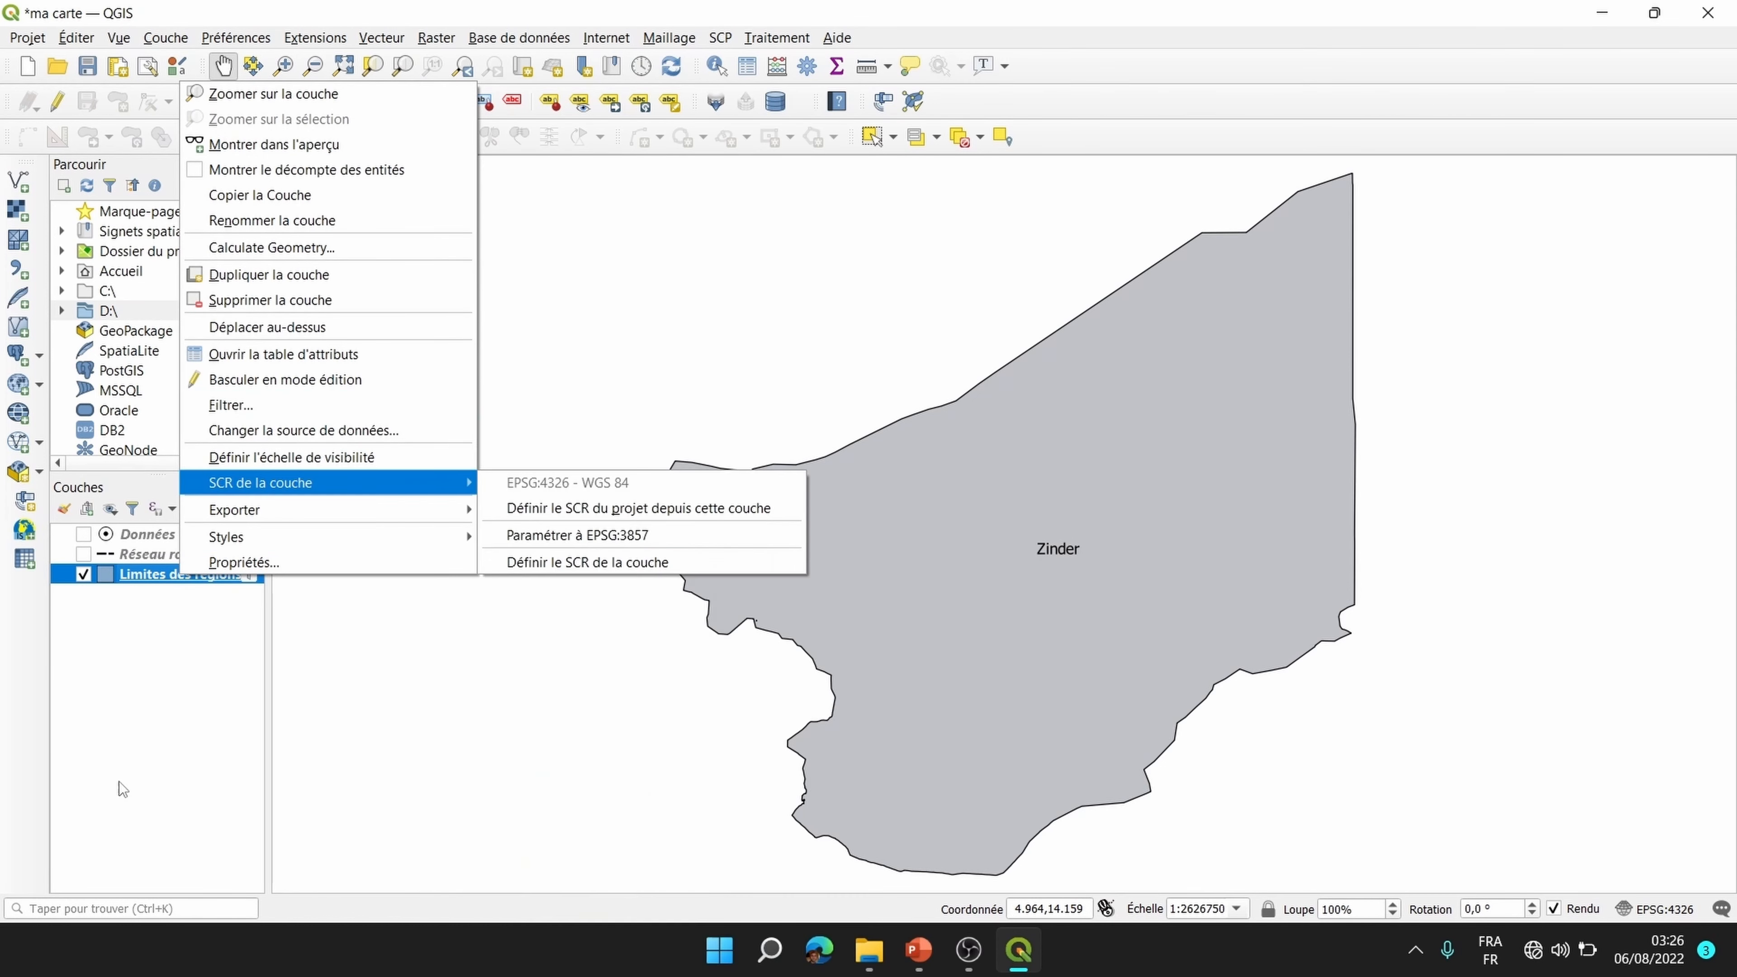
{"action": "left_click", "coordinate": [239, 404]}
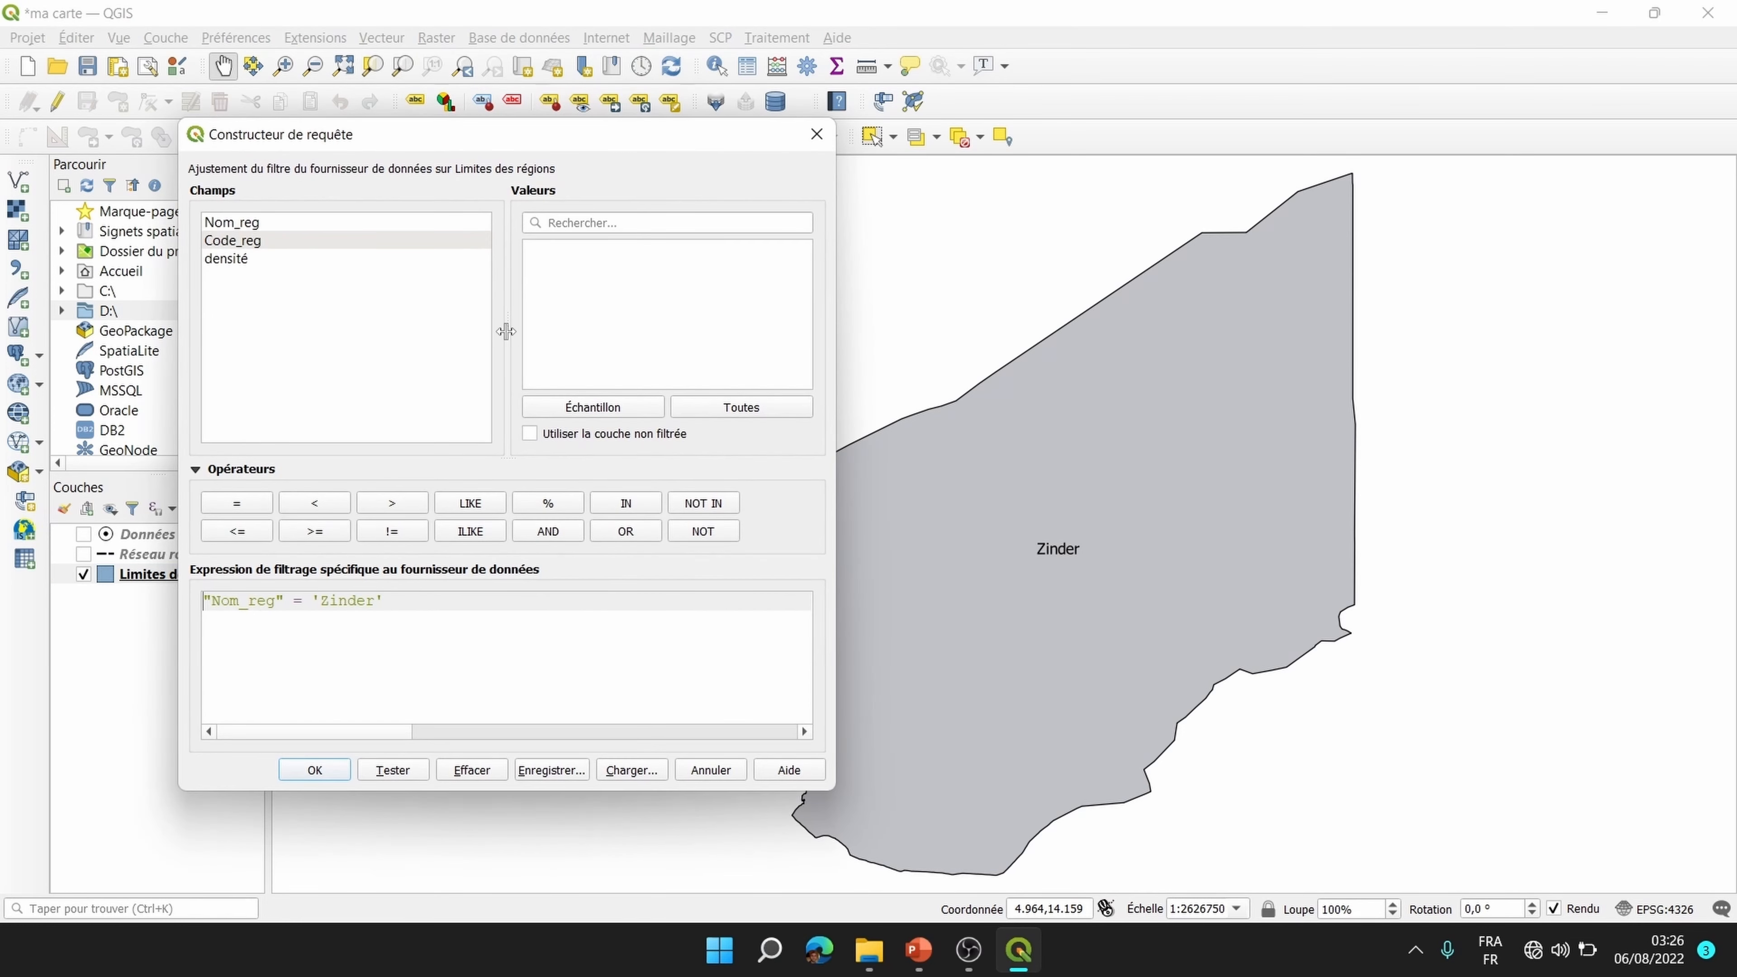
{"action": "left_click_drag", "start_coordinate": [378, 144], "coordinate": [498, 157]}
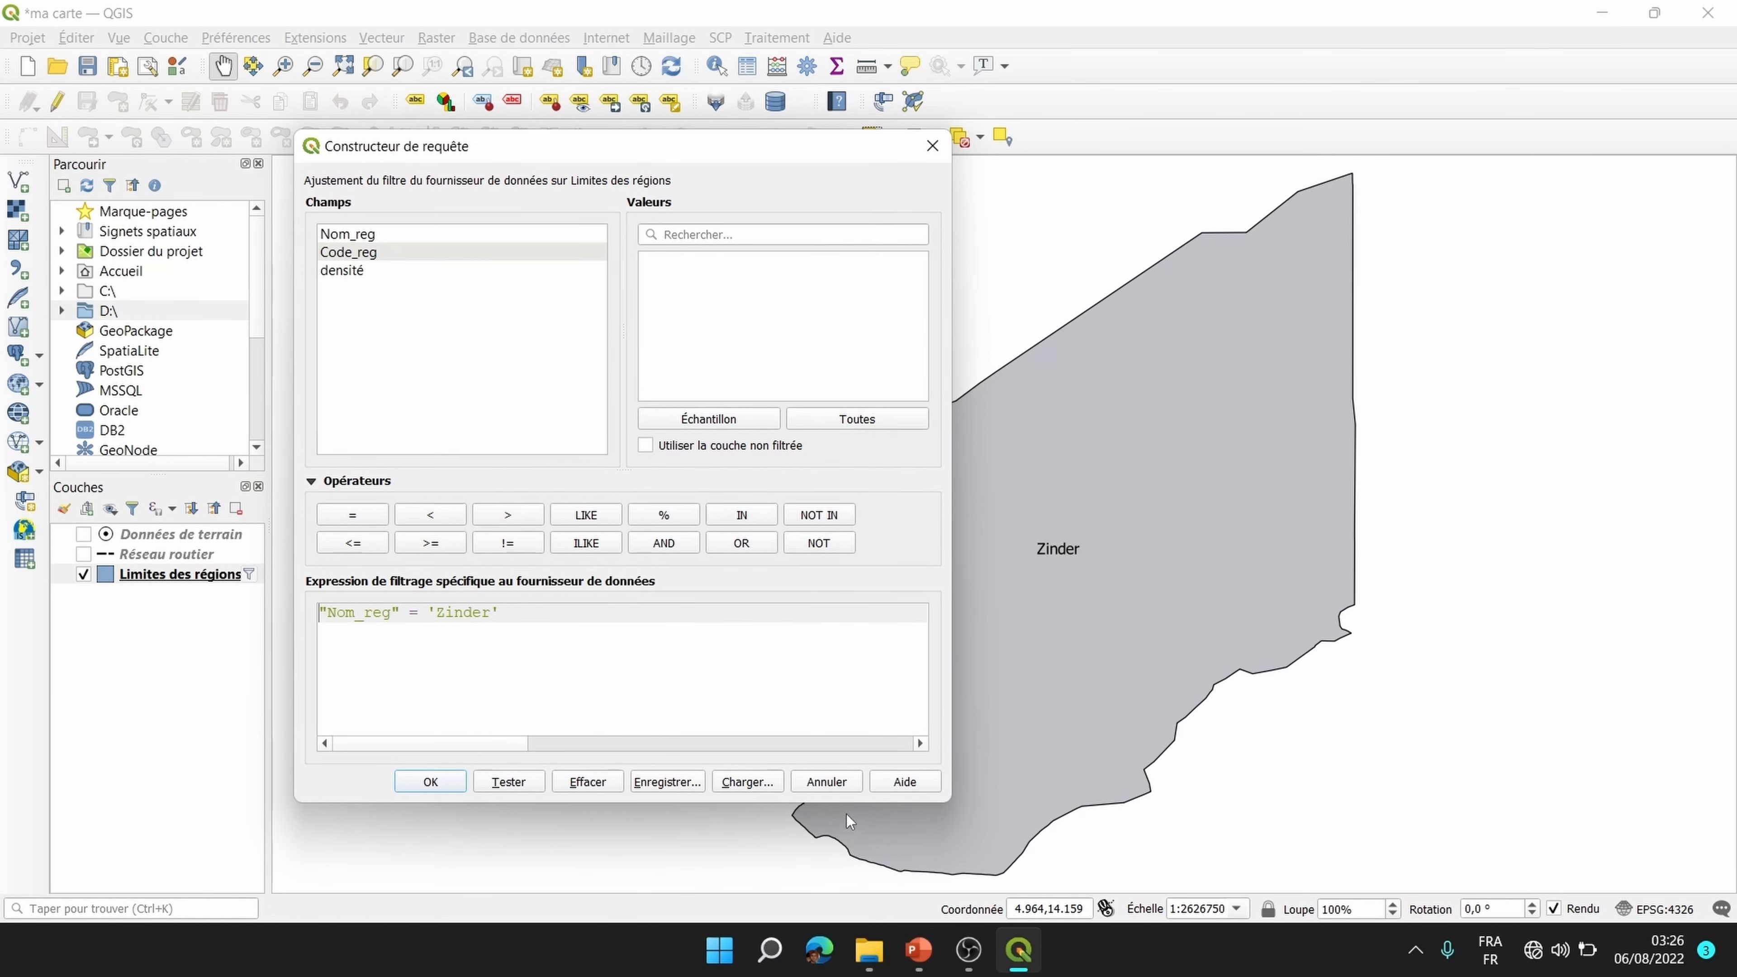
{"action": "left_click", "coordinate": [828, 781]}
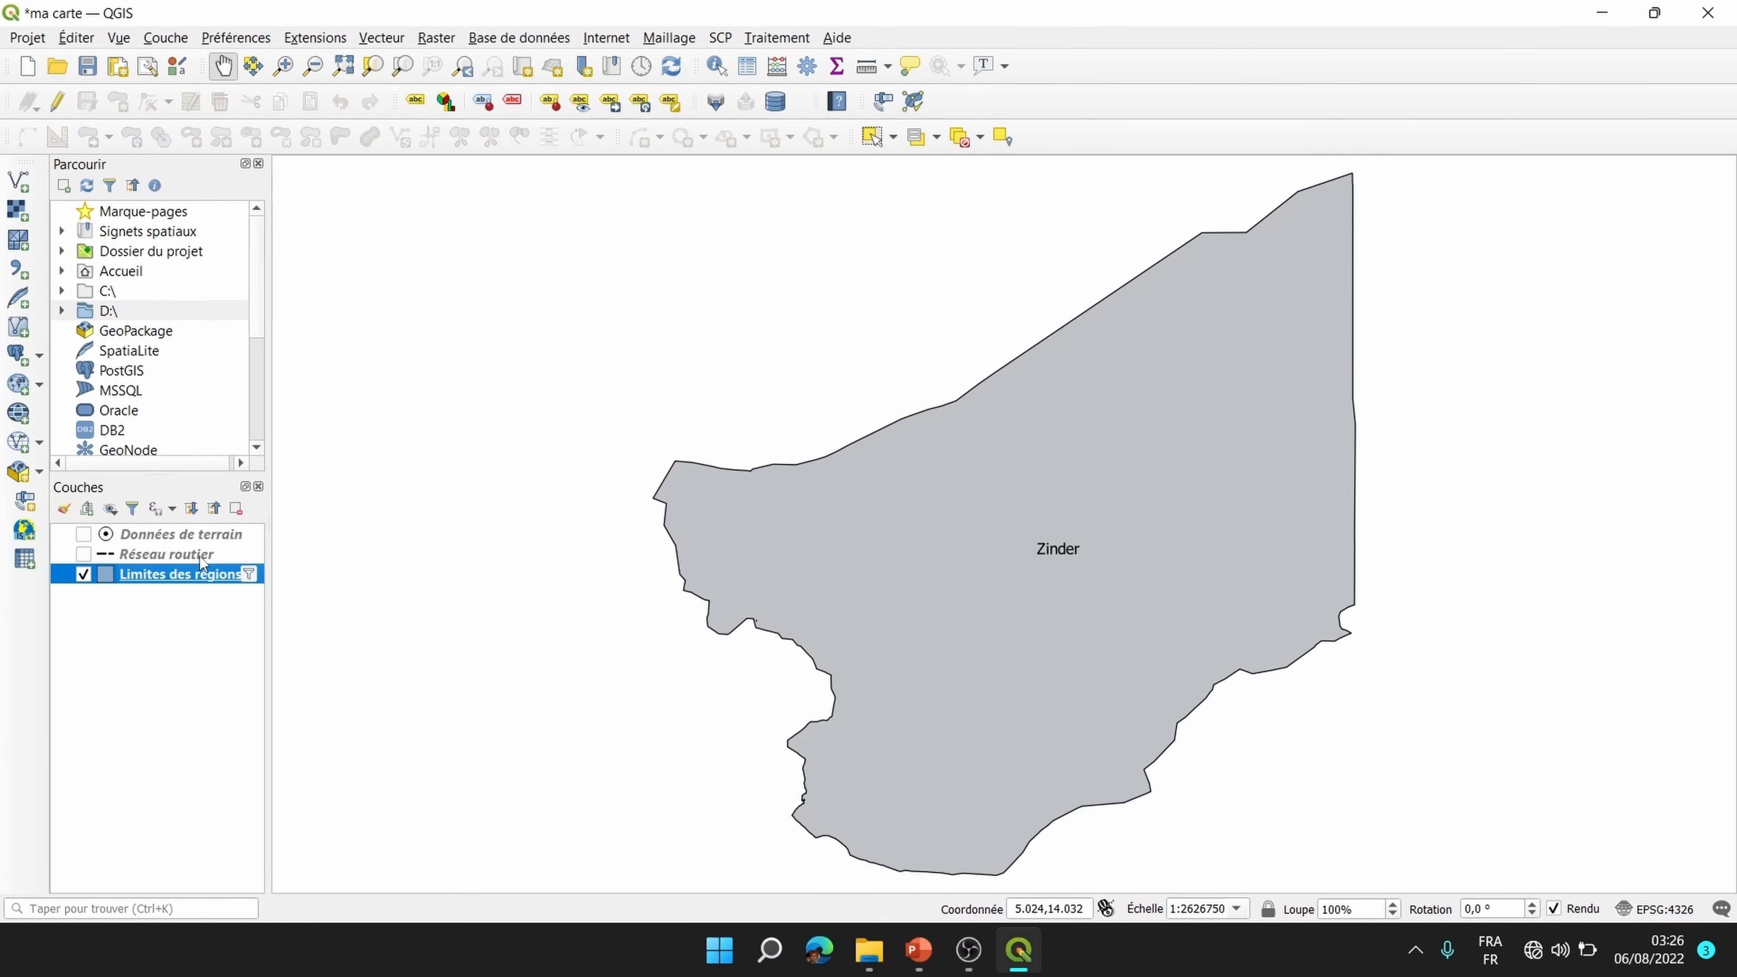
Step: Remove the Zinder filter from the Limites des régions layer and zoom to the full layer
{"action": "right_click", "coordinate": [218, 575]}
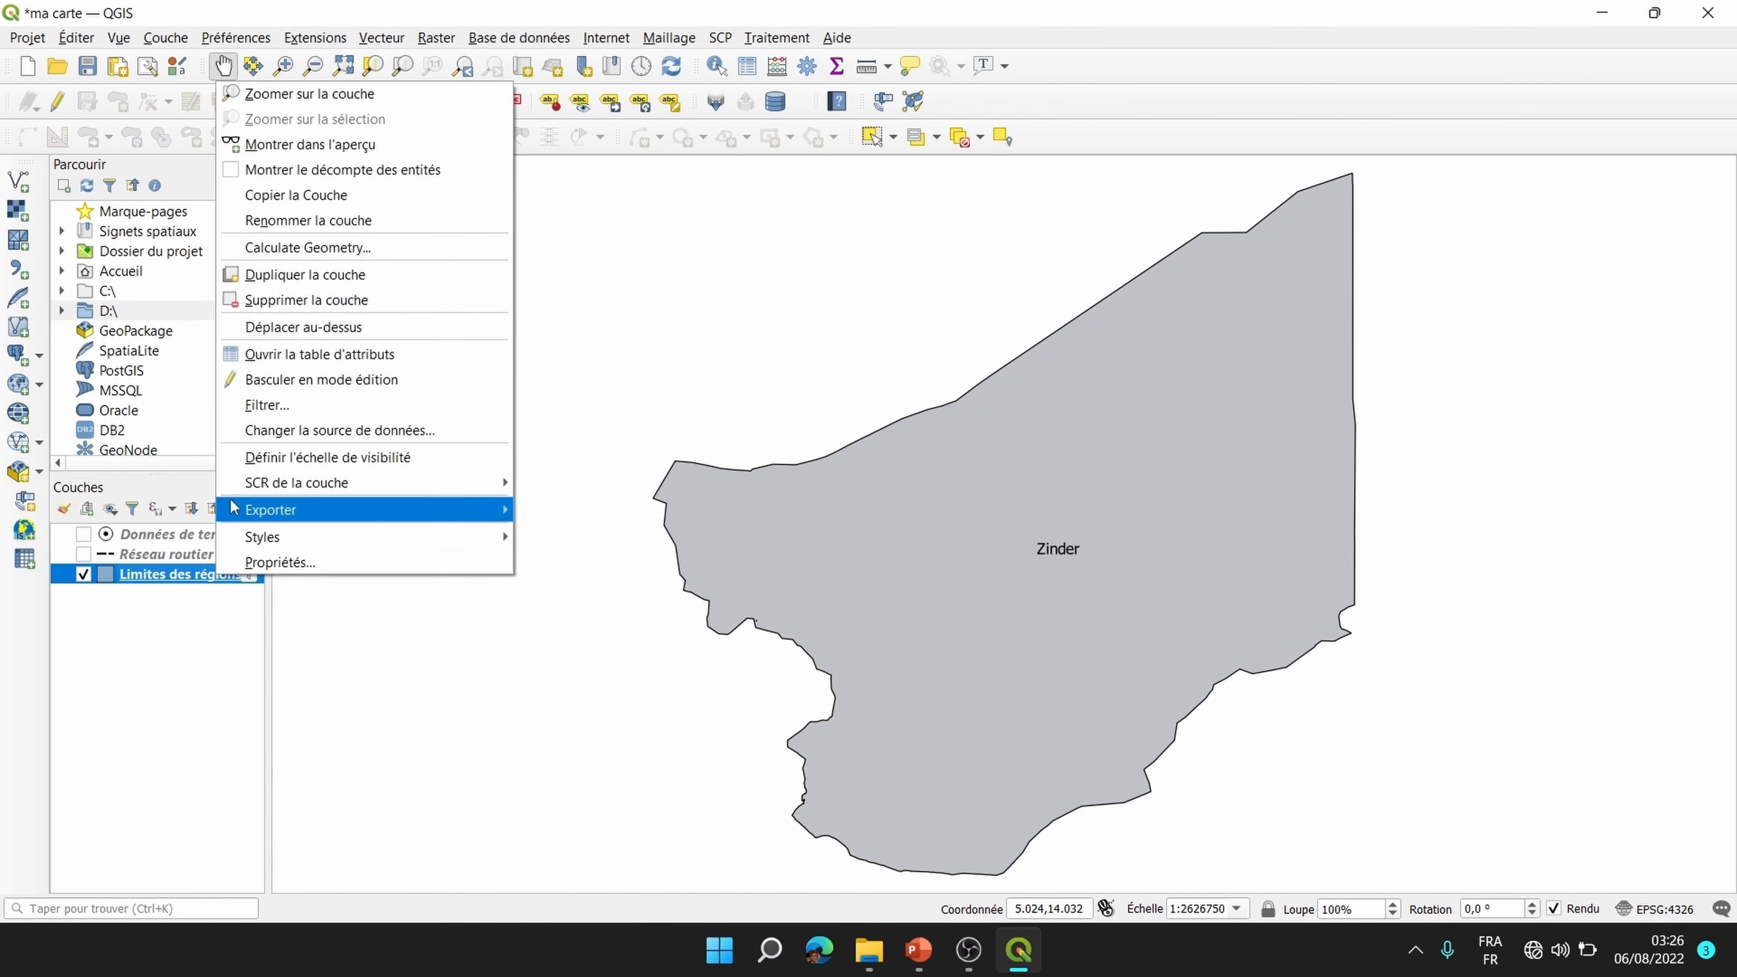
{"action": "left_click", "coordinate": [274, 405]}
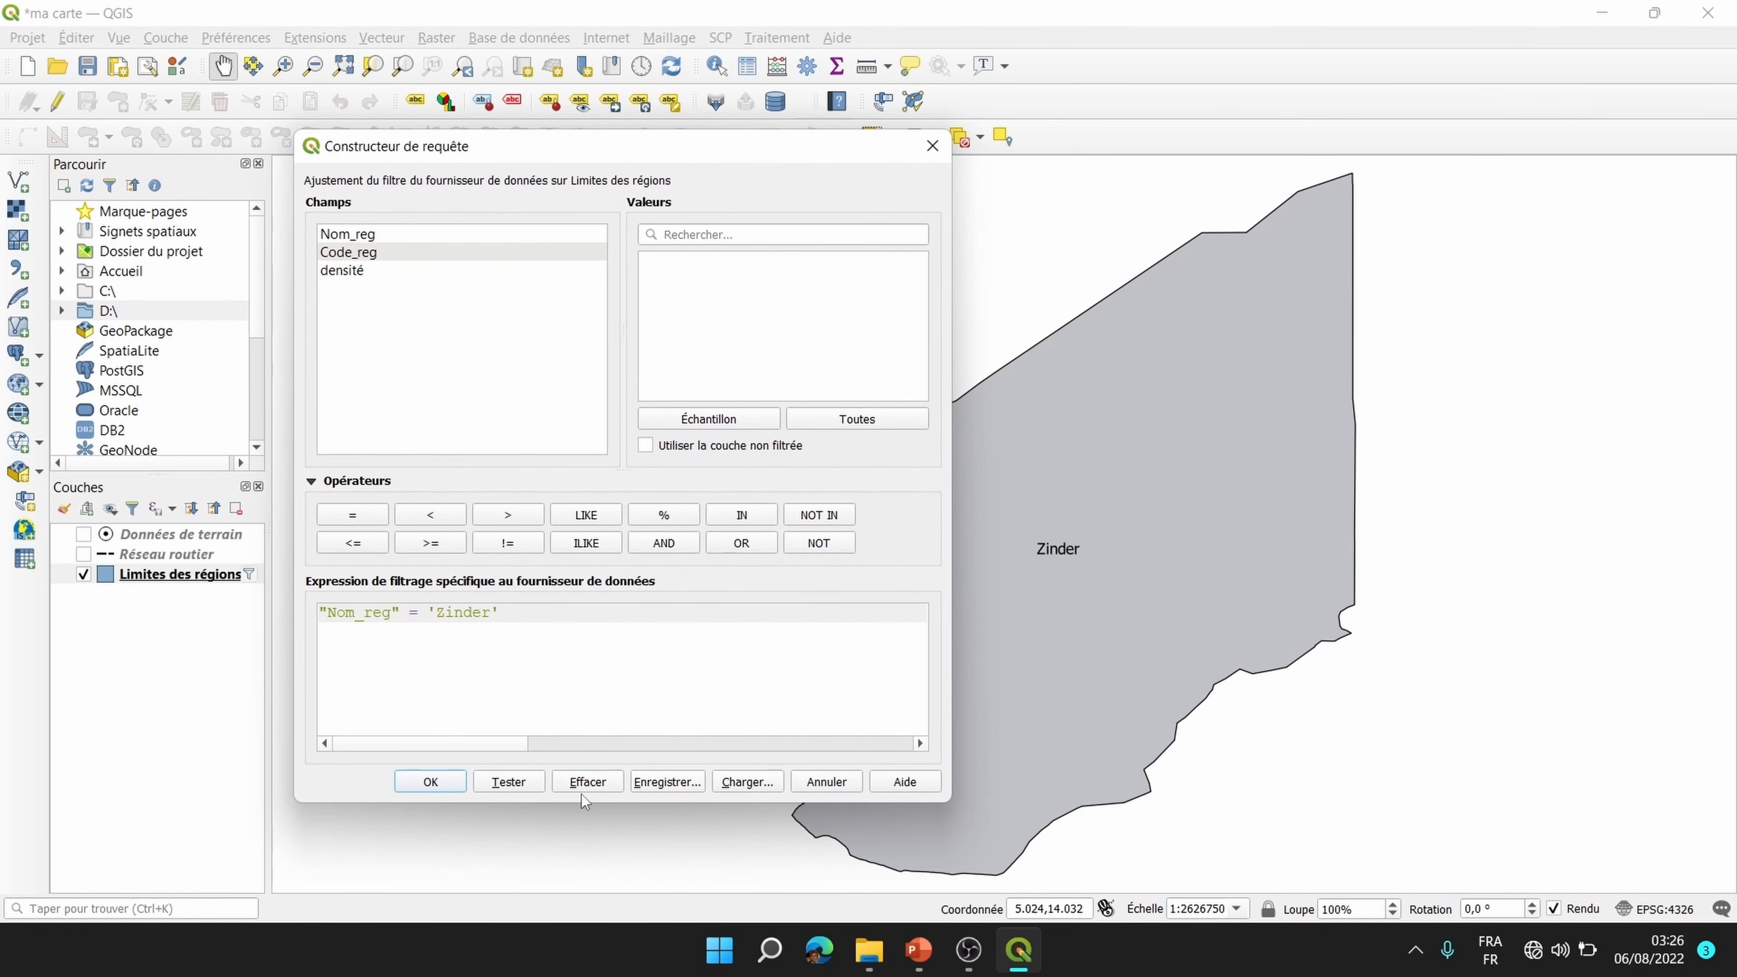
{"action": "left_click", "coordinate": [588, 782]}
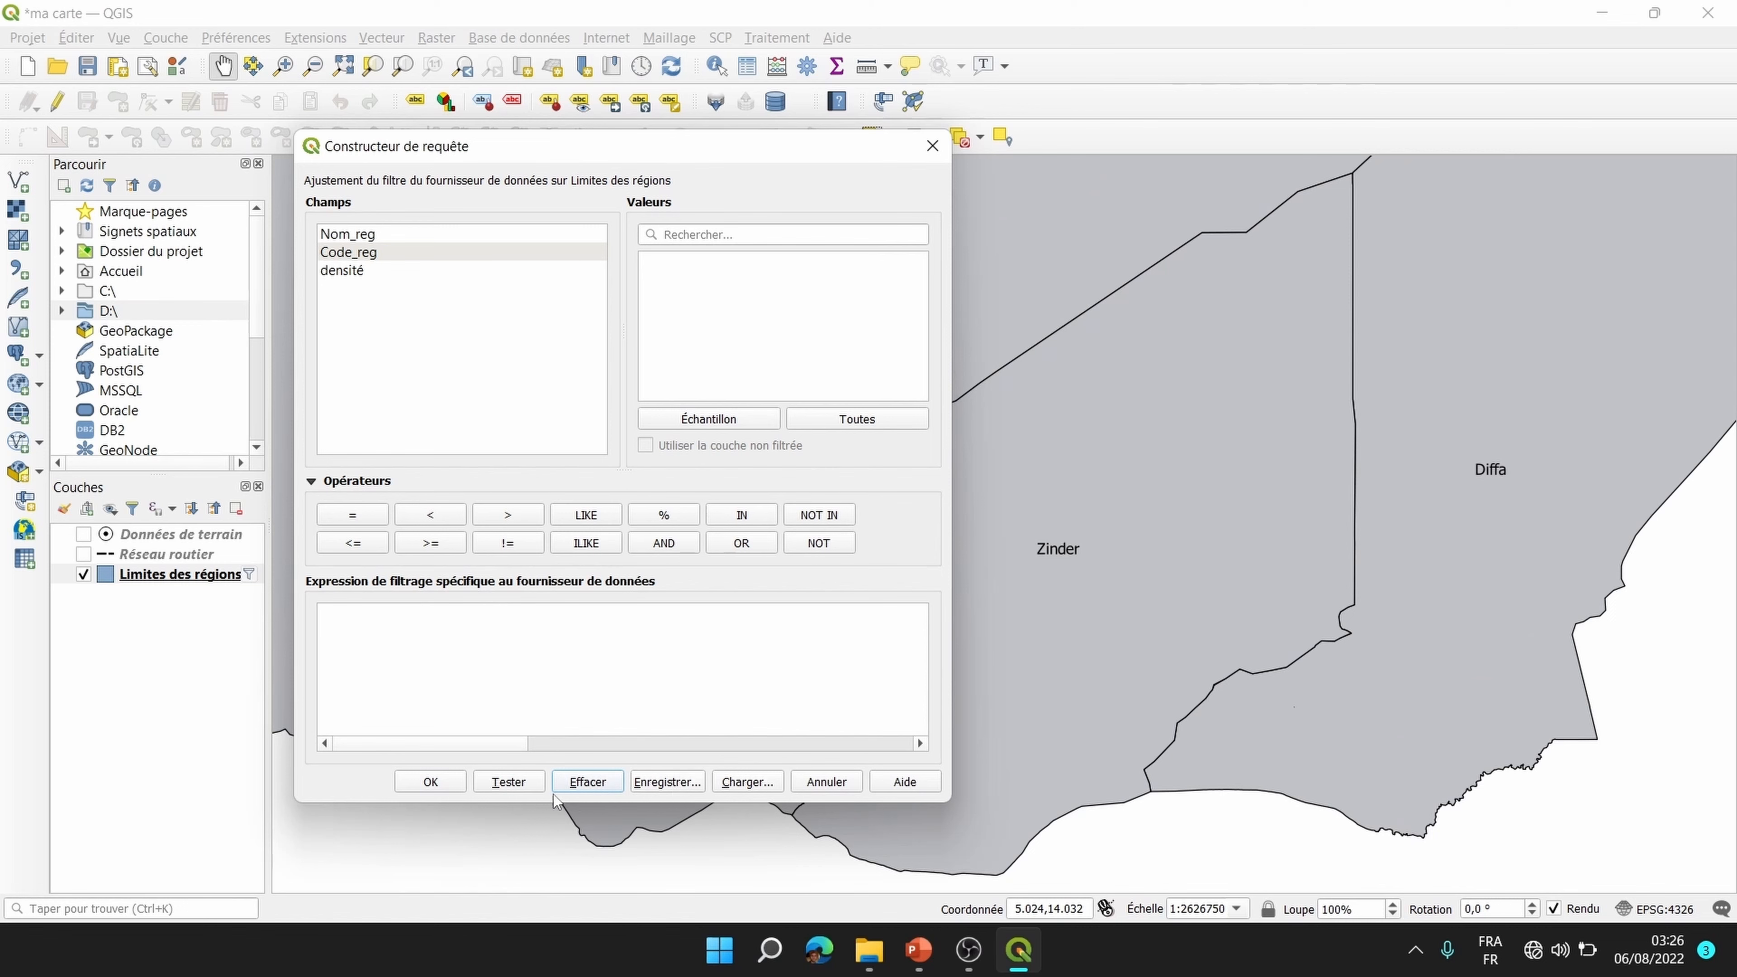
{"action": "left_click", "coordinate": [432, 782]}
{"action": "right_click", "coordinate": [179, 575]}
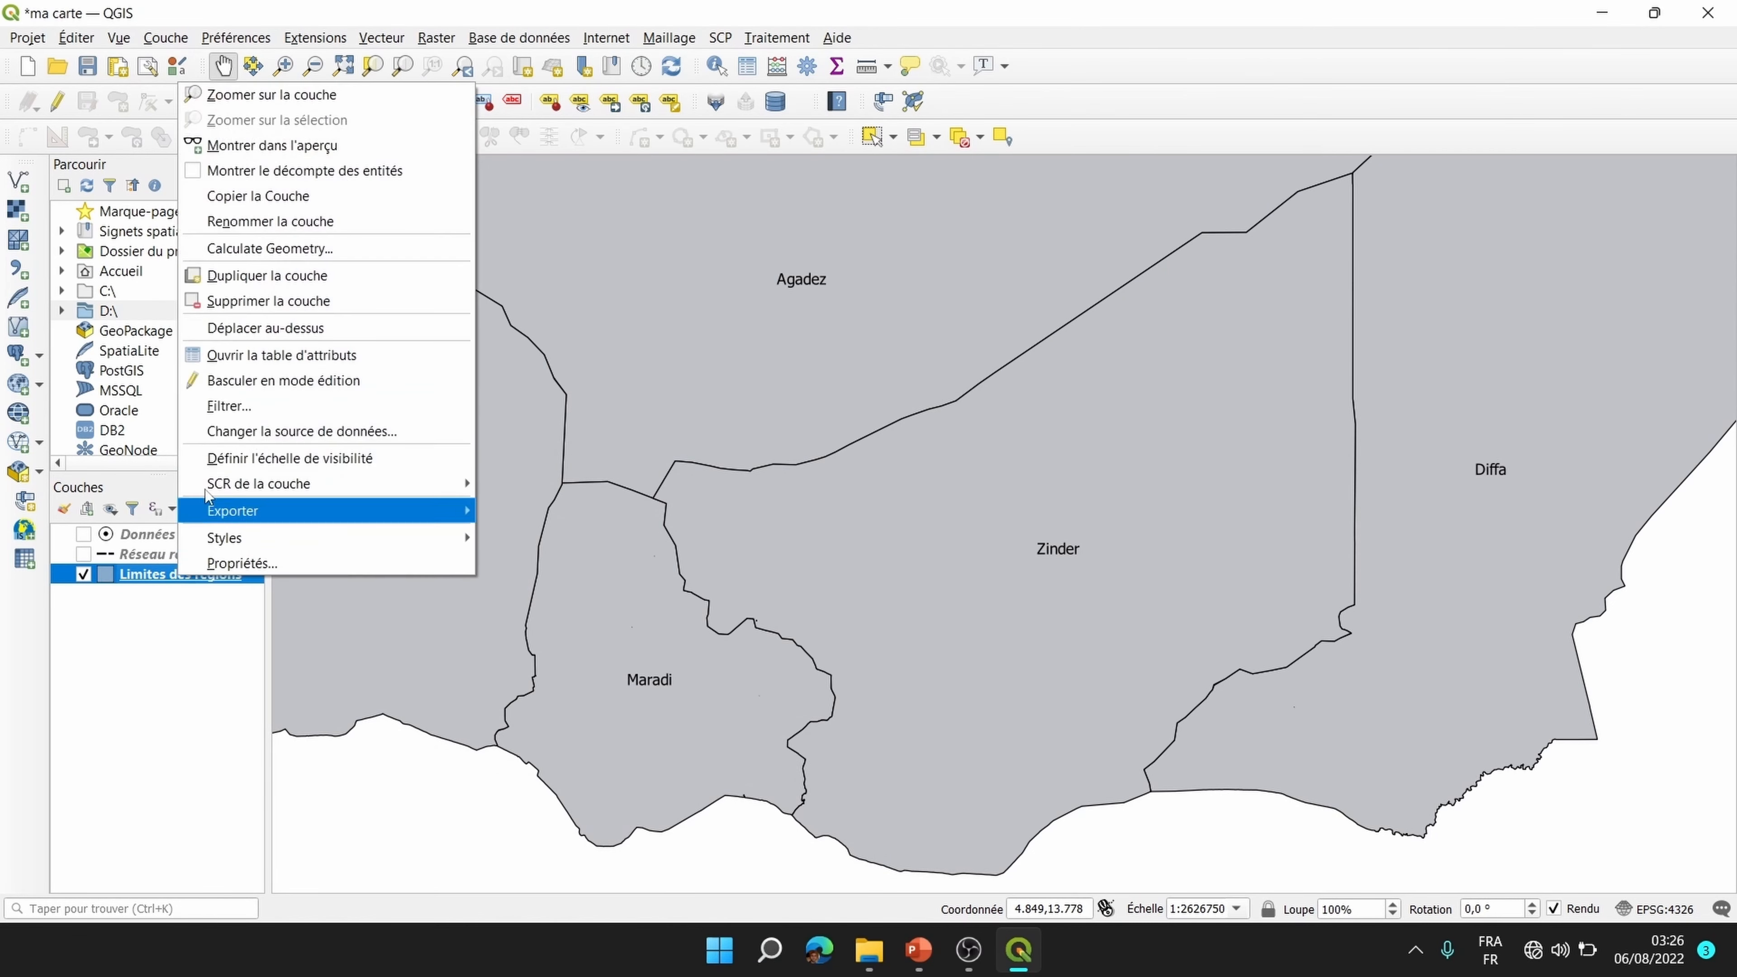
{"action": "left_click", "coordinate": [267, 102]}
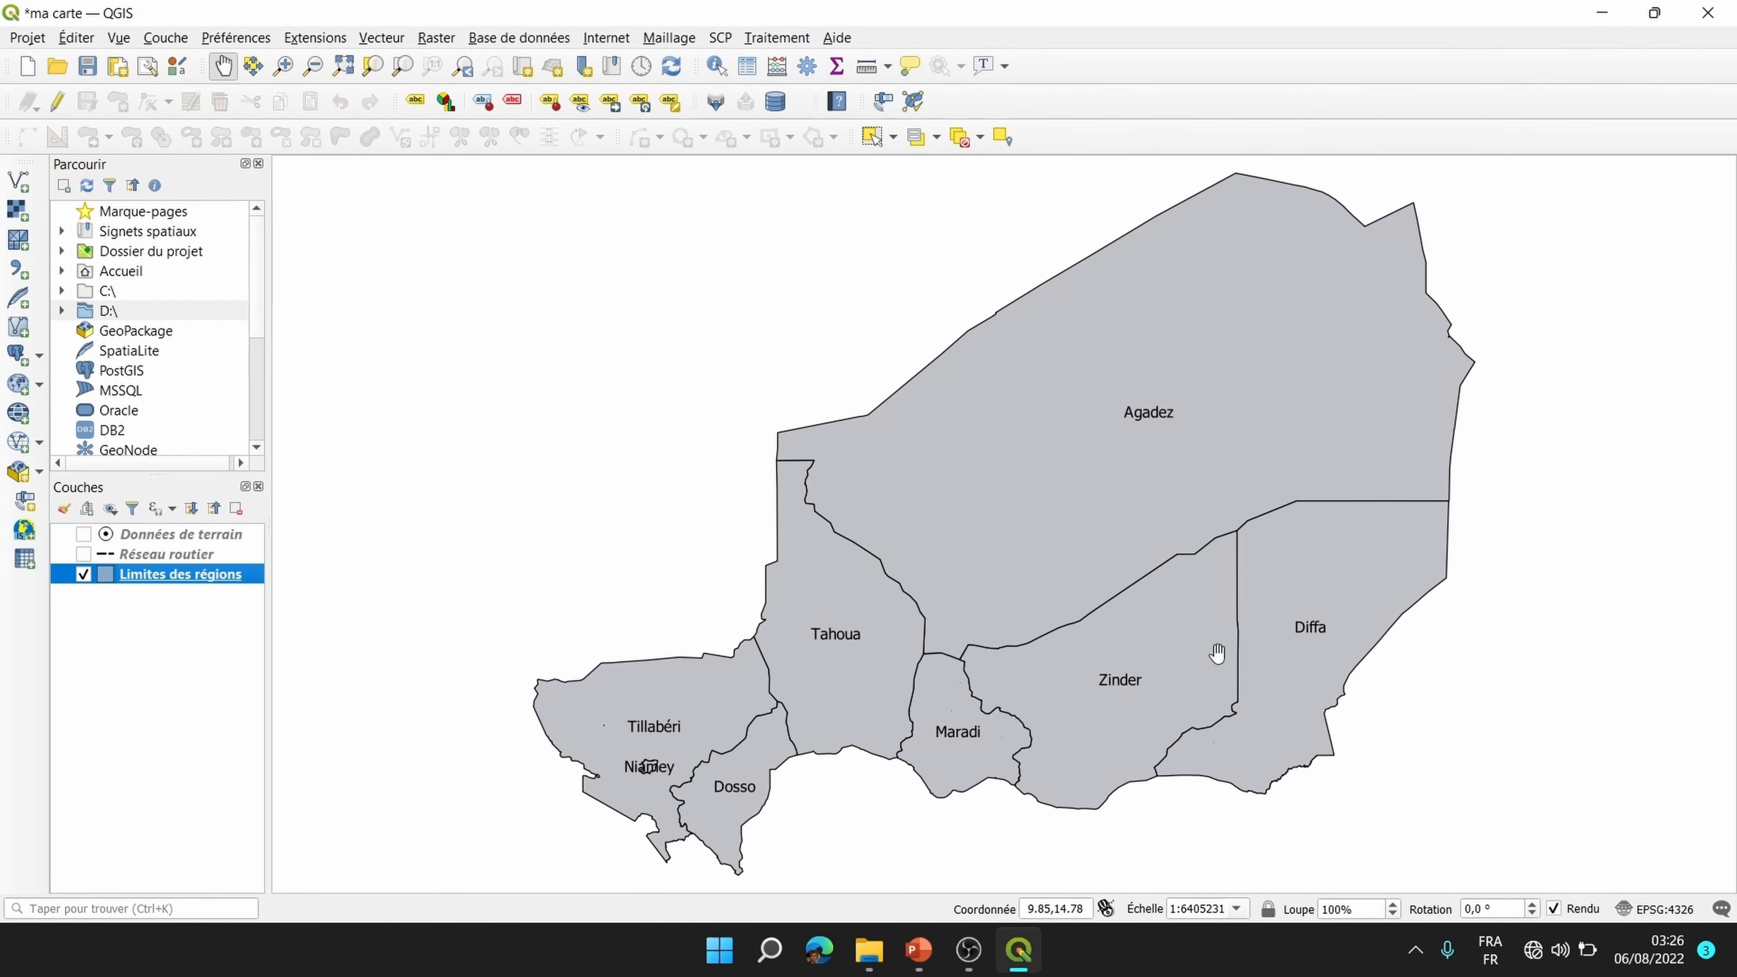
Step: Open the attribute table of the Limites des régions layer, start a selection by expression, and expand the Champs et Valeurs group
{"action": "right_click", "coordinate": [192, 578]}
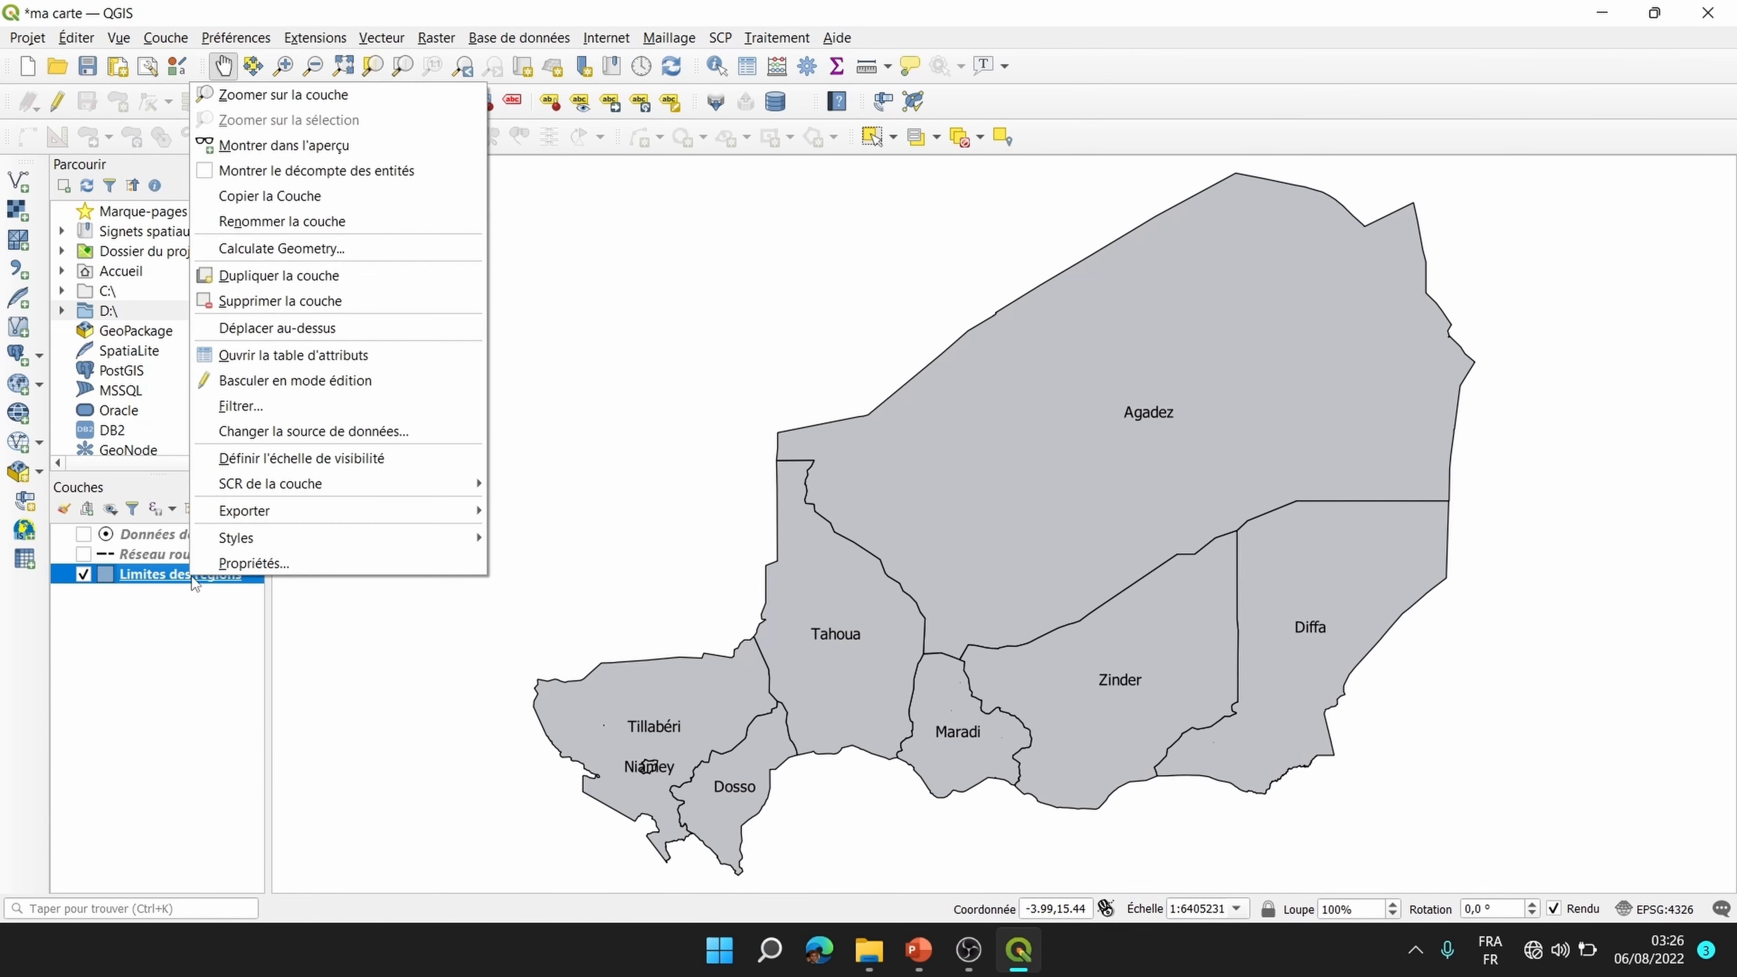
{"action": "left_click", "coordinate": [273, 353]}
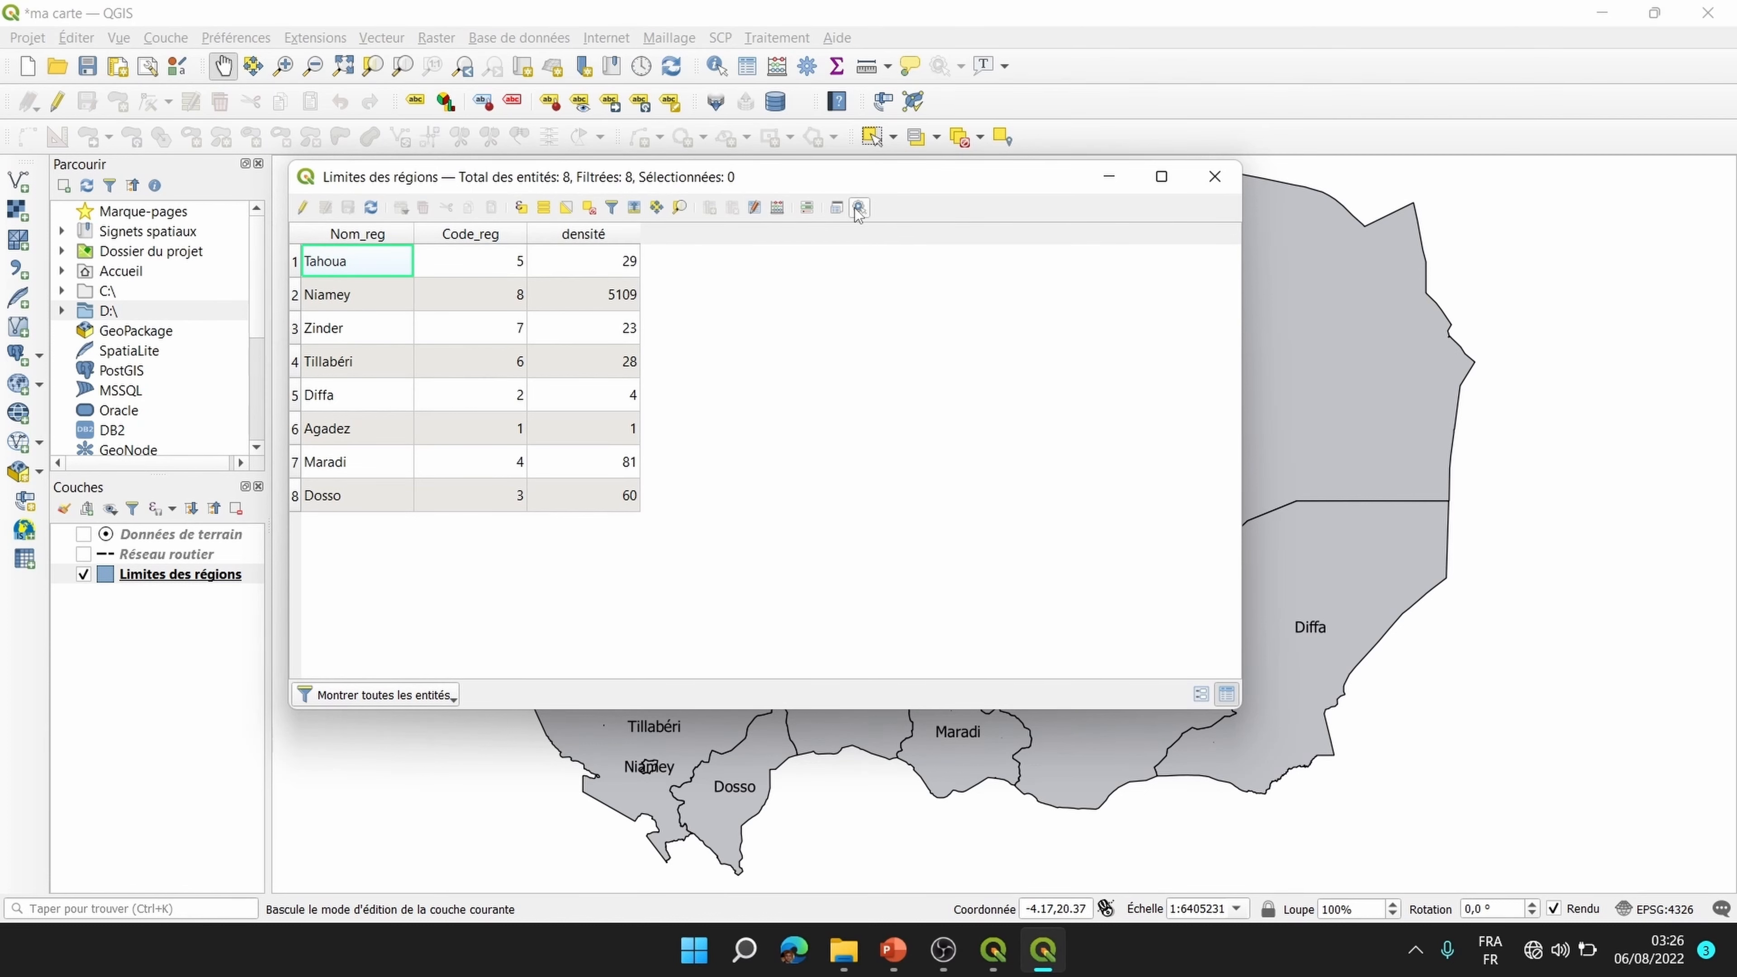
{"action": "left_click", "coordinate": [521, 208]}
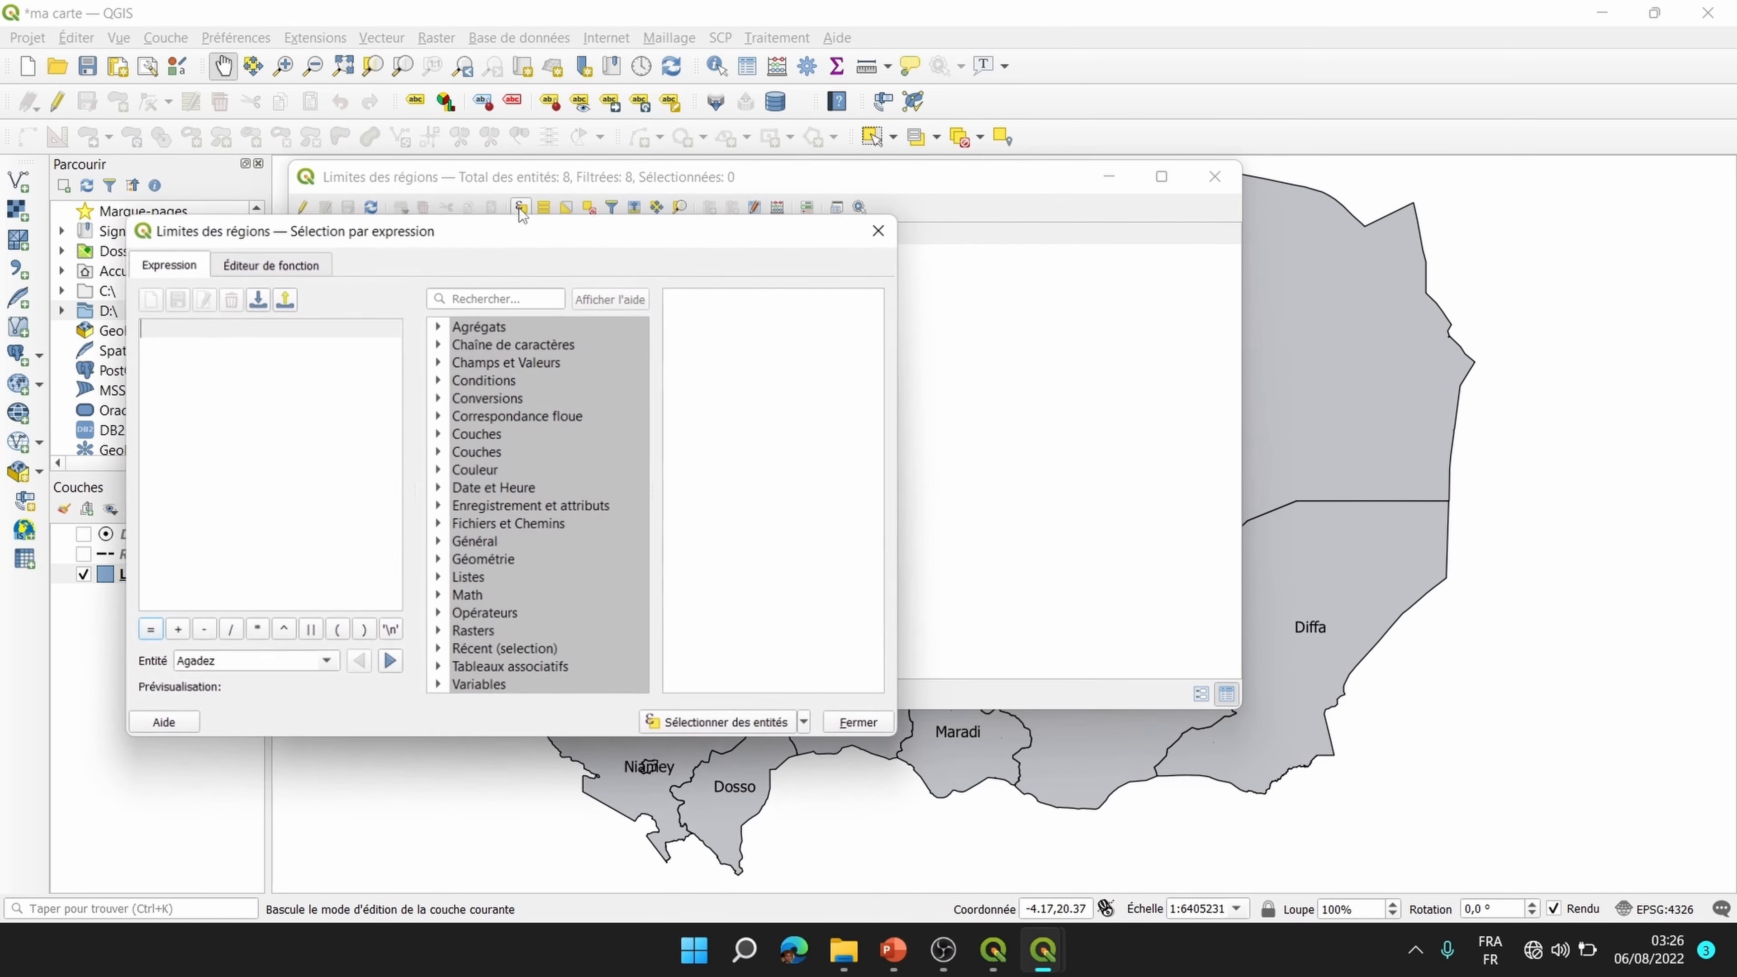
{"action": "left_click_drag", "start_coordinate": [456, 233], "coordinate": [804, 258]}
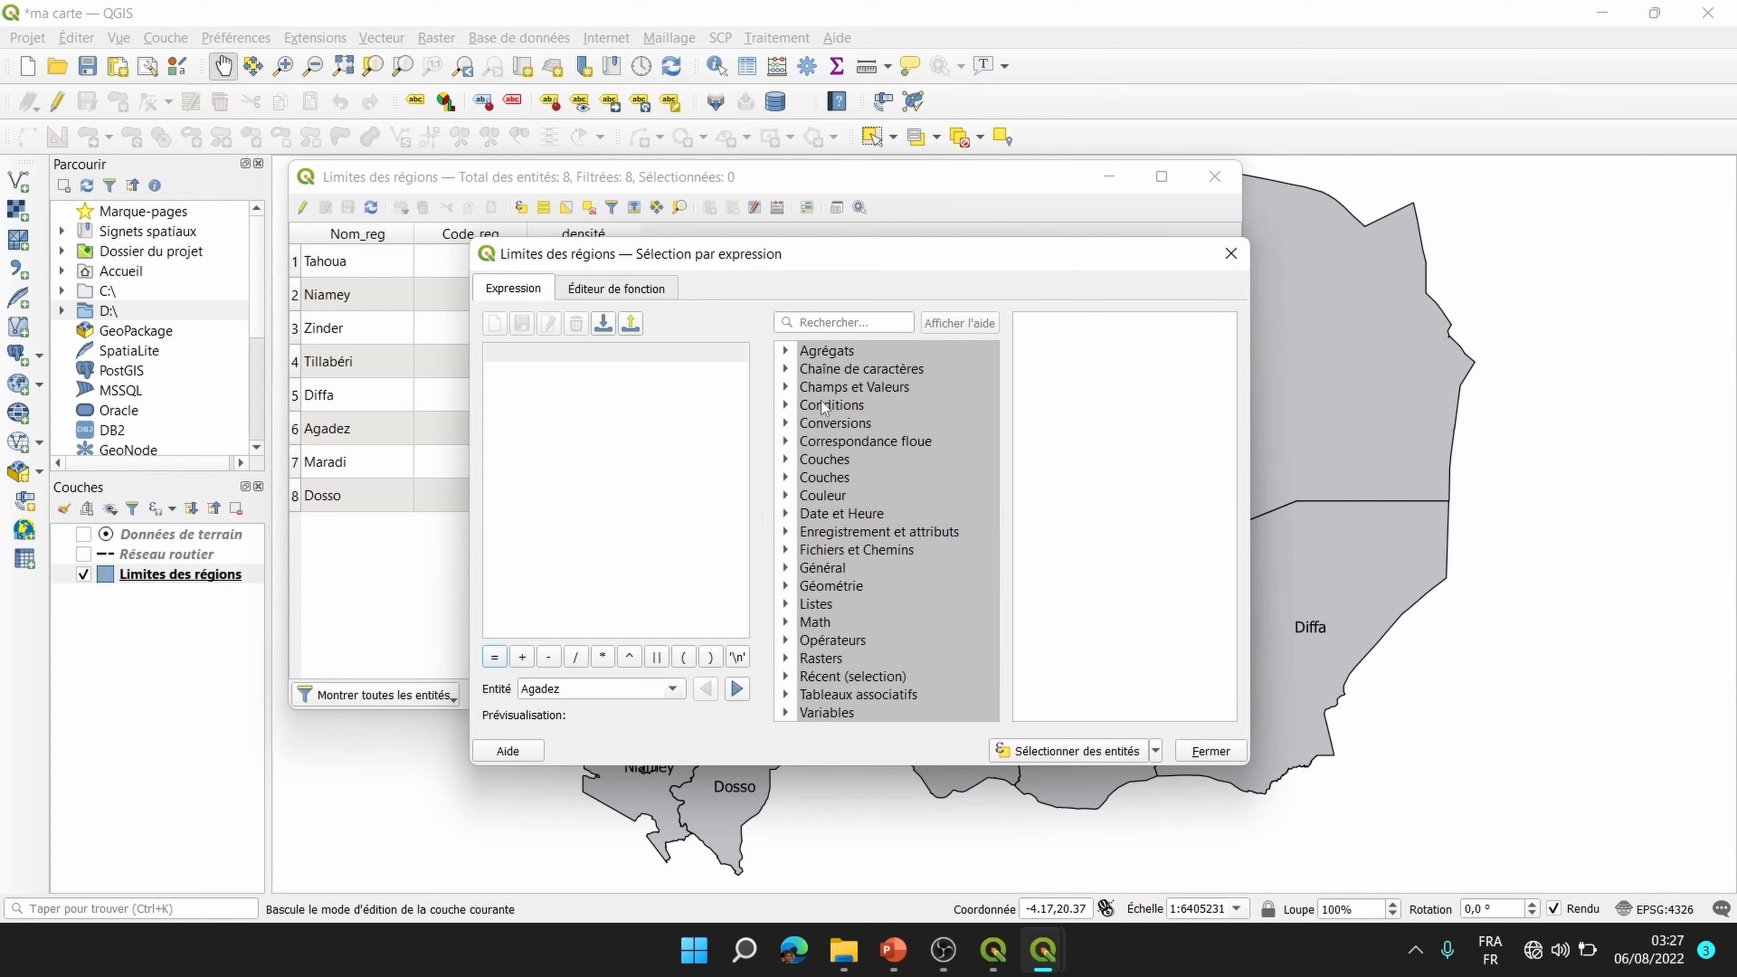
{"action": "left_click", "coordinate": [786, 387]}
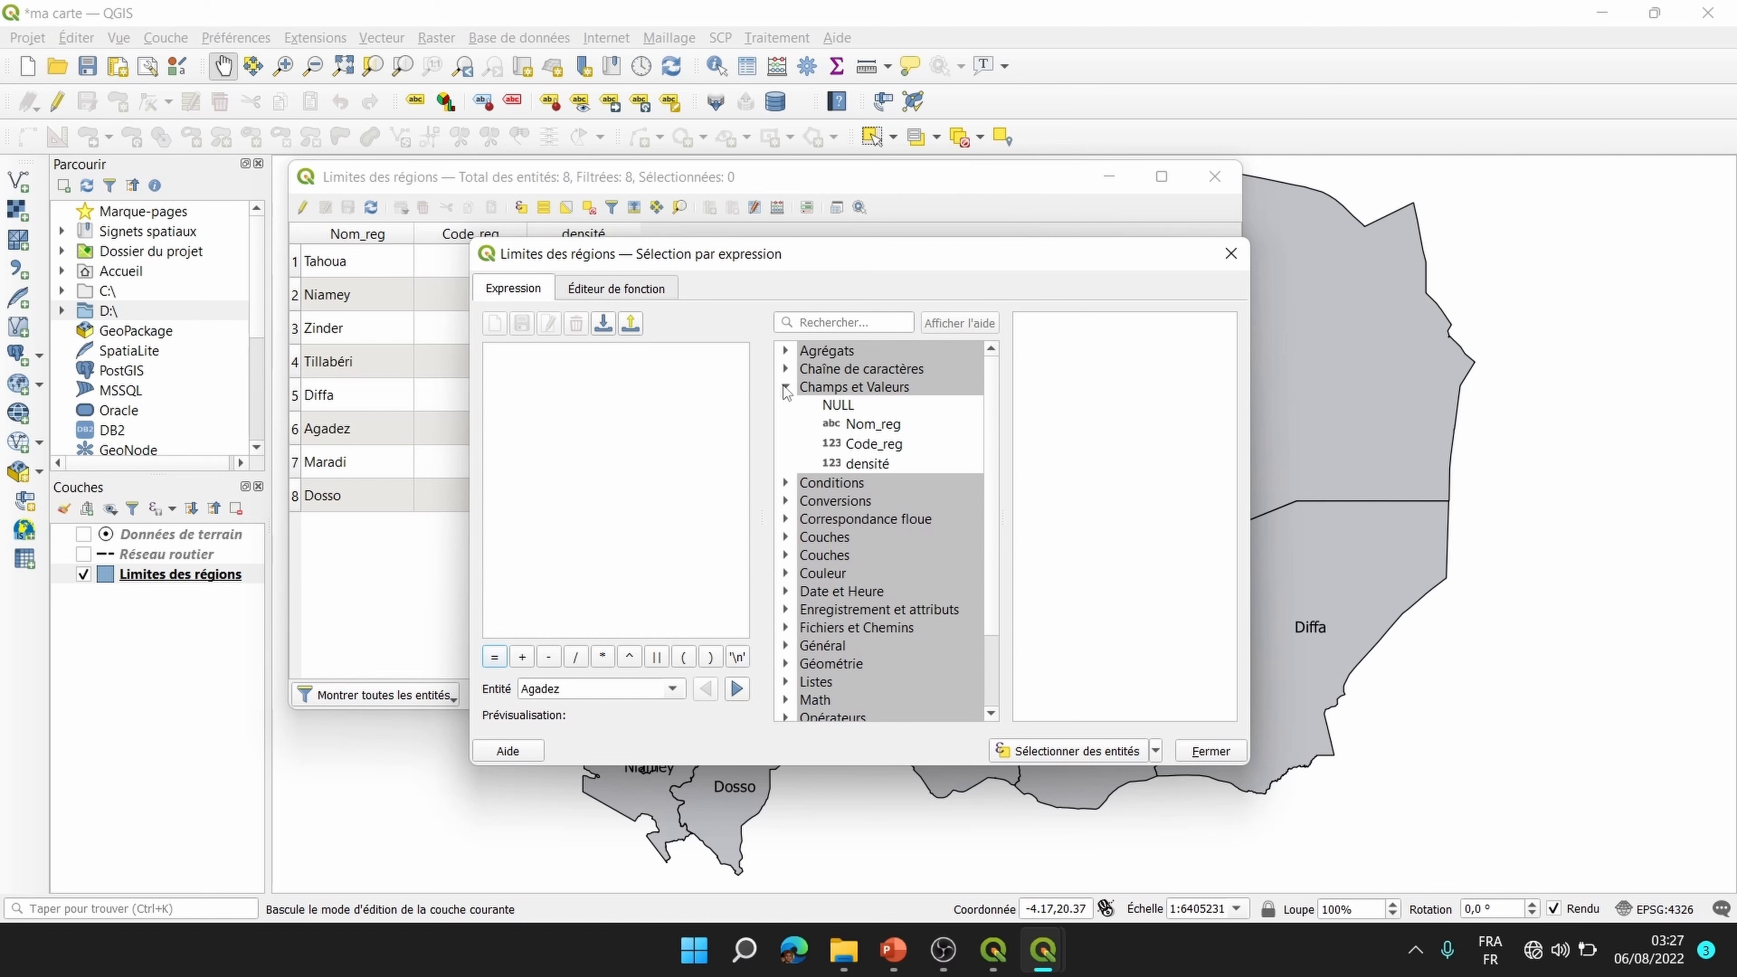
{"action": "left_click", "coordinate": [819, 387]}
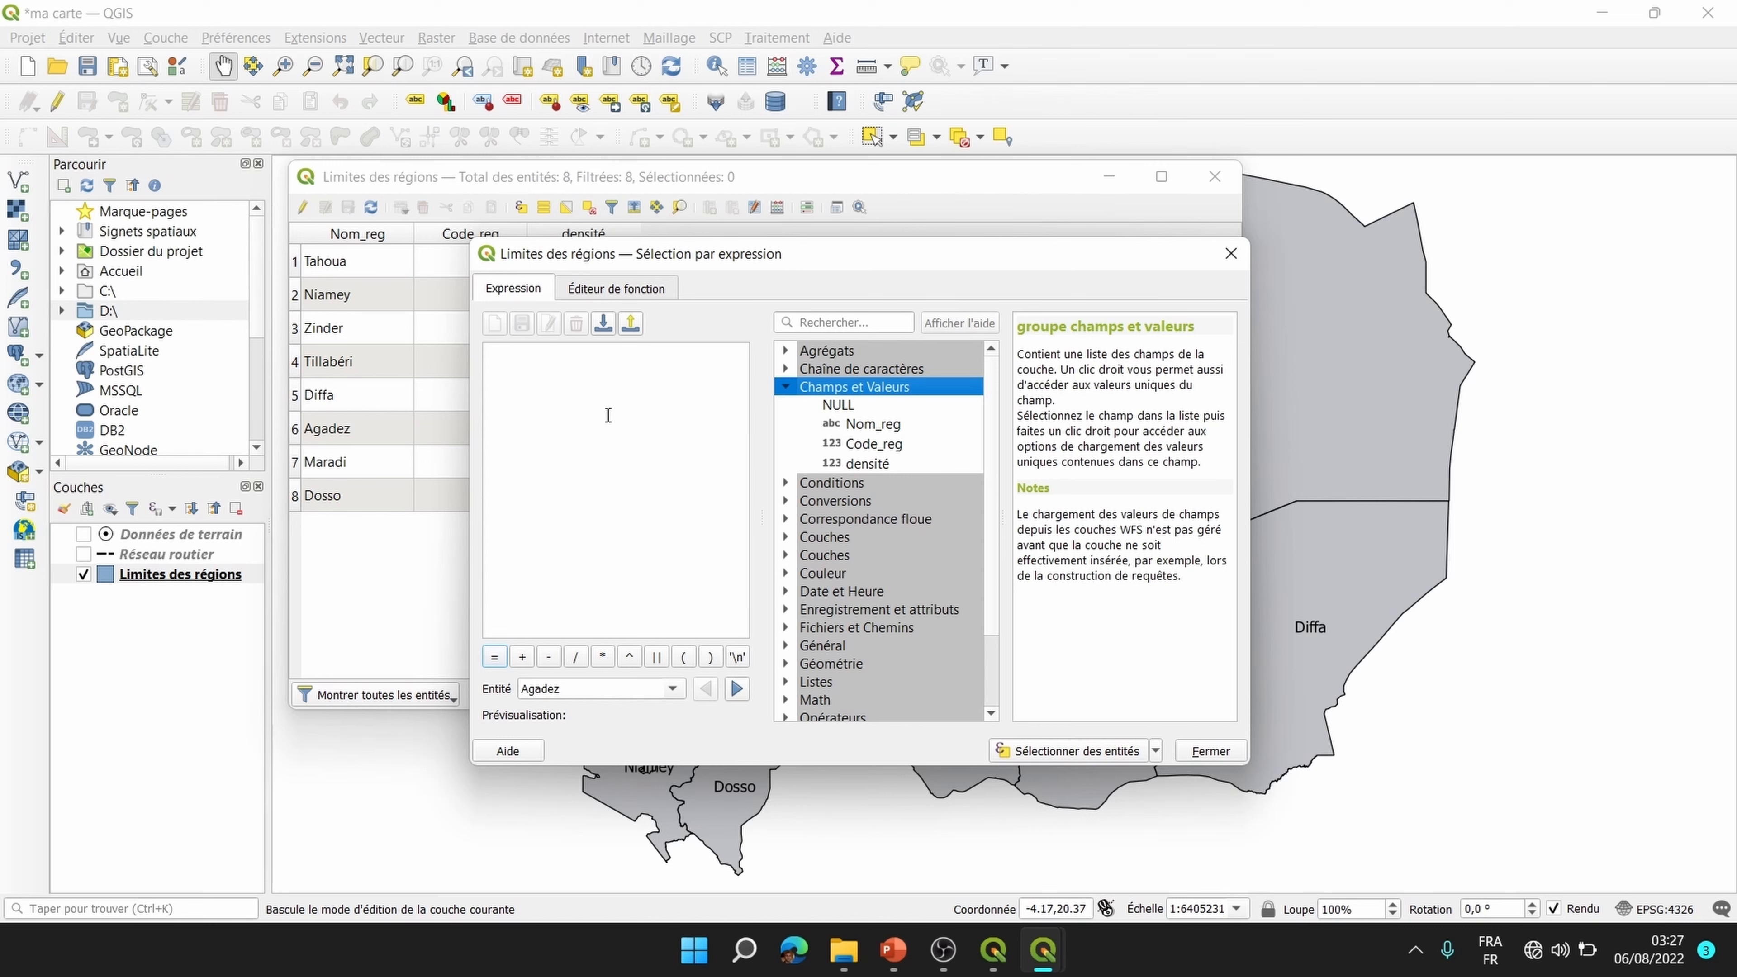
Step: Select the features matching "Nom_reg" = 'Maradi' from the layer's unique values and close the expression dialog
{"action": "left_click", "coordinate": [865, 428]}
{"action": "left_click", "coordinate": [868, 445]}
{"action": "left_click", "coordinate": [873, 464]}
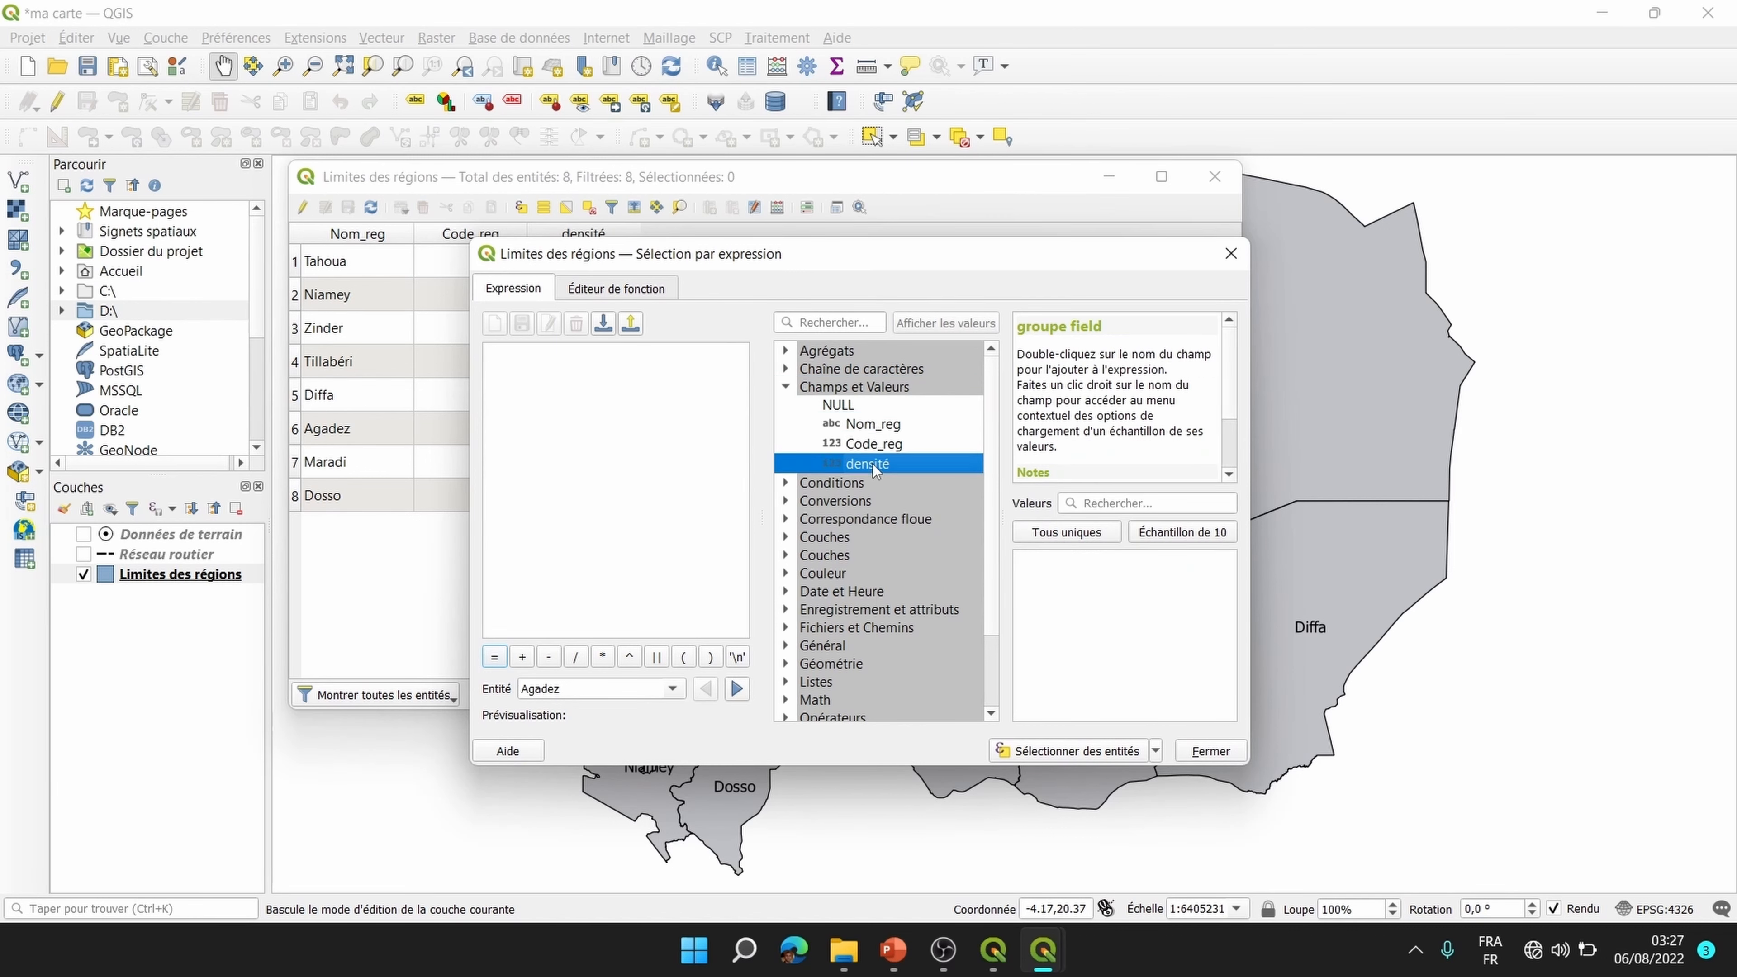
{"action": "left_click", "coordinate": [873, 425]}
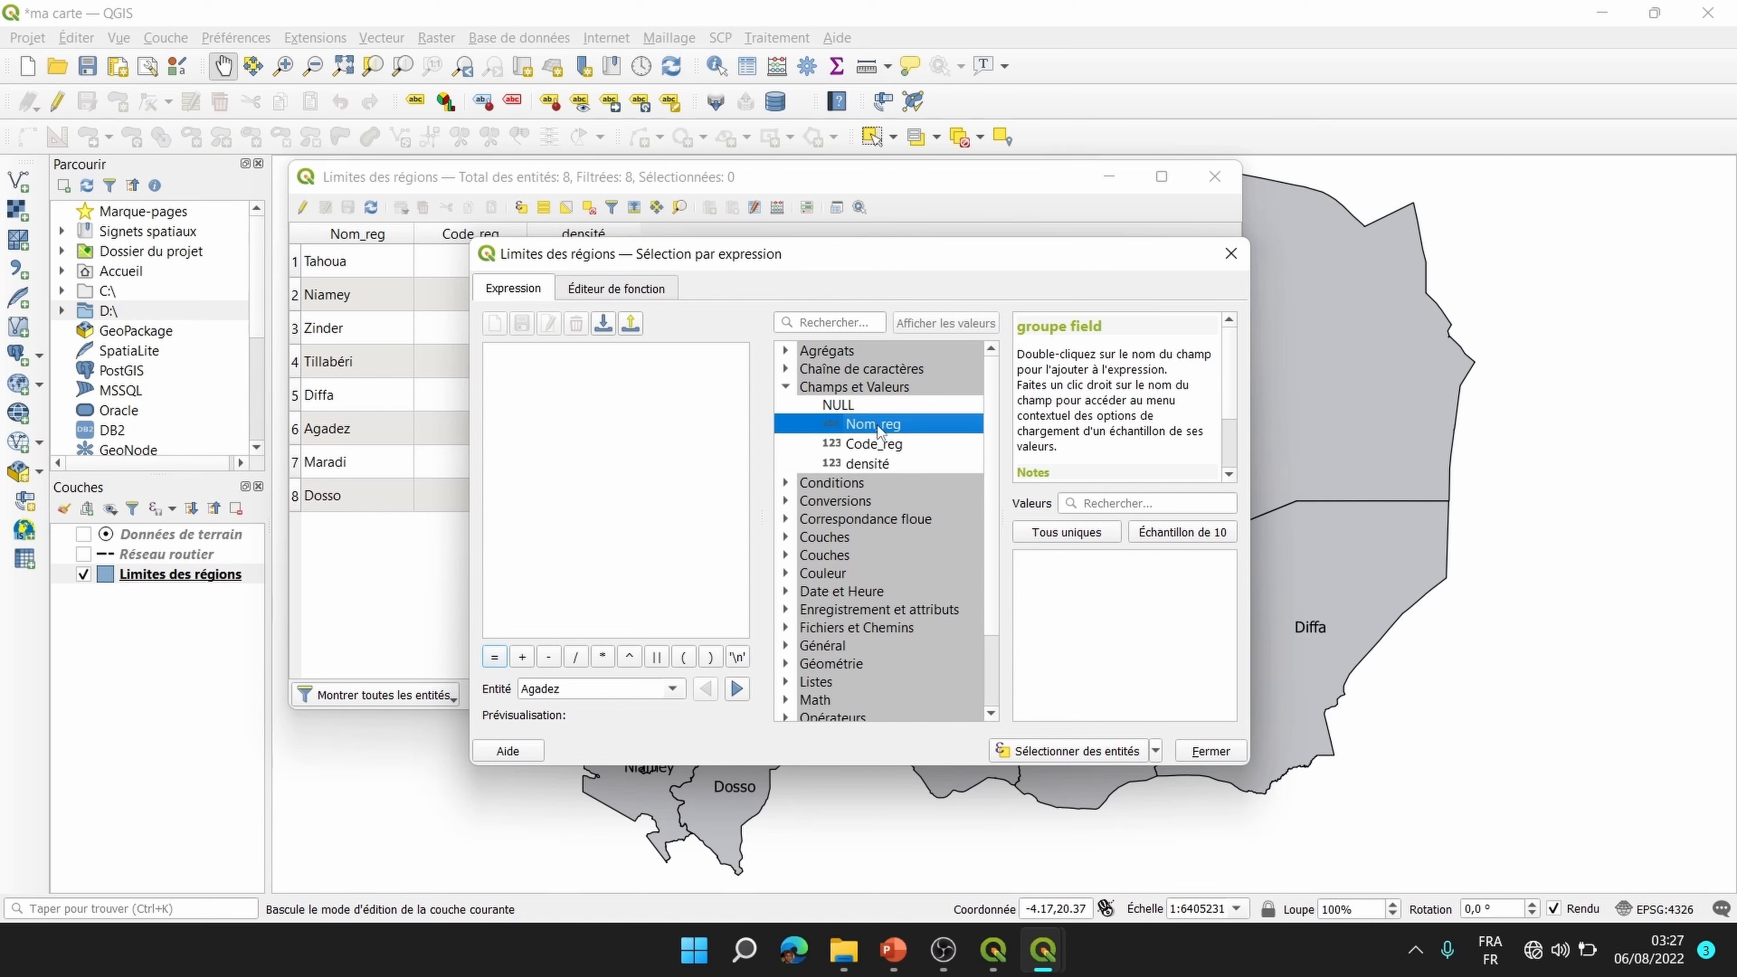
{"action": "double_click", "coordinate": [878, 426]}
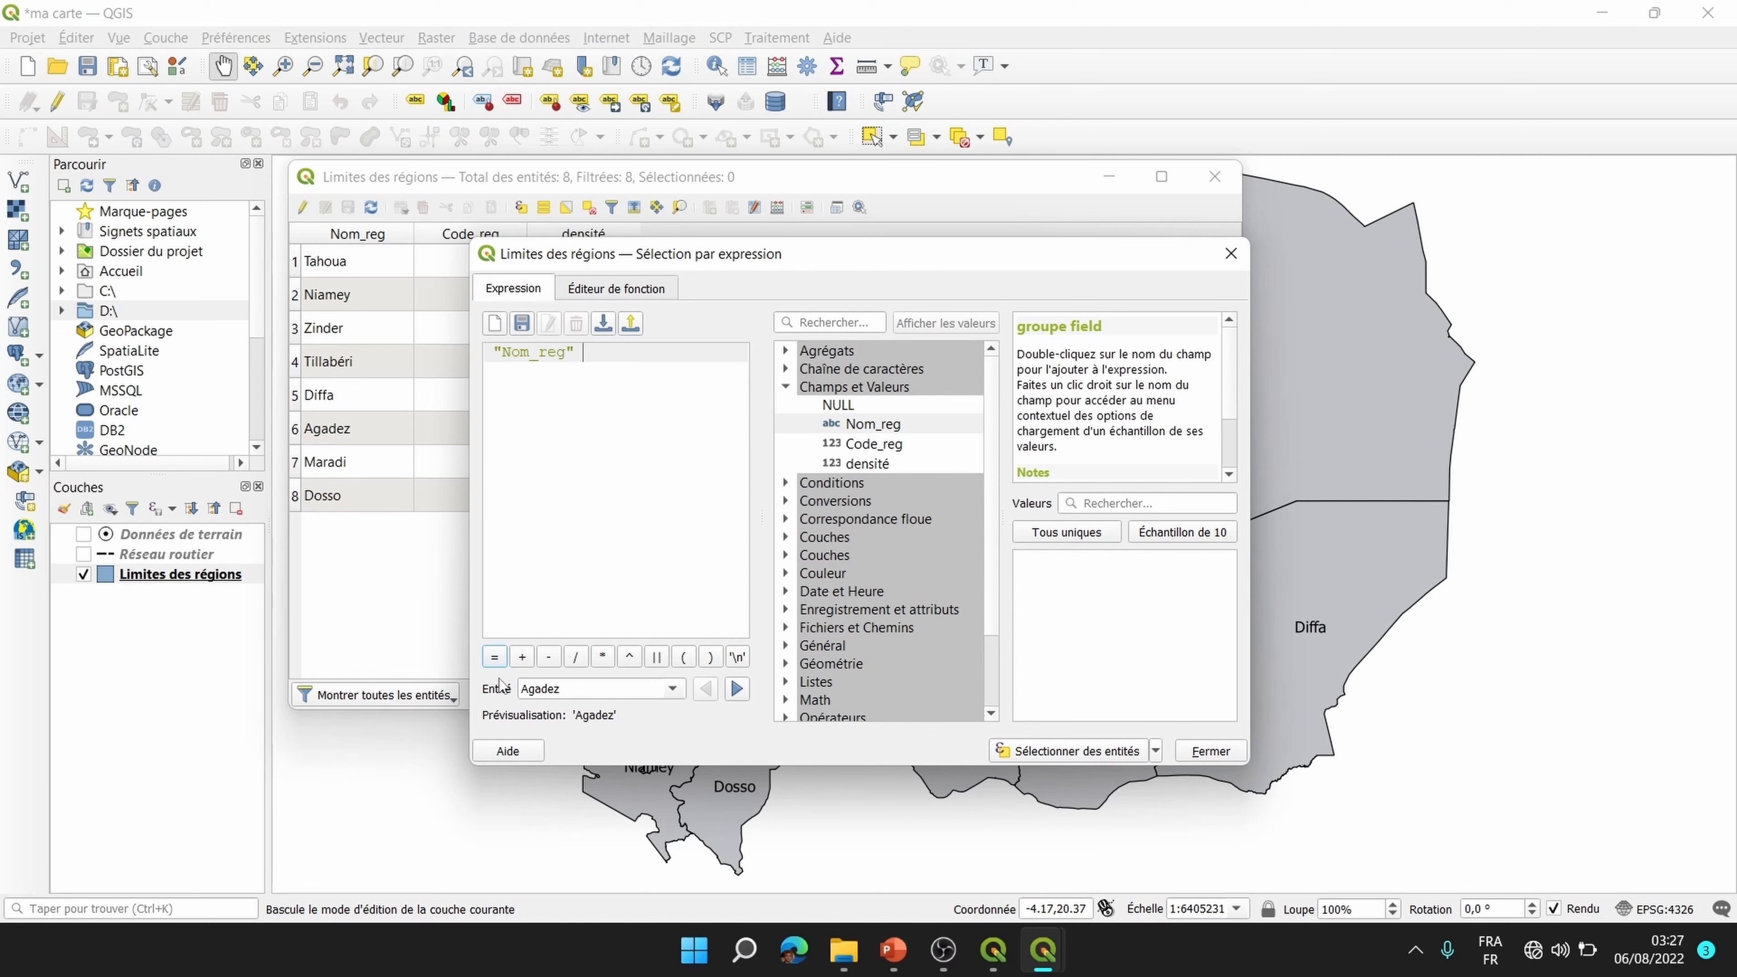
{"action": "left_click", "coordinate": [498, 659]}
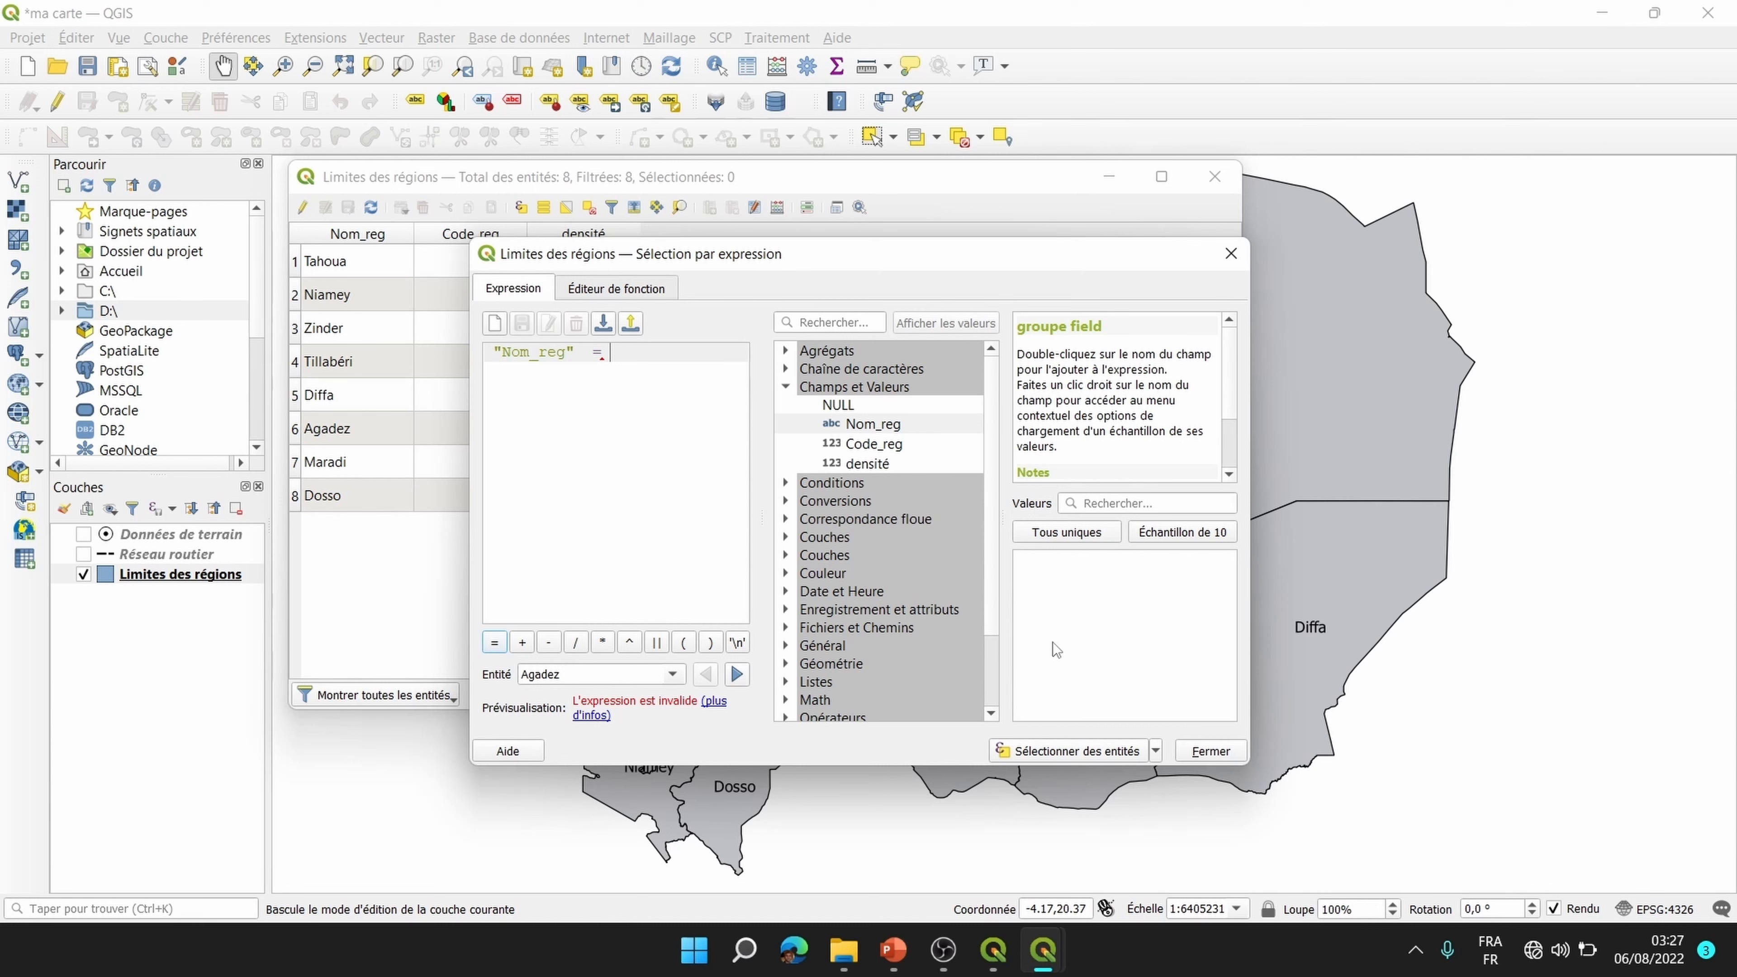
{"action": "left_click", "coordinate": [1076, 538]}
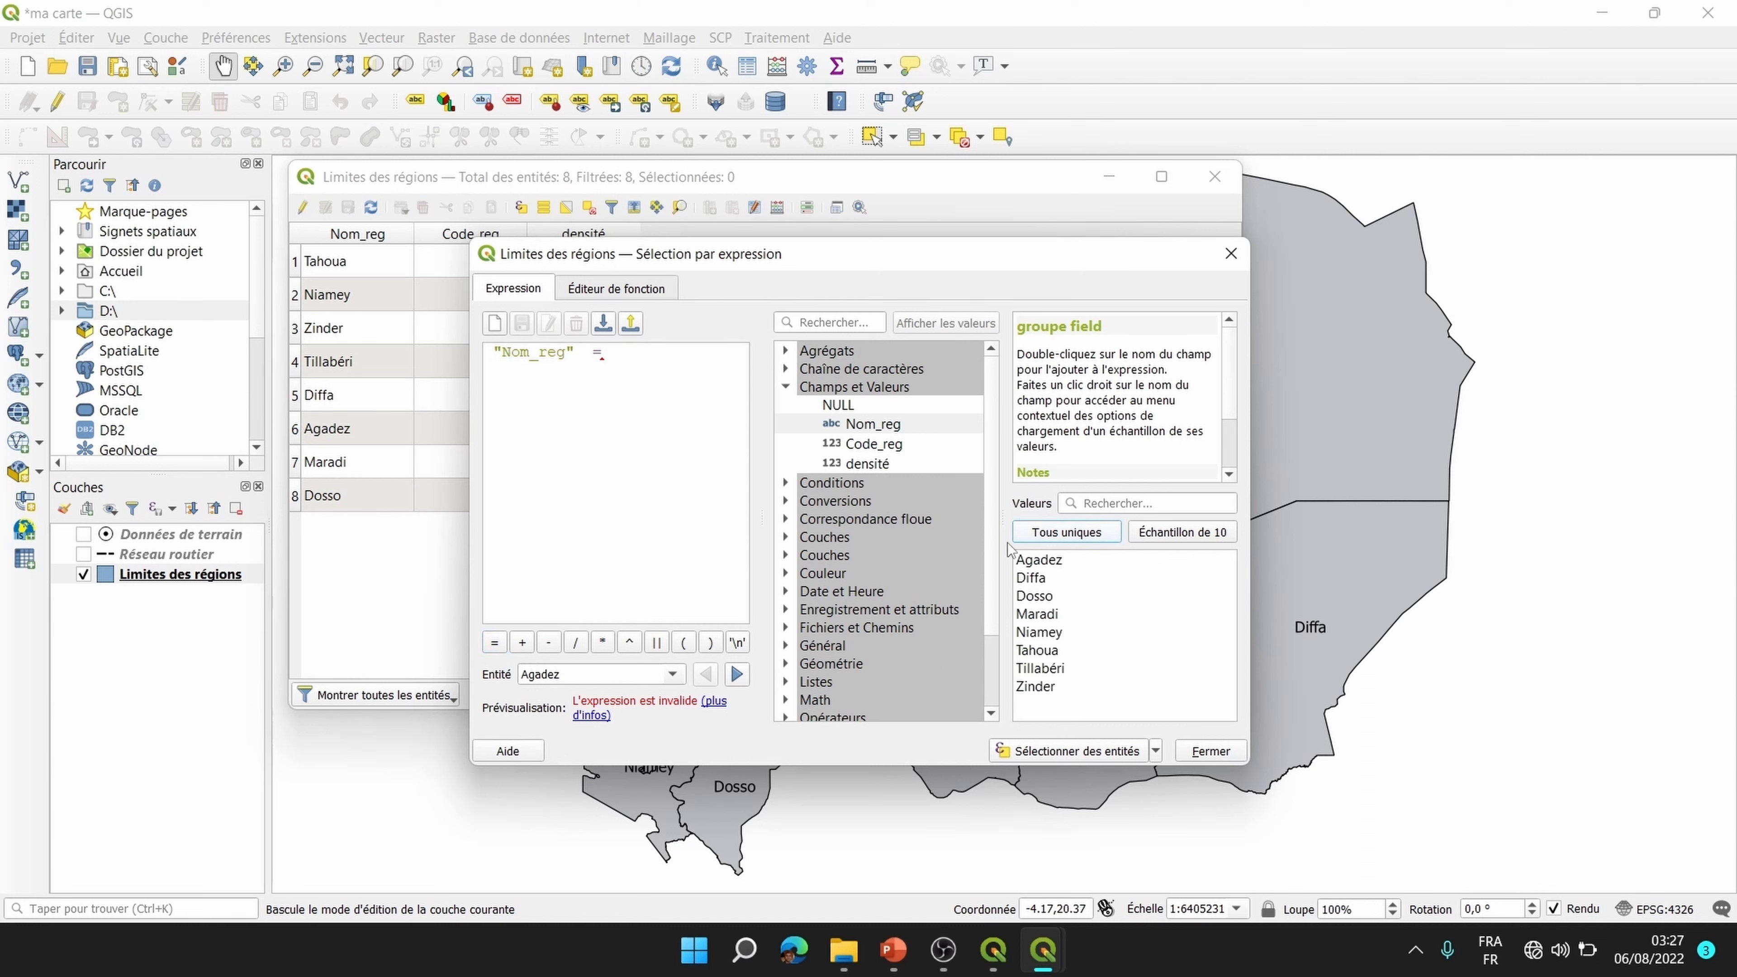
{"action": "double_click", "coordinate": [1039, 615]}
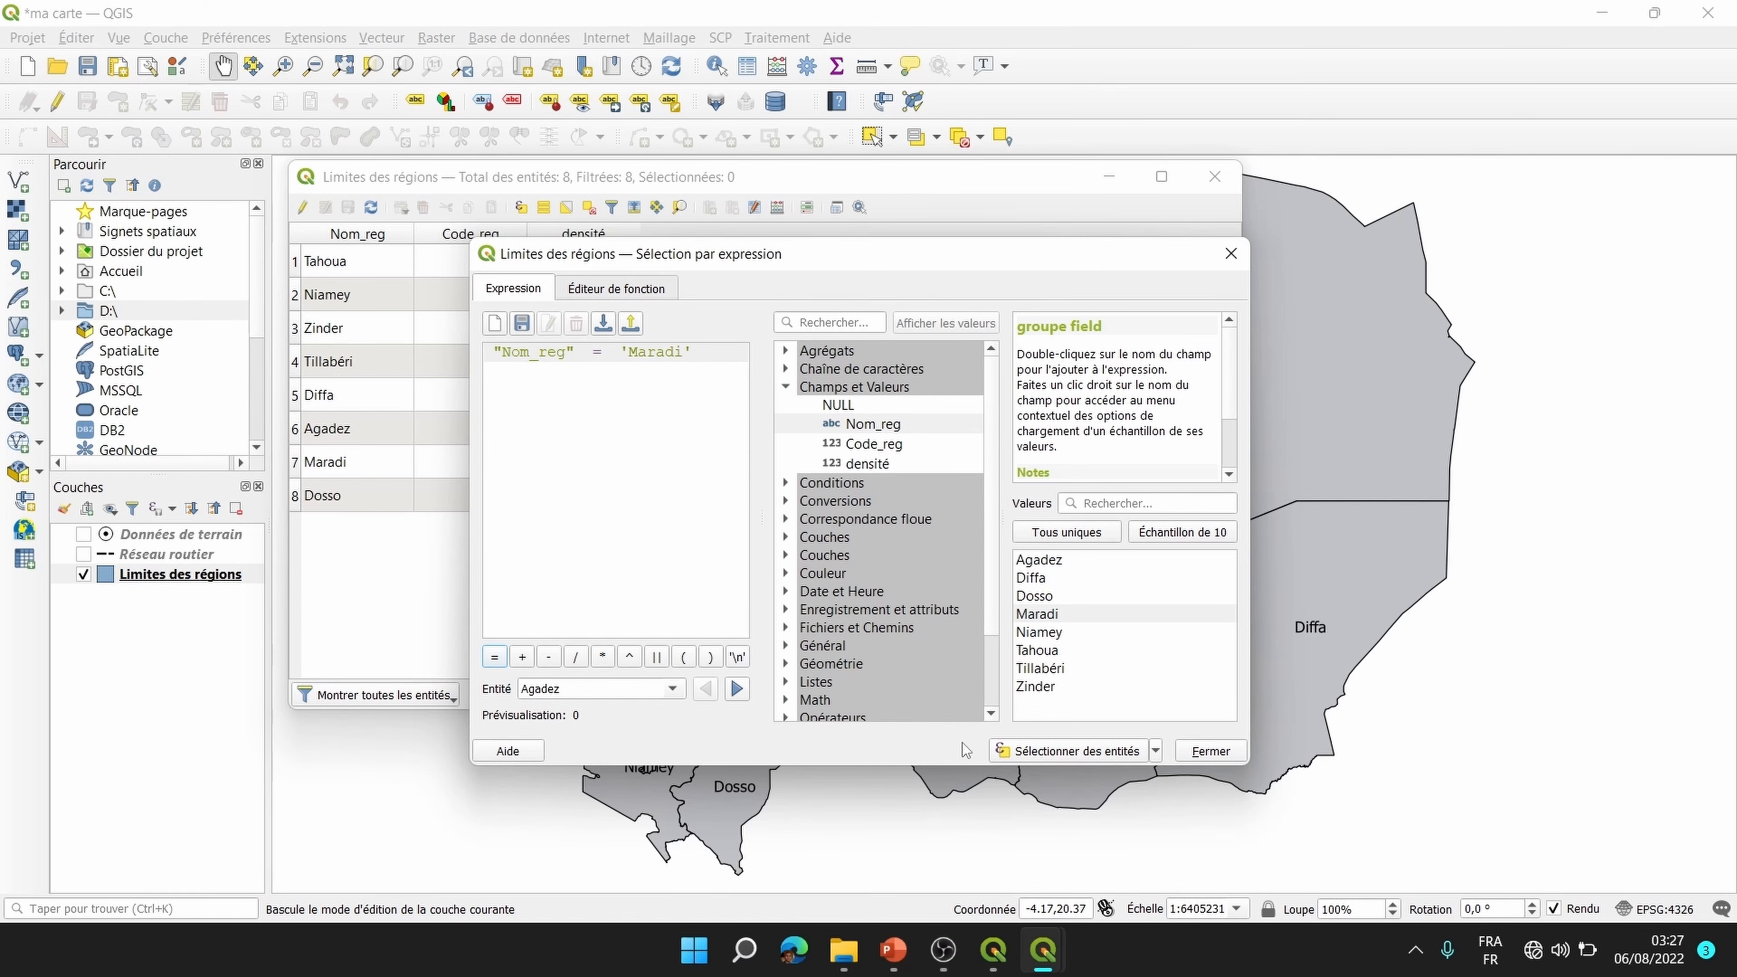
{"action": "left_click", "coordinate": [1089, 754]}
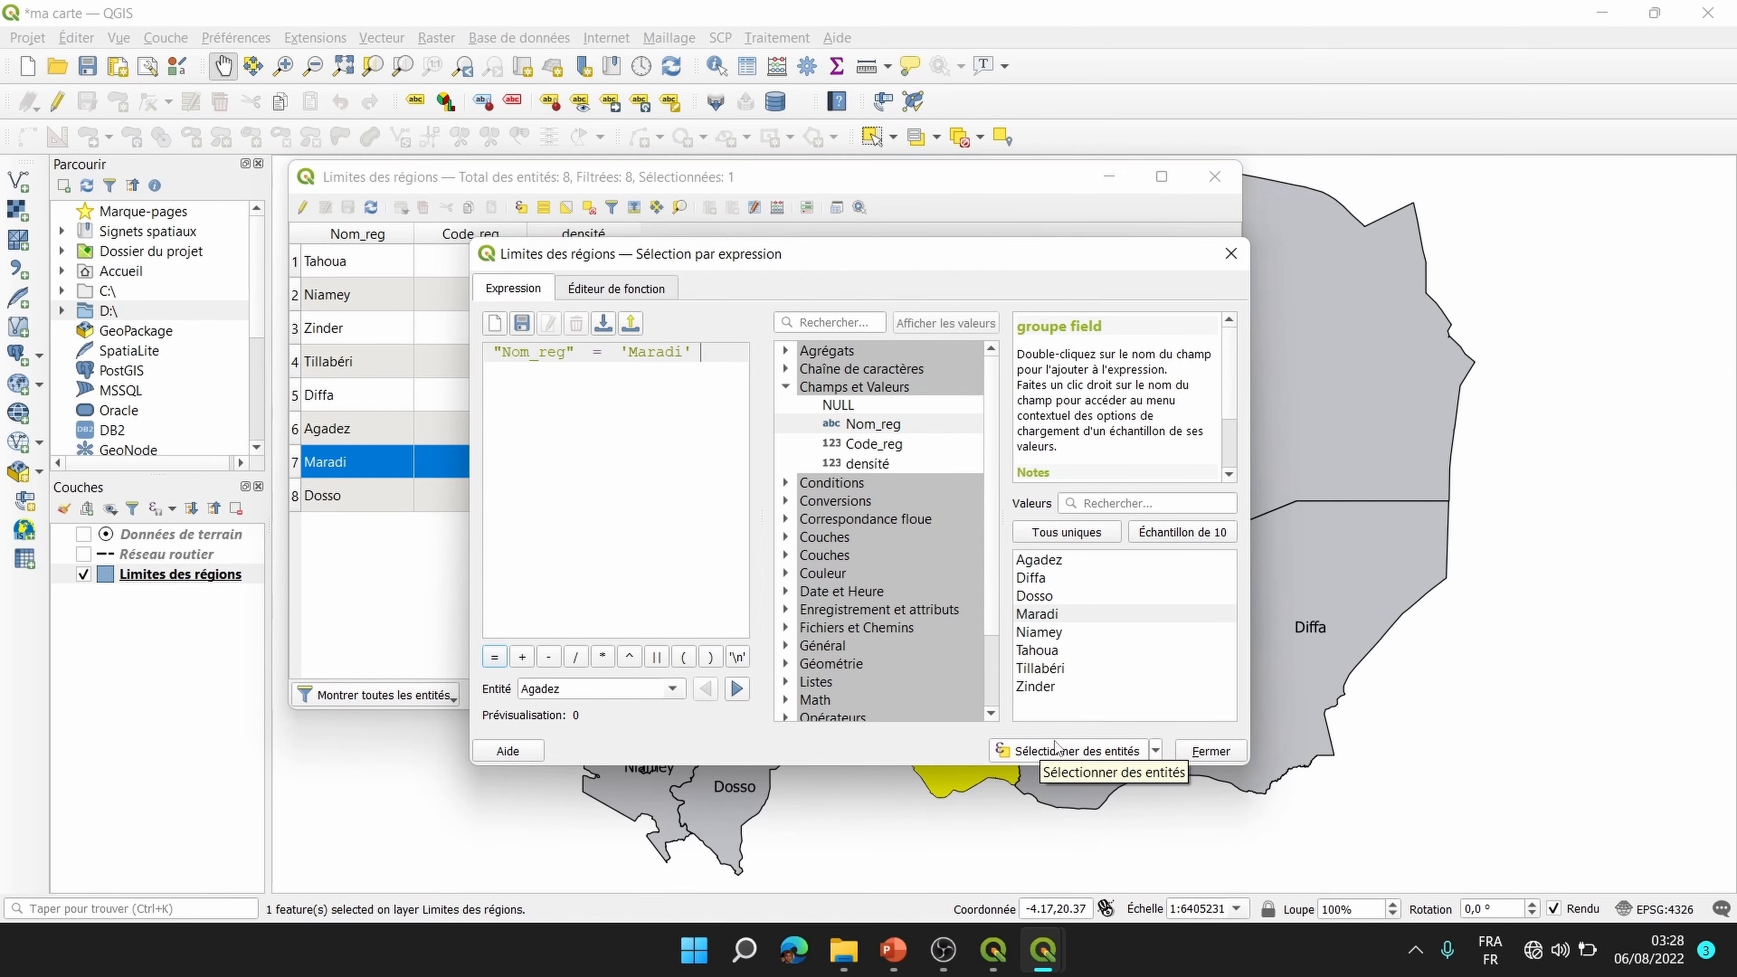
{"action": "left_click", "coordinate": [1209, 751]}
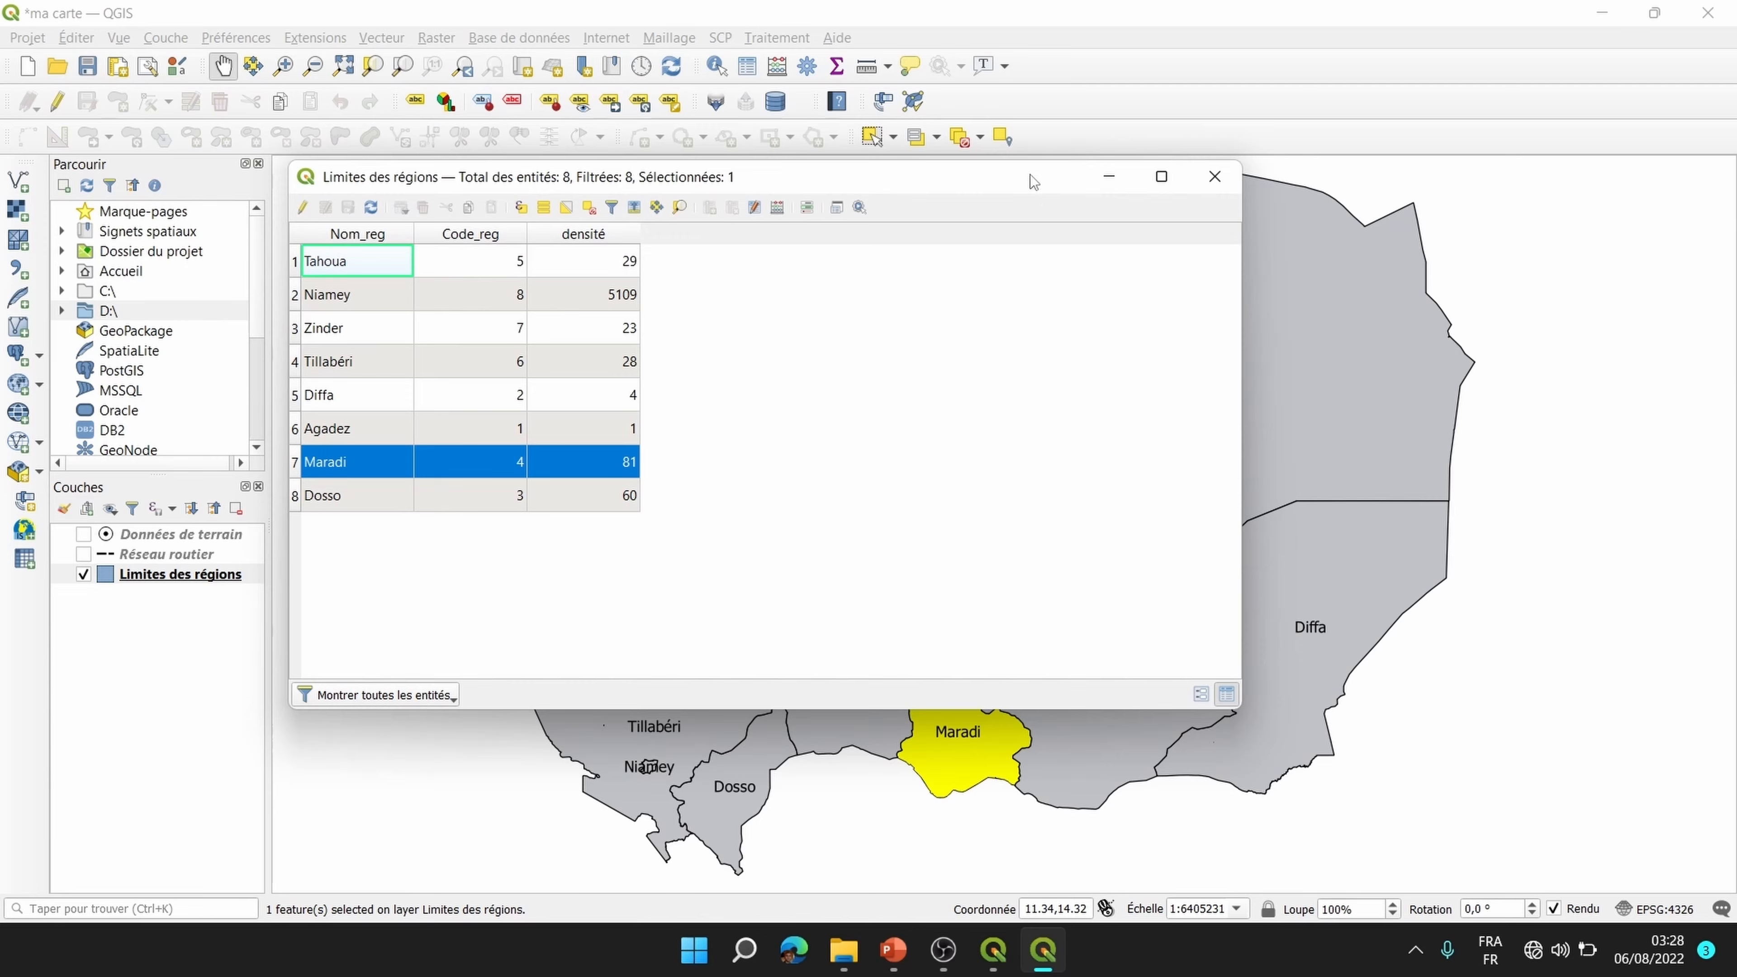
Step: View the selected Maradi region on the map, clear the selection from the attribute table, and close the table
{"action": "left_click_drag", "start_coordinate": [1032, 182], "coordinate": [649, 134]}
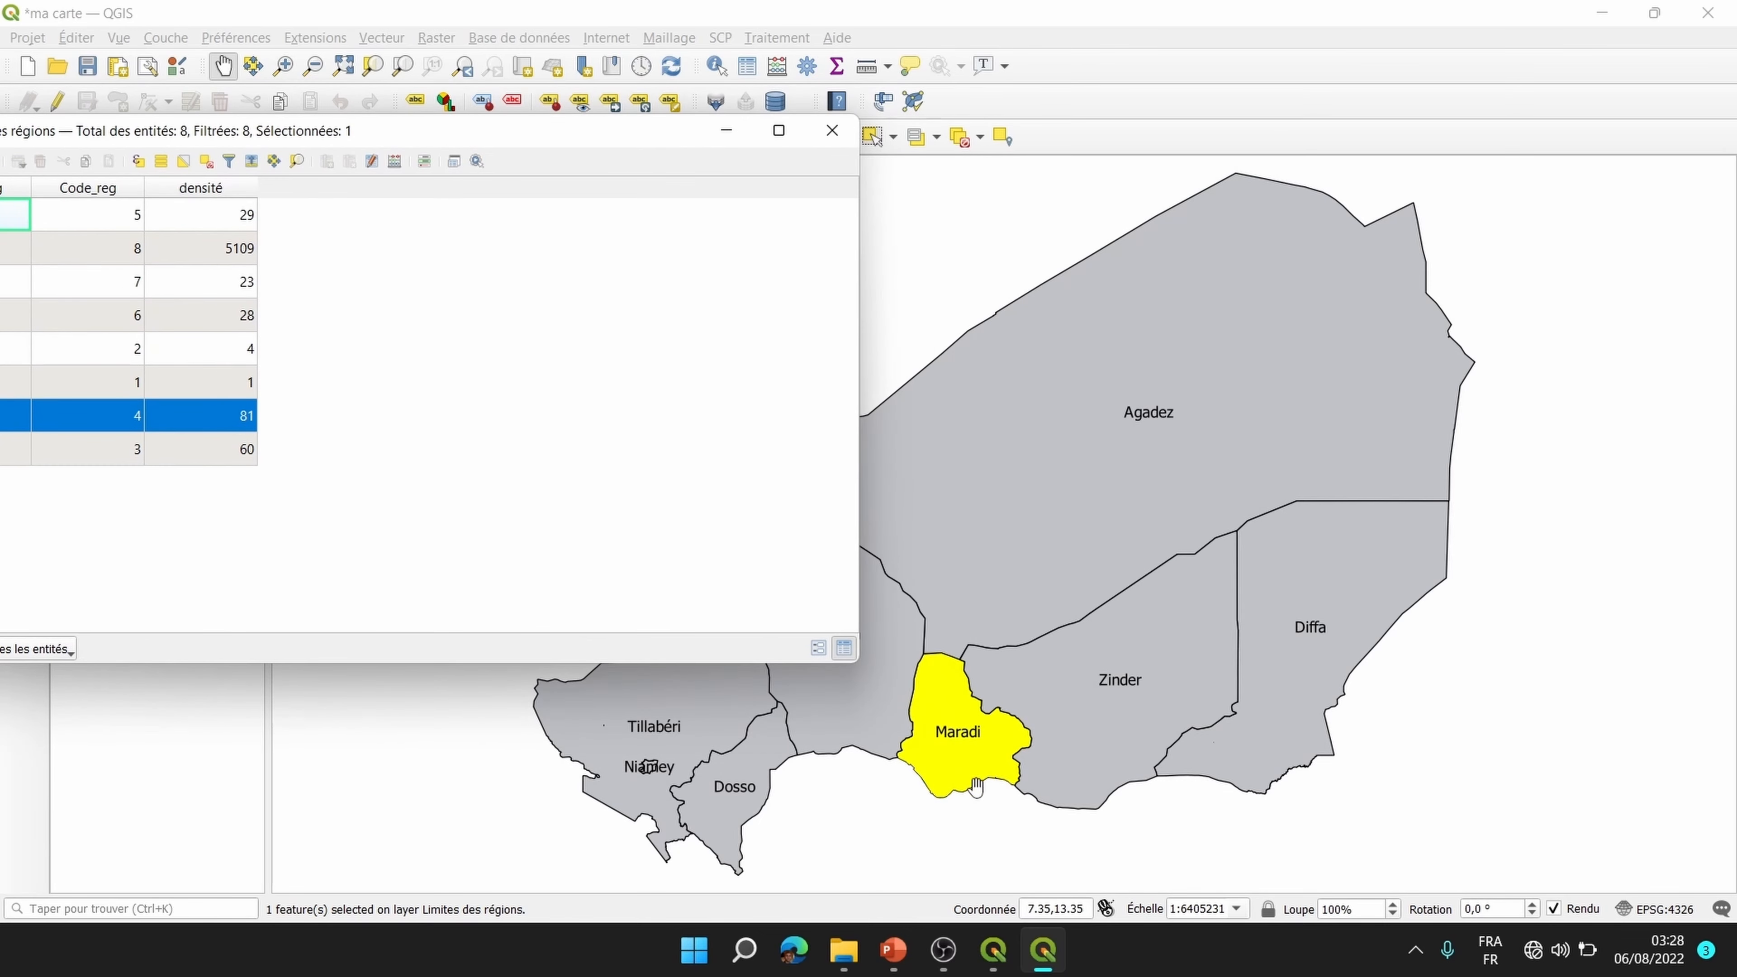
{"action": "left_click_drag", "start_coordinate": [515, 134], "coordinate": [1032, 201]}
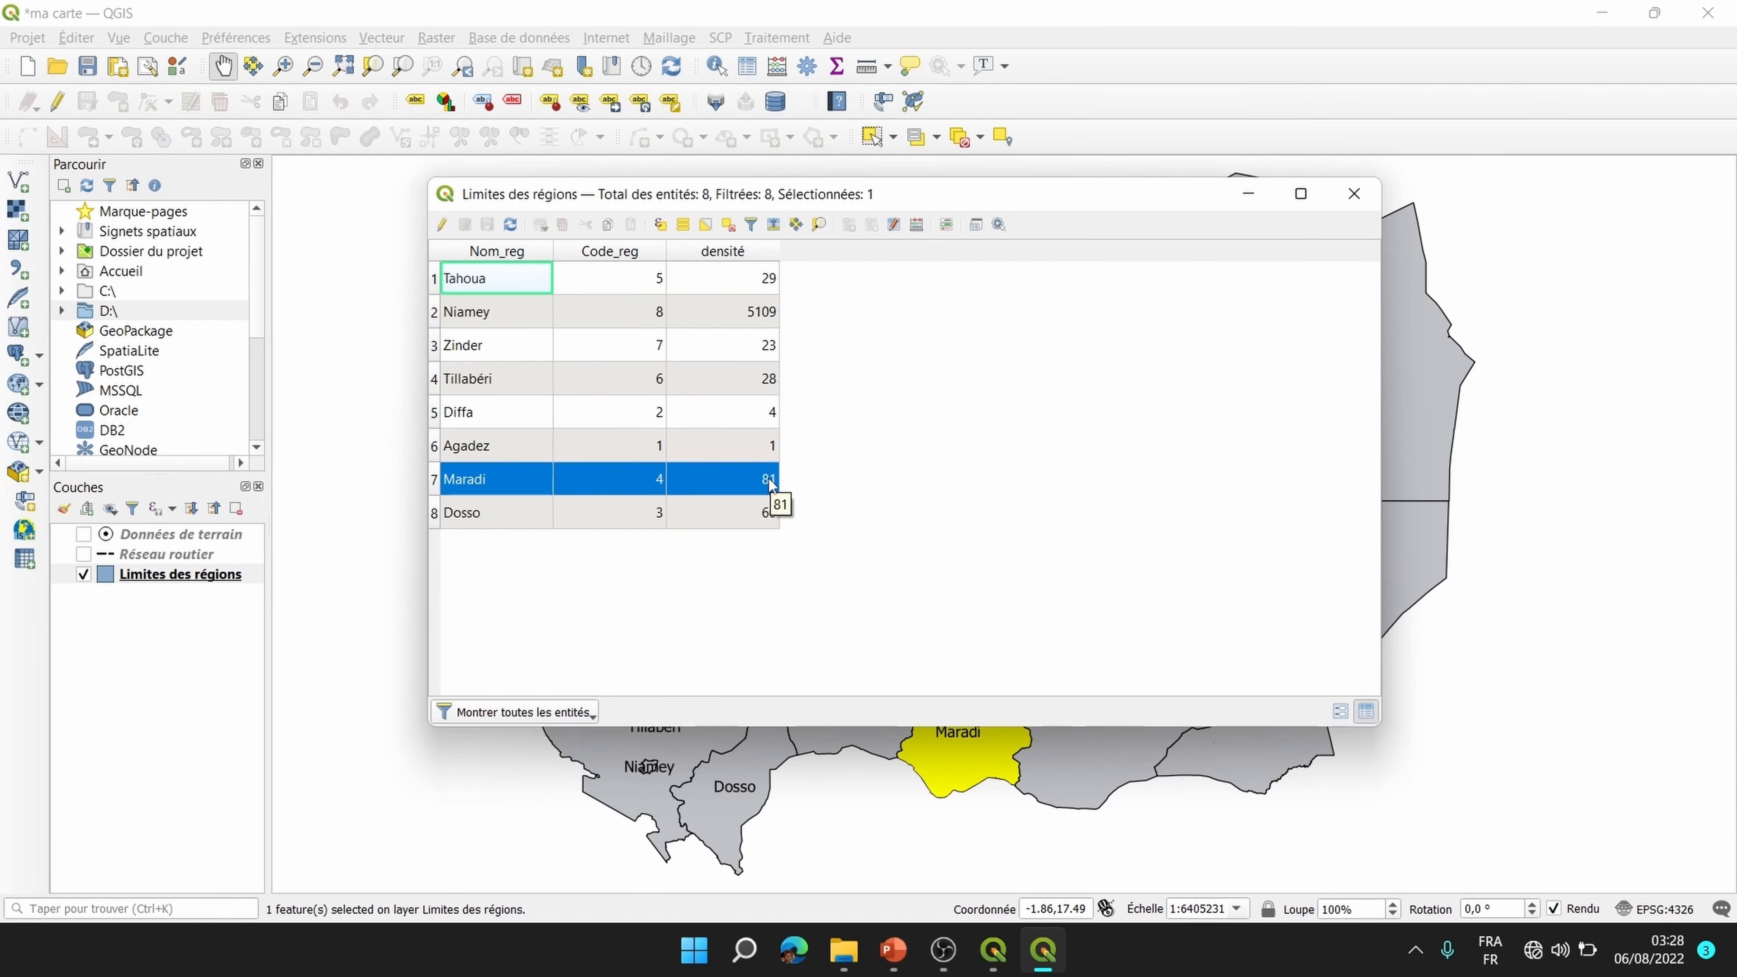
{"action": "left_click", "coordinate": [733, 232]}
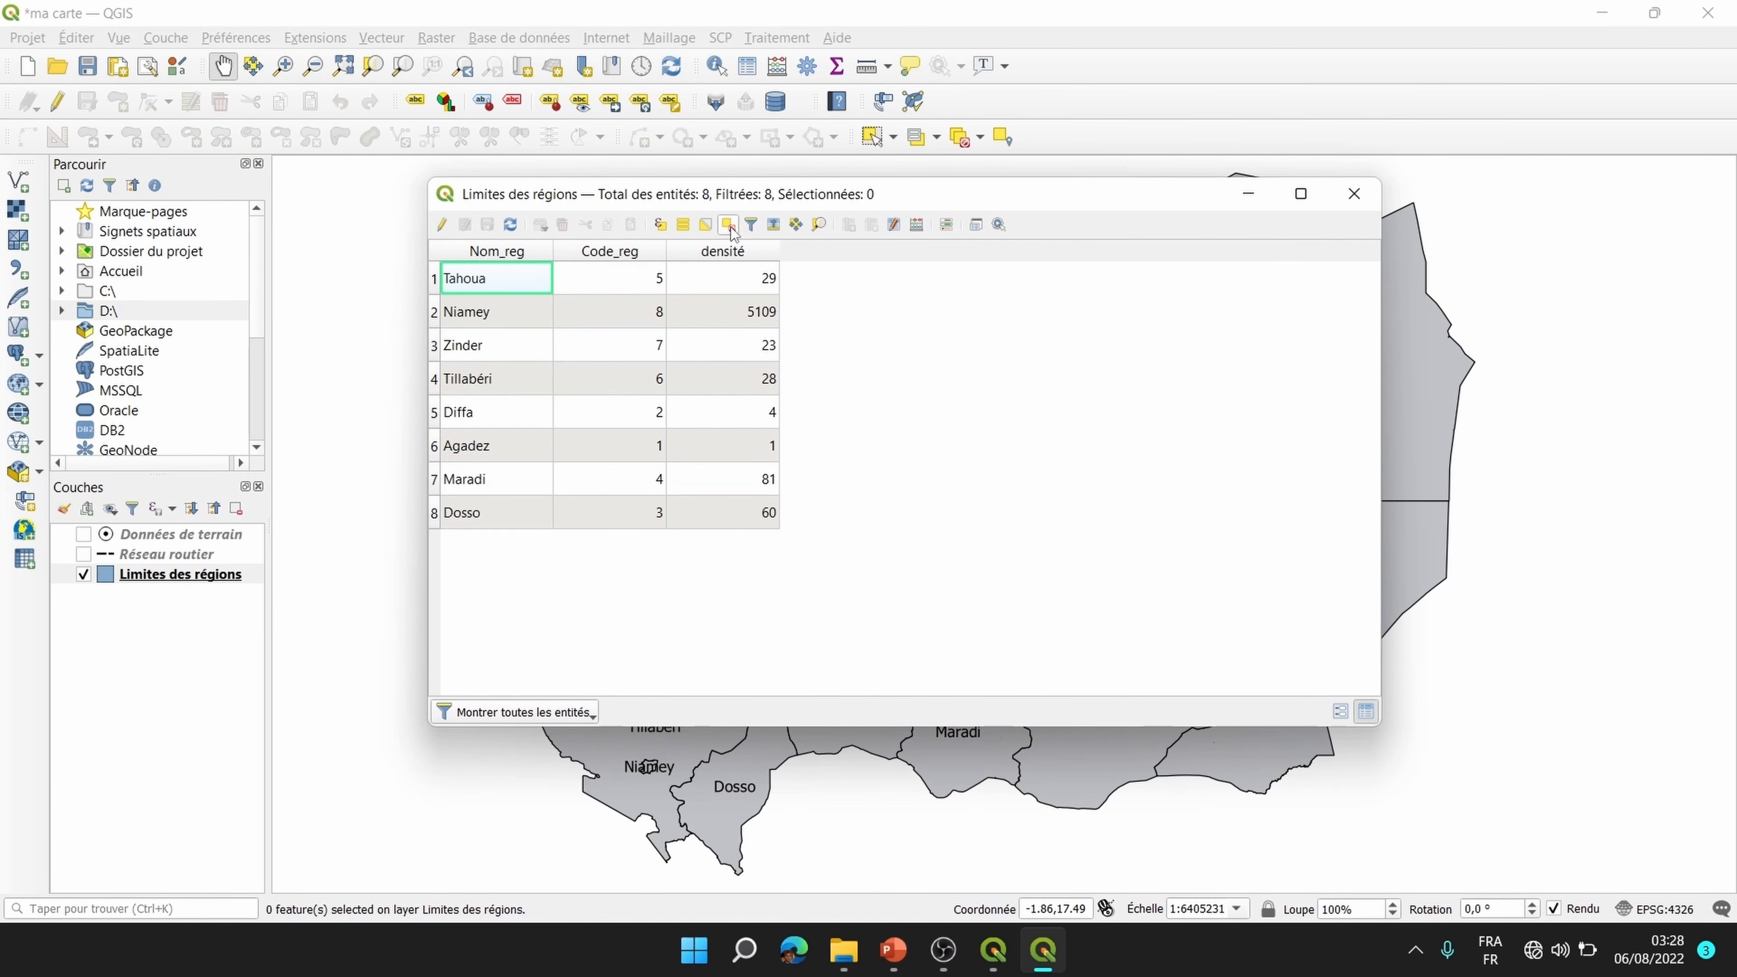
{"action": "left_click_drag", "start_coordinate": [1031, 200], "coordinate": [771, 194]}
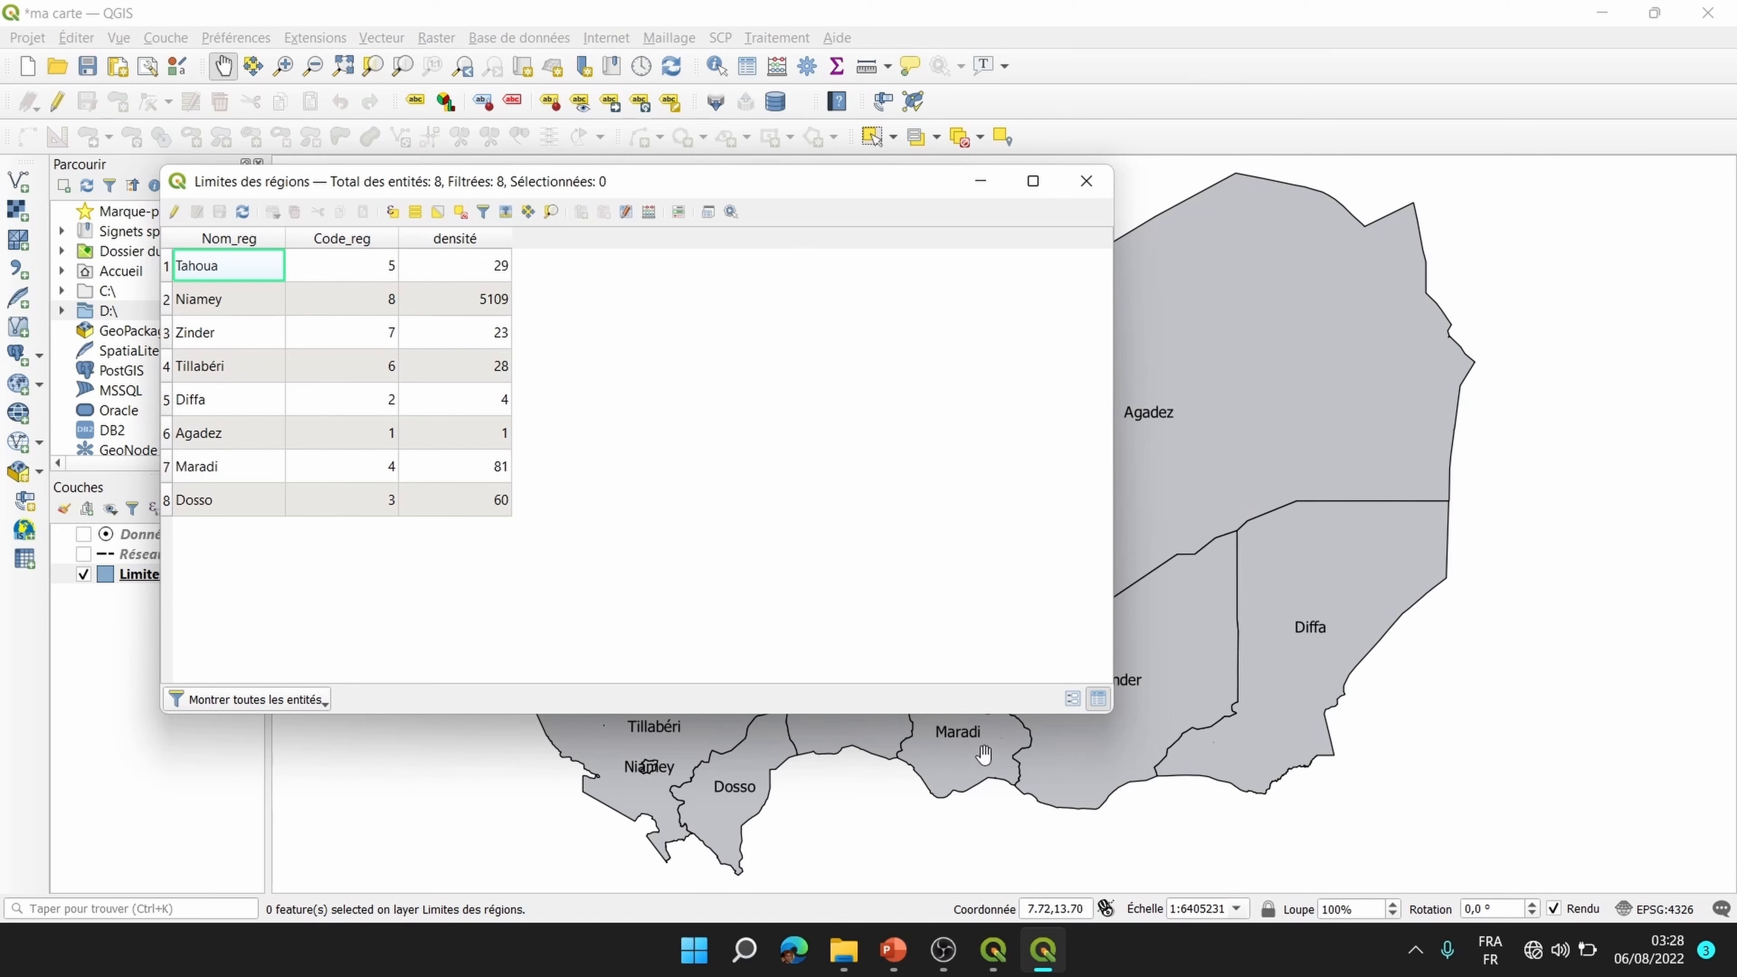
{"action": "left_click", "coordinate": [1091, 180]}
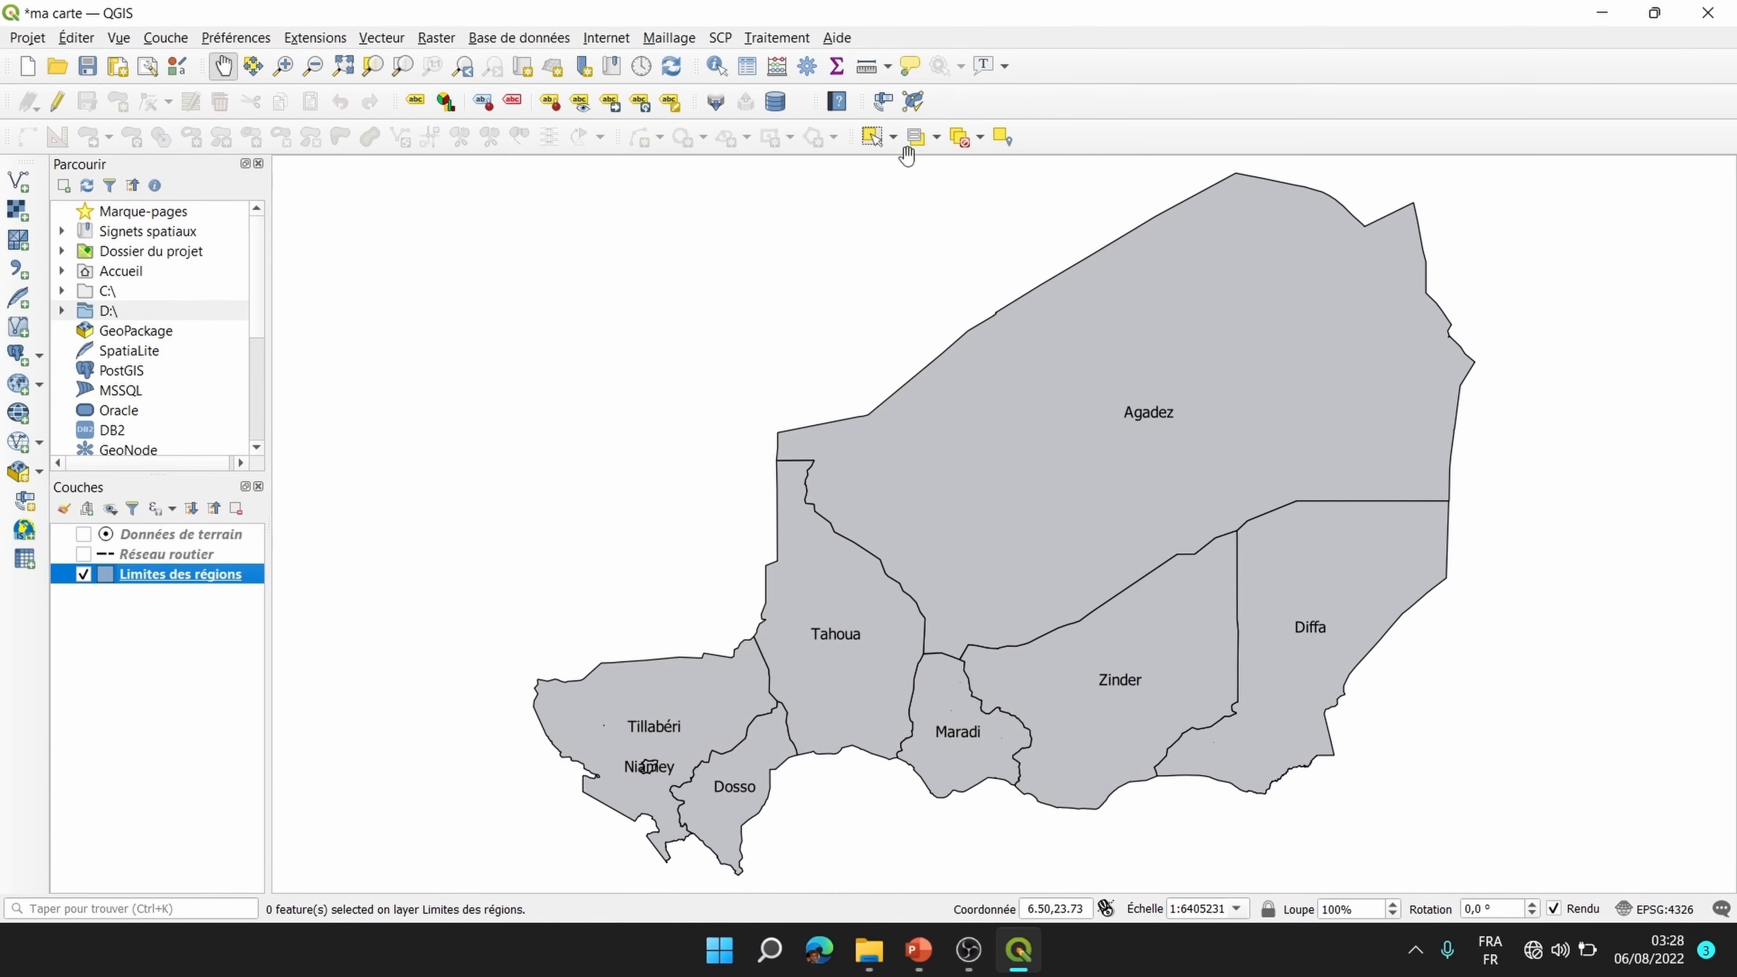
Step: Select the Maradi region directly on the map to check its row in the attribute table, and clear the selection
{"action": "left_click", "coordinate": [872, 137]}
{"action": "left_click", "coordinate": [976, 772]}
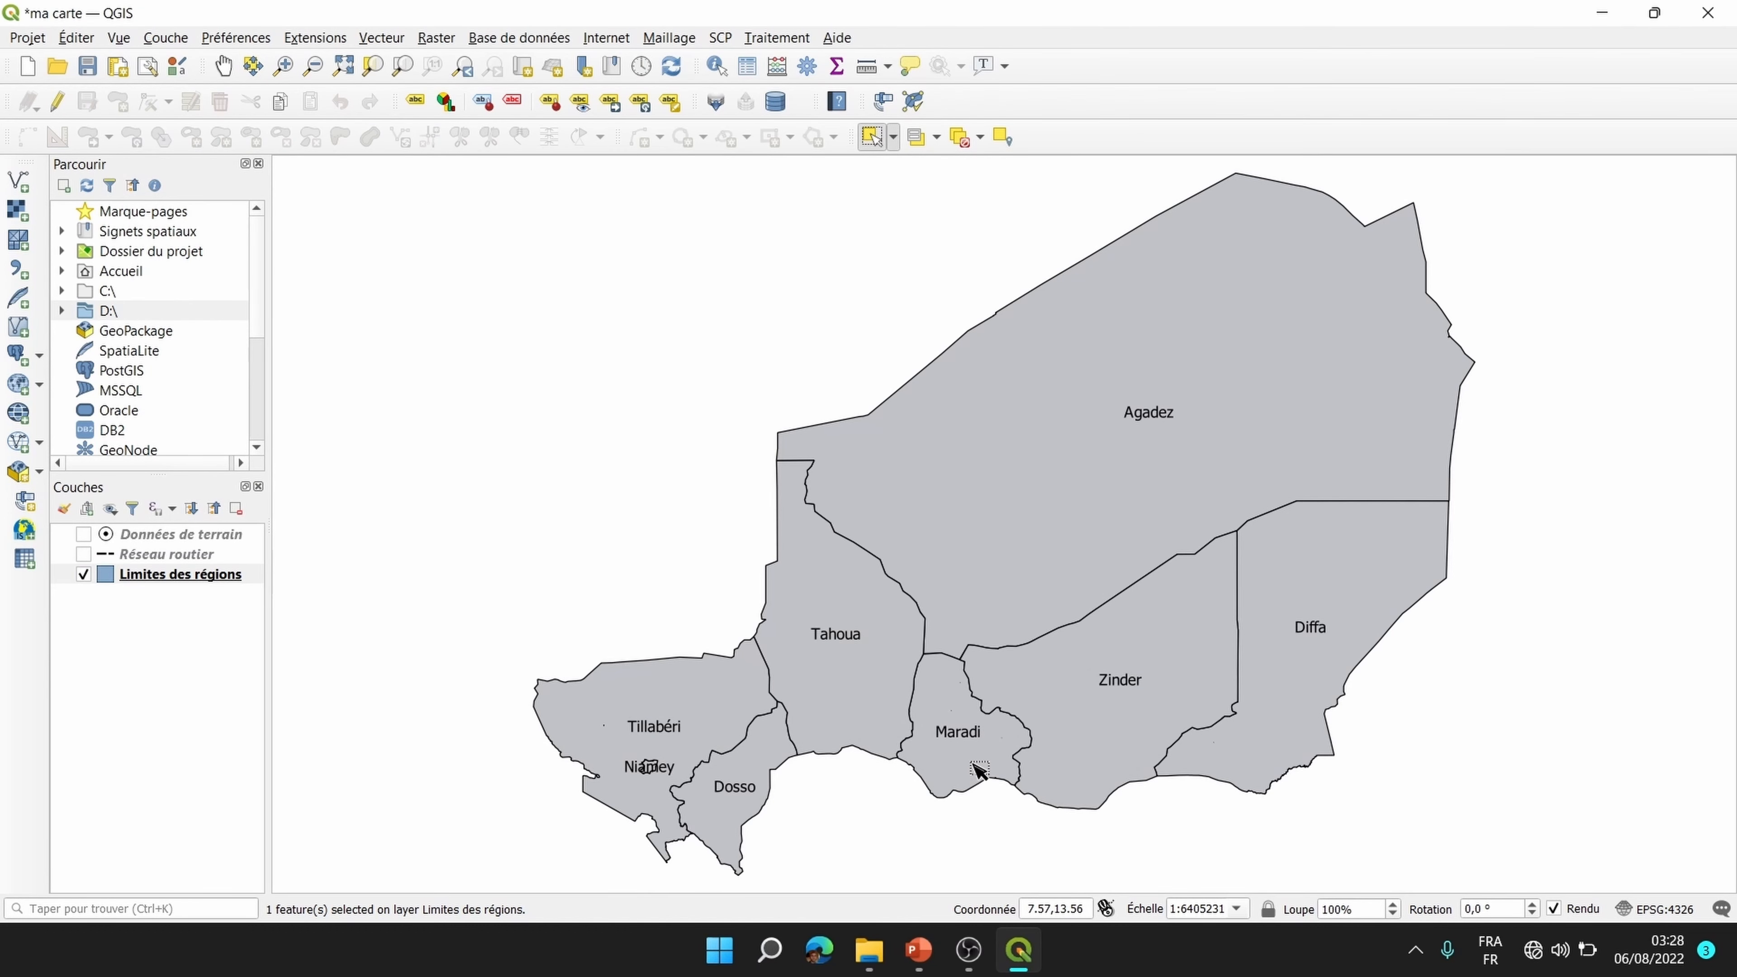
{"action": "right_click", "coordinate": [194, 578]}
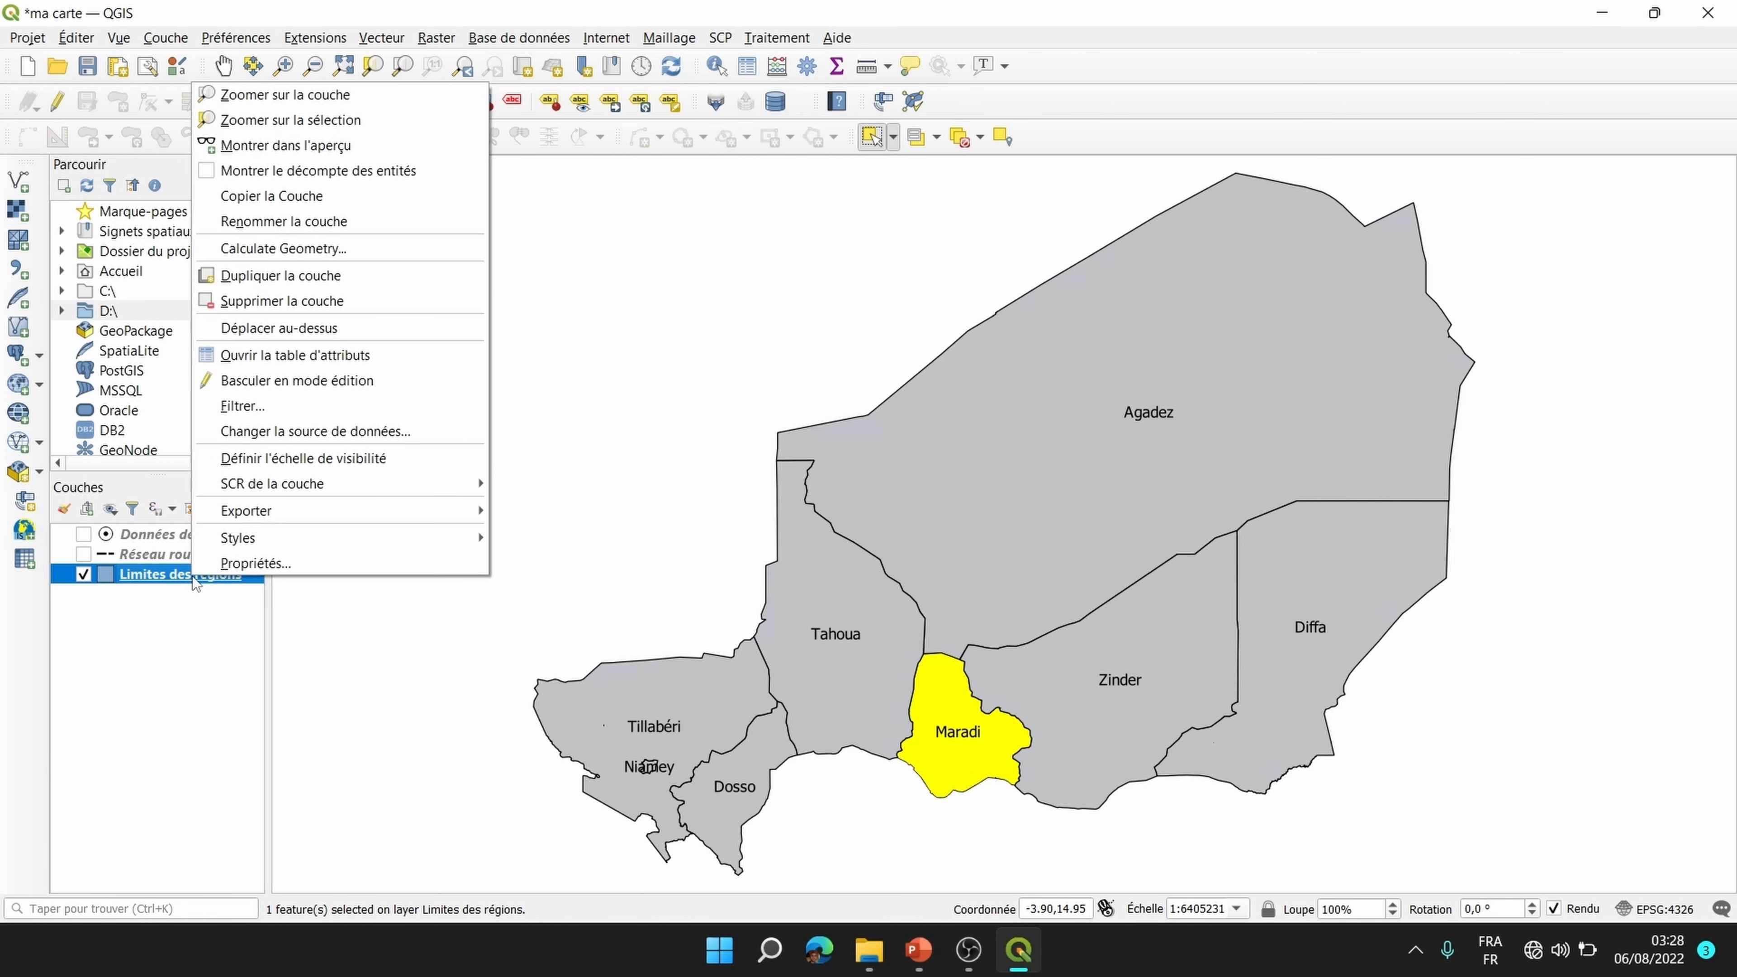
{"action": "left_click", "coordinate": [236, 356]}
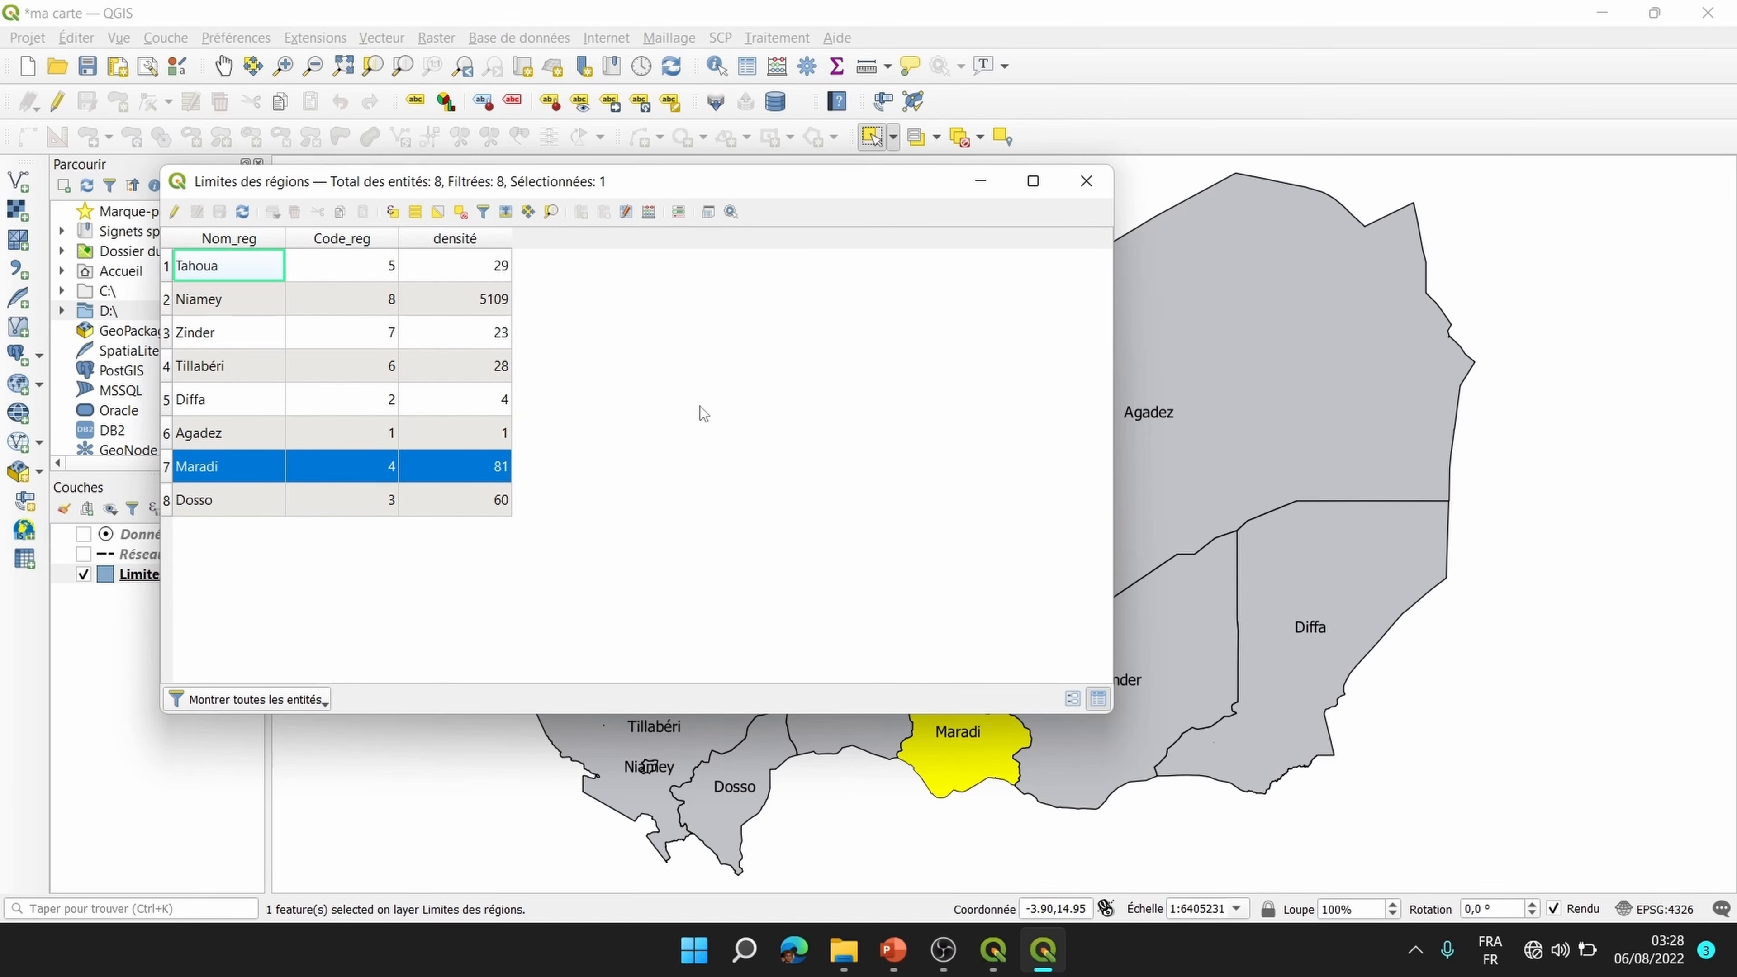
{"action": "left_click", "coordinate": [1086, 184]}
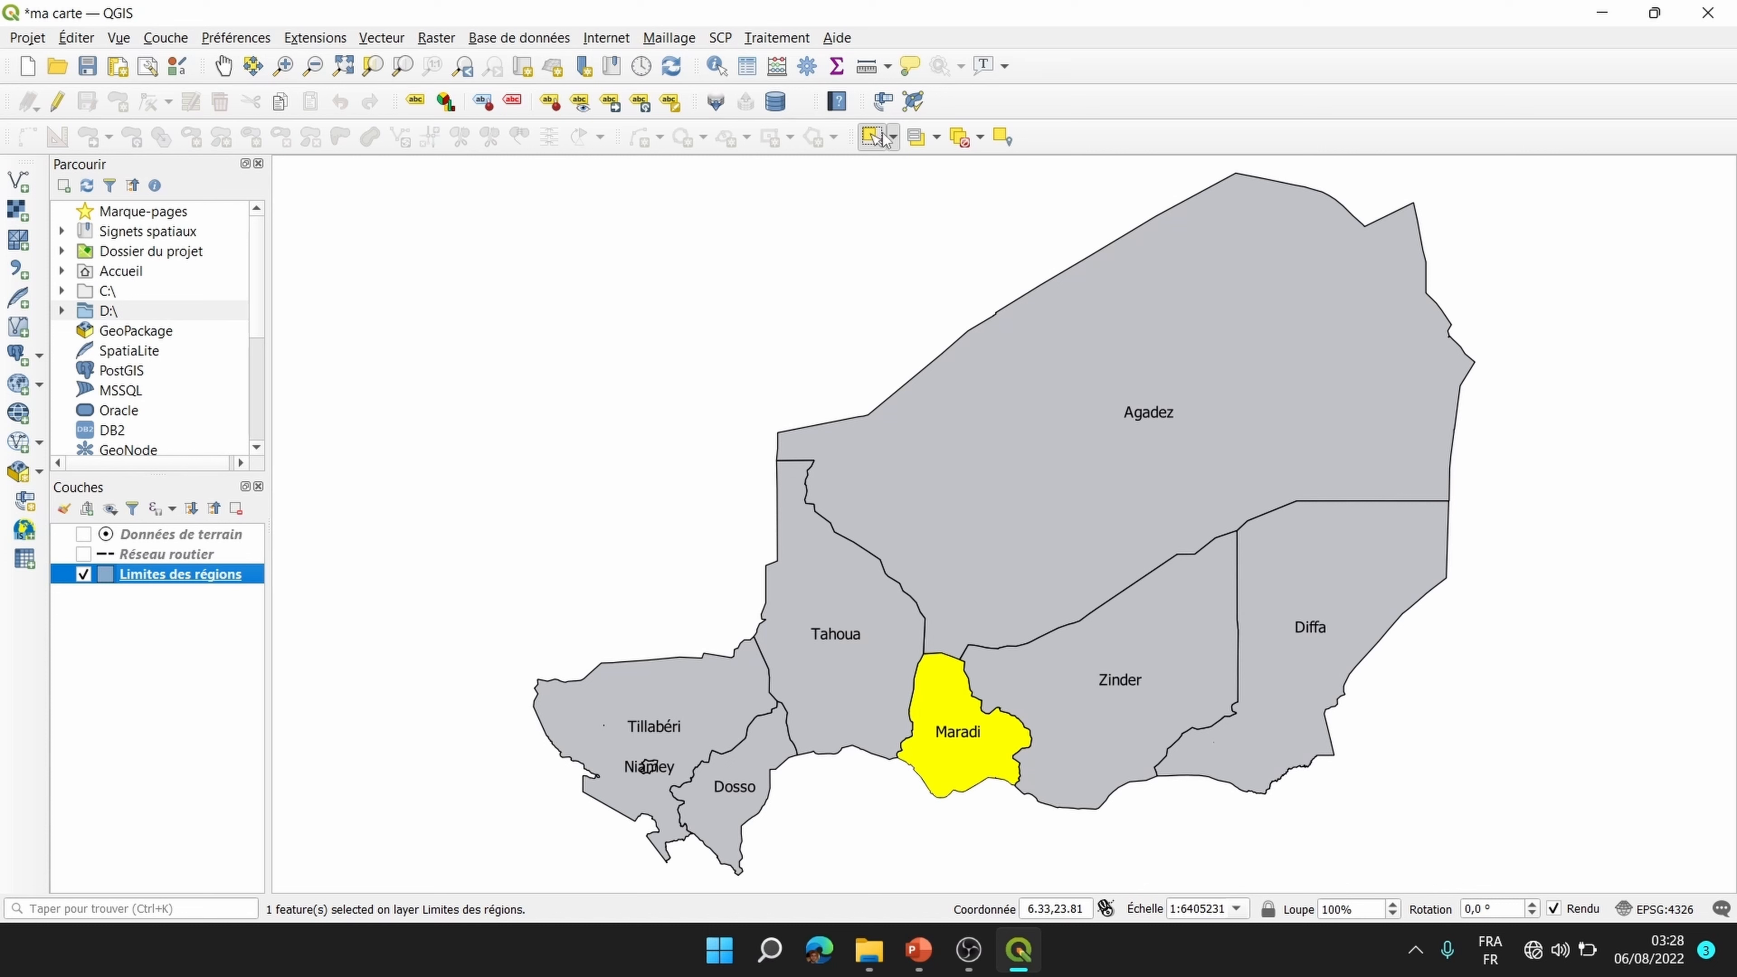
{"action": "left_click", "coordinate": [961, 140]}
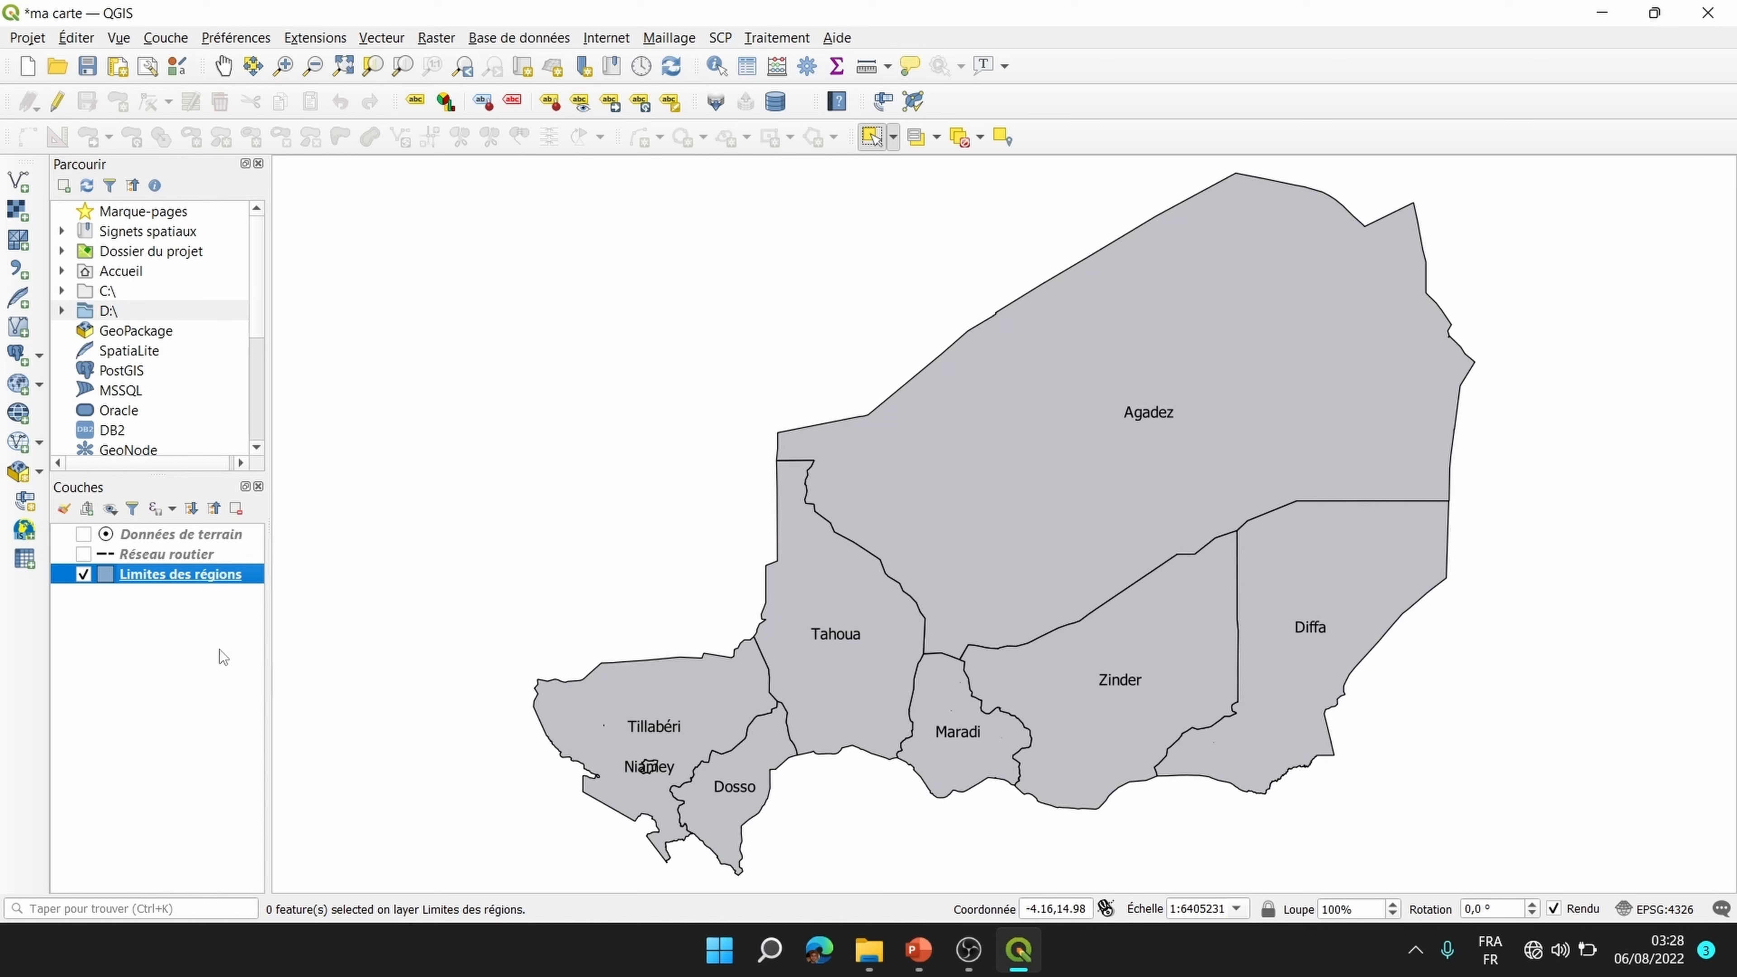
Step: Open the filter query builder for the Limites des régions layer
{"action": "right_click", "coordinate": [182, 573]}
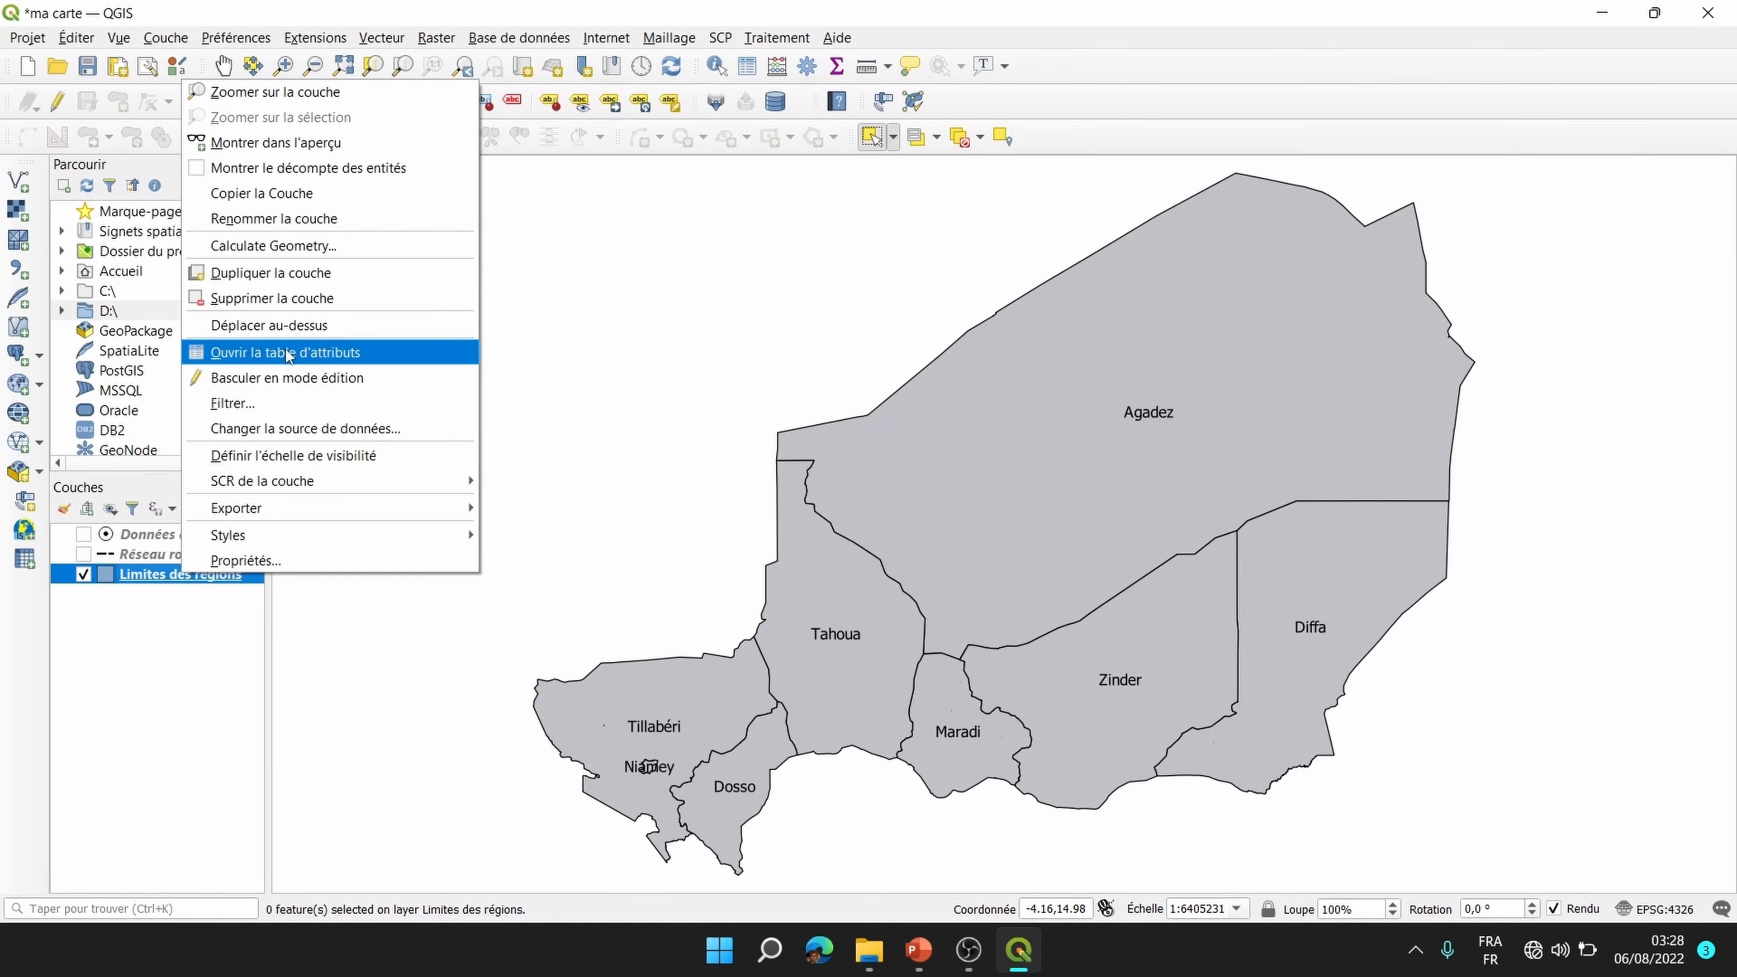
{"action": "left_click", "coordinate": [237, 405]}
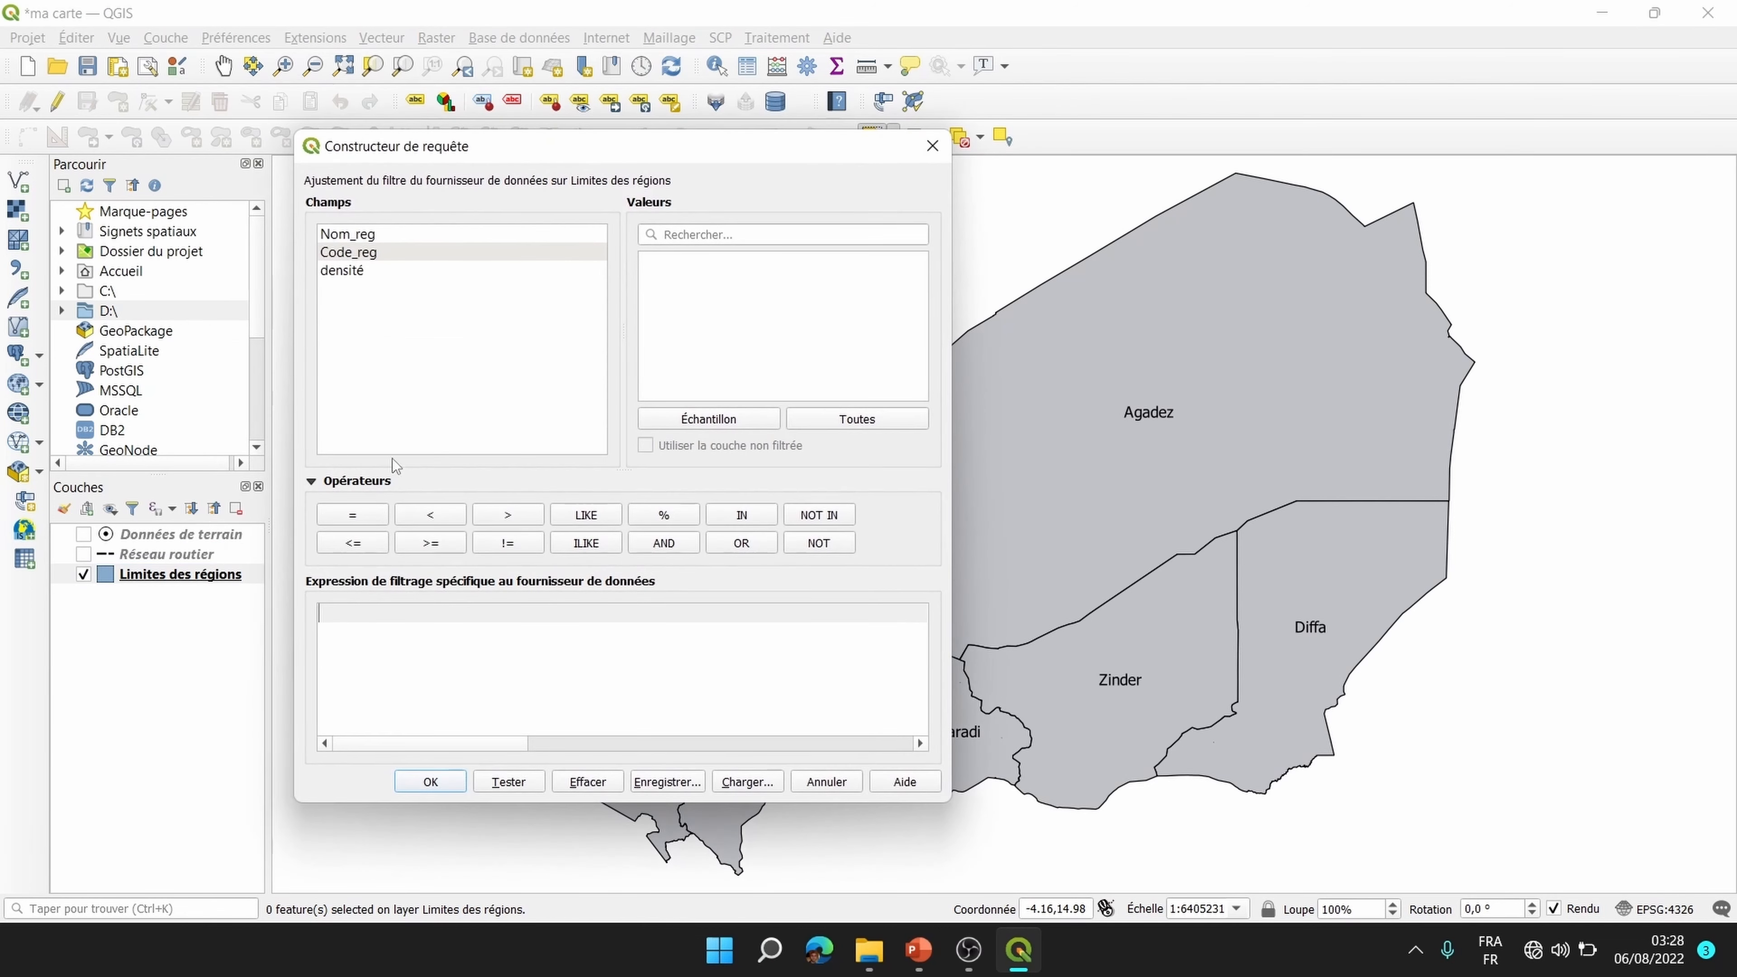
{"action": "left_click_drag", "start_coordinate": [444, 160], "coordinate": [455, 160]}
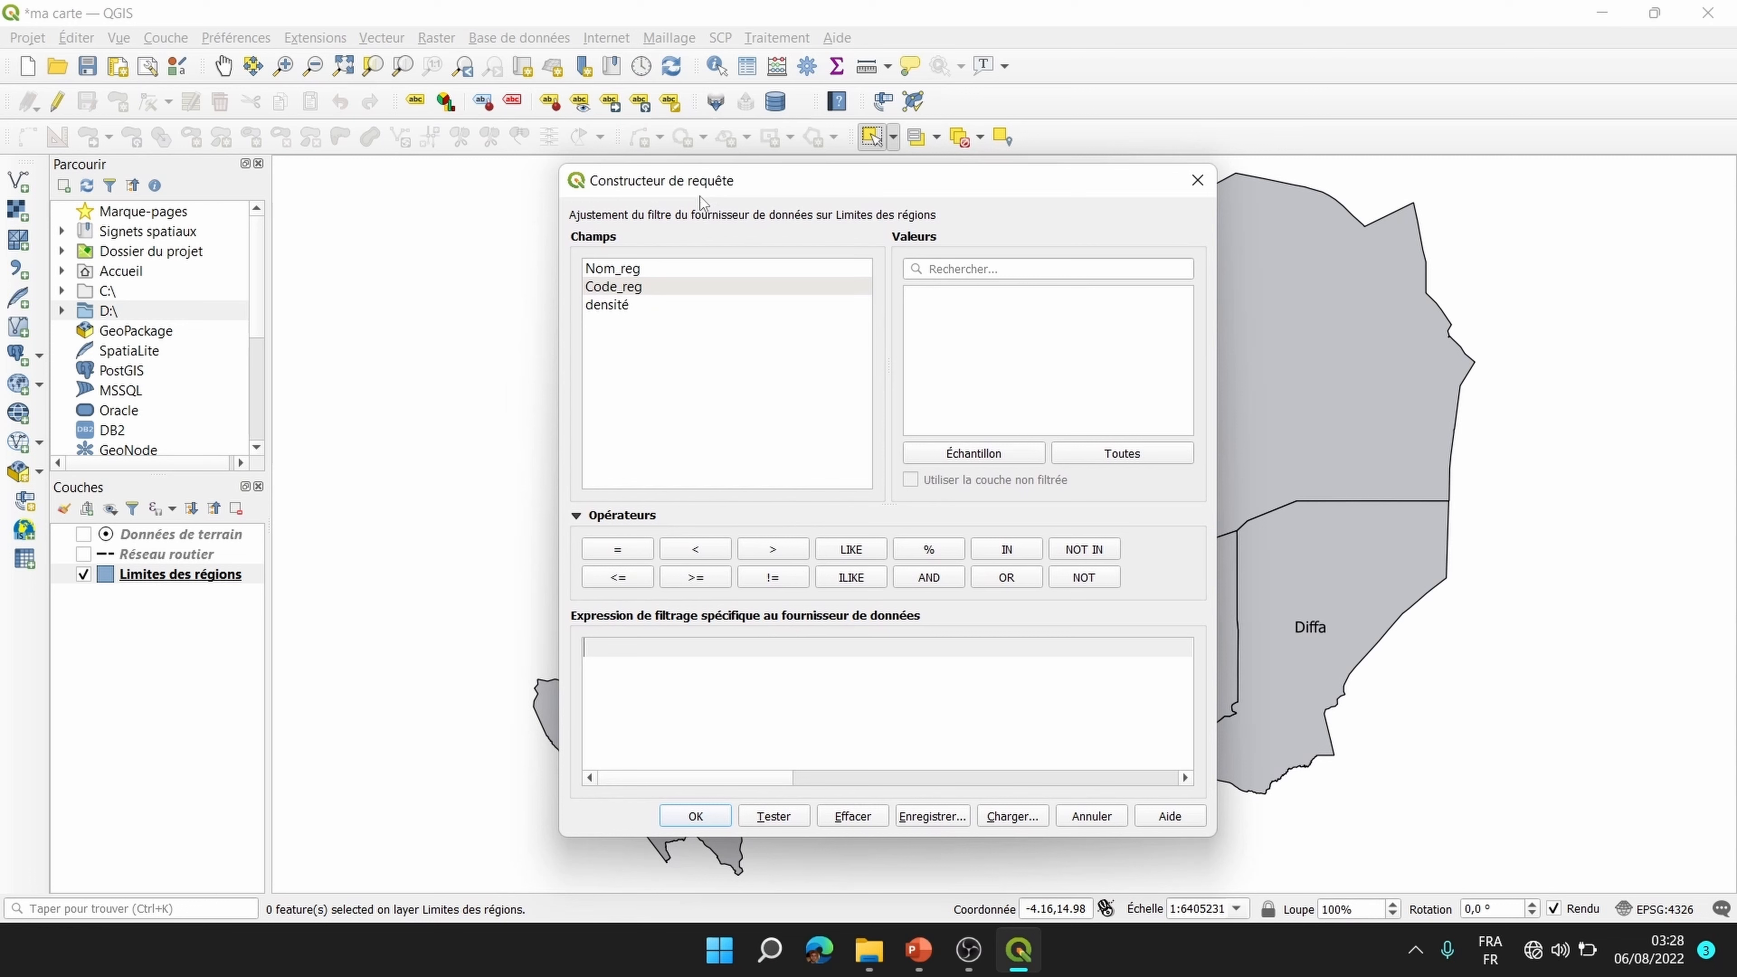
{"action": "left_click", "coordinate": [620, 267]}
{"action": "left_click", "coordinate": [645, 286]}
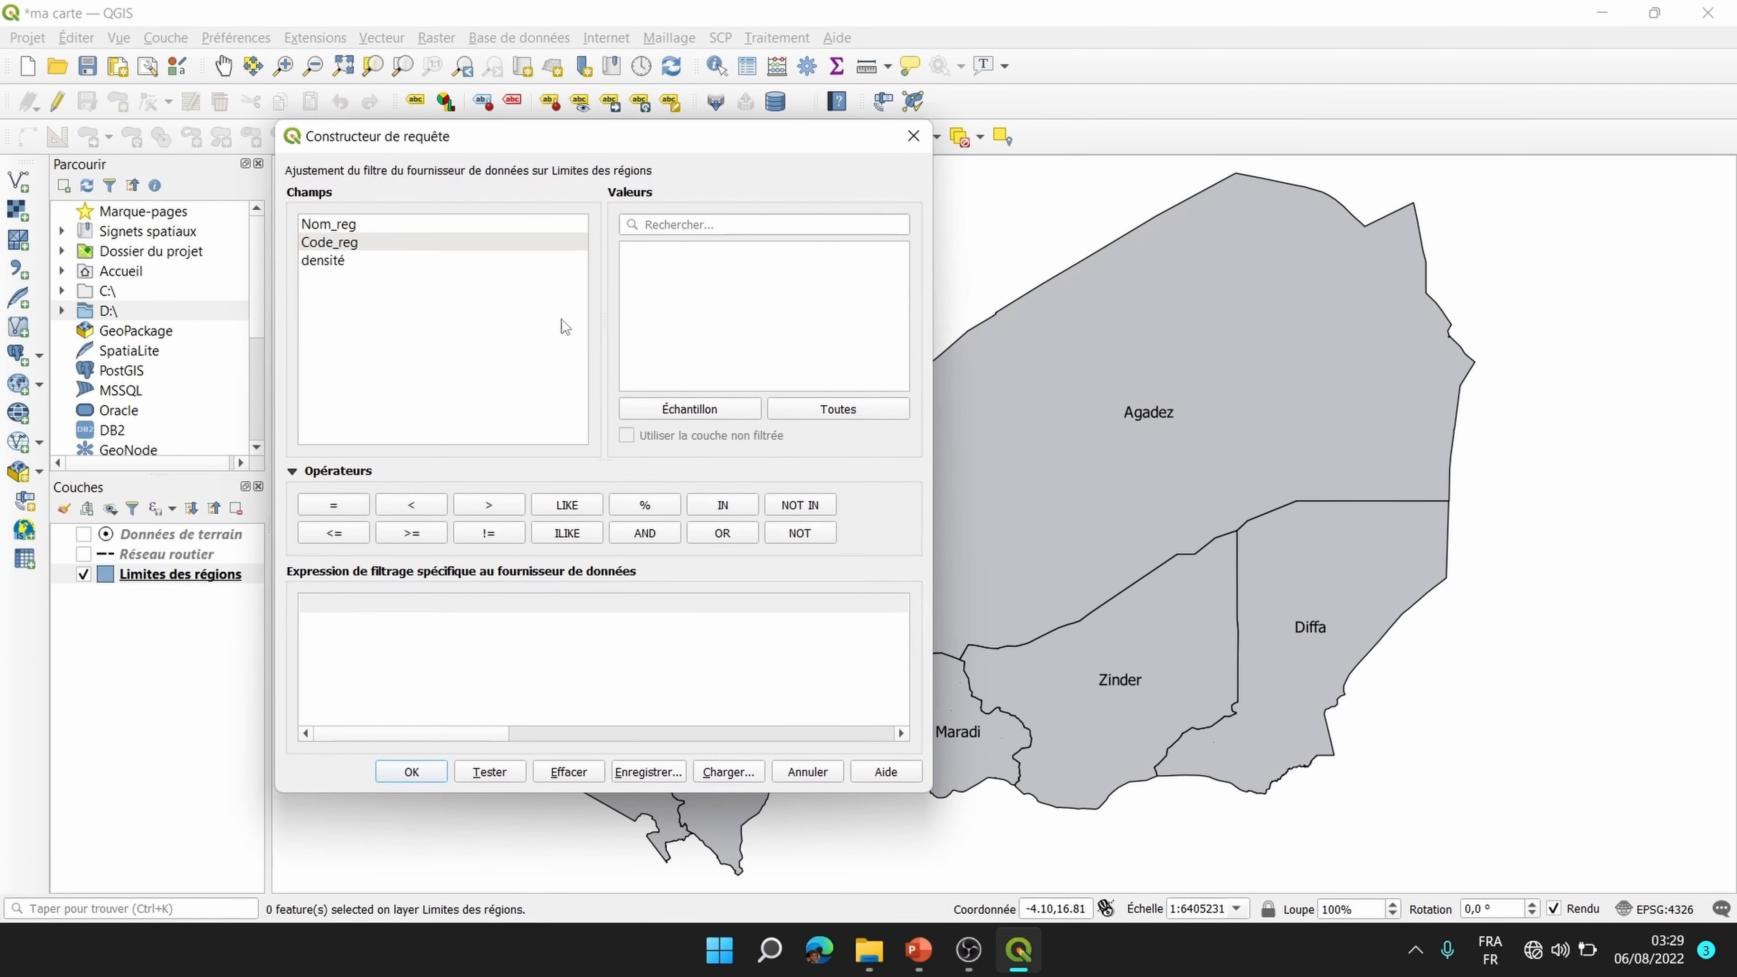
{"action": "left_click_drag", "start_coordinate": [473, 136], "coordinate": [606, 150]}
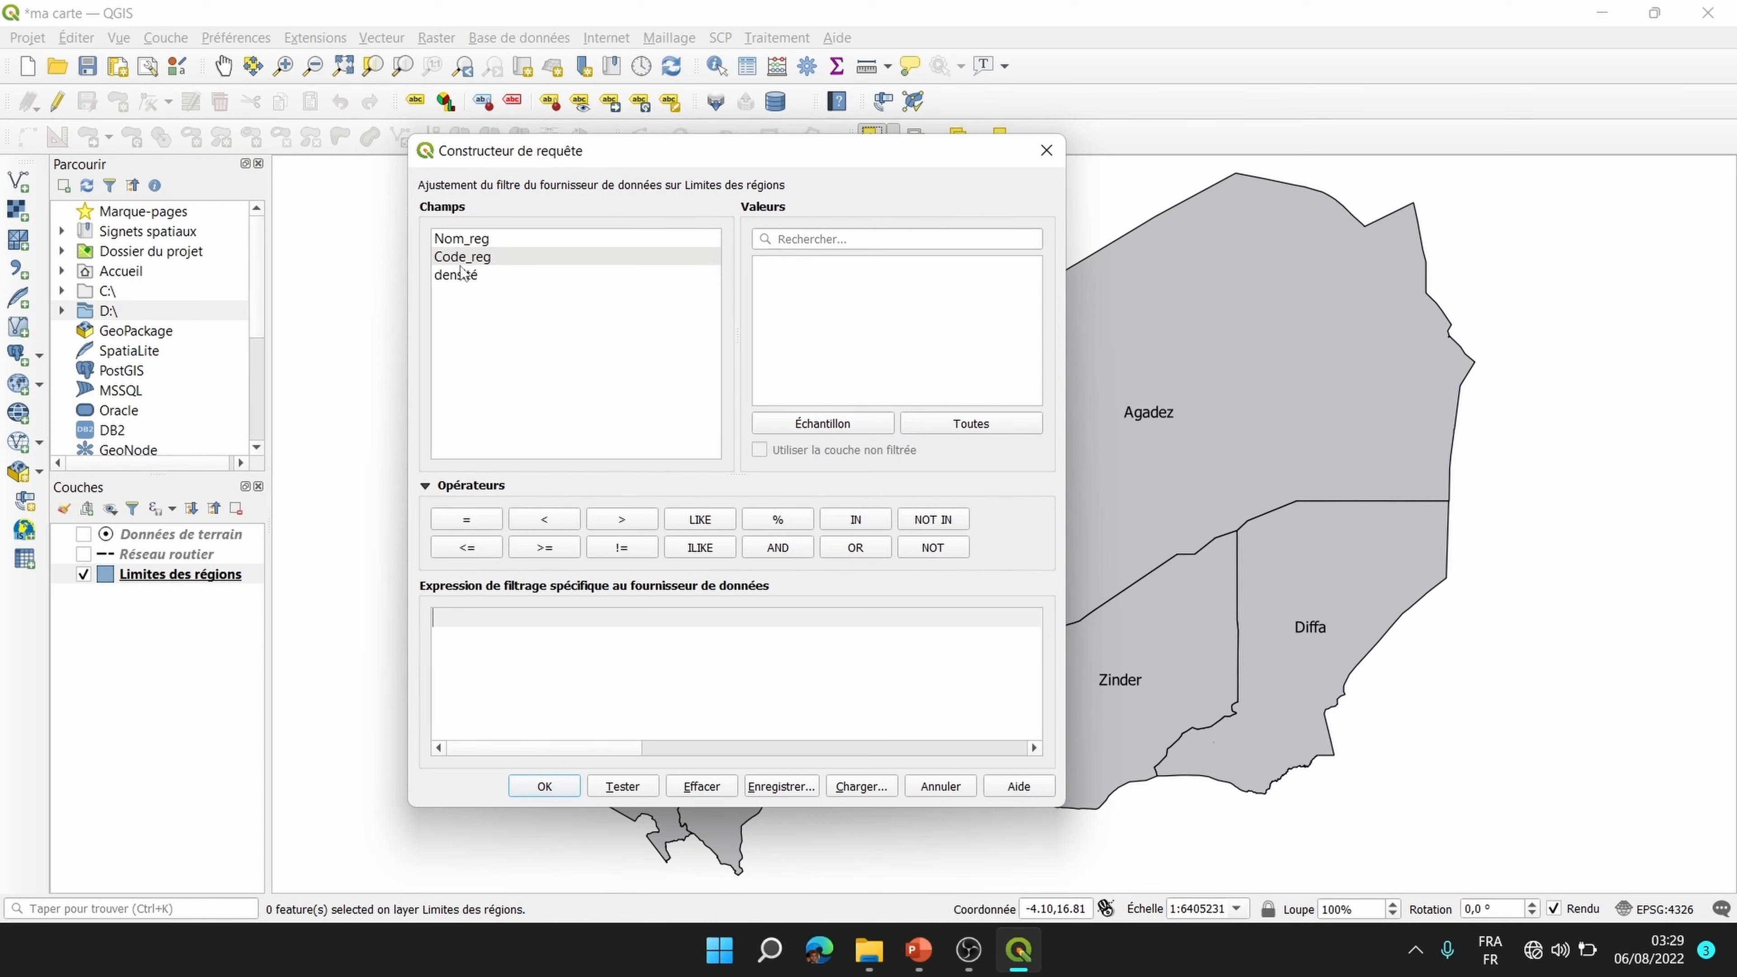
Step: Build the filter expression "Code_reg" = 1 using the full list of the field's values
{"action": "double_click", "coordinate": [474, 259]}
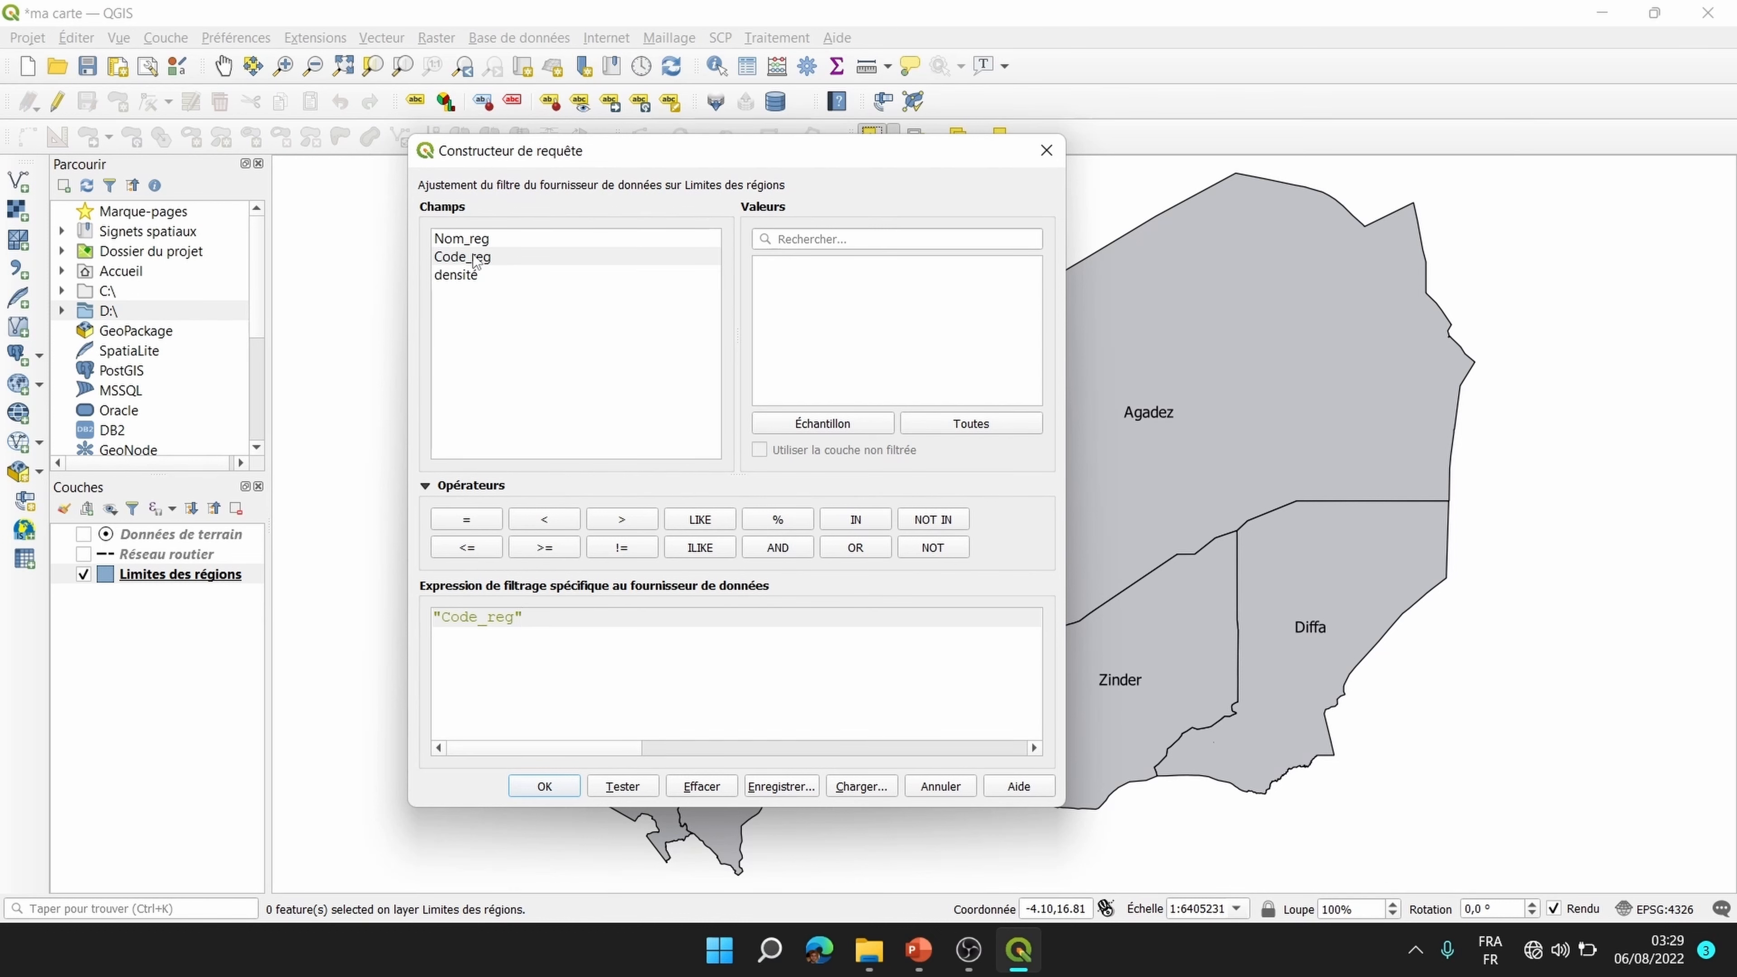
{"action": "left_click", "coordinate": [470, 522]}
{"action": "left_click", "coordinate": [988, 429]}
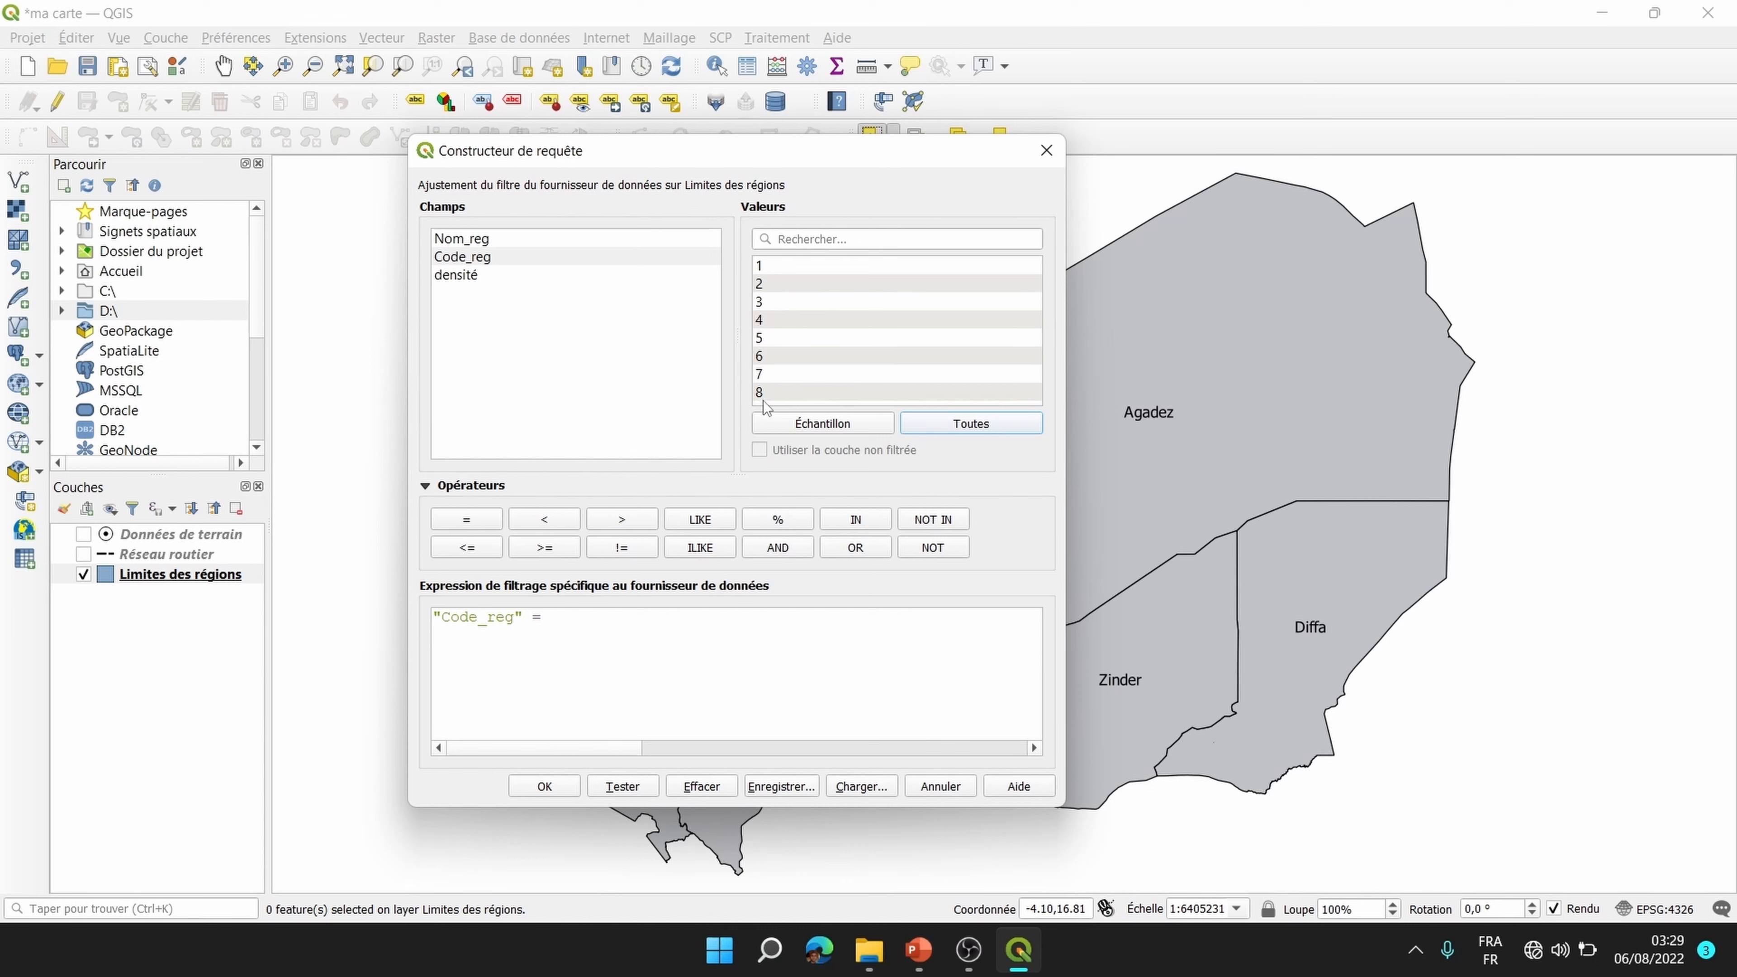
{"action": "double_click", "coordinate": [764, 266]}
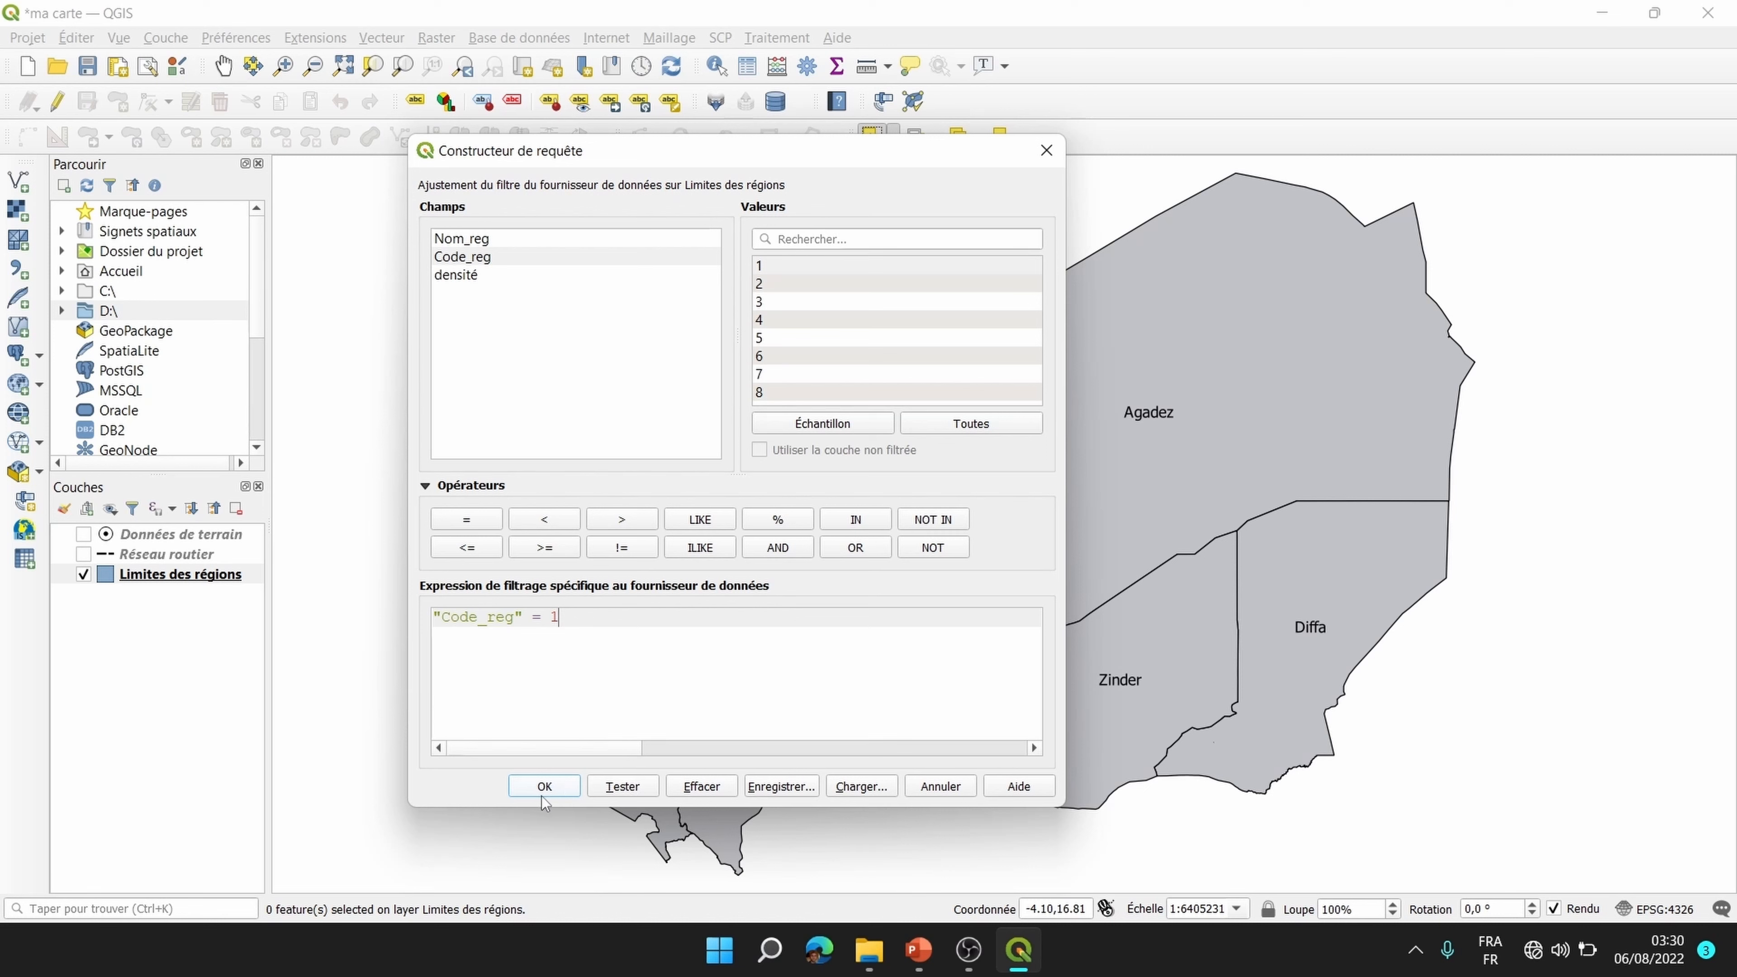
Step: Test the "Code_reg" = 1 filter, view its effect on the map, and clear the expression
{"action": "left_click", "coordinate": [623, 786]}
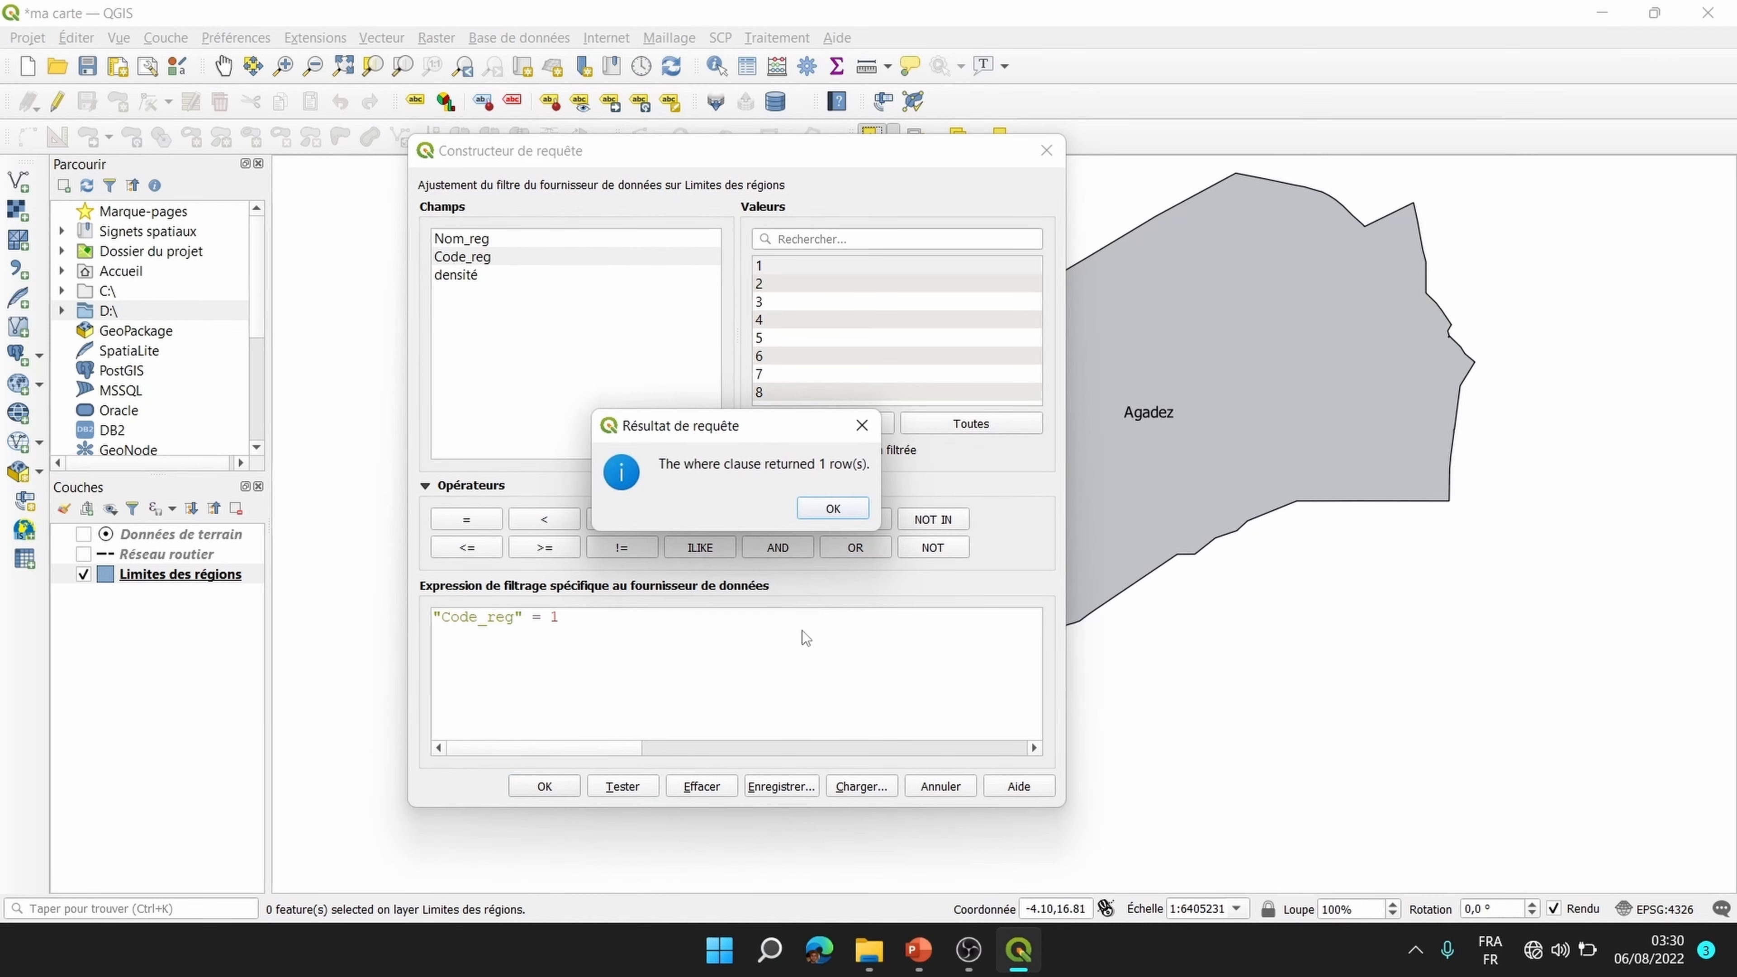
{"action": "left_click", "coordinate": [833, 510]}
{"action": "left_click_drag", "start_coordinate": [889, 152], "coordinate": [561, 143]}
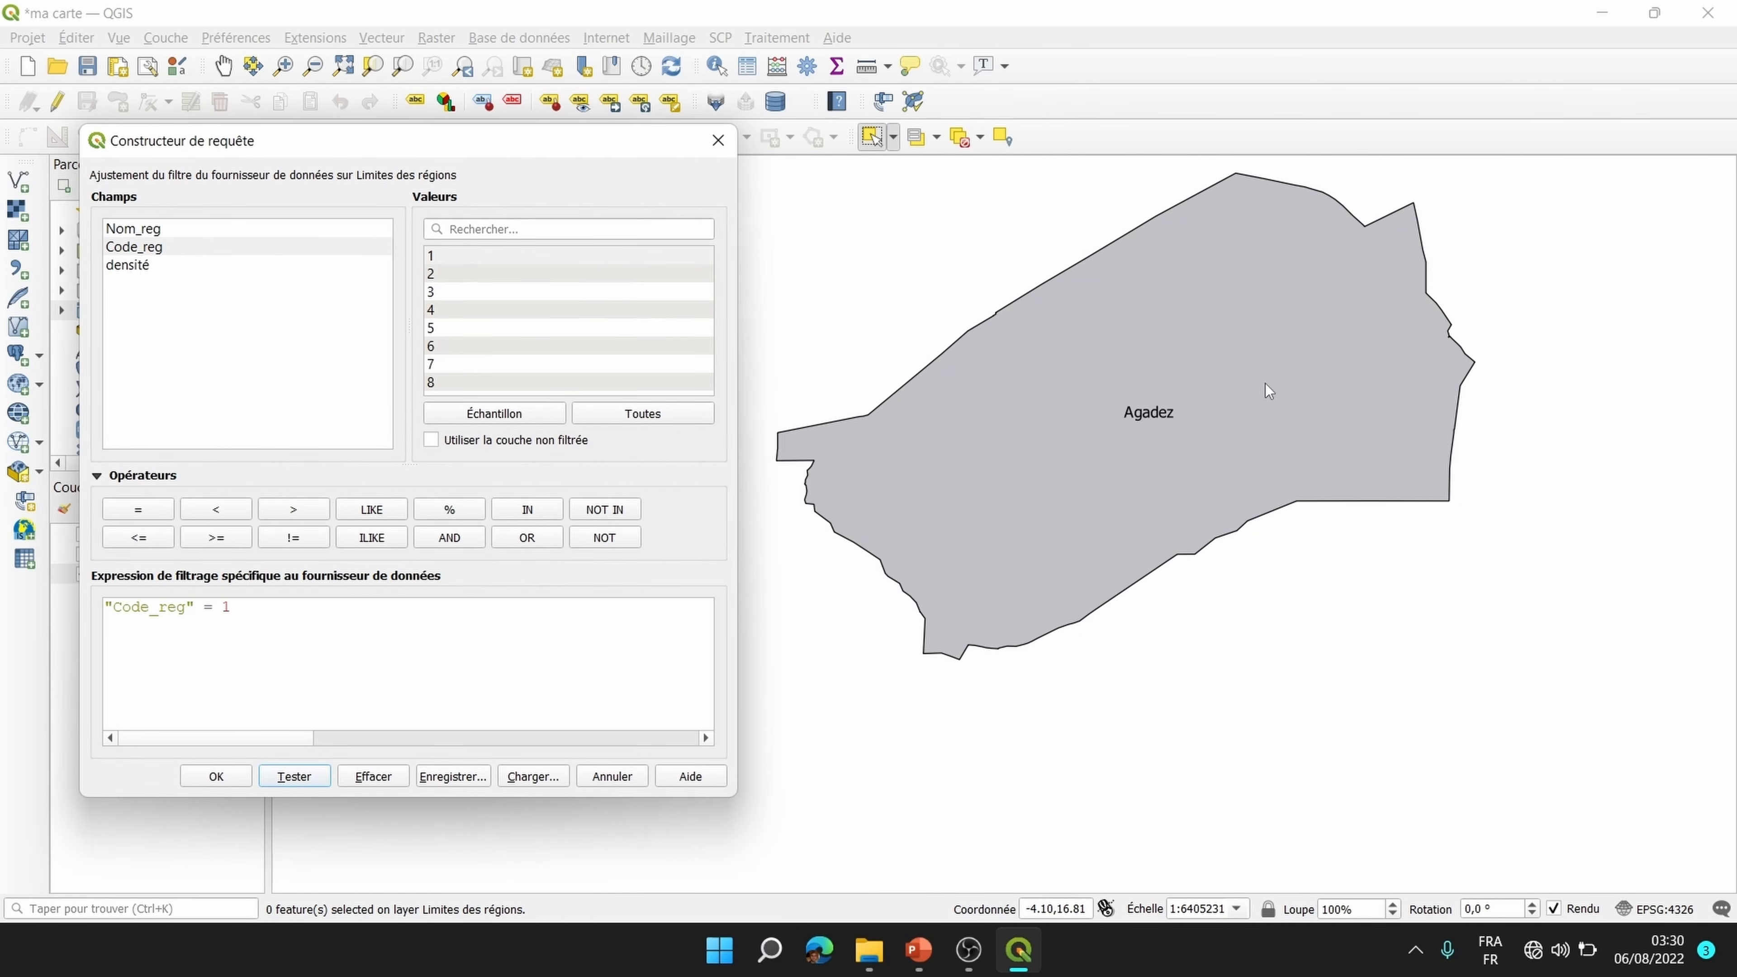
{"action": "left_click_drag", "start_coordinate": [467, 140], "coordinate": [781, 179]}
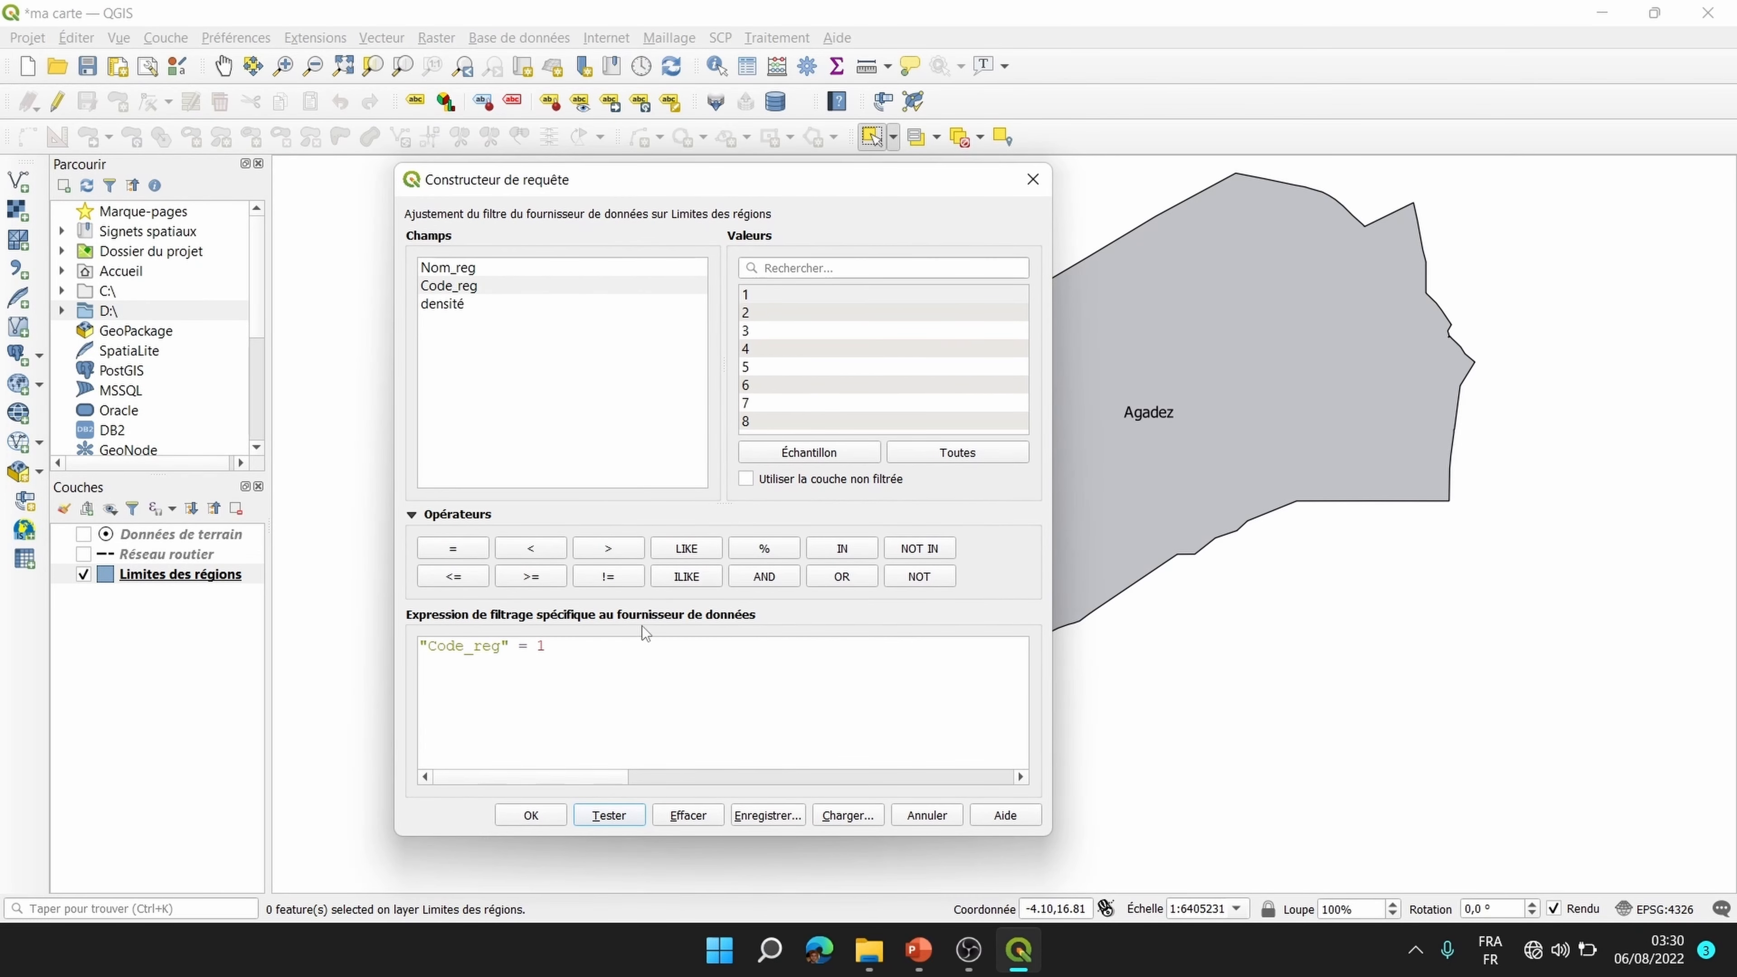
{"action": "left_click", "coordinate": [687, 813]}
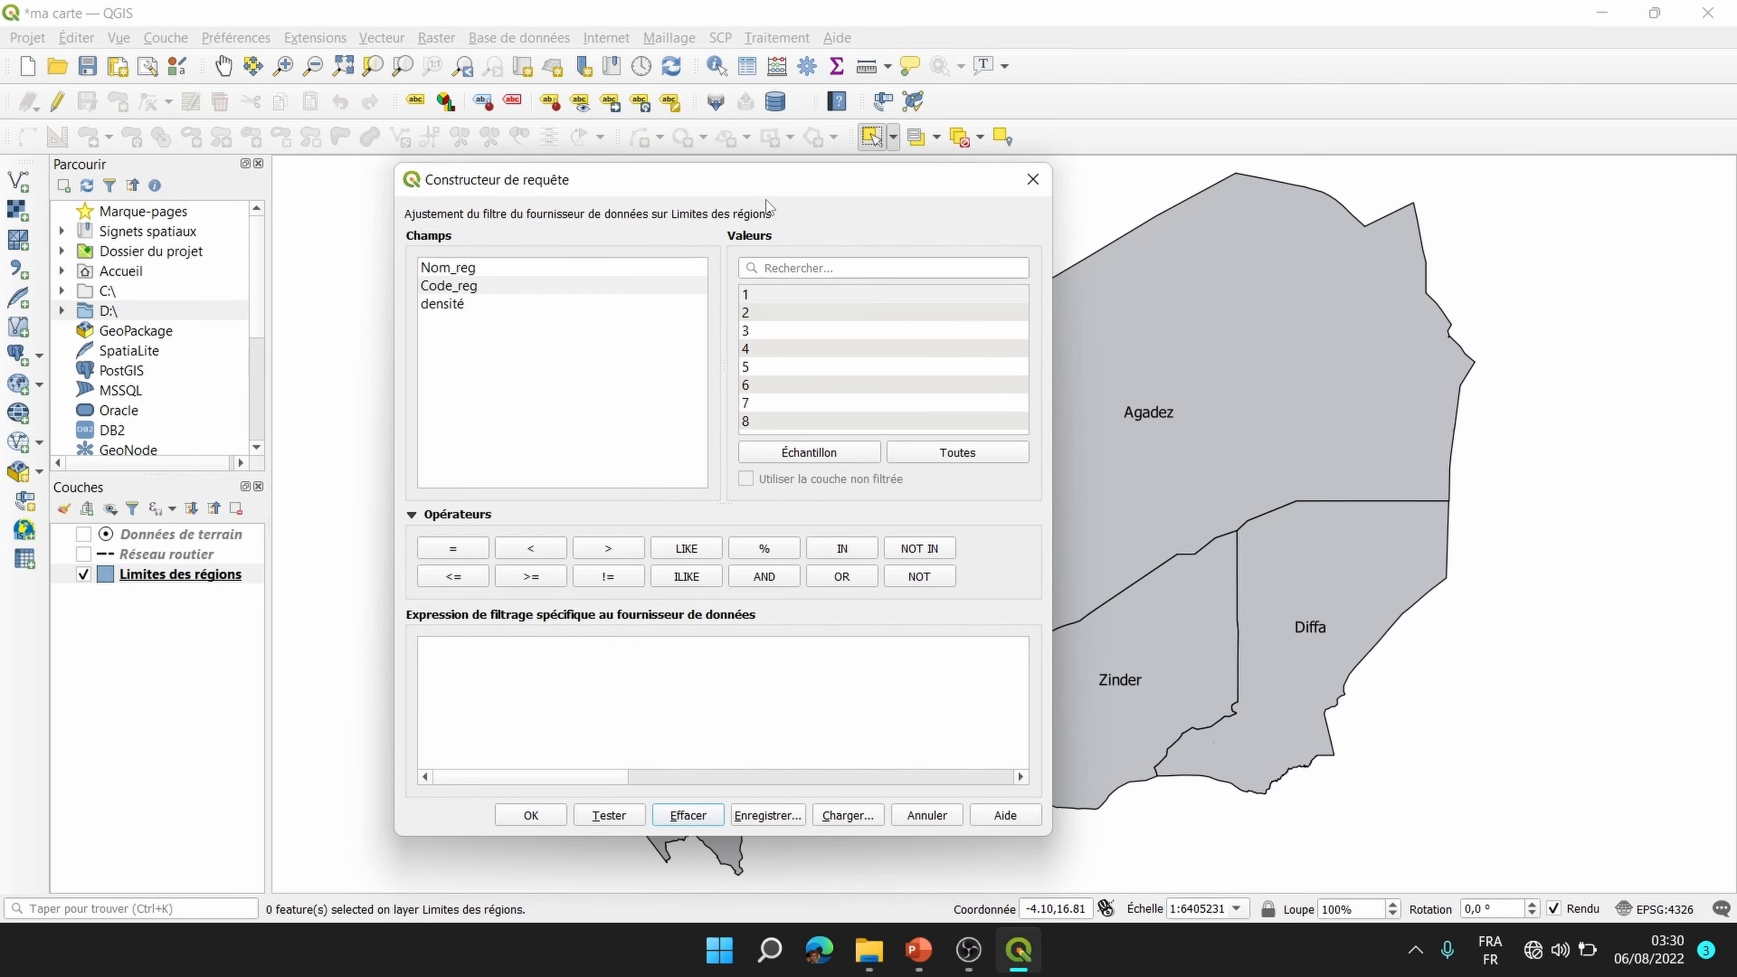
{"action": "left_click_drag", "start_coordinate": [774, 185], "coordinate": [941, 229]}
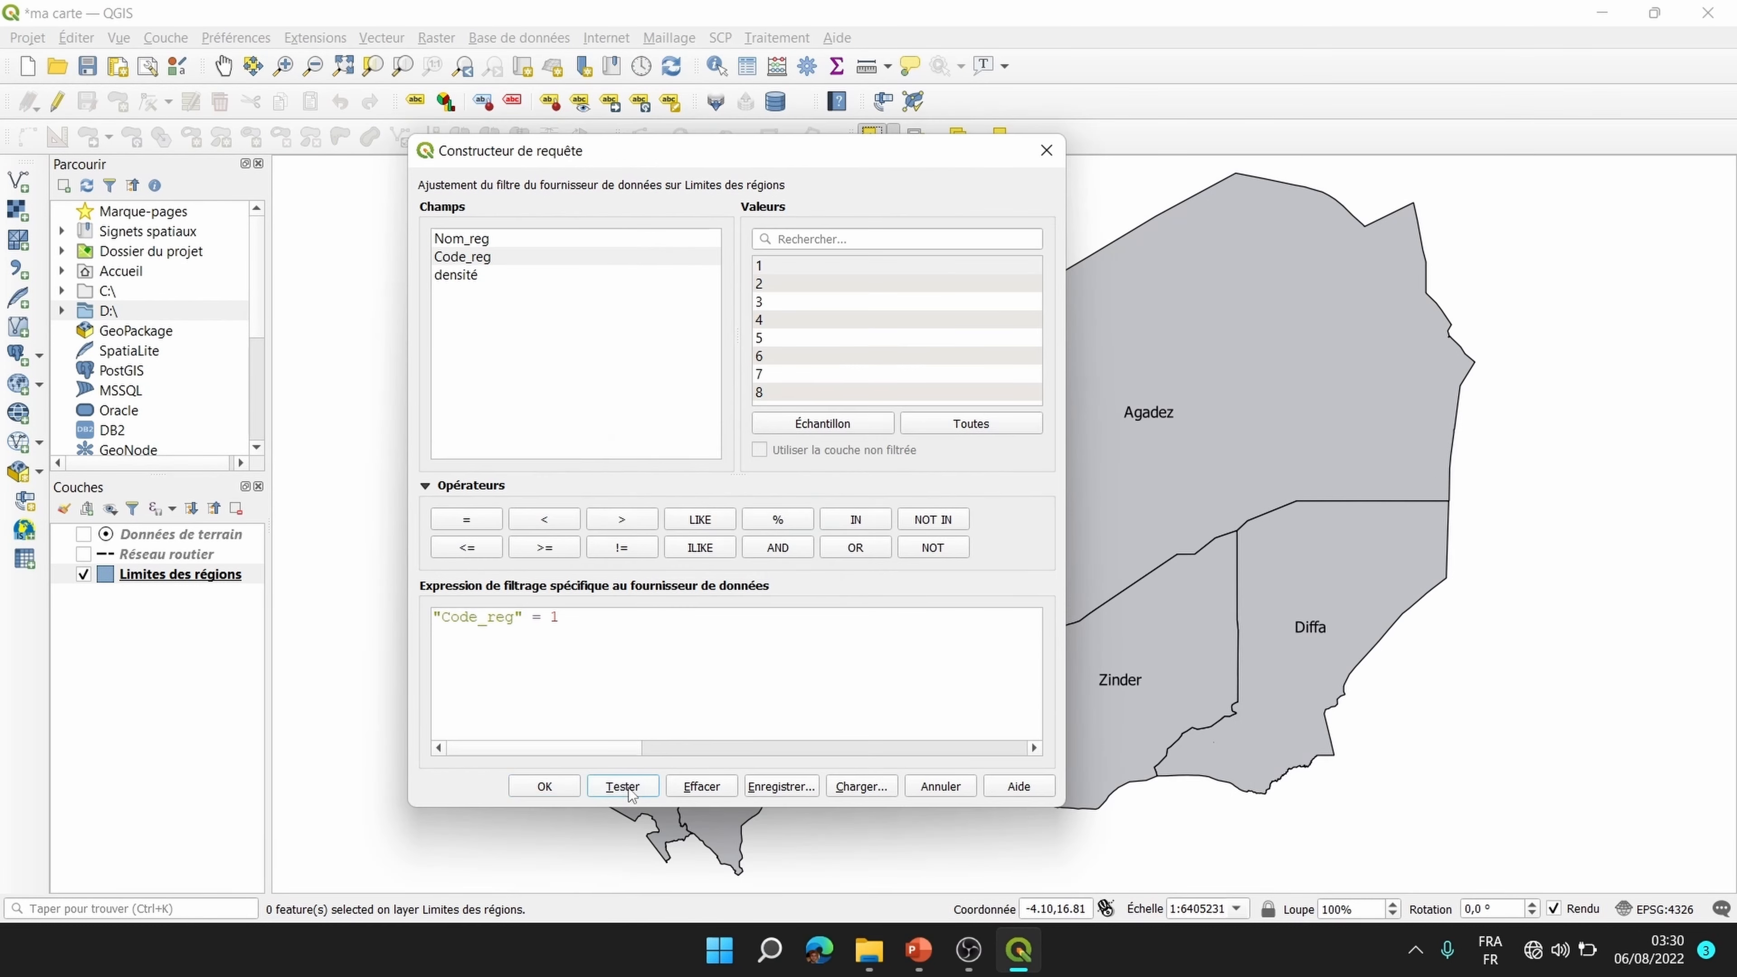
Step: Repeat the test of the region code 1 filter against the map and empty the filter expression again
{"action": "left_click", "coordinate": [628, 787]}
{"action": "left_click", "coordinate": [833, 508]}
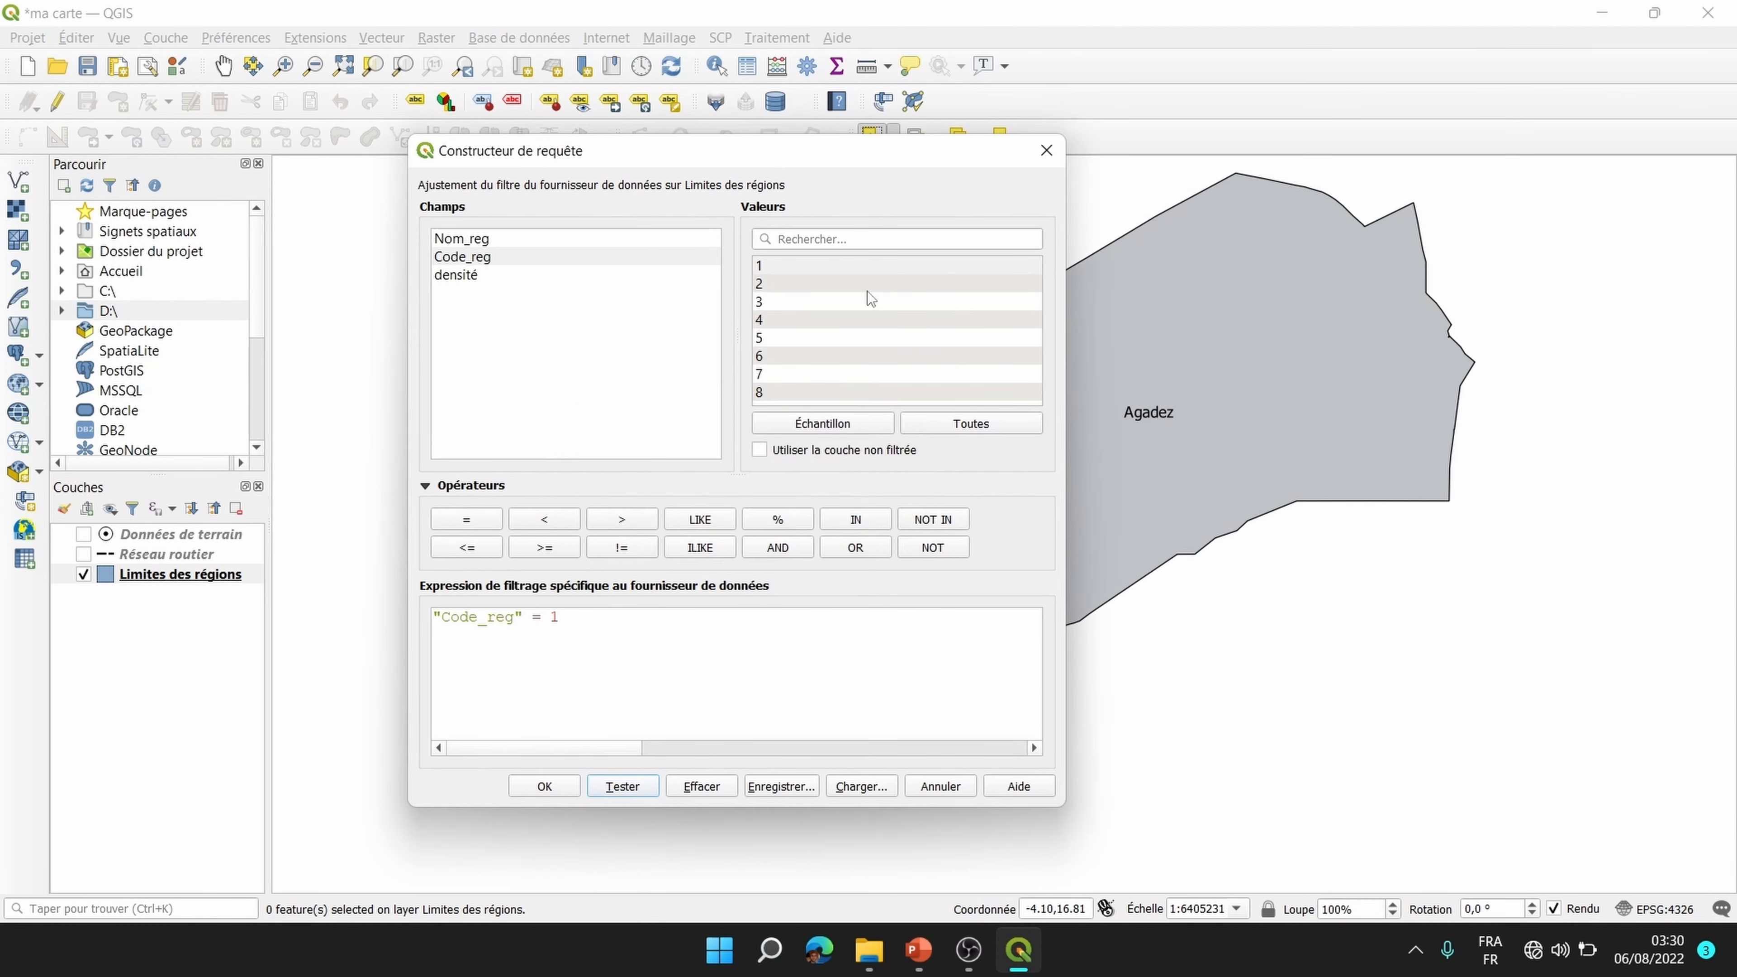
{"action": "left_click_drag", "start_coordinate": [912, 156], "coordinate": [585, 145]}
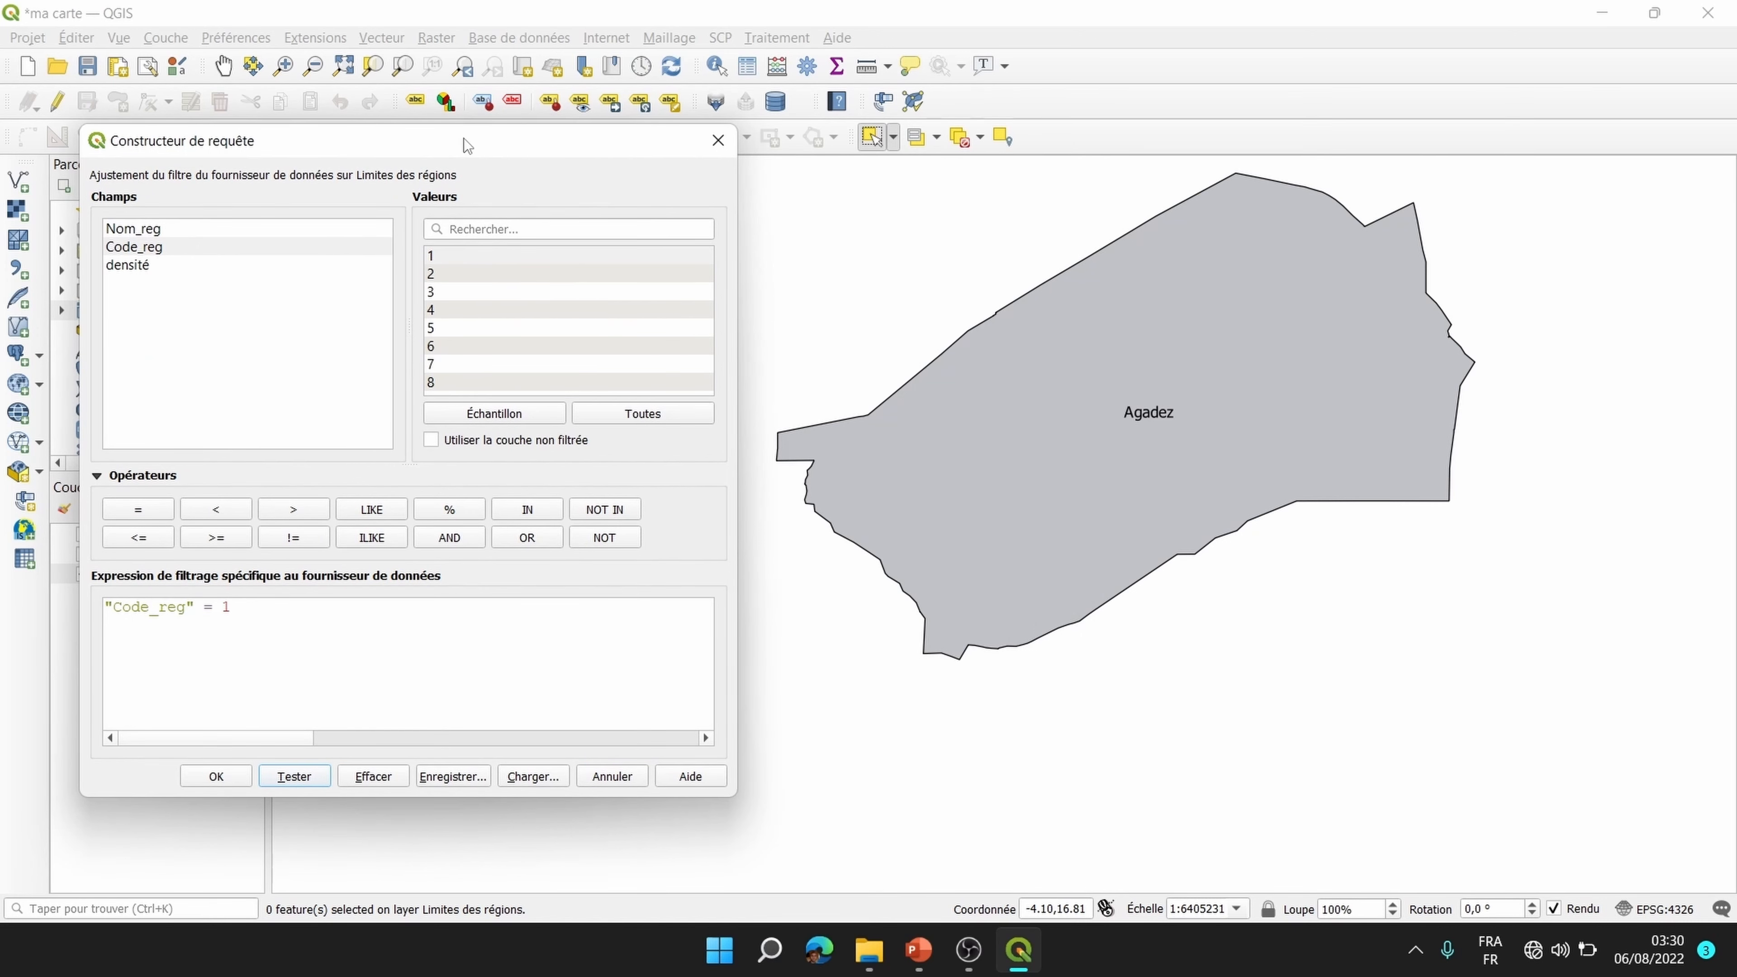
{"action": "left_click_drag", "start_coordinate": [467, 146], "coordinate": [802, 189]}
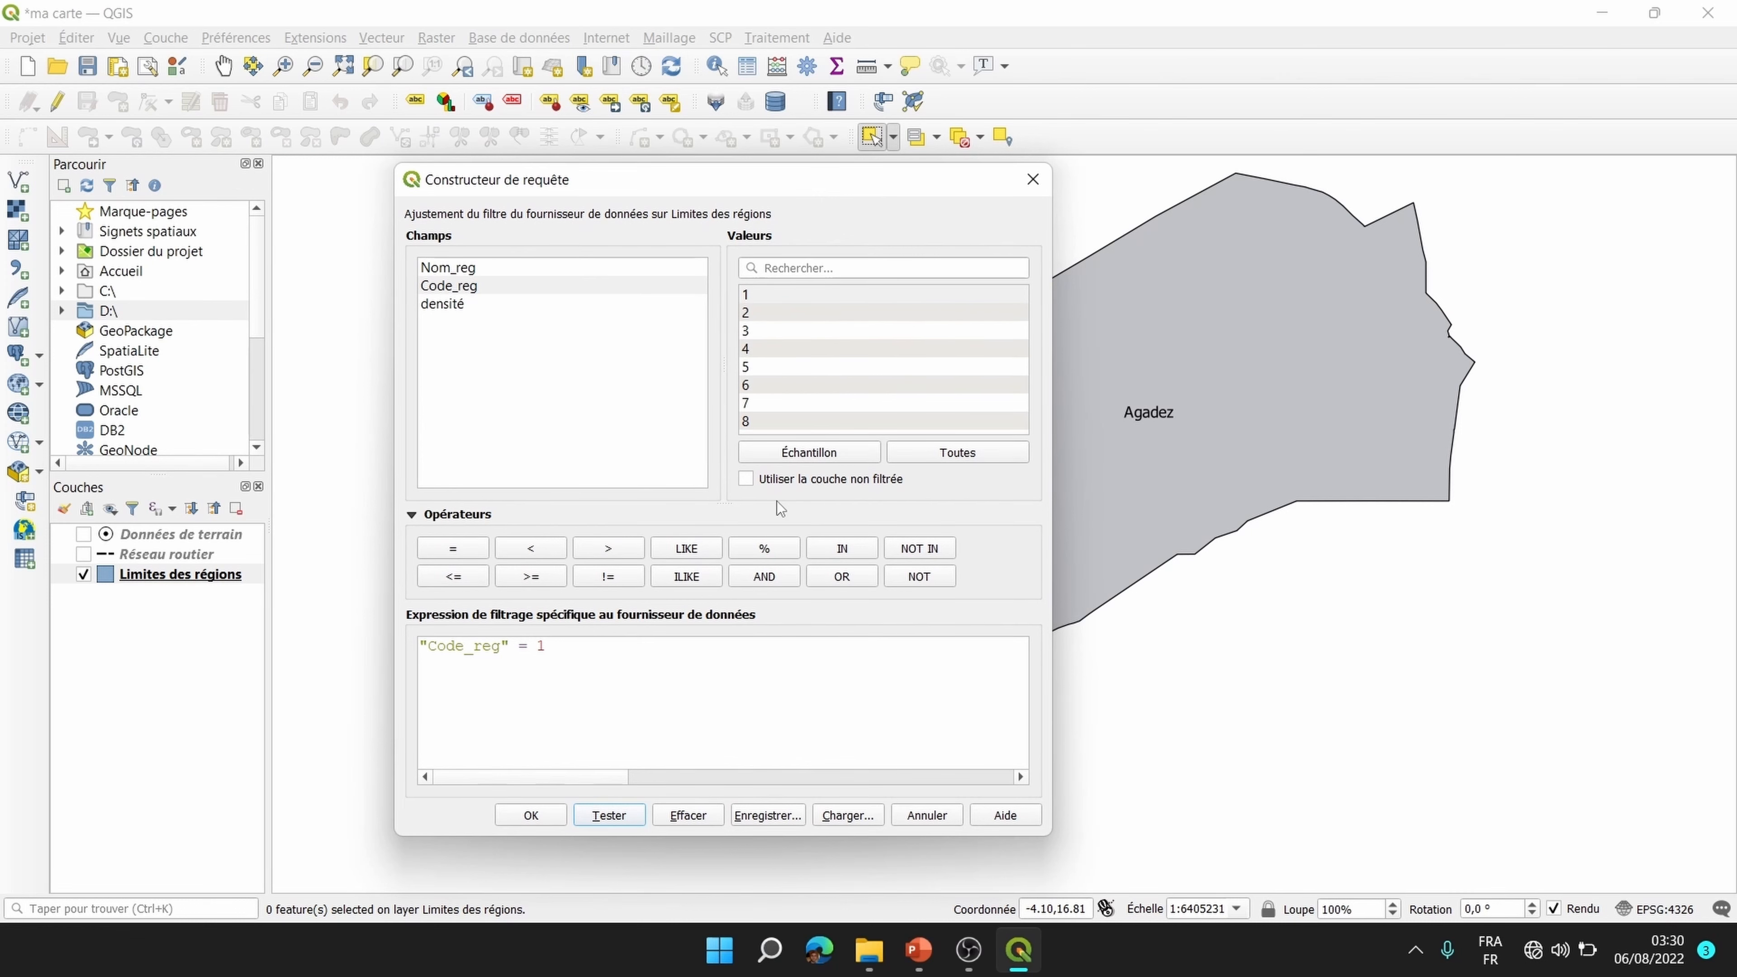
{"action": "left_click", "coordinate": [681, 815]}
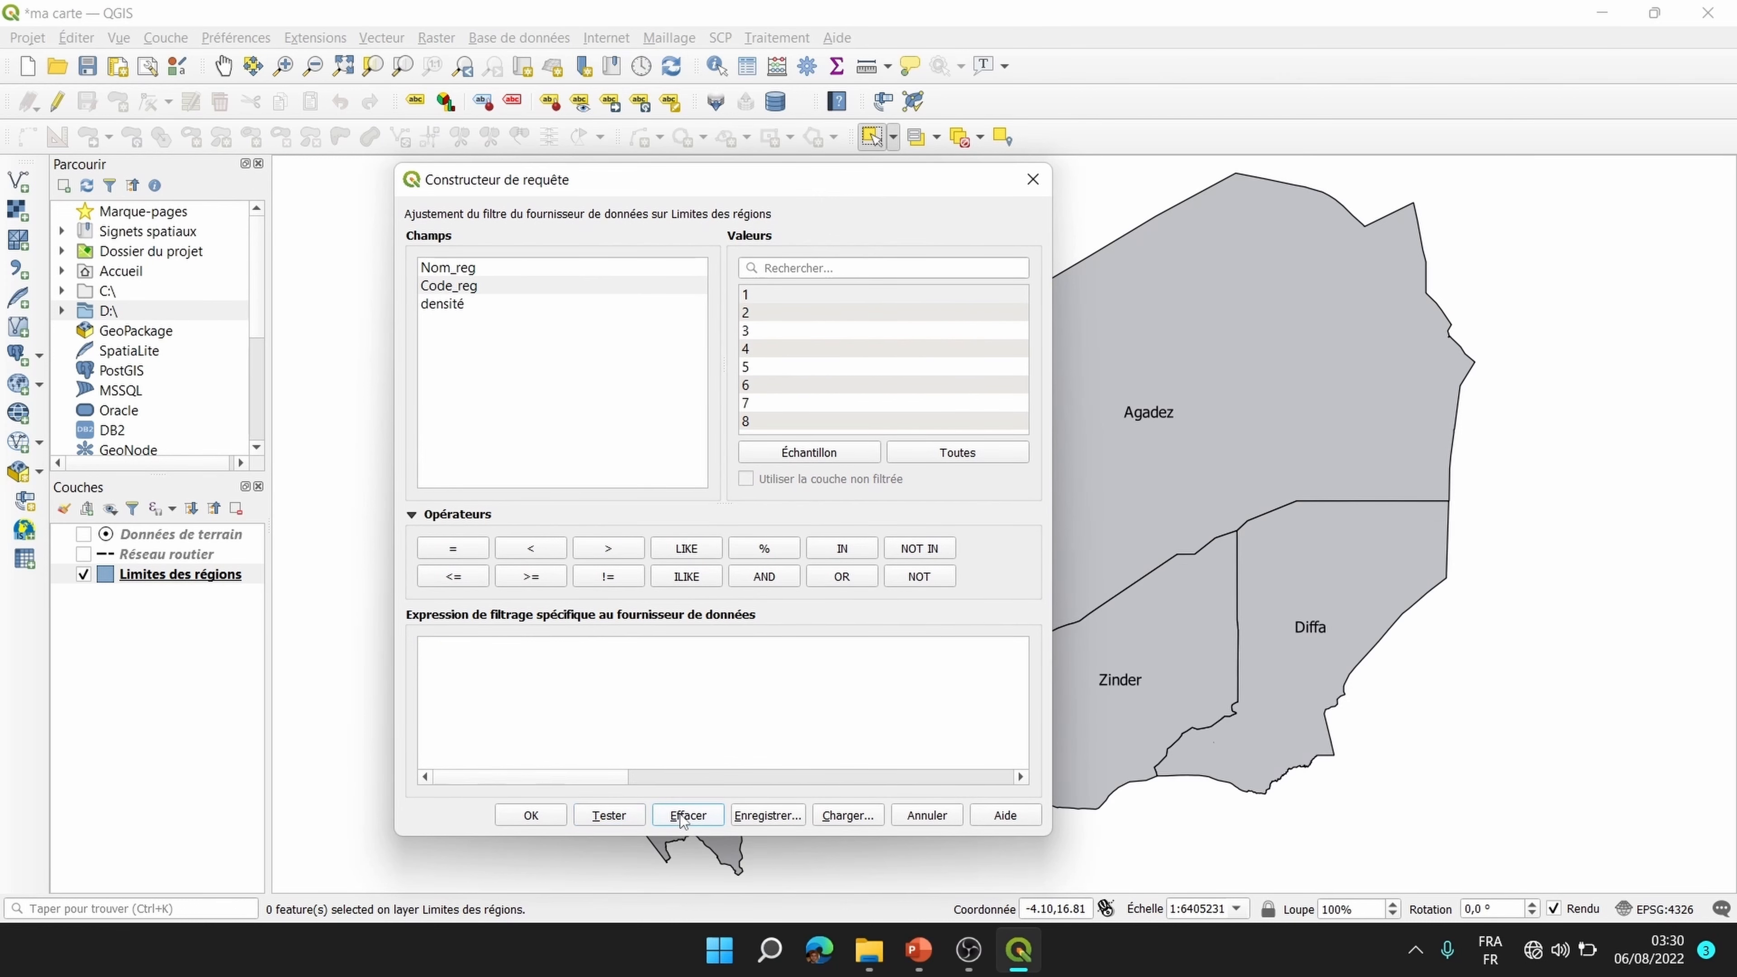
{"action": "left_click_drag", "start_coordinate": [772, 191], "coordinate": [942, 231]}
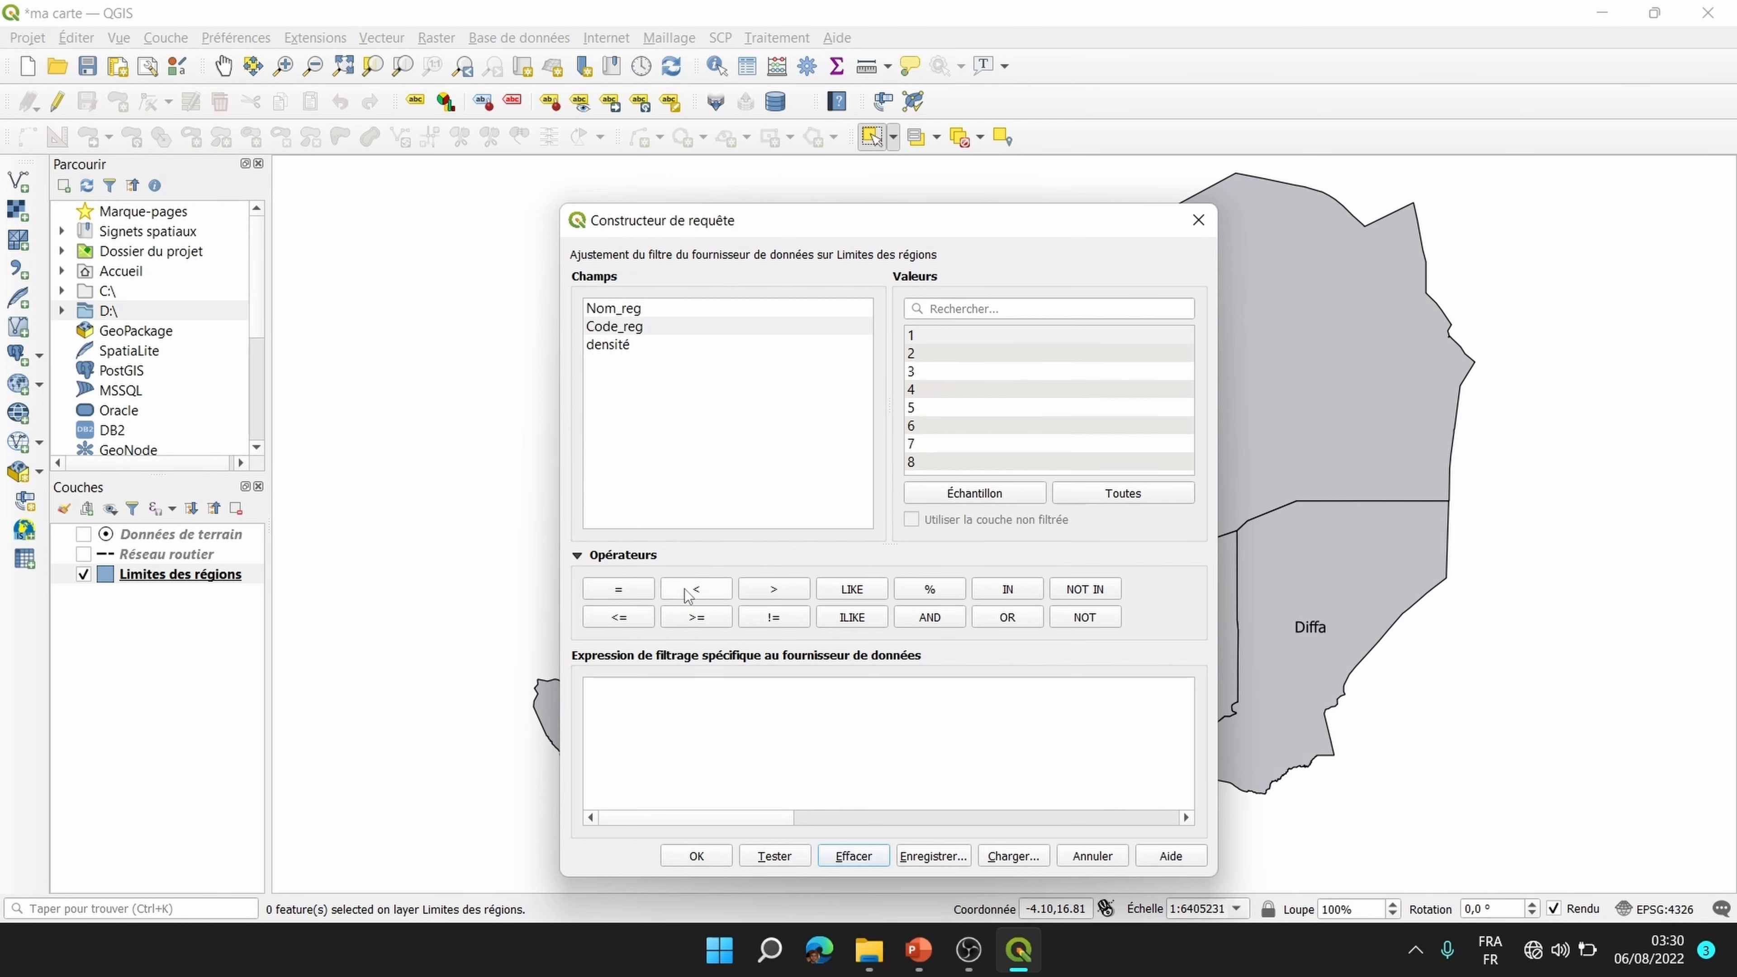
Step: Build the filter expression "Nom_reg" = 'Diffa' from the field's full value list and test it on the map
{"action": "left_click", "coordinate": [692, 415]}
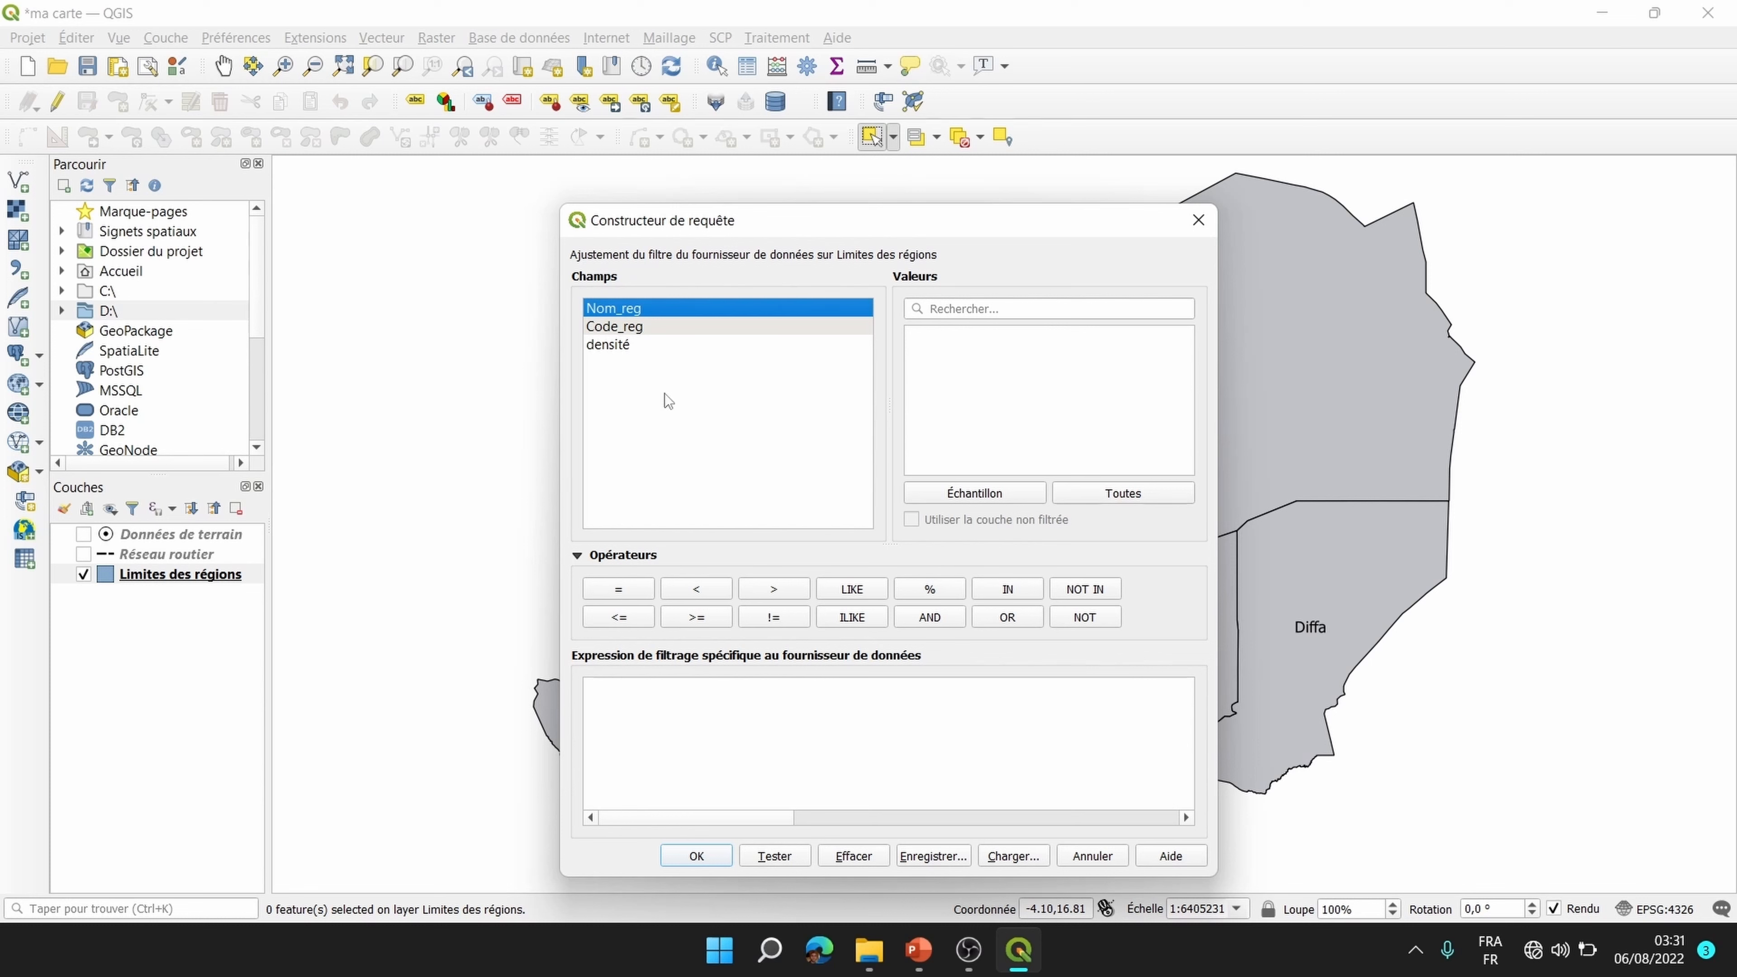
{"action": "double_click", "coordinate": [668, 307]}
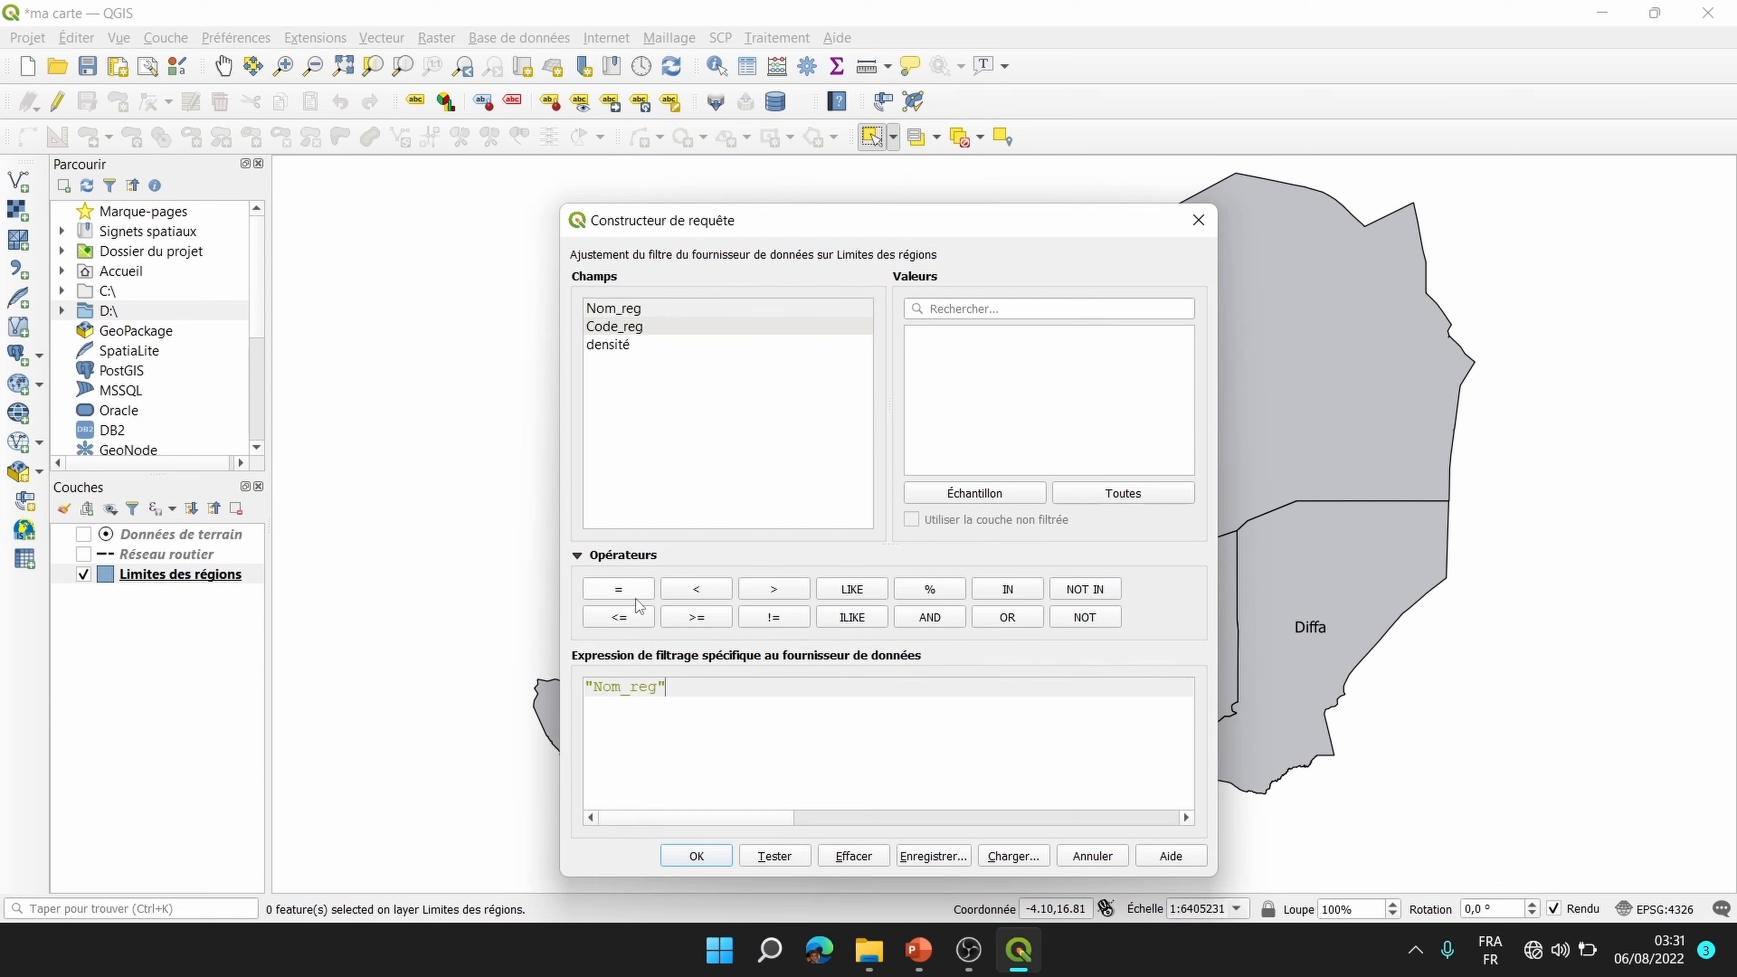
{"action": "left_click", "coordinate": [1135, 496]}
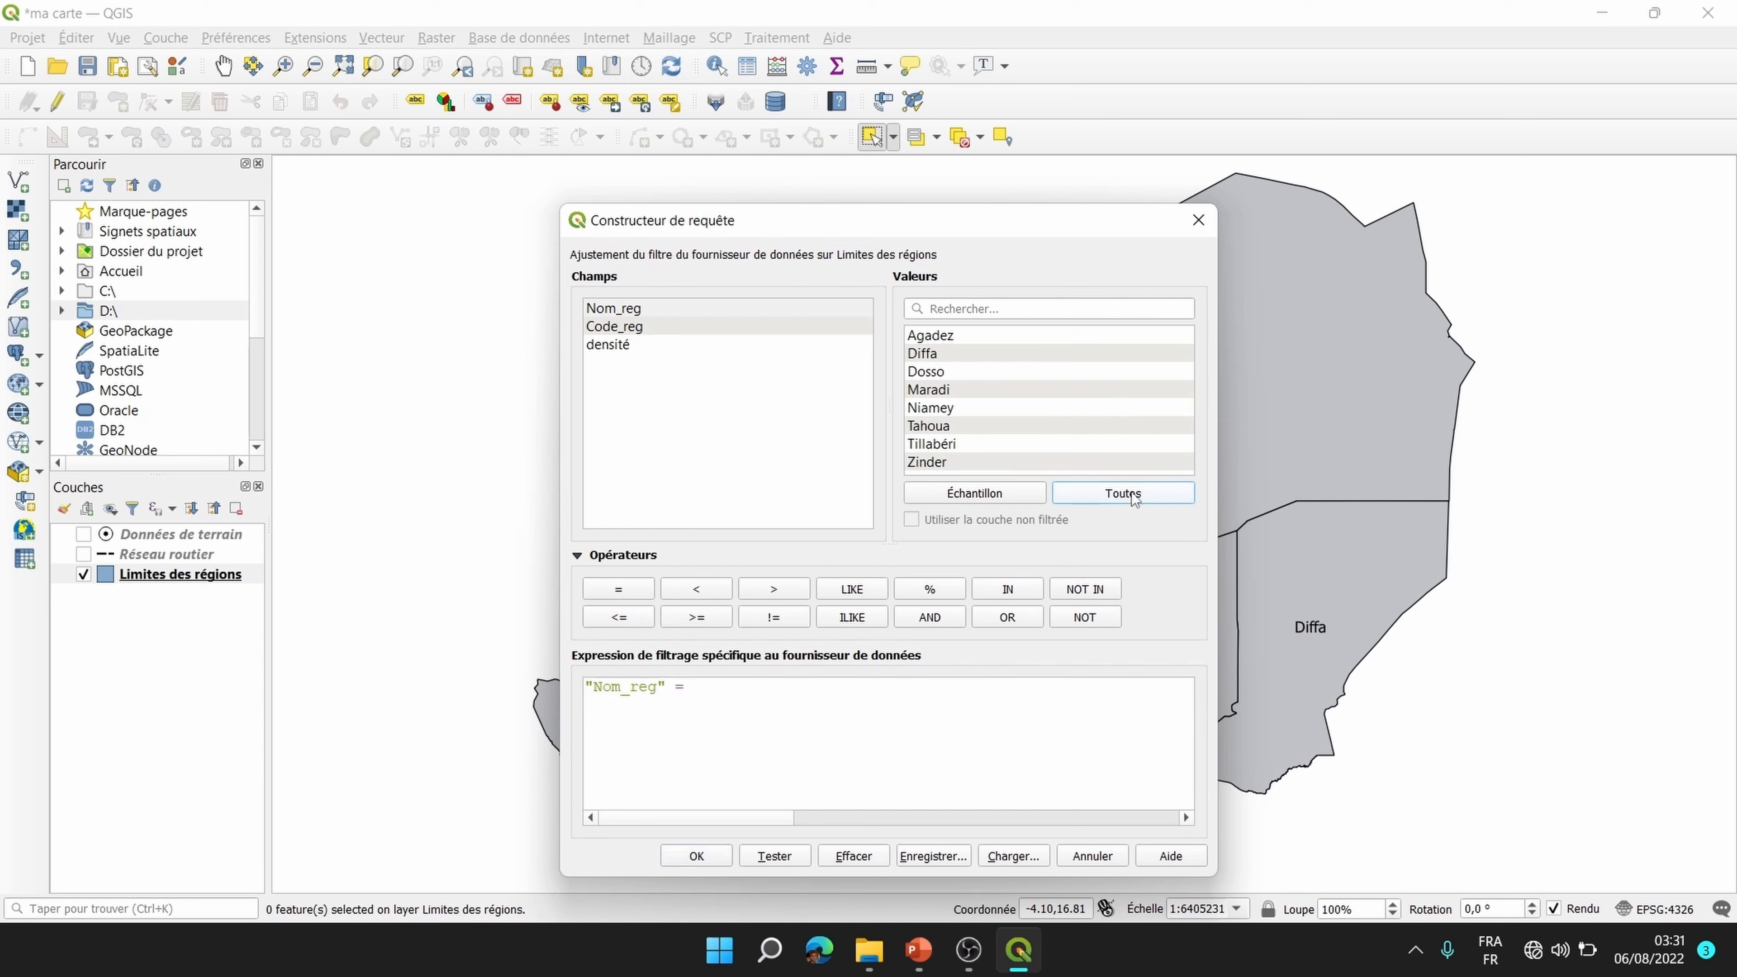
{"action": "double_click", "coordinate": [947, 354]}
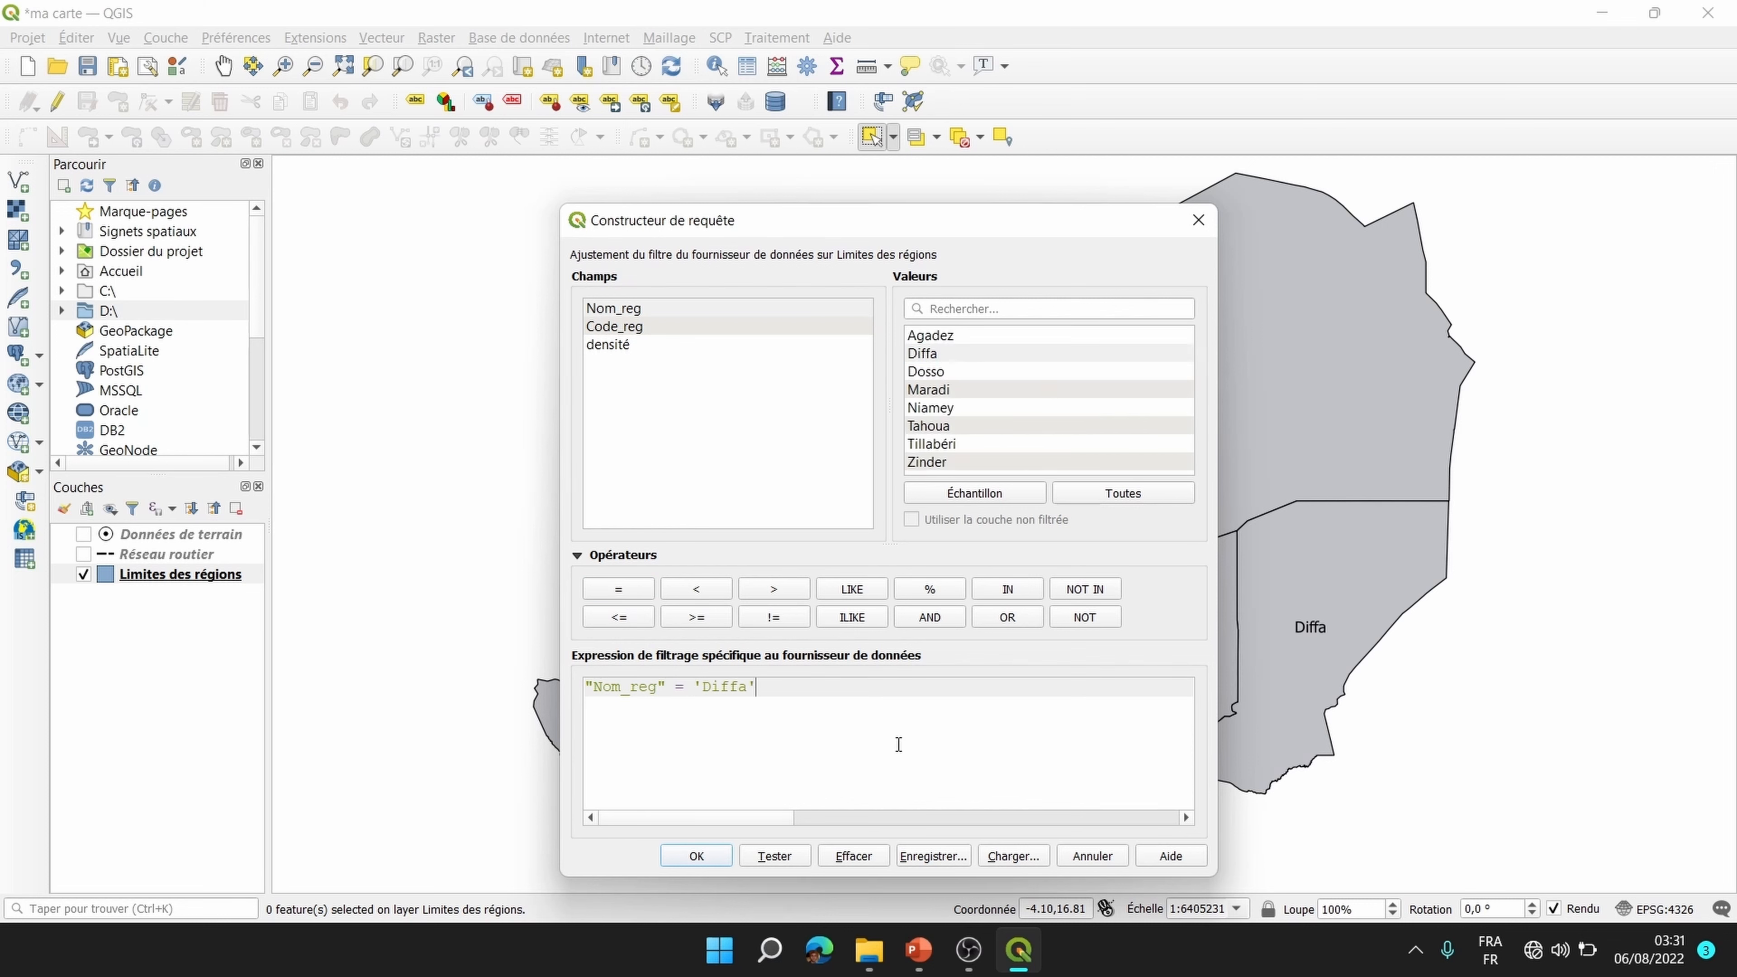
{"action": "left_click", "coordinate": [773, 857]}
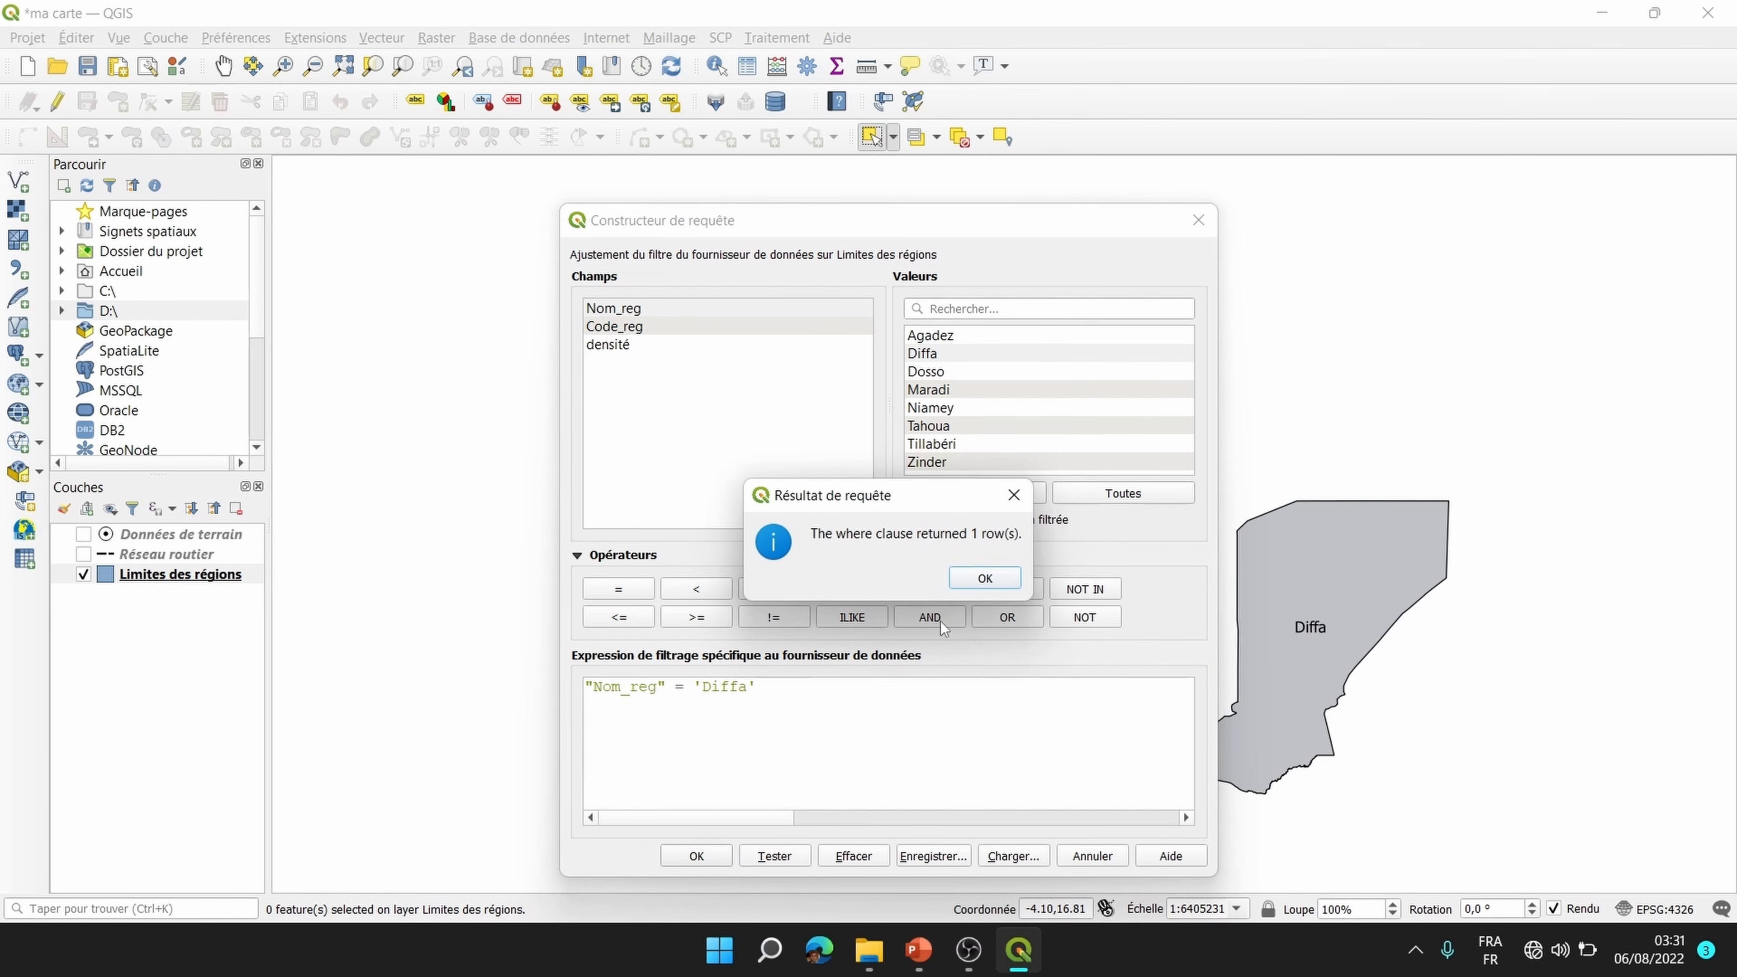
{"action": "left_click", "coordinate": [1005, 582]}
{"action": "left_click_drag", "start_coordinate": [1010, 233], "coordinate": [873, 203]}
Step: Extend the filter expression to "Nom_reg" = 'Diffa' OR "Nom_reg" = 'Zinder'
{"action": "left_click", "coordinate": [681, 678]}
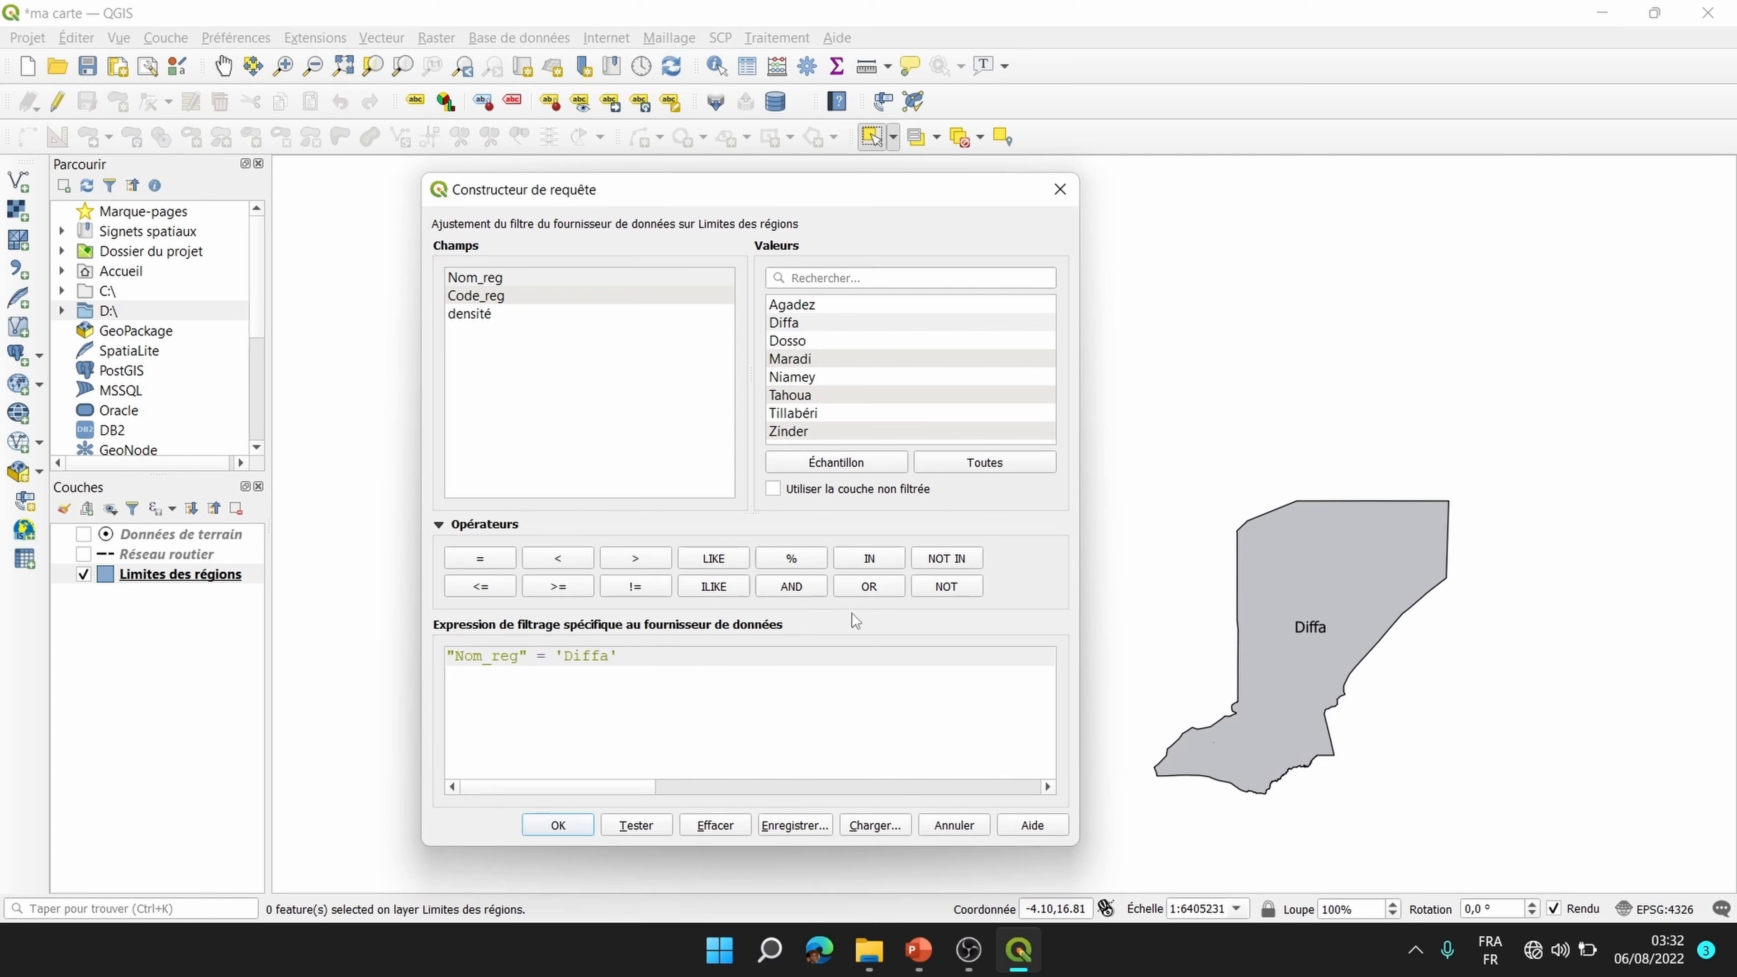
{"action": "left_click", "coordinate": [873, 583]}
{"action": "double_click", "coordinate": [478, 277]}
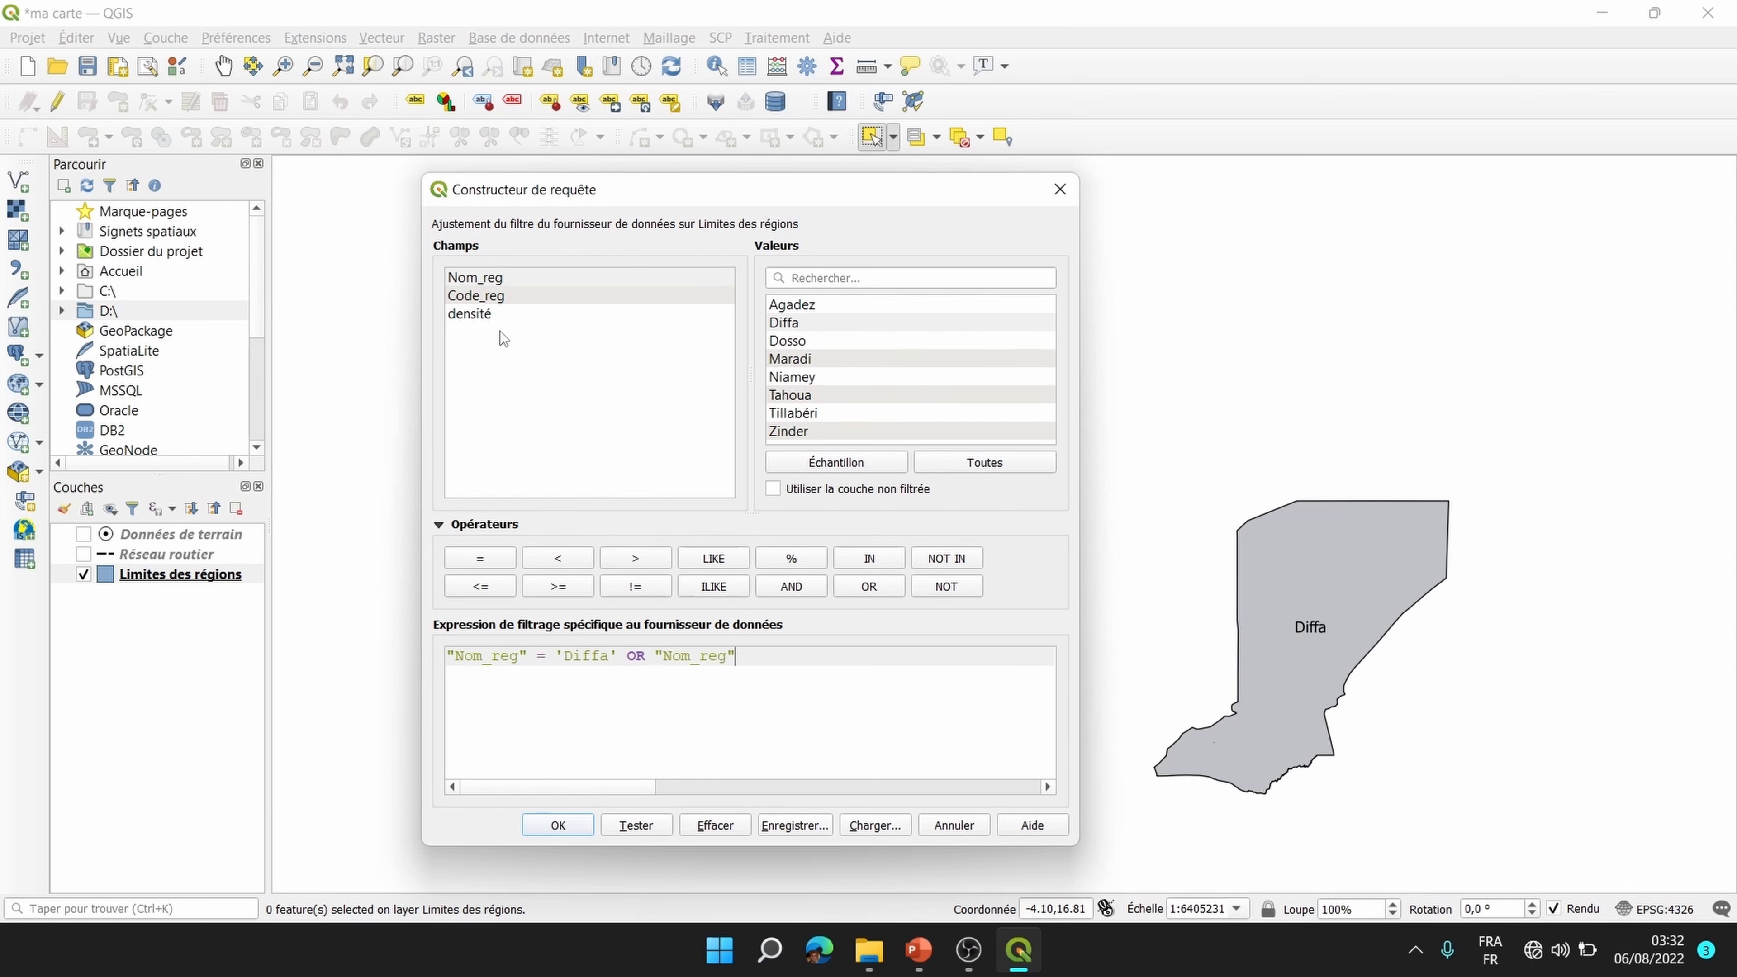
{"action": "left_click", "coordinate": [477, 558]}
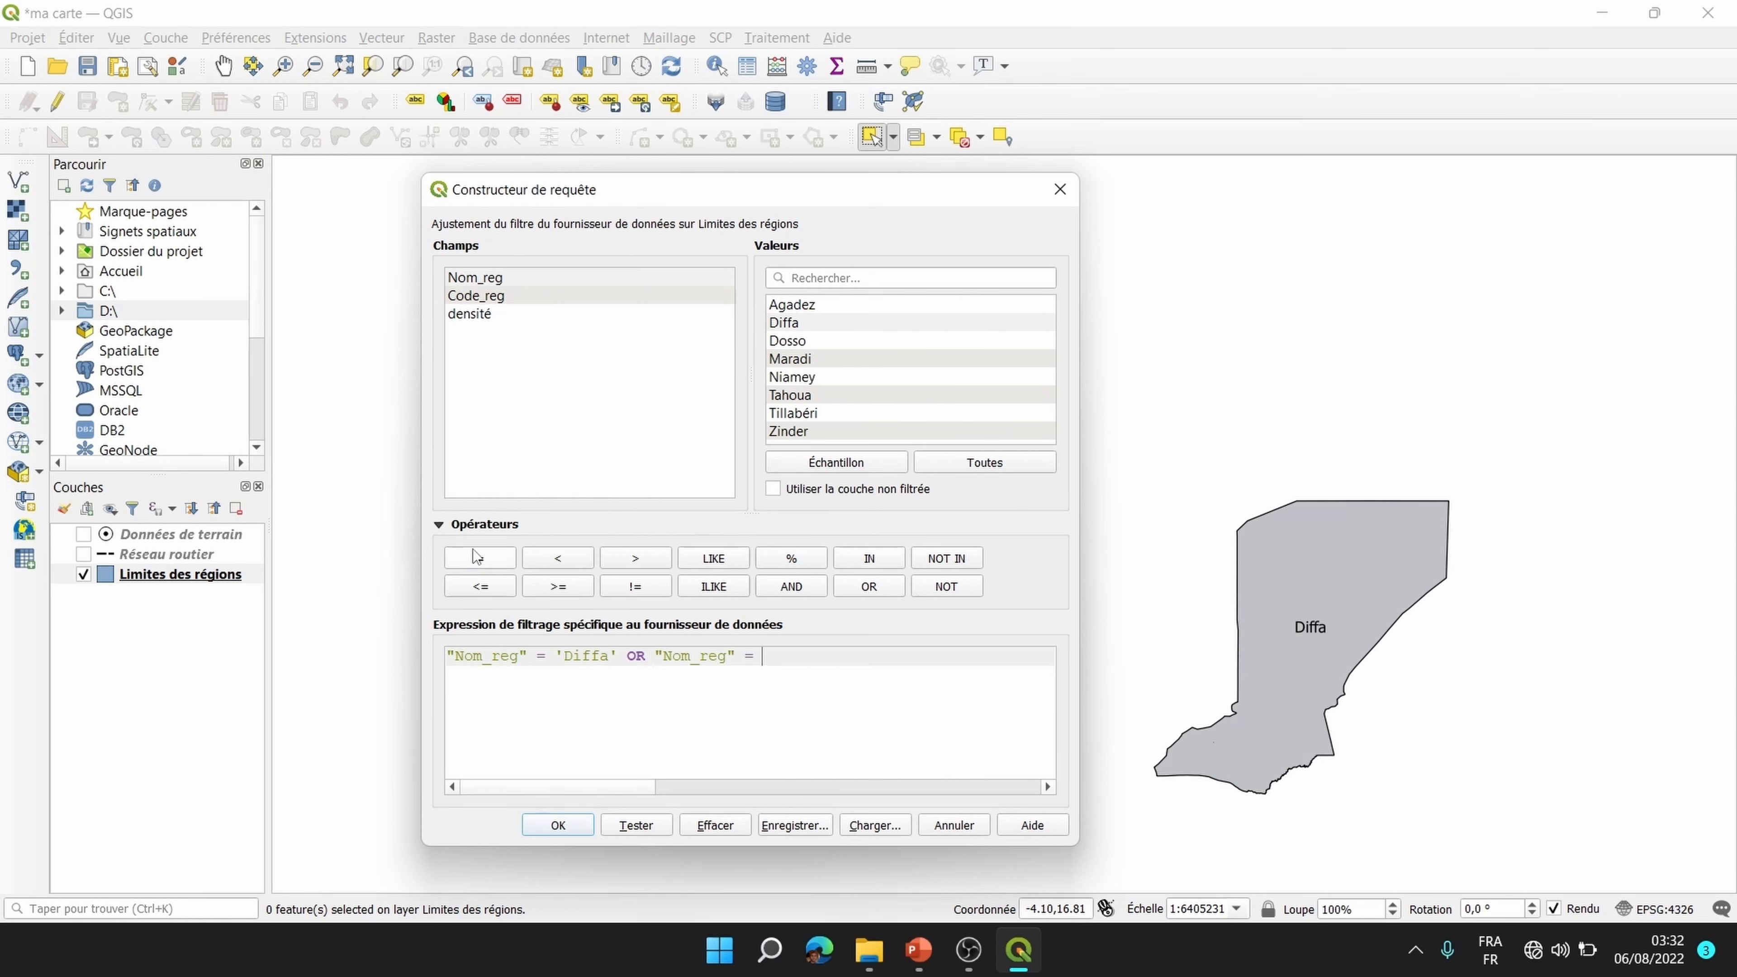
{"action": "left_click", "coordinate": [807, 433]}
{"action": "double_click", "coordinate": [806, 432]}
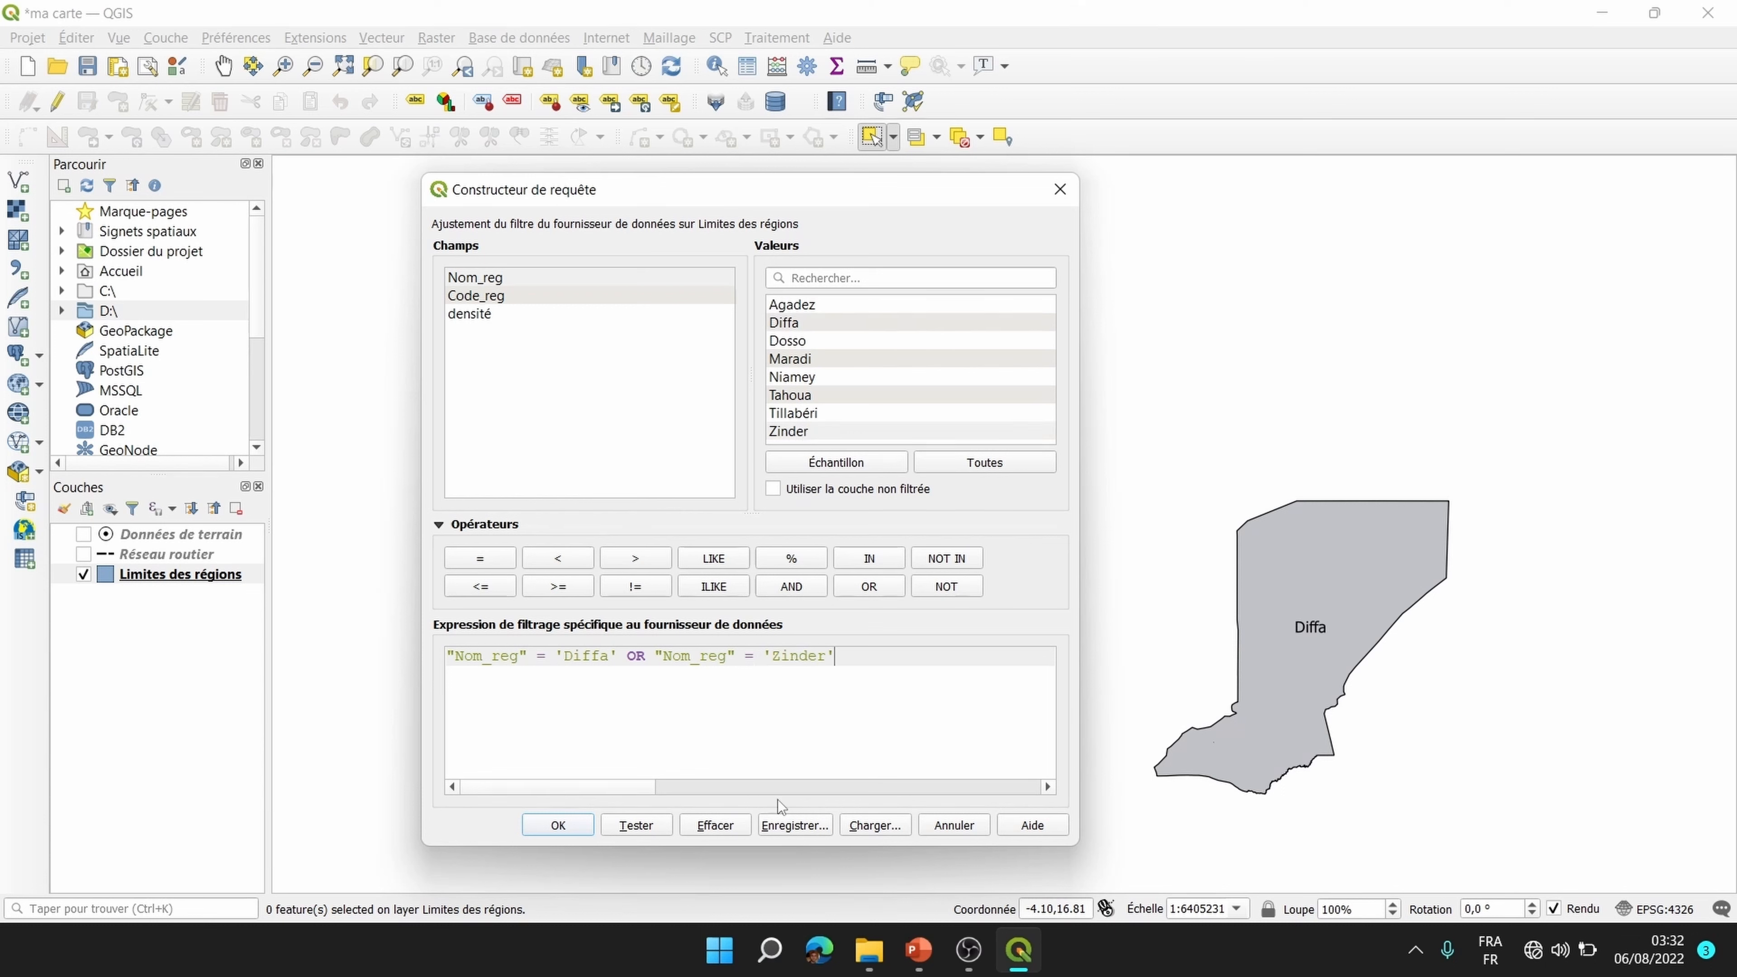
Step: Test the Diffa OR Zinder filter, inspect the filtered regions on the map, and clear the expression
{"action": "left_click", "coordinate": [641, 826]}
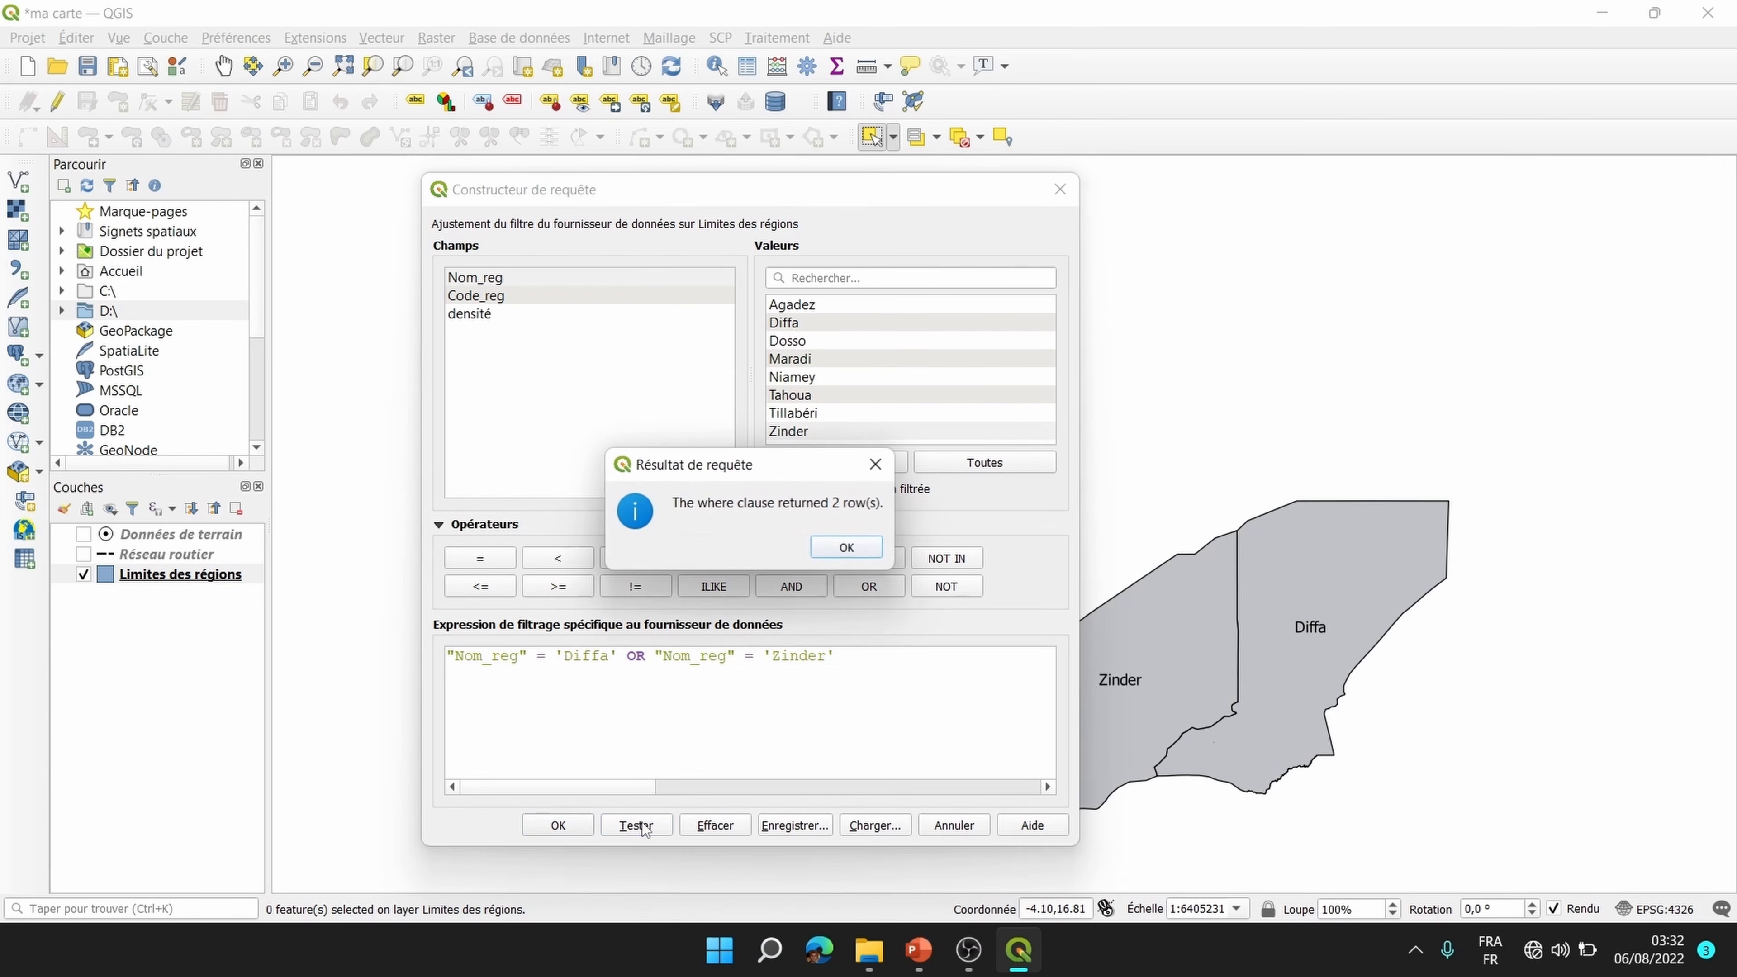
{"action": "left_click", "coordinate": [860, 553]}
{"action": "left_click_drag", "start_coordinate": [906, 194], "coordinate": [454, 179]}
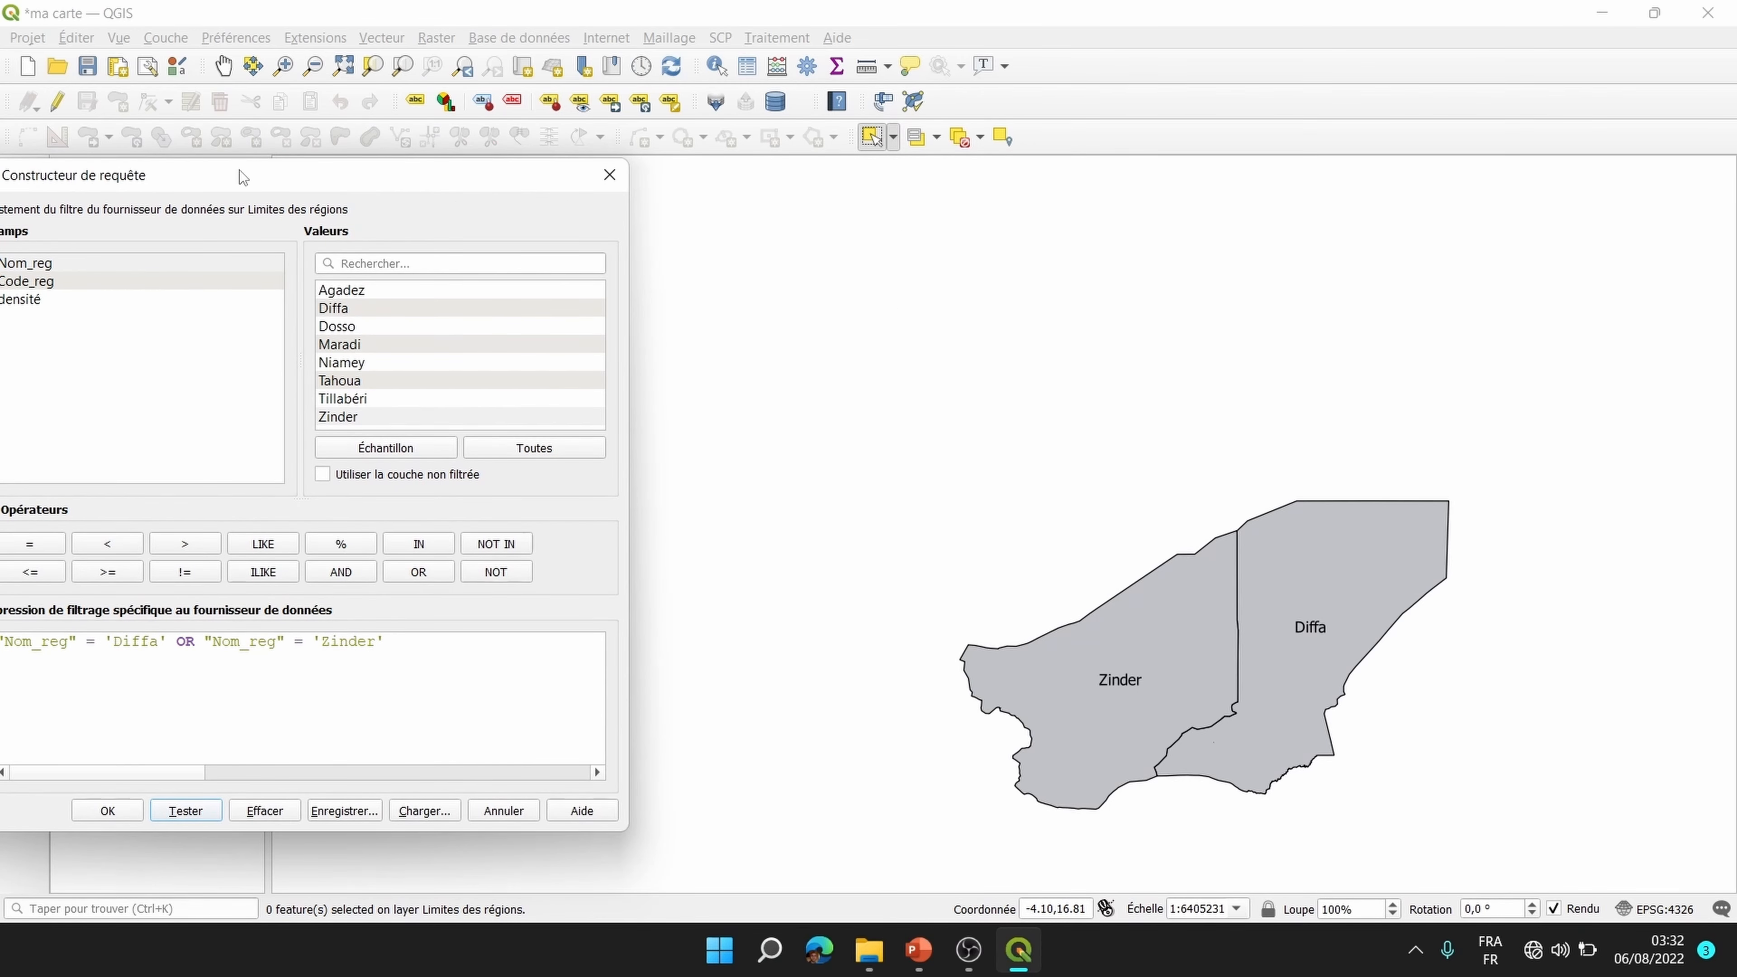
{"action": "left_click_drag", "start_coordinate": [240, 177], "coordinate": [532, 157]}
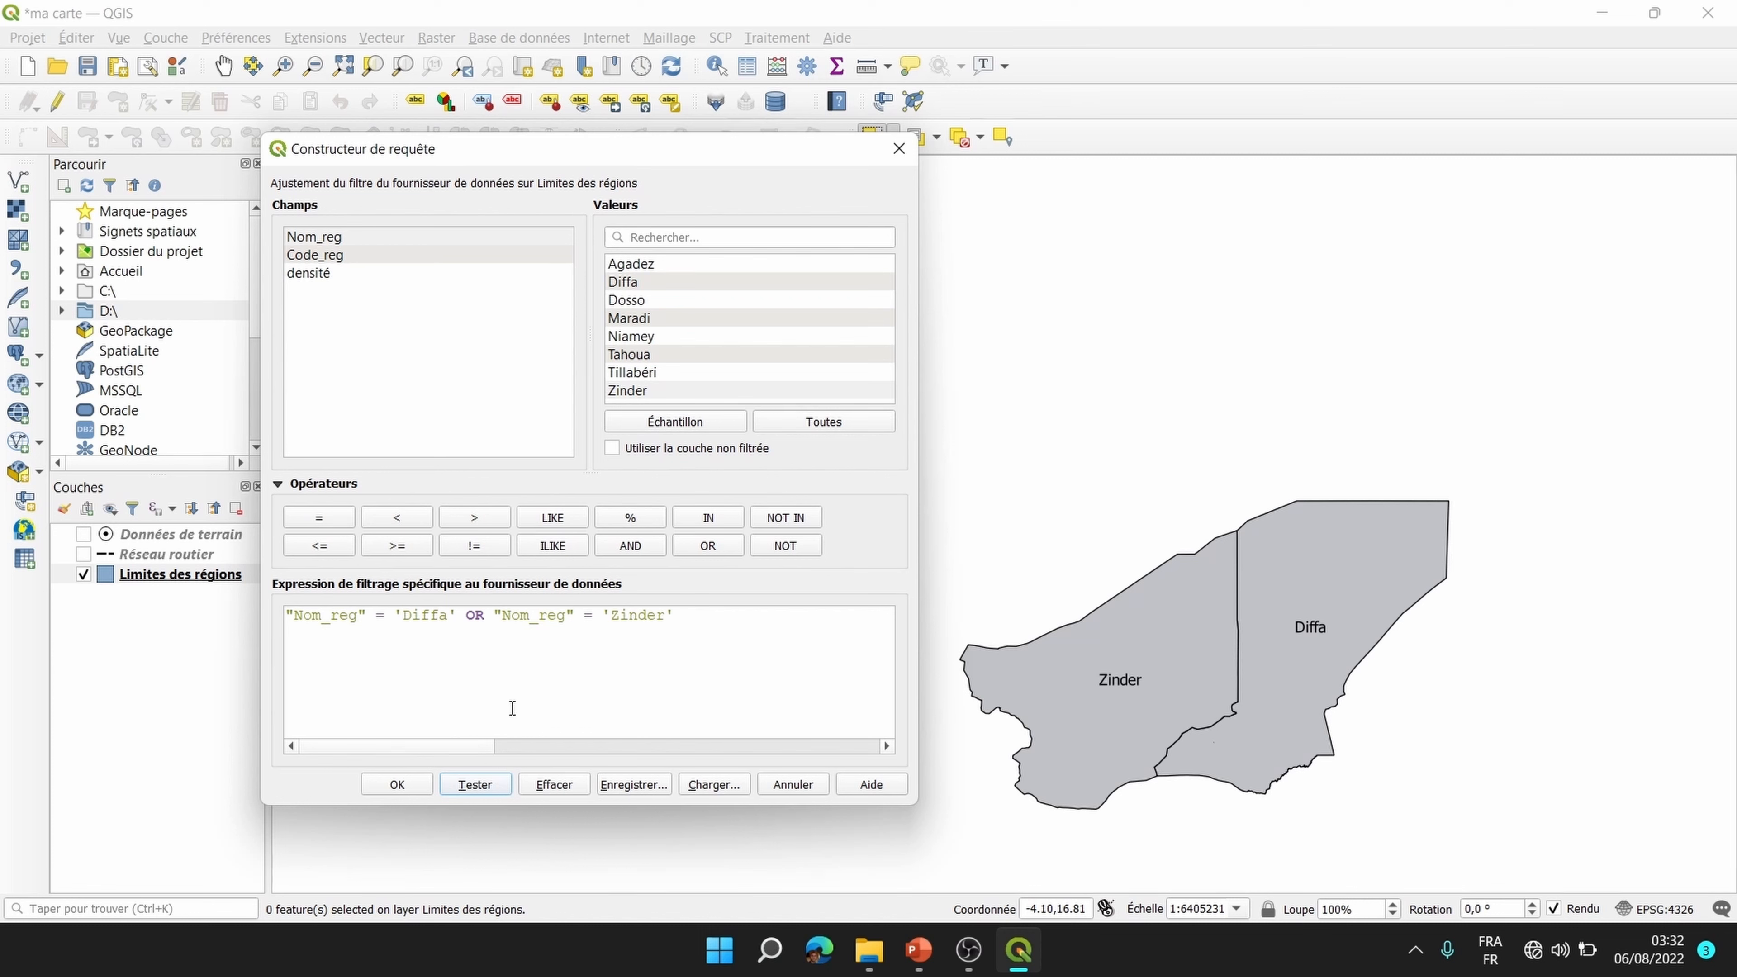
{"action": "left_click", "coordinate": [555, 786]}
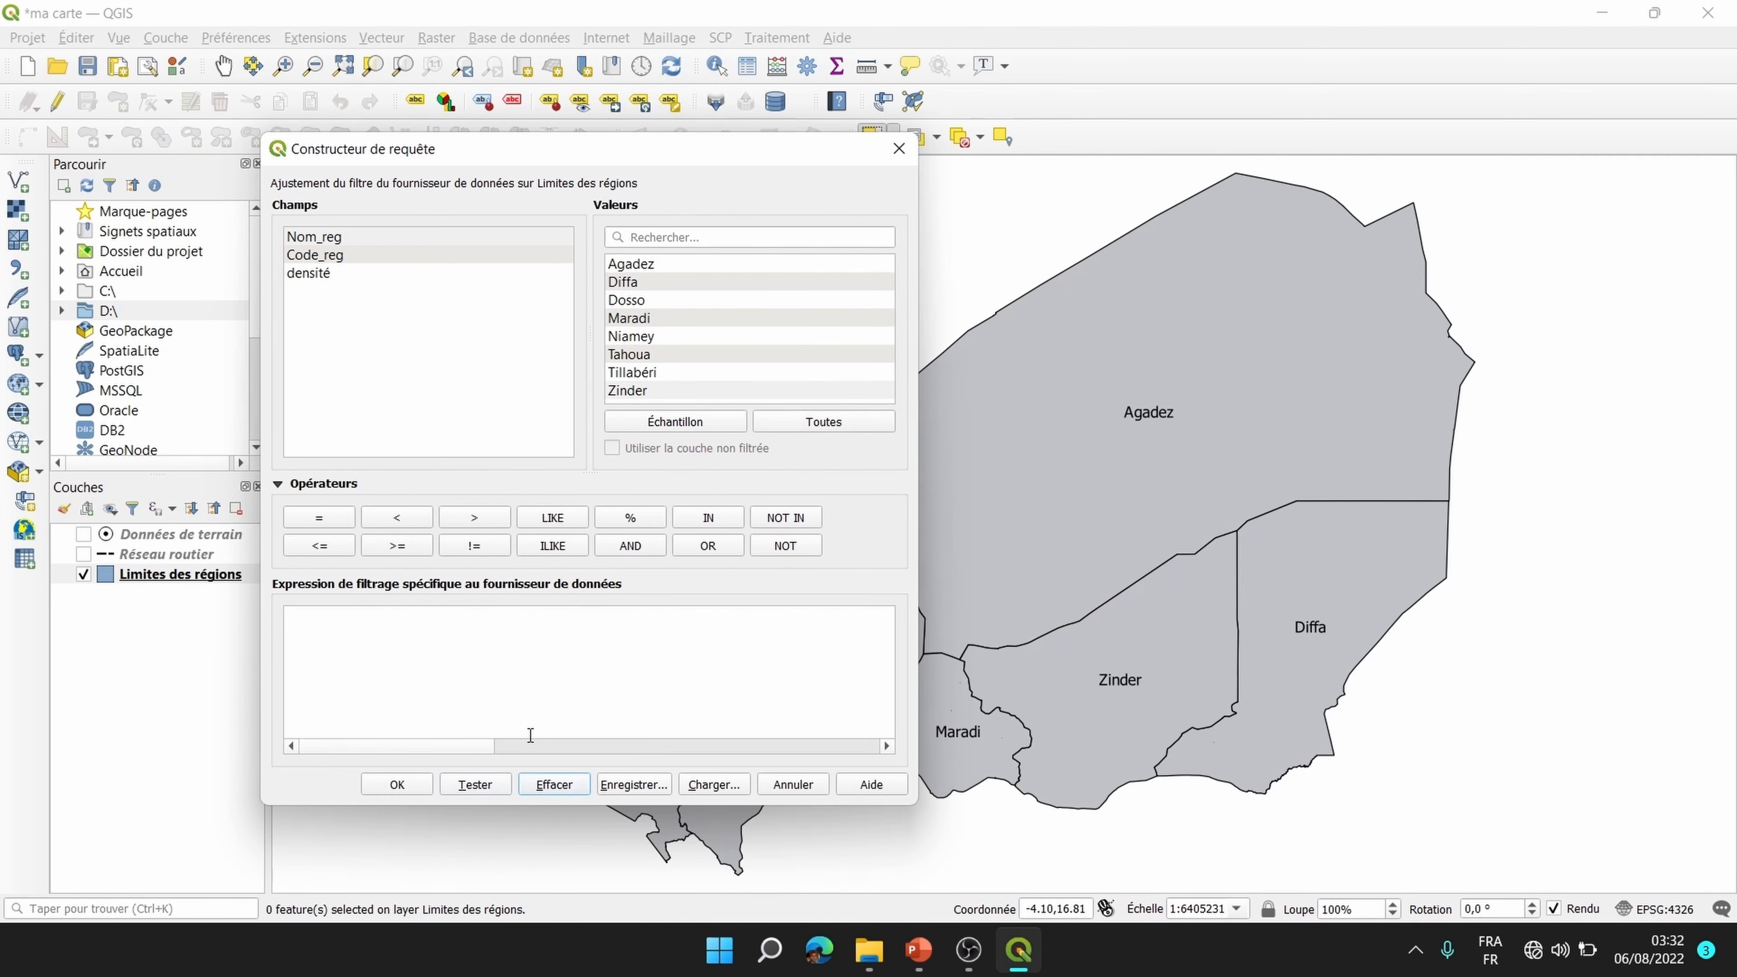
Step: Build the filter expression "Nom_reg" = 'Zinder' AND "Nom_reg" = 'Diffa'
{"action": "double_click", "coordinate": [364, 240]}
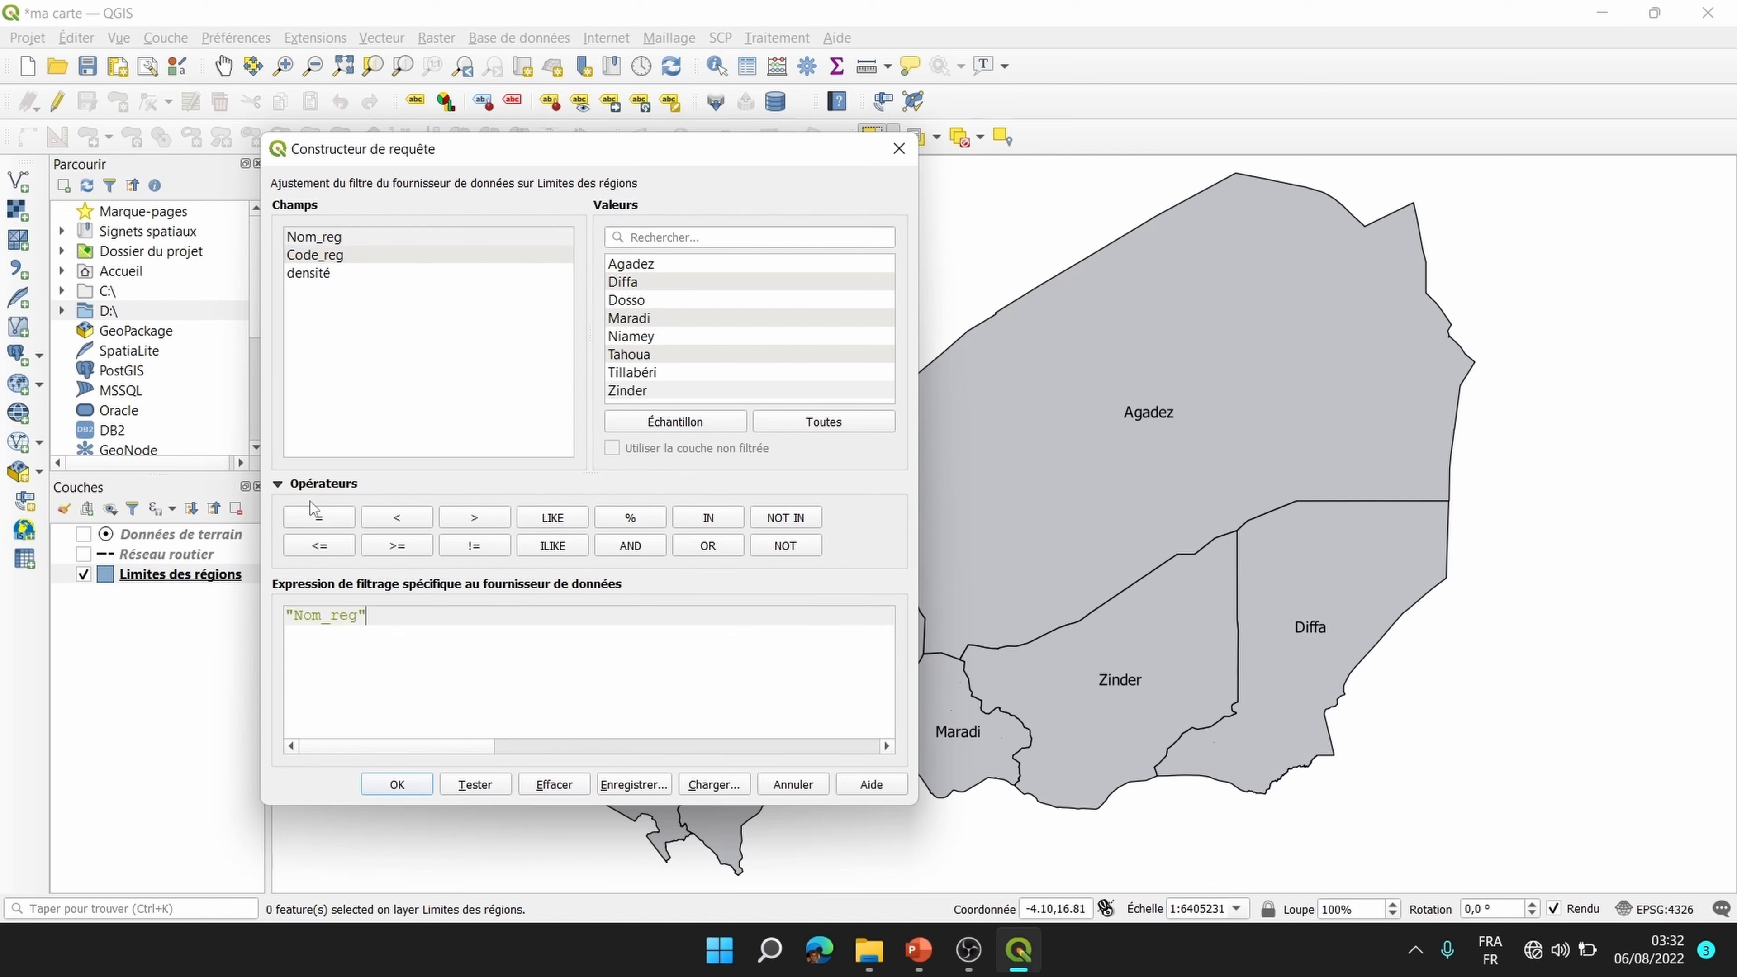
{"action": "left_click", "coordinate": [316, 525]}
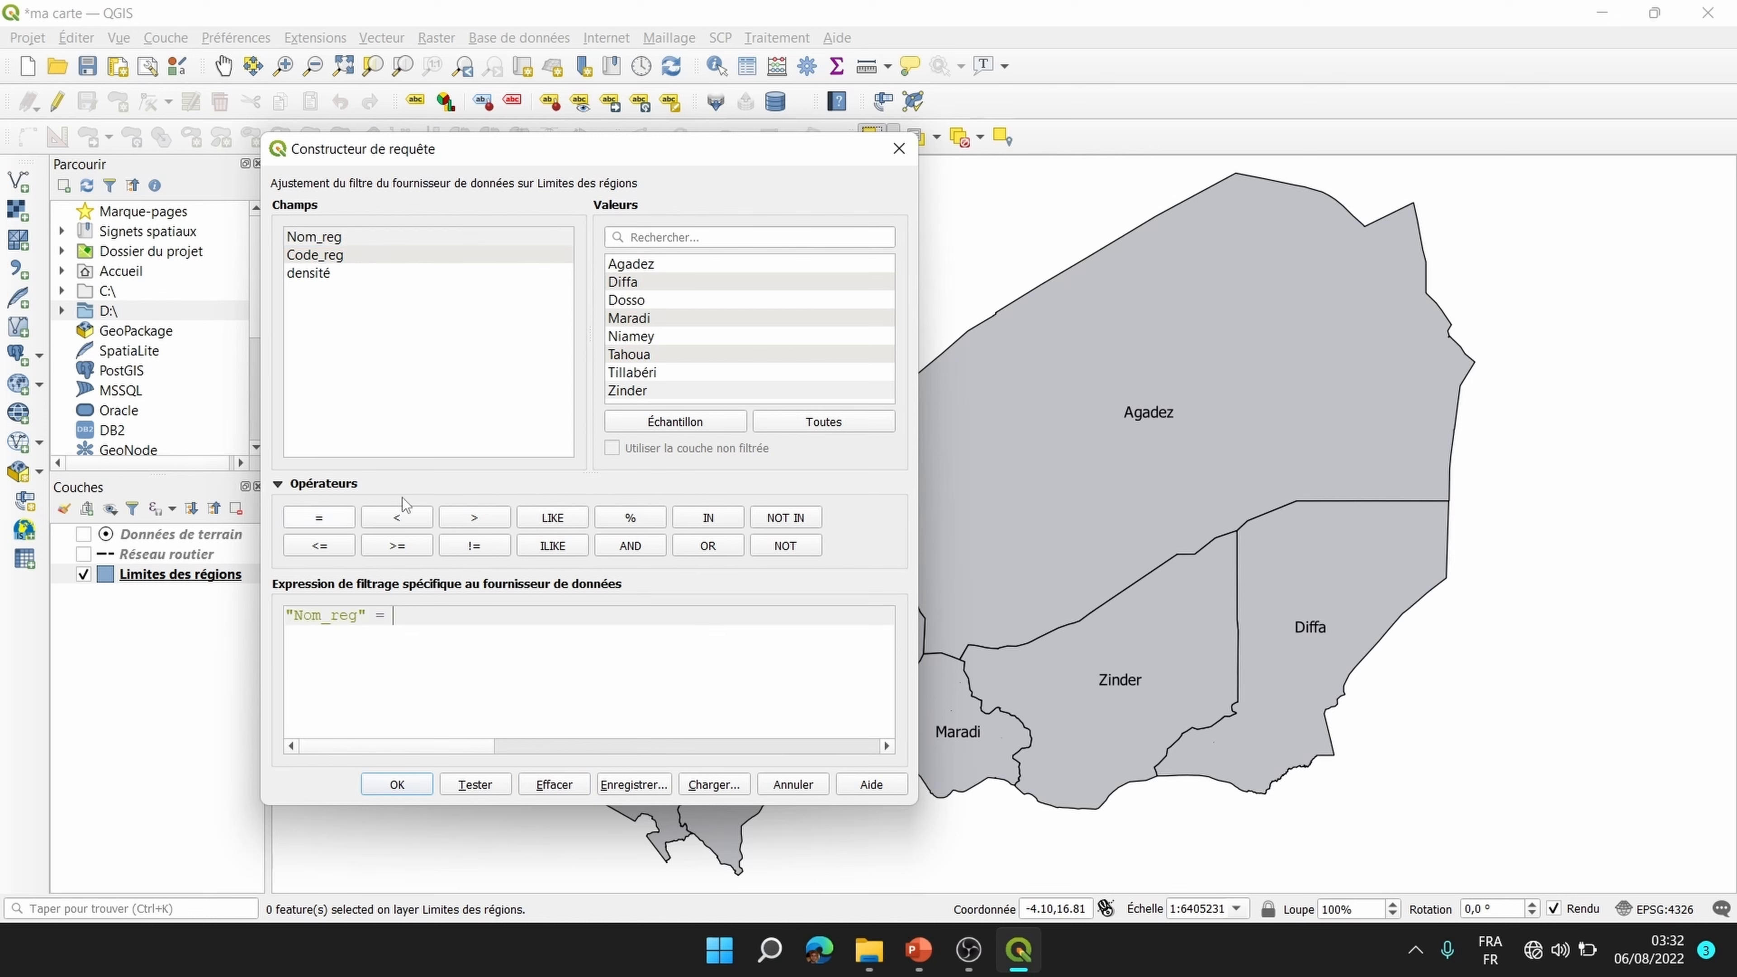
{"action": "double_click", "coordinate": [629, 391]}
{"action": "left_click", "coordinate": [629, 548]}
{"action": "double_click", "coordinate": [324, 237]}
{"action": "left_click", "coordinate": [315, 520]}
{"action": "double_click", "coordinate": [620, 283]}
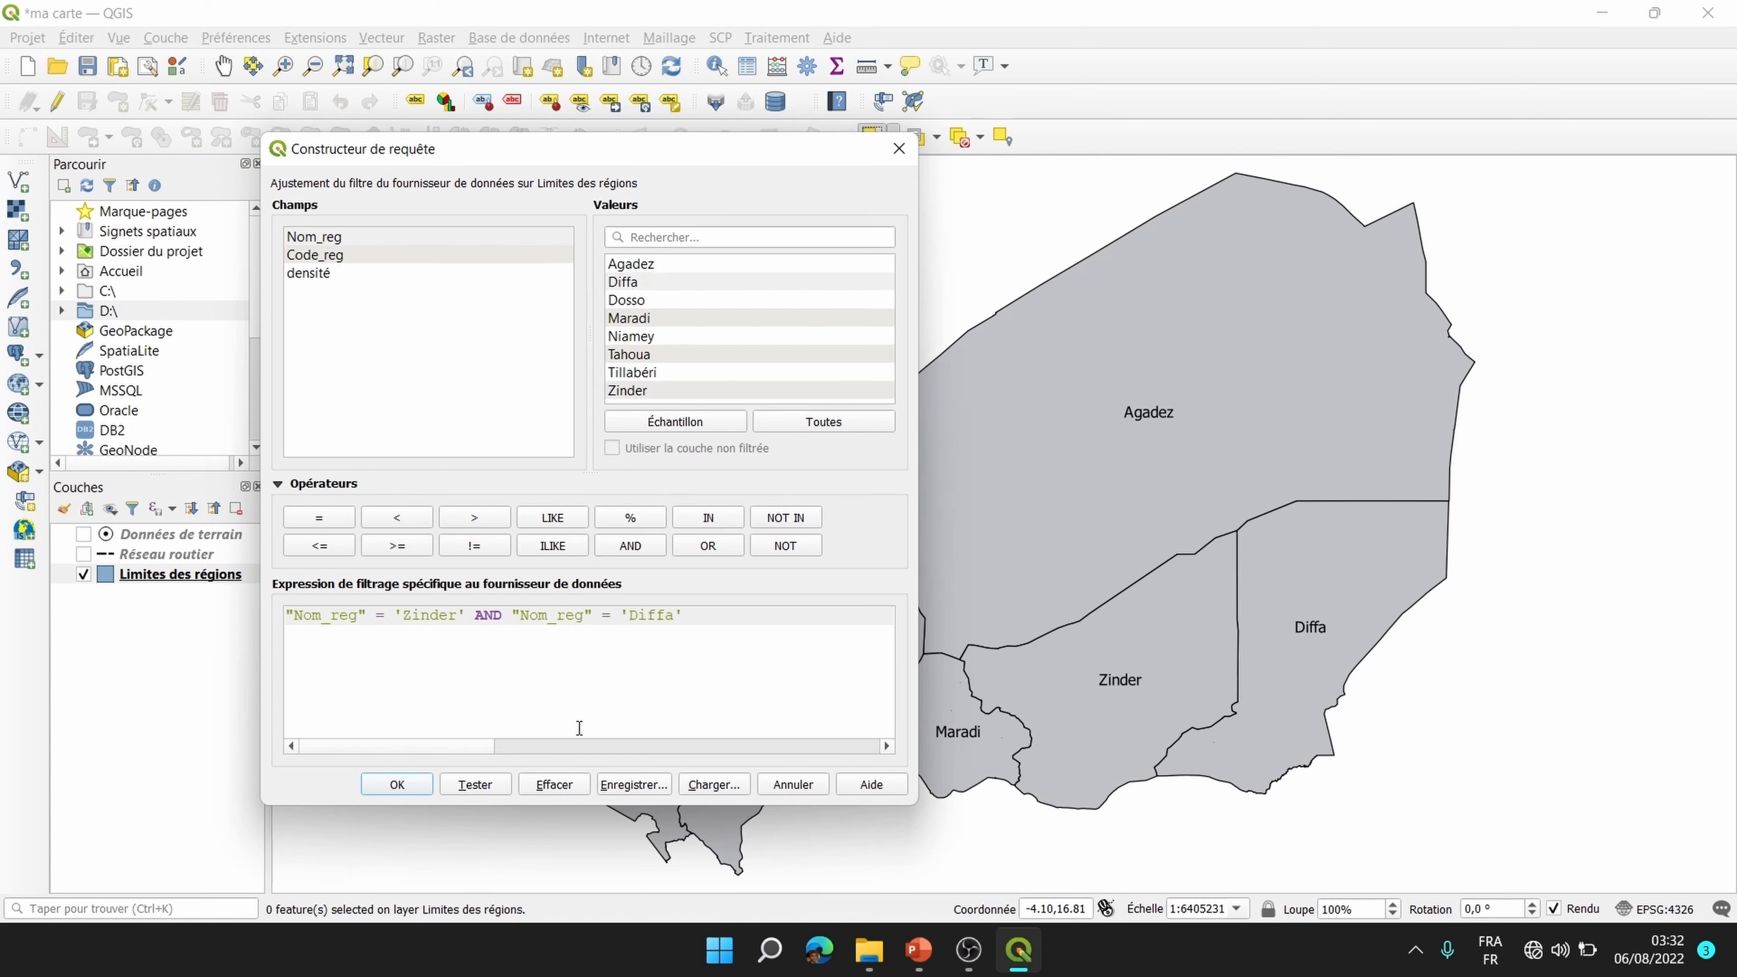
Step: Test the Zinder AND Diffa filter and check its effect on the map
{"action": "left_click", "coordinate": [474, 784]}
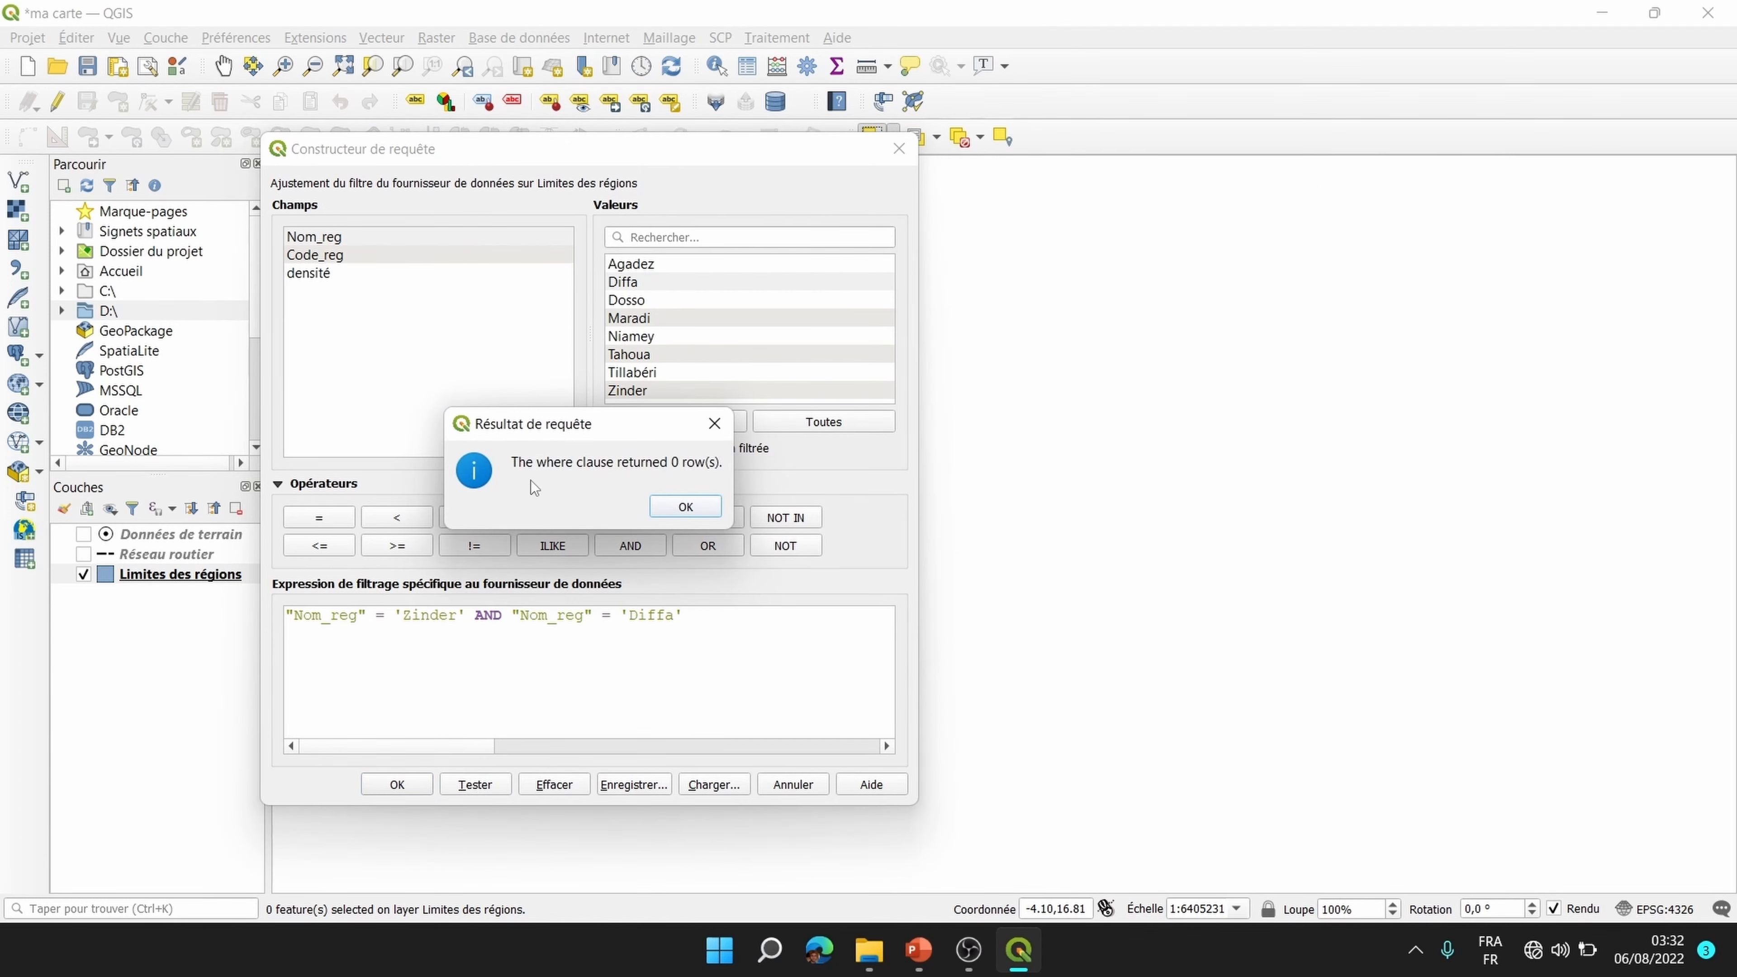
{"action": "left_click", "coordinate": [685, 506]}
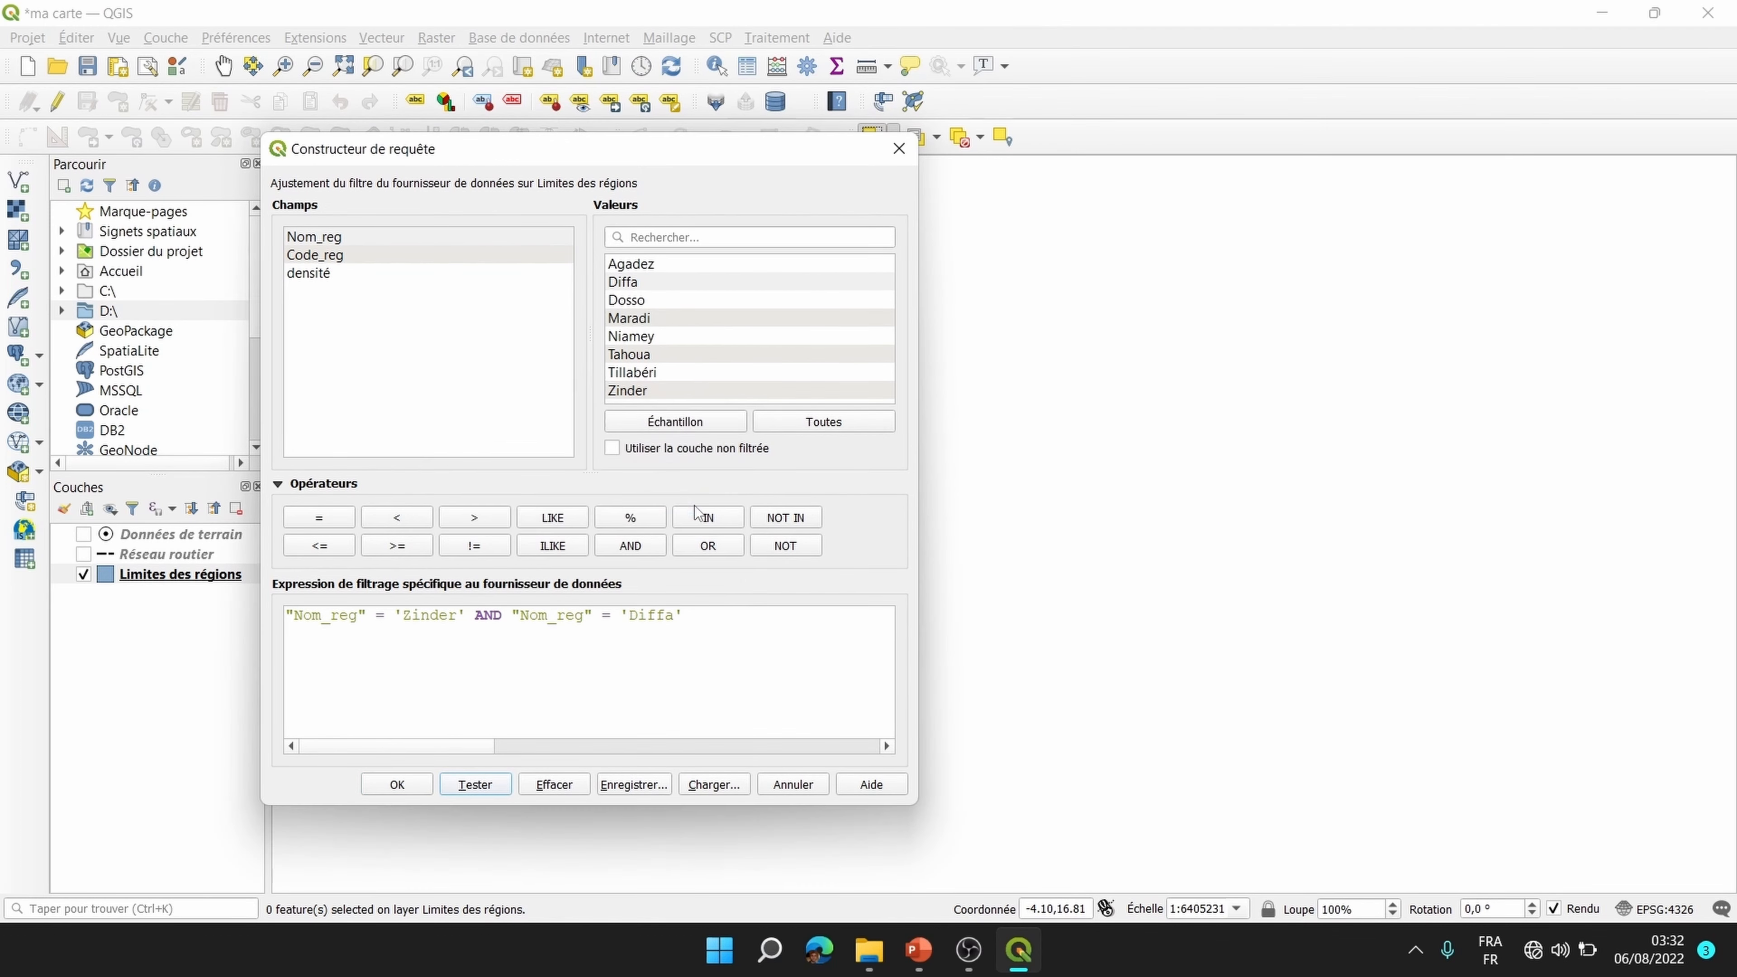
{"action": "left_click_drag", "start_coordinate": [722, 150], "coordinate": [785, 171]}
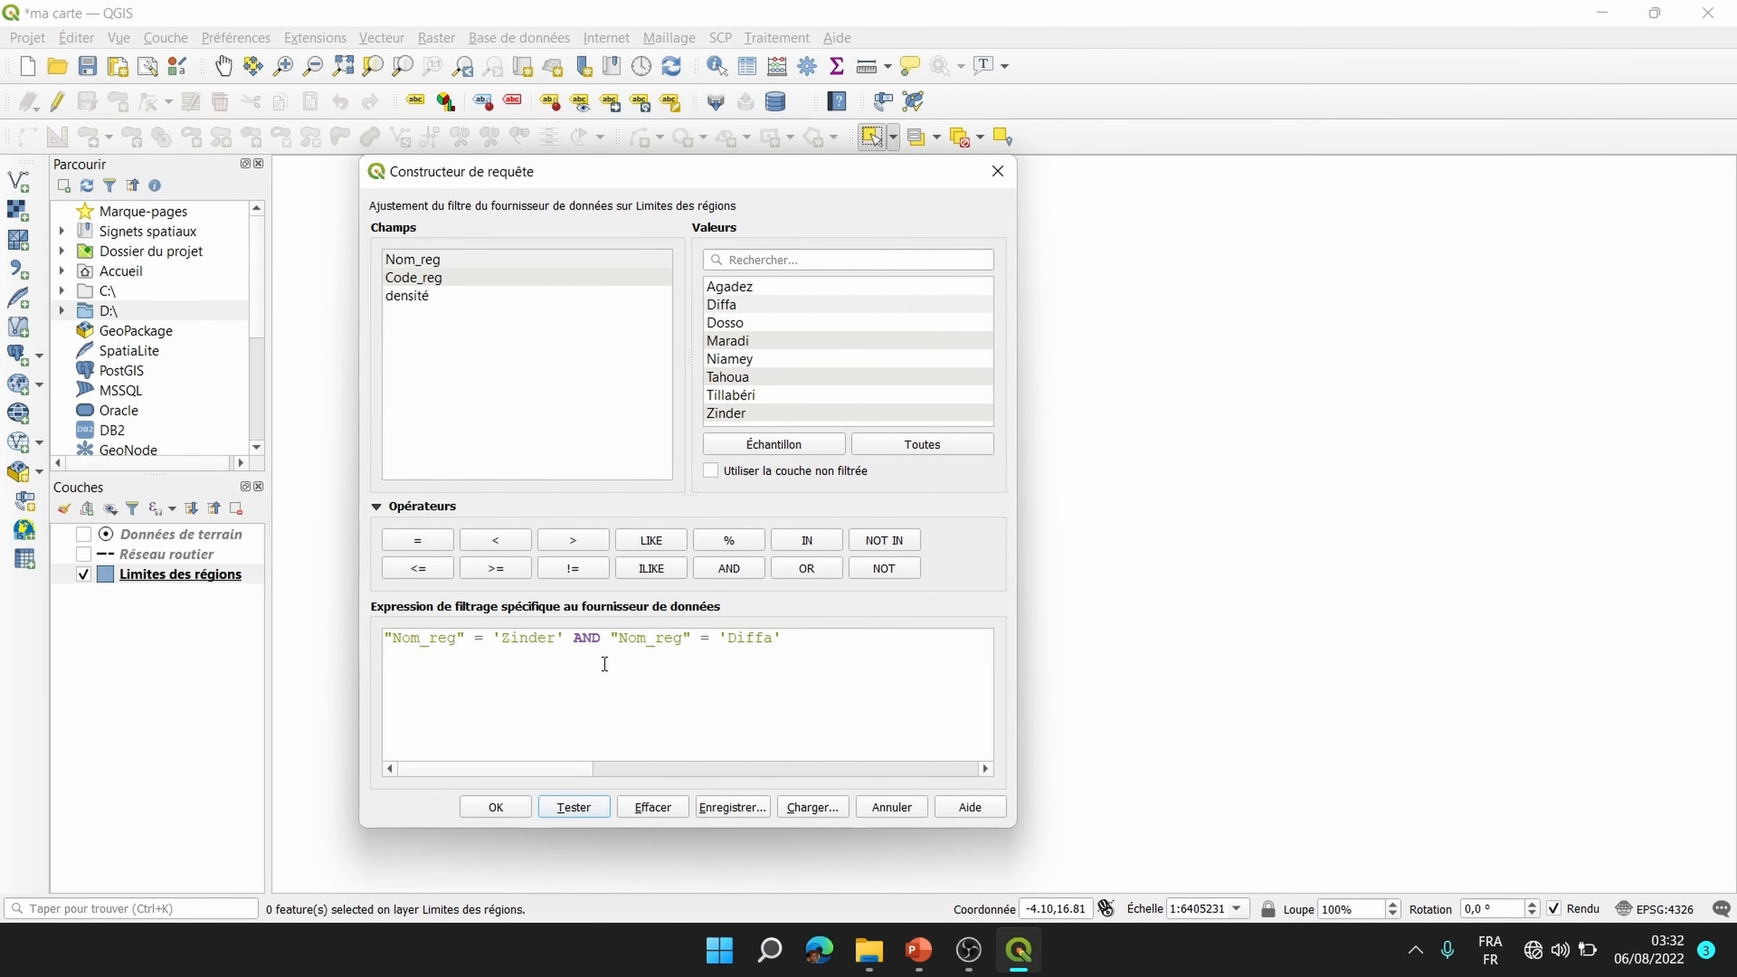
Step: Replace AND with OR between the Zinder and Diffa conditions, test the filter on the map, and clear the expression
{"action": "left_click_drag", "start_coordinate": [601, 637], "coordinate": [574, 634]}
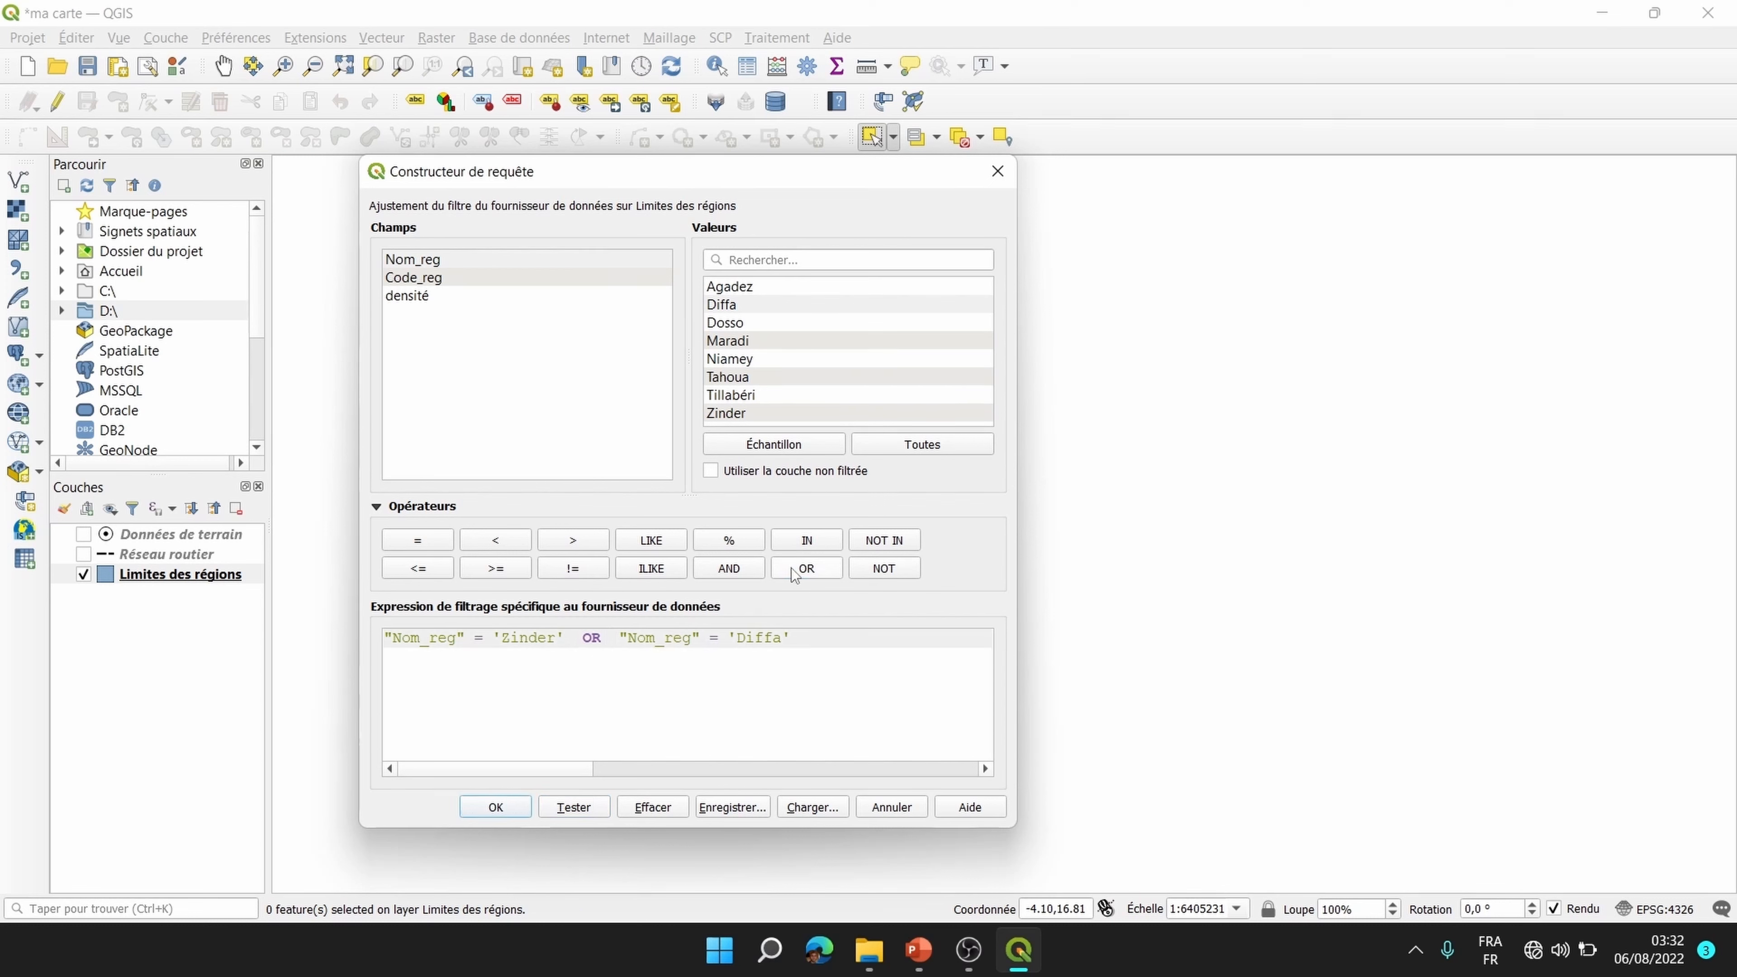
{"action": "left_click", "coordinate": [581, 807]}
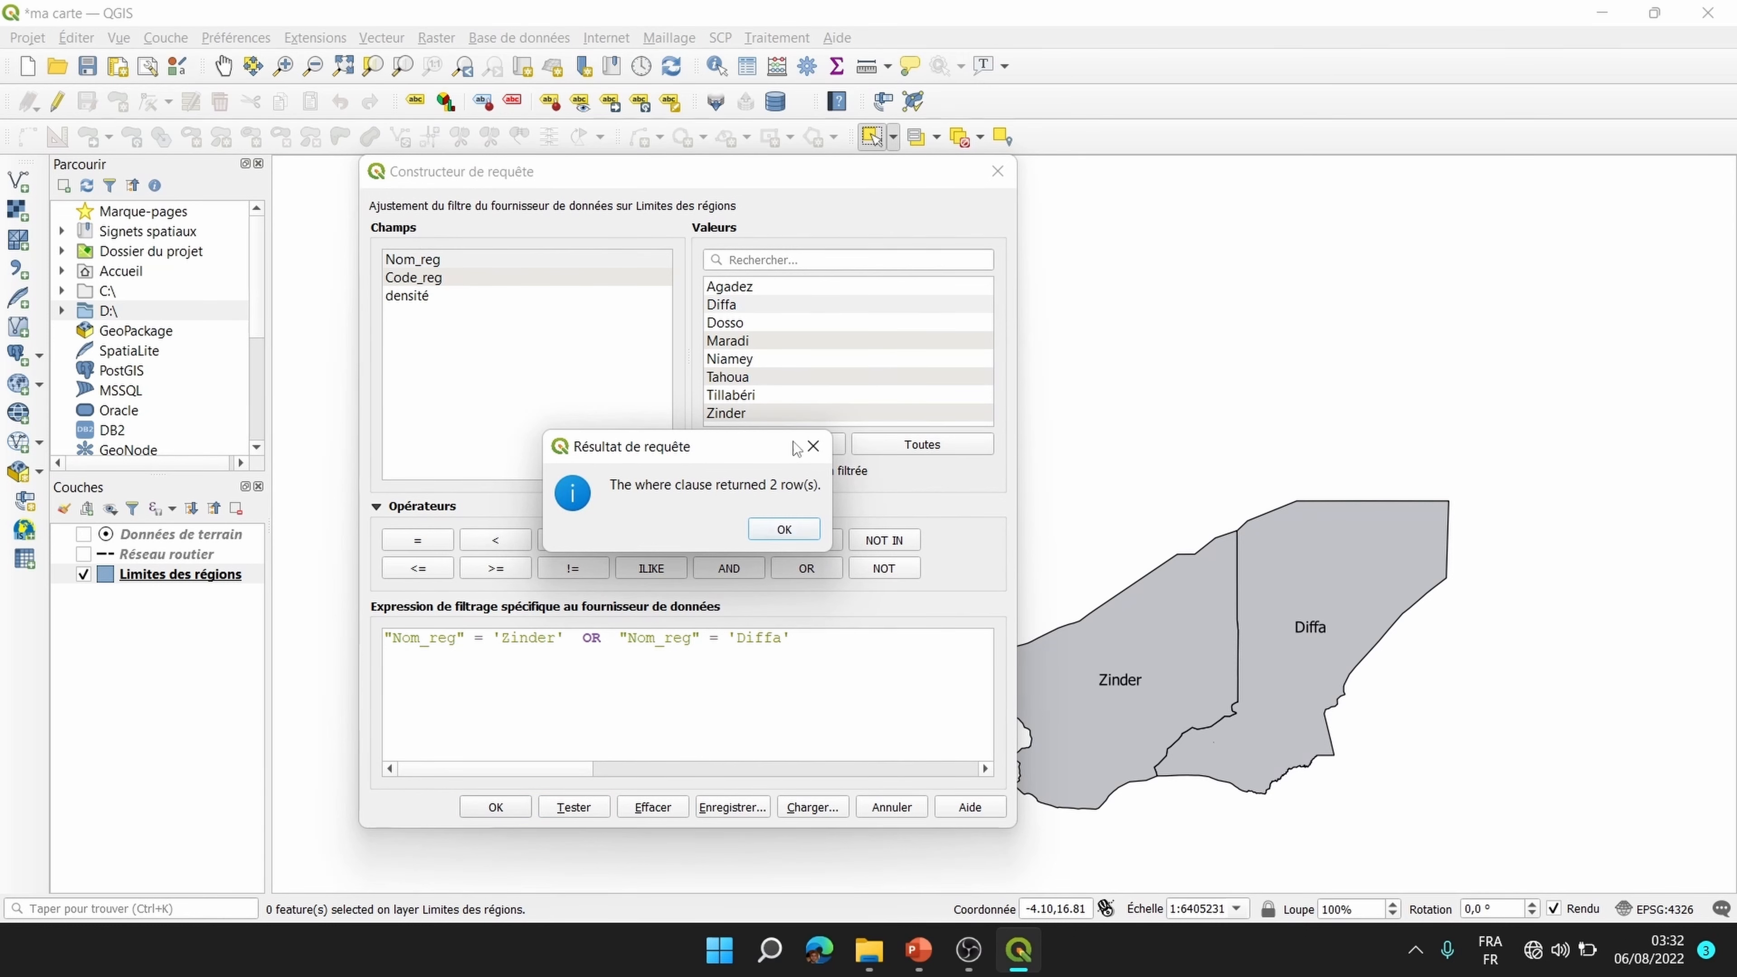
{"action": "left_click", "coordinate": [784, 529]}
{"action": "left_click_drag", "start_coordinate": [917, 168], "coordinate": [834, 181]}
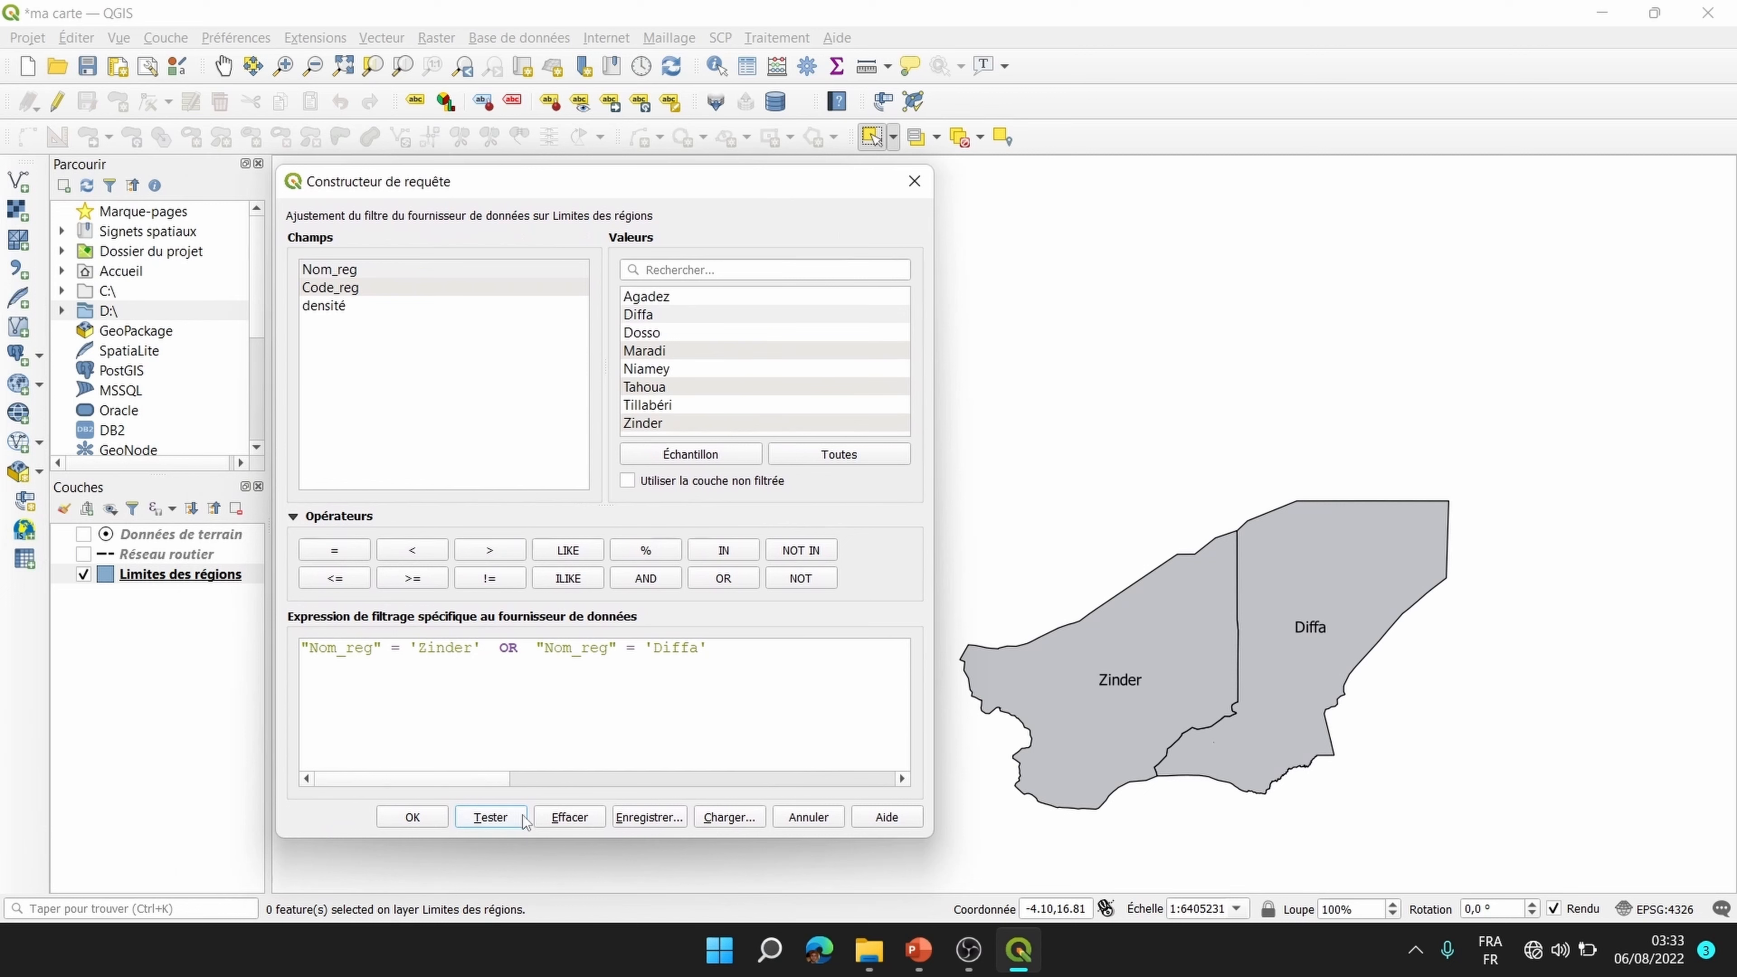
{"action": "left_click", "coordinate": [571, 818]}
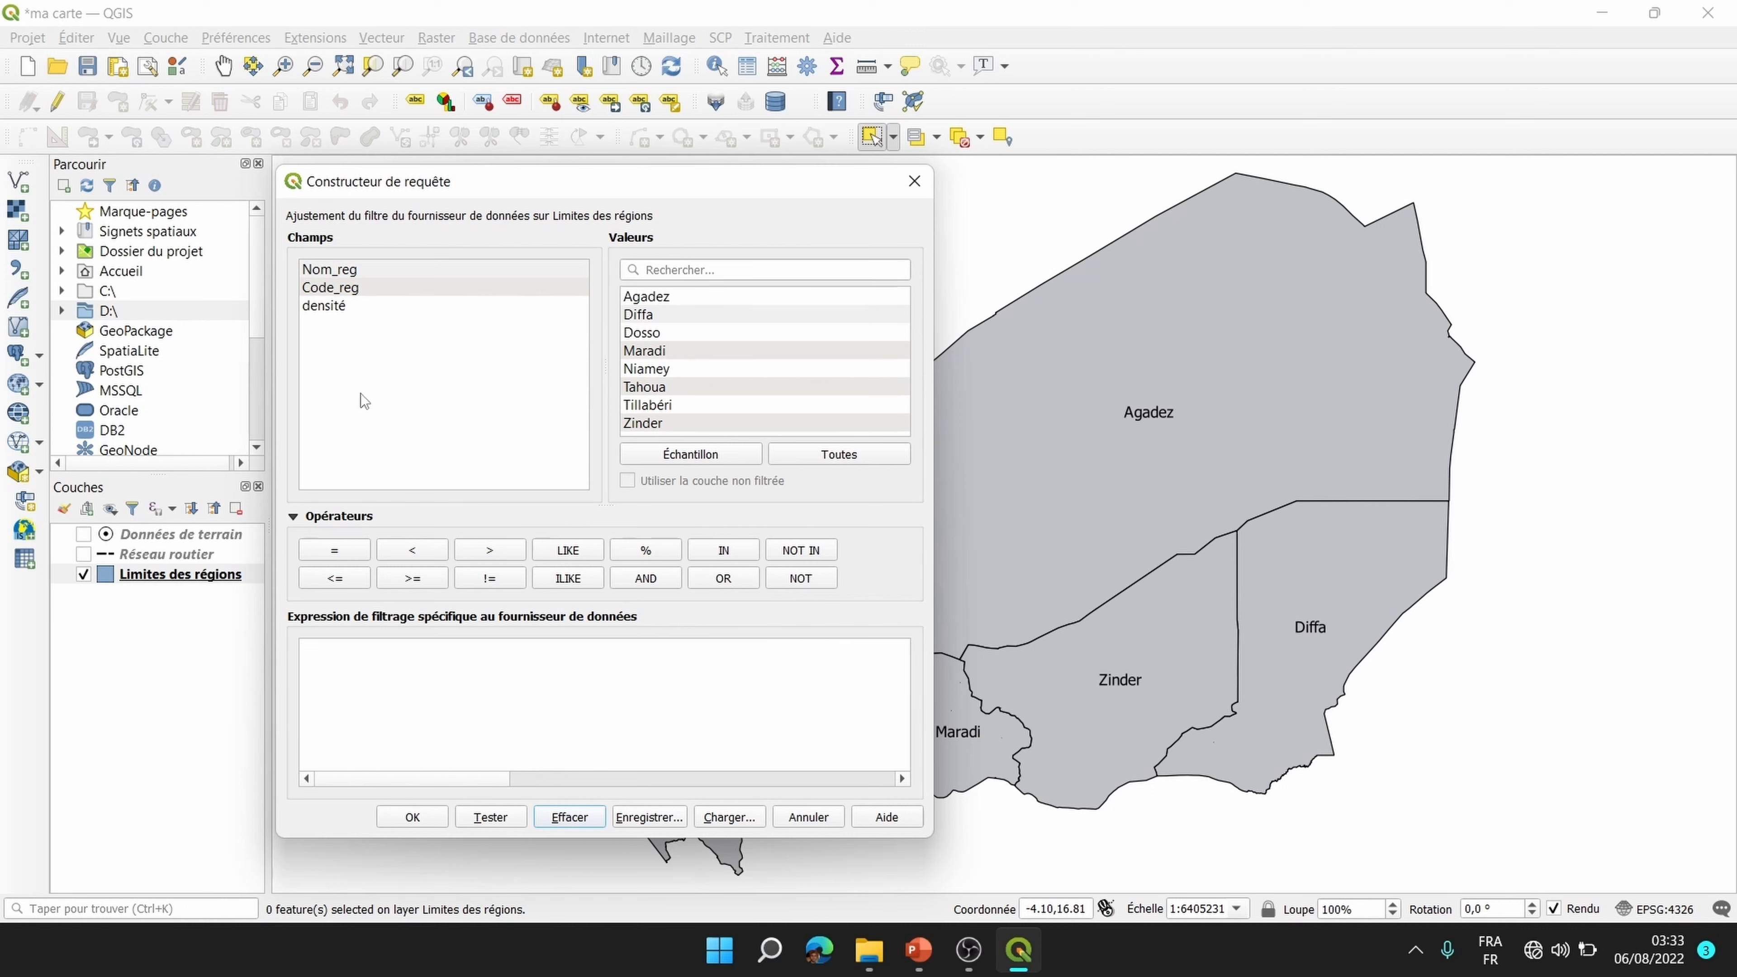
Step: Build the filter expression "Nom_reg" IN ('Diffa','Zinder','Dosso','Tahoua','Niamey')
{"action": "double_click", "coordinate": [330, 269]}
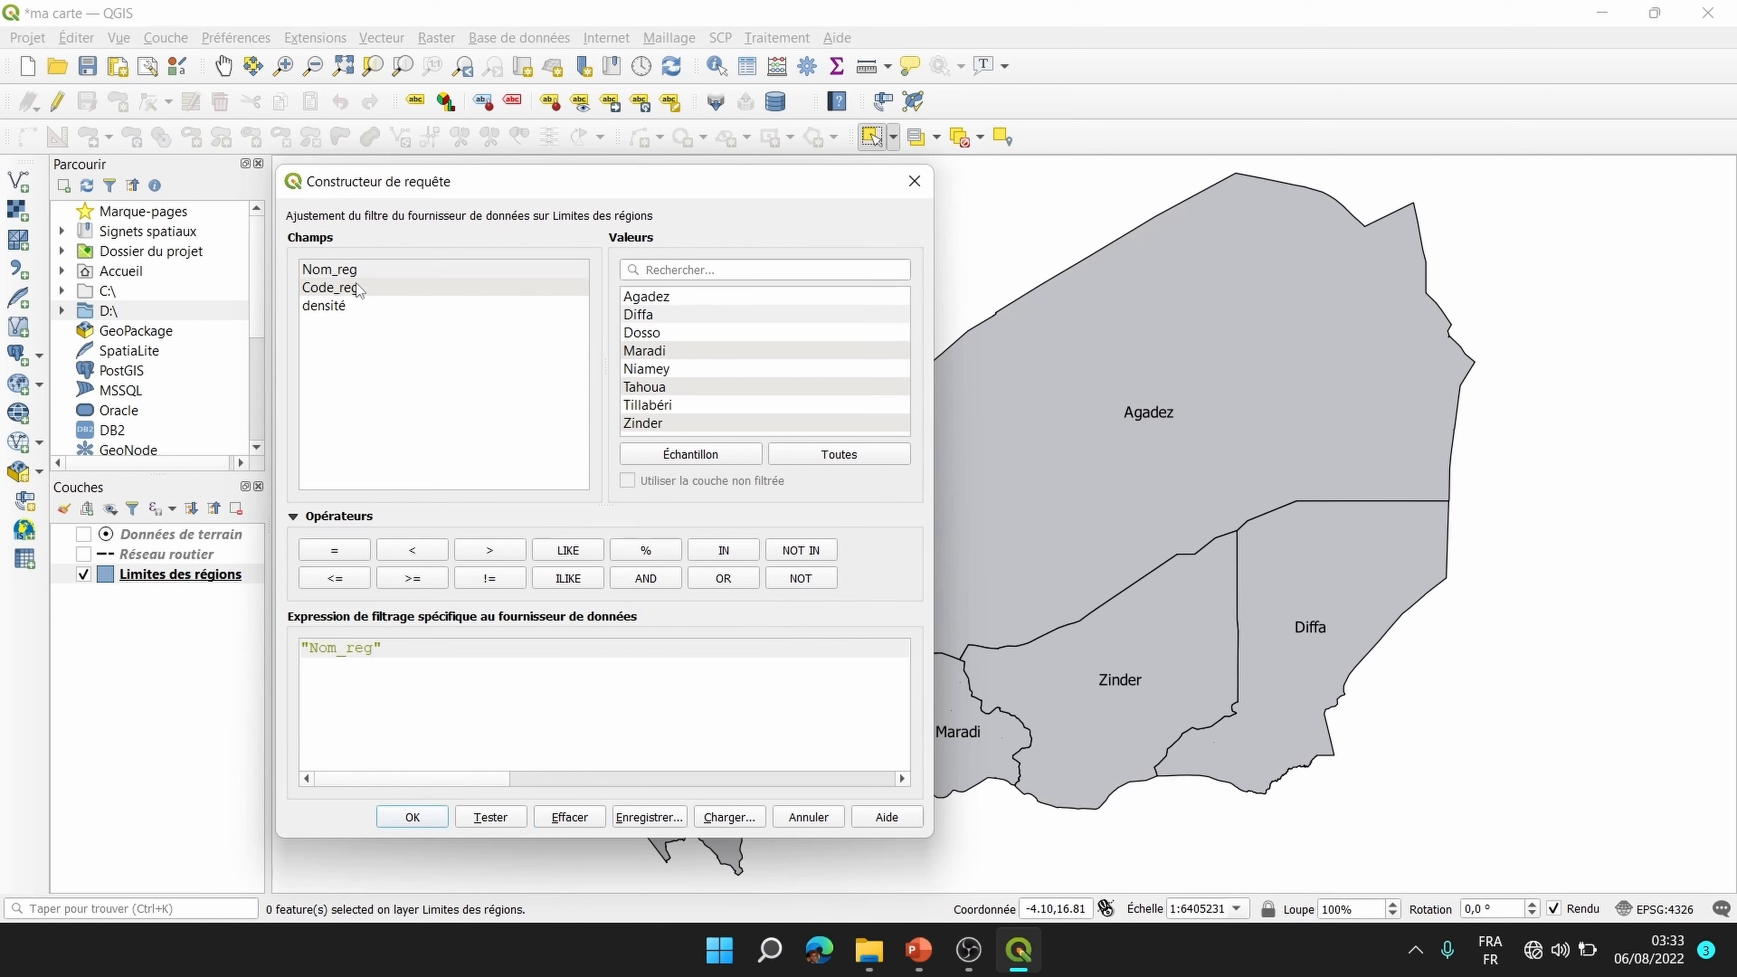
{"action": "left_click", "coordinate": [722, 550]}
{"action": "type", "text": "("}
{"action": "double_click", "coordinate": [651, 316]}
{"action": "double_click", "coordinate": [660, 423]}
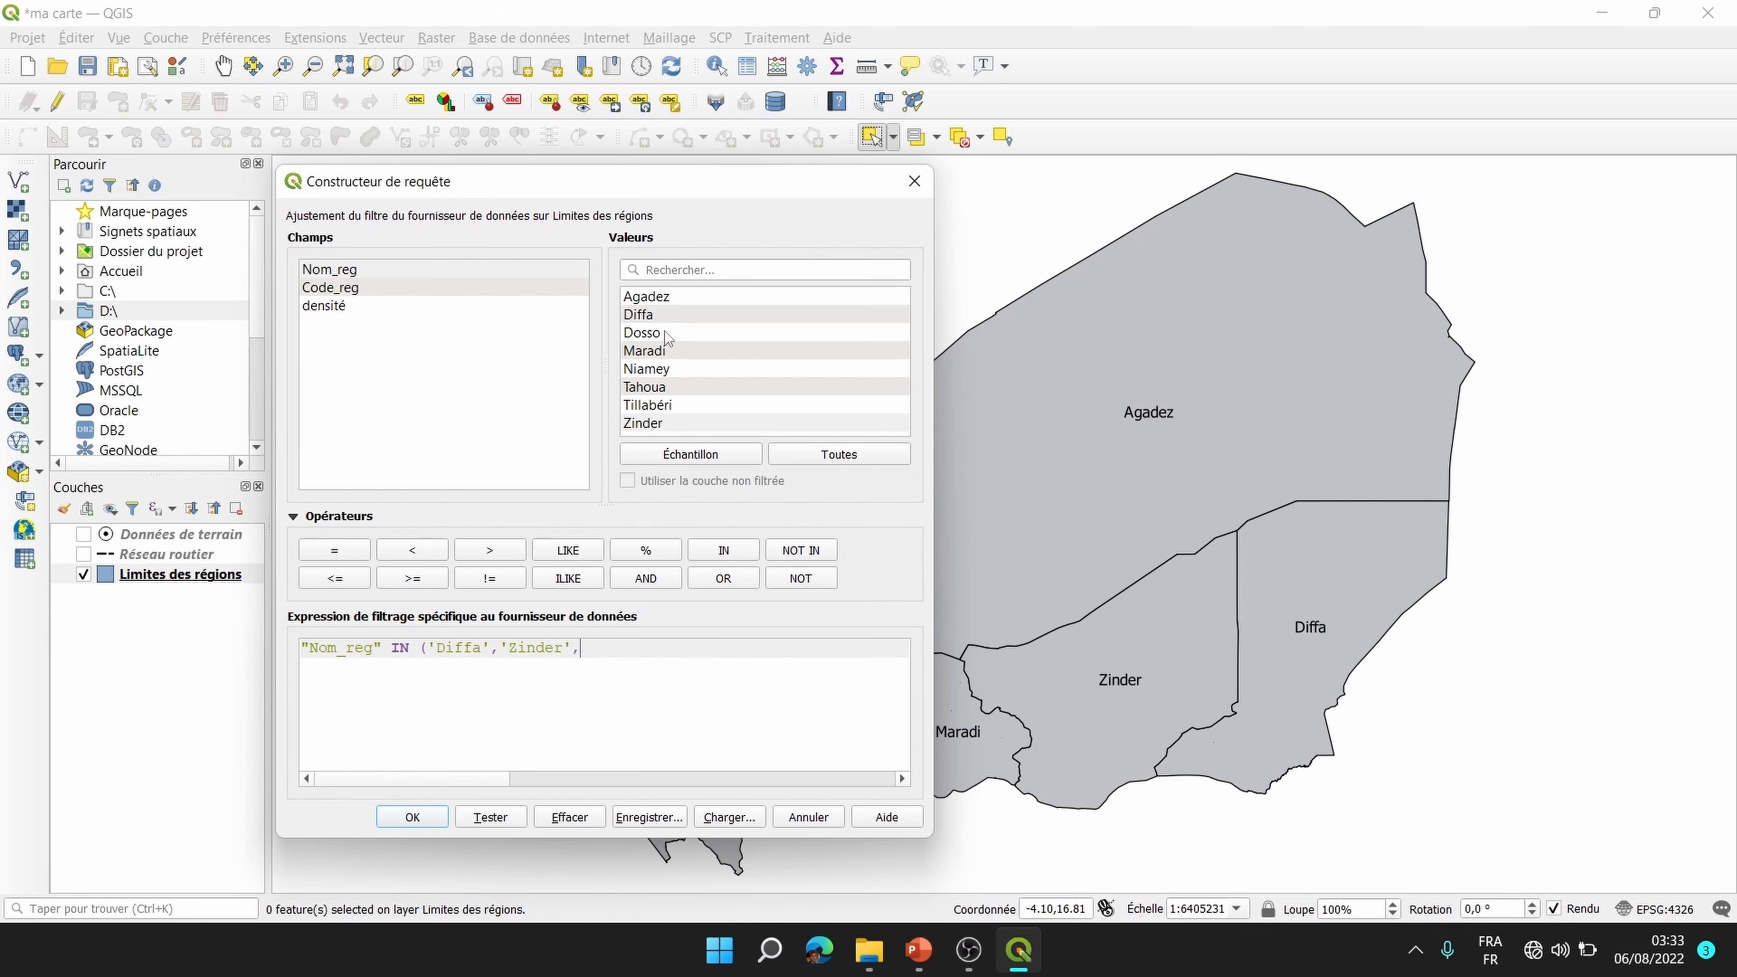
{"action": "double_click", "coordinate": [643, 333]}
{"action": "type", "text": ","}
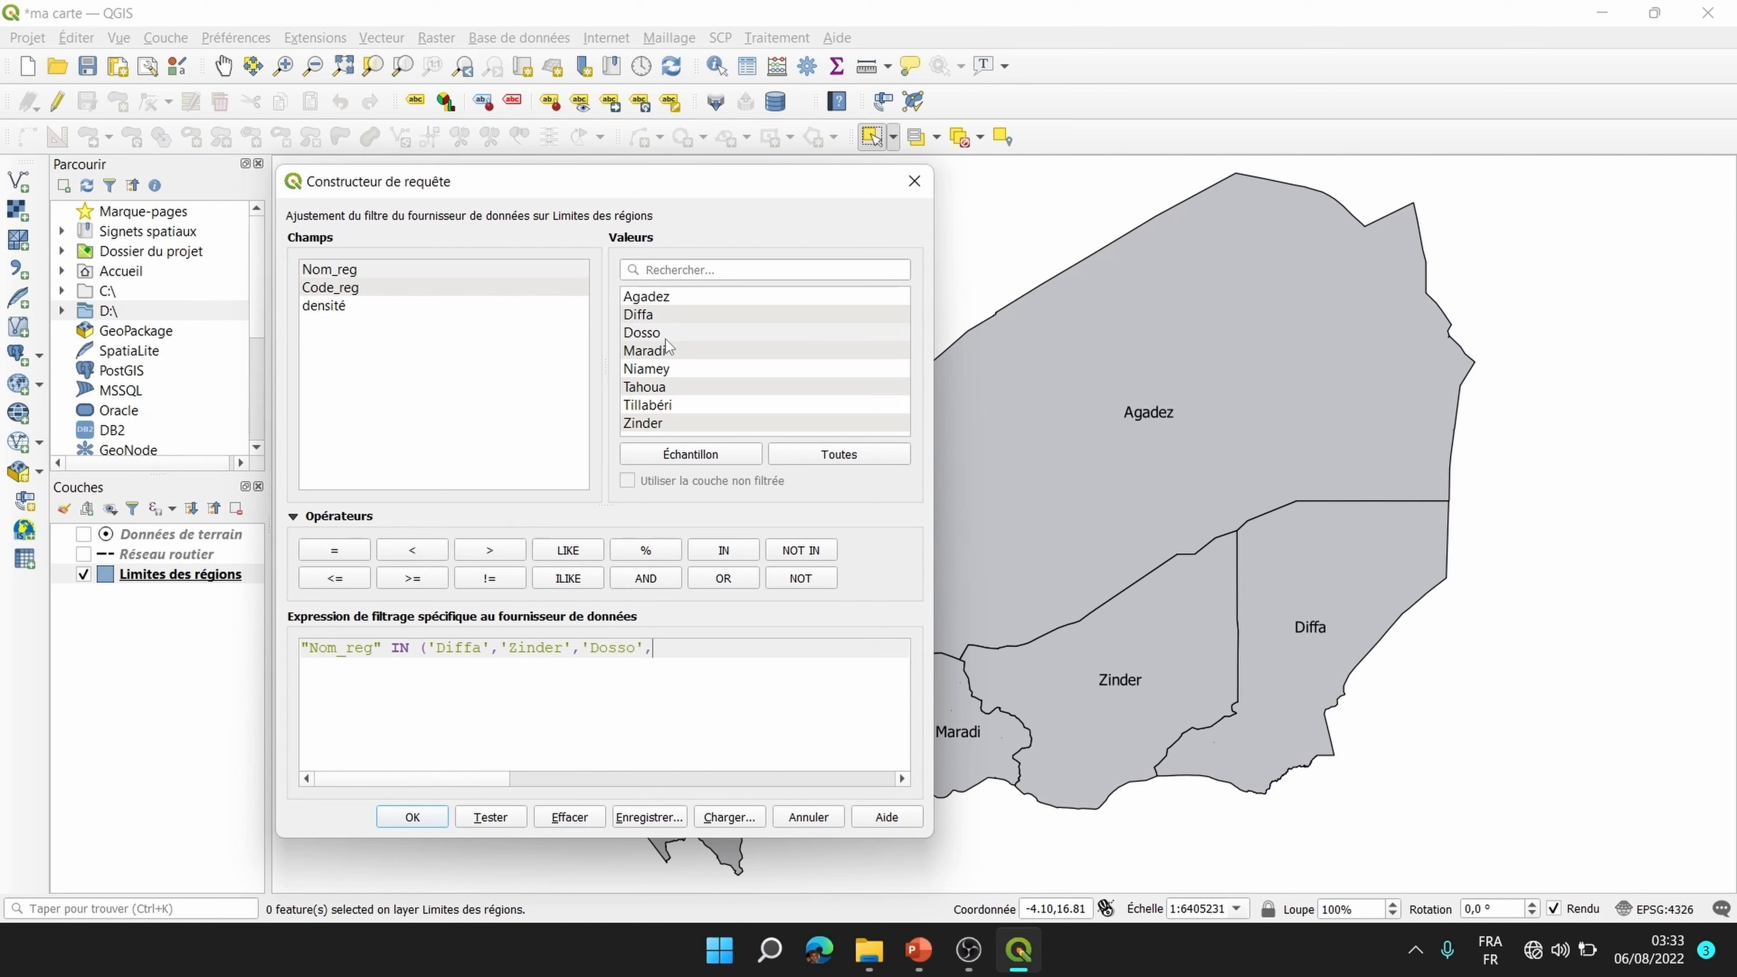
{"action": "double_click", "coordinate": [671, 388]}
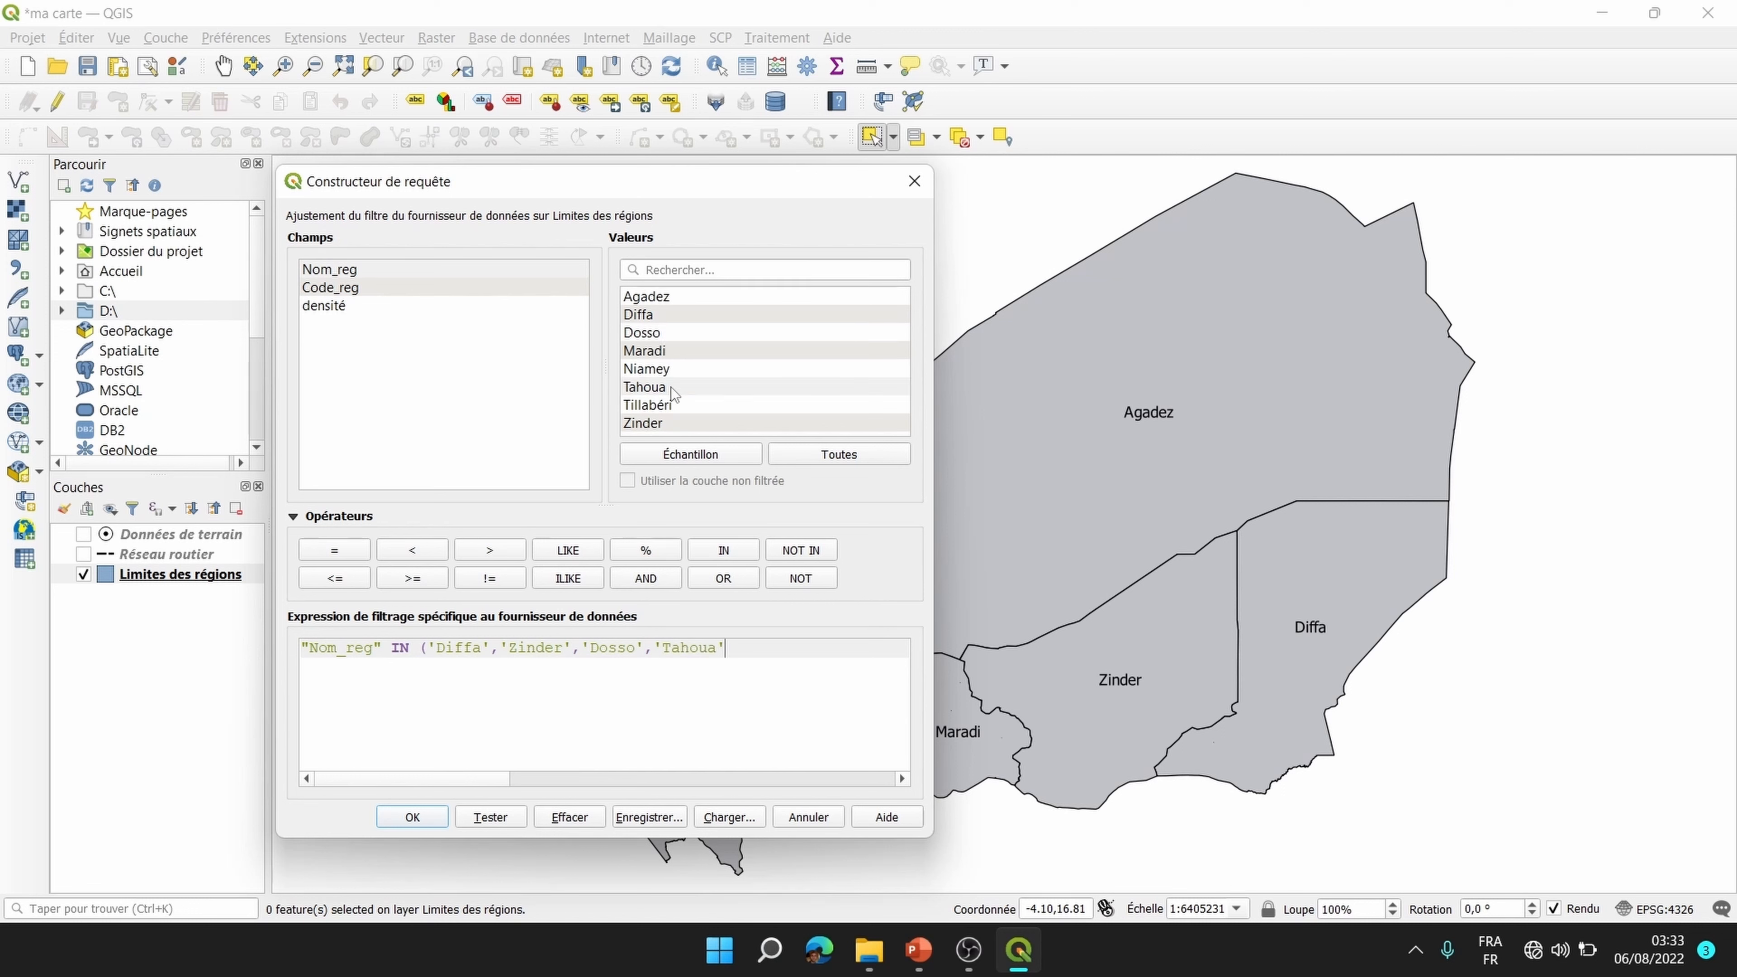
{"action": "type", "text": ","}
{"action": "double_click", "coordinate": [660, 371]}
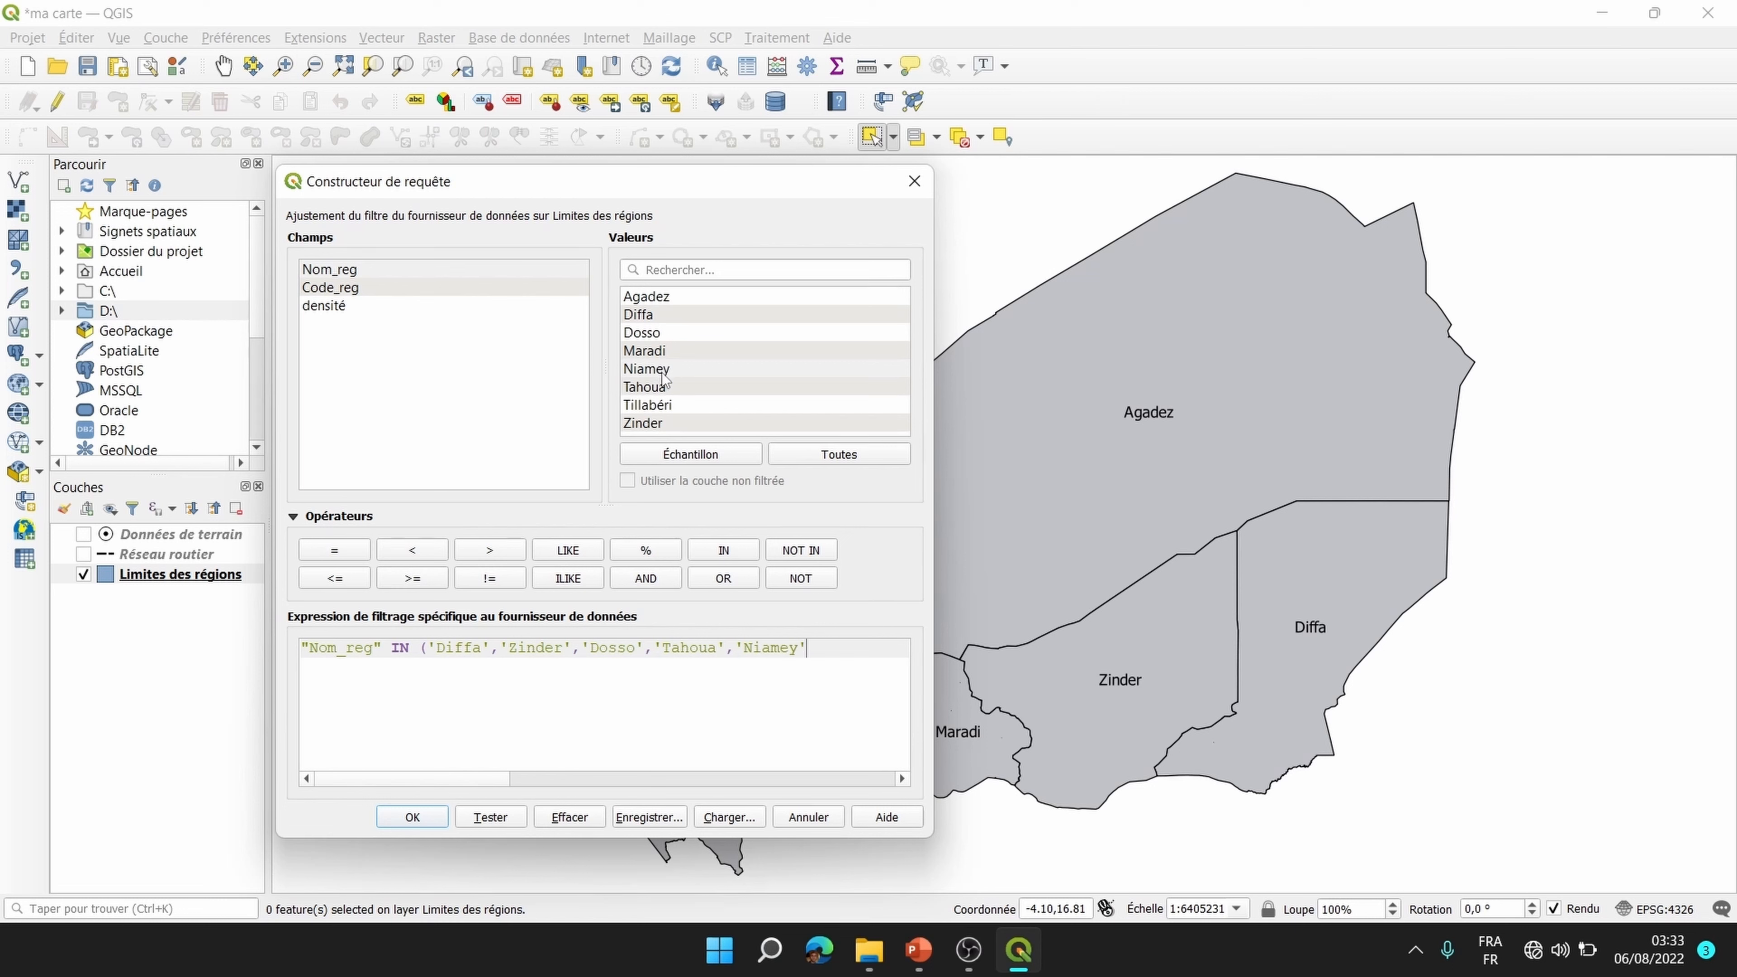
{"action": "type", "text": ")"}
Step: Test the IN list filter, inspect the listed regions on the map, and empty the filter expression
{"action": "left_click", "coordinate": [492, 818]}
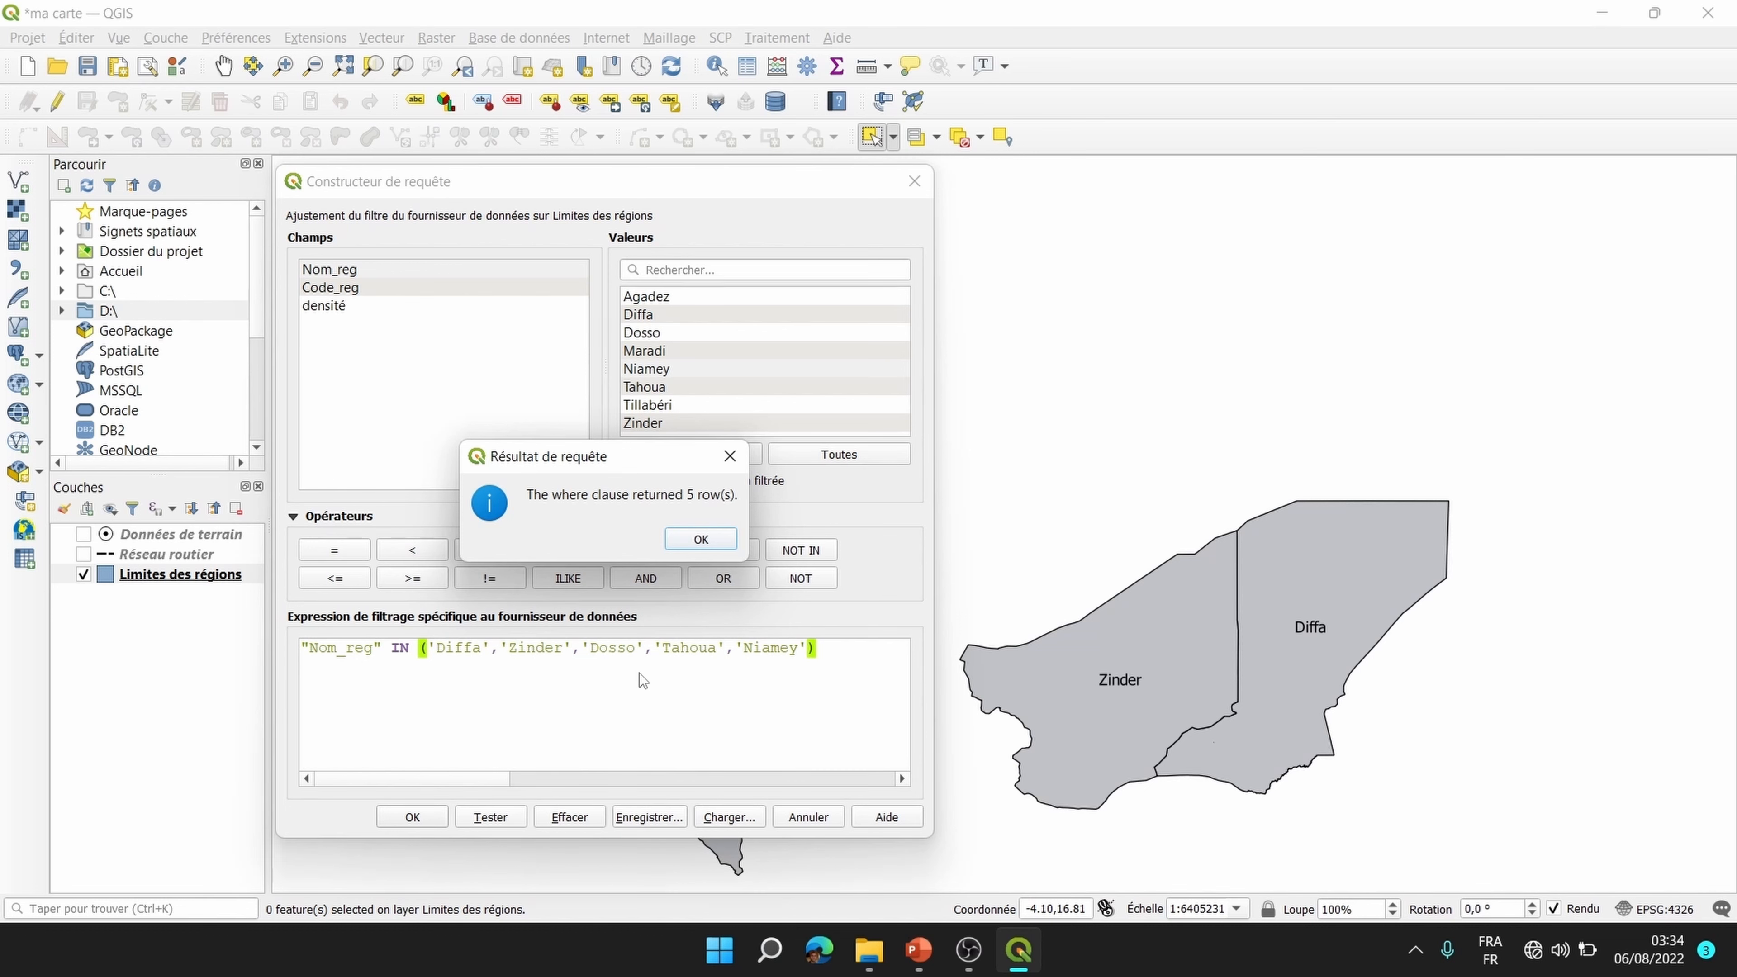
{"action": "left_click", "coordinate": [701, 539]}
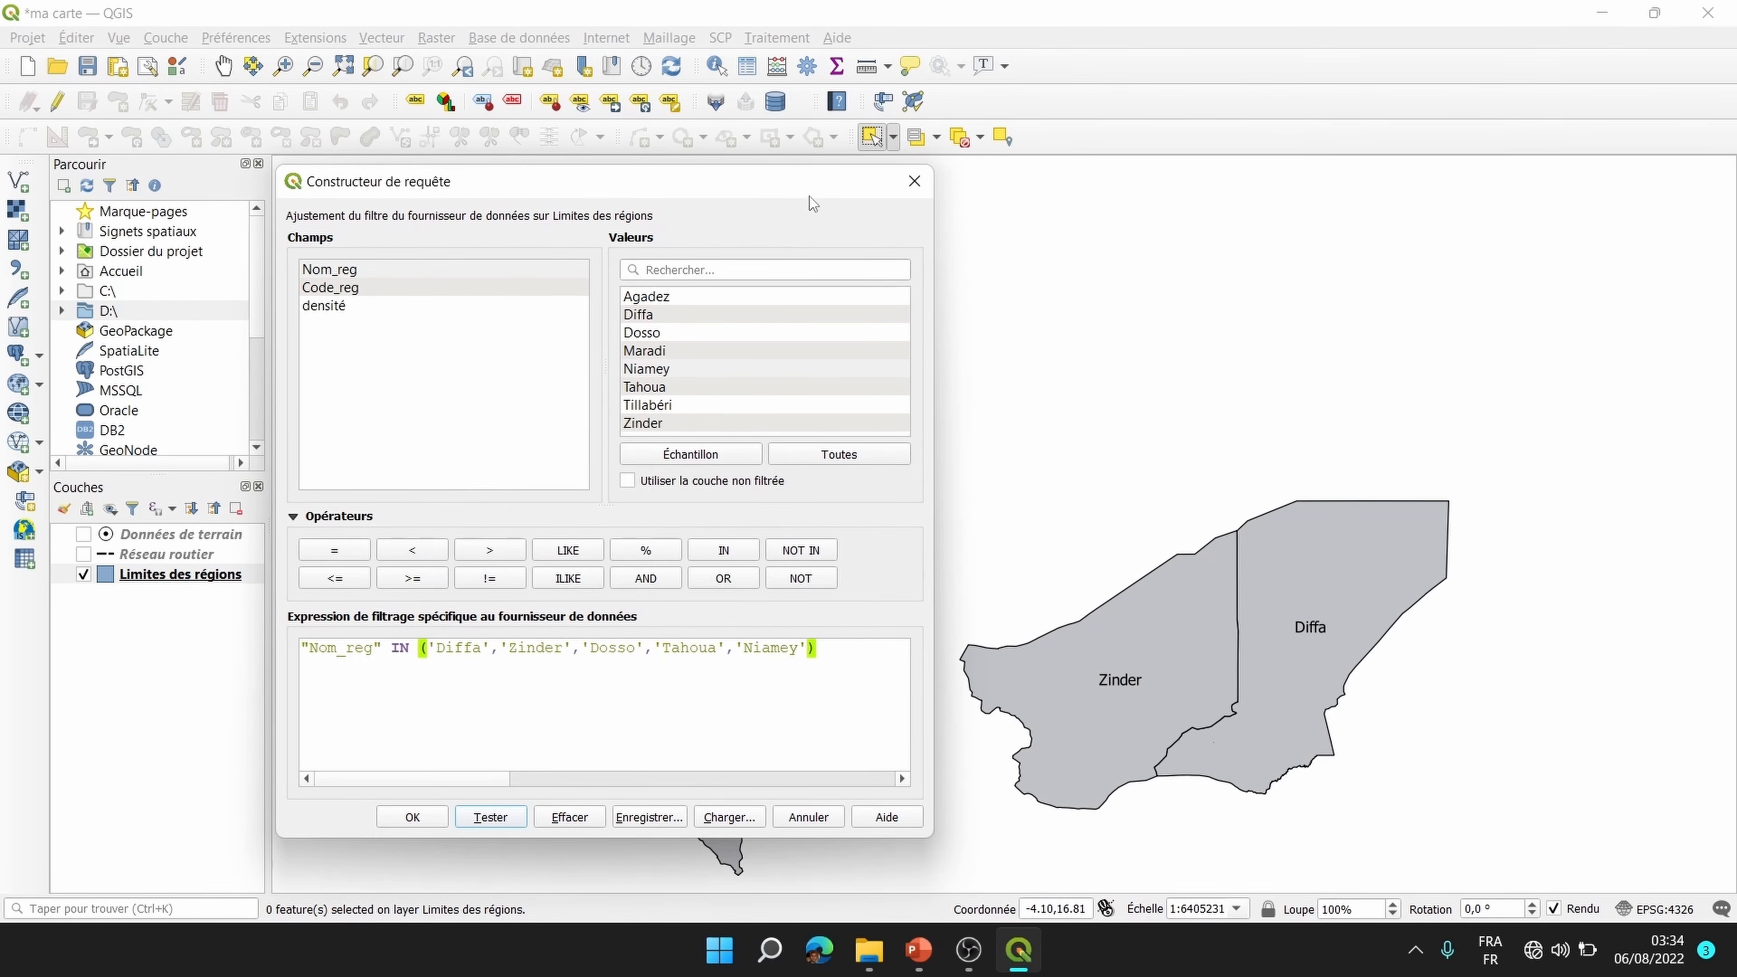
{"action": "left_click_drag", "start_coordinate": [809, 196], "coordinate": [383, 128]}
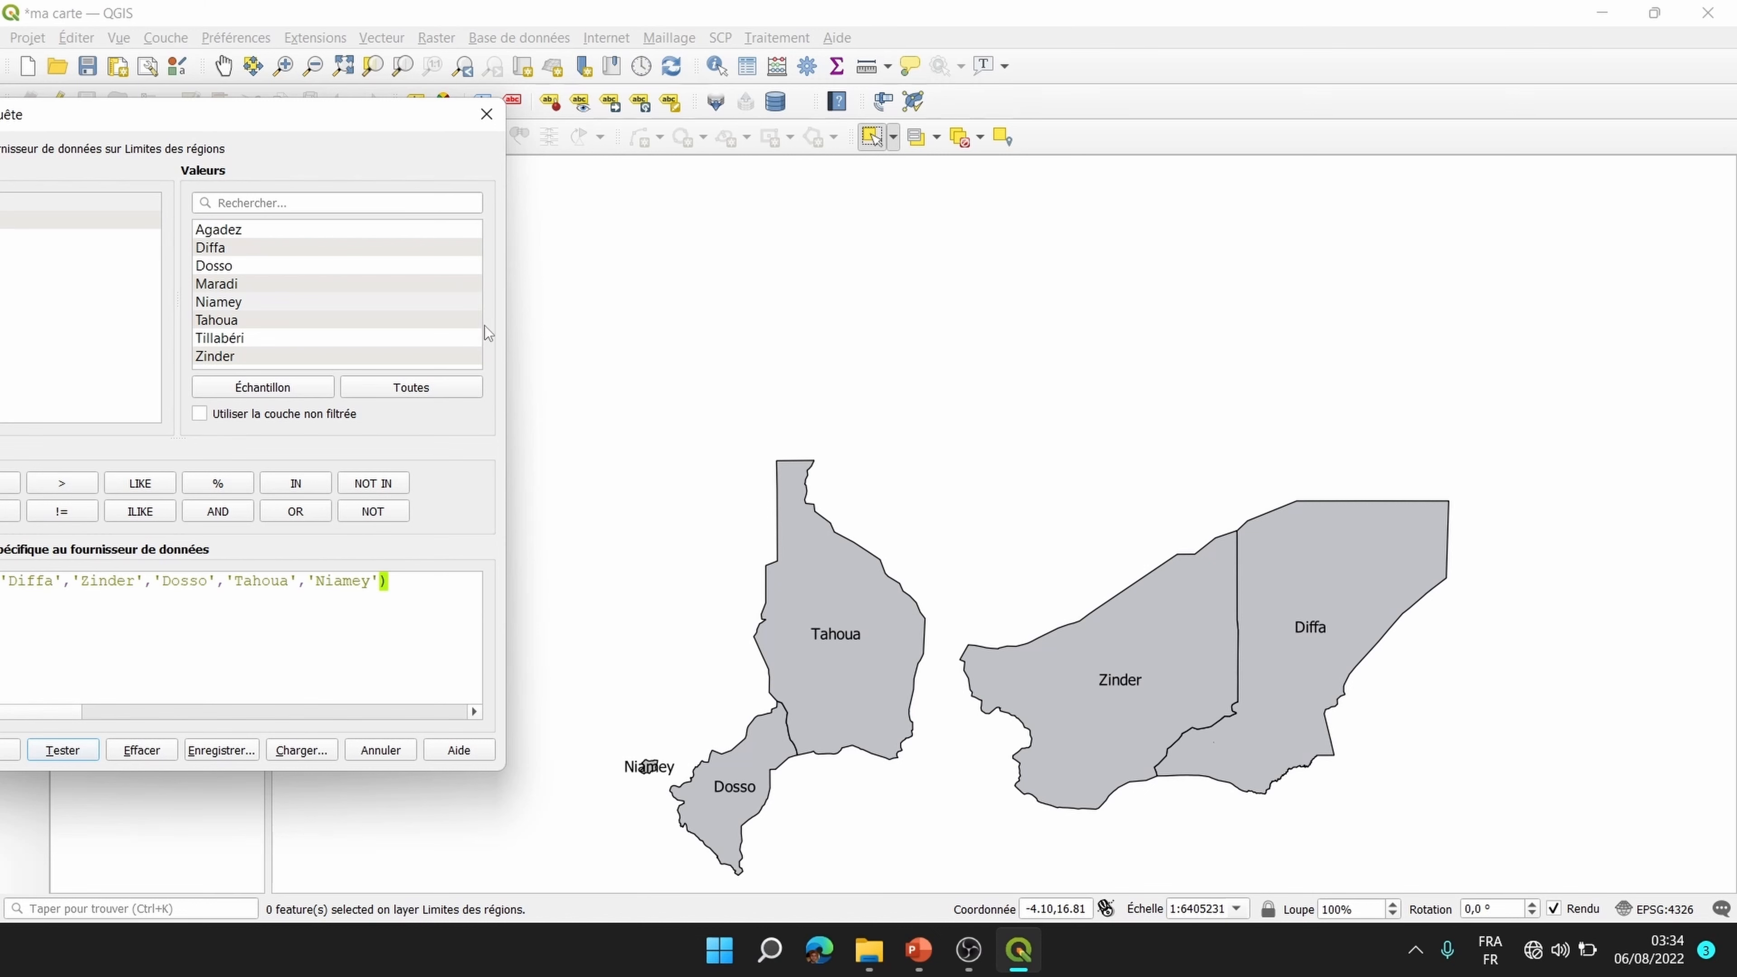
{"action": "left_click_drag", "start_coordinate": [309, 124], "coordinate": [981, 219]}
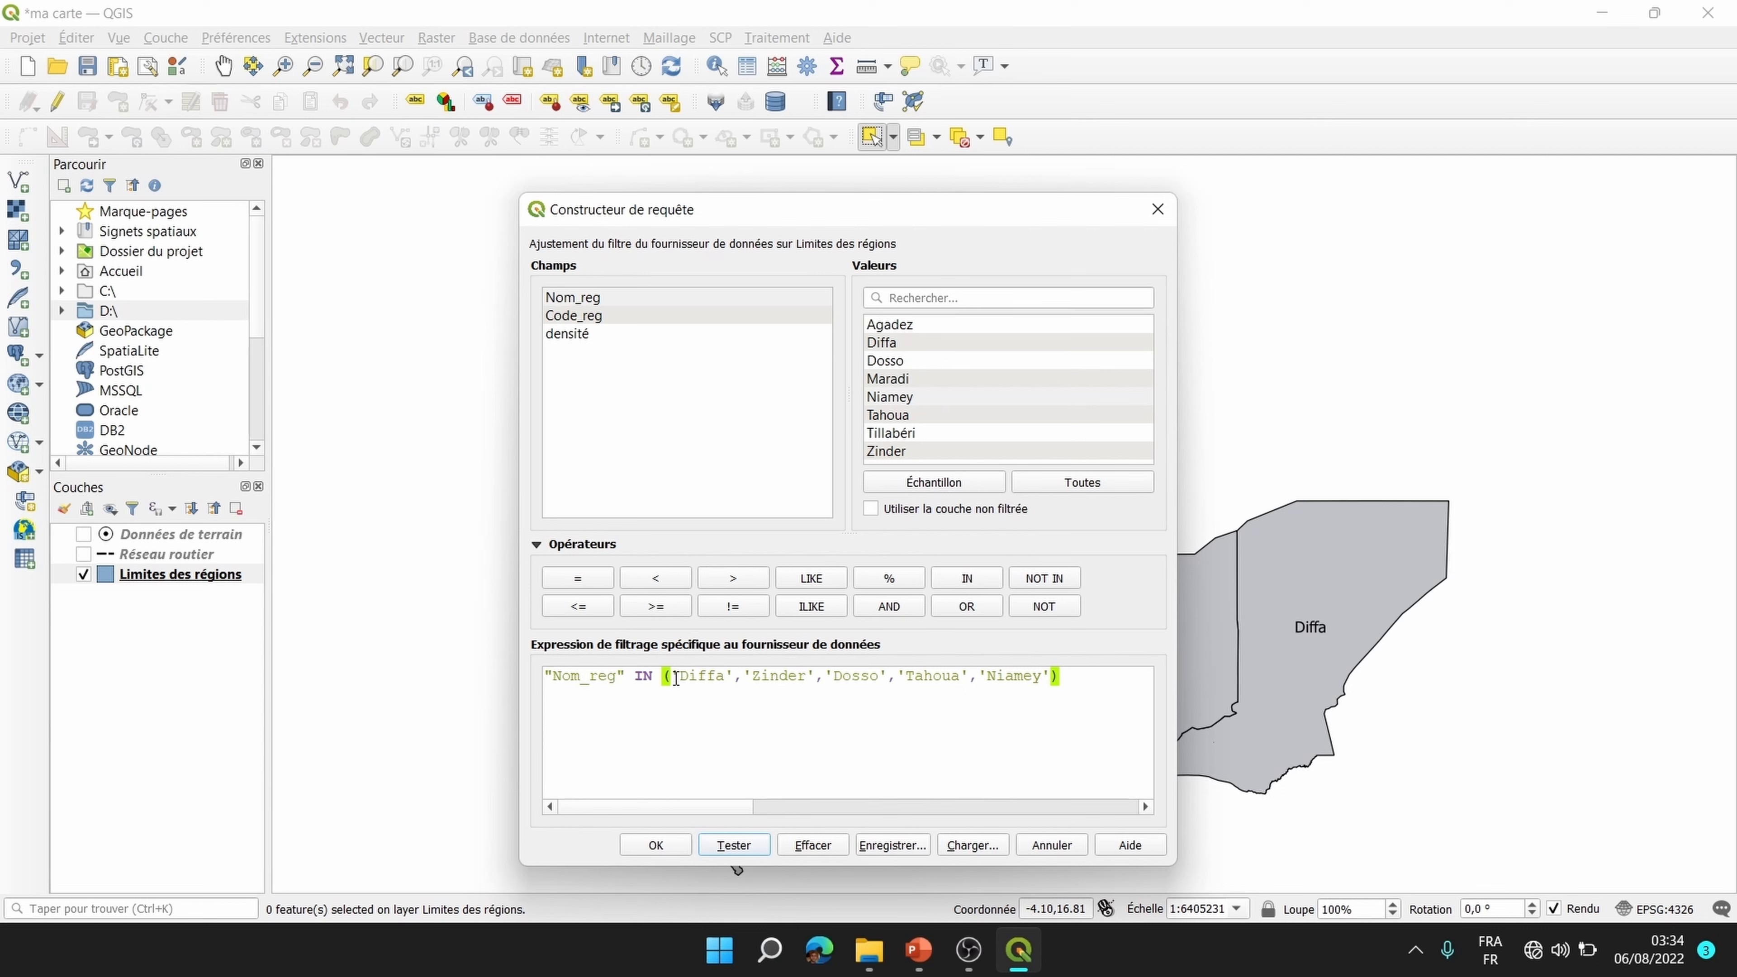
{"action": "left_click", "coordinate": [813, 846]}
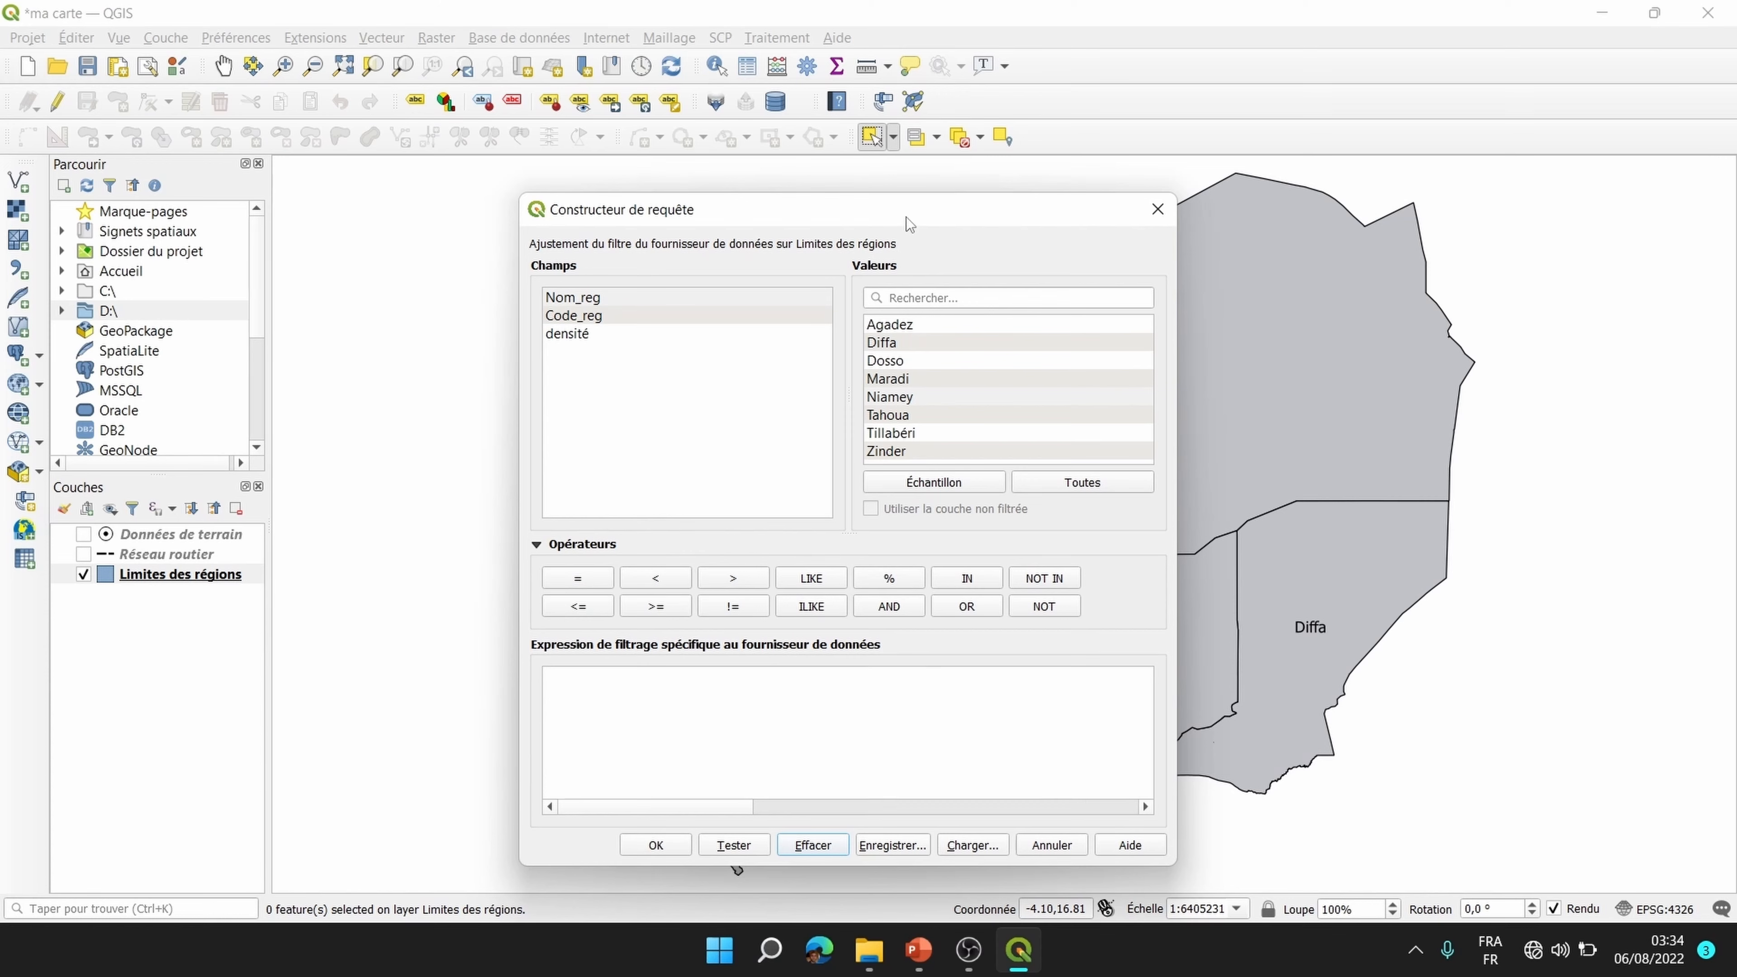
{"action": "left_click_drag", "start_coordinate": [907, 217], "coordinate": [828, 199]}
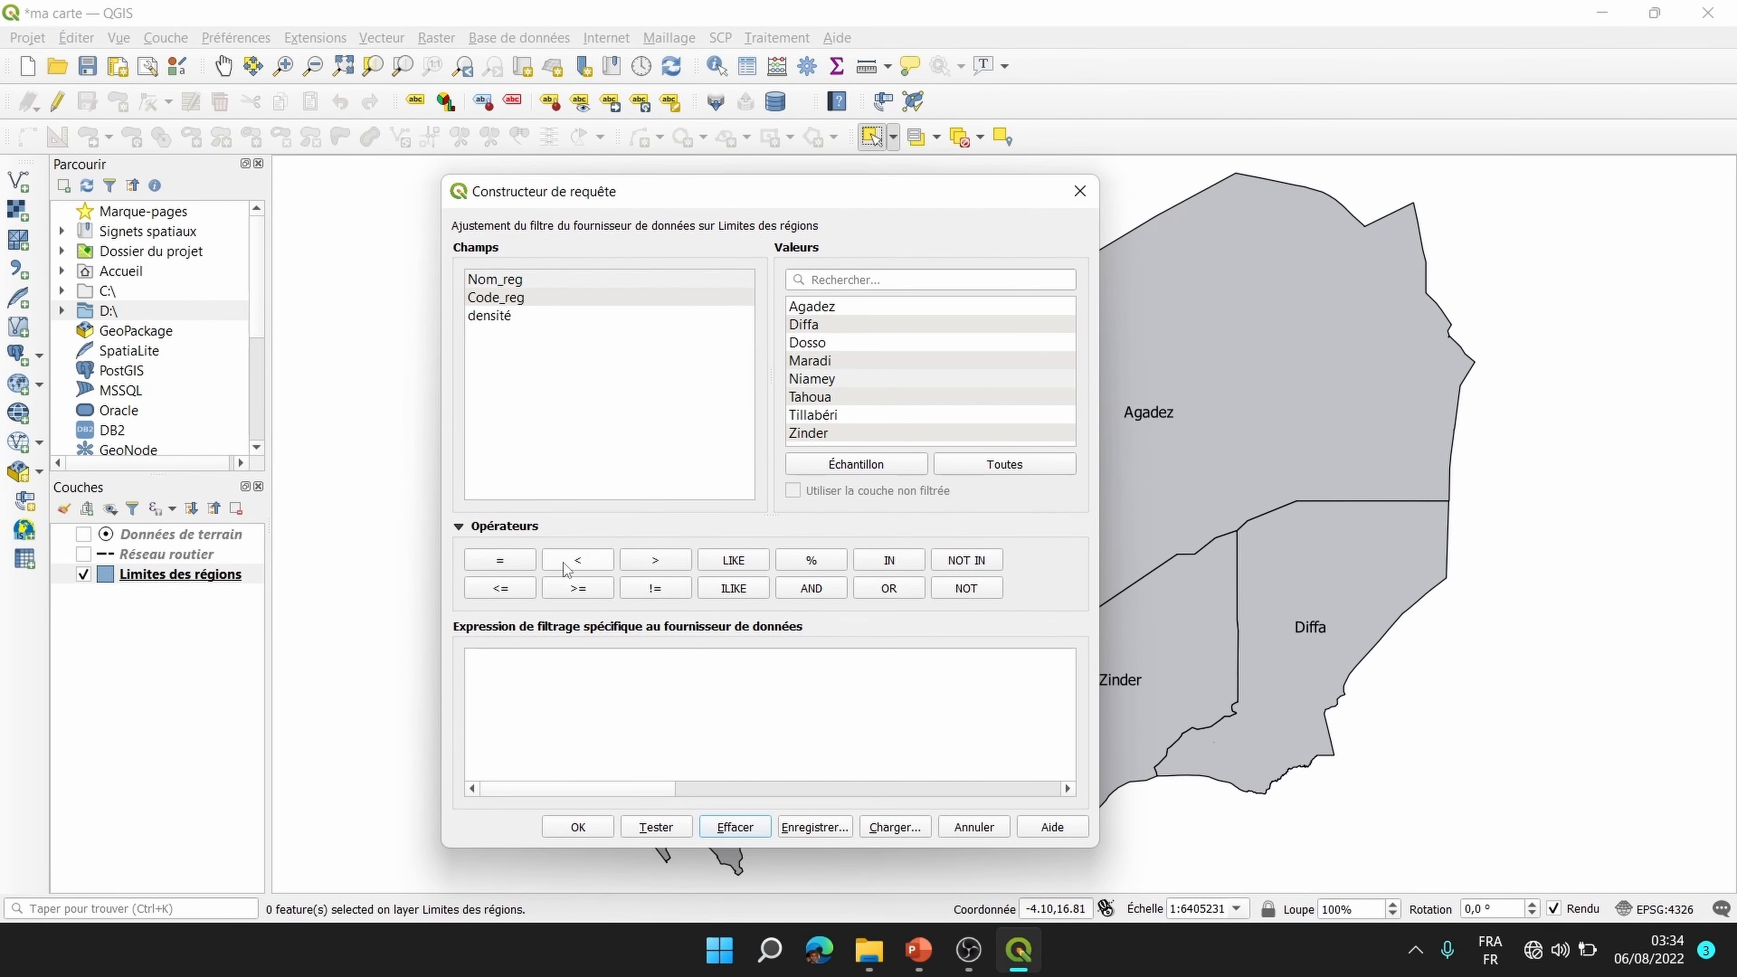
Step: Build the filter expression "Code_reg" < 4 from the field's full value list and test it
{"action": "double_click", "coordinate": [520, 300]}
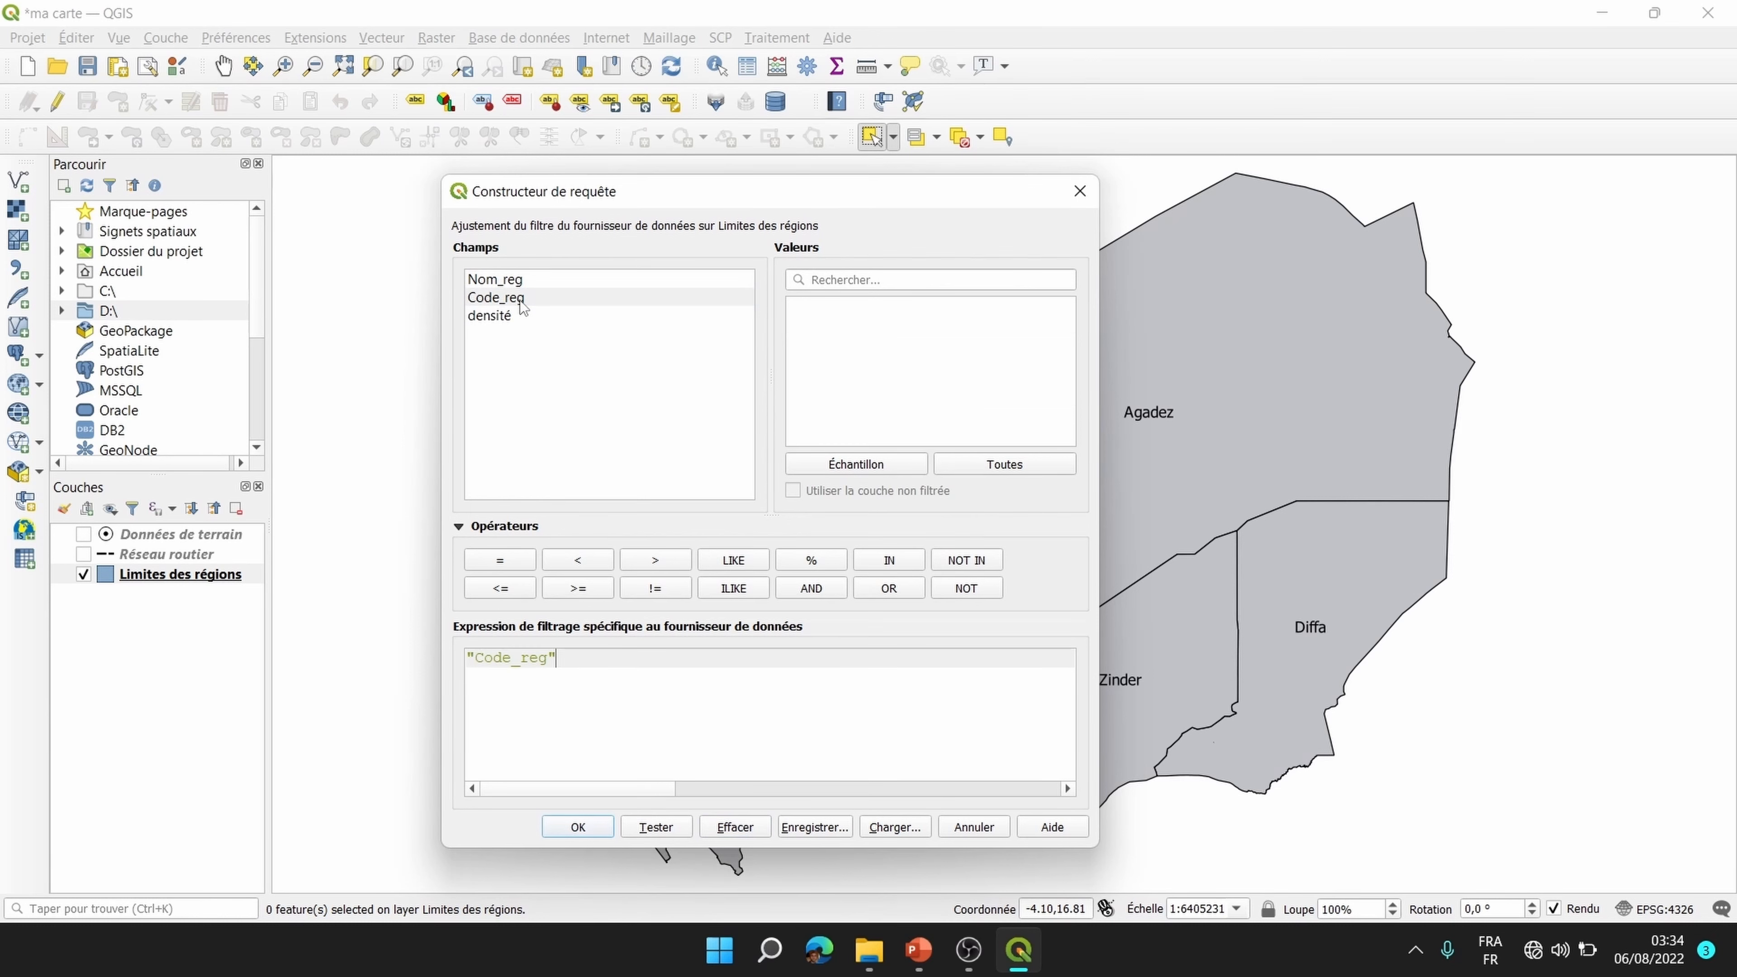
{"action": "left_click", "coordinate": [584, 563]}
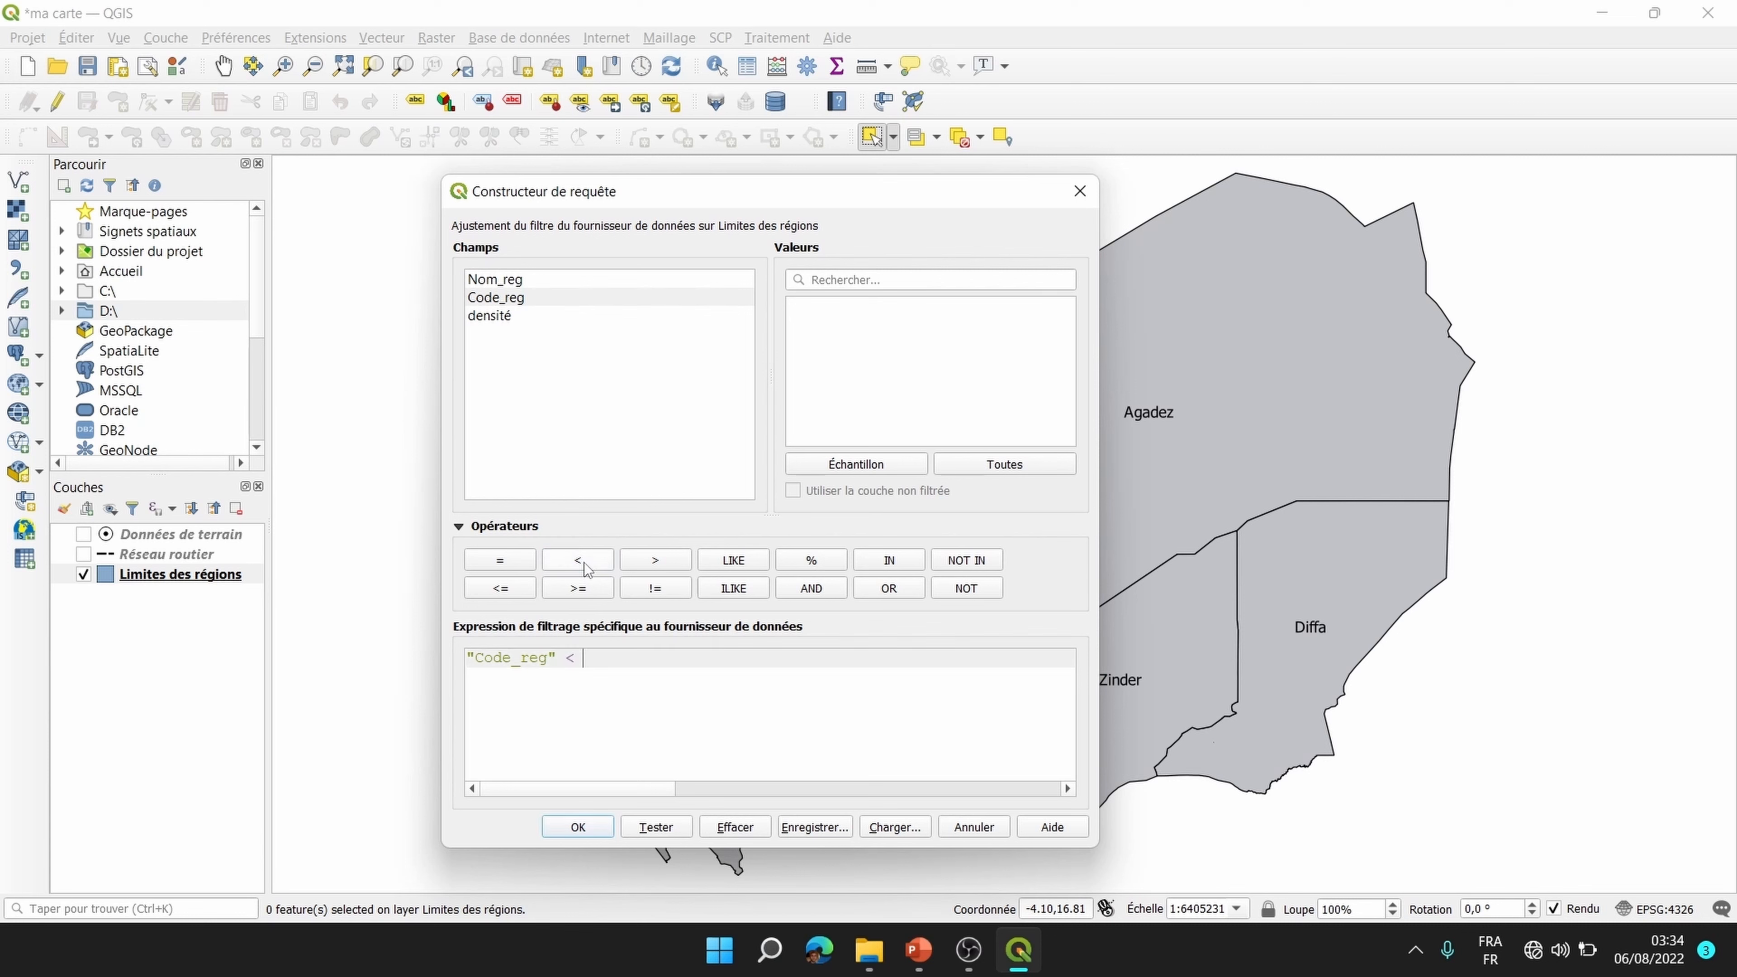
{"action": "left_click", "coordinate": [1009, 467]}
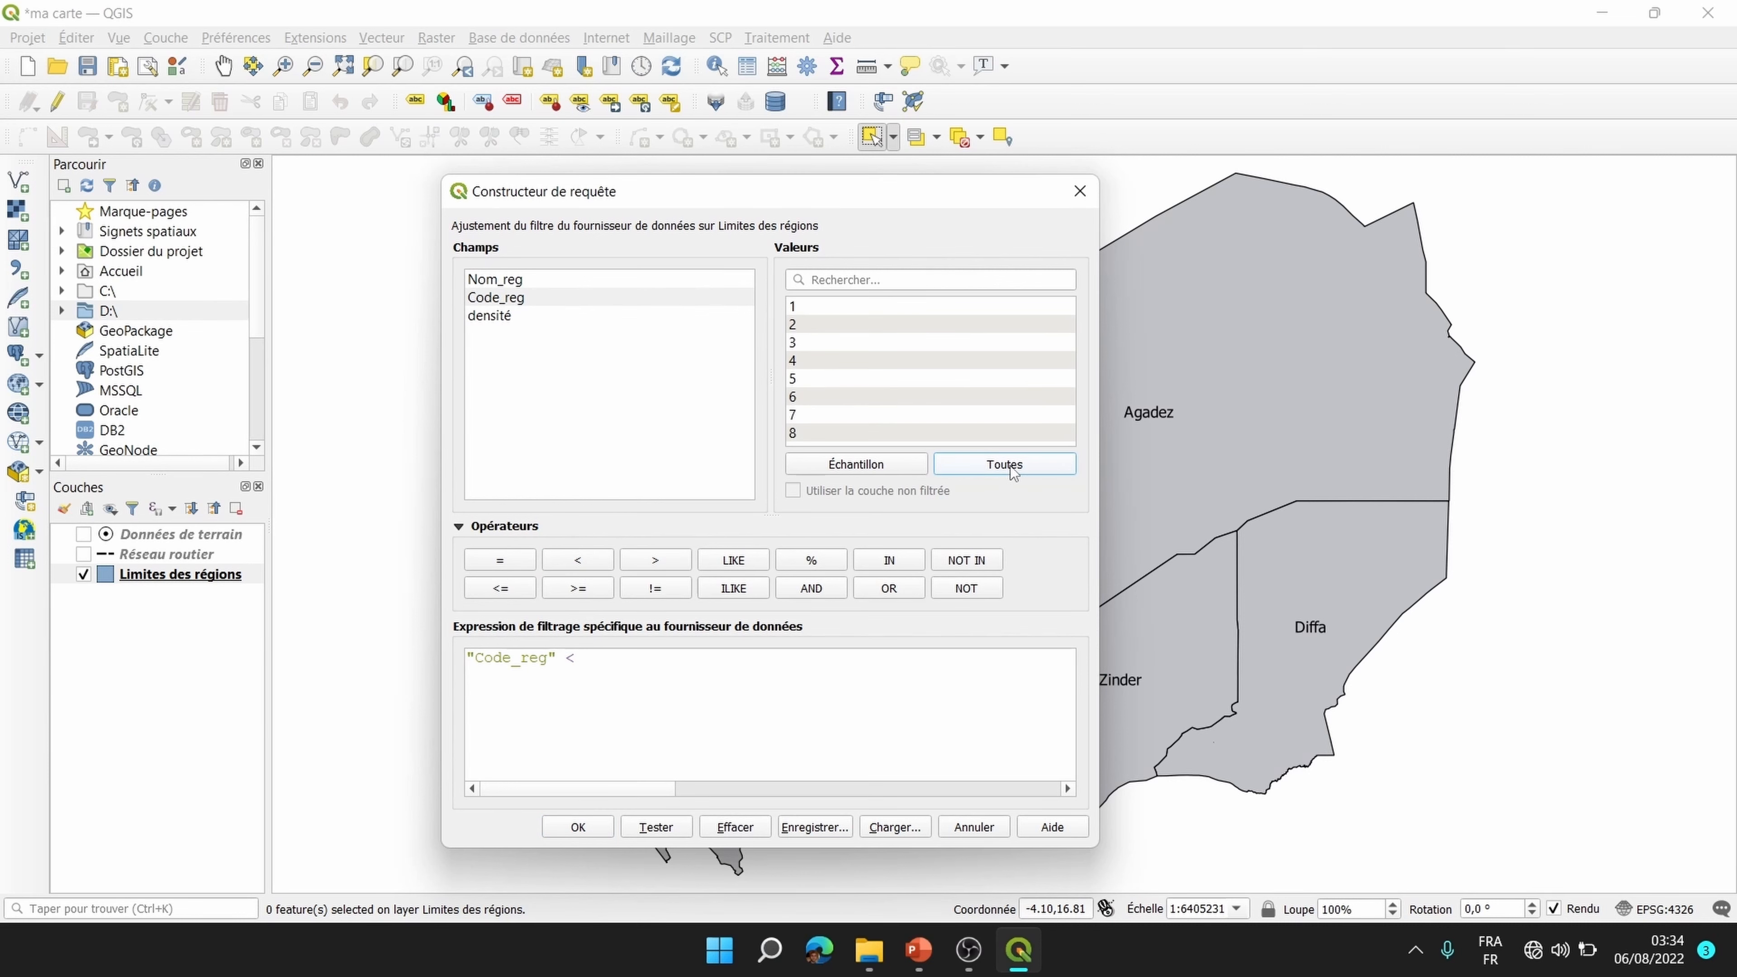
{"action": "left_click", "coordinate": [804, 362]}
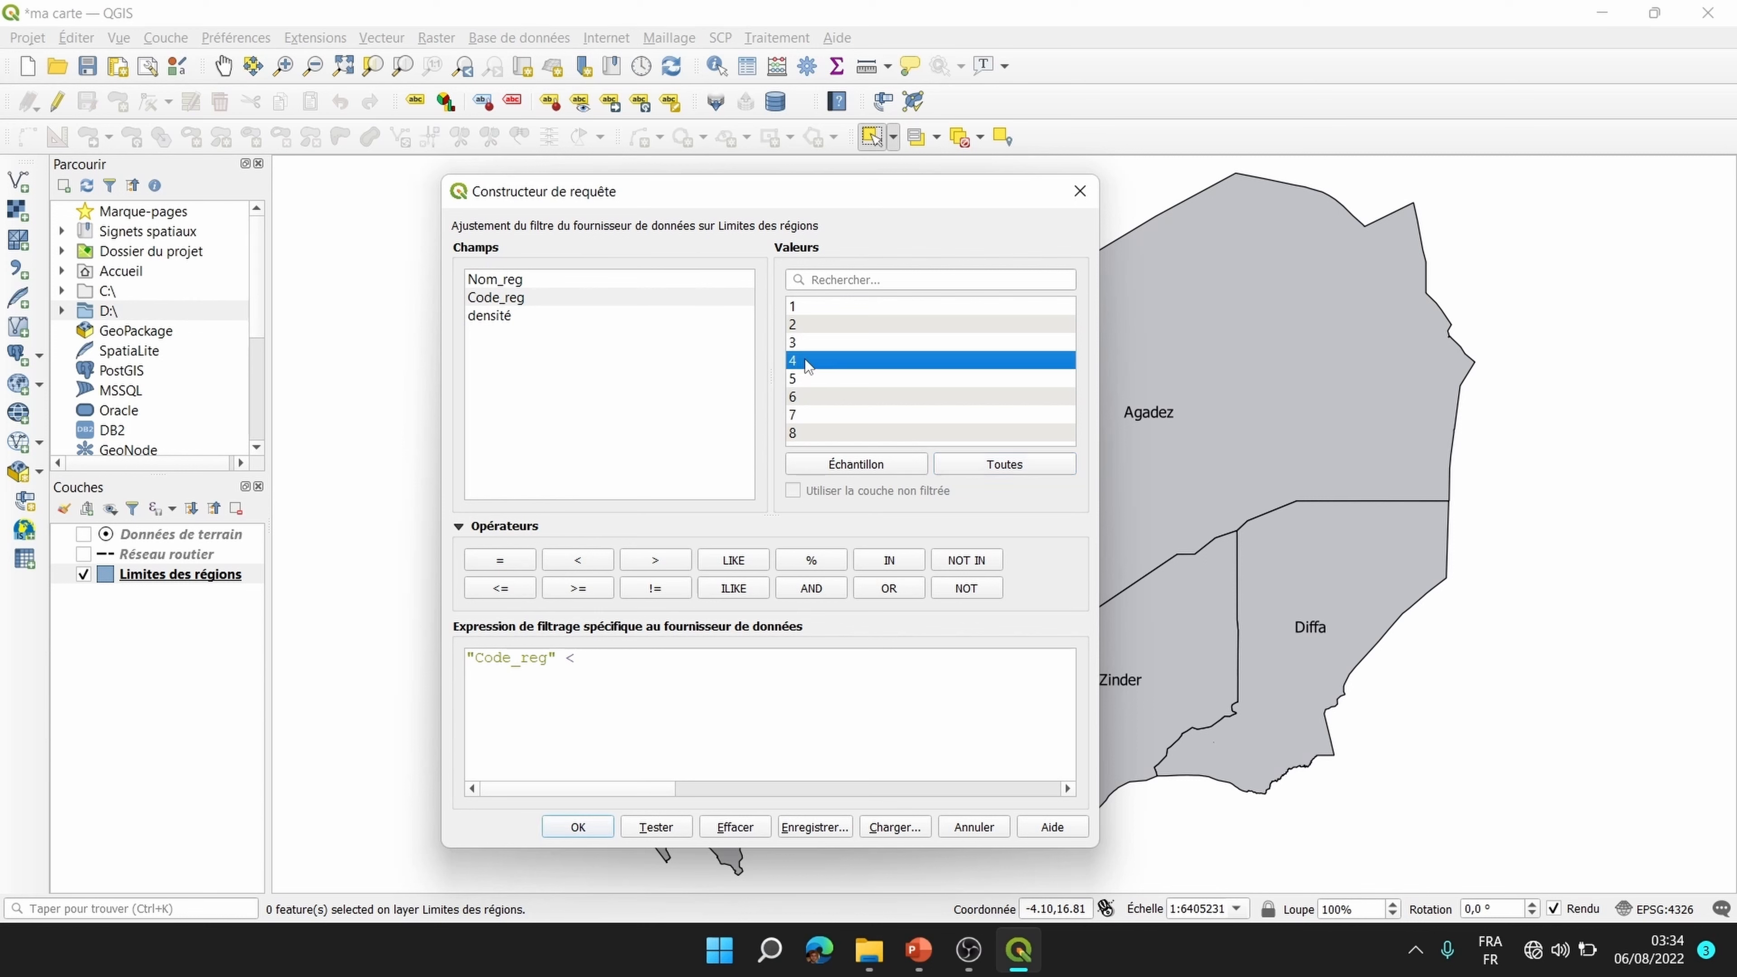
{"action": "double_click", "coordinate": [806, 360]}
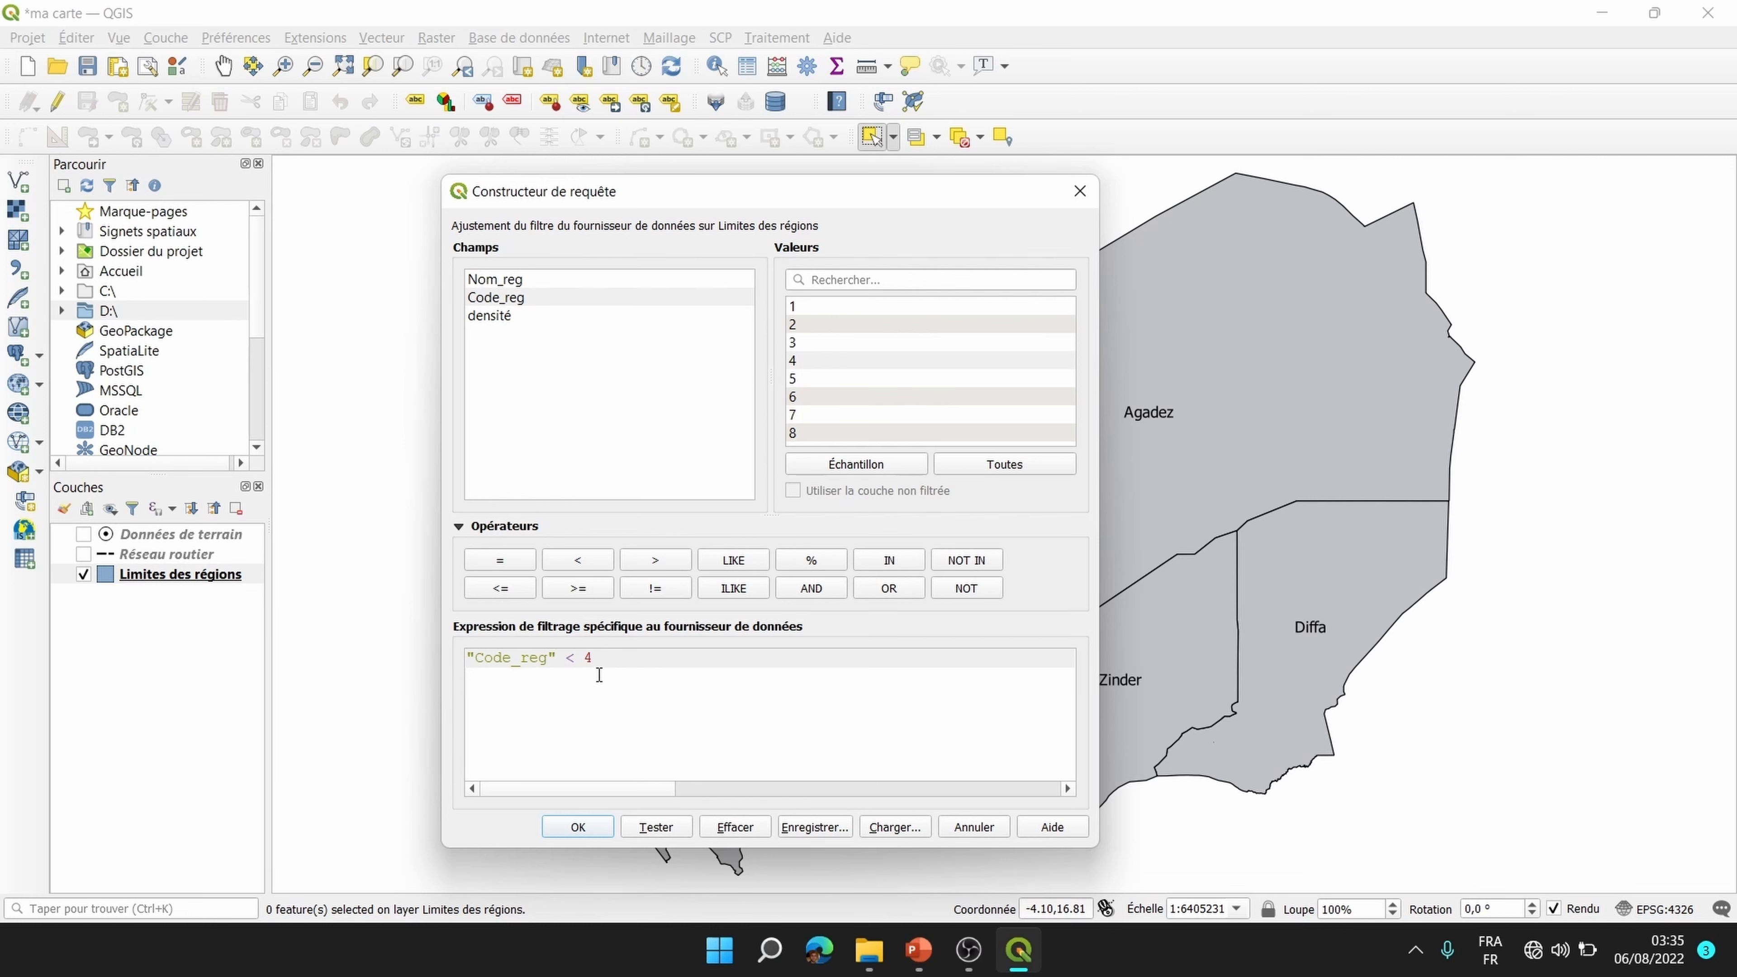
{"action": "left_click", "coordinate": [665, 833]}
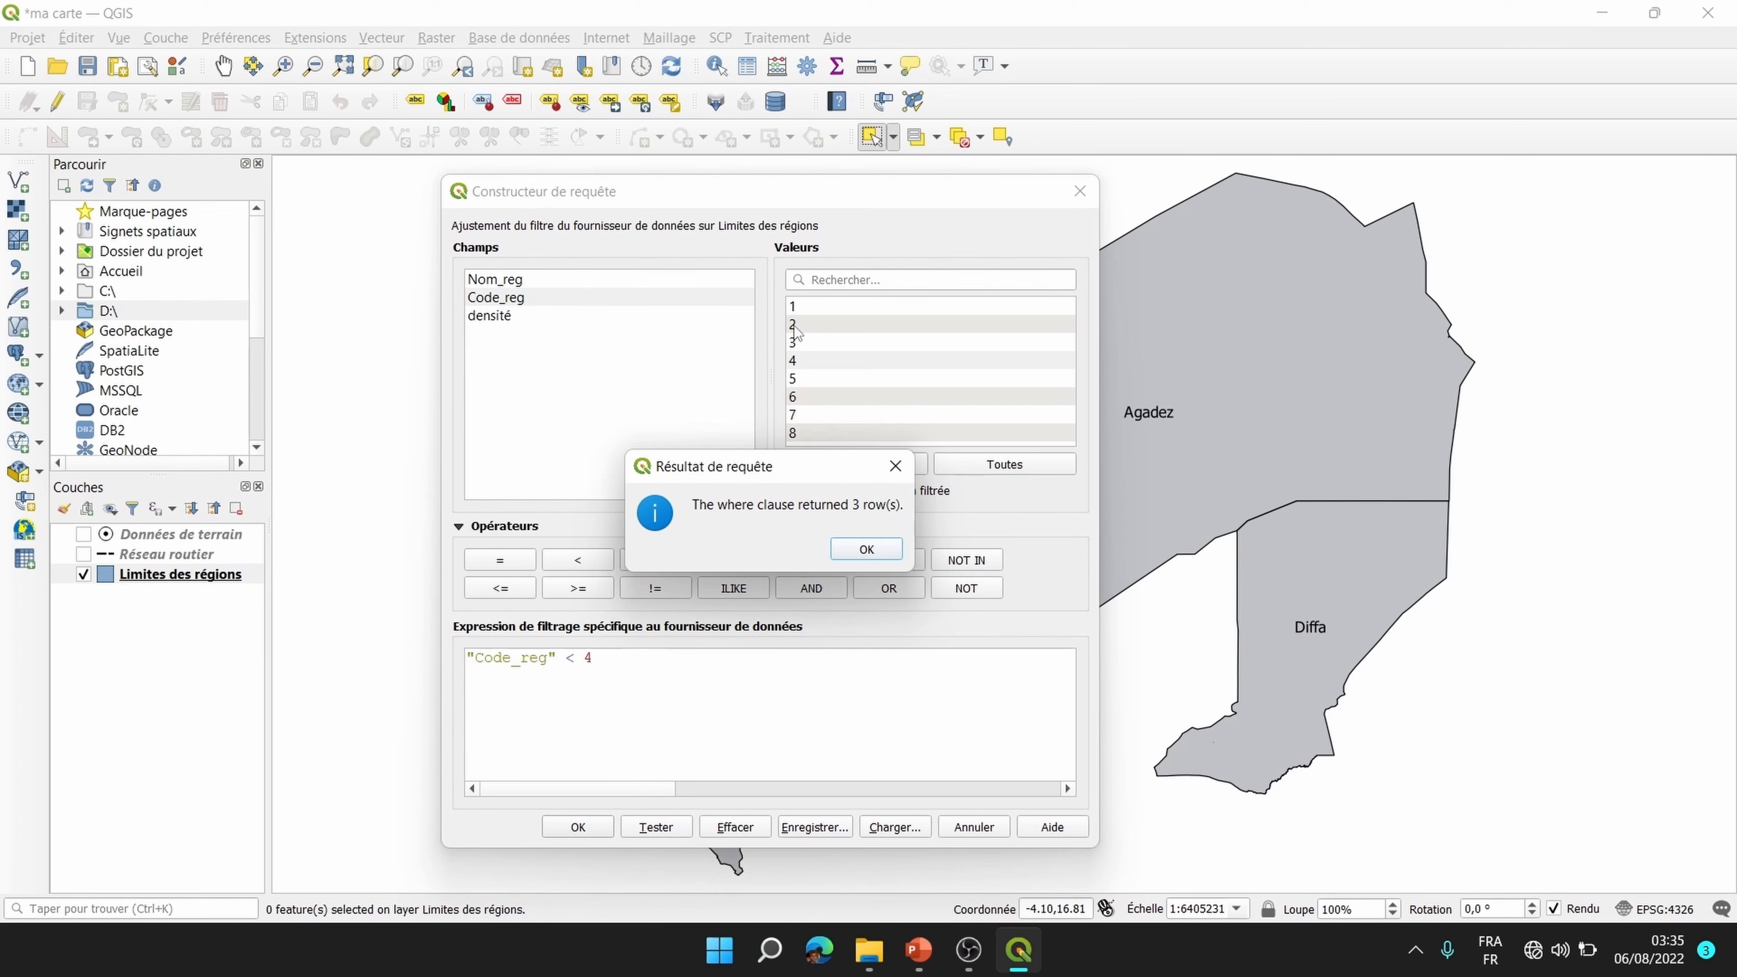
Step: Inspect the regions kept by the "Code_reg" < 4 filter on the map and clear the filter expression
{"action": "left_click", "coordinate": [864, 550]}
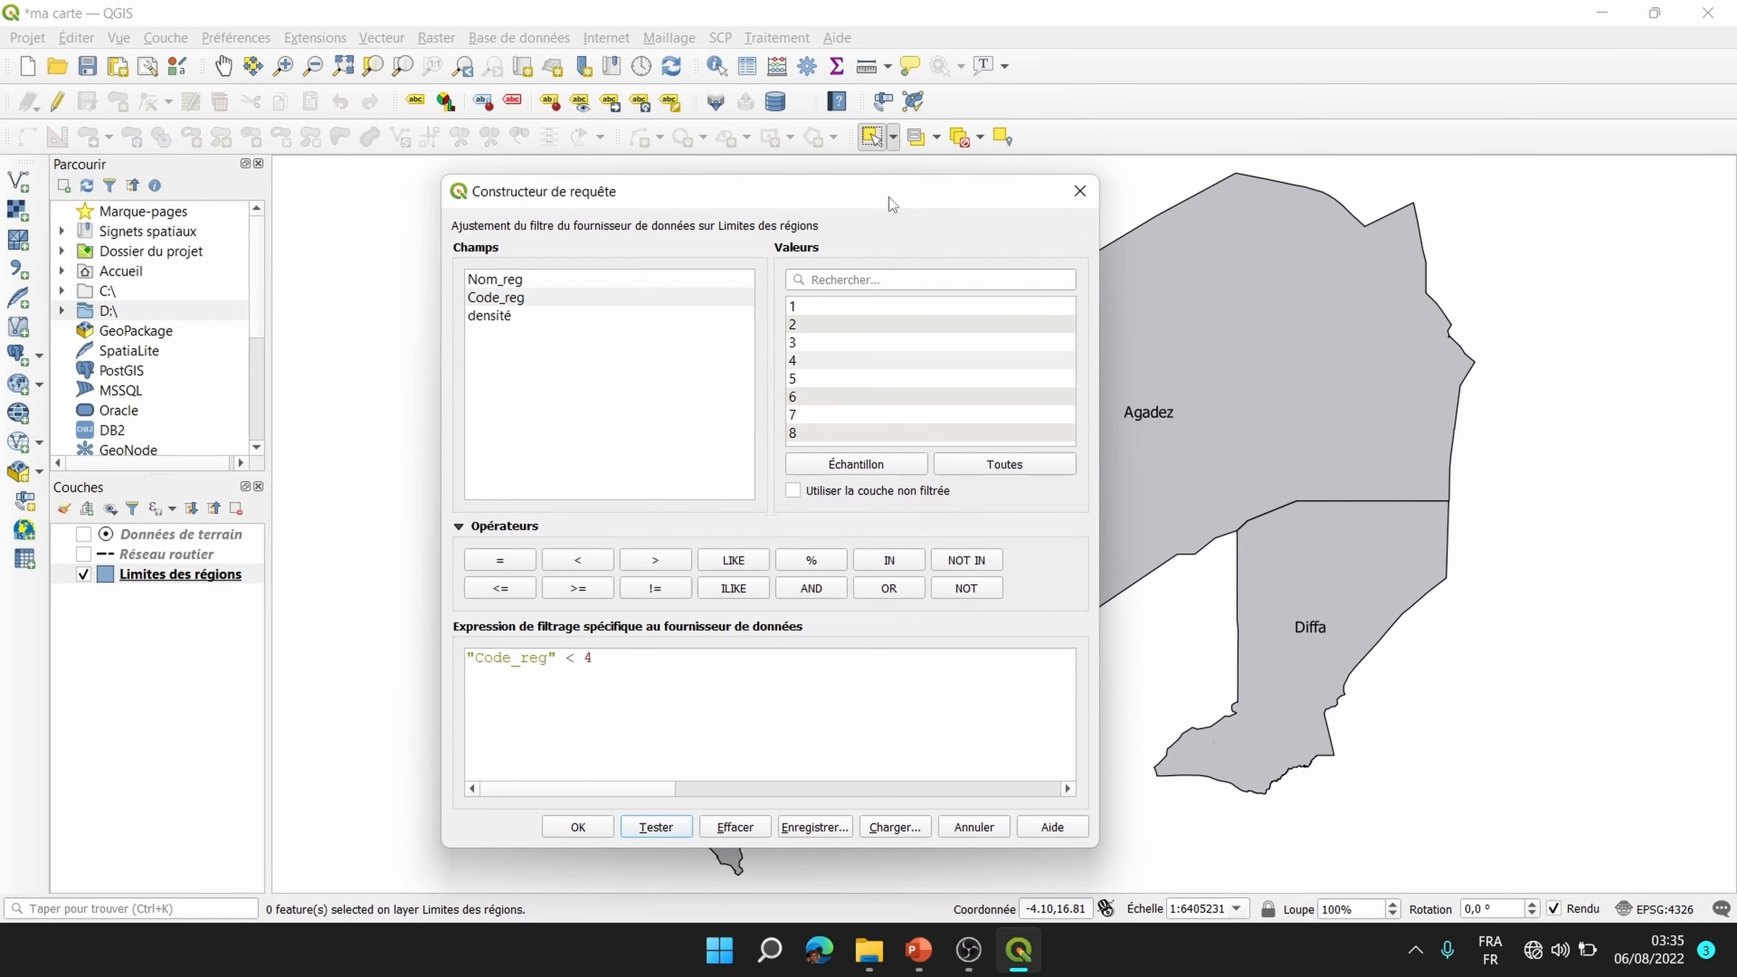
{"action": "left_click_drag", "start_coordinate": [889, 197], "coordinate": [383, 195]}
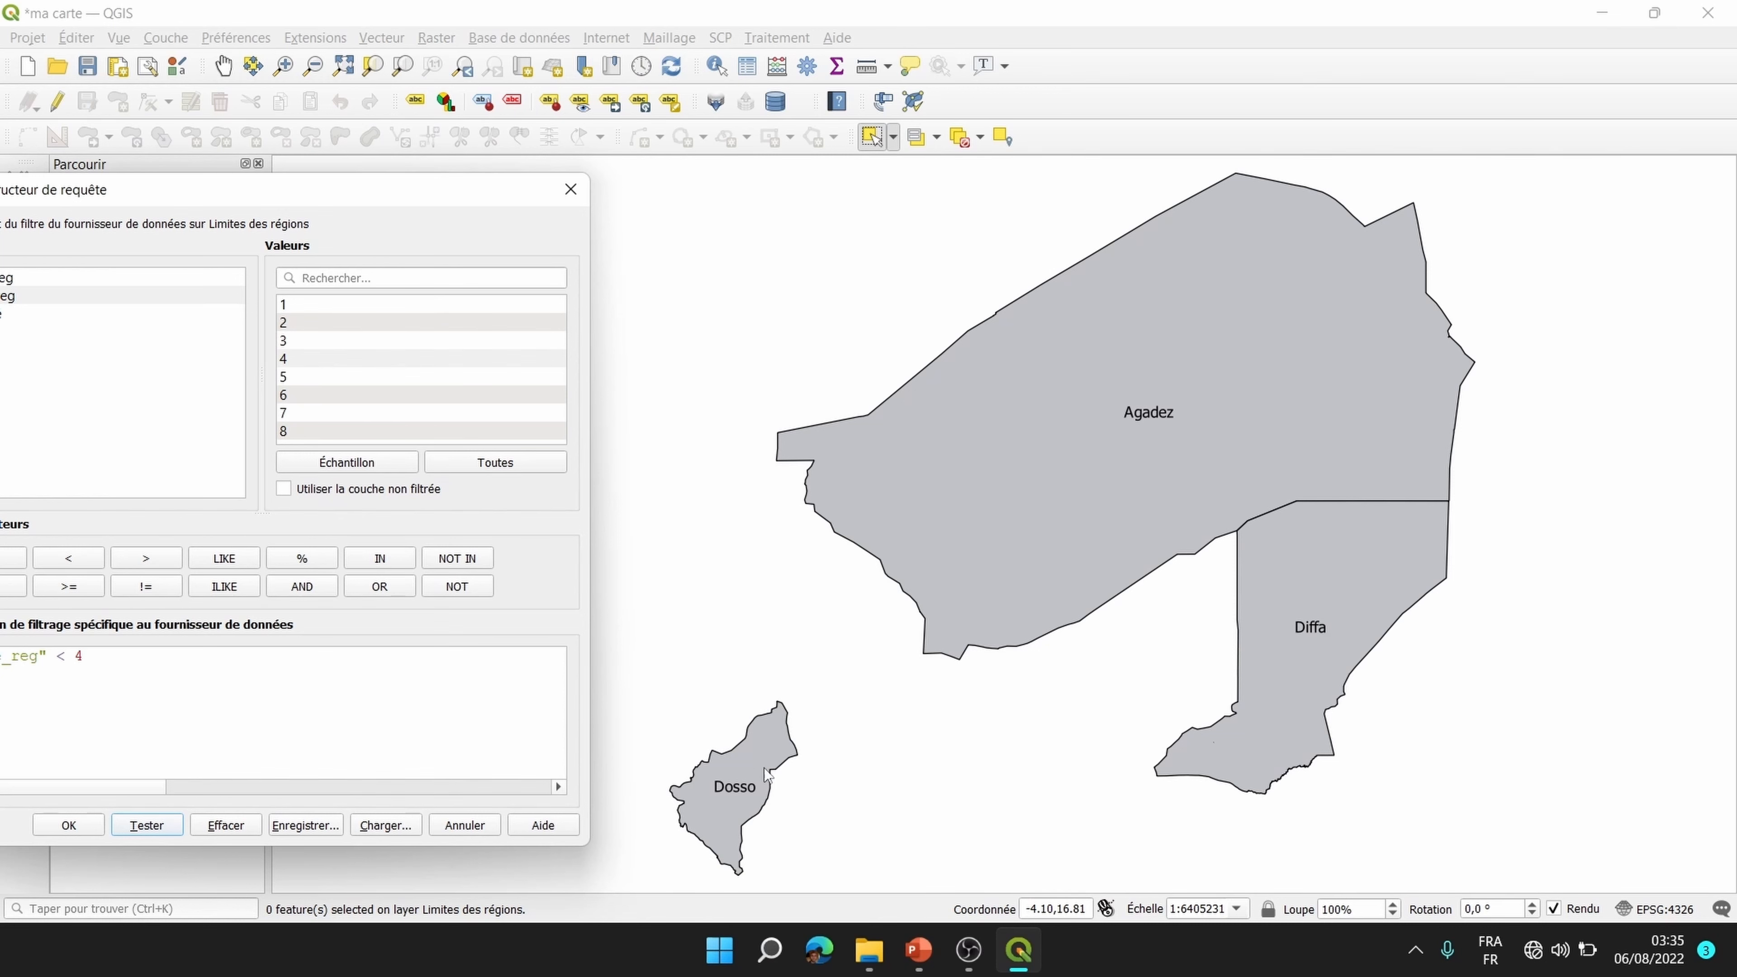
{"action": "left_click_drag", "start_coordinate": [277, 199], "coordinate": [848, 199]}
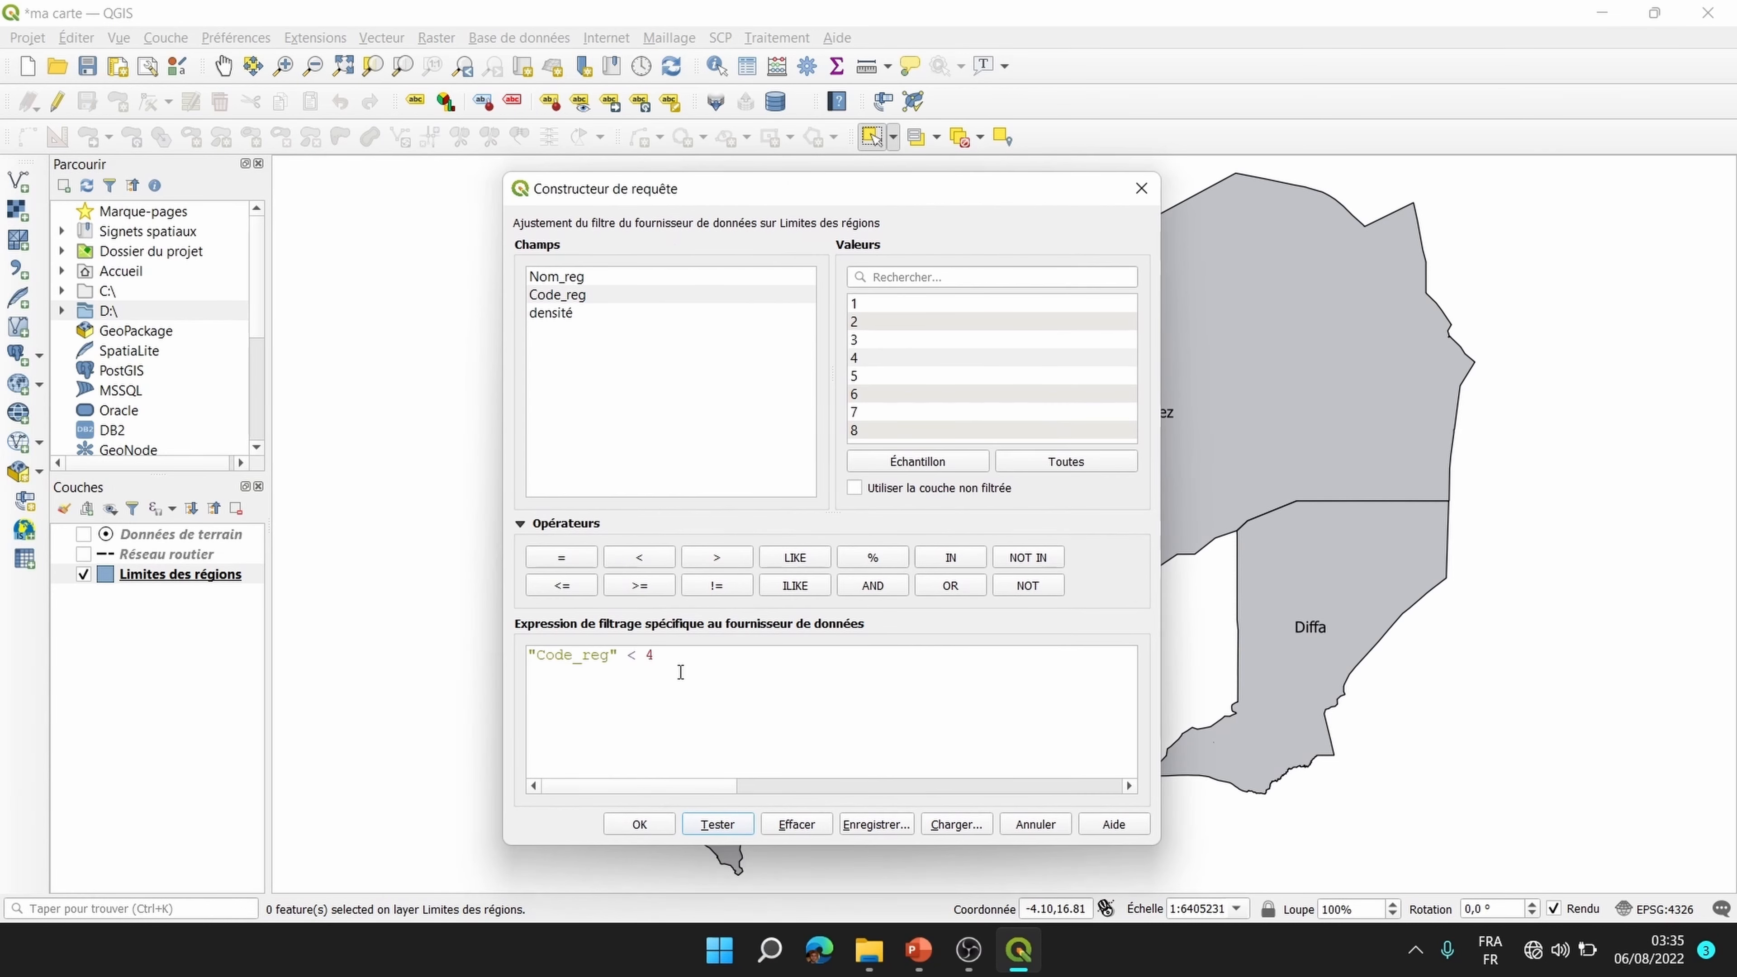
{"action": "left_click", "coordinate": [801, 826]}
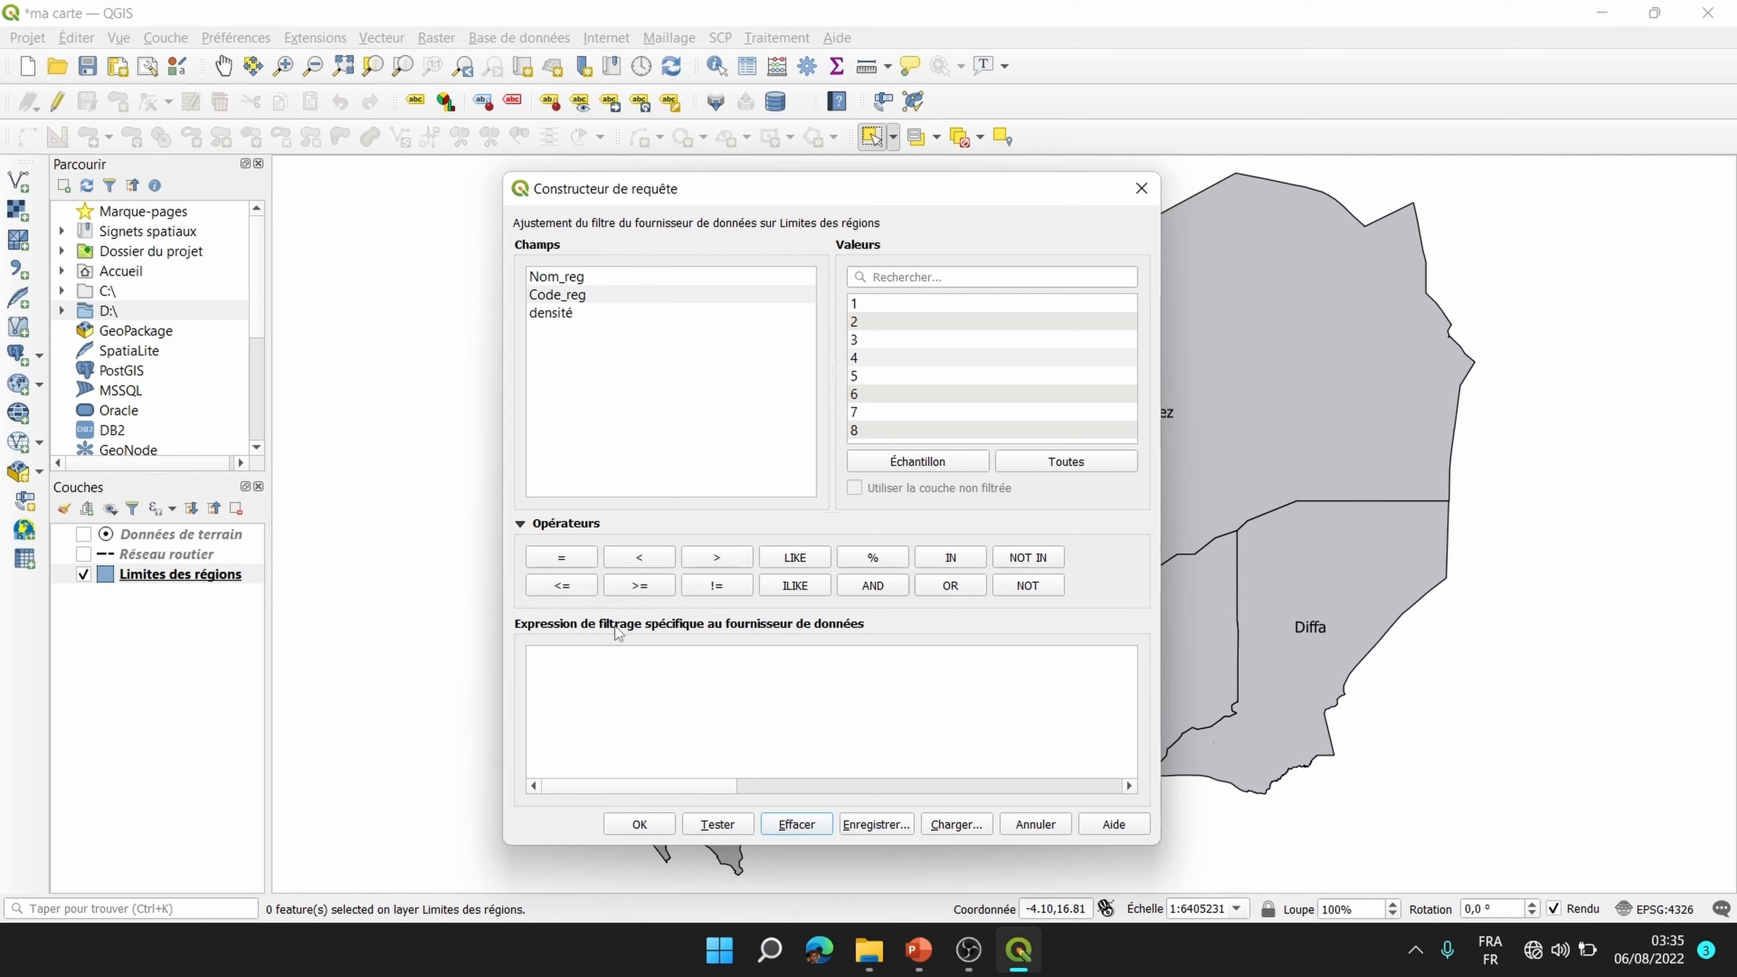
Step: Build the filter expression "Code_reg" != 1 and test it on the regions layer
{"action": "double_click", "coordinate": [596, 296]}
{"action": "left_click", "coordinate": [715, 585]}
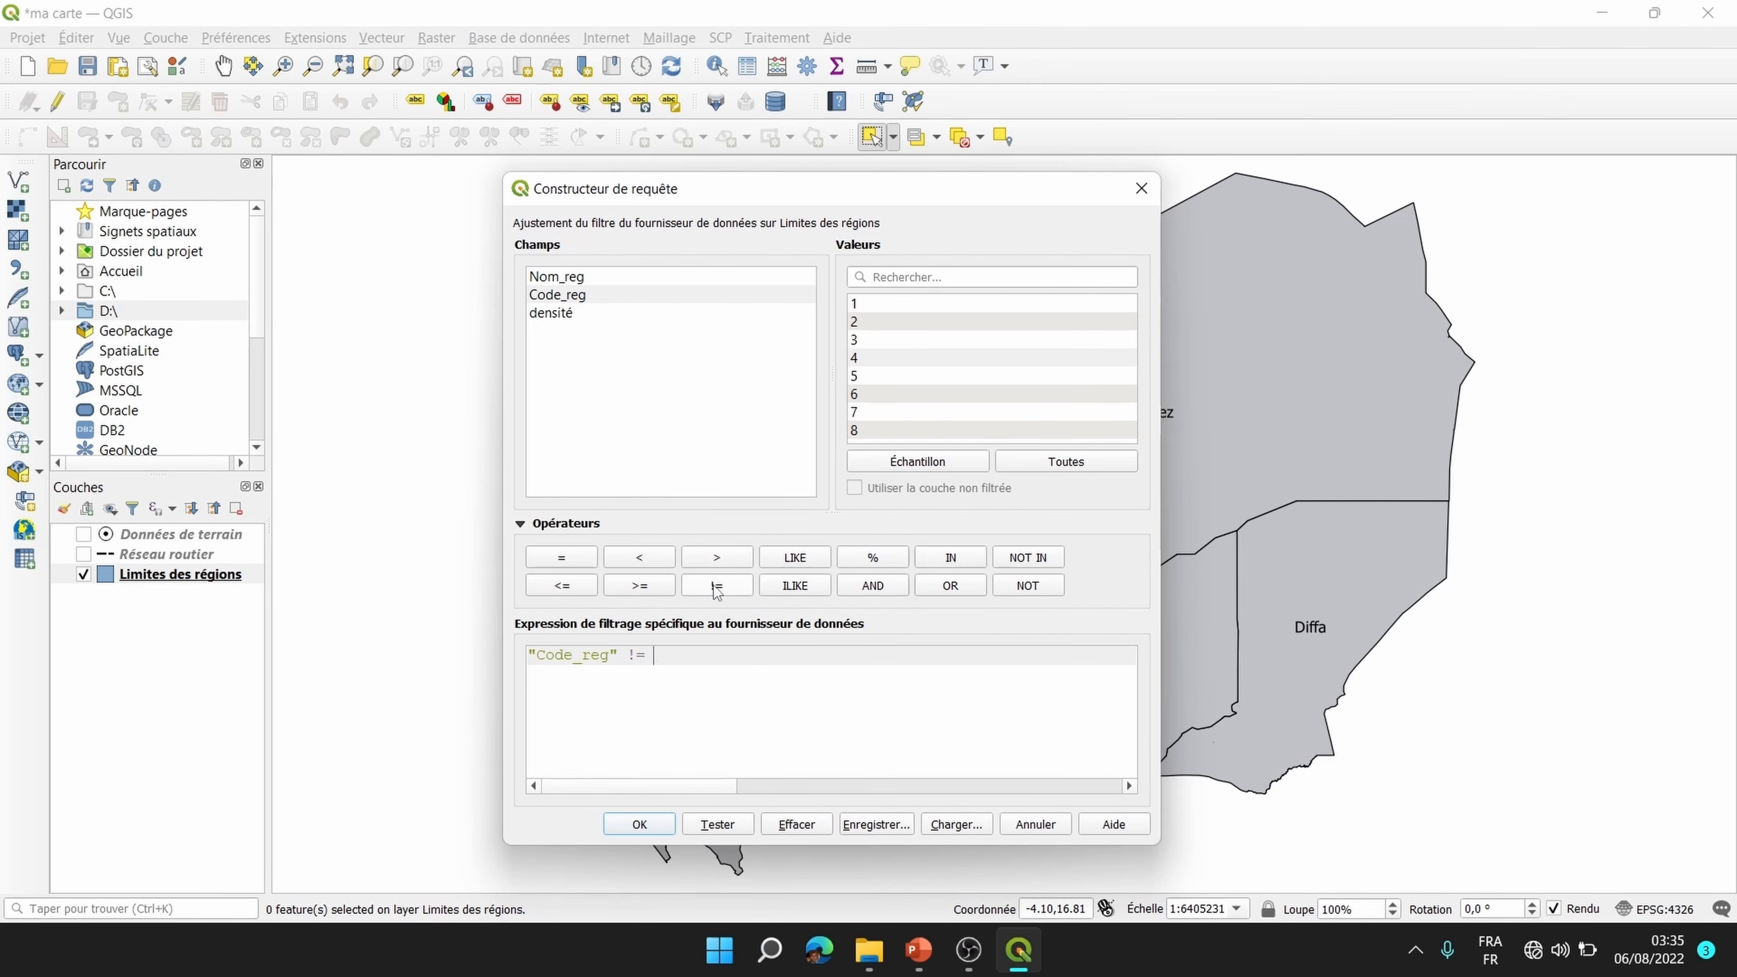
{"action": "left_click", "coordinate": [883, 308]}
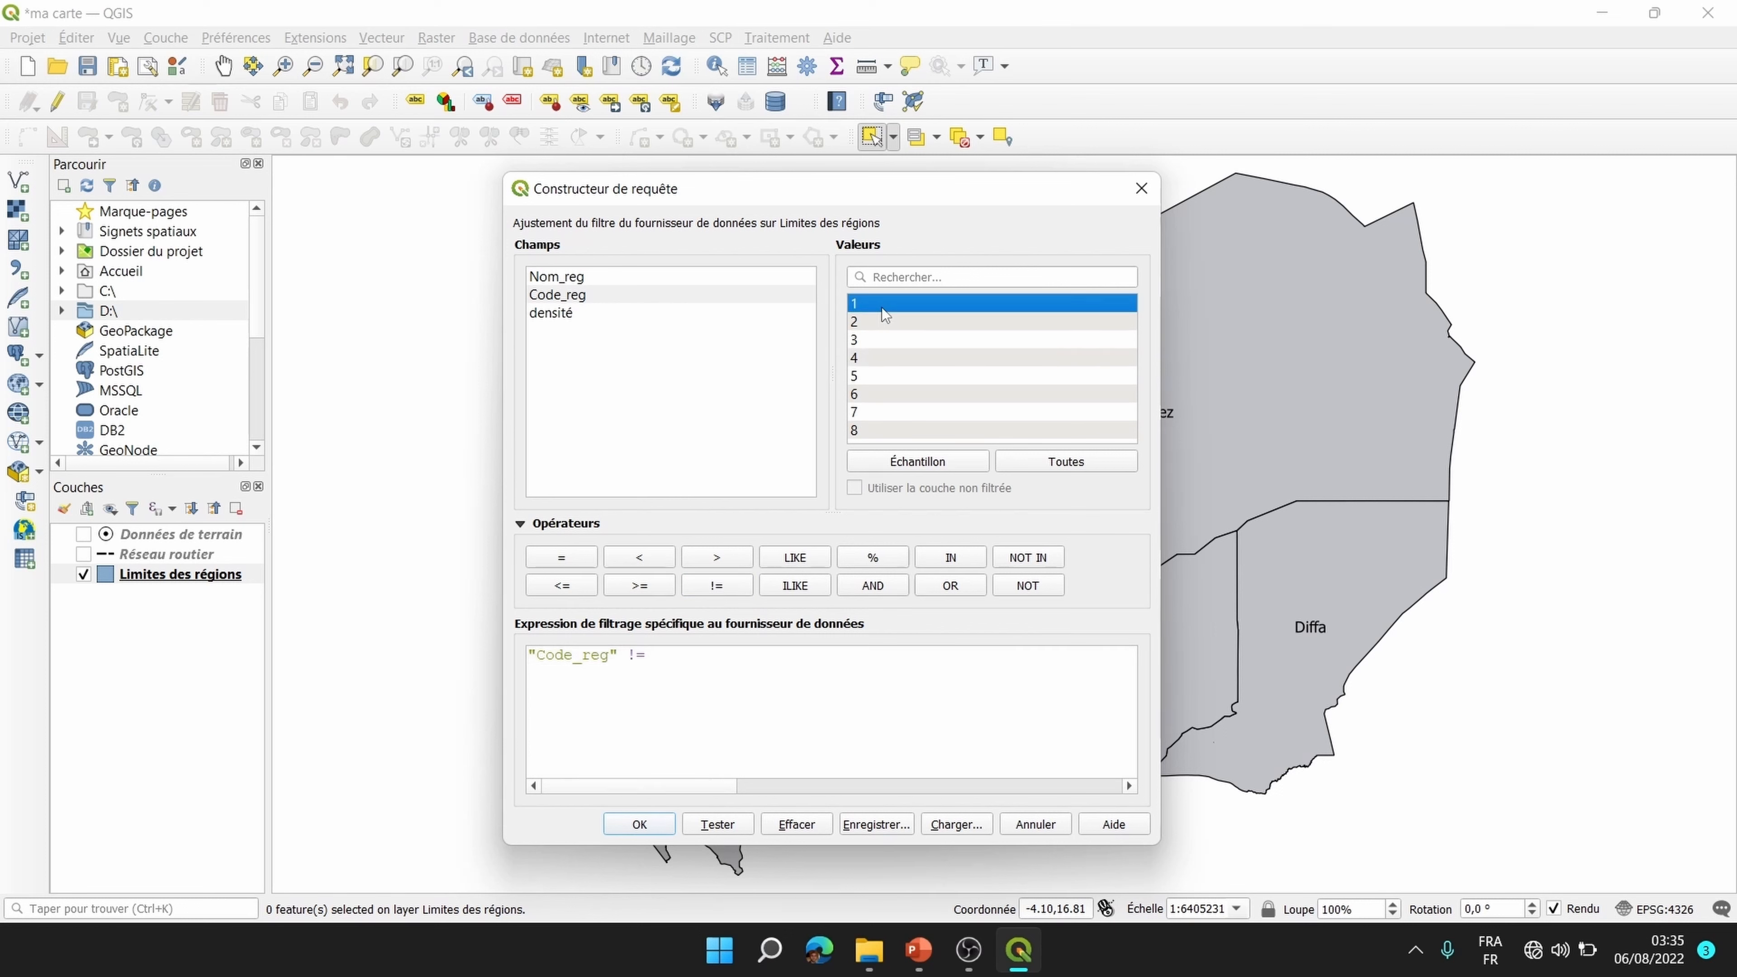
{"action": "double_click", "coordinate": [883, 308]}
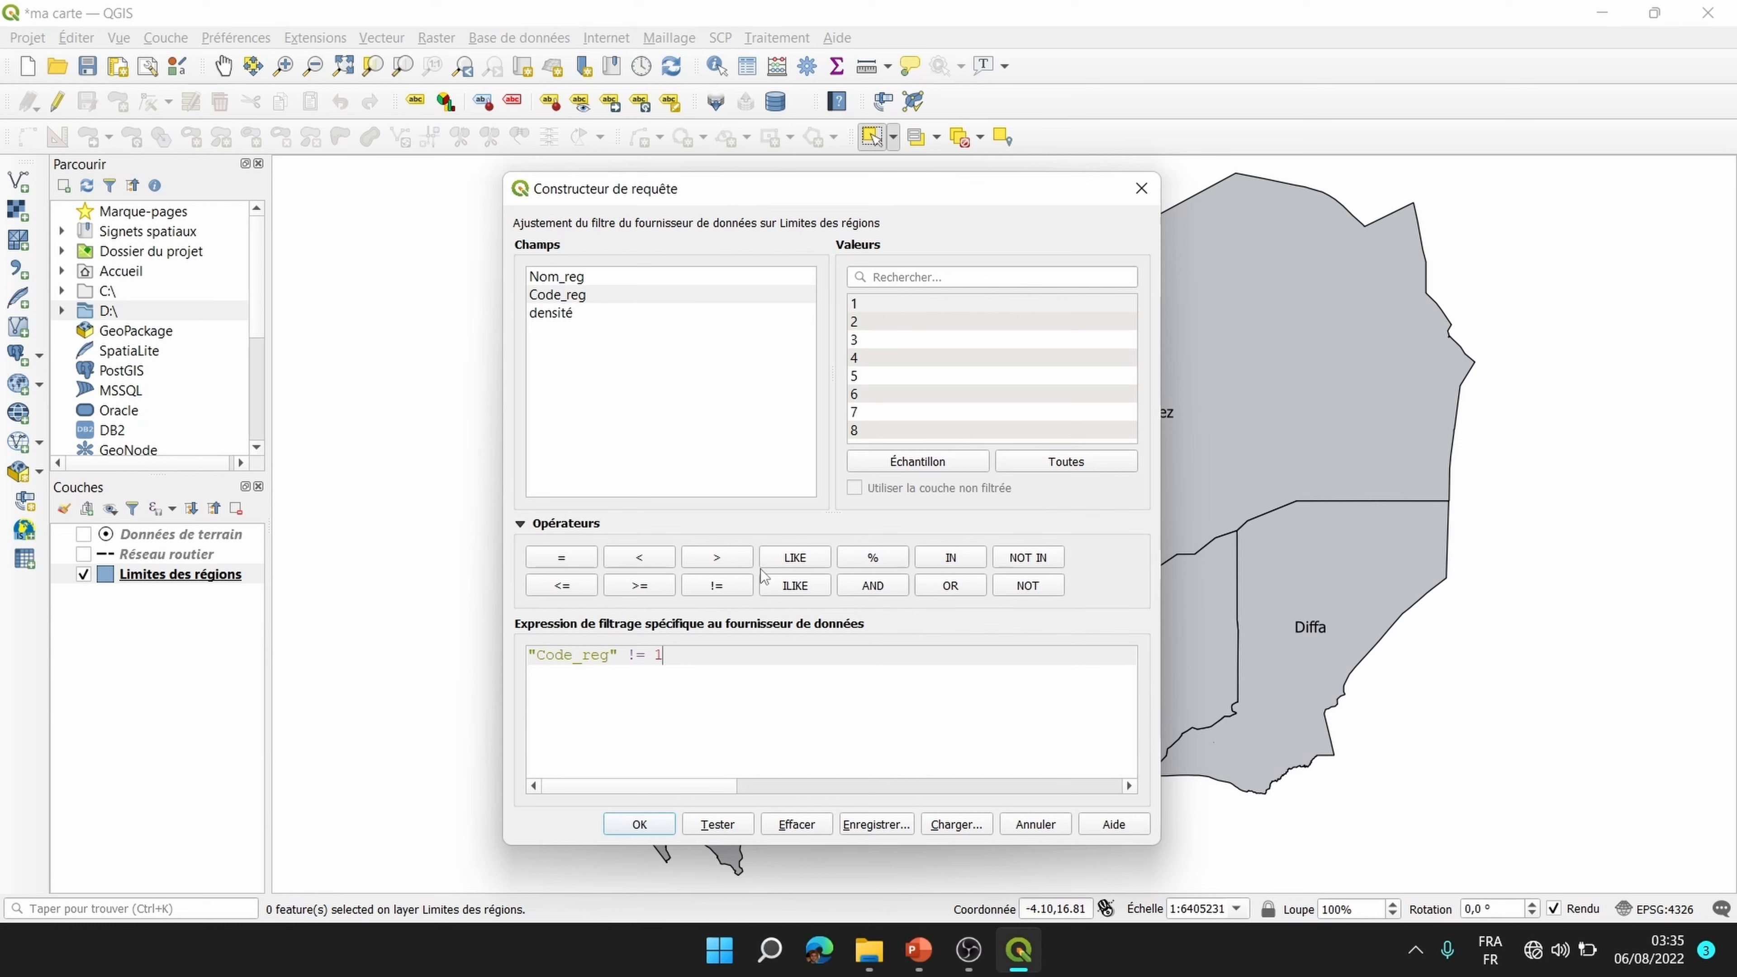
{"action": "left_click", "coordinate": [716, 833]}
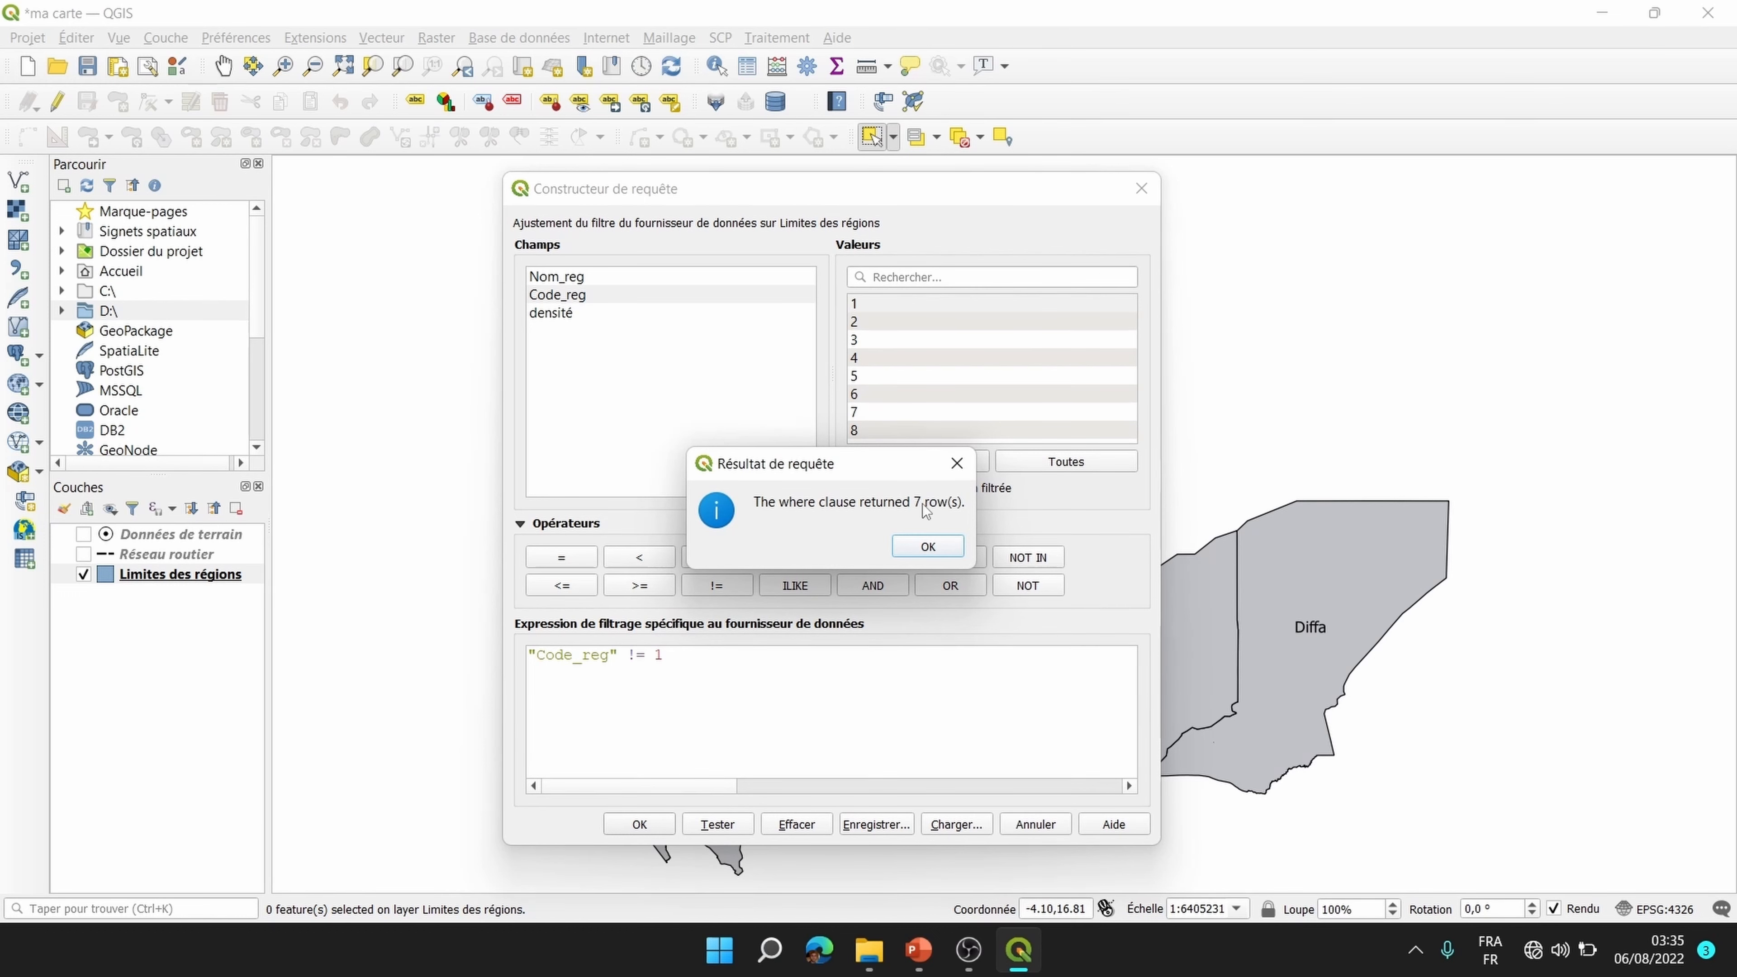
{"action": "left_click", "coordinate": [939, 548]}
Step: Inspect the map filtered by "Code_reg" != 1 and clear the filter expression
{"action": "left_click_drag", "start_coordinate": [1004, 187], "coordinate": [402, 168]}
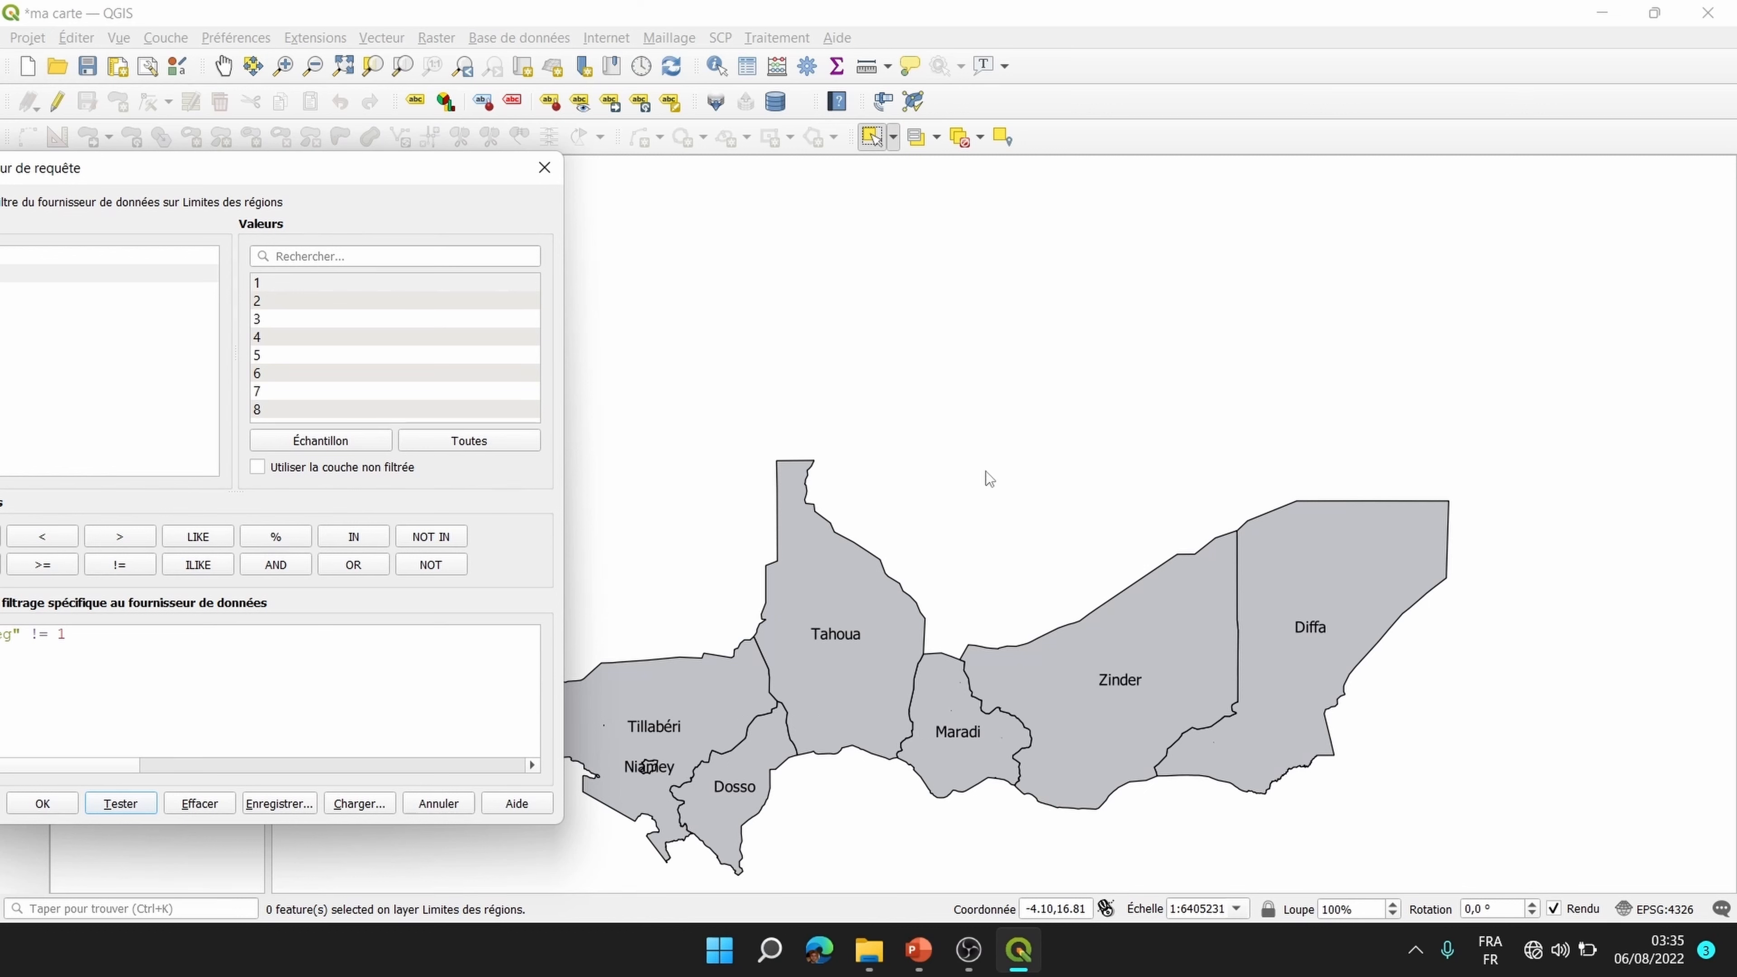
{"action": "left_click_drag", "start_coordinate": [191, 174], "coordinate": [585, 182]}
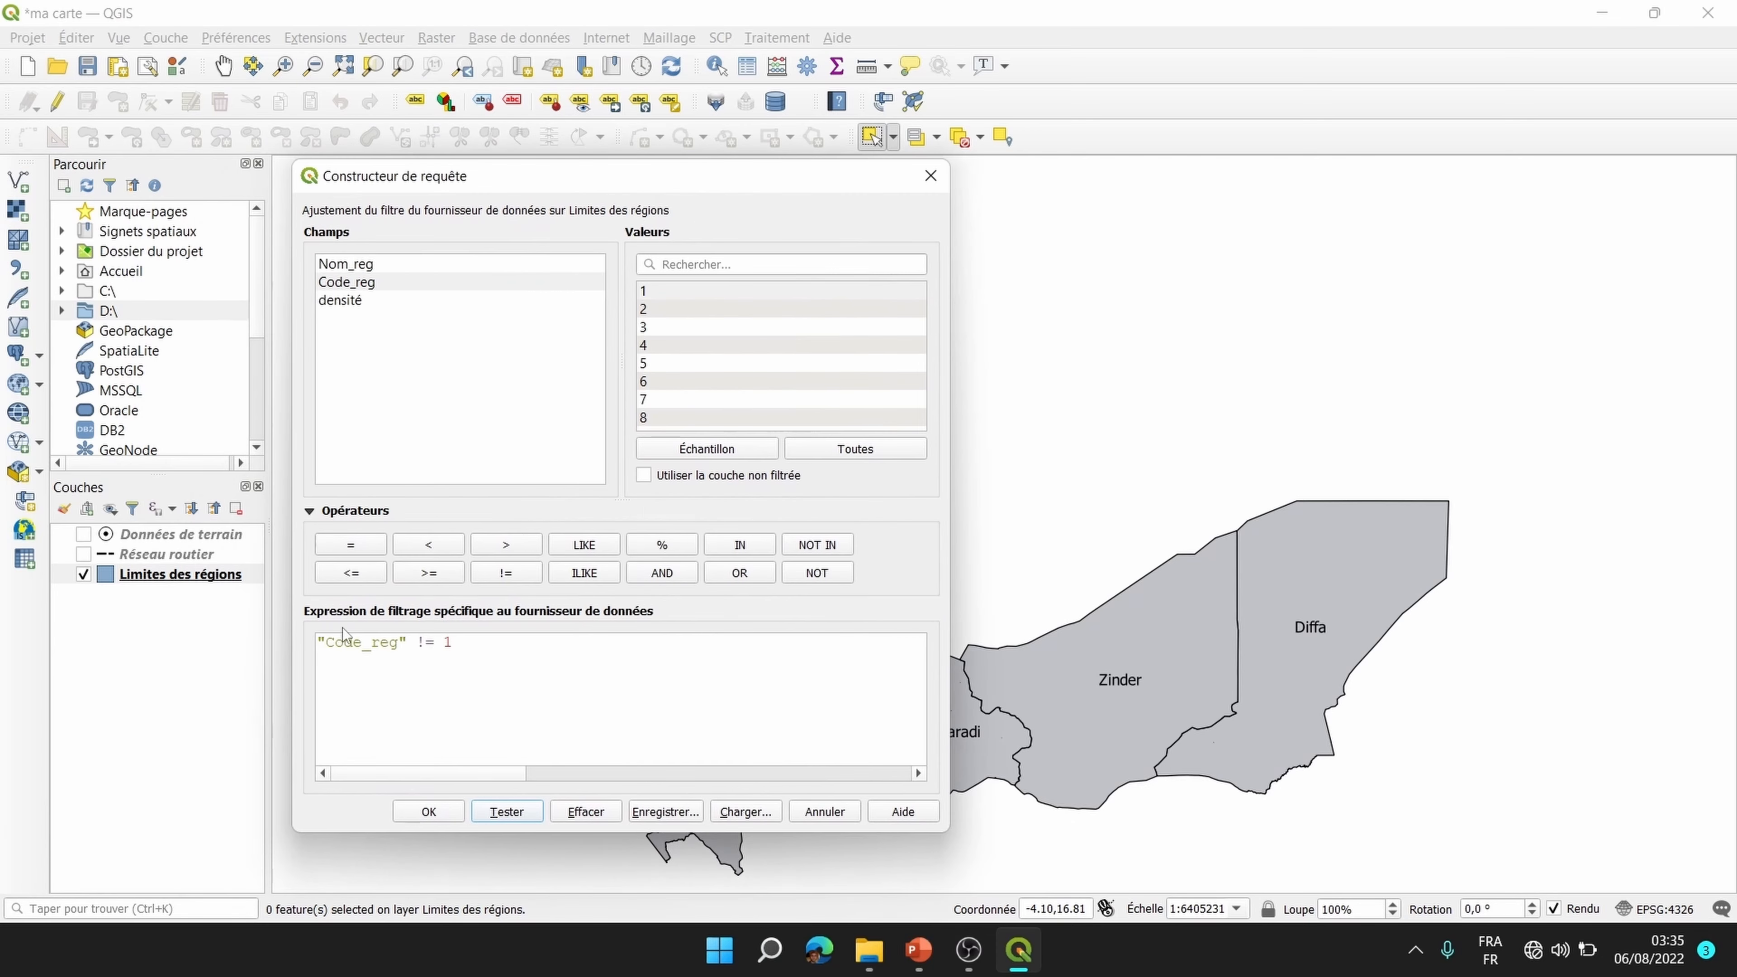
{"action": "left_click", "coordinate": [446, 642]}
{"action": "key", "text": "BackSpace"}
{"action": "left_click_drag", "start_coordinate": [632, 180], "coordinate": [513, 172]}
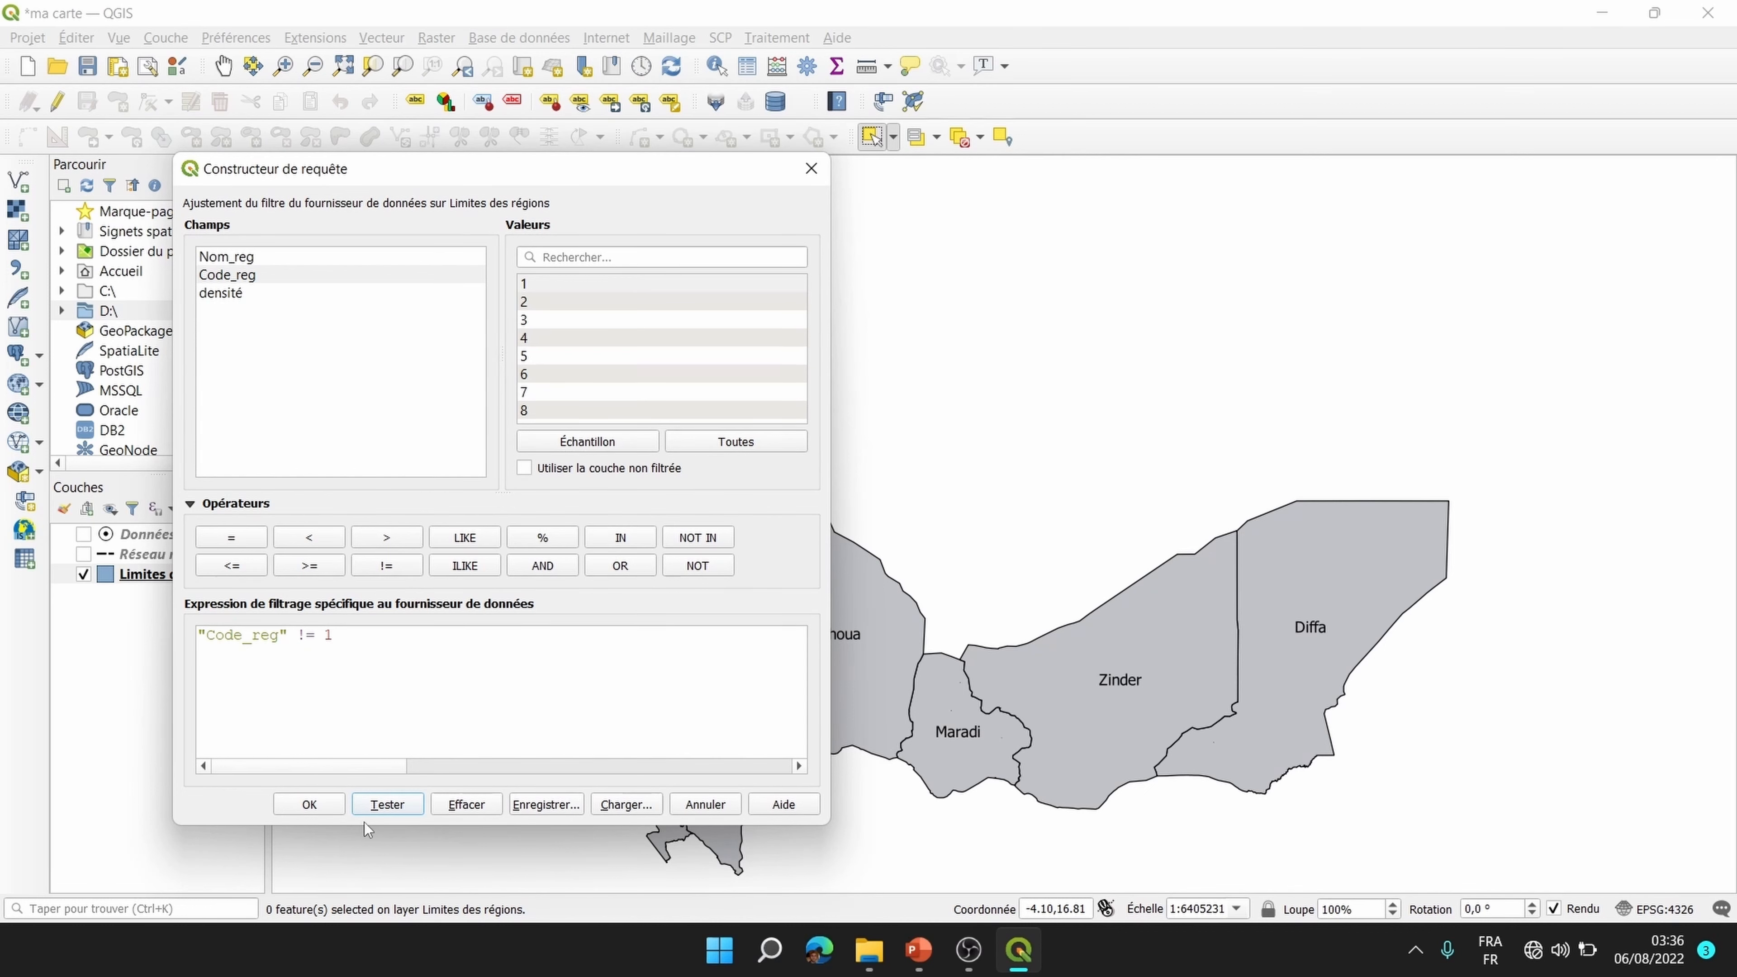
{"action": "left_click", "coordinate": [469, 806]}
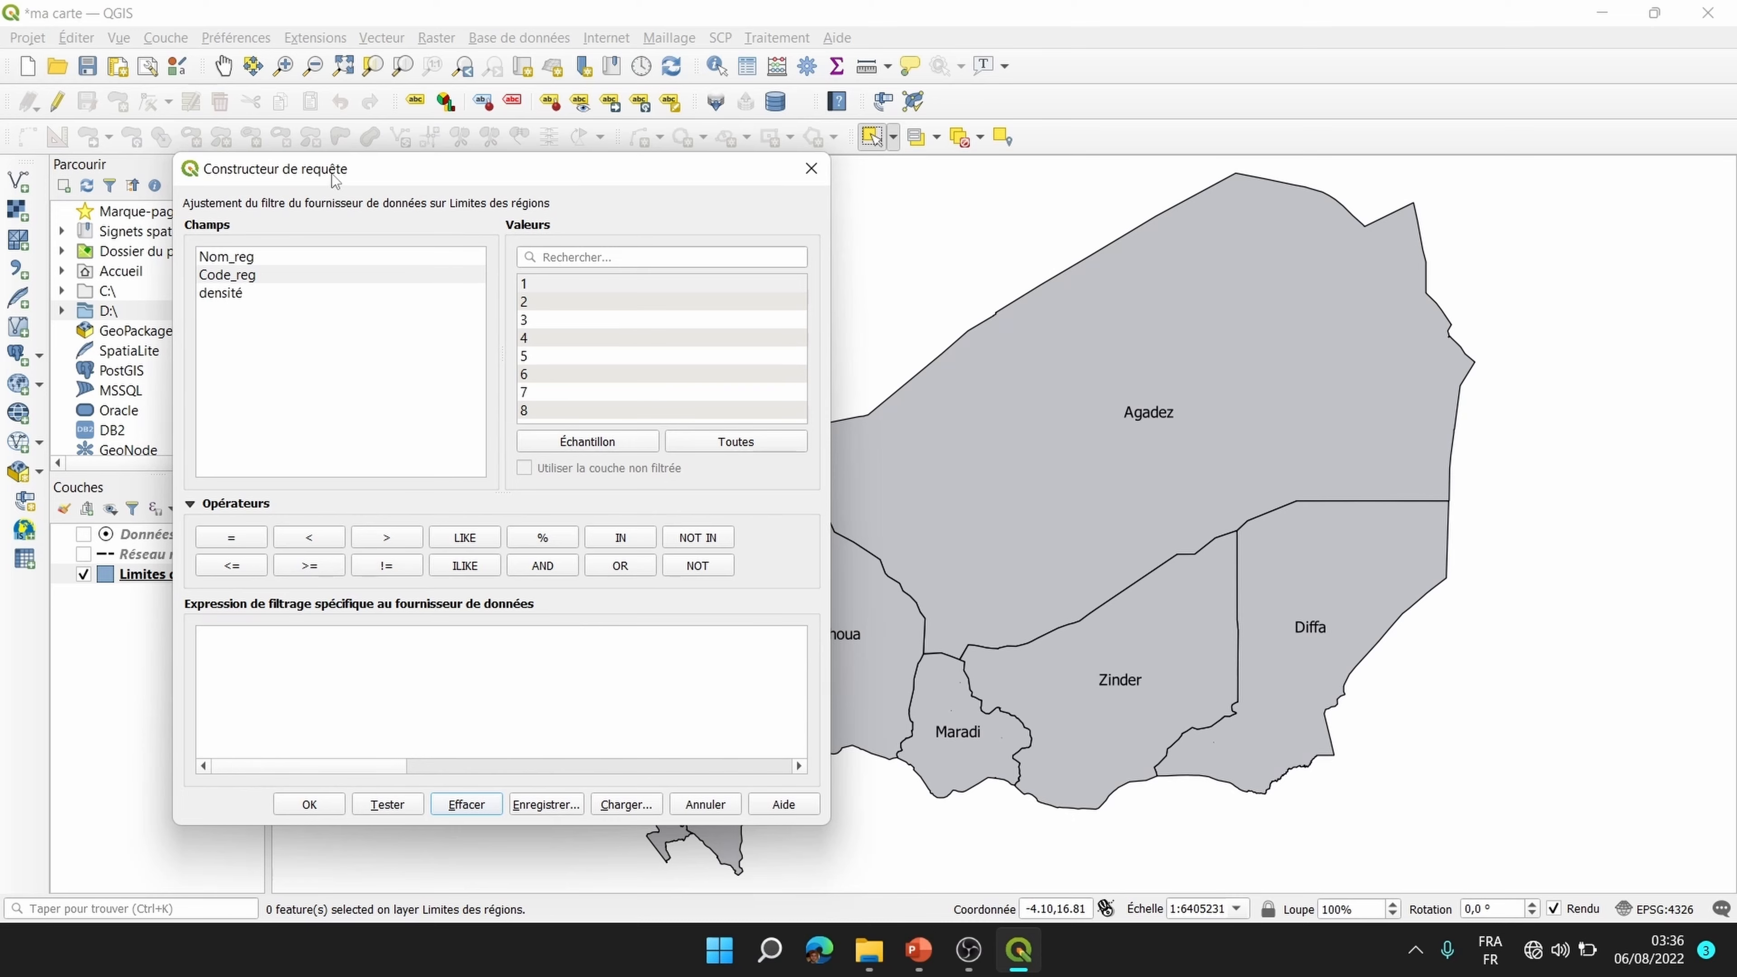
{"action": "left_click_drag", "start_coordinate": [335, 179], "coordinate": [599, 185]}
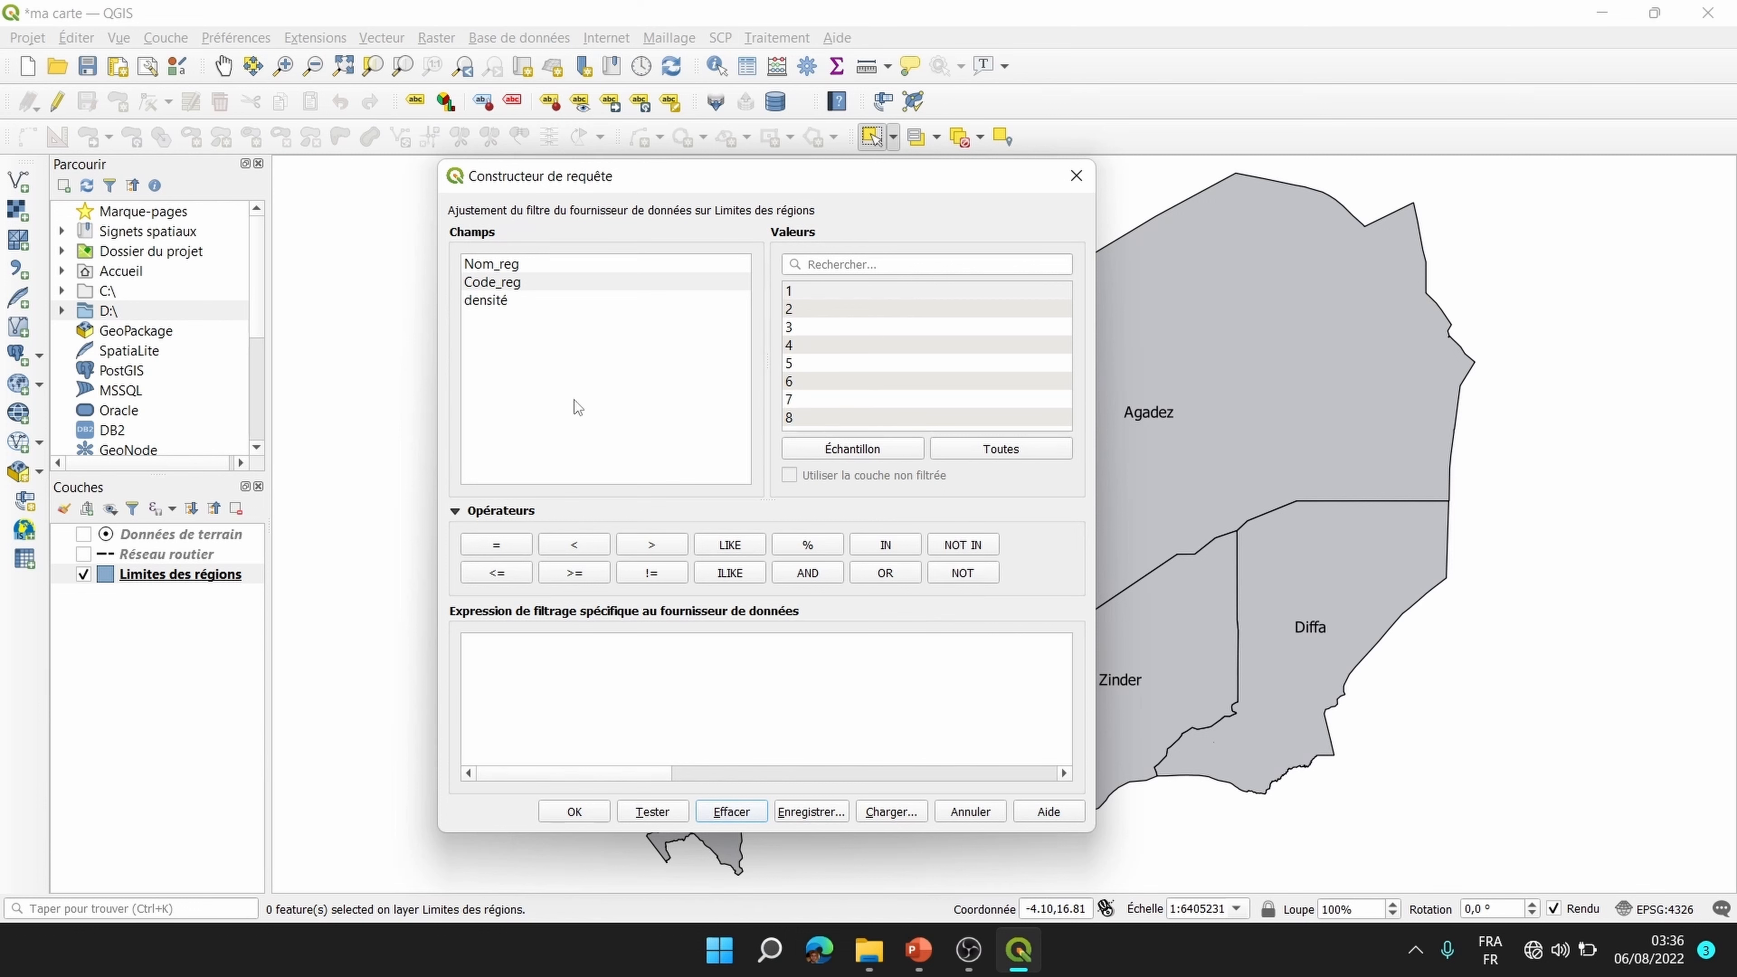
Step: Build the filter expression NOT ("Nom_reg" = 'Dosso') from the field's full value list and test it
{"action": "left_click", "coordinate": [538, 271]}
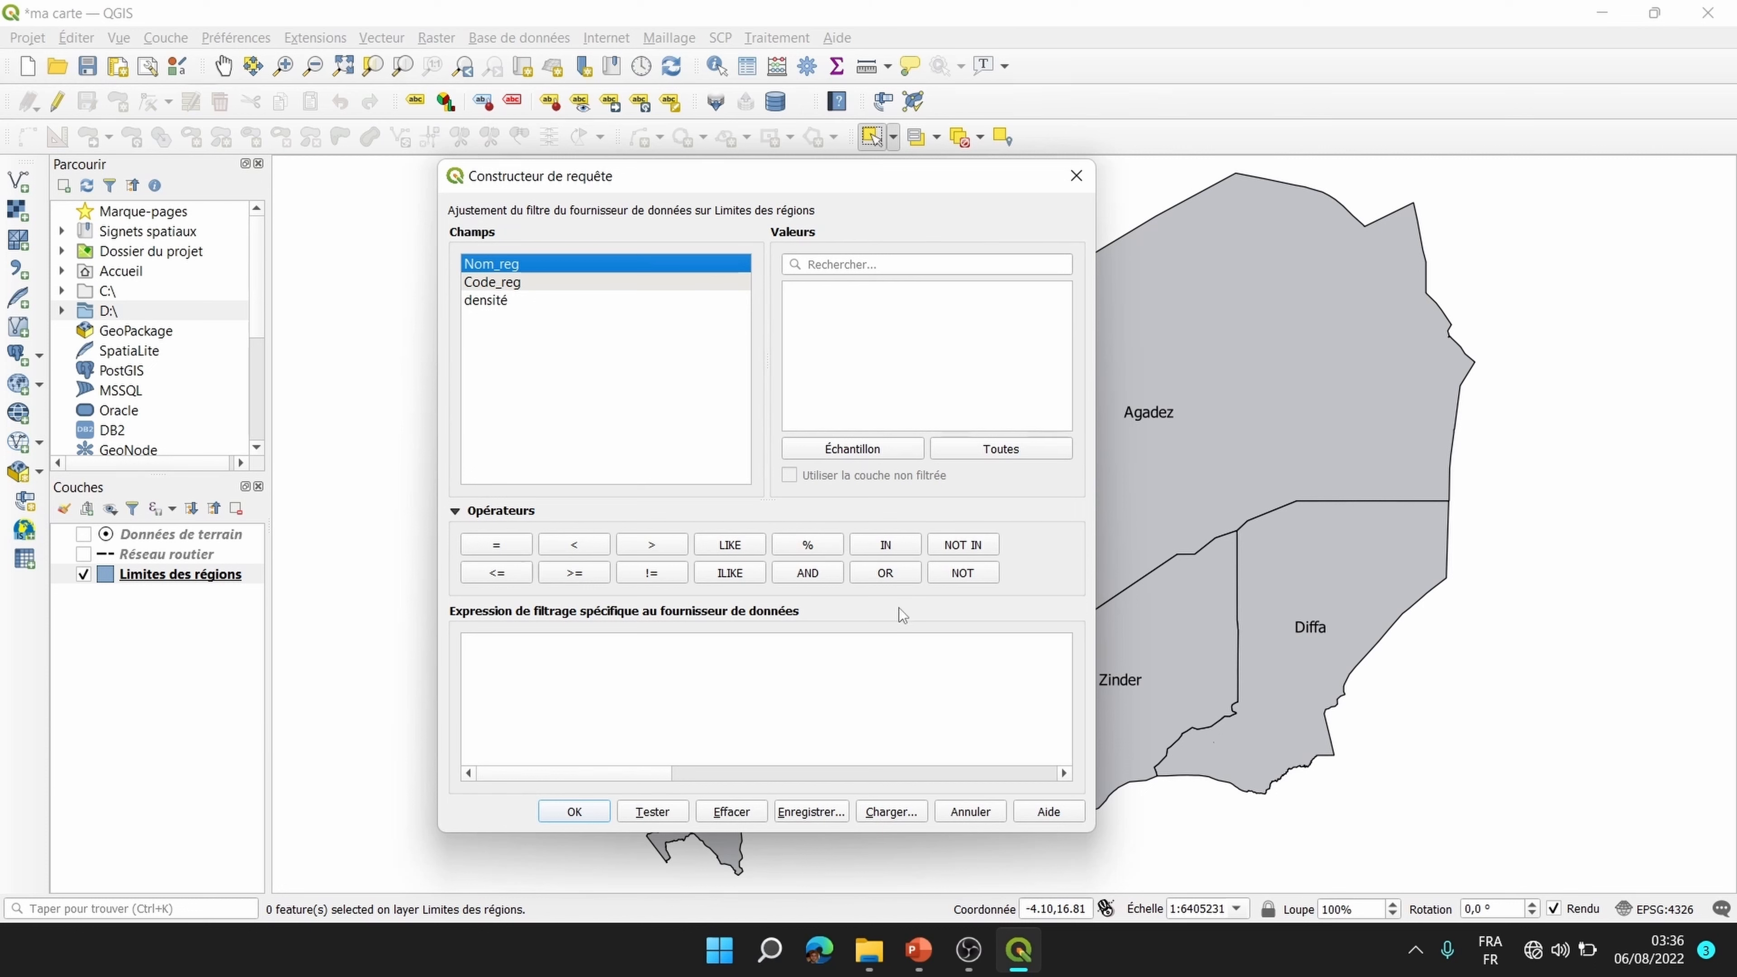
{"action": "left_click", "coordinate": [970, 574]}
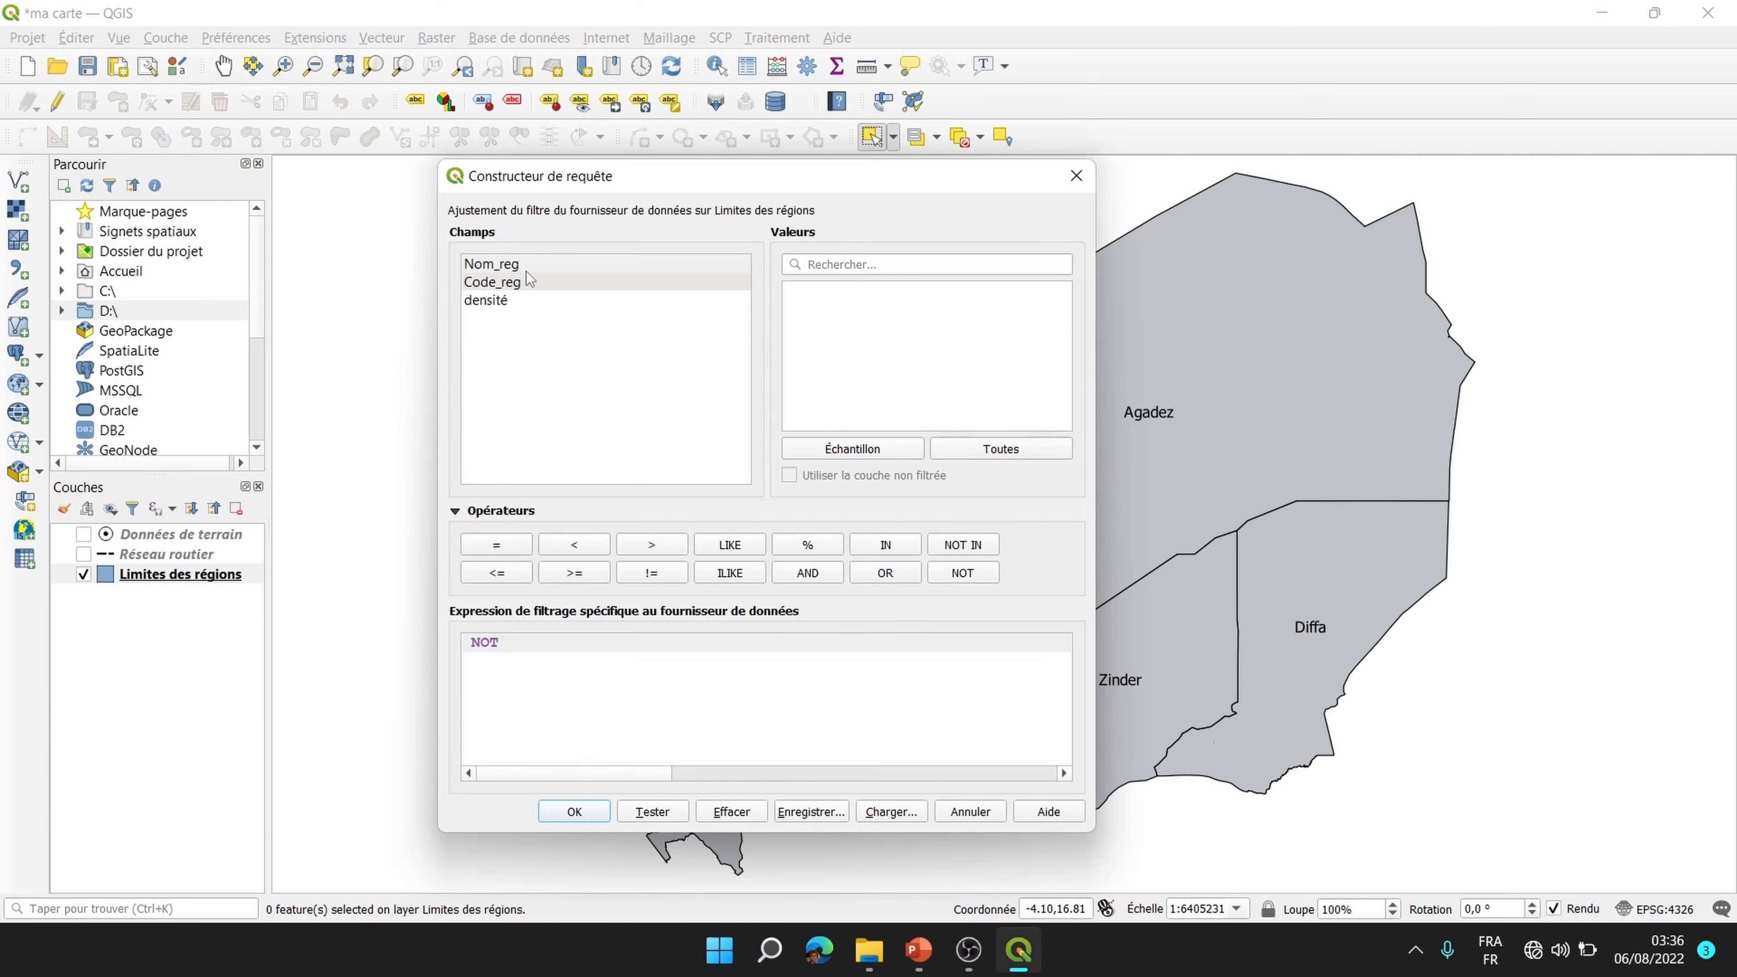
{"action": "type", "text": "("}
{"action": "double_click", "coordinate": [562, 264]}
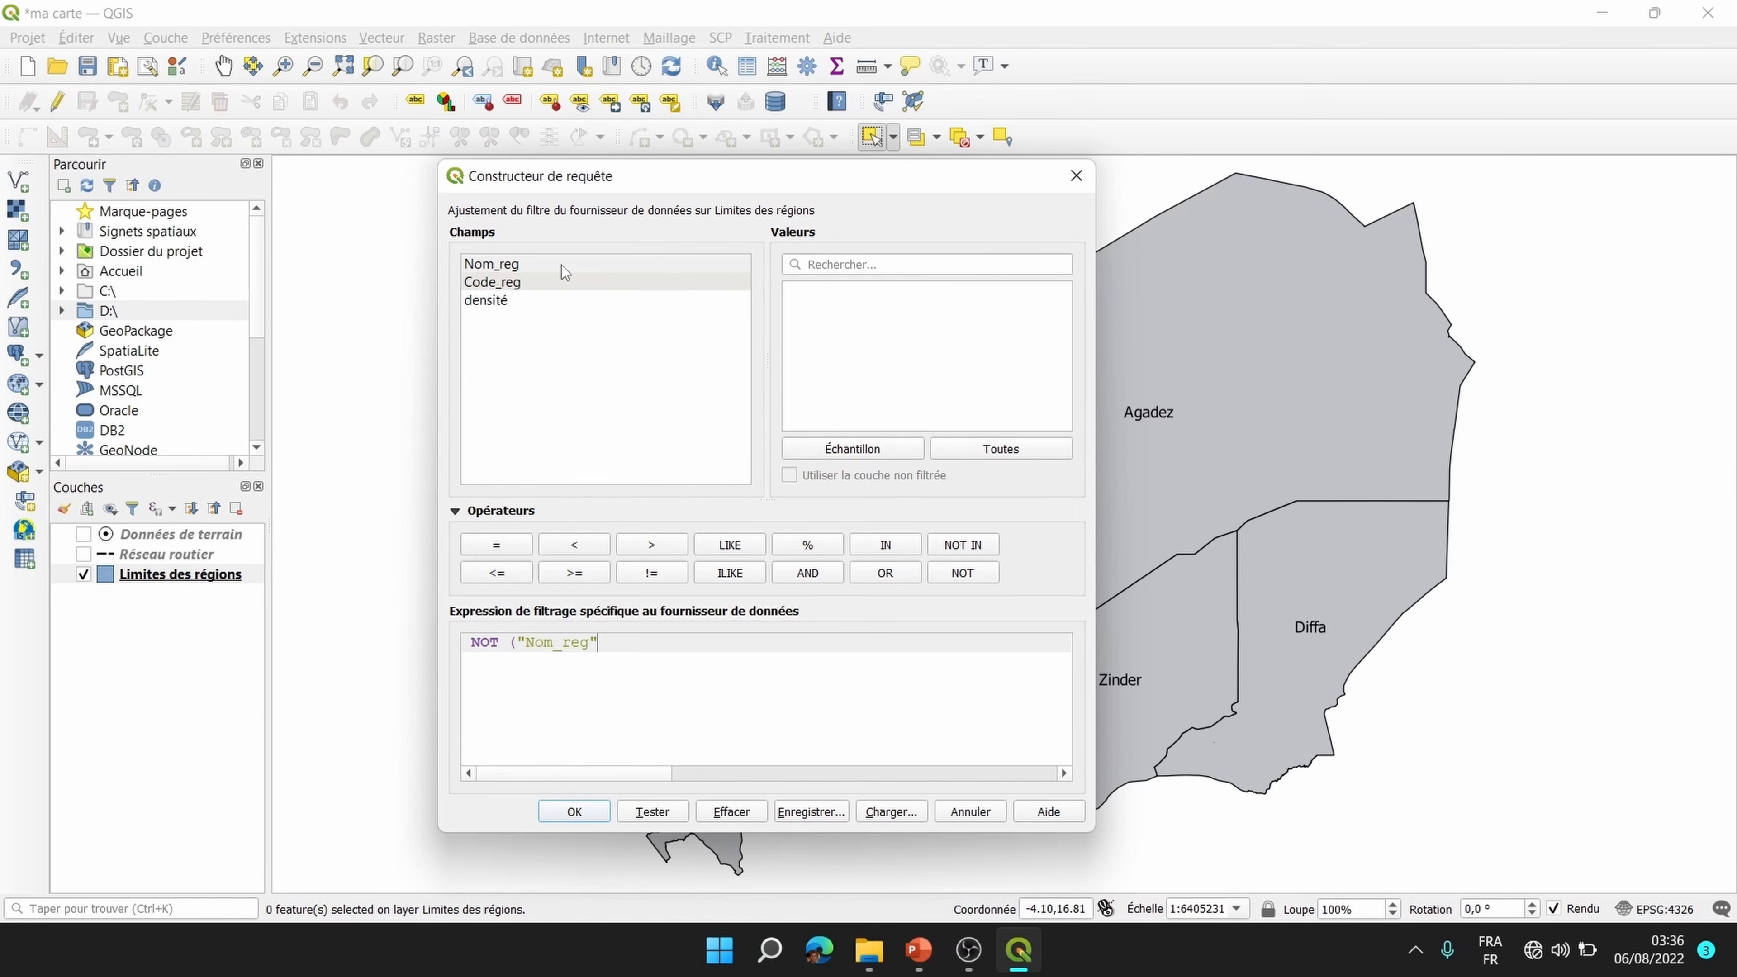
{"action": "left_click", "coordinate": [496, 544]}
{"action": "left_click", "coordinate": [1002, 449]}
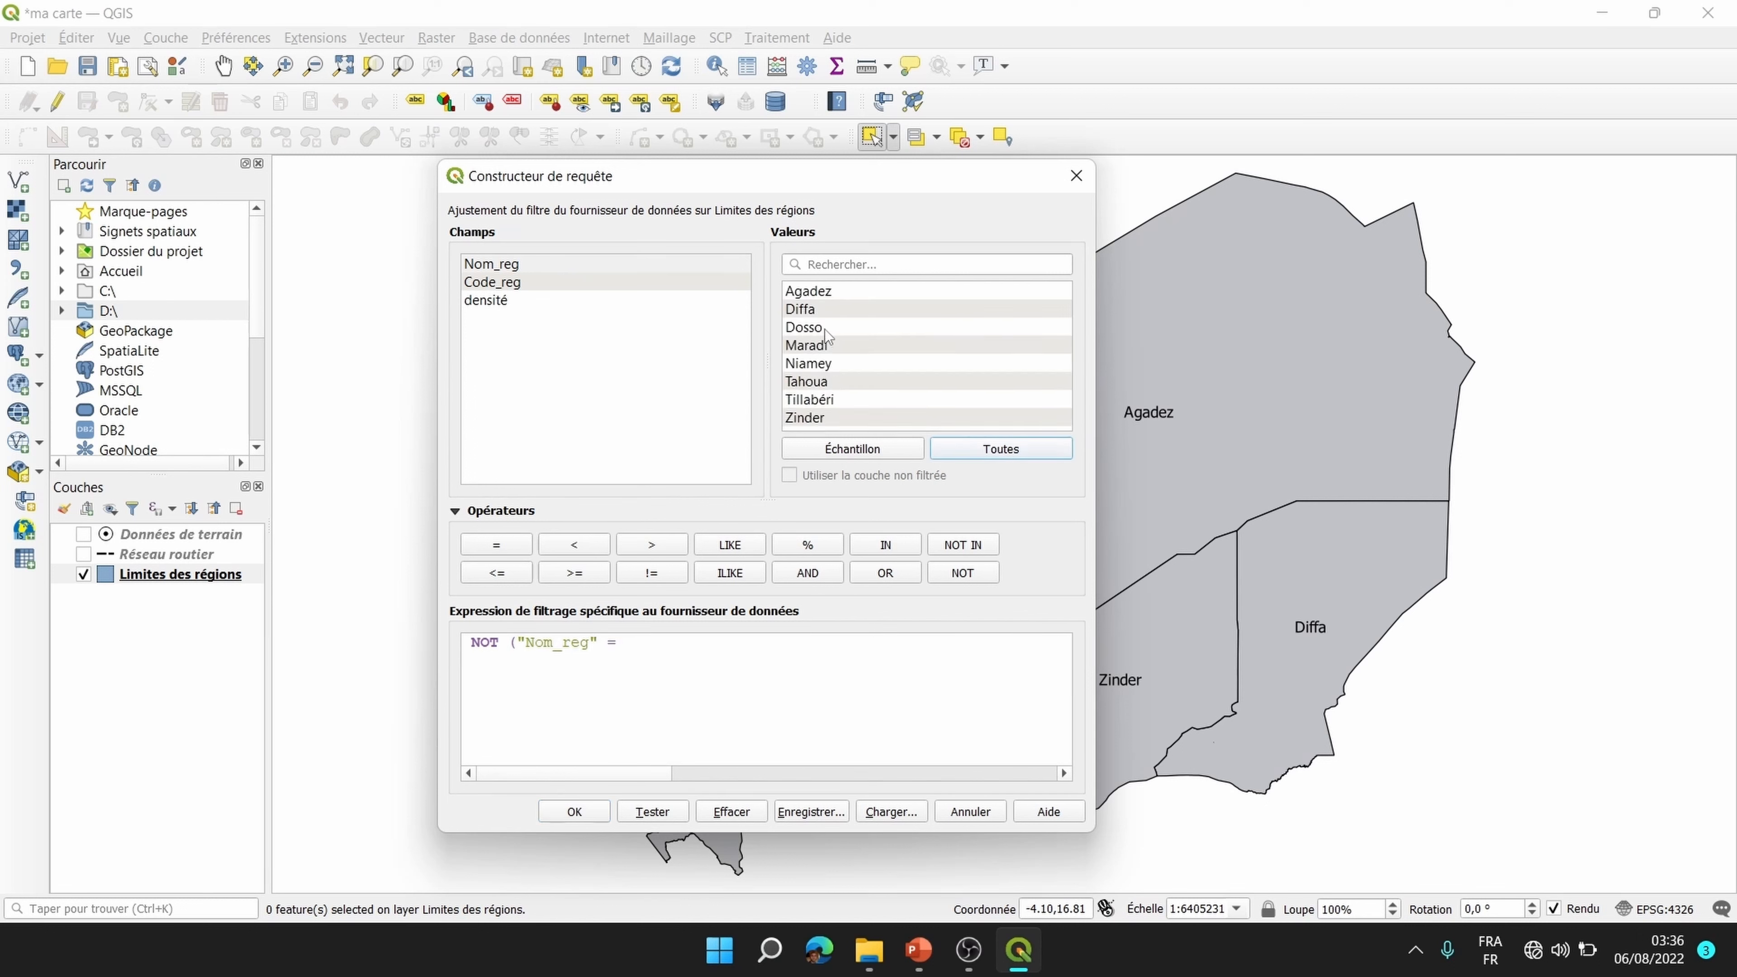
{"action": "double_click", "coordinate": [825, 329]}
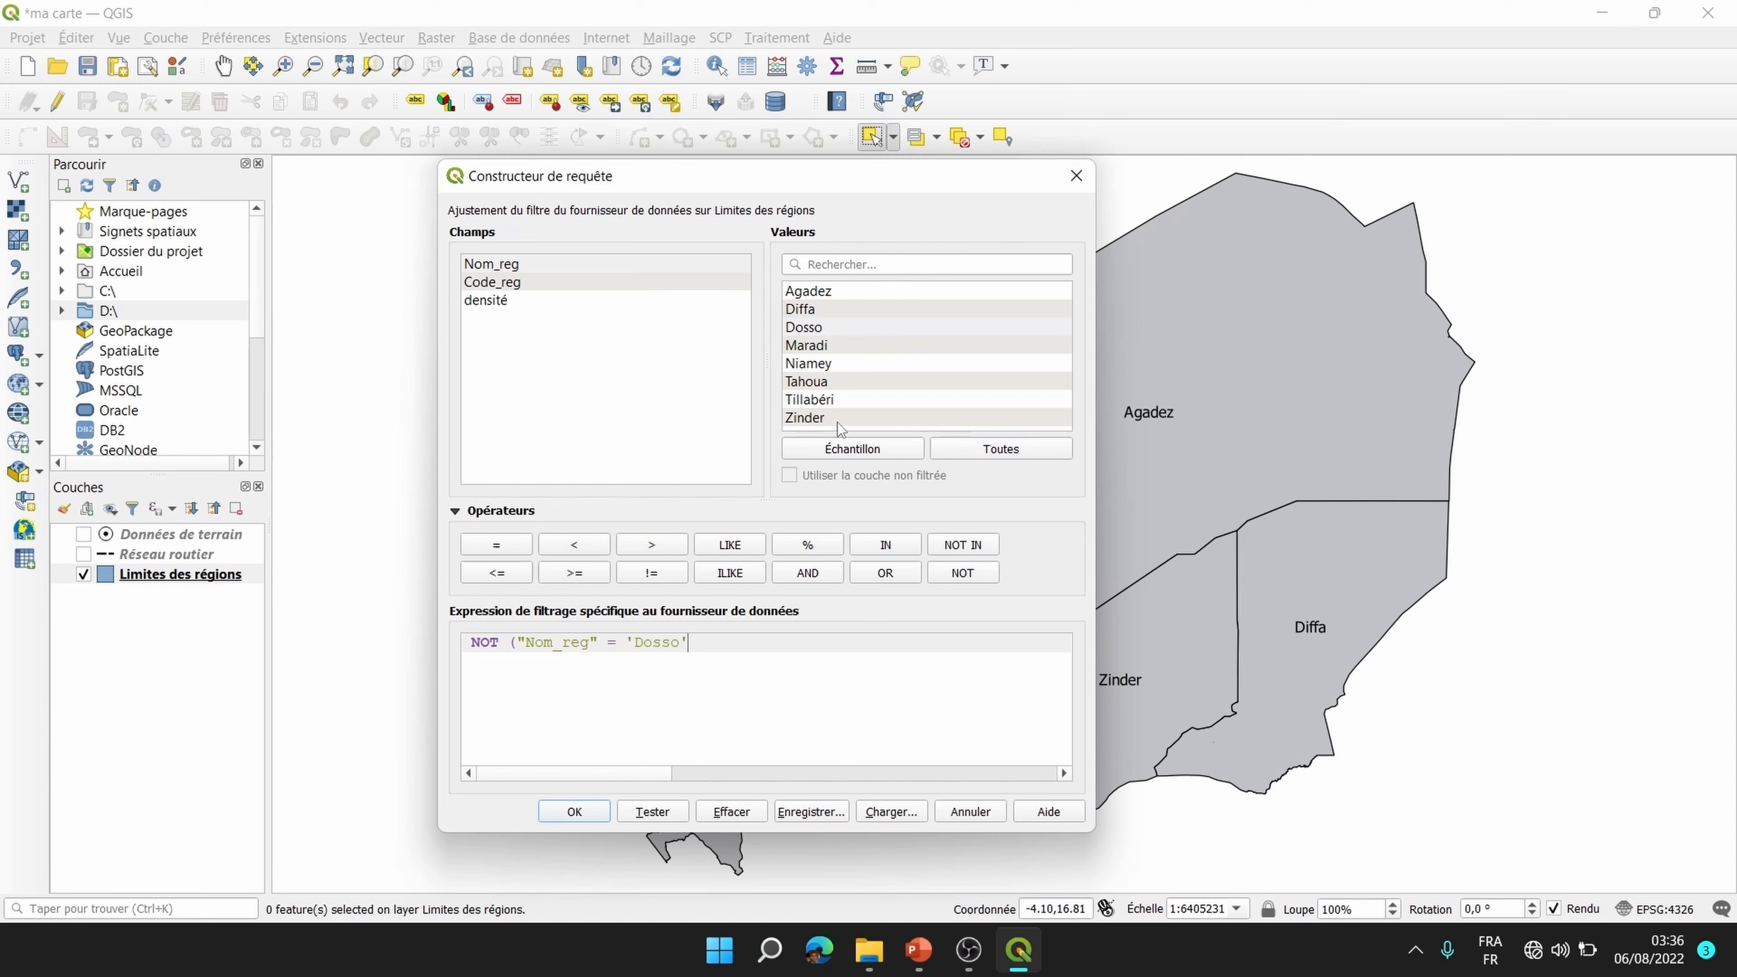
{"action": "type", "text": ")"}
{"action": "left_click", "coordinate": [672, 814]}
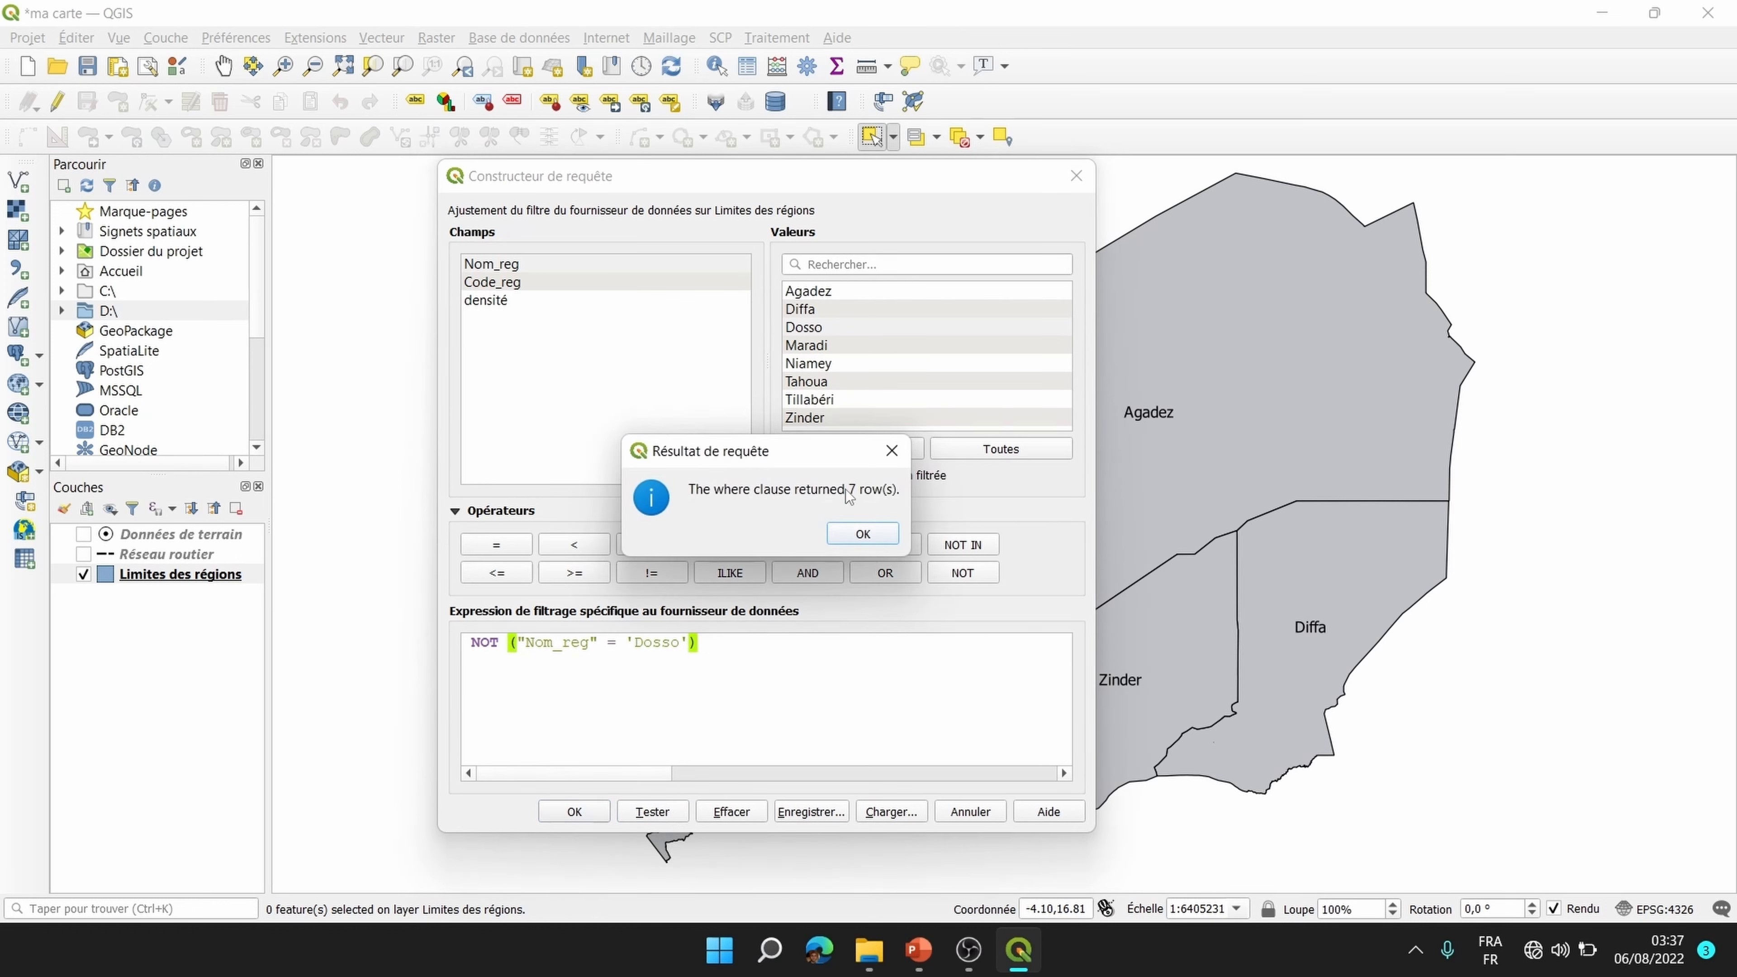
{"action": "left_click", "coordinate": [874, 533]}
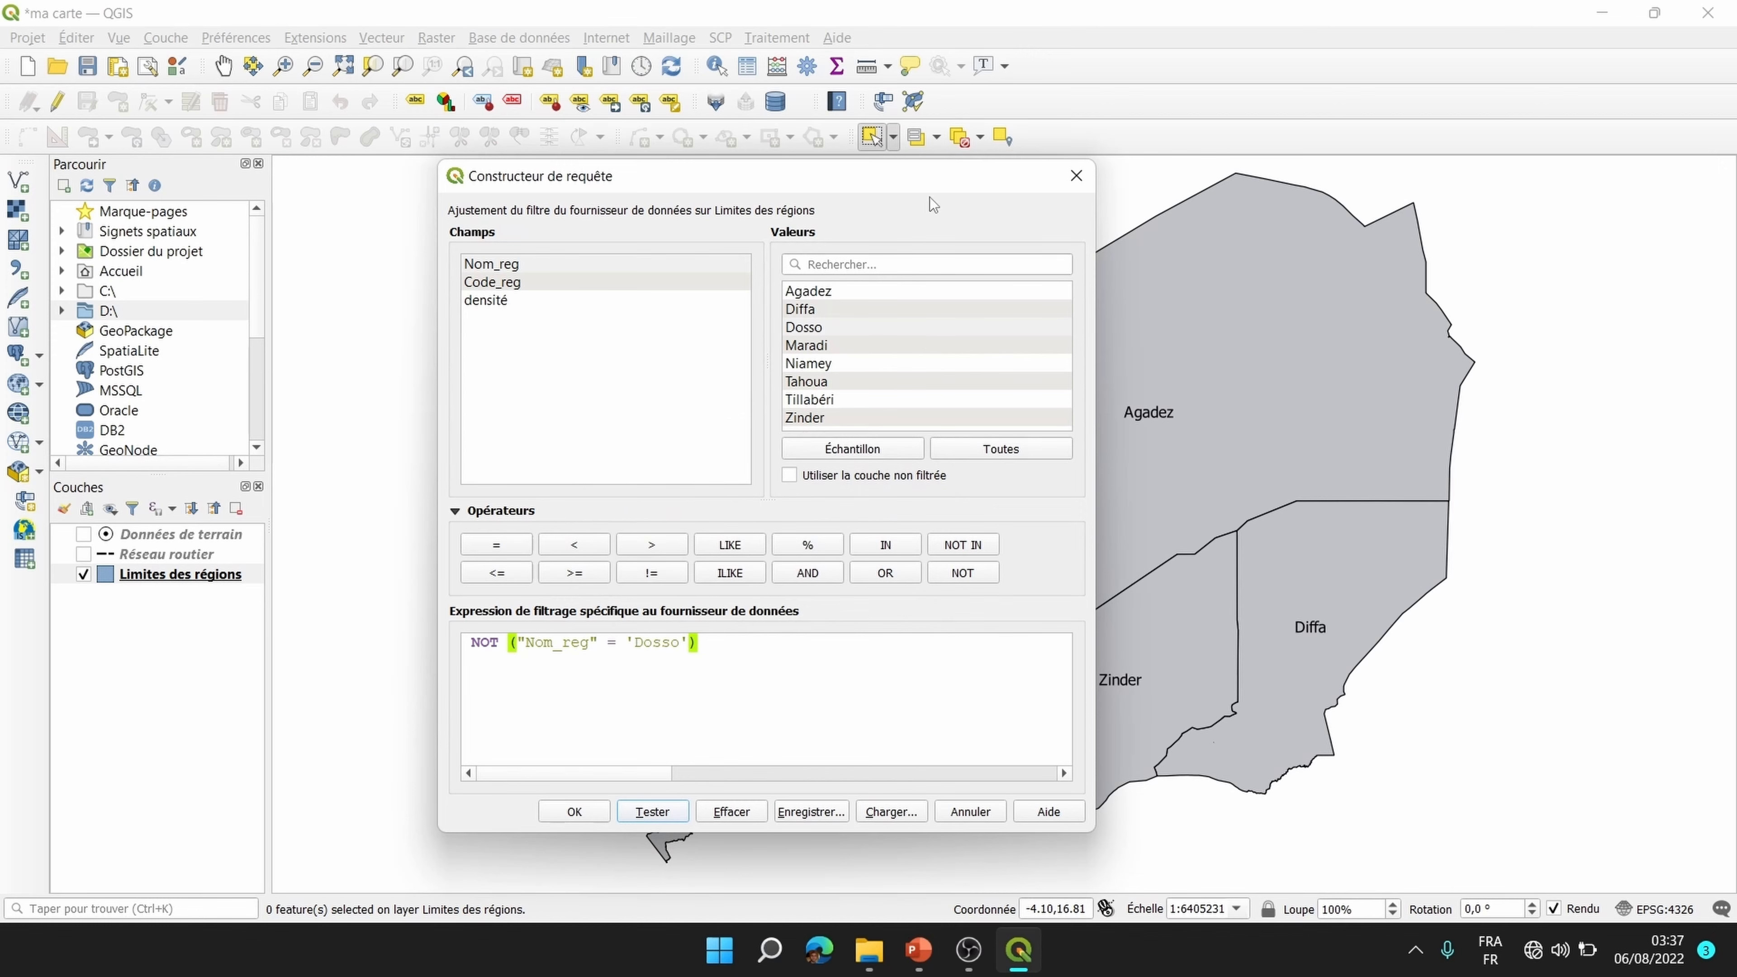
Step: Inspect the map with the Dosso region excluded and empty the filter expression
{"action": "left_click_drag", "start_coordinate": [930, 185], "coordinate": [353, 133]}
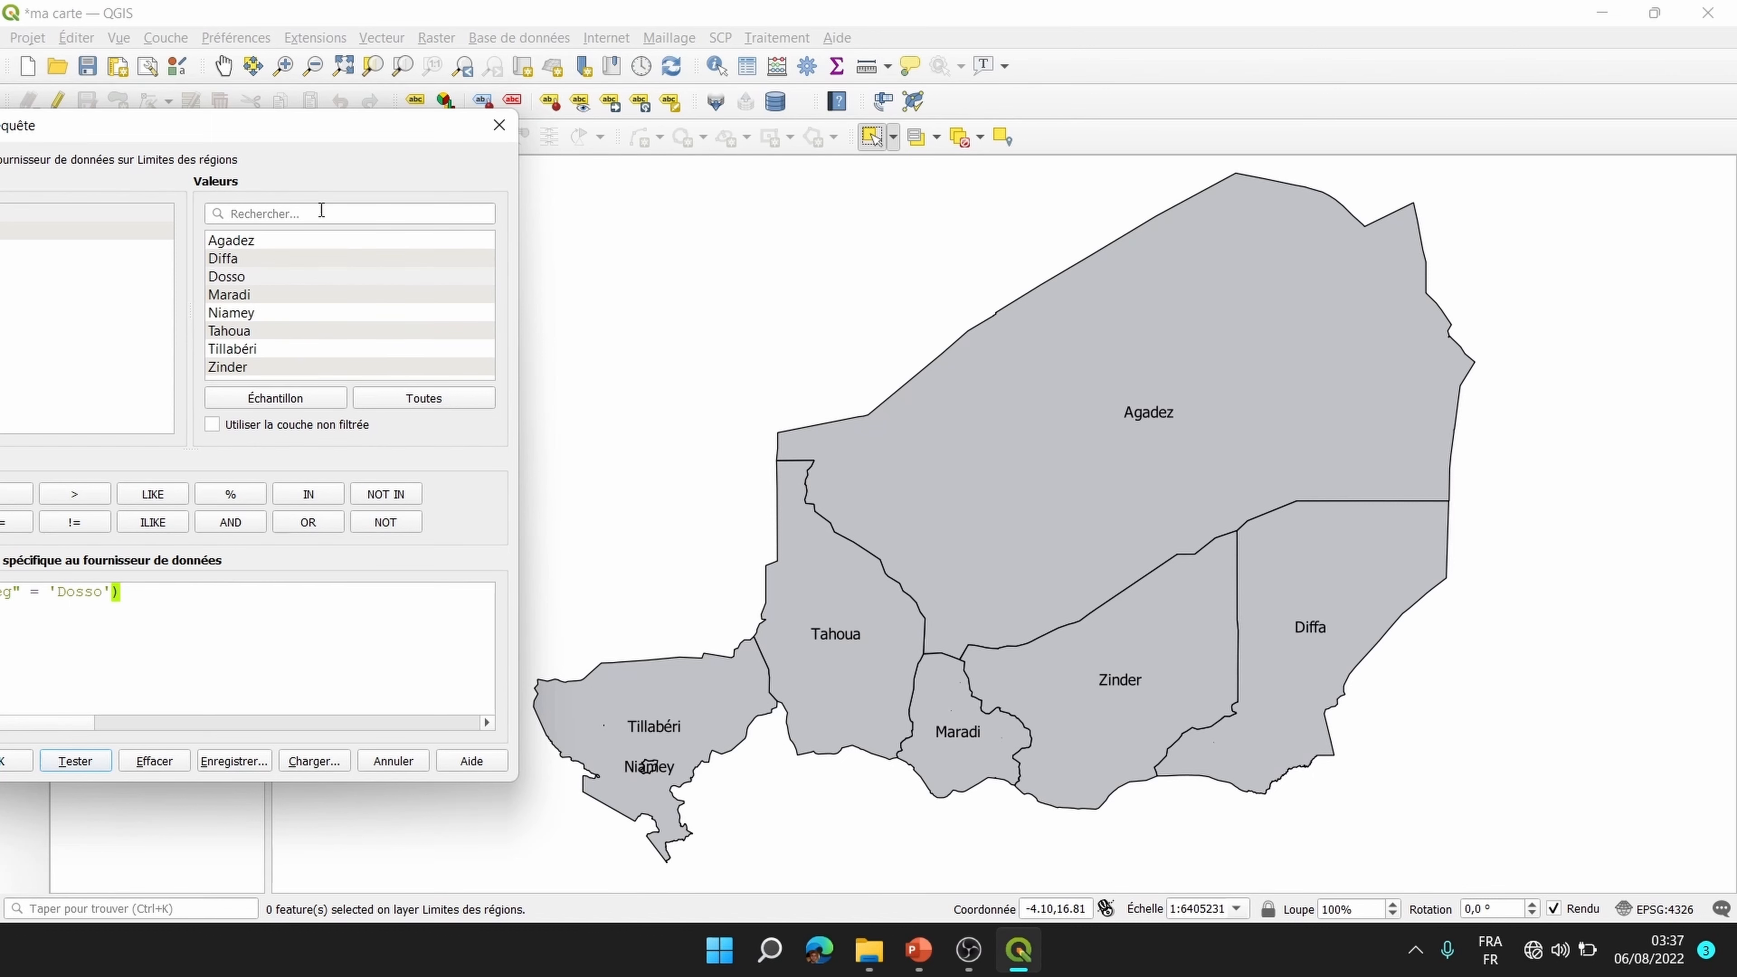
{"action": "left_click_drag", "start_coordinate": [275, 130], "coordinate": [708, 171]}
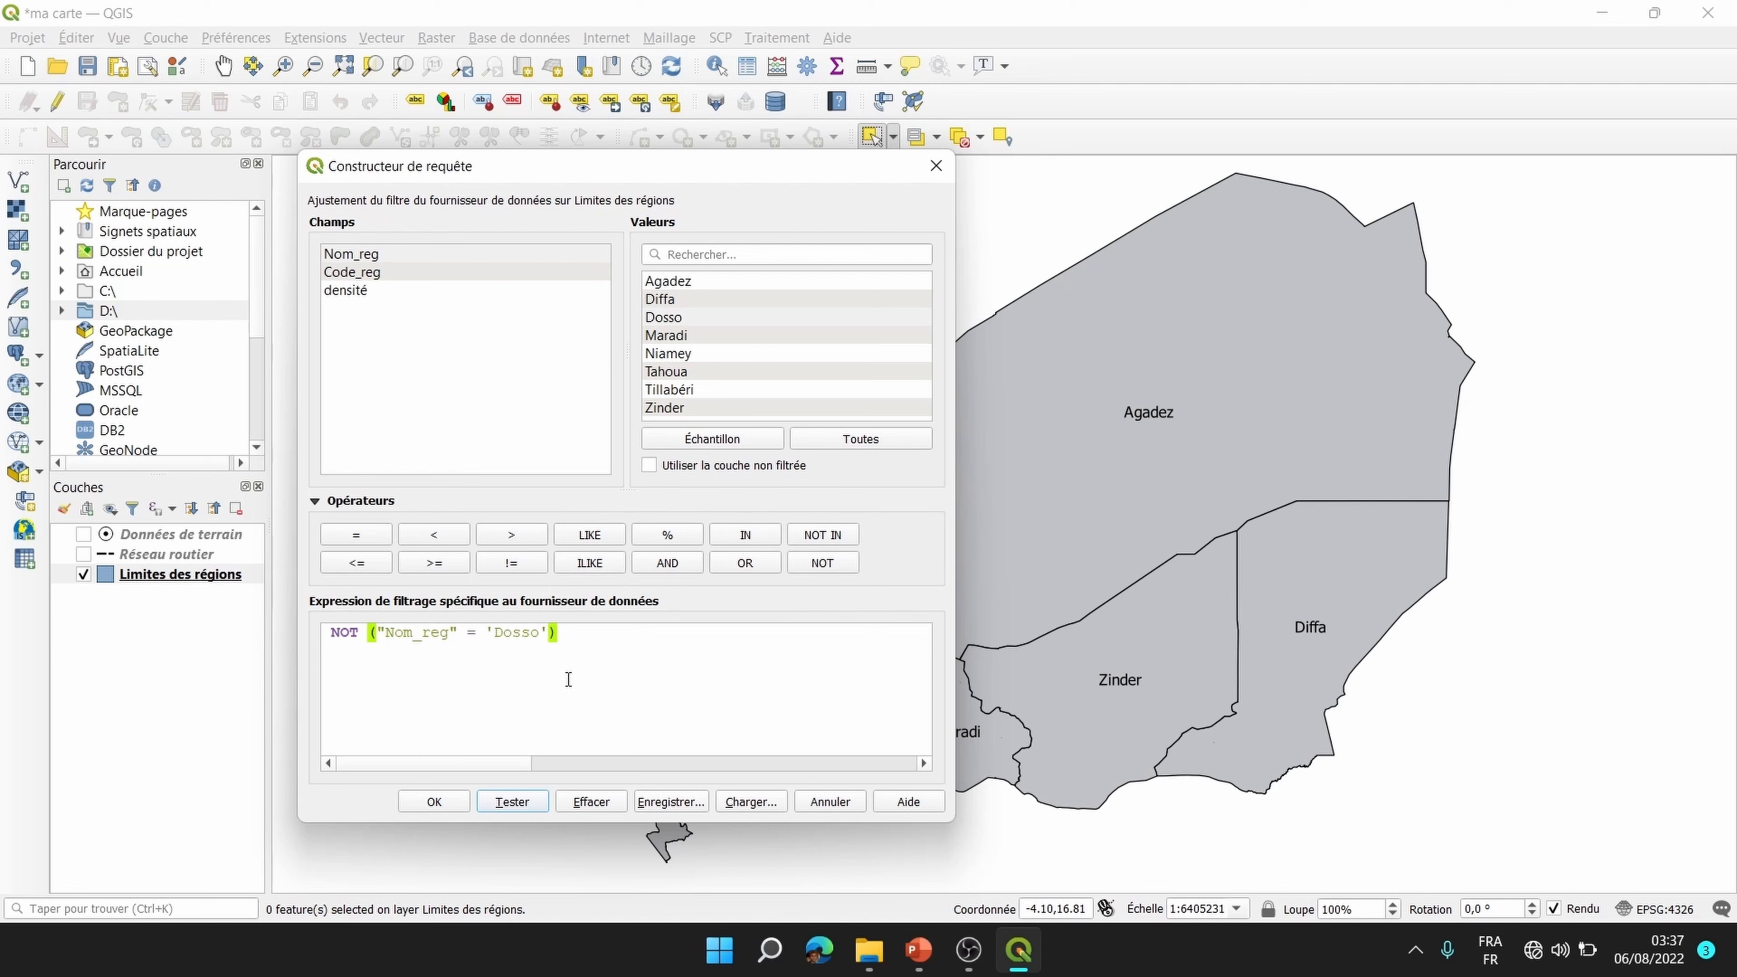
{"action": "left_click", "coordinate": [590, 801]}
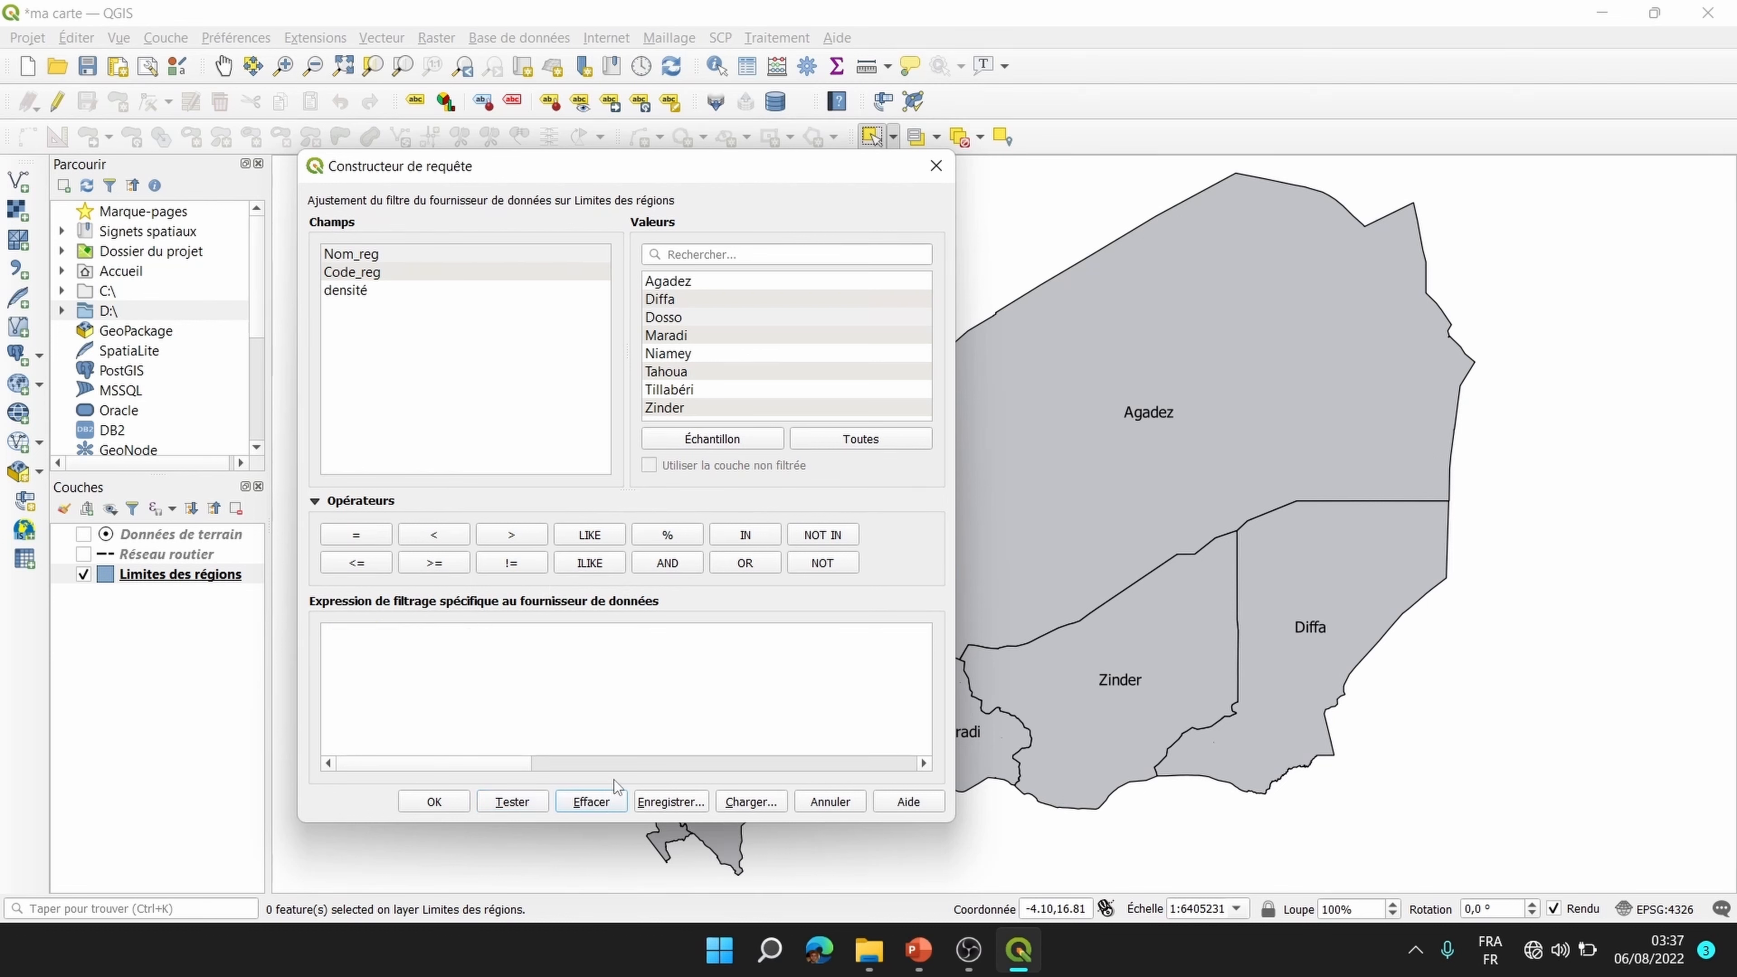
{"action": "left_click_drag", "start_coordinate": [711, 179], "coordinate": [538, 155]}
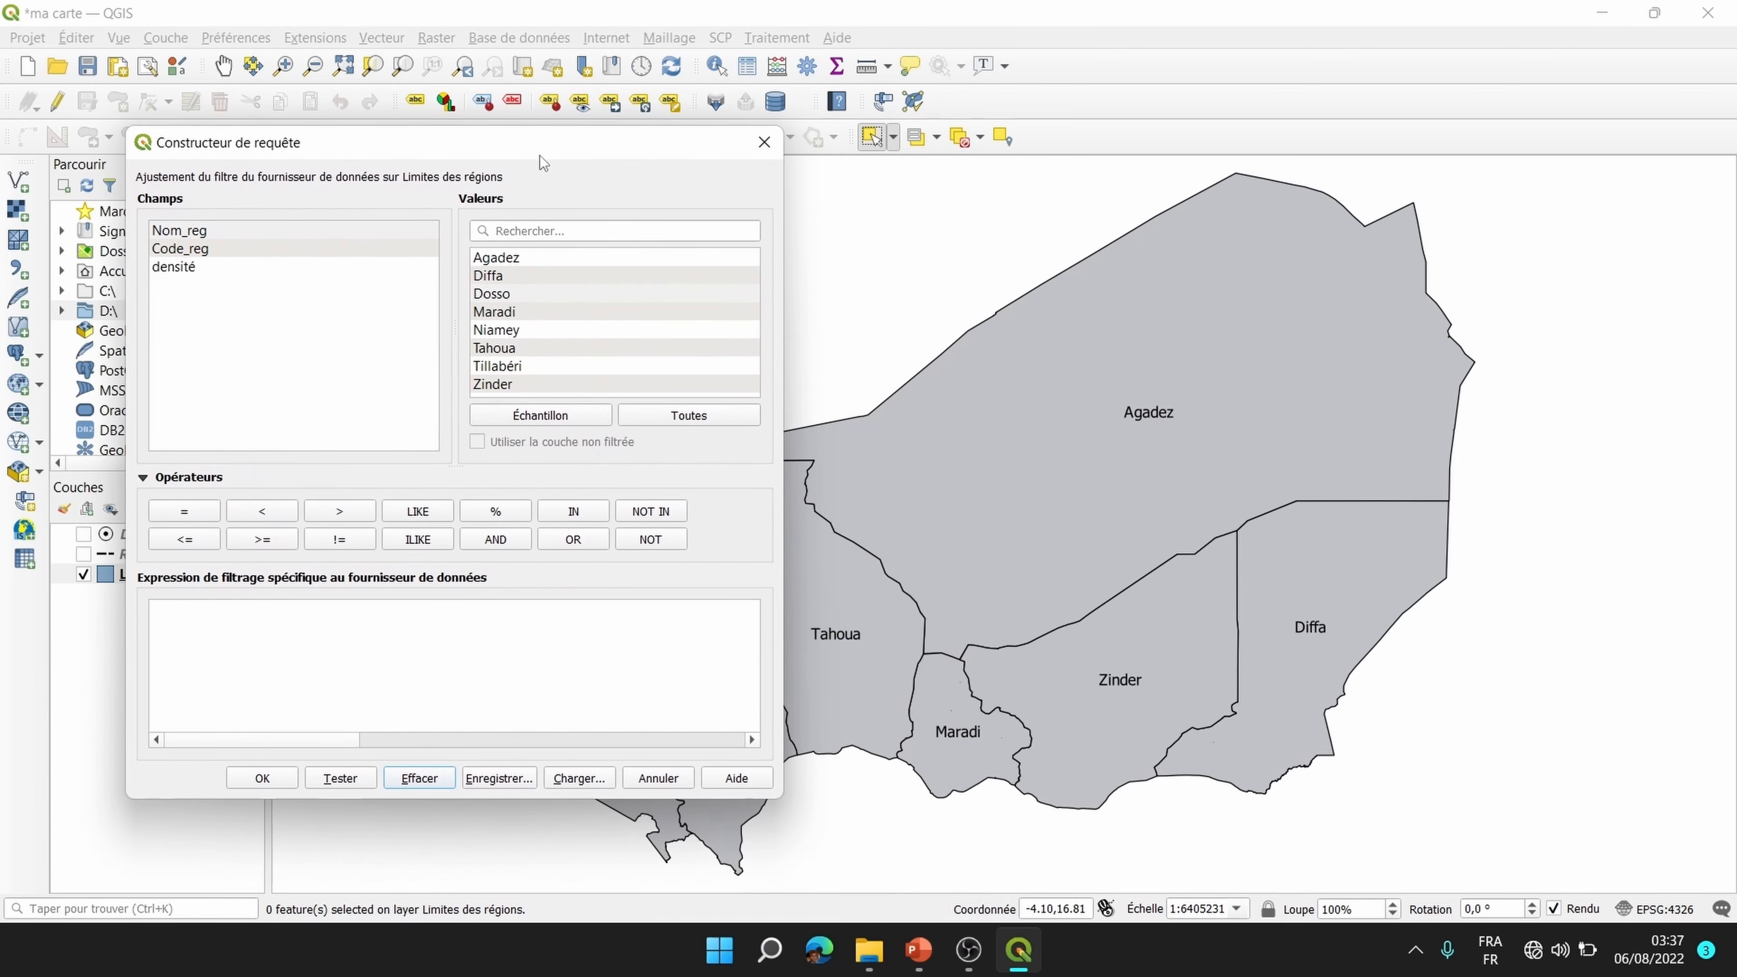
{"action": "left_click_drag", "start_coordinate": [361, 136], "coordinate": [605, 158]}
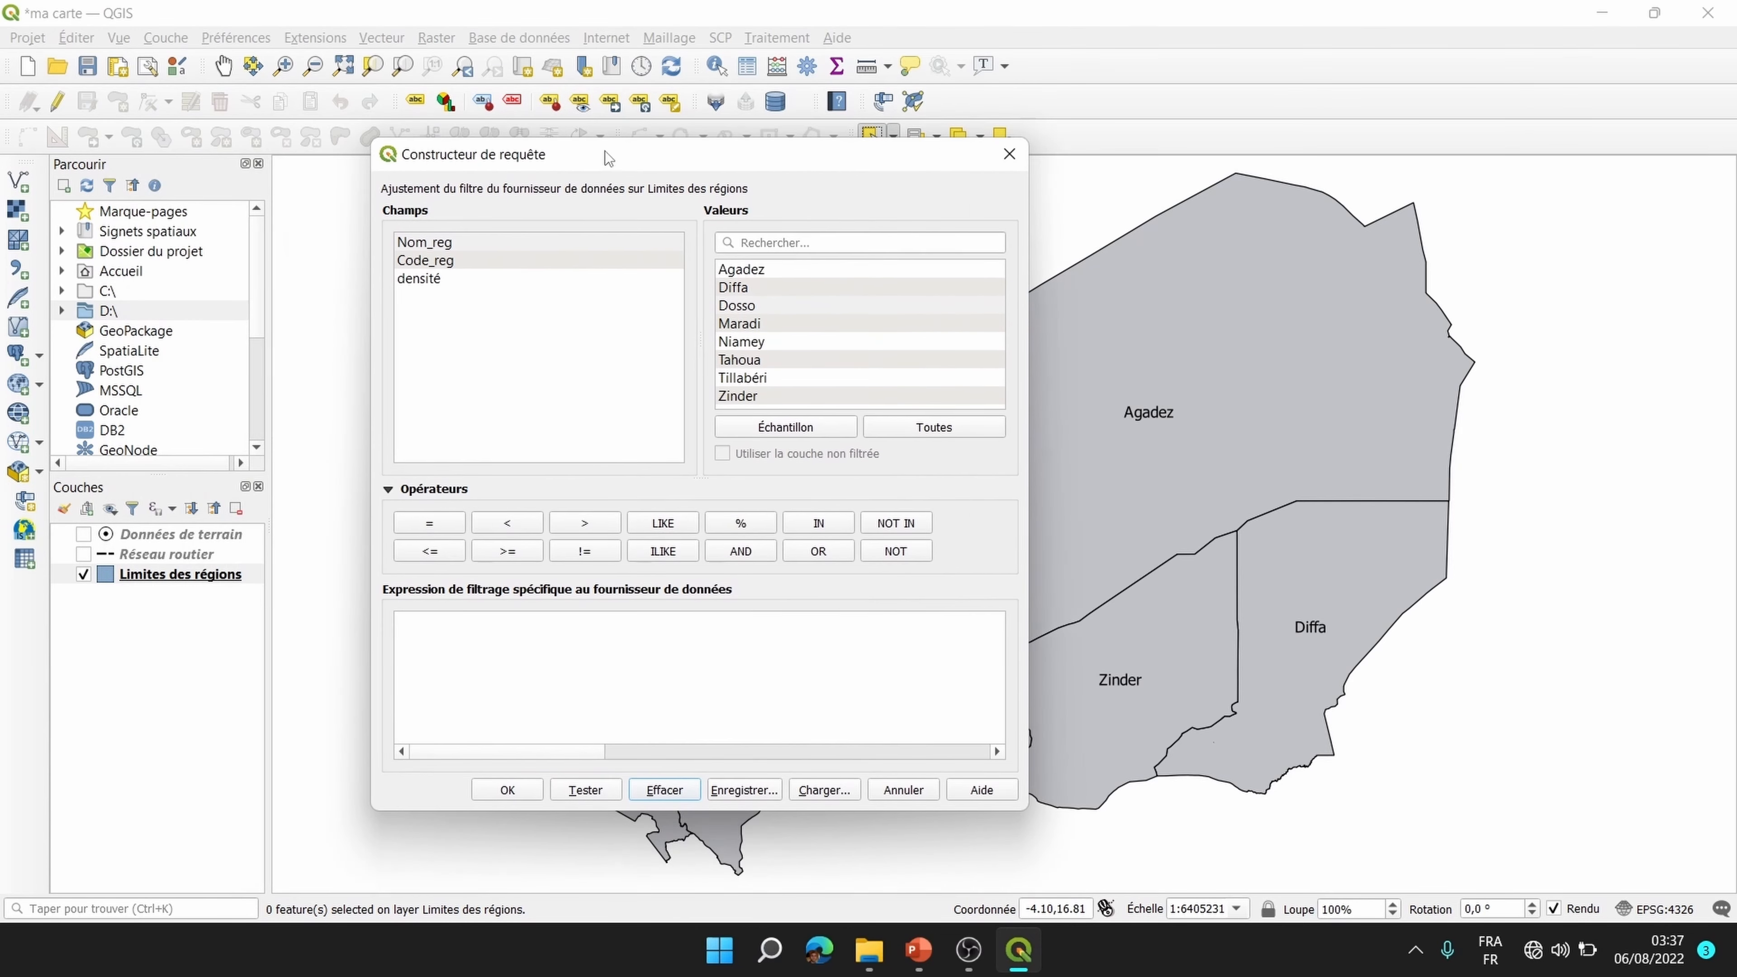
Step: Apply the filter "Nom_reg" = 'Maradi' to the Limites des régions layer and zoom to the layer's extent
{"action": "double_click", "coordinate": [450, 246]}
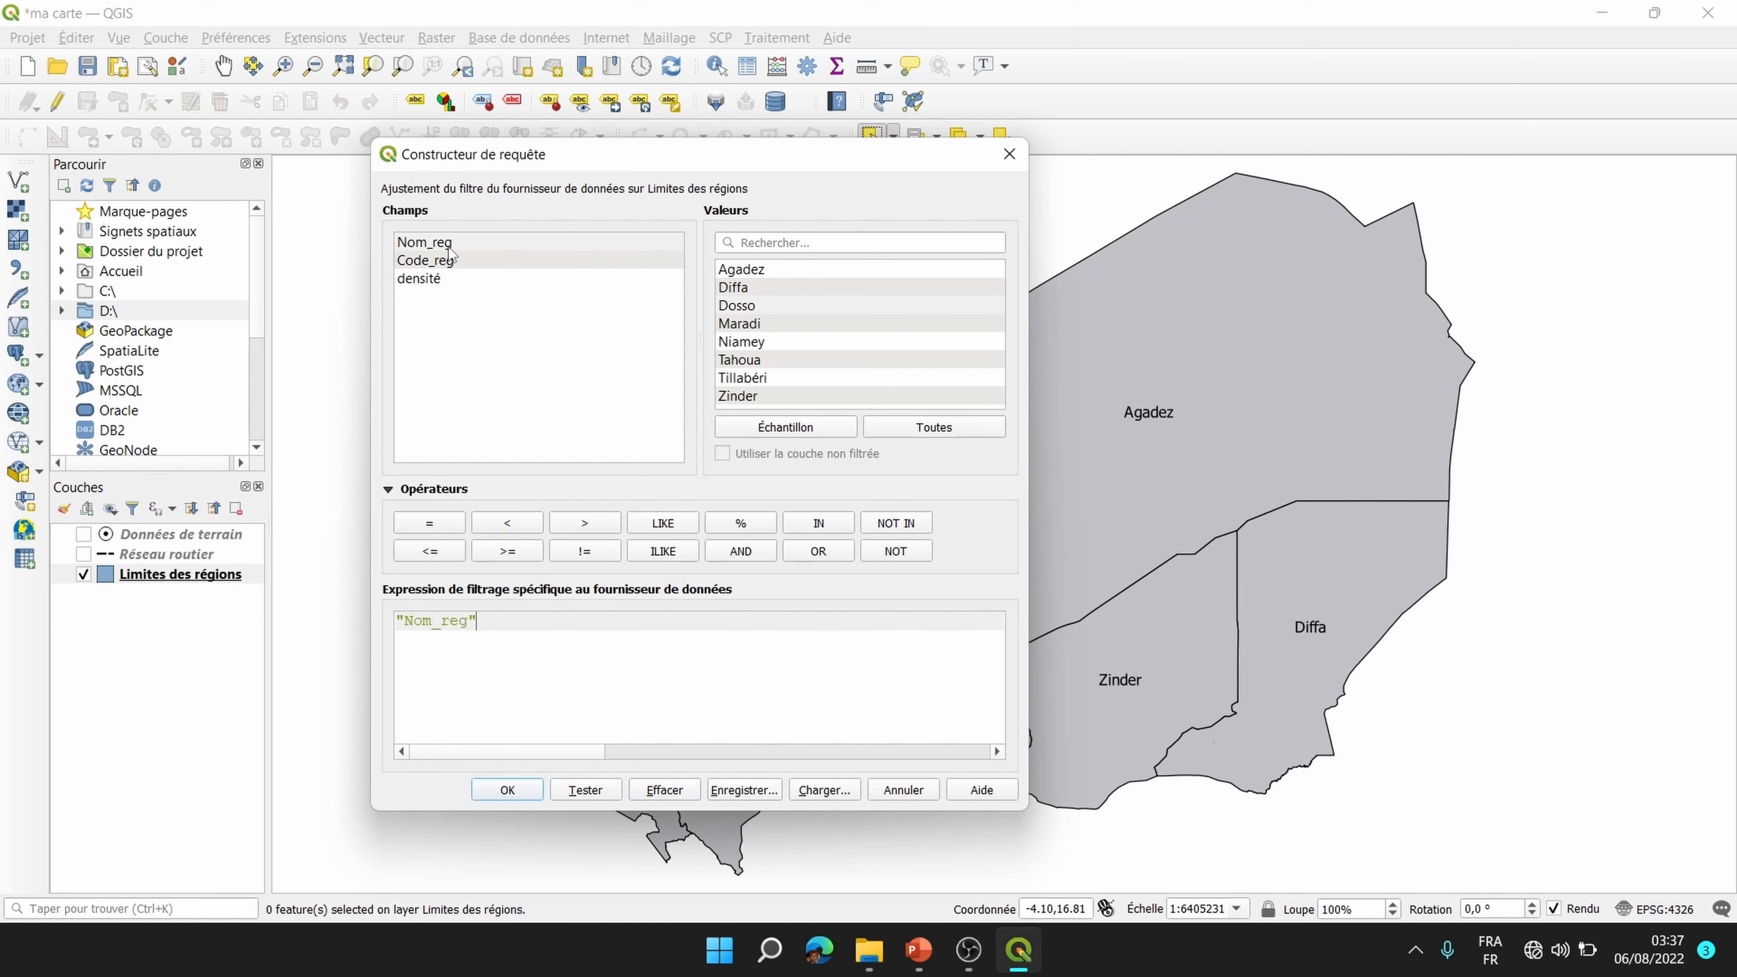
{"action": "left_click", "coordinate": [442, 528]}
{"action": "double_click", "coordinate": [759, 323]}
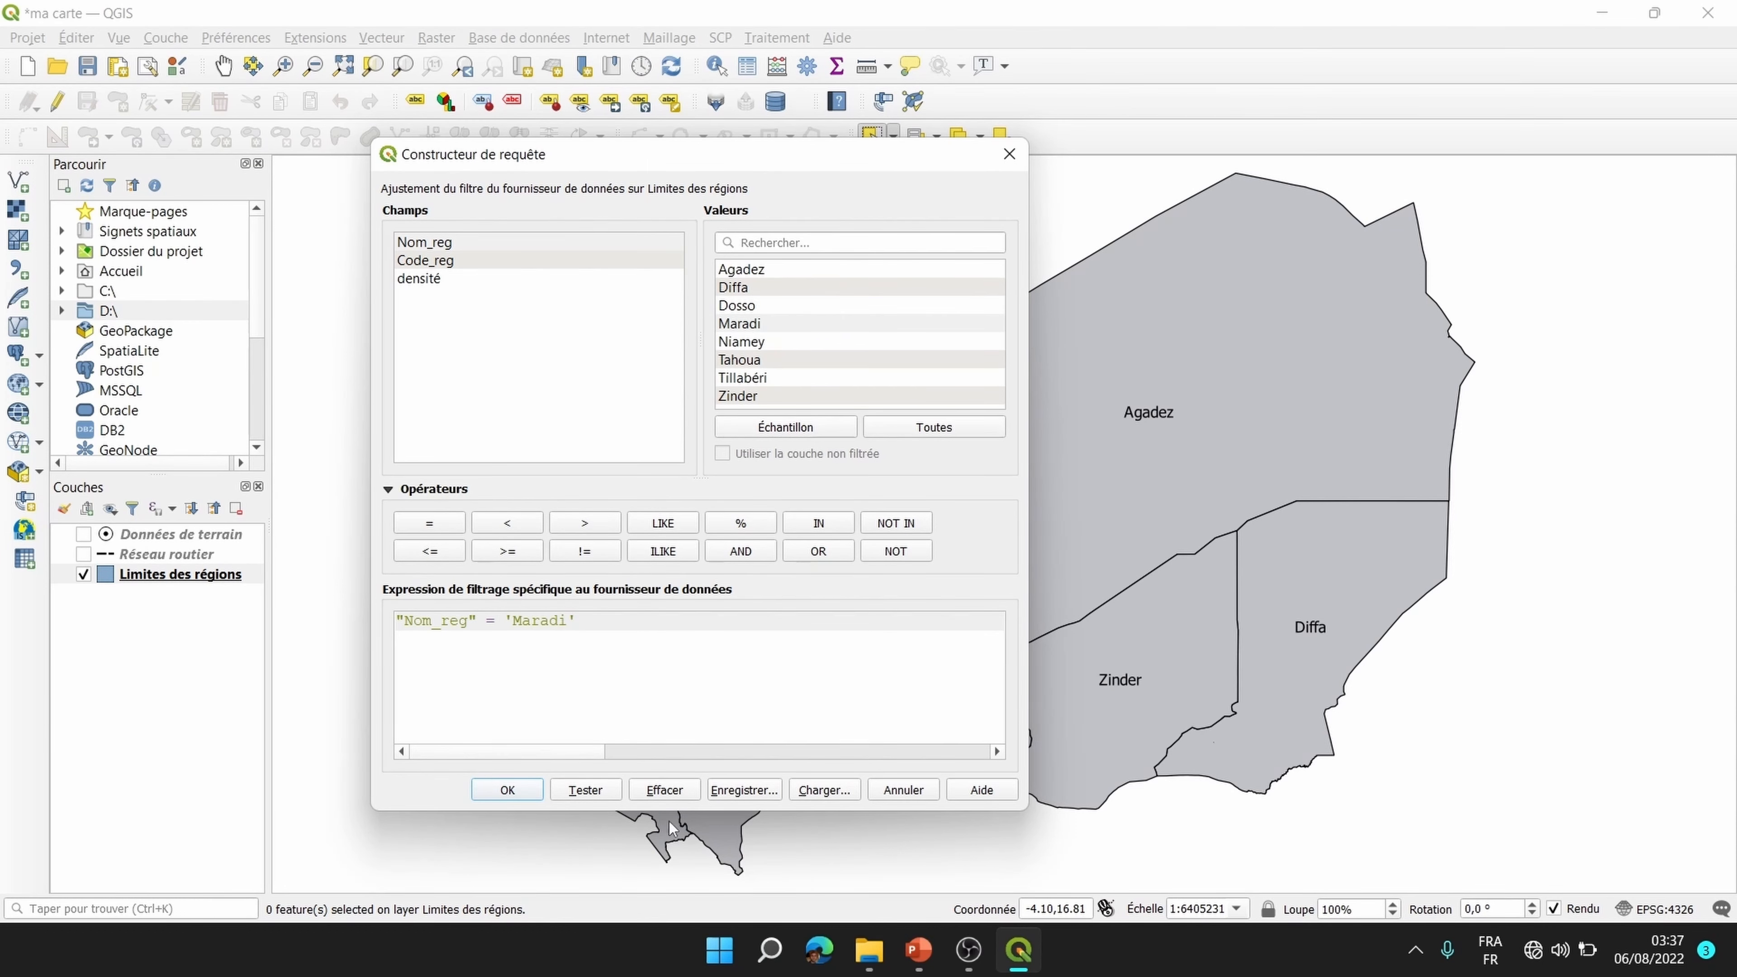
{"action": "left_click", "coordinate": [508, 791]}
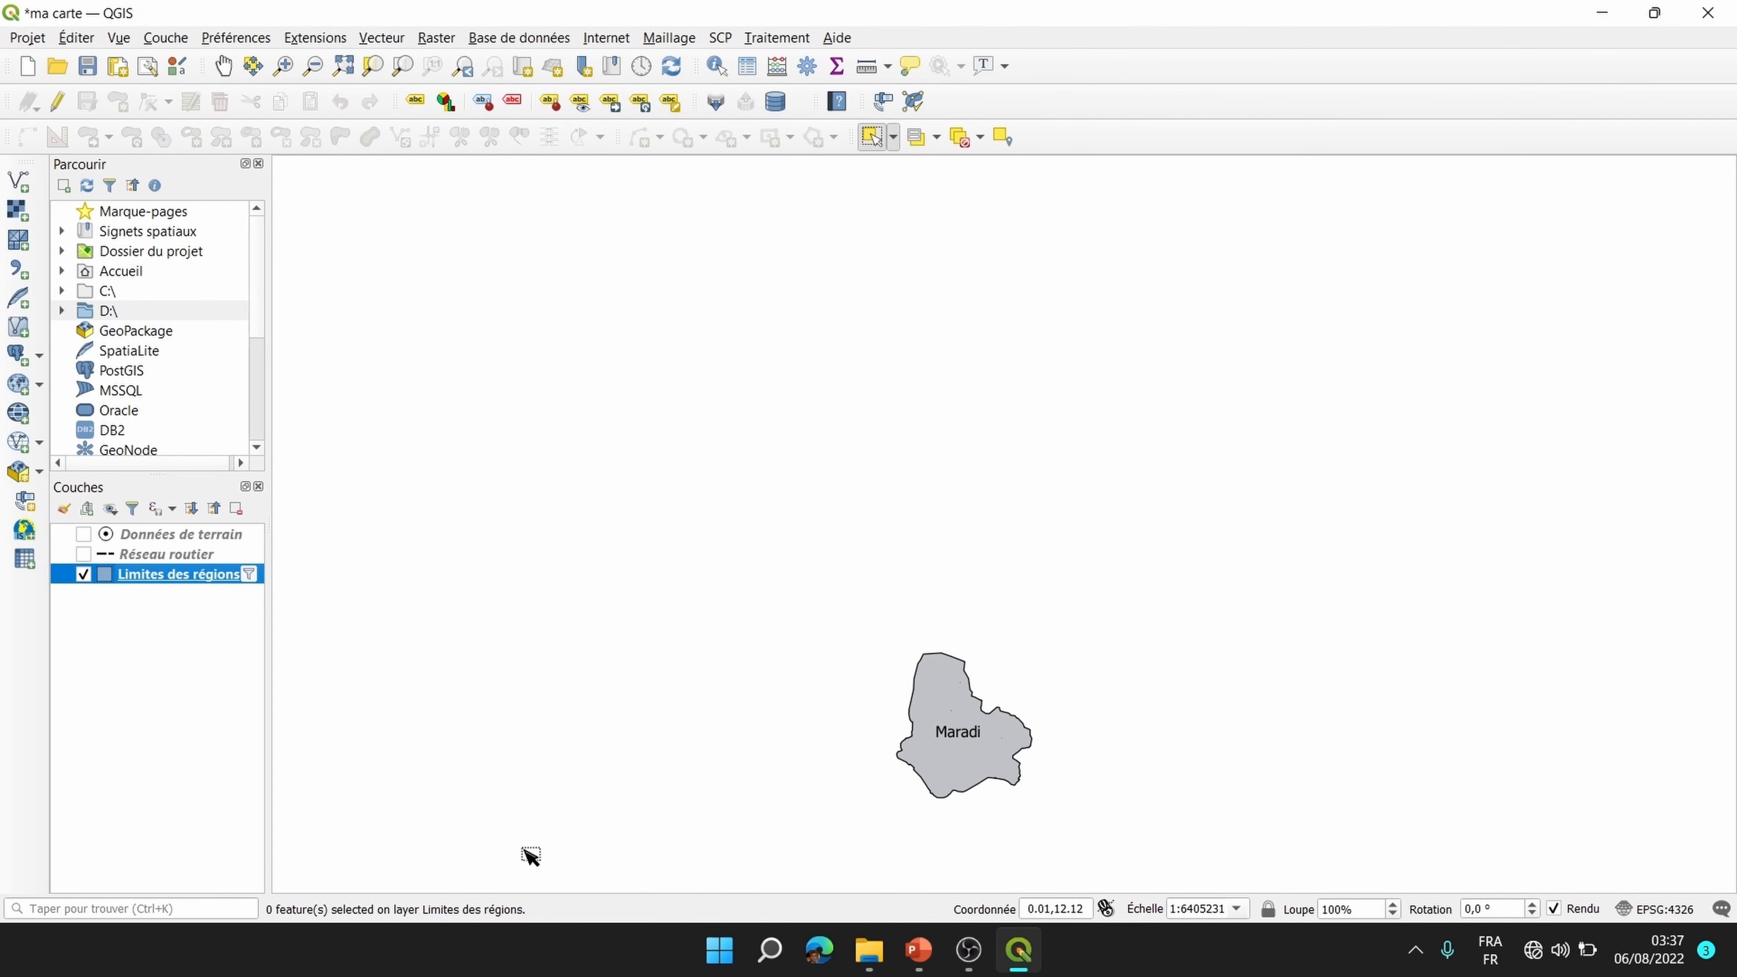
{"action": "right_click", "coordinate": [204, 575]}
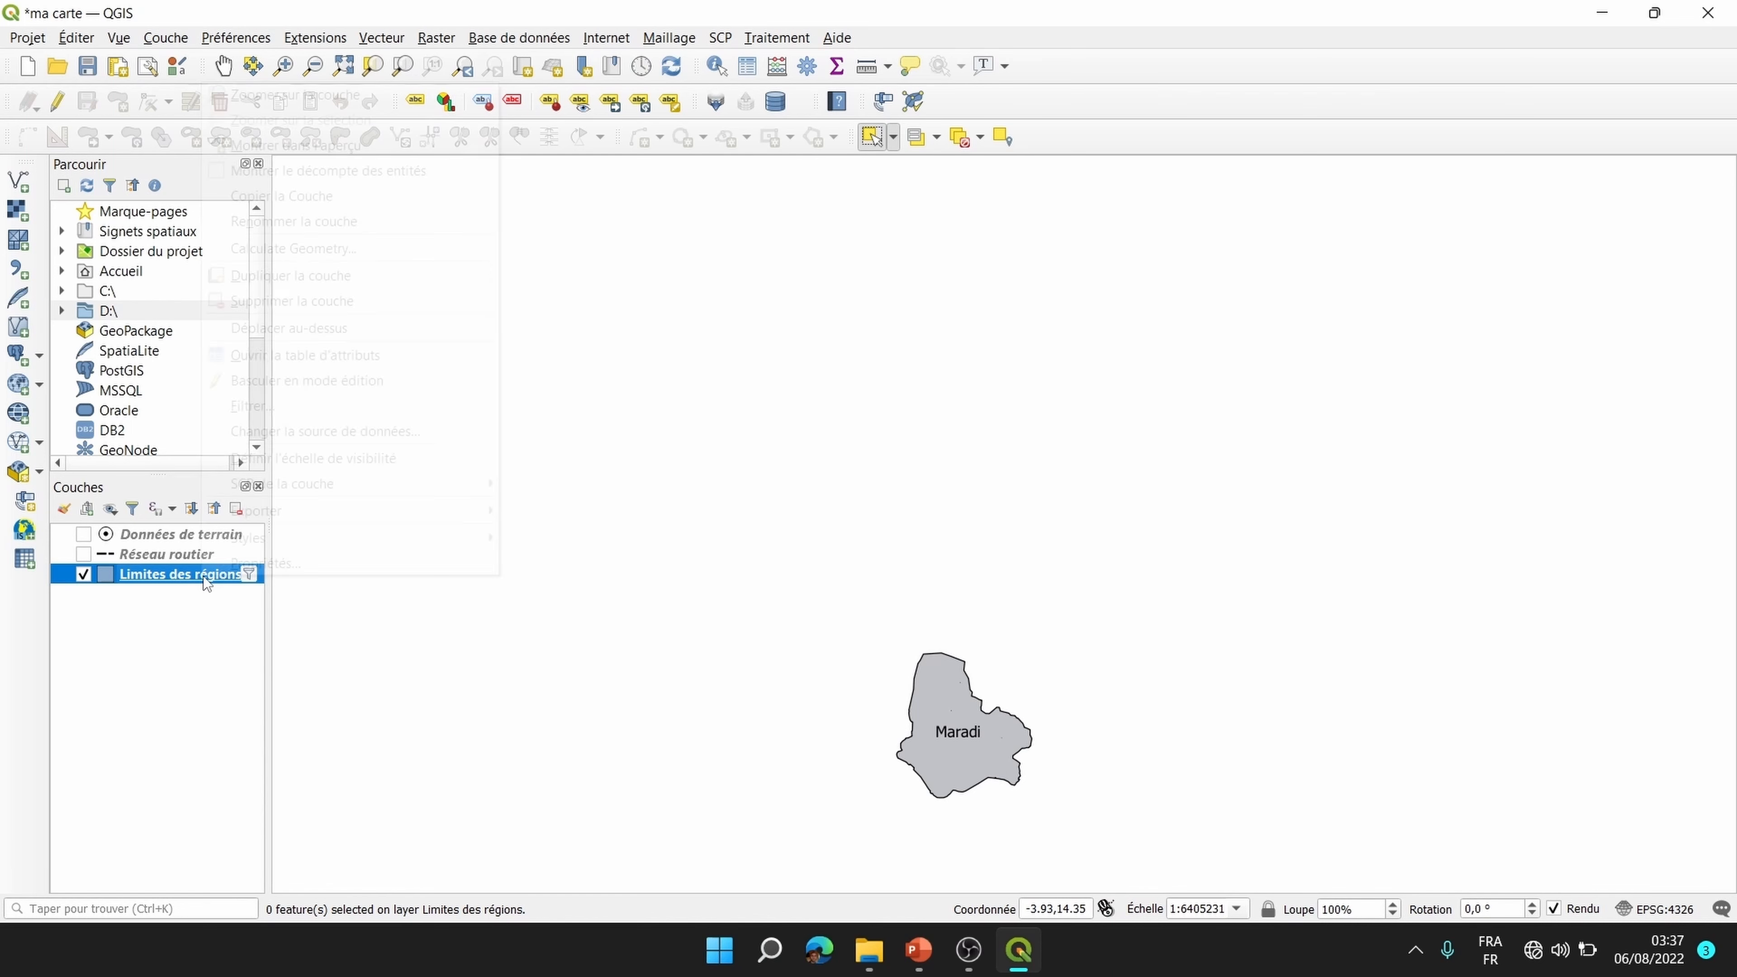
{"action": "left_click", "coordinate": [277, 96]}
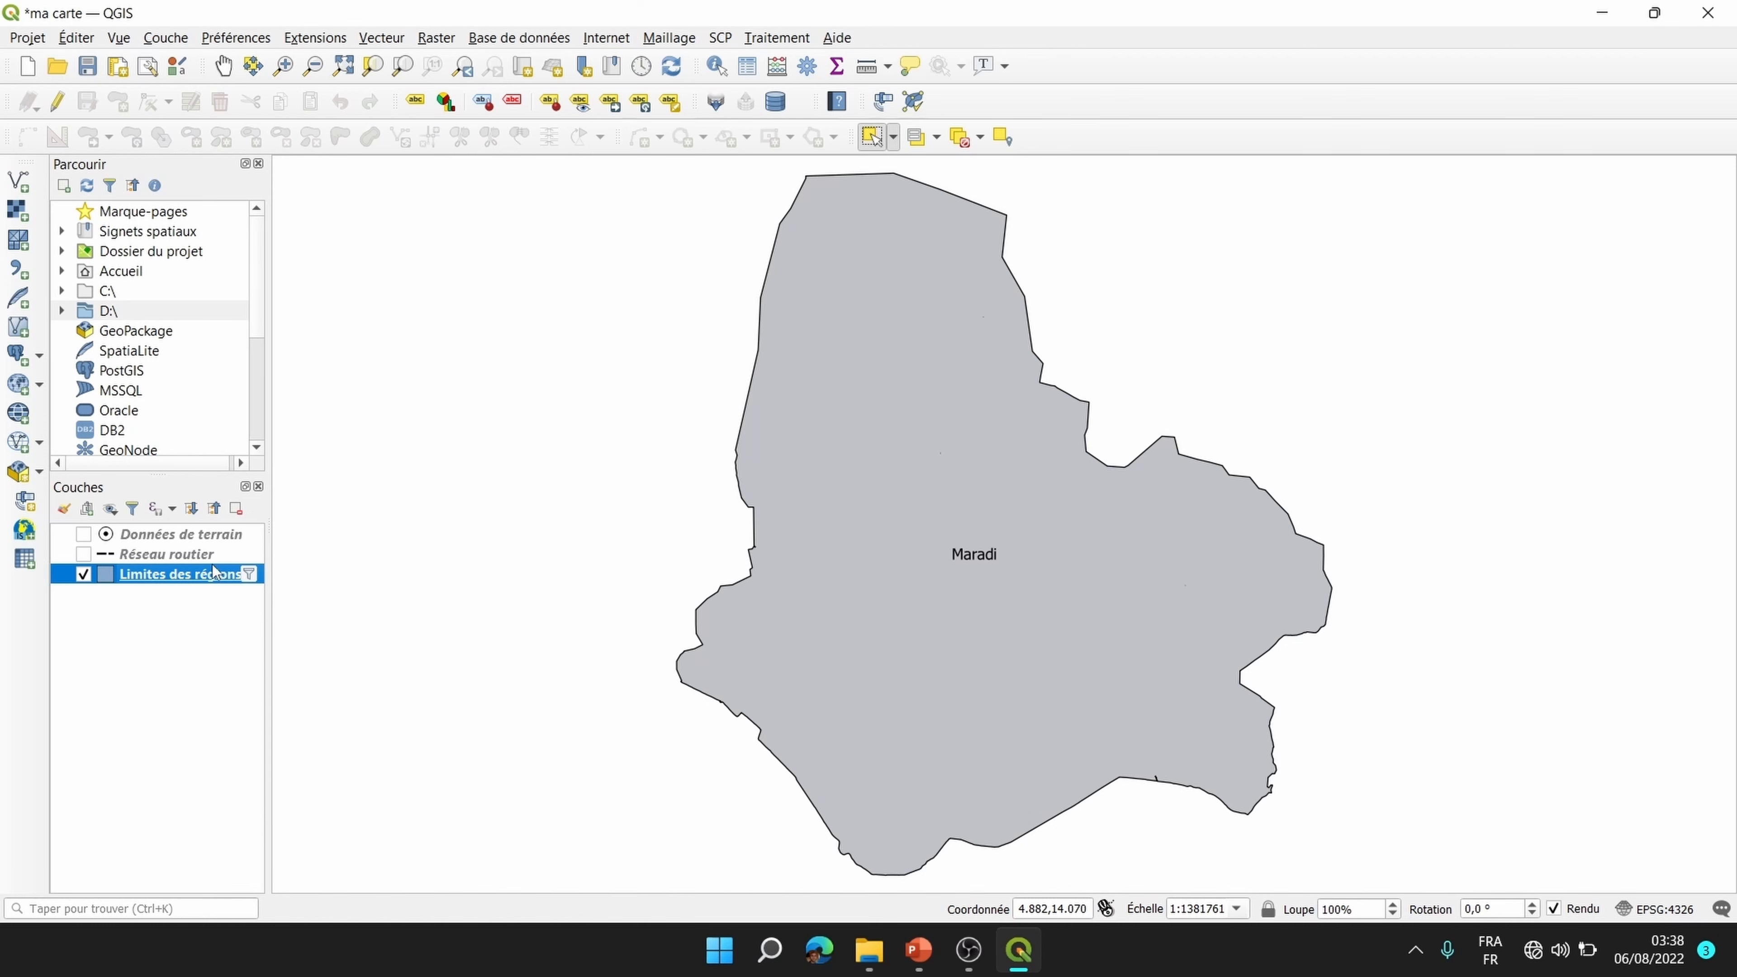
Step: Examine the attribute table of the filtered Limites des régions layer, open its selection by expression, and close the table
{"action": "right_click", "coordinate": [226, 580]}
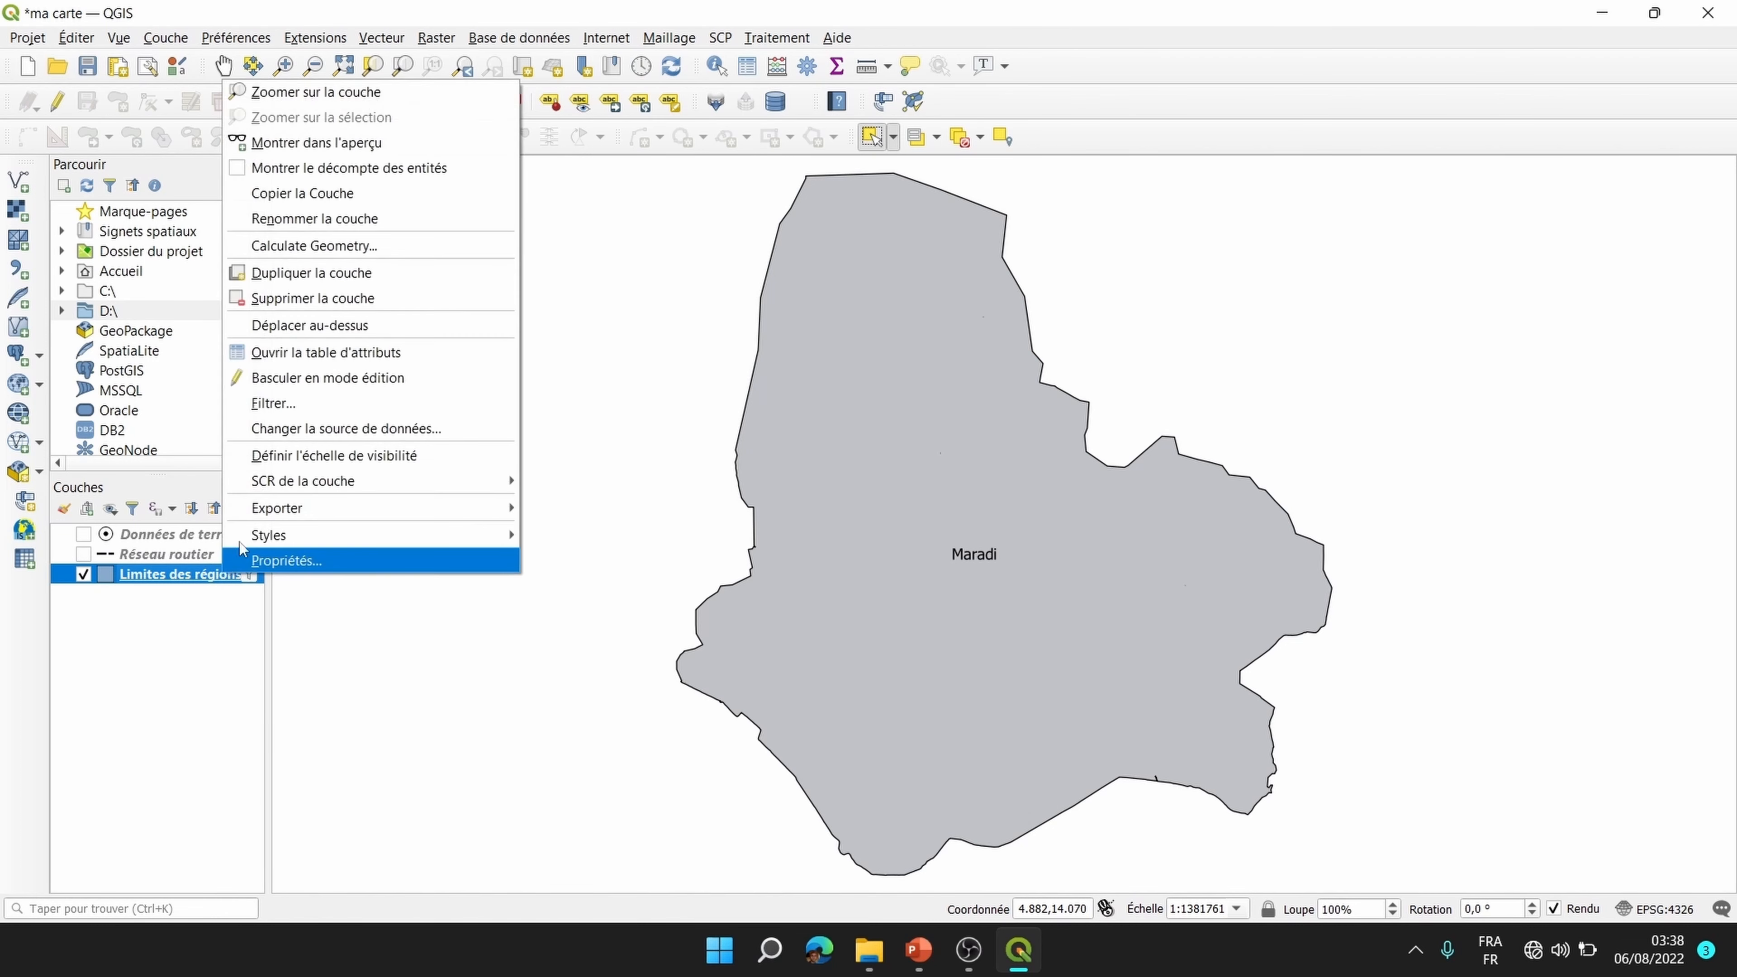
{"action": "left_click", "coordinate": [299, 351]}
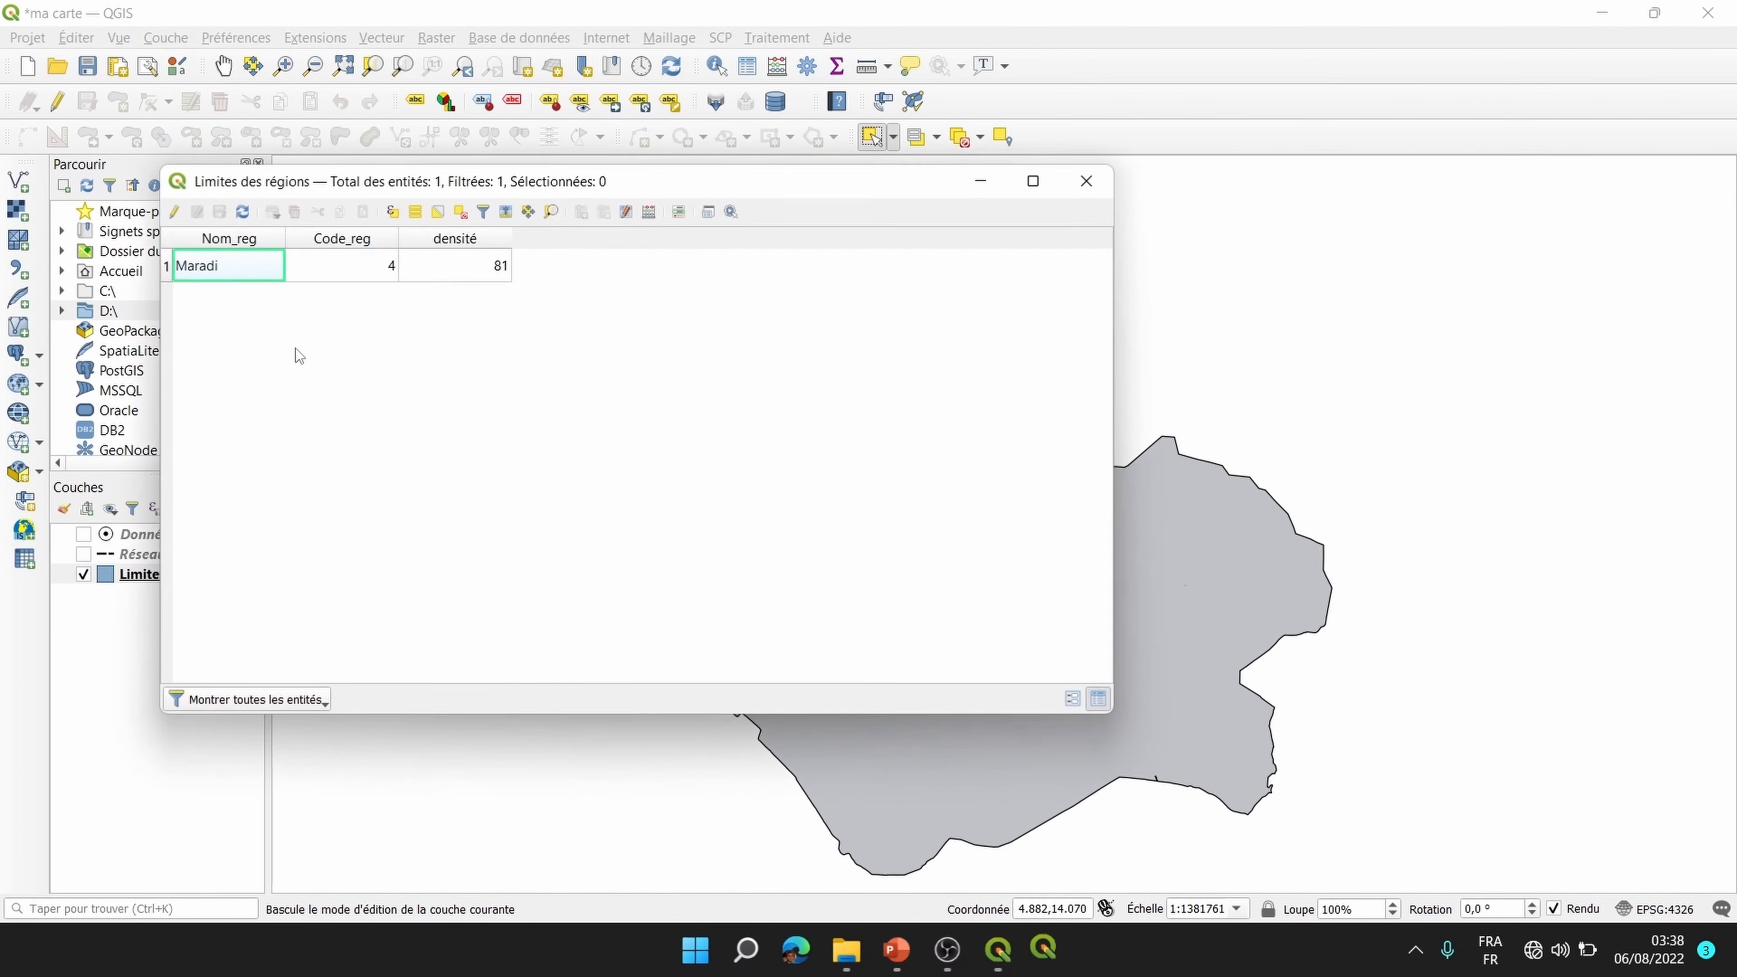
{"action": "left_click", "coordinate": [392, 212]}
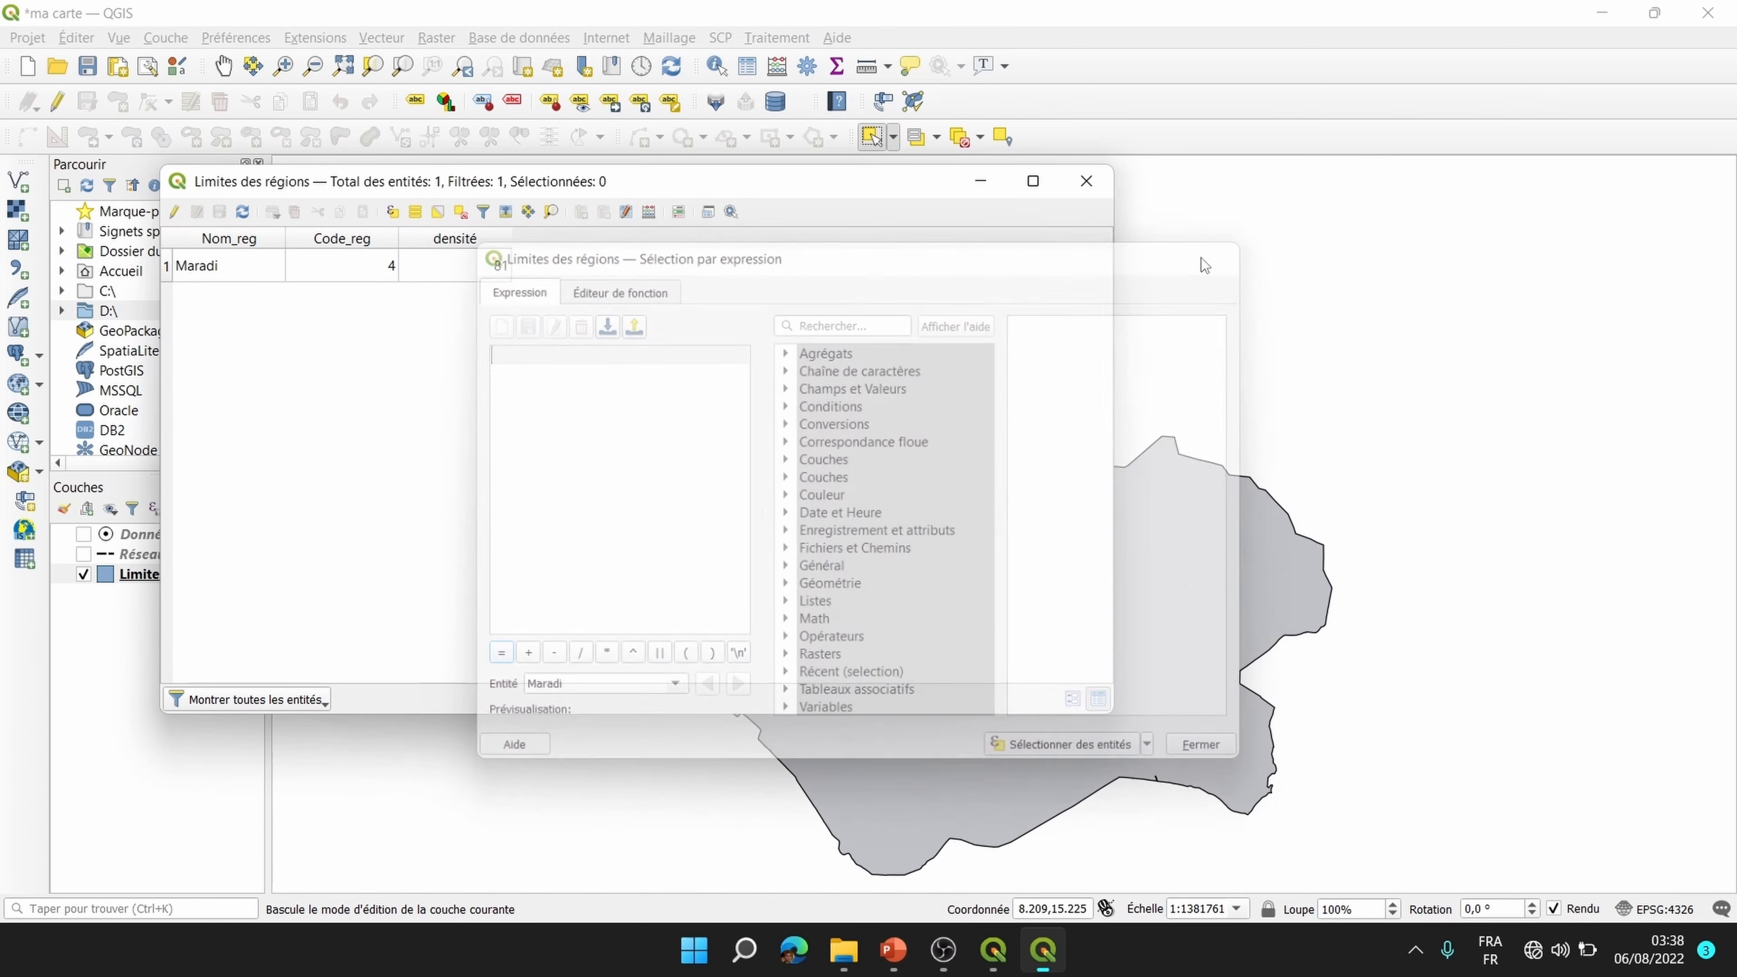
{"action": "left_click", "coordinate": [1082, 183]}
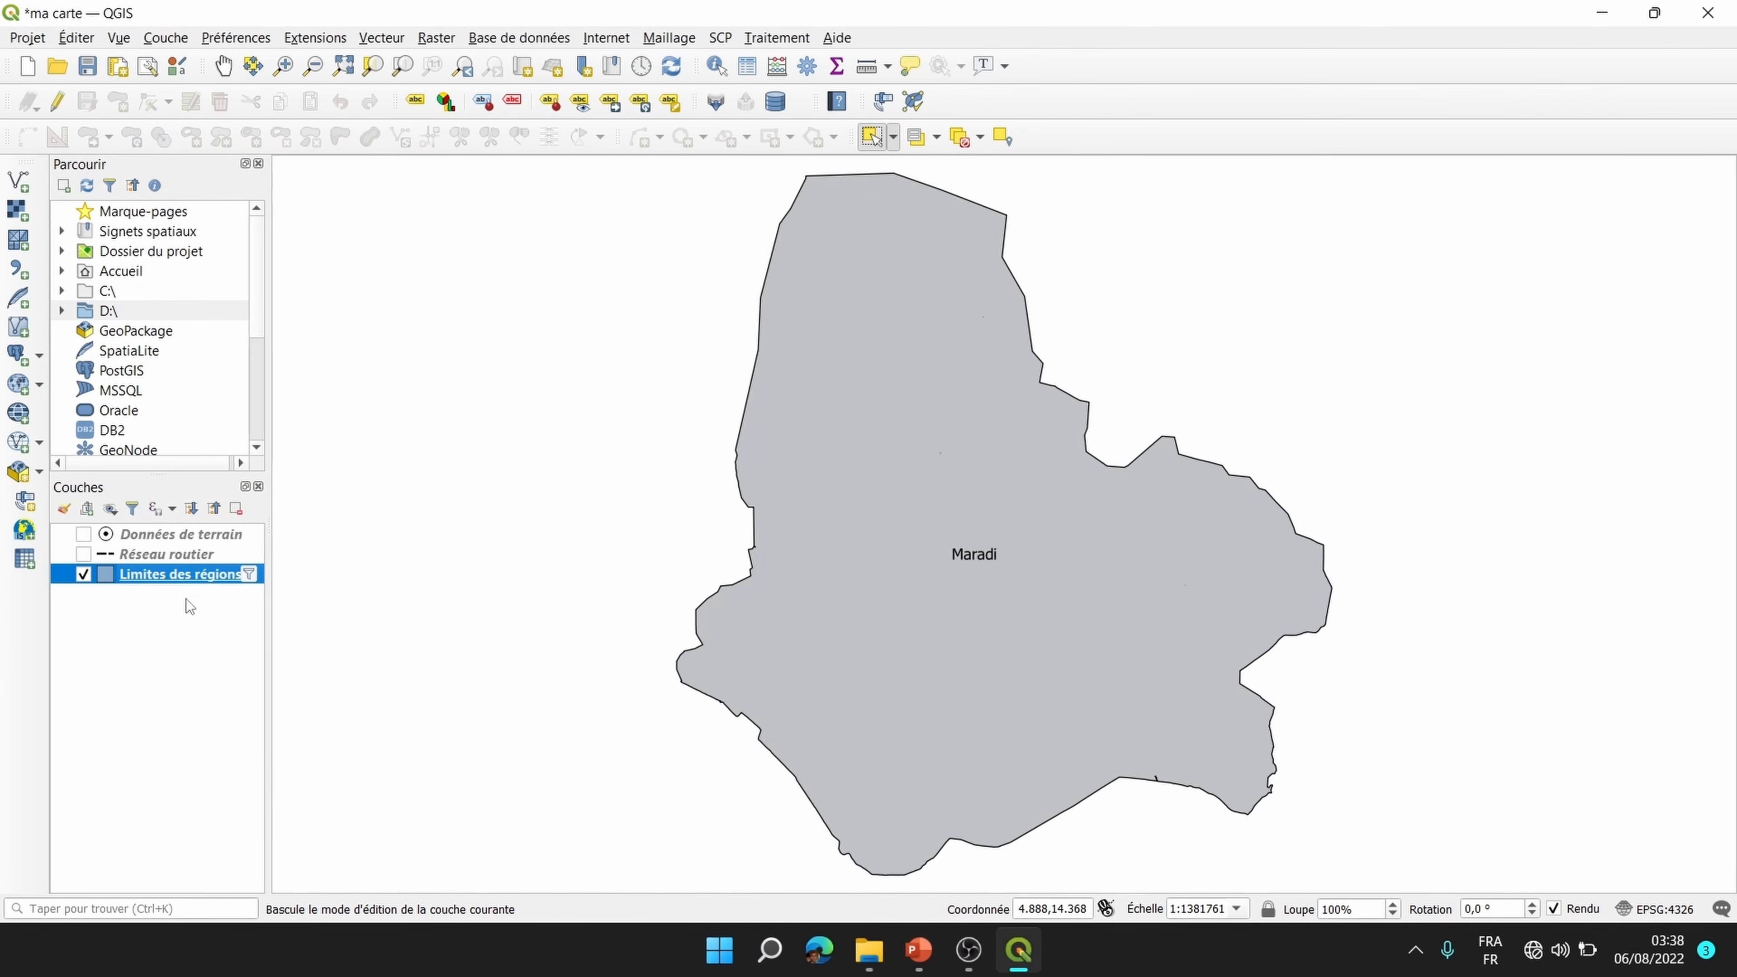
Step: Export the filtered Limites des régions layer as an ESRI Shapefile named Région de Maradi in the Formation QGIS folder, adding it to the map
{"action": "right_click", "coordinate": [183, 573]}
{"action": "mouse_move", "coordinate": [236, 507]}
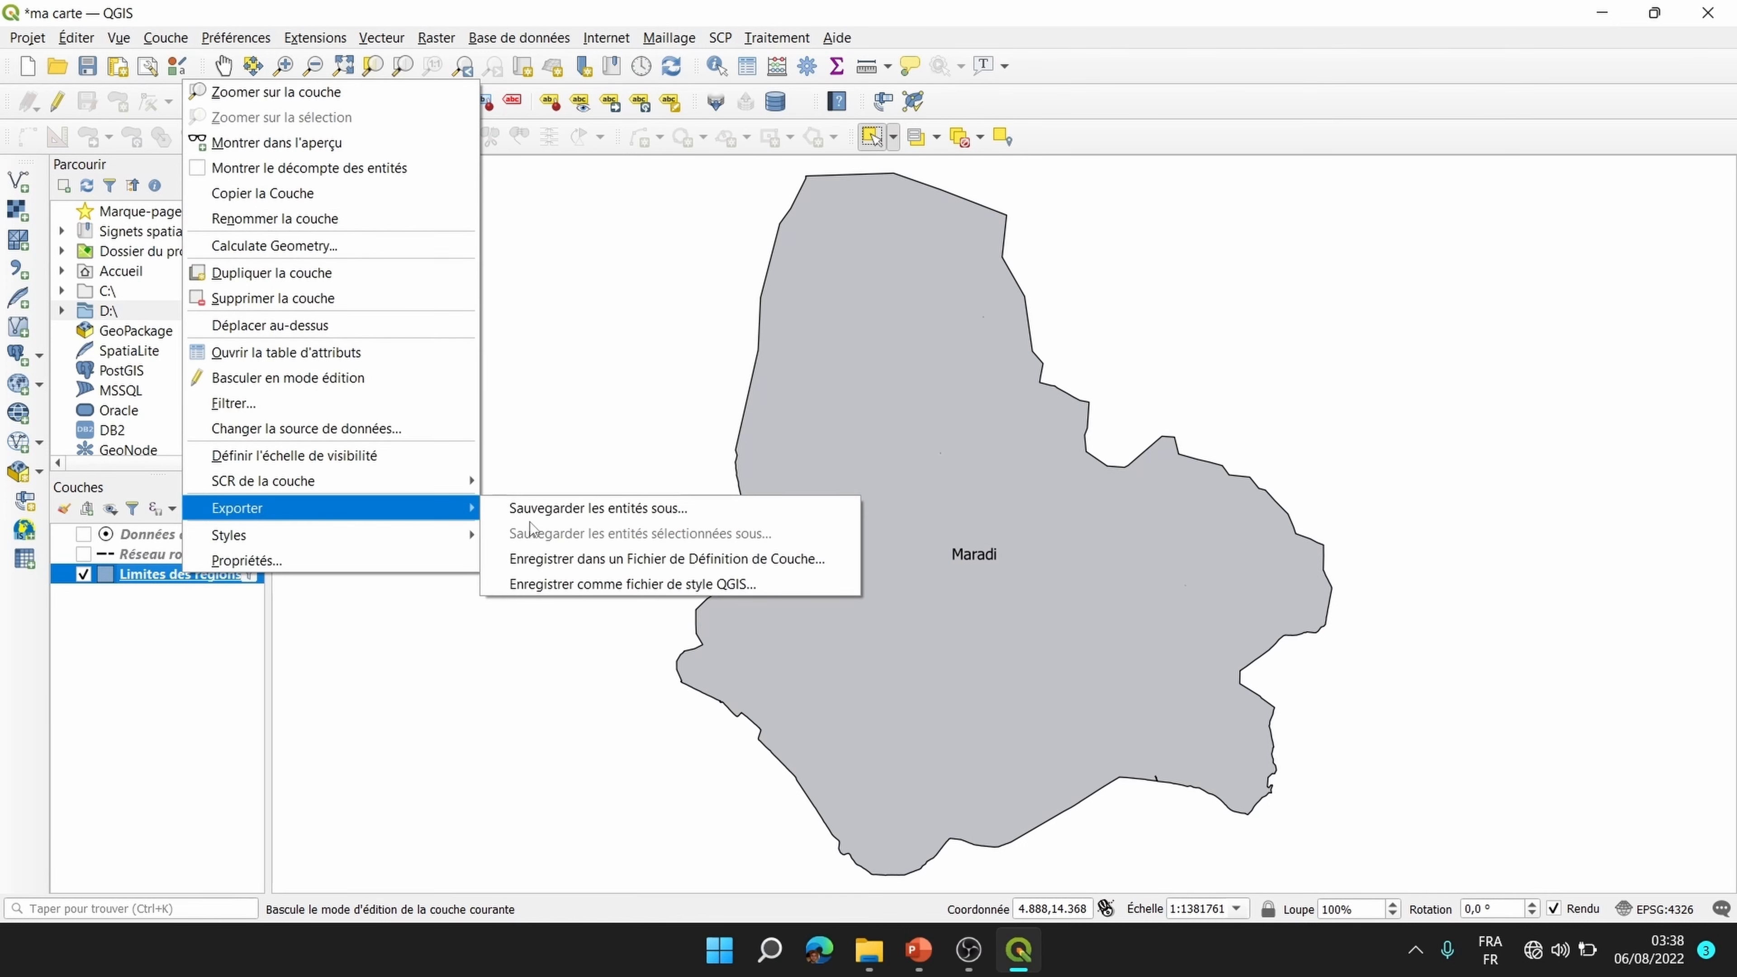
{"action": "left_click", "coordinate": [613, 509]}
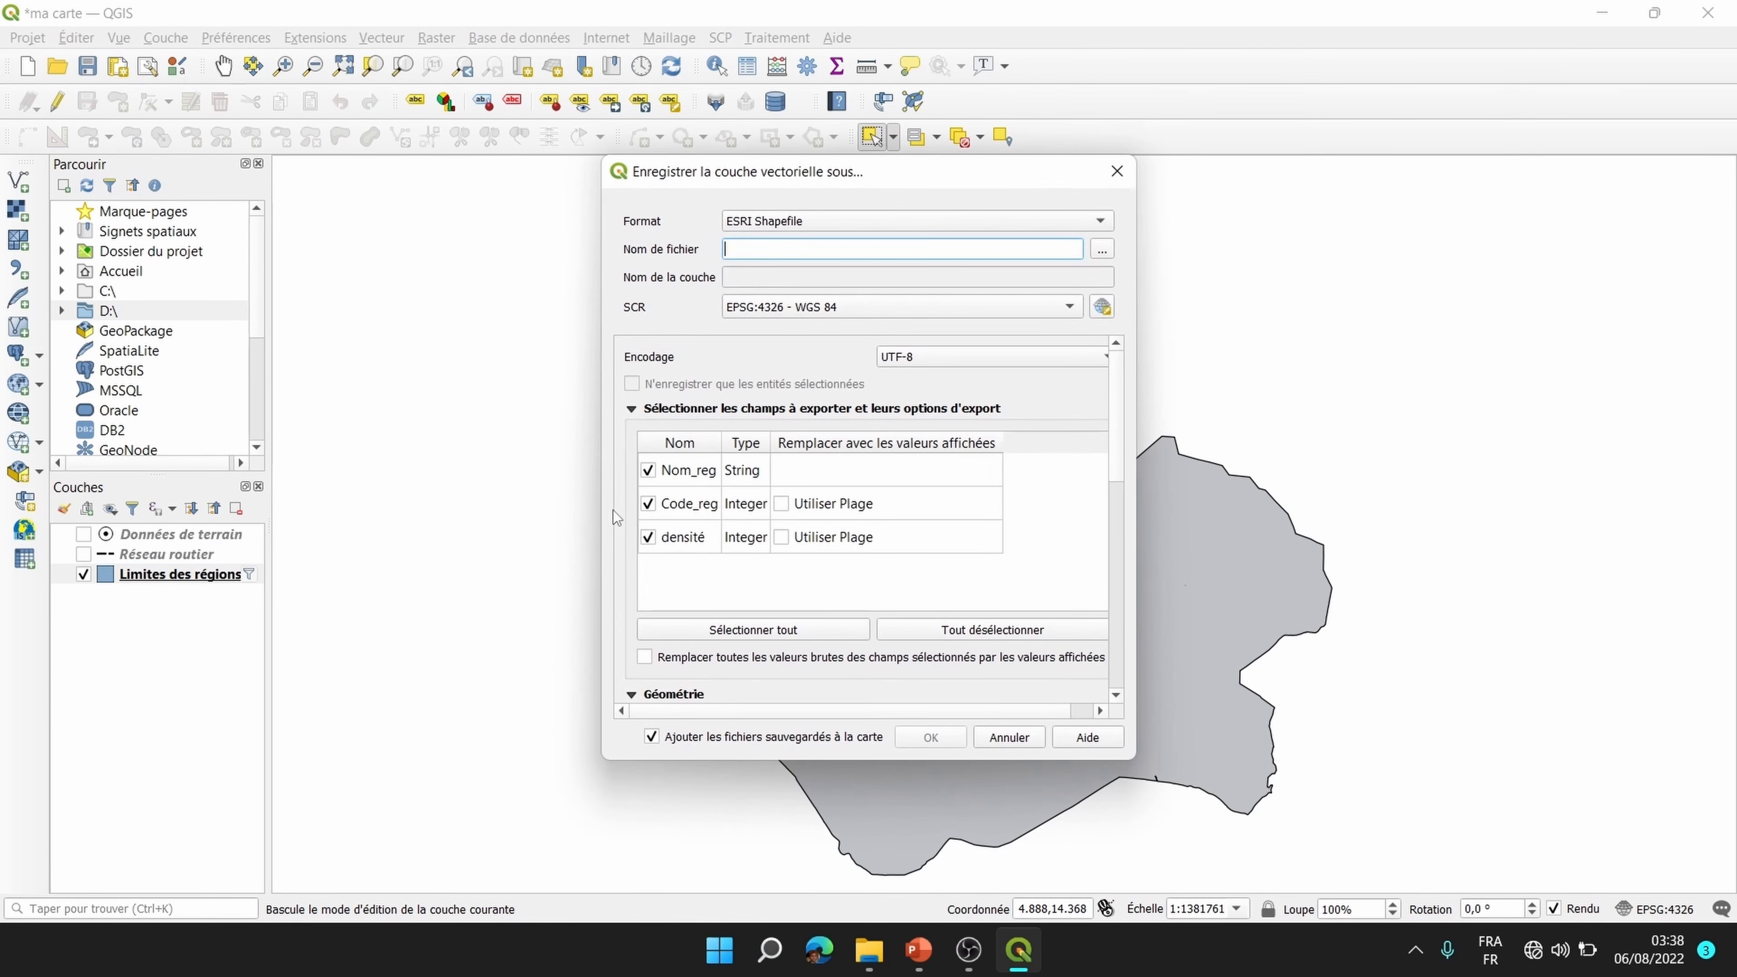
{"action": "left_click", "coordinate": [791, 222]}
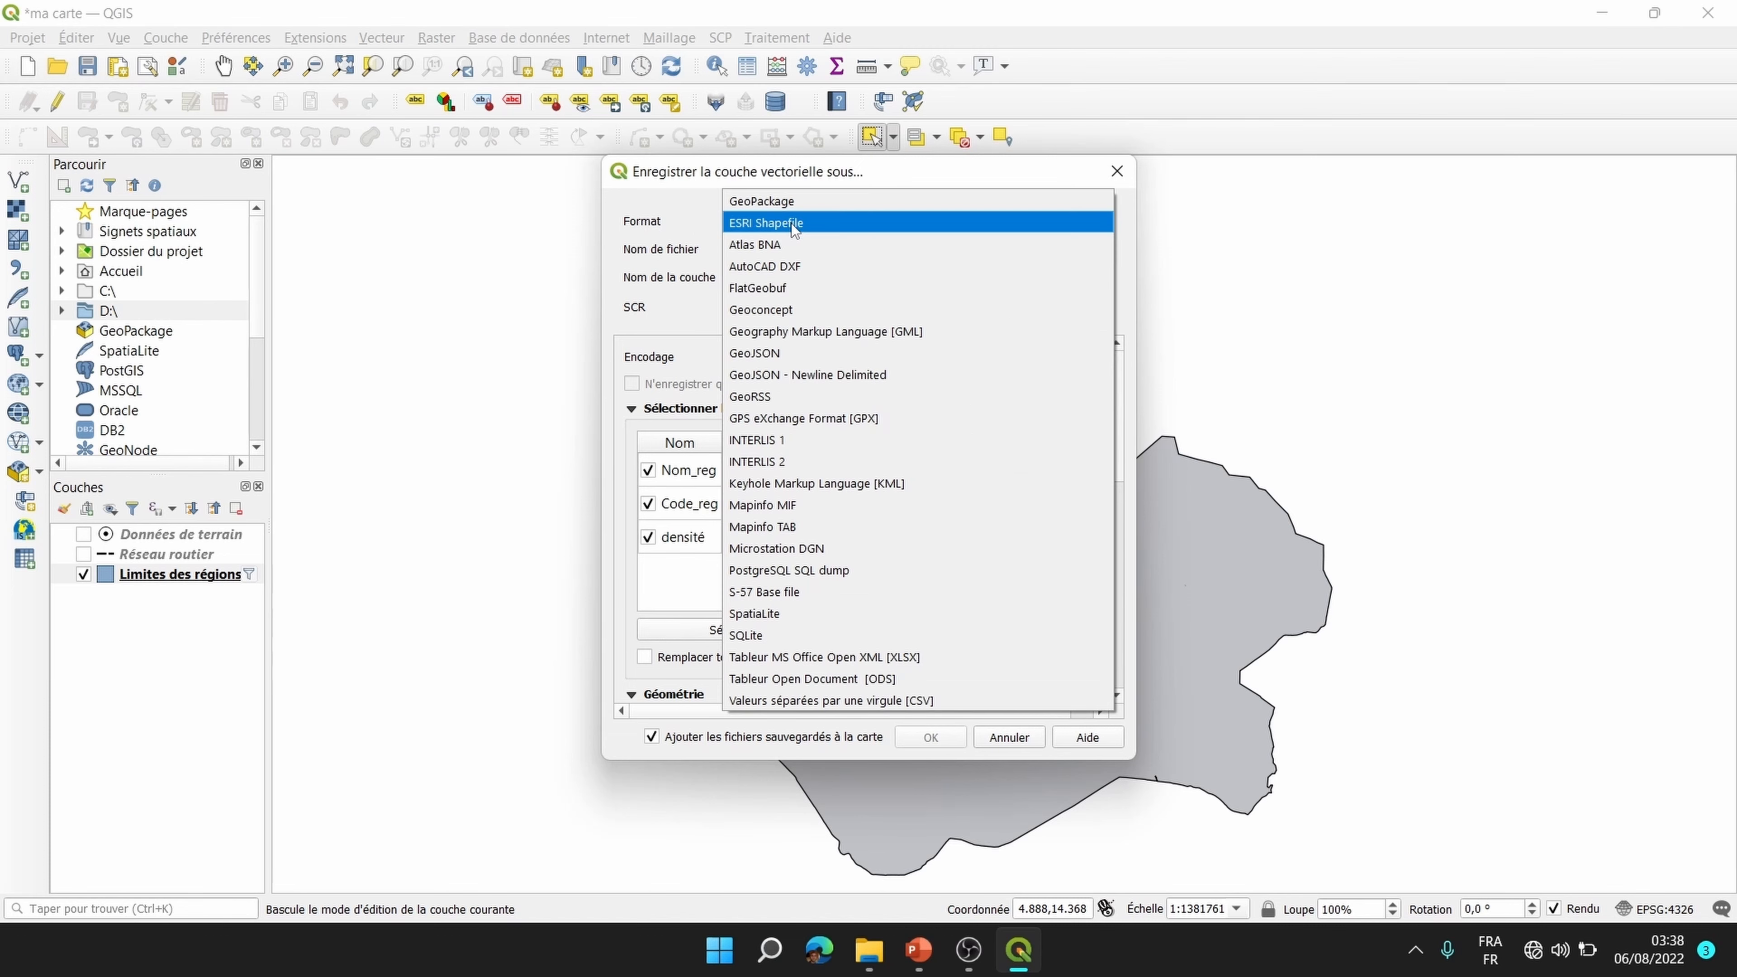
{"action": "left_click", "coordinate": [790, 221]}
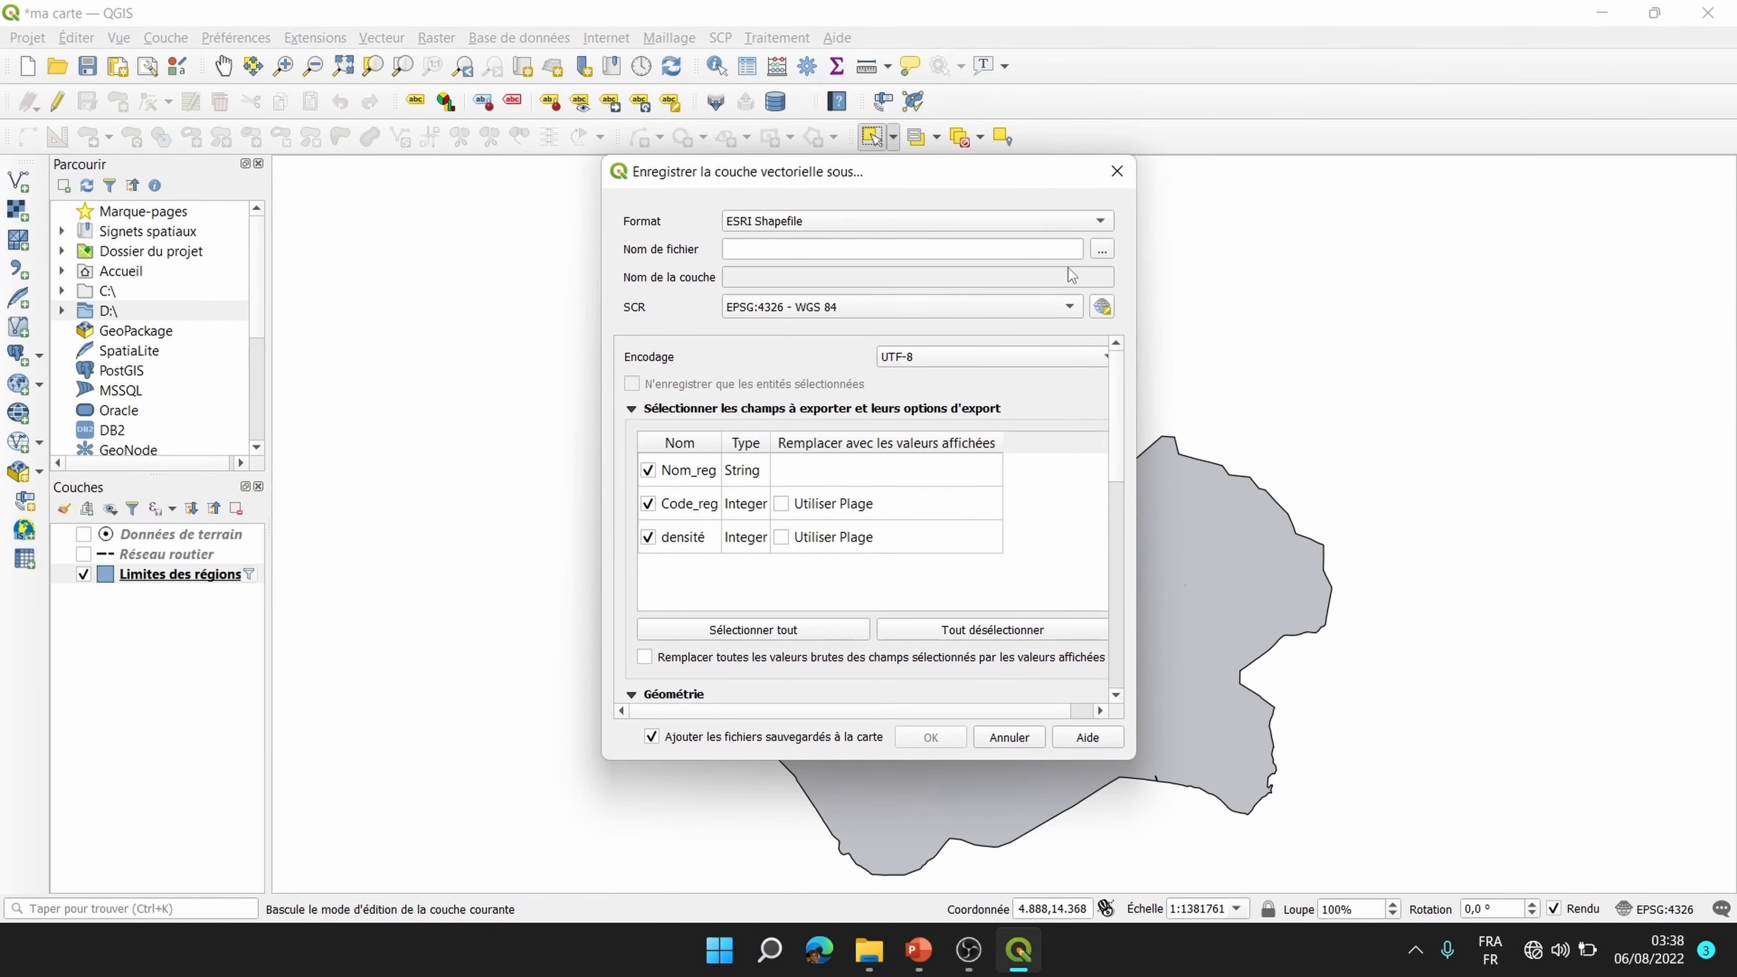
{"action": "left_click", "coordinate": [1105, 251]}
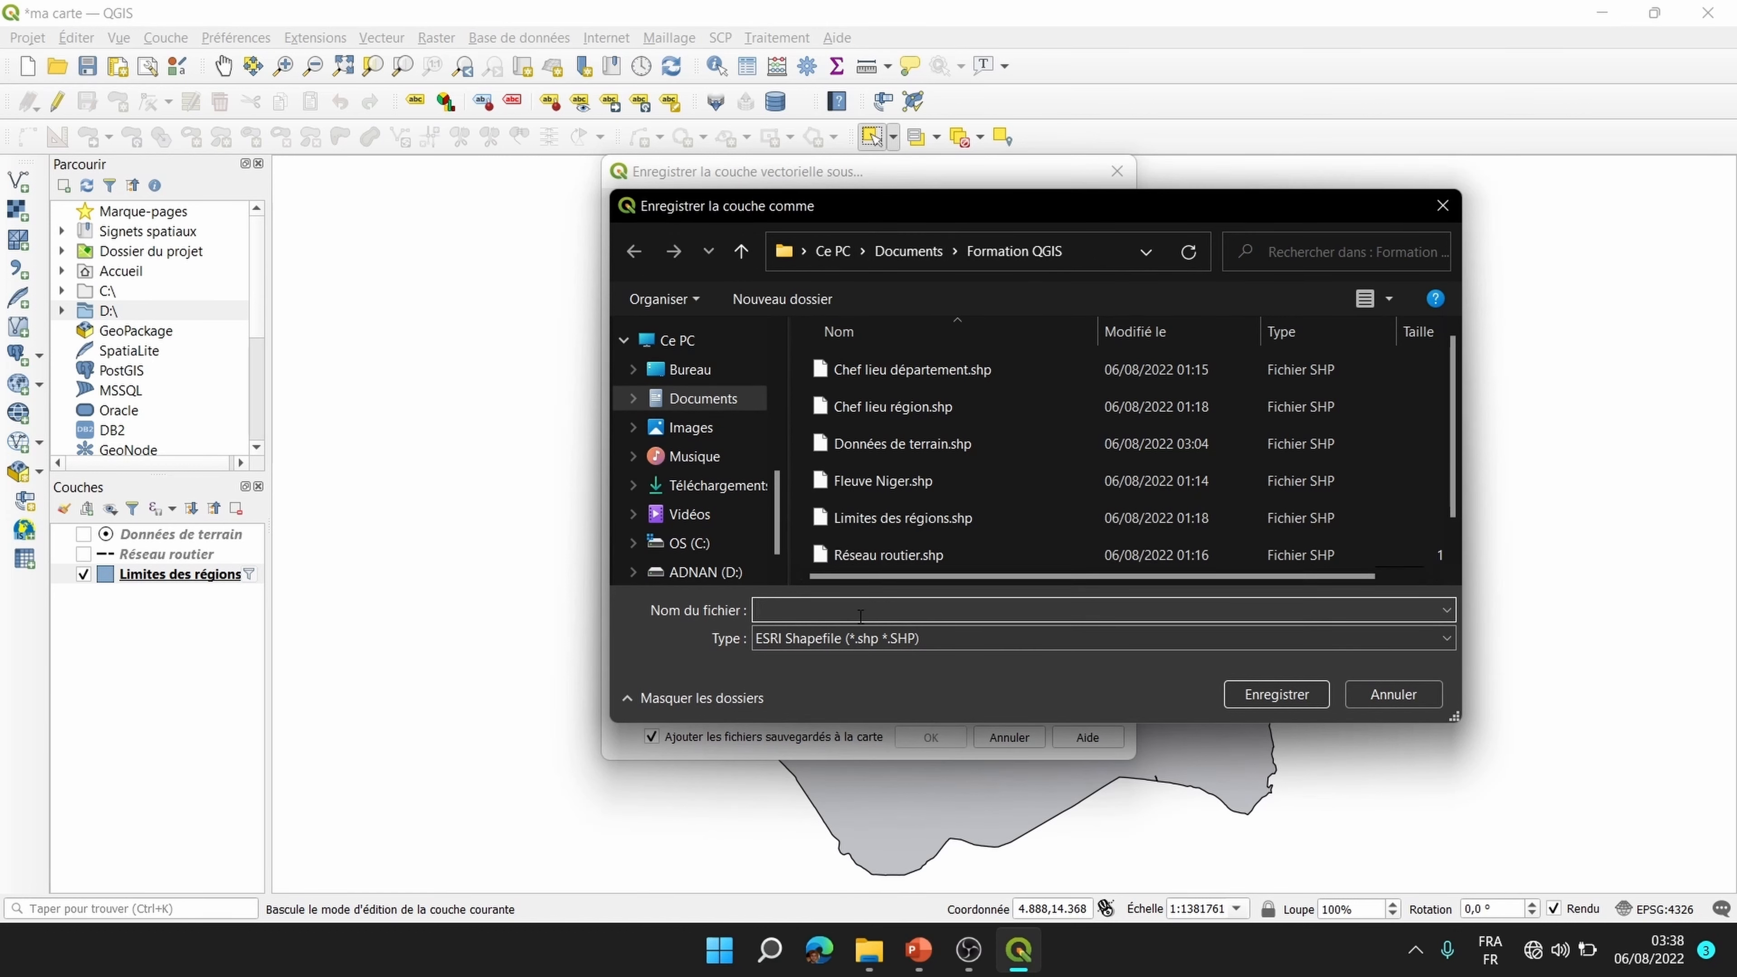
{"action": "type", "text": "Ré"}
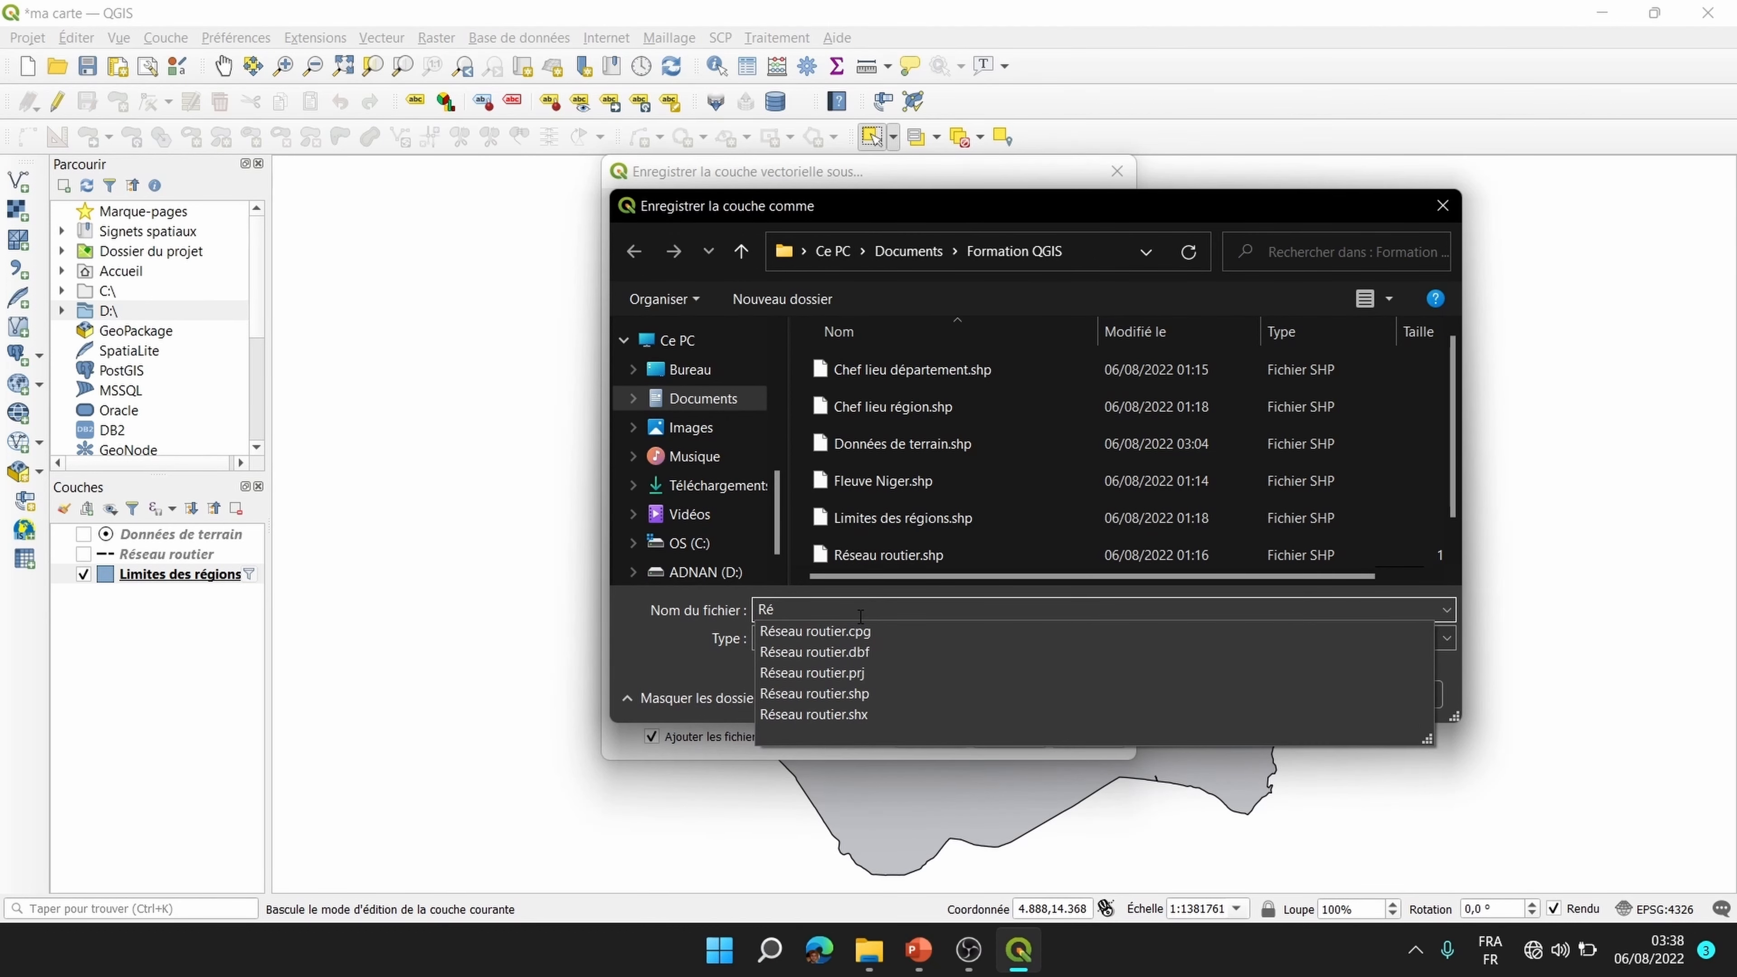
{"action": "type", "text": "gion"}
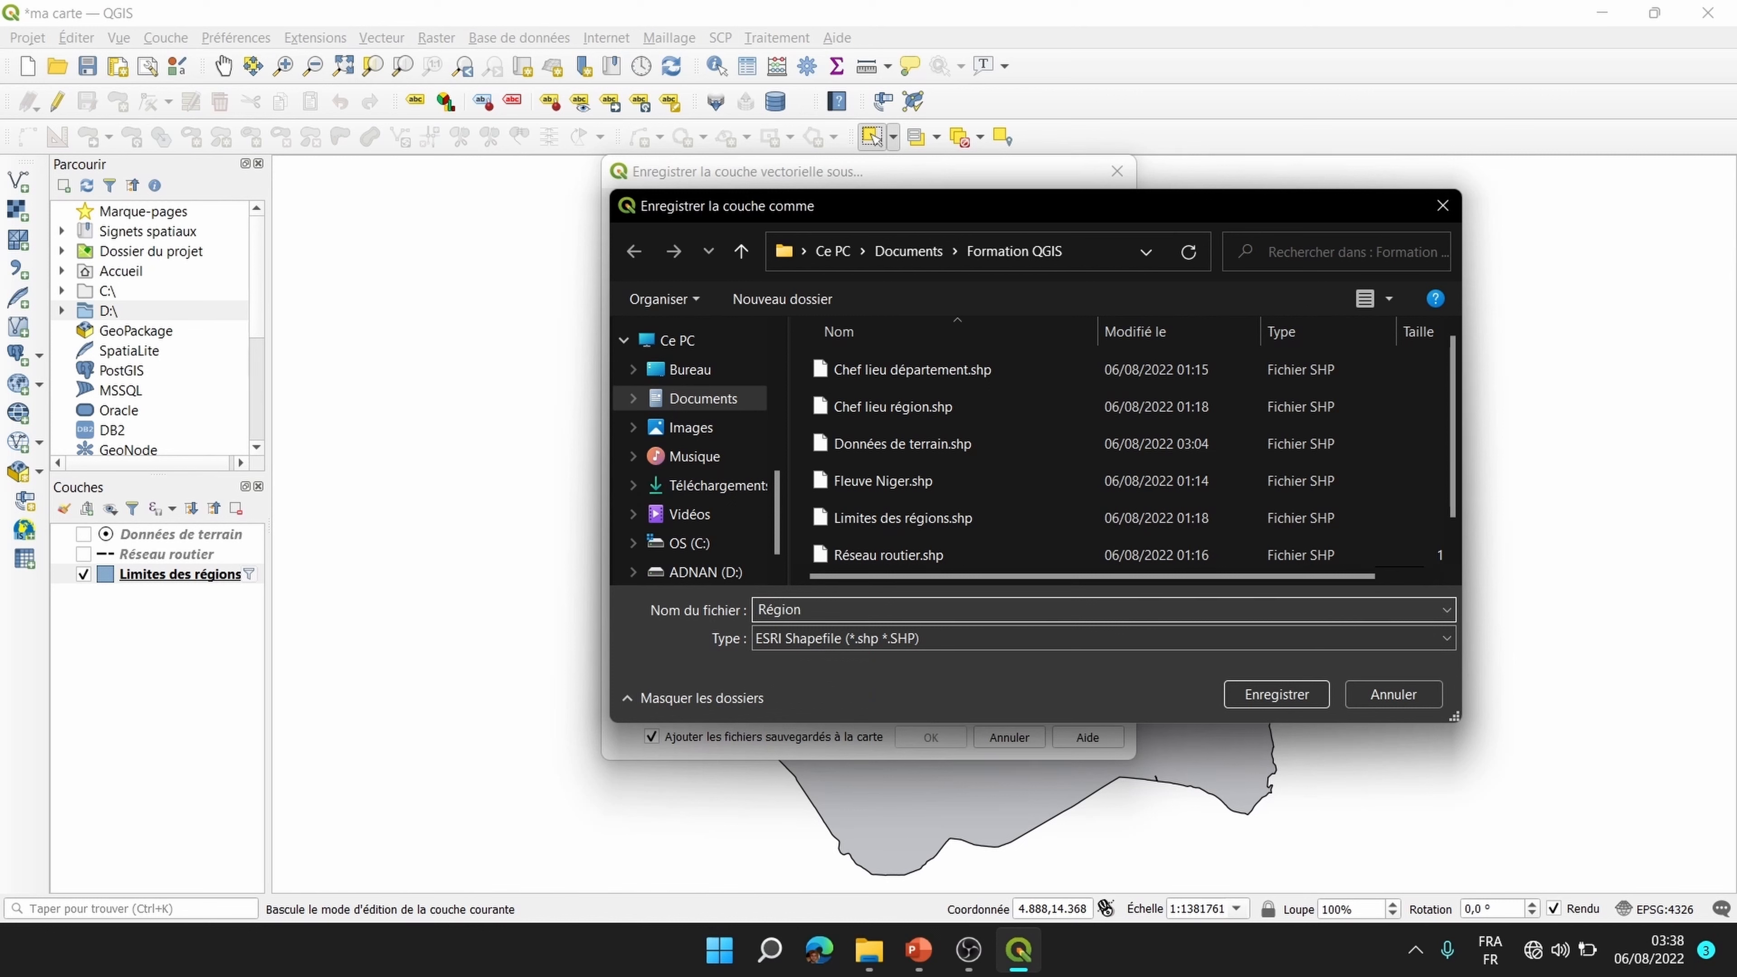
{"action": "type", "text": " de Maradi"}
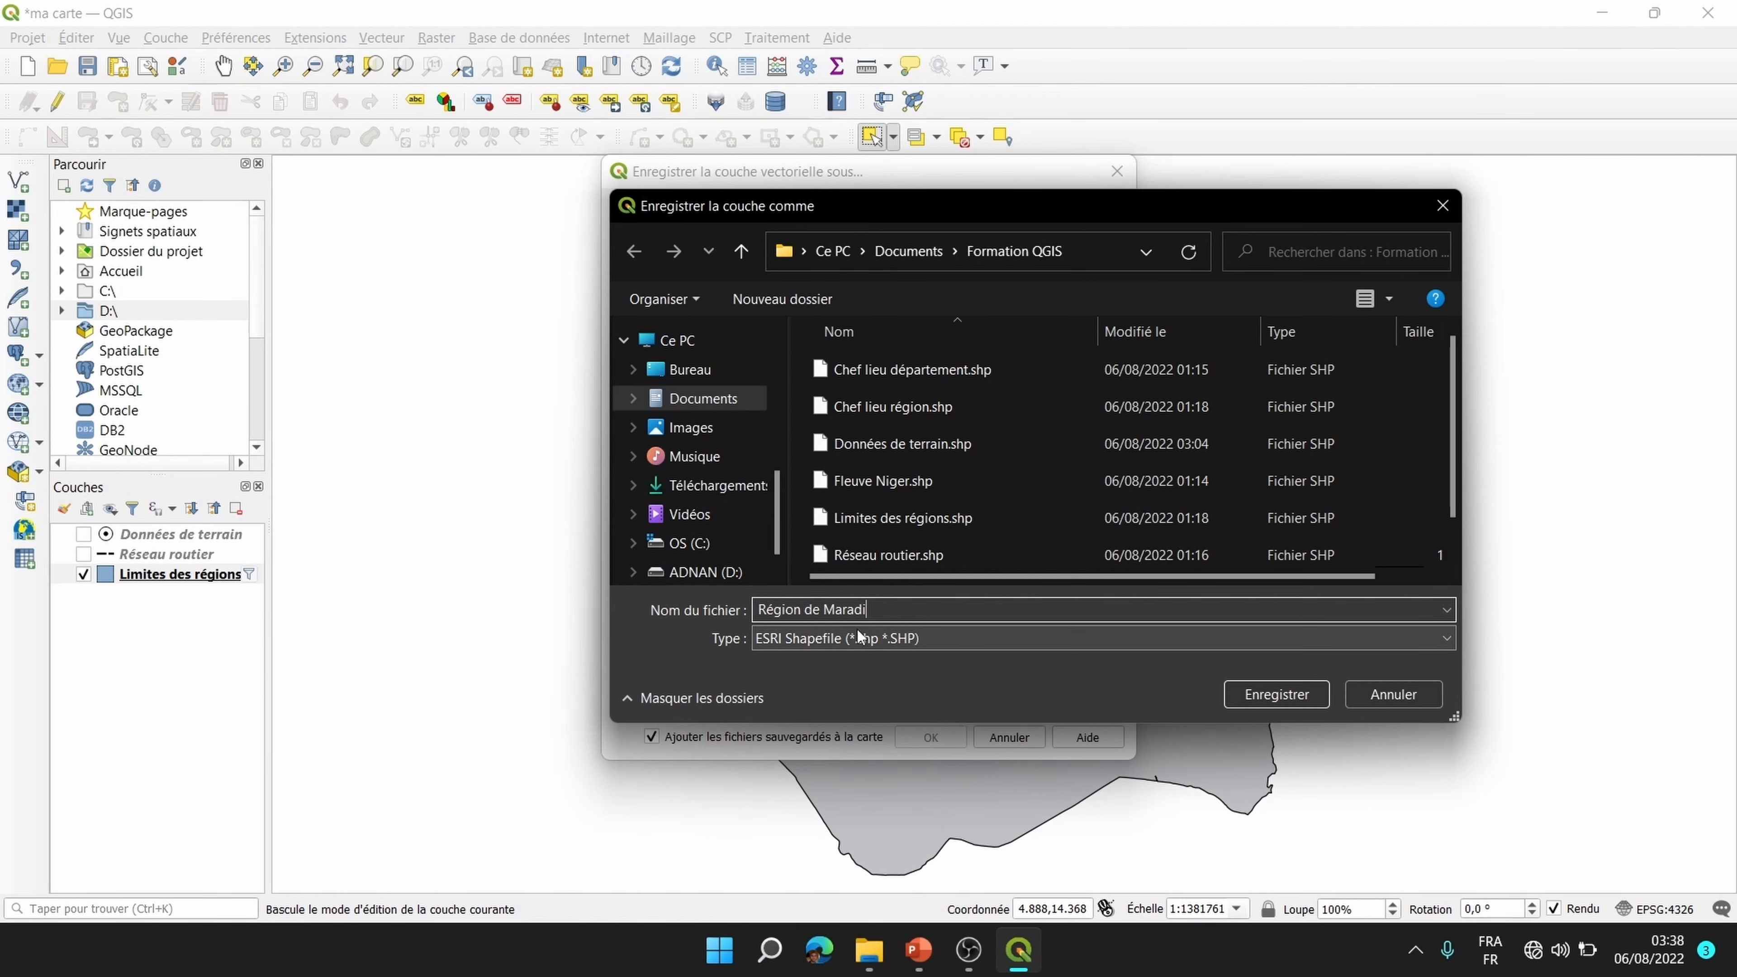
{"action": "left_click", "coordinate": [1302, 694]}
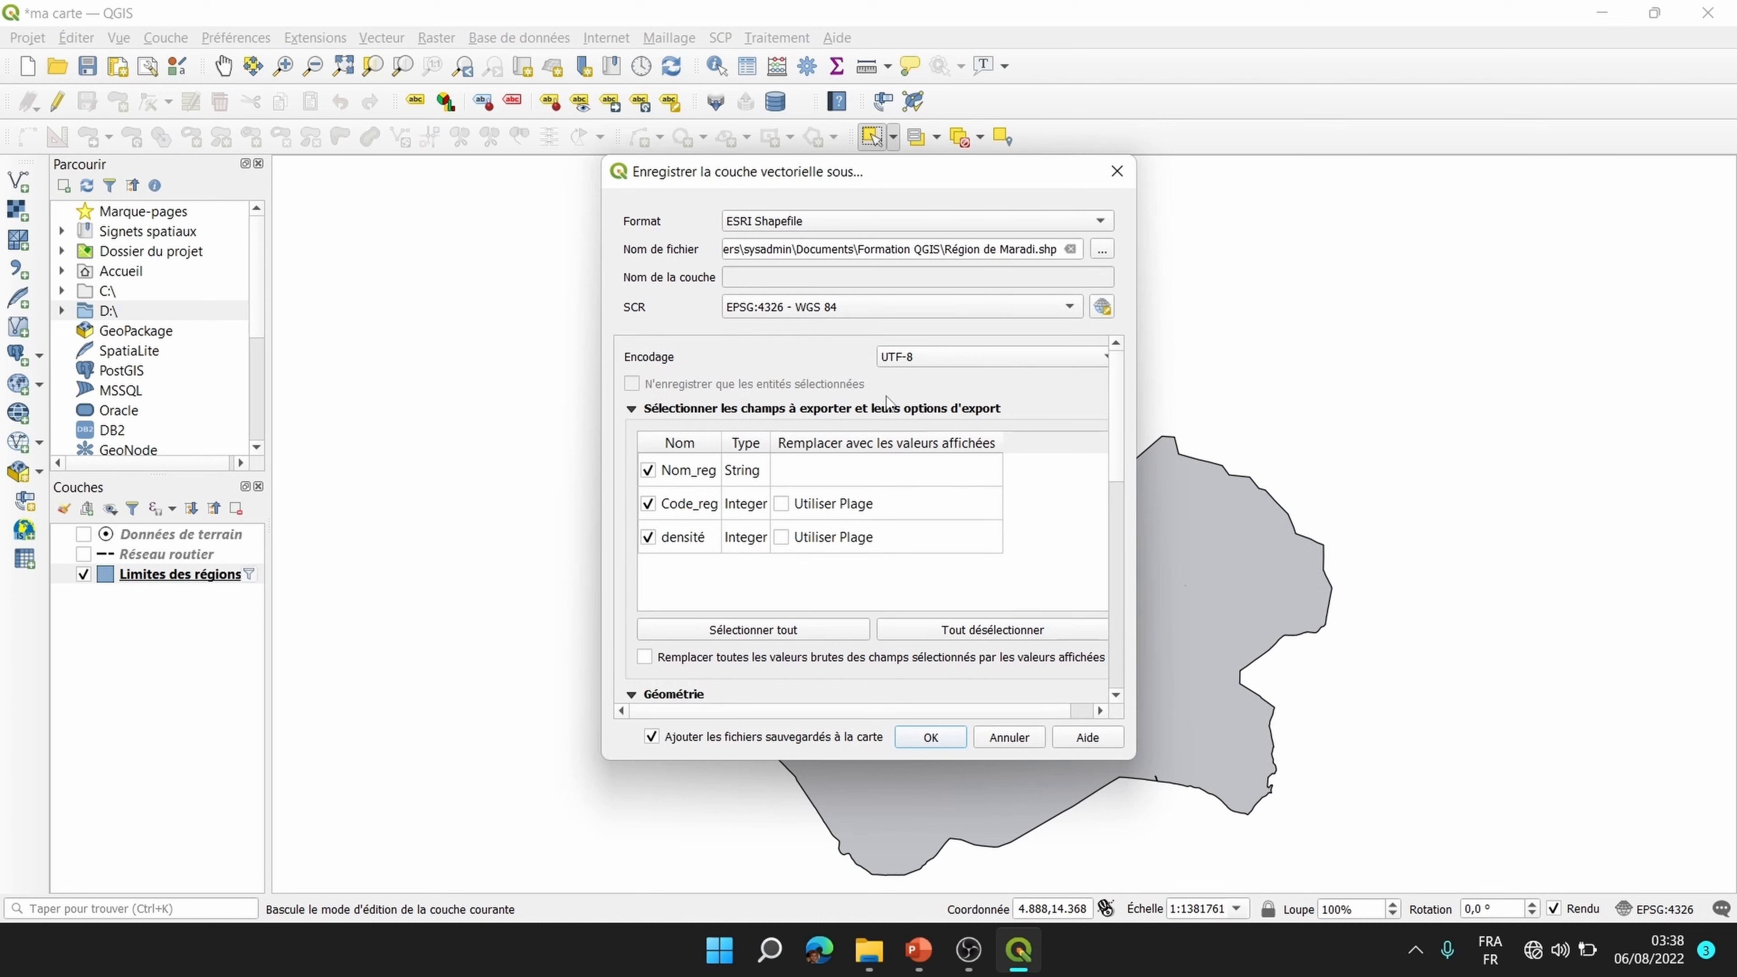
{"action": "left_click", "coordinate": [919, 737]}
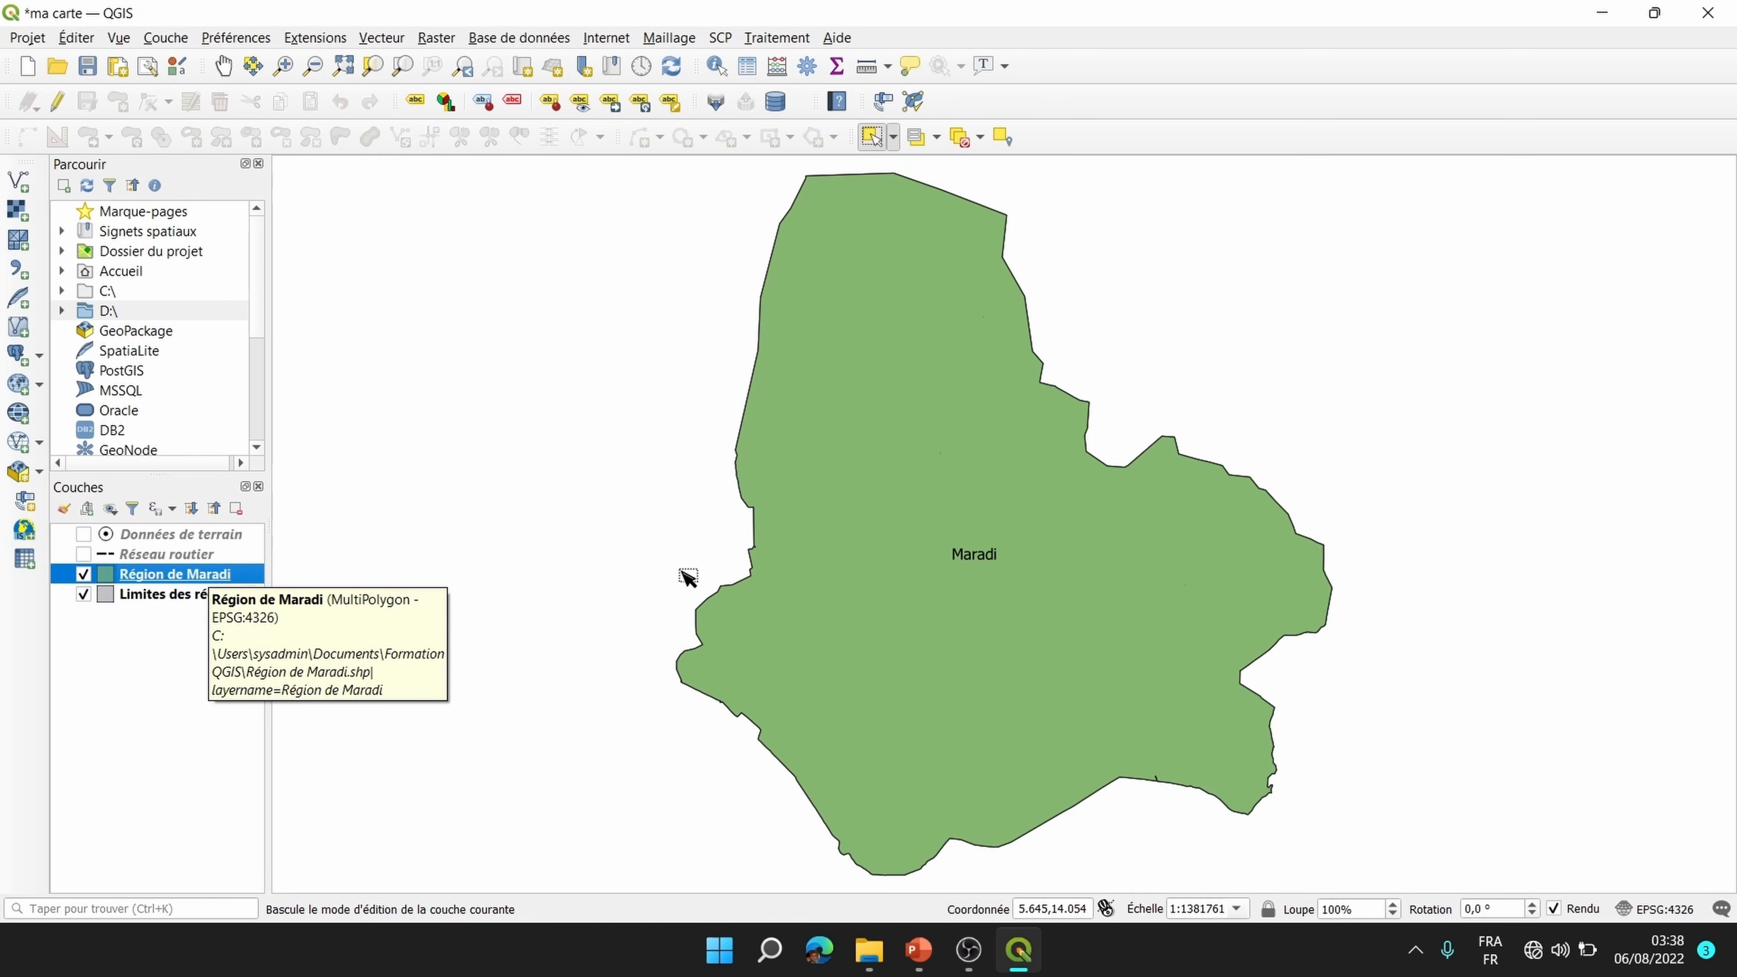
Step: Clear the filter expression of the Limites des régions layer and zoom to the layer's full extent
{"action": "left_click", "coordinate": [195, 602]}
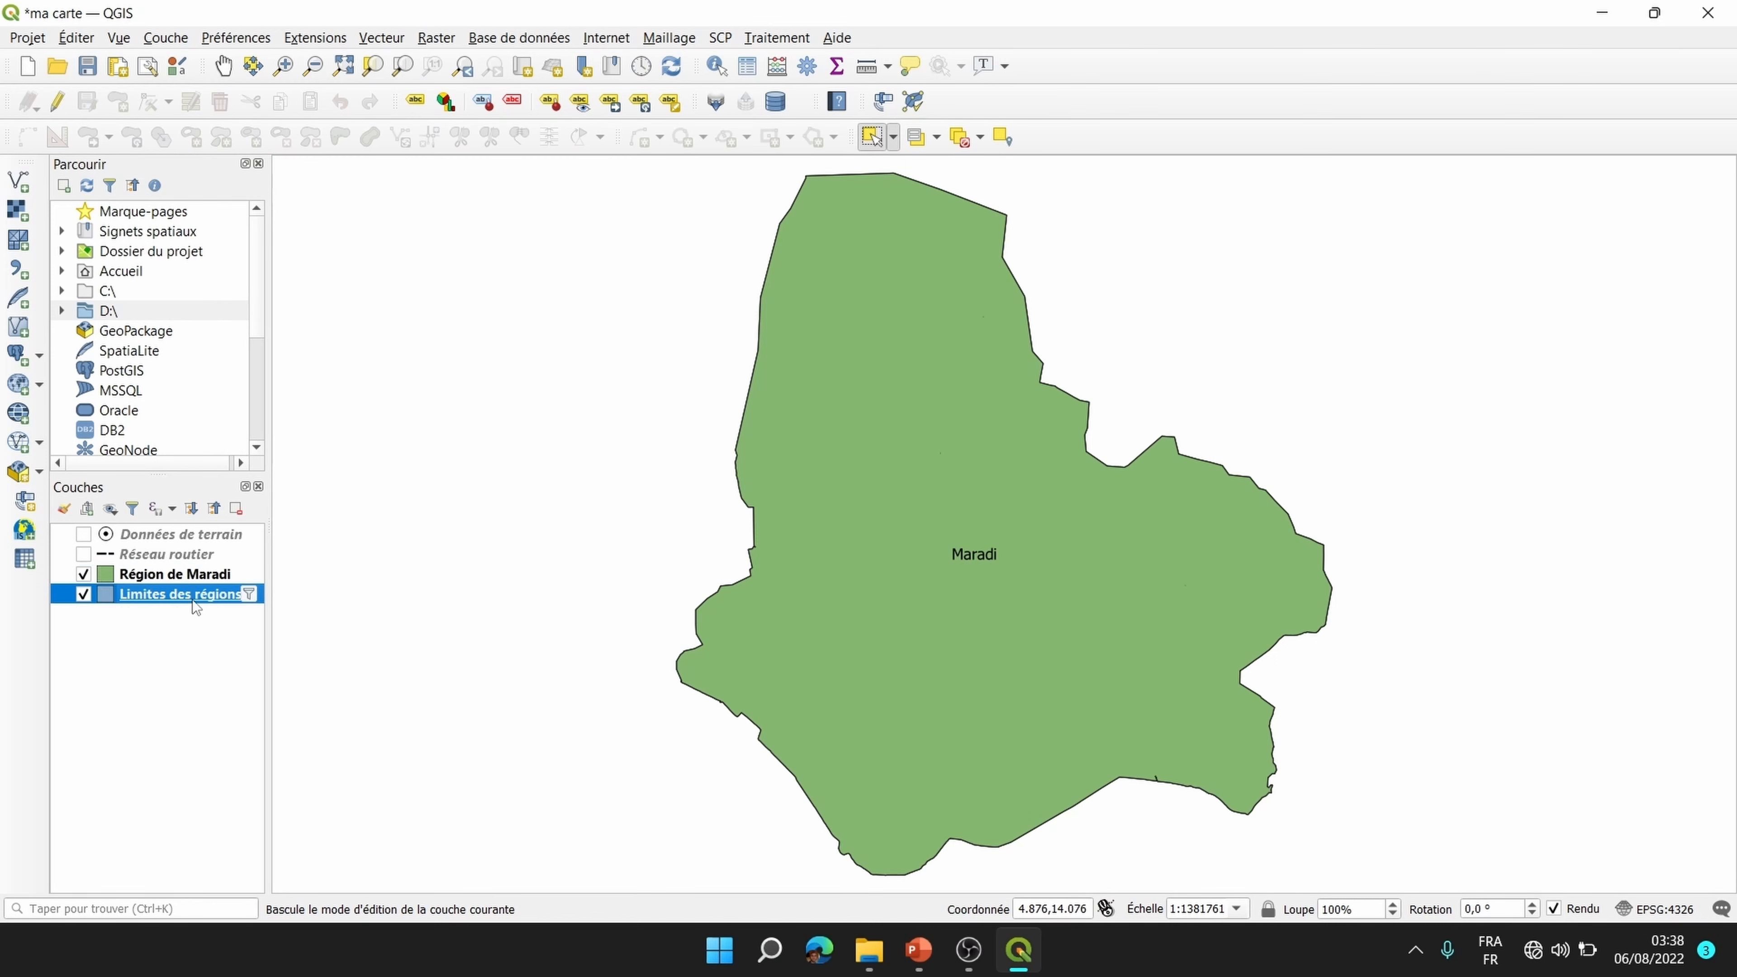
{"action": "right_click", "coordinate": [179, 595]}
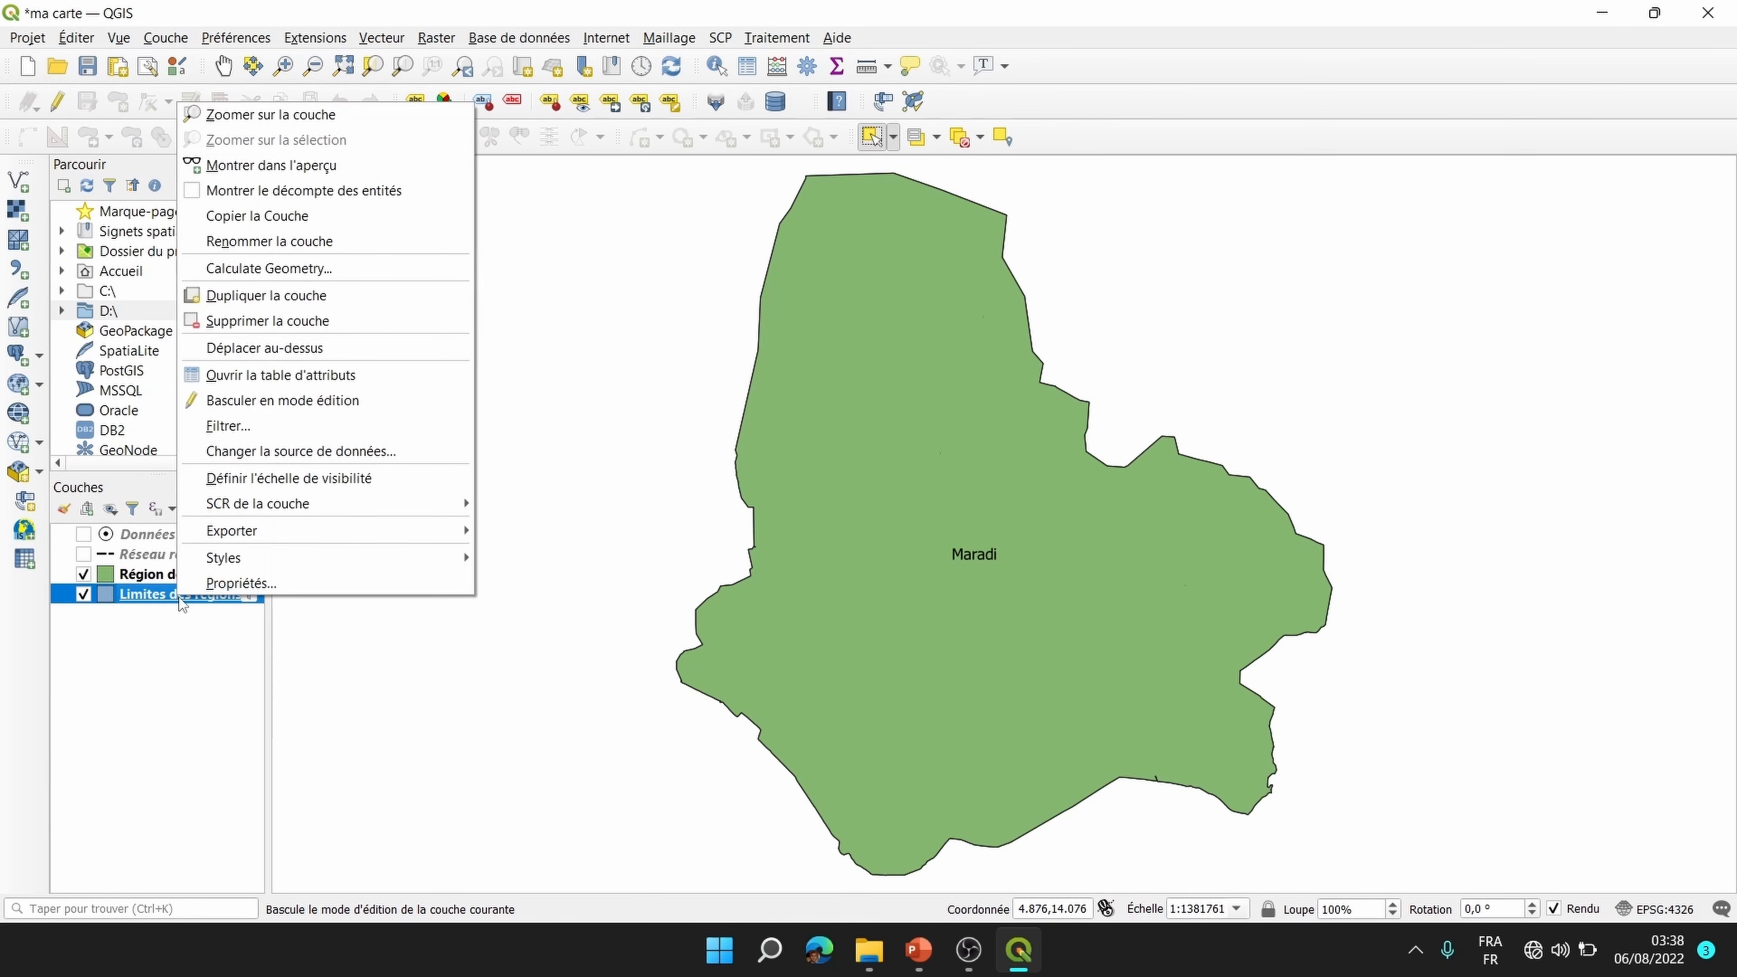
{"action": "left_click", "coordinate": [231, 427]}
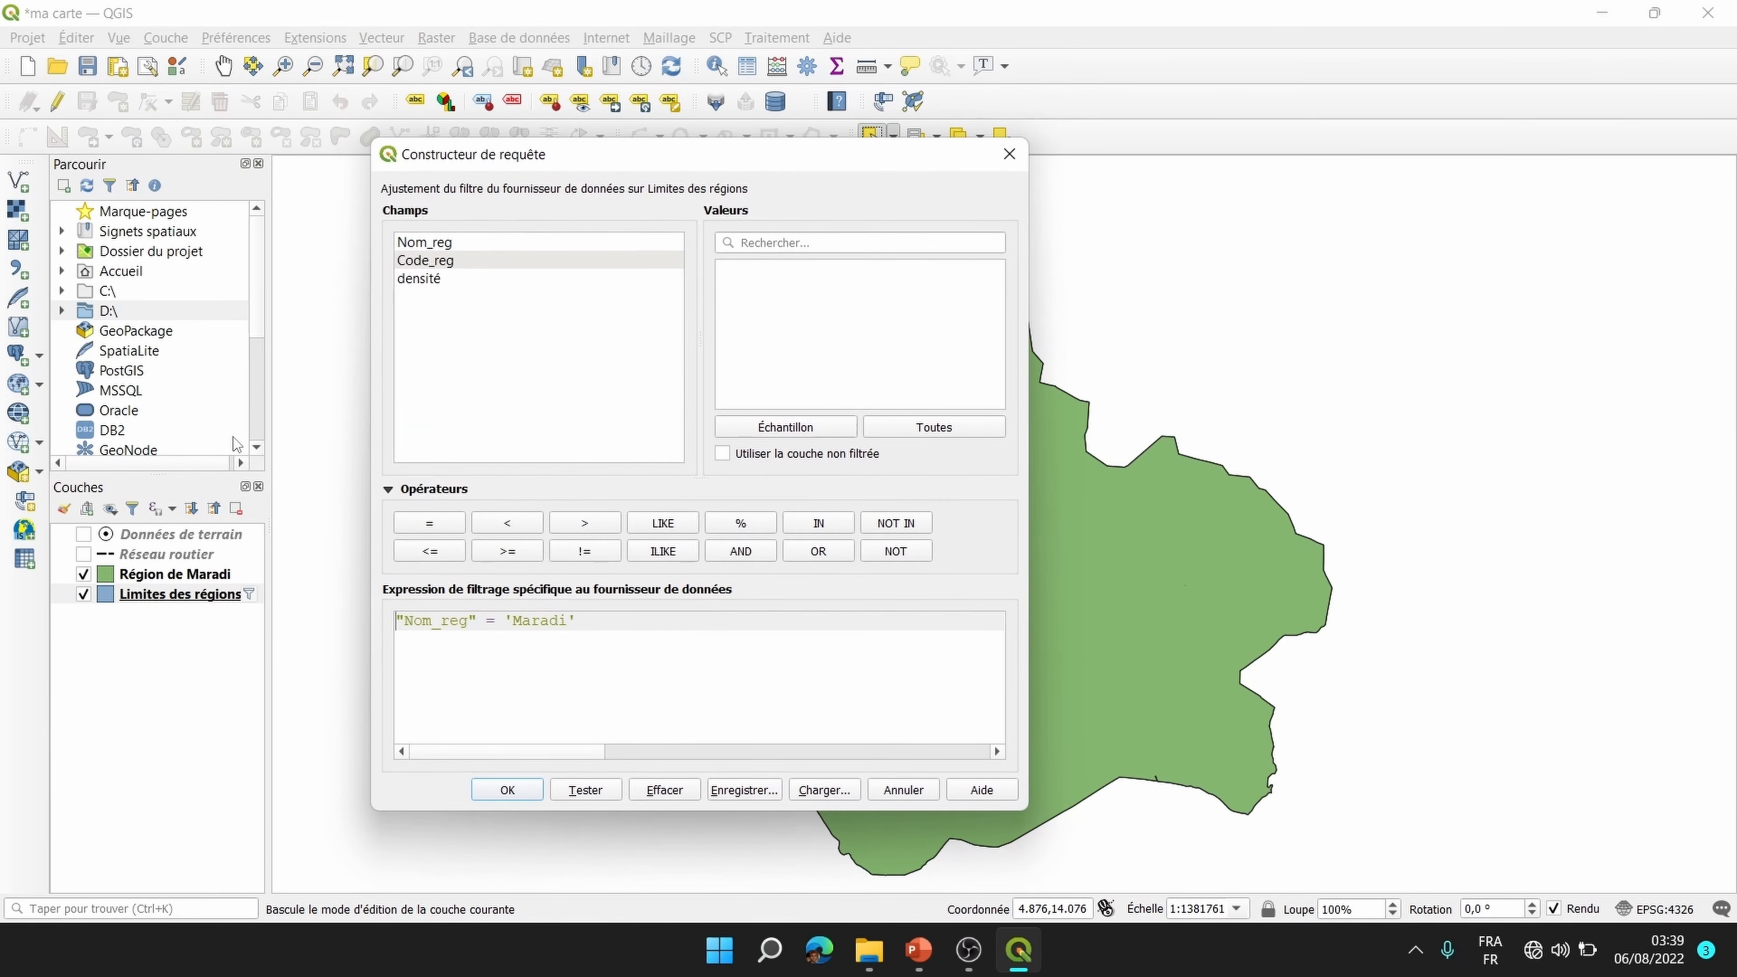
{"action": "left_click_drag", "start_coordinate": [588, 614], "coordinate": [395, 620]}
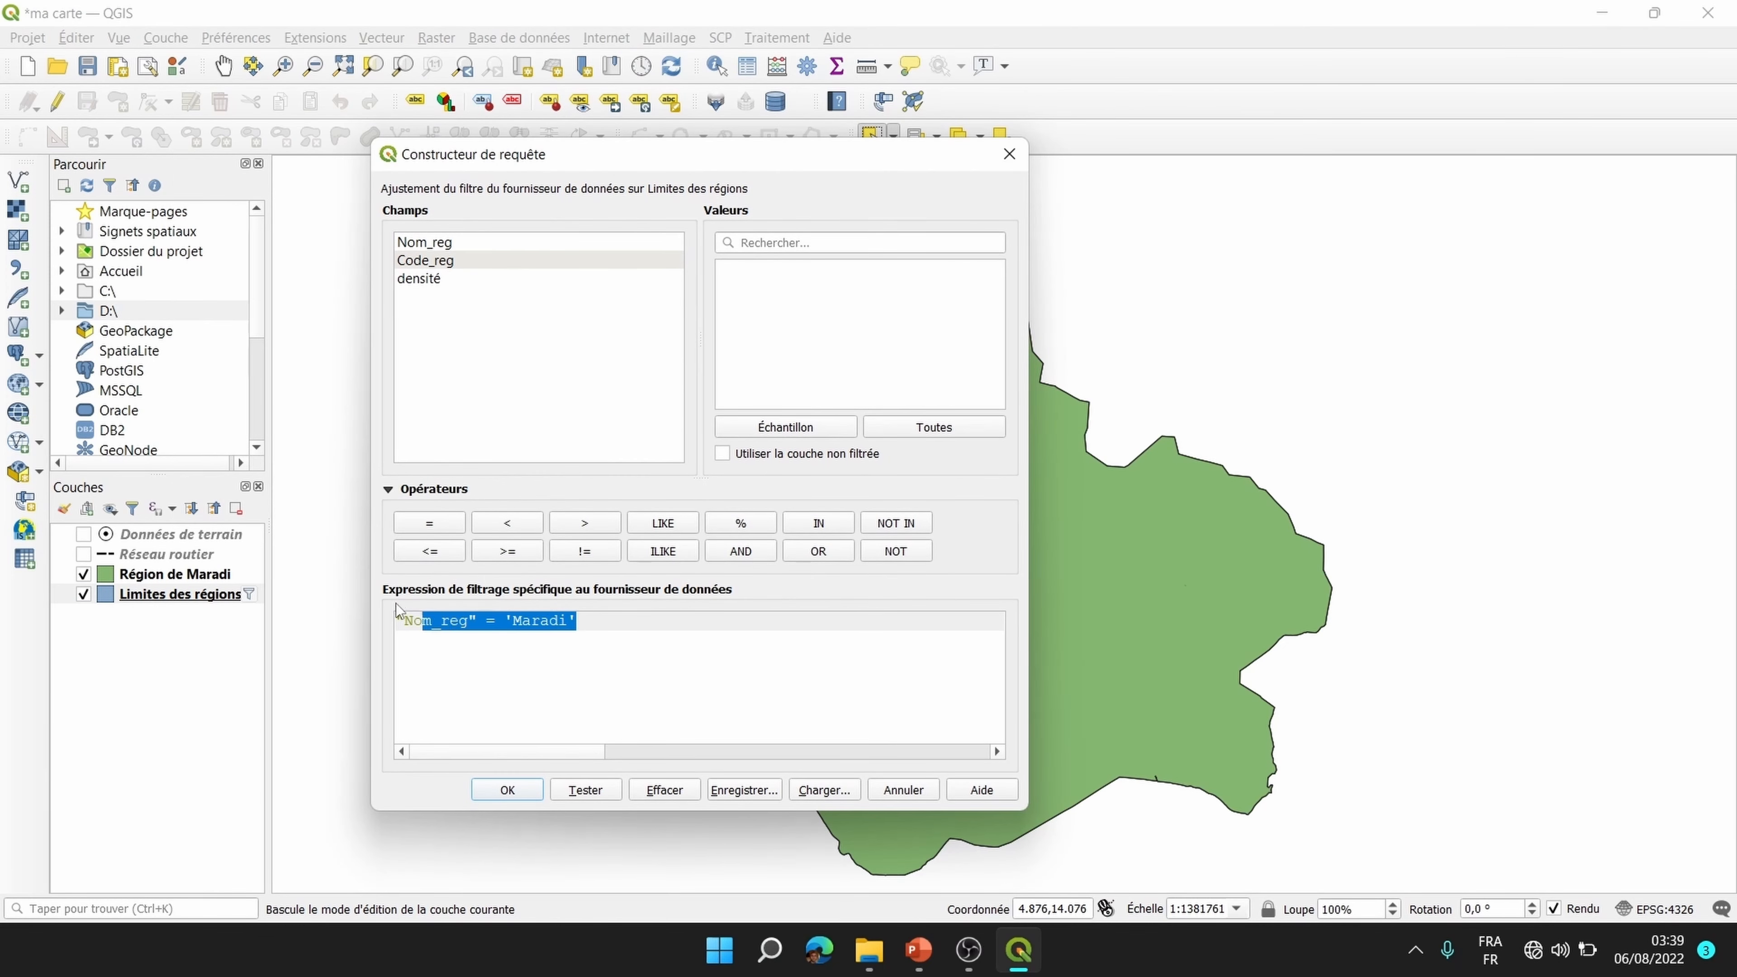
{"action": "left_click", "coordinate": [581, 662]}
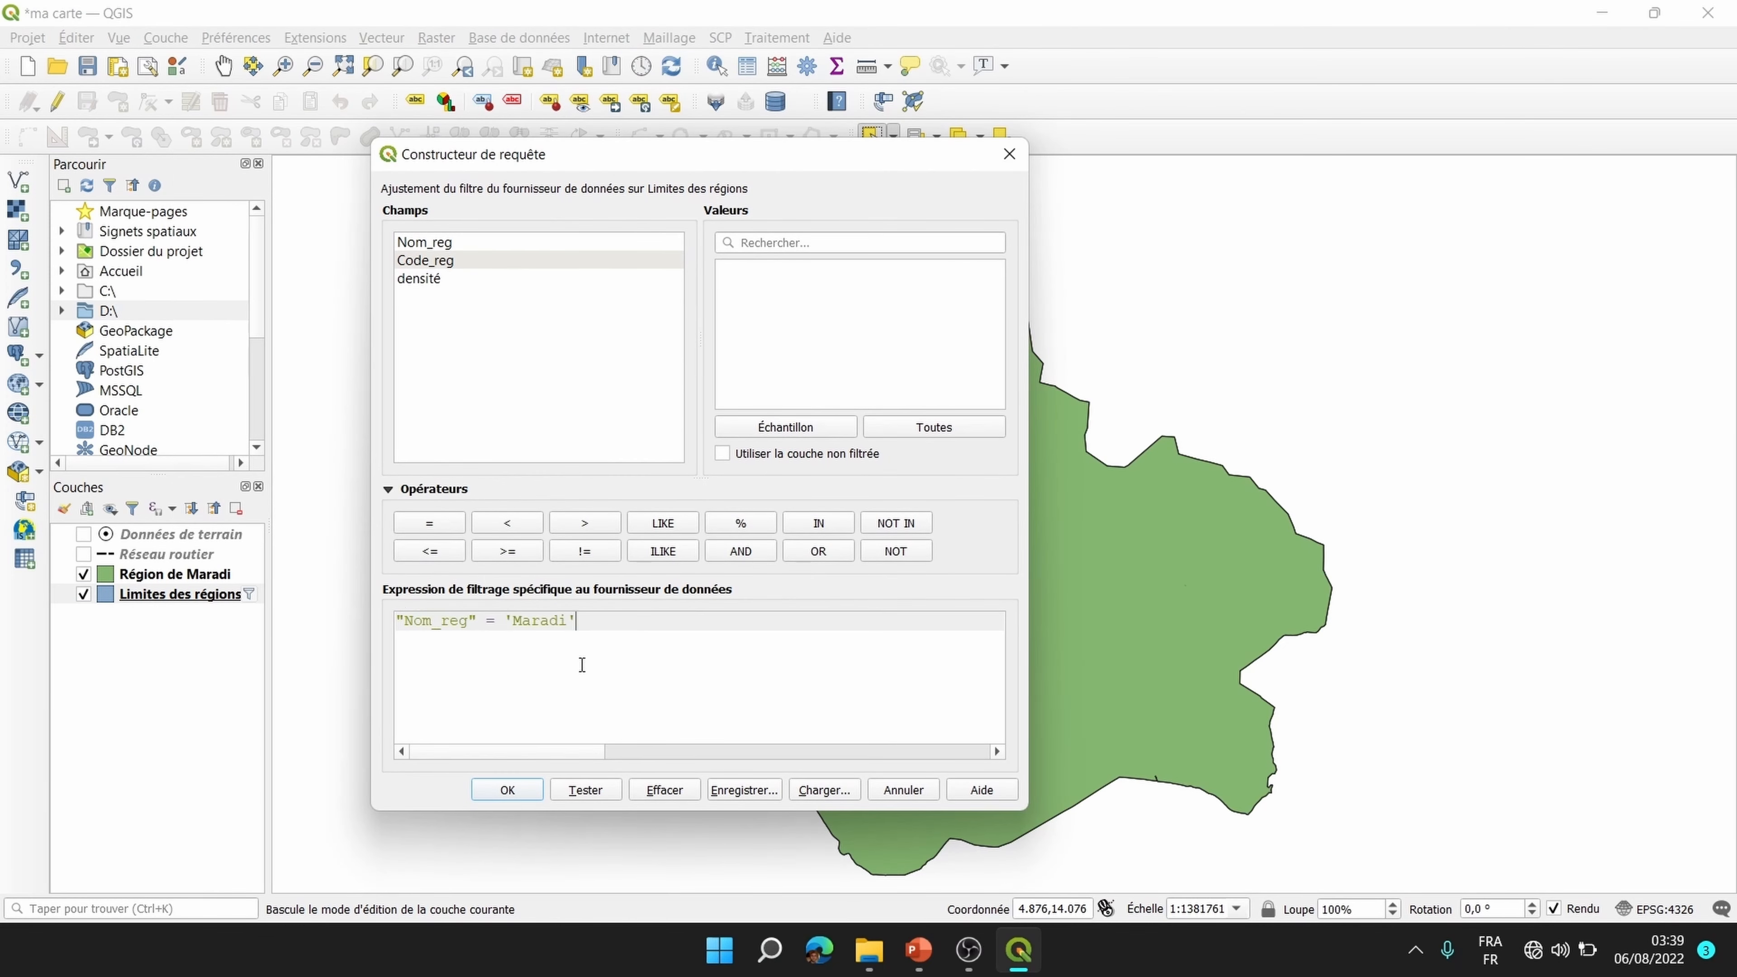
{"action": "left_click", "coordinate": [665, 791]}
{"action": "left_click", "coordinate": [506, 790]}
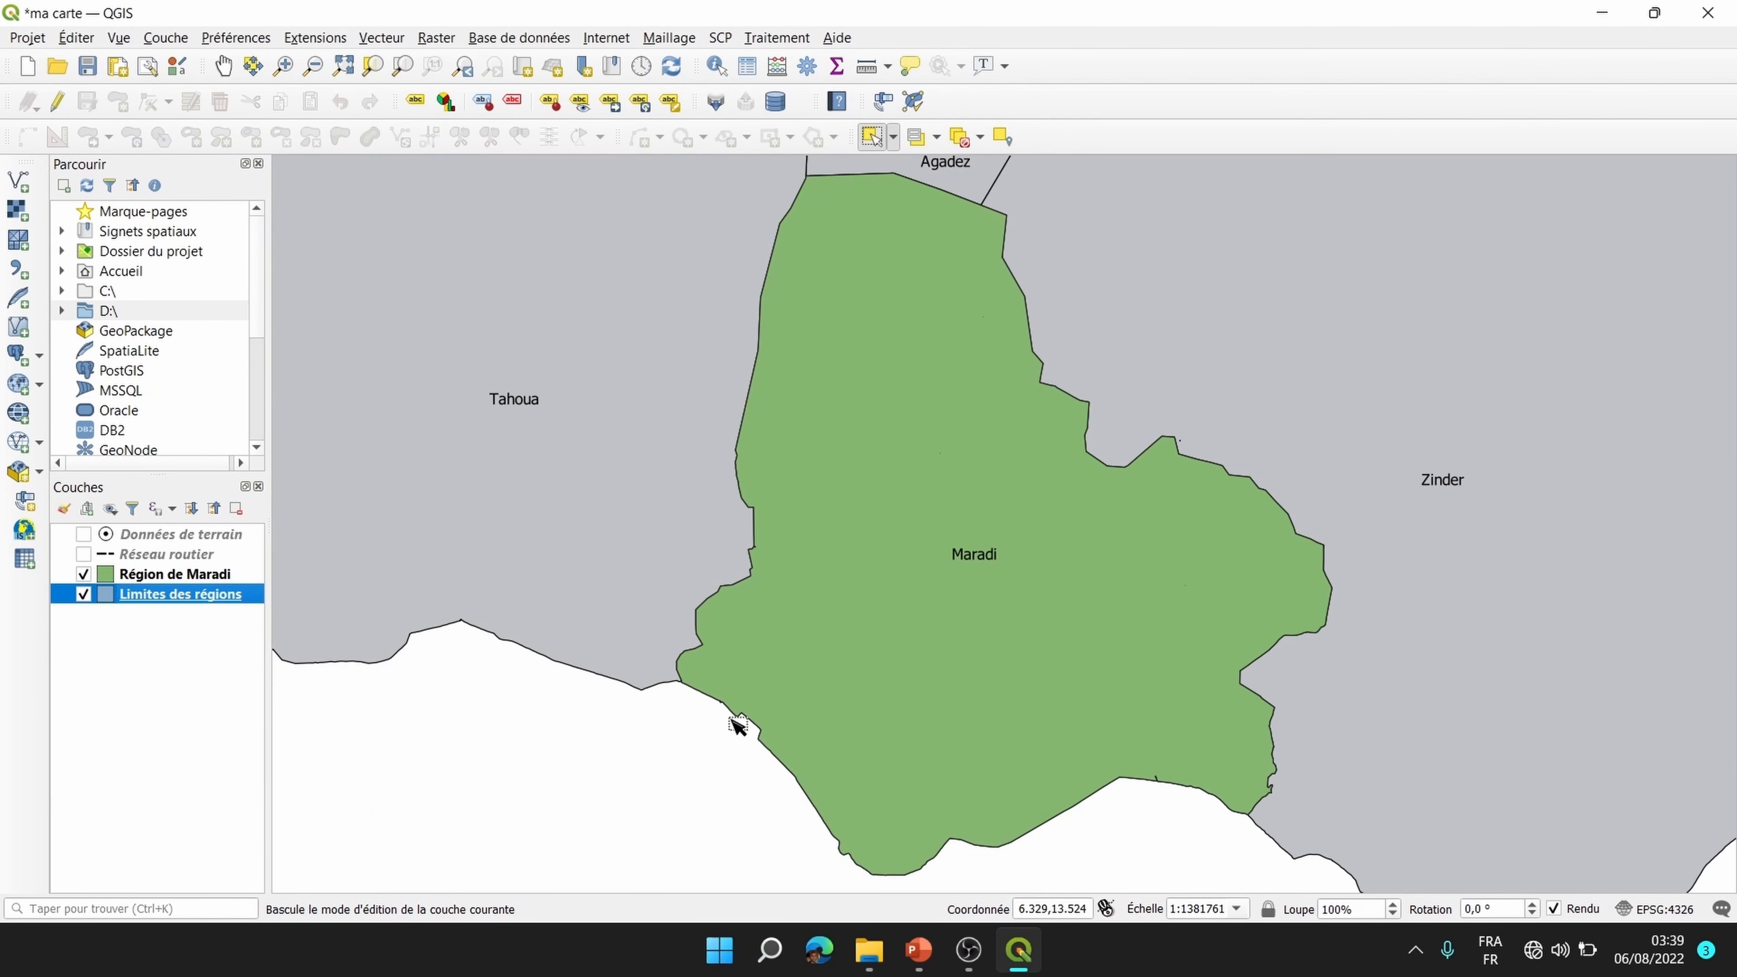
{"action": "right_click", "coordinate": [160, 600]}
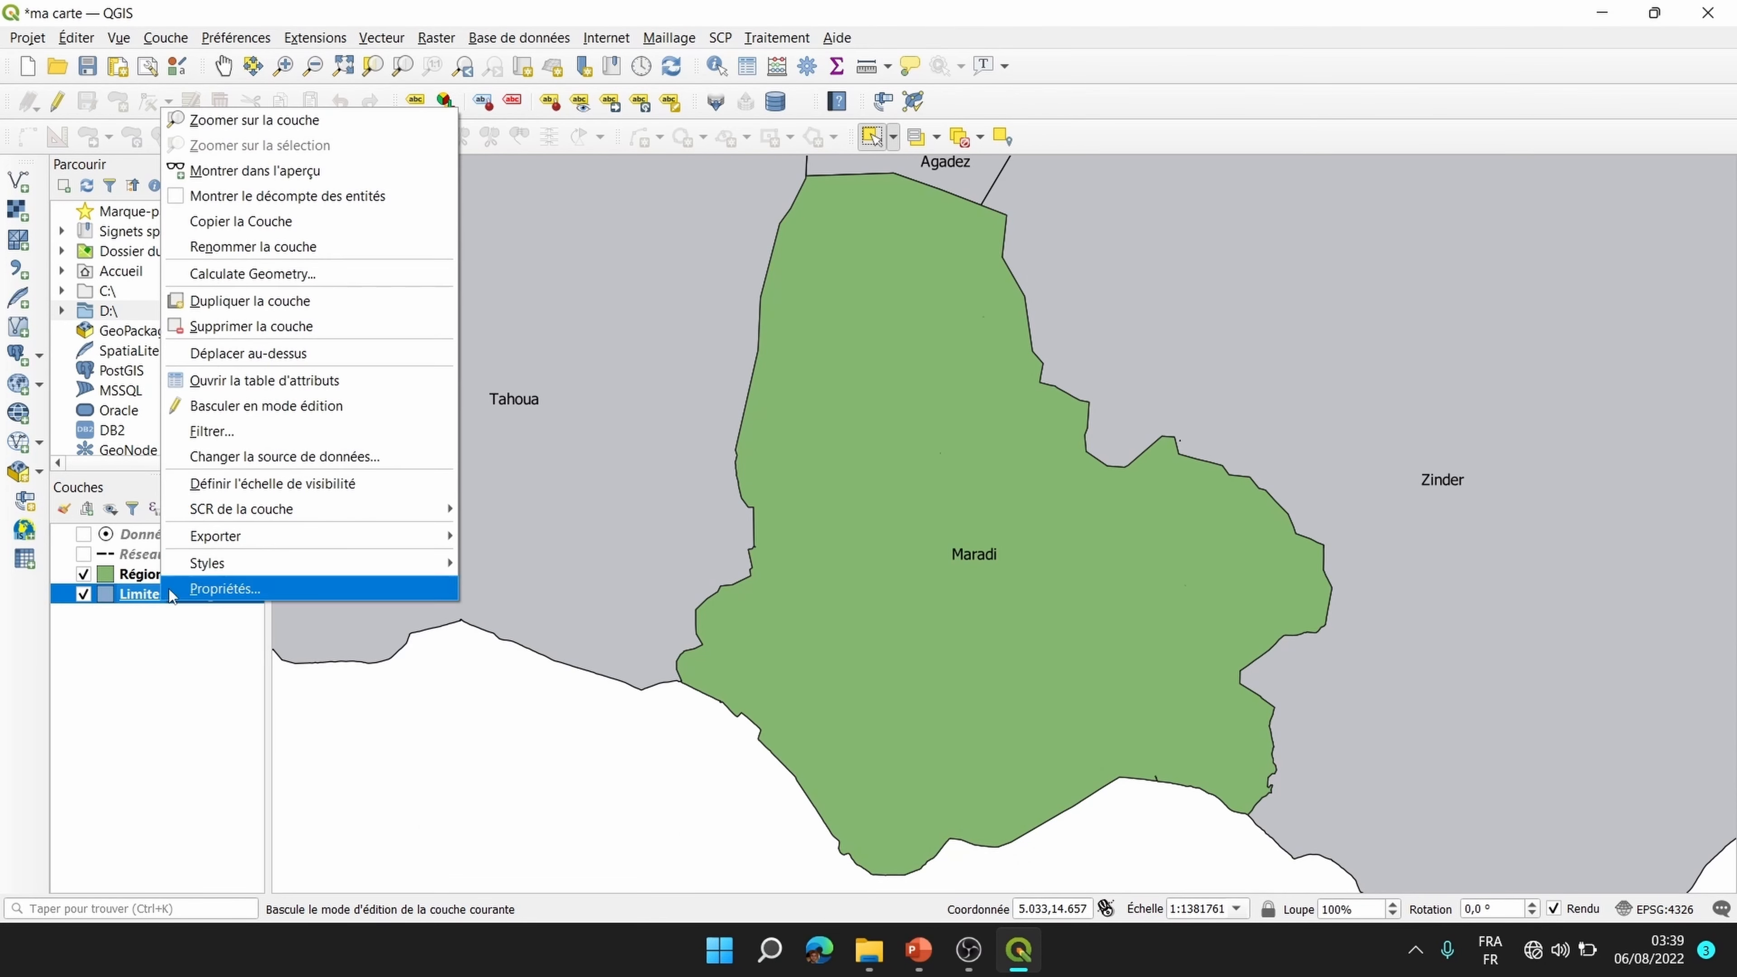
{"action": "left_click", "coordinate": [253, 120]}
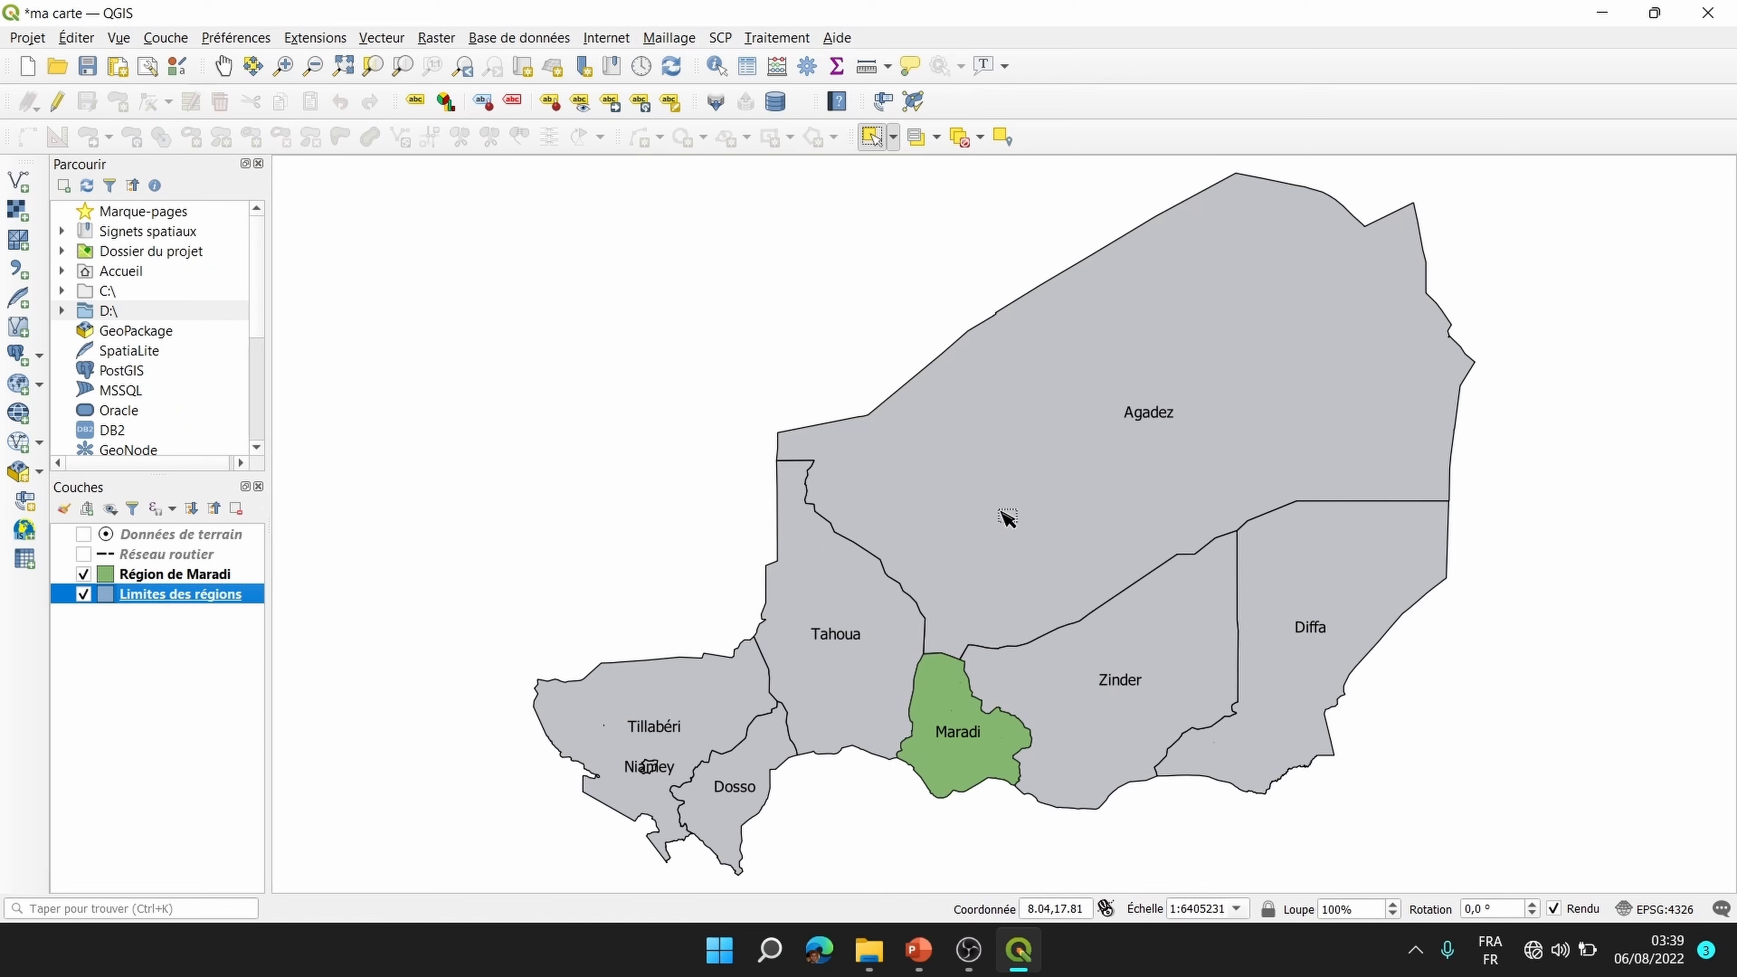
Step: Compare the two region layers by toggling their visibility, leave only Région de Maradi shown, and zoom to its extent
{"action": "left_click", "coordinate": [84, 575]}
{"action": "left_click", "coordinate": [84, 575]}
{"action": "left_click", "coordinate": [83, 575]}
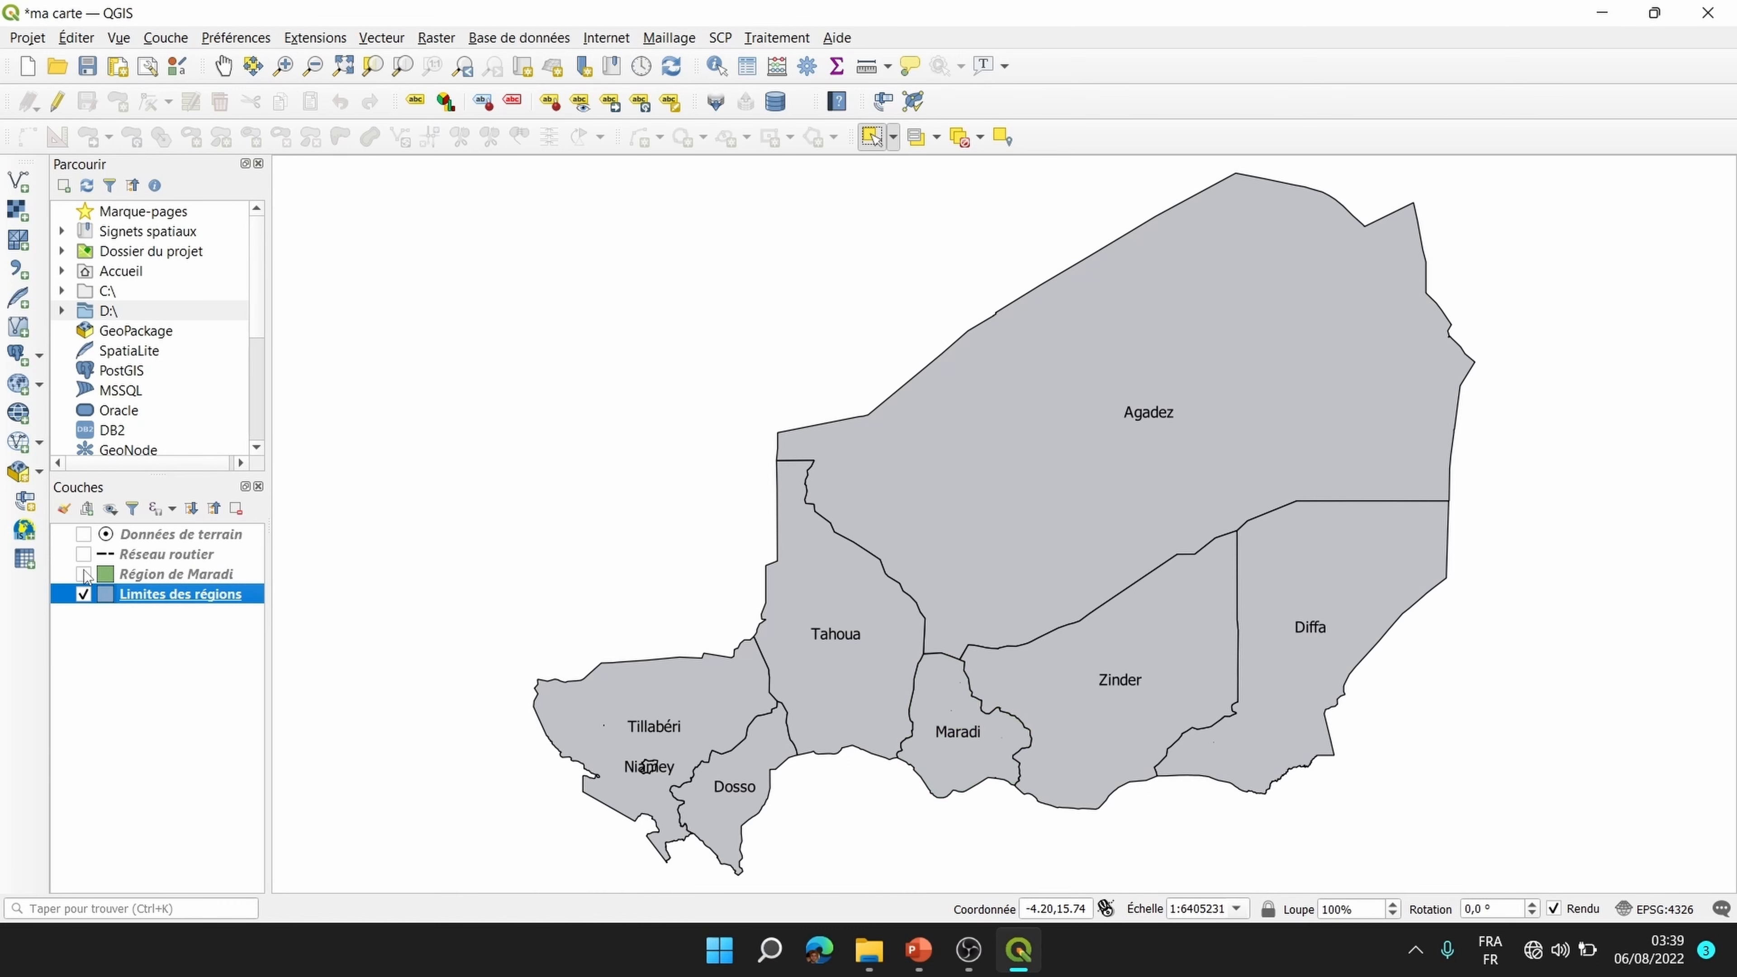
{"action": "left_click", "coordinate": [84, 575]}
{"action": "left_click", "coordinate": [83, 575]}
{"action": "left_click", "coordinate": [84, 594]}
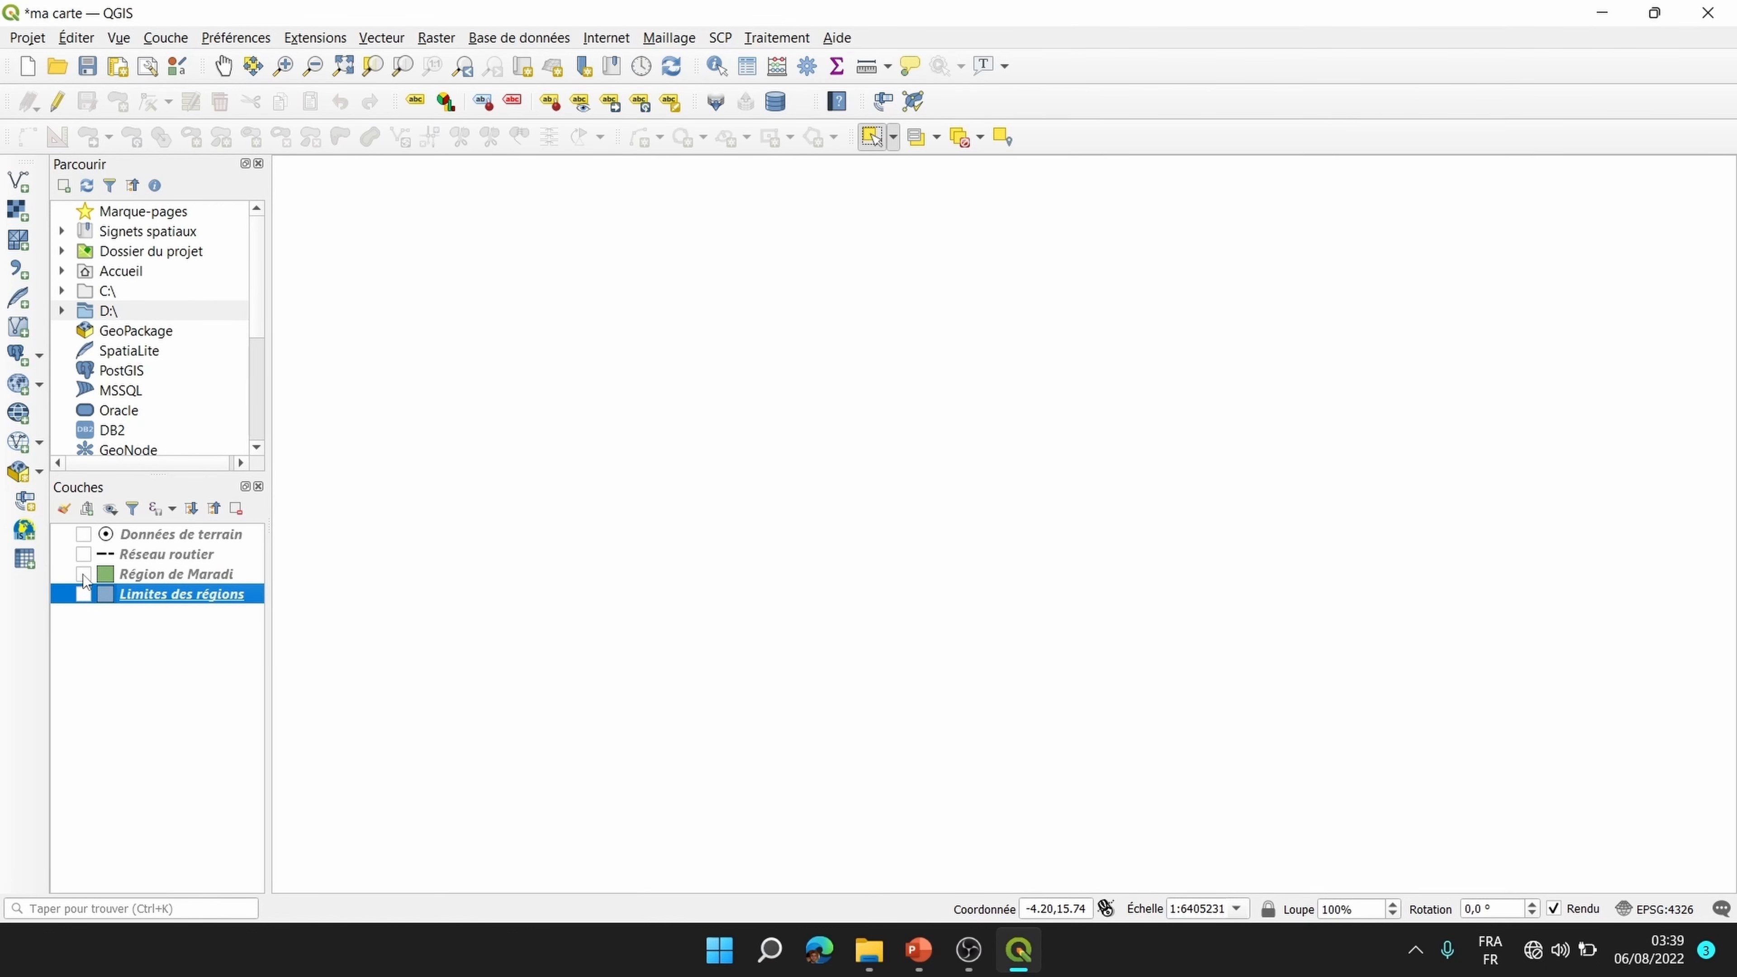
{"action": "left_click", "coordinate": [83, 574]}
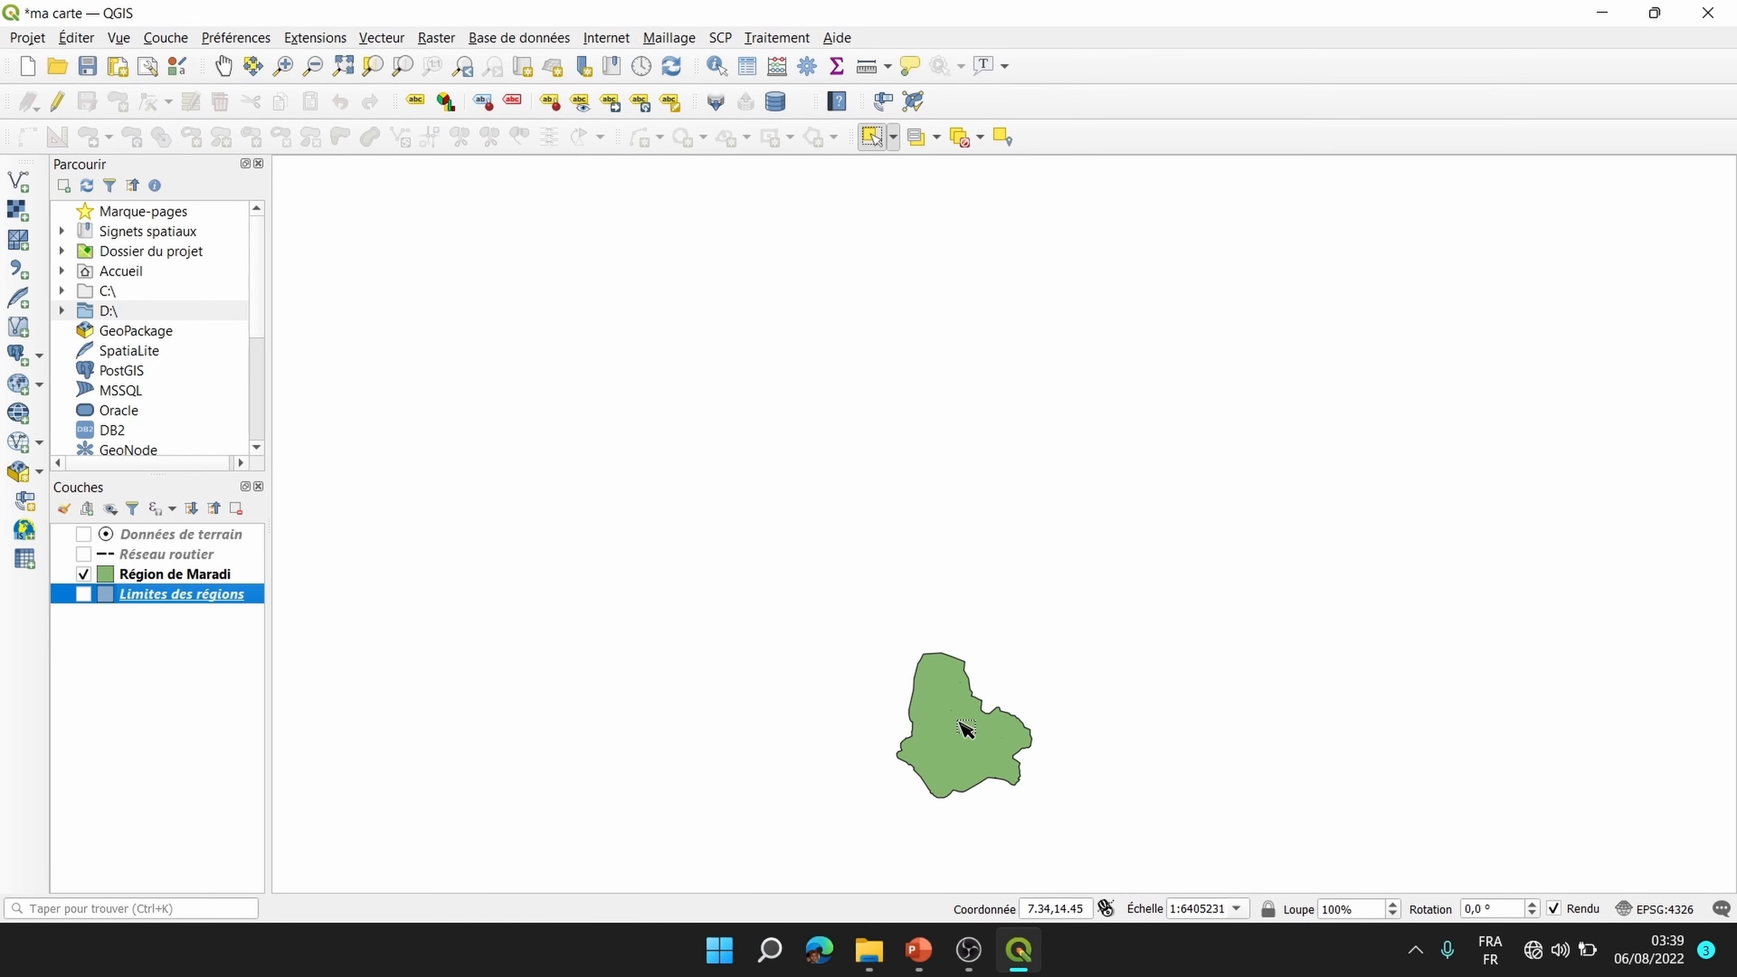
{"action": "right_click", "coordinate": [193, 576]}
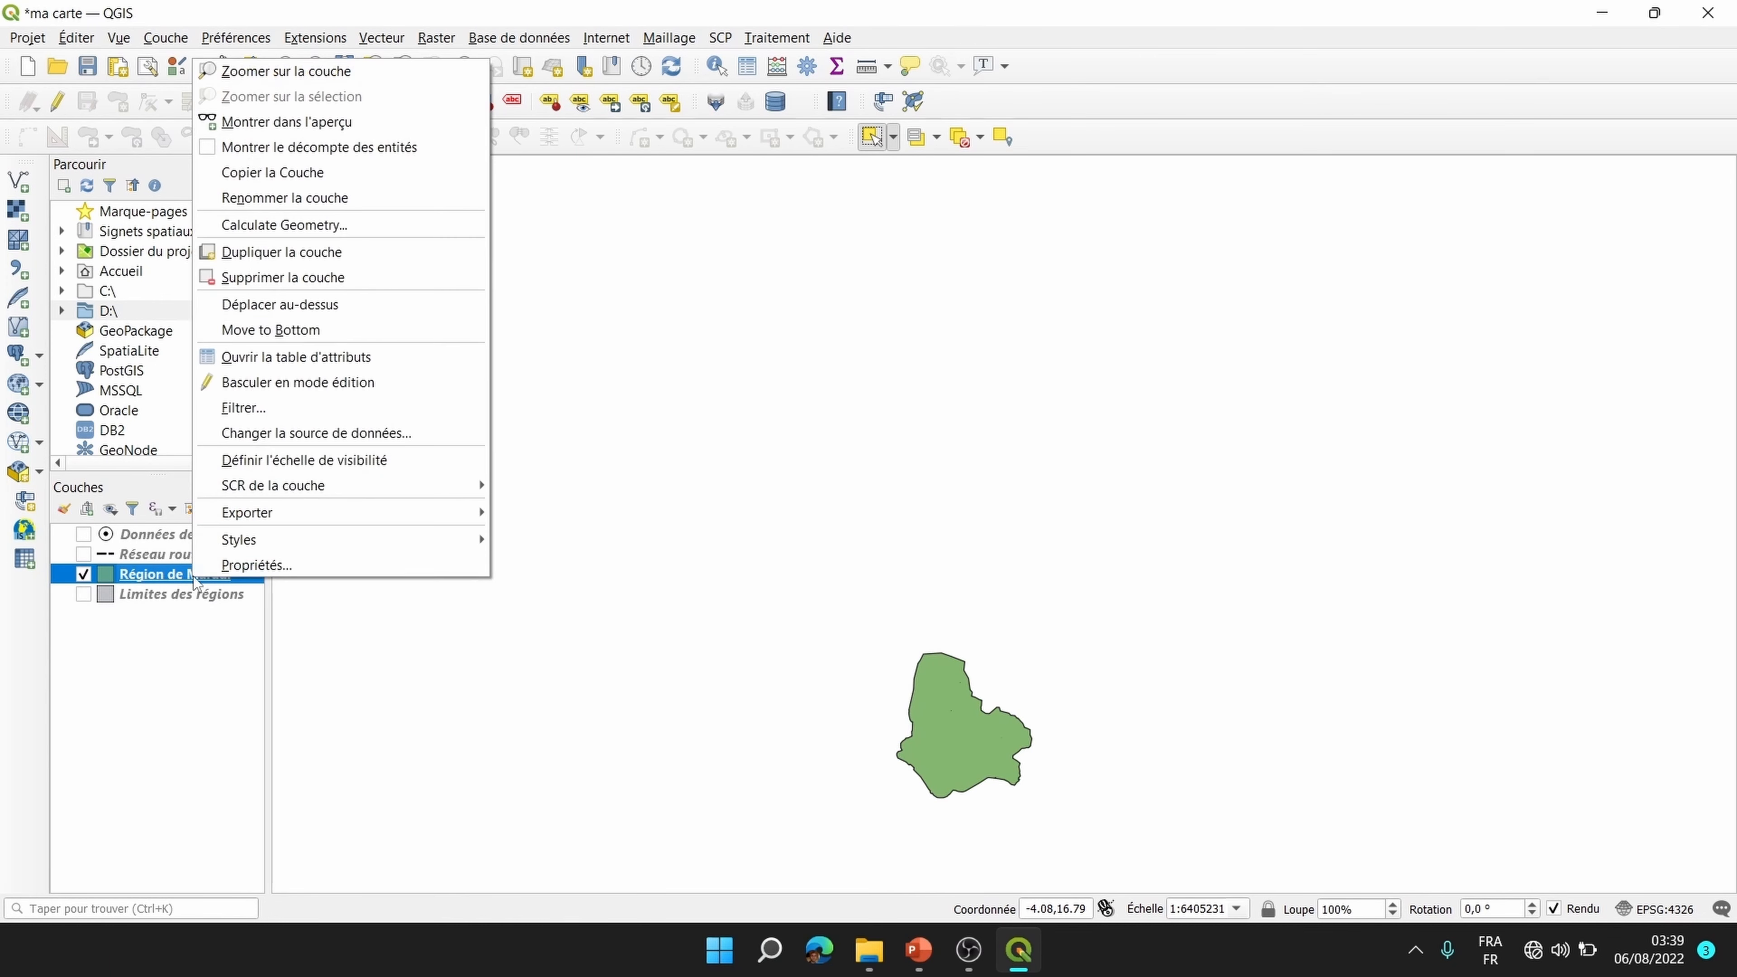
{"action": "left_click", "coordinate": [285, 71]}
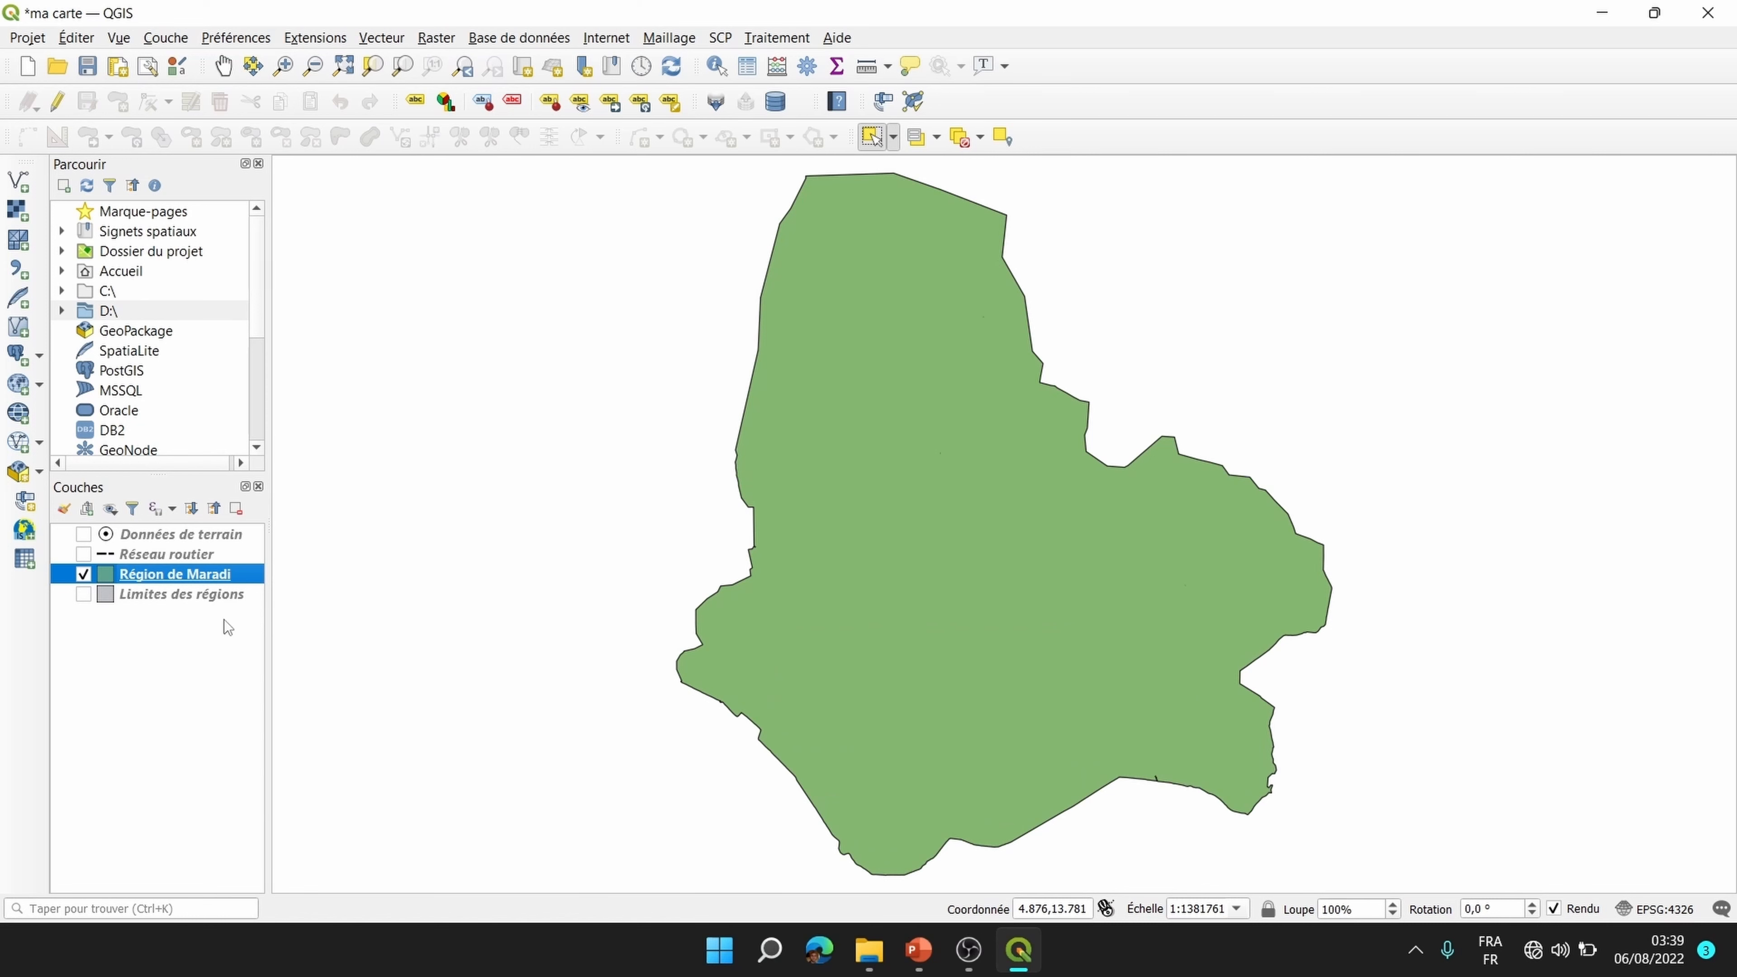
Step: Examine the attribute table of the Région de Maradi layer and close it
{"action": "right_click", "coordinate": [200, 577]}
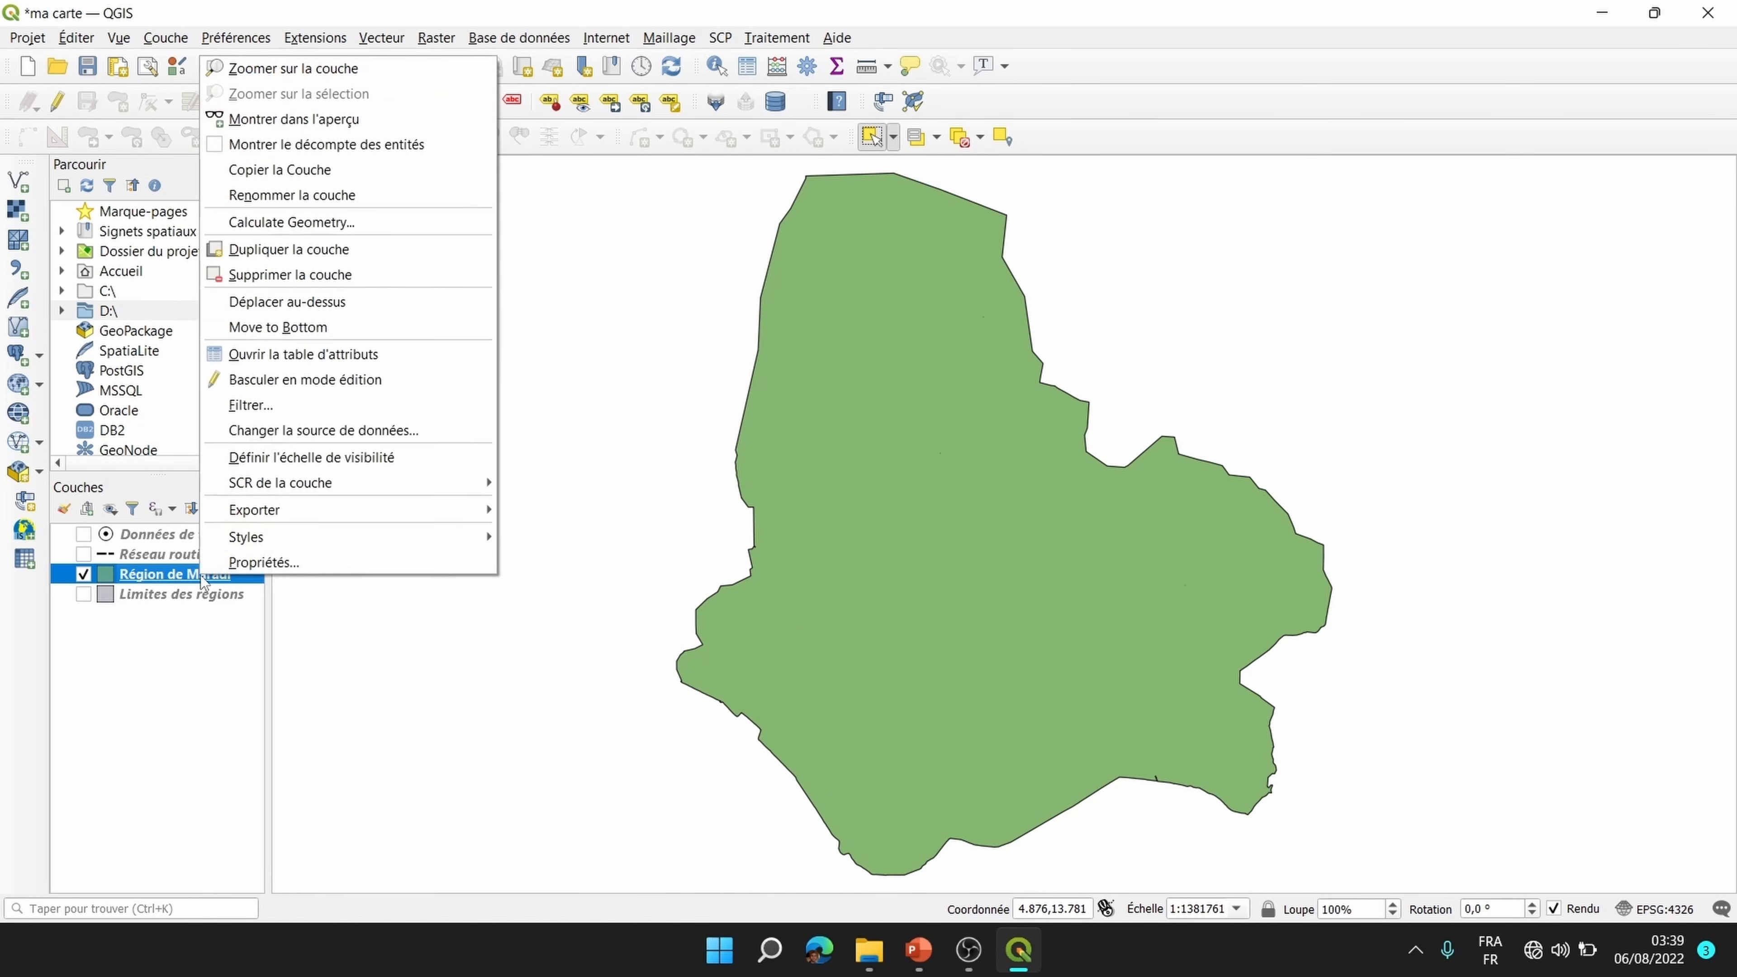
{"action": "left_click", "coordinate": [238, 359]}
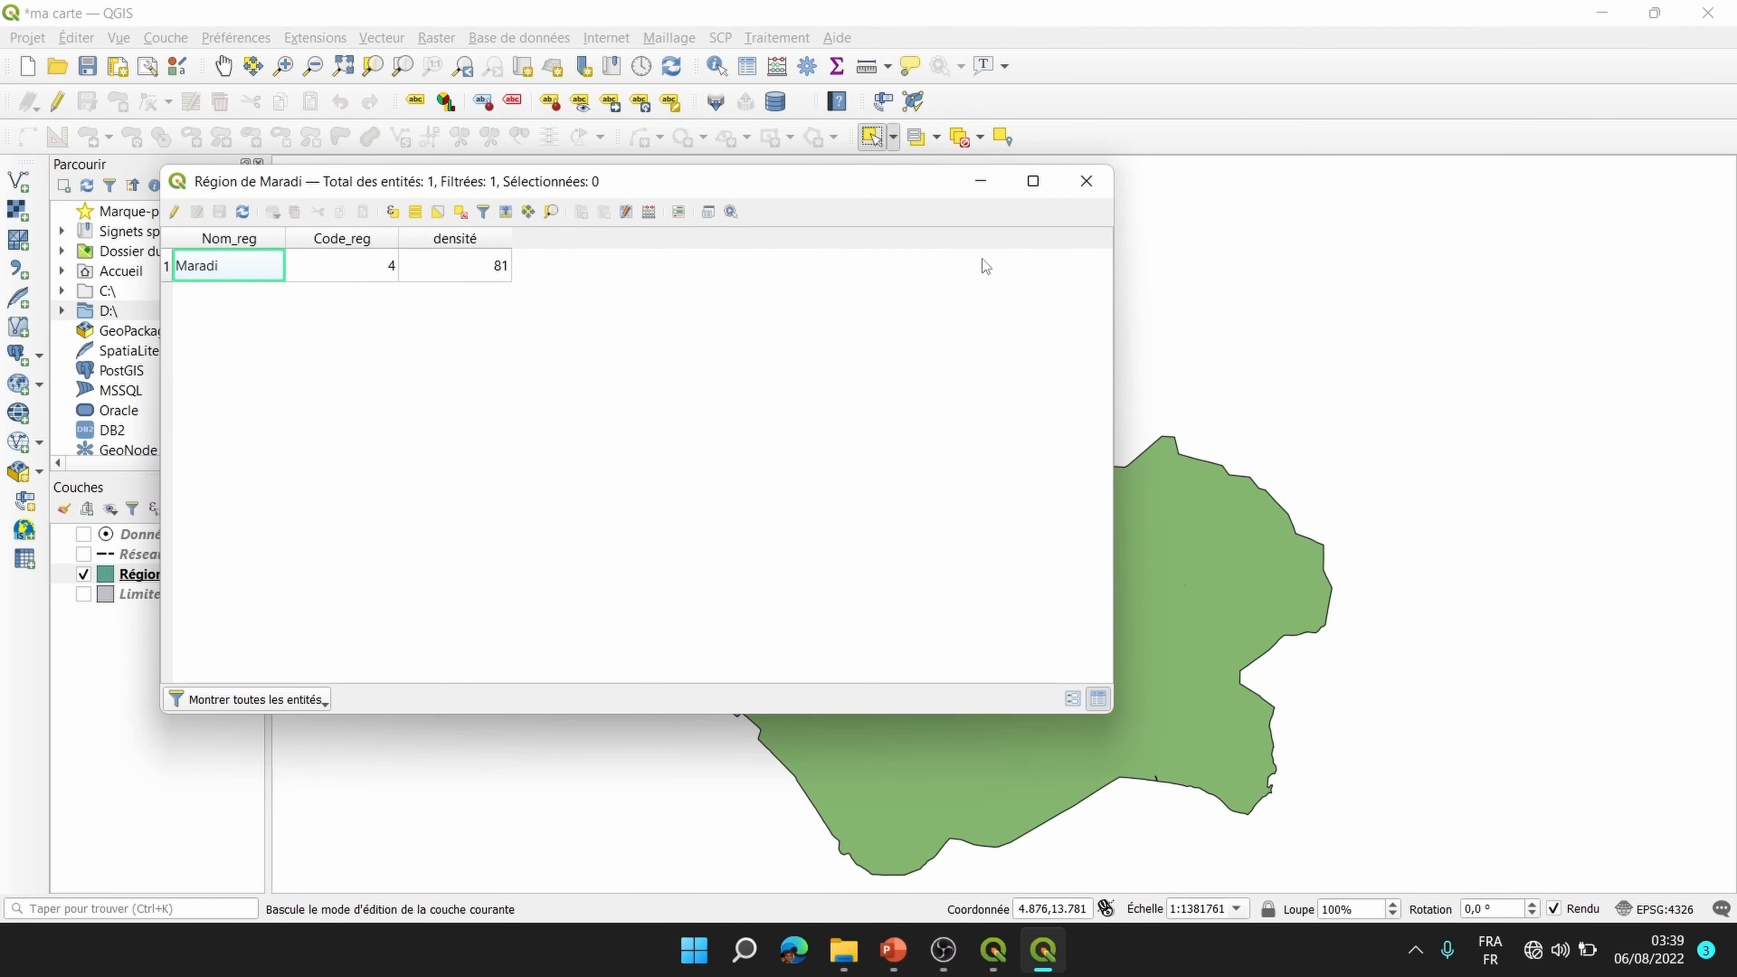
{"action": "left_click", "coordinate": [1086, 181]}
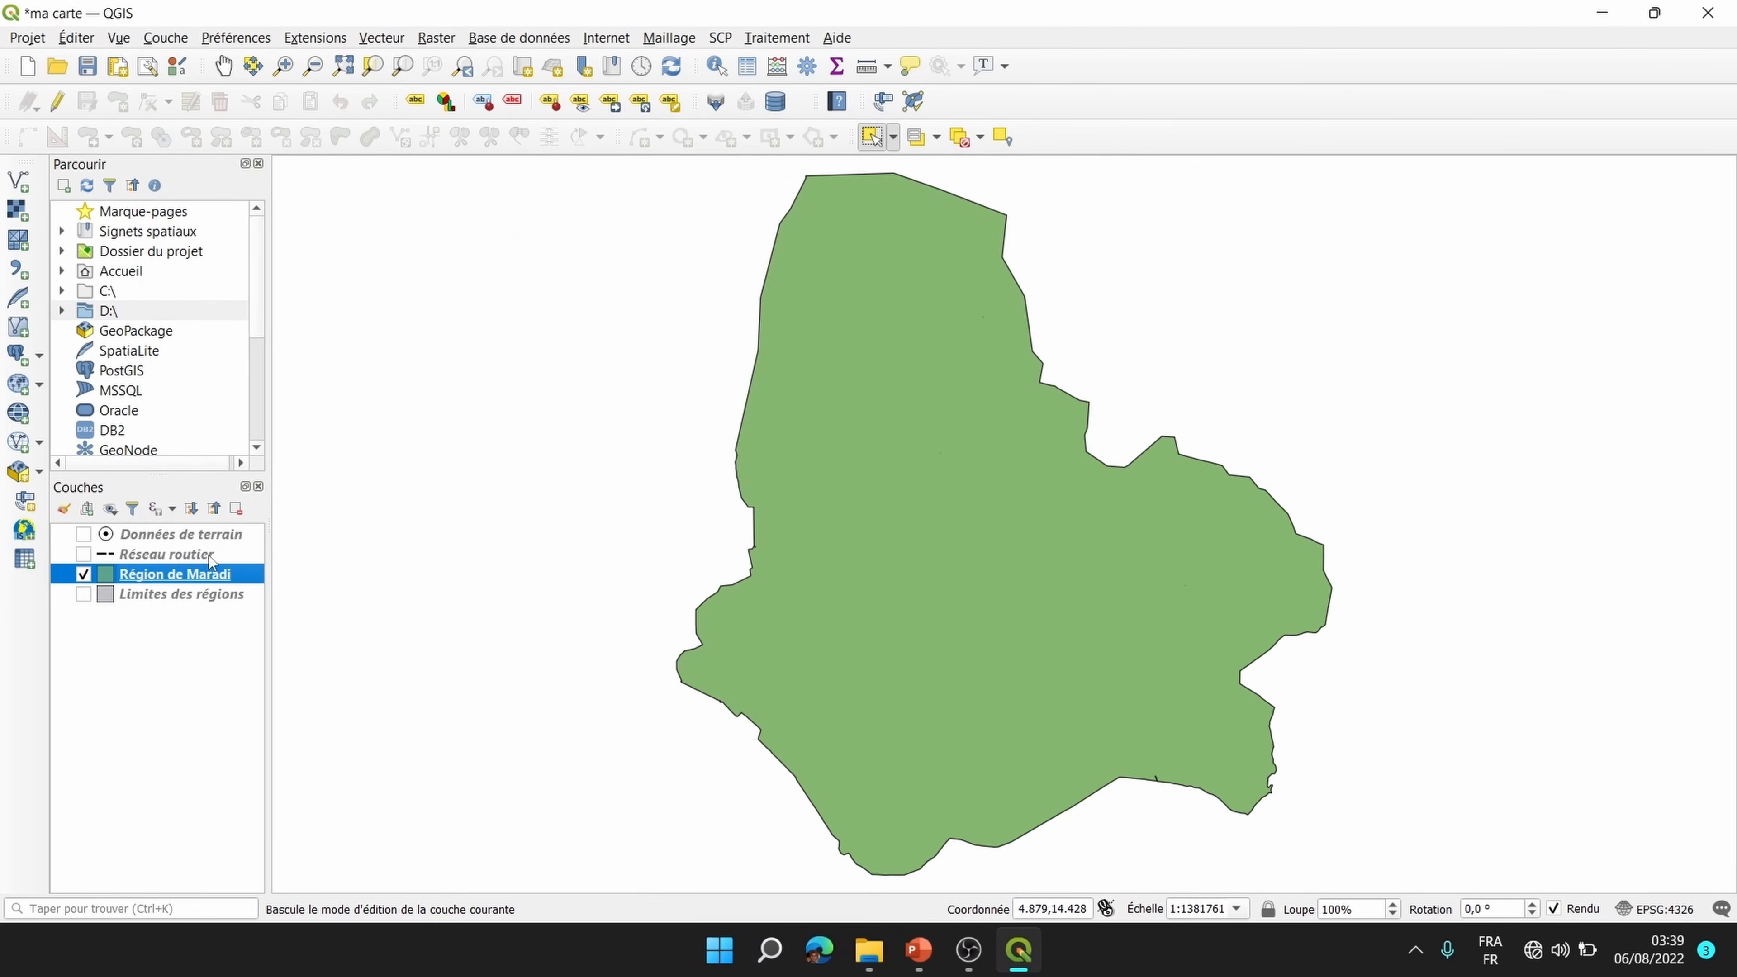
Step: Label the Région de Maradi layer with simple labels (Étiquettes simples) based on the Nom_reg field
{"action": "right_click", "coordinate": [232, 575]}
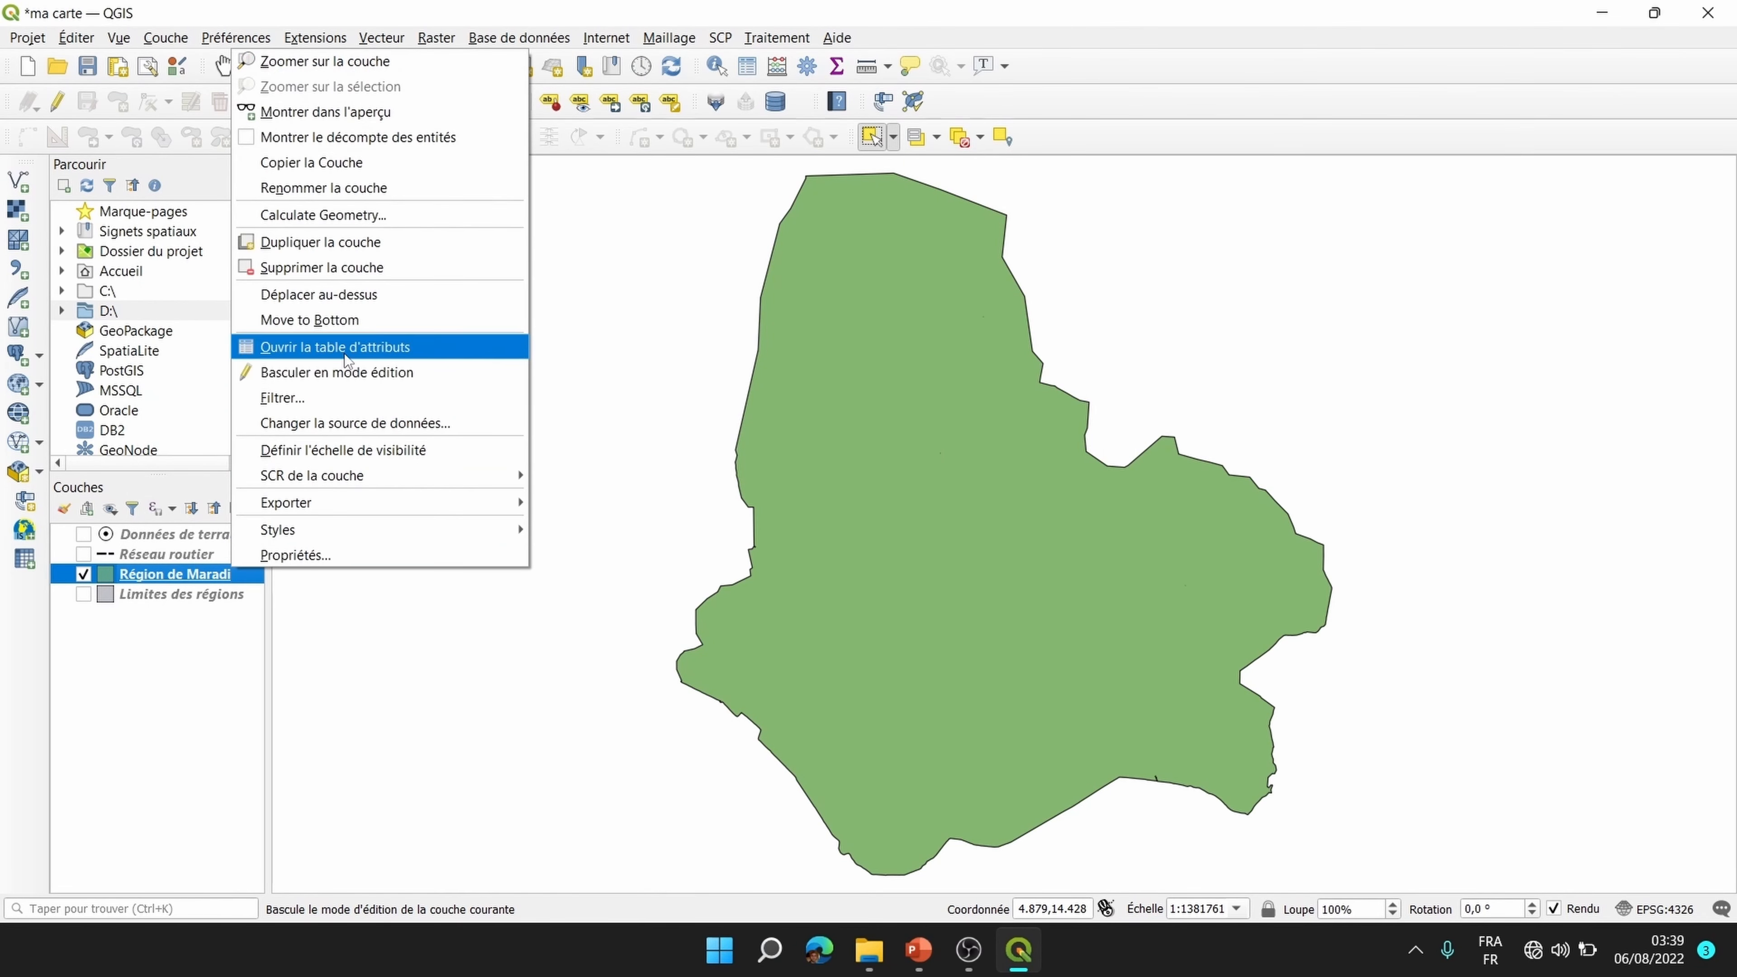
{"action": "left_click", "coordinate": [299, 565]}
{"action": "left_click", "coordinate": [678, 151]}
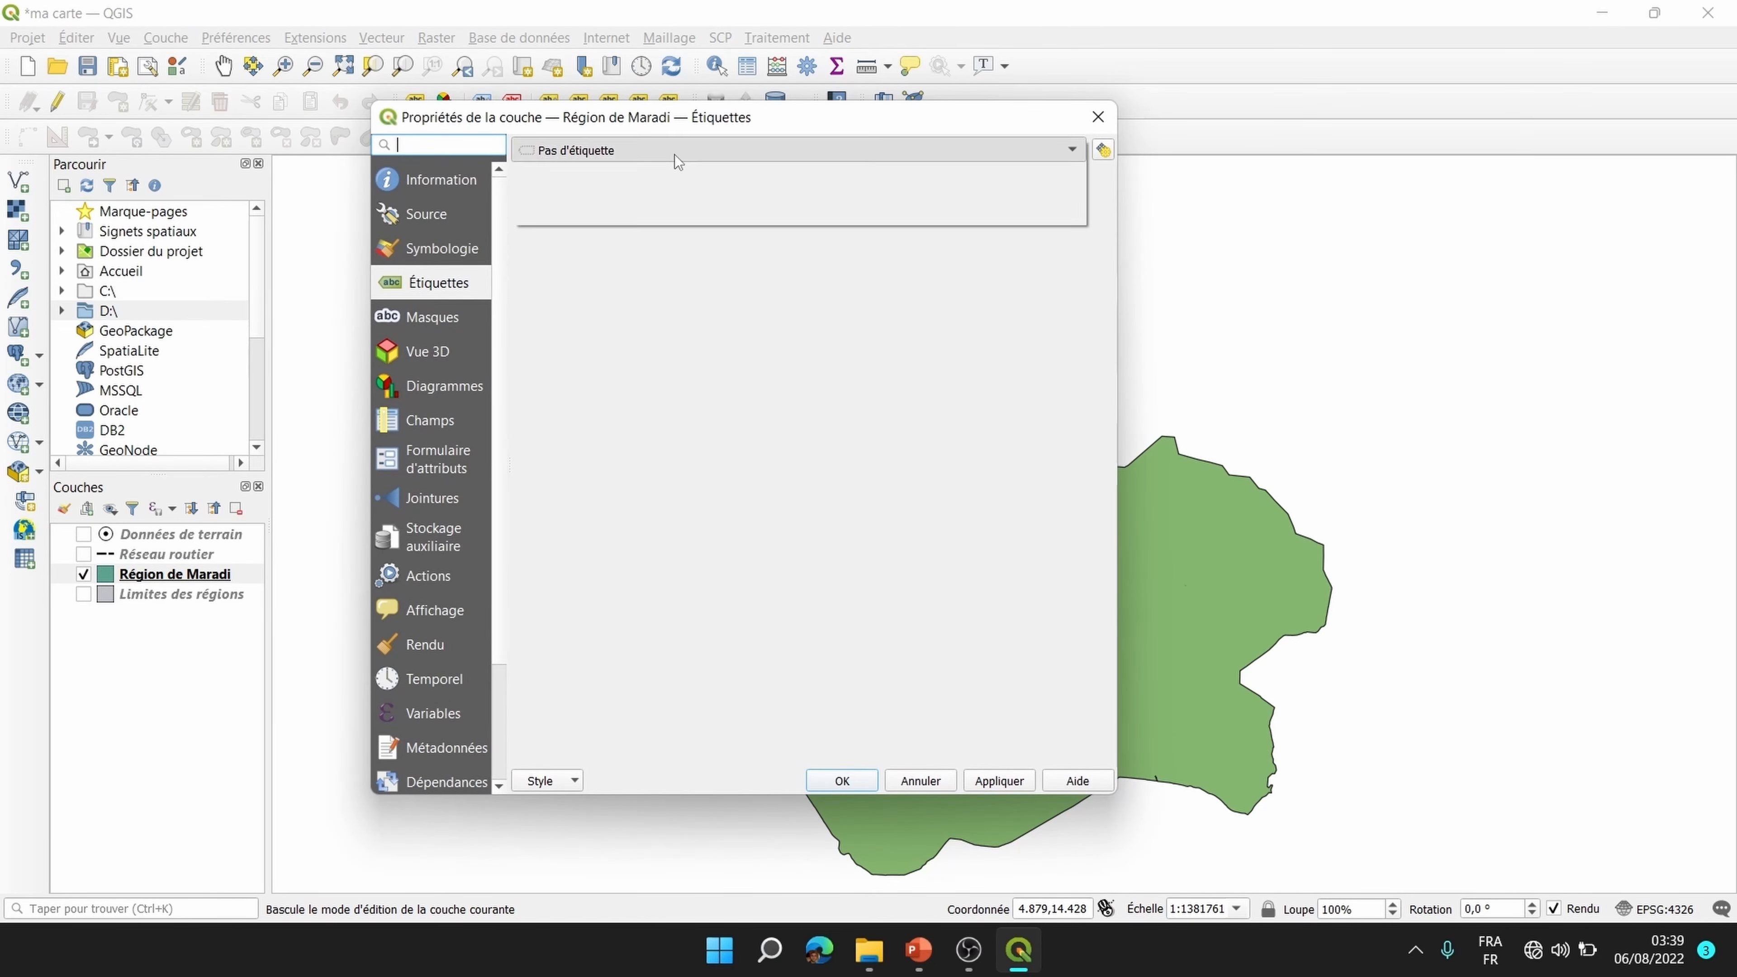
{"action": "left_click", "coordinate": [601, 171]}
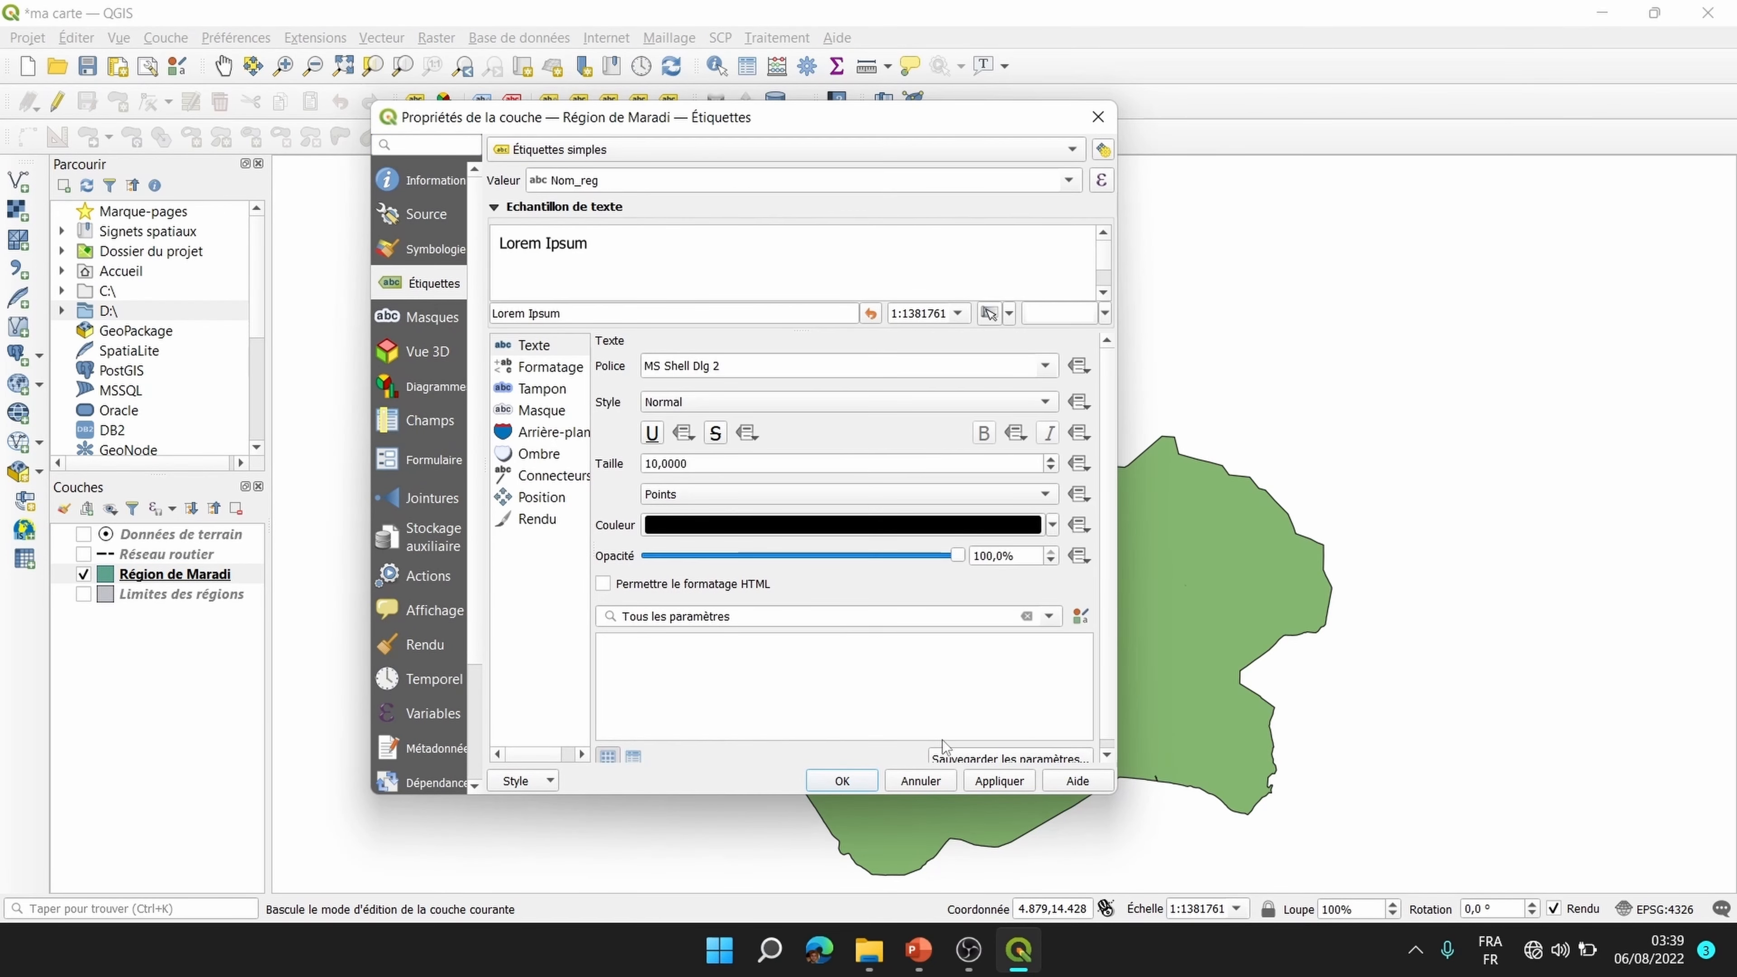
{"action": "left_click", "coordinate": [1001, 783]}
{"action": "left_click", "coordinate": [830, 789]}
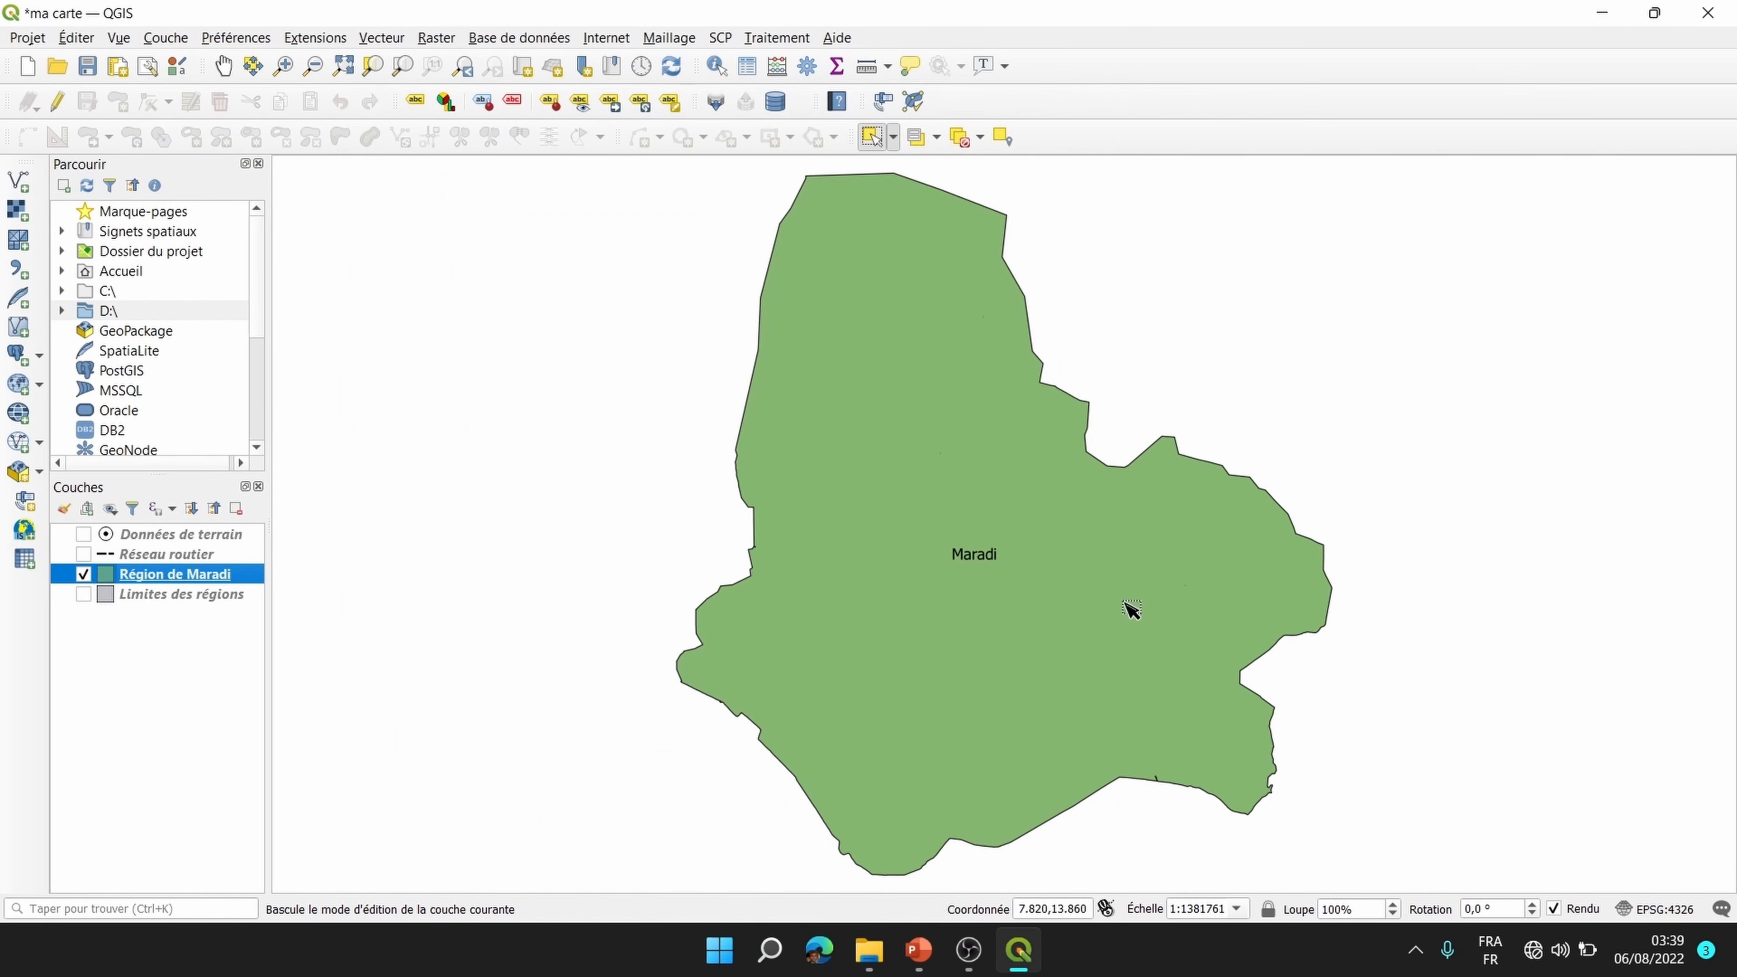